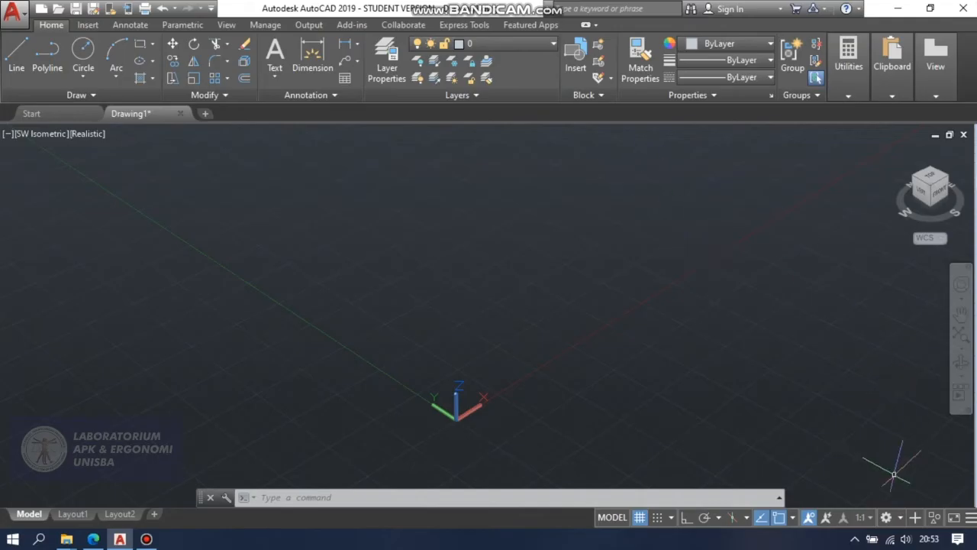
Switch the workspace to 3D Modeling.
{"action": "left_click", "coordinate": [901, 518]}
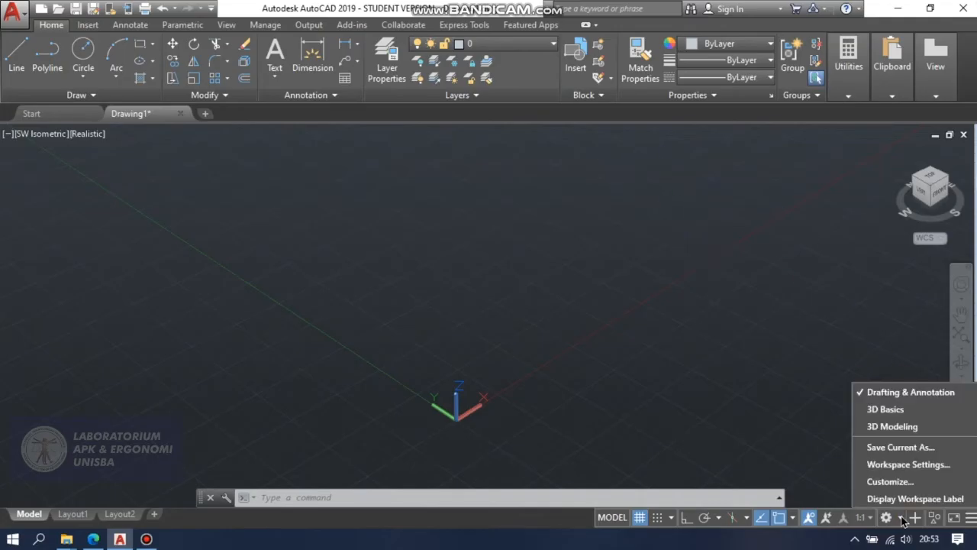
{"action": "left_click", "coordinate": [897, 426]}
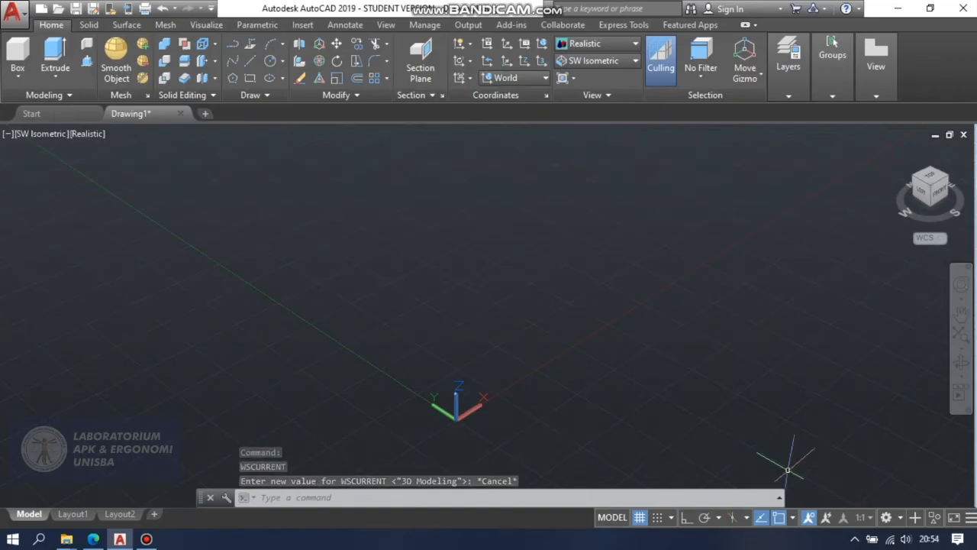
{"action": "left_click", "coordinate": [898, 519]}
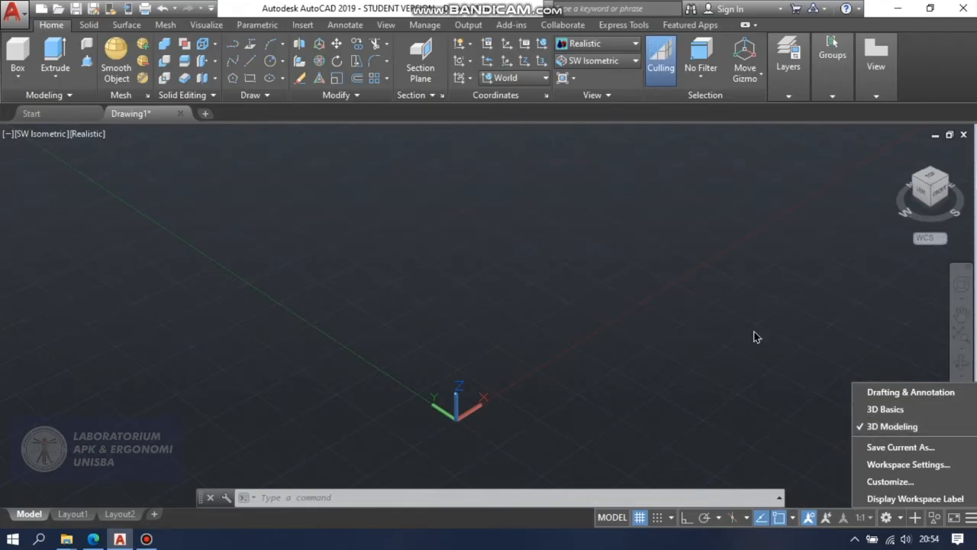
{"action": "left_click", "coordinate": [636, 287]}
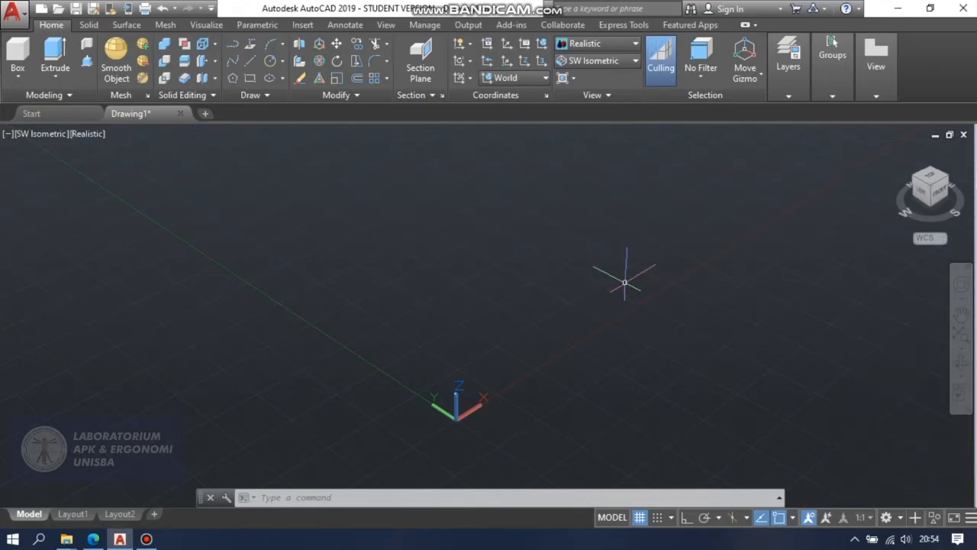
Set the drawing's viewpoint to SW Isometric.
{"action": "left_click", "coordinate": [605, 62]}
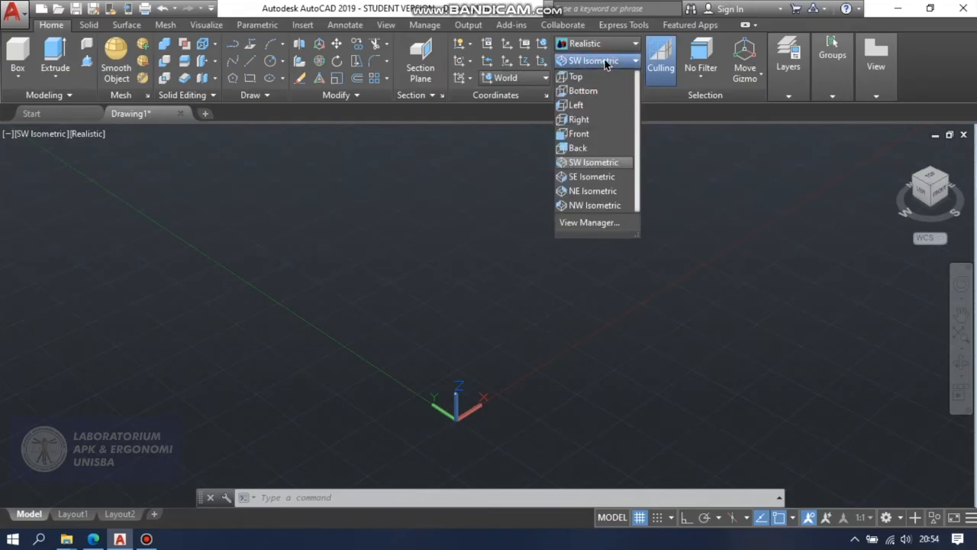
{"action": "left_click", "coordinate": [588, 164]}
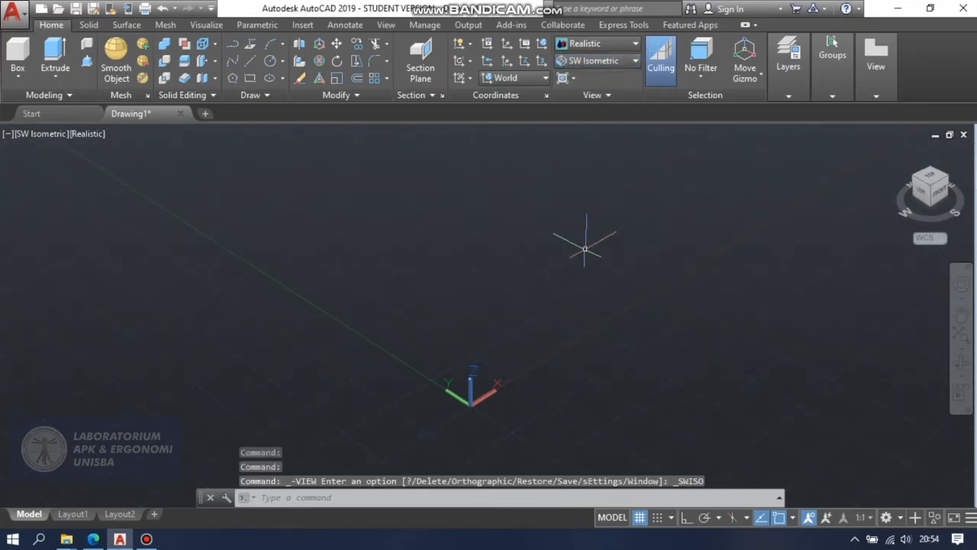
{"action": "left_click", "coordinate": [960, 315]}
{"action": "left_click_drag", "start_coordinate": [802, 293], "coordinate": [731, 334]}
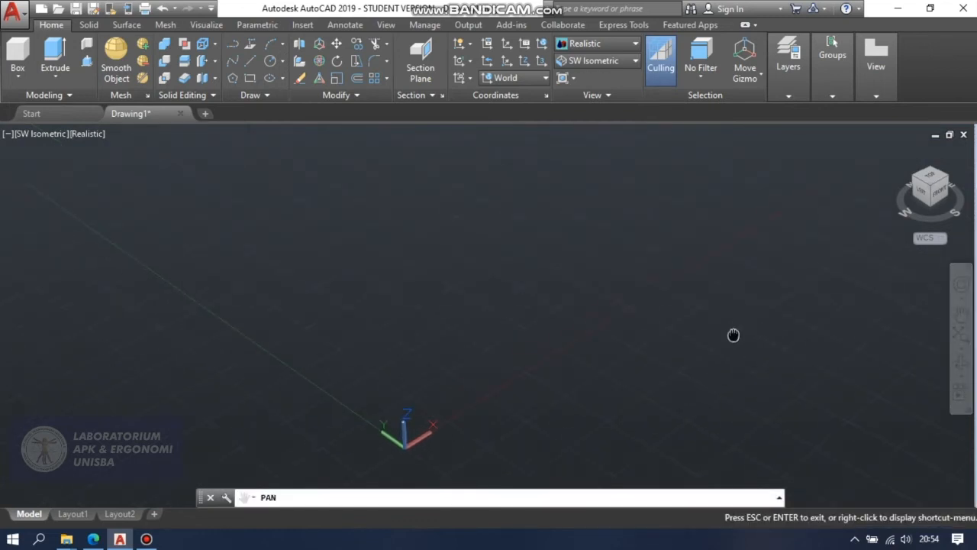
{"action": "key", "text": "Escape"}
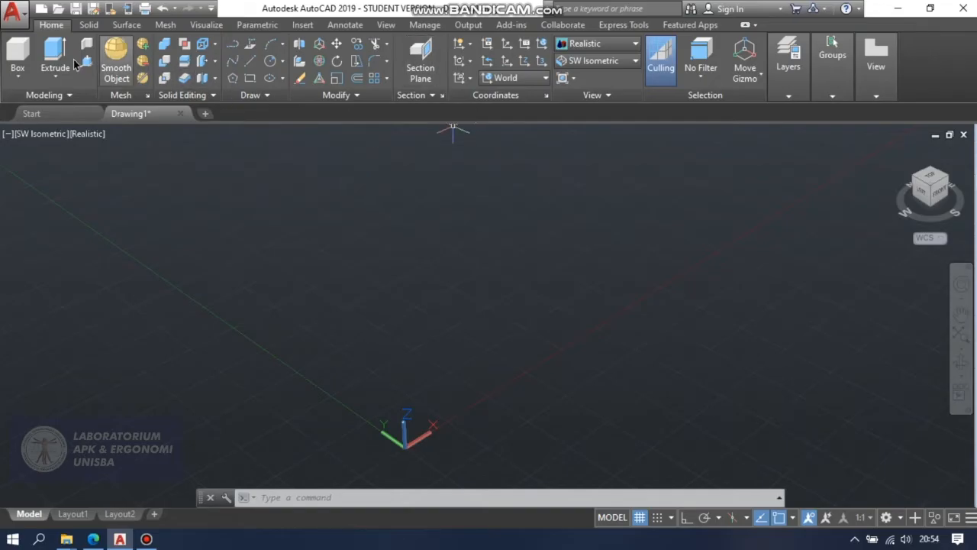
{"action": "left_click", "coordinate": [15, 69]}
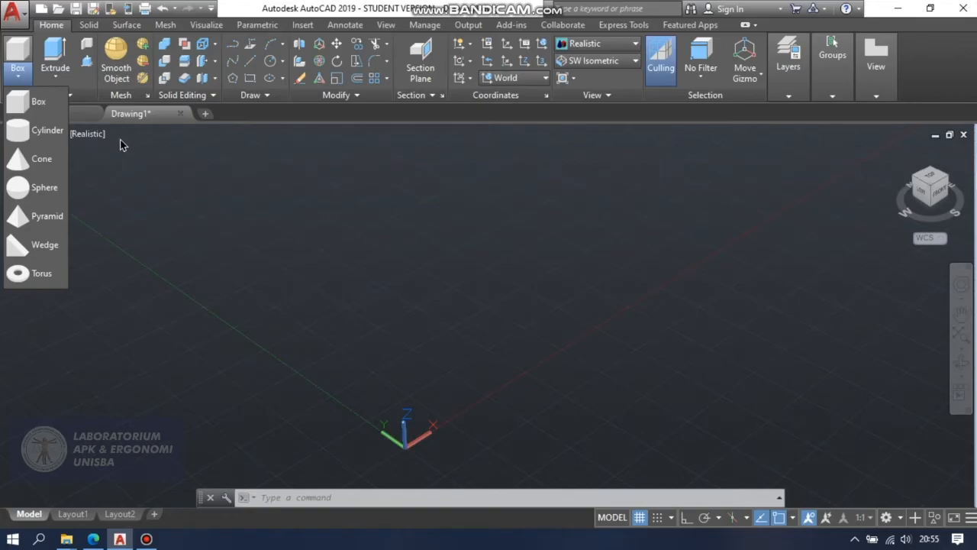
{"action": "left_click", "coordinate": [38, 107]}
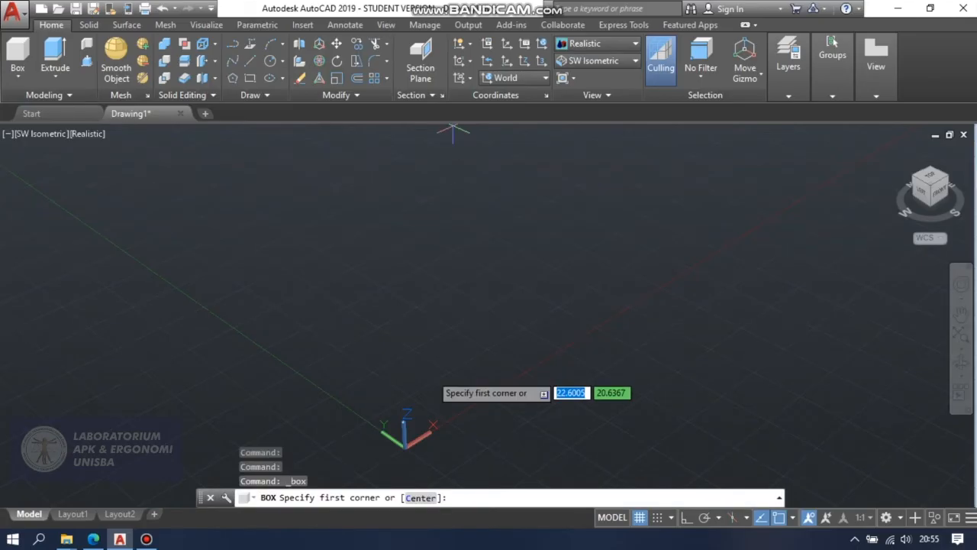
{"action": "key", "text": "Escape"}
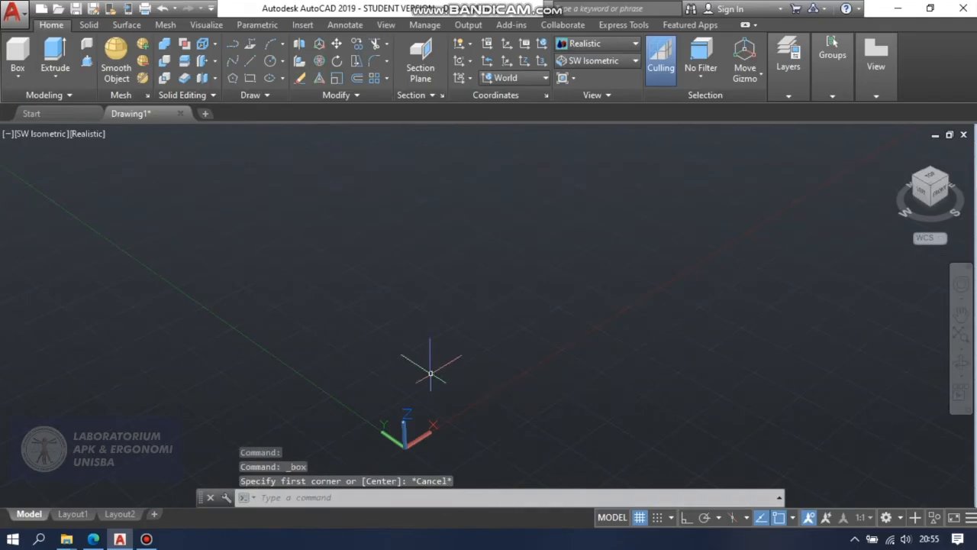
Draw a short line from point 10,10,10 in the negative X direction with Ortho mode turned on.
{"action": "key", "text": "Return"}
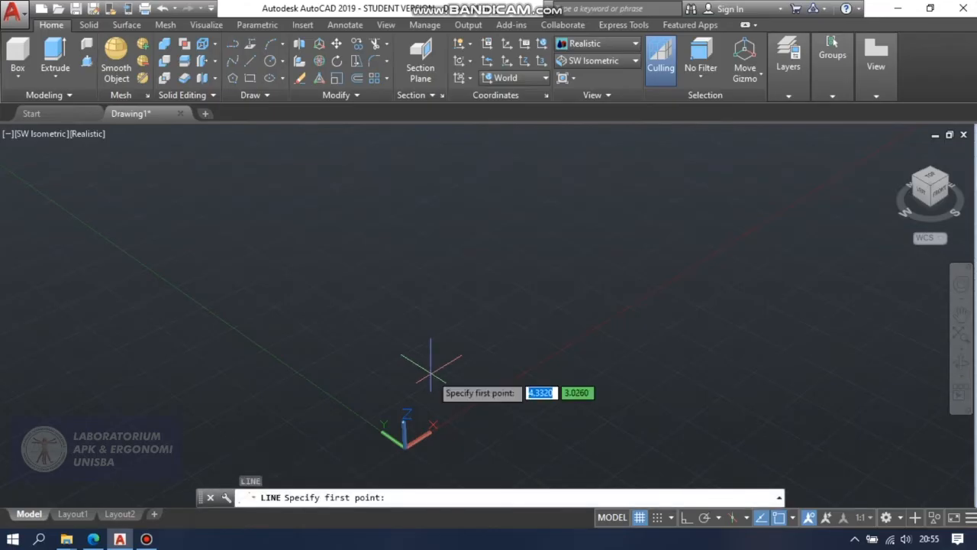
{"action": "type", "text": "10"}
{"action": "key", "text": "Tab"}
{"action": "type", "text": "10"}
{"action": "key", "text": "Tab"}
{"action": "type", "text": "10"}
{"action": "key", "text": "Return"}
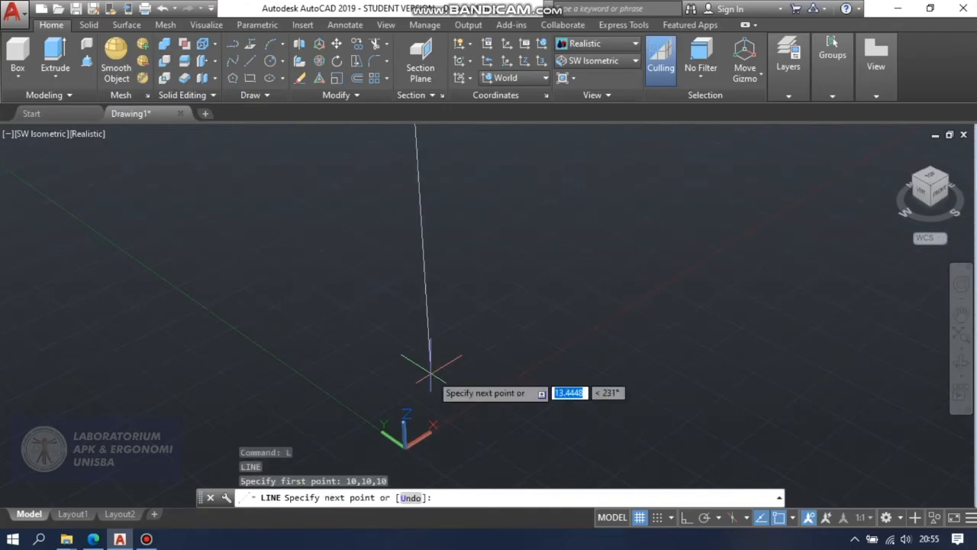
{"action": "scroll", "coordinate": [355, 194], "scroll_direction": "down", "scroll_amount": 5}
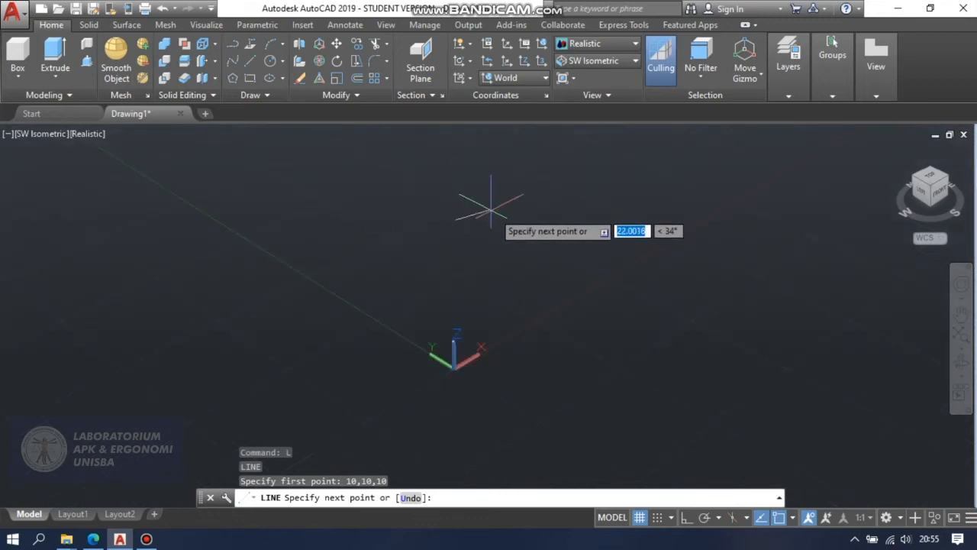
{"action": "middle_click_drag", "start_coordinate": [473, 225], "coordinate": [437, 322]}
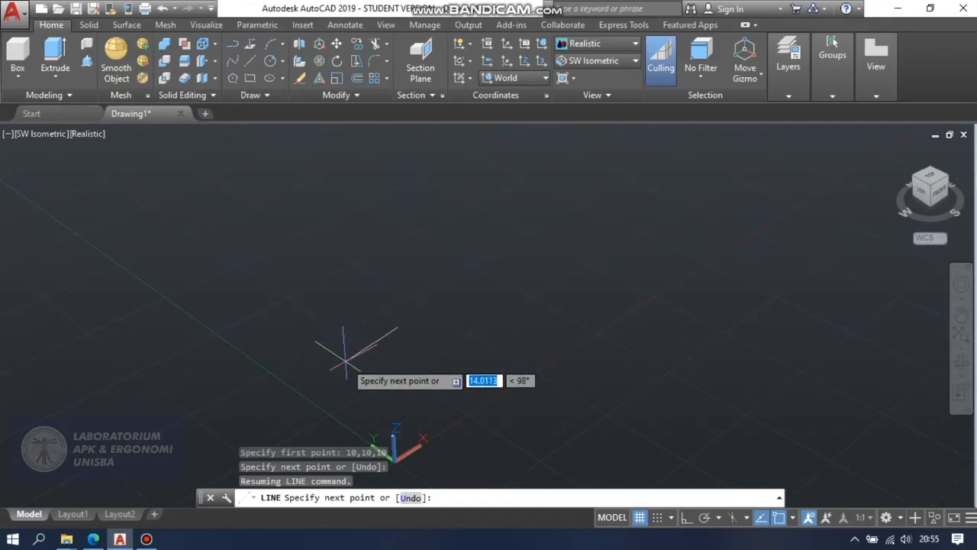
{"action": "key", "text": "F8"}
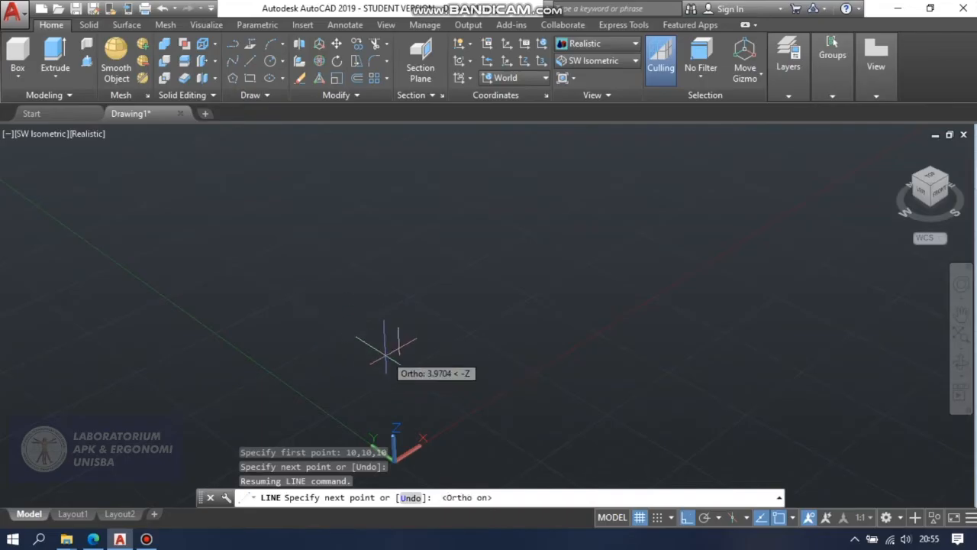
{"action": "left_click", "coordinate": [403, 324]}
{"action": "key", "text": "Escape"}
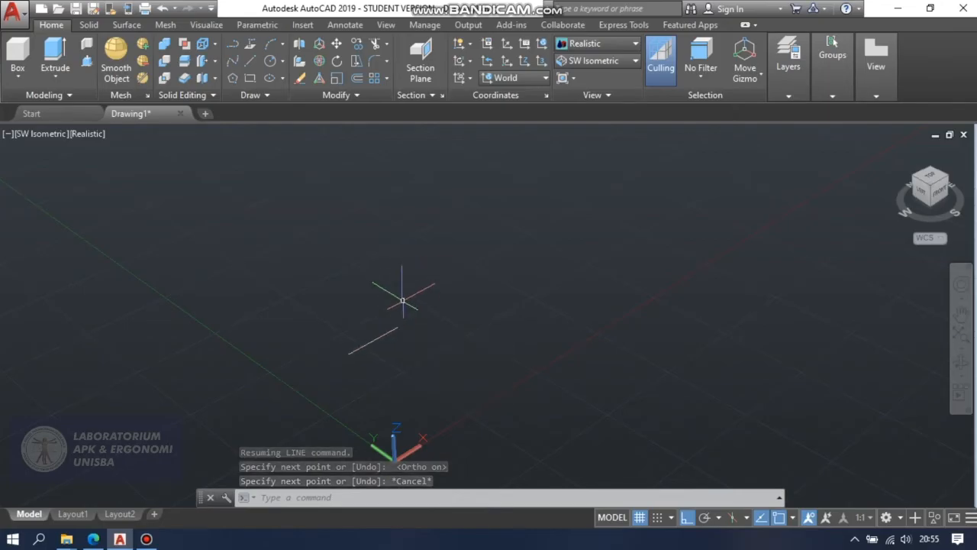
Create a solid box from the line's endpoint at 10,10,10, with length 150, width 40 and height 10.
{"action": "left_click", "coordinate": [19, 56]}
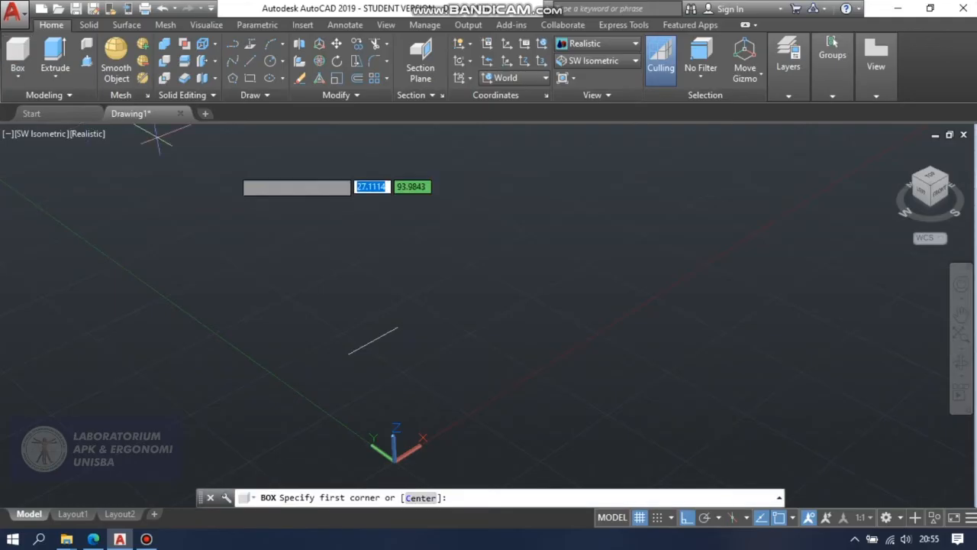
{"action": "left_click", "coordinate": [396, 326]}
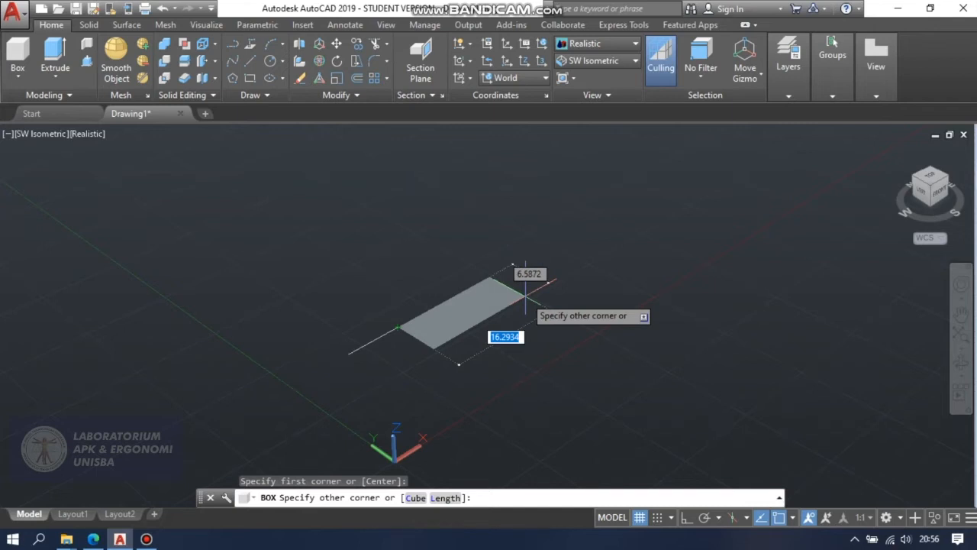
{"action": "type", "text": "150"}
{"action": "key", "text": "Tab"}
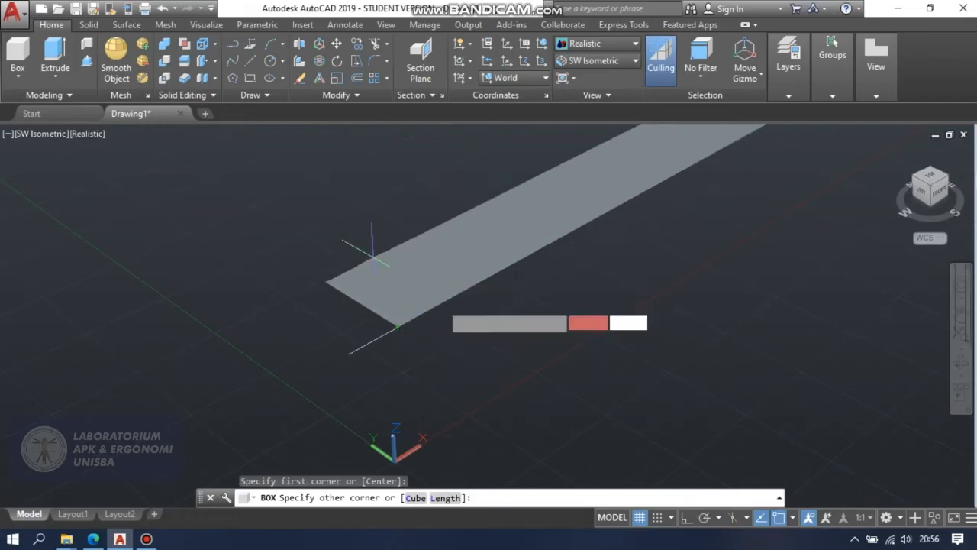
{"action": "scroll", "coordinate": [419, 226], "scroll_direction": "down", "scroll_amount": 4}
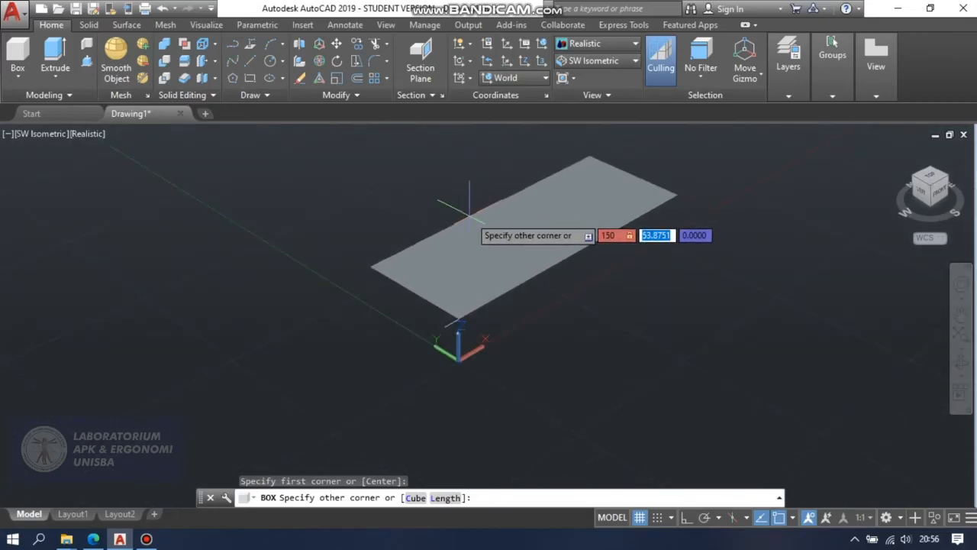
{"action": "type", "text": "40"}
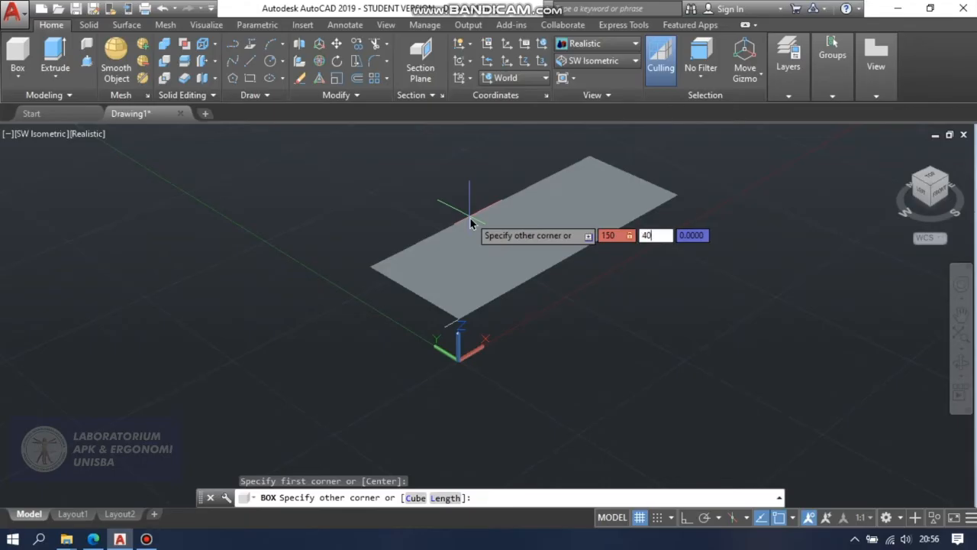
{"action": "key", "text": "Return"}
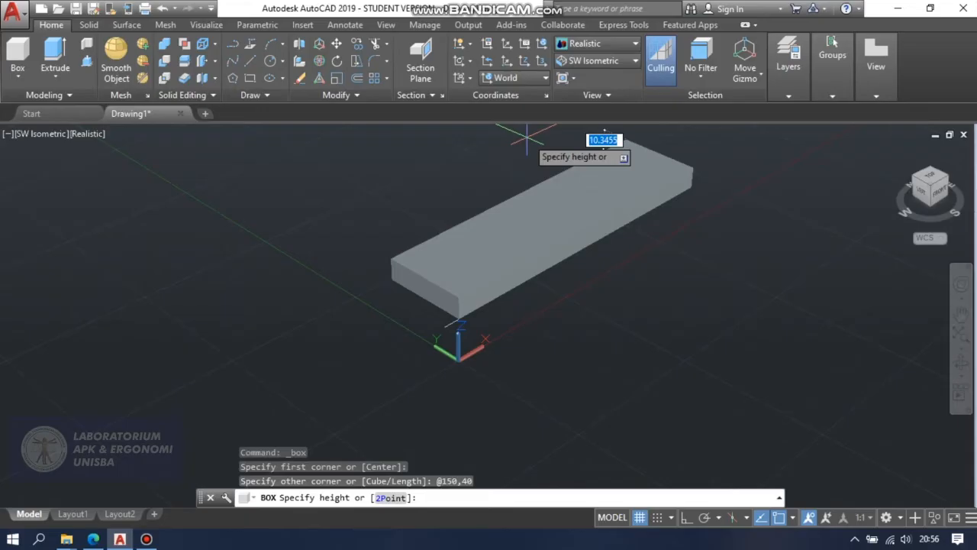
{"action": "type", "text": "10"}
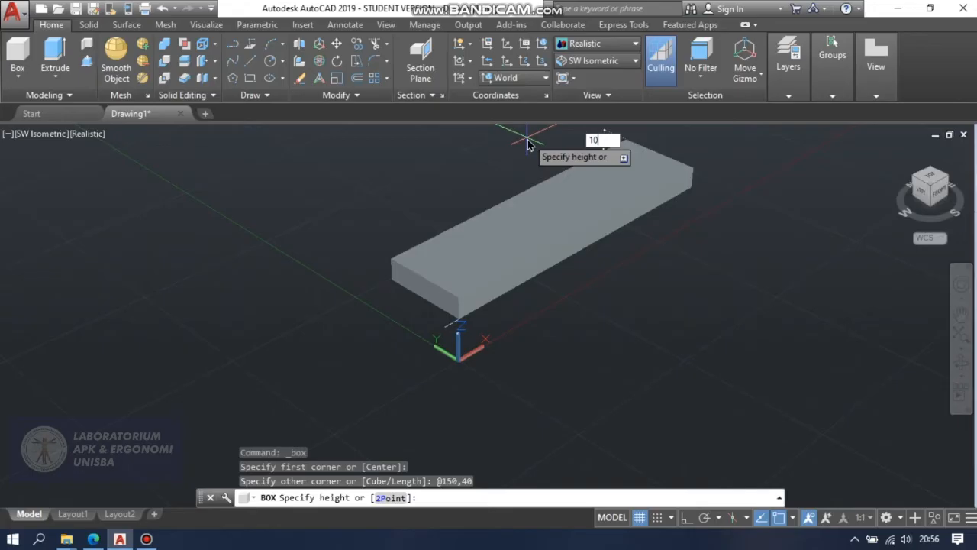
{"action": "key", "text": "Return"}
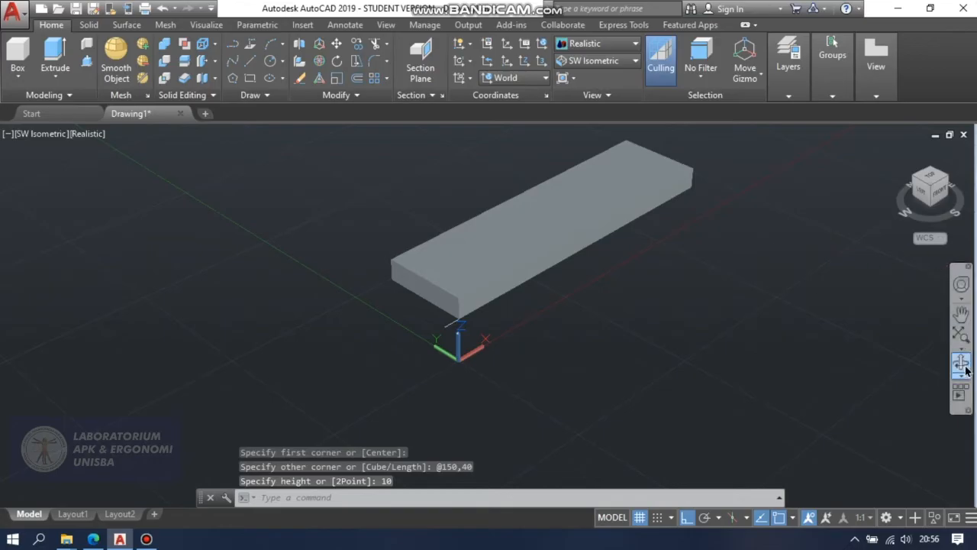
Change the visual style of the model to 2D Wireframe.
{"action": "left_click", "coordinate": [960, 314]}
{"action": "left_click_drag", "start_coordinate": [802, 285], "coordinate": [767, 355]}
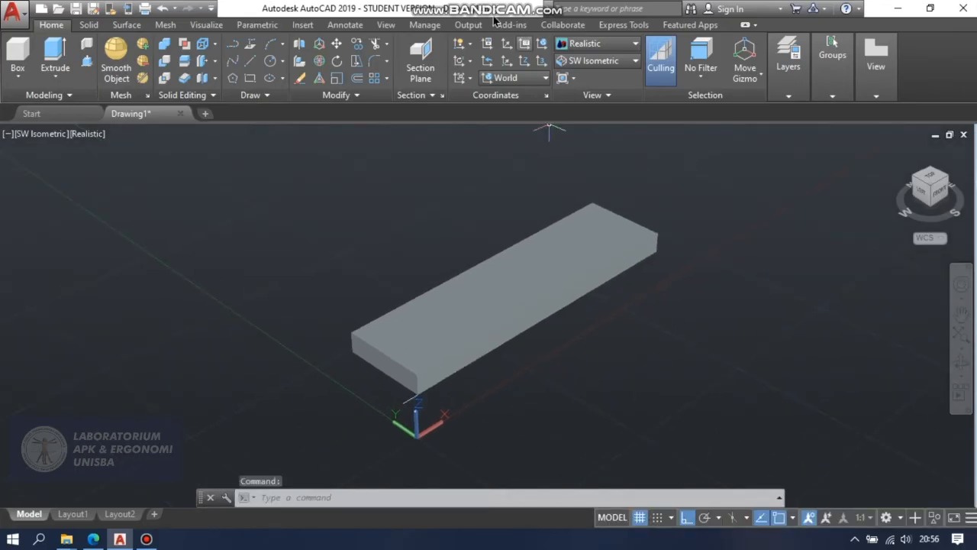
{"action": "left_click", "coordinate": [600, 45]}
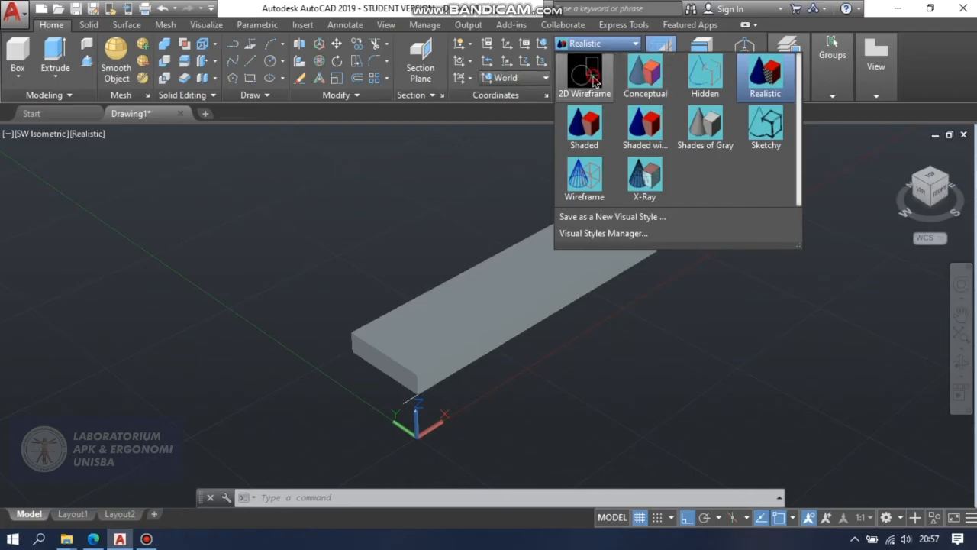
{"action": "left_click", "coordinate": [592, 77]}
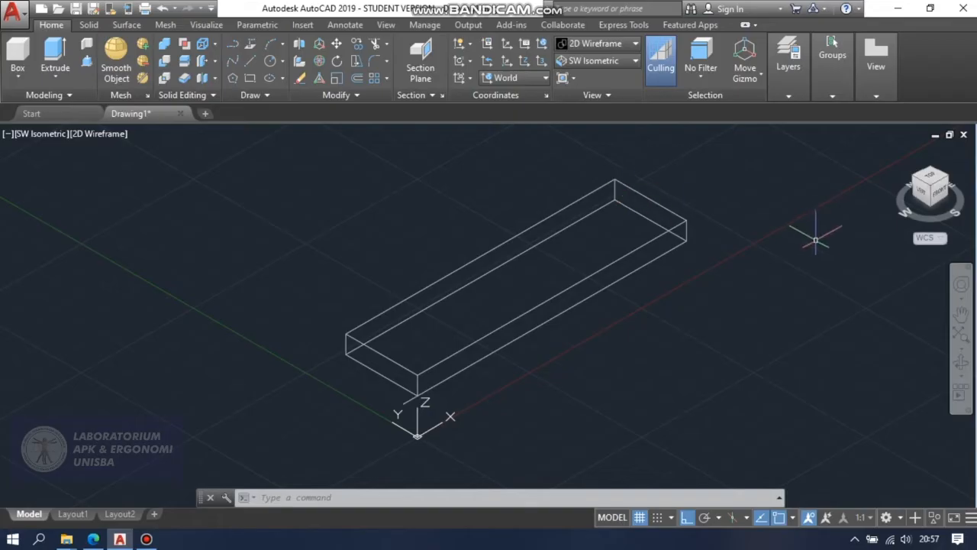
{"action": "left_click", "coordinate": [961, 313]}
{"action": "left_click_drag", "start_coordinate": [752, 264], "coordinate": [776, 283]}
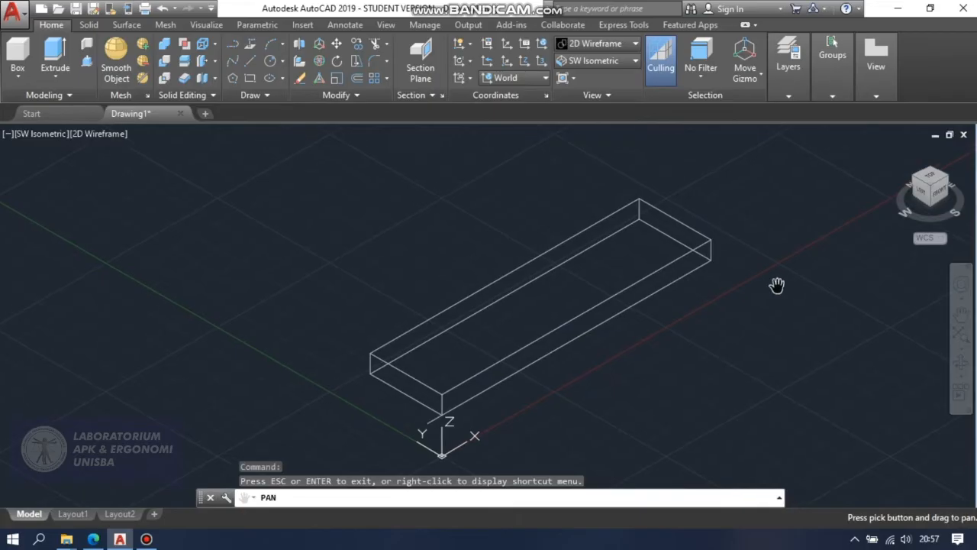
{"action": "key", "text": "Escape"}
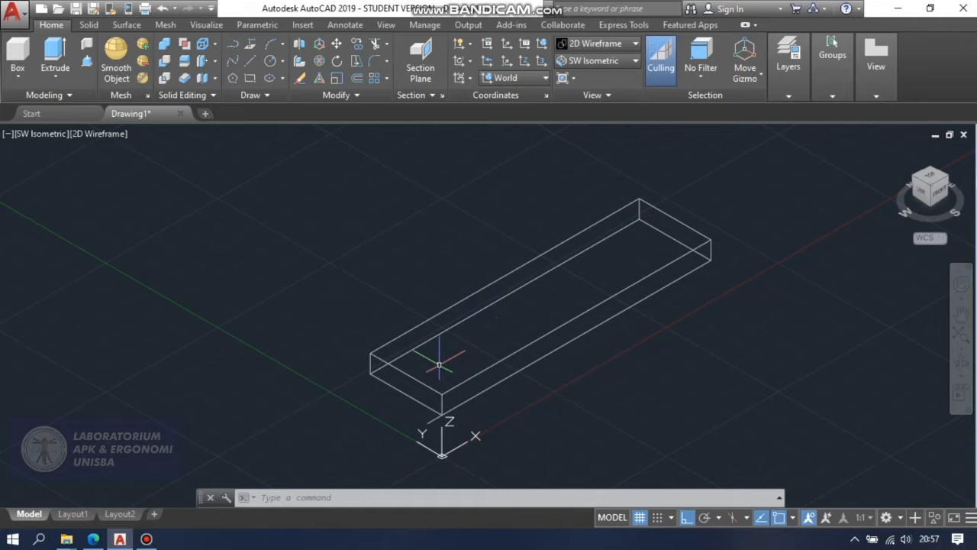
Draw a vertical line 10 units up from the box's top corner nearest the origin.
{"action": "type", "text": "l"}
{"action": "key", "text": "Return"}
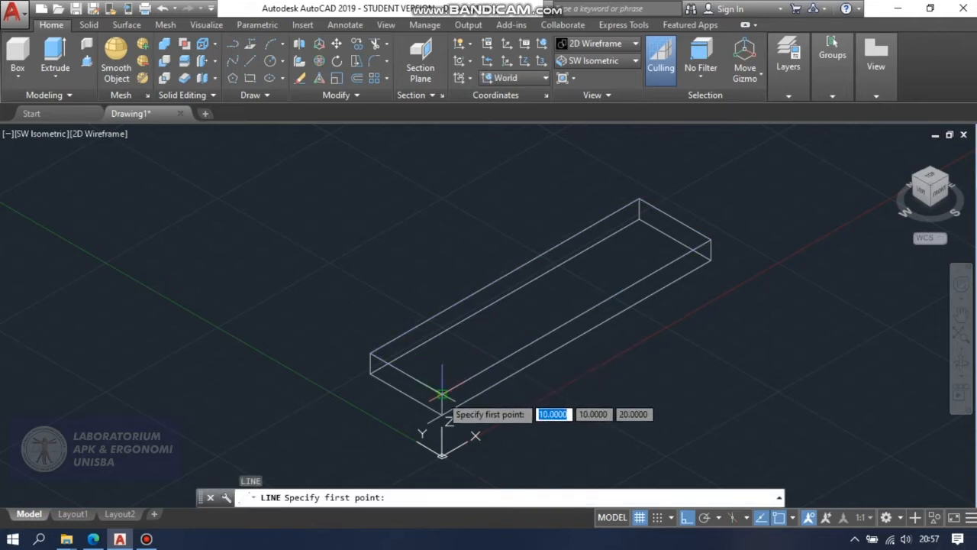
{"action": "left_click", "coordinate": [442, 393]}
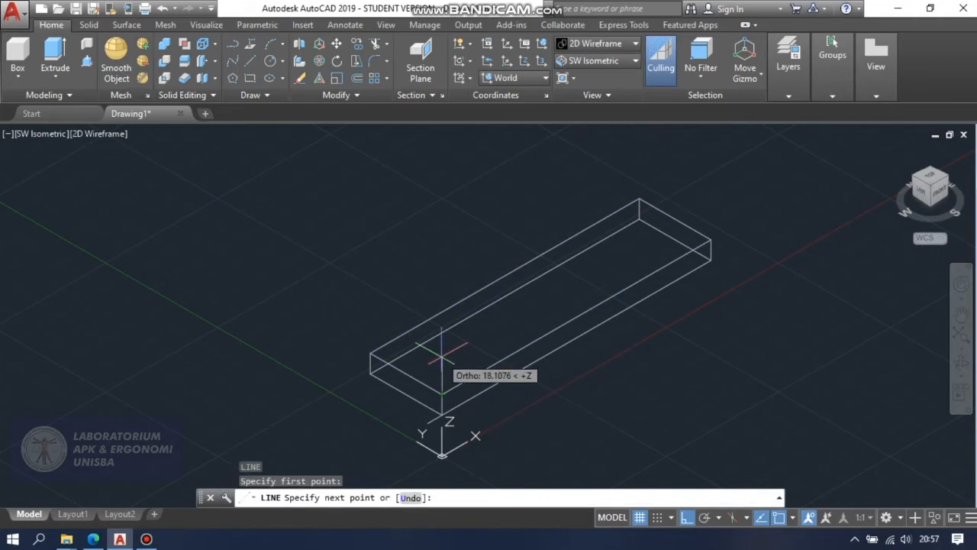
{"action": "type", "text": "10"}
{"action": "key", "text": "Tab"}
{"action": "type", "text": "10"}
{"action": "key", "text": "Return"}
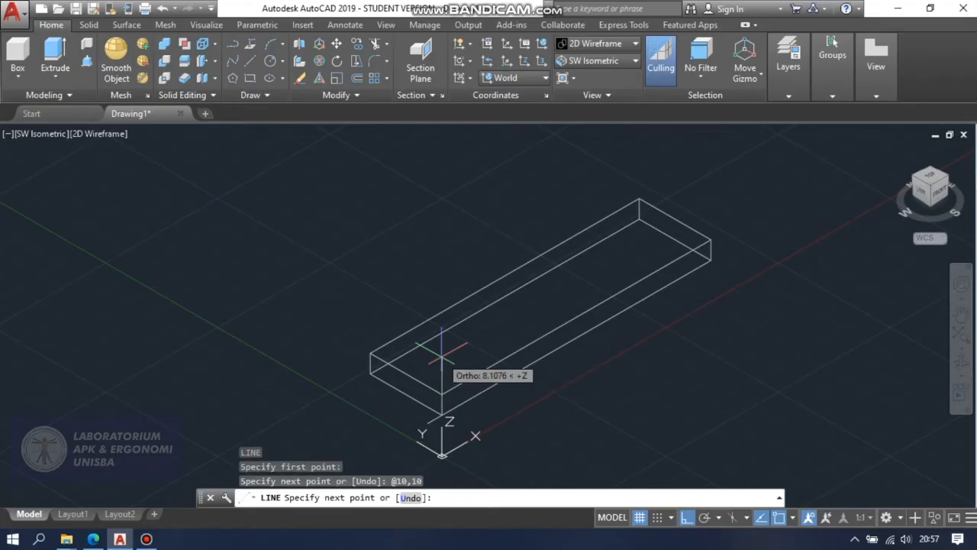
{"action": "key", "text": "Escape"}
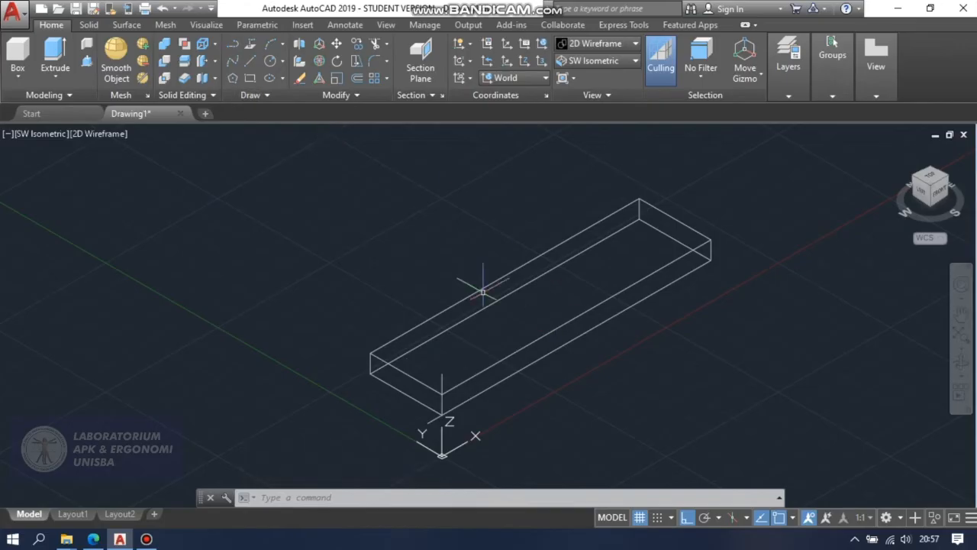
Create a solid cylinder centred on the vertical line's upper endpoint at 20,20,20, with radius 4, extending 10 units downward.
{"action": "left_click", "coordinate": [17, 76]}
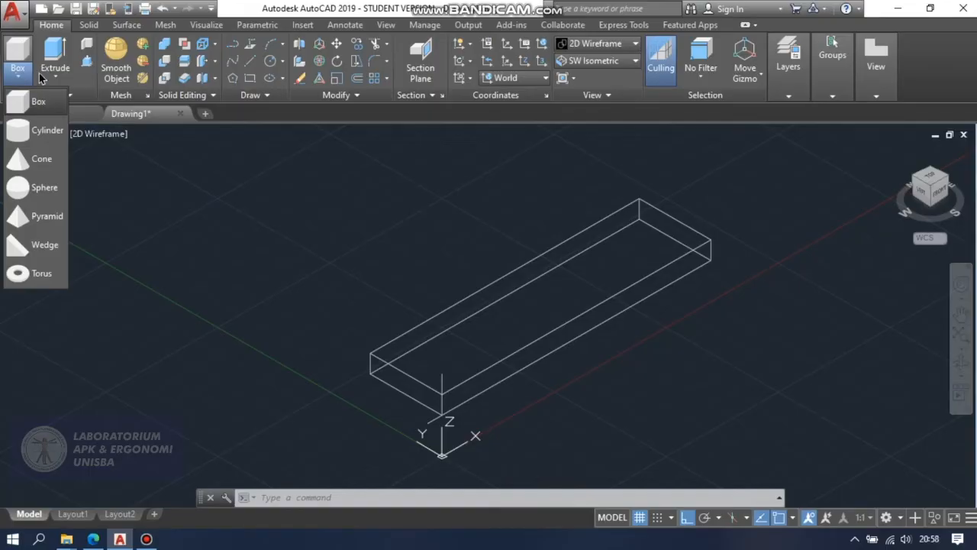
{"action": "left_click", "coordinate": [23, 131]}
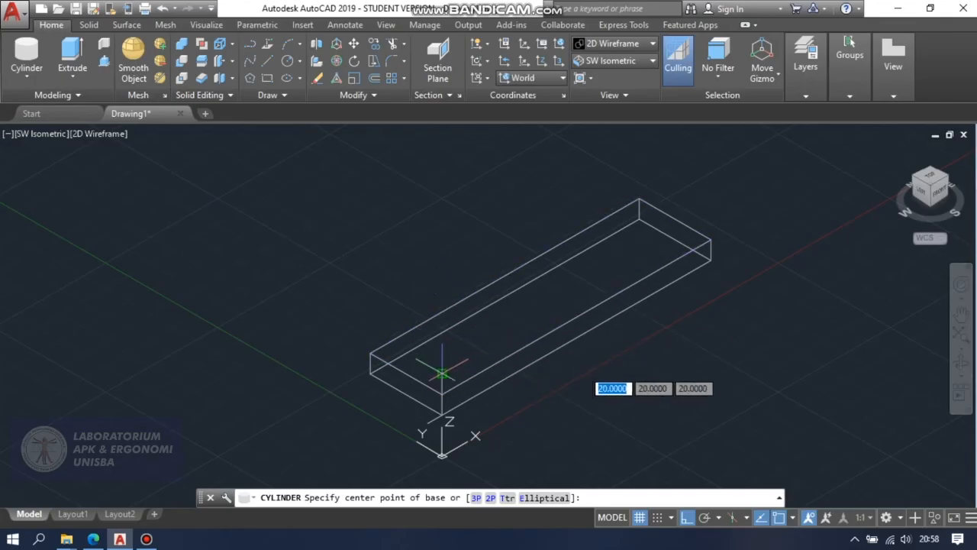
{"action": "left_click", "coordinate": [442, 373]}
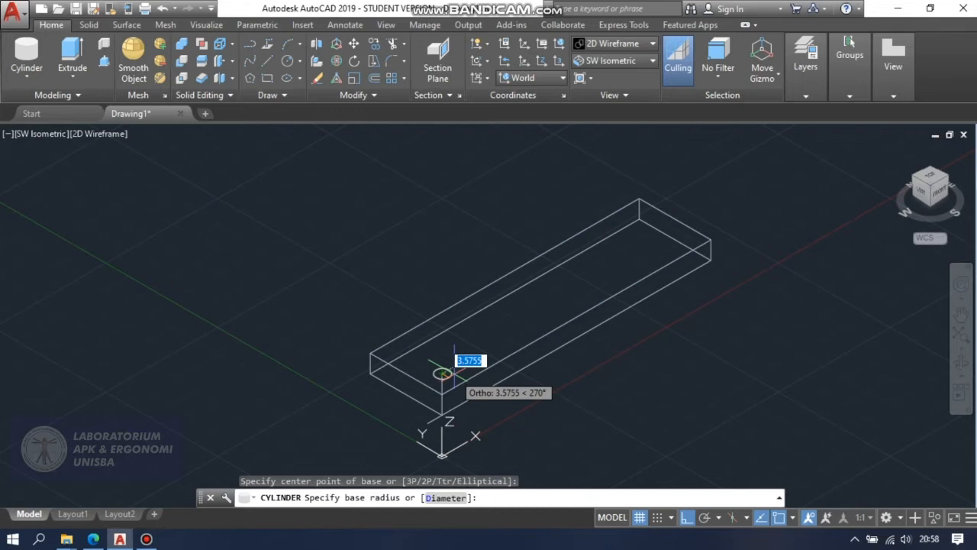
{"action": "type", "text": "4"}
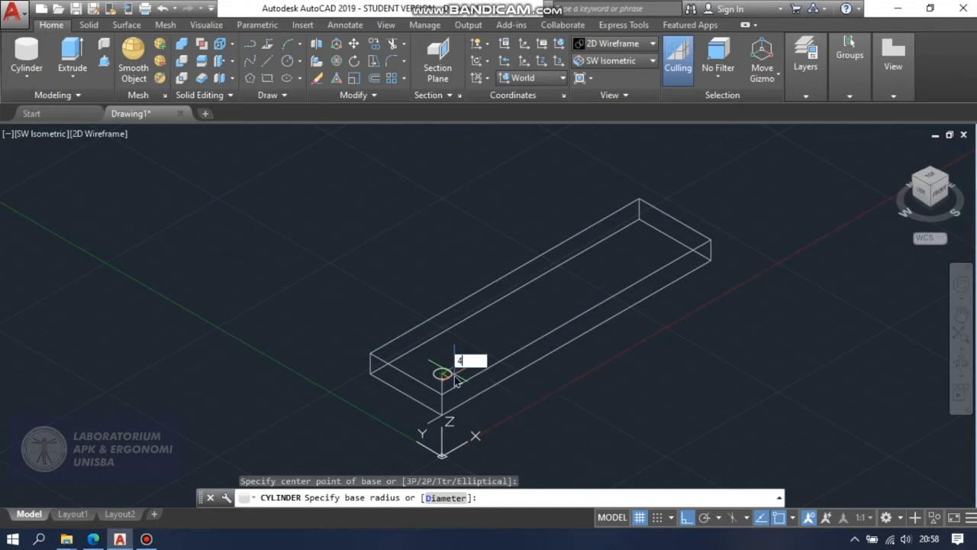
{"action": "key", "text": "Return"}
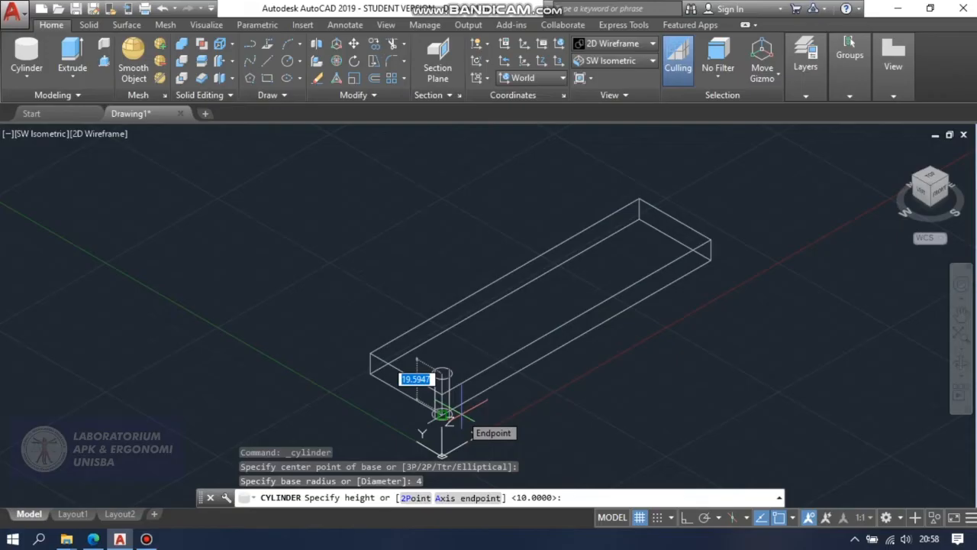
{"action": "type", "text": "10"}
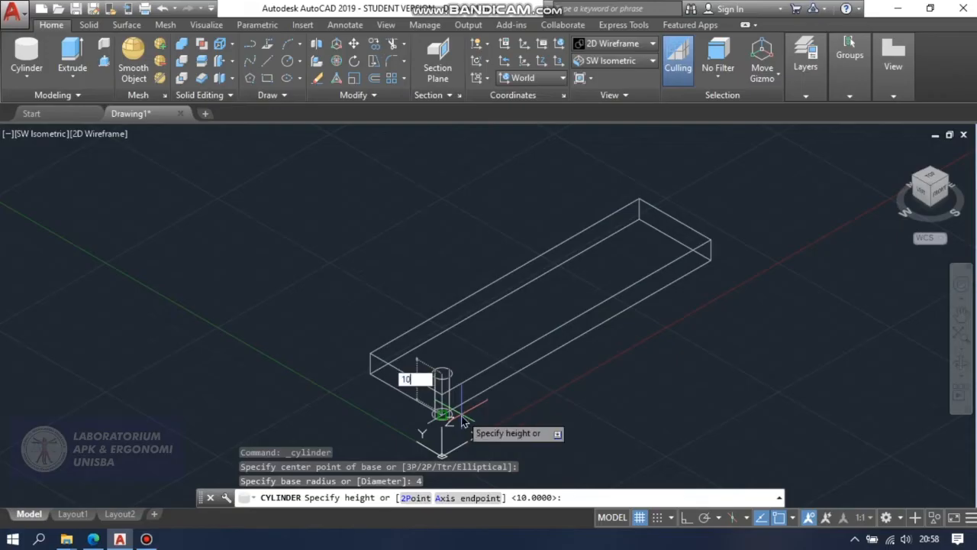
{"action": "key", "text": "Return"}
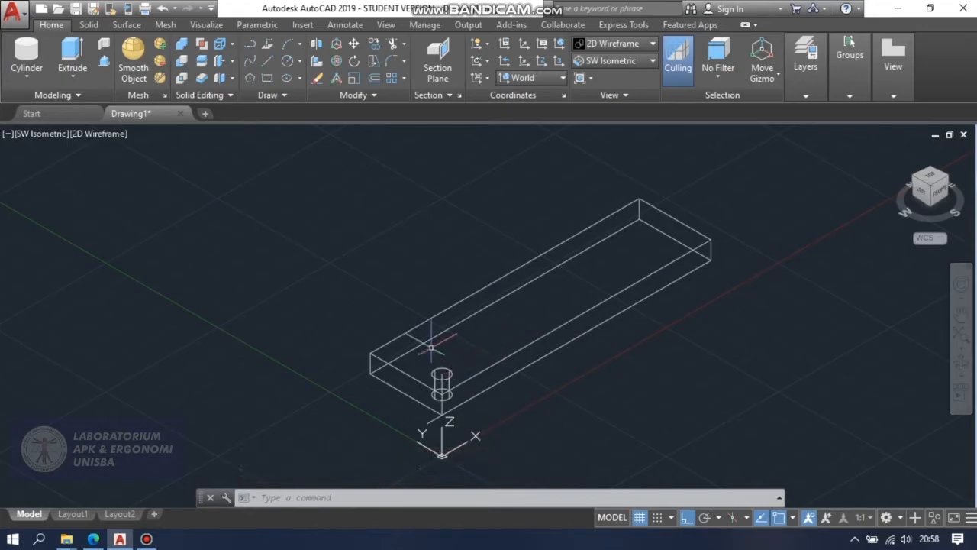
Draw a 20-unit line in the positive Y direction from the centre of the cylinder's top face.
{"action": "scroll", "coordinate": [488, 427], "scroll_direction": "up", "scroll_amount": 2}
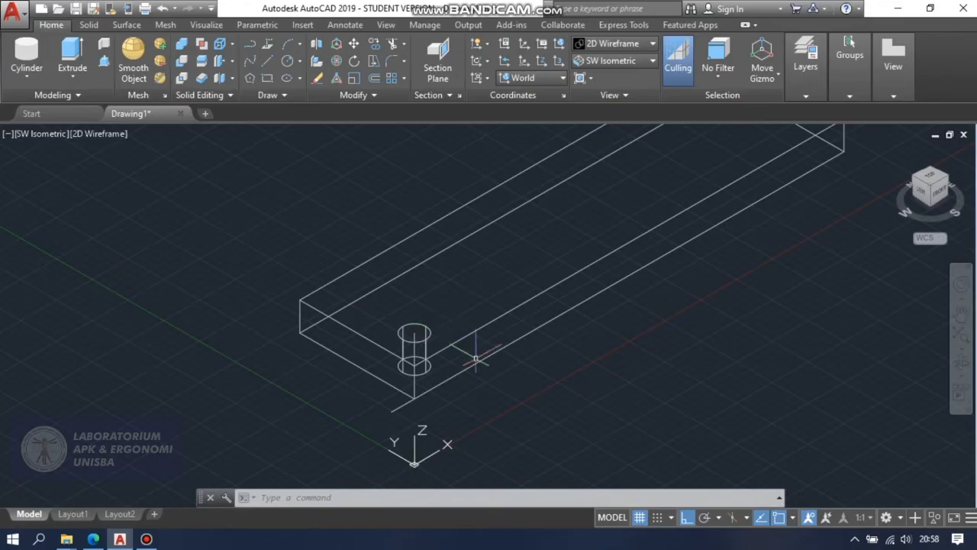
{"action": "type", "text": "l"}
{"action": "key", "text": "Return"}
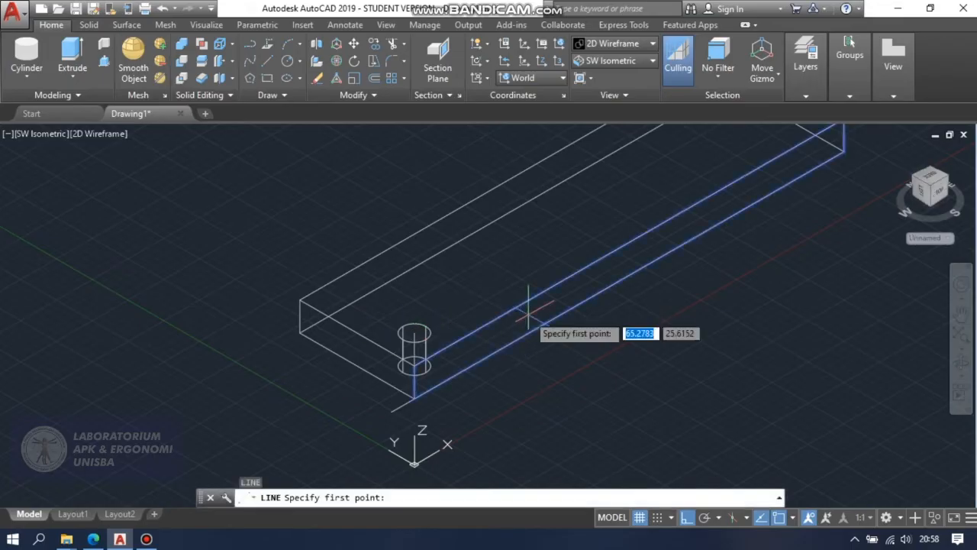
{"action": "left_click", "coordinate": [414, 333]}
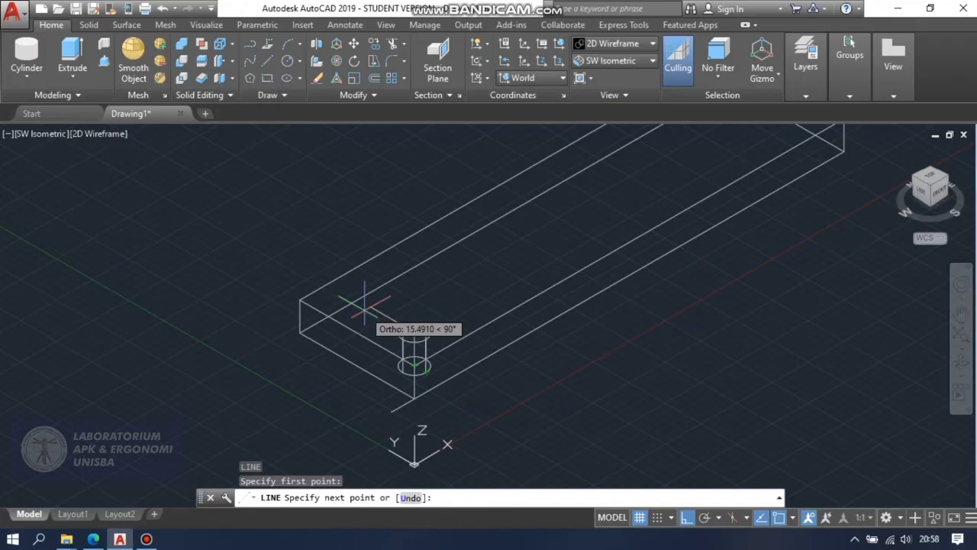
{"action": "type", "text": "20"}
{"action": "key", "text": "Return"}
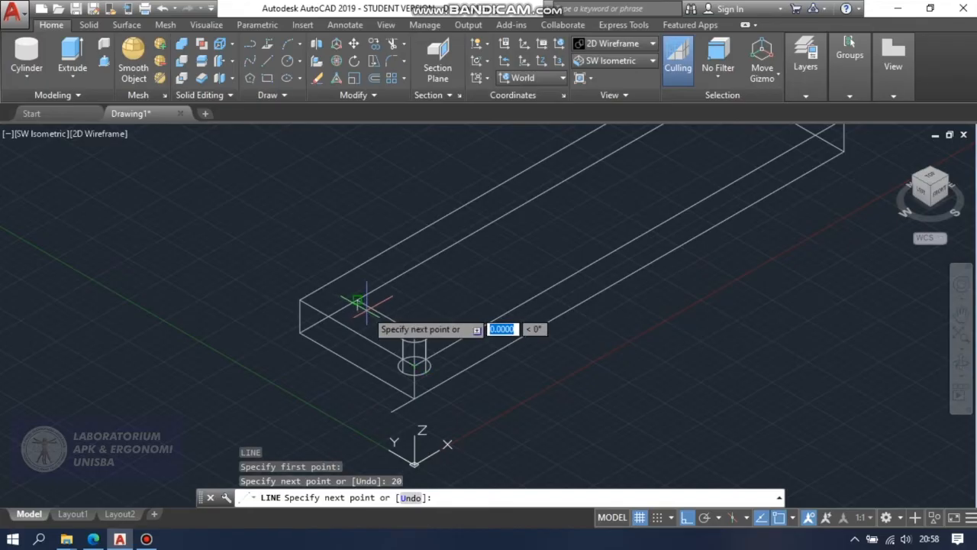
{"action": "key", "text": "Escape"}
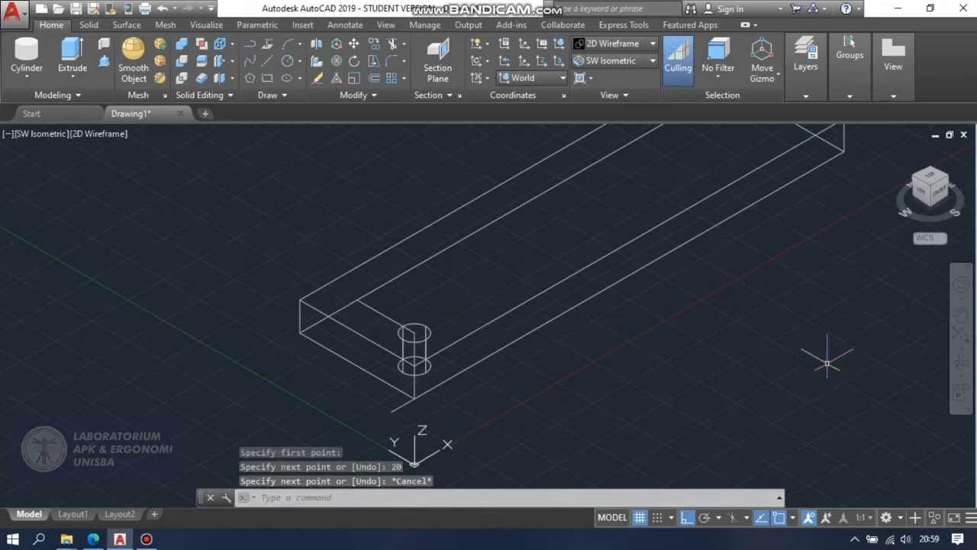
Create a second cylinder at the far end of the 20-unit line, with radius 4 and extending 10 units downward.
{"action": "left_click", "coordinate": [959, 363]}
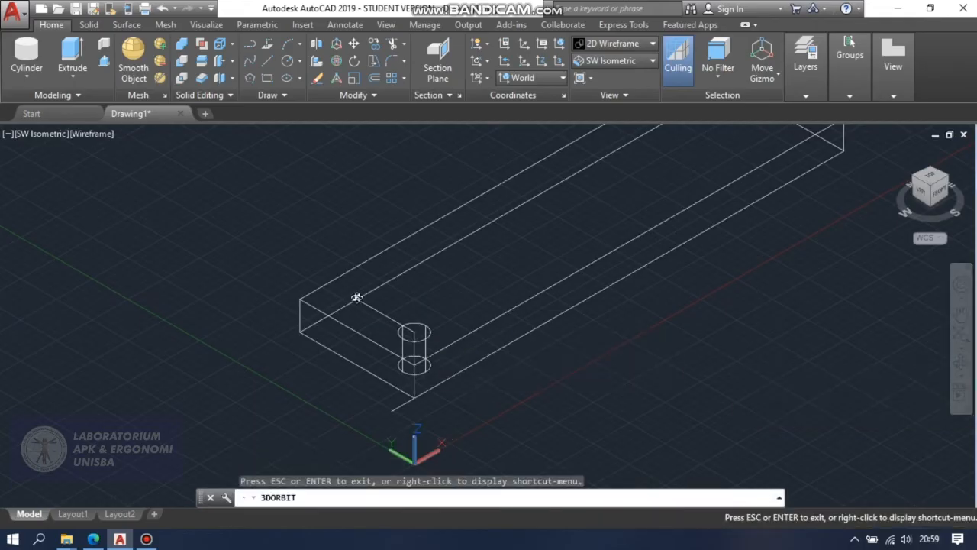
{"action": "left_click_drag", "start_coordinate": [738, 367], "coordinate": [753, 365]}
{"action": "key", "text": "Escape"}
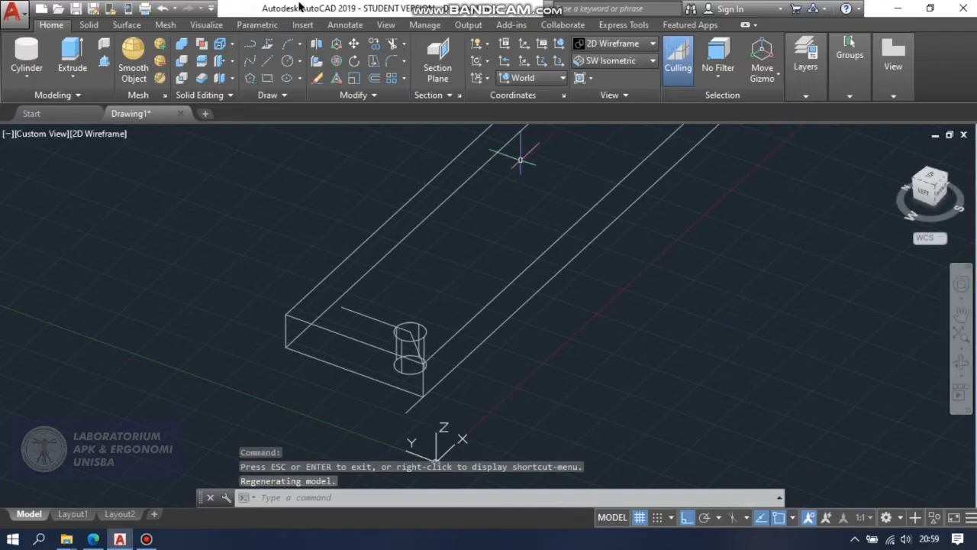
{"action": "left_click", "coordinate": [35, 49]}
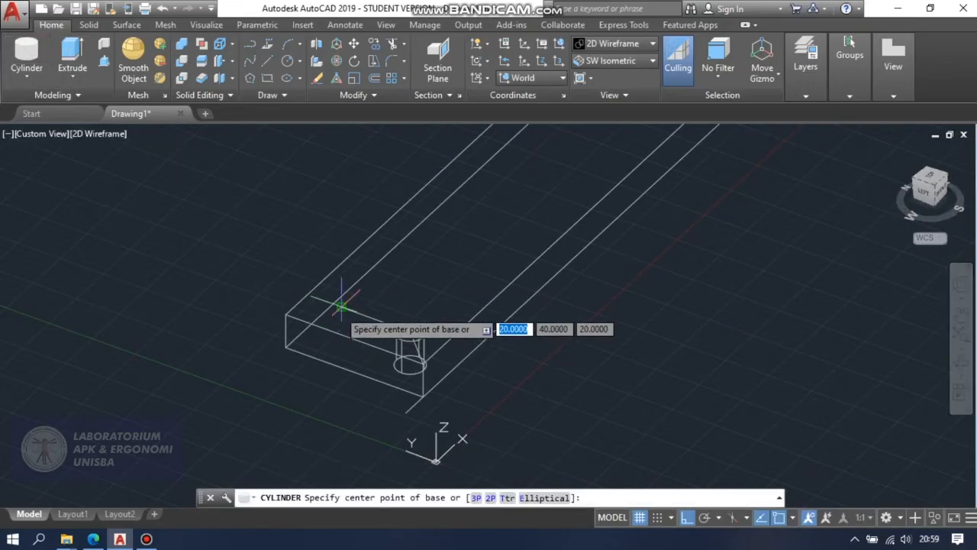
{"action": "left_click", "coordinate": [341, 306]}
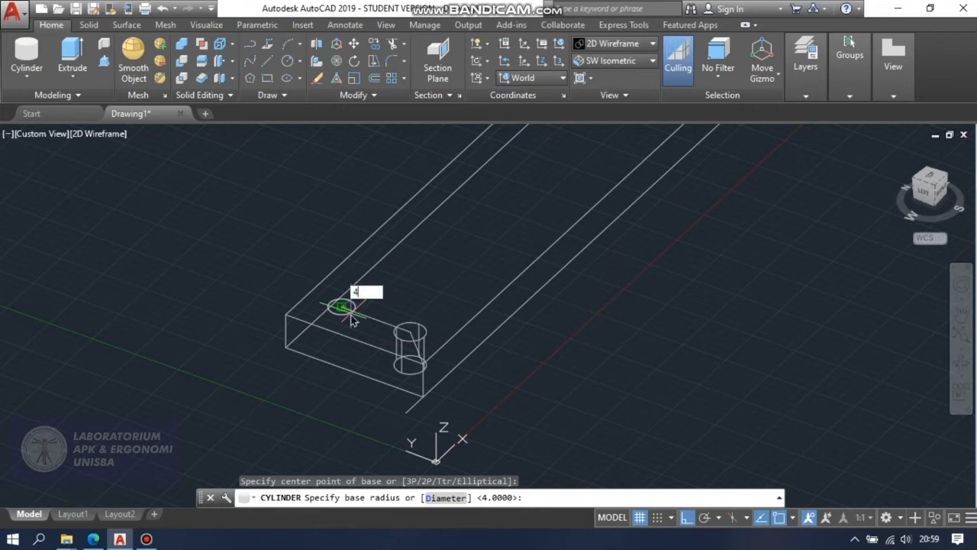
{"action": "type", "text": "4"}
{"action": "key", "text": "Return"}
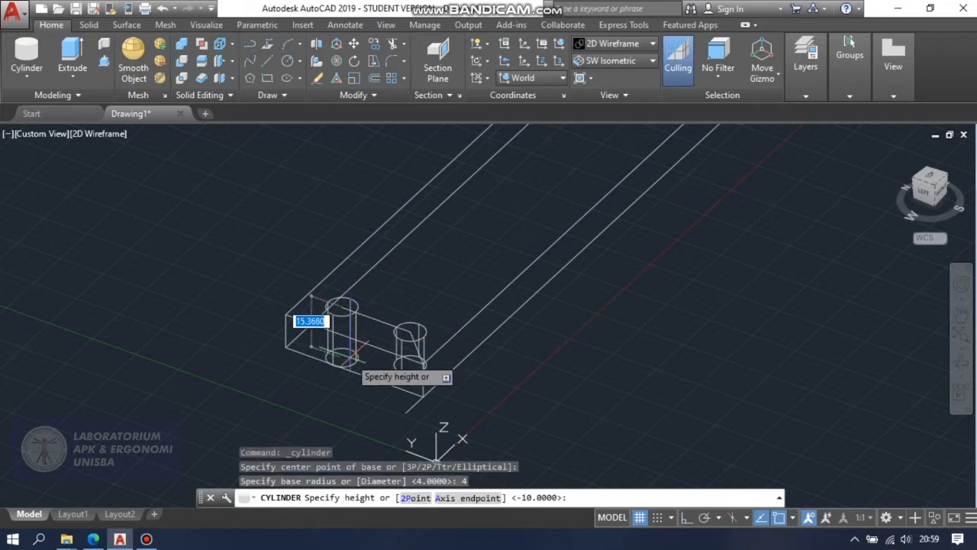
{"action": "type", "text": "10"}
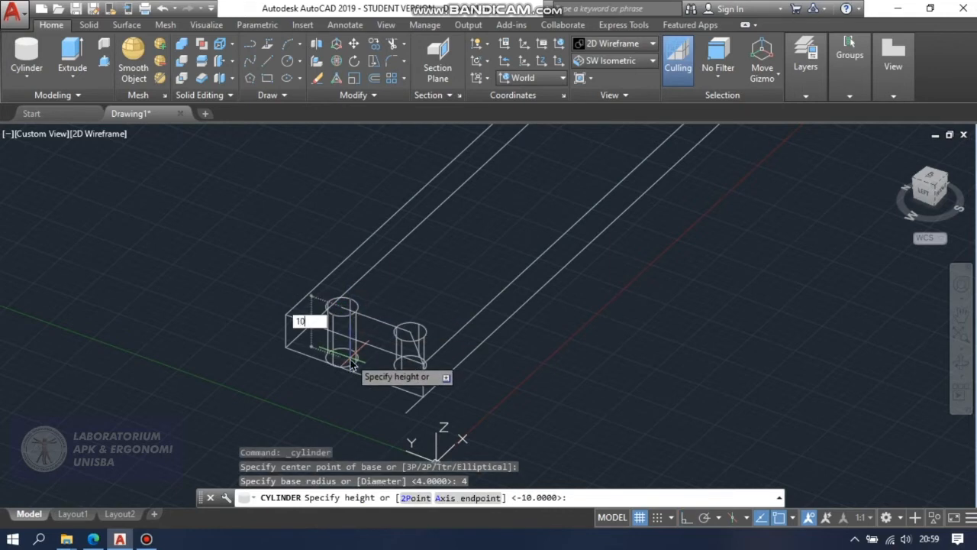
{"action": "key", "text": "Return"}
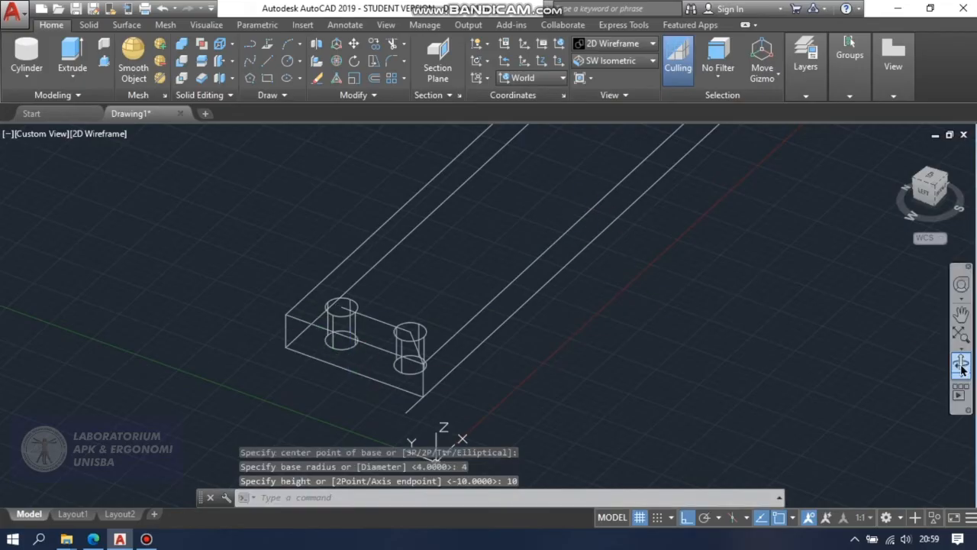
Orbit, zoom out and pan the model until the whole box is in view.
{"action": "left_click", "coordinate": [962, 365]}
{"action": "left_click_drag", "start_coordinate": [817, 327], "coordinate": [789, 329]}
{"action": "scroll", "coordinate": [724, 293], "scroll_direction": "down", "scroll_amount": 1}
{"action": "left_click_drag", "start_coordinate": [732, 289], "coordinate": [776, 304]}
{"action": "key", "text": "Escape"}
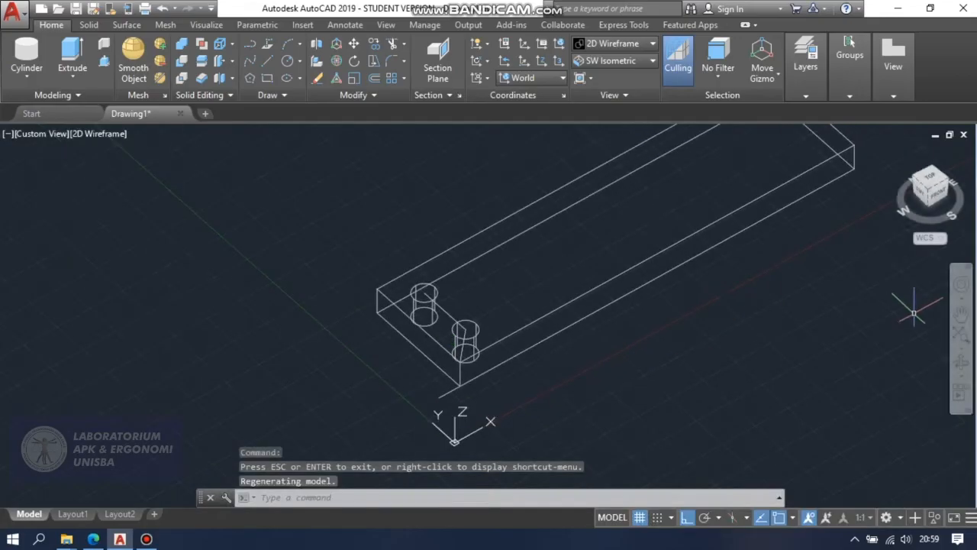
{"action": "left_click", "coordinate": [961, 314]}
{"action": "left_click_drag", "start_coordinate": [741, 349], "coordinate": [727, 375]}
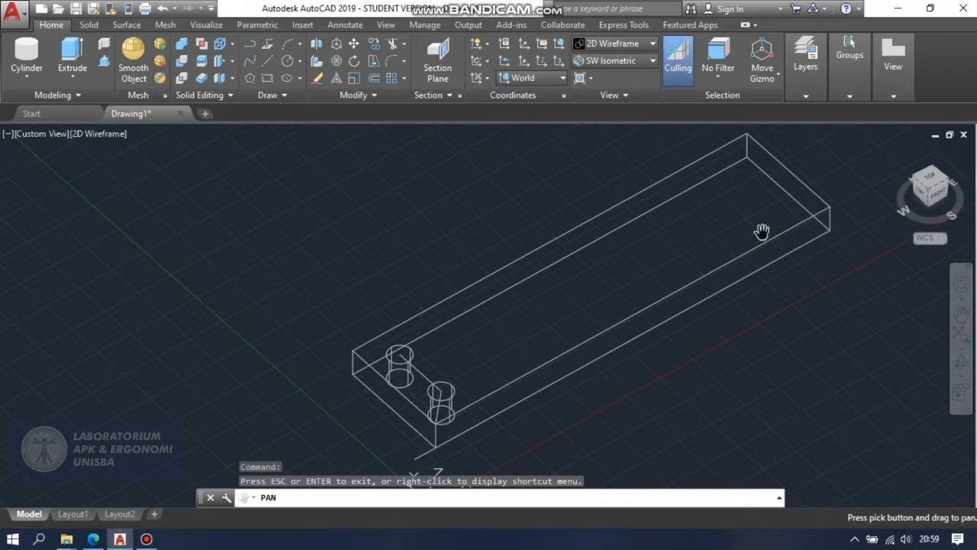
{"action": "key", "text": "Escape"}
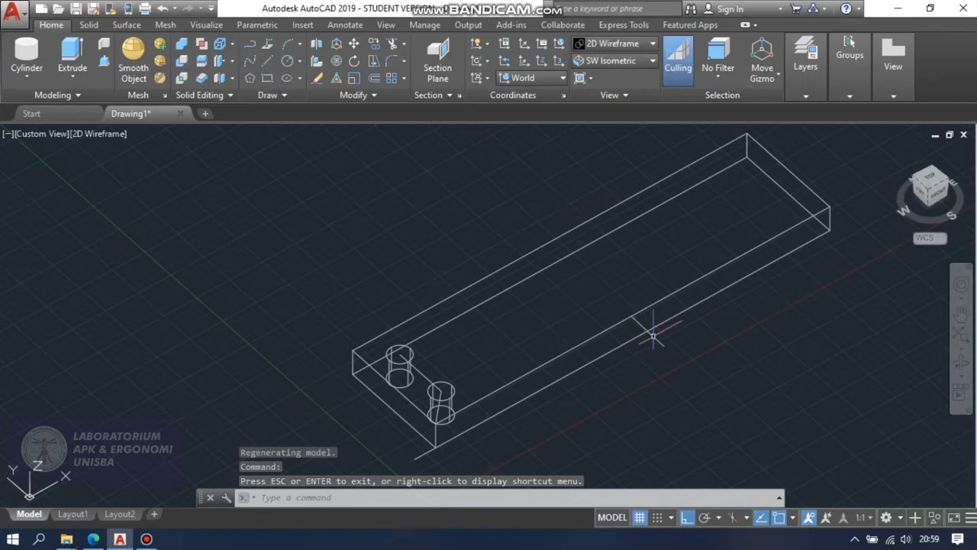
Try to draw a 130-unit line from the second cylinder's top centre toward the box's far corner.
{"action": "type", "text": "l"}
{"action": "key", "text": "Return"}
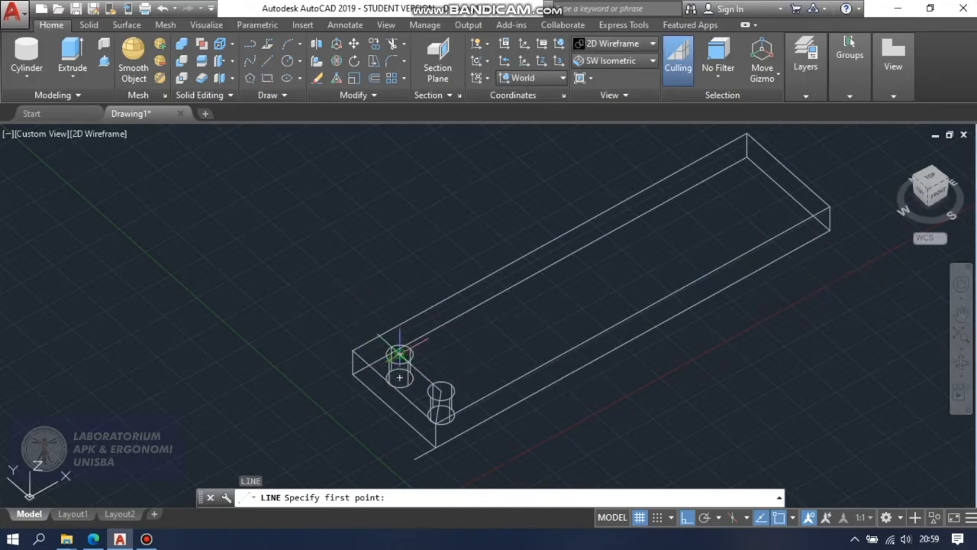
{"action": "left_click", "coordinate": [399, 353]}
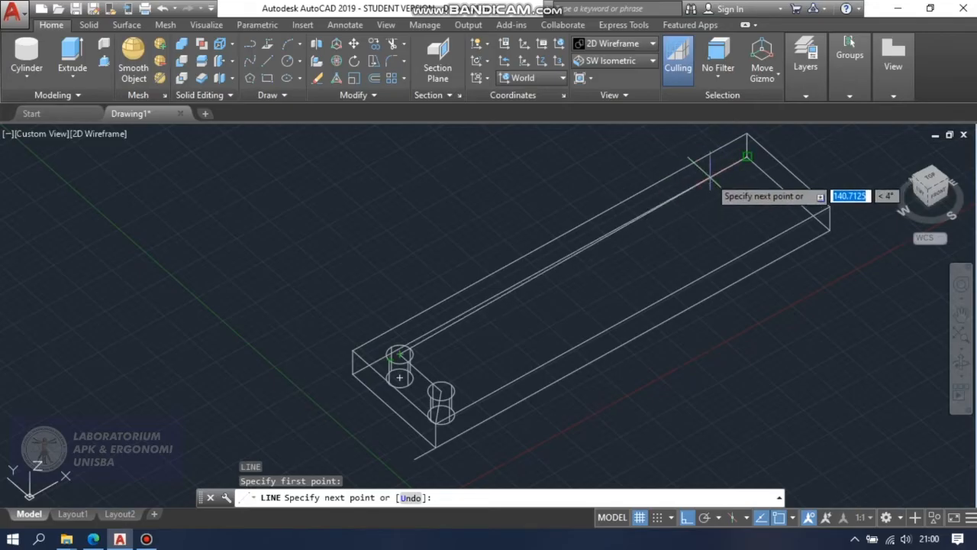
{"action": "type", "text": "1"}
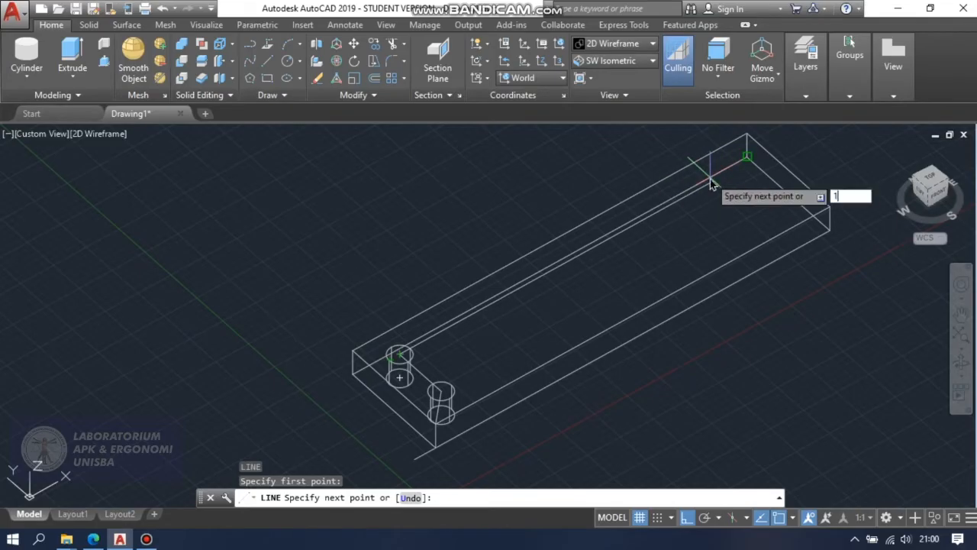
{"action": "type", "text": "30"}
{"action": "key", "text": "Return"}
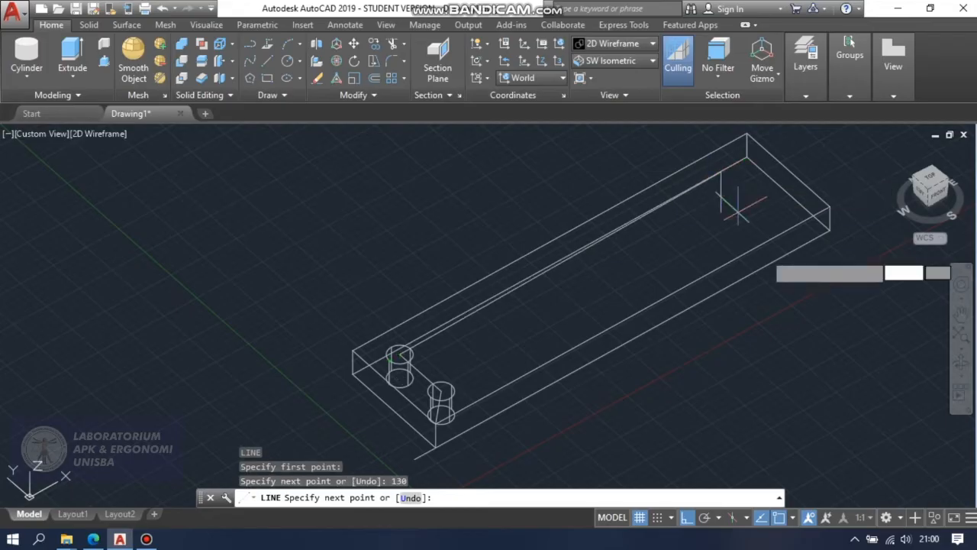
{"action": "key", "text": "Escape"}
Draw a 130-unit line in the positive X direction from the top centre of the second cylinder.
{"action": "type", "text": "l"}
{"action": "key", "text": "Return"}
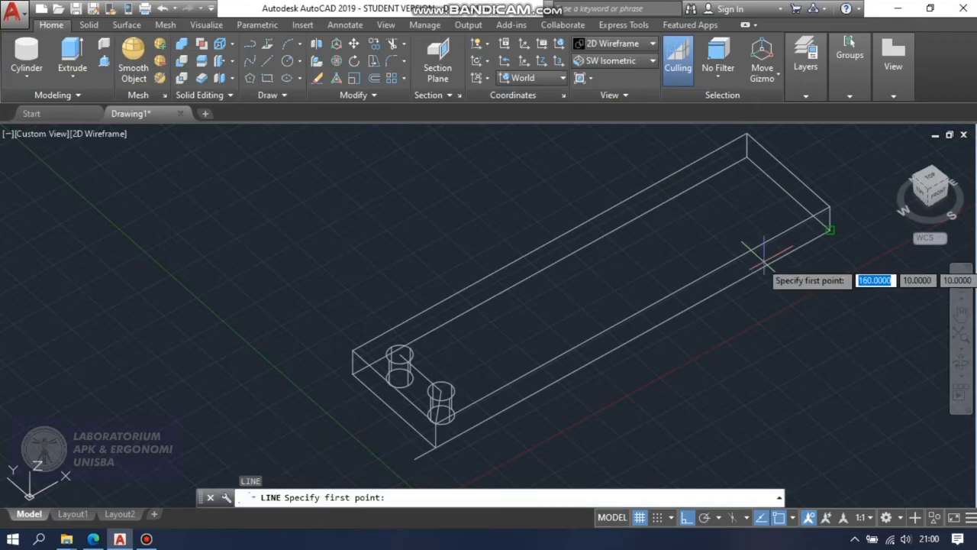
{"action": "left_click", "coordinate": [399, 353]}
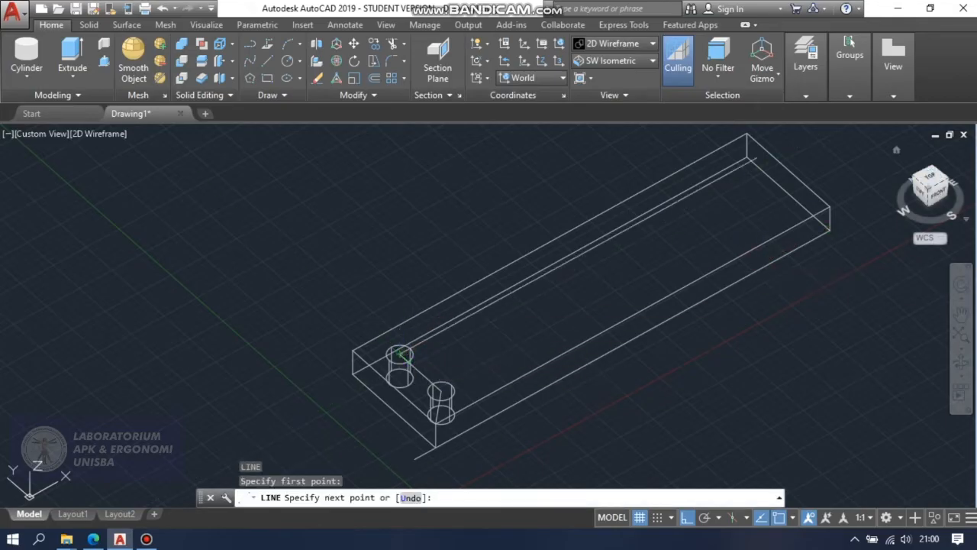
{"action": "type", "text": "1"}
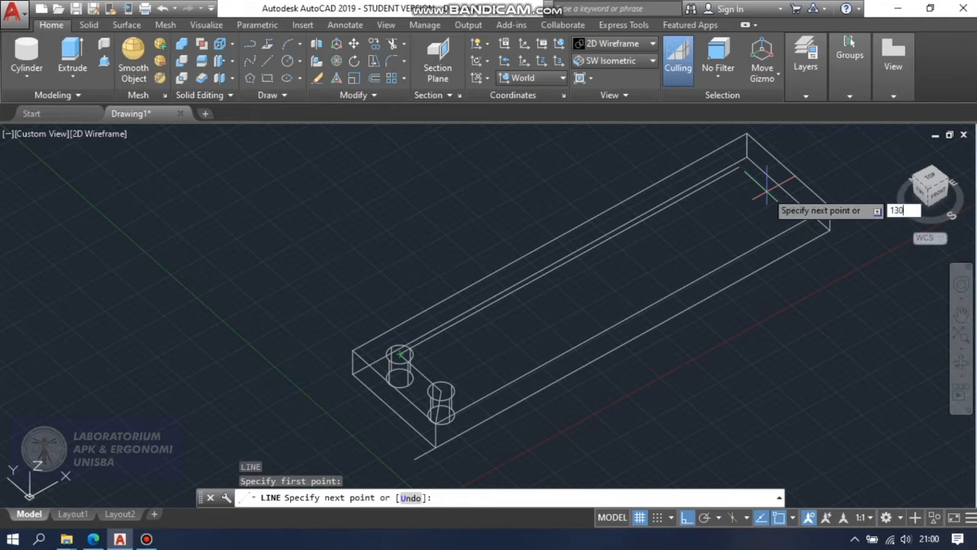
{"action": "type", "text": "30"}
{"action": "key", "text": "Return"}
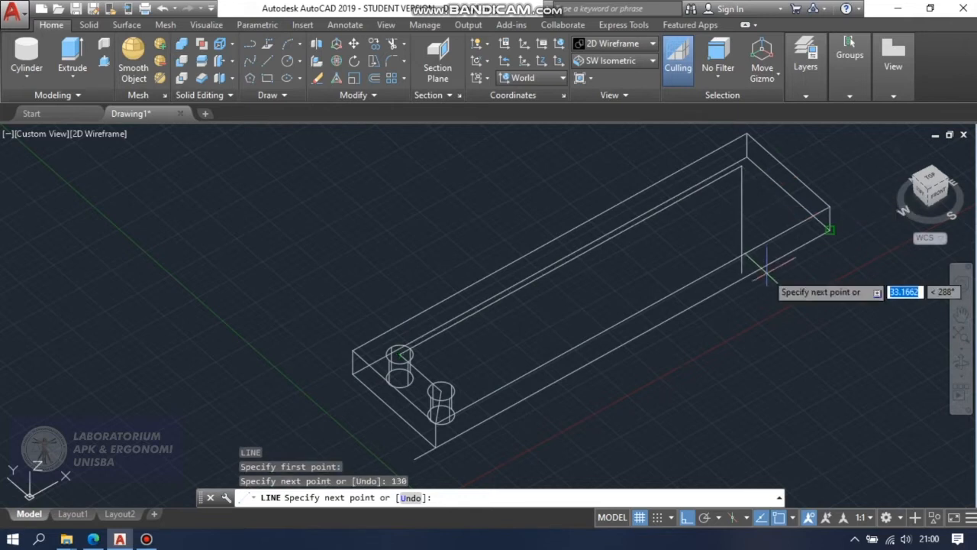
{"action": "key", "text": "Escape"}
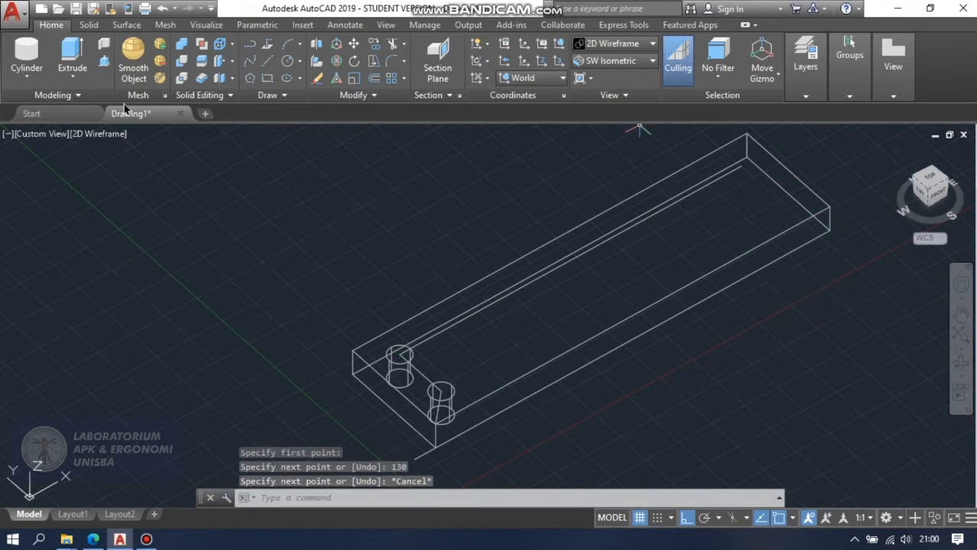
Create a third cylinder at the far end of the 130-unit line, with radius 4 and extending 10 units downward.
{"action": "left_click", "coordinate": [17, 52]}
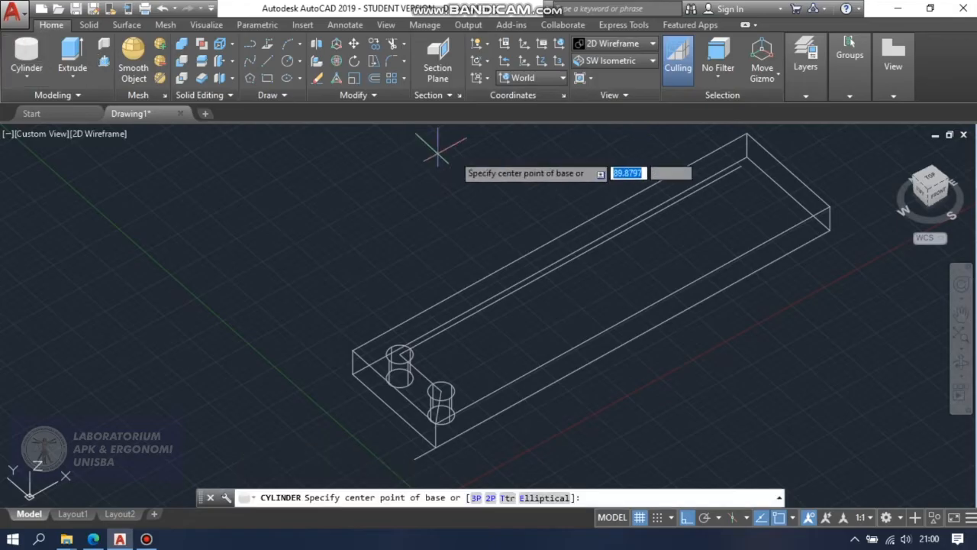
{"action": "left_click", "coordinate": [742, 165]}
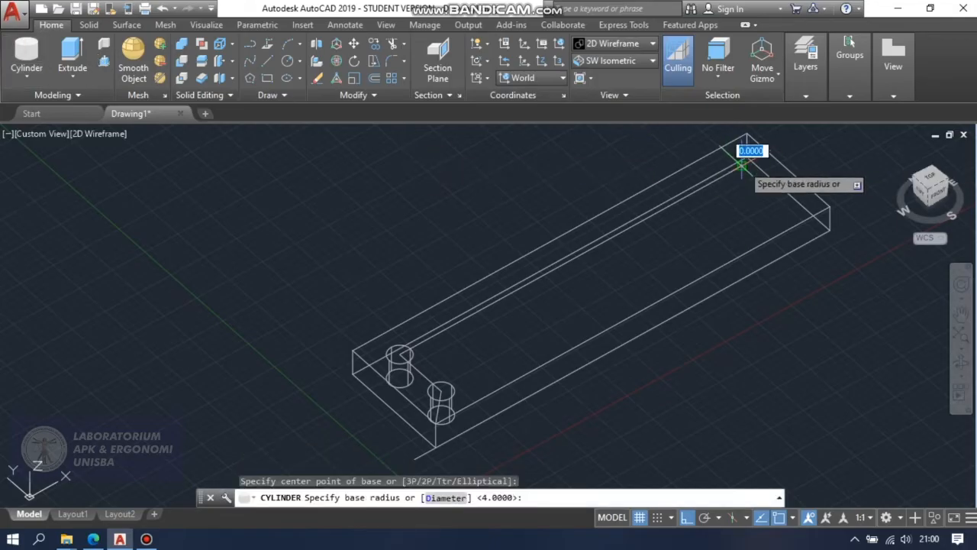
{"action": "type", "text": "4"}
{"action": "key", "text": "Return"}
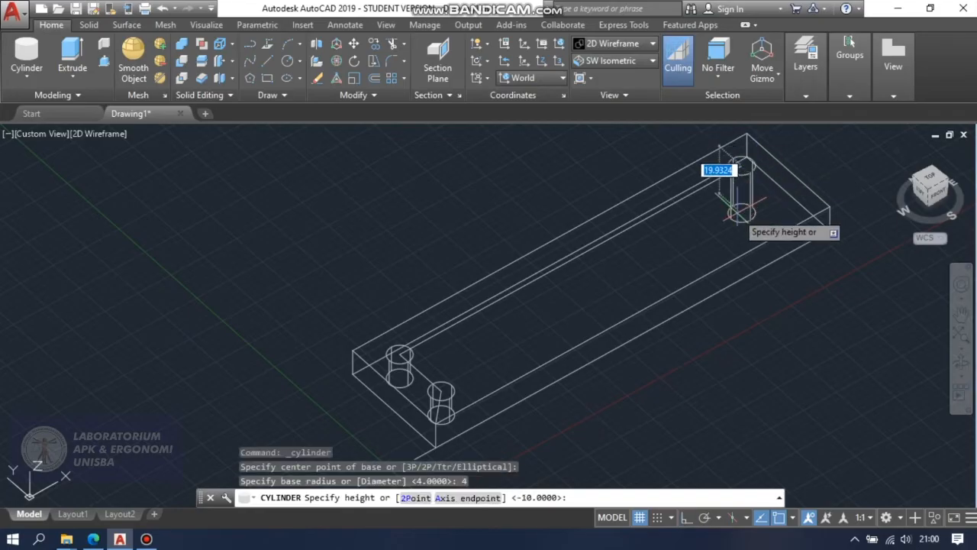
{"action": "type", "text": "10"}
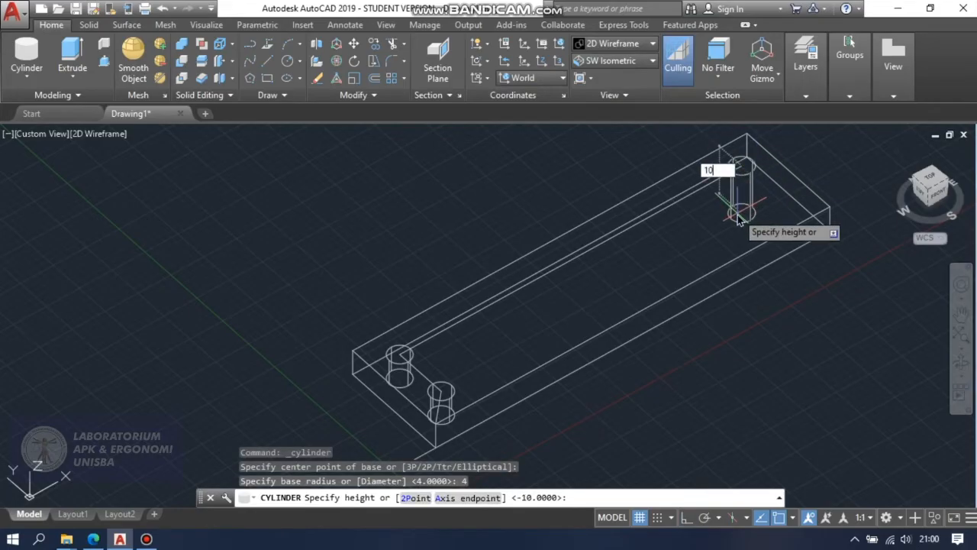
{"action": "key", "text": "Return"}
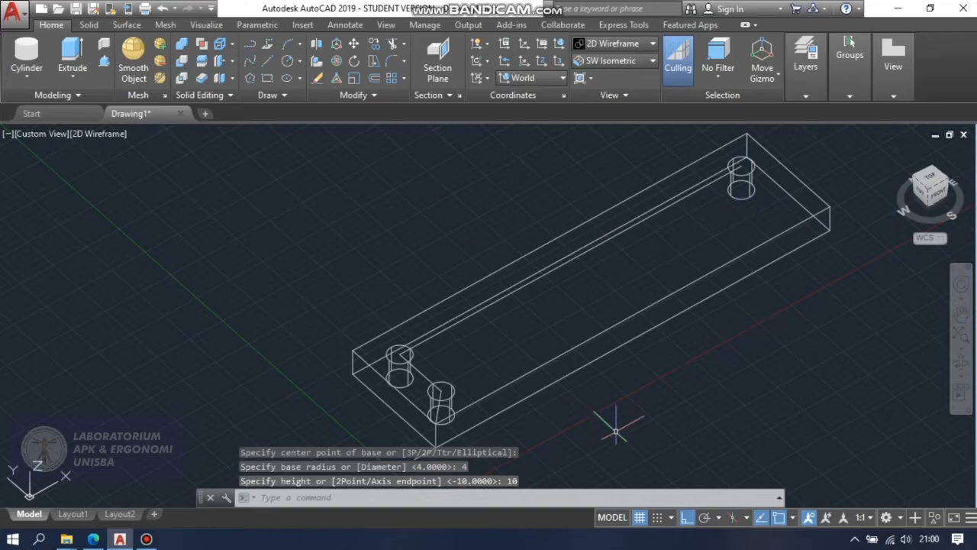
Erase the 130-unit line, the 20-unit line and the remaining construction line near the first cylinder.
{"action": "left_click", "coordinate": [578, 258]}
{"action": "key", "text": "Delete"}
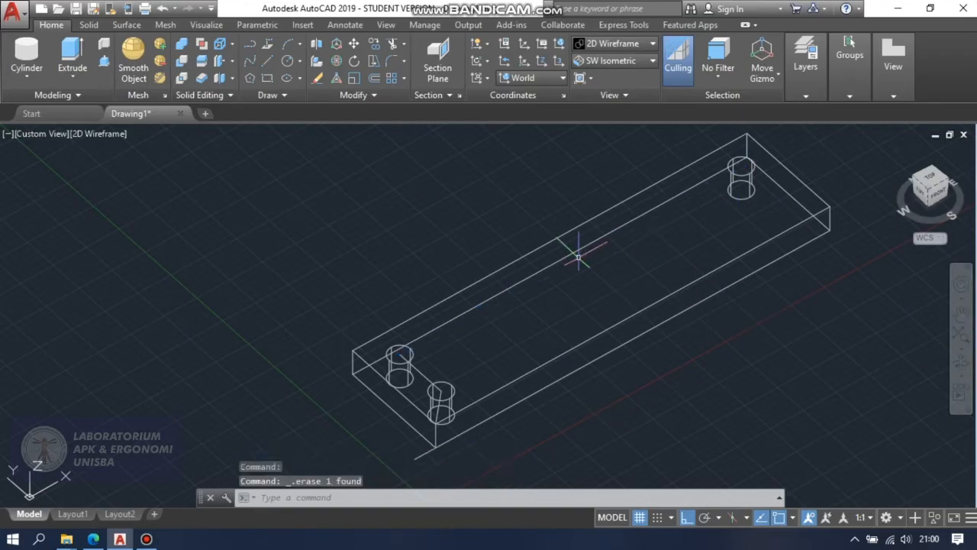
{"action": "left_click", "coordinate": [424, 374]}
{"action": "key", "text": "Delete"}
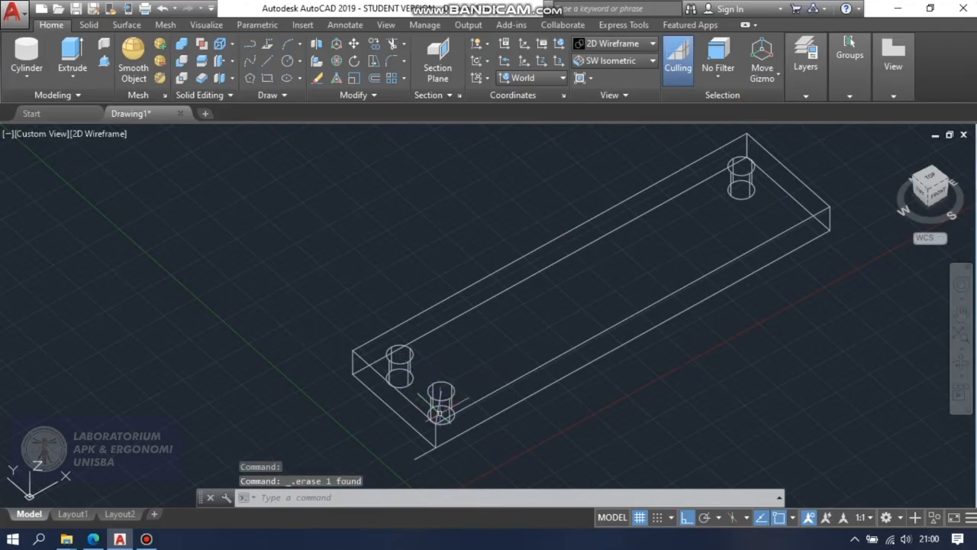
{"action": "left_click", "coordinate": [438, 405]}
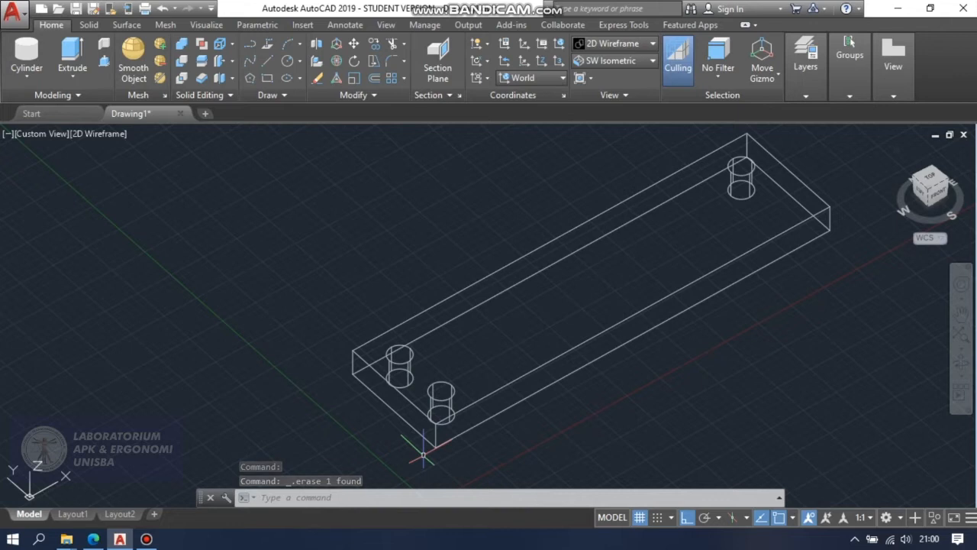
Preview the box with its three cylinders in the Conceptual visual style, then return to 2D Wireframe.
{"action": "left_click", "coordinate": [631, 46]}
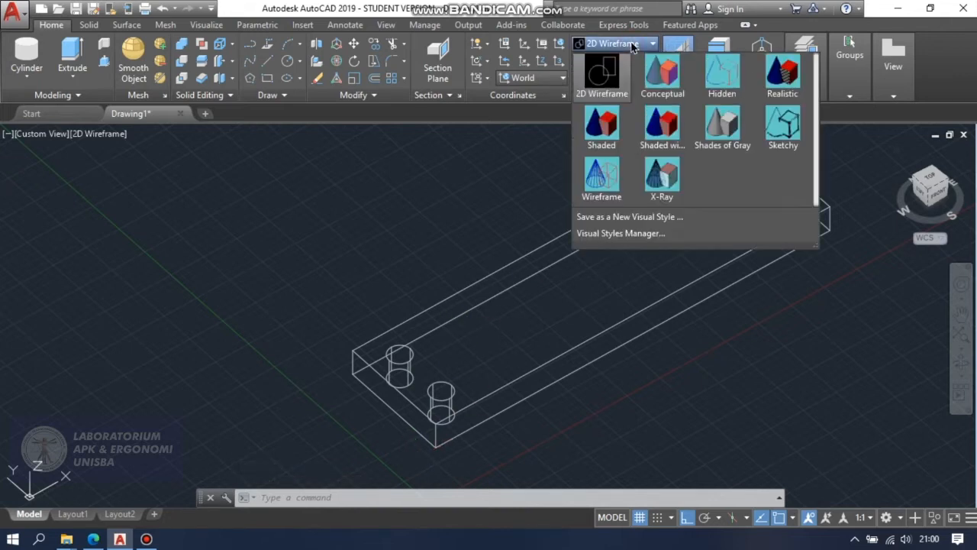
{"action": "left_click", "coordinate": [663, 75]}
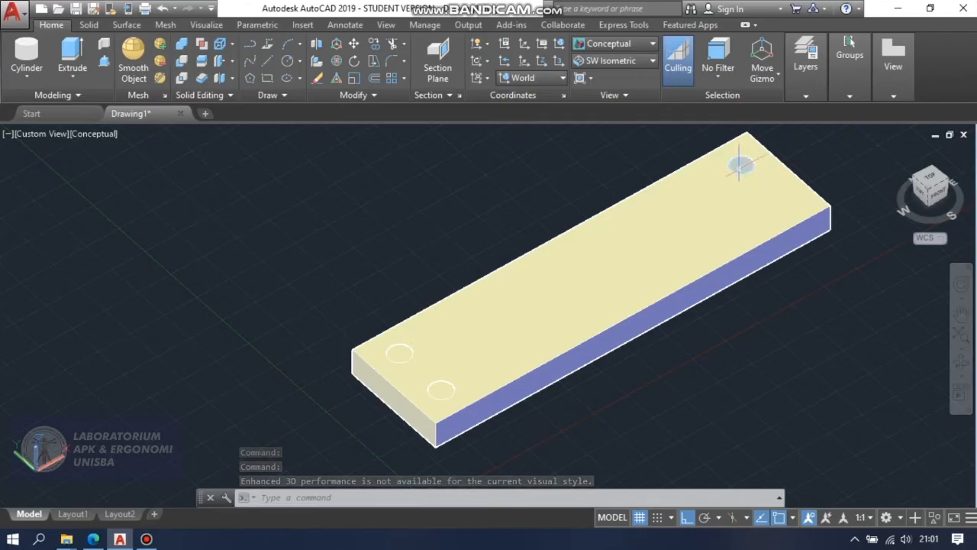
{"action": "left_click", "coordinate": [628, 45]}
{"action": "left_click", "coordinate": [628, 45]}
{"action": "left_click", "coordinate": [628, 45]}
{"action": "left_click", "coordinate": [600, 75]}
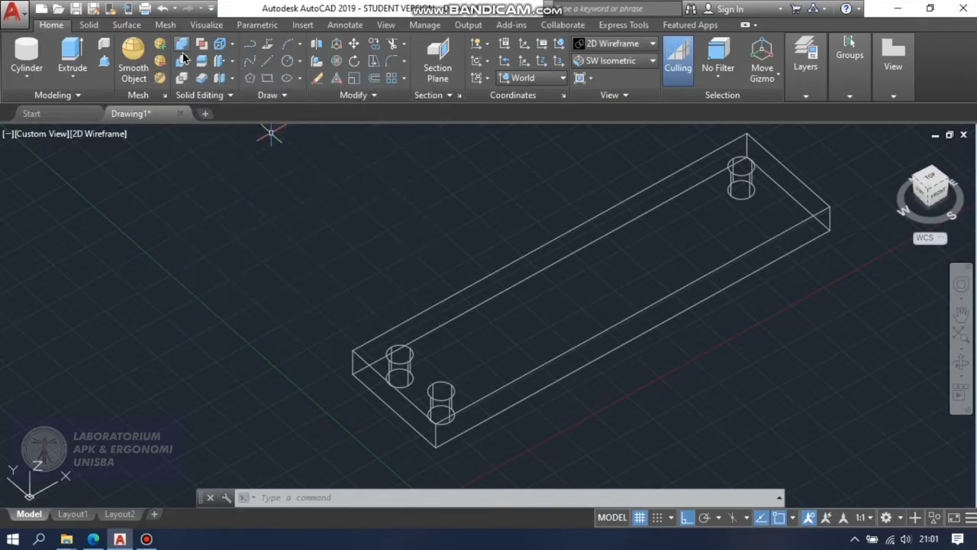
Subtract the three cylinders from the box to cut the holes.
{"action": "left_click", "coordinate": [183, 61]}
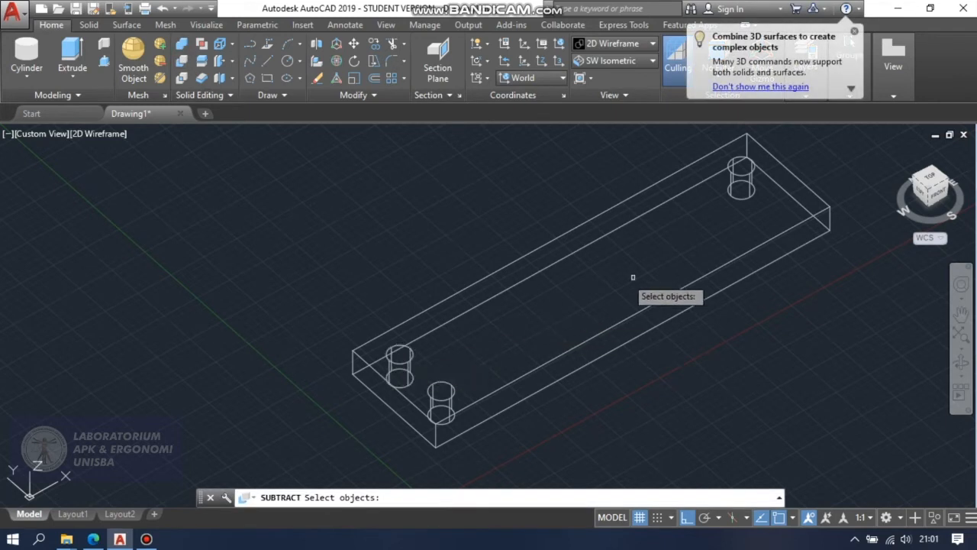
{"action": "left_click", "coordinate": [532, 250]}
{"action": "key", "text": "Return"}
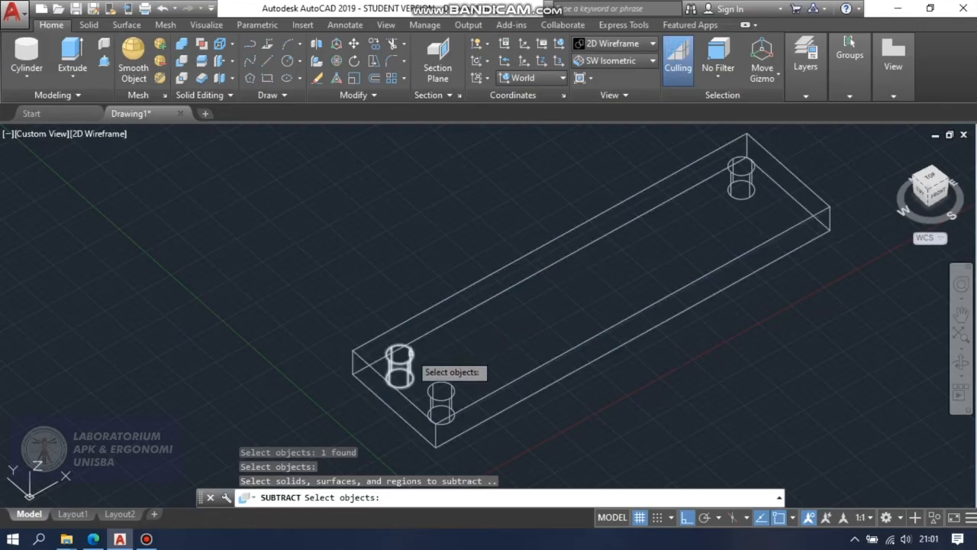
{"action": "left_click", "coordinate": [409, 357]}
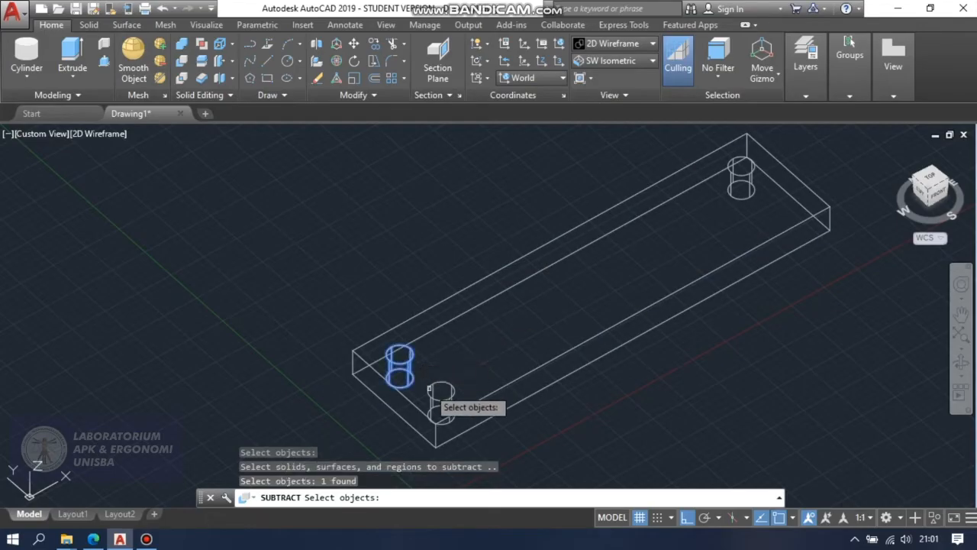
{"action": "left_click", "coordinate": [427, 385]}
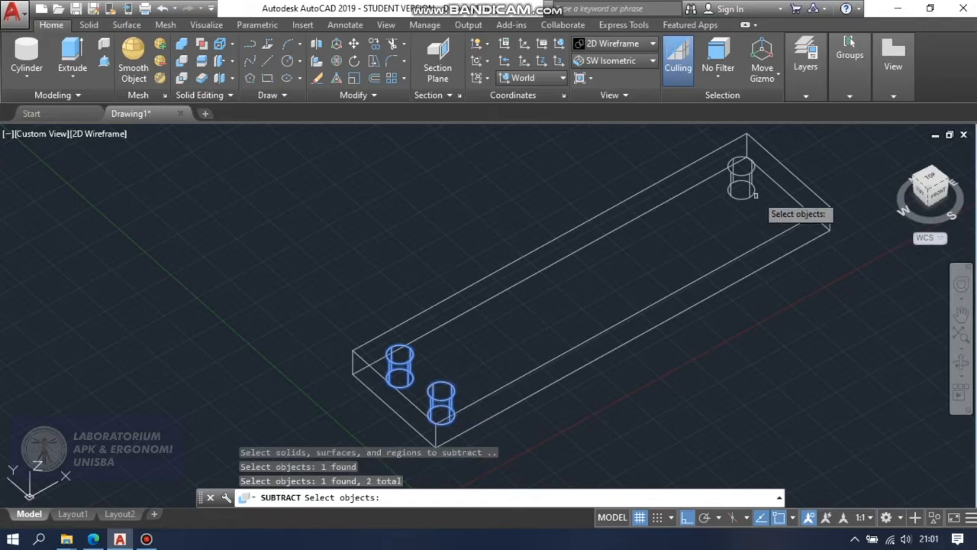
{"action": "left_click", "coordinate": [737, 176]}
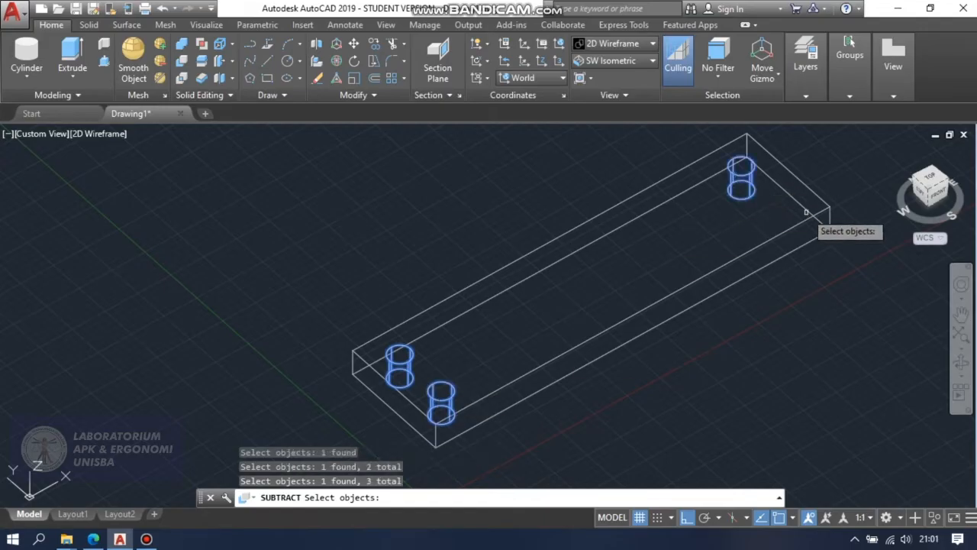
{"action": "key", "text": "Return"}
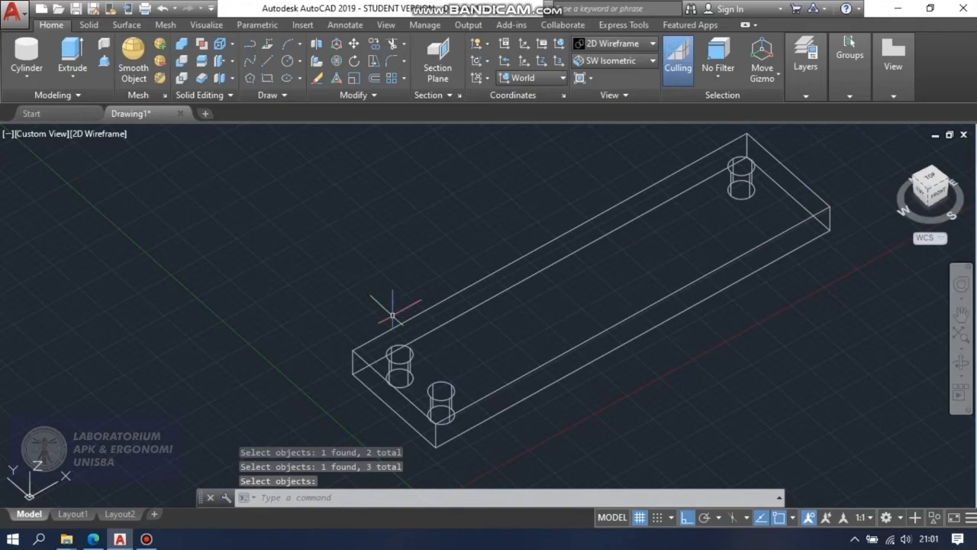
Inspect the drilled box in the Conceptual visual style while orbiting around it, then restore 2D Wireframe.
{"action": "left_click", "coordinate": [607, 45]}
{"action": "left_click", "coordinate": [680, 80]}
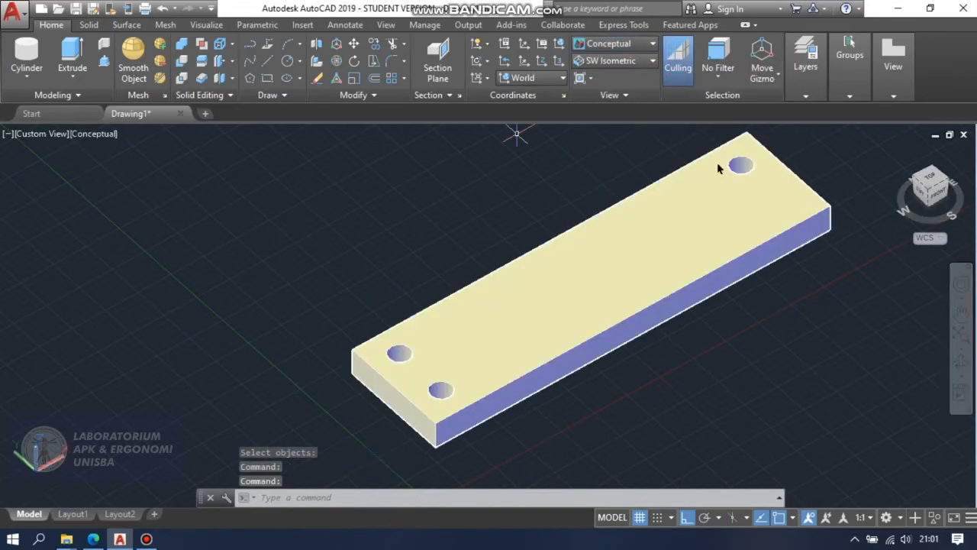
{"action": "left_click", "coordinate": [961, 362]}
{"action": "left_click_drag", "start_coordinate": [861, 338], "coordinate": [789, 342]}
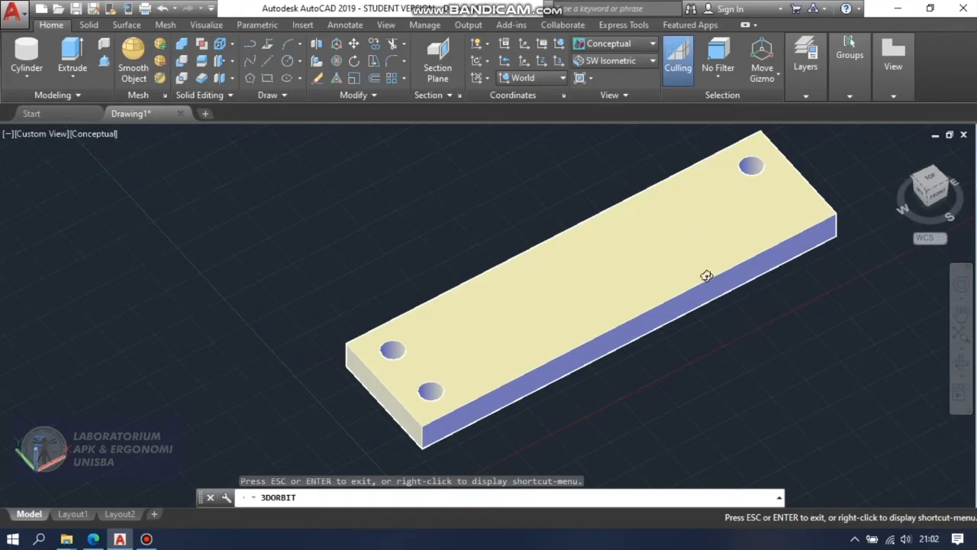
{"action": "mouse_move", "coordinate": [820, 317]}
{"action": "left_mouse_down"}
{"action": "mouse_move", "coordinate": [822, 375]}
{"action": "mouse_move", "coordinate": [803, 345]}
{"action": "mouse_move", "coordinate": [828, 308]}
{"action": "left_mouse_up"}
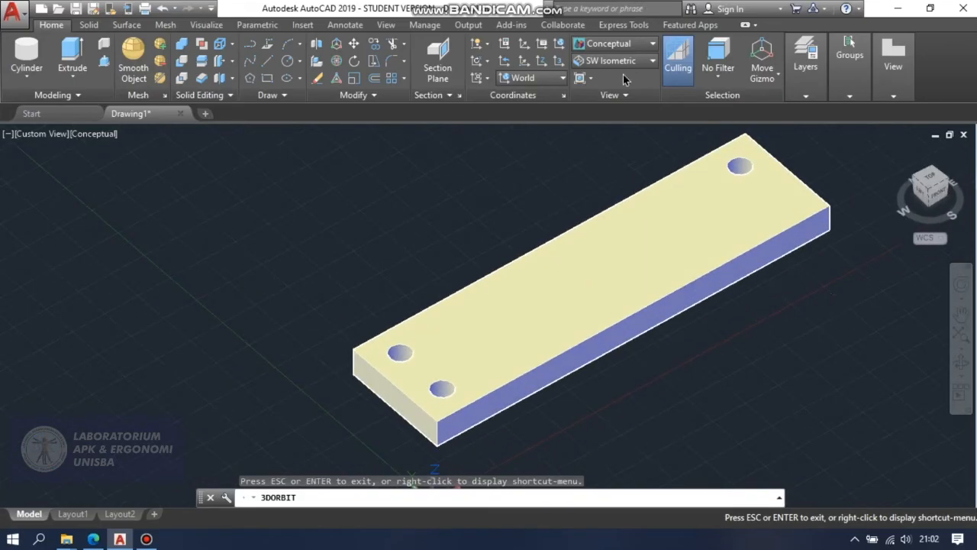
{"action": "left_click", "coordinate": [609, 44]}
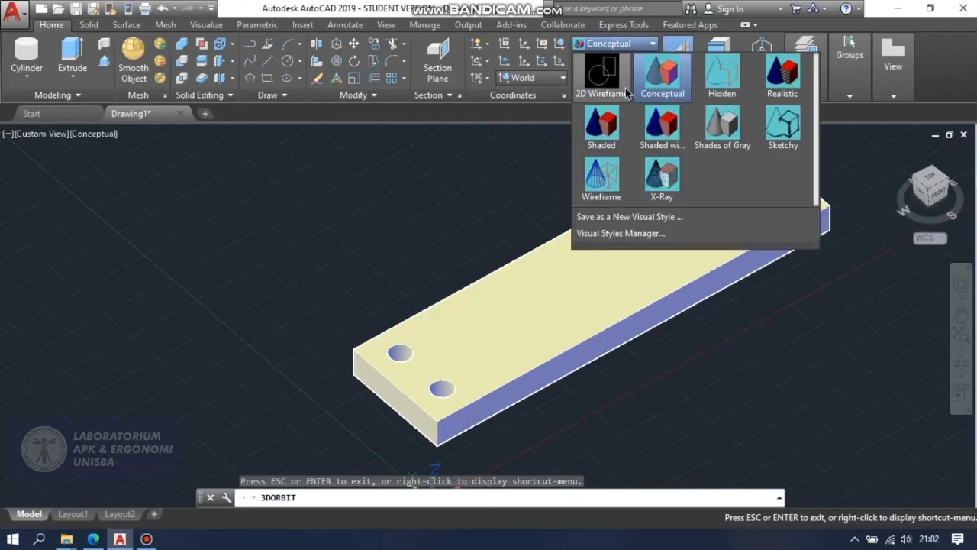
{"action": "left_click", "coordinate": [602, 76]}
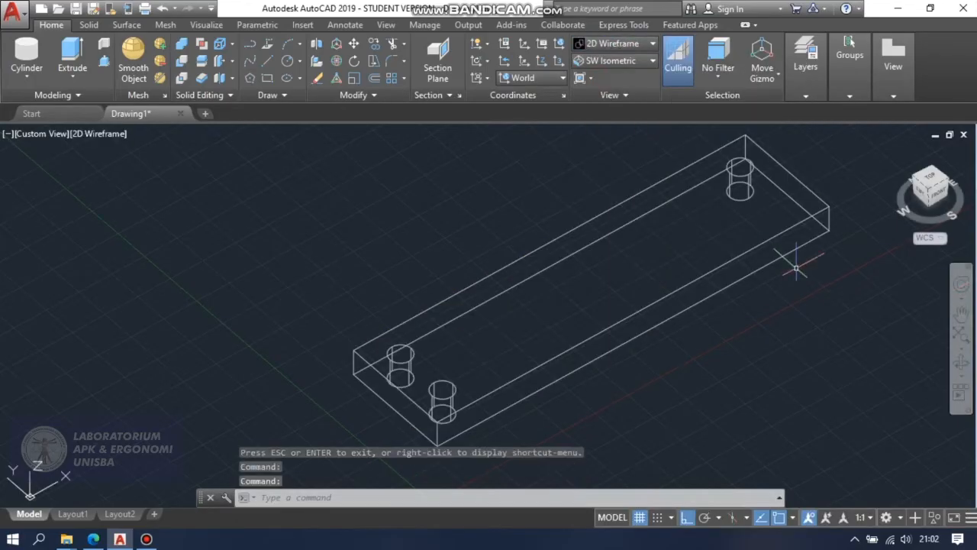
Mirror the drilled box across a line along the X axis through the bottom corner of its rear long side, keeping the source object.
{"action": "left_click", "coordinate": [960, 312]}
{"action": "left_click_drag", "start_coordinate": [837, 313], "coordinate": [863, 347]}
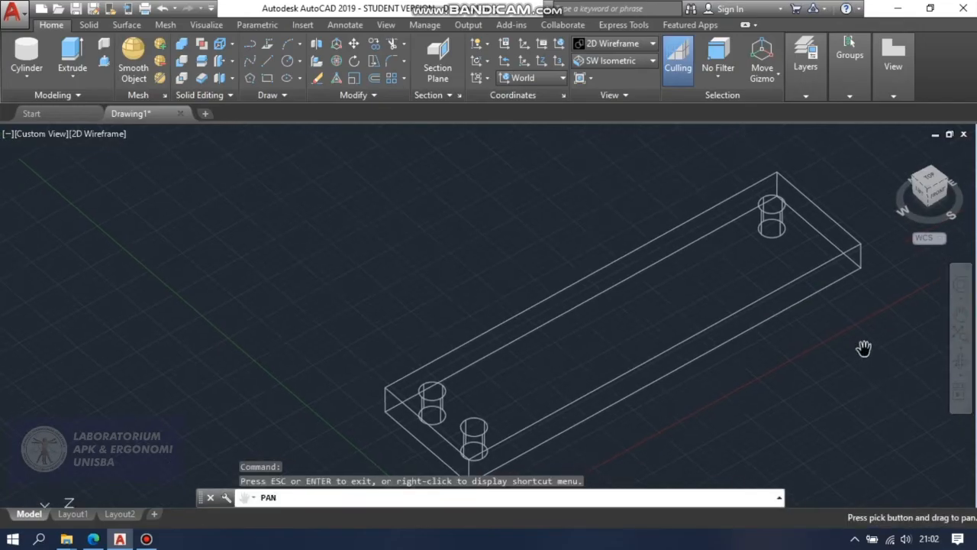
{"action": "key", "text": "Escape"}
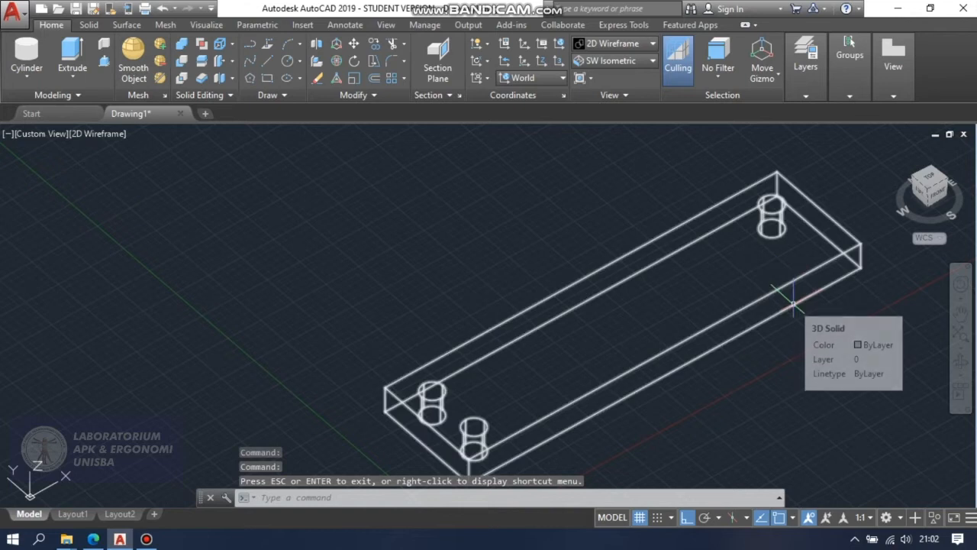
{"action": "type", "text": "MI"}
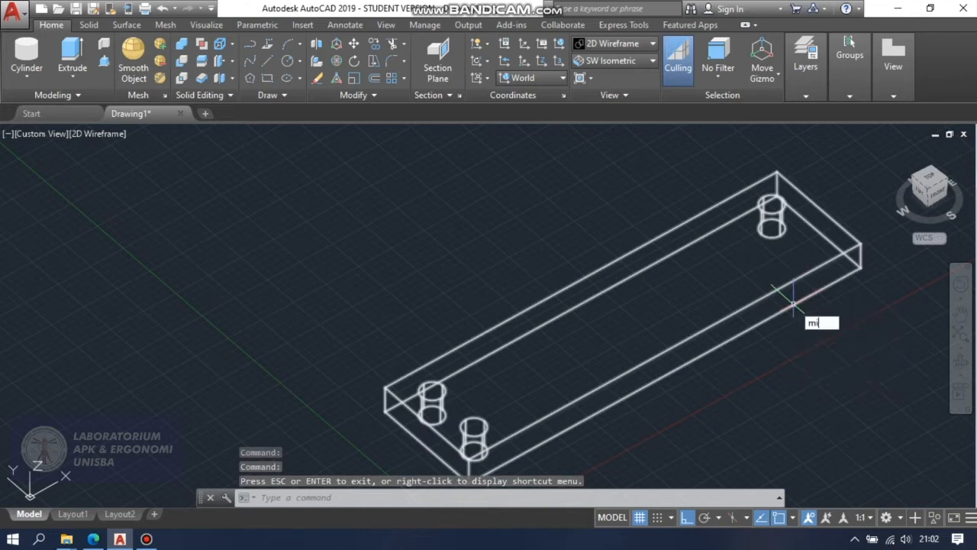
{"action": "type", "text": "rror"}
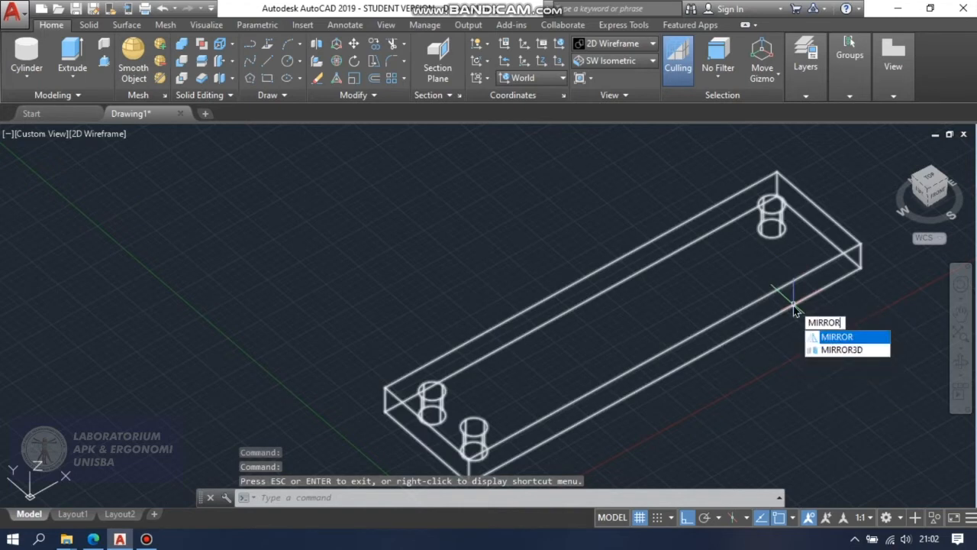
{"action": "key", "text": "Return"}
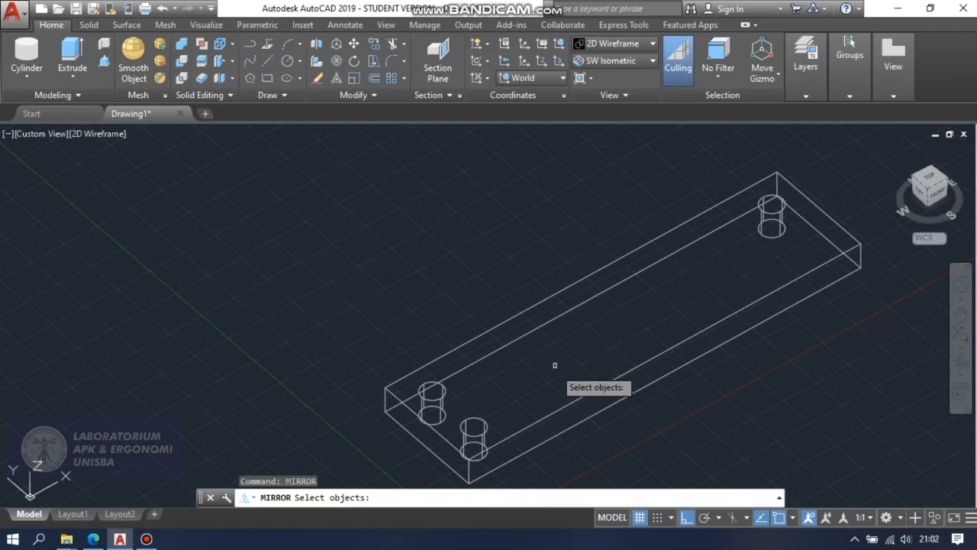
{"action": "left_click", "coordinate": [560, 410]}
{"action": "key", "text": "Return"}
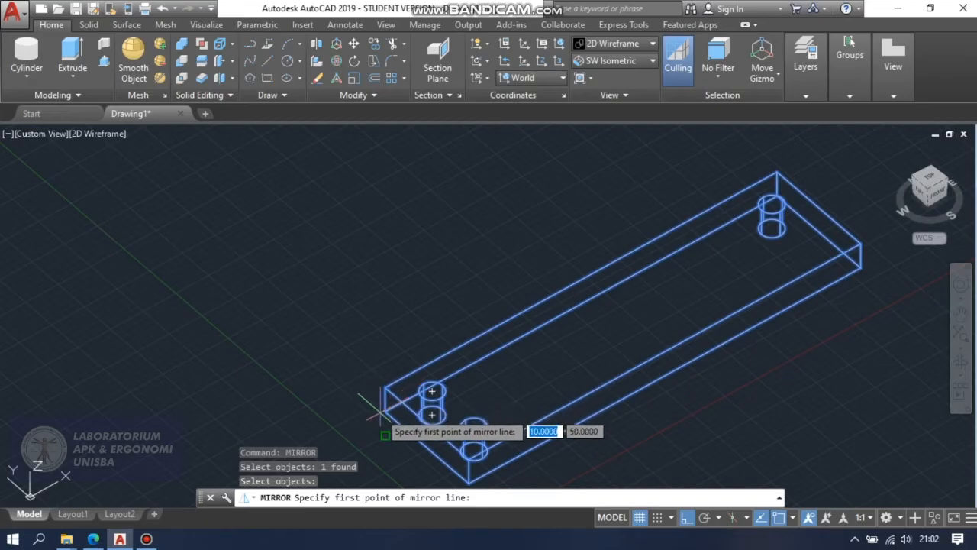
{"action": "scroll", "coordinate": [386, 412], "scroll_direction": "up", "scroll_amount": 3}
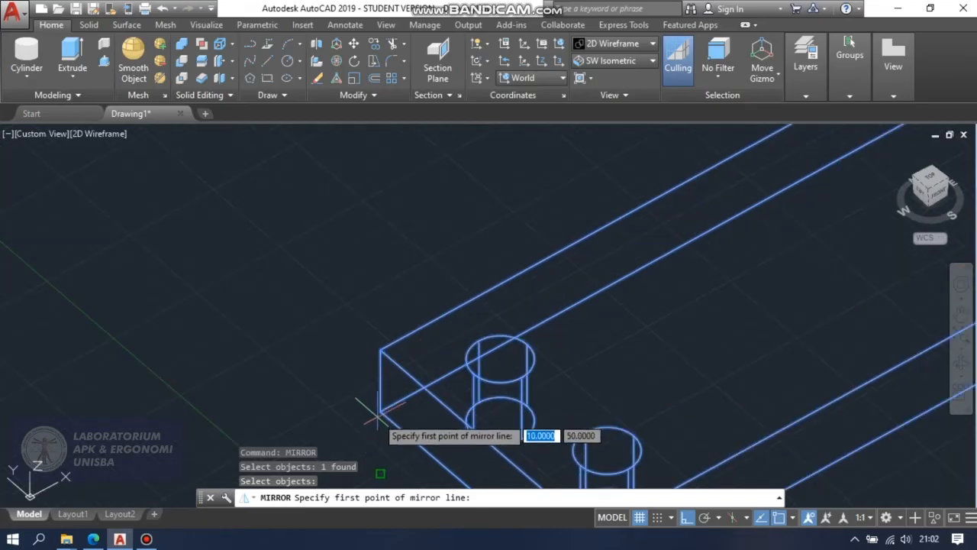
{"action": "scroll", "coordinate": [594, 460], "scroll_direction": "up", "scroll_amount": 2}
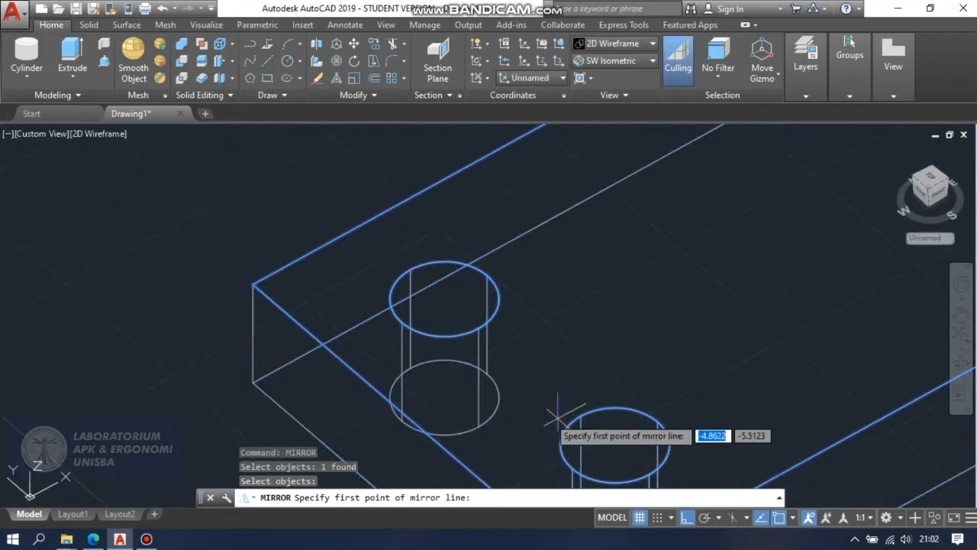
{"action": "scroll", "coordinate": [428, 429], "scroll_direction": "down", "scroll_amount": 2}
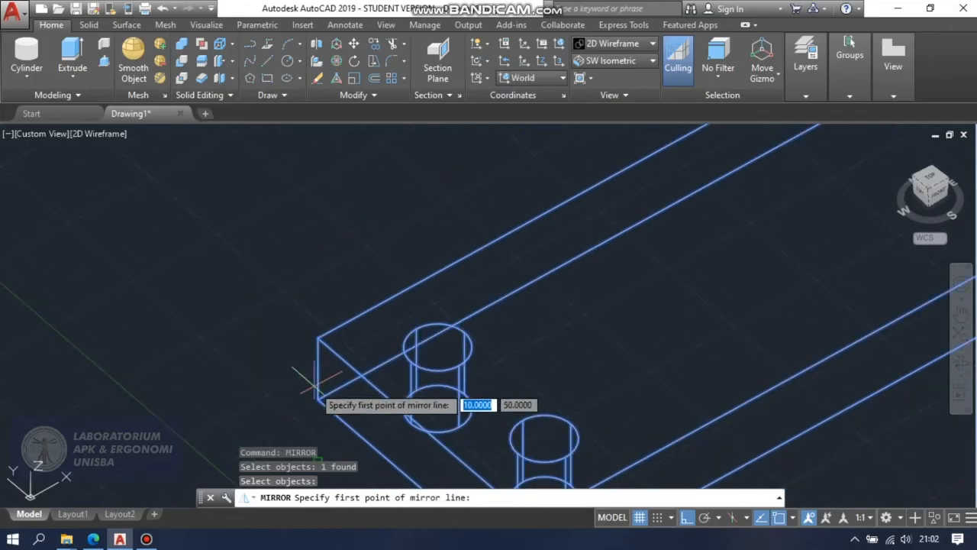
{"action": "scroll", "coordinate": [321, 415], "scroll_direction": "down", "scroll_amount": 5}
{"action": "scroll", "coordinate": [320, 415], "scroll_direction": "down", "scroll_amount": 2}
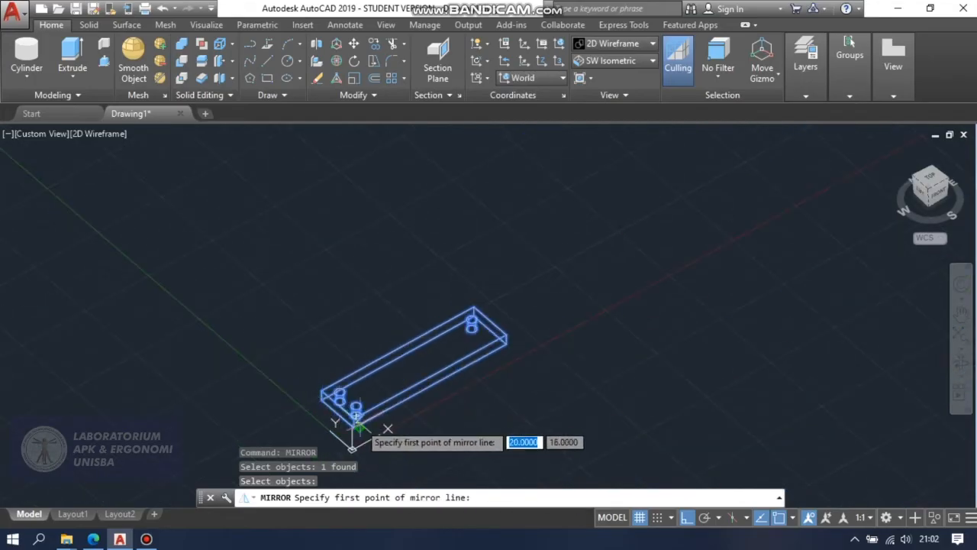
{"action": "scroll", "coordinate": [355, 415], "scroll_direction": "up", "scroll_amount": 6}
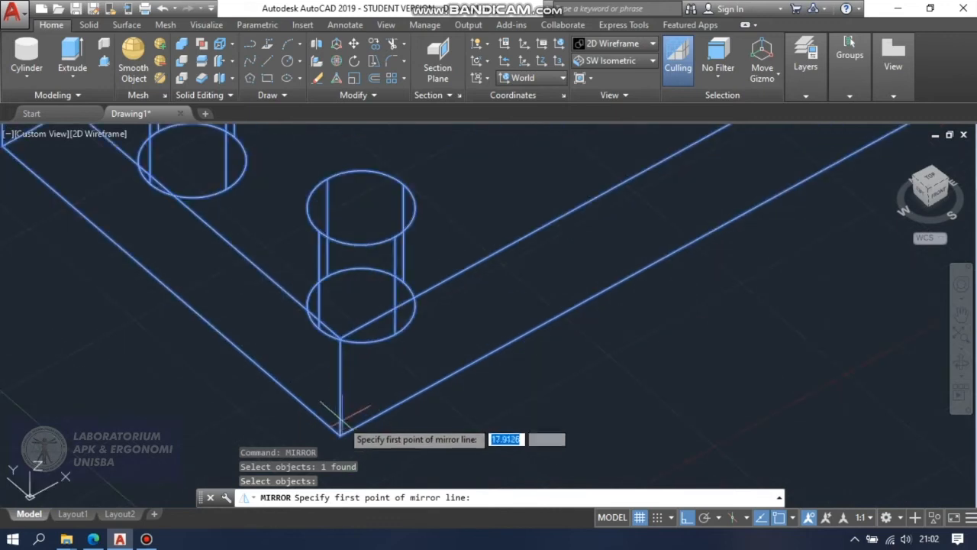
{"action": "middle_click_drag", "start_coordinate": [181, 307], "coordinate": [514, 482]}
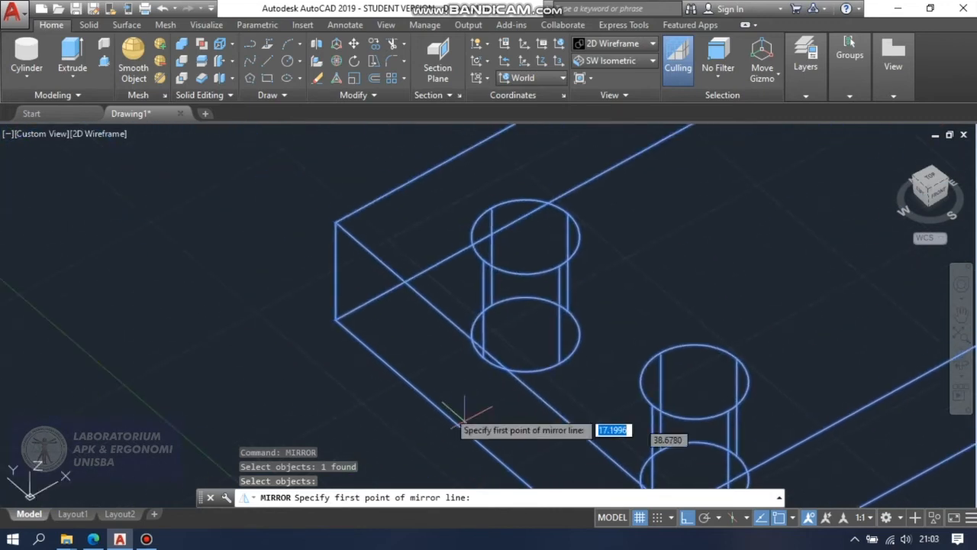
{"action": "left_click", "coordinate": [335, 320]}
{"action": "scroll", "coordinate": [334, 325], "scroll_direction": "down", "scroll_amount": 5}
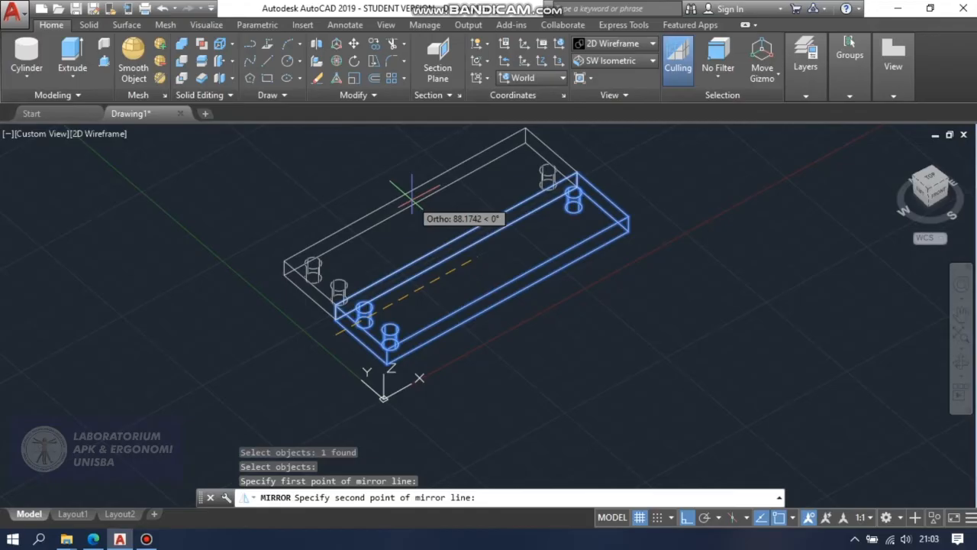
{"action": "left_click", "coordinate": [412, 196]}
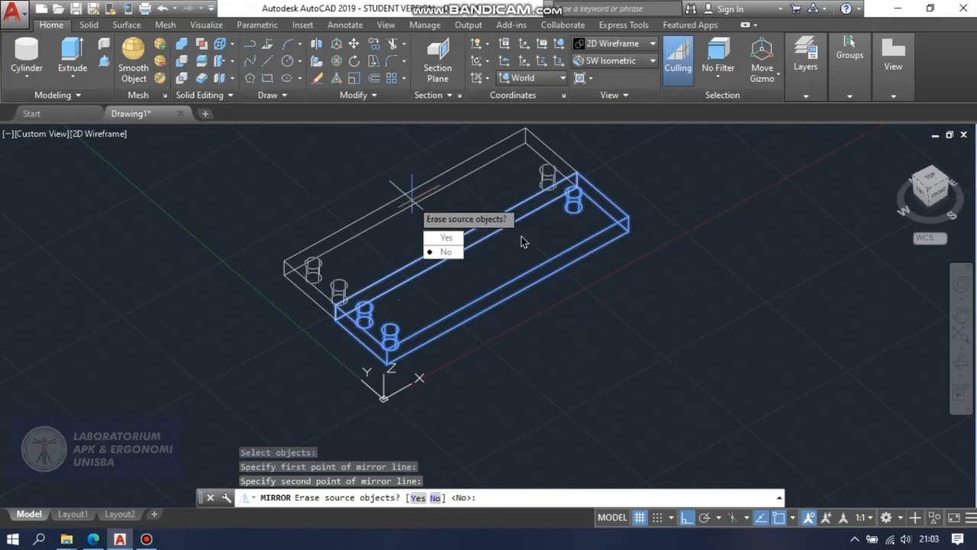
{"action": "left_click", "coordinate": [447, 252]}
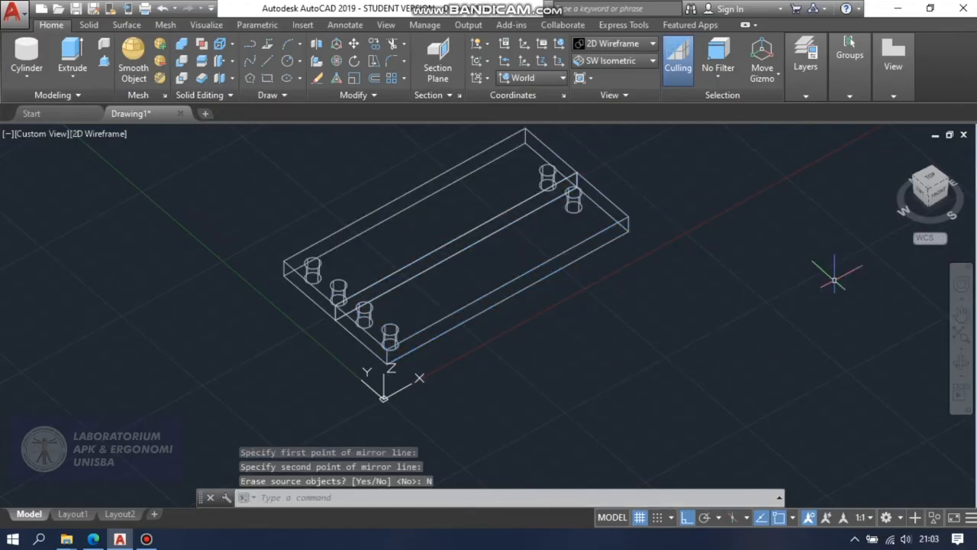
Show the drilled box and its mirrored copy in the Conceptual visual style and orbit around them.
{"action": "left_click", "coordinate": [634, 43]}
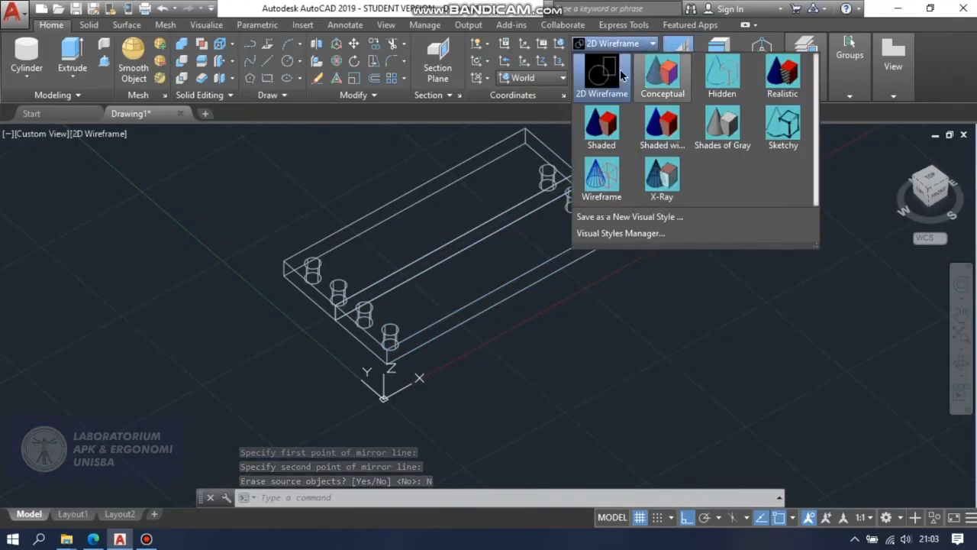
{"action": "left_click", "coordinate": [662, 72]}
{"action": "scroll", "coordinate": [817, 349], "scroll_direction": "down", "scroll_amount": 1}
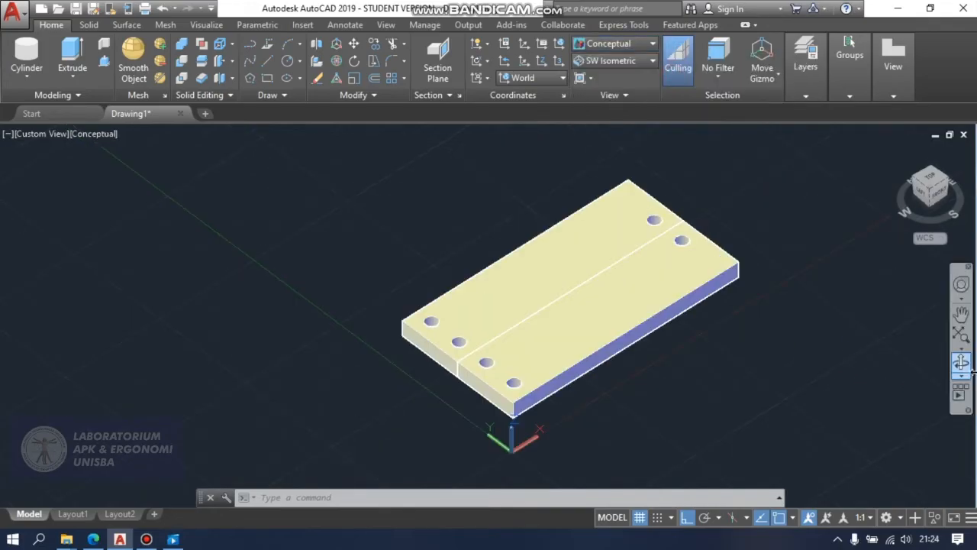
{"action": "left_click", "coordinate": [962, 364]}
{"action": "mouse_move", "coordinate": [843, 345]}
{"action": "left_mouse_down"}
{"action": "mouse_move", "coordinate": [806, 333]}
{"action": "mouse_move", "coordinate": [830, 355]}
{"action": "left_mouse_up"}
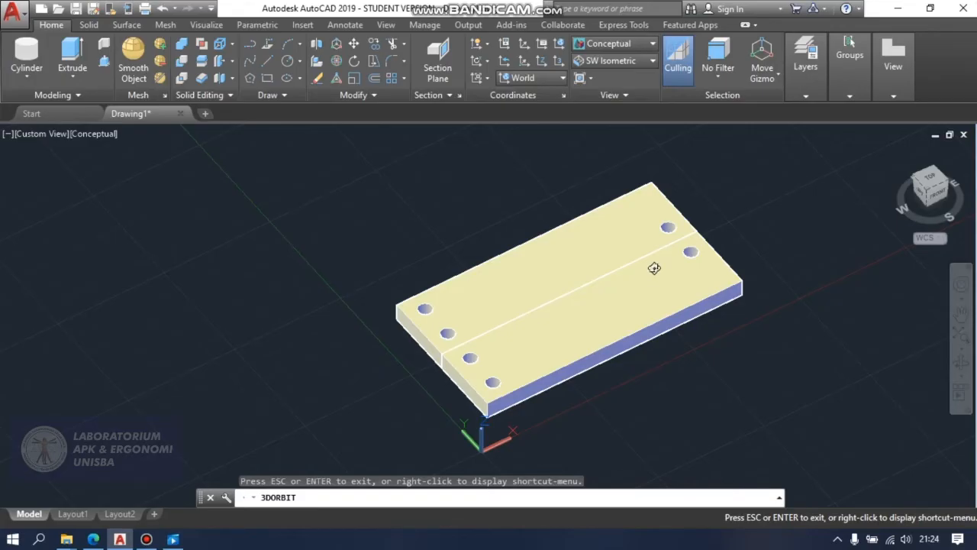
{"action": "key", "text": "Escape"}
Move the mirrored plate 10 units away from the original along the Y axis, using its near corner as the base point.
{"action": "type", "text": "l"}
{"action": "key", "text": "BackSpace"}
{"action": "type", "text": "move"}
{"action": "key", "text": "Return"}
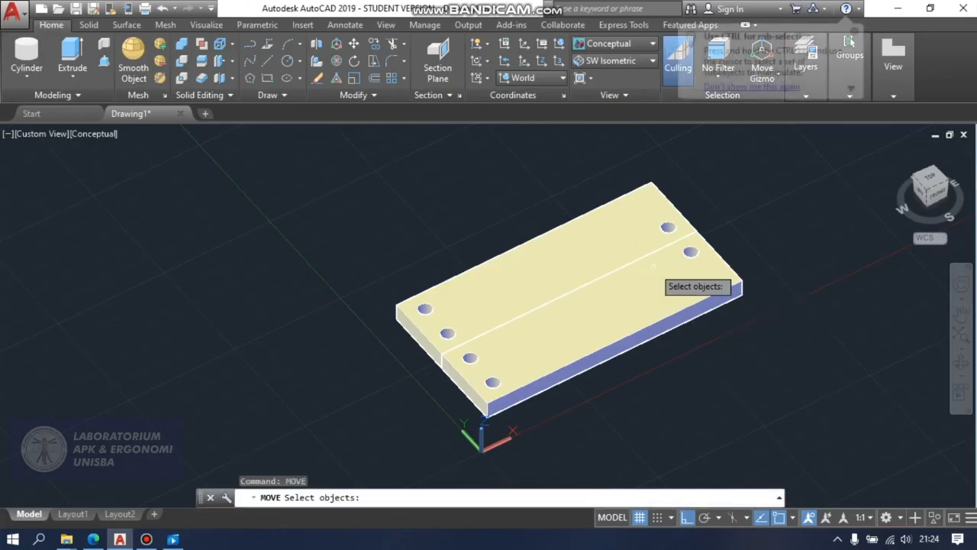
{"action": "left_click", "coordinate": [417, 332]}
{"action": "key", "text": "Return"}
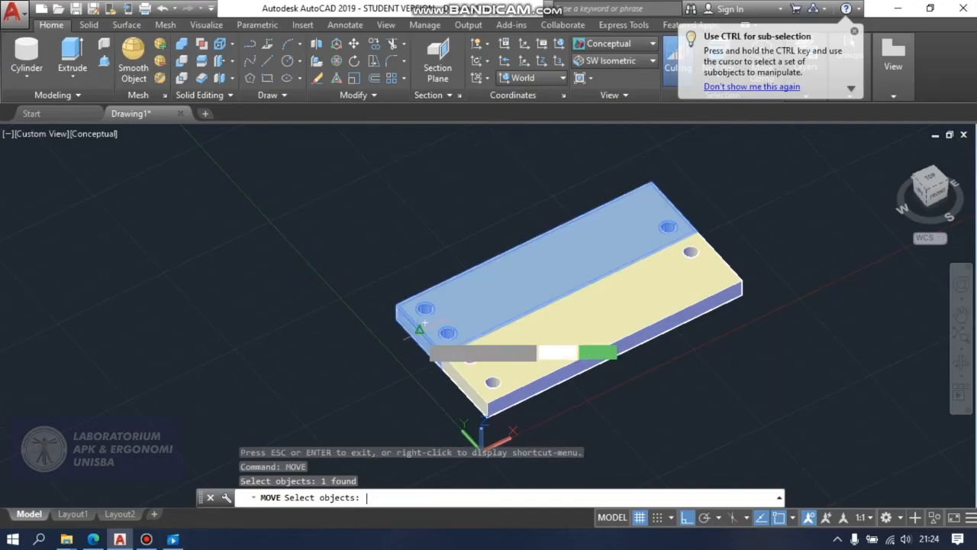
{"action": "left_click", "coordinate": [441, 368]}
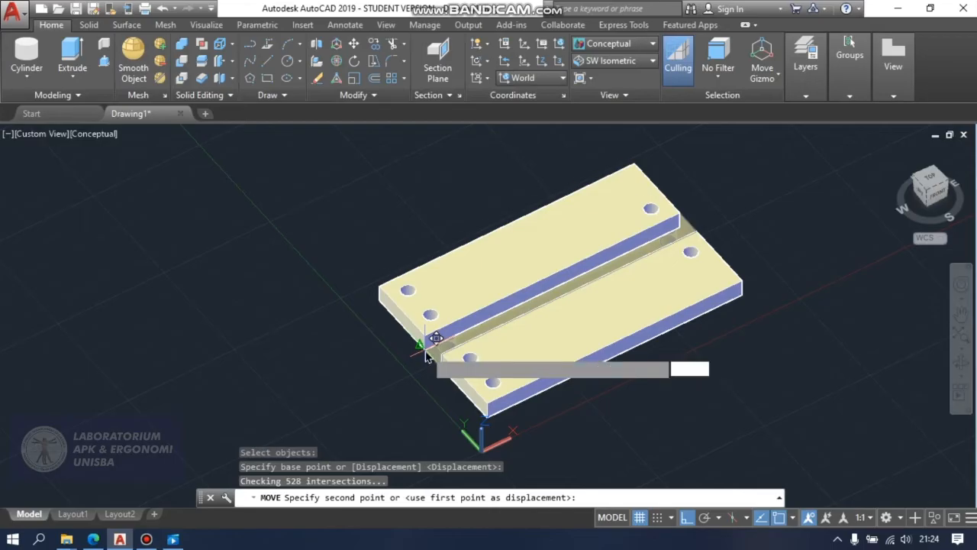
{"action": "type", "text": "10"}
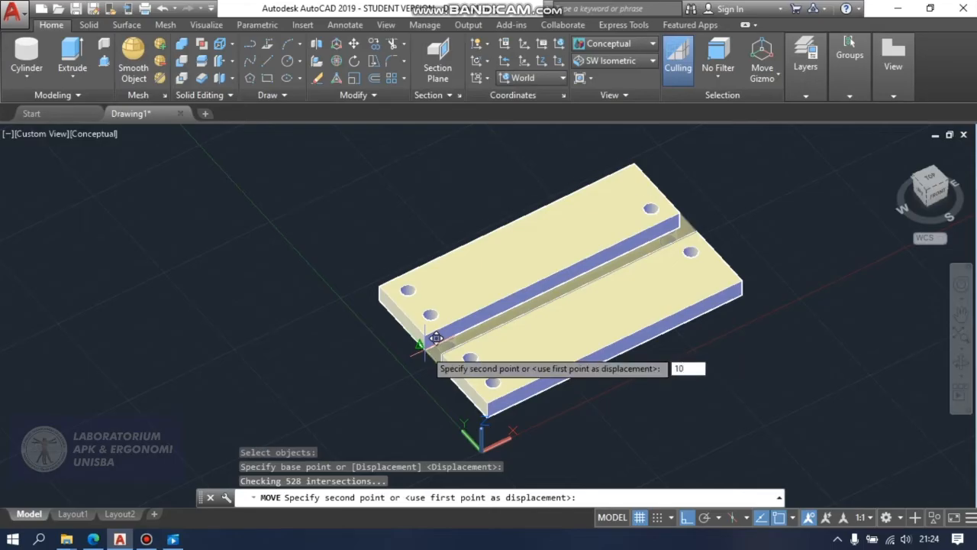
{"action": "key", "text": "Return"}
{"action": "key", "text": "Escape"}
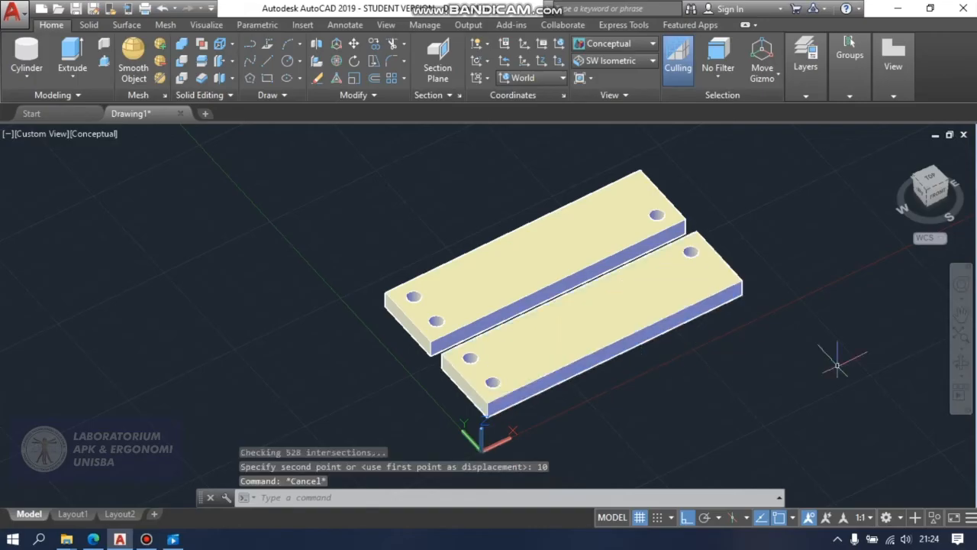
Orbit to a slightly lower view of the two separated plates and restore the 2D Wireframe visual style.
{"action": "left_click_drag", "start_coordinate": [613, 363], "coordinate": [583, 345]}
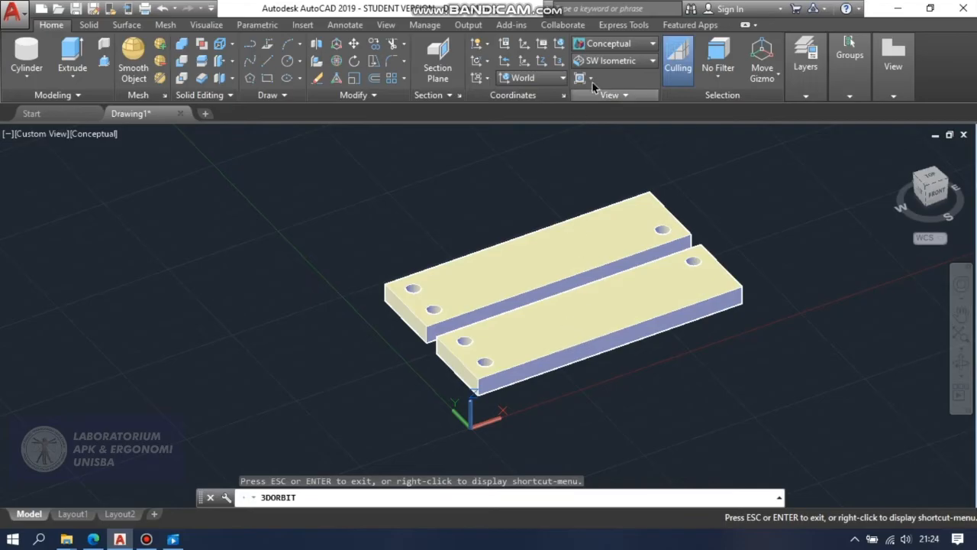
{"action": "left_click", "coordinate": [597, 44]}
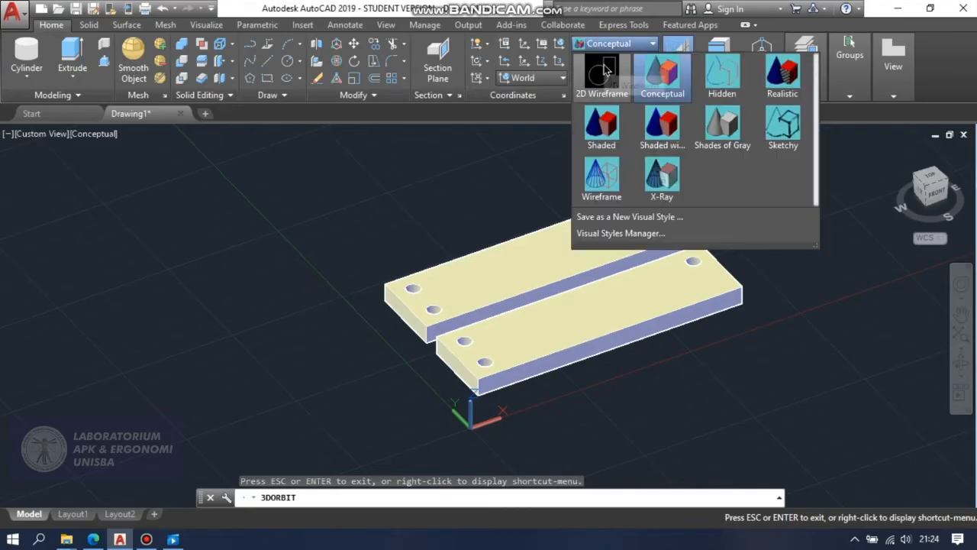
{"action": "left_click", "coordinate": [603, 72]}
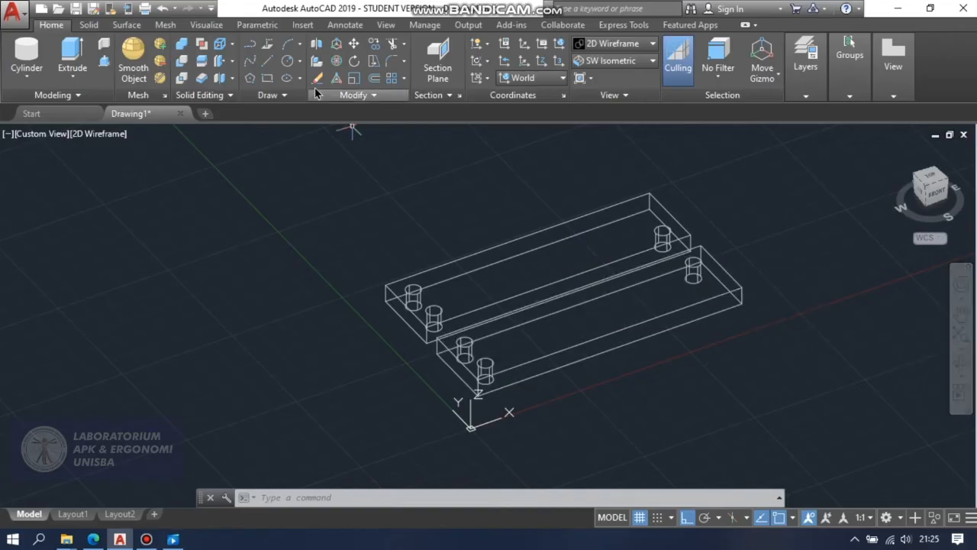
Begin a 3D polyline at the original plate's front top corner with a 25-unit segment along its long edge.
{"action": "left_click", "coordinate": [267, 47]}
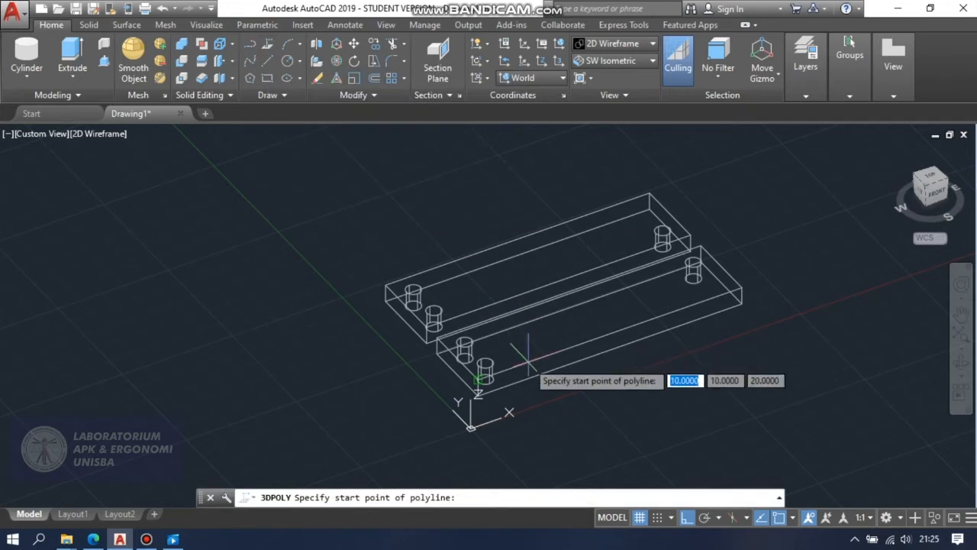
{"action": "scroll", "coordinate": [527, 357], "scroll_direction": "up", "scroll_amount": 2}
{"action": "scroll", "coordinate": [534, 325], "scroll_direction": "up", "scroll_amount": 2}
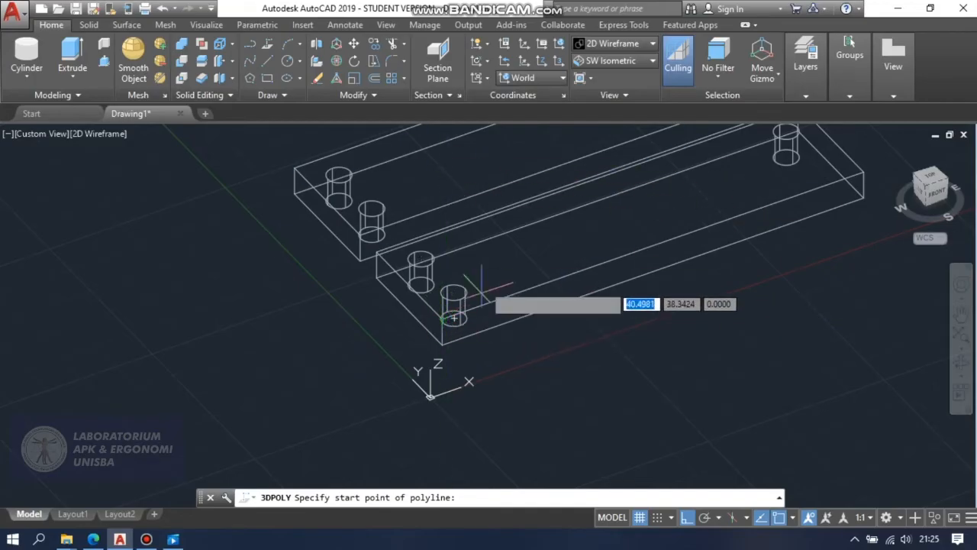
{"action": "scroll", "coordinate": [451, 315], "scroll_direction": "up", "scroll_amount": 2}
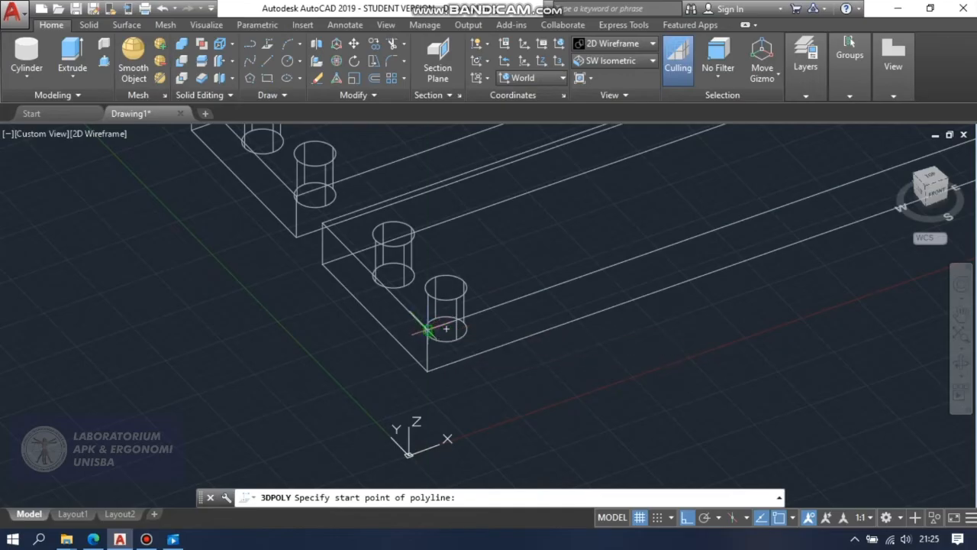
{"action": "left_click", "coordinate": [445, 328]}
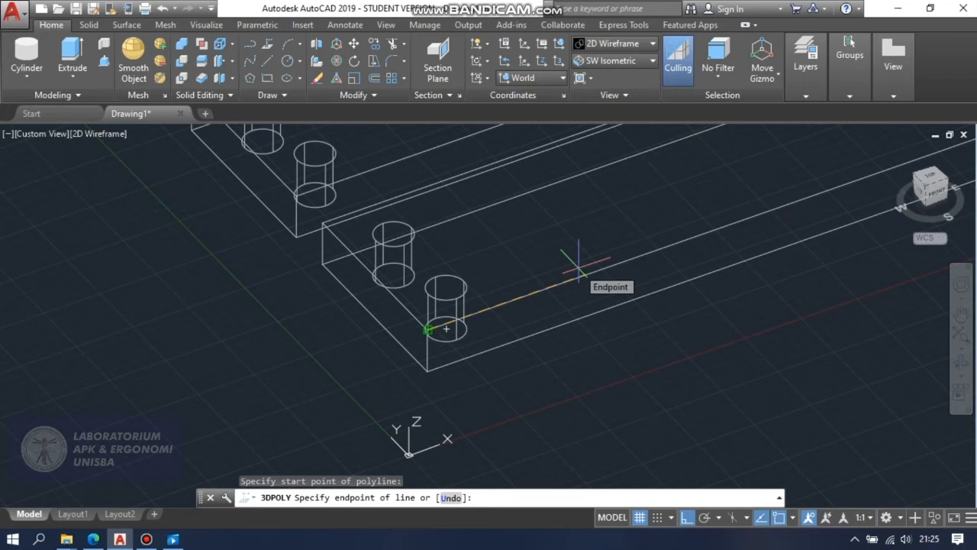
{"action": "type", "text": "2"}
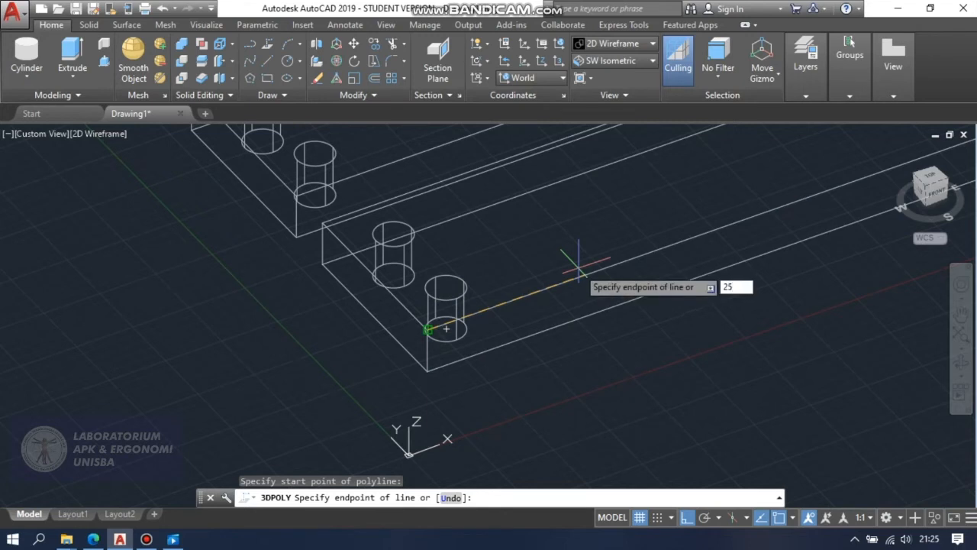
{"action": "type", "text": "5"}
{"action": "key", "text": "Return"}
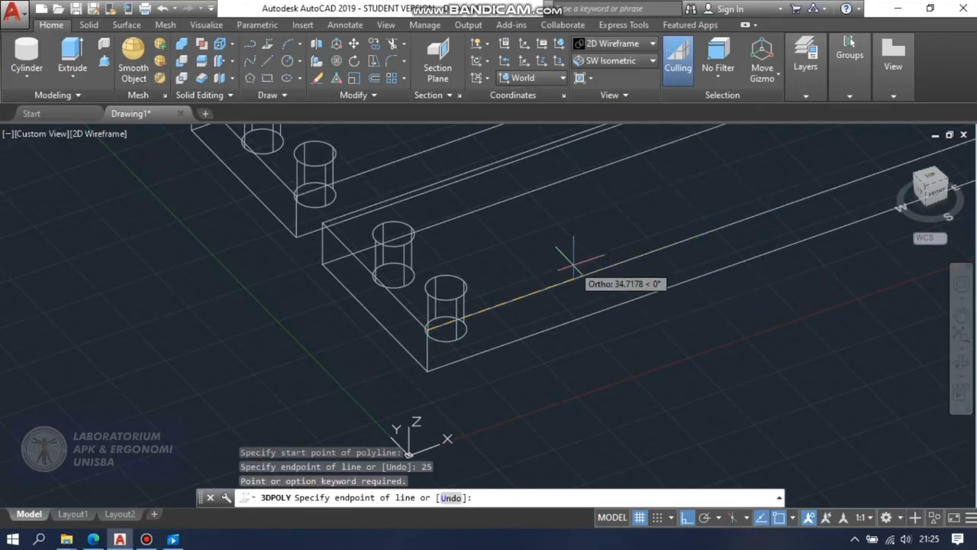
{"action": "type", "text": "25"}
{"action": "key", "text": "Return"}
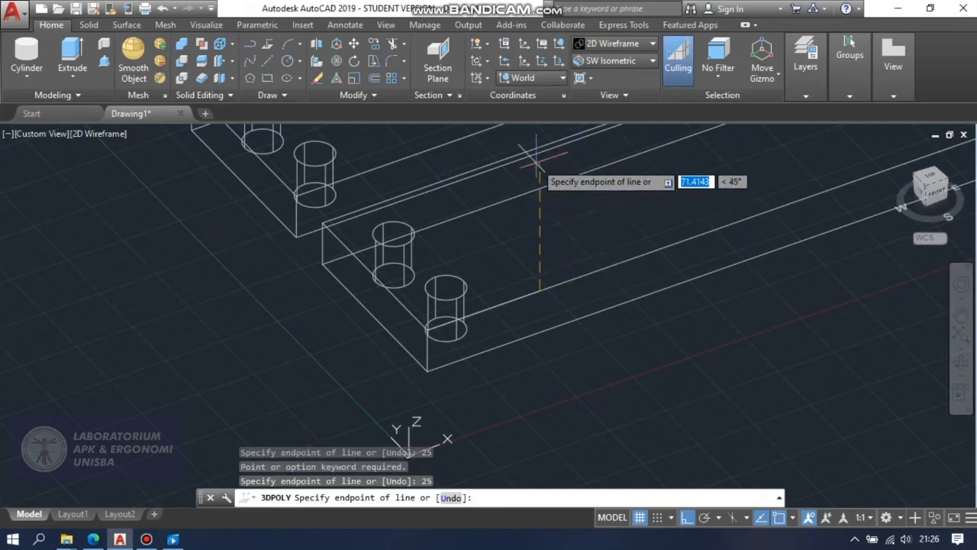
Try a 30-unit vertical segment as the continuation of the 3D polyline, and undo it.
{"action": "type", "text": "3"}
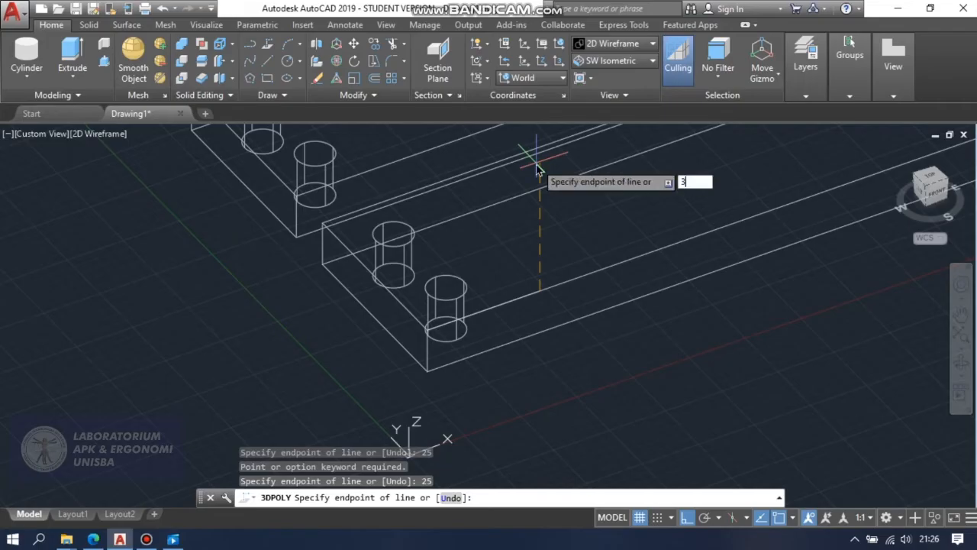
{"action": "type", "text": "0"}
{"action": "key", "text": "Return"}
{"action": "key", "text": "ctrl+z"}
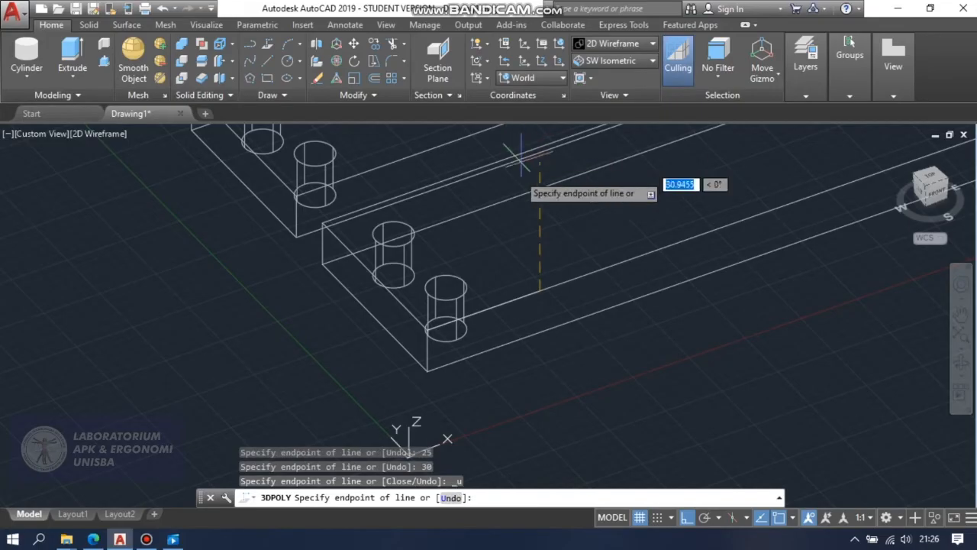
Continue the 3D polyline with segments 30 units up, 5 units back toward the plate's holed end, and 25 units down.
{"action": "type", "text": "30"}
{"action": "key", "text": "Return"}
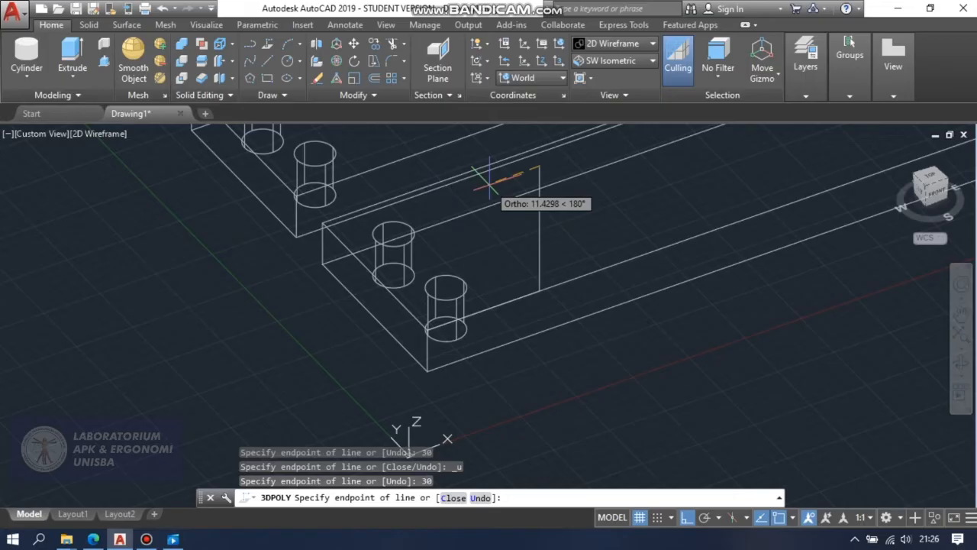
{"action": "type", "text": "5"}
{"action": "key", "text": "Return"}
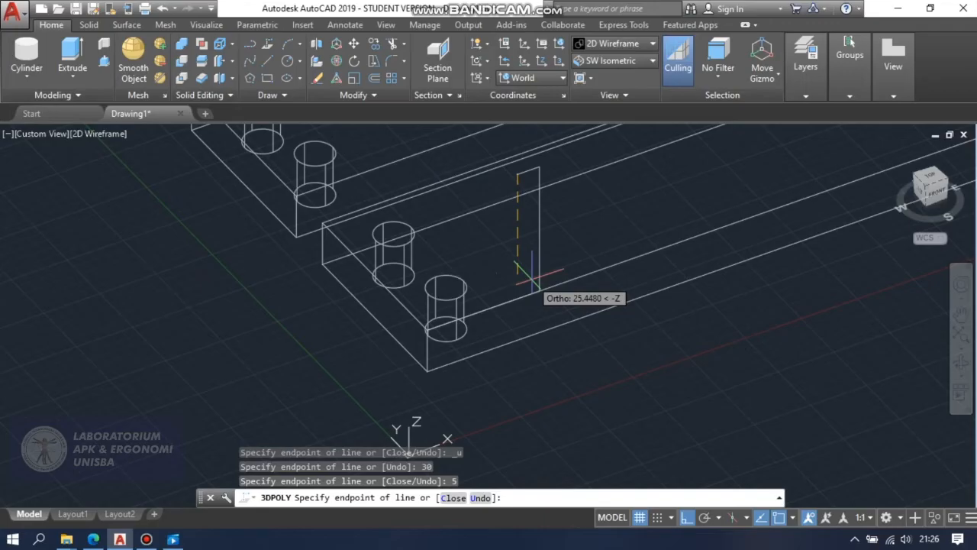
{"action": "type", "text": "25"}
{"action": "key", "text": "Return"}
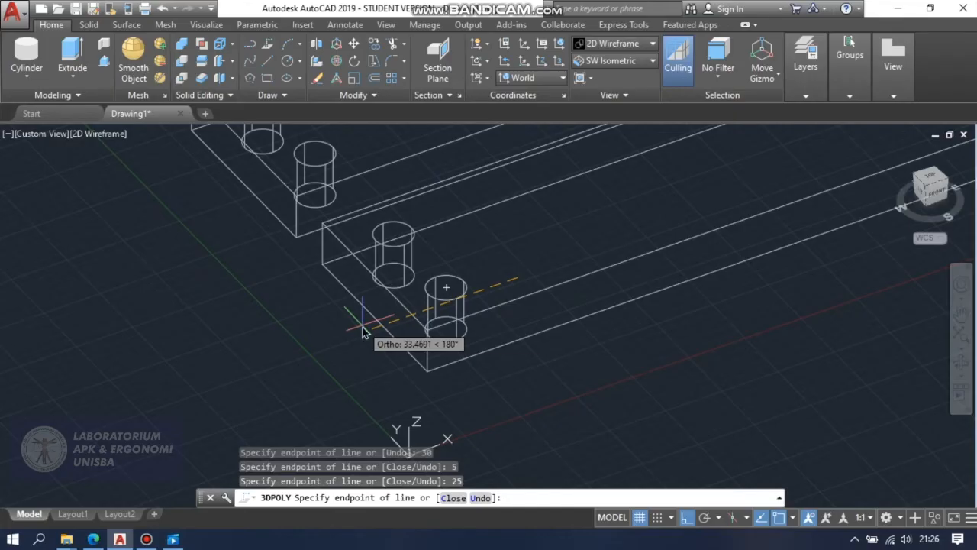
Complete the L-shaped profile with a 20-unit segment toward the plate's end and a 5-unit segment down to the starting corner.
{"action": "type", "text": "20"}
{"action": "key", "text": "Return"}
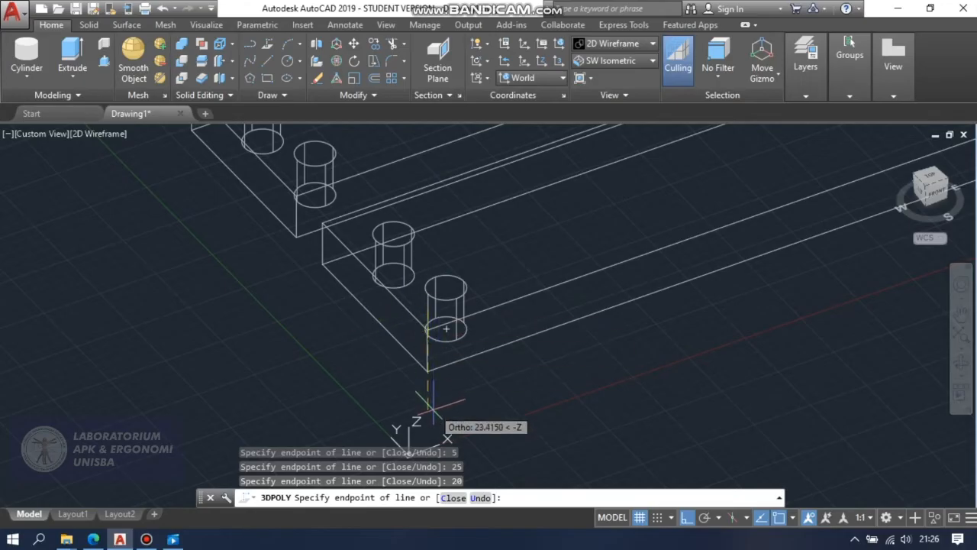
{"action": "type", "text": "5"}
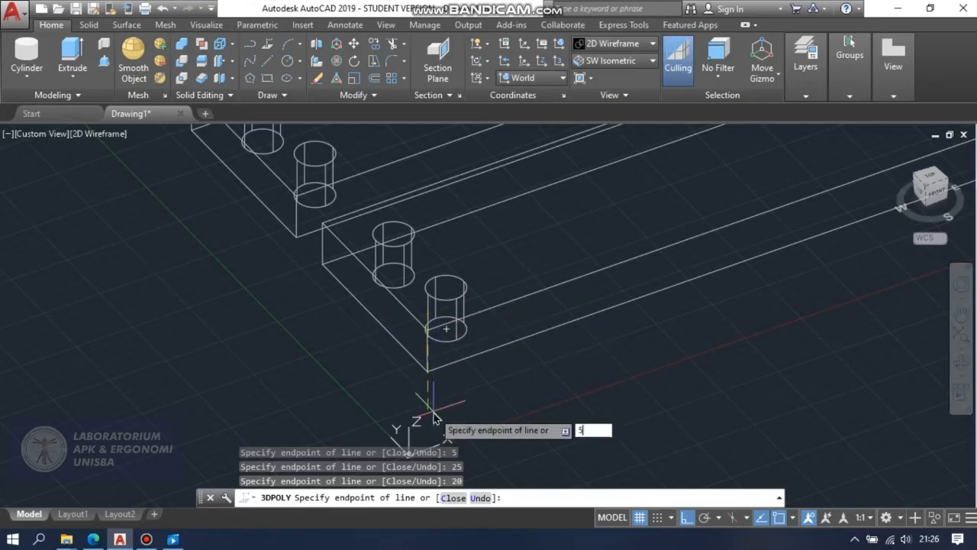
{"action": "key", "text": "Return"}
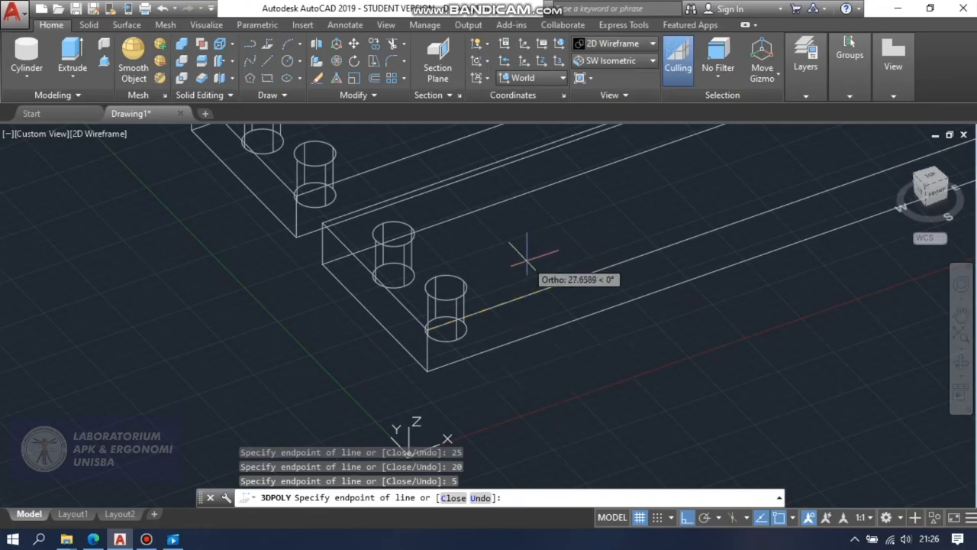
{"action": "key", "text": "Return"}
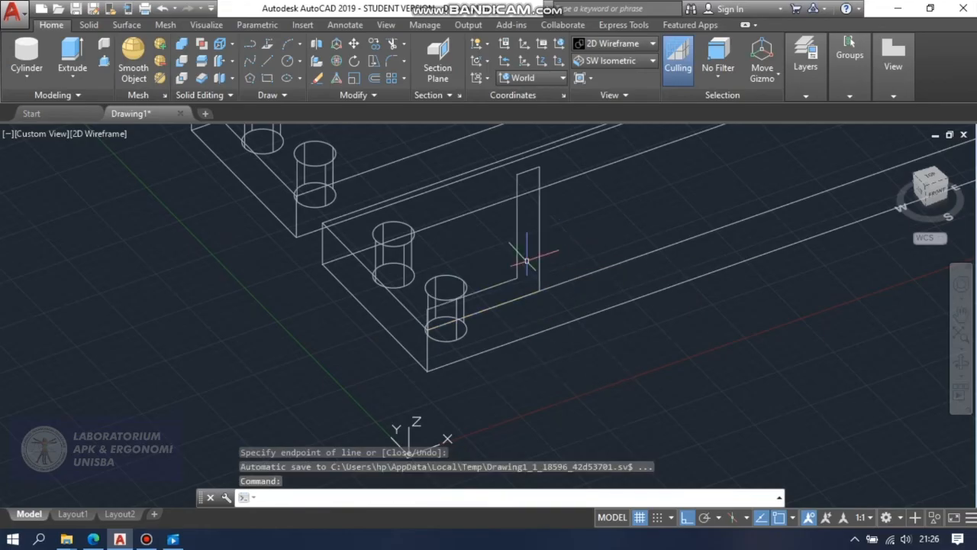
Extrude the L-shaped polyline profile 90 units along the Y direction across both plates.
{"action": "scroll", "coordinate": [565, 207], "scroll_direction": "down", "scroll_amount": 4}
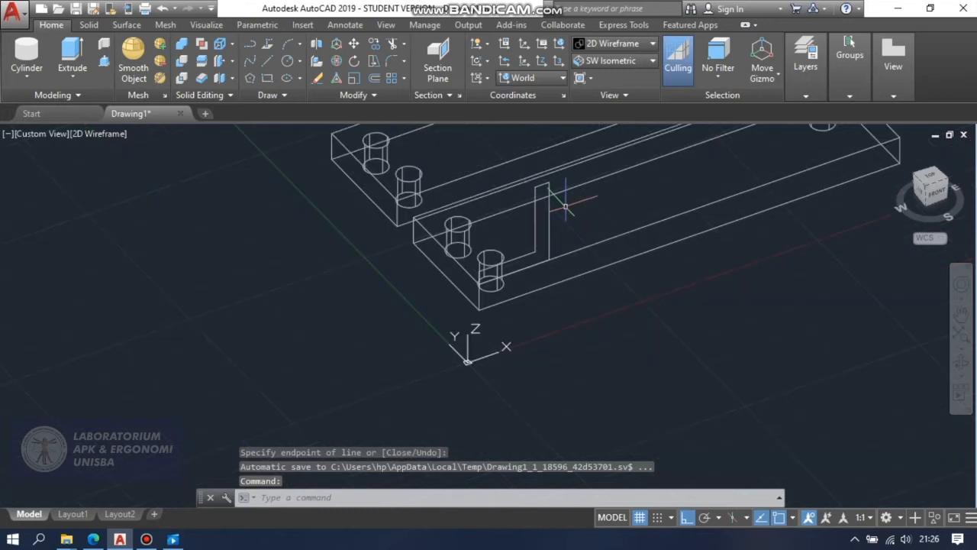
{"action": "left_click", "coordinate": [961, 314]}
{"action": "left_click_drag", "start_coordinate": [712, 272], "coordinate": [687, 347]}
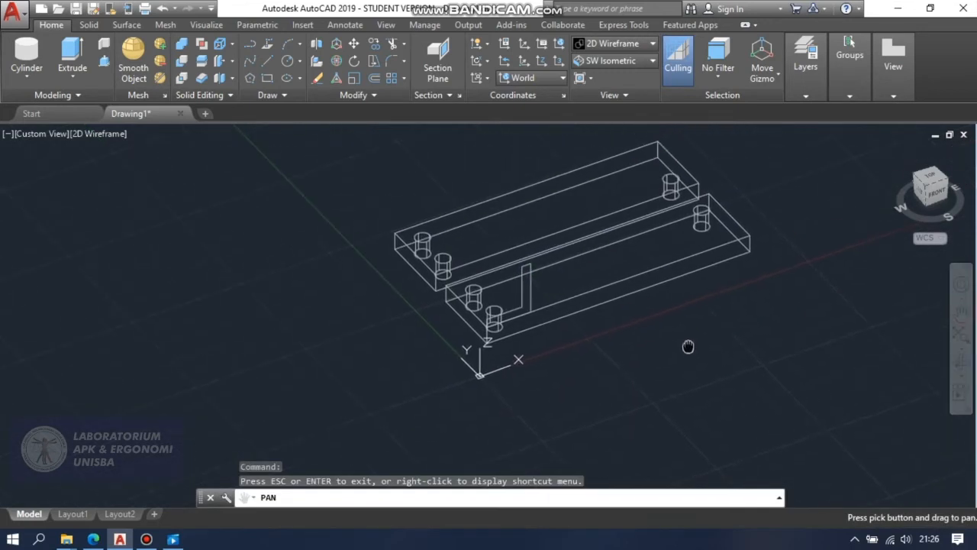
{"action": "key", "text": "Escape"}
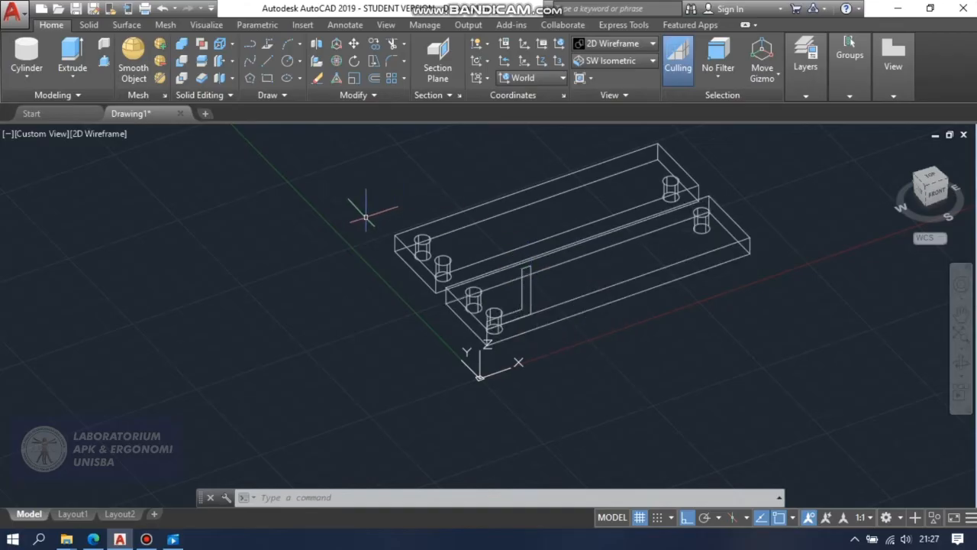
{"action": "left_click", "coordinate": [70, 48]}
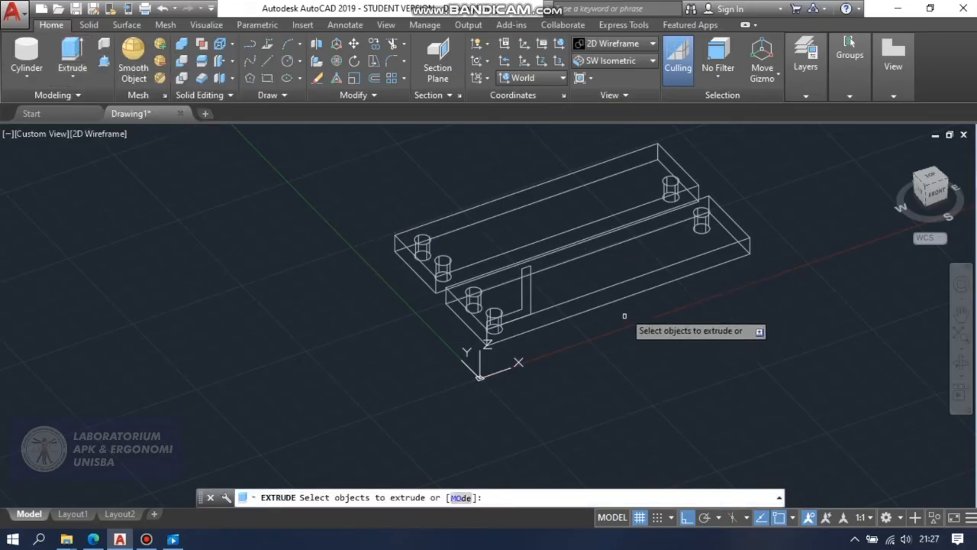
{"action": "left_click", "coordinate": [521, 278]}
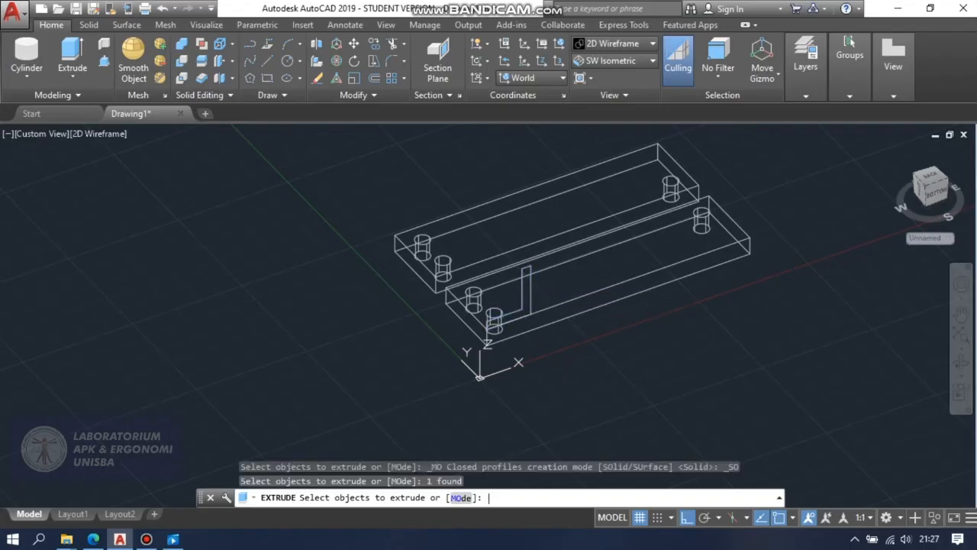
{"action": "key", "text": "Return"}
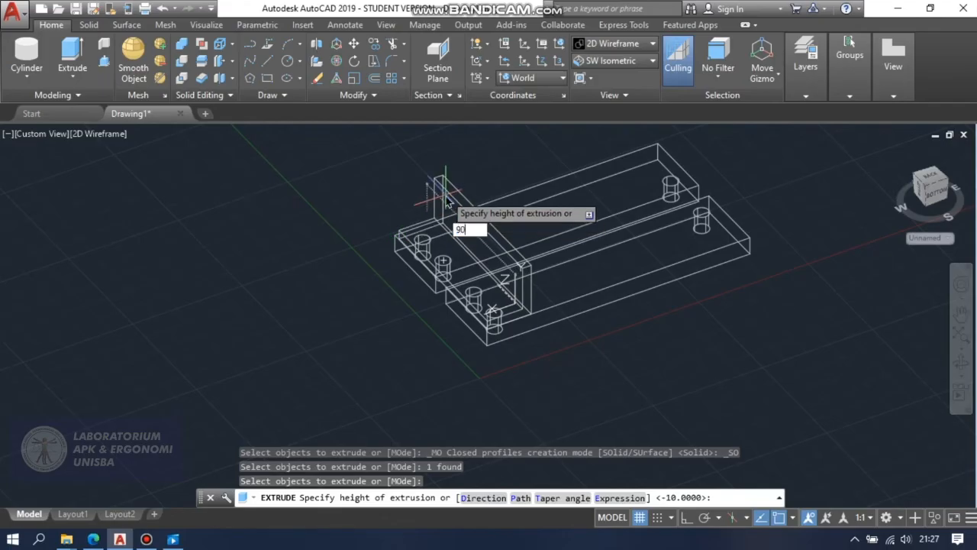
{"action": "key", "text": "Return"}
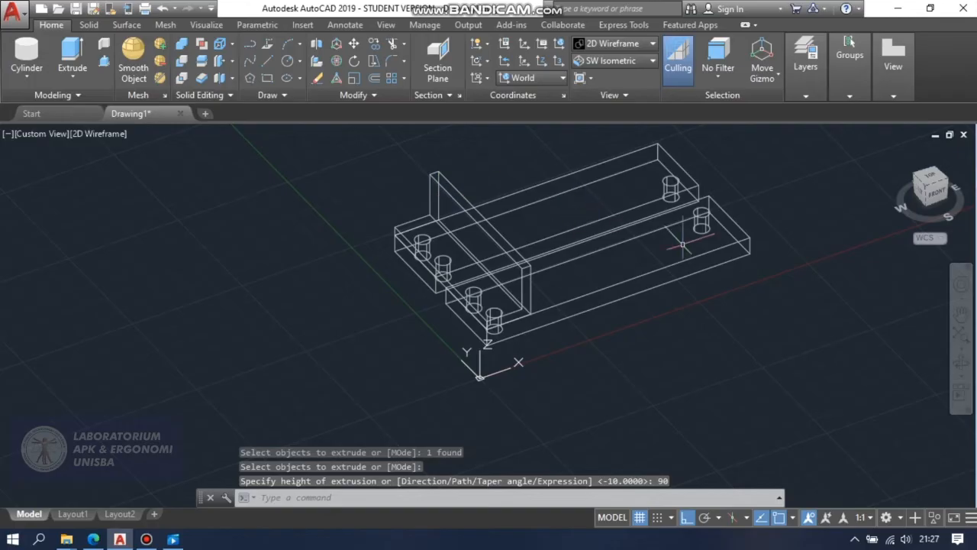
Examine the extruded L-shaped bracket on the plates in the Conceptual visual style from an orbited view.
{"action": "left_click", "coordinate": [630, 44]}
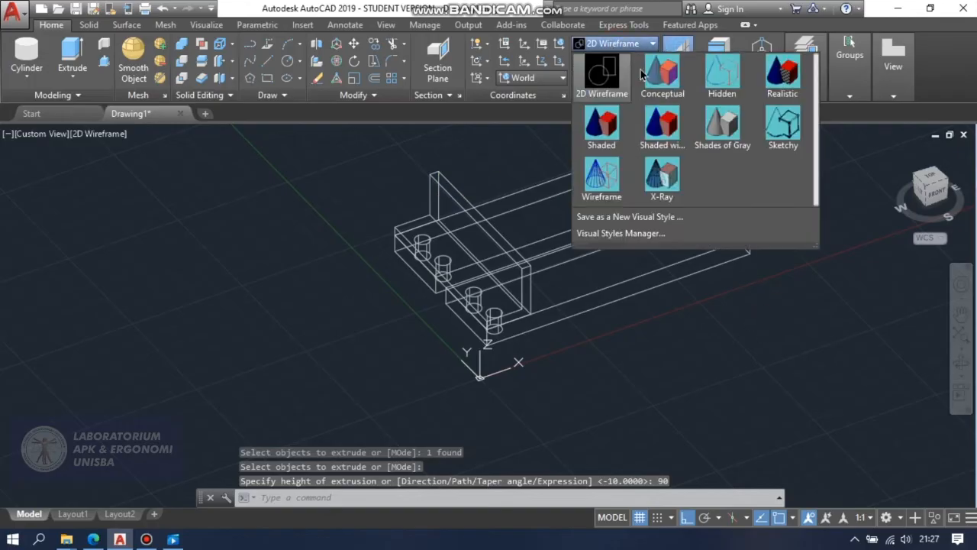
{"action": "left_click", "coordinate": [663, 76]}
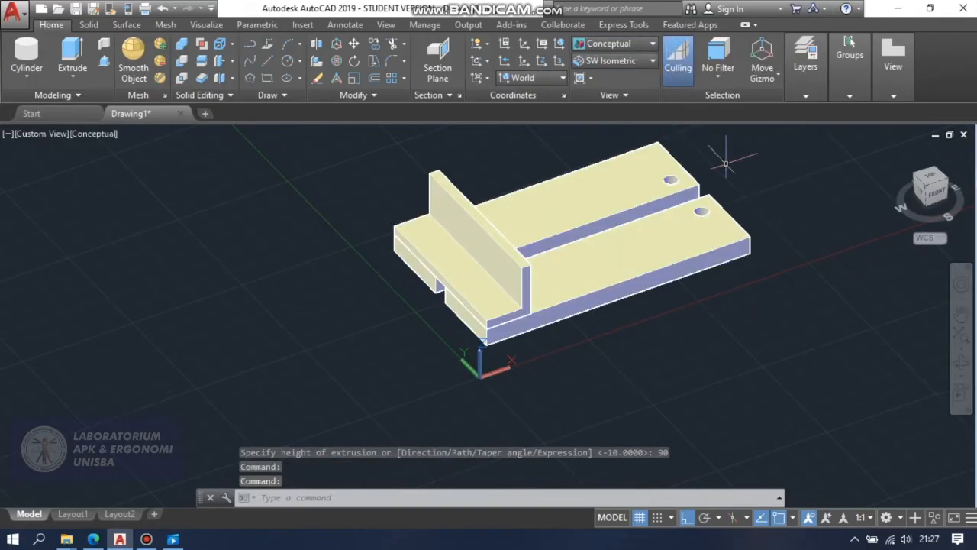
{"action": "left_click", "coordinate": [958, 367]}
{"action": "left_click_drag", "start_coordinate": [807, 367], "coordinate": [674, 361]}
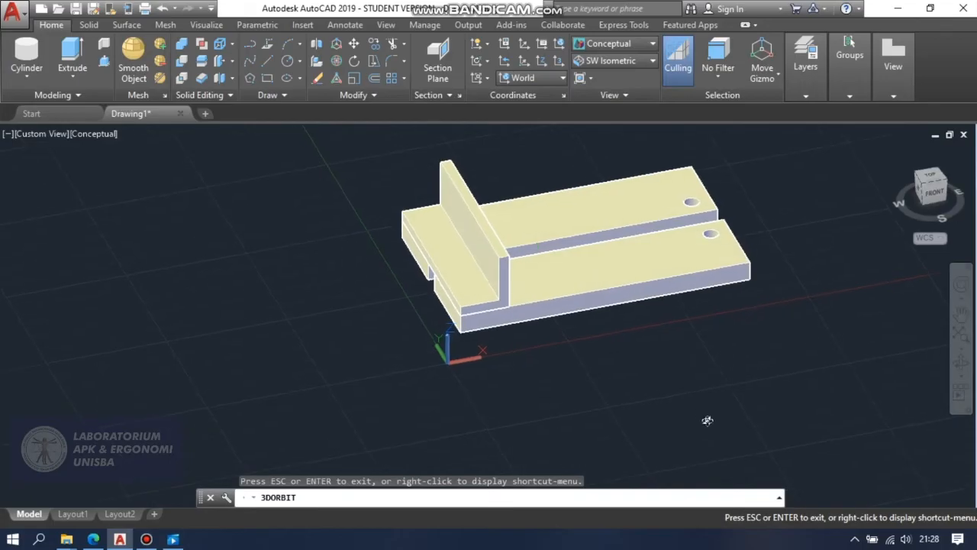
{"action": "key", "text": "Escape"}
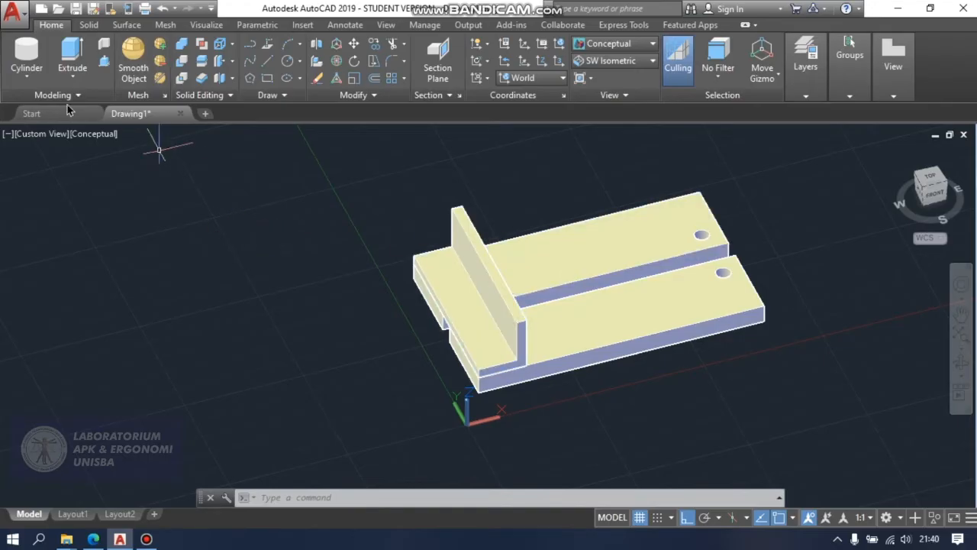
Restore the 2D Wireframe style and create a cylinder of radius 4 and height 30 upward from the original plate's frontmost hole.
{"action": "left_click", "coordinate": [601, 47]}
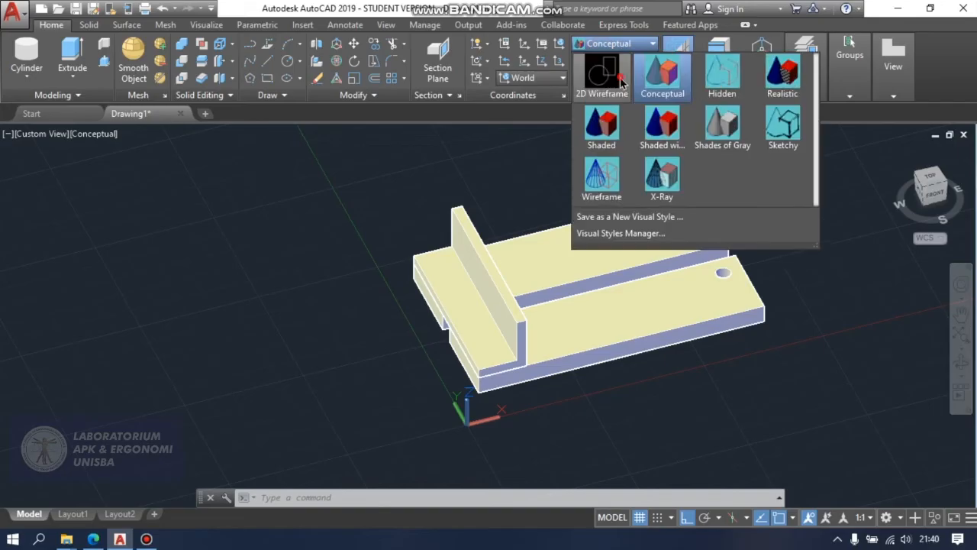
{"action": "left_click", "coordinate": [593, 87]}
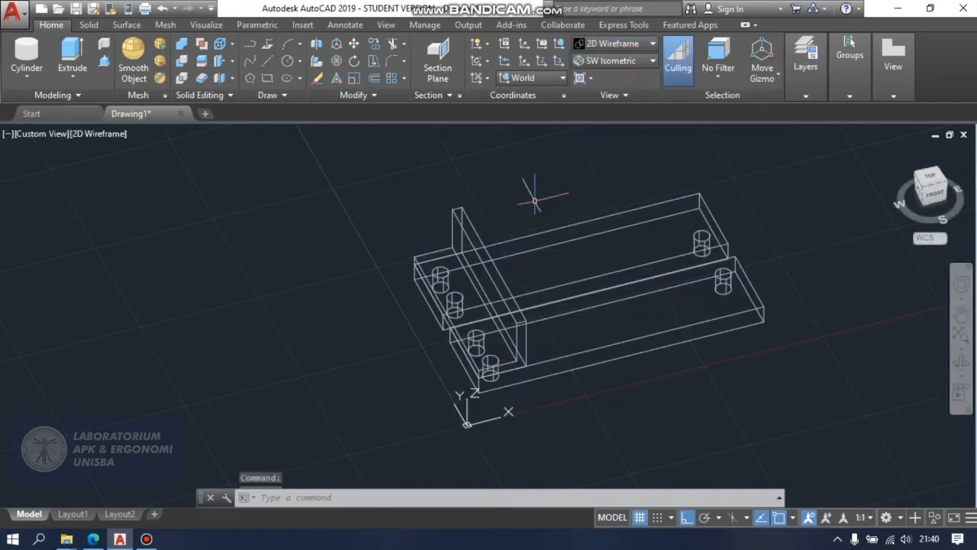
{"action": "left_click", "coordinate": [26, 54]}
{"action": "scroll", "coordinate": [443, 324], "scroll_direction": "up", "scroll_amount": 2}
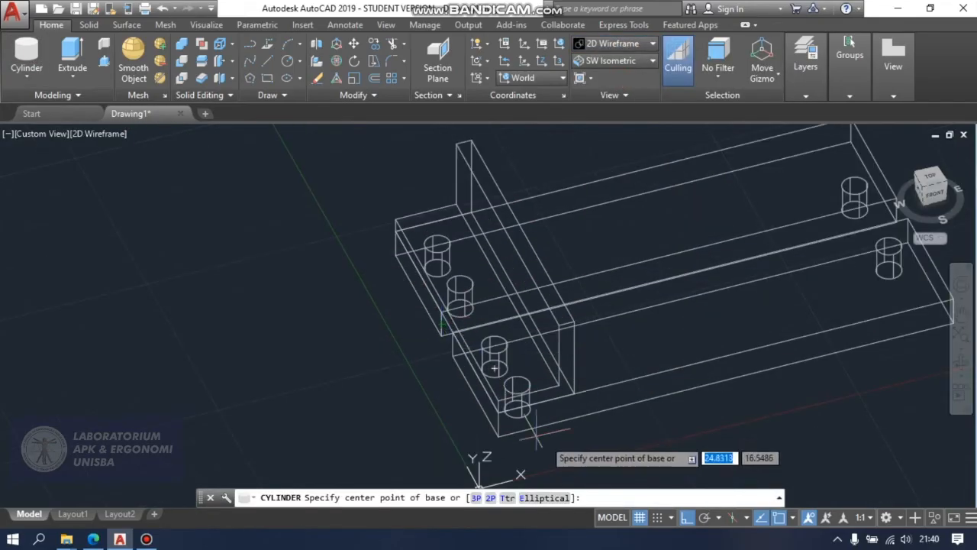
{"action": "left_click", "coordinate": [516, 383]}
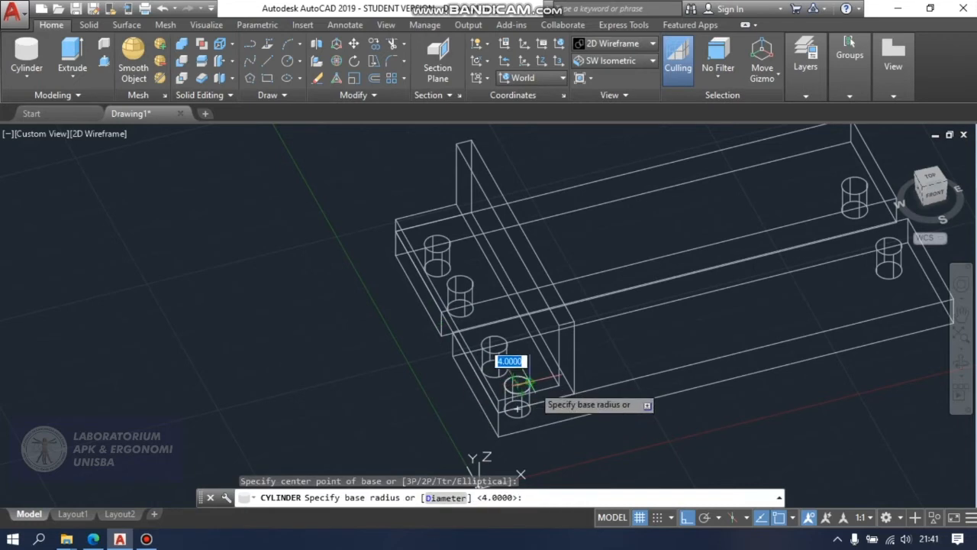
{"action": "left_click", "coordinate": [532, 384]}
{"action": "type", "text": "4"}
{"action": "key", "text": "Return"}
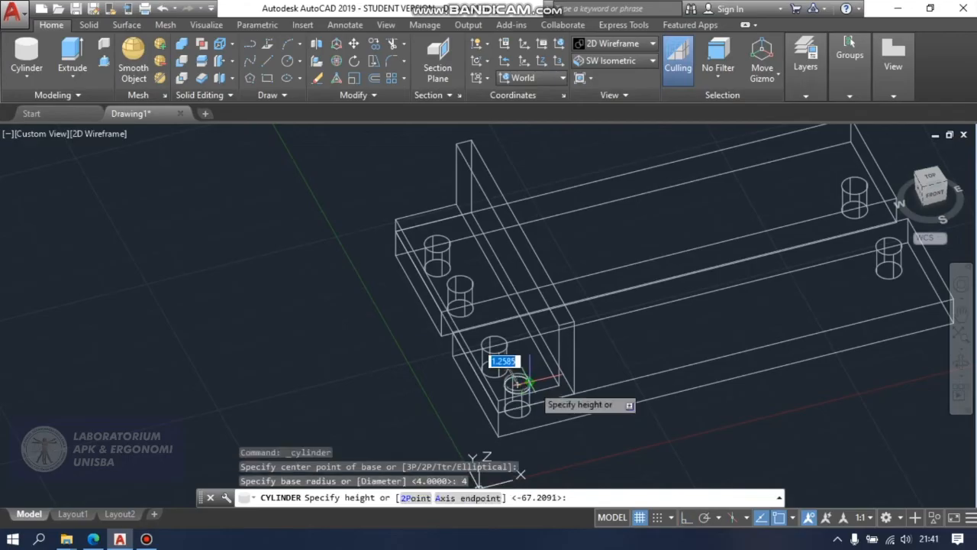
{"action": "left_click", "coordinate": [509, 207]}
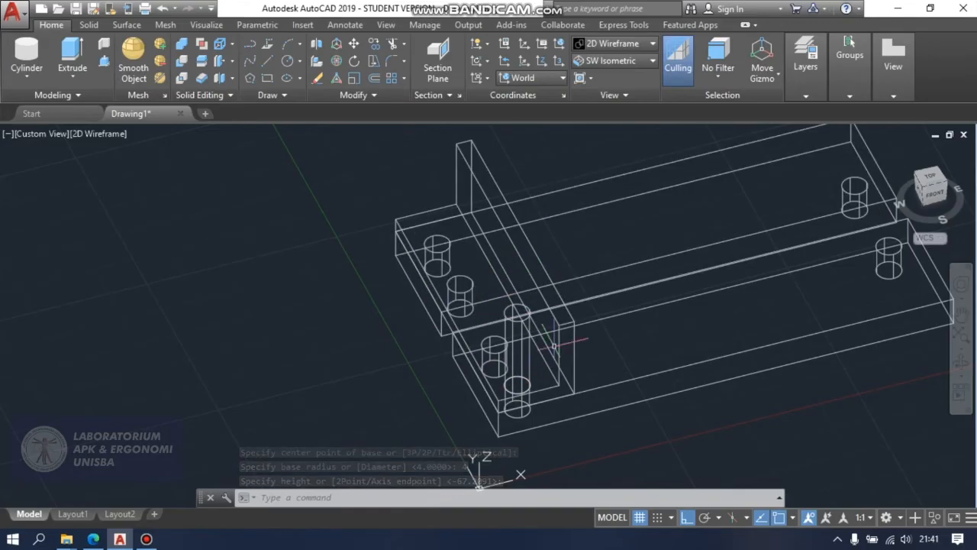
Create a cylinder of radius 4 and about 81 units high upward from the original plate's second hole under the bracket.
{"action": "left_click", "coordinate": [26, 58]}
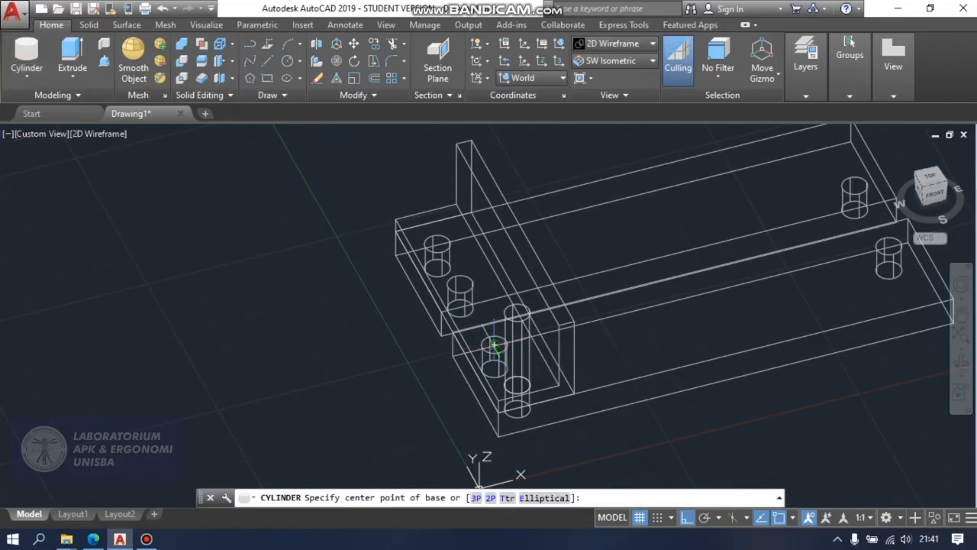
{"action": "left_click", "coordinate": [494, 345]}
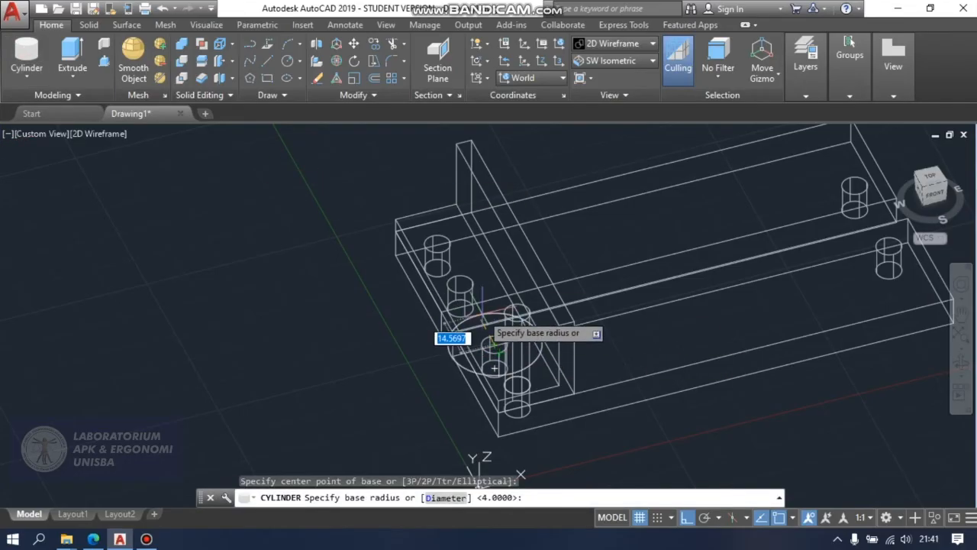
{"action": "type", "text": "4"}
{"action": "key", "text": "Return"}
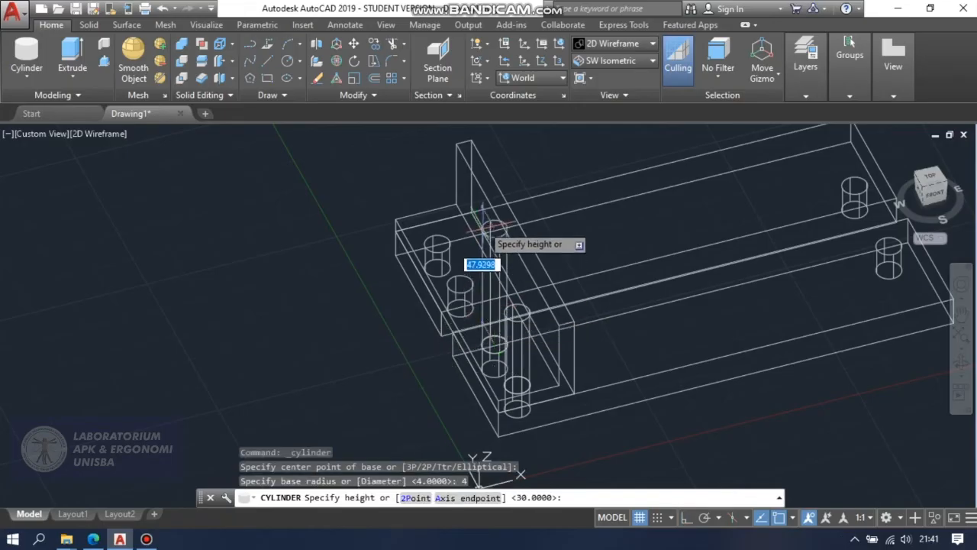
{"action": "left_click", "coordinate": [495, 149]}
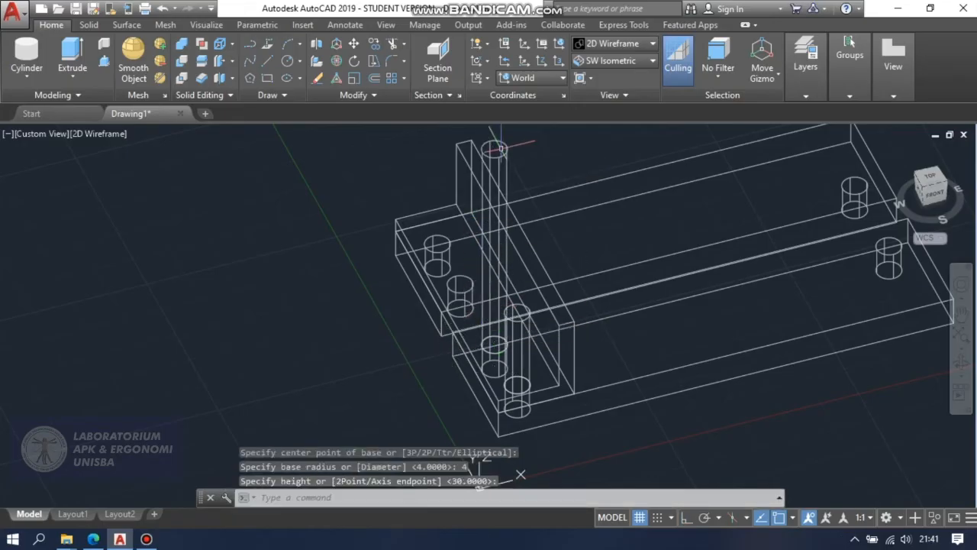
Create a cylinder of radius 4 and 15 units high upward from the mirrored plate's nearer hole under the bracket.
{"action": "left_click", "coordinate": [26, 55]}
{"action": "scroll", "coordinate": [458, 286], "scroll_direction": "up", "scroll_amount": 2}
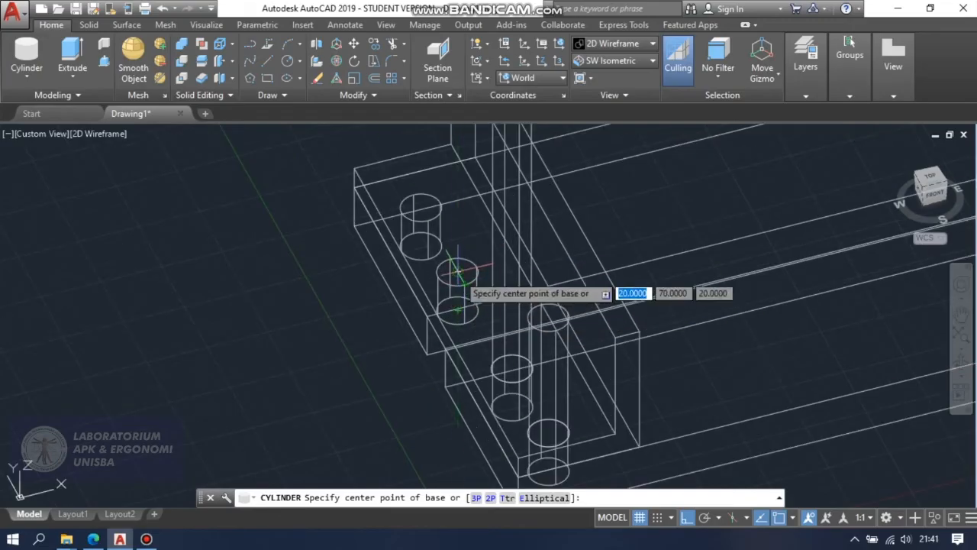
{"action": "left_click", "coordinate": [458, 273]}
{"action": "type", "text": "4"}
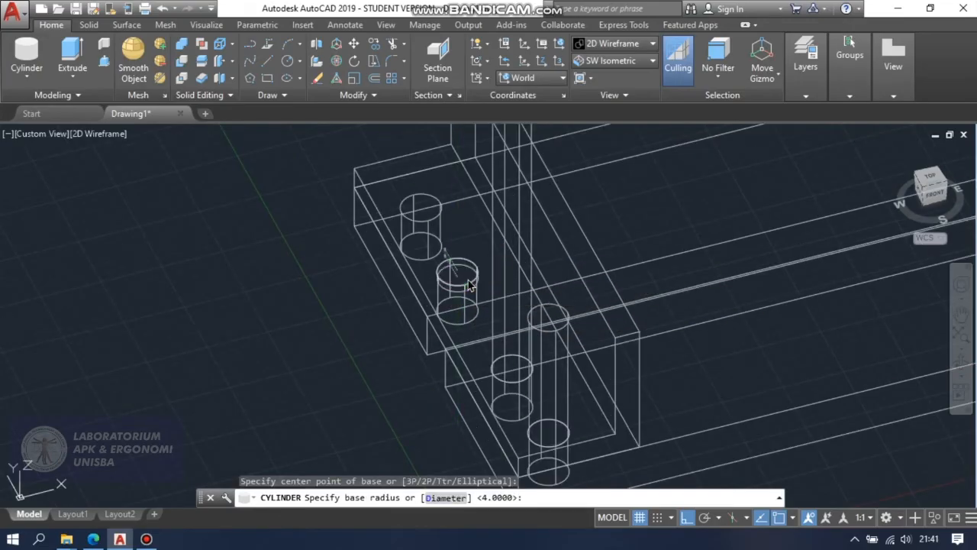
{"action": "key", "text": "Return"}
{"action": "scroll", "coordinate": [477, 146], "scroll_direction": "down", "scroll_amount": 4}
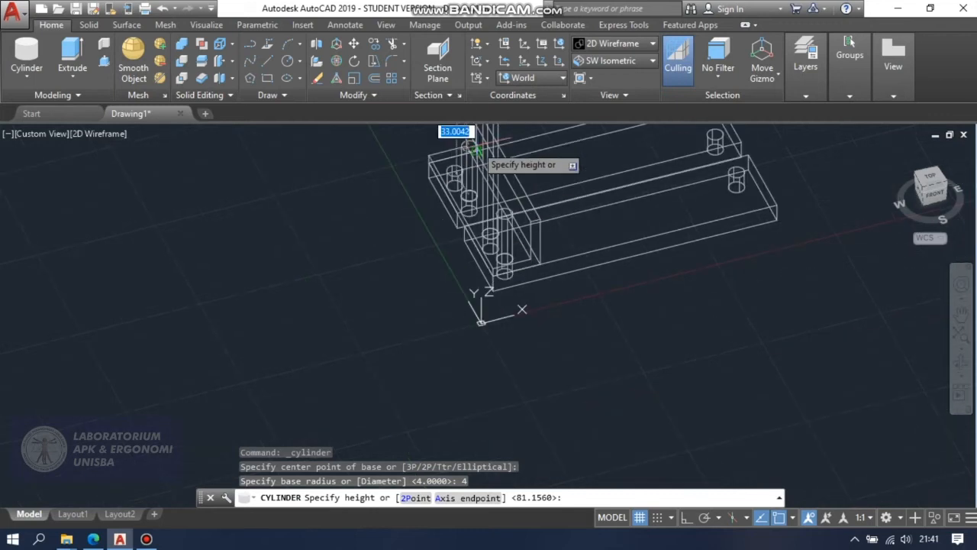
{"action": "left_click", "coordinate": [477, 134]}
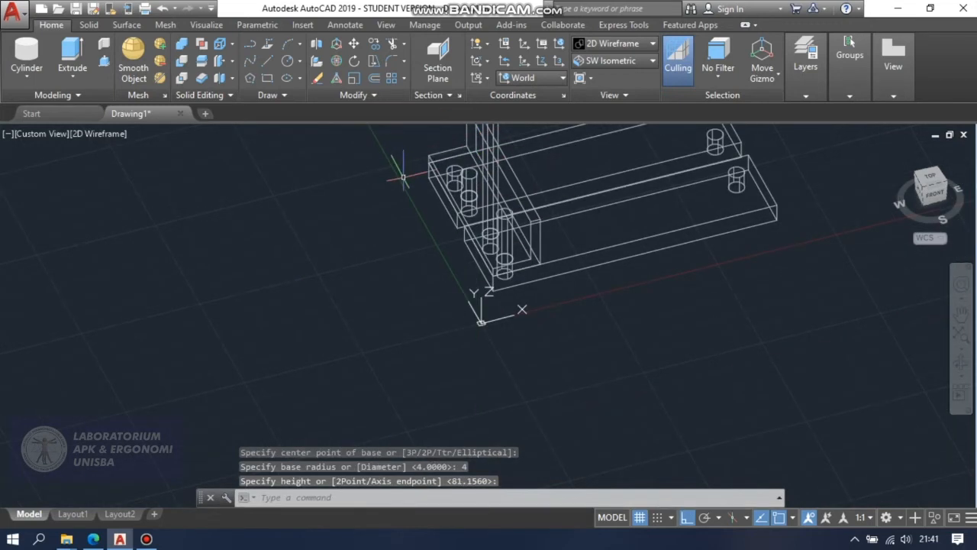
Create a cylinder of radius 4 rising through the bracket from the mirrored plate's farther hole at the same end.
{"action": "scroll", "coordinate": [405, 172], "scroll_direction": "up", "scroll_amount": 5}
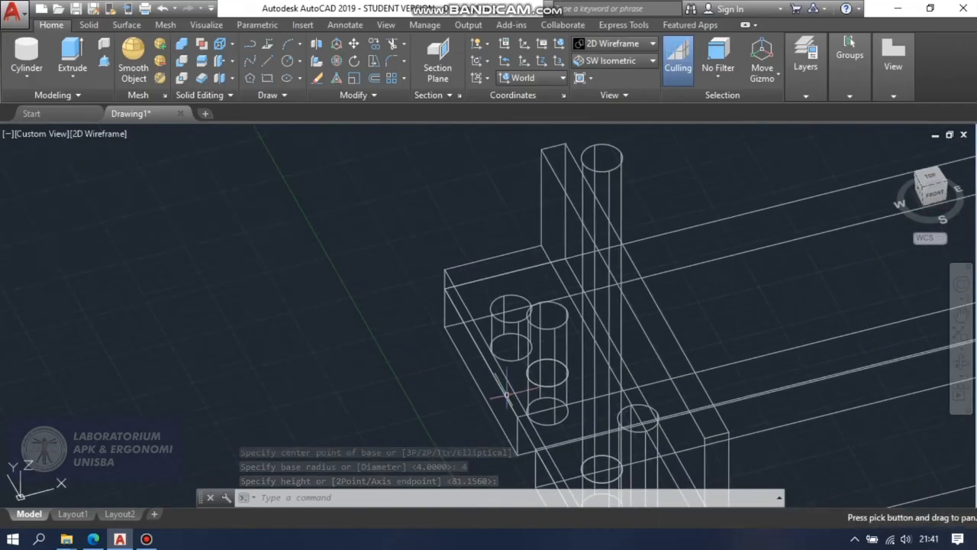
{"action": "left_click", "coordinate": [27, 52]}
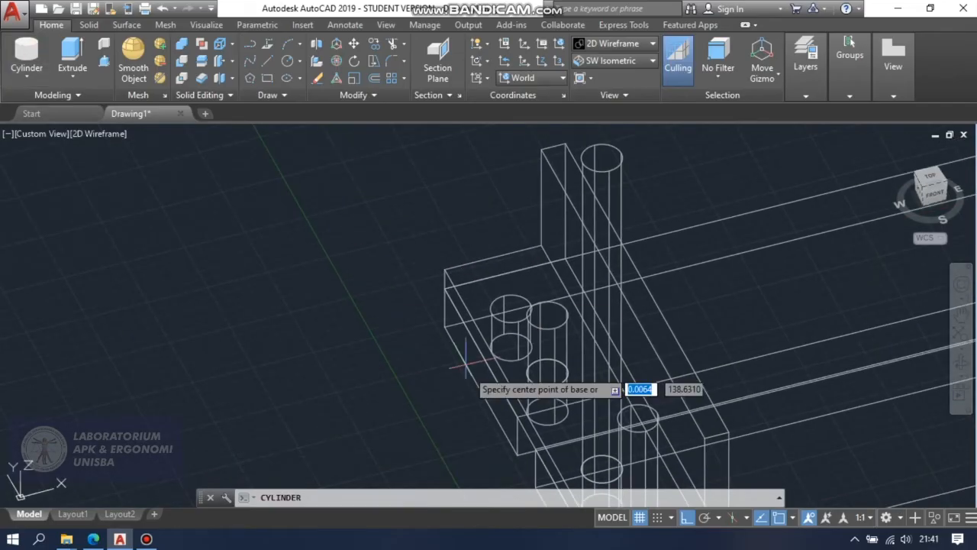
{"action": "left_click", "coordinate": [511, 307]}
{"action": "type", "text": "4"}
{"action": "key", "text": "Return"}
{"action": "left_click", "coordinate": [519, 194]}
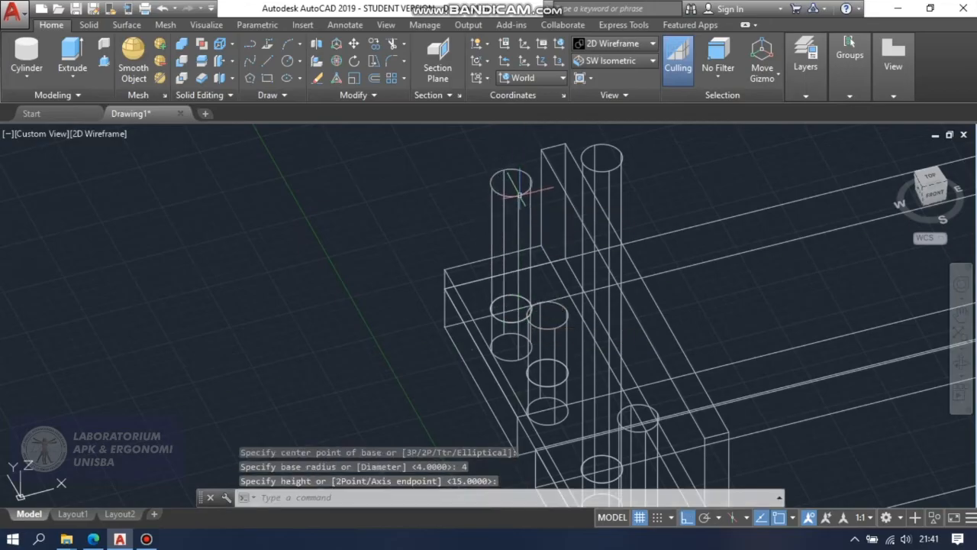
Subtract the four cylinders from the L-shaped bracket to cut its holes through the base flange.
{"action": "scroll", "coordinate": [522, 195], "scroll_direction": "down", "scroll_amount": 3}
{"action": "middle_click_drag", "start_coordinate": [667, 272], "coordinate": [572, 259]}
{"action": "key", "text": "Escape"}
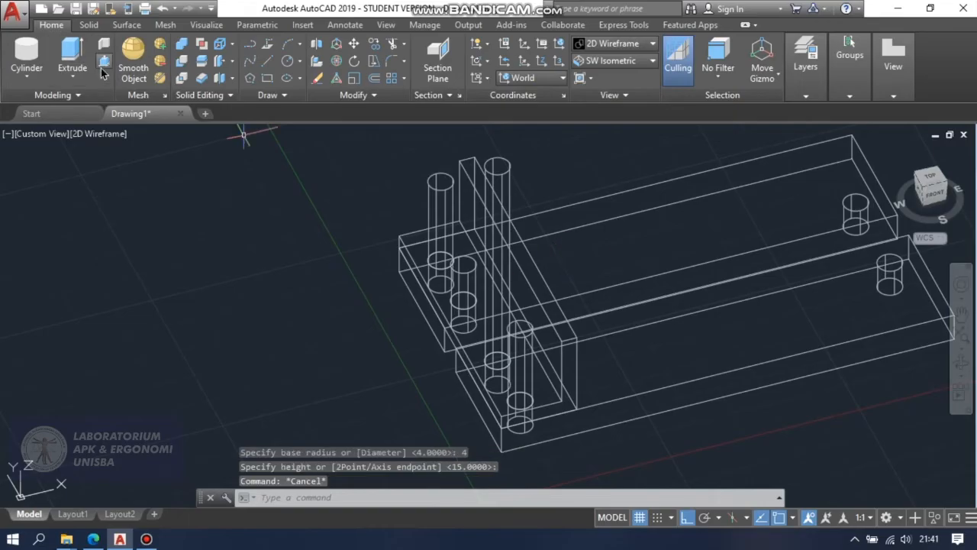
{"action": "left_click", "coordinate": [184, 60]}
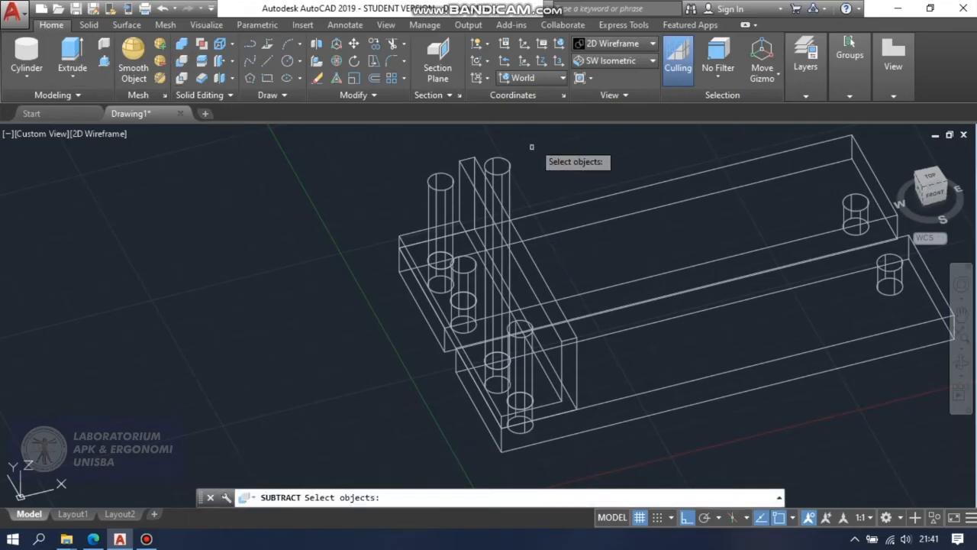
{"action": "left_click", "coordinate": [540, 302]}
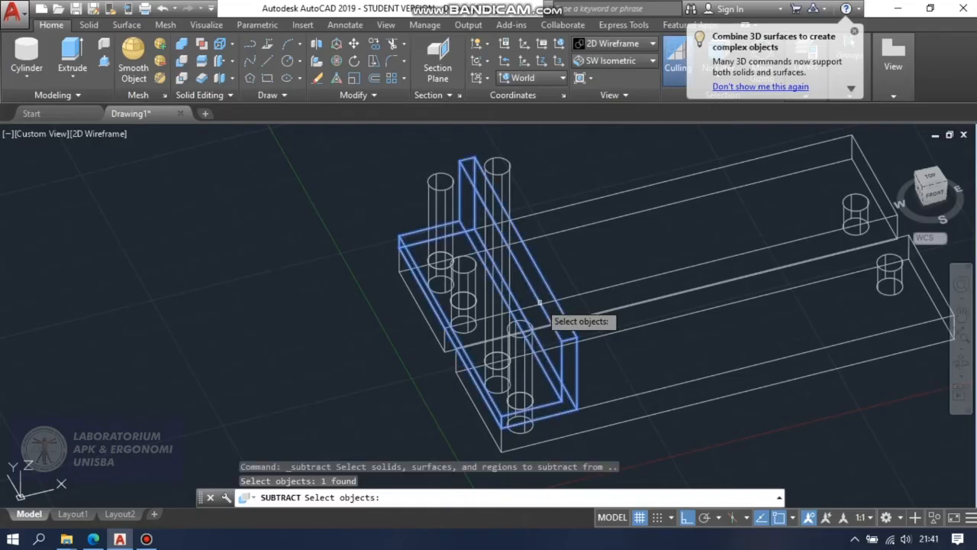
{"action": "key", "text": "Return"}
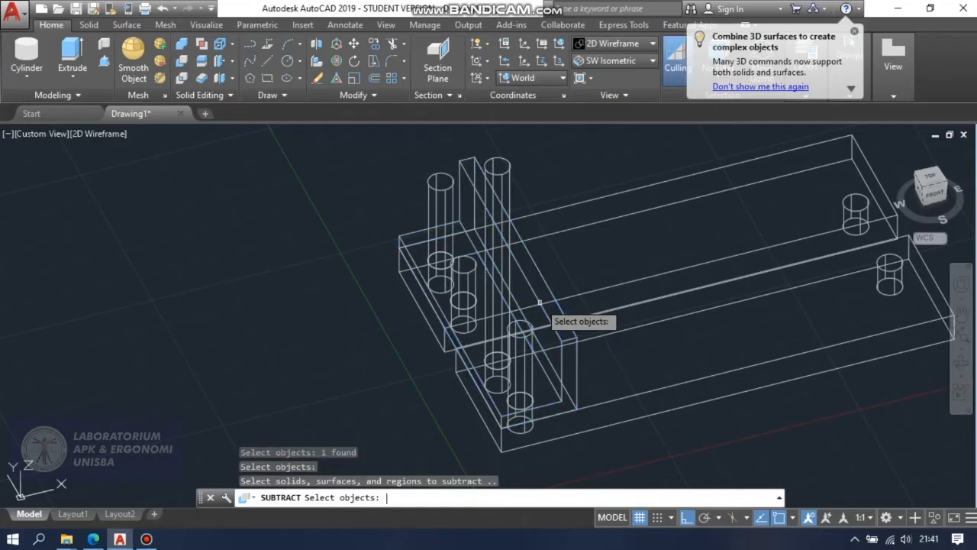
{"action": "left_click", "coordinate": [534, 357]}
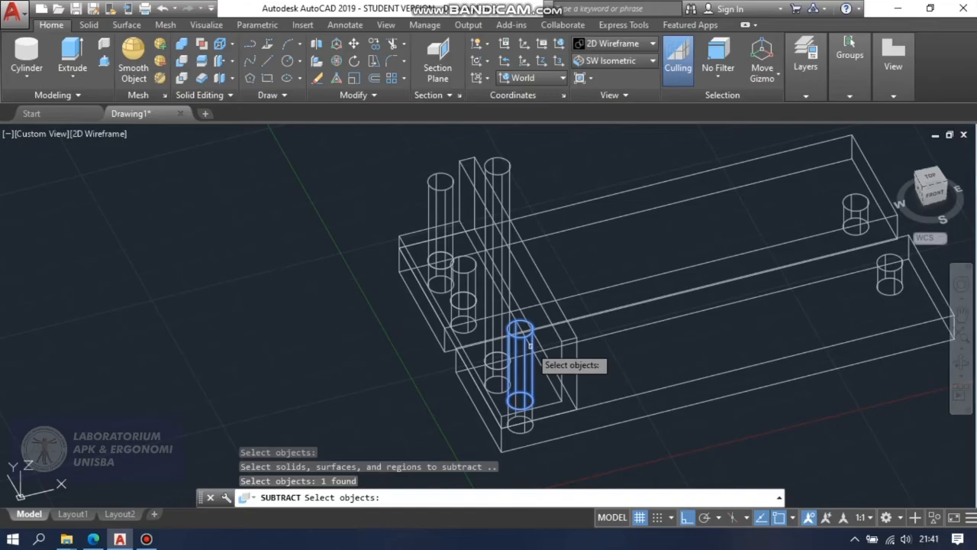
{"action": "left_click", "coordinate": [508, 303]}
{"action": "left_click", "coordinate": [415, 267]}
{"action": "left_click", "coordinate": [468, 269]}
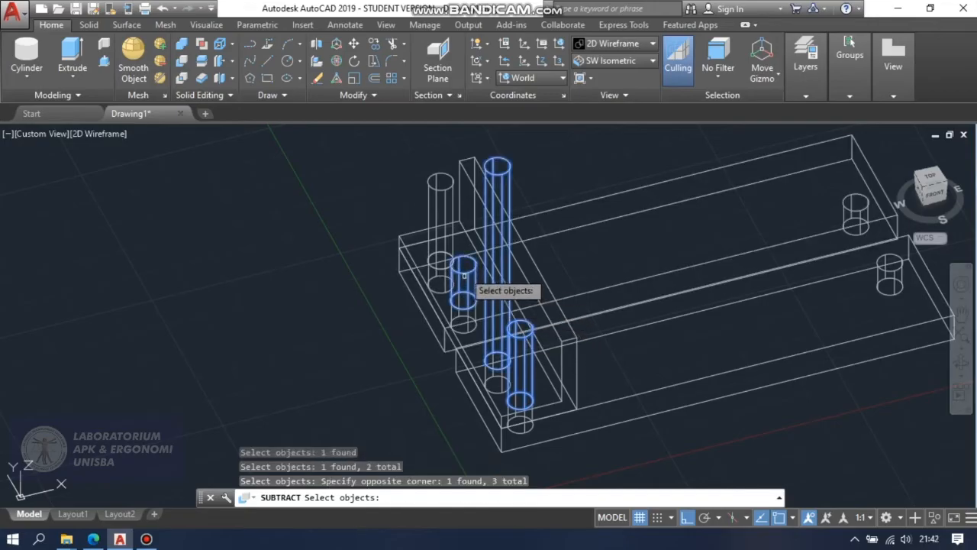
{"action": "left_click", "coordinate": [447, 248]}
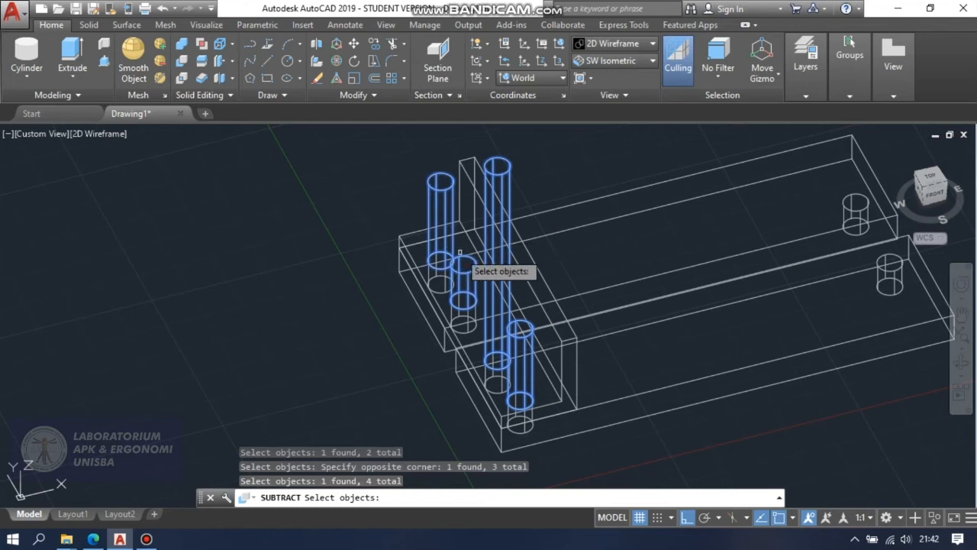
{"action": "key", "text": "Return"}
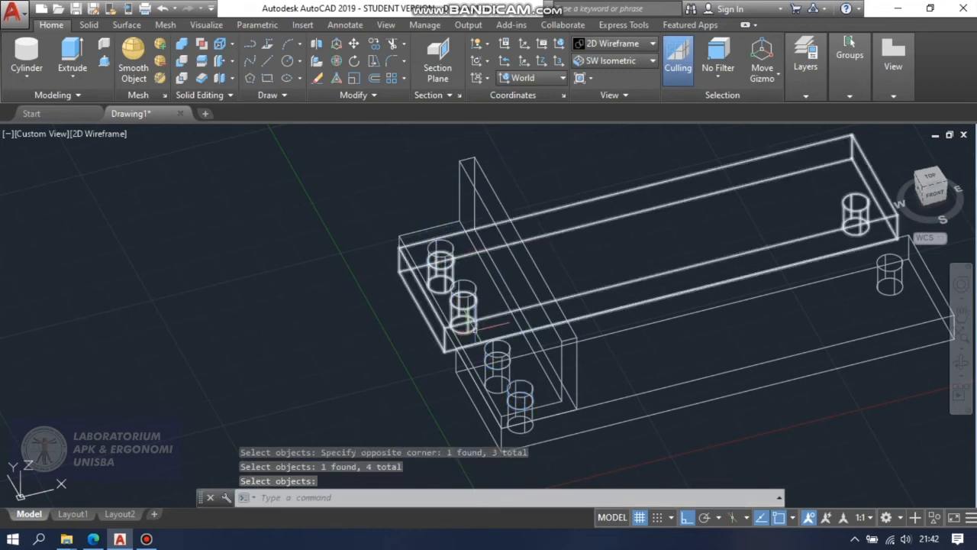
Apply the Conceptual visual style and orbit the model to inspect the bracket's holes.
{"action": "left_click", "coordinate": [593, 47]}
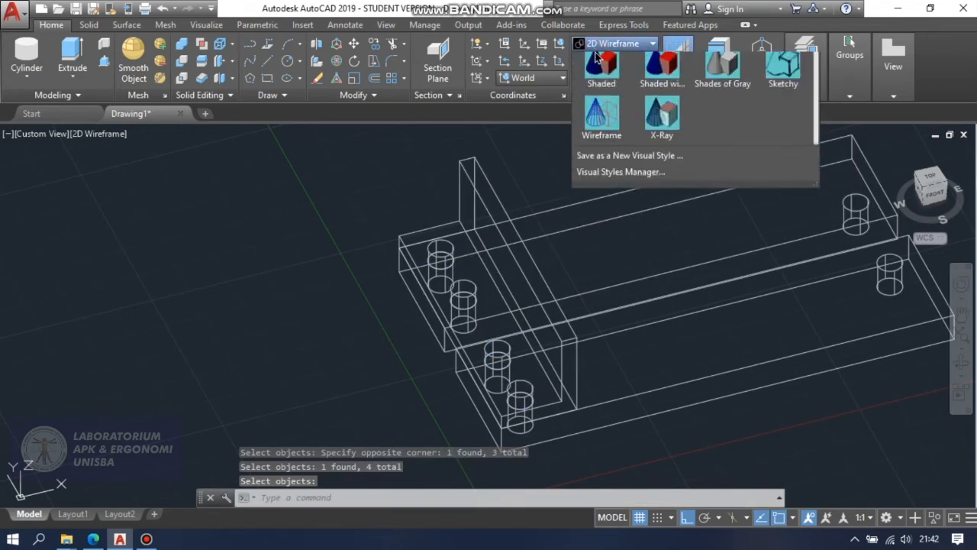
{"action": "left_click", "coordinate": [661, 75]}
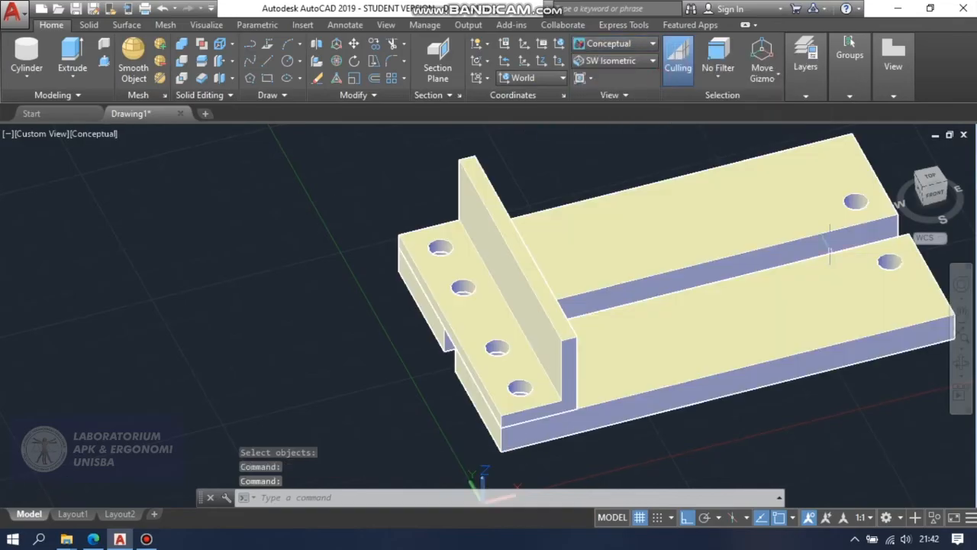
{"action": "left_click", "coordinate": [963, 333]}
{"action": "left_click_drag", "start_coordinate": [939, 336], "coordinate": [759, 181]}
{"action": "left_click_drag", "start_coordinate": [708, 268], "coordinate": [747, 309]}
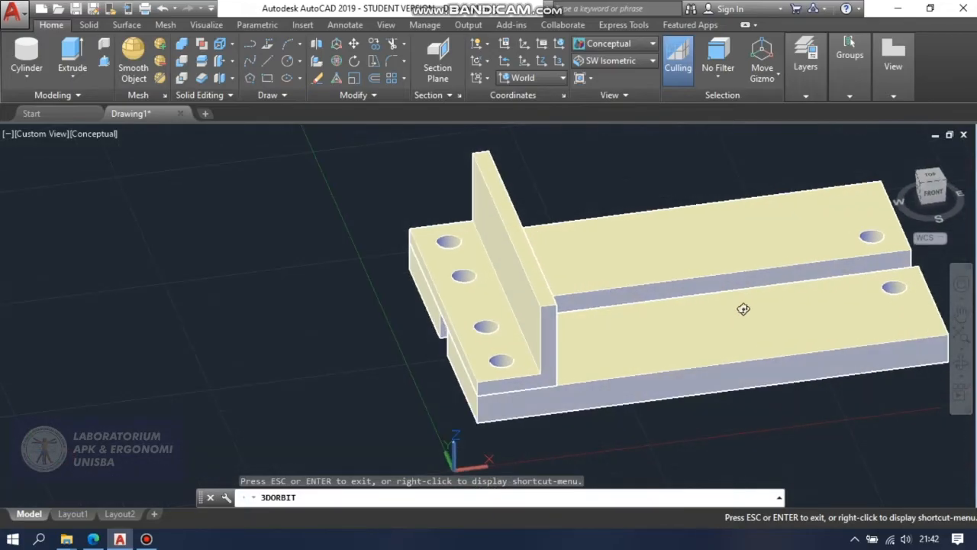
{"action": "left_click_drag", "start_coordinate": [699, 285], "coordinate": [716, 287]}
{"action": "key", "text": "Escape"}
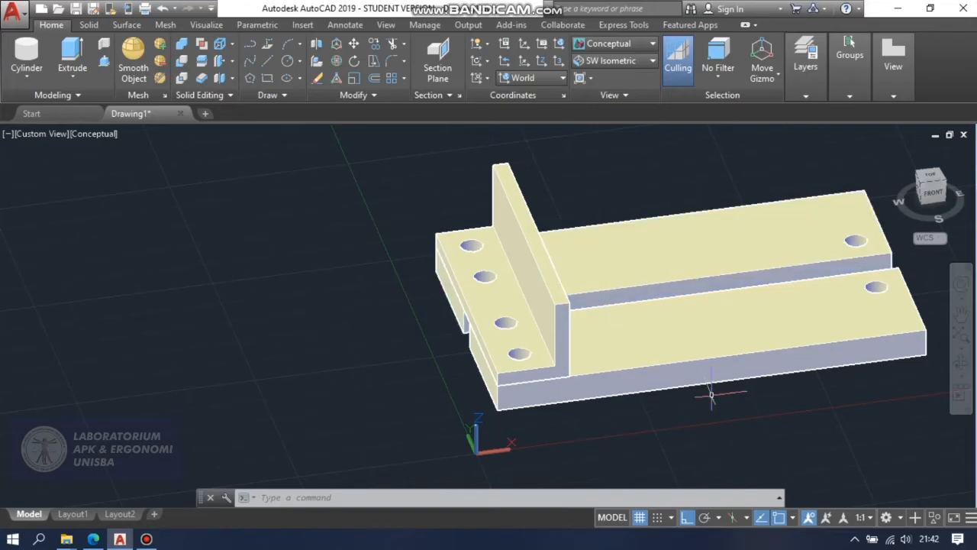
Fillet the top edge of the bracket's upright wall on the hole side with radius 2.
{"action": "type", "text": "et"}
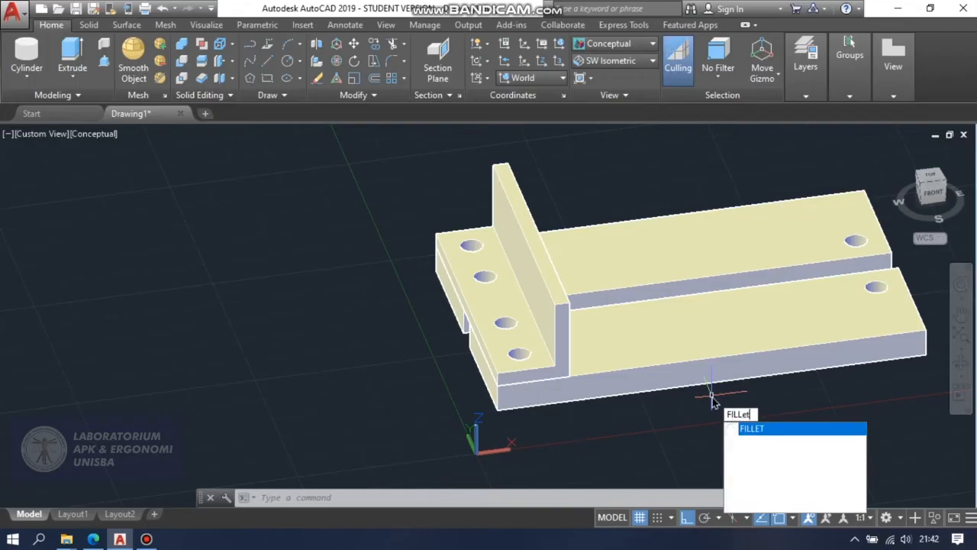
{"action": "key", "text": "Return"}
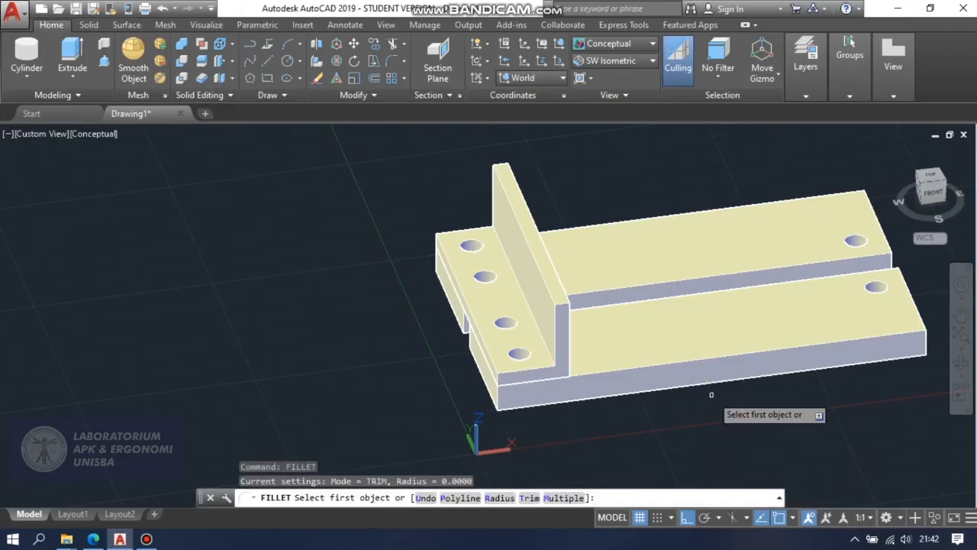
{"action": "left_click", "coordinate": [540, 269]}
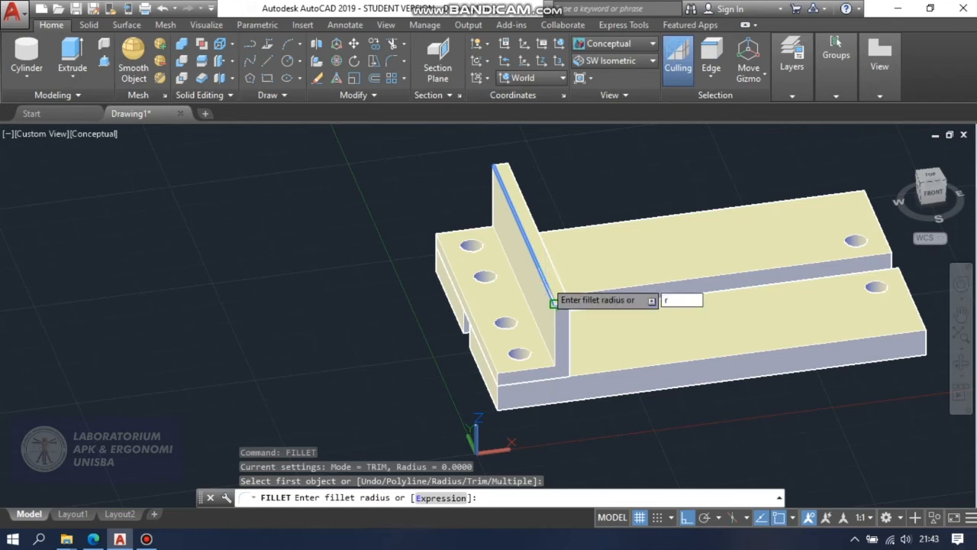
{"action": "key", "text": "Return"}
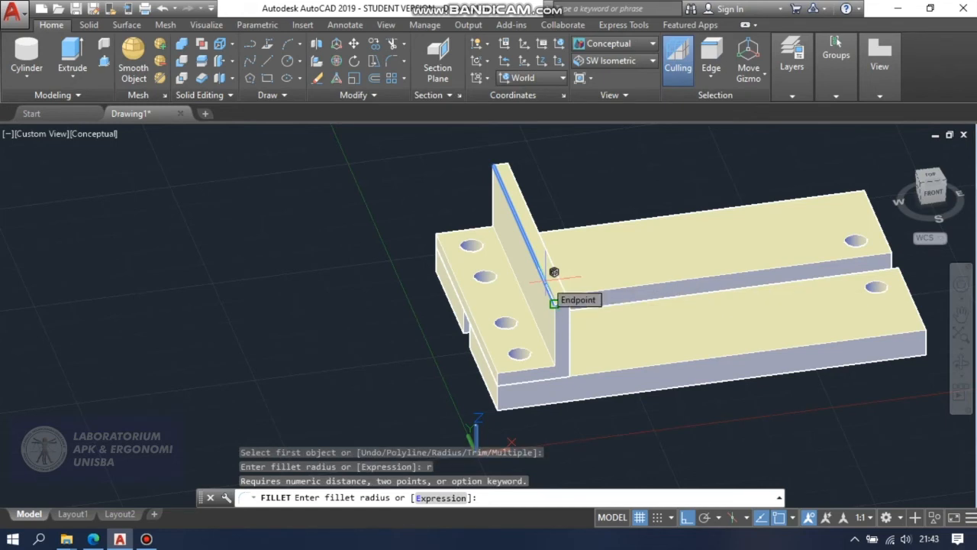
{"action": "type", "text": "2"}
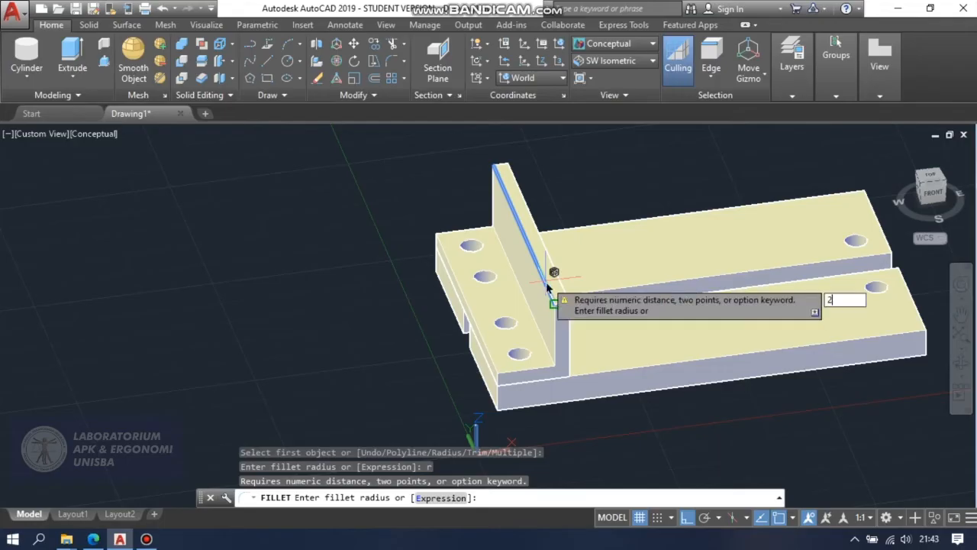
{"action": "key", "text": "Return"}
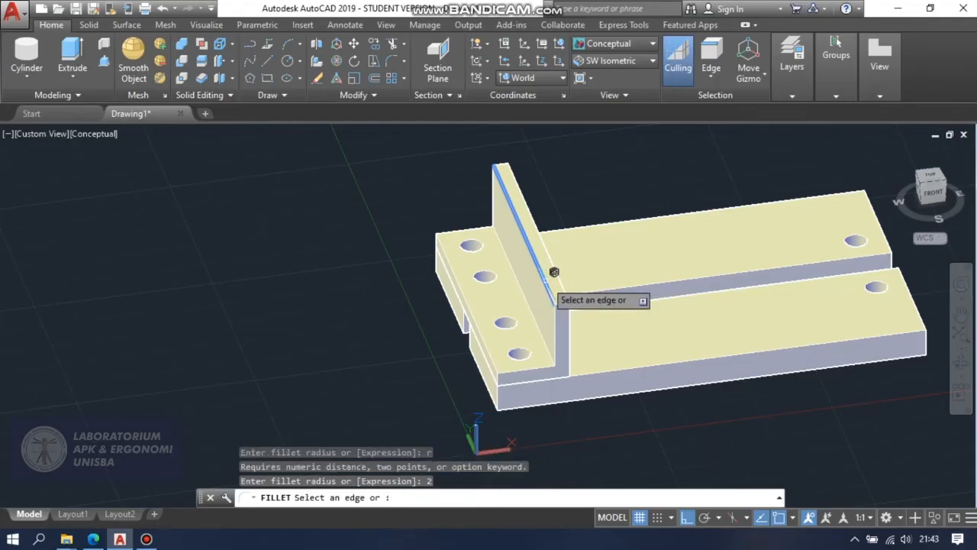
{"action": "left_click", "coordinate": [546, 282]}
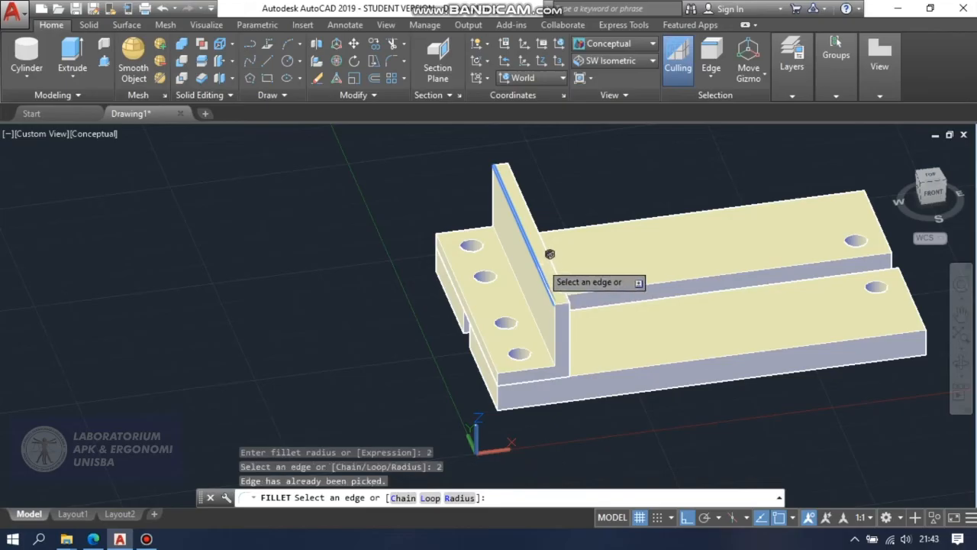
{"action": "key", "text": "Return"}
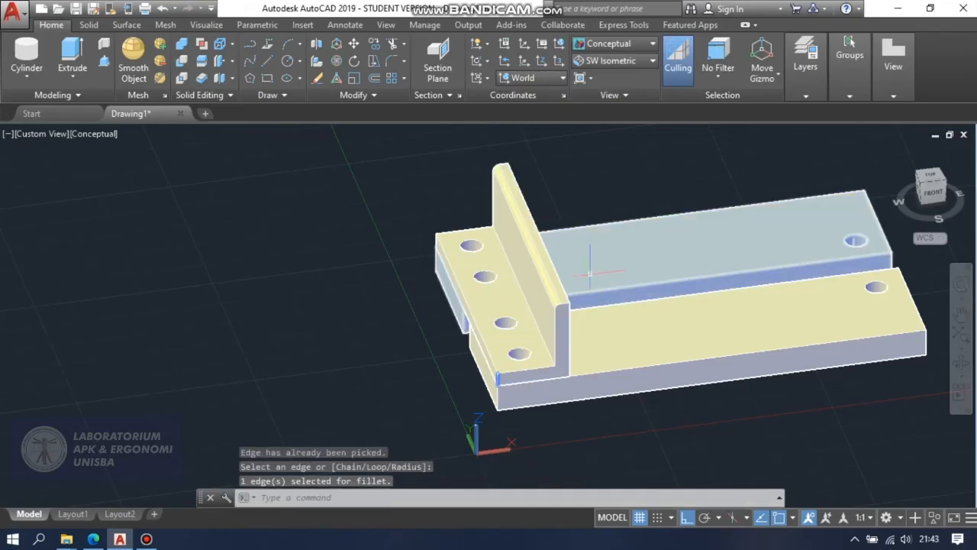
Restore the 2D Wireframe style and fillet the upright wall's other long top edge with radius 2.
{"action": "scroll", "coordinate": [589, 255], "scroll_direction": "up", "scroll_amount": 2}
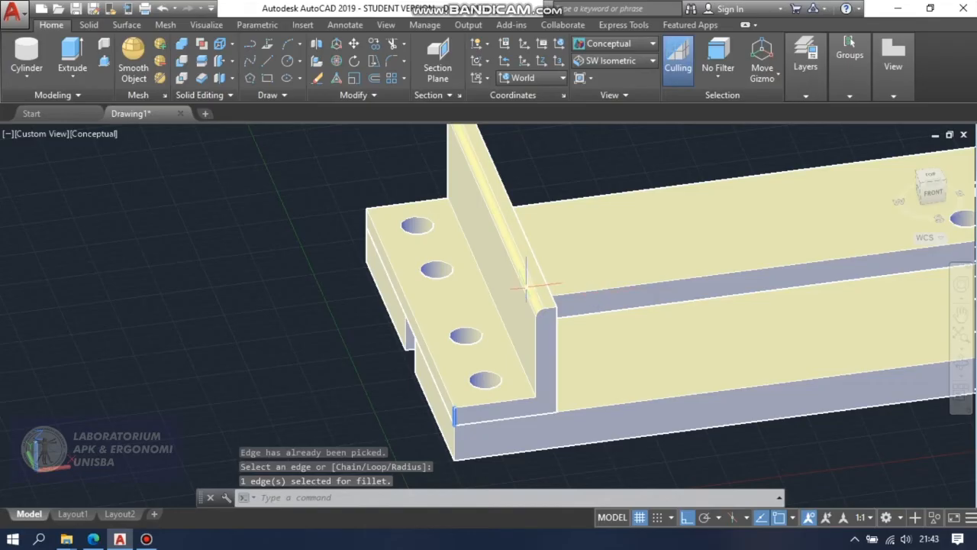
{"action": "scroll", "coordinate": [532, 283], "scroll_direction": "down", "scroll_amount": 2}
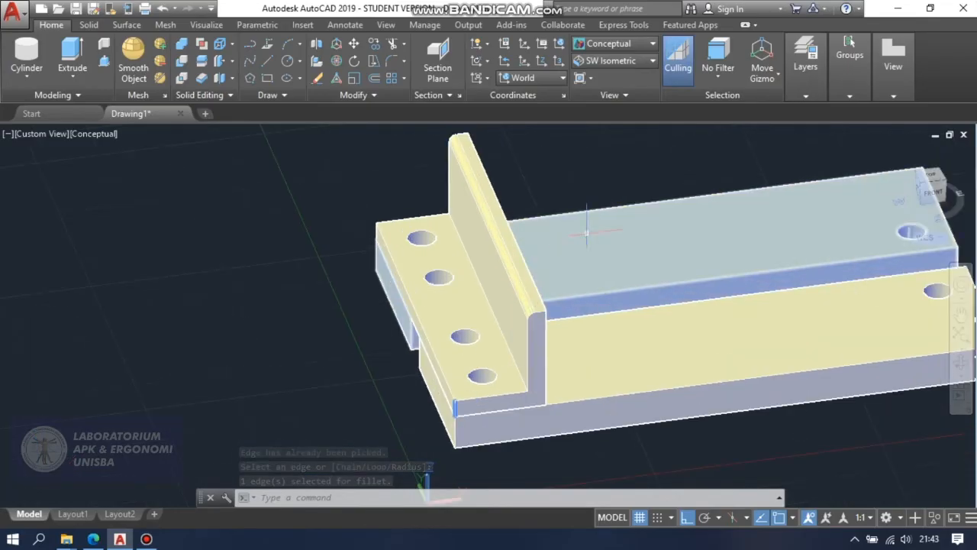
{"action": "left_click", "coordinate": [622, 43]}
{"action": "left_click", "coordinate": [601, 74]}
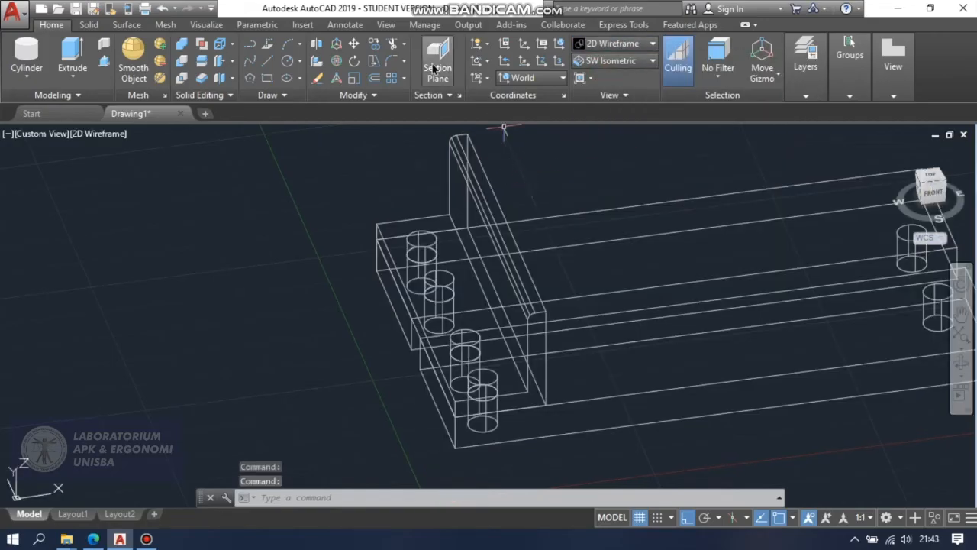
{"action": "left_click", "coordinate": [392, 58]}
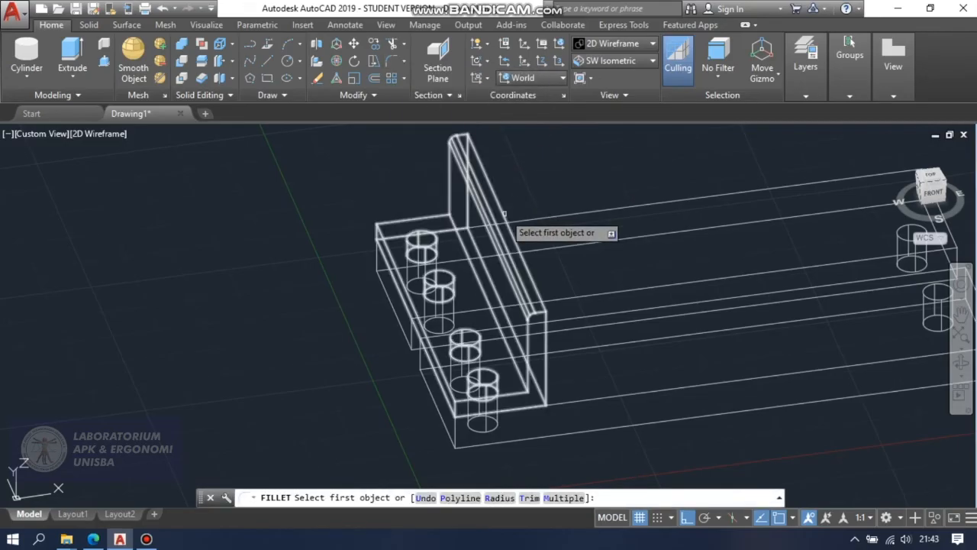
{"action": "left_click", "coordinate": [503, 215]}
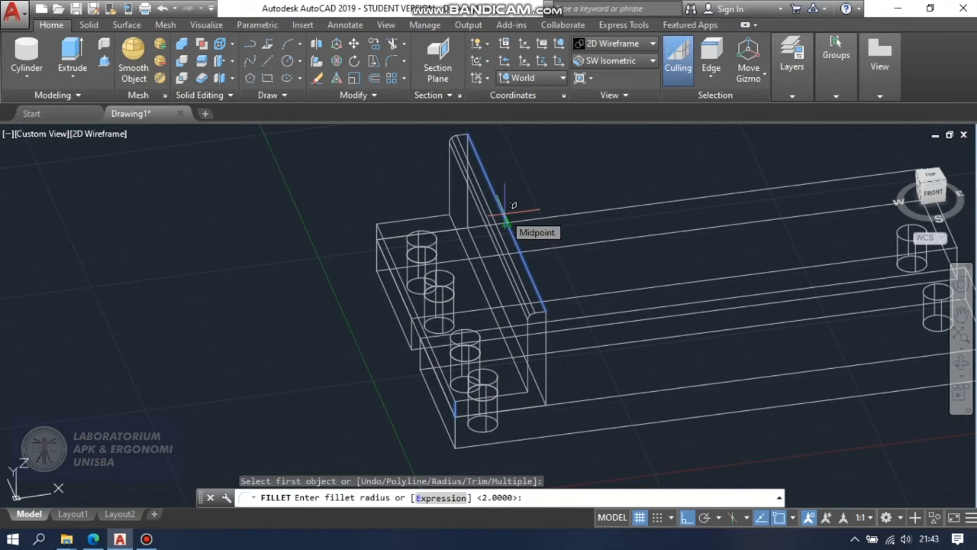
{"action": "key", "text": "Return"}
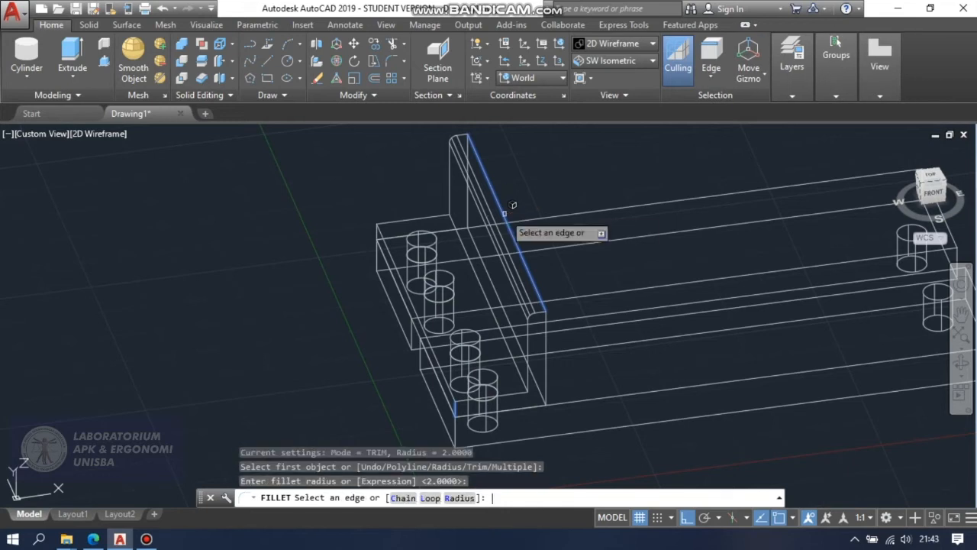
{"action": "key", "text": "Return"}
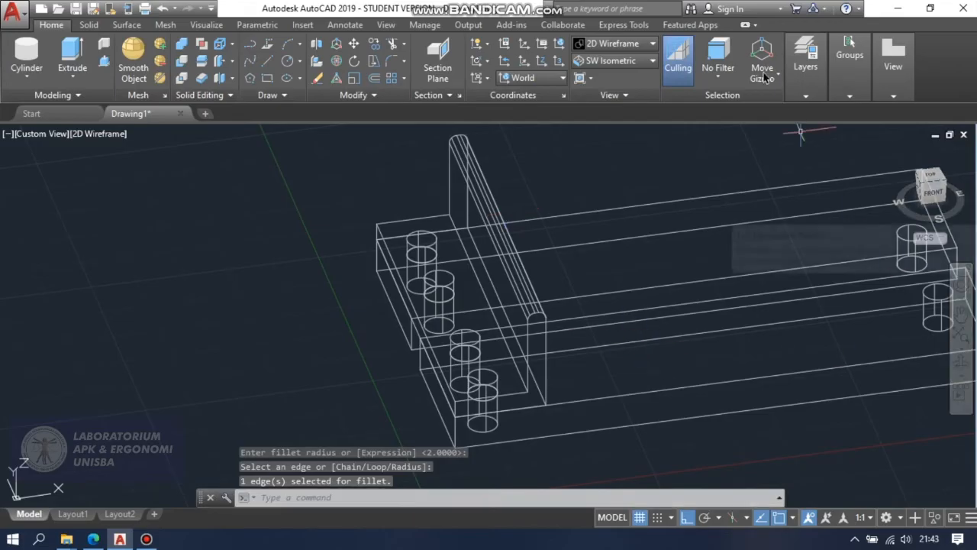
Show the model in the Conceptual style and orbit around it to examine the bracket's rounded top.
{"action": "left_click", "coordinate": [610, 46]}
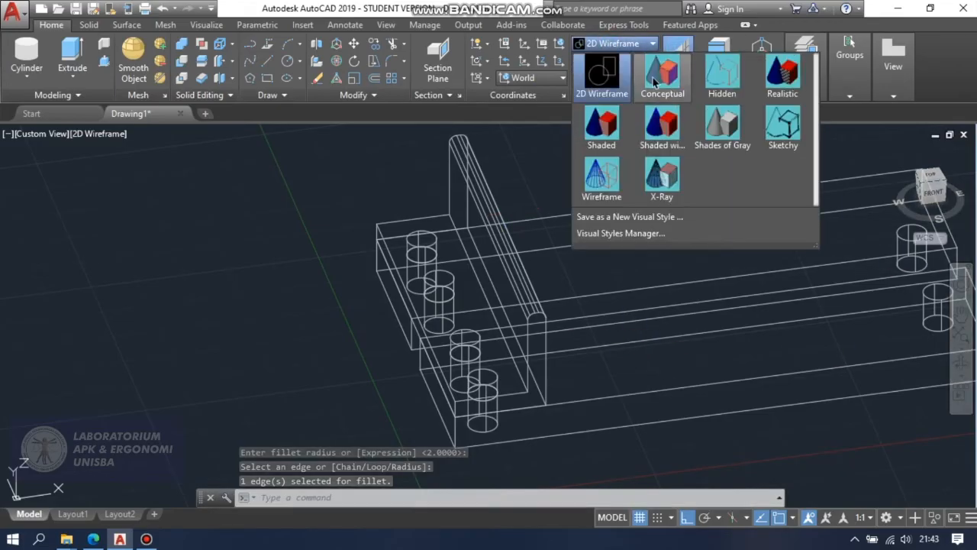
{"action": "left_click", "coordinate": [661, 71]}
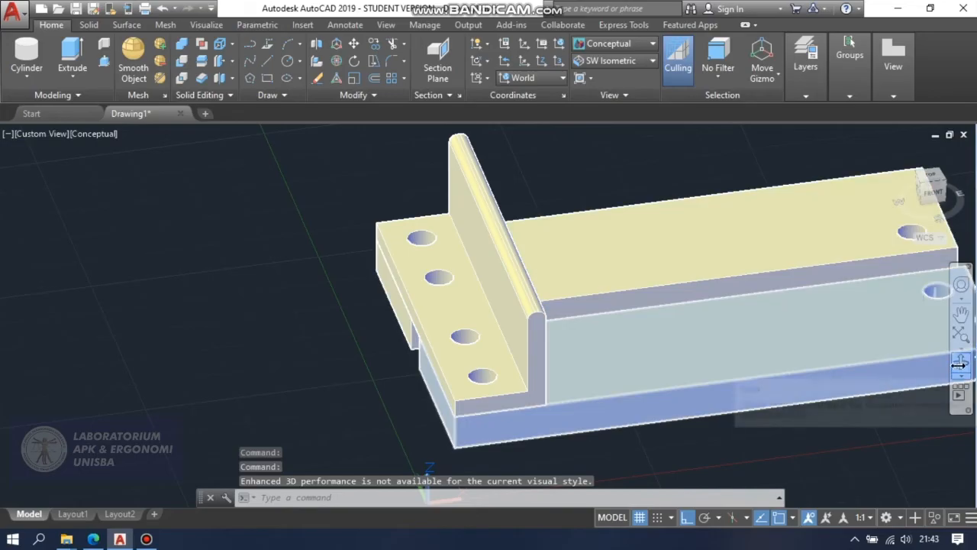
{"action": "left_click", "coordinate": [960, 364]}
{"action": "mouse_move", "coordinate": [783, 325]}
{"action": "left_mouse_down"}
{"action": "mouse_move", "coordinate": [733, 348]}
{"action": "mouse_move", "coordinate": [735, 285]}
{"action": "mouse_move", "coordinate": [750, 257]}
{"action": "mouse_move", "coordinate": [781, 316]}
{"action": "mouse_move", "coordinate": [801, 329]}
{"action": "mouse_move", "coordinate": [726, 346]}
{"action": "mouse_move", "coordinate": [800, 329]}
{"action": "mouse_move", "coordinate": [798, 319]}
{"action": "left_mouse_up"}
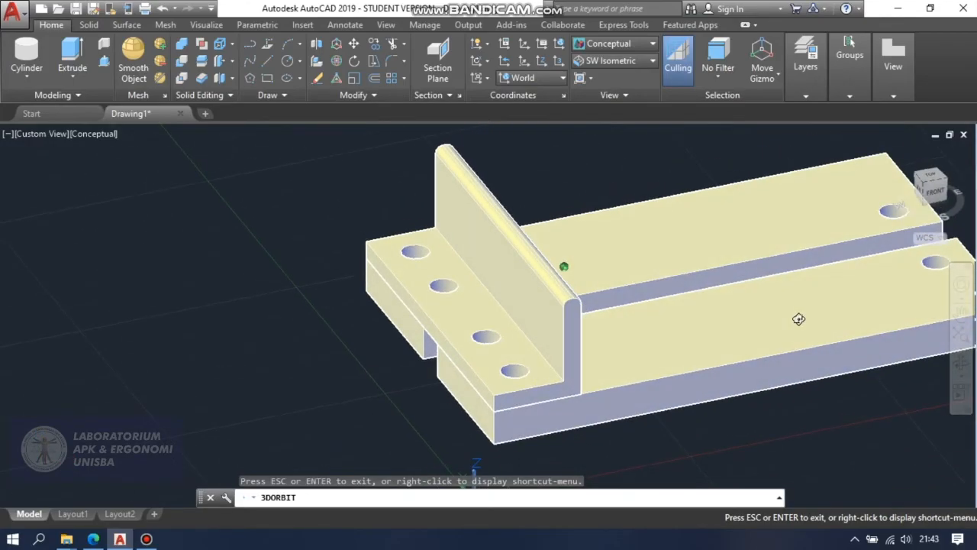
{"action": "mouse_move", "coordinate": [626, 282]}
{"action": "left_mouse_down"}
{"action": "mouse_move", "coordinate": [652, 301]}
{"action": "mouse_move", "coordinate": [708, 290]}
{"action": "left_mouse_up"}
{"action": "mouse_move", "coordinate": [700, 333]}
{"action": "left_mouse_down"}
{"action": "mouse_move", "coordinate": [690, 333]}
{"action": "mouse_move", "coordinate": [698, 334]}
{"action": "left_mouse_up"}
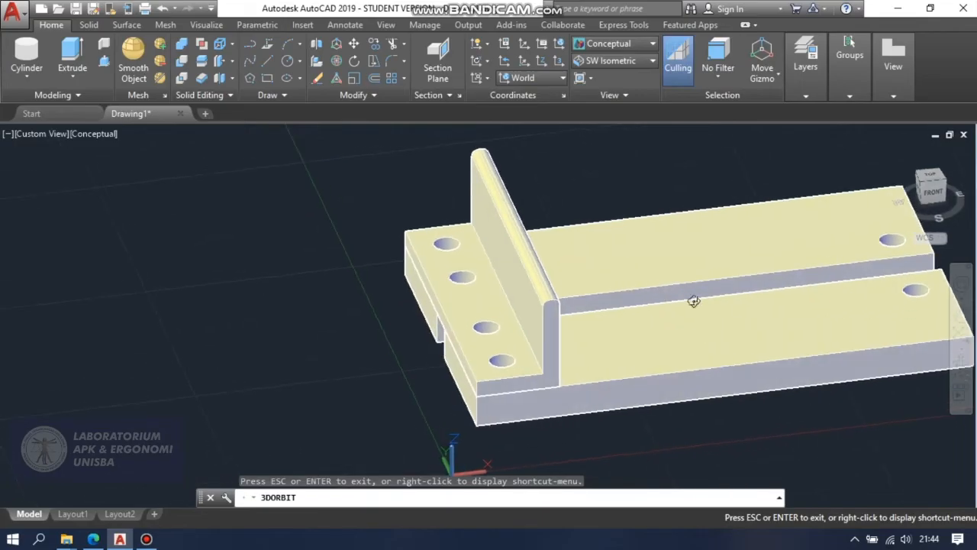
Restore the 2D Wireframe style and start a 3D polyline at the upright wall's outer base corner, running 30 along the plate edge.
{"action": "left_click", "coordinate": [613, 44]}
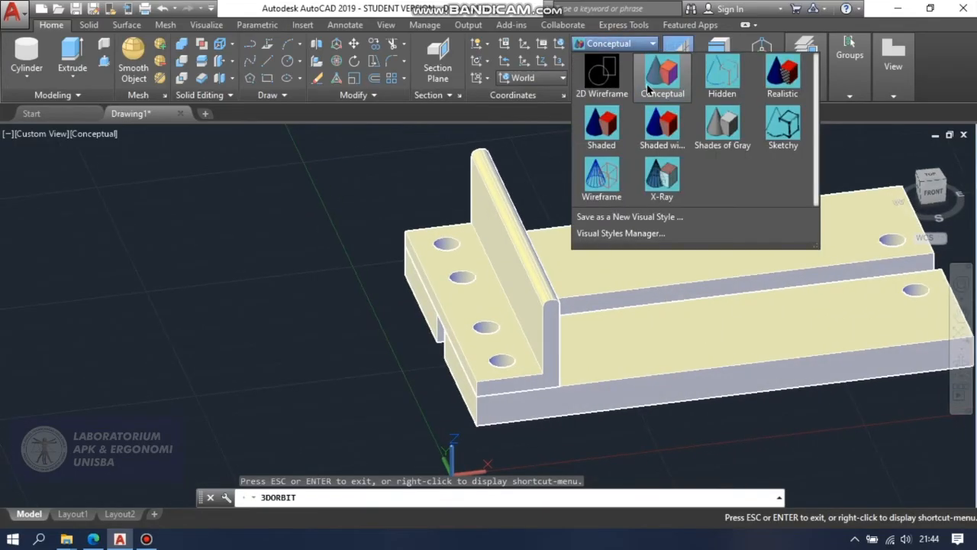
{"action": "left_click", "coordinate": [610, 86]}
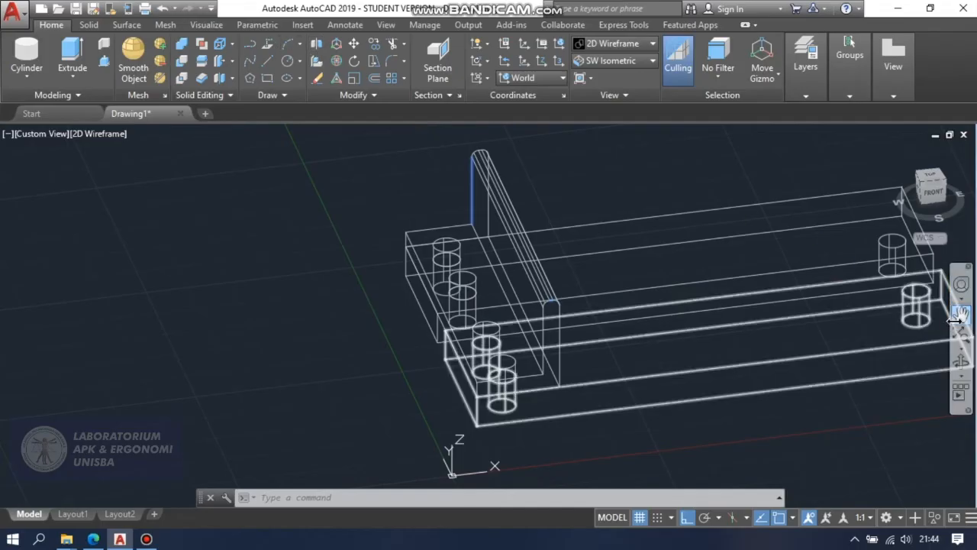
{"action": "left_click", "coordinate": [959, 359]}
{"action": "left_click_drag", "start_coordinate": [954, 360], "coordinate": [859, 366]}
{"action": "key", "text": "Escape"}
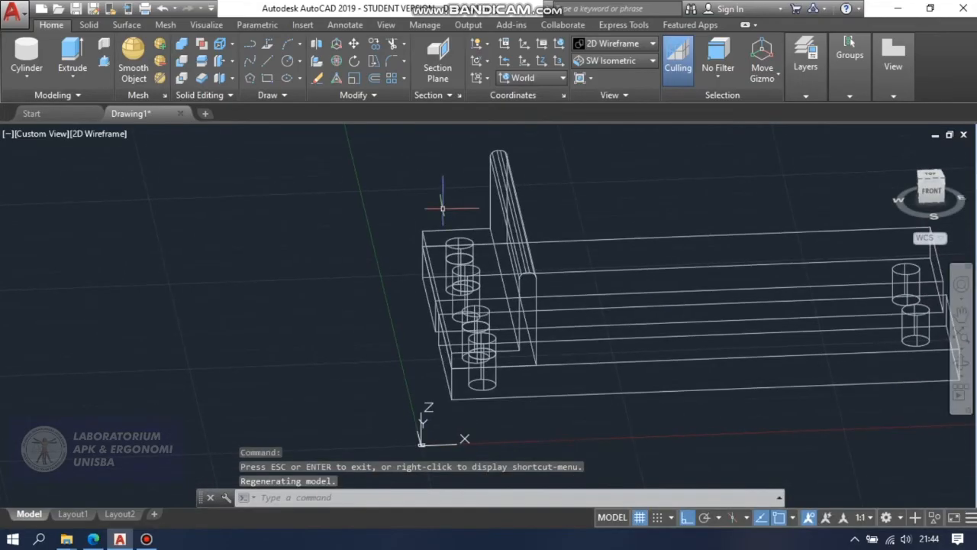
{"action": "left_click", "coordinate": [267, 46]}
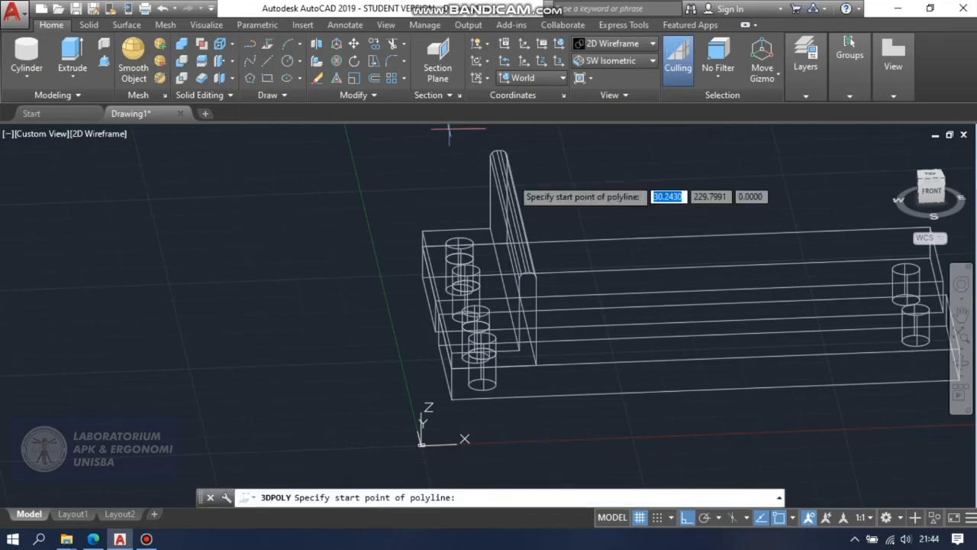
{"action": "left_click", "coordinate": [534, 365]}
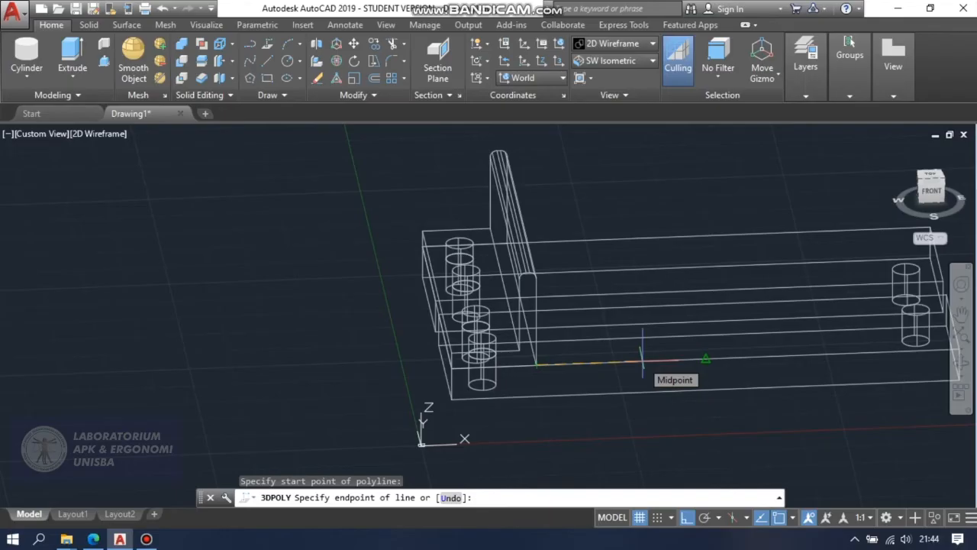
{"action": "type", "text": "30"}
{"action": "key", "text": "Return"}
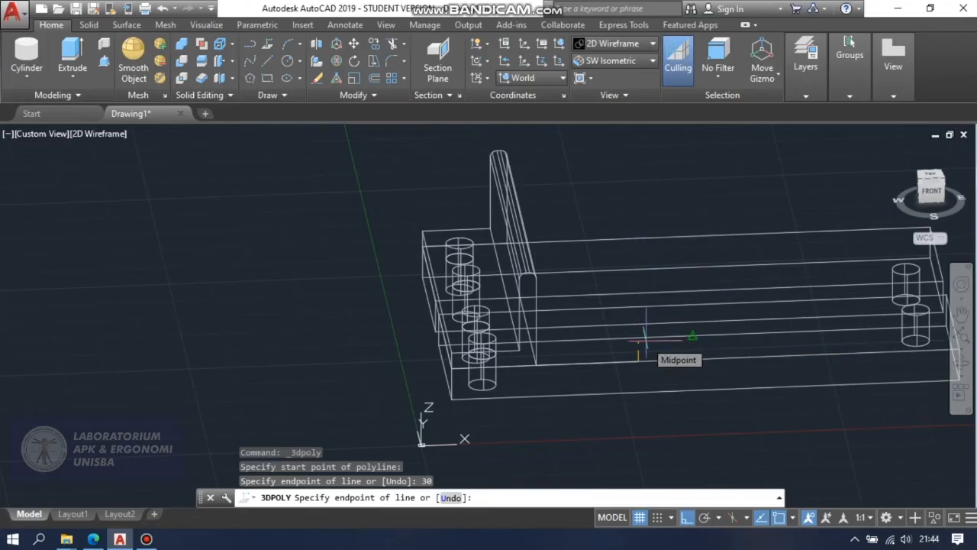
{"action": "type", "text": "5"}
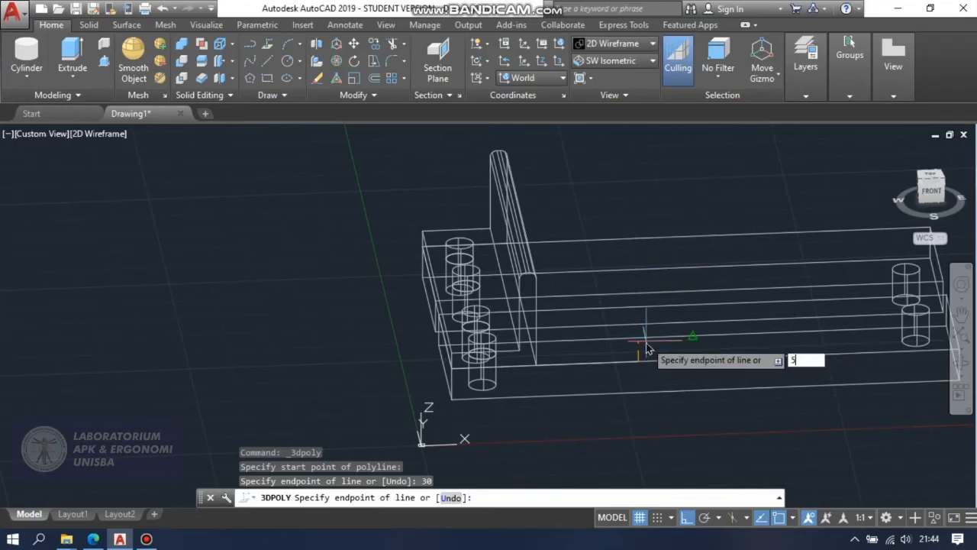
{"action": "key", "text": "Return"}
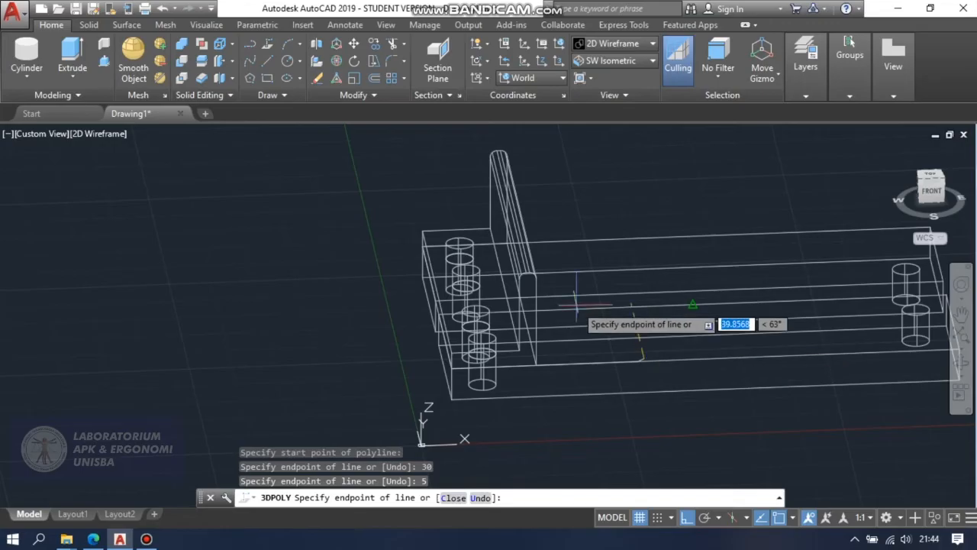
{"action": "key", "text": "ctrl+z"}
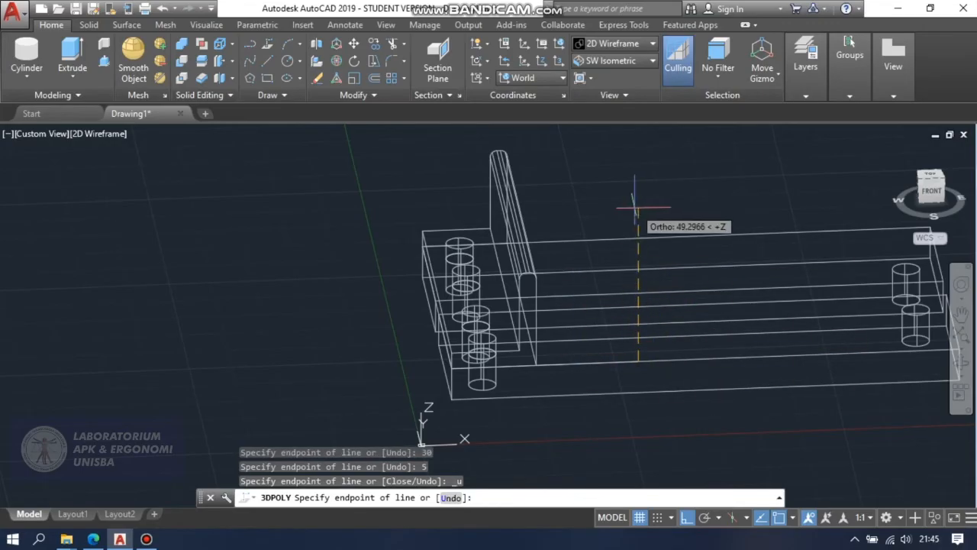
Complete the L-shaped profile with segments of 5 up, 25 back toward the wall, 25 up, 5 to the wall and 30 down.
{"action": "type", "text": "5"}
{"action": "key", "text": "Return"}
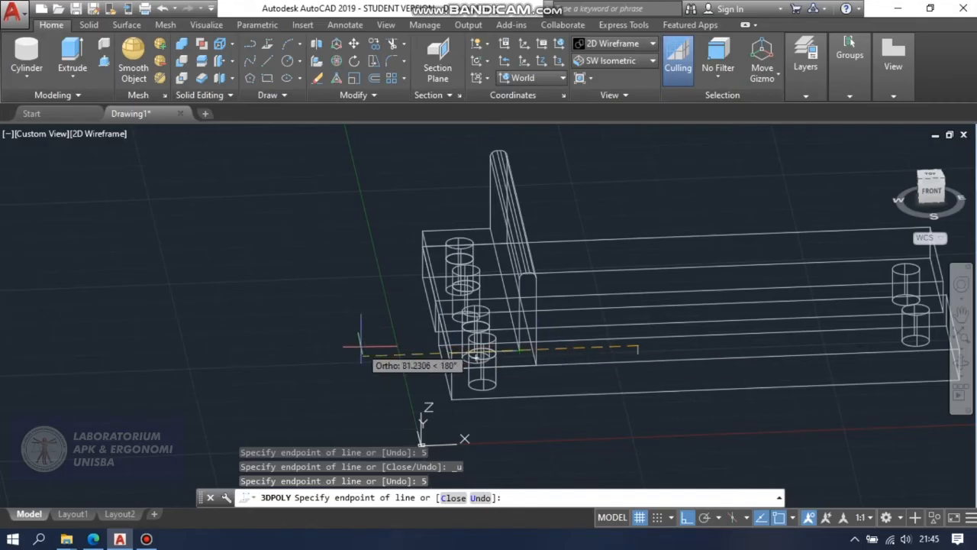
{"action": "type", "text": "25"}
{"action": "key", "text": "Return"}
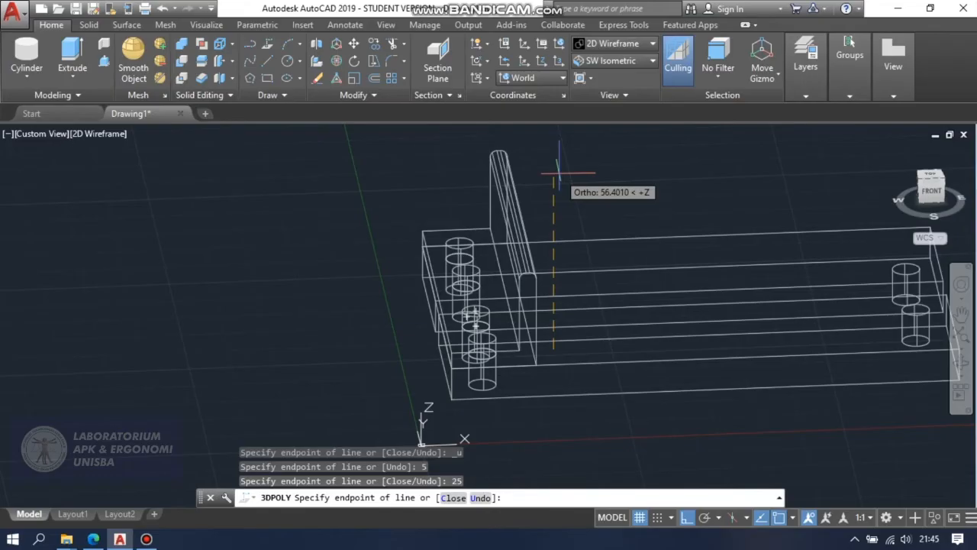
{"action": "type", "text": "25"}
{"action": "key", "text": "Return"}
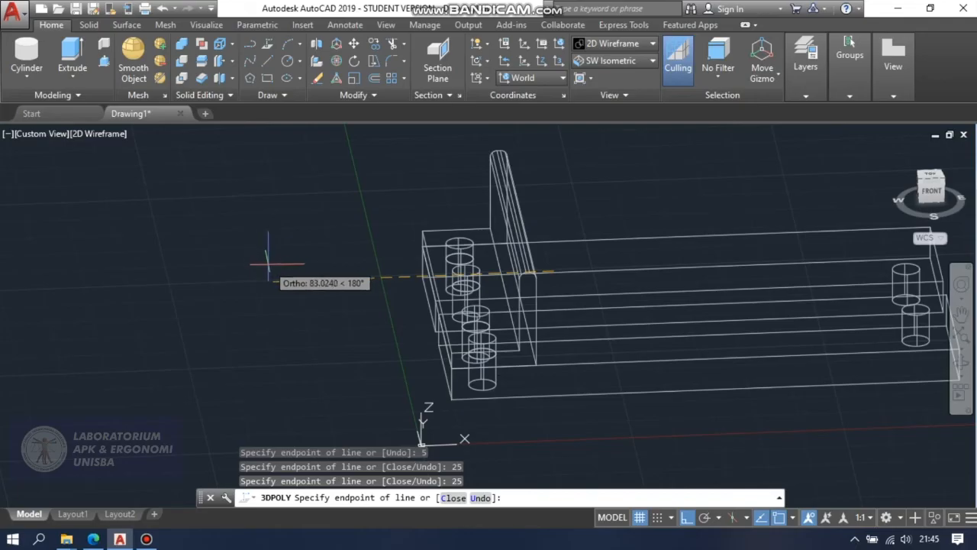
{"action": "type", "text": "5"}
{"action": "key", "text": "Return"}
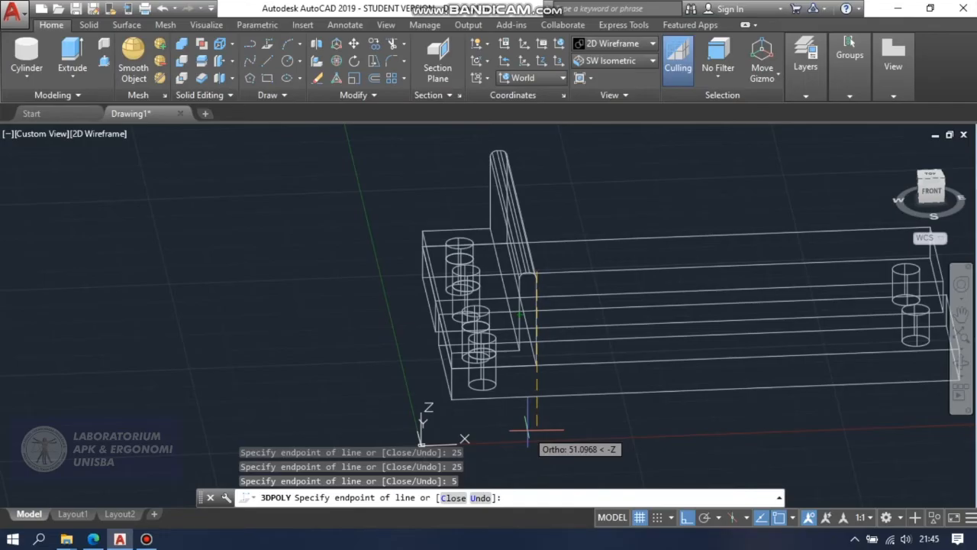
{"action": "type", "text": "30"}
{"action": "key", "text": "Return"}
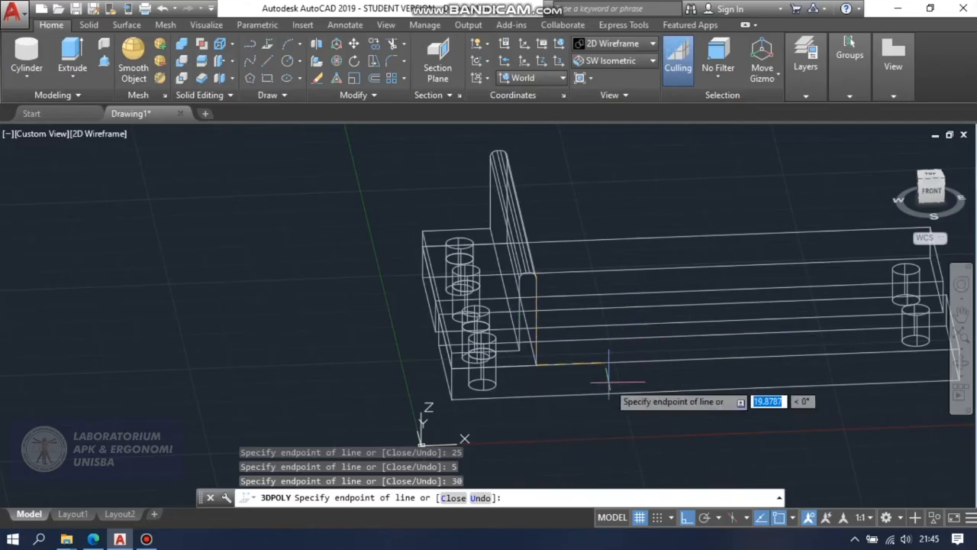
{"action": "key", "text": "Escape"}
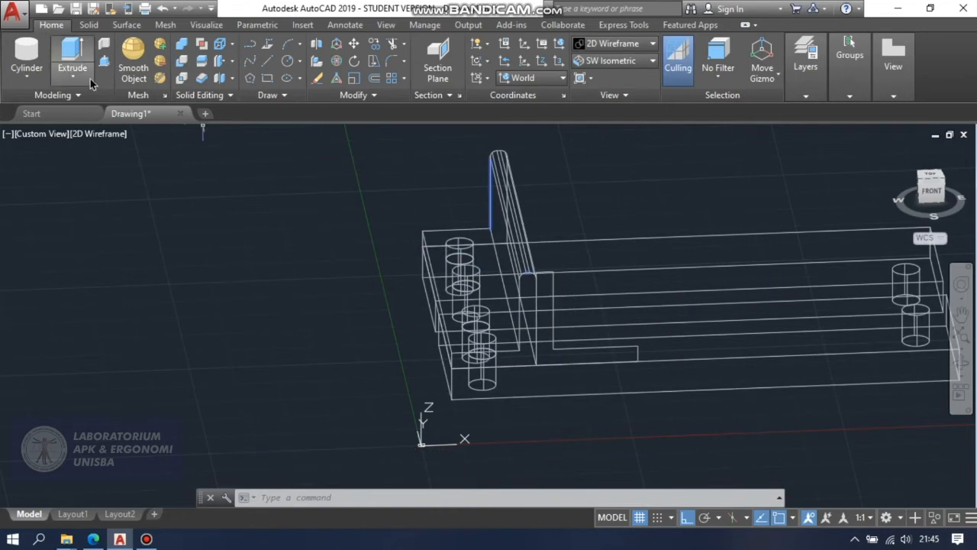
Extrude the new L-shaped profile 90 across the two plates, along the existing upright wall.
{"action": "left_click", "coordinate": [72, 55]}
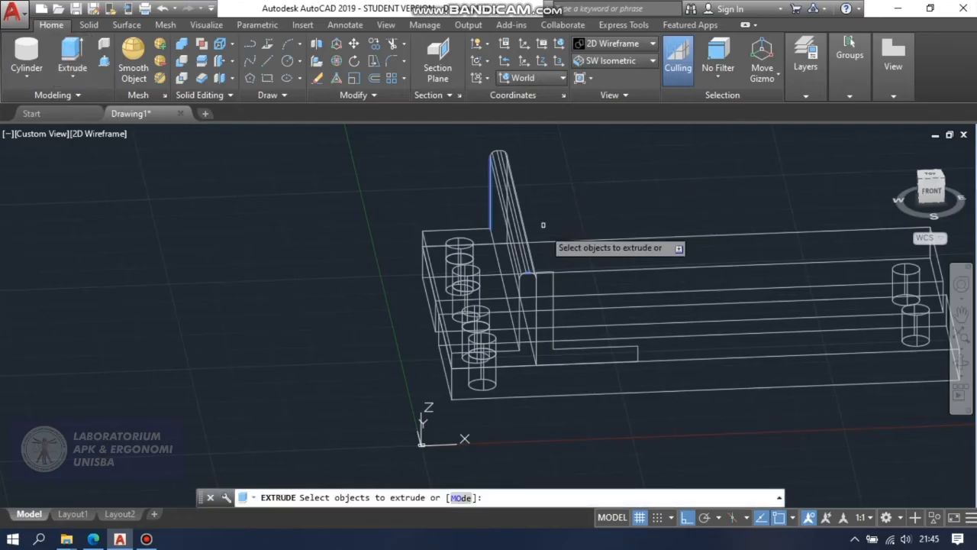
{"action": "left_click", "coordinate": [573, 348]}
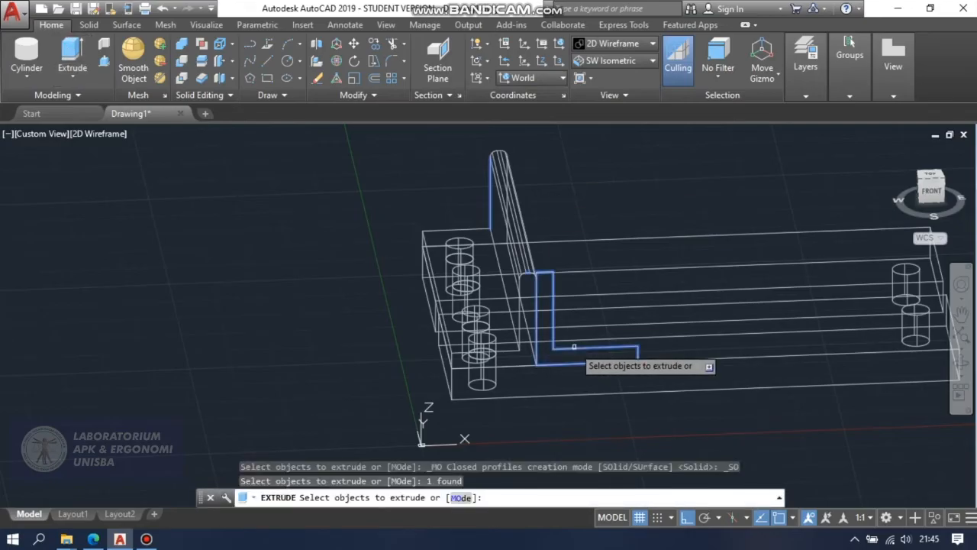
{"action": "key", "text": "Return"}
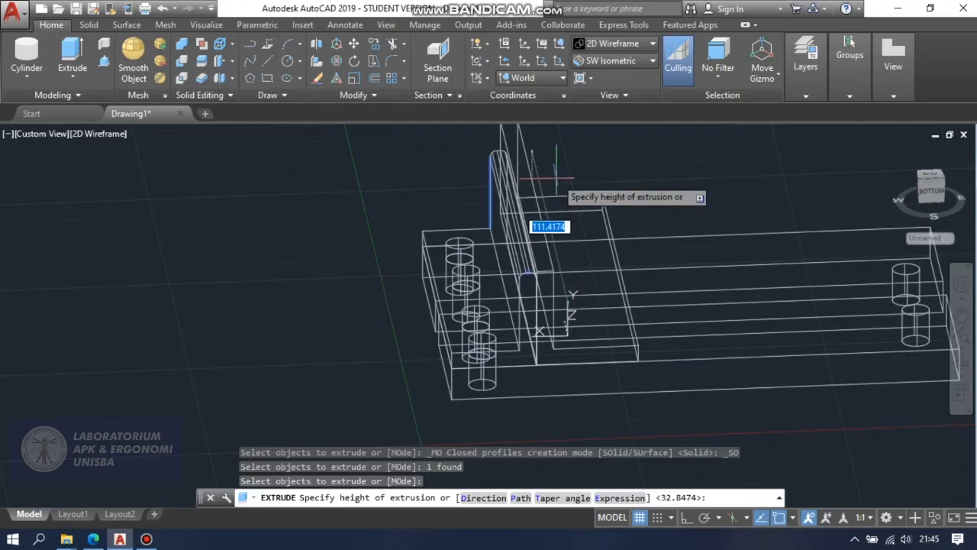
{"action": "type", "text": "90"}
{"action": "key", "text": "Return"}
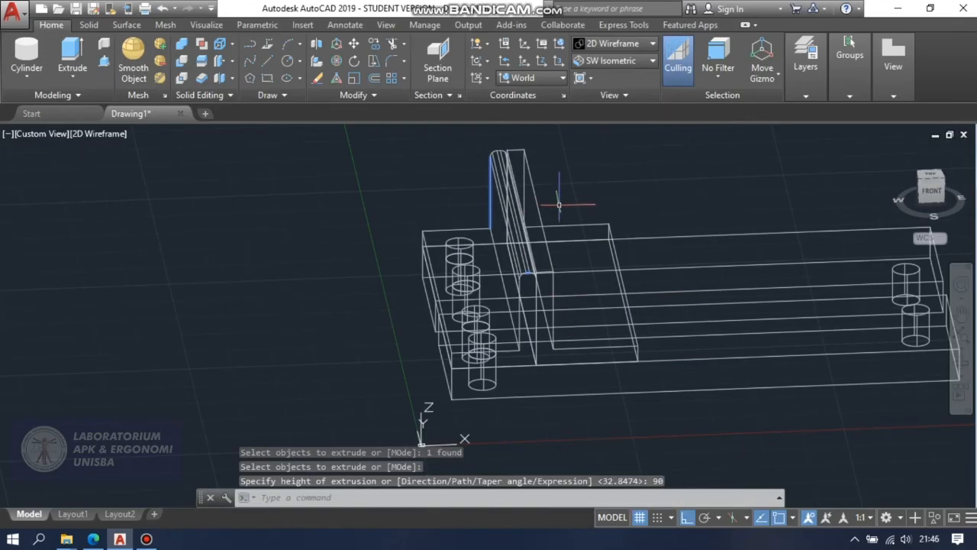
Orbit the model and apply the Conceptual visual style to inspect the second bracket against the first.
{"action": "left_click", "coordinate": [961, 363]}
{"action": "left_click_drag", "start_coordinate": [829, 373], "coordinate": [791, 385]}
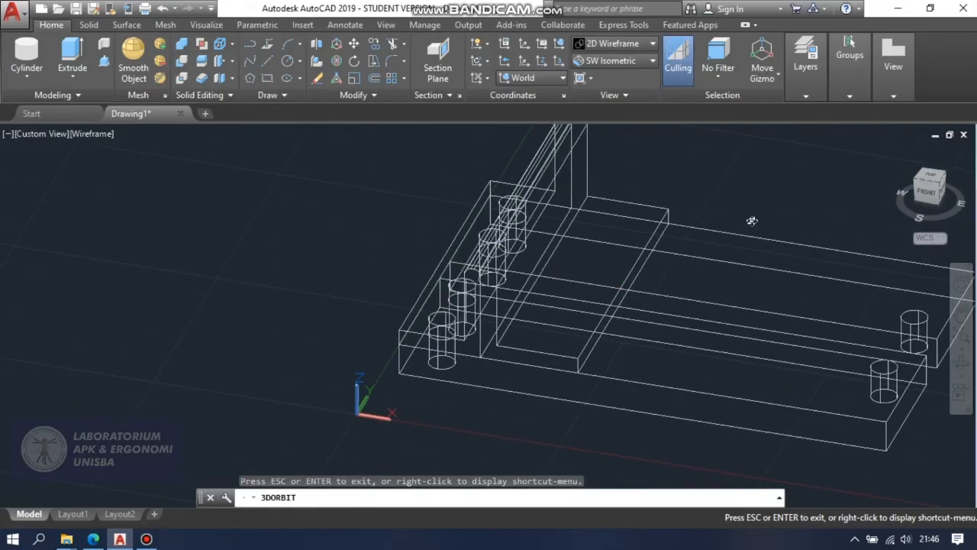
{"action": "key", "text": "Escape"}
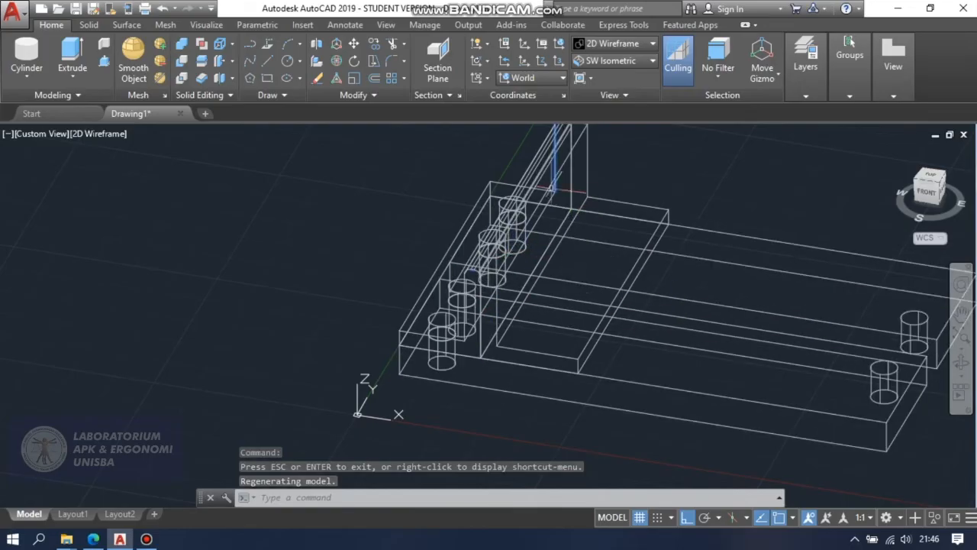
{"action": "left_click", "coordinate": [595, 44]}
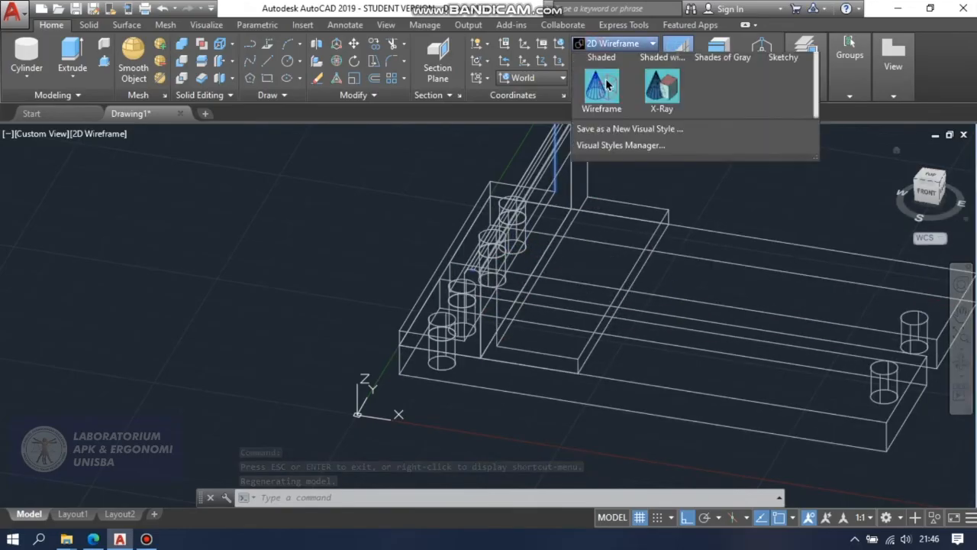
{"action": "left_click", "coordinate": [662, 76]}
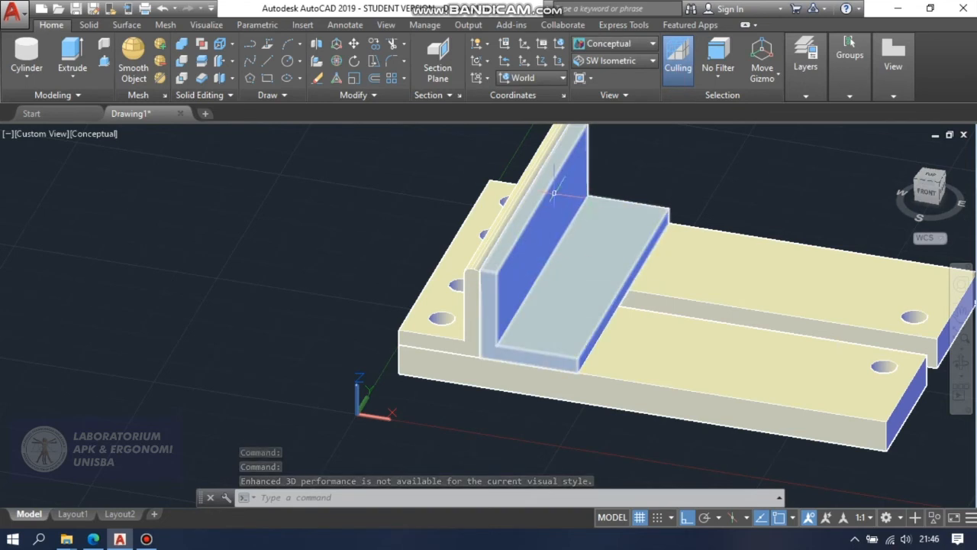
{"action": "mouse_move", "coordinate": [554, 192]}
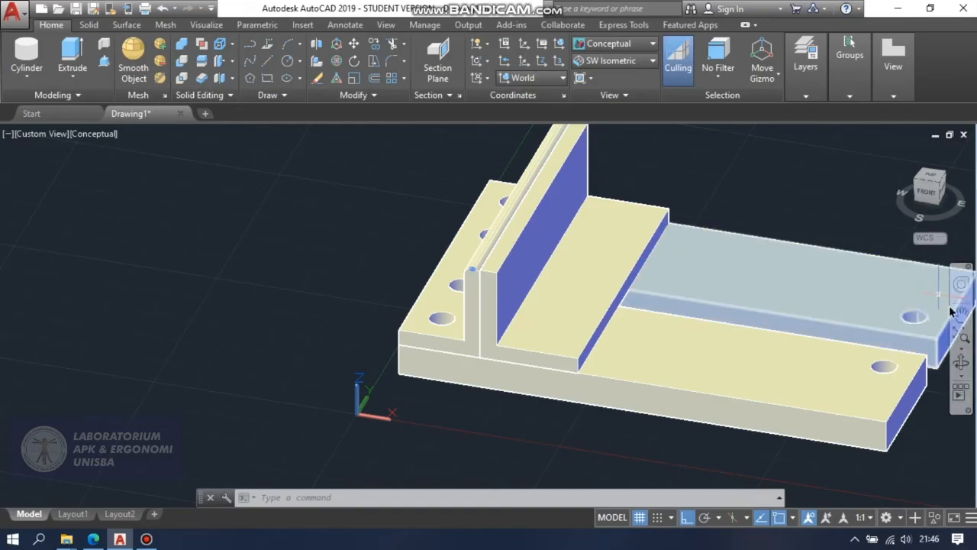
{"action": "scroll", "coordinate": [816, 267], "scroll_direction": "down", "scroll_amount": 3}
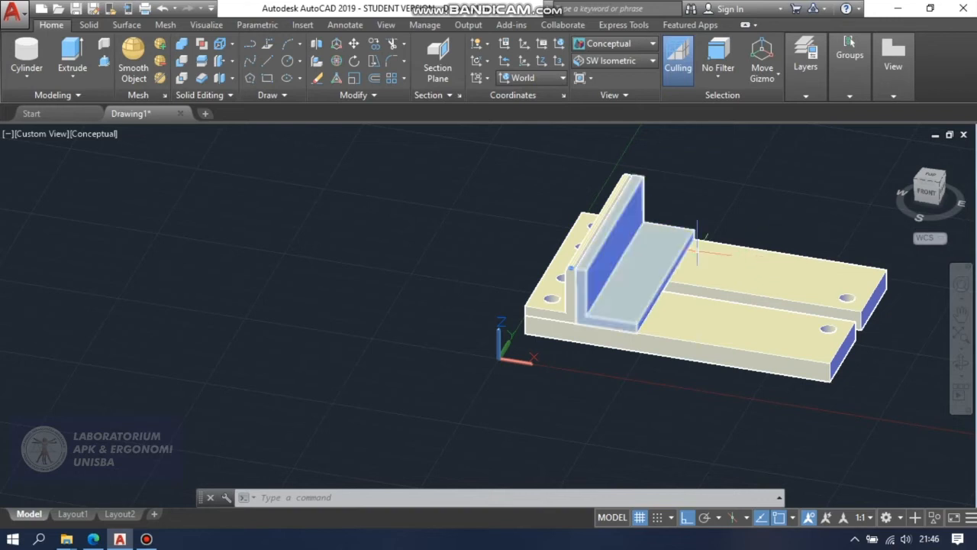
{"action": "key", "text": "Escape"}
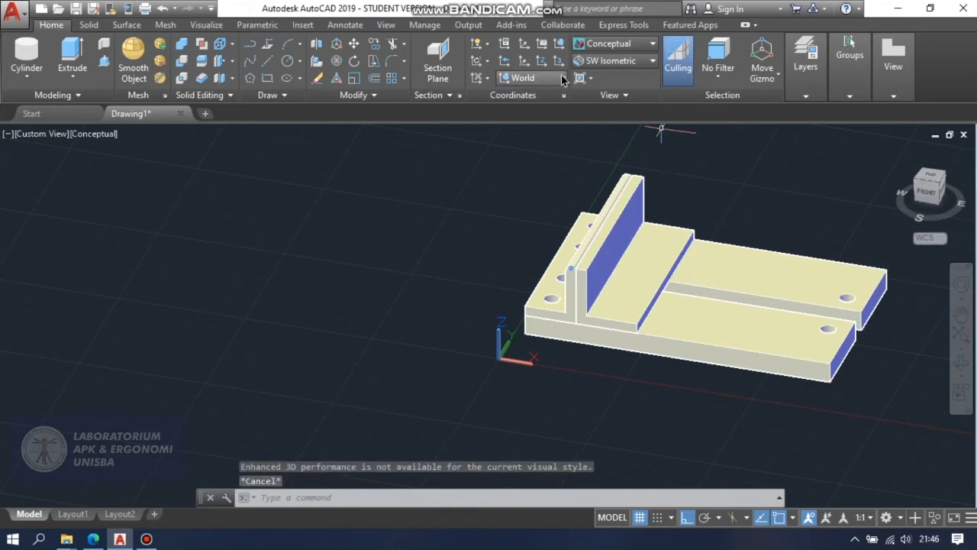
{"action": "left_click", "coordinate": [563, 78]}
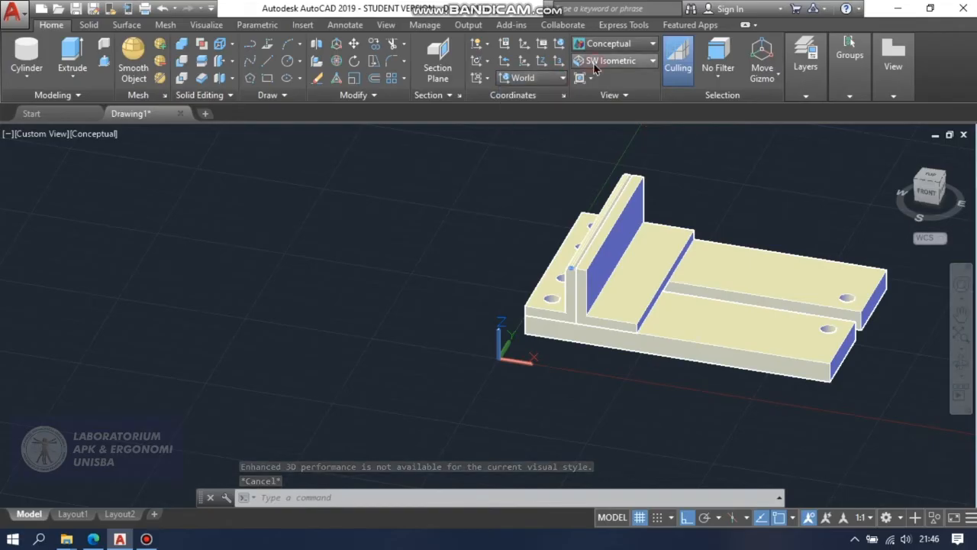
{"action": "left_click", "coordinate": [595, 62]}
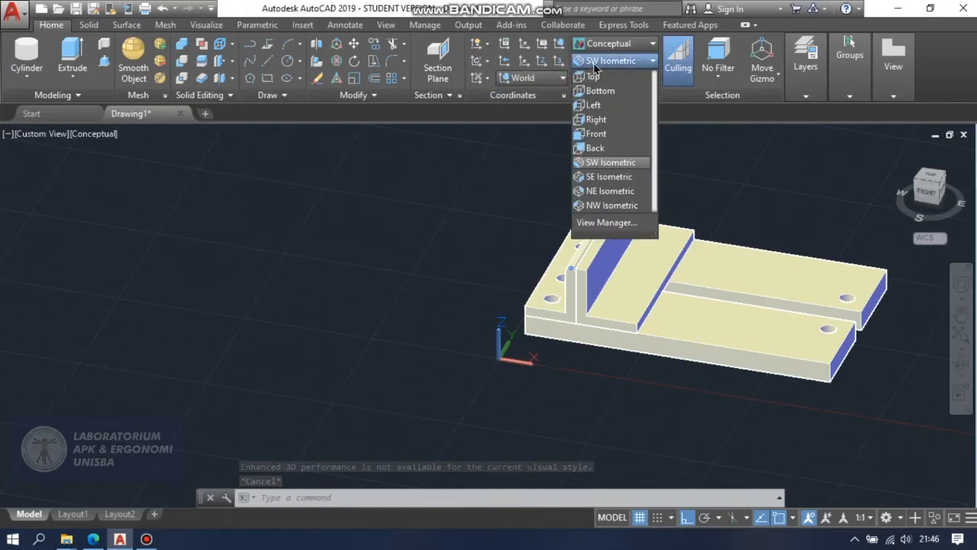
{"action": "left_click", "coordinate": [594, 121]}
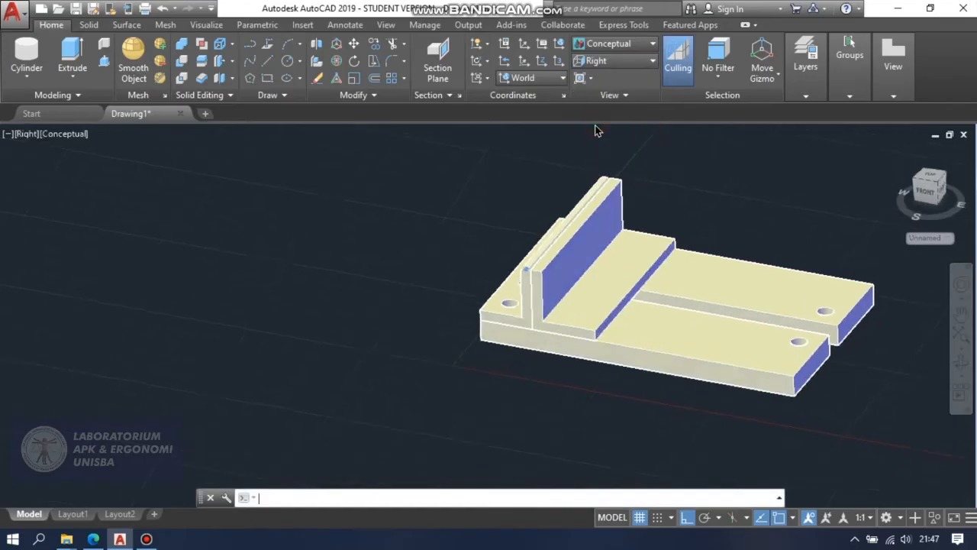
{"action": "key", "text": "ctrl+z"}
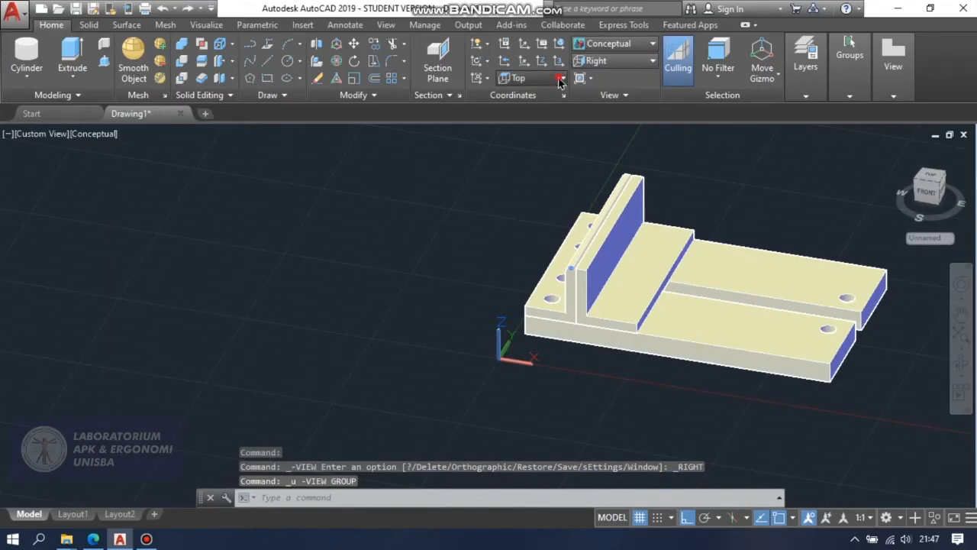
Set the coordinate system to Right and orbit from the SW Isometric view to face the second bracket's open side.
{"action": "left_click", "coordinate": [559, 78]}
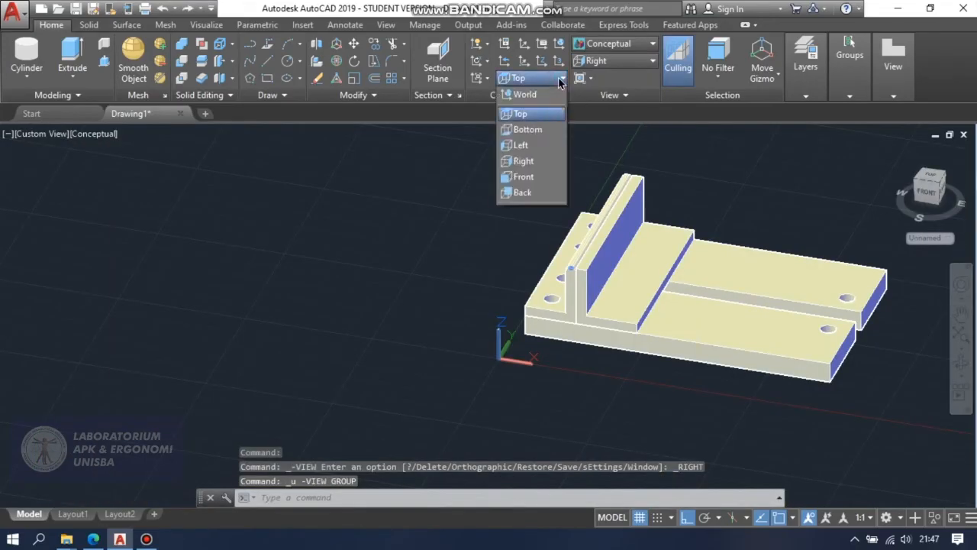
{"action": "left_click", "coordinate": [542, 164]}
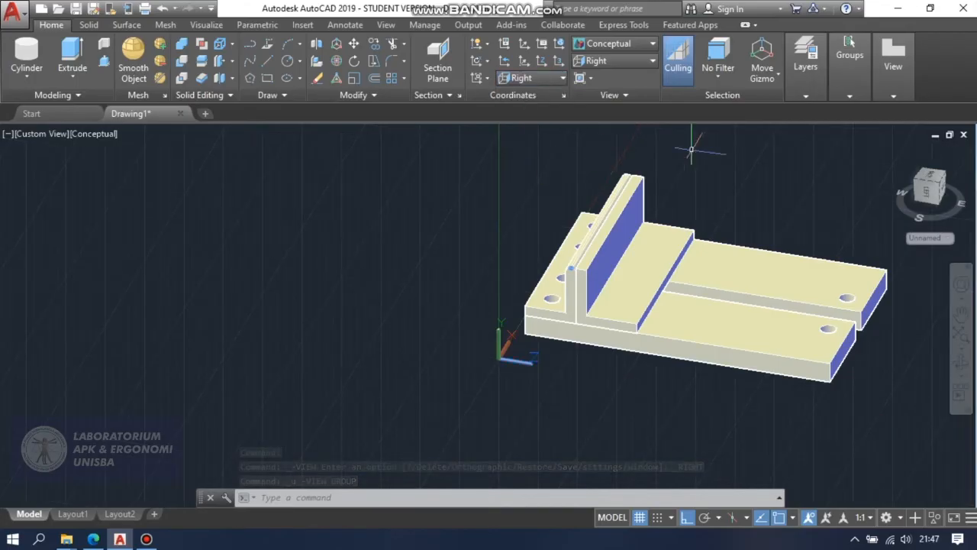
{"action": "left_click", "coordinate": [612, 66]}
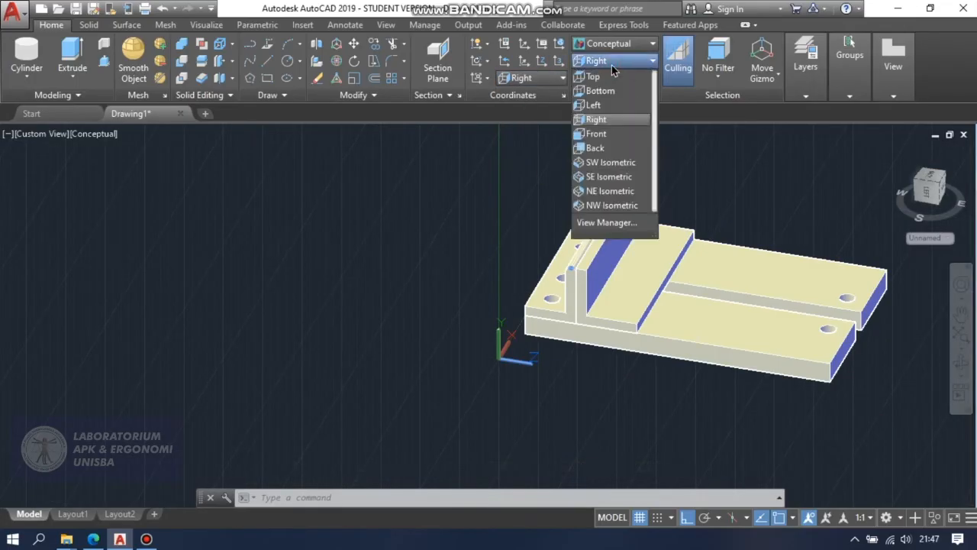
{"action": "left_click", "coordinate": [611, 163]}
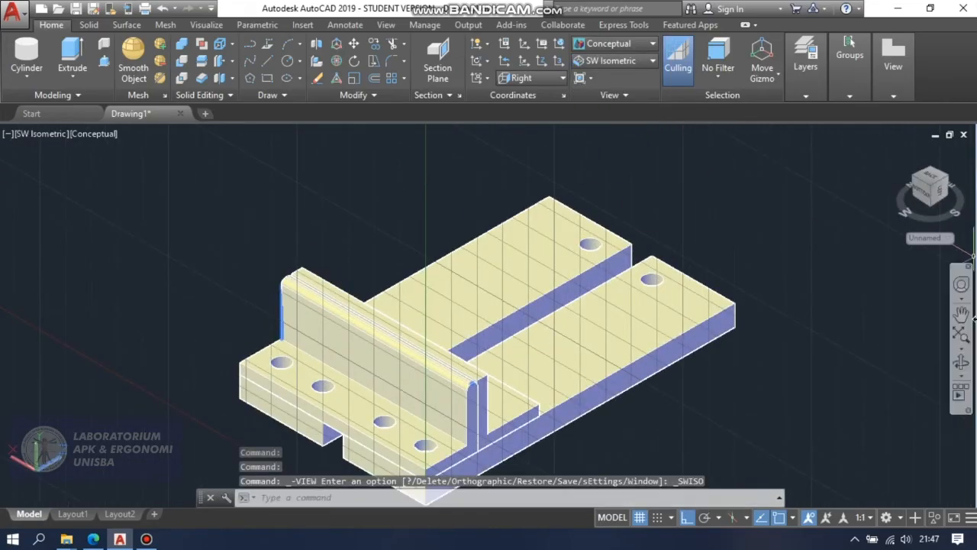
{"action": "left_click", "coordinate": [960, 365]}
{"action": "left_click_drag", "start_coordinate": [809, 328], "coordinate": [689, 336]}
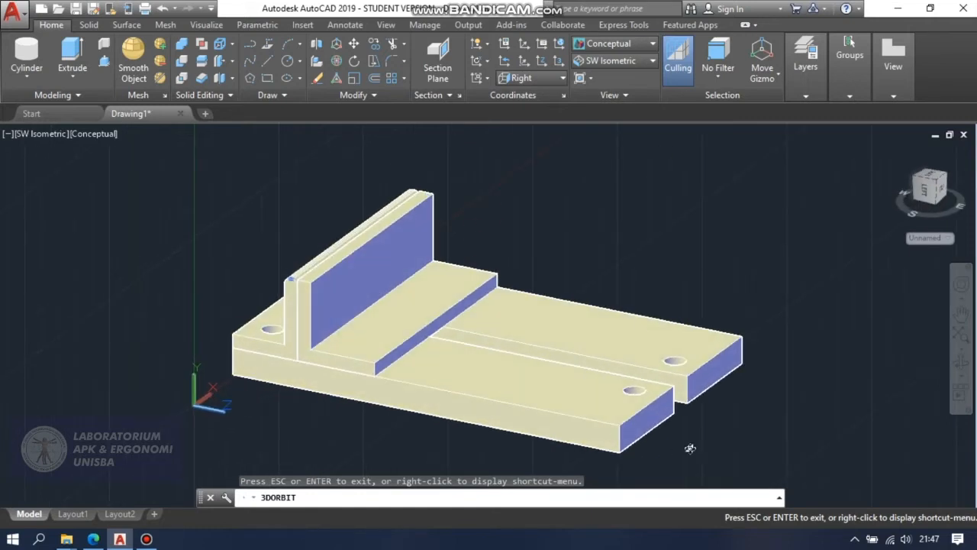
Switch to the 2D Wireframe visual style and orbit to view the second bracket's upright wall from its open side.
{"action": "key", "text": "Escape"}
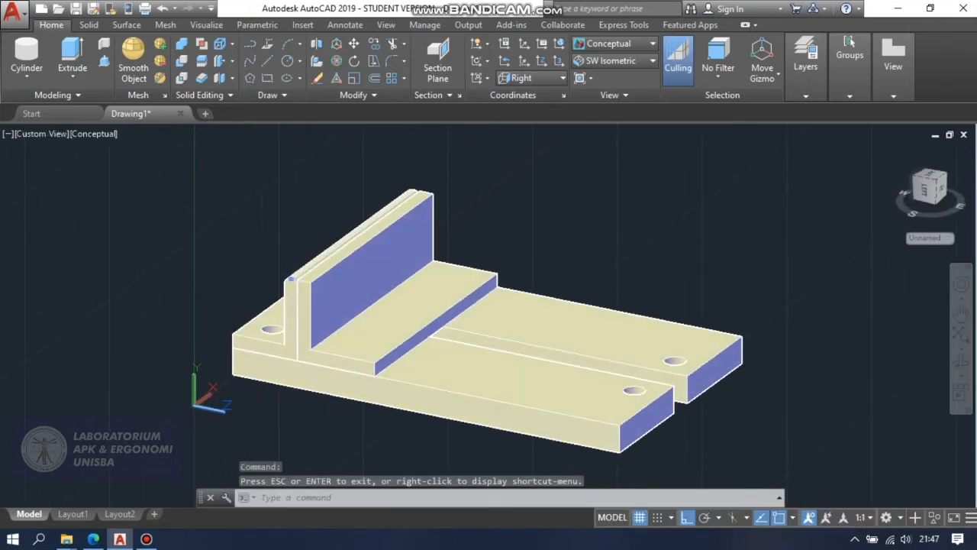
{"action": "left_click", "coordinate": [617, 46]}
{"action": "left_click", "coordinate": [603, 83]}
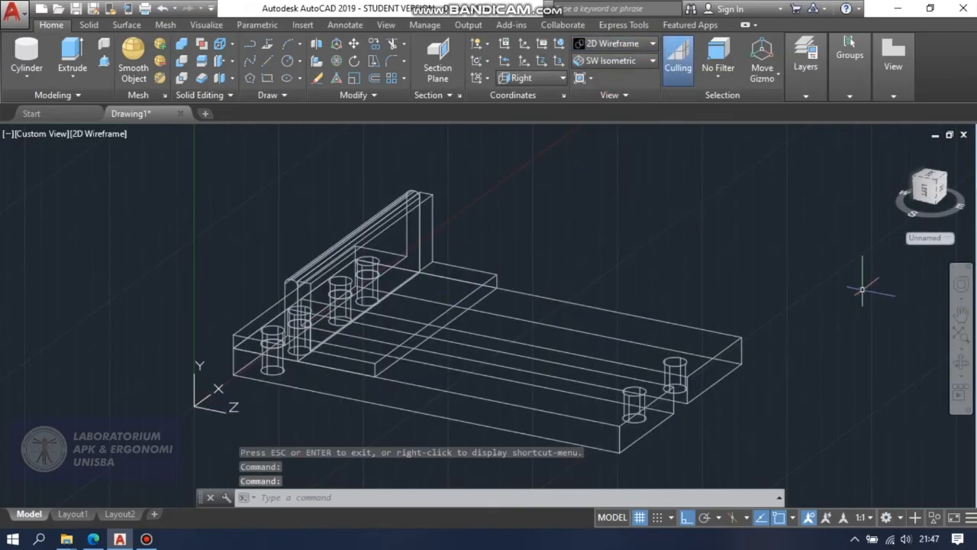
{"action": "left_click", "coordinate": [961, 364]}
{"action": "left_click_drag", "start_coordinate": [801, 328], "coordinate": [781, 314]}
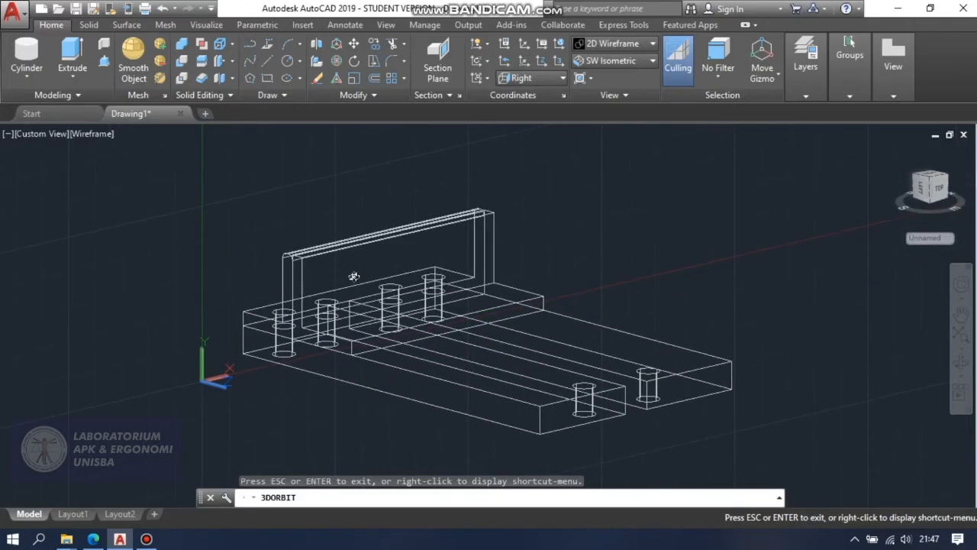
{"action": "key", "text": "Escape"}
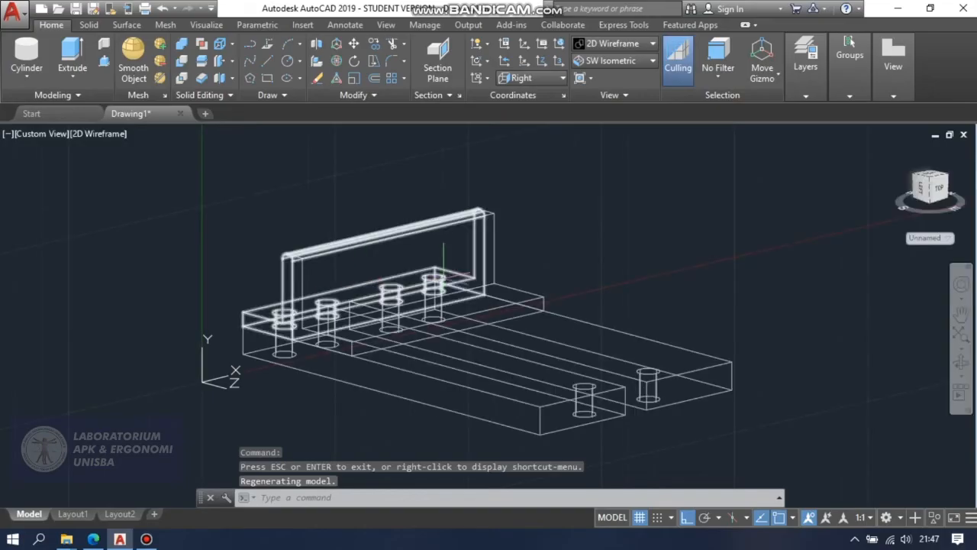
{"action": "left_click", "coordinate": [961, 363]}
{"action": "mouse_move", "coordinate": [708, 301]}
{"action": "left_mouse_down"}
{"action": "mouse_move", "coordinate": [741, 310]}
{"action": "mouse_move", "coordinate": [700, 290]}
{"action": "left_mouse_up"}
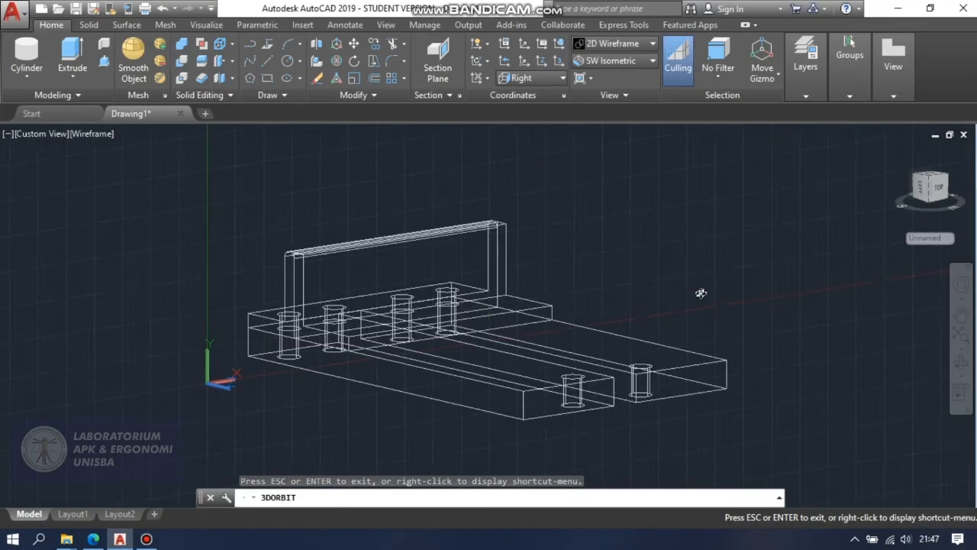
{"action": "key", "text": "Escape"}
Draw a 30-unit guide line inward along the second bracket's wall face, from the midpoint of its near vertical edge.
{"action": "type", "text": "l"}
{"action": "key", "text": "Return"}
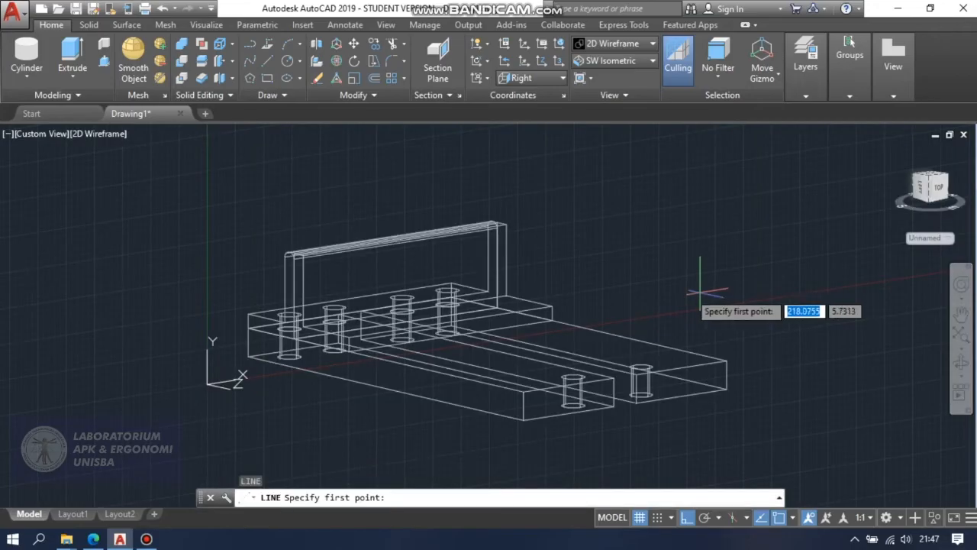
{"action": "left_click", "coordinate": [303, 291]}
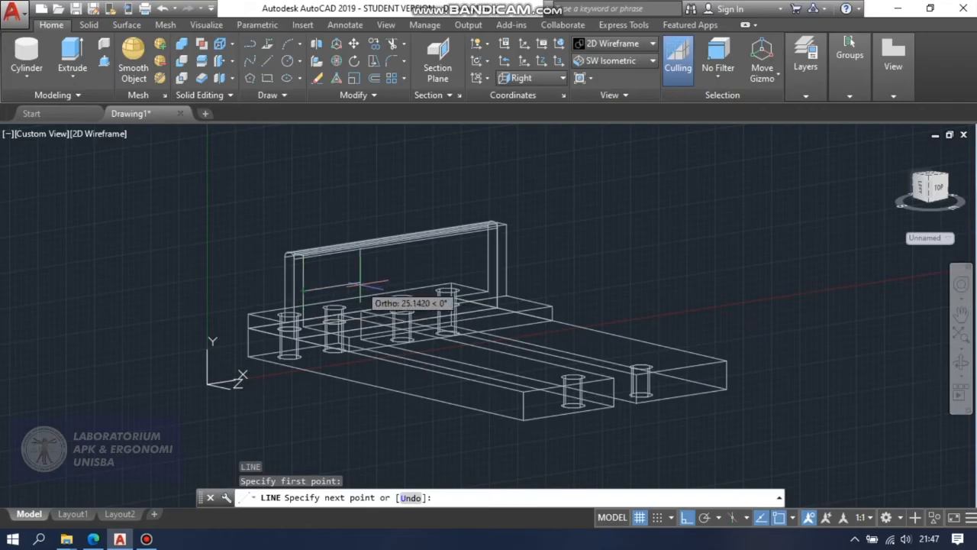
{"action": "type", "text": "30"}
{"action": "key", "text": "Return"}
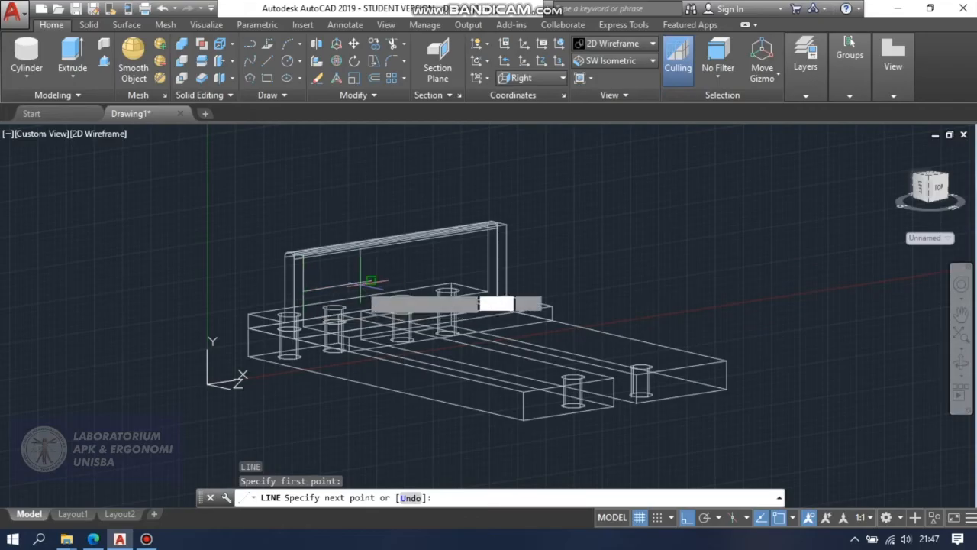
{"action": "key", "text": "Escape"}
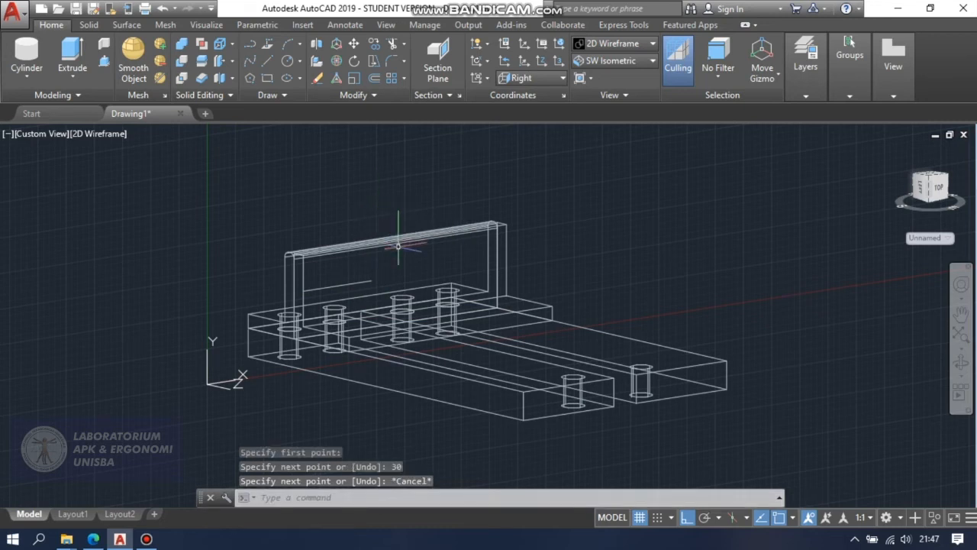
{"action": "left_click", "coordinate": [27, 57]}
{"action": "left_click", "coordinate": [372, 280]}
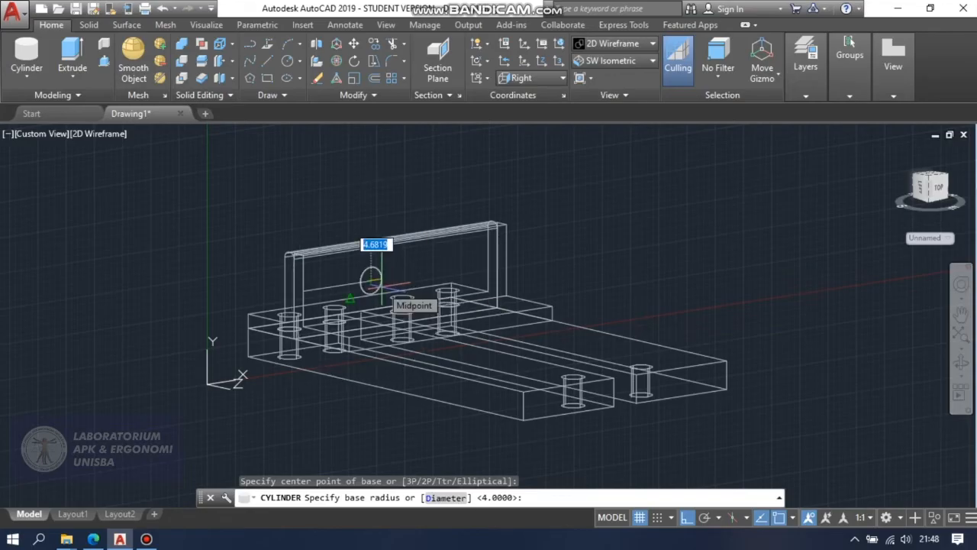
{"action": "type", "text": "4"}
{"action": "key", "text": "Return"}
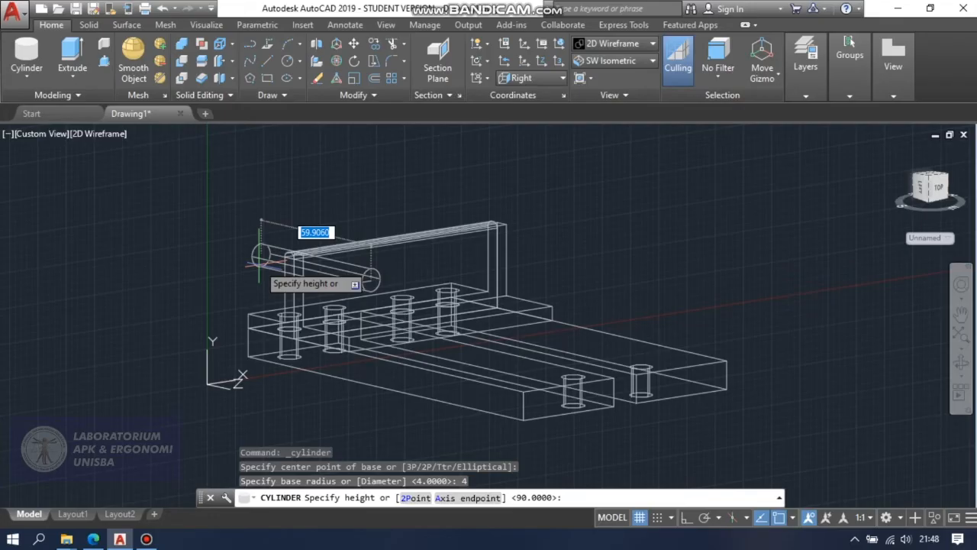
{"action": "key", "text": "Escape"}
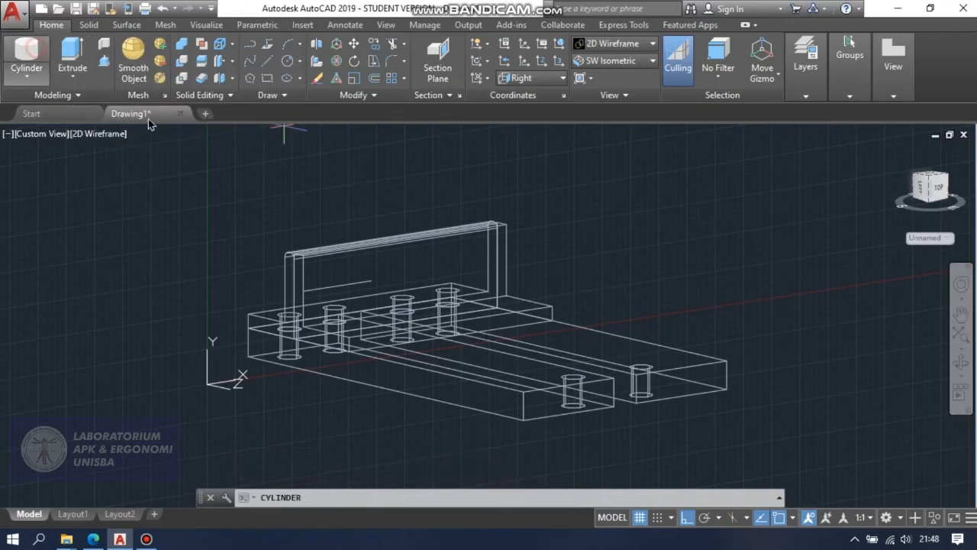
Create a cylinder of radius 2 and height 5 into the wall, centred on the guide line's inner end.
{"action": "left_click", "coordinate": [26, 52]}
{"action": "left_click", "coordinate": [371, 281]}
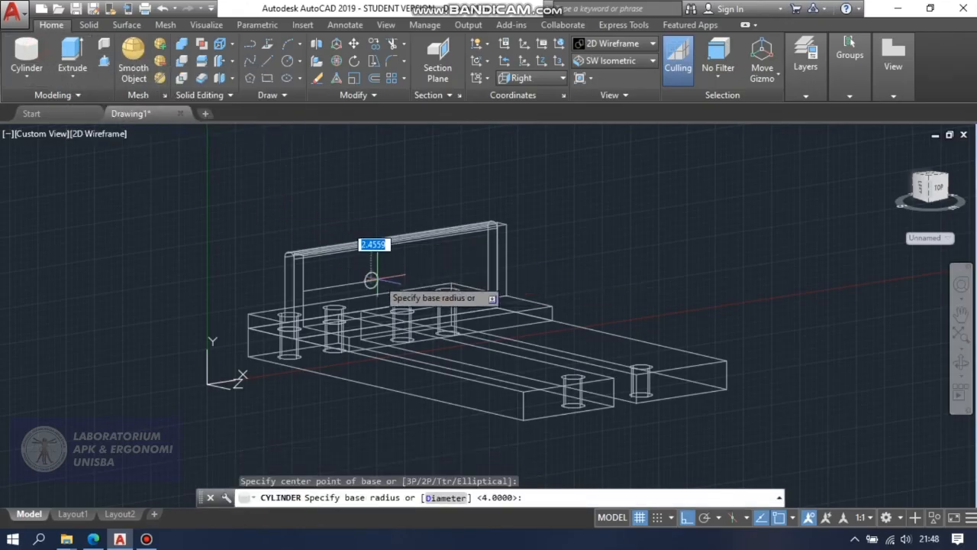
{"action": "type", "text": "2"}
{"action": "key", "text": "Return"}
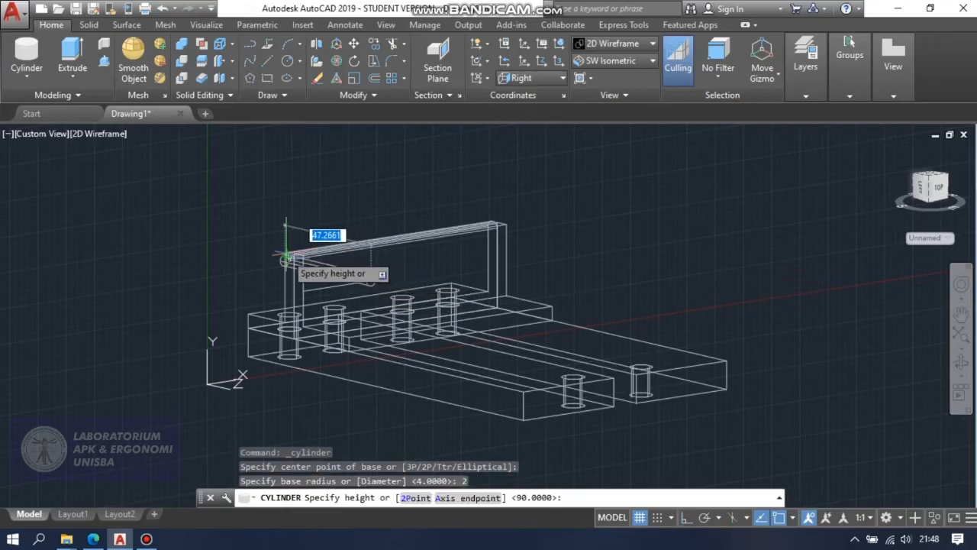
{"action": "type", "text": "5"}
{"action": "key", "text": "Return"}
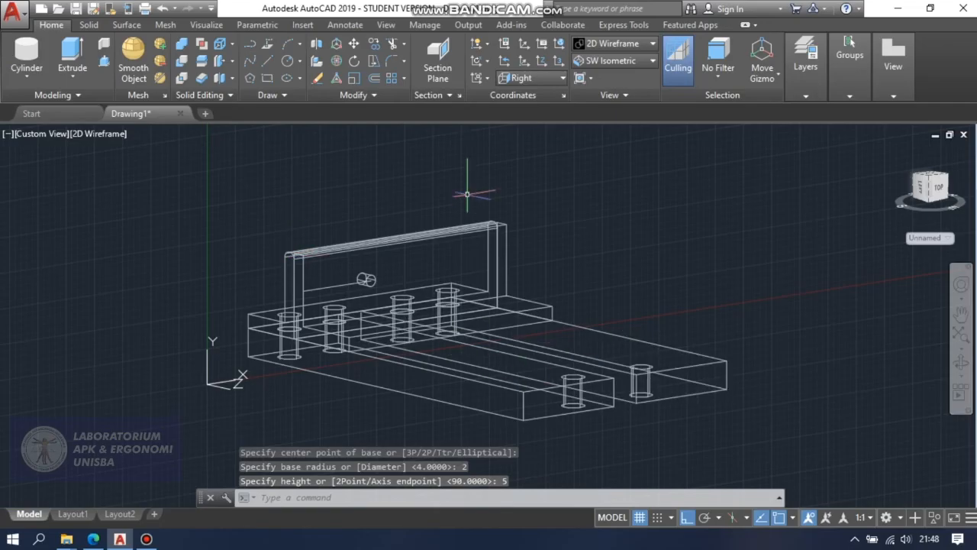
Draw a second 30-unit guide line inward along the wall face, from the midpoint of the opposite vertical edge.
{"action": "scroll", "coordinate": [511, 293], "scroll_direction": "up", "scroll_amount": 2}
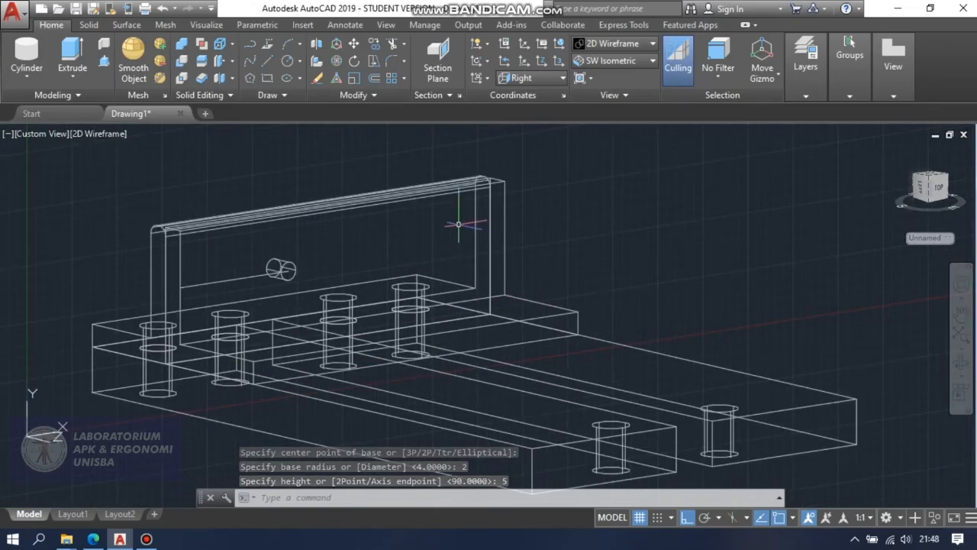
{"action": "scroll", "coordinate": [431, 262], "scroll_direction": "down", "scroll_amount": 2}
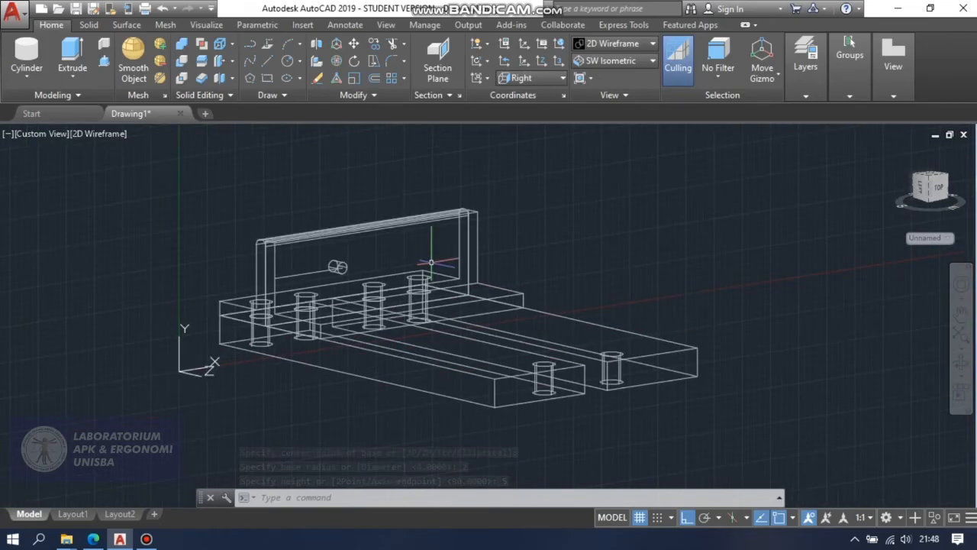
{"action": "type", "text": "l"}
{"action": "key", "text": "Return"}
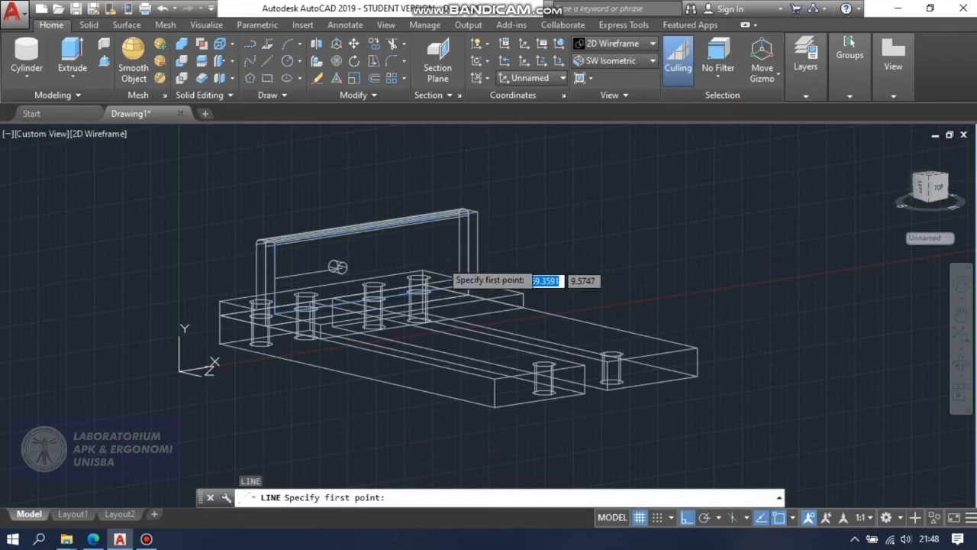
{"action": "left_click", "coordinate": [477, 247]}
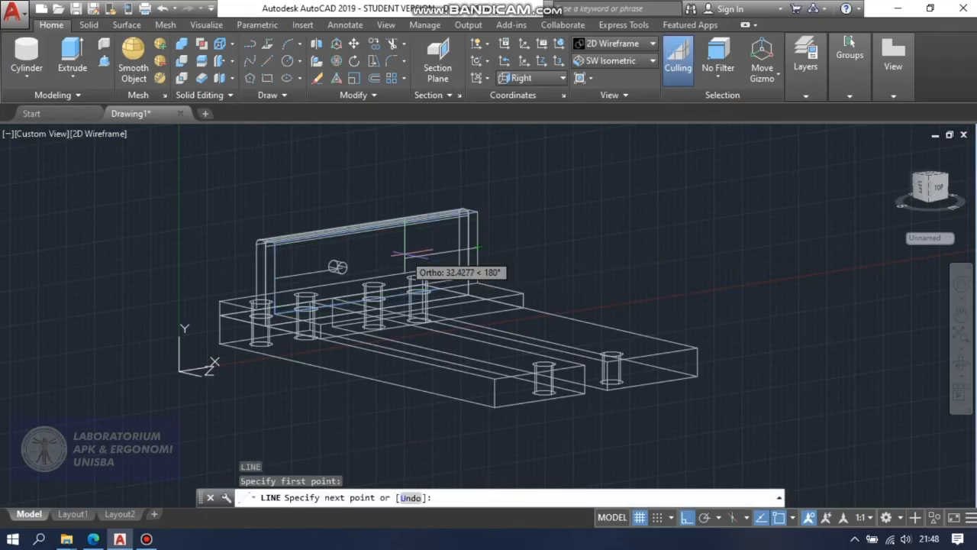
{"action": "type", "text": "30"}
{"action": "key", "text": "Return"}
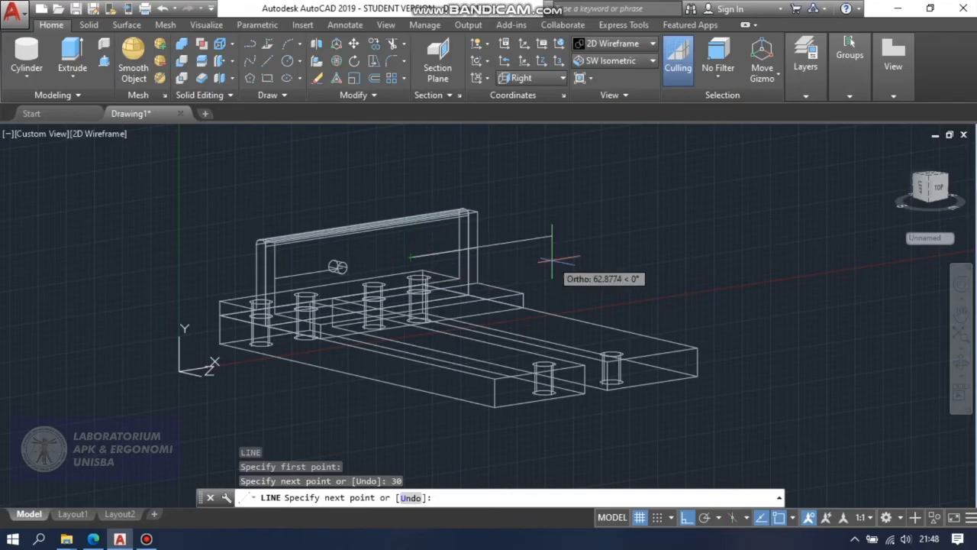
{"action": "key", "text": "Escape"}
Add a matching cylinder of radius 2 and height 5 into the wall at the second guide line's inner end.
{"action": "left_click", "coordinate": [26, 55]}
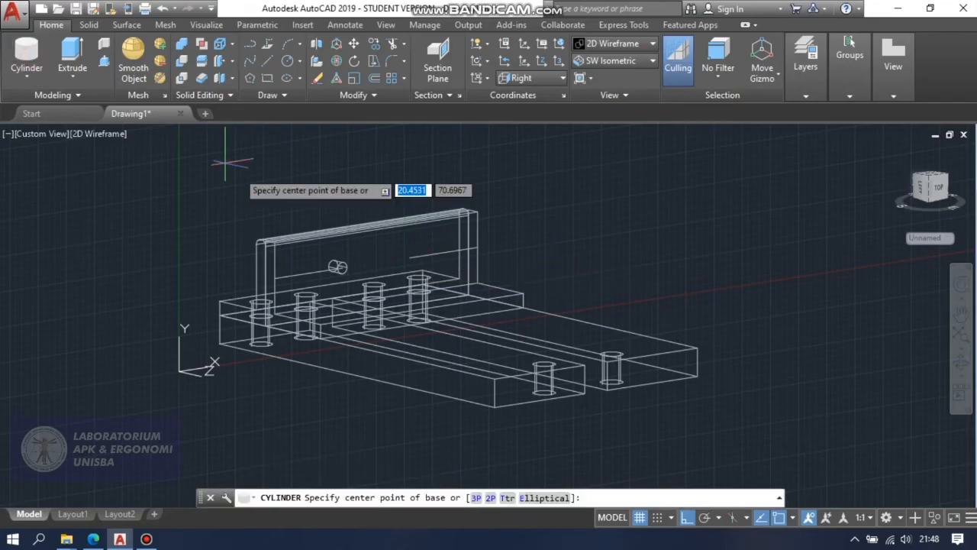
{"action": "left_click", "coordinate": [417, 272]}
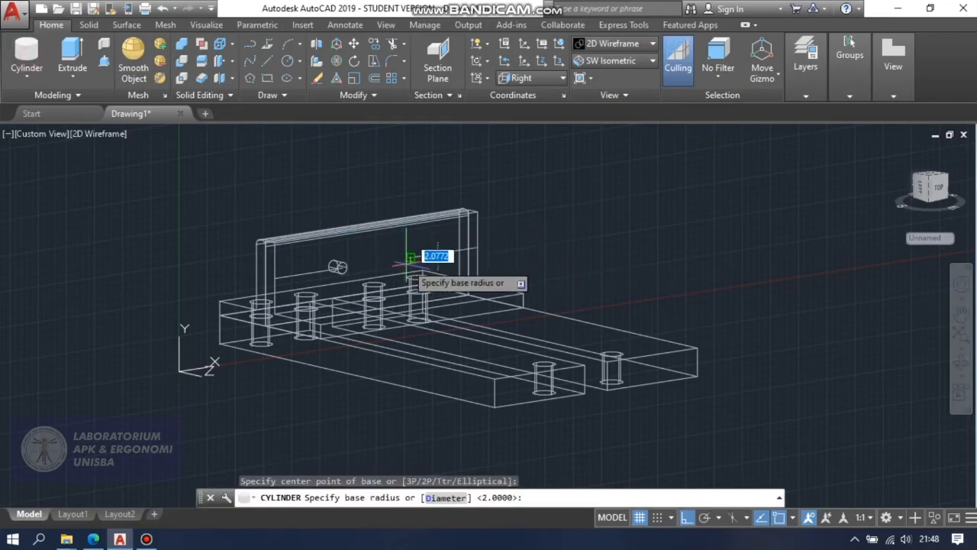
{"action": "type", "text": "2"}
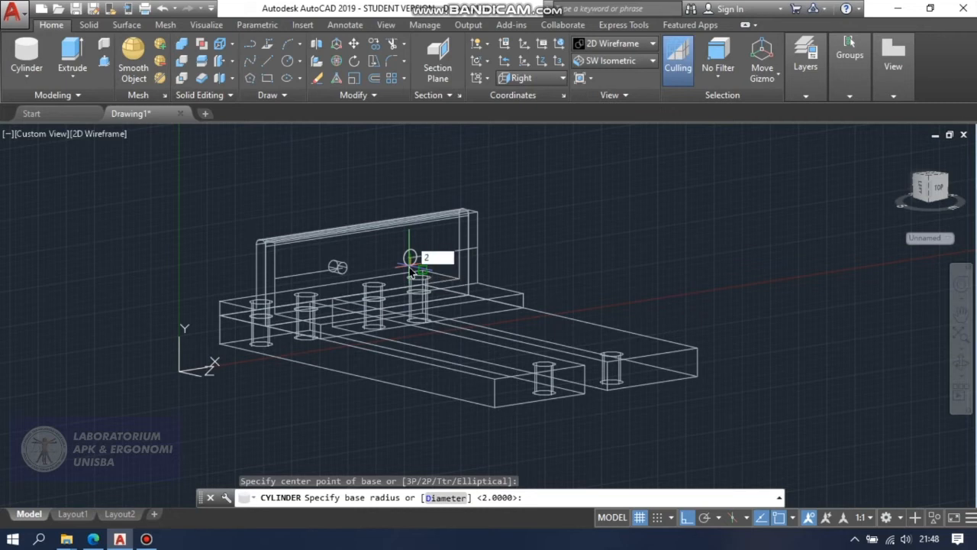
{"action": "key", "text": "Return"}
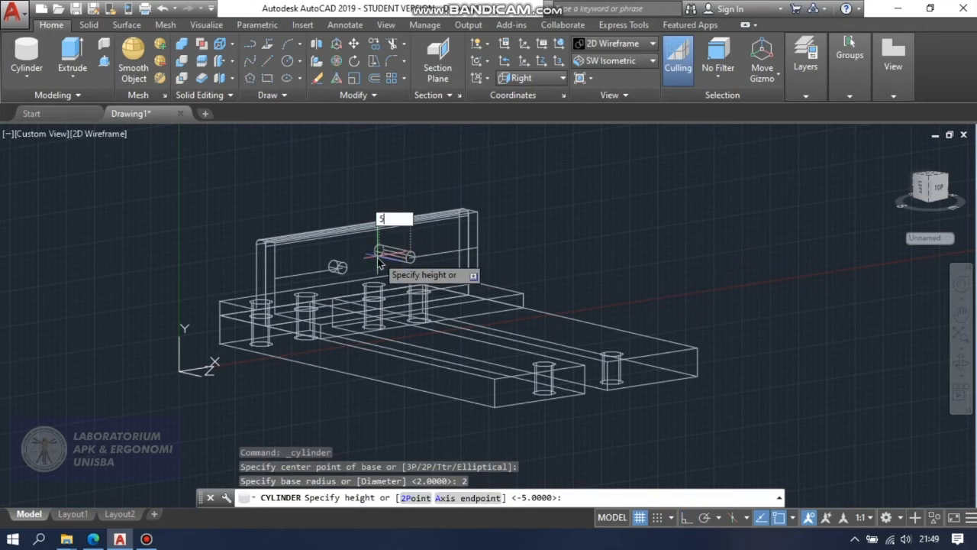
{"action": "type", "text": "5"}
{"action": "key", "text": "Return"}
Subtract the two small cylinders from the second L-shaped bracket to cut holes through its upright wall.
{"action": "left_click", "coordinate": [963, 364]}
{"action": "left_click_drag", "start_coordinate": [832, 360], "coordinate": [868, 370]}
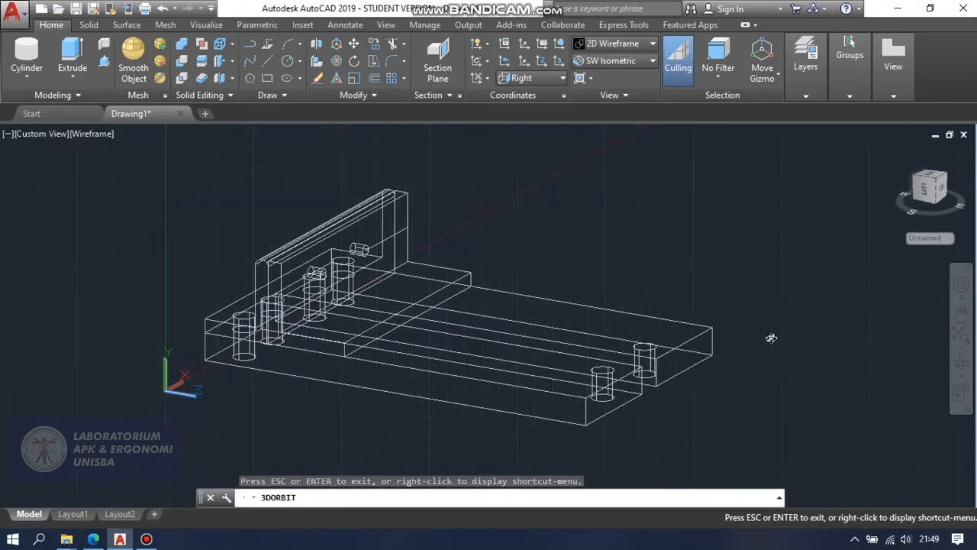
{"action": "left_click_drag", "start_coordinate": [735, 287], "coordinate": [746, 284]}
{"action": "key", "text": "Escape"}
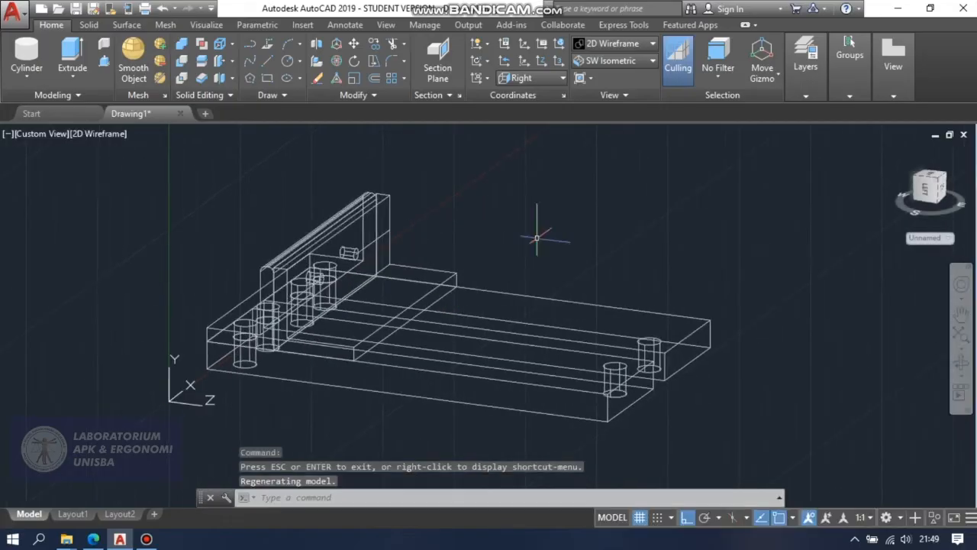
{"action": "left_click", "coordinate": [185, 64]}
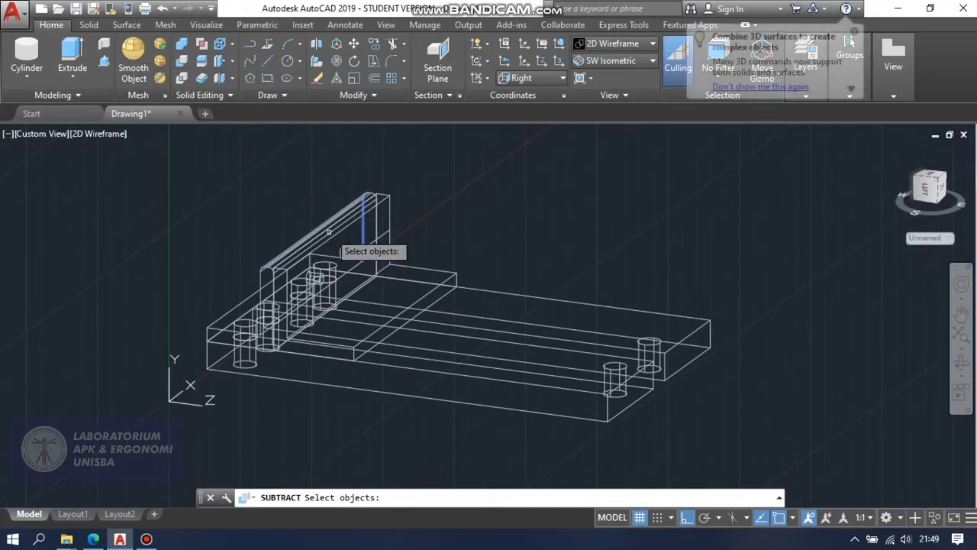
{"action": "left_click", "coordinate": [340, 251]}
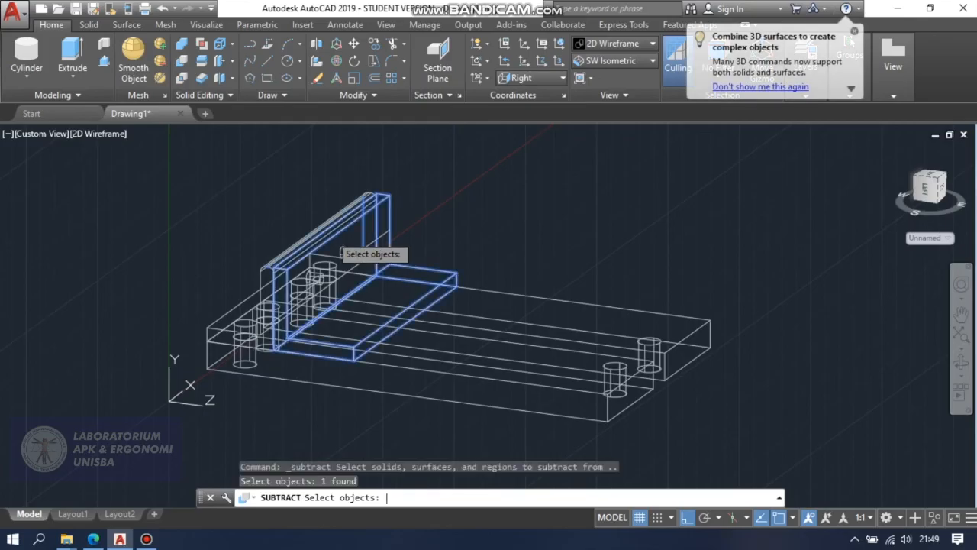
{"action": "key", "text": "Return"}
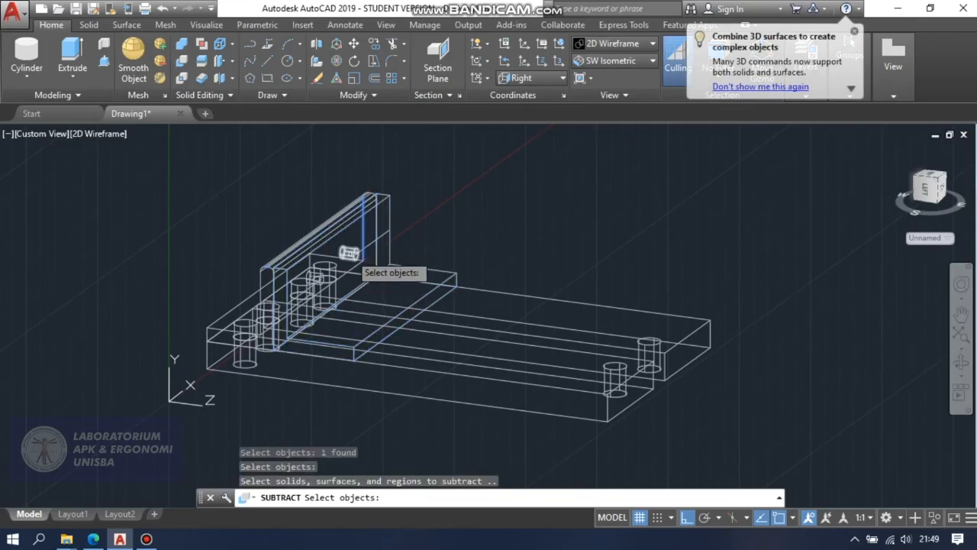
{"action": "left_click", "coordinate": [348, 252]}
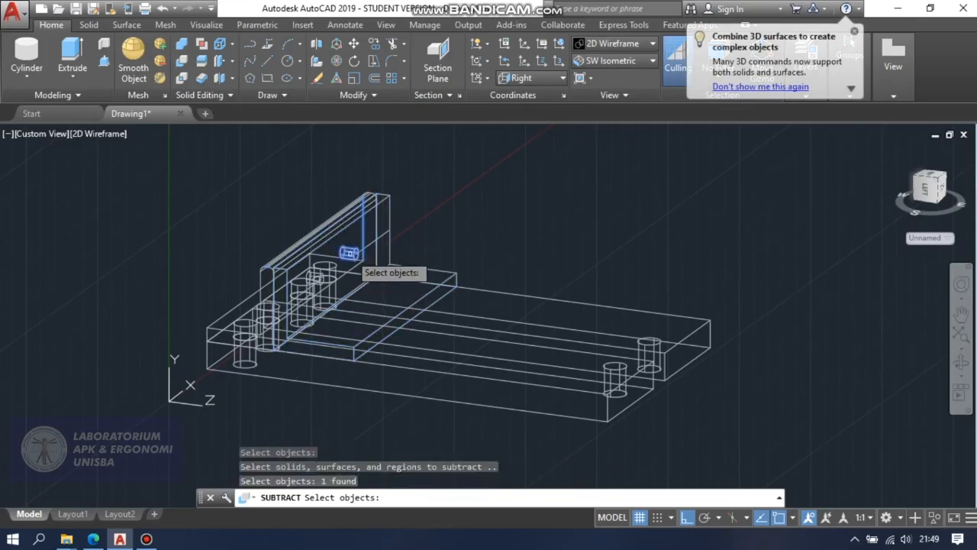
{"action": "left_click", "coordinate": [315, 278]}
{"action": "key", "text": "Return"}
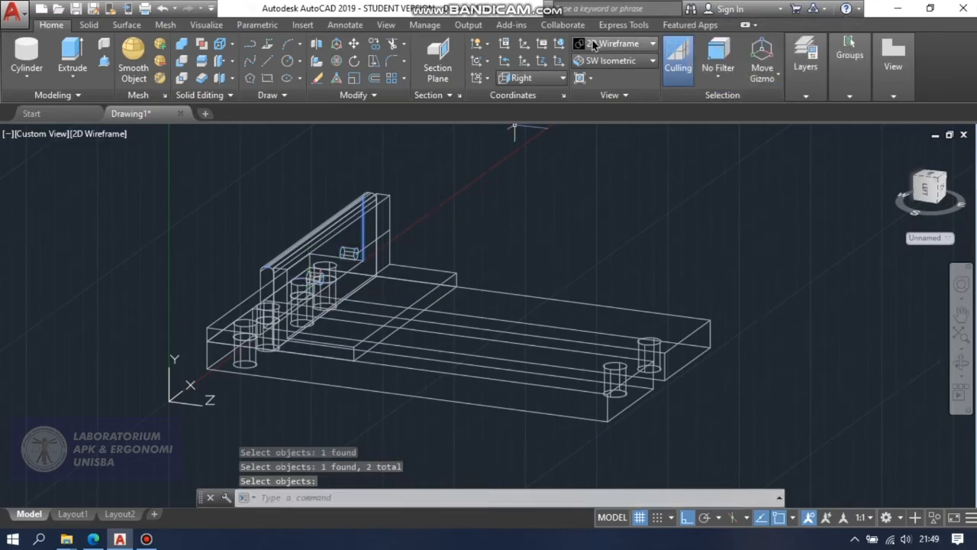
Erase the two 30-unit guide lines from the second bracket's wall face.
{"action": "key", "text": "Escape"}
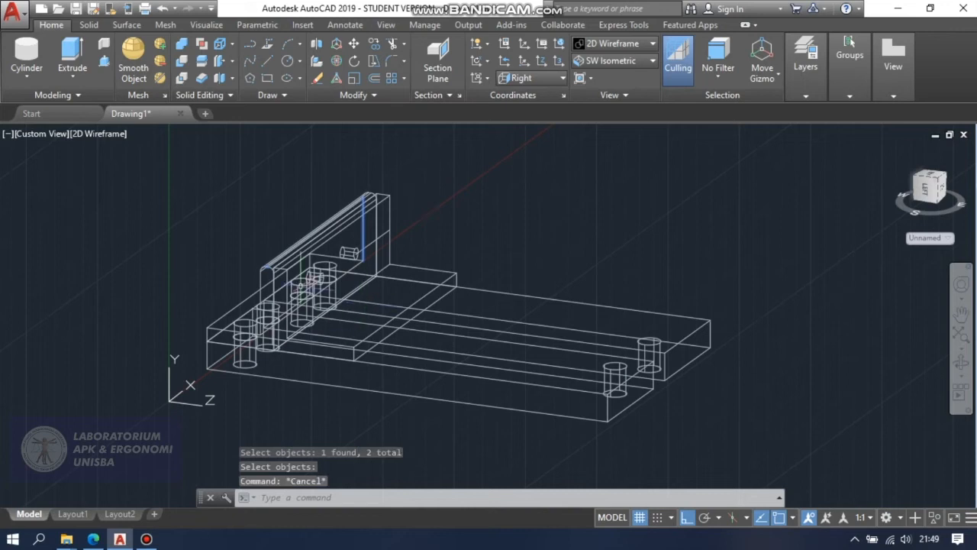
{"action": "left_click", "coordinate": [303, 291]}
{"action": "key", "text": "Delete"}
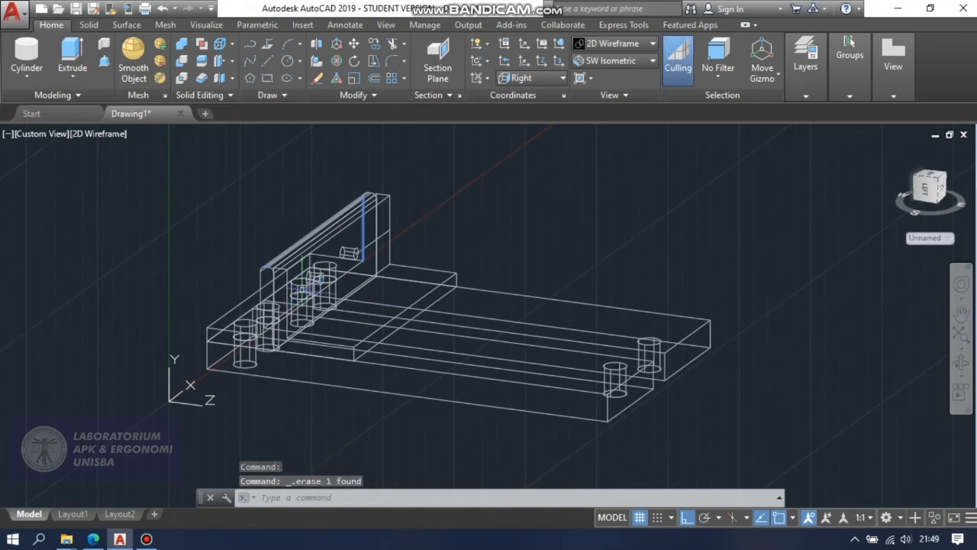
{"action": "key", "text": "Escape"}
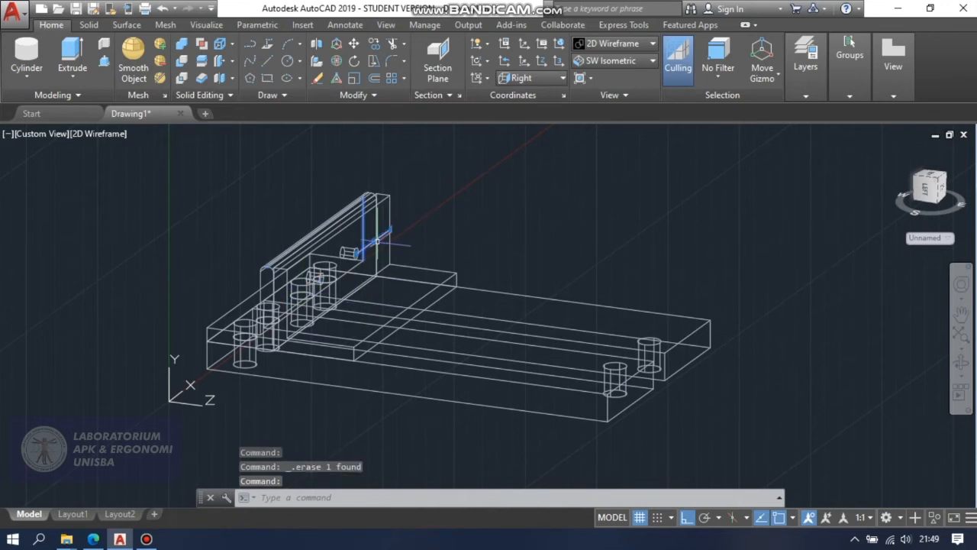
Apply the Conceptual visual style and orbit the model to inspect the two holes in the second bracket's wall.
{"action": "left_click", "coordinate": [611, 43]}
{"action": "left_click", "coordinate": [655, 86]}
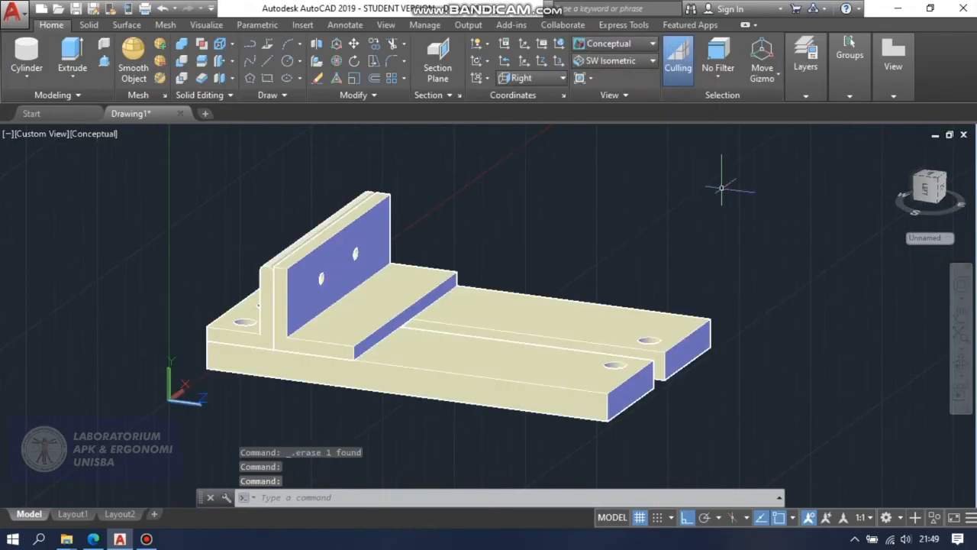
{"action": "left_click", "coordinate": [961, 366]}
{"action": "left_click_drag", "start_coordinate": [857, 350], "coordinate": [572, 273]}
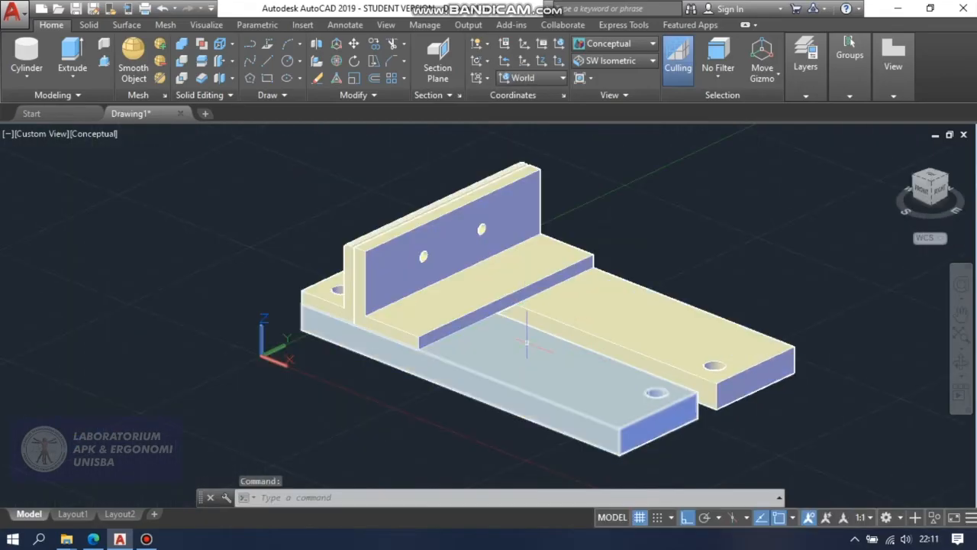
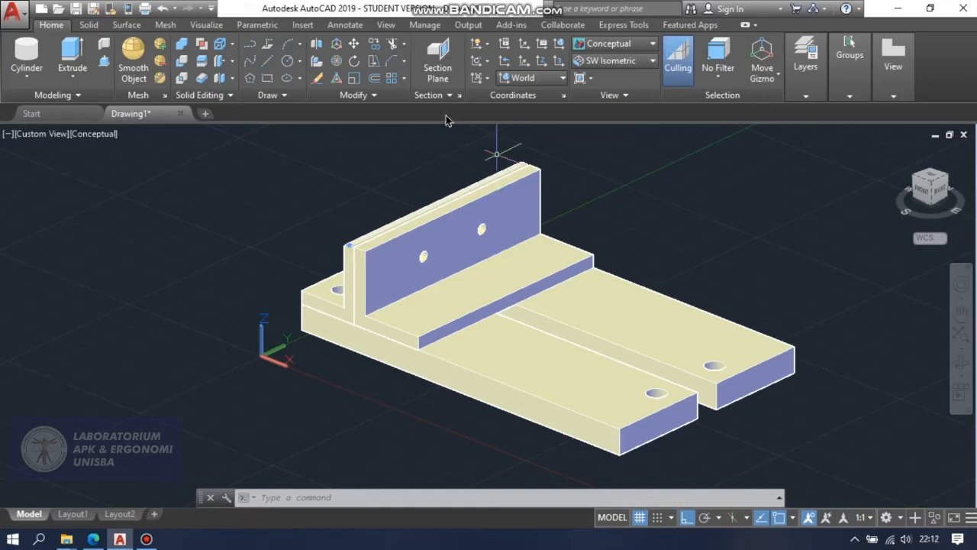
Switch the model to the 2D Wireframe visual style with the second bracket's base in view.
{"action": "left_click", "coordinate": [402, 65]}
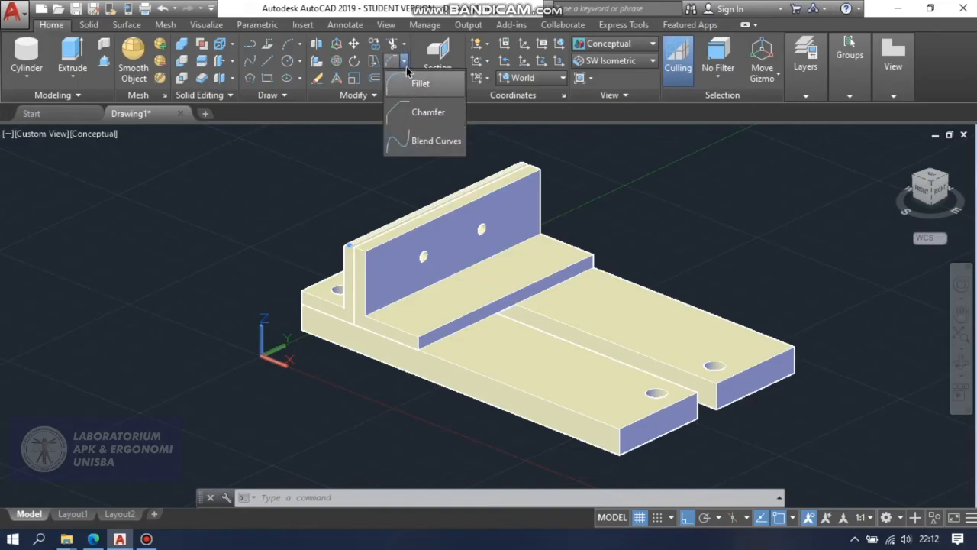
{"action": "left_click", "coordinate": [413, 112]}
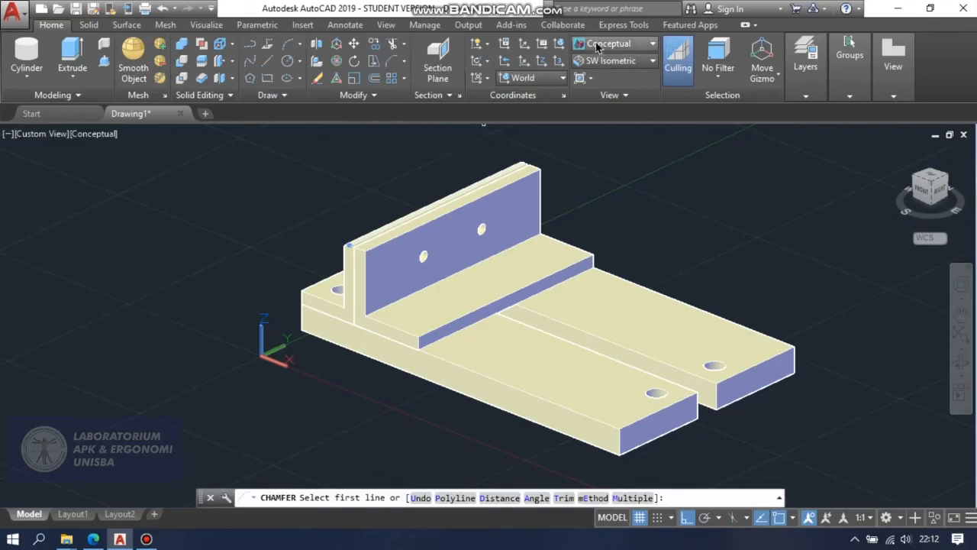
{"action": "left_click", "coordinate": [597, 47]}
{"action": "left_click", "coordinate": [603, 86]}
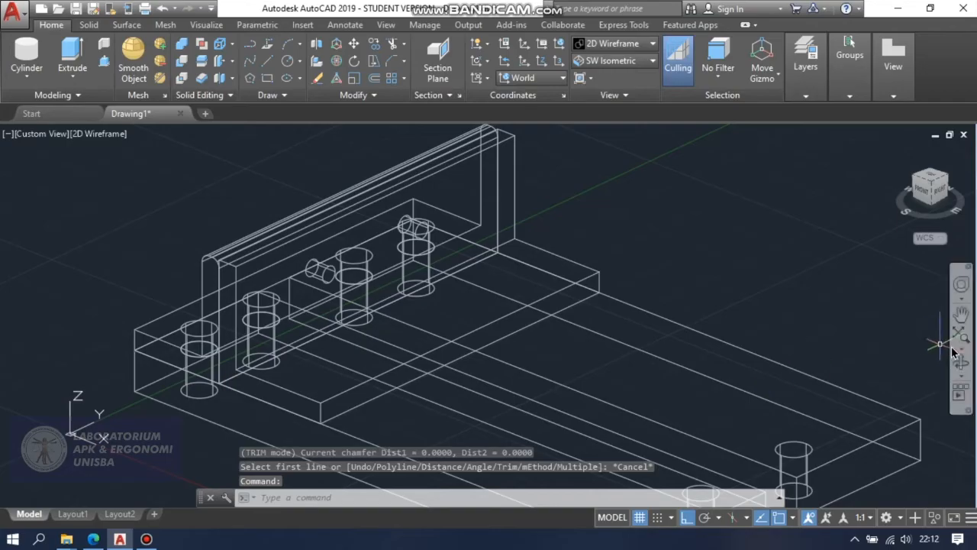
{"action": "left_click", "coordinate": [960, 313]}
{"action": "left_click_drag", "start_coordinate": [753, 319], "coordinate": [912, 276]}
{"action": "key", "text": "Escape"}
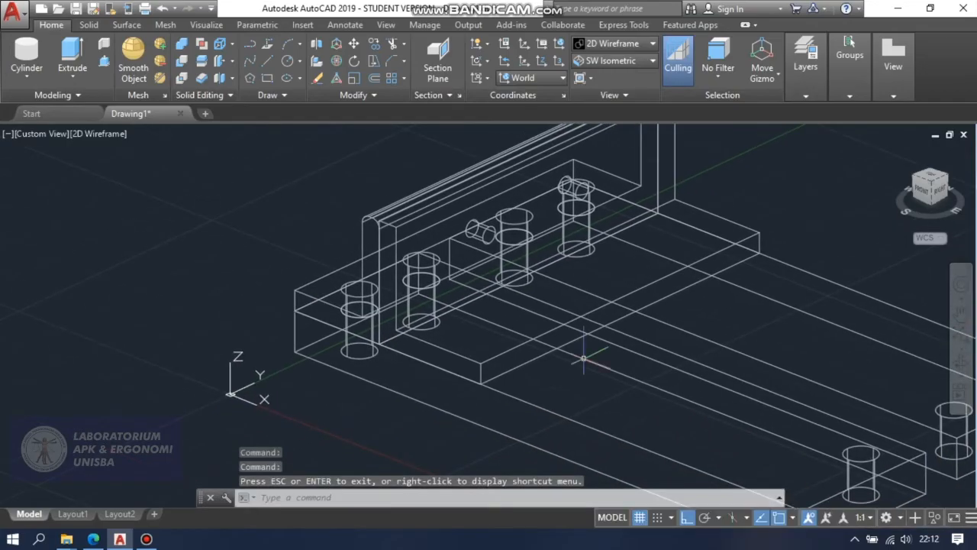
Chamfer the near outer vertical corner of the second L-shaped bracket's base with both distances set to 5.
{"action": "left_click", "coordinate": [392, 65]}
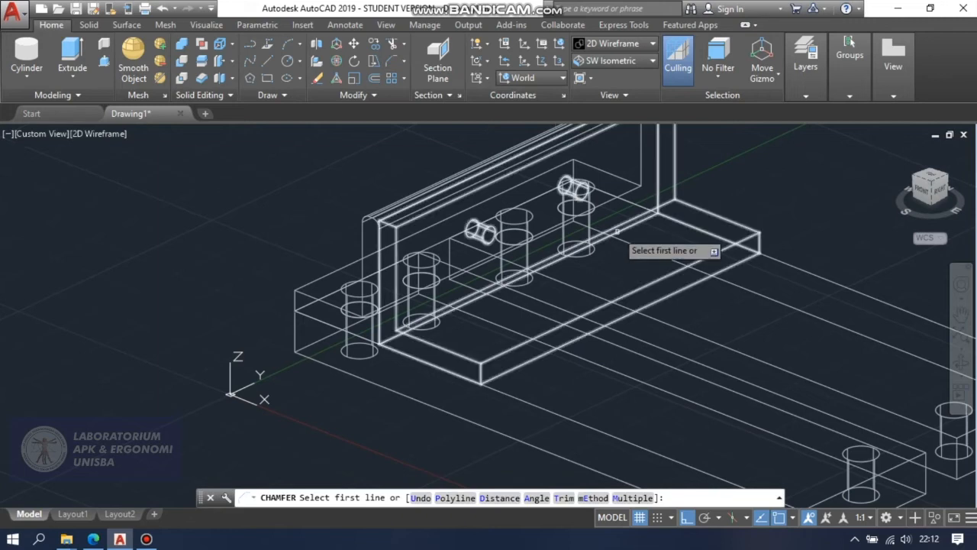
{"action": "type", "text": "d"}
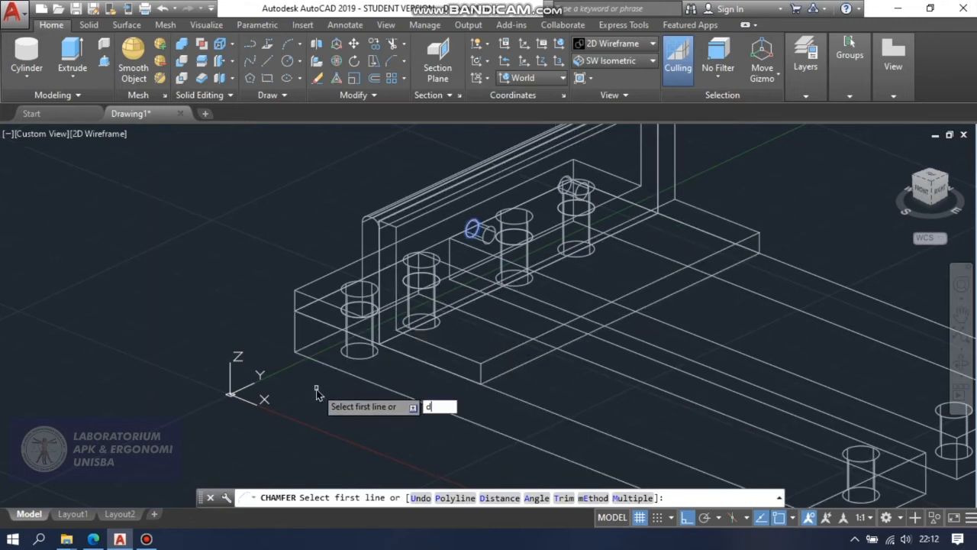
{"action": "key", "text": "Return"}
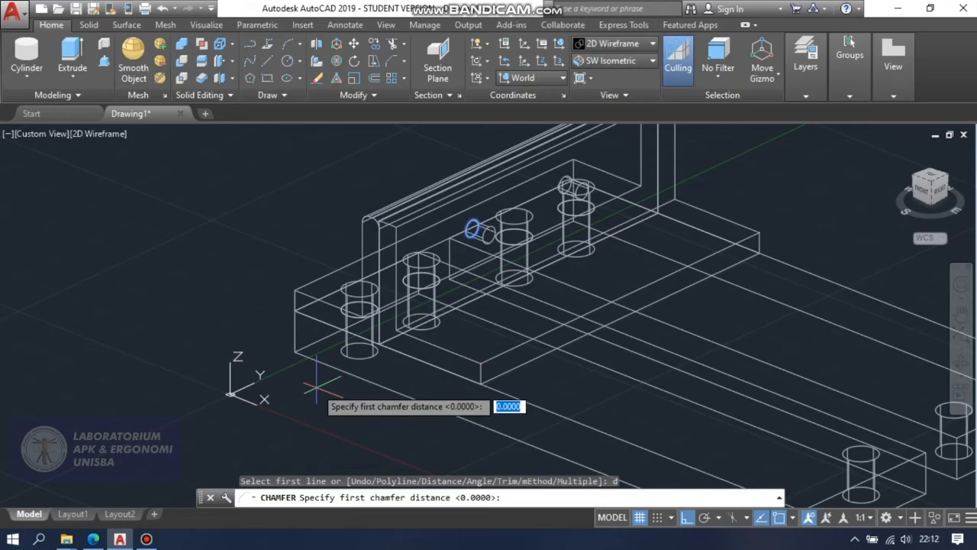
{"action": "type", "text": "5"}
{"action": "key", "text": "Return"}
{"action": "type", "text": "5"}
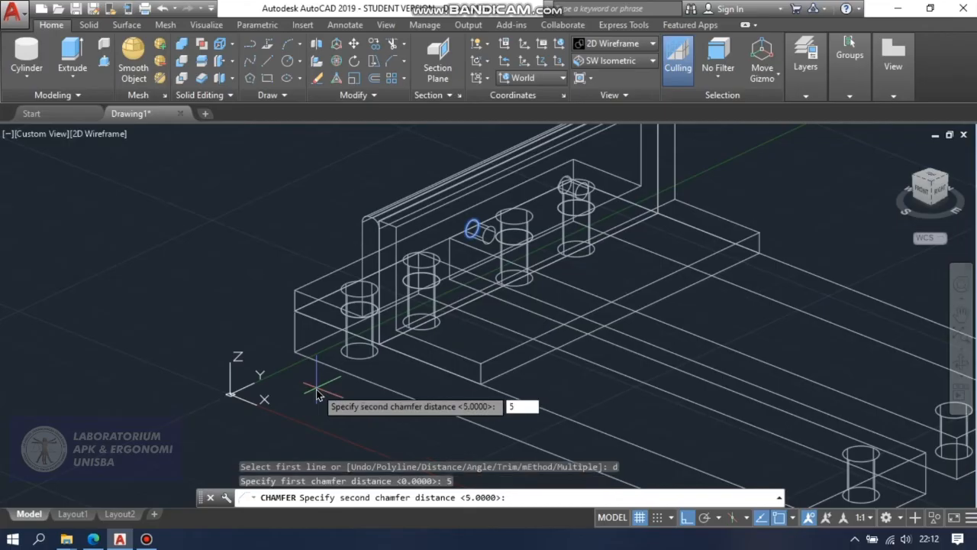
{"action": "key", "text": "Return"}
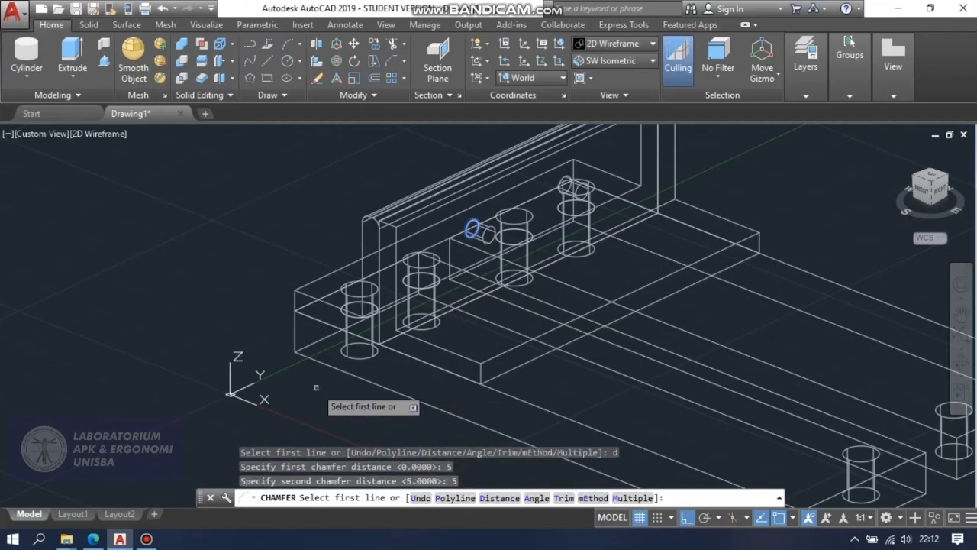
{"action": "left_click", "coordinate": [482, 379]}
{"action": "key", "text": "Return"}
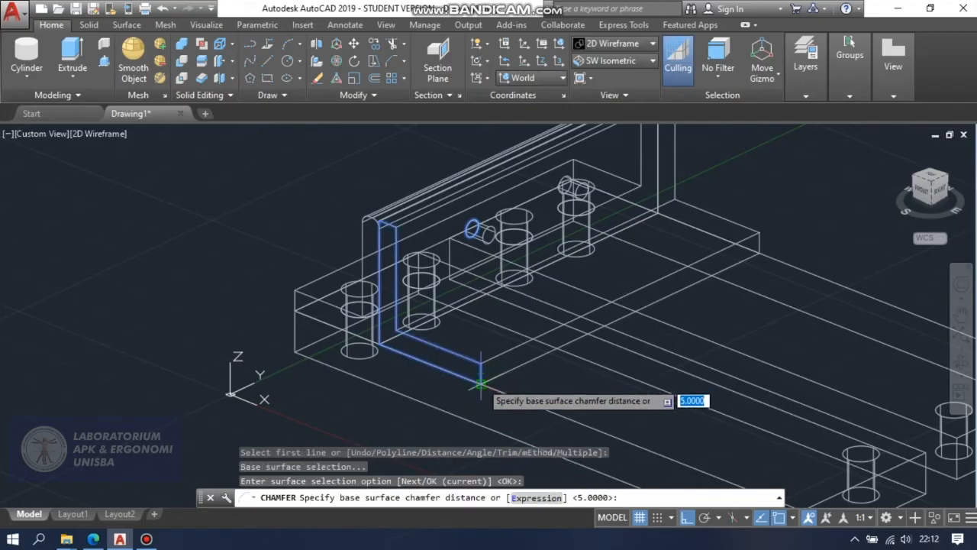
{"action": "key", "text": "Return"}
{"action": "key", "text": "Return"}
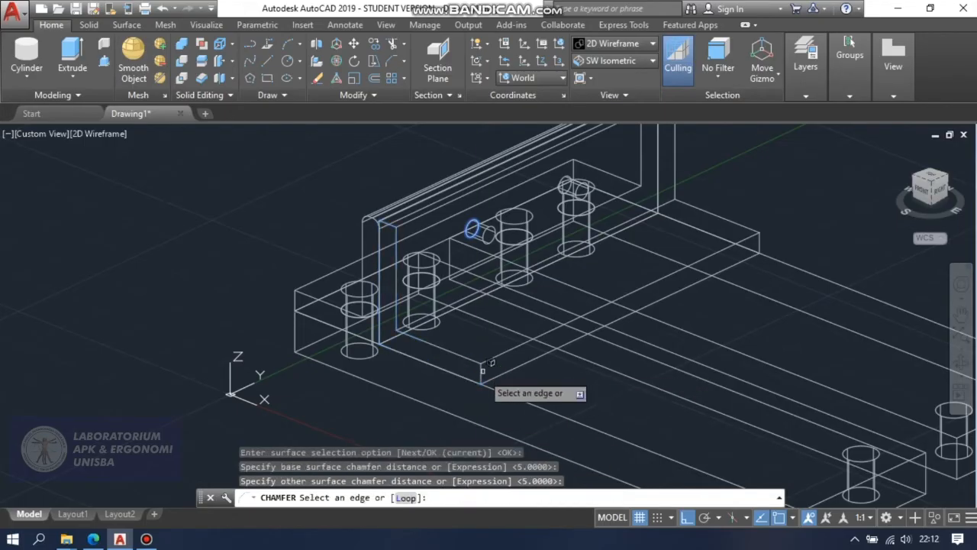
{"action": "left_click", "coordinate": [481, 373]}
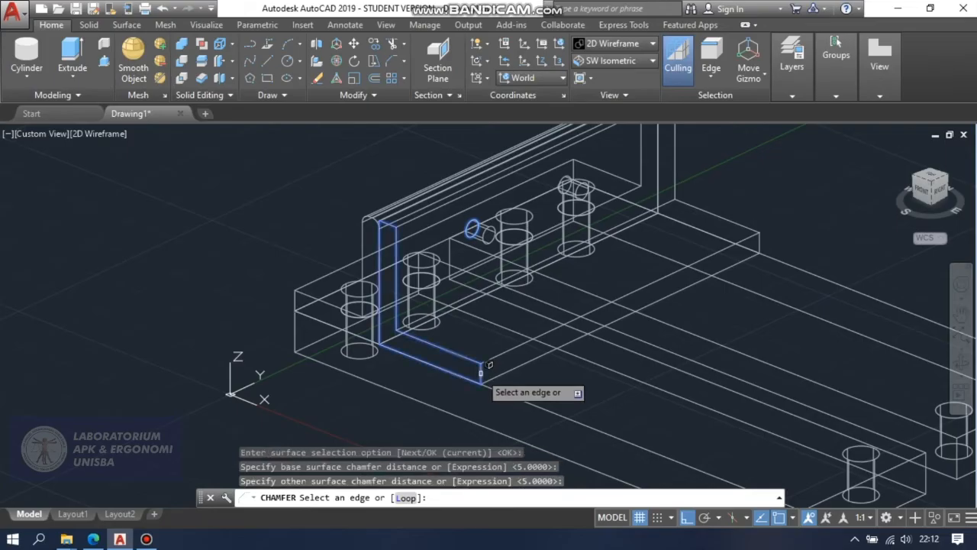
{"action": "key", "text": "Return"}
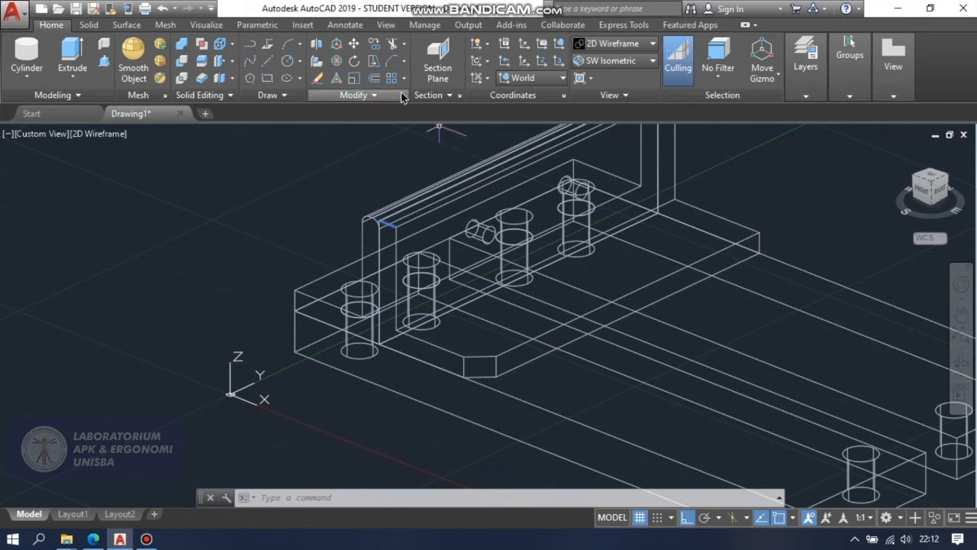
Chamfer the far outer vertical corner of the second bracket's base with distances of 5 on both surfaces.
{"action": "left_click", "coordinate": [388, 63]}
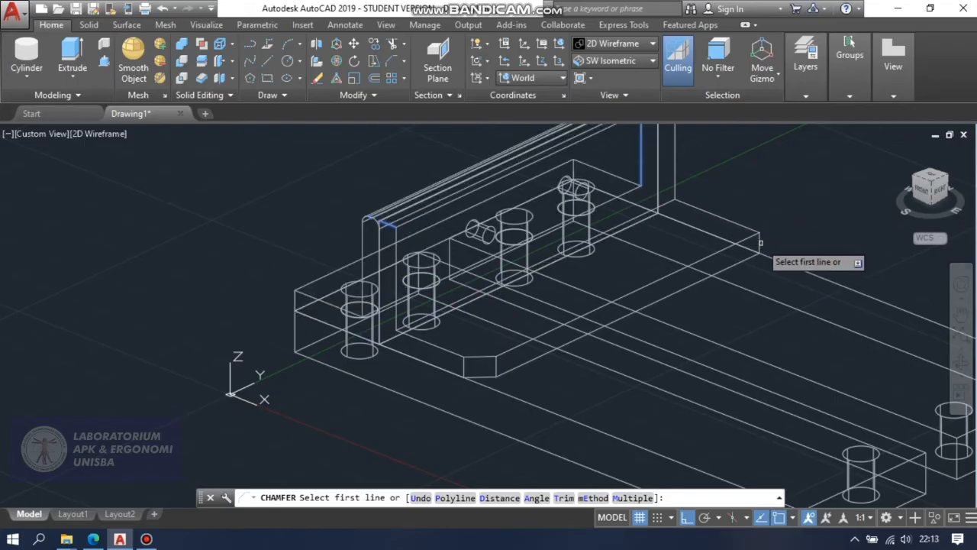
{"action": "left_click", "coordinate": [761, 250]}
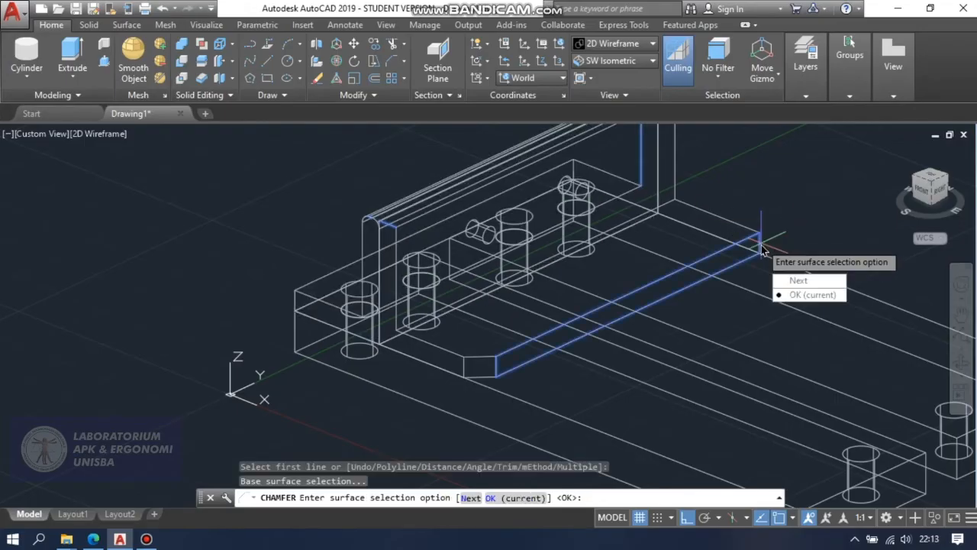
{"action": "key", "text": "Return"}
{"action": "key", "text": "Return"}
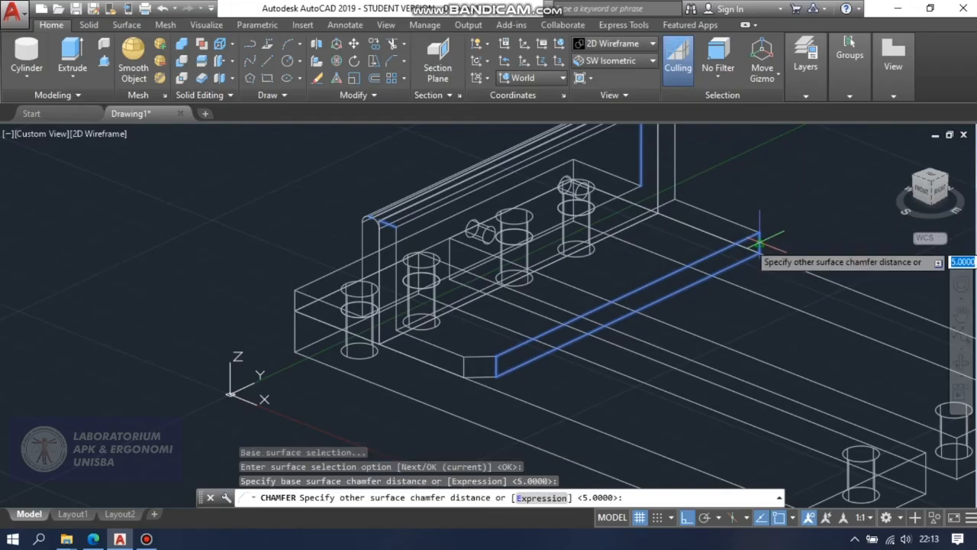
{"action": "key", "text": "Return"}
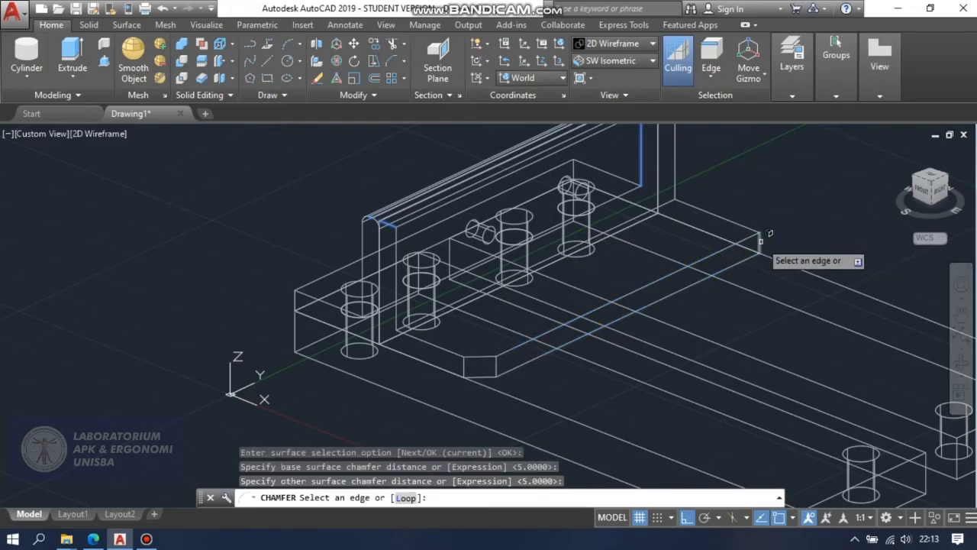
{"action": "left_click", "coordinate": [760, 241]}
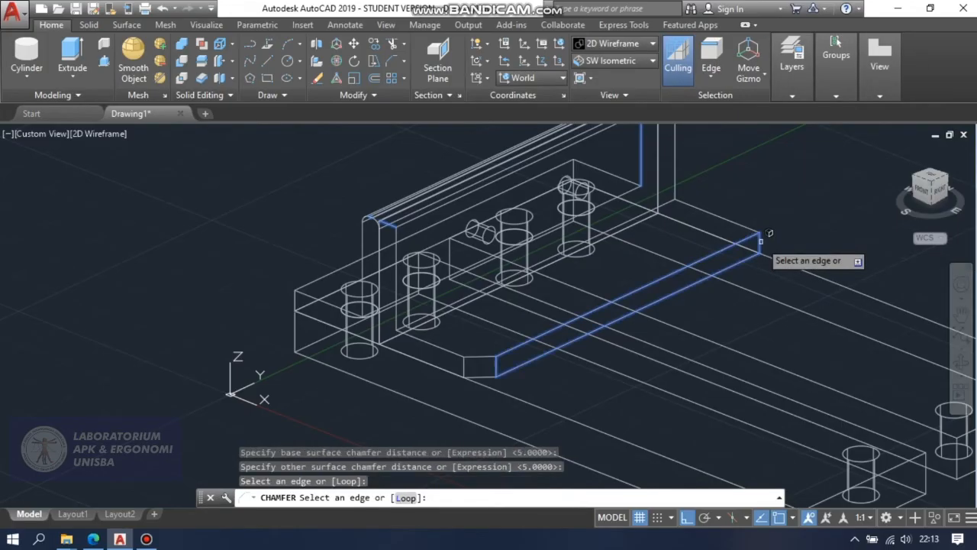
{"action": "key", "text": "Return"}
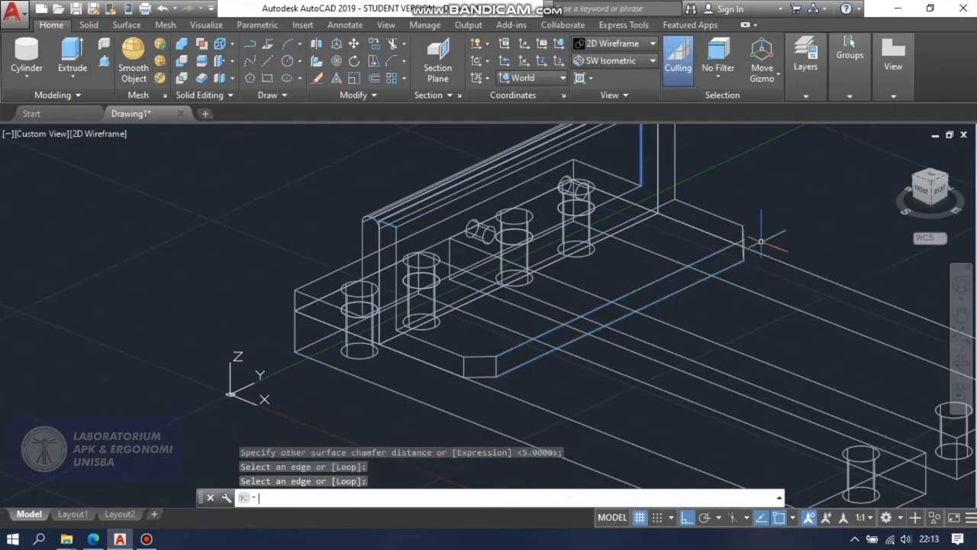
Apply the Conceptual visual style and orbit the model to examine the two chamfered corners of the second bracket's base.
{"action": "left_click", "coordinate": [635, 45]}
{"action": "left_click", "coordinate": [642, 67]}
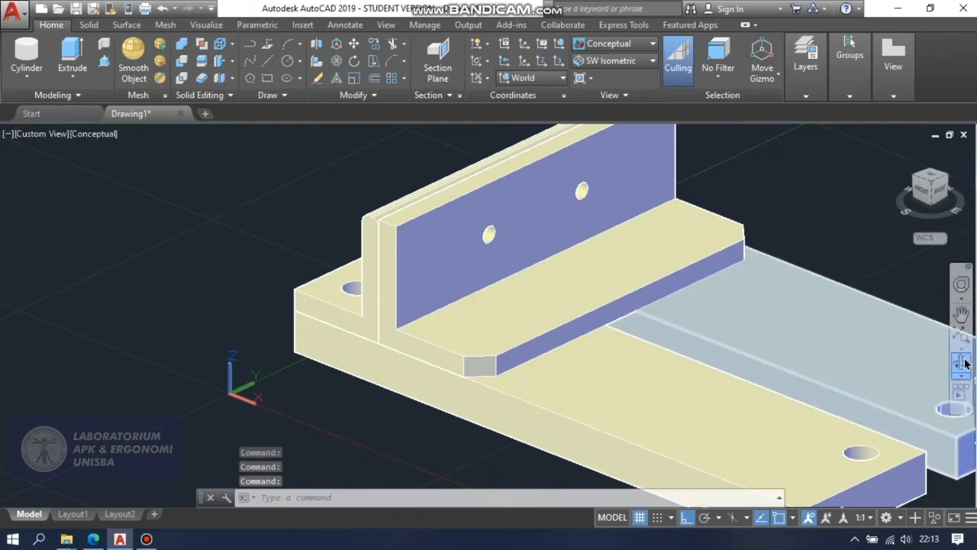
{"action": "middle_click_drag", "start_coordinate": [877, 265], "coordinate": [898, 268], "text": "shift"}
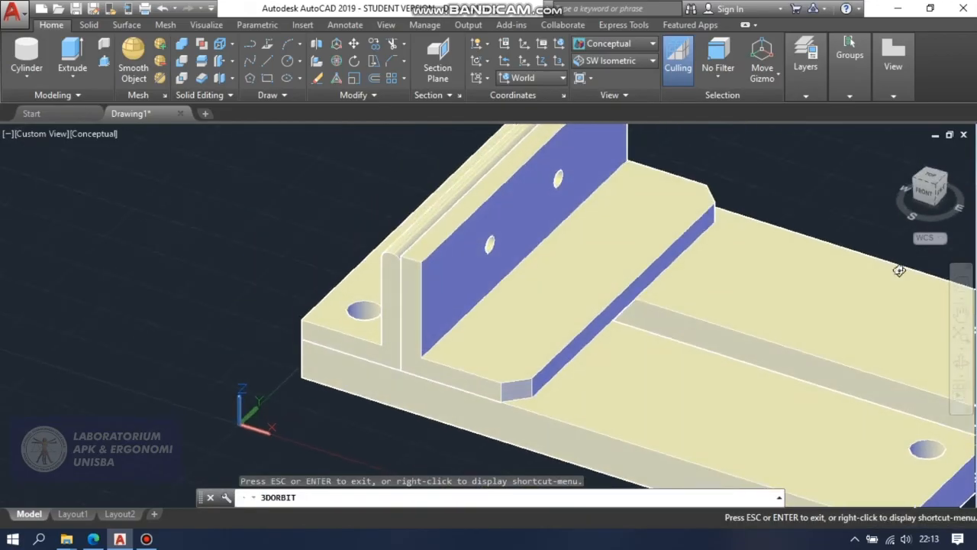
{"action": "left_click", "coordinate": [961, 313]}
{"action": "left_click_drag", "start_coordinate": [812, 289], "coordinate": [876, 356]}
{"action": "key", "text": "Escape"}
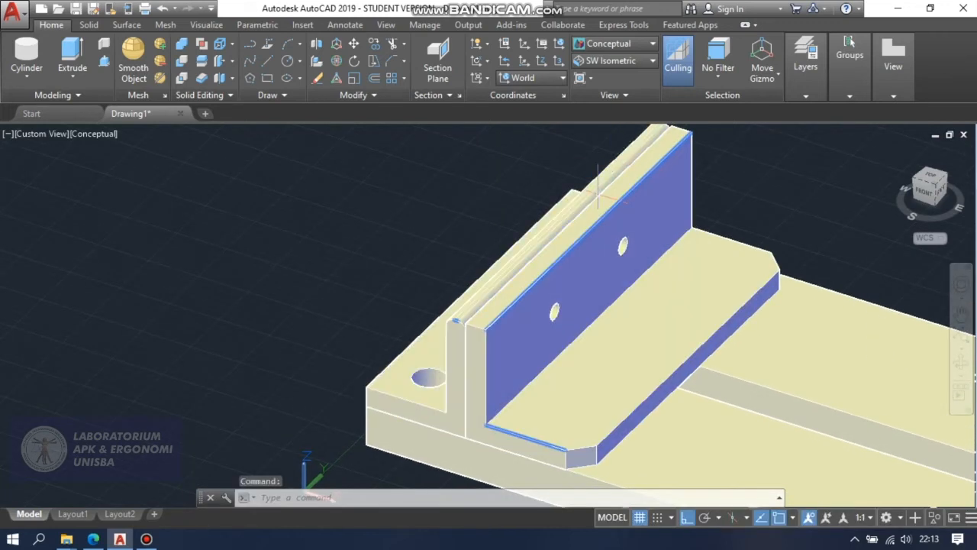
Return to the 2D Wireframe visual style and orbit to a low front view of the two upright walls.
{"action": "left_click", "coordinate": [651, 43]}
{"action": "left_click", "coordinate": [603, 82]}
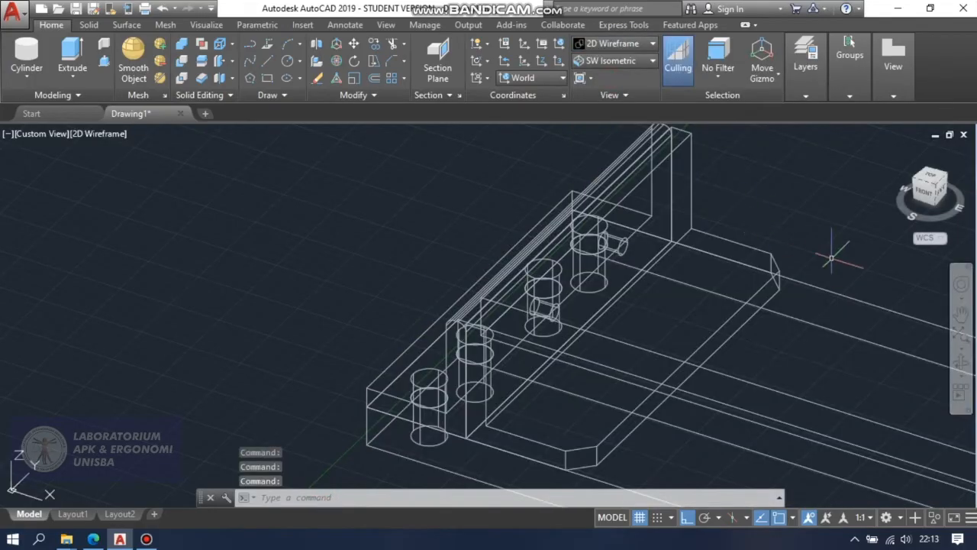
{"action": "left_click", "coordinate": [960, 365]}
{"action": "left_click_drag", "start_coordinate": [783, 279], "coordinate": [818, 295]}
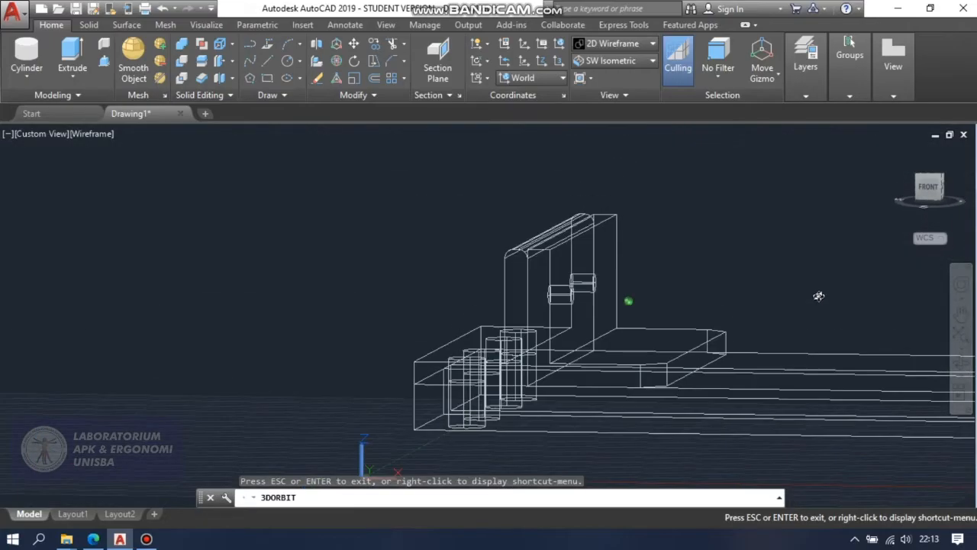
{"action": "key", "text": "Escape"}
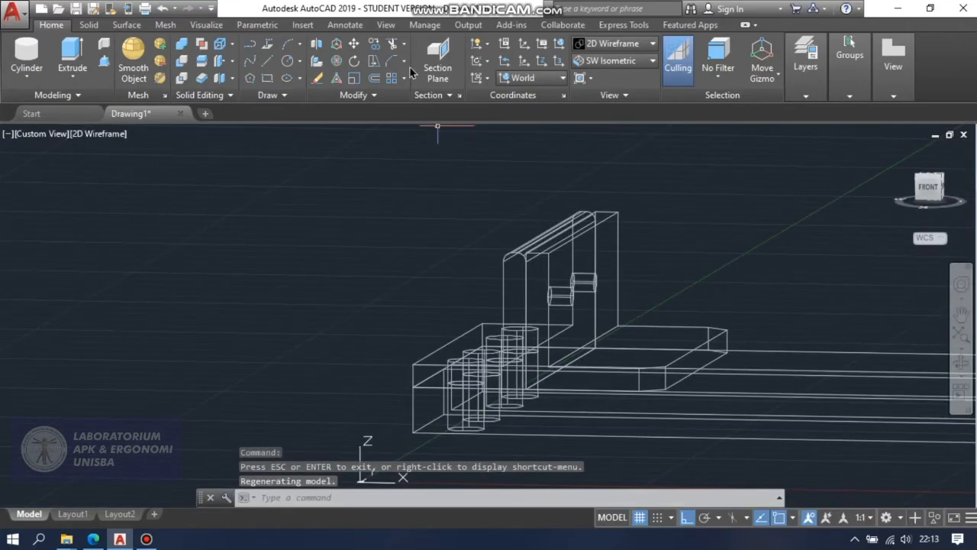
Fillet the outer top edge of the second bracket's upright wall with a radius of 2.
{"action": "left_click", "coordinate": [404, 61]}
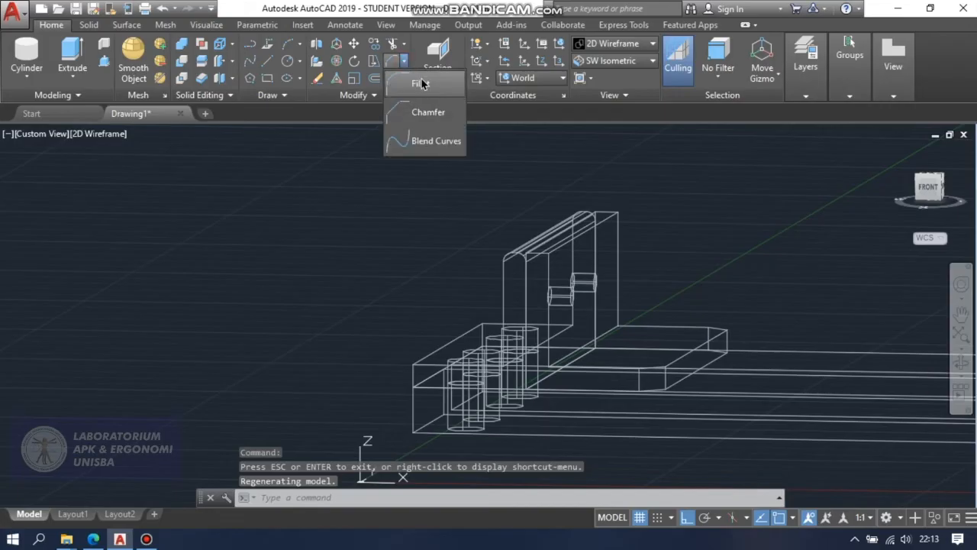
{"action": "left_click", "coordinate": [422, 84]}
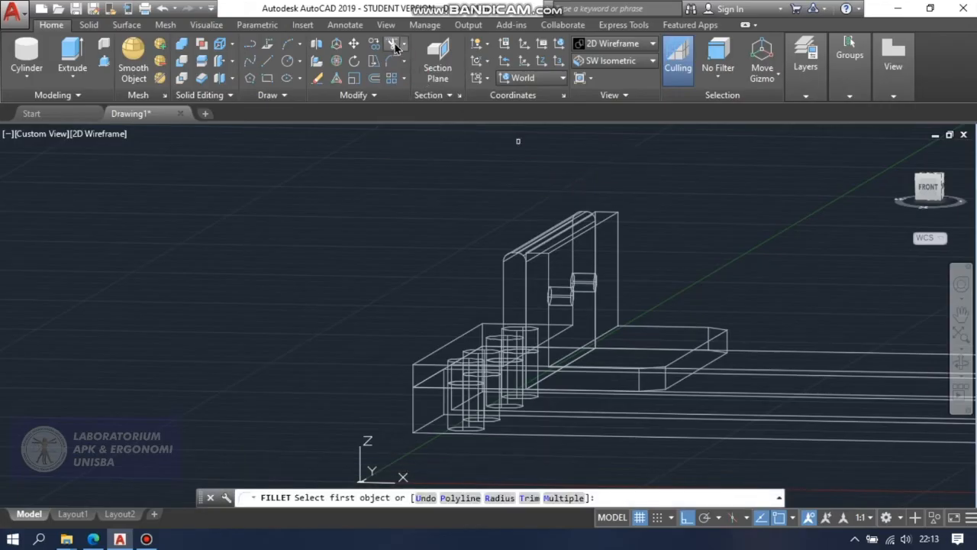
{"action": "left_click", "coordinate": [567, 242]}
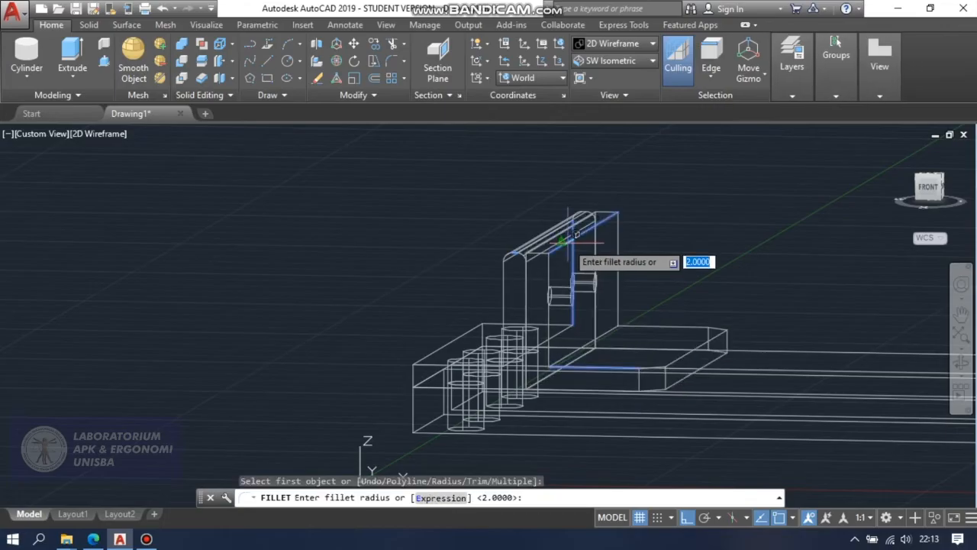
{"action": "key", "text": "Return"}
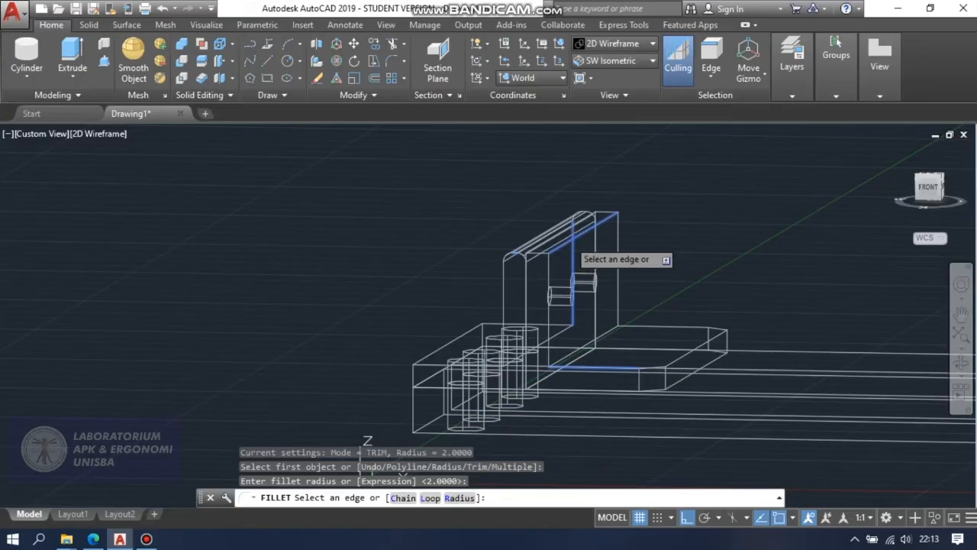
{"action": "left_click", "coordinate": [568, 239]}
{"action": "key", "text": "Return"}
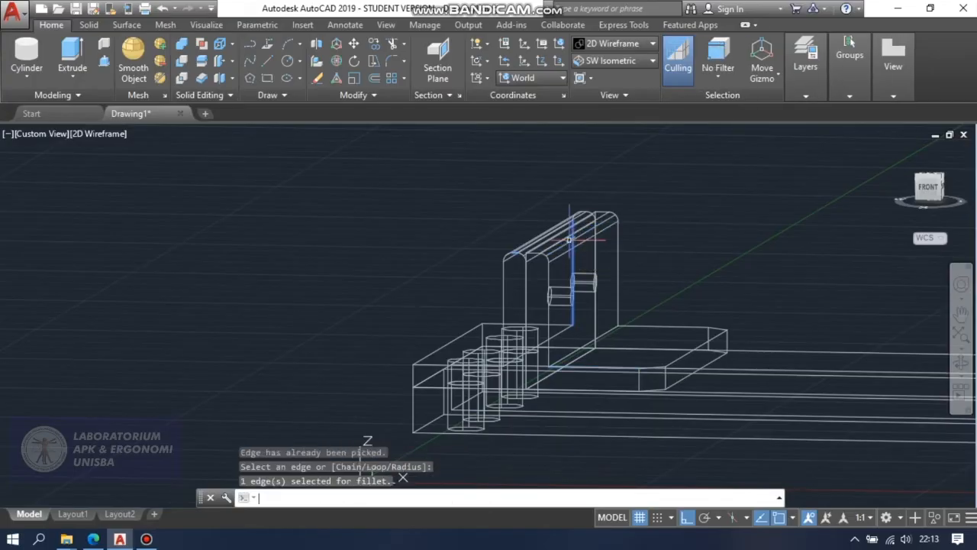
Fillet the inner top edge of the second bracket's upright wall with a radius of 2.
{"action": "left_click", "coordinate": [391, 61]}
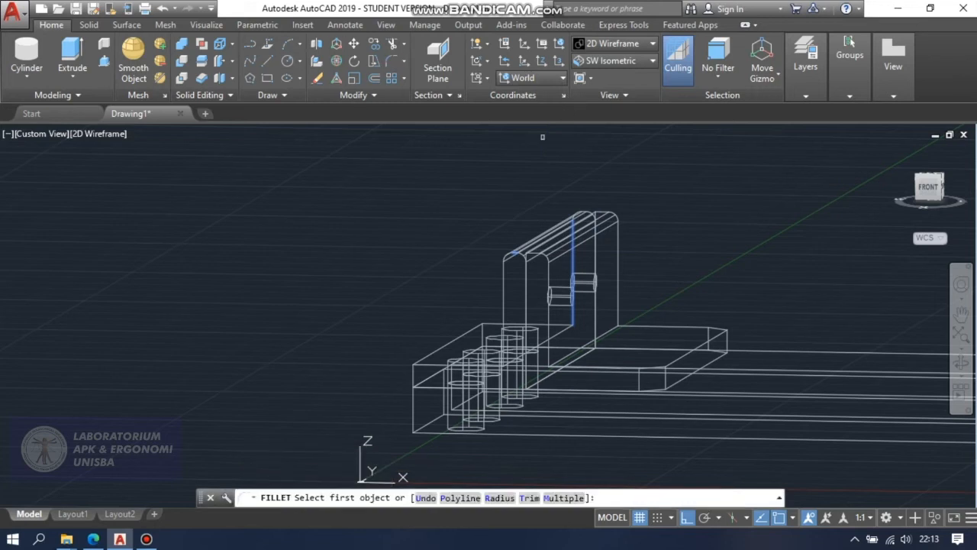
{"action": "left_click", "coordinate": [536, 249]}
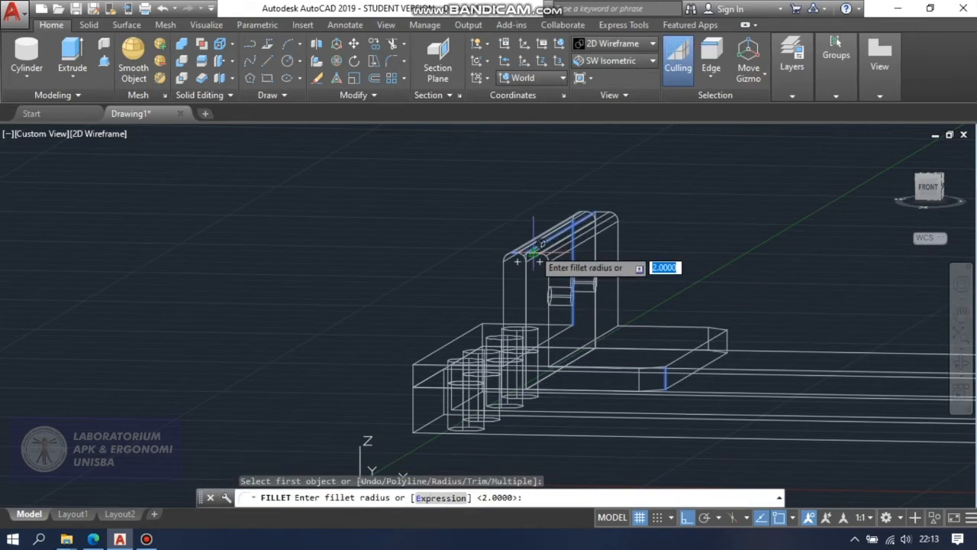
{"action": "key", "text": "Return"}
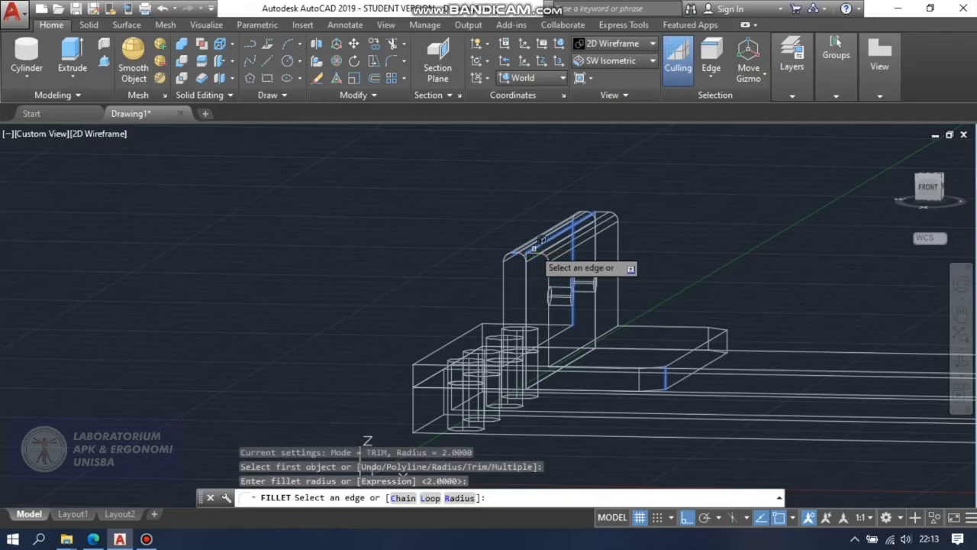
{"action": "scroll", "coordinate": [544, 246], "scroll_direction": "up", "scroll_amount": 2}
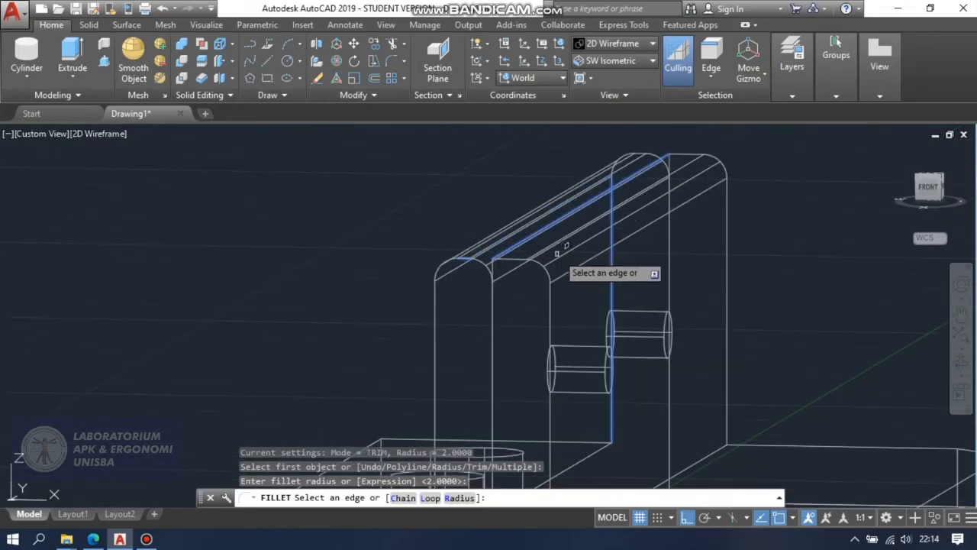
{"action": "left_click", "coordinate": [959, 362]}
{"action": "left_click_drag", "start_coordinate": [846, 341], "coordinate": [875, 344]}
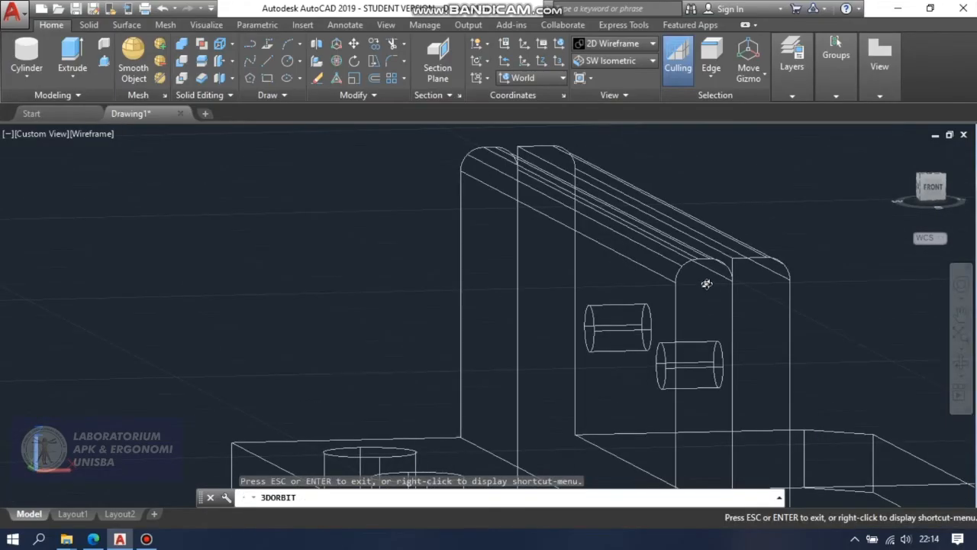
{"action": "key", "text": "Escape"}
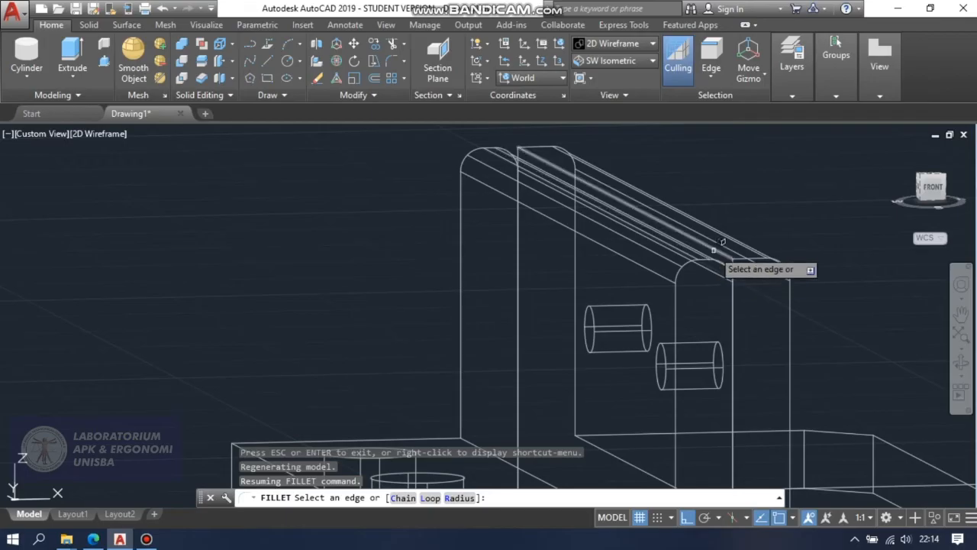
{"action": "left_click", "coordinate": [714, 250]}
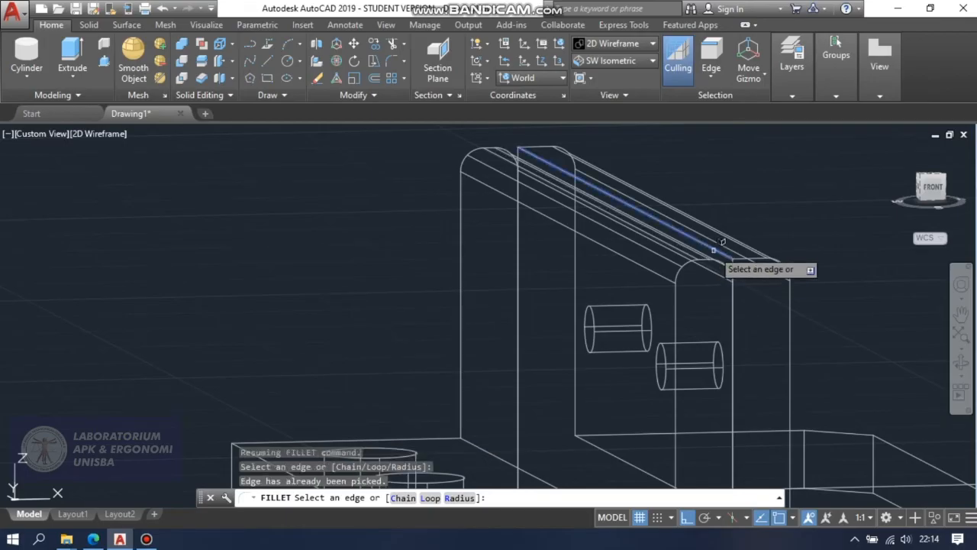
{"action": "key", "text": "Return"}
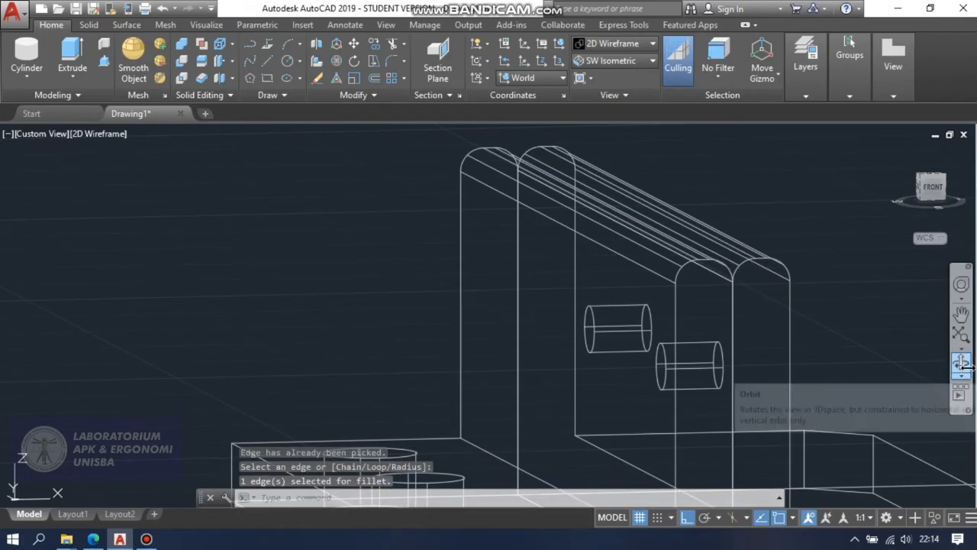
Apply the Conceptual visual style and orbit around the model to examine the rounded tops of the two upright walls.
{"action": "left_click", "coordinate": [961, 363]}
{"action": "left_click_drag", "start_coordinate": [861, 325], "coordinate": [791, 336]}
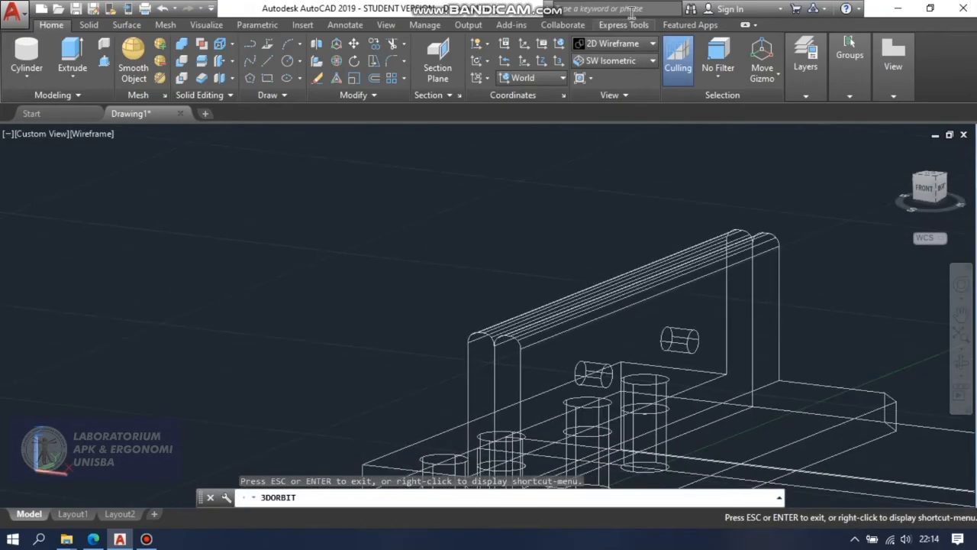
{"action": "left_click", "coordinate": [632, 47]}
{"action": "left_click", "coordinate": [662, 74]}
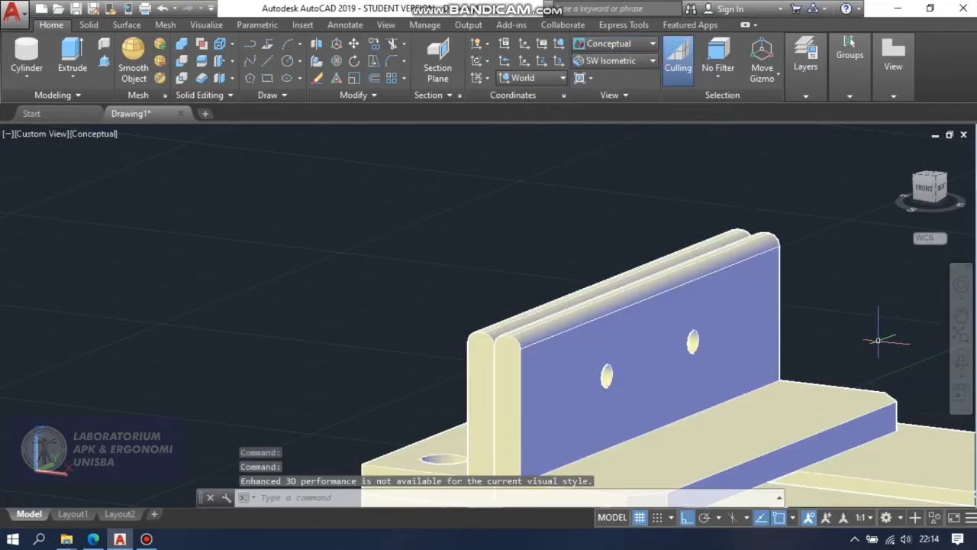
{"action": "scroll", "coordinate": [878, 338], "scroll_direction": "down", "scroll_amount": 4}
{"action": "scroll", "coordinate": [878, 338], "scroll_direction": "up", "scroll_amount": 2}
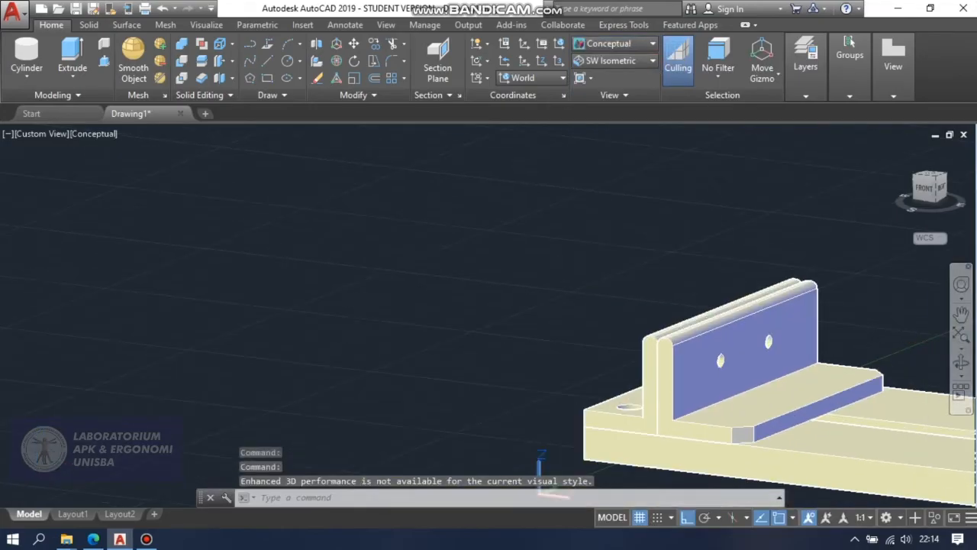
{"action": "left_click", "coordinate": [960, 313]}
{"action": "left_click_drag", "start_coordinate": [916, 325], "coordinate": [888, 364]}
{"action": "left_click", "coordinate": [961, 364]}
{"action": "left_click_drag", "start_coordinate": [819, 325], "coordinate": [885, 351]}
{"action": "left_click", "coordinate": [959, 314]}
{"action": "left_click_drag", "start_coordinate": [934, 323], "coordinate": [767, 330]}
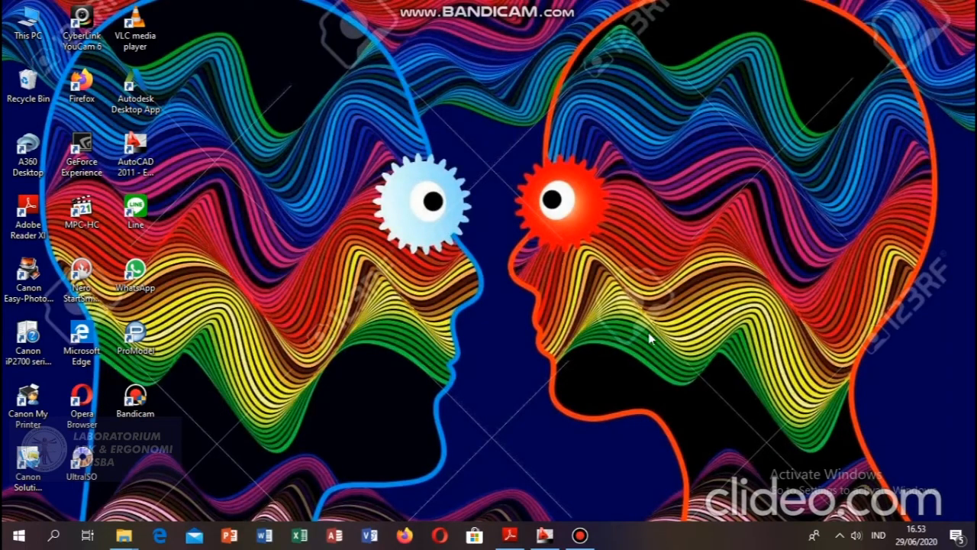
Switch to AutoCAD 2011, accept the object snap settings with all snap modes enabled, and set Ortho mode to ON.
{"action": "left_click", "coordinate": [544, 536]}
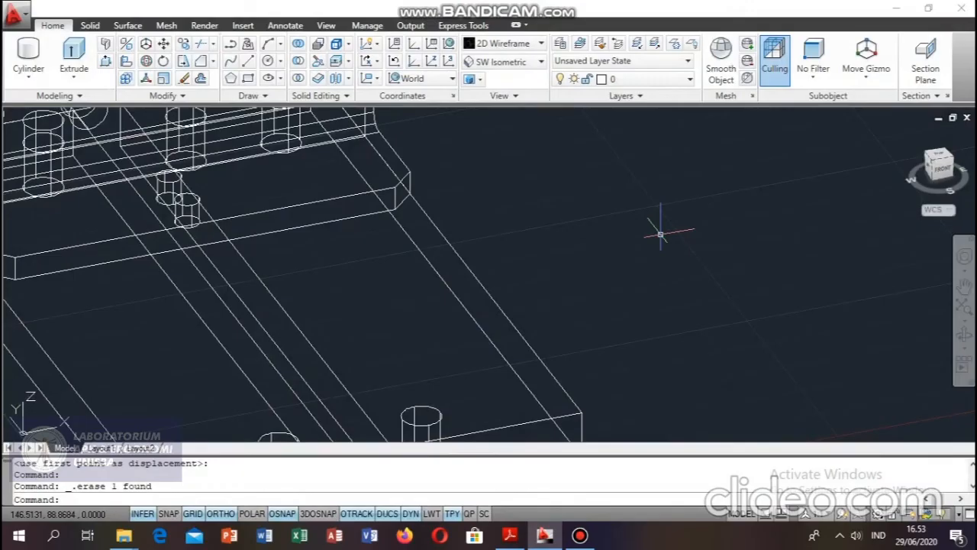
{"action": "type", "text": "osnap"}
{"action": "key", "text": "Return"}
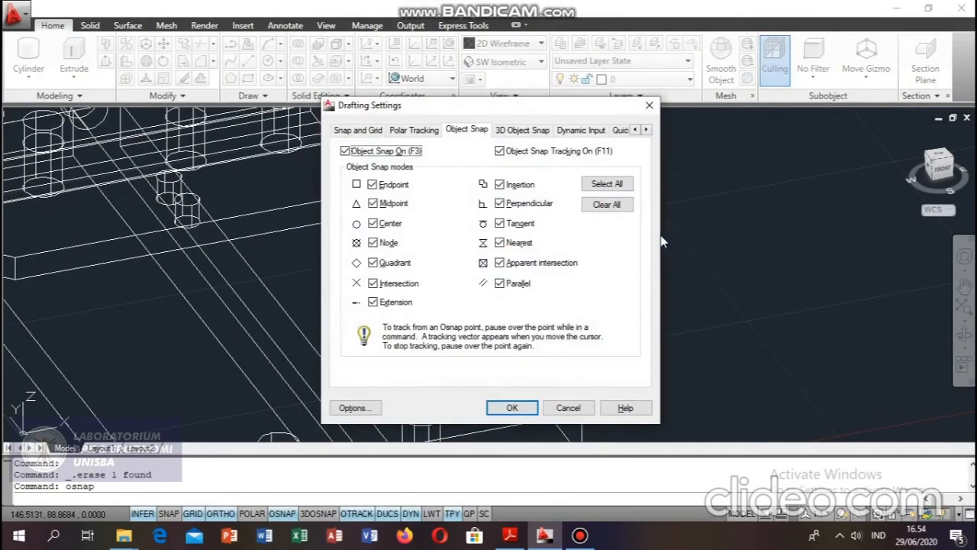
{"action": "key", "text": "Return"}
{"action": "type", "text": "ortho"}
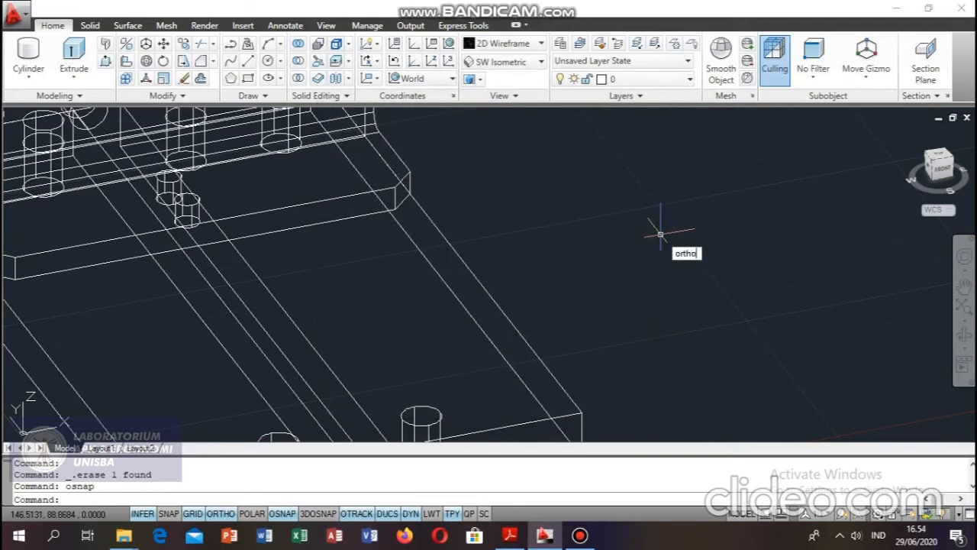
{"action": "key", "text": "Return"}
{"action": "key", "text": "Return"}
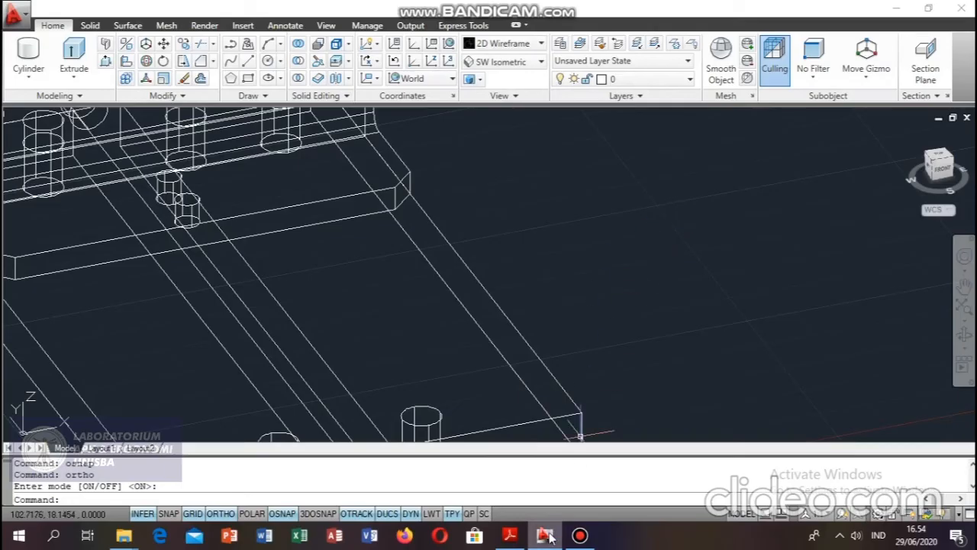
Switch to Ukuran Komponen RAGUM.pdf in Adobe Reader to check the dimensions of the Seluncur part, and return to AutoCAD.
{"action": "mouse_move", "coordinate": [549, 538]}
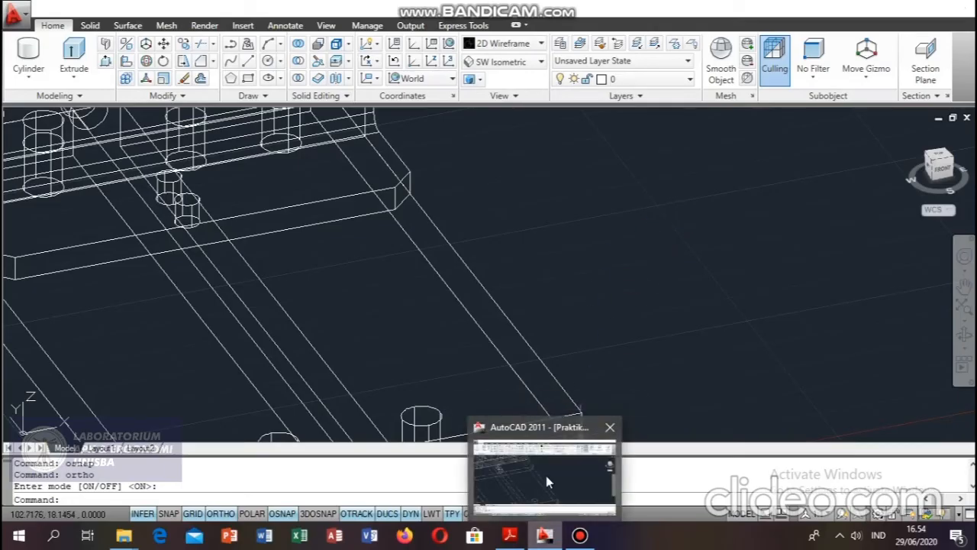
{"action": "left_click", "coordinate": [509, 537]}
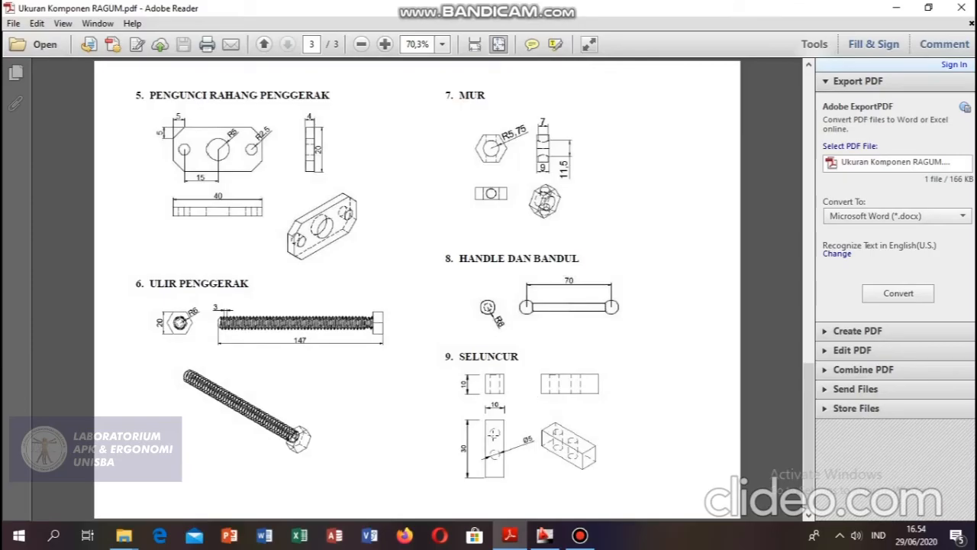
{"action": "left_click", "coordinate": [544, 536]}
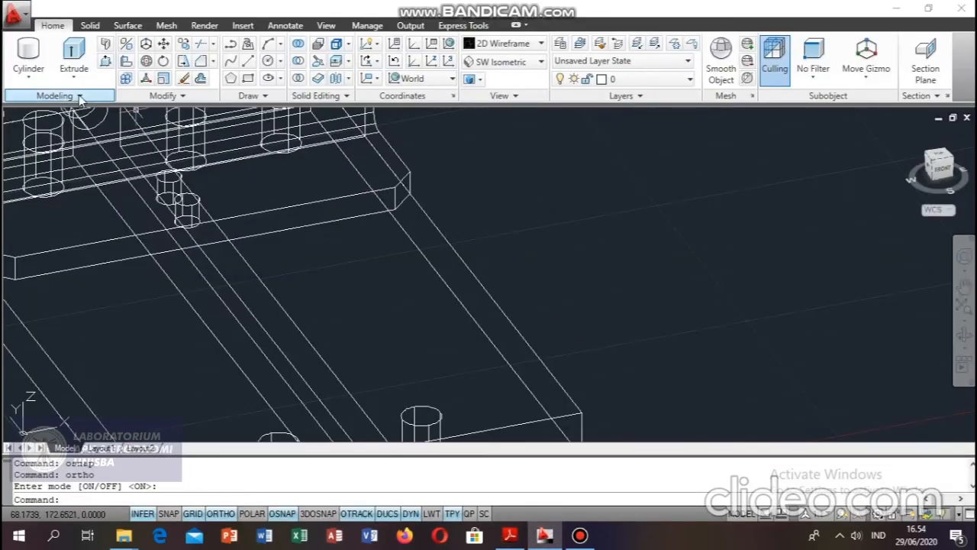
Create a box of 30 by 10 by -10 in the base plate's slot, starting where the slot edge meets the chamfered plate's front edge.
{"action": "left_click", "coordinate": [28, 73]}
{"action": "left_click", "coordinate": [42, 103]}
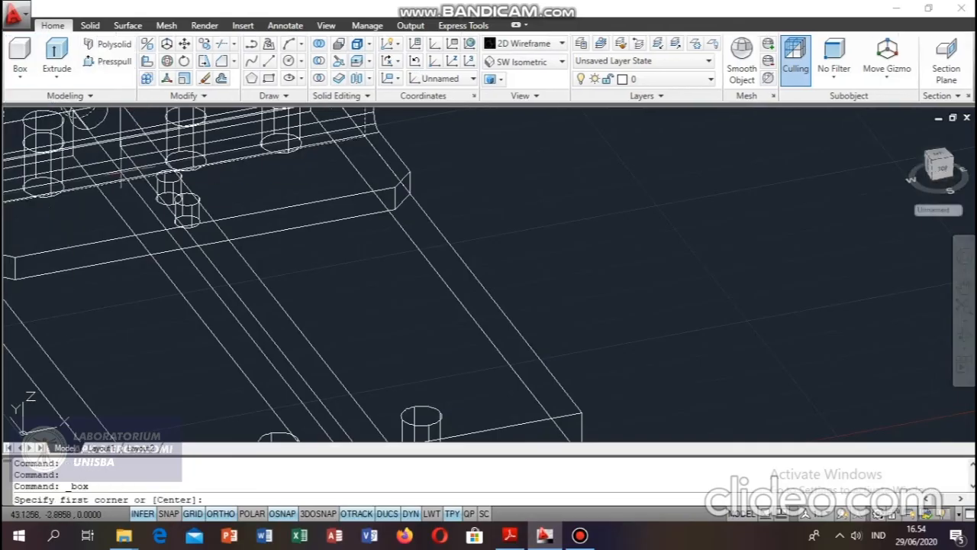
{"action": "left_click", "coordinate": [179, 249]}
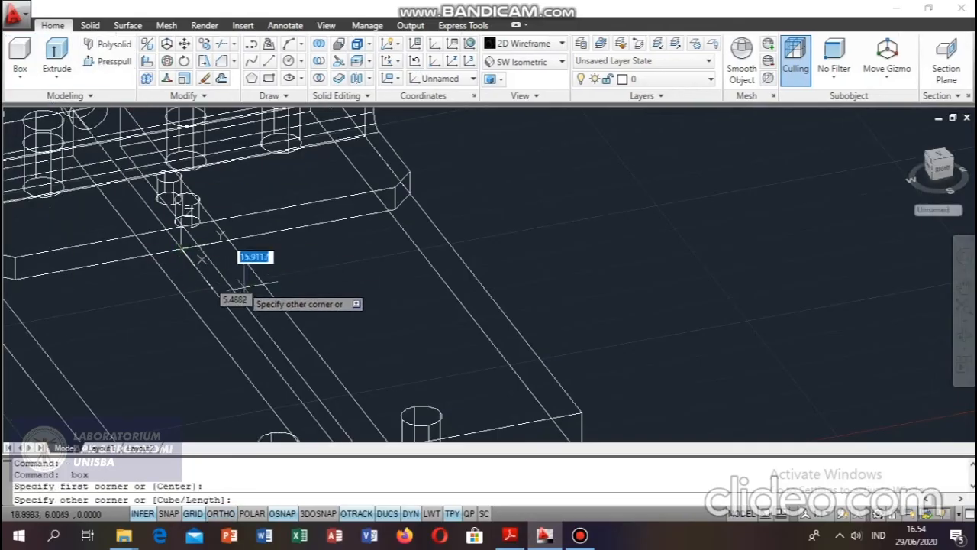
{"action": "type", "text": "30"}
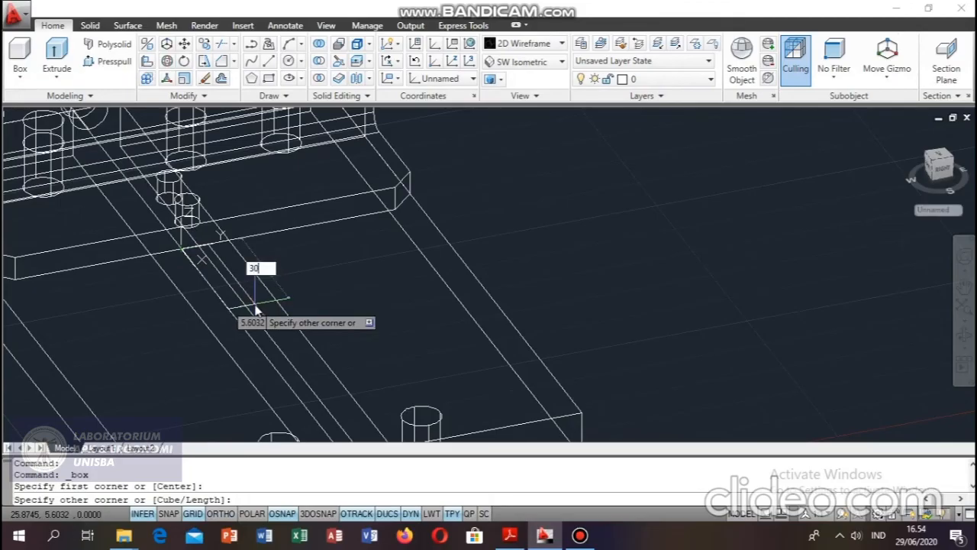
{"action": "key", "text": "Tab"}
{"action": "type", "text": "10"}
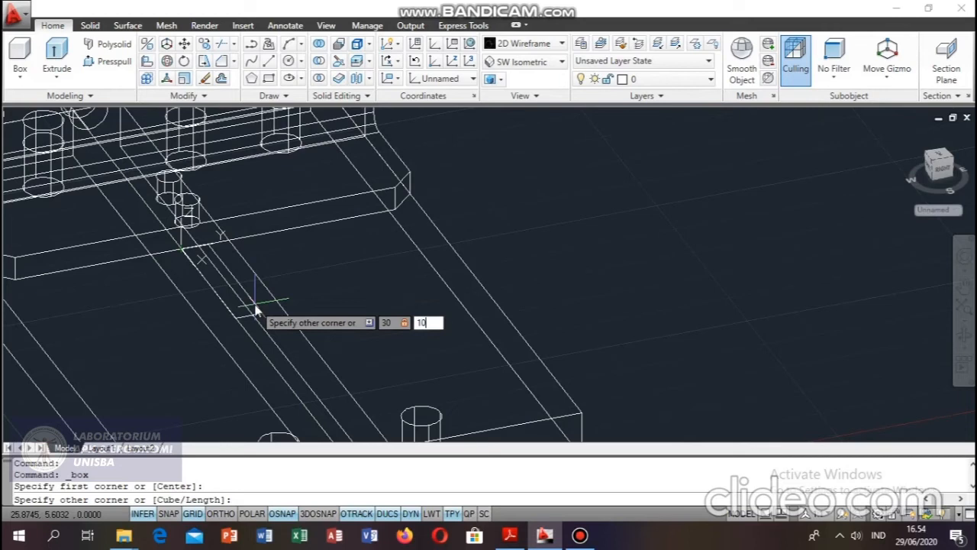
{"action": "key", "text": "Tab"}
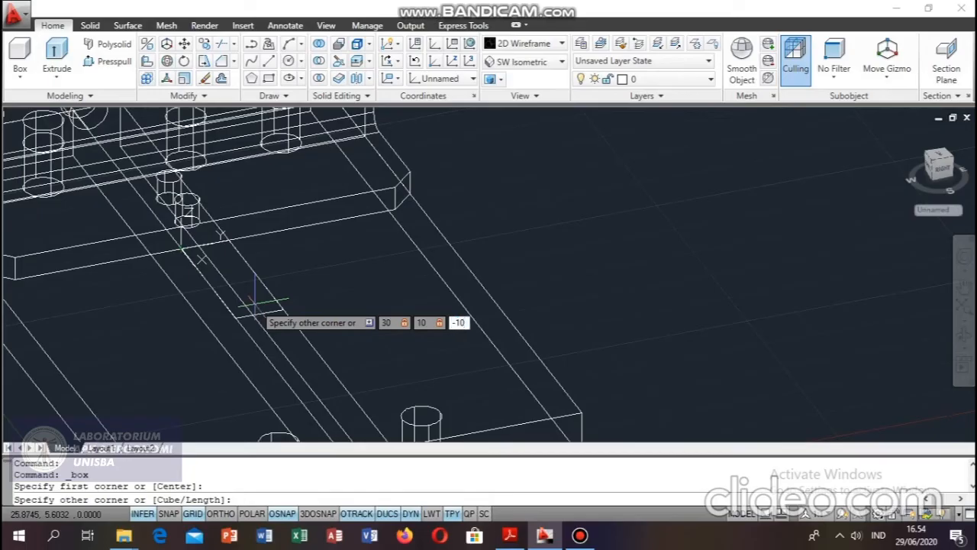
{"action": "key", "text": "Return"}
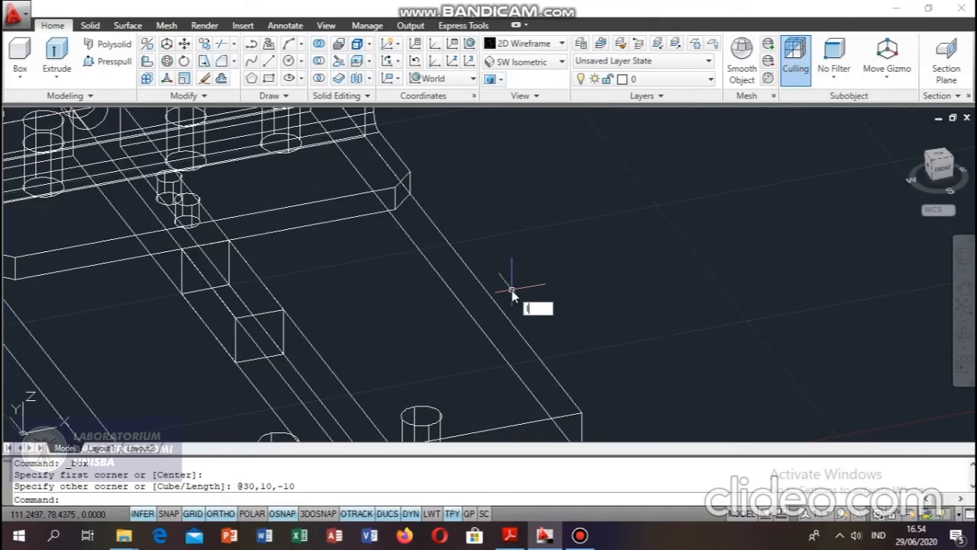
Draw a line on the box's top face from its near end corner to the end edge's midpoint, continuing 10 inward along the box.
{"action": "type", "text": "l"}
{"action": "key", "text": "Return"}
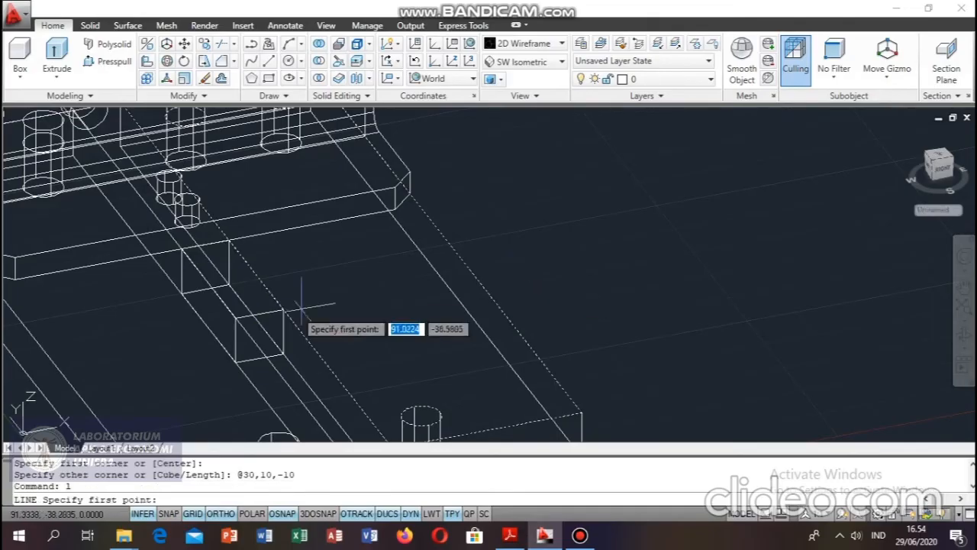
{"action": "left_click", "coordinate": [235, 317]}
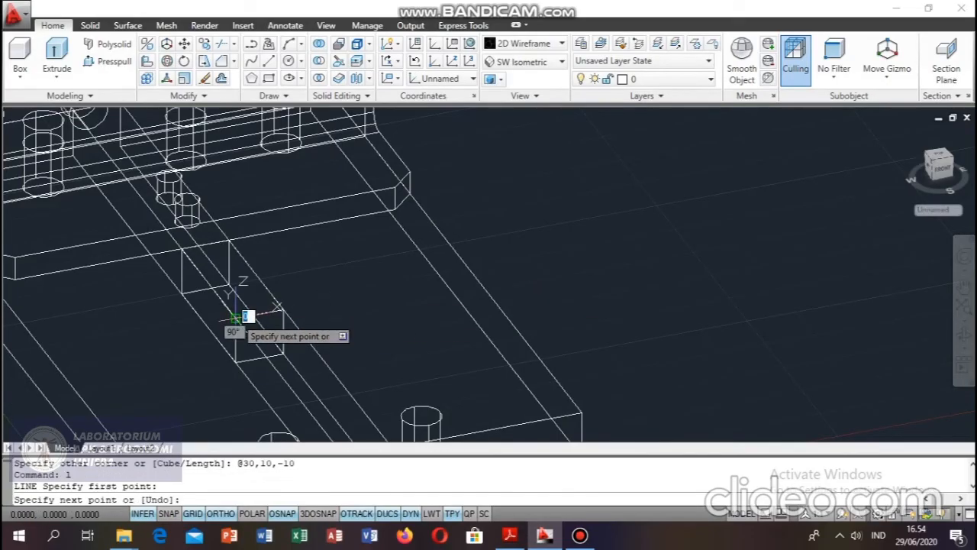
{"action": "left_click", "coordinate": [262, 324]}
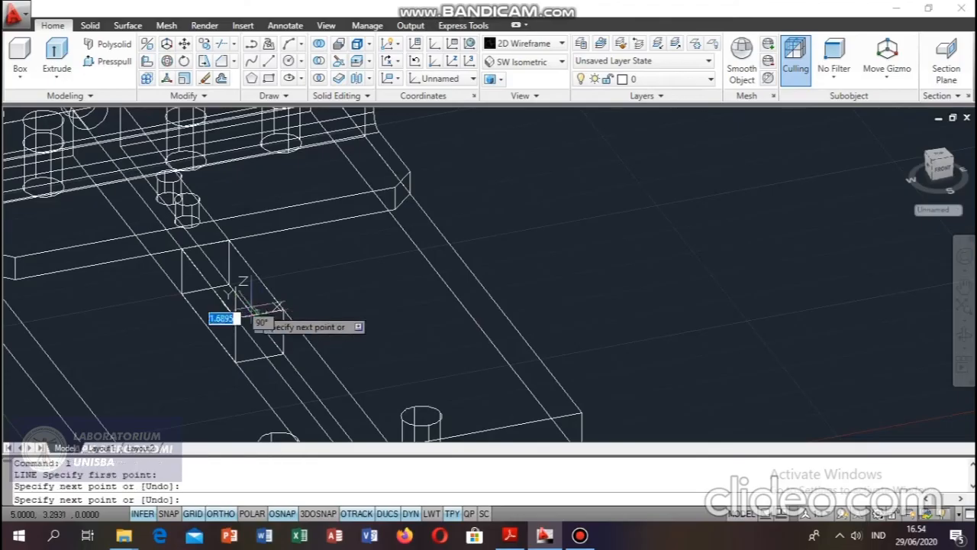
{"action": "type", "text": "10"}
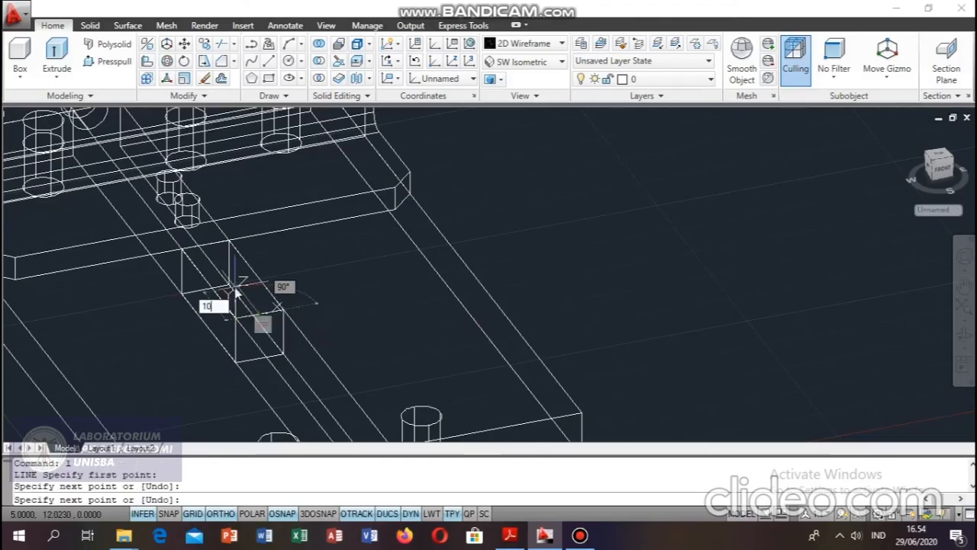
{"action": "key", "text": "Return"}
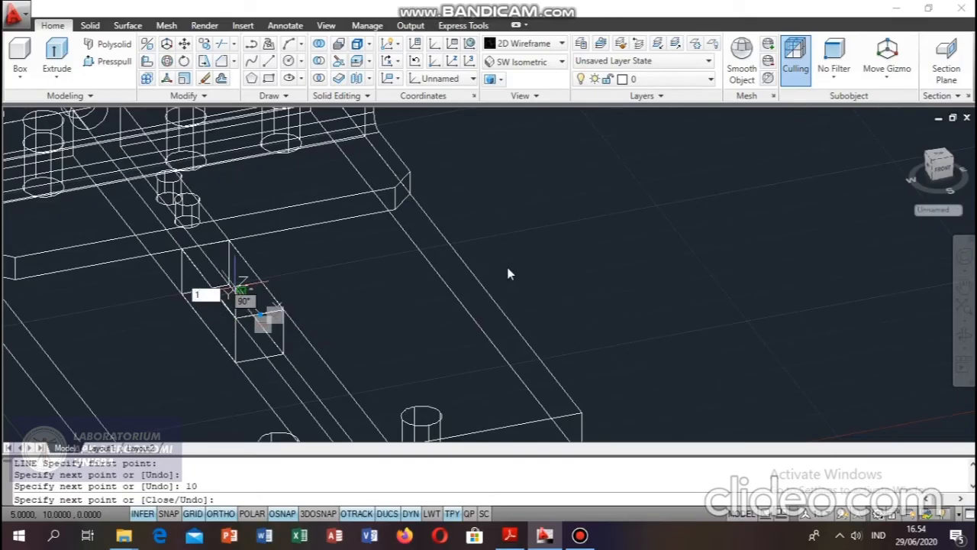
{"action": "key", "text": "BackSpace"}
{"action": "key", "text": "Escape"}
{"action": "key", "text": "Escape"}
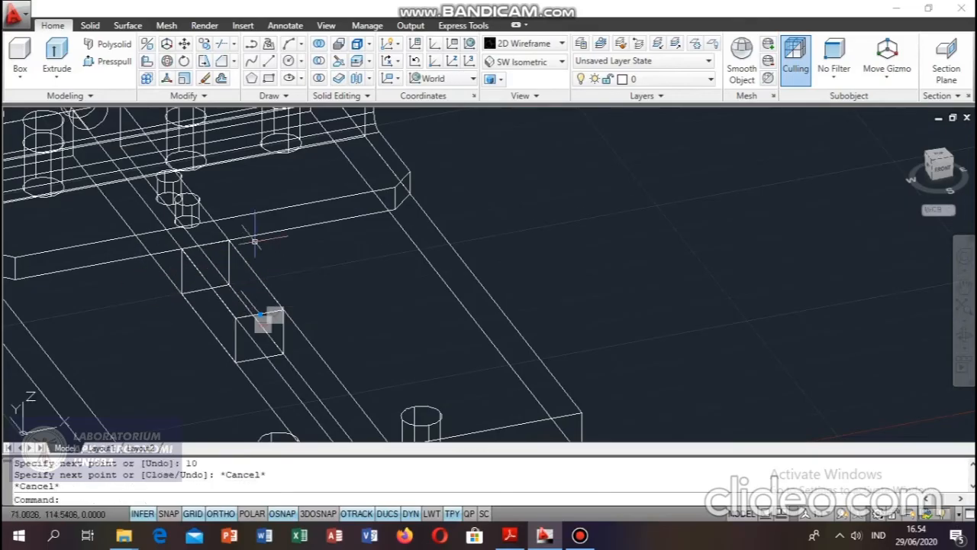
Draw a guide line on the box's top face from its far end corner to that edge's midpoint, continuing 10 inward.
{"action": "type", "text": "l"}
{"action": "key", "text": "Return"}
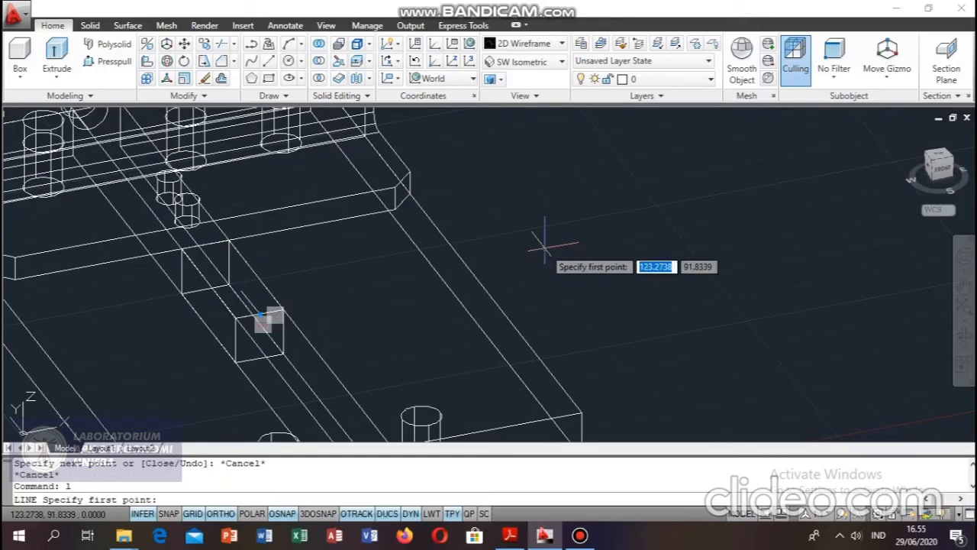
{"action": "left_click", "coordinate": [181, 249]}
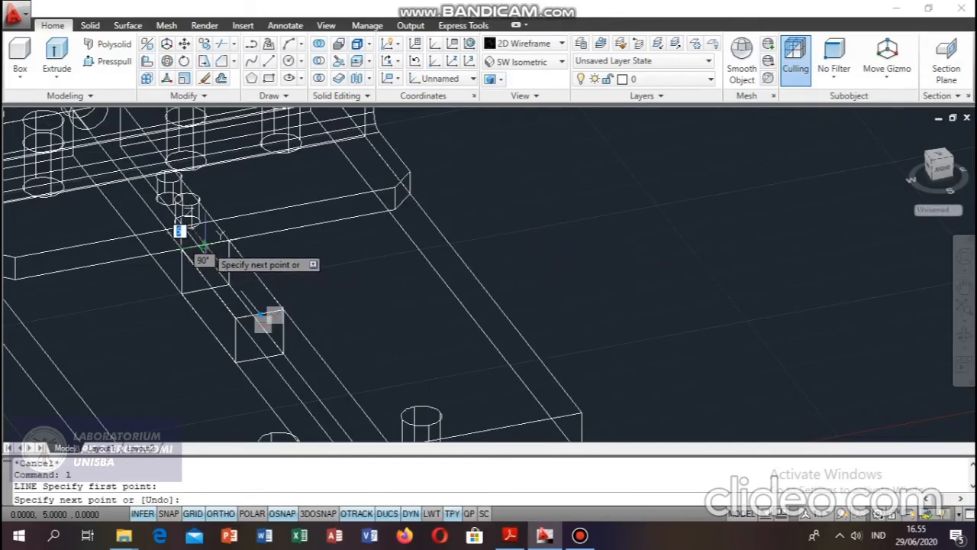
{"action": "left_click", "coordinate": [205, 245]}
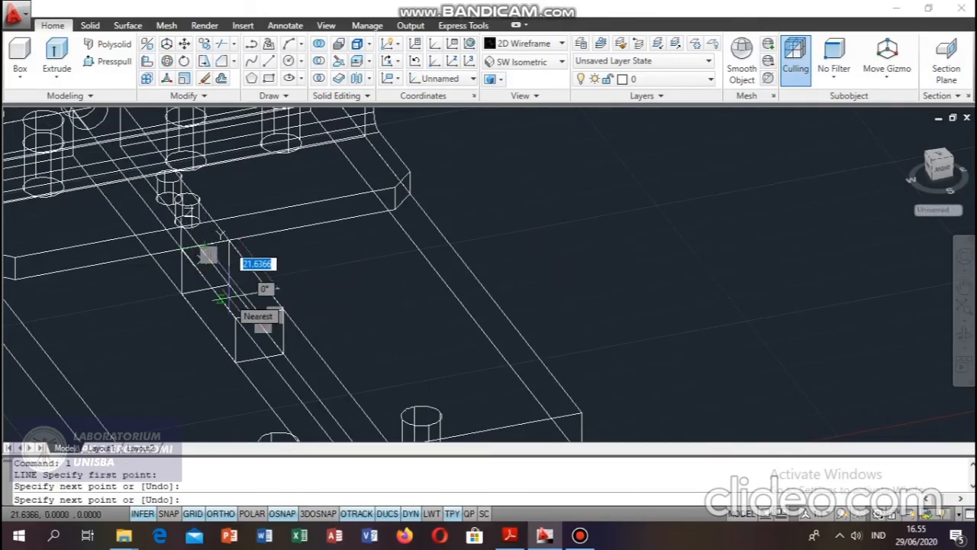
{"action": "type", "text": "10"}
{"action": "key", "text": "Return"}
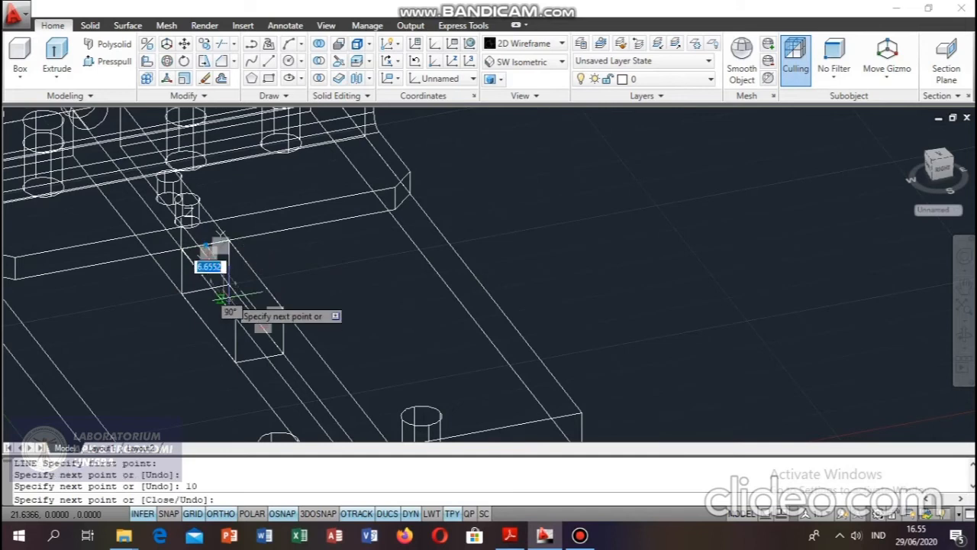
{"action": "key", "text": "Escape"}
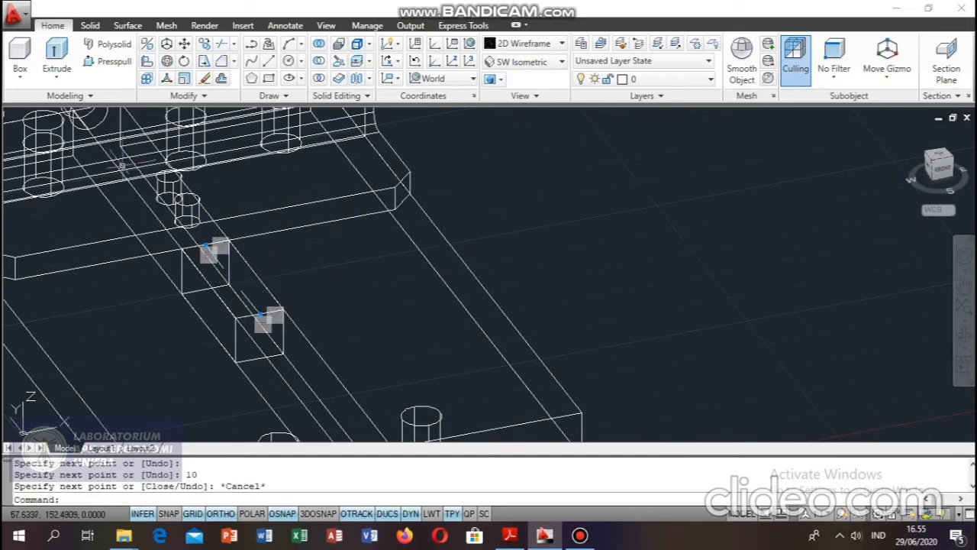
Create a cylinder of radius 2.5 and height 10 down through the box, centred on the inner end of the far guide line.
{"action": "left_click", "coordinate": [19, 87]}
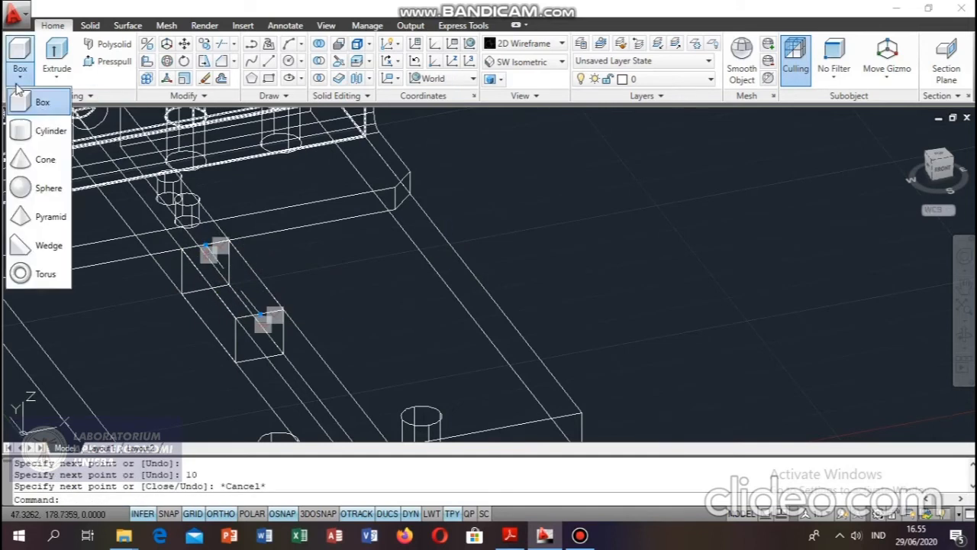
{"action": "left_click", "coordinate": [42, 131]}
{"action": "left_click", "coordinate": [222, 266]}
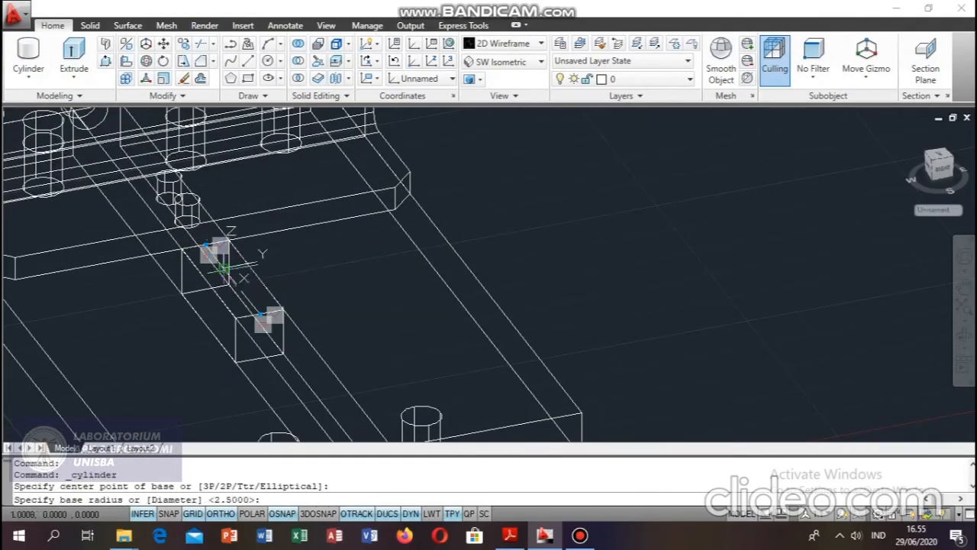
{"action": "type", "text": "2"}
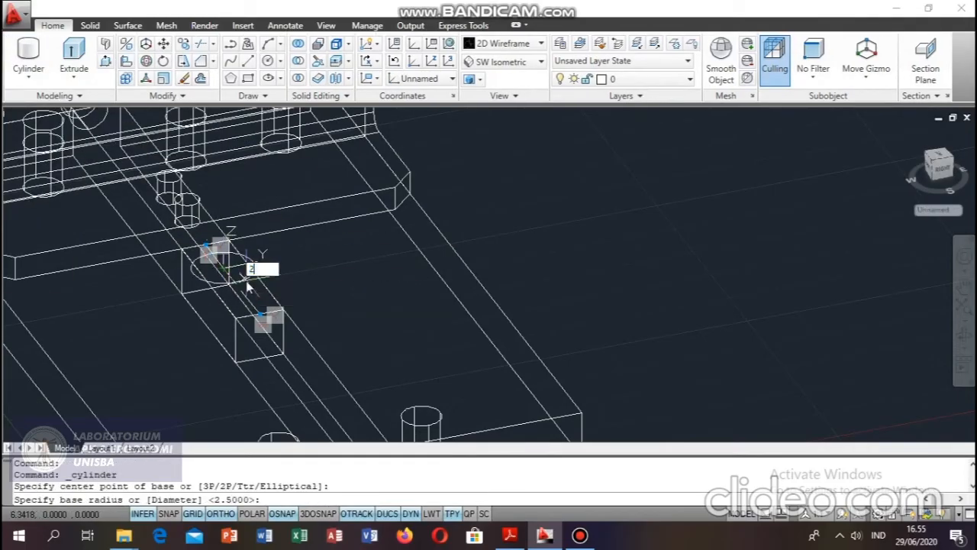
{"action": "type", "text": ".5"}
{"action": "key", "text": "Return"}
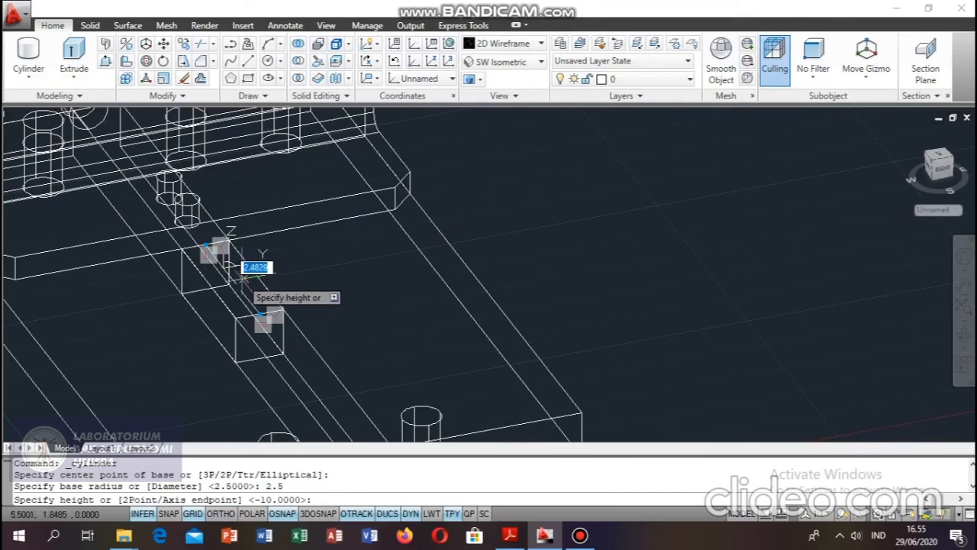
{"action": "type", "text": "10"}
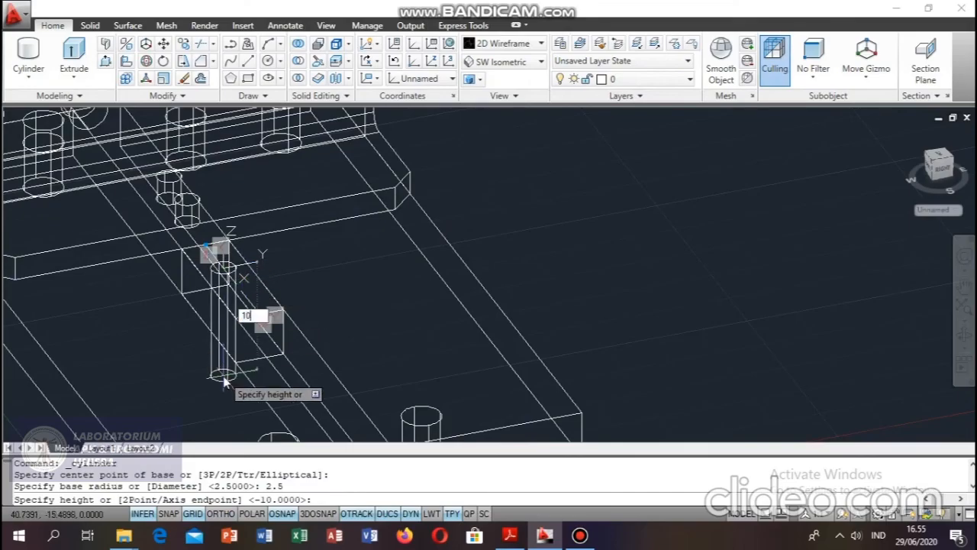
{"action": "key", "text": "Return"}
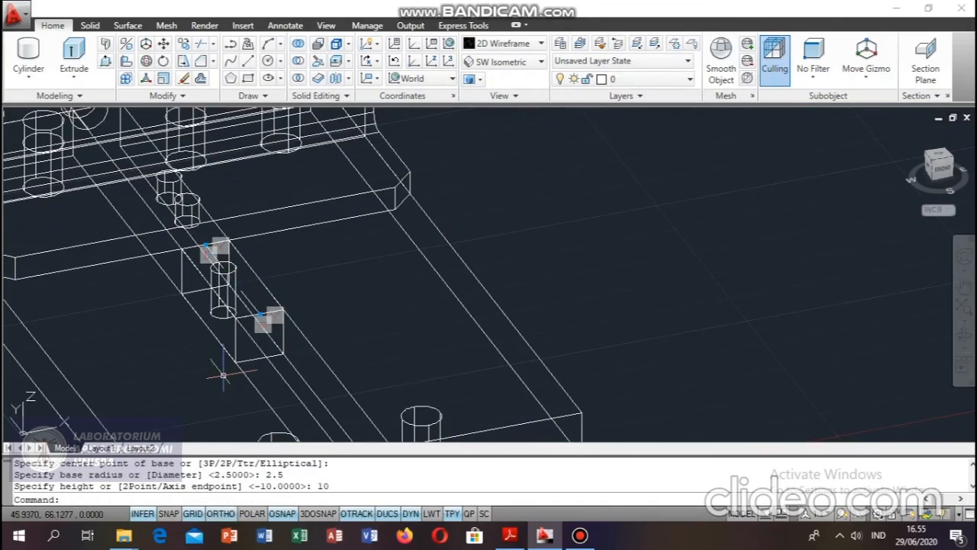
Copy the cylinder from its top centre to the inner end of the guide line at the box's near end.
{"action": "type", "text": "co"}
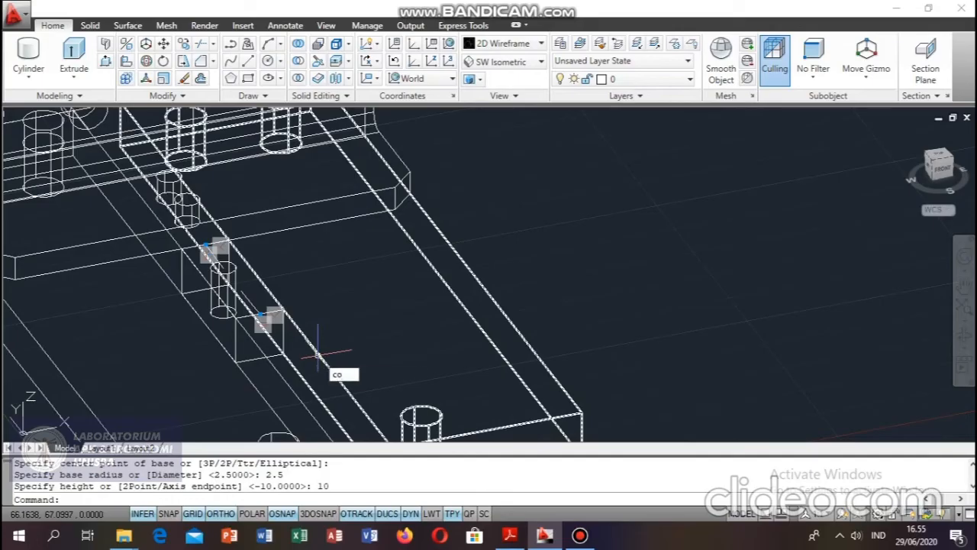
{"action": "key", "text": "Return"}
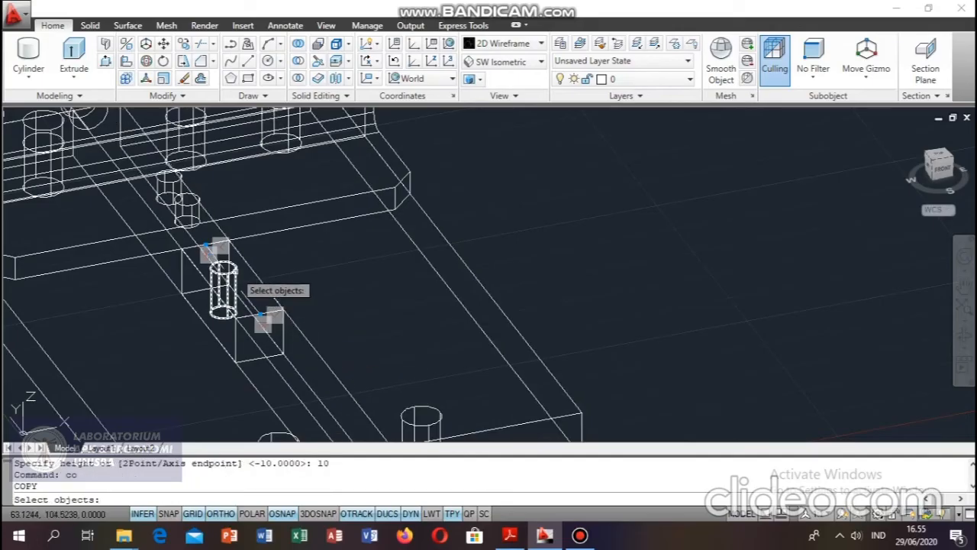
{"action": "left_click", "coordinate": [234, 270]}
{"action": "key", "text": "Return"}
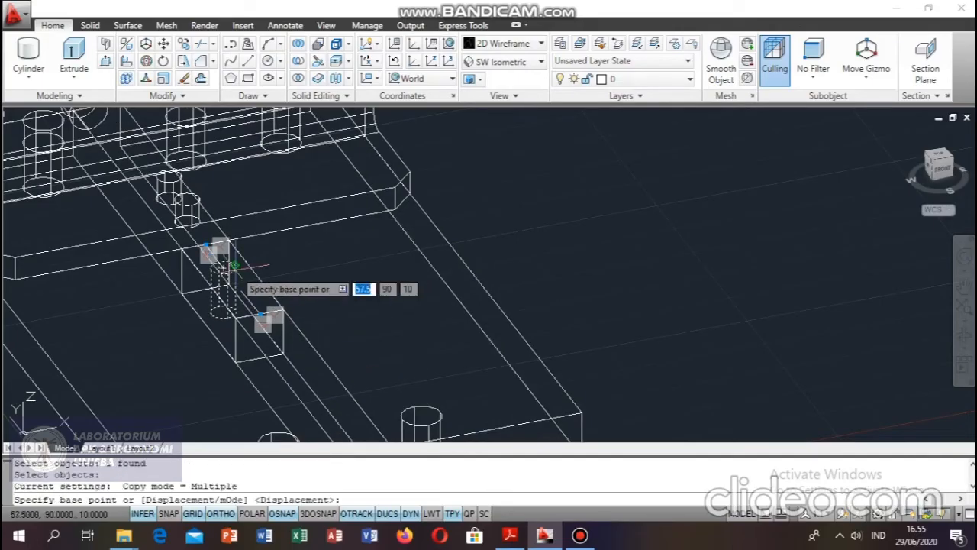
{"action": "left_click", "coordinate": [222, 268]}
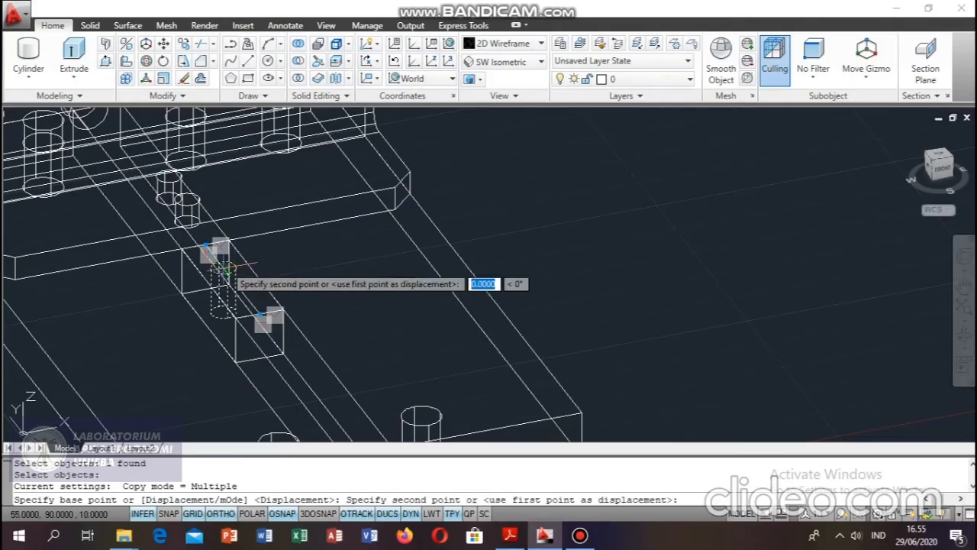
{"action": "left_click", "coordinate": [240, 291]}
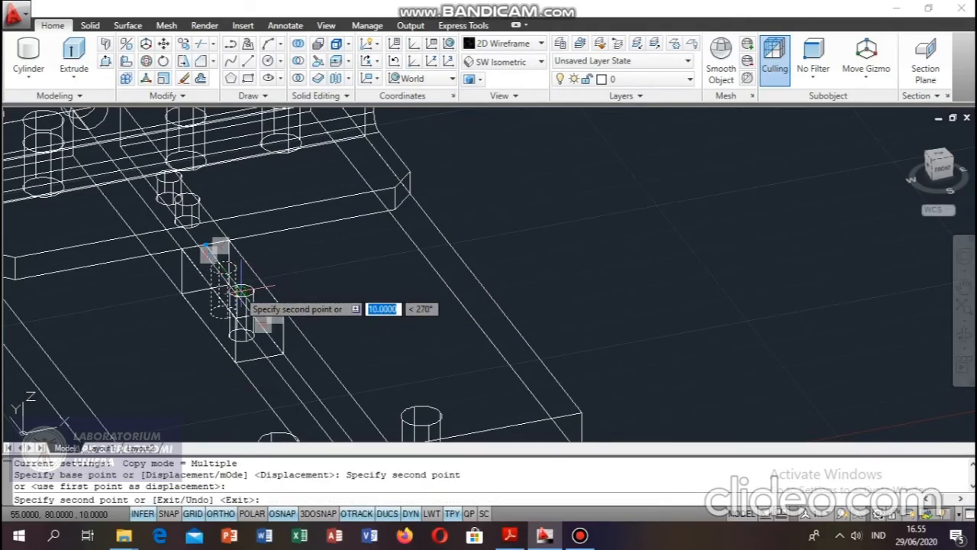
{"action": "key", "text": "Escape"}
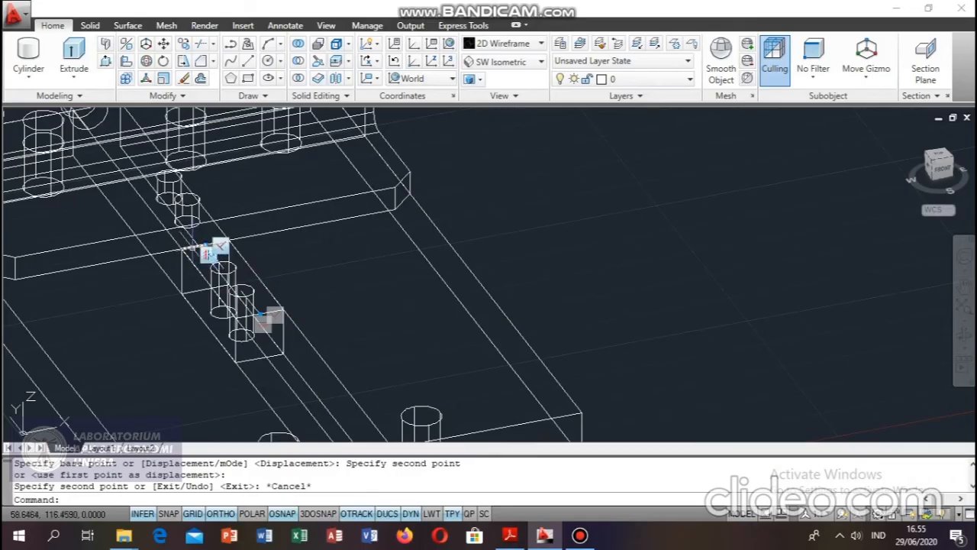
Delete the guide lines at both ends of the box's top face.
{"action": "left_click", "coordinate": [193, 247]}
{"action": "key", "text": "Delete"}
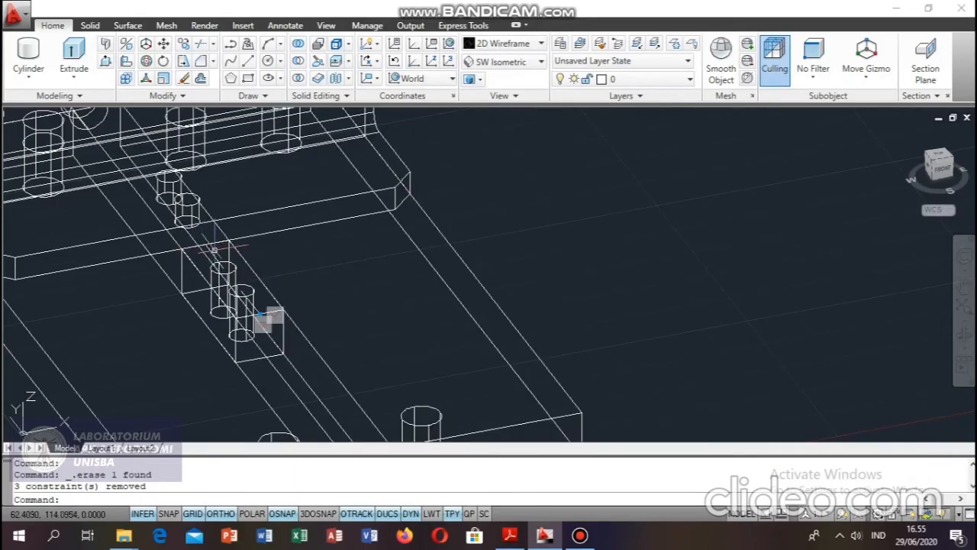
{"action": "left_click", "coordinate": [212, 249]}
{"action": "key", "text": "Delete"}
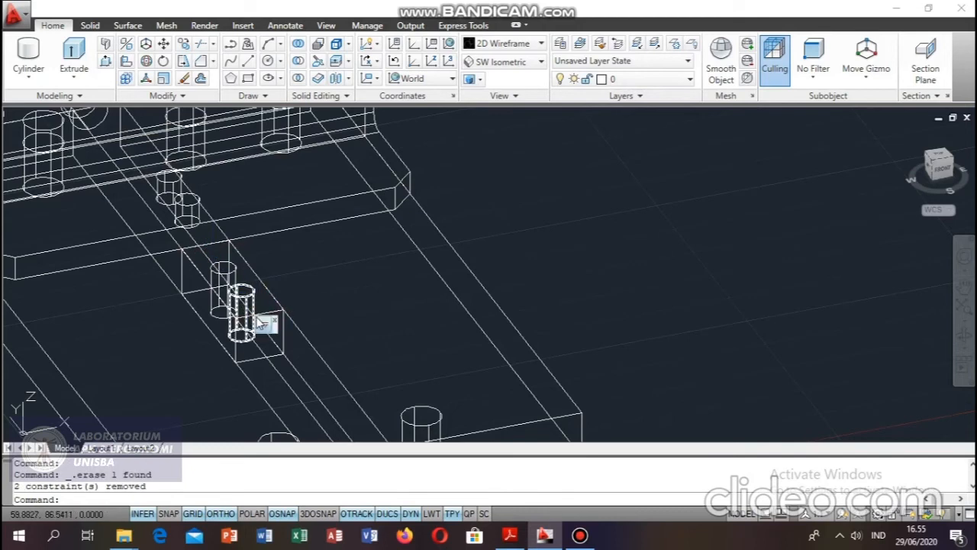
{"action": "left_click", "coordinate": [262, 325]}
{"action": "key", "text": "Delete"}
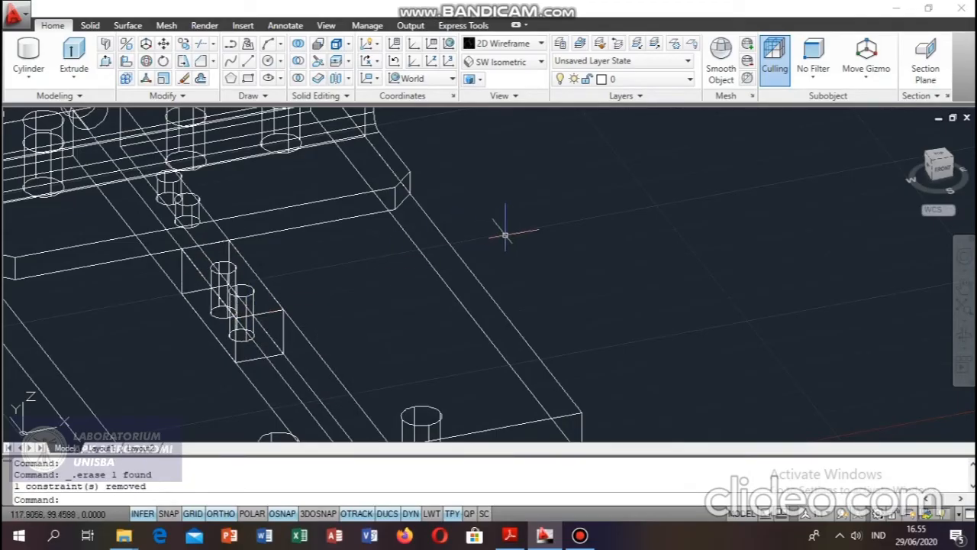
Subtract the two cylinders from the slider box to make its through holes.
{"action": "left_click", "coordinate": [298, 61]}
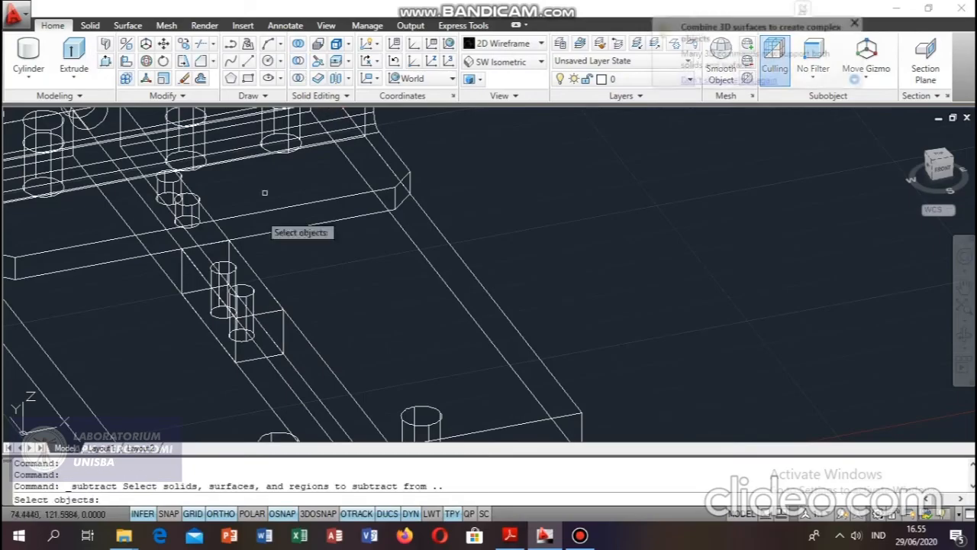
{"action": "left_click", "coordinate": [266, 313]}
{"action": "key", "text": "Return"}
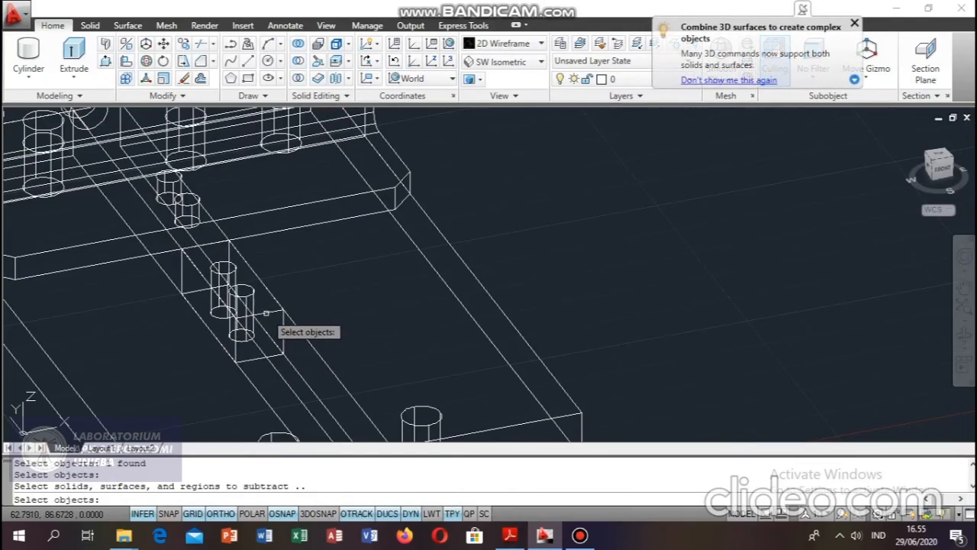
{"action": "left_click", "coordinate": [245, 299]}
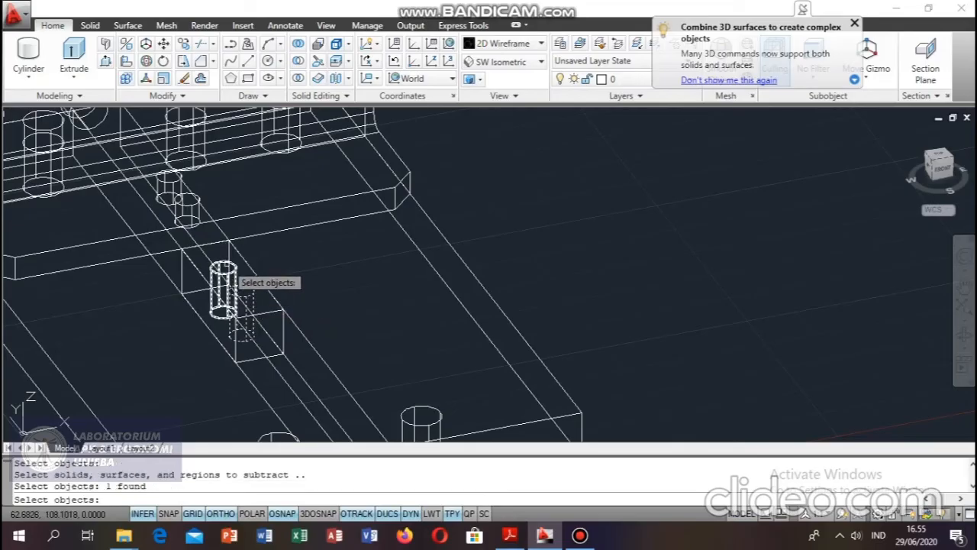
{"action": "left_click", "coordinate": [224, 262]}
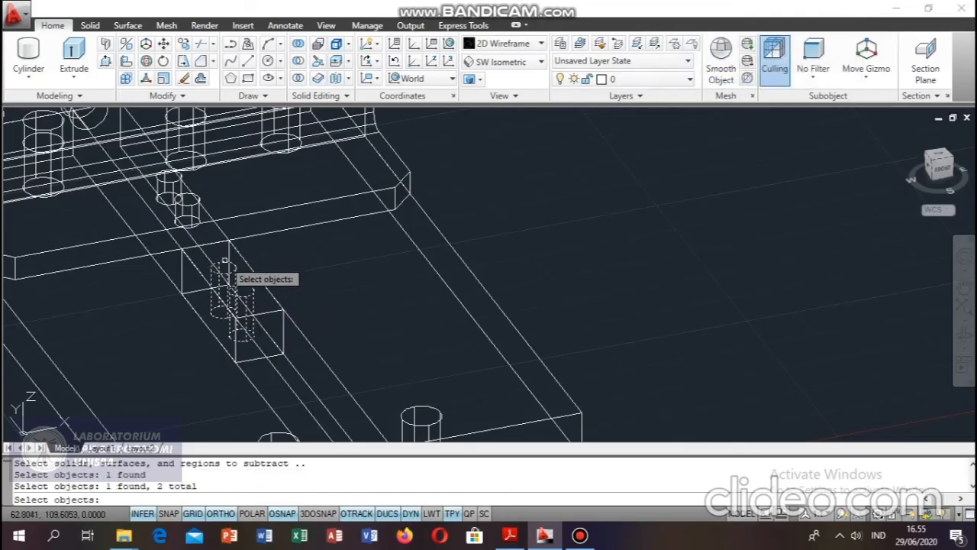
{"action": "key", "text": "Return"}
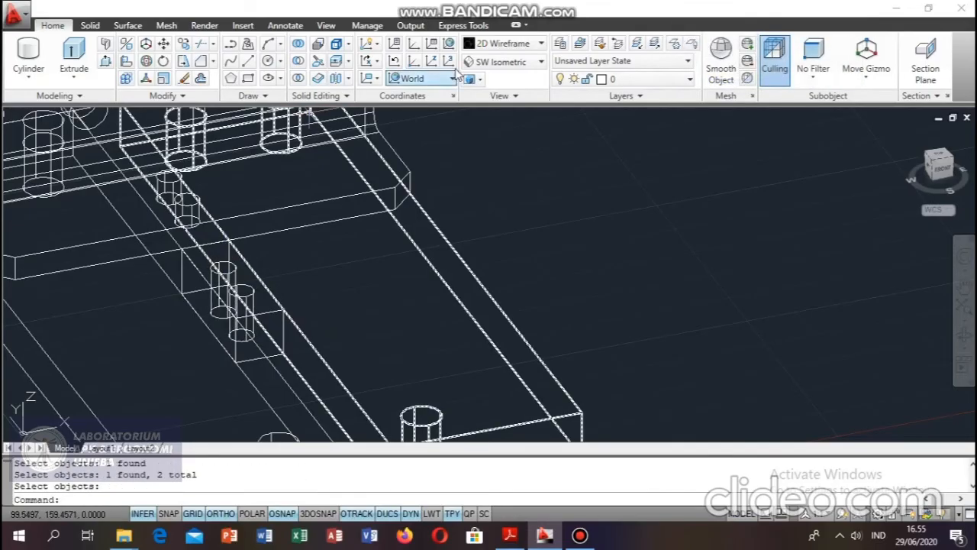
Check the drilled block in the Conceptual visual style, and return to 2D Wireframe.
{"action": "left_click", "coordinate": [504, 43]}
{"action": "left_click", "coordinate": [555, 126]}
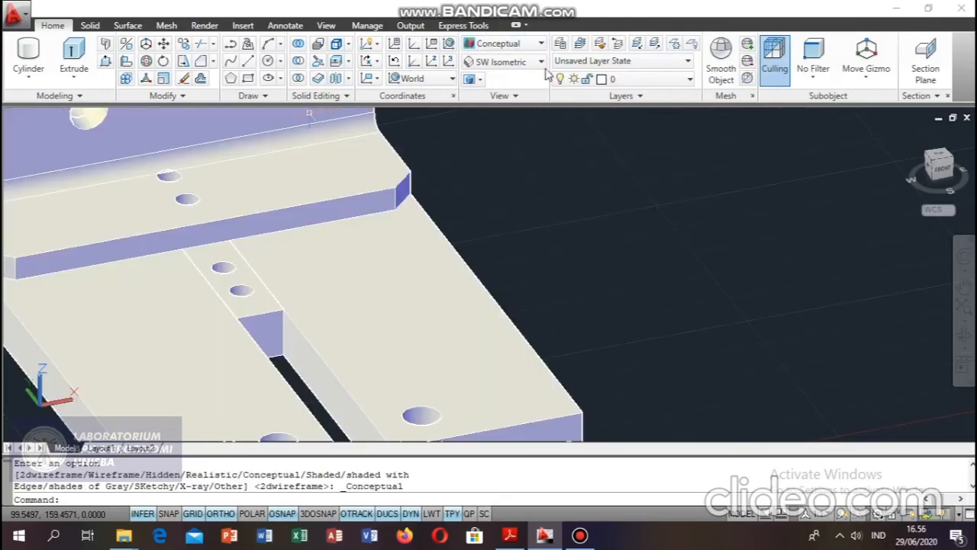
{"action": "left_click", "coordinate": [504, 44]}
{"action": "left_click", "coordinate": [492, 76]}
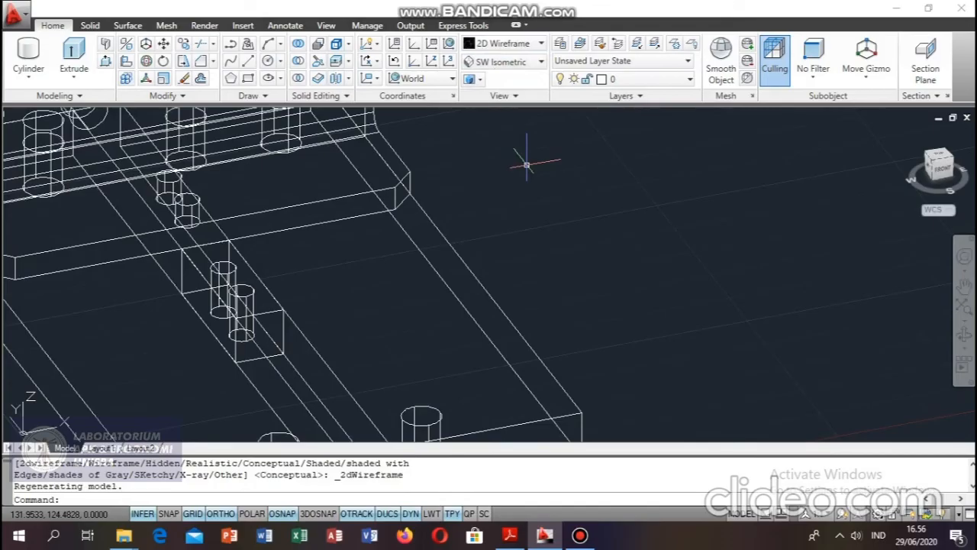
Move the drilled block along the slot beneath the chamfered plate, from its near top corner to its far top corner.
{"action": "type", "text": "m"}
{"action": "key", "text": "Return"}
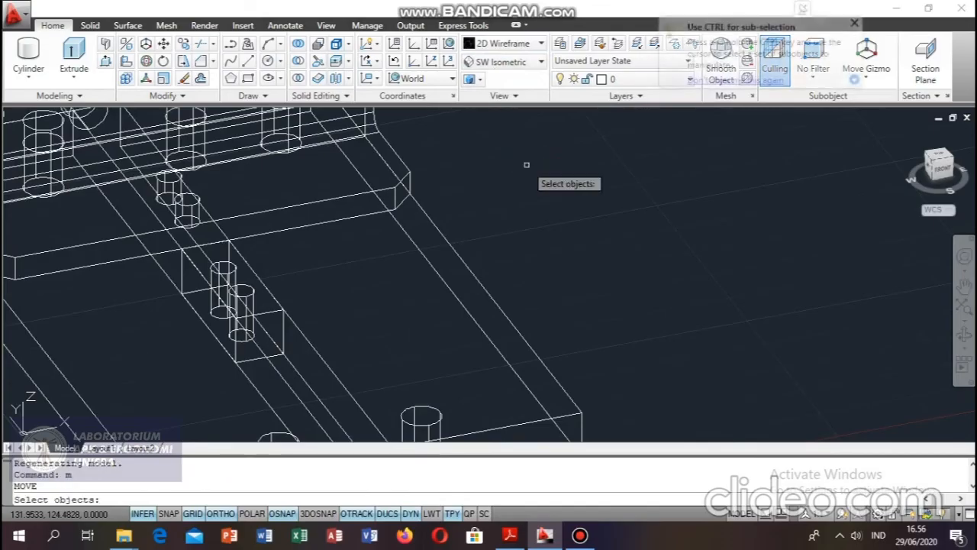
{"action": "left_click", "coordinate": [278, 311]}
{"action": "key", "text": "Return"}
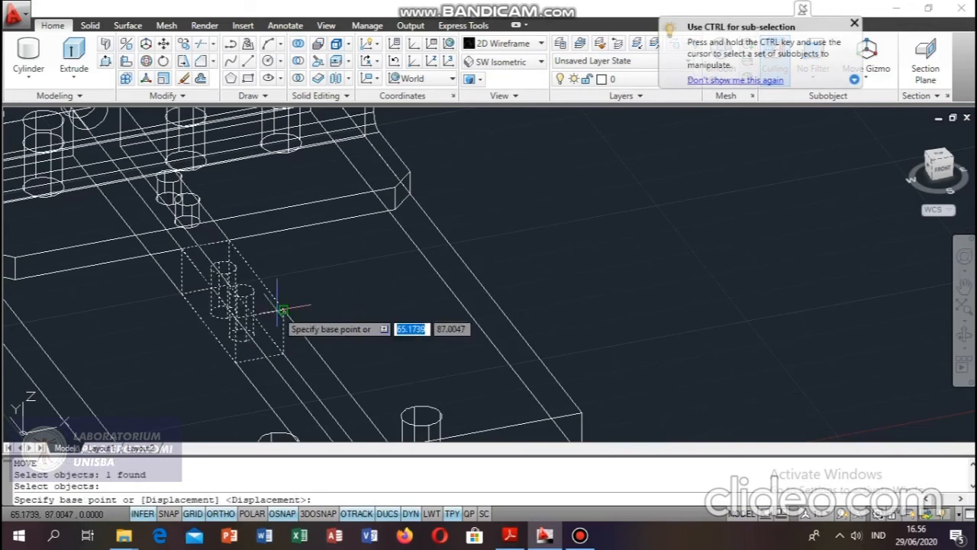
{"action": "left_click", "coordinate": [235, 314]}
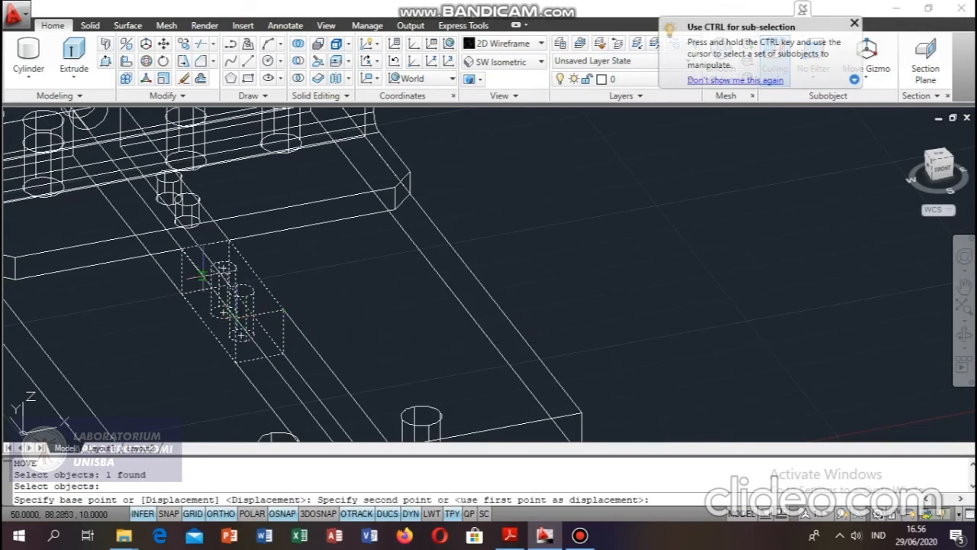
{"action": "left_click", "coordinate": [181, 249]}
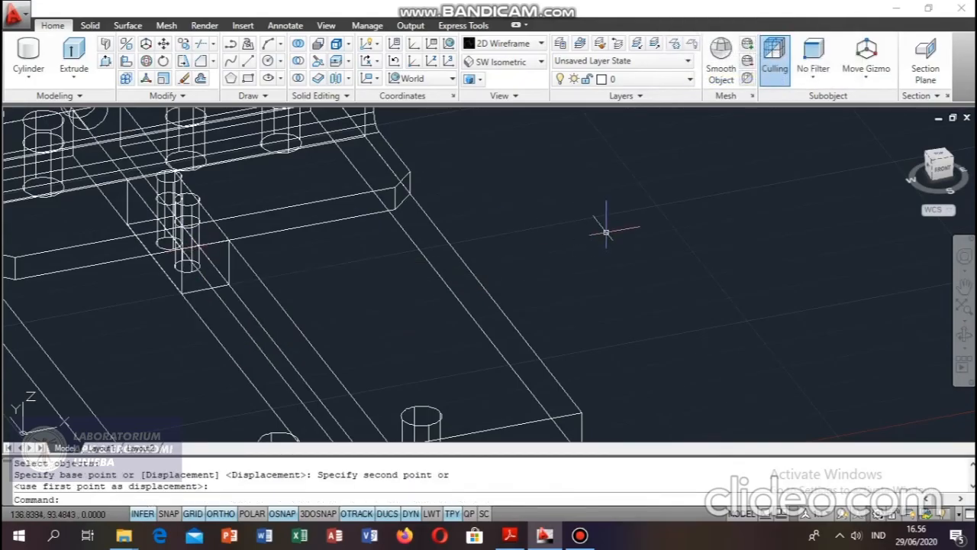
Inspect the block's position under the chamfered plate, check the component drawings in Ukuran Komponen RAGUM.pdf in Adobe Reader, and return to AutoCAD.
{"action": "mouse_move", "coordinate": [574, 211]}
{"action": "middle_mouse_down"}
{"action": "mouse_move", "coordinate": [654, 295]}
{"action": "mouse_move", "coordinate": [734, 336]}
{"action": "middle_mouse_up"}
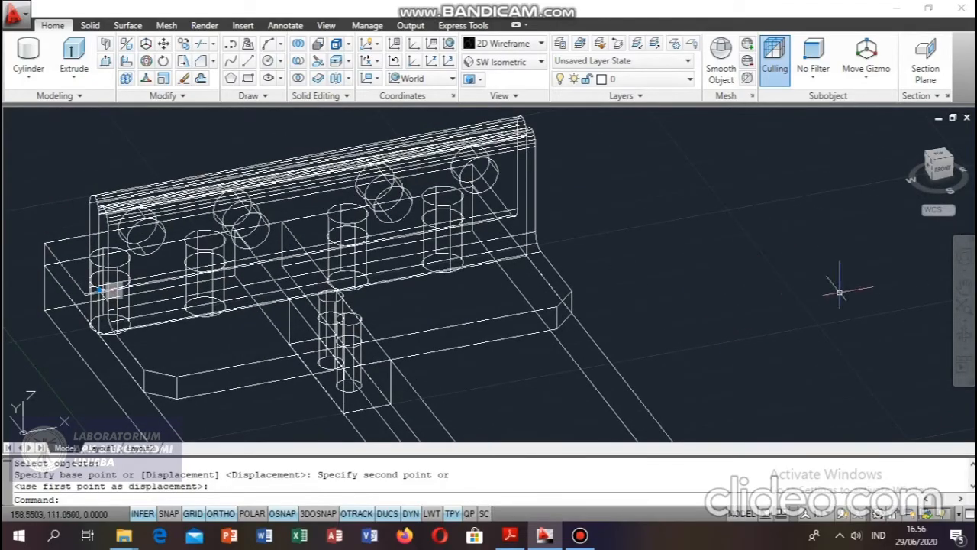
{"action": "left_click", "coordinate": [964, 334]}
{"action": "left_click_drag", "start_coordinate": [758, 272], "coordinate": [790, 252]}
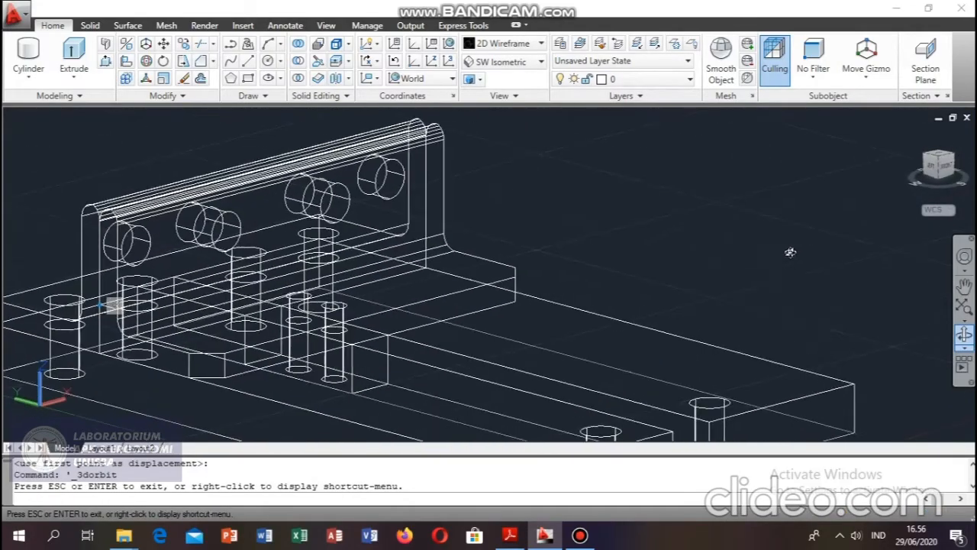
{"action": "left_click", "coordinate": [522, 535]}
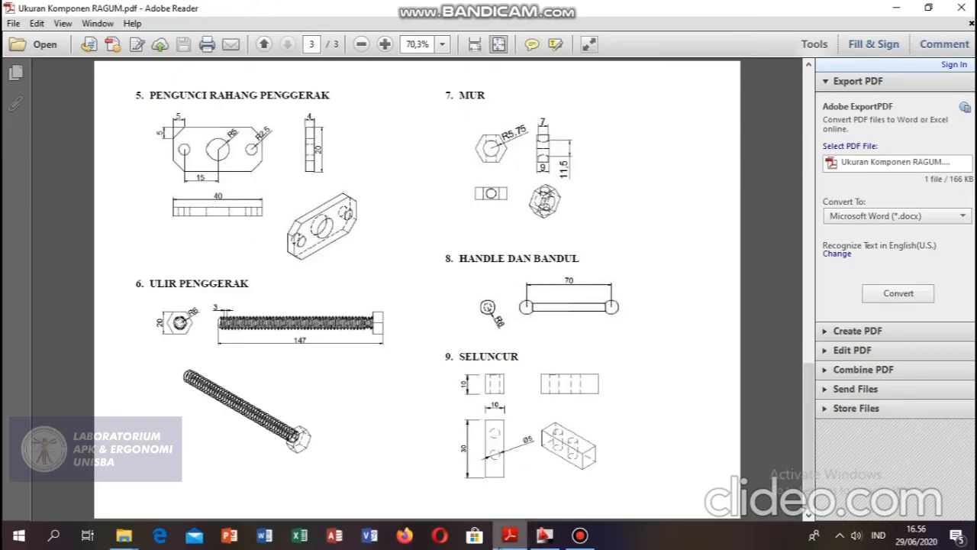
{"action": "left_click", "coordinate": [508, 535]}
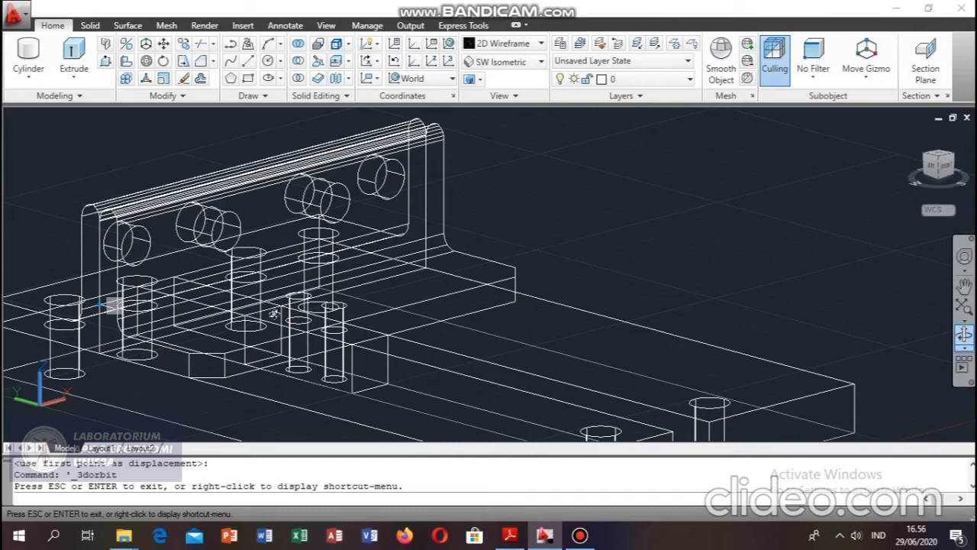
Draw a 25 mm guide line along the upright jaw's face from the end of the short guide line at its near side.
{"action": "key", "text": "Escape"}
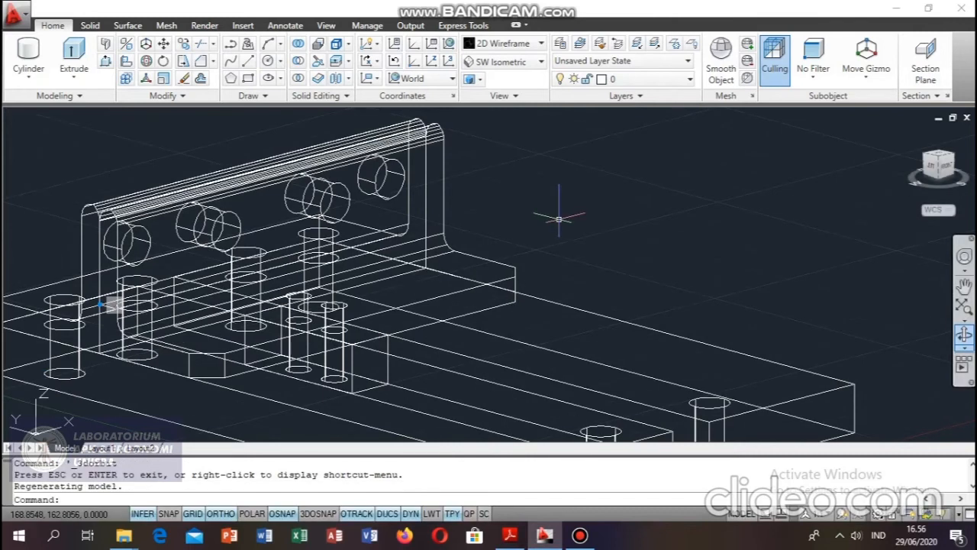
{"action": "type", "text": "l"}
{"action": "key", "text": "Return"}
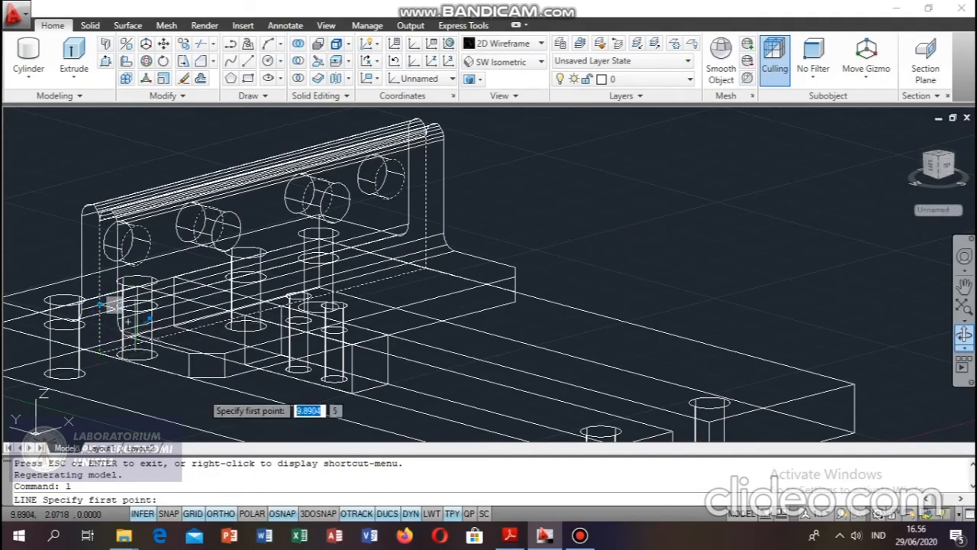
{"action": "scroll", "coordinate": [99, 298], "scroll_direction": "up", "scroll_amount": 3}
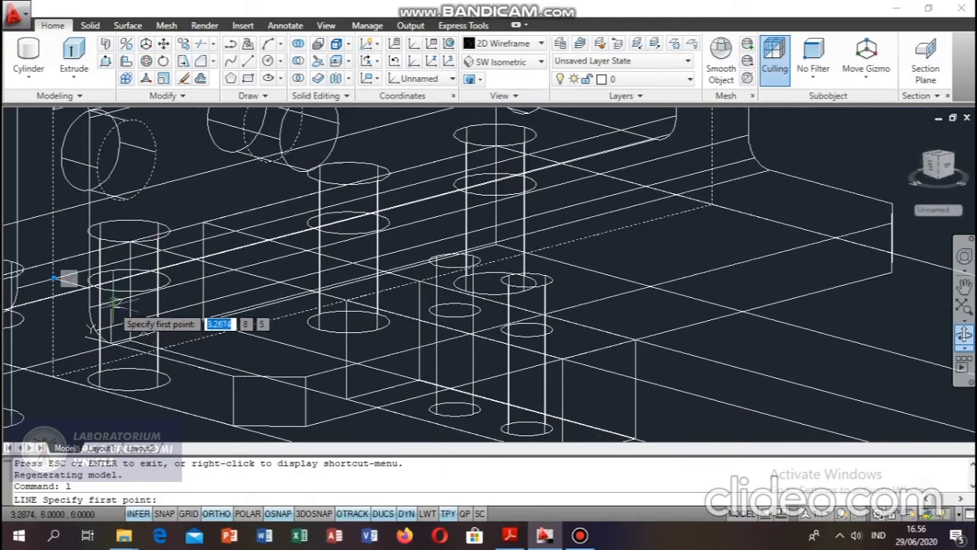
{"action": "scroll", "coordinate": [46, 271], "scroll_direction": "up", "scroll_amount": 3}
{"action": "scroll", "coordinate": [100, 292], "scroll_direction": "up", "scroll_amount": 2}
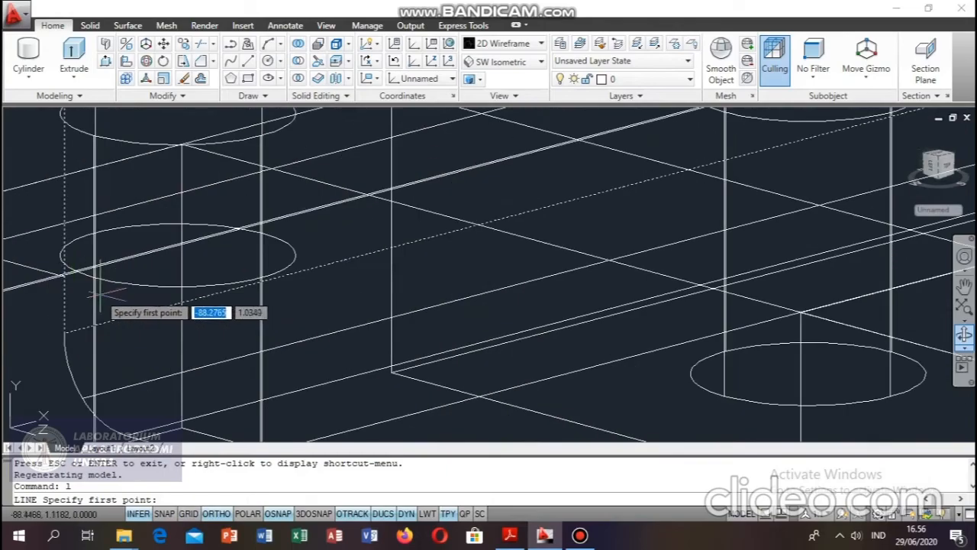
{"action": "left_click", "coordinate": [64, 276]}
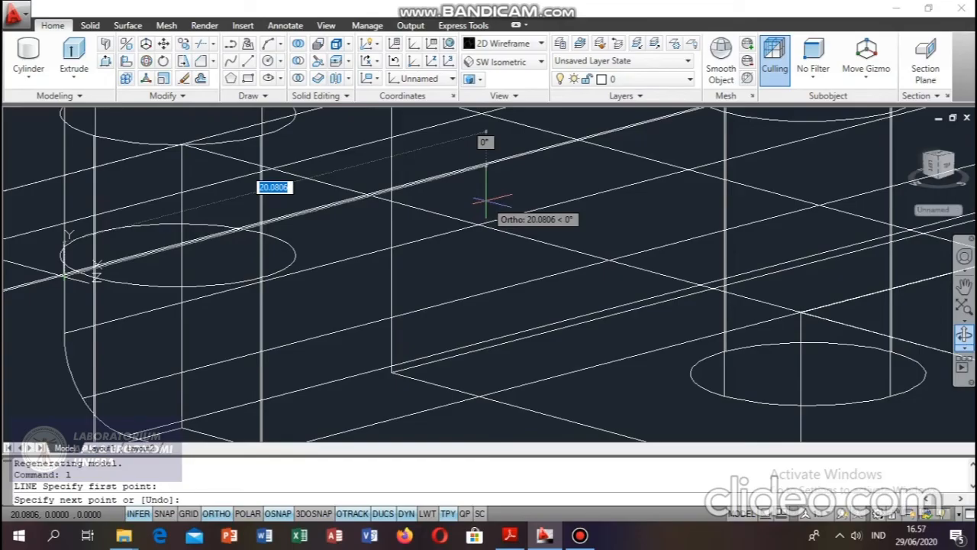
{"action": "type", "text": "2"}
{"action": "key", "text": "Return"}
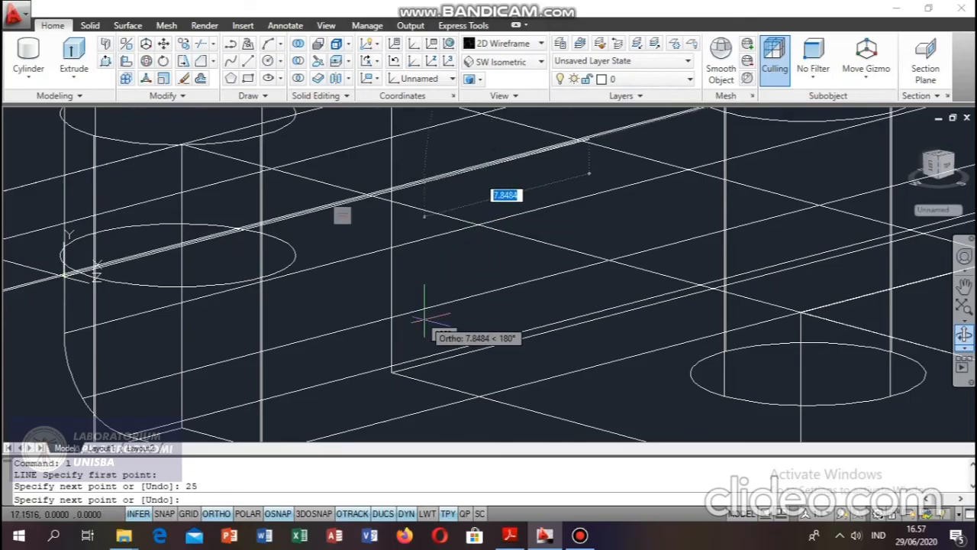
{"action": "key", "text": "Escape"}
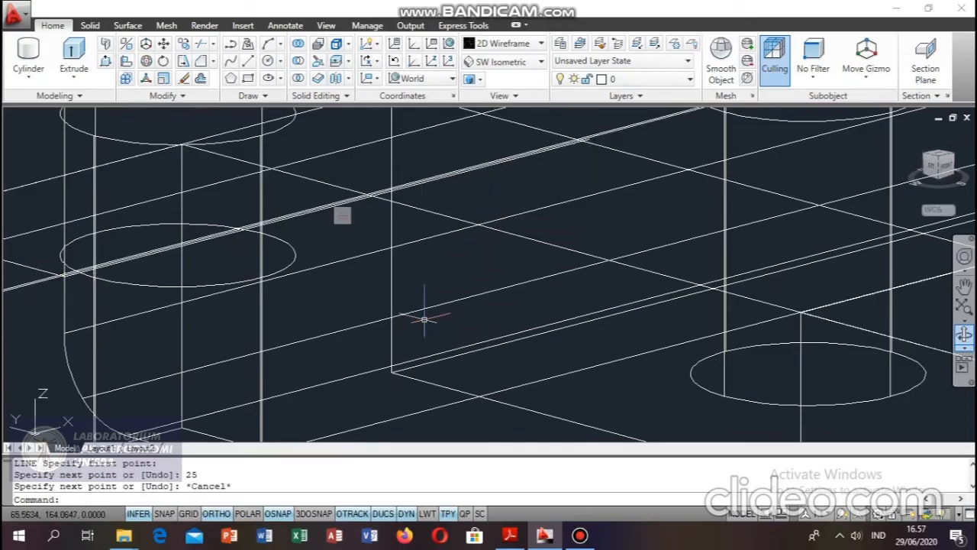
{"action": "left_click", "coordinate": [966, 343]}
{"action": "left_click_drag", "start_coordinate": [697, 196], "coordinate": [508, 236]}
{"action": "right_click", "coordinate": [510, 232]}
{"action": "left_click", "coordinate": [543, 238]}
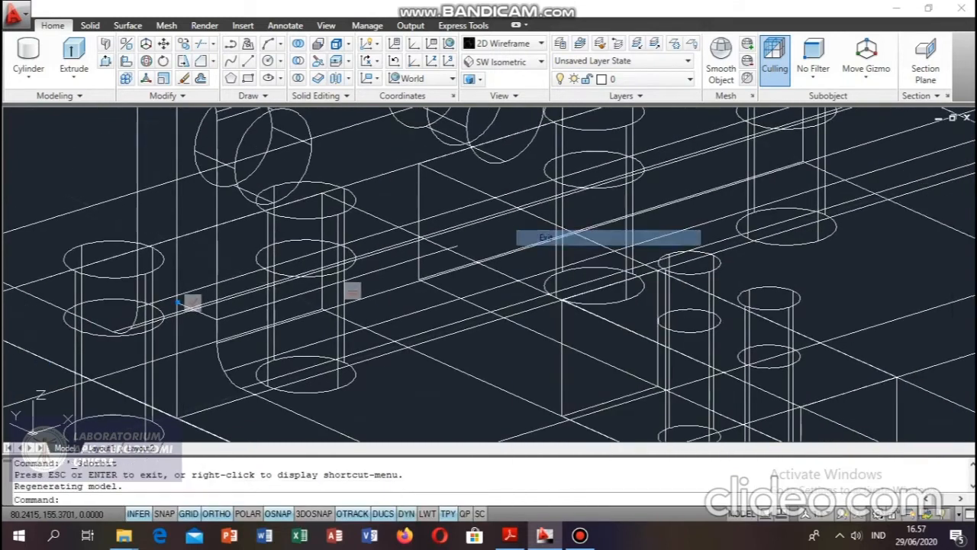
{"action": "left_click", "coordinate": [28, 73]}
{"action": "left_click", "coordinate": [42, 102]}
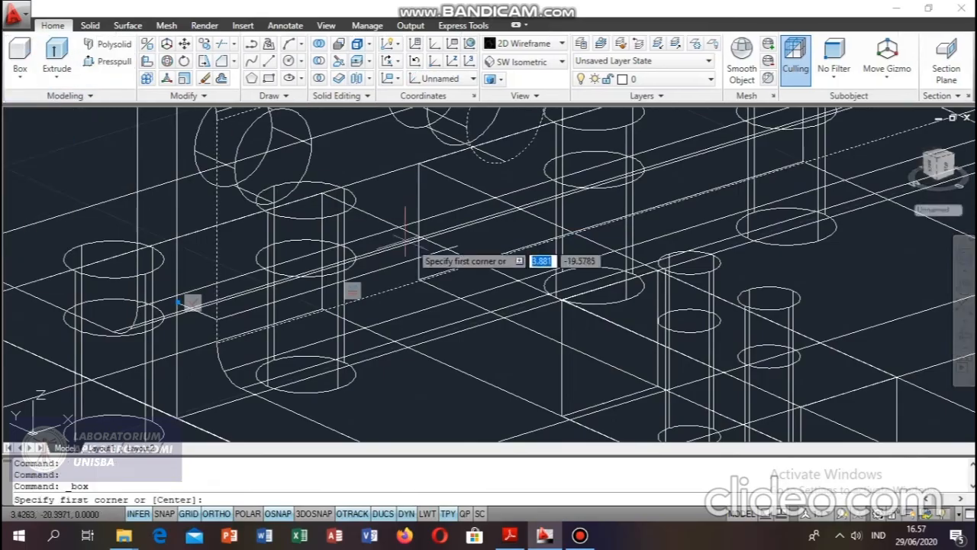
{"action": "left_click", "coordinate": [454, 248]}
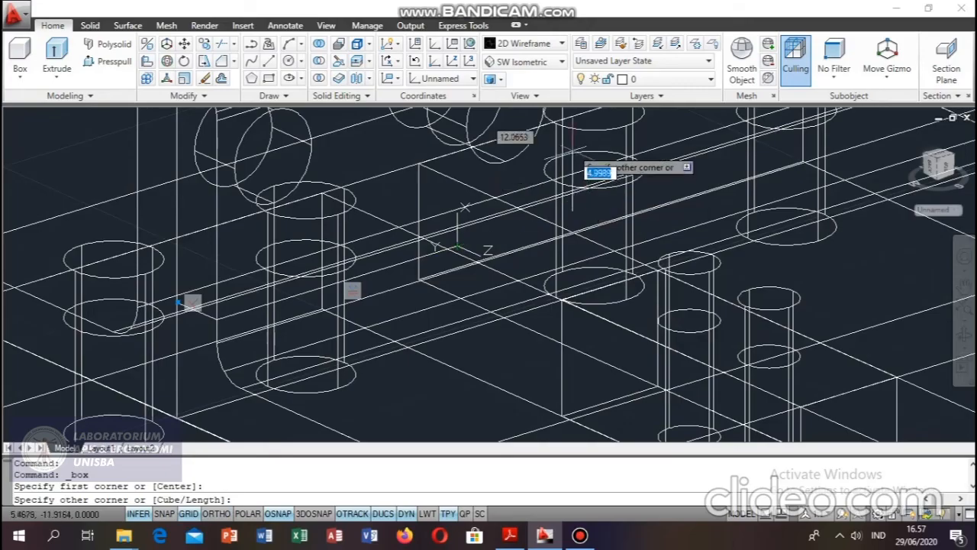
{"action": "type", "text": "20"}
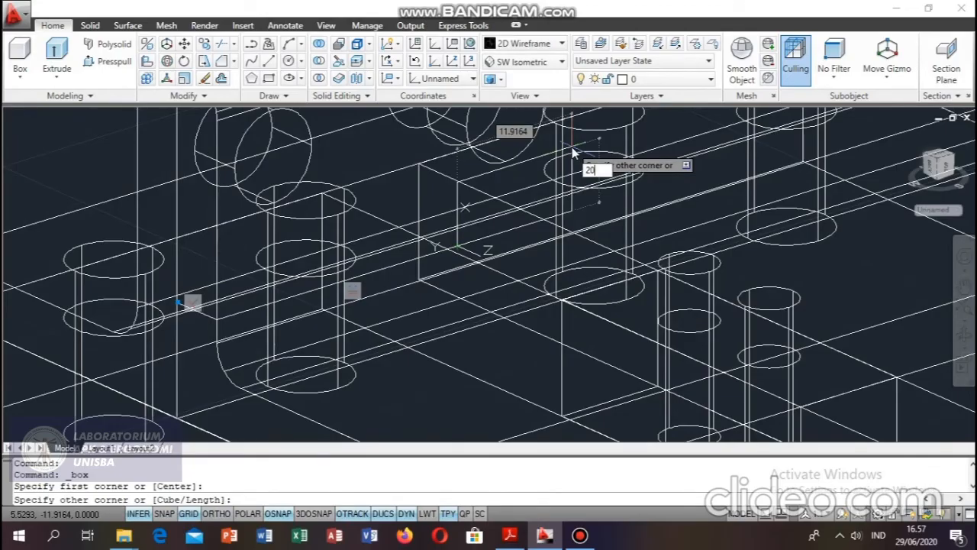
{"action": "key", "text": "Tab"}
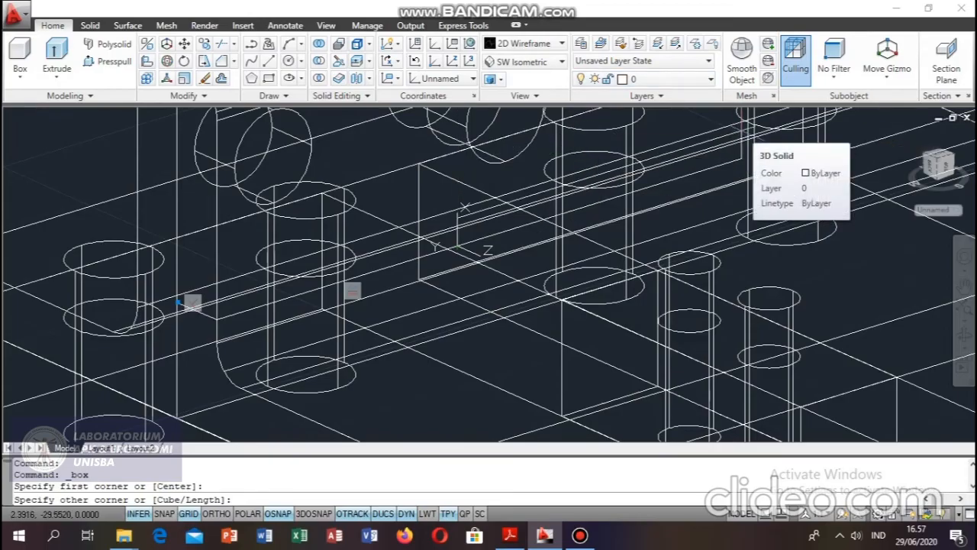
{"action": "type", "text": "-"}
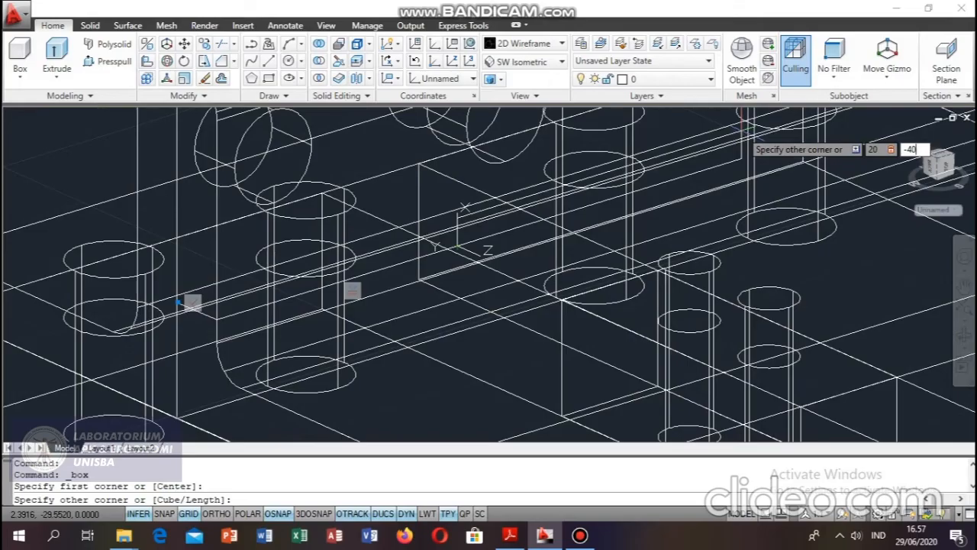
{"action": "type", "text": "40"}
{"action": "key", "text": "Tab"}
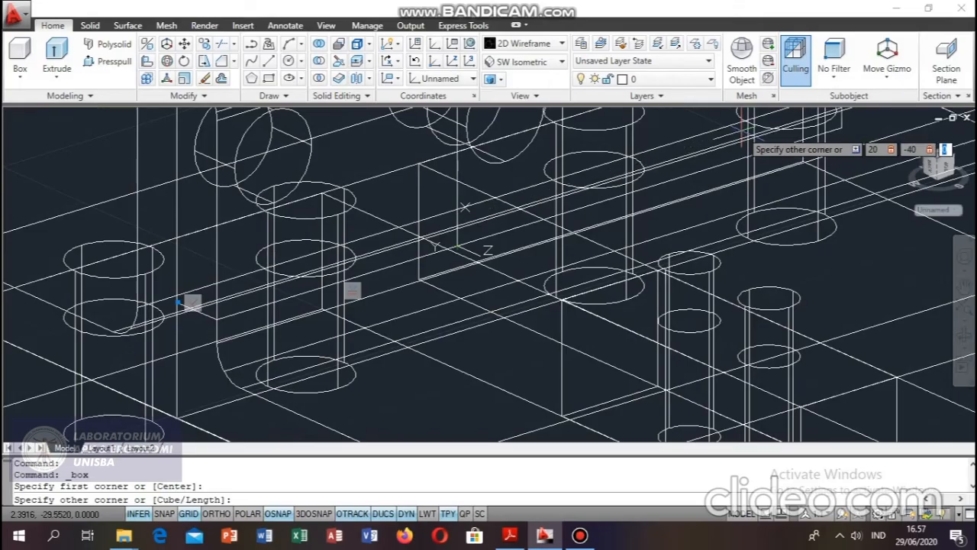
{"action": "type", "text": "4"}
{"action": "key", "text": "Return"}
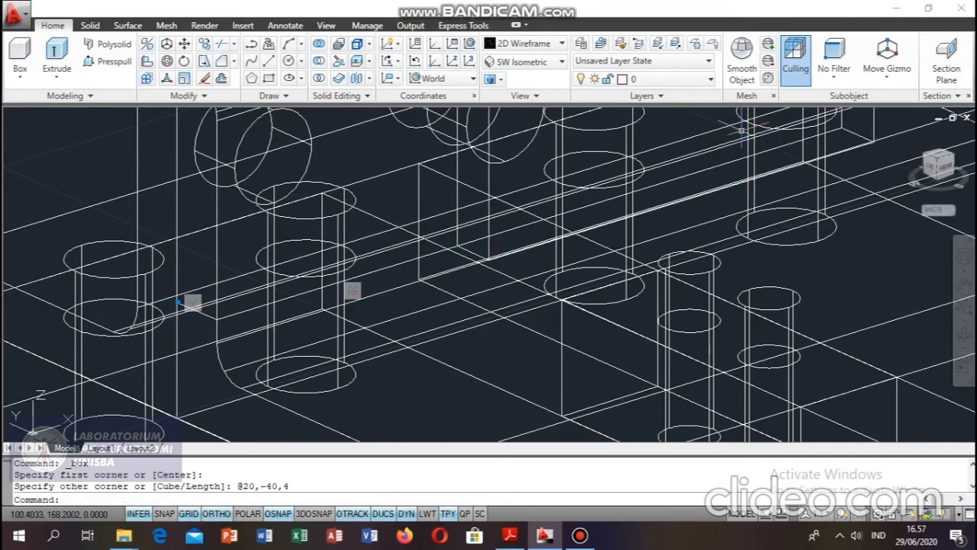
Erase the 25 mm guide line and the short and vertical guide lines at the upright jaw's near side.
{"action": "middle_click_drag", "start_coordinate": [505, 185], "coordinate": [332, 287]}
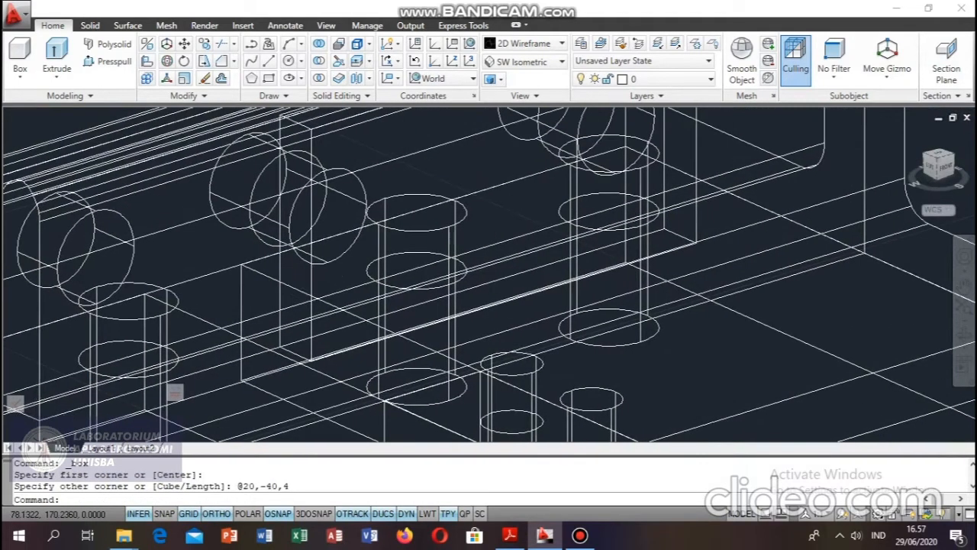
{"action": "left_click", "coordinate": [258, 355]}
{"action": "key", "text": "Delete"}
{"action": "middle_click_drag", "start_coordinate": [258, 355], "coordinate": [584, 166]}
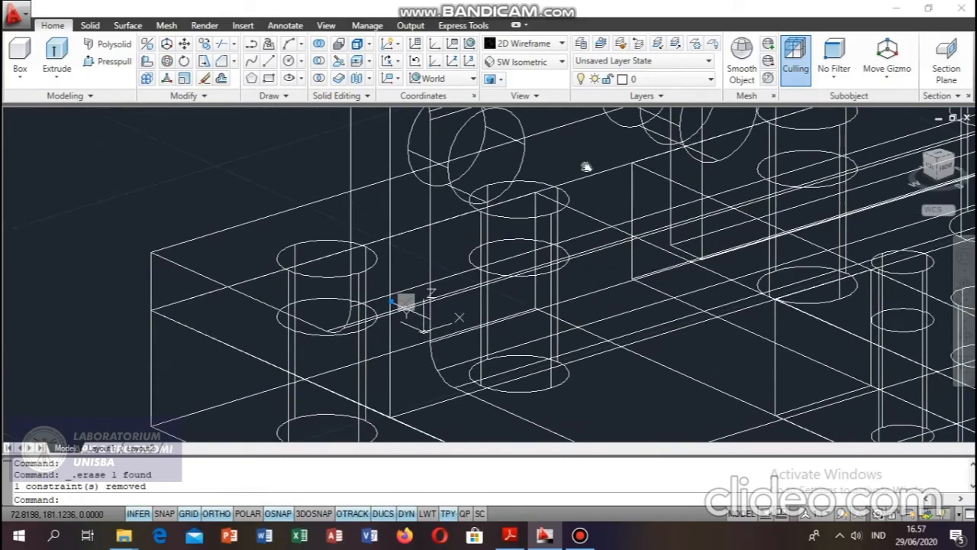
{"action": "left_click", "coordinate": [420, 314]}
{"action": "key", "text": "Delete"}
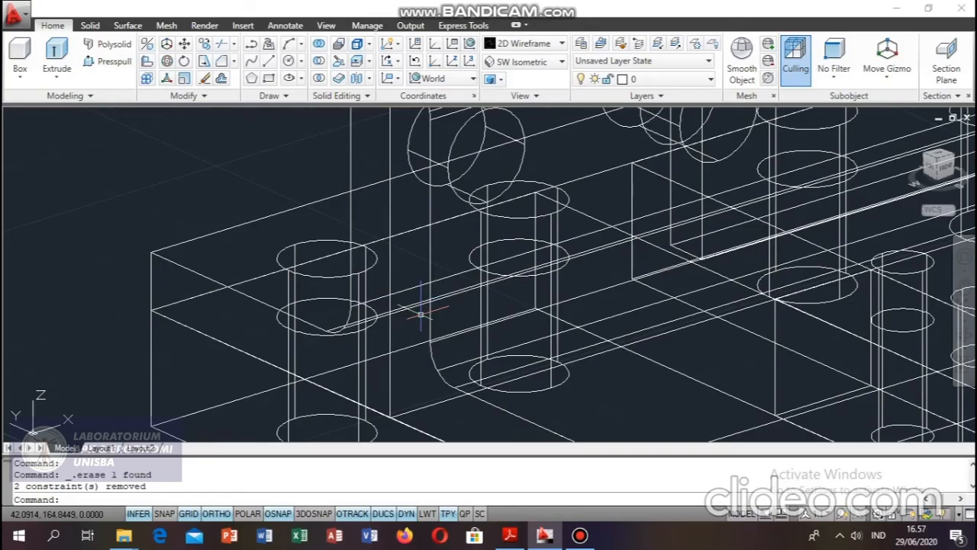
{"action": "left_click", "coordinate": [389, 333]}
{"action": "key", "text": "Delete"}
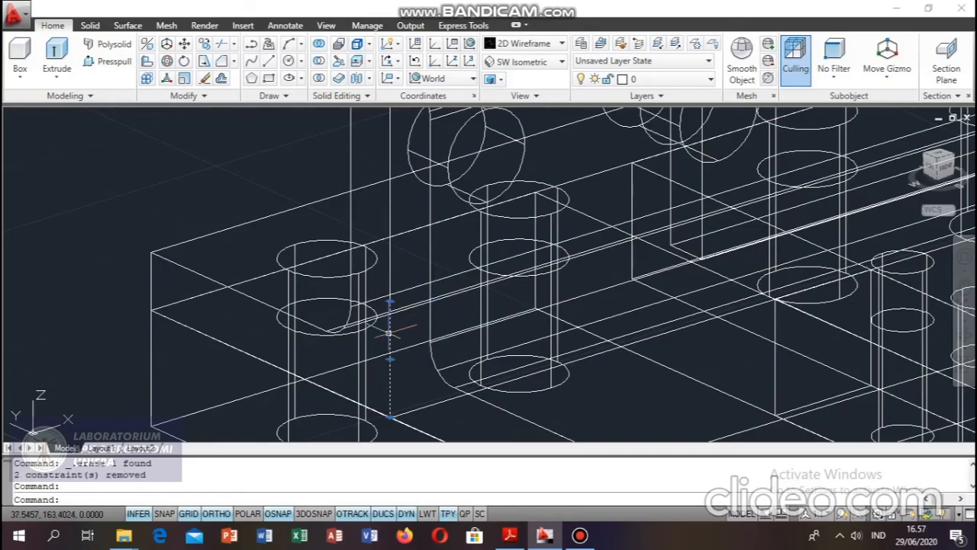
{"action": "middle_click_drag", "start_coordinate": [389, 334], "coordinate": [502, 297], "text": "shift"}
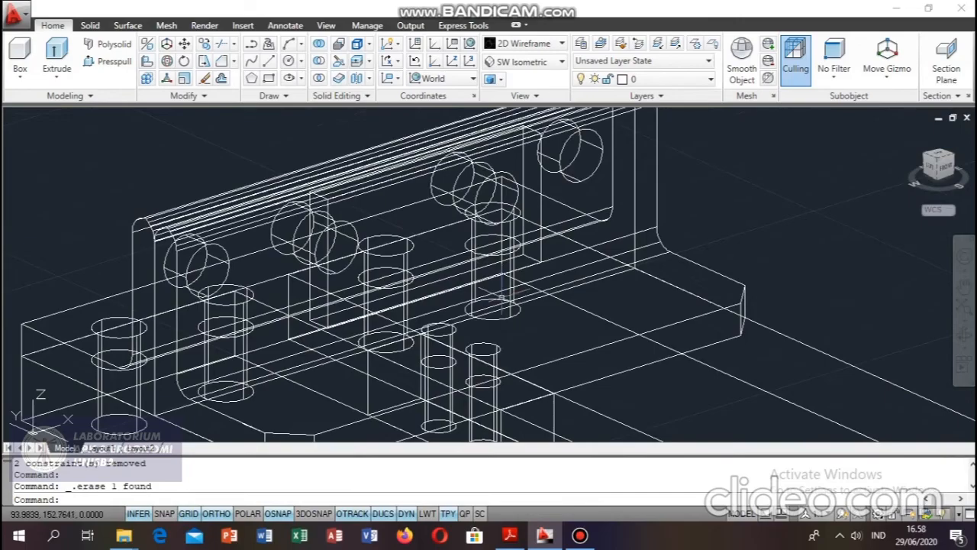
Check the Pengunci Rahang Penggerak dimensions in Ukuran Komponen RAGUM.pdf in Adobe Reader, and return to AutoCAD.
{"action": "left_click", "coordinate": [509, 535]}
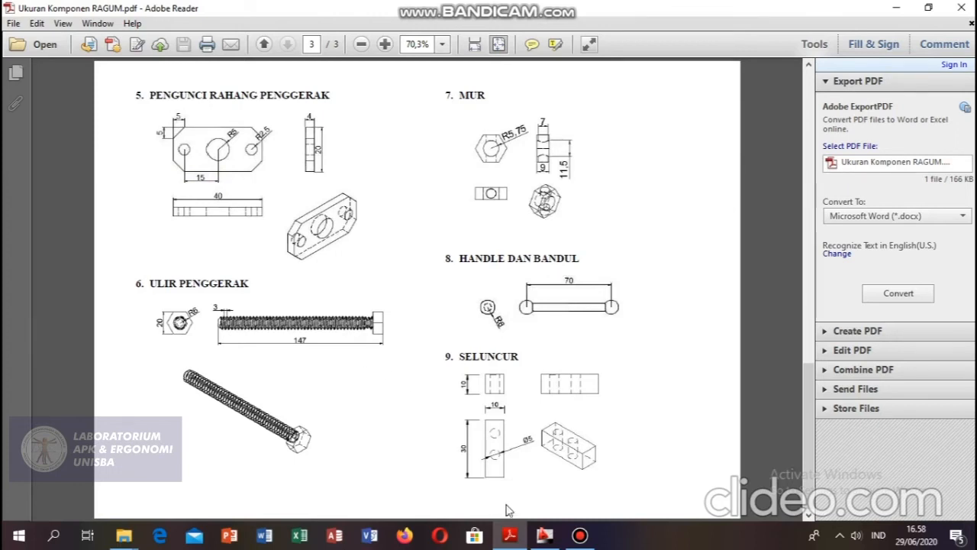
{"action": "left_click", "coordinate": [544, 535]}
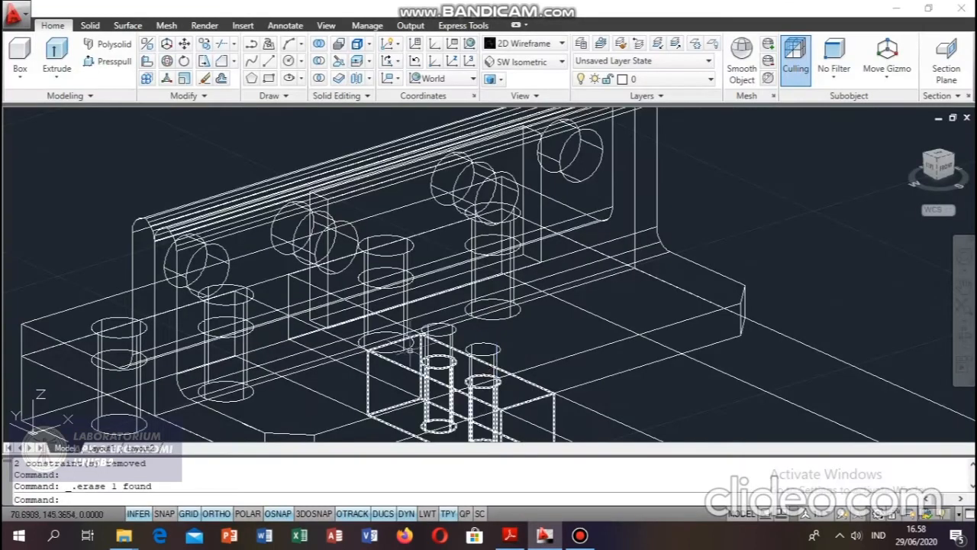
Draw guide lines from the thin box's near bottom corner, 5 mm along its bottom edge and 10 mm straight up.
{"action": "scroll", "coordinate": [479, 364], "scroll_direction": "up", "scroll_amount": 4}
{"action": "scroll", "coordinate": [279, 315], "scroll_direction": "up", "scroll_amount": 2}
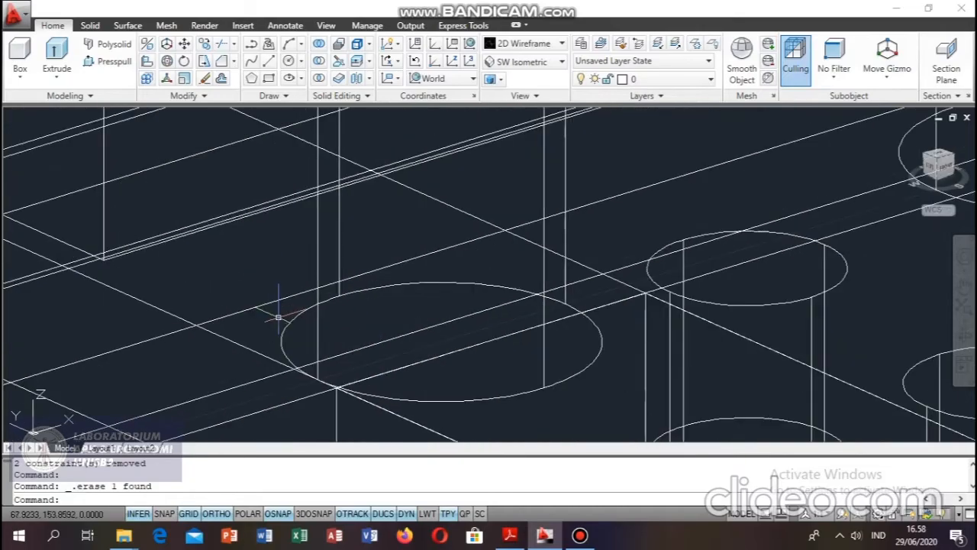
{"action": "mouse_move", "coordinate": [464, 375]}
{"action": "middle_mouse_down", "text": "shift"}
{"action": "mouse_move", "coordinate": [481, 358]}
{"action": "mouse_move", "coordinate": [456, 395]}
{"action": "mouse_move", "coordinate": [455, 379]}
{"action": "middle_mouse_up", "text": "shift"}
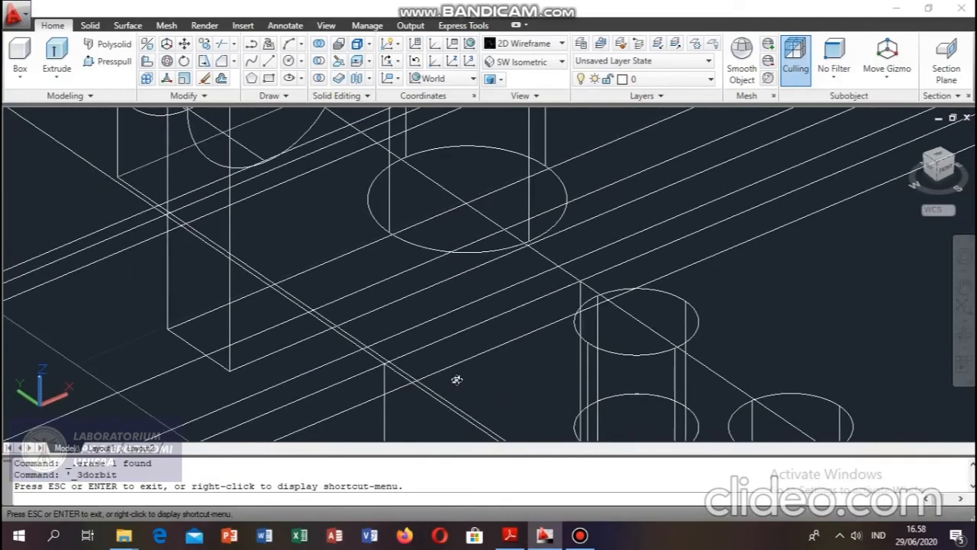
{"action": "right_click", "coordinate": [458, 366]}
{"action": "left_click", "coordinate": [496, 82]}
{"action": "type", "text": "l"}
{"action": "key", "text": "Return"}
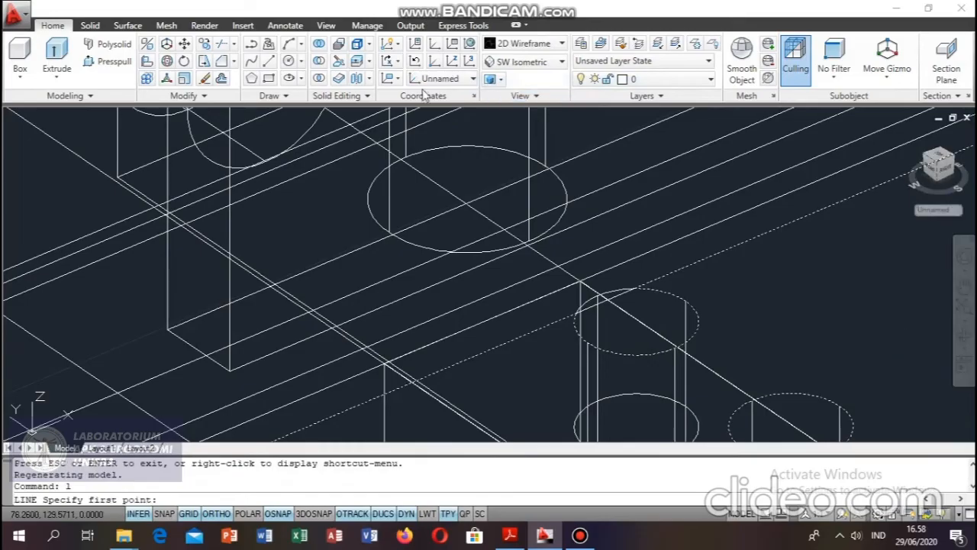
{"action": "left_click", "coordinate": [229, 371]}
{"action": "type", "text": "5"}
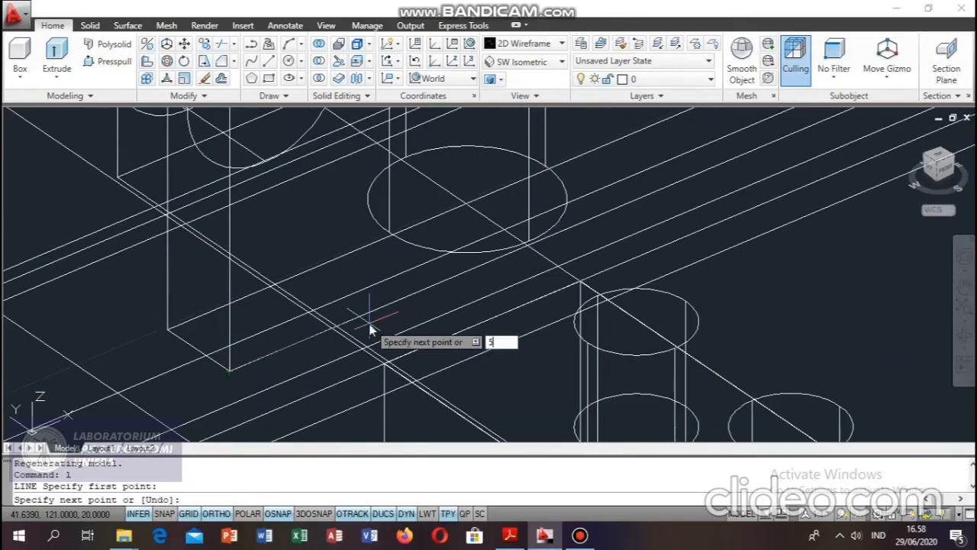
{"action": "key", "text": "Return"}
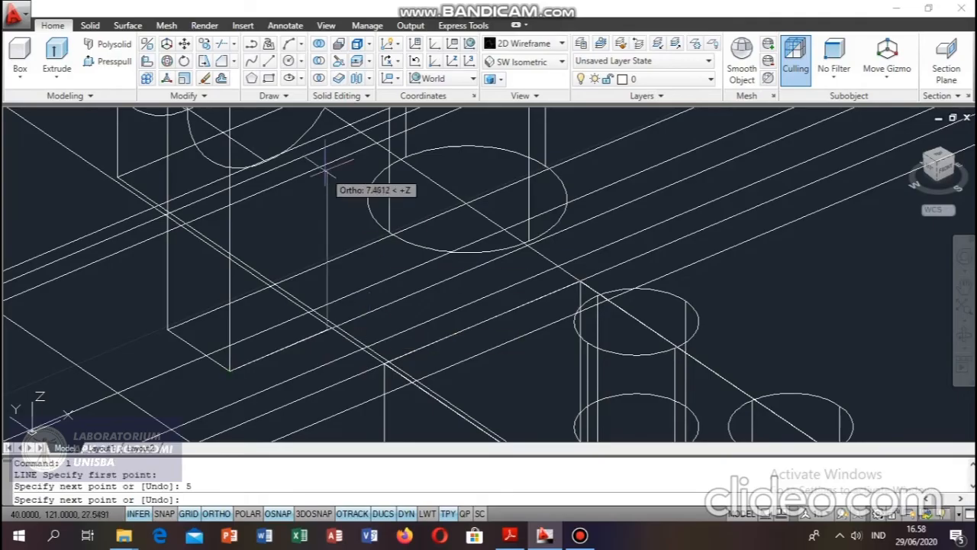
{"action": "type", "text": "10"}
{"action": "key", "text": "Return"}
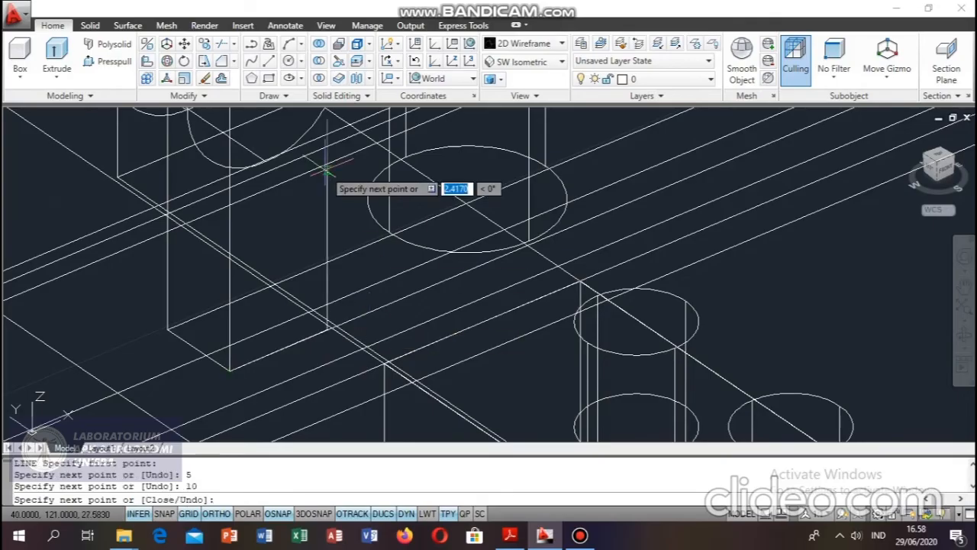
{"action": "key", "text": "Escape"}
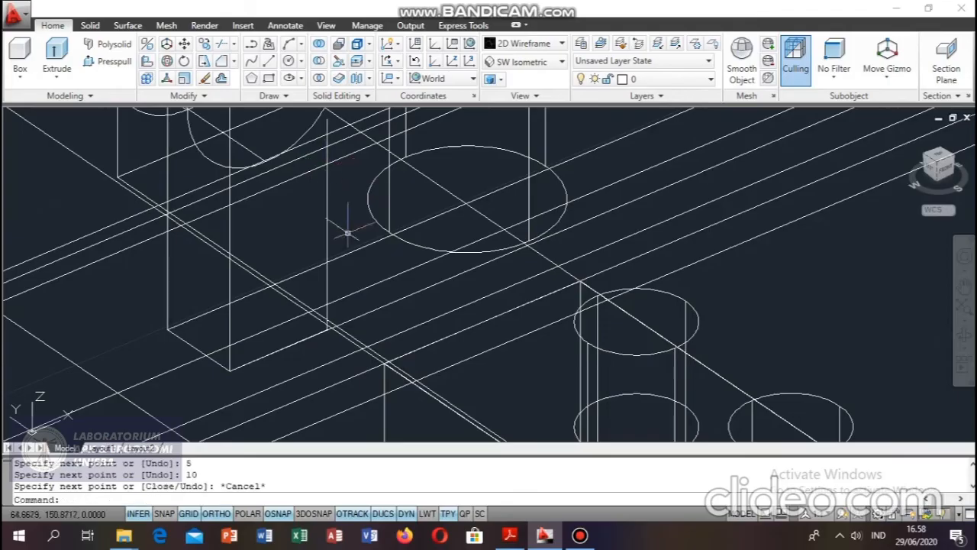
Draw guide lines from the base of the 10 mm vertical line, 15 mm further along the bottom edge and 10 mm straight up.
{"action": "type", "text": "l"}
{"action": "key", "text": "Return"}
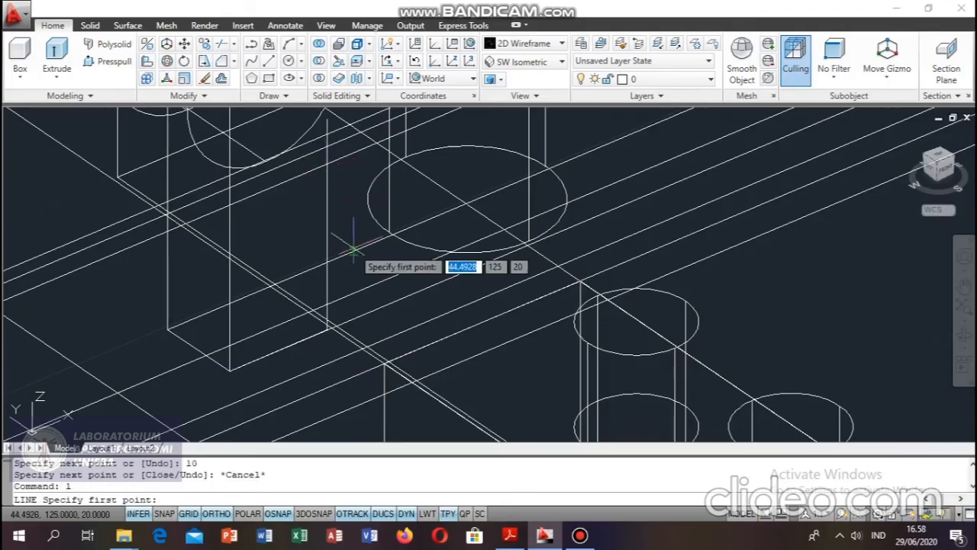
{"action": "left_click", "coordinate": [327, 330]}
{"action": "type", "text": "1"}
{"action": "key", "text": "Return"}
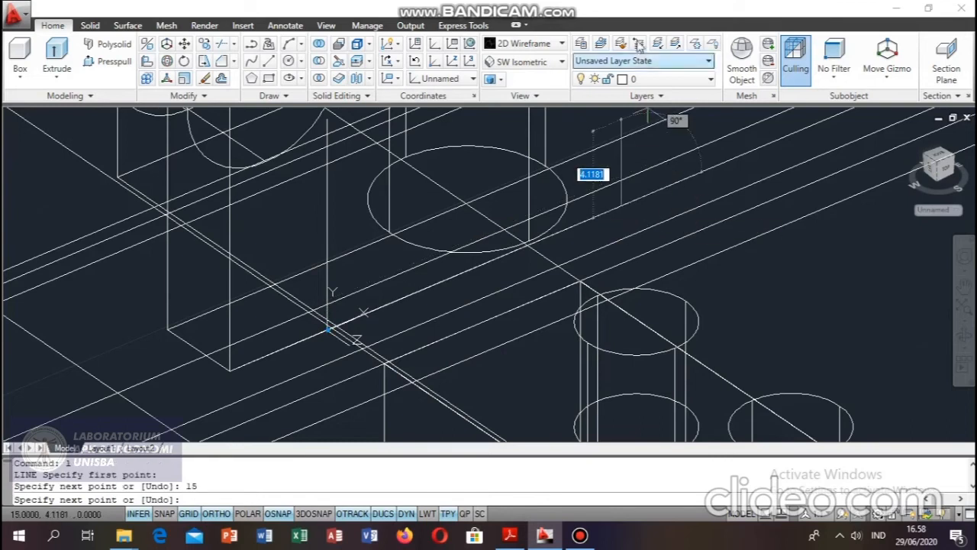
{"action": "middle_click_drag", "start_coordinate": [629, 192], "coordinate": [584, 414]}
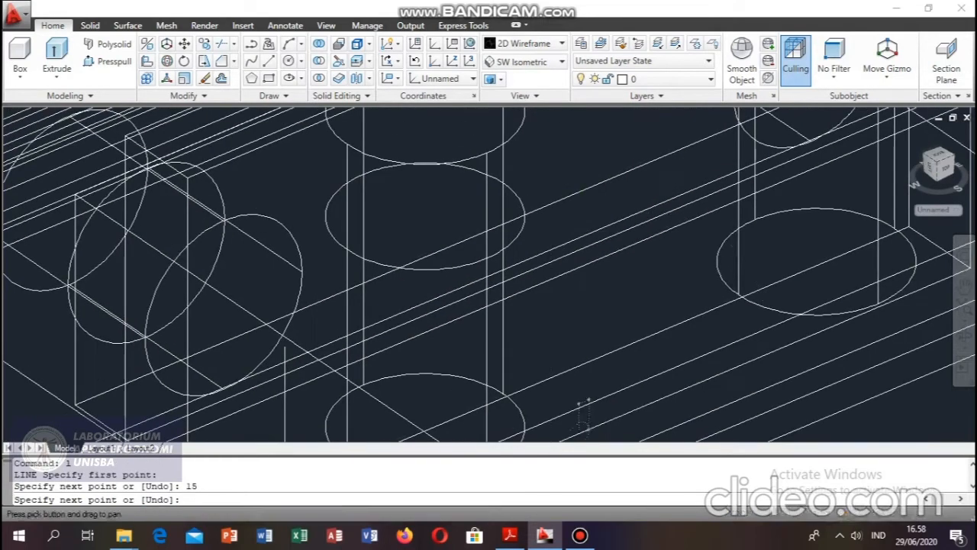
{"action": "type", "text": "1"}
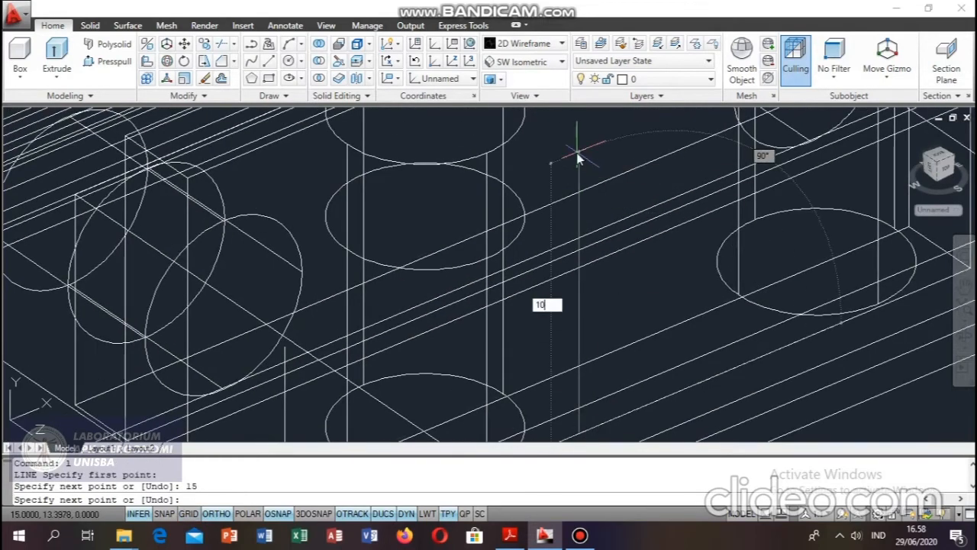
{"action": "type", "text": "0"}
{"action": "key", "text": "Return"}
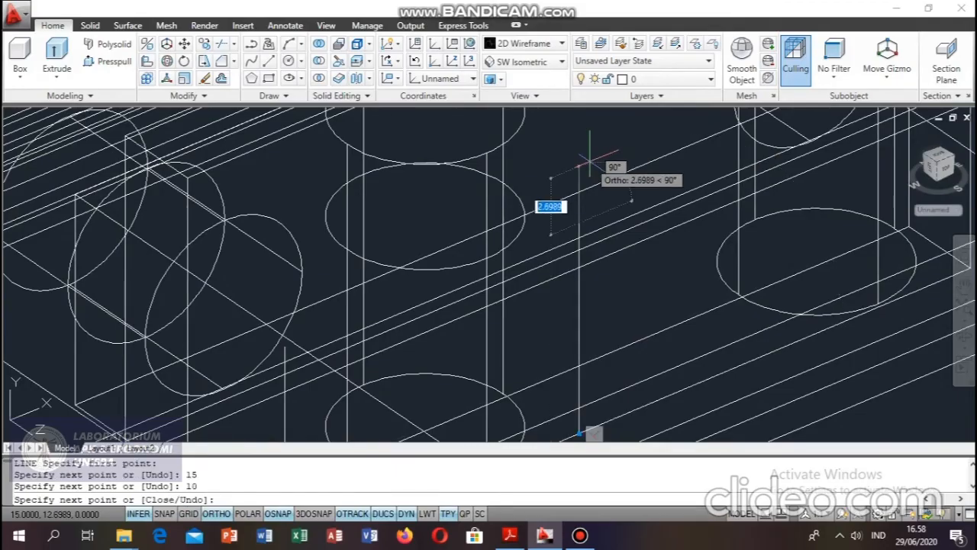
{"action": "key", "text": "Escape"}
{"action": "middle_click_drag", "start_coordinate": [572, 208], "coordinate": [304, 128]}
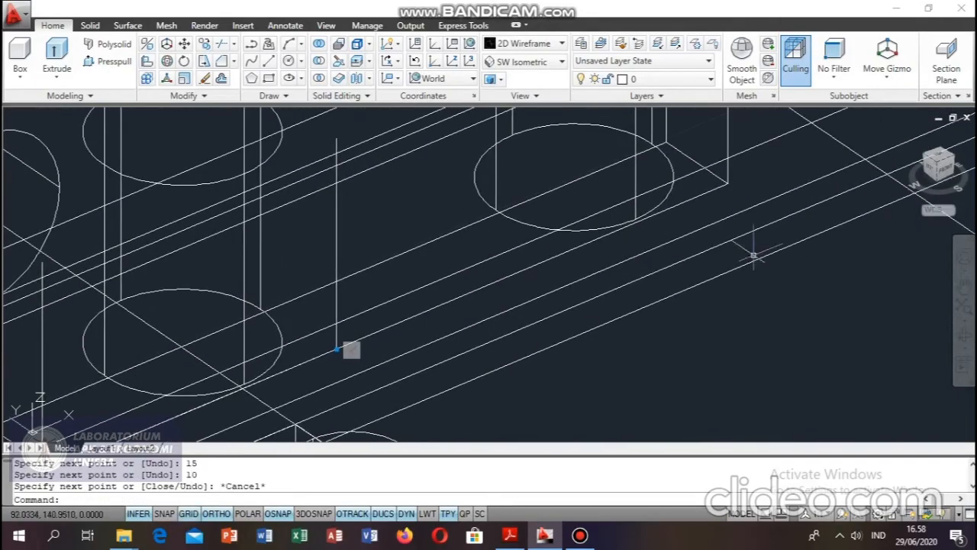
Draw guide lines from the thin box's far bottom corner, 5 mm inward along its bottom edge and 10 mm straight up.
{"action": "type", "text": "l"}
{"action": "key", "text": "Return"}
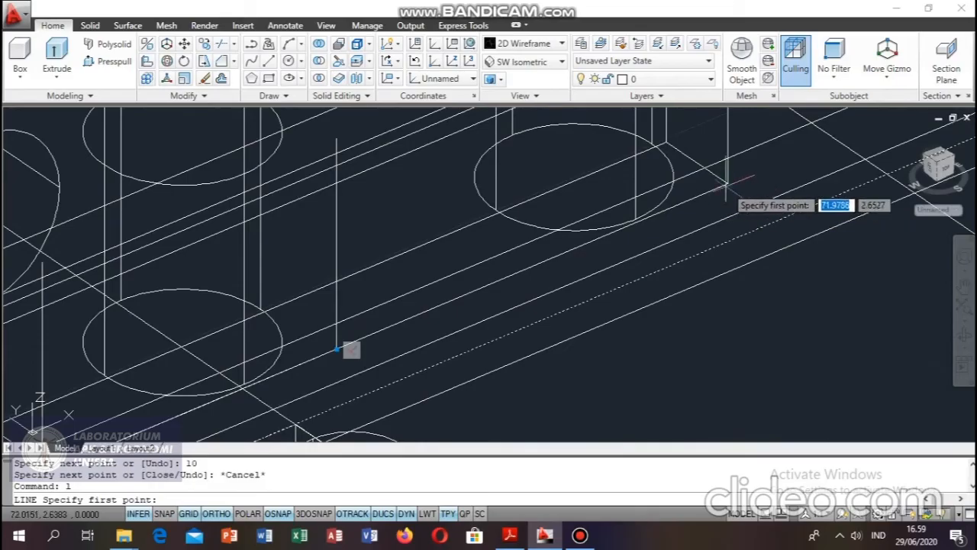
{"action": "left_click", "coordinate": [779, 186]}
{"action": "type", "text": "5"}
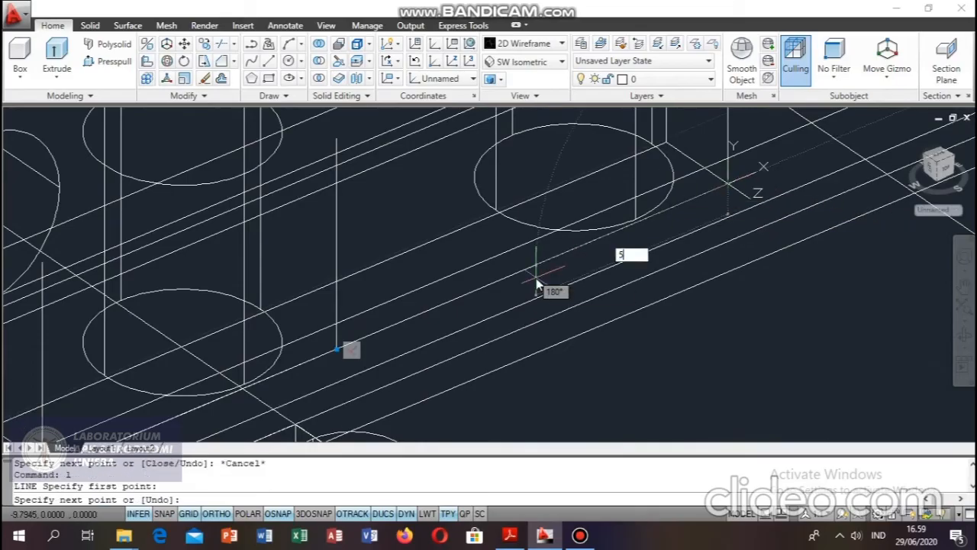
{"action": "key", "text": "Return"}
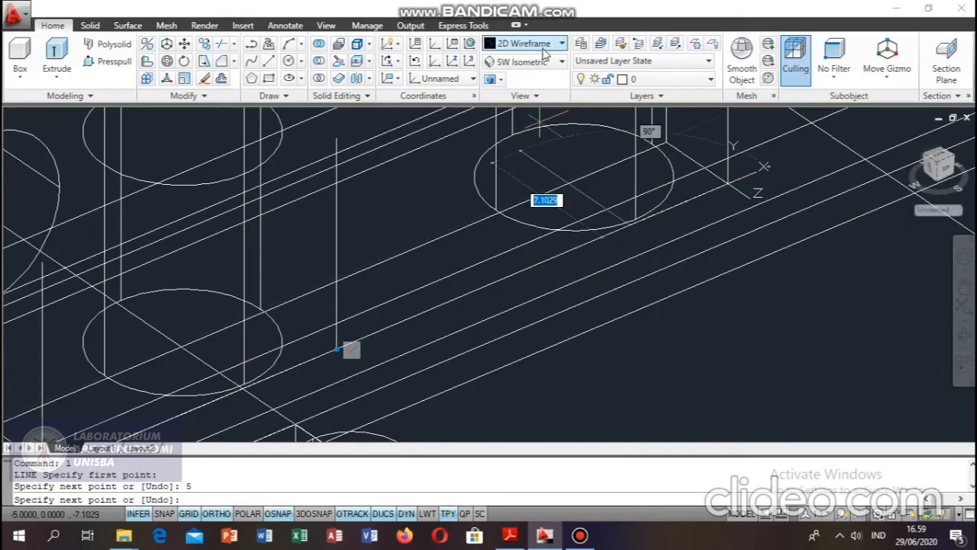
{"action": "middle_click_drag", "start_coordinate": [573, 195], "coordinate": [519, 384]}
{"action": "type", "text": "1"}
{"action": "key", "text": "Return"}
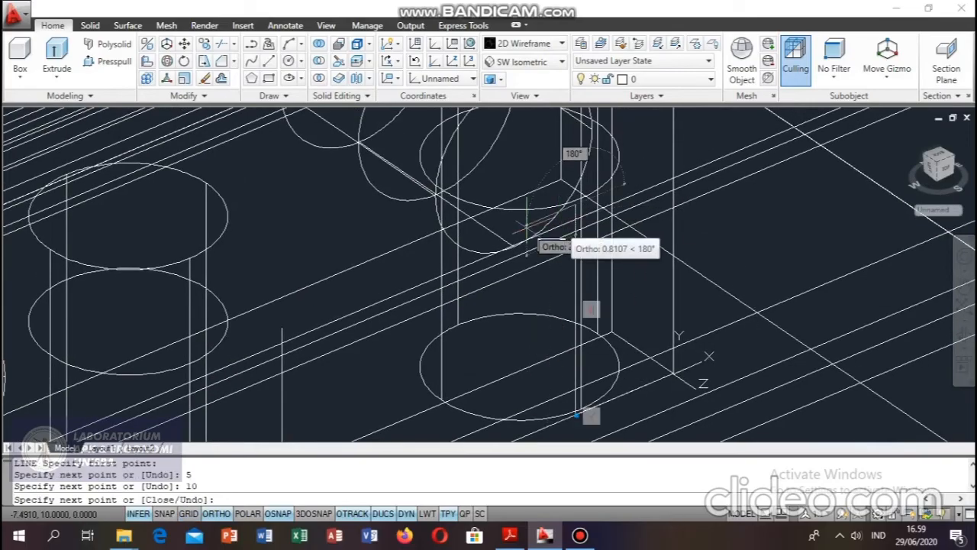
{"action": "key", "text": "Escape"}
{"action": "middle_click_drag", "start_coordinate": [532, 260], "coordinate": [616, 235]}
{"action": "scroll", "coordinate": [615, 235], "scroll_direction": "down", "scroll_amount": 5}
{"action": "scroll", "coordinate": [602, 260], "scroll_direction": "up", "scroll_amount": 2}
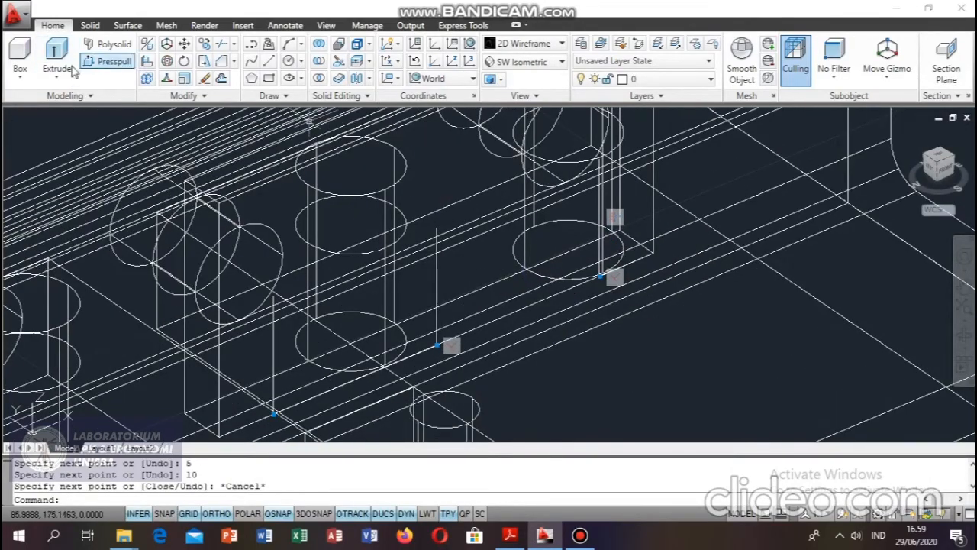
Create a cylinder of radius 1.25 mm and height 4 mm through the plate, centred on top of the near-end vertical guide line.
{"action": "left_click", "coordinate": [20, 75]}
{"action": "left_click", "coordinate": [45, 131]}
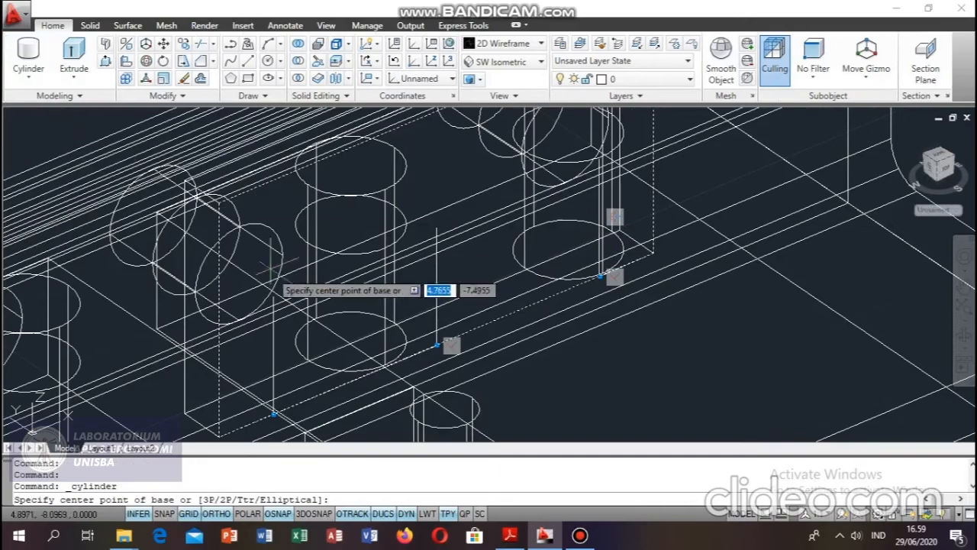
{"action": "left_click", "coordinate": [273, 296]}
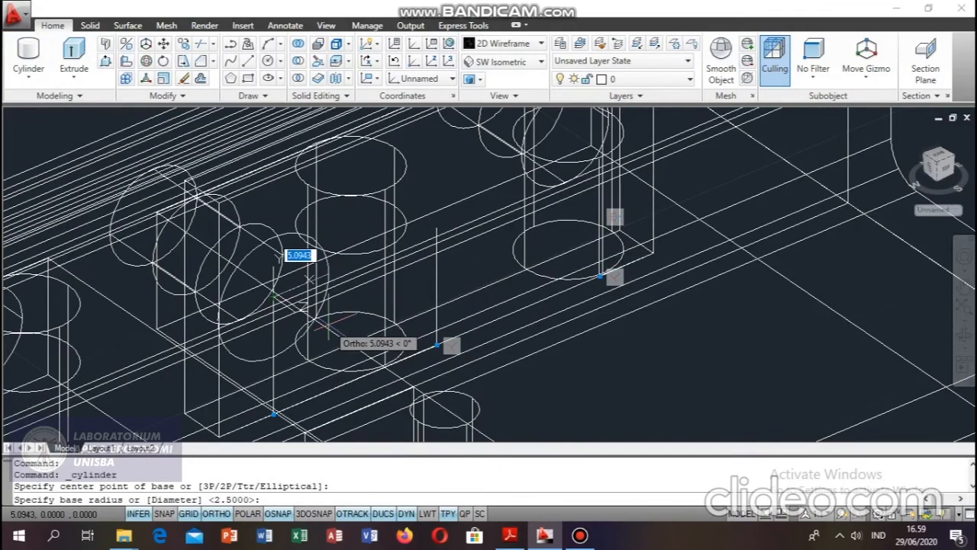
{"action": "type", "text": "1.25"}
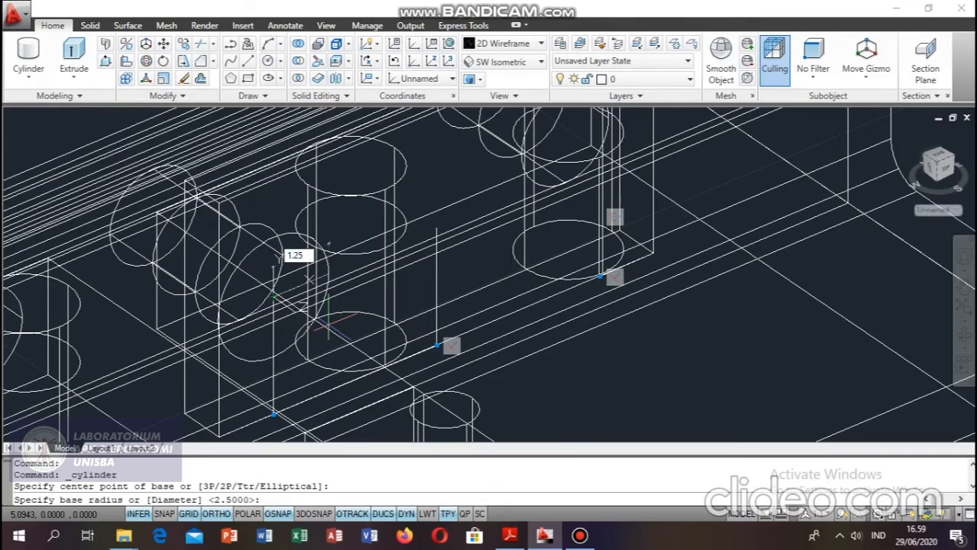
{"action": "key", "text": "Return"}
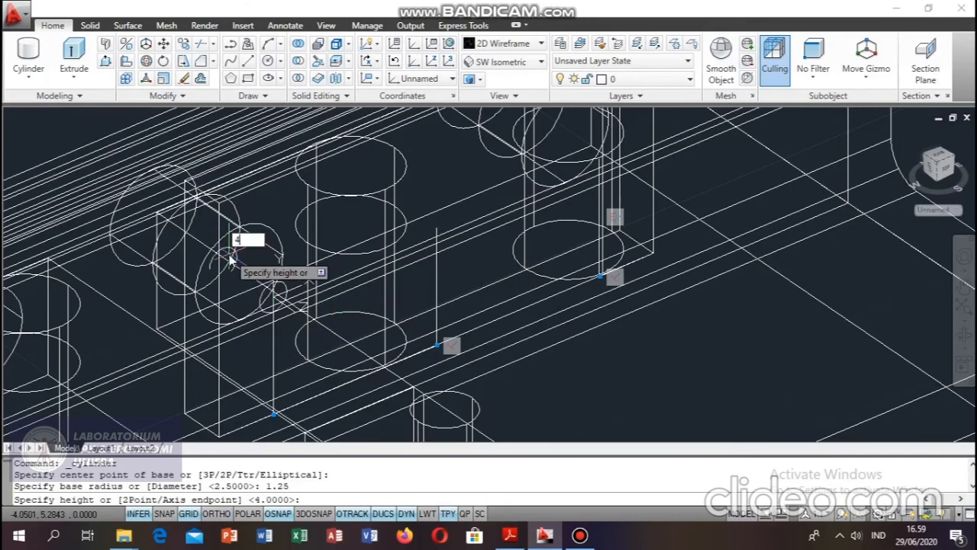
{"action": "type", "text": "4"}
{"action": "key", "text": "Return"}
{"action": "key", "text": "Escape"}
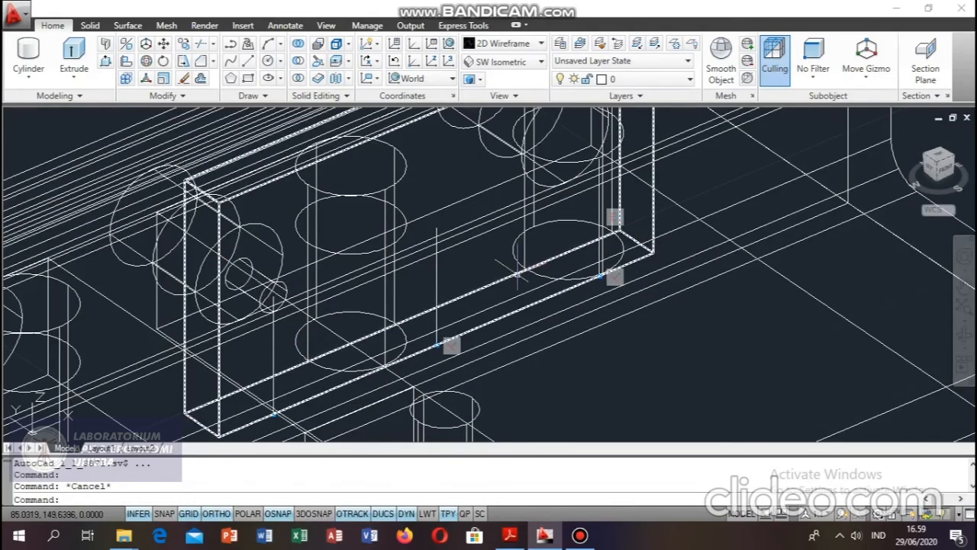
Create a cylinder of radius 2.5 mm and height 4 mm through the plate, centred on top of the middle vertical guide line.
{"action": "left_click", "coordinate": [37, 48]}
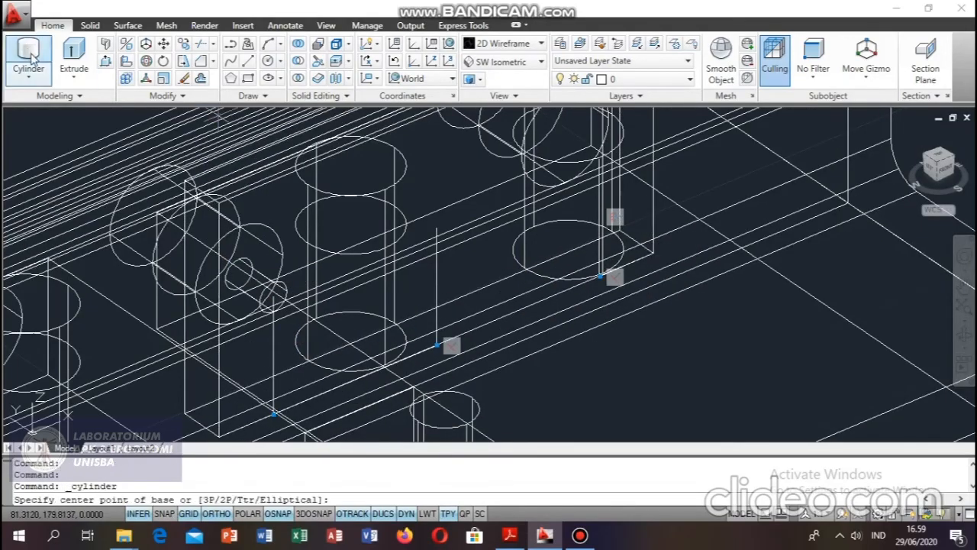
{"action": "left_click", "coordinate": [437, 228]}
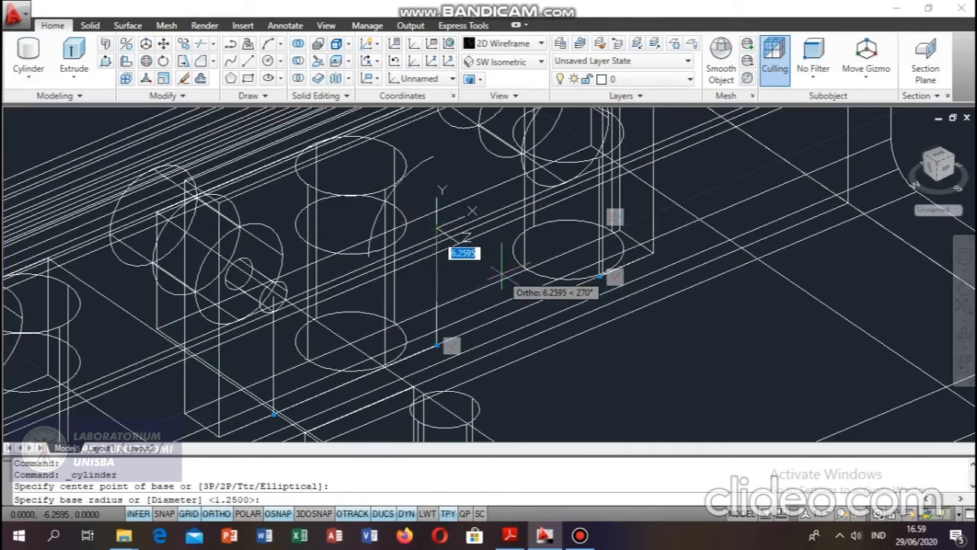
{"action": "type", "text": "2.5"}
{"action": "key", "text": "Return"}
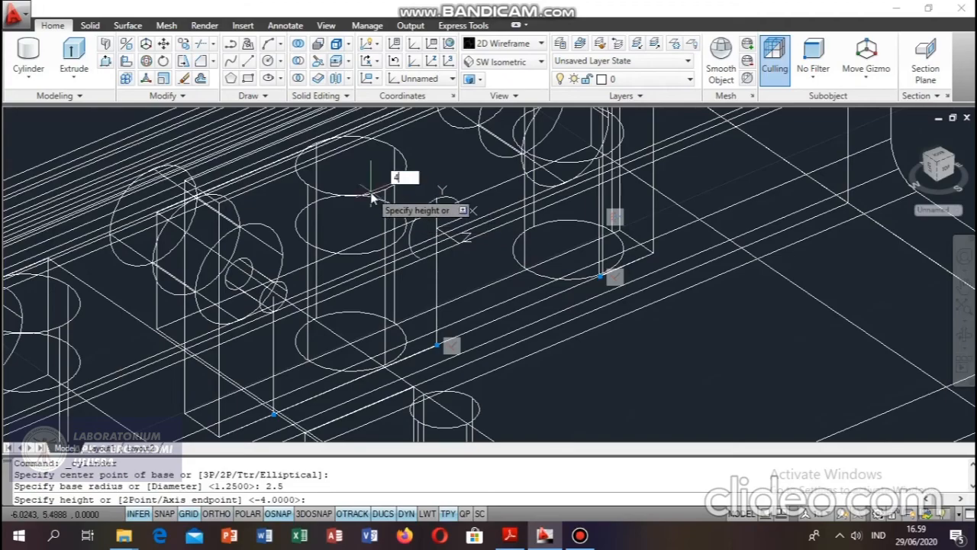
{"action": "type", "text": "4"}
{"action": "key", "text": "Return"}
{"action": "key", "text": "Escape"}
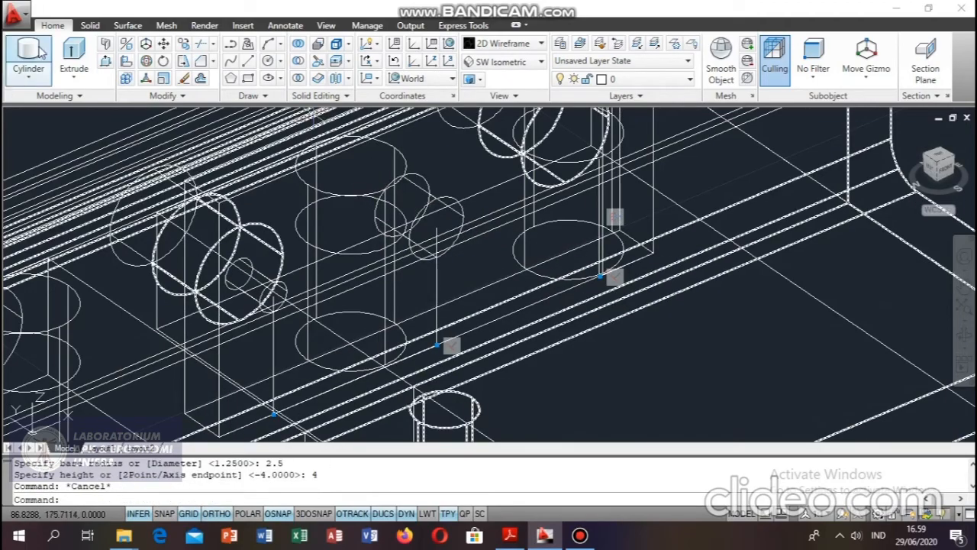
Create a cylinder of radius 1.25 mm and height 4 mm through the plate, centred on top of the far-end vertical guide line.
{"action": "left_click", "coordinate": [28, 57]}
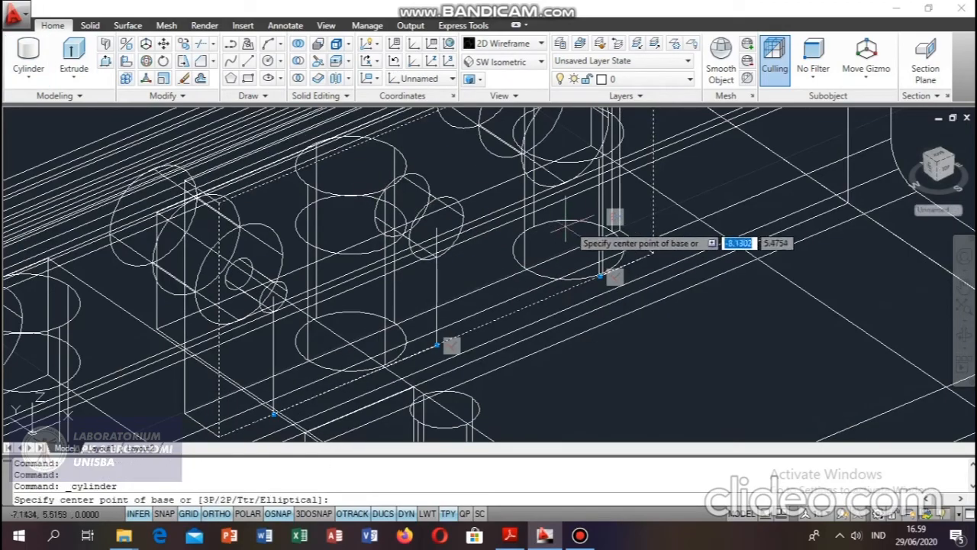
{"action": "left_click", "coordinate": [602, 157]}
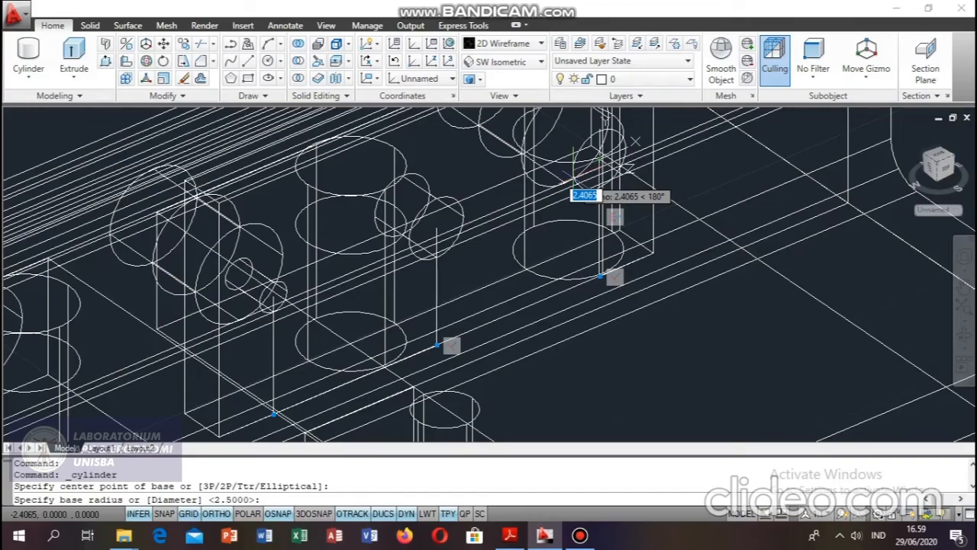
{"action": "type", "text": "1"}
{"action": "key", "text": "Return"}
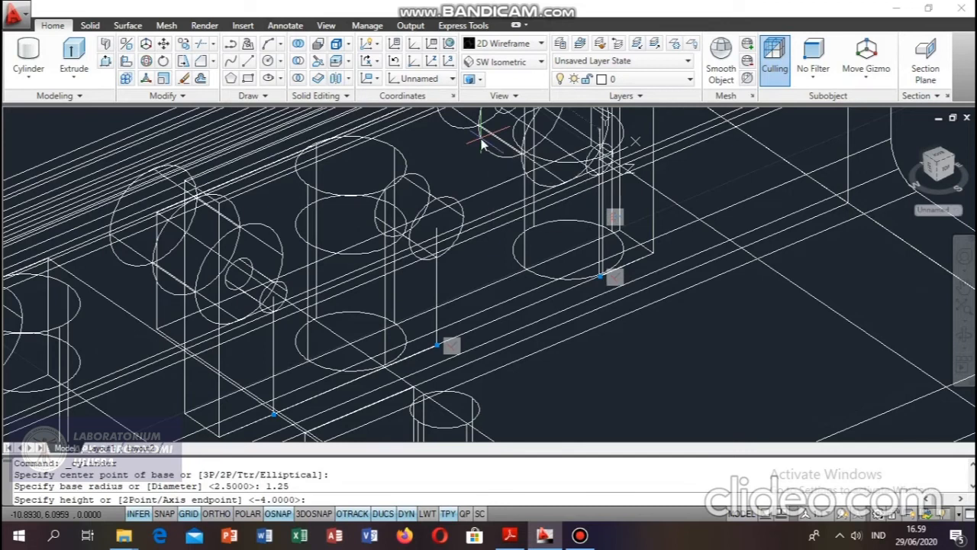
{"action": "type", "text": "4"}
{"action": "key", "text": "Return"}
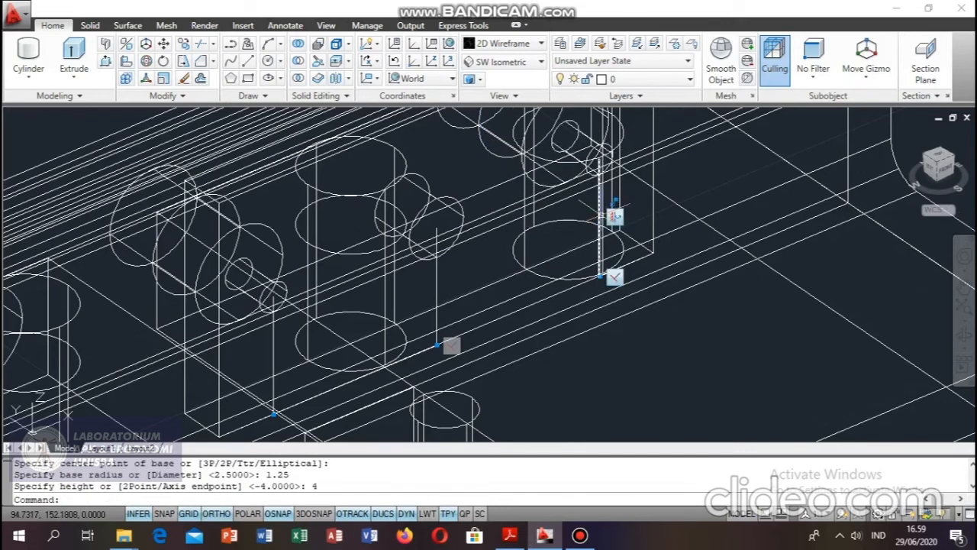
Erase the three vertical guide lines and the guide lines along the plate's bottom edge.
{"action": "left_click", "coordinate": [599, 218]}
{"action": "key", "text": "Delete"}
{"action": "left_click", "coordinate": [625, 261]}
{"action": "key", "text": "Delete"}
{"action": "left_click", "coordinate": [440, 278]}
{"action": "key", "text": "Delete"}
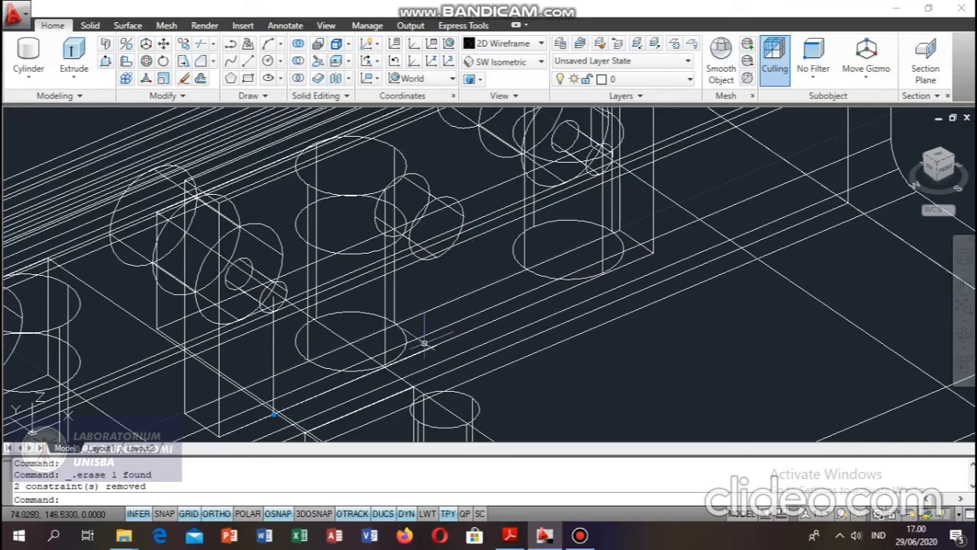
{"action": "left_click", "coordinate": [271, 416]}
{"action": "key", "text": "Delete"}
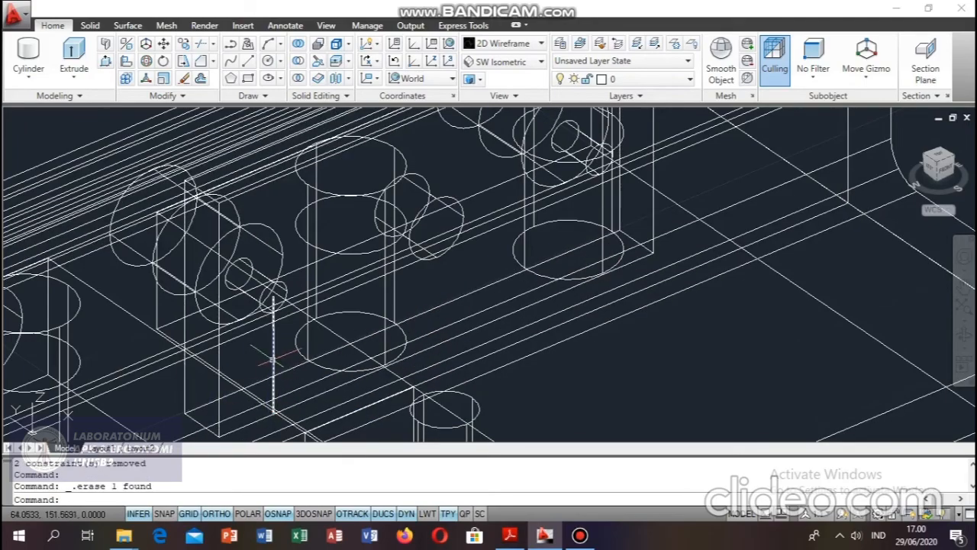
{"action": "key", "text": "Delete"}
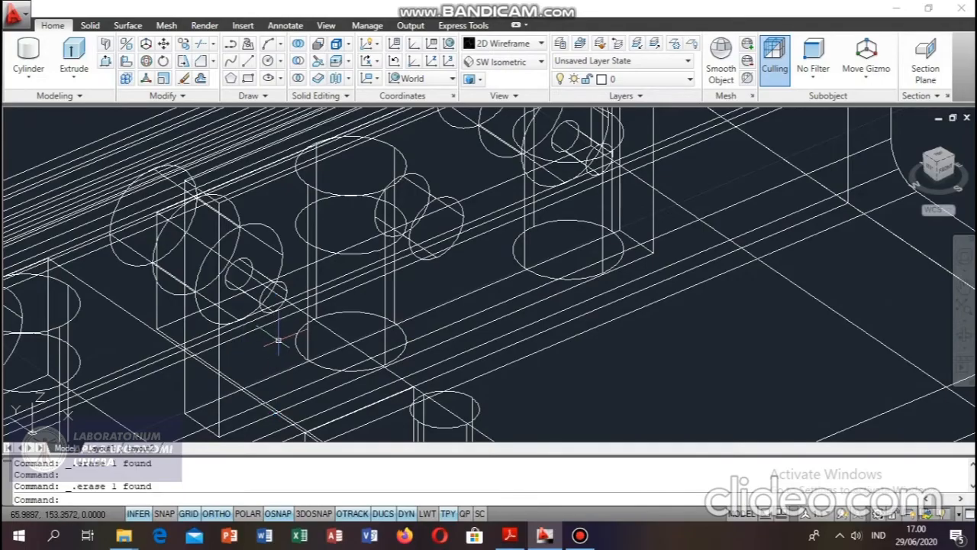
Subtract the two small cylinders and the larger middle cylinder from the thin plate.
{"action": "left_click", "coordinate": [298, 63]}
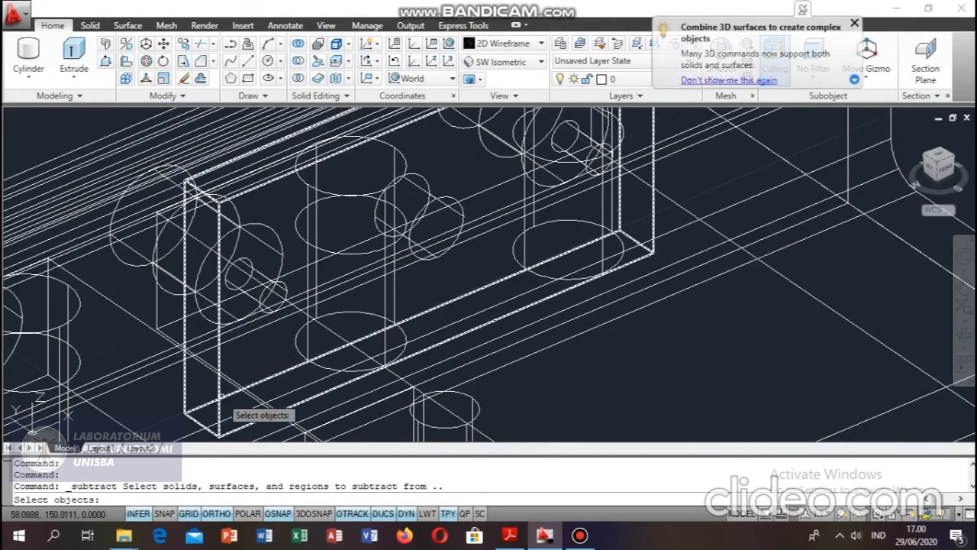
{"action": "left_click", "coordinate": [219, 396]}
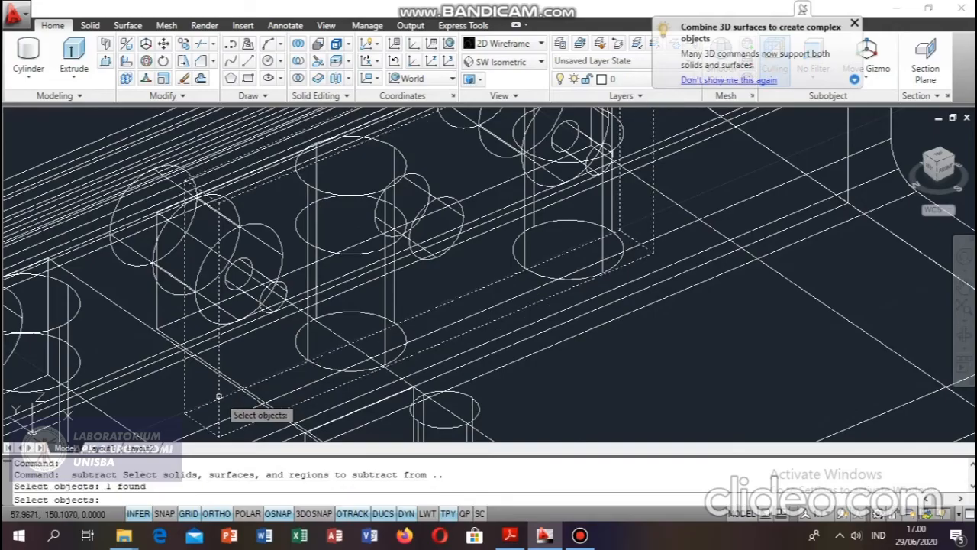
{"action": "key", "text": "Return"}
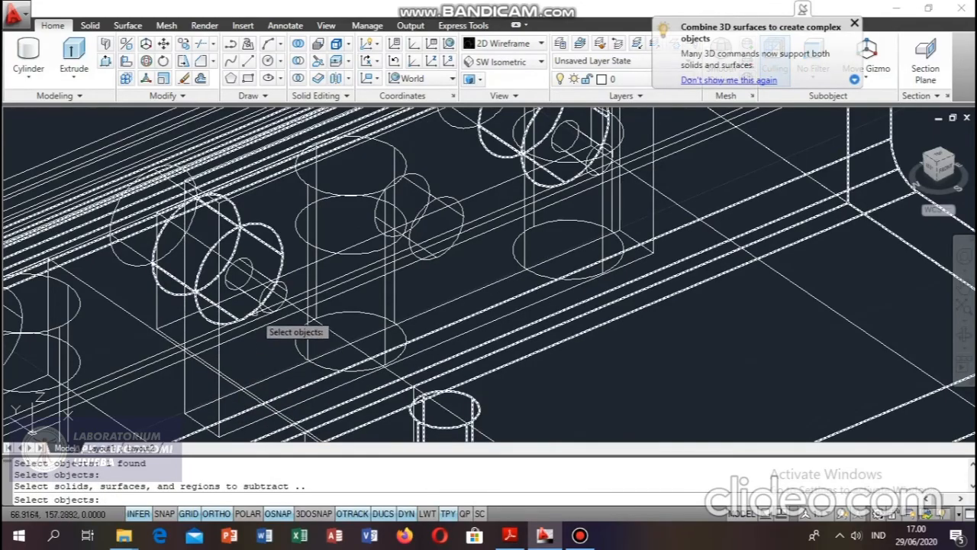
{"action": "left_click", "coordinate": [256, 308]}
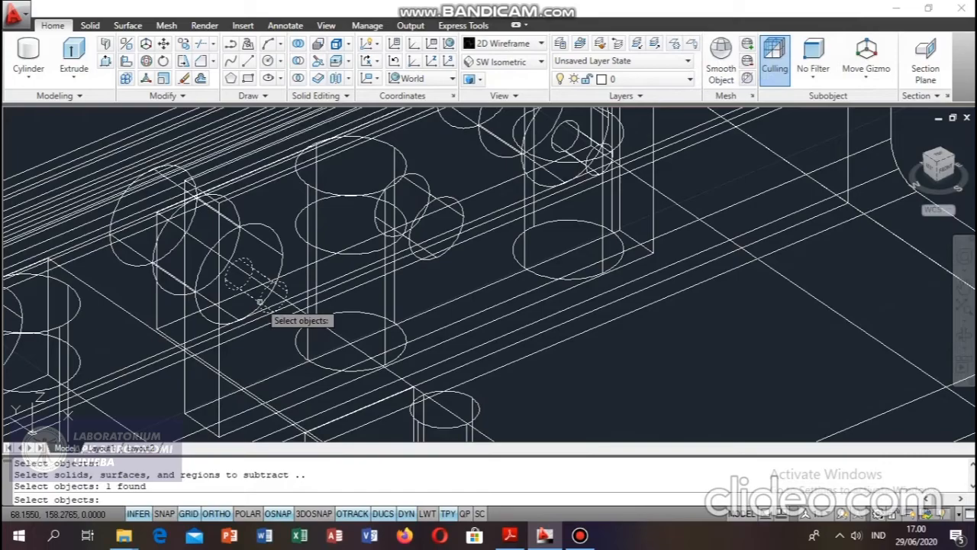
{"action": "left_click", "coordinate": [449, 216]}
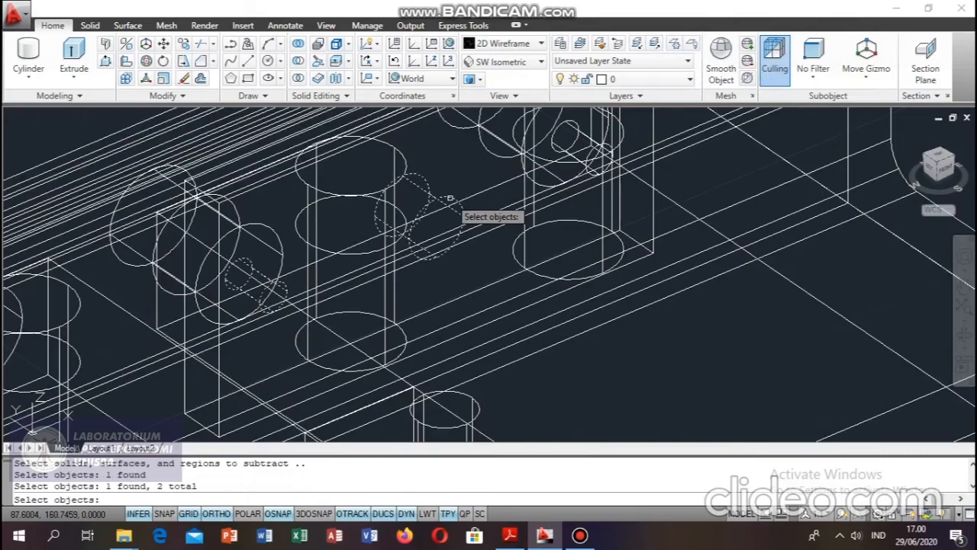
{"action": "left_click", "coordinate": [572, 135]}
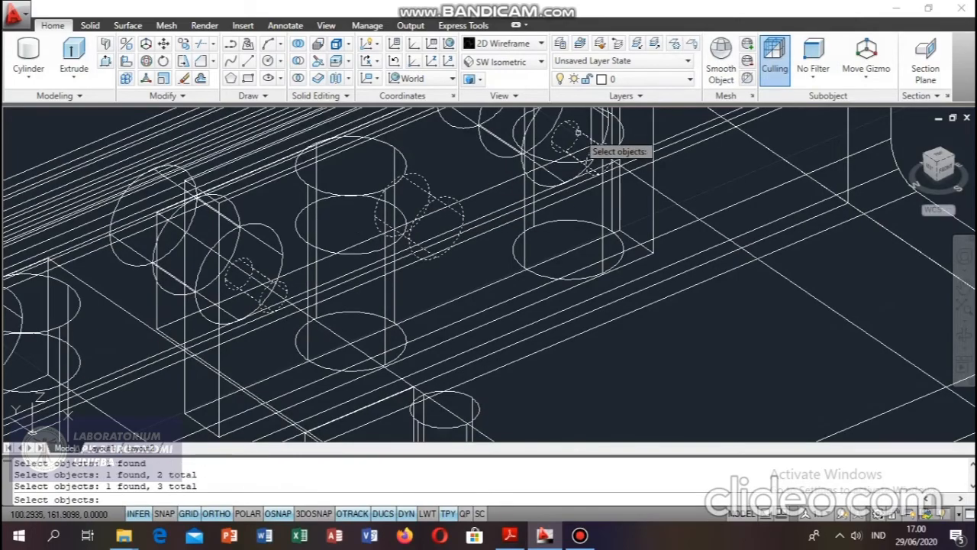
{"action": "key", "text": "Return"}
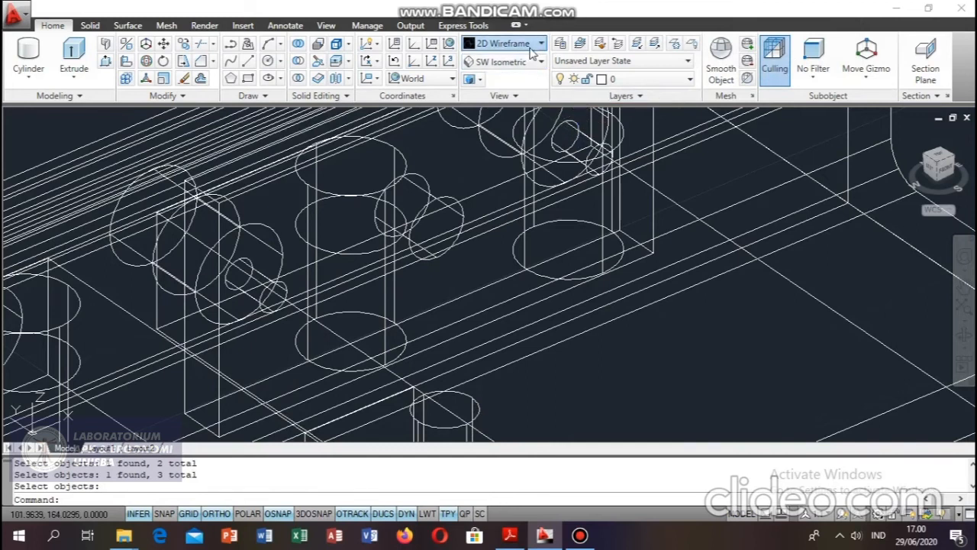
Inspect the plate's holes in the Realistic style, restore 2D Wireframe, and check its corner dimensions in Ukuran Komponen RAGUM.pdf before returning to AutoCAD.
{"action": "left_click", "coordinate": [504, 44]}
{"action": "left_click", "coordinate": [670, 76]}
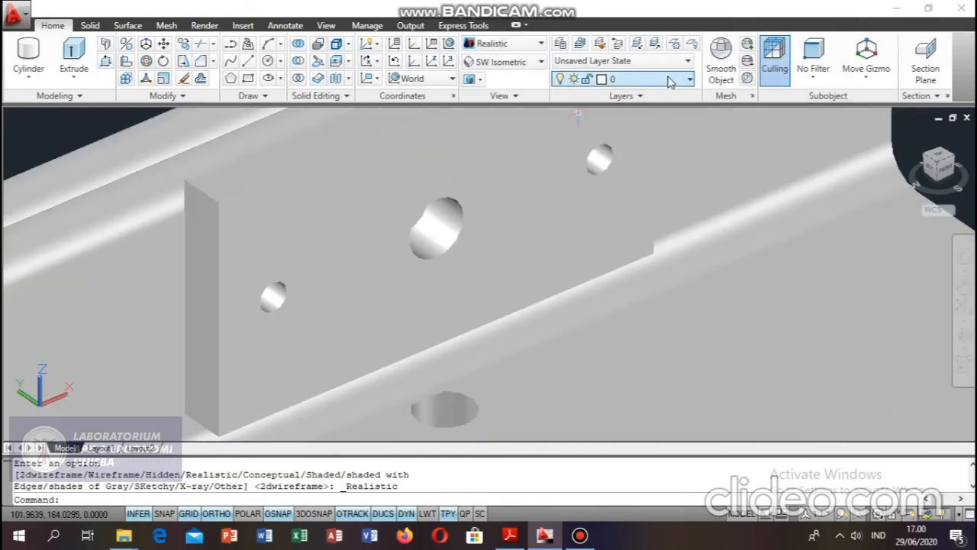
{"action": "left_click", "coordinate": [504, 43]}
{"action": "left_click", "coordinate": [490, 86]}
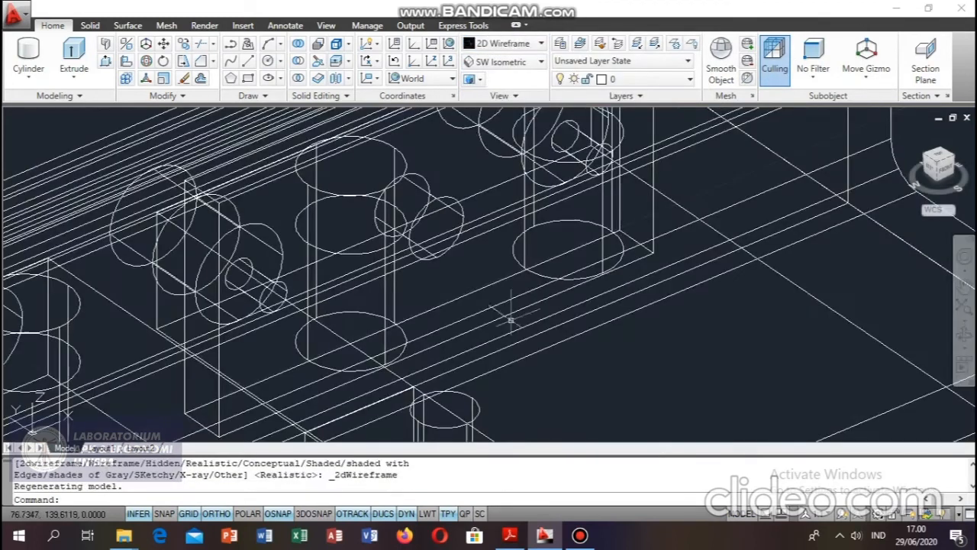
{"action": "left_click", "coordinate": [510, 534]}
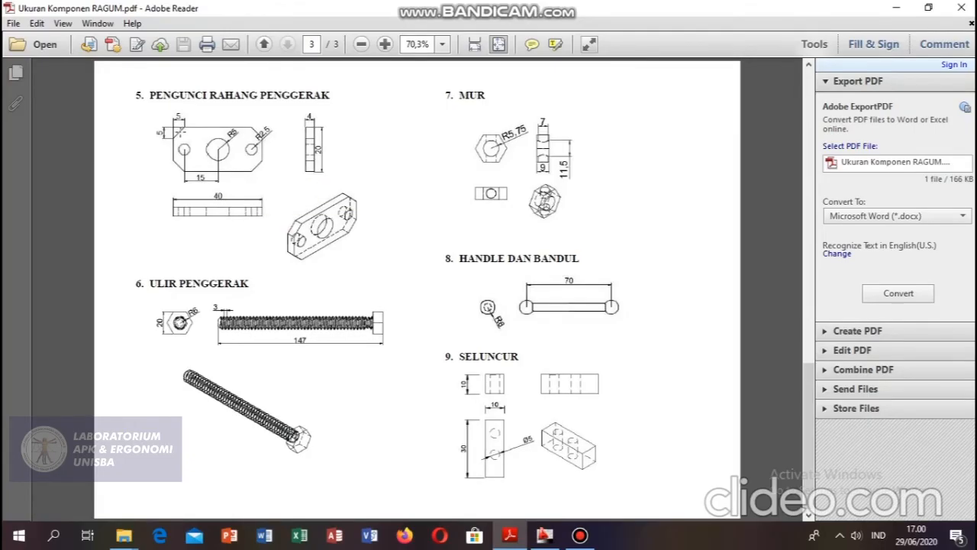
{"action": "left_click", "coordinate": [544, 534]}
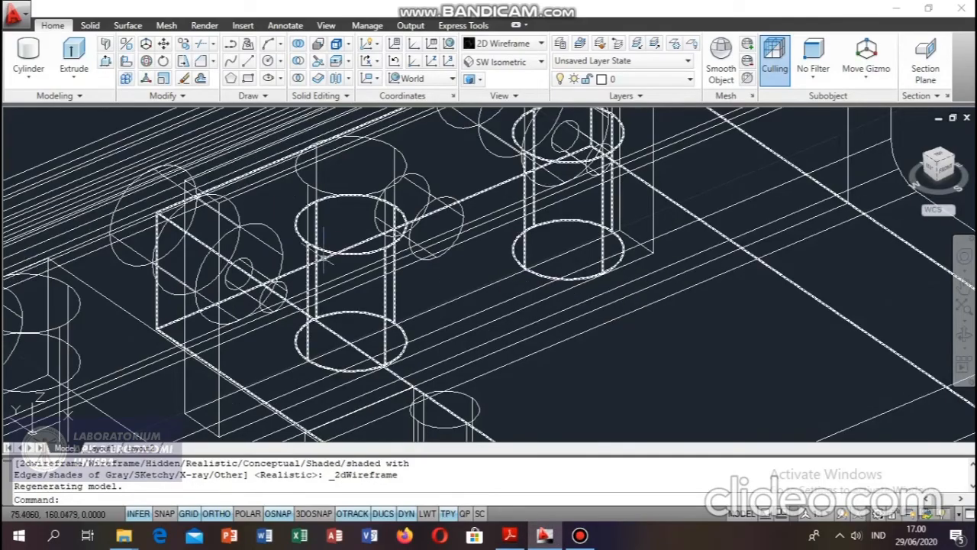
Chamfer the lower corner edge at the near end of the drilled locking plate with both distances set to 5 mm.
{"action": "left_click", "coordinate": [217, 67]}
{"action": "left_click", "coordinate": [229, 99]}
{"action": "middle_click_drag", "start_coordinate": [374, 338], "coordinate": [367, 213]}
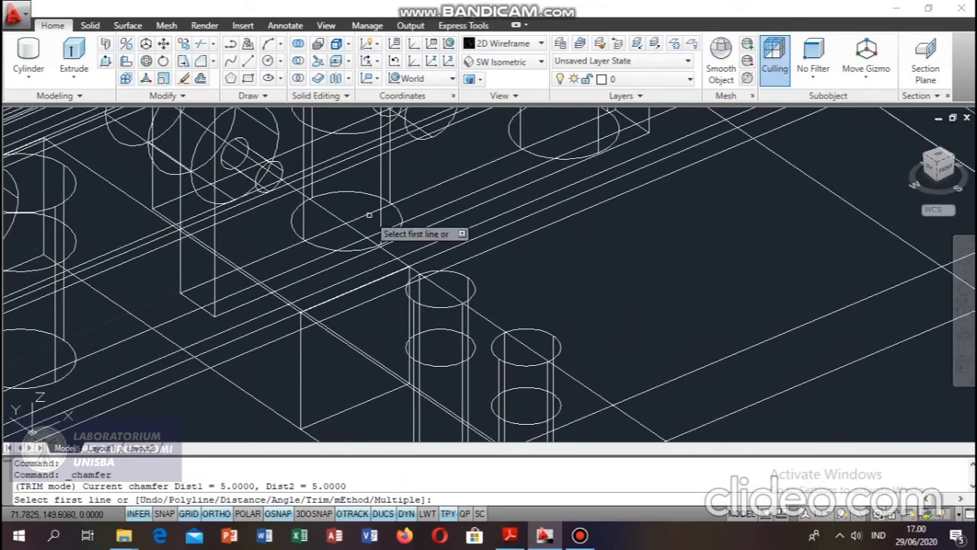
{"action": "left_click", "coordinate": [189, 296]}
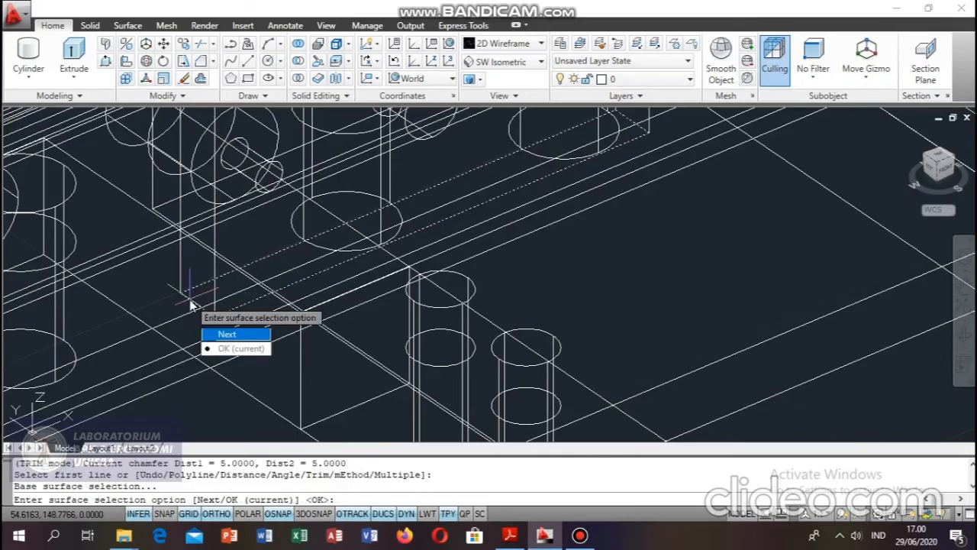
{"action": "key", "text": "Return"}
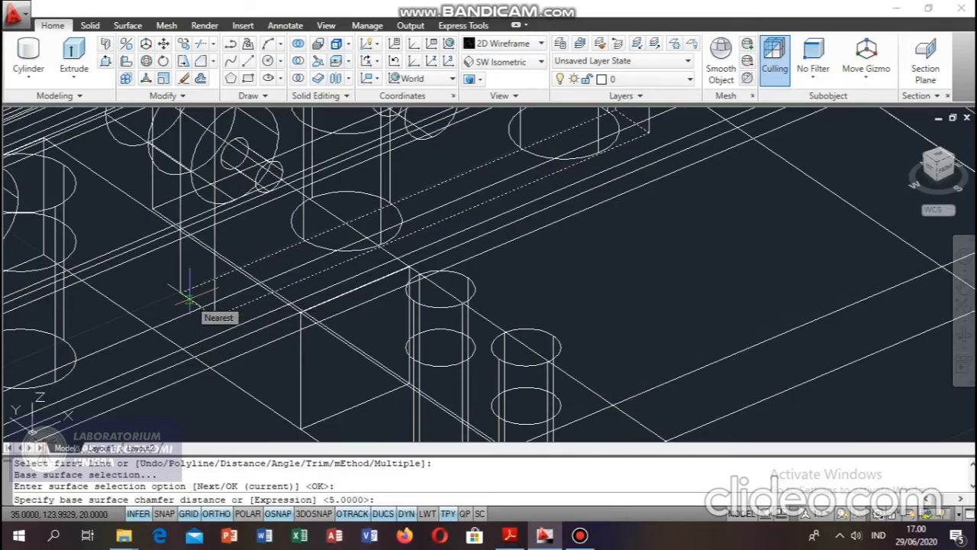
{"action": "type", "text": "5"}
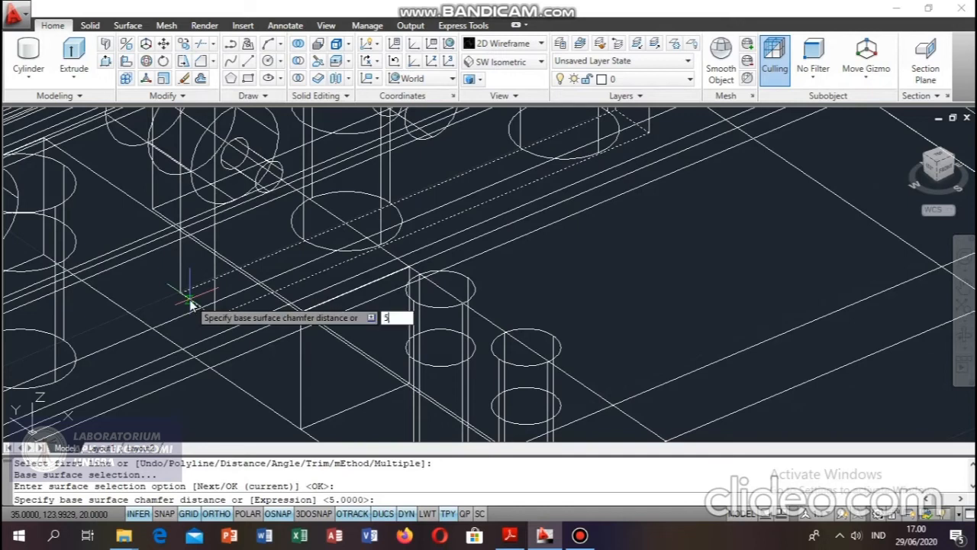
{"action": "key", "text": "Return"}
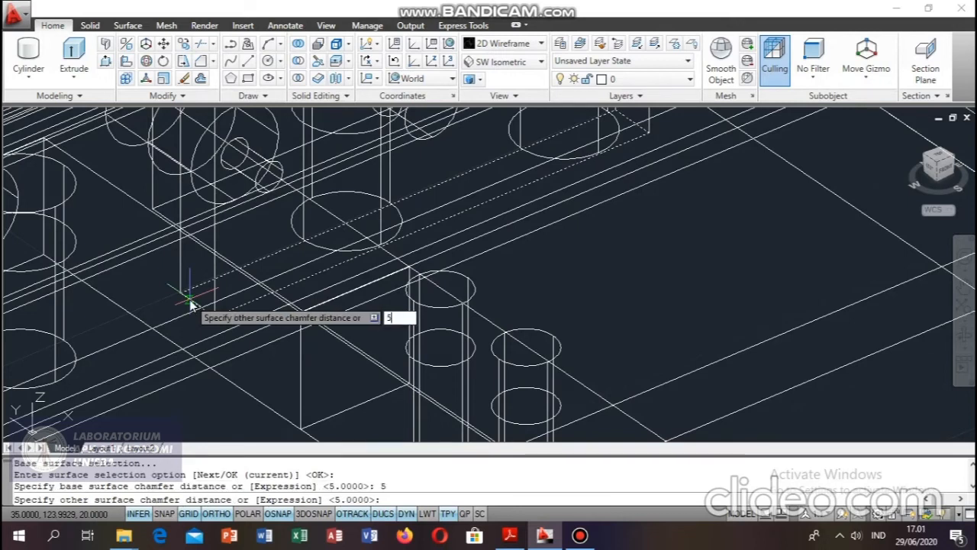
{"action": "key", "text": "Return"}
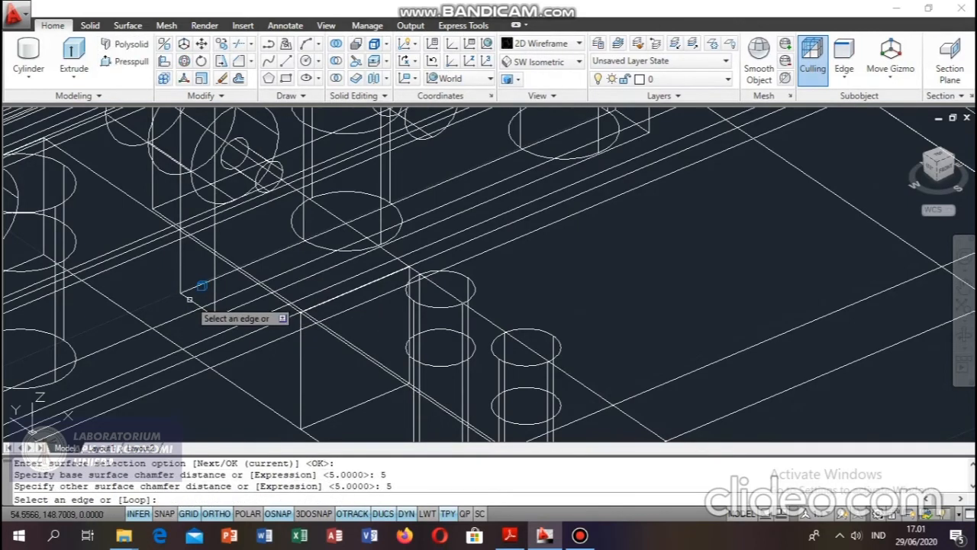
{"action": "left_click", "coordinate": [190, 299]}
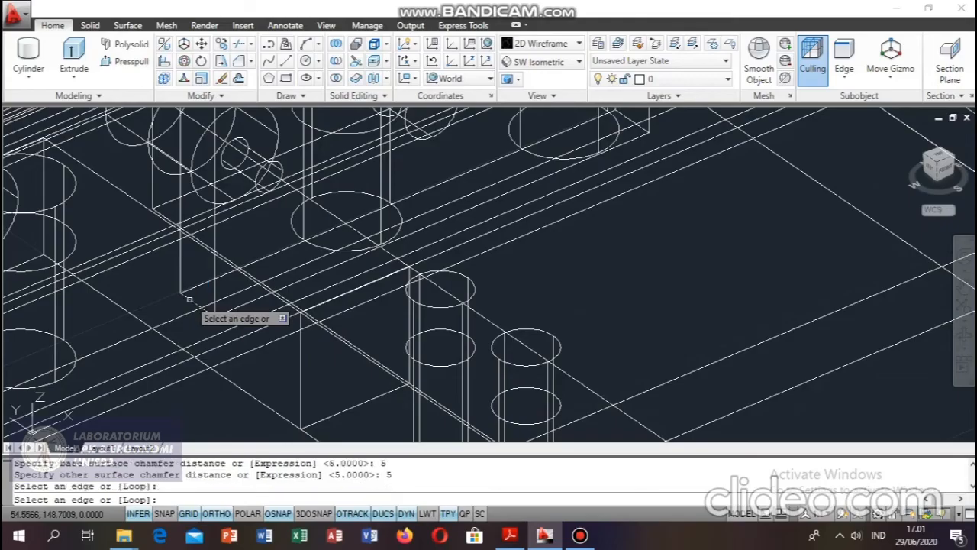
{"action": "key", "text": "Return"}
Chamfer the upper corner edge at the locking plate's near end, using 5 mm for the base and other surface distances.
{"action": "scroll", "coordinate": [288, 349], "scroll_direction": "up", "scroll_amount": 3}
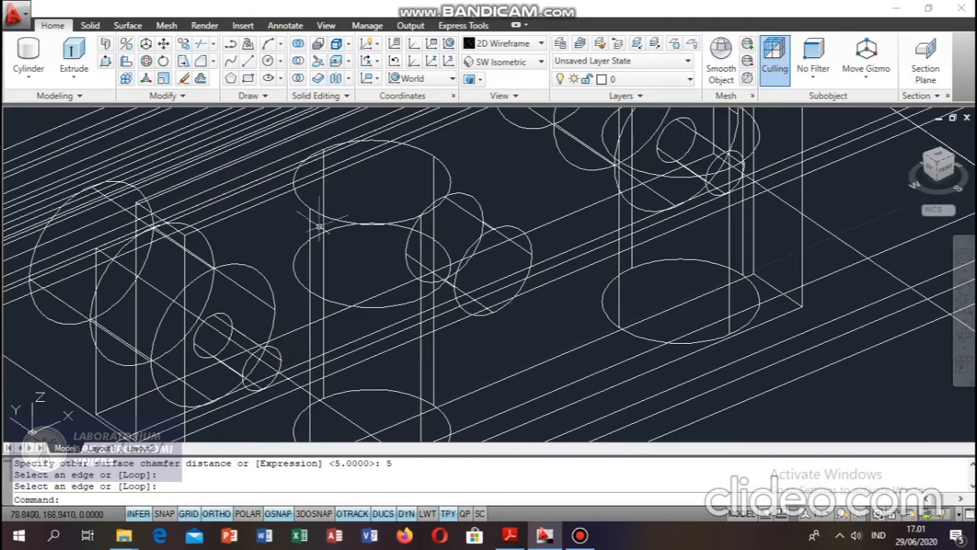
{"action": "left_click", "coordinate": [201, 44]}
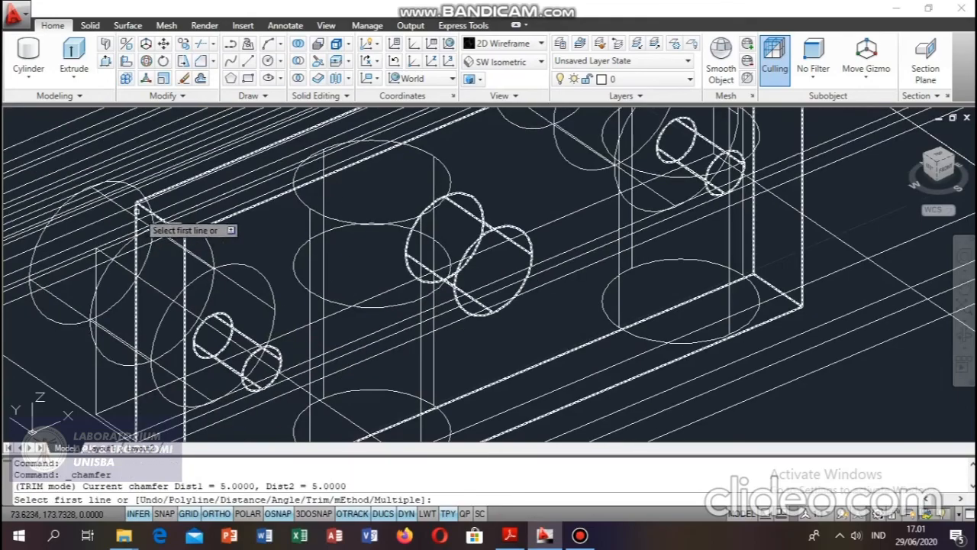
{"action": "left_click", "coordinate": [143, 215]}
{"action": "key", "text": "Return"}
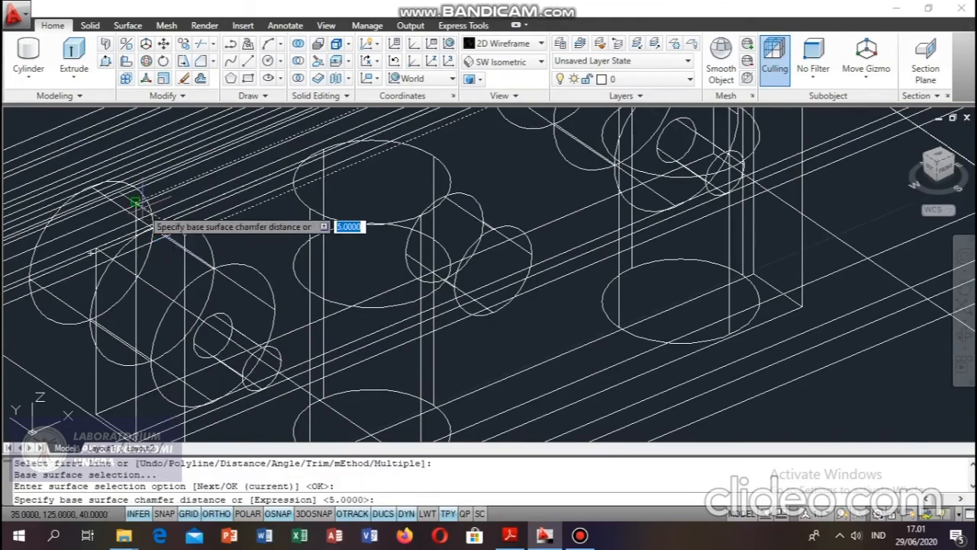
{"action": "type", "text": "5"}
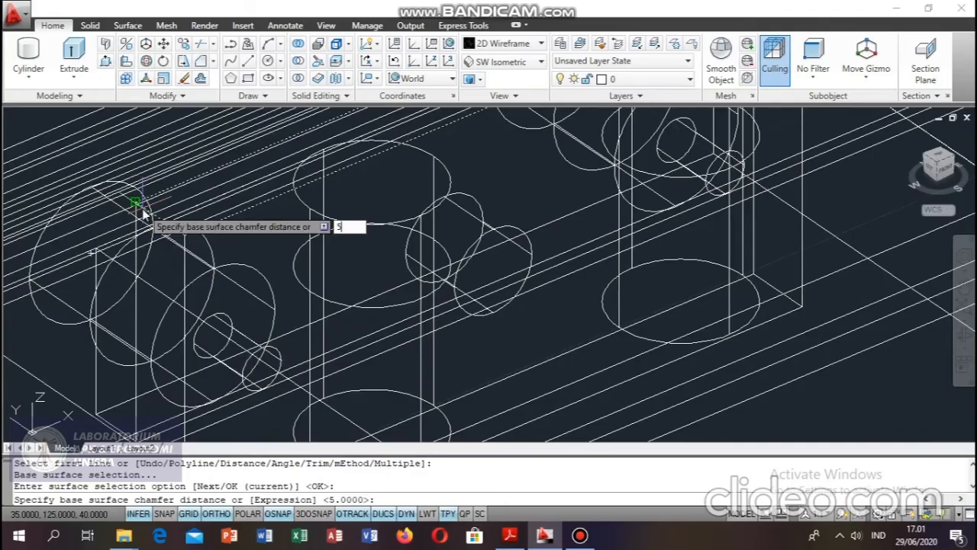
{"action": "key", "text": "Return"}
{"action": "type", "text": "5"}
{"action": "key", "text": "Return"}
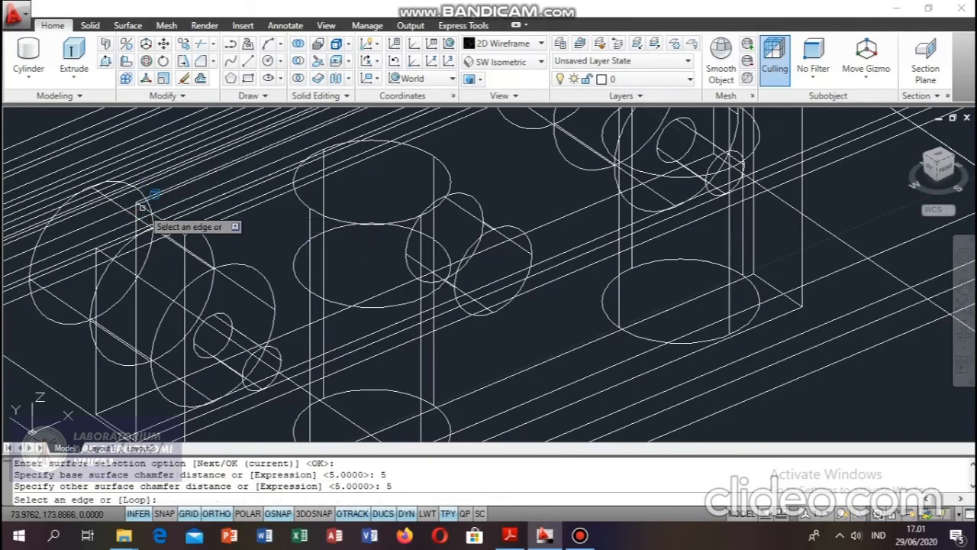
{"action": "left_click", "coordinate": [142, 207]}
{"action": "key", "text": "Return"}
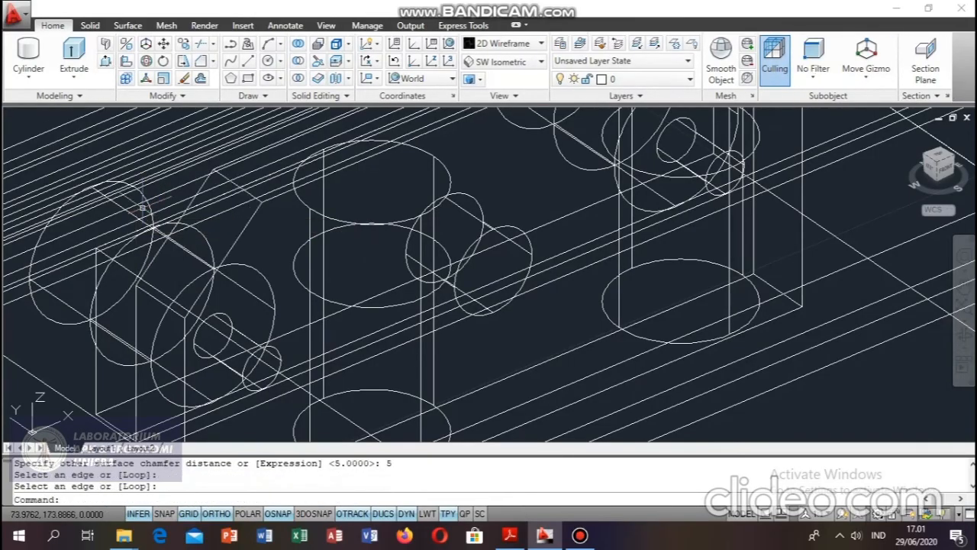
Chamfer the upper corner edge at the far end of the locking plate by 5 mm on both surfaces.
{"action": "middle_click_drag", "start_coordinate": [409, 277], "coordinate": [308, 292]}
{"action": "middle_click_drag", "start_coordinate": [581, 197], "coordinate": [245, 269]}
{"action": "middle_click_drag", "start_coordinate": [368, 215], "coordinate": [312, 413]}
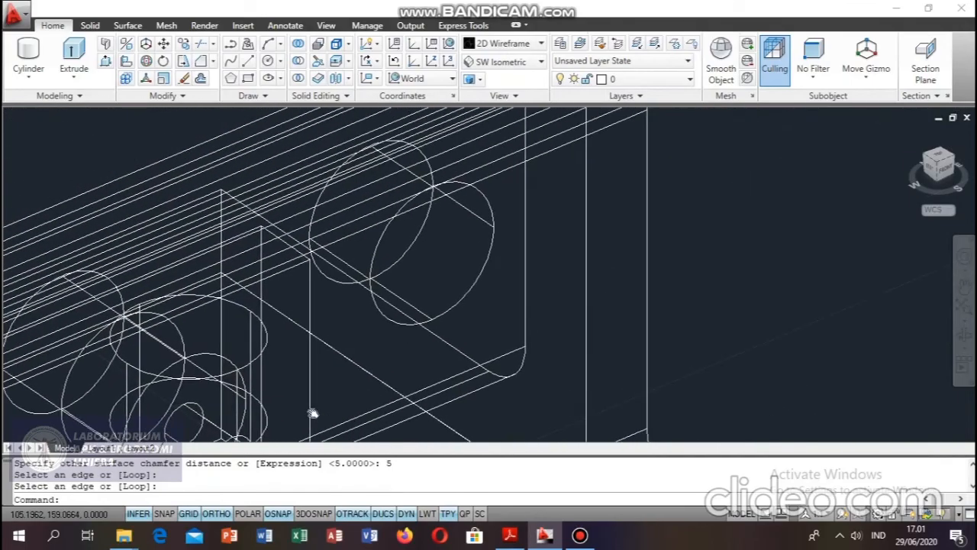
{"action": "left_click", "coordinate": [201, 46]}
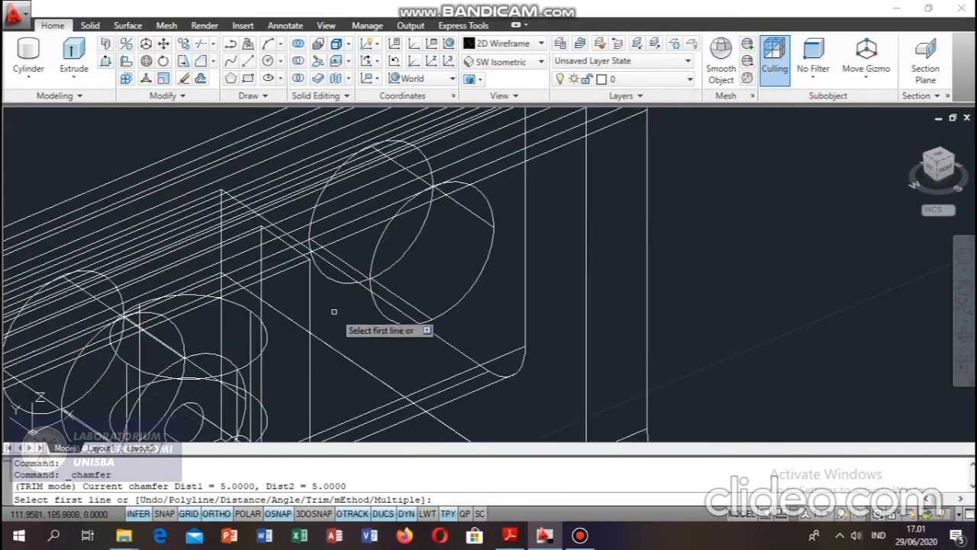
{"action": "left_click", "coordinate": [301, 257]}
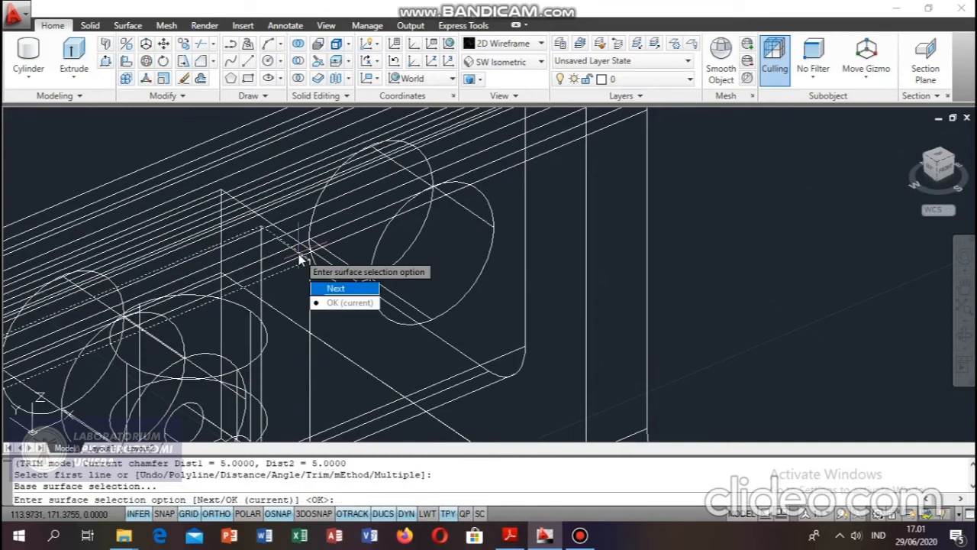
{"action": "key", "text": "Return"}
{"action": "type", "text": "5"}
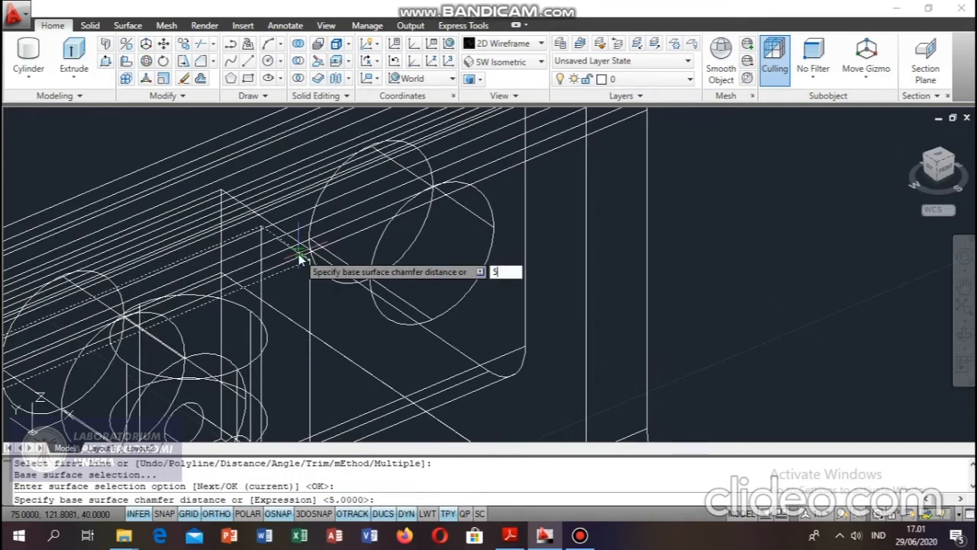
{"action": "key", "text": "Return"}
{"action": "key", "text": "Return"}
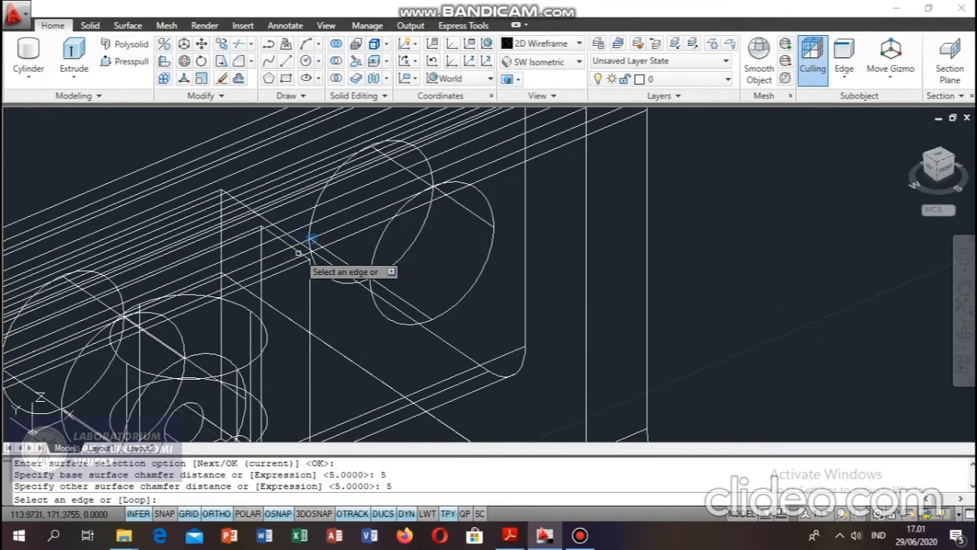
{"action": "left_click", "coordinate": [298, 252]}
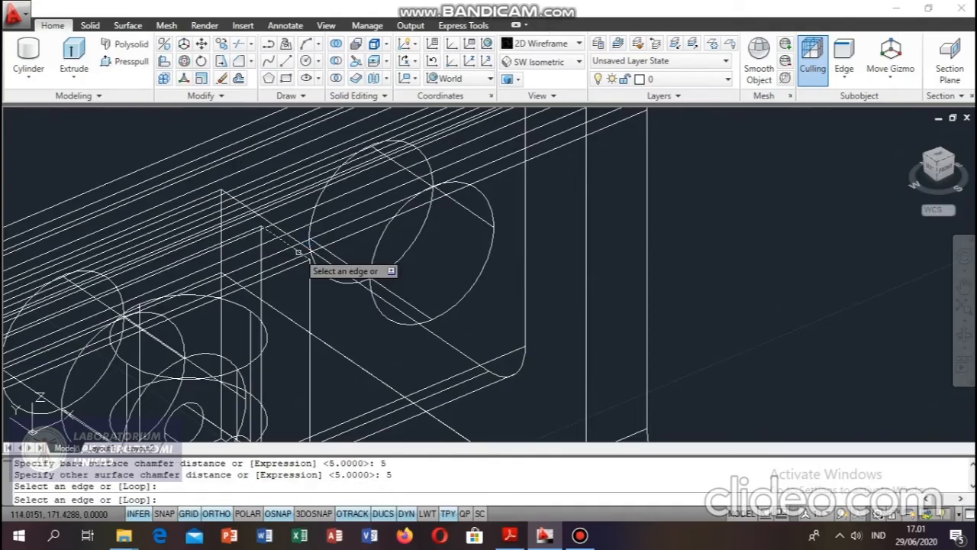
{"action": "key", "text": "Return"}
Chamfer the remaining lower corner edge at the locking plate's far end with 5 mm distances on both surfaces.
{"action": "middle_click_drag", "start_coordinate": [348, 305], "coordinate": [225, 67]}
{"action": "middle_click_drag", "start_coordinate": [238, 291], "coordinate": [362, 245]}
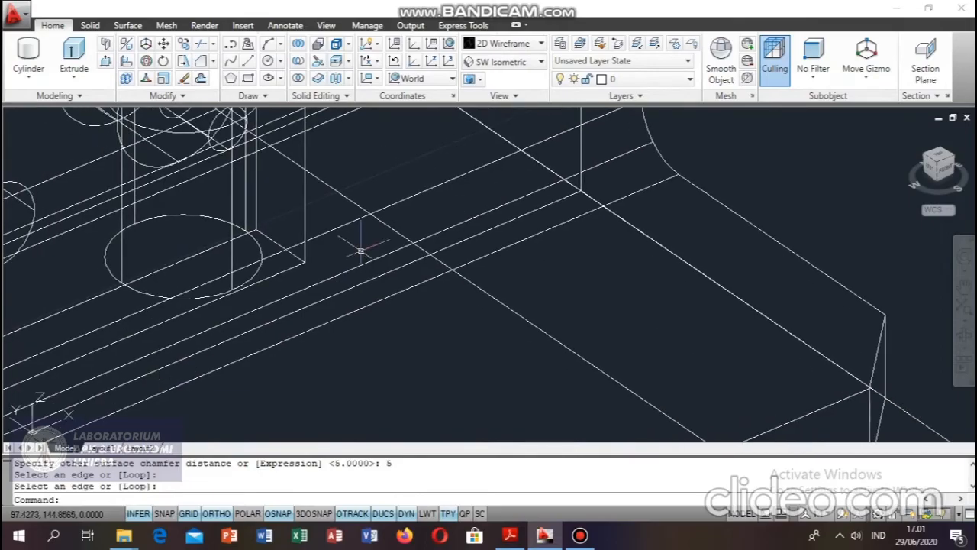
{"action": "left_click", "coordinate": [202, 61]}
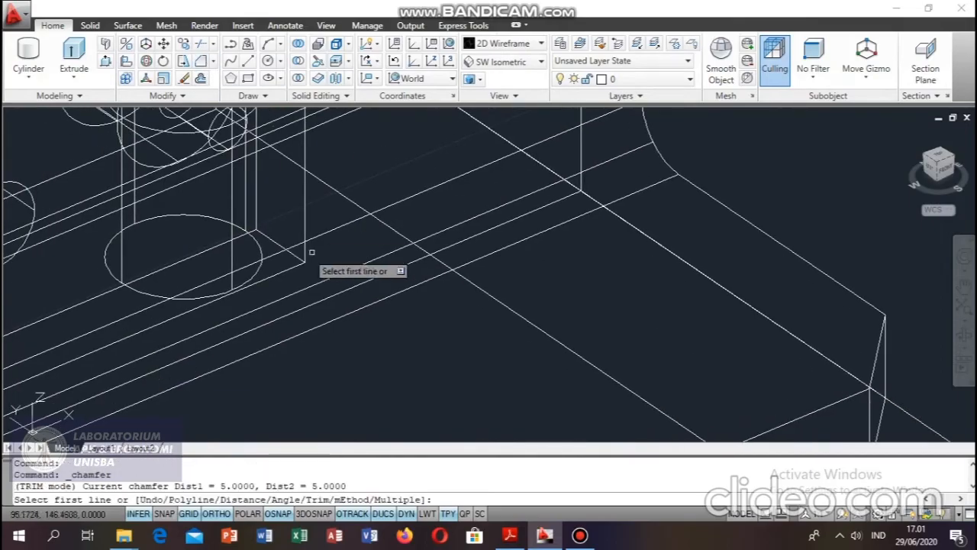
{"action": "left_click", "coordinate": [277, 242]}
{"action": "key", "text": "Return"}
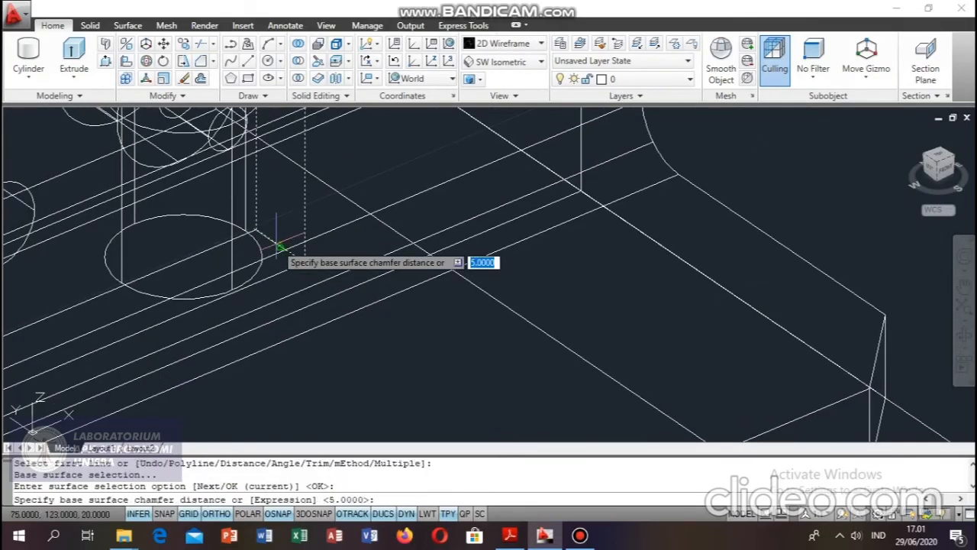
{"action": "type", "text": "5"}
{"action": "key", "text": "Return"}
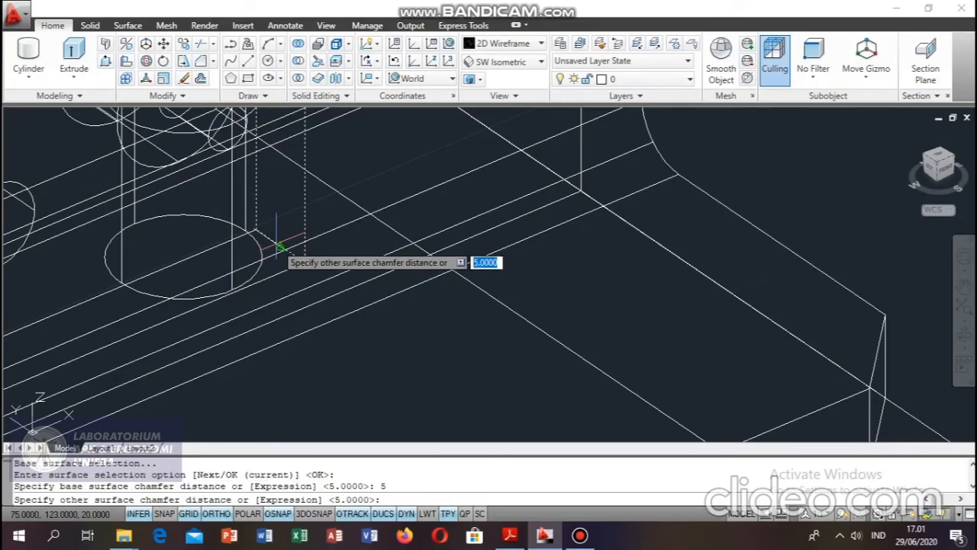
{"action": "type", "text": "5"}
{"action": "key", "text": "Return"}
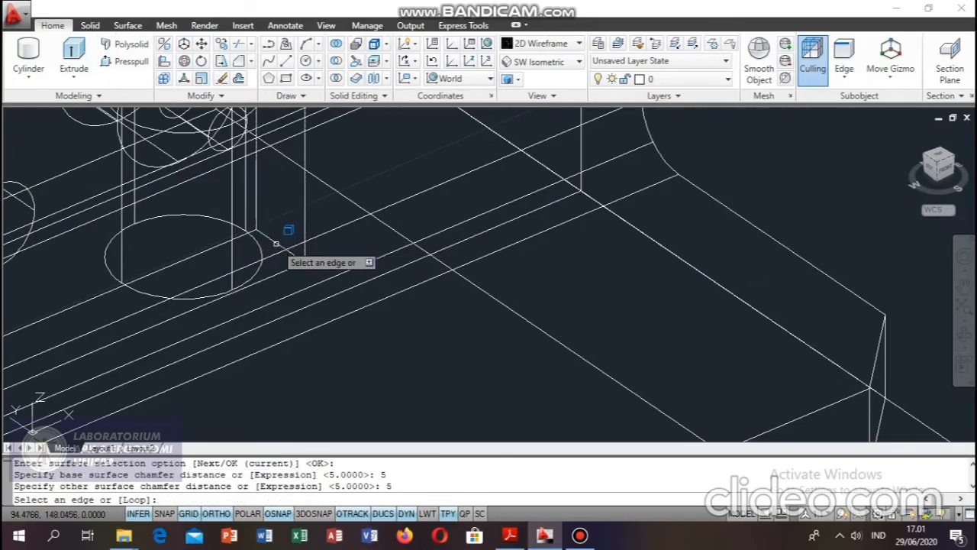
{"action": "left_click", "coordinate": [276, 243]}
{"action": "key", "text": "Return"}
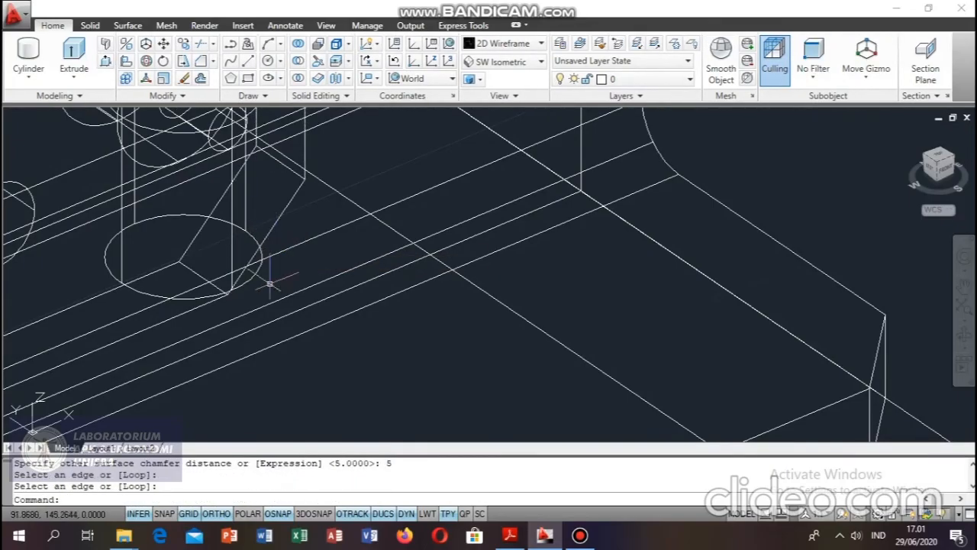
Inspect the chamfered locking plate in the Realistic style and view the whole vise model from SW Isometric.
{"action": "left_click", "coordinate": [525, 48]}
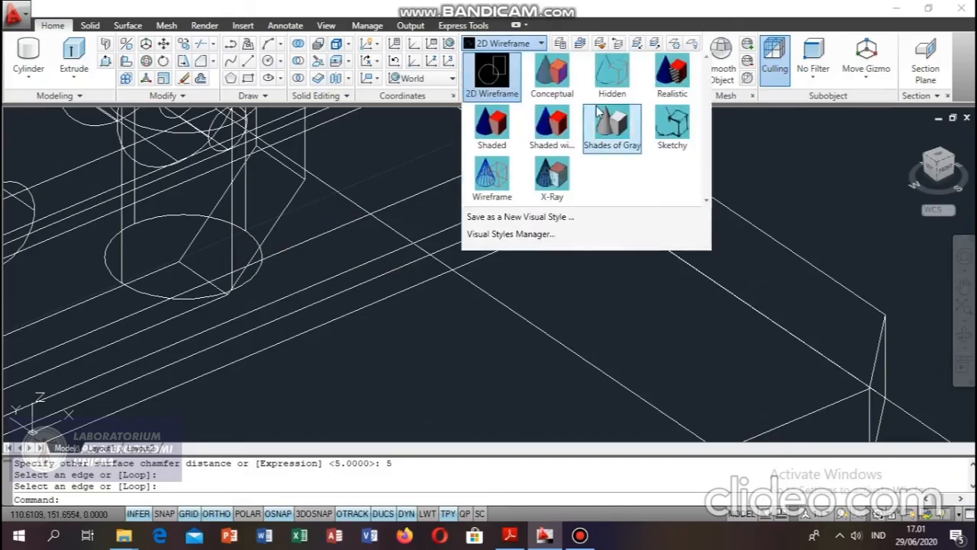
{"action": "left_click", "coordinate": [671, 85]}
{"action": "scroll", "coordinate": [489, 252], "scroll_direction": "down", "scroll_amount": 3}
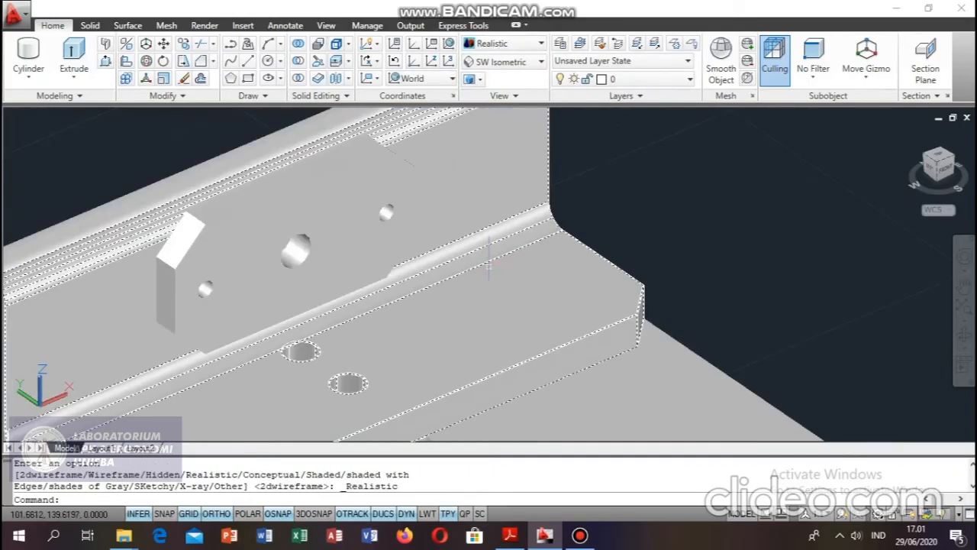
{"action": "scroll", "coordinate": [523, 293], "scroll_direction": "down", "scroll_amount": 3}
{"action": "left_click", "coordinate": [541, 61]}
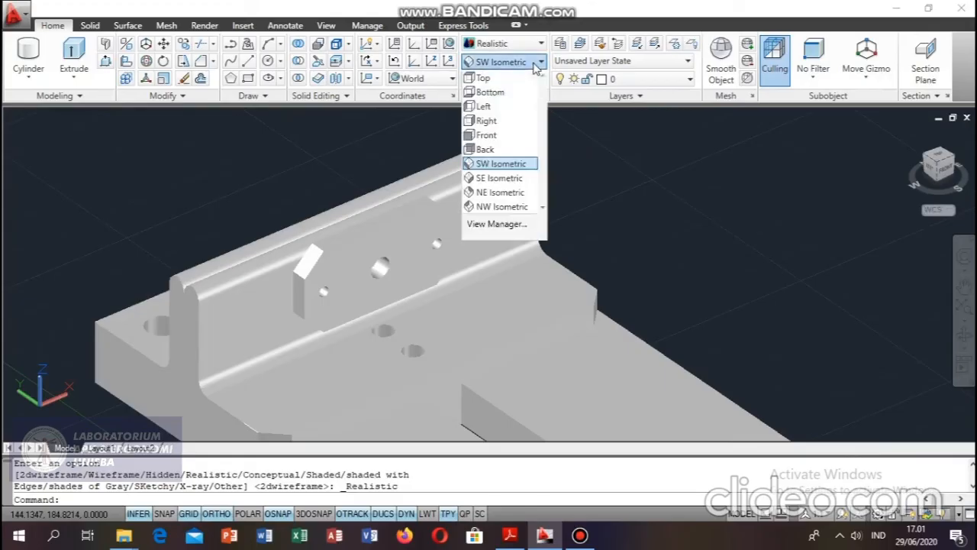
{"action": "left_click", "coordinate": [523, 164]}
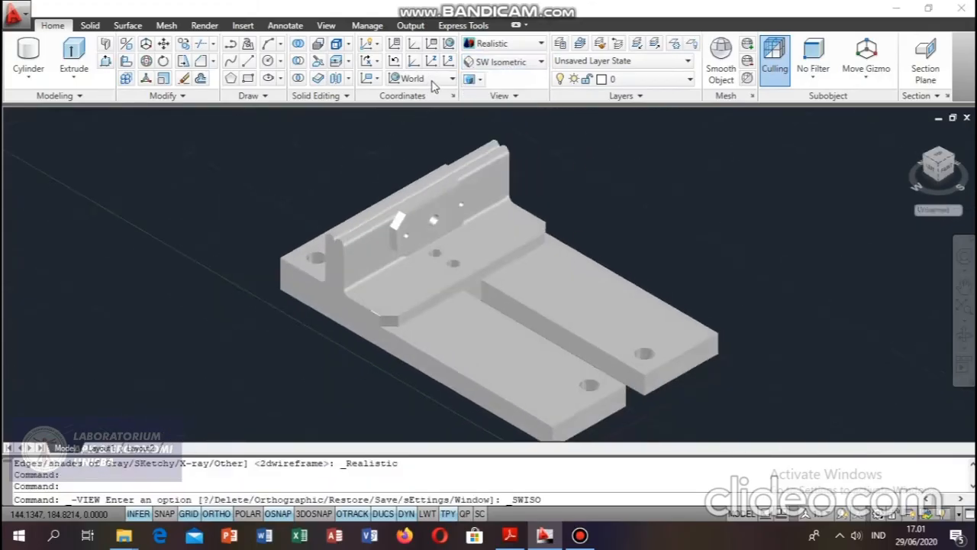
{"action": "left_click", "coordinate": [434, 83]}
{"action": "left_click", "coordinate": [432, 100]}
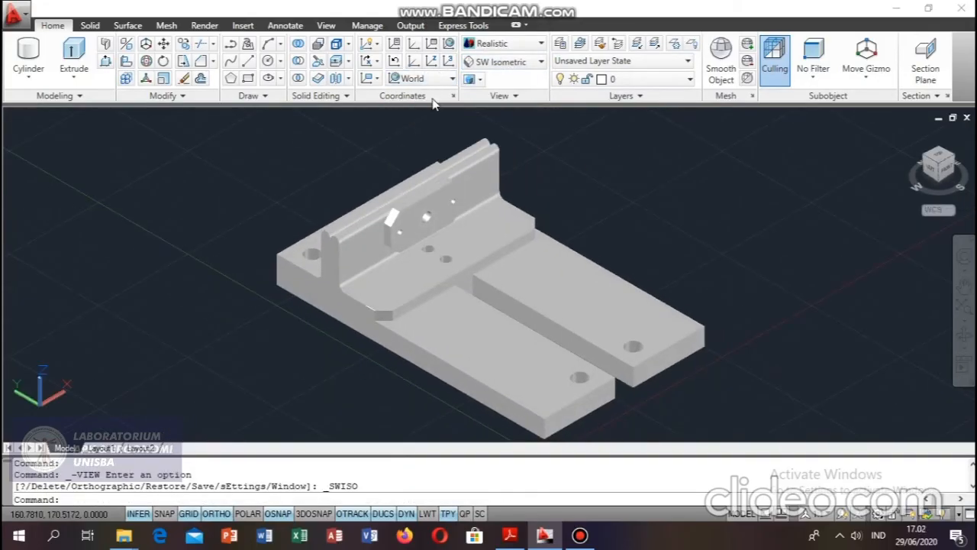
{"action": "middle_click_drag", "start_coordinate": [816, 291], "coordinate": [807, 268], "text": "shift"}
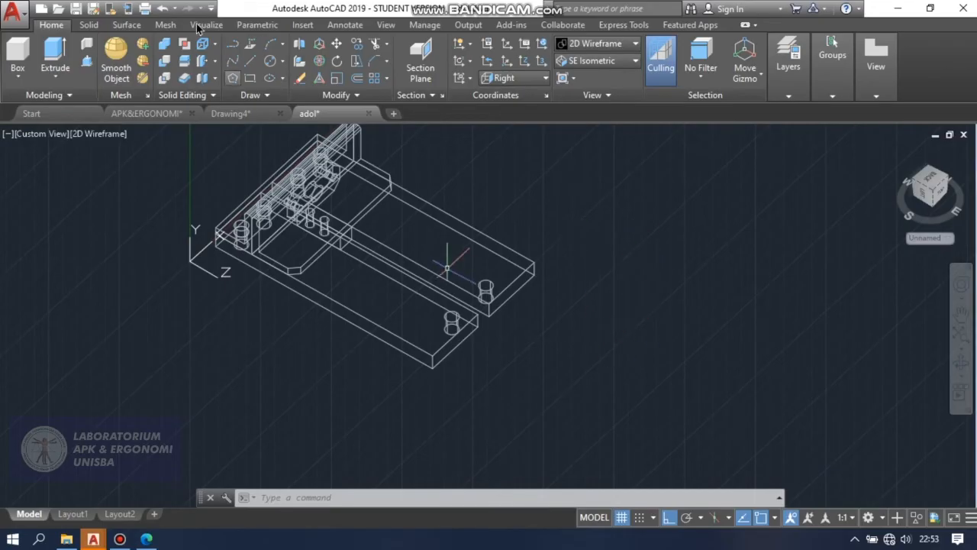
Draw a 30 mm vertical polyline beside the vise model as the outer edge of an L-shaped profile.
{"action": "left_click", "coordinate": [234, 45]}
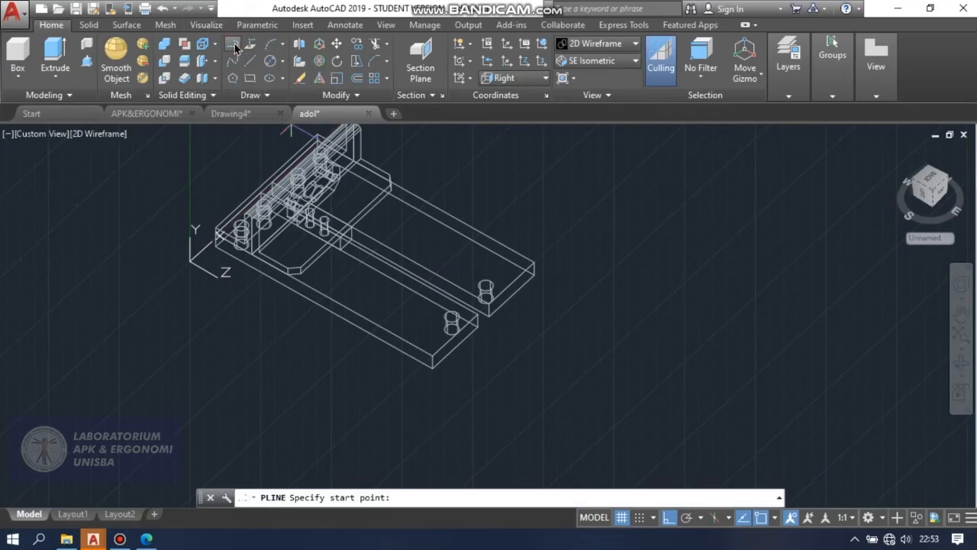
{"action": "left_click", "coordinate": [639, 243]}
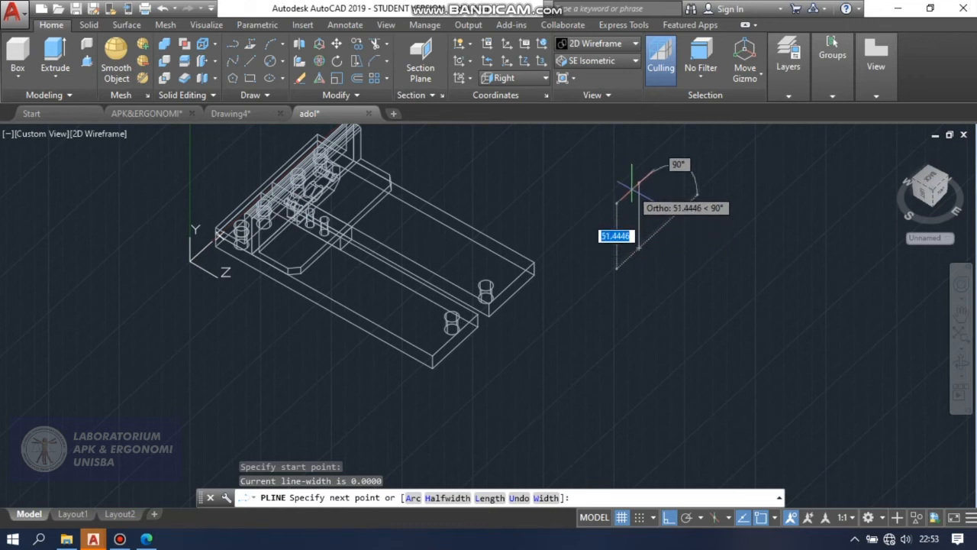
{"action": "type", "text": "3"}
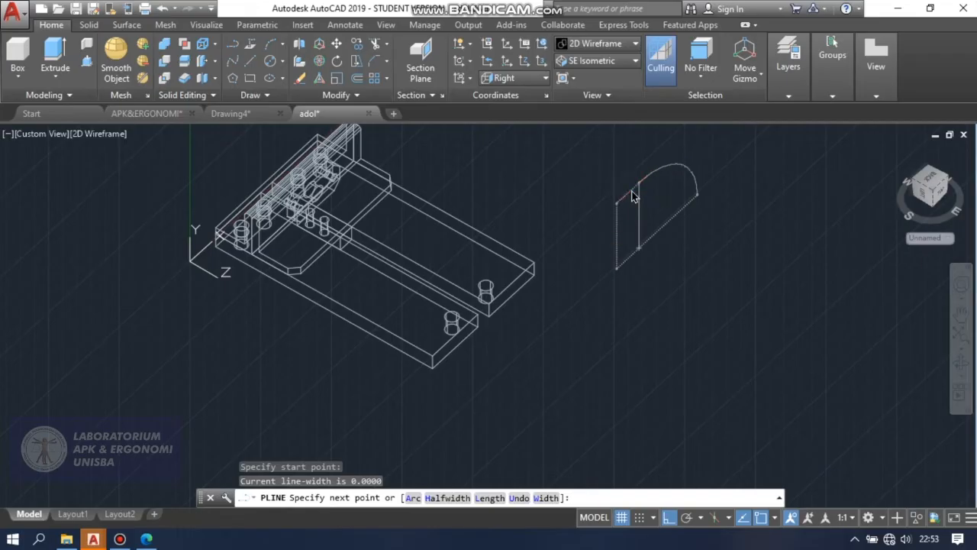
{"action": "key", "text": "Return"}
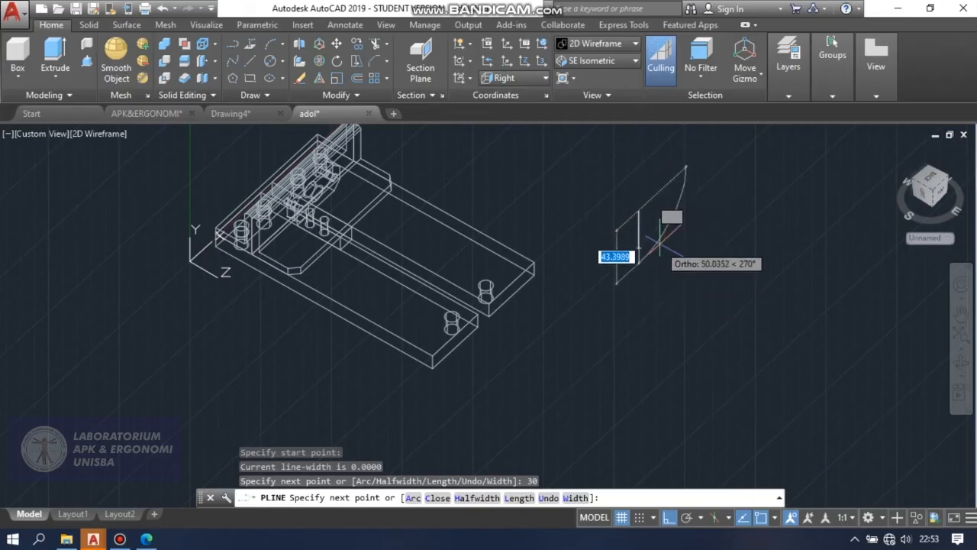
{"action": "key", "text": "Escape"}
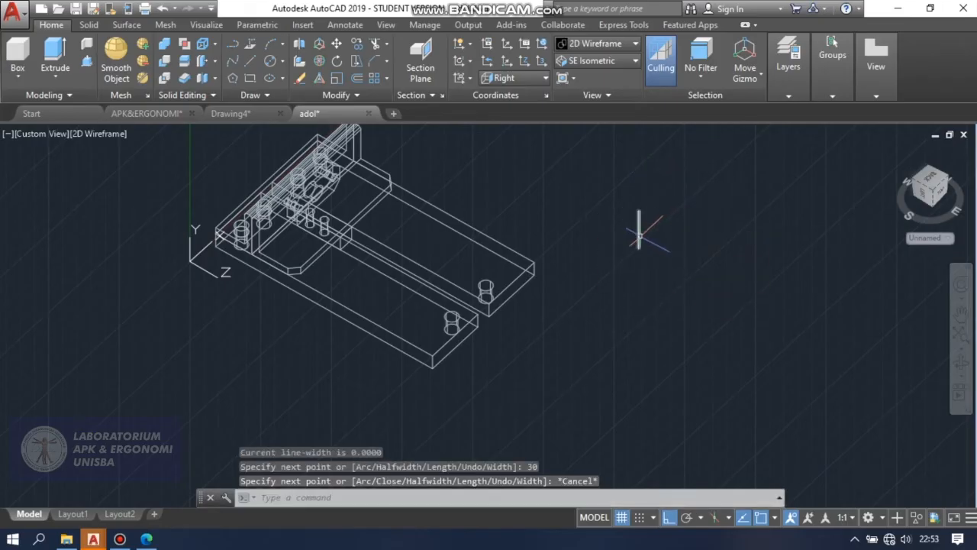
Draw the profile's lower leg with a 25 mm horizontal line from the vertical edge's lower end and a 5 mm line upward.
{"action": "type", "text": "l"}
{"action": "key", "text": "Return"}
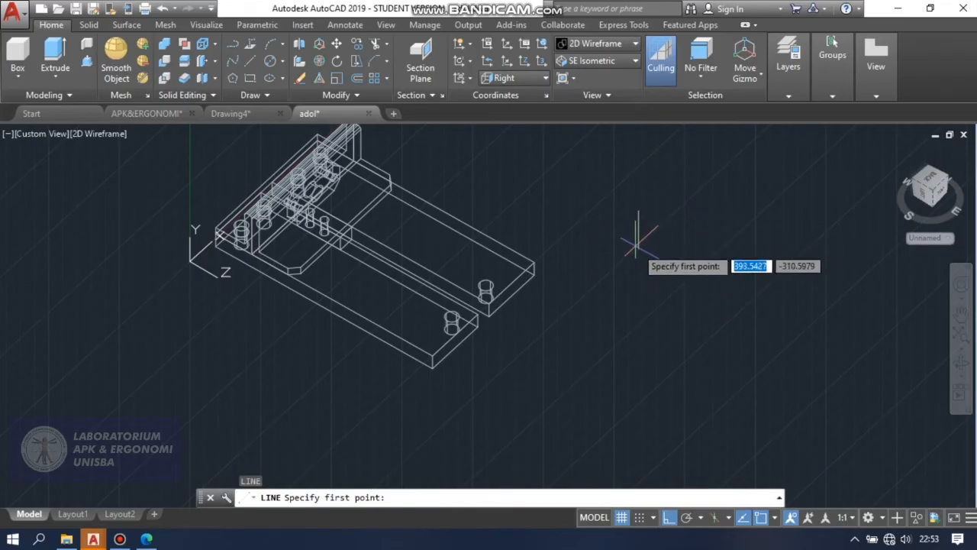
{"action": "left_click", "coordinate": [639, 246]}
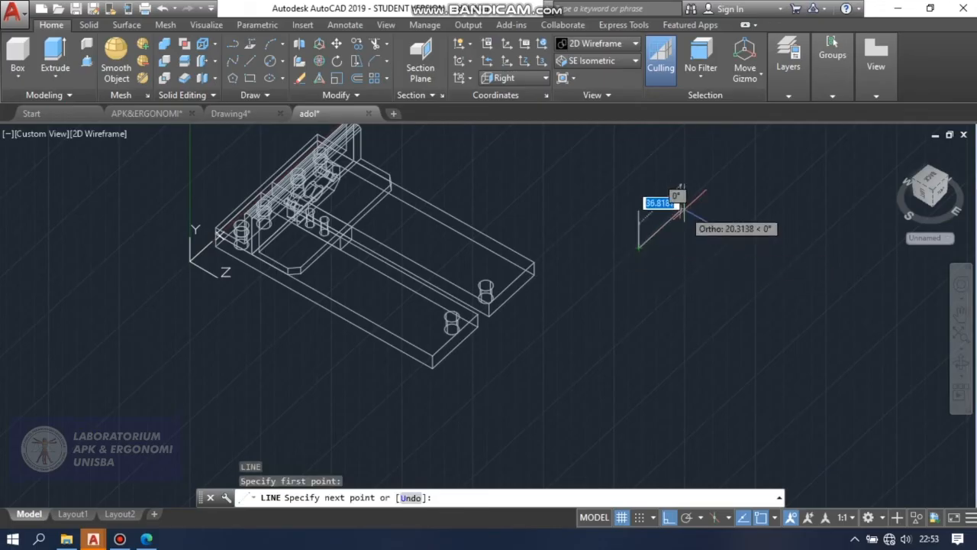
{"action": "type", "text": "25"}
{"action": "key", "text": "Return"}
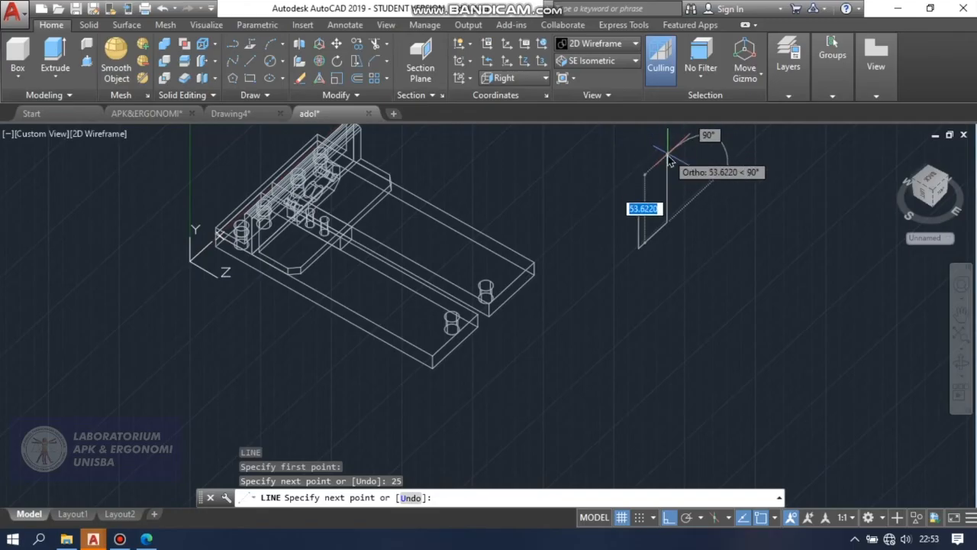
{"action": "type", "text": "2"}
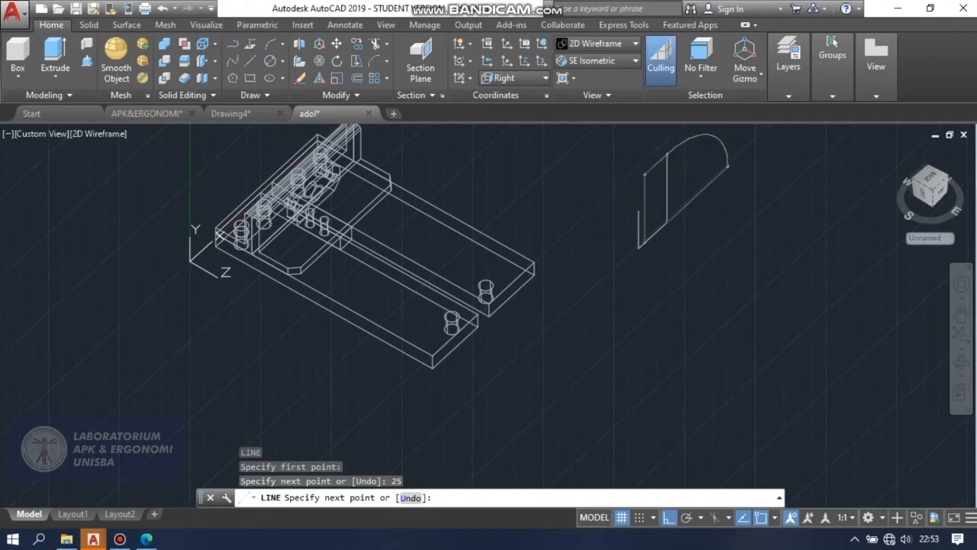
{"action": "key", "text": "Return"}
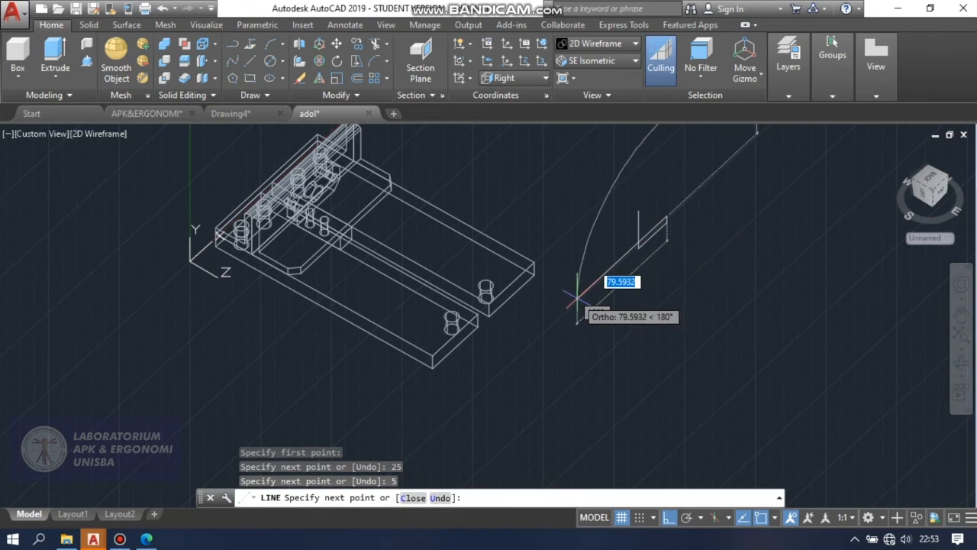
Complete the L-shaped outline with a 20 mm line back, a 25 mm line upward and a closing line to the outer edge's upper end.
{"action": "type", "text": "20"}
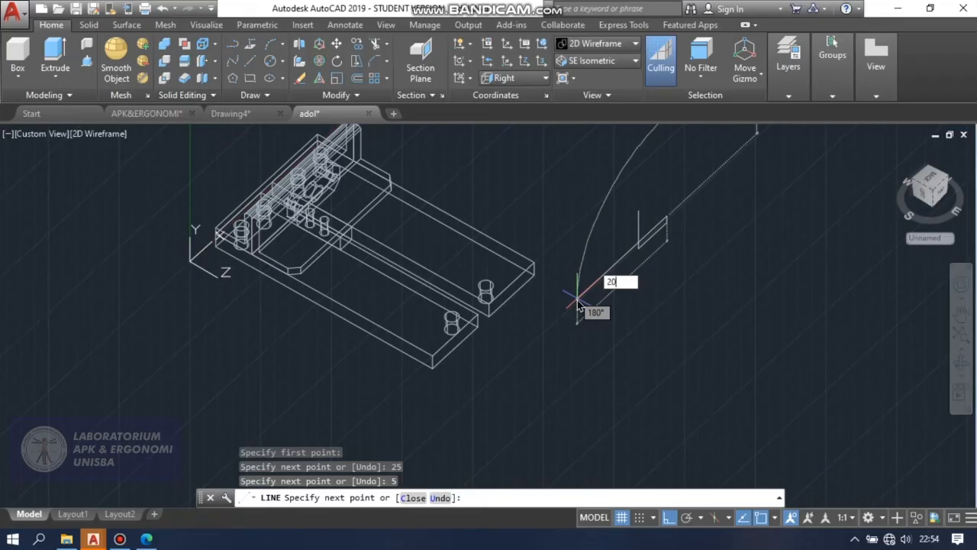
{"action": "key", "text": "Return"}
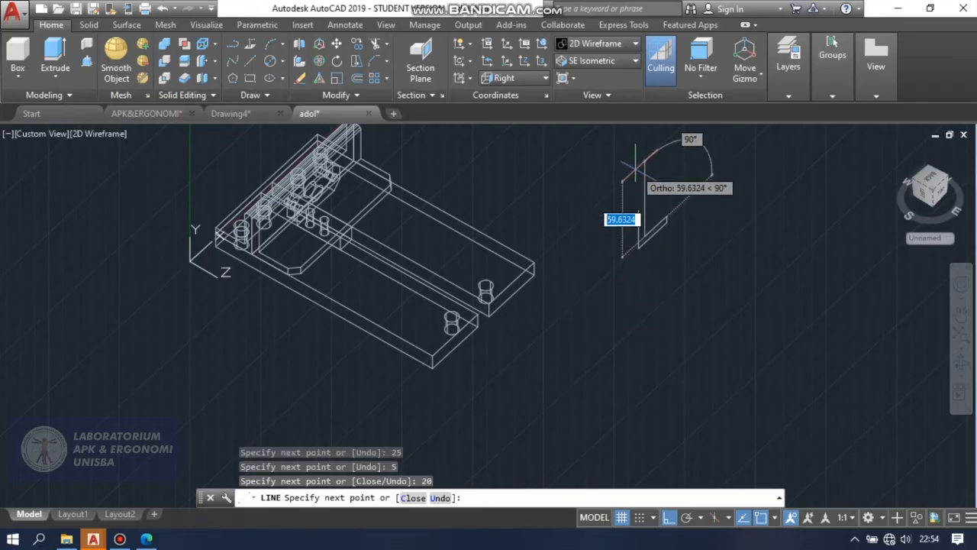
{"action": "type", "text": "25"}
{"action": "key", "text": "Return"}
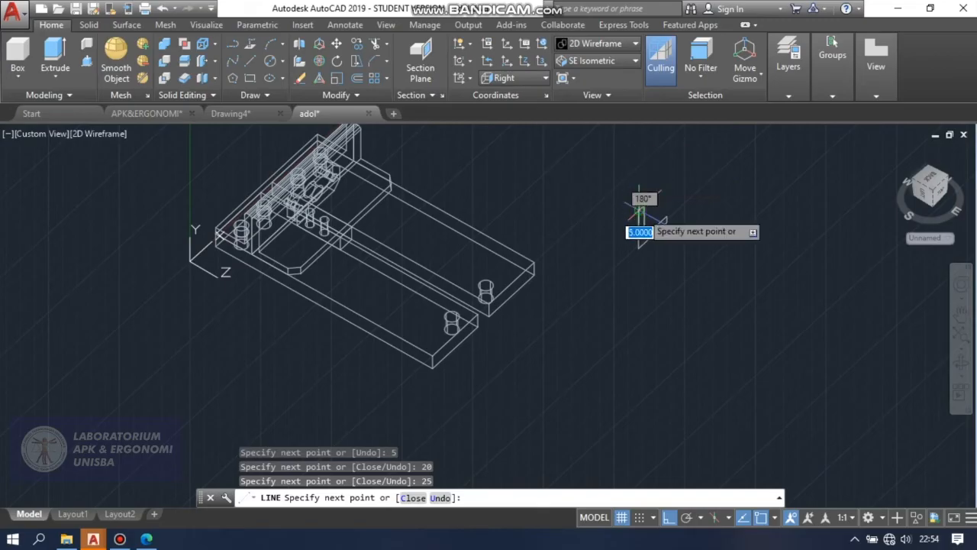
{"action": "scroll", "coordinate": [627, 198], "scroll_direction": "up", "scroll_amount": 5}
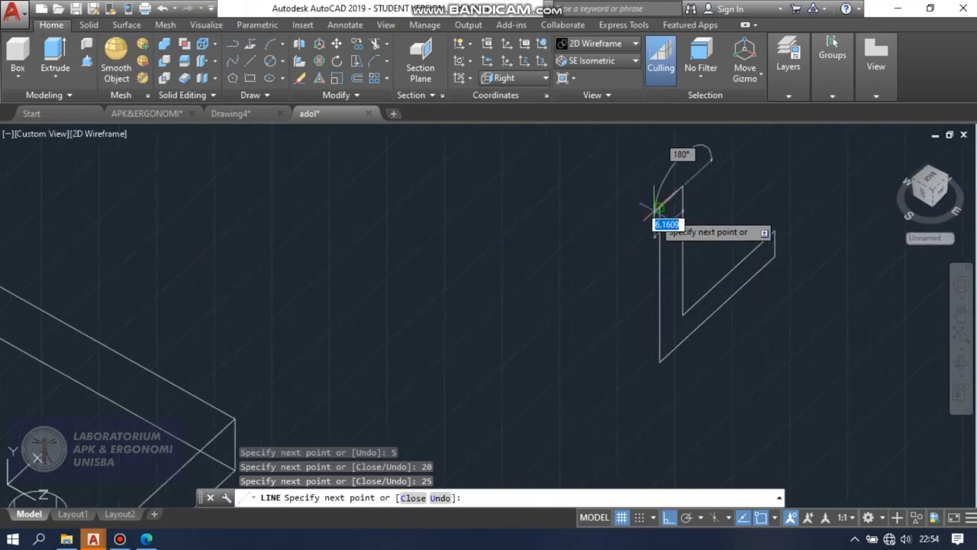
{"action": "left_click", "coordinate": [652, 204]}
{"action": "key", "text": "Return"}
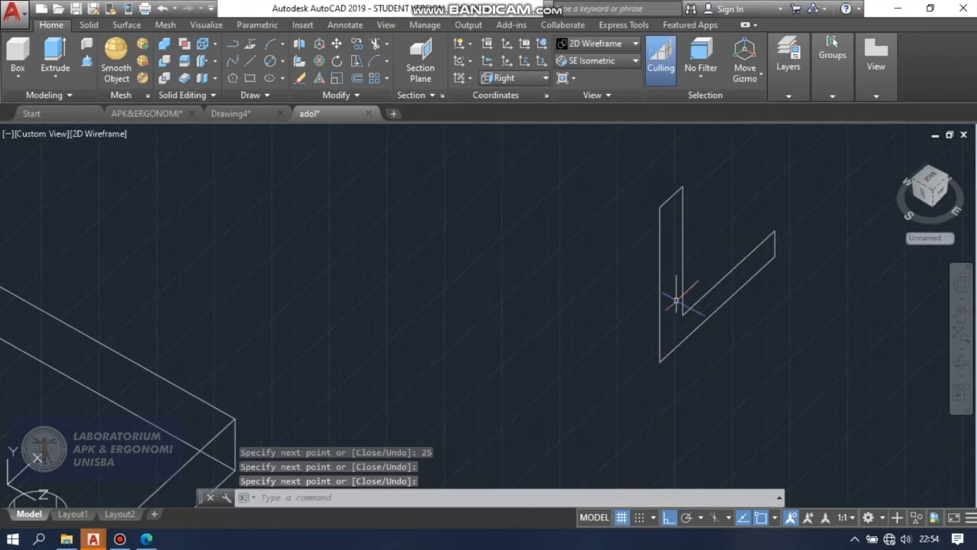
Join all the lines of the L-shaped outline into one closed polyline.
{"action": "scroll", "coordinate": [554, 340], "scroll_direction": "down", "scroll_amount": 3}
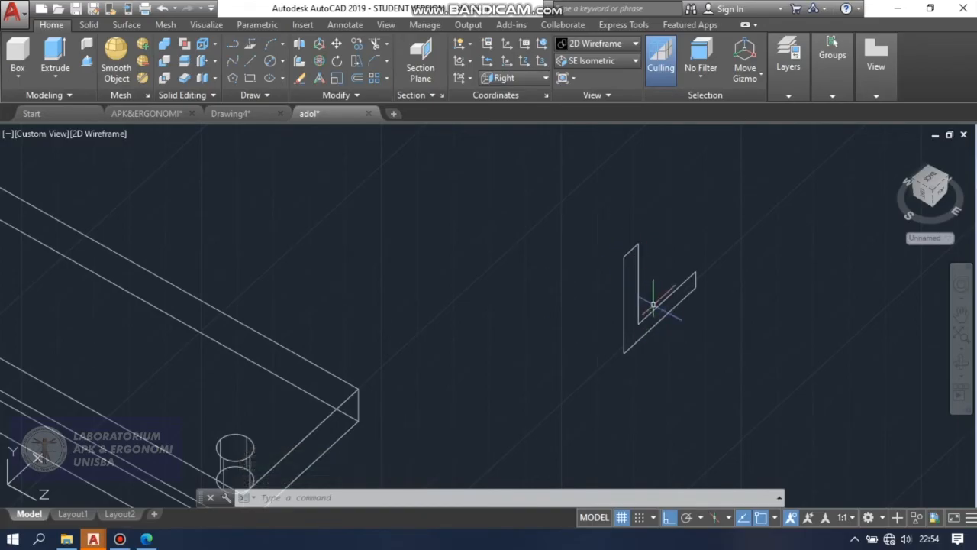
{"action": "left_click", "coordinate": [364, 96]}
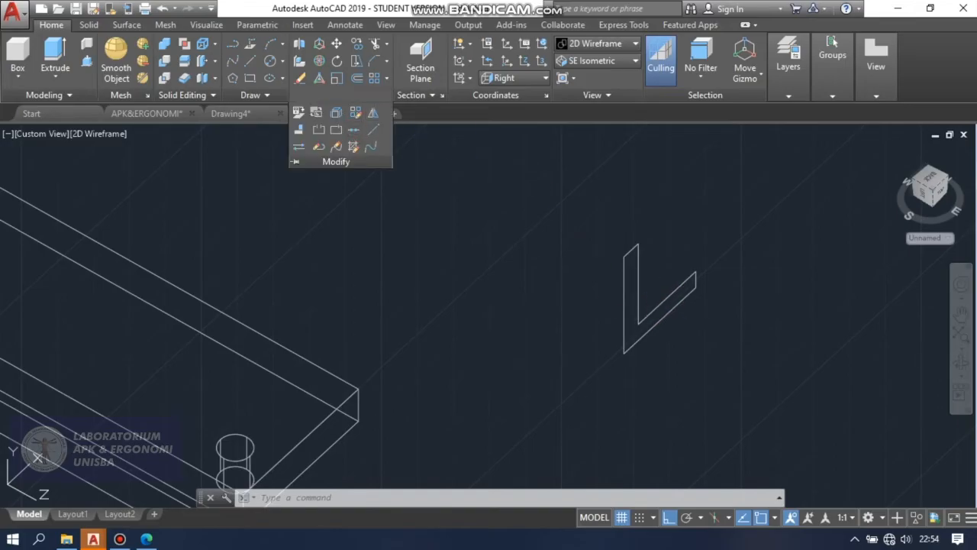
{"action": "left_click", "coordinate": [353, 129]}
{"action": "left_click", "coordinate": [569, 207]}
{"action": "left_click", "coordinate": [745, 391]}
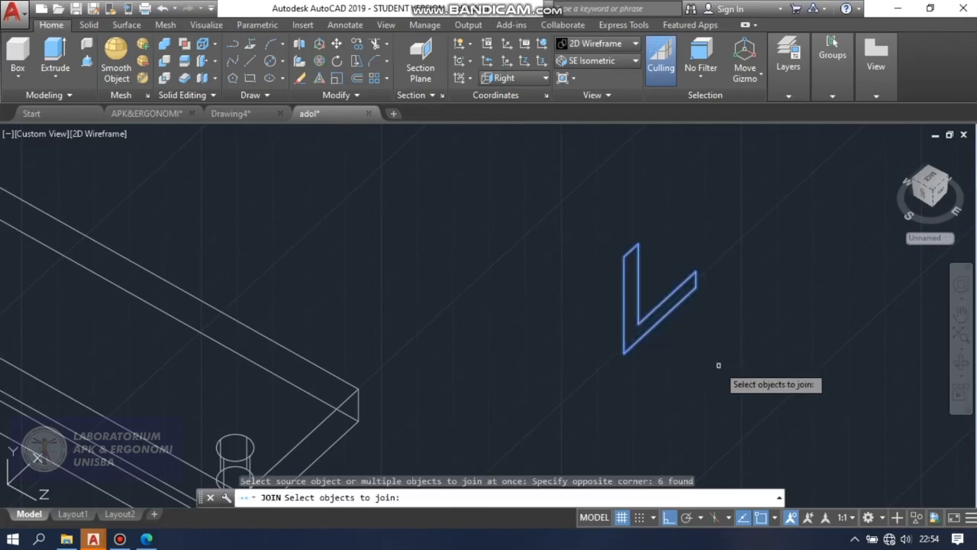
{"action": "key", "text": "Return"}
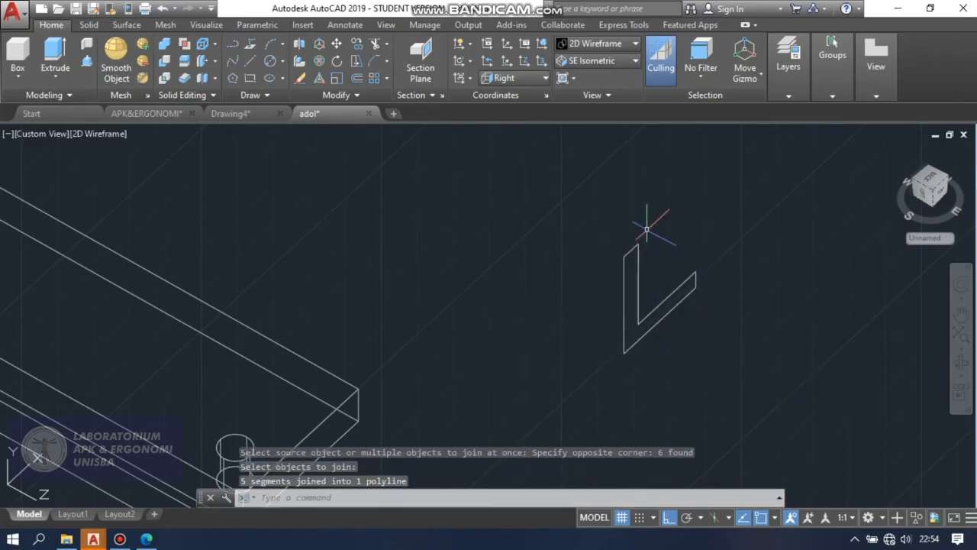
Extrude the closed L-shaped profile 50 mm backward along the vise's length into a solid.
{"action": "left_click", "coordinate": [52, 50]}
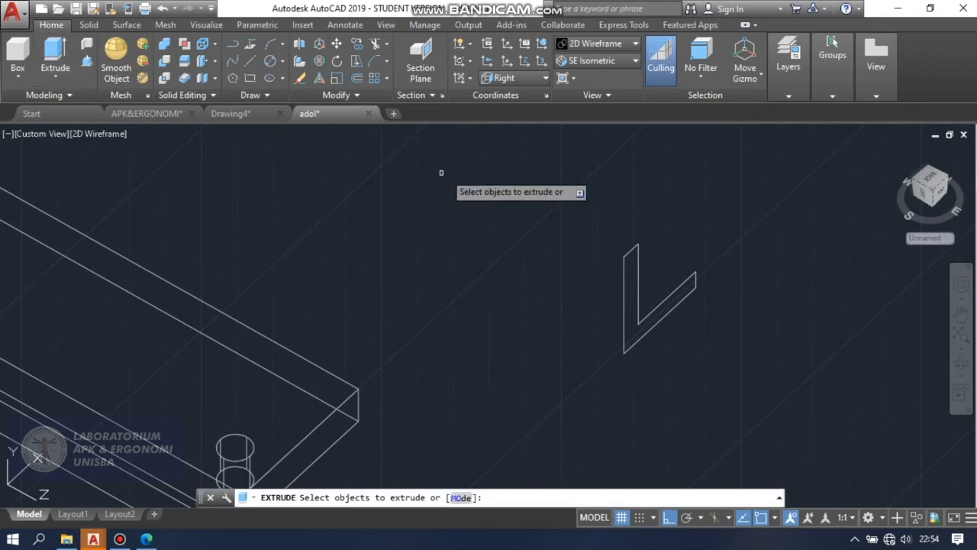
{"action": "left_click", "coordinate": [624, 264]}
{"action": "key", "text": "Return"}
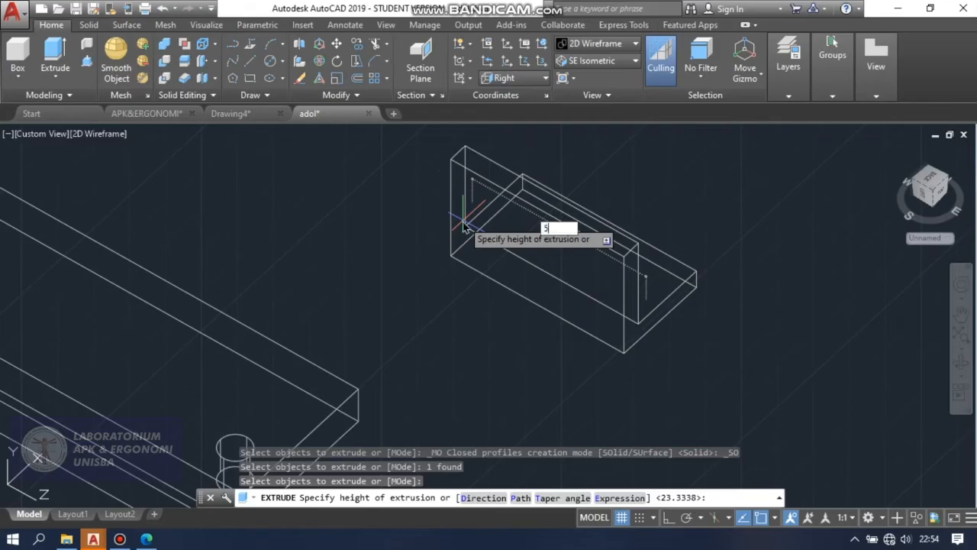
{"action": "type", "text": "50"}
{"action": "key", "text": "Return"}
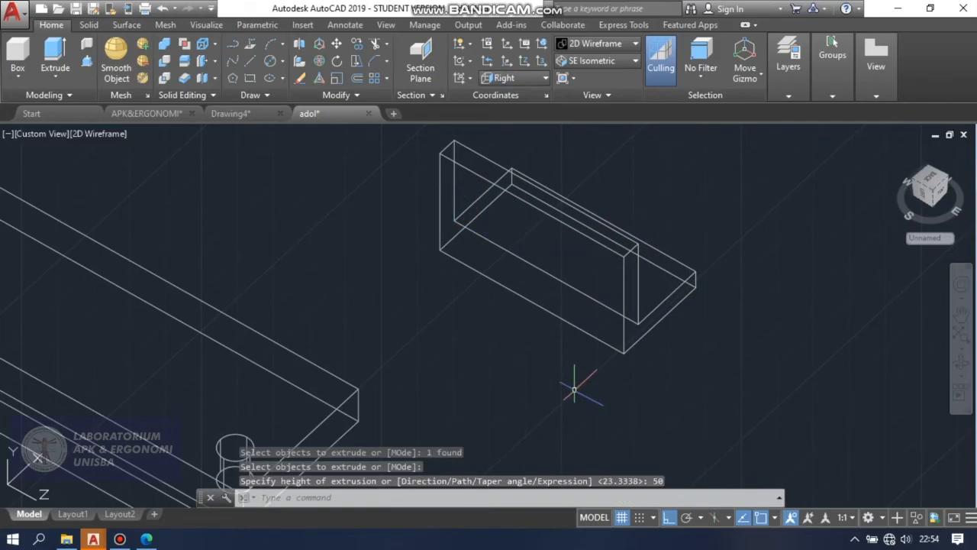
Rotate the L-shaped solid 270 degrees about its vertical axis with 3D Rotate so its length runs across the vise.
{"action": "scroll", "coordinate": [604, 390], "scroll_direction": "down", "scroll_amount": 3}
{"action": "scroll", "coordinate": [561, 301], "scroll_direction": "up", "scroll_amount": 3}
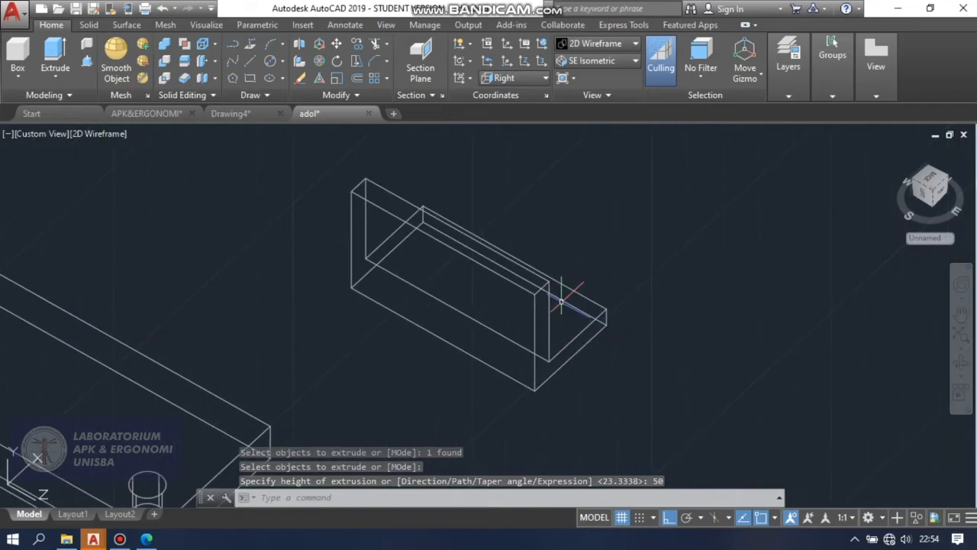
{"action": "scroll", "coordinate": [561, 302], "scroll_direction": "down", "scroll_amount": 2}
{"action": "scroll", "coordinate": [578, 268], "scroll_direction": "down", "scroll_amount": 2}
{"action": "scroll", "coordinate": [578, 267], "scroll_direction": "up", "scroll_amount": 1}
{"action": "scroll", "coordinate": [558, 263], "scroll_direction": "down", "scroll_amount": 1}
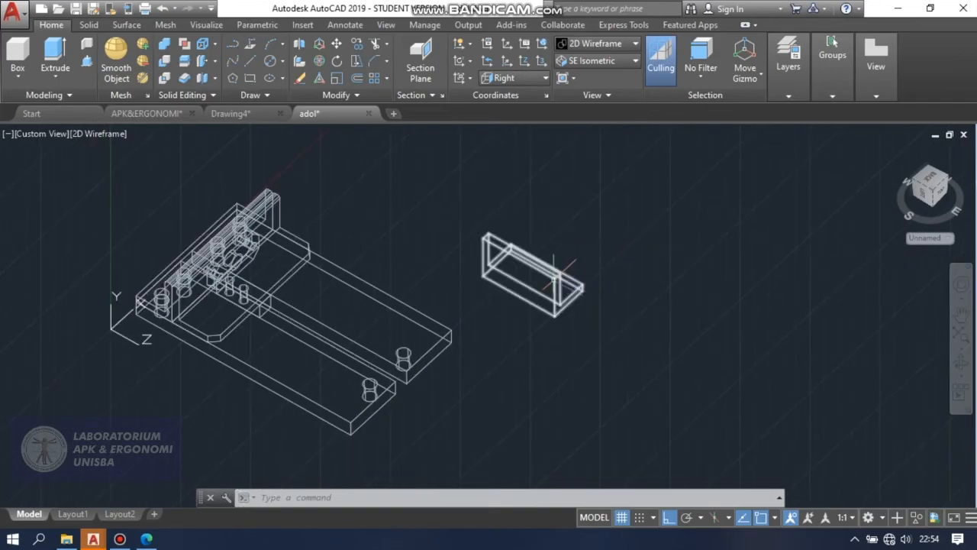
{"action": "left_click", "coordinate": [322, 61]}
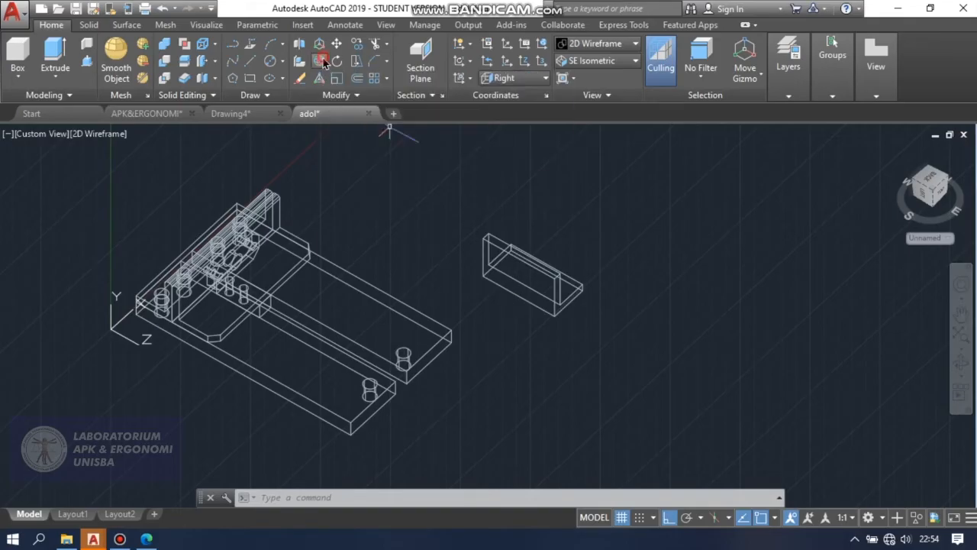
{"action": "left_click", "coordinate": [547, 273]}
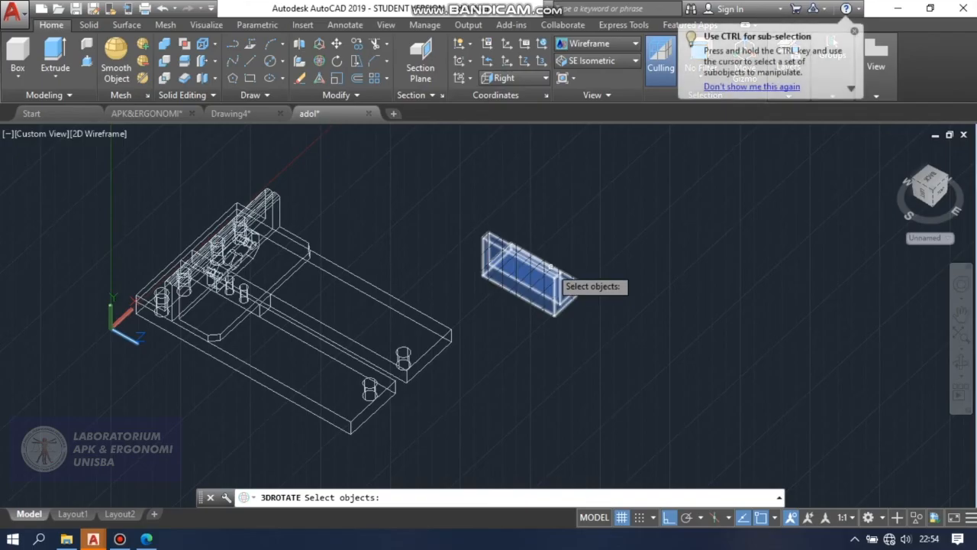
{"action": "left_click", "coordinate": [551, 266]}
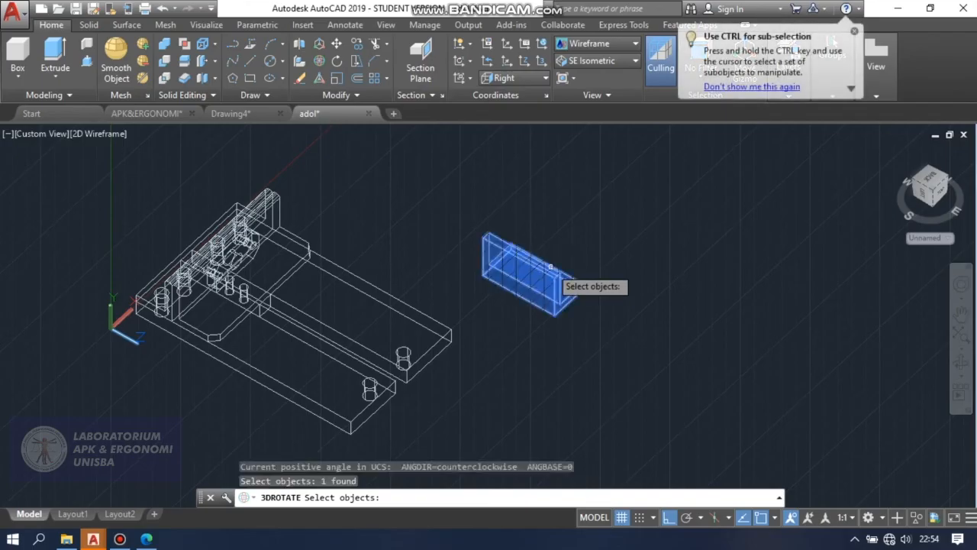
{"action": "key", "text": "Return"}
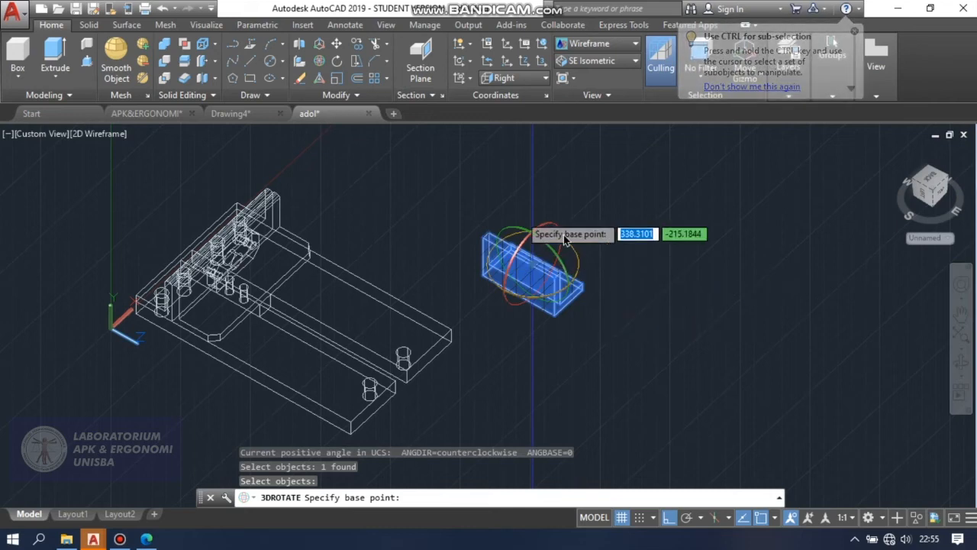
{"action": "left_click", "coordinate": [580, 272]}
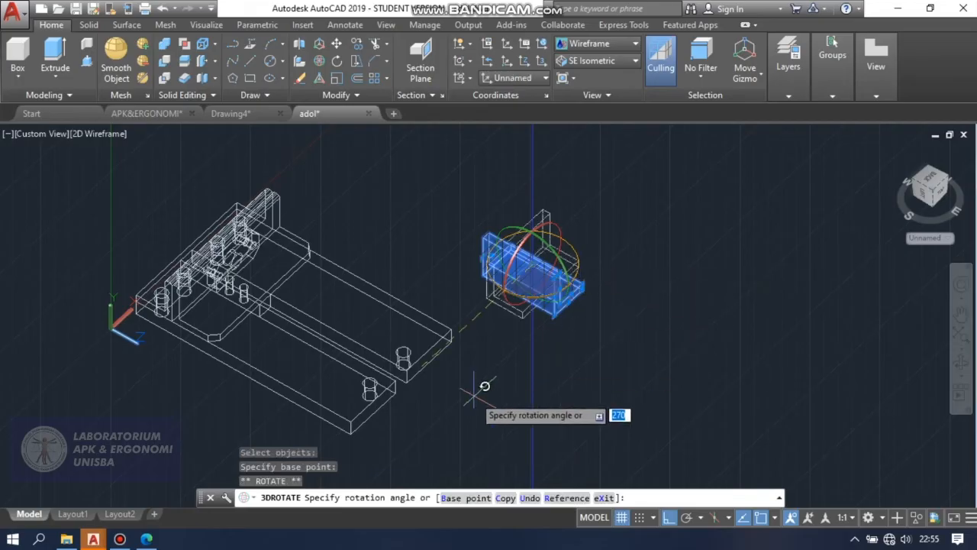
{"action": "key", "text": "Escape"}
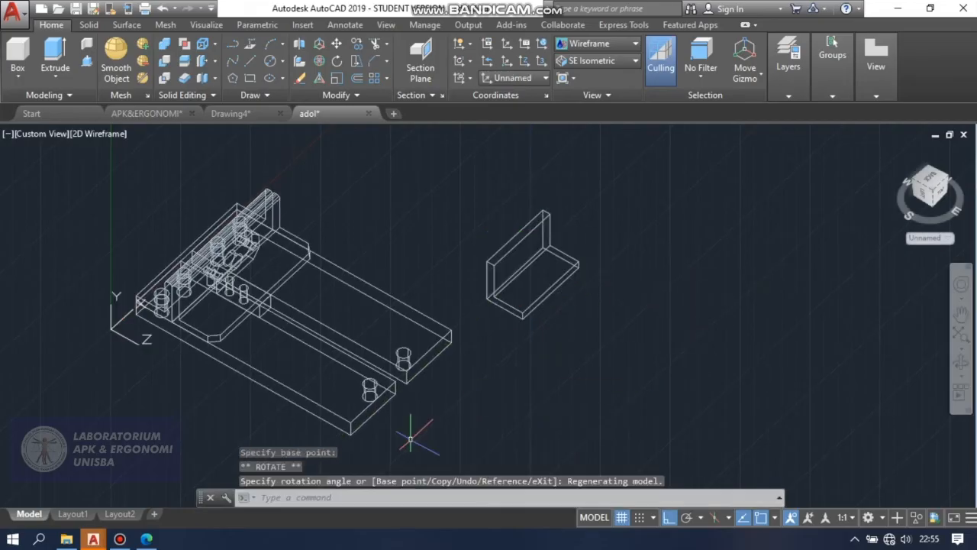
{"action": "key", "text": "Escape"}
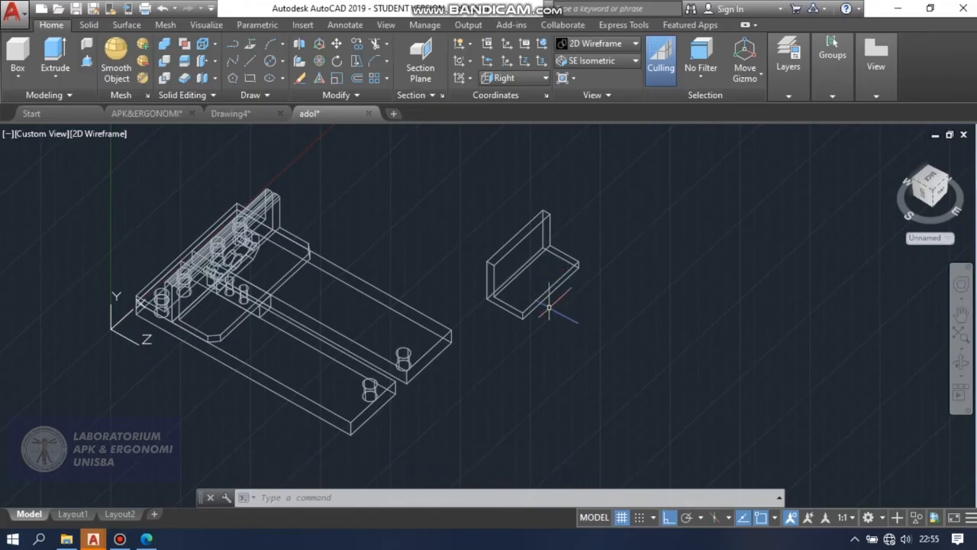
Draw a line connecting the facing upper corners at the free ends of the two base plates.
{"action": "scroll", "coordinate": [518, 248], "scroll_direction": "up", "scroll_amount": 2}
{"action": "scroll", "coordinate": [518, 248], "scroll_direction": "down", "scroll_amount": 2}
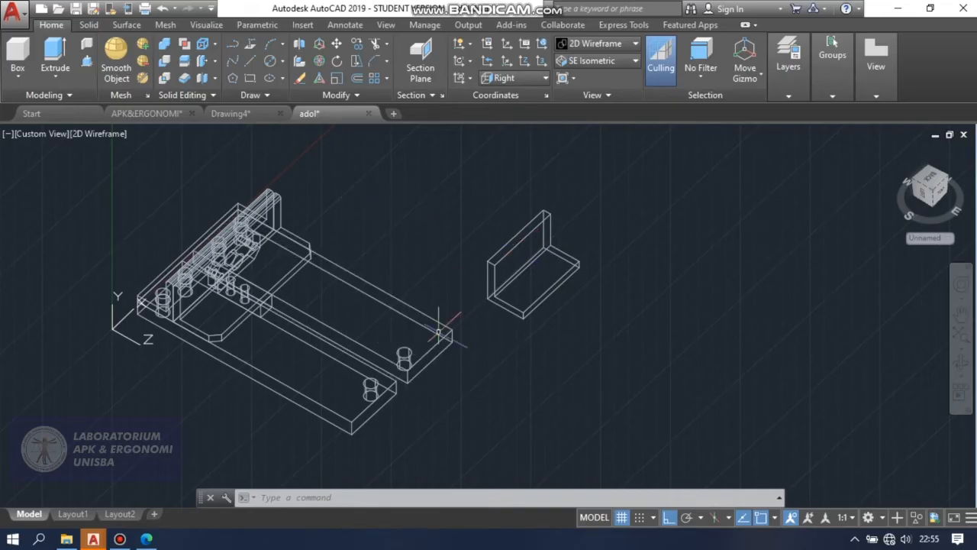
{"action": "scroll", "coordinate": [401, 355], "scroll_direction": "down", "scroll_amount": 2}
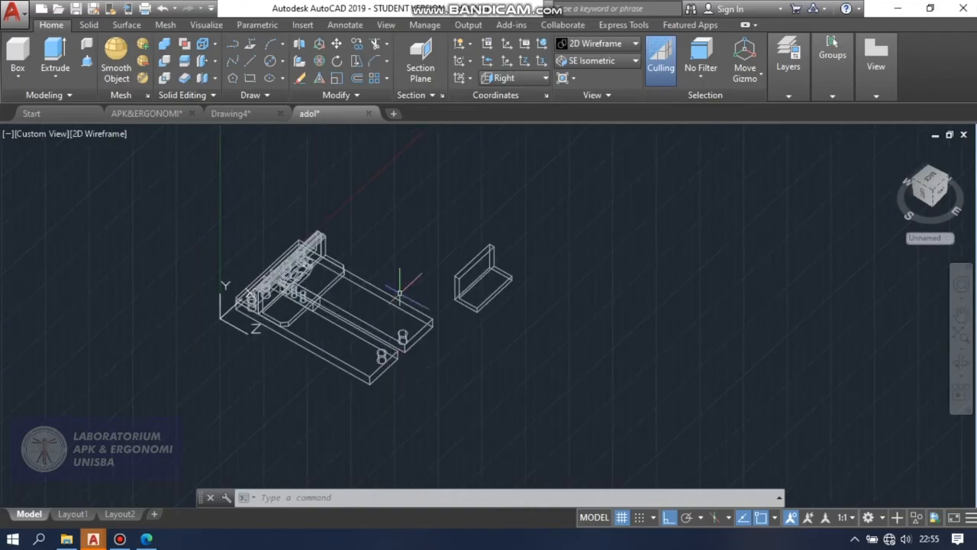
{"action": "scroll", "coordinate": [411, 343], "scroll_direction": "up", "scroll_amount": 4}
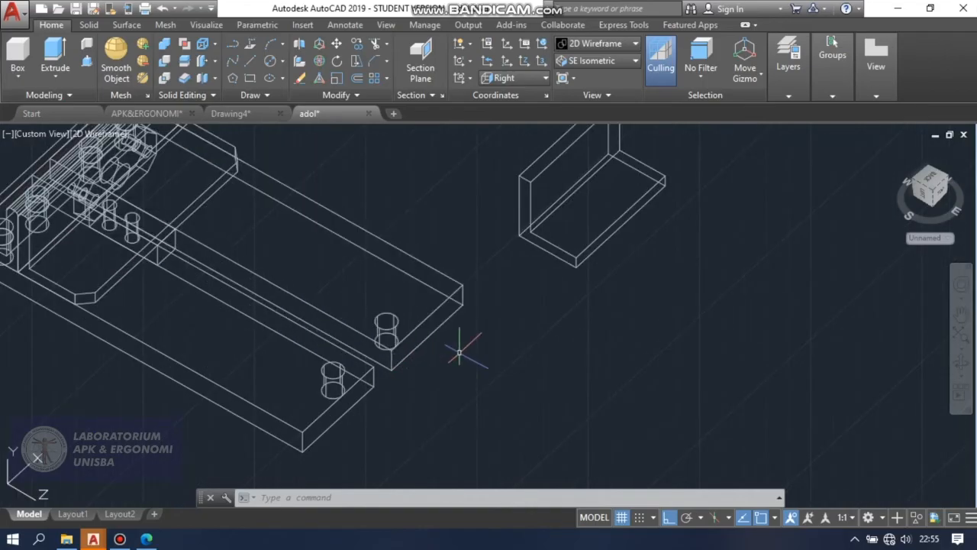
{"action": "type", "text": "L"}
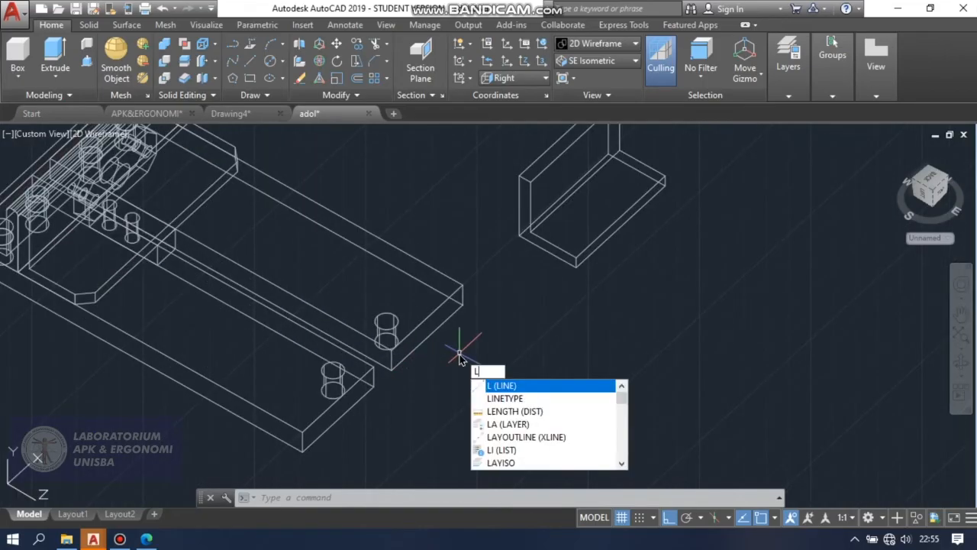
{"action": "key", "text": "Return"}
{"action": "scroll", "coordinate": [376, 365], "scroll_direction": "up", "scroll_amount": 3}
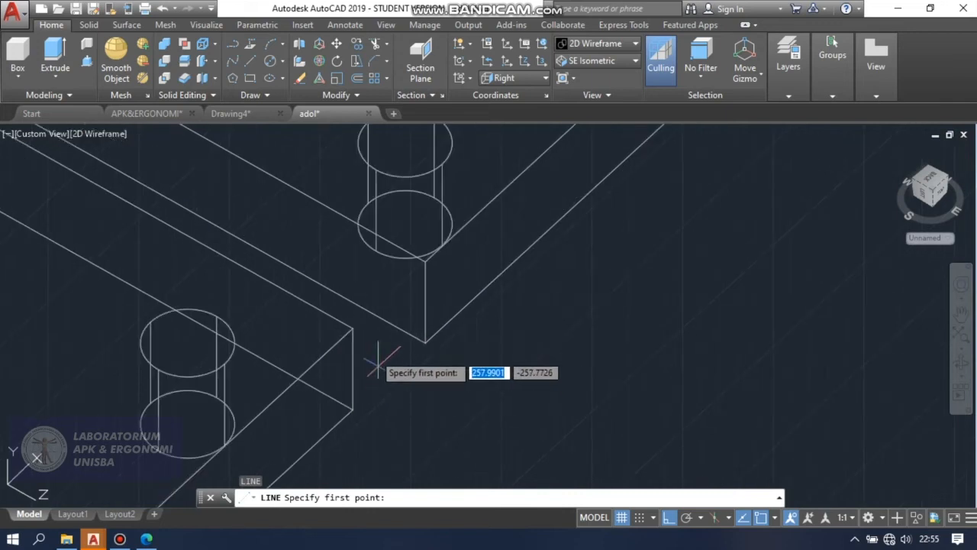
{"action": "left_click", "coordinate": [353, 328]}
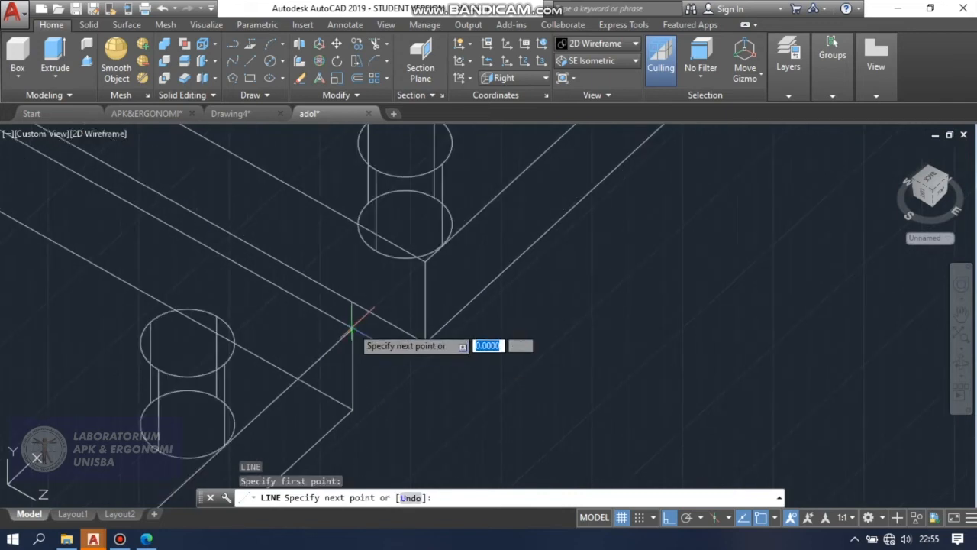
{"action": "left_click", "coordinate": [426, 260]}
{"action": "key", "text": "Return"}
{"action": "scroll", "coordinate": [381, 340], "scroll_direction": "down", "scroll_amount": 6}
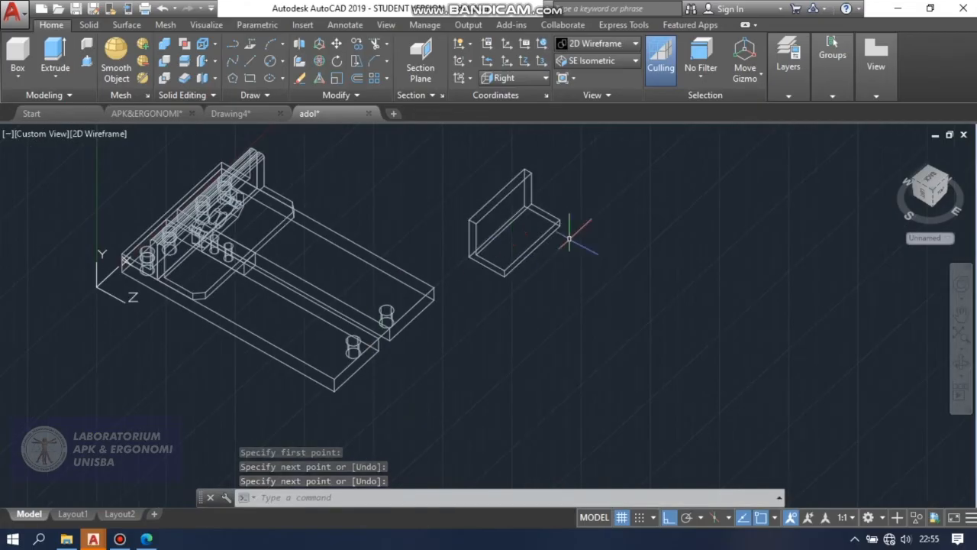
Move the L-shaped bracket from the midpoint of its lower outer edge to the midpoint of the line between the plate ends.
{"action": "type", "text": "M"}
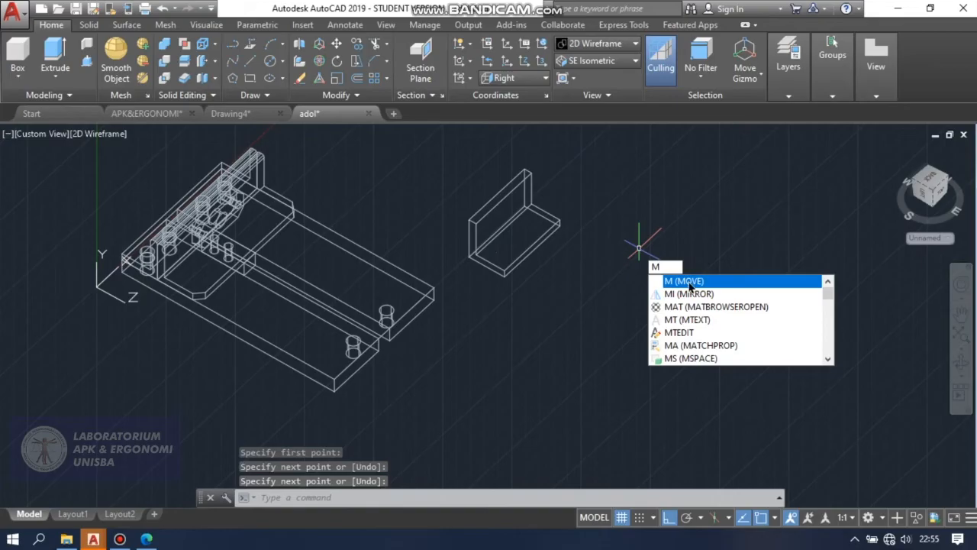
{"action": "left_click", "coordinate": [689, 283]}
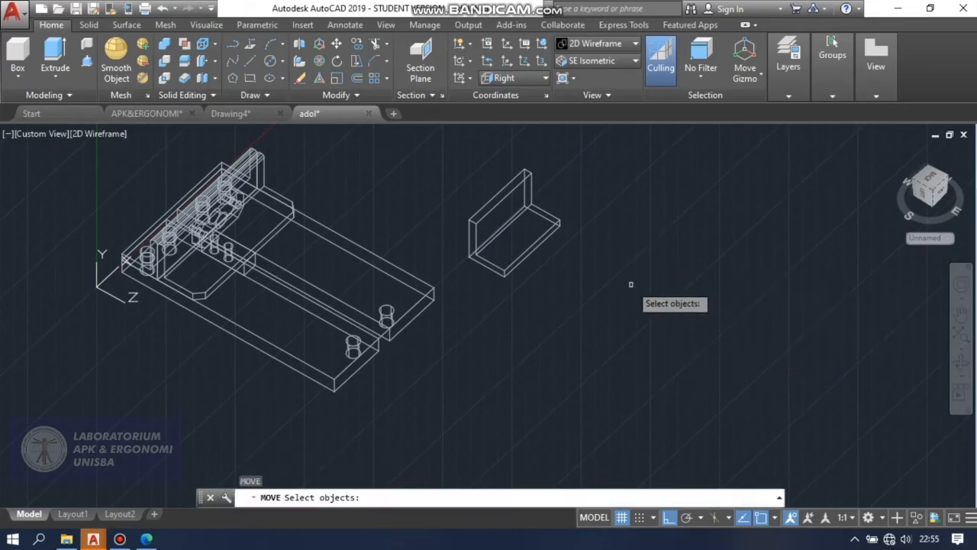
{"action": "left_click", "coordinate": [531, 244]}
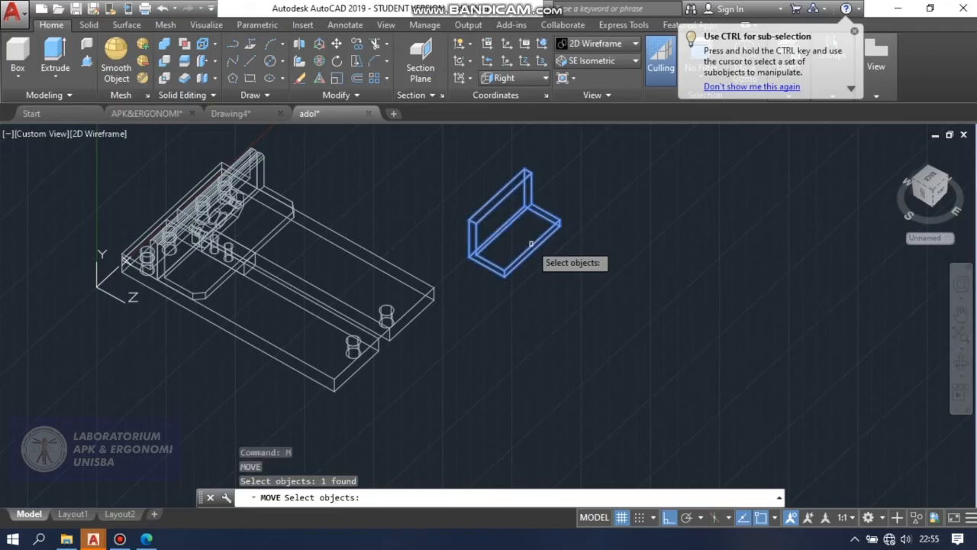
{"action": "key", "text": "Return"}
{"action": "scroll", "coordinate": [533, 245], "scroll_direction": "up", "scroll_amount": 4}
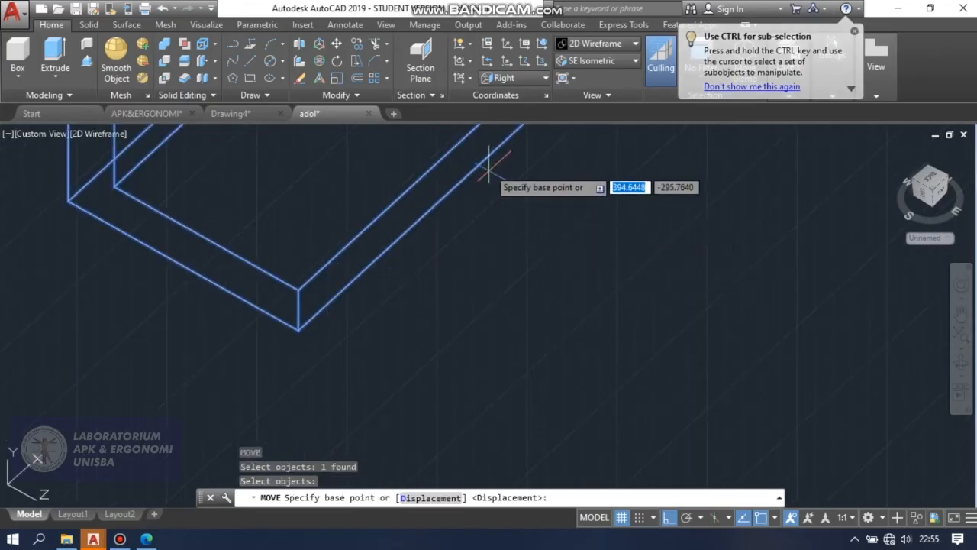
{"action": "scroll", "coordinate": [467, 208], "scroll_direction": "down", "scroll_amount": 1}
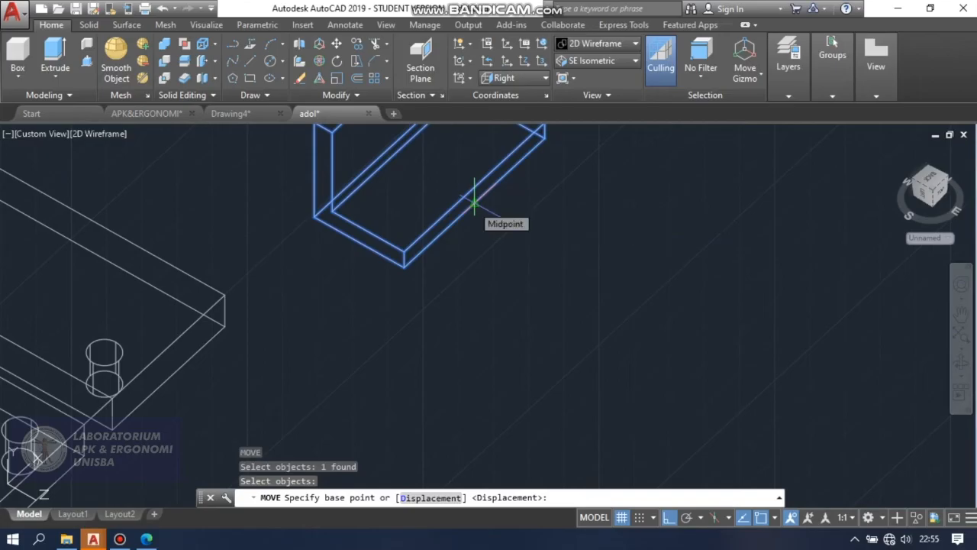
{"action": "left_click", "coordinate": [474, 200]}
{"action": "scroll", "coordinate": [477, 192], "scroll_direction": "down", "scroll_amount": 3}
{"action": "scroll", "coordinate": [390, 247], "scroll_direction": "up", "scroll_amount": 4}
{"action": "scroll", "coordinate": [390, 246], "scroll_direction": "up", "scroll_amount": 5}
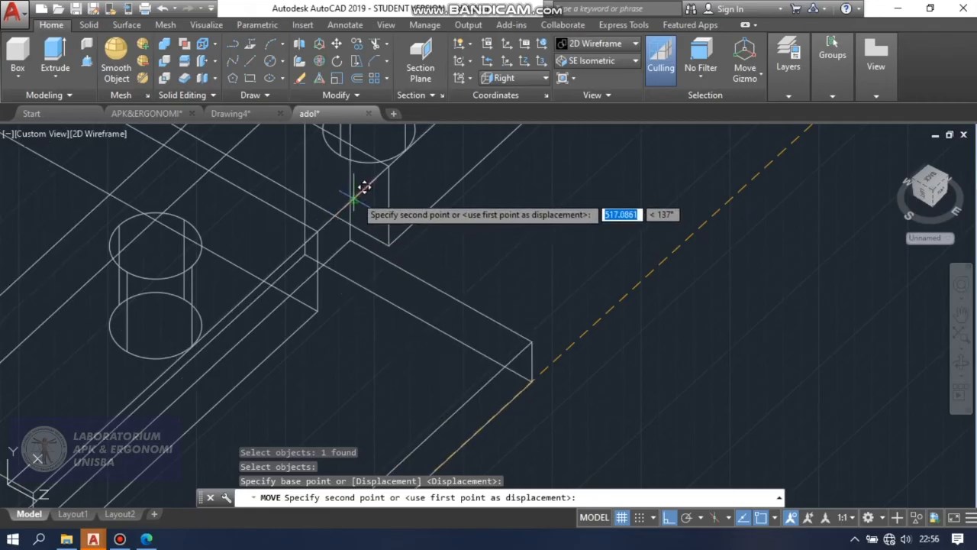
{"action": "left_click", "coordinate": [353, 199]}
{"action": "scroll", "coordinate": [393, 278], "scroll_direction": "down", "scroll_amount": 4}
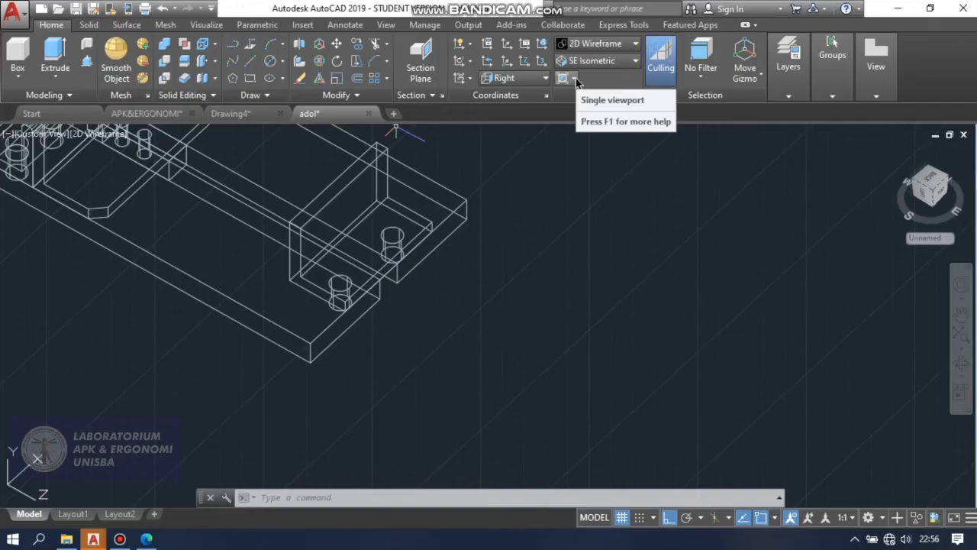
Fillet the bracket upright's top edge facing the plates' free ends with a 2 mm radius.
{"action": "scroll", "coordinate": [447, 312], "scroll_direction": "down", "scroll_amount": 2}
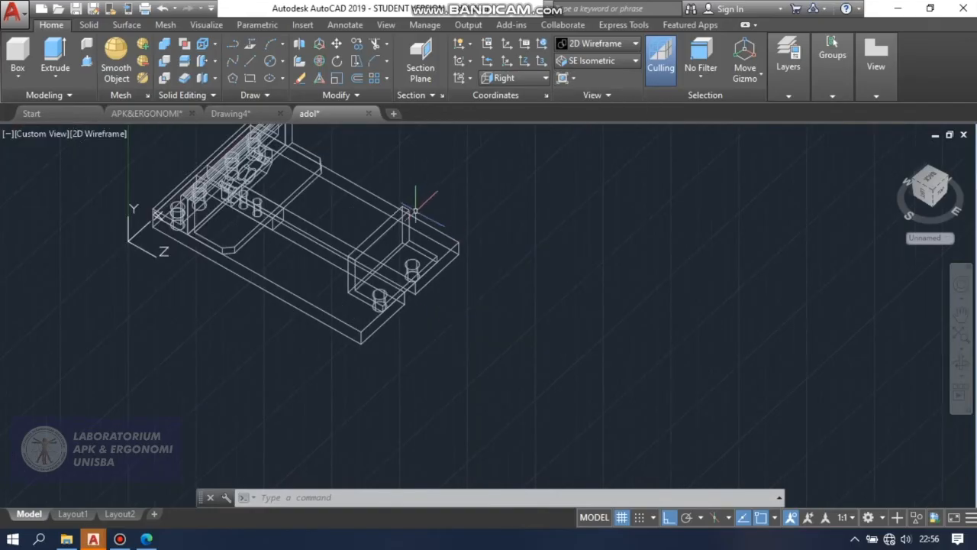
{"action": "scroll", "coordinate": [379, 217], "scroll_direction": "up", "scroll_amount": 5}
{"action": "scroll", "coordinate": [374, 217], "scroll_direction": "down", "scroll_amount": 2}
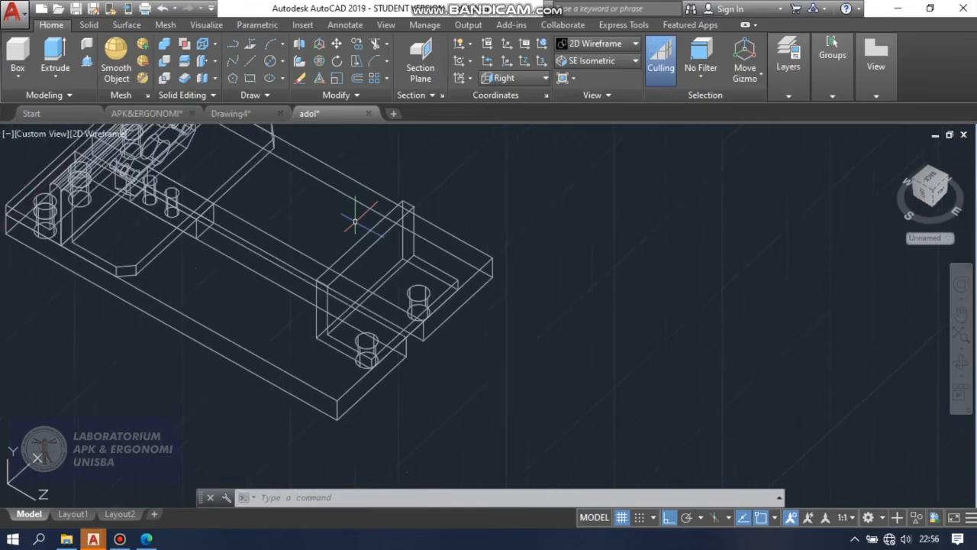
{"action": "scroll", "coordinate": [178, 177], "scroll_direction": "up", "scroll_amount": 5}
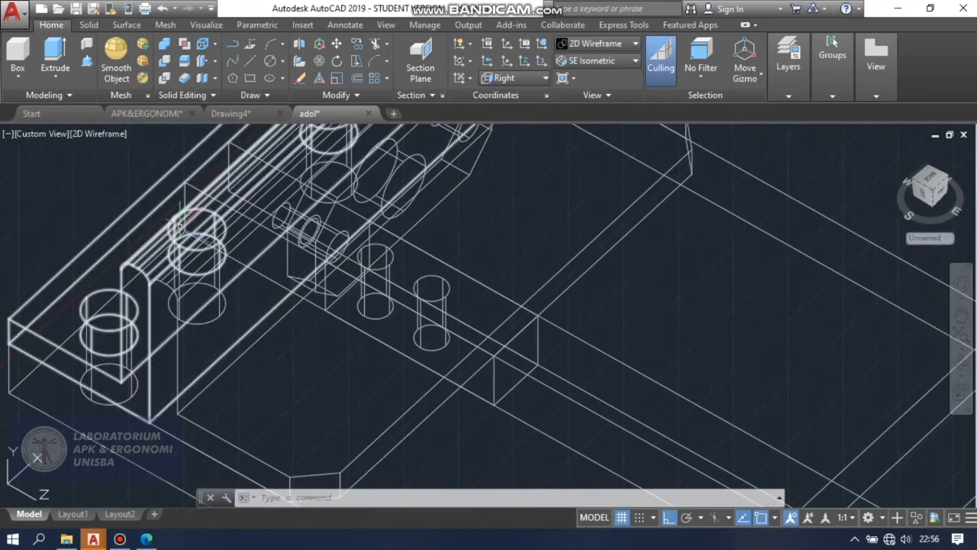
{"action": "scroll", "coordinate": [183, 219], "scroll_direction": "down", "scroll_amount": 3}
{"action": "scroll", "coordinate": [486, 289], "scroll_direction": "up", "scroll_amount": 2}
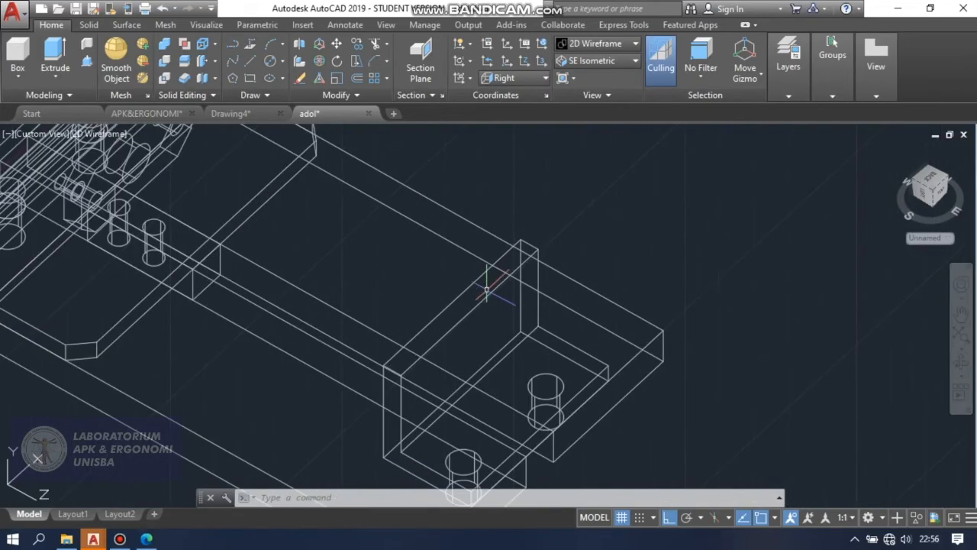
{"action": "left_click", "coordinate": [385, 60]}
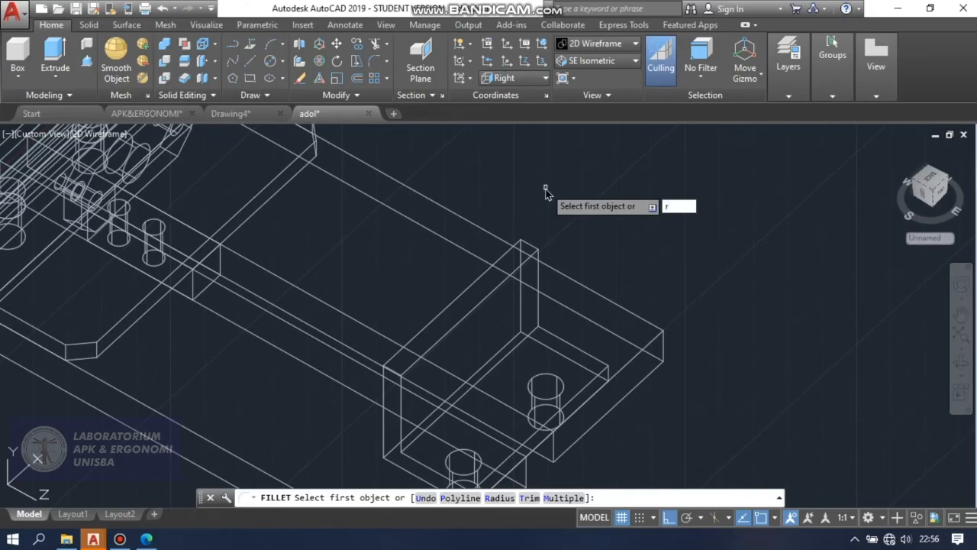
{"action": "key", "text": "Return"}
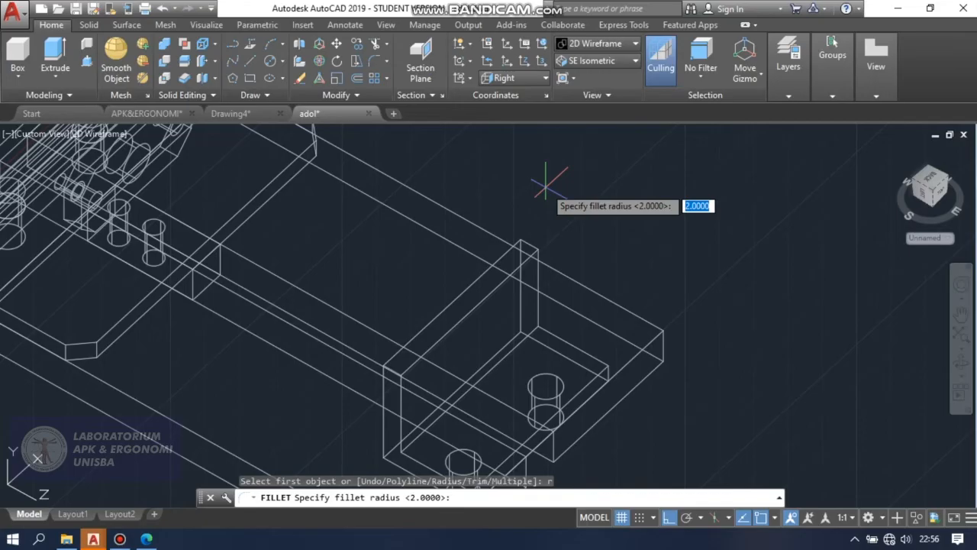
{"action": "key", "text": "Return"}
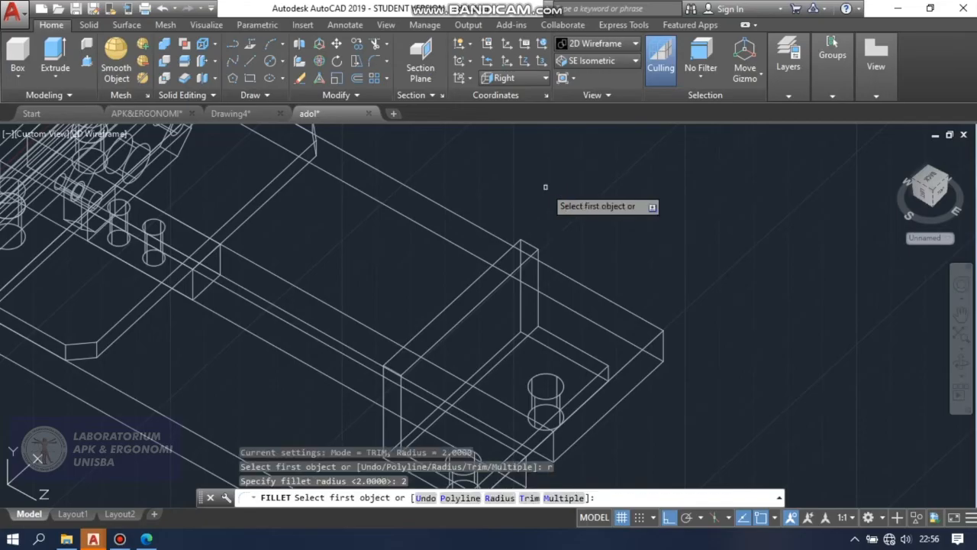
{"action": "left_click", "coordinate": [480, 301]}
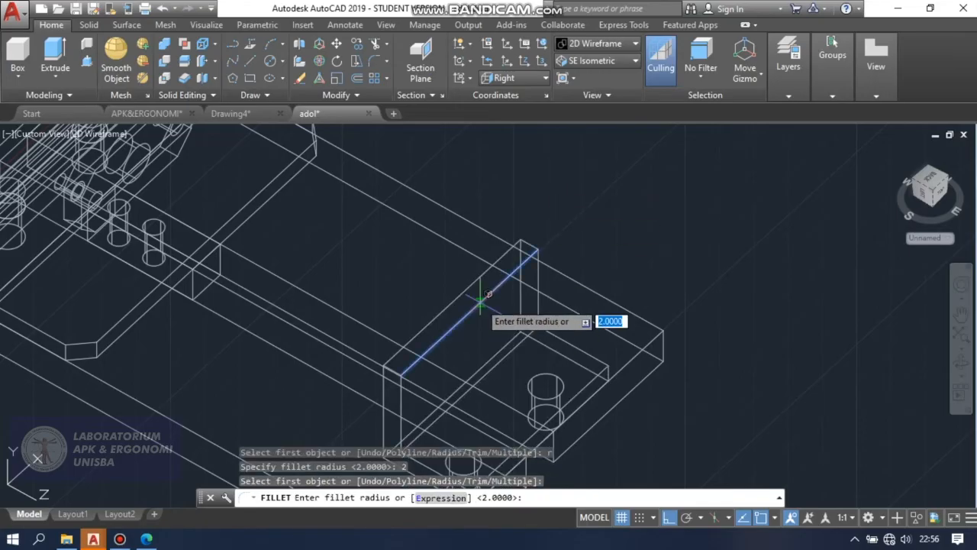
{"action": "key", "text": "Return"}
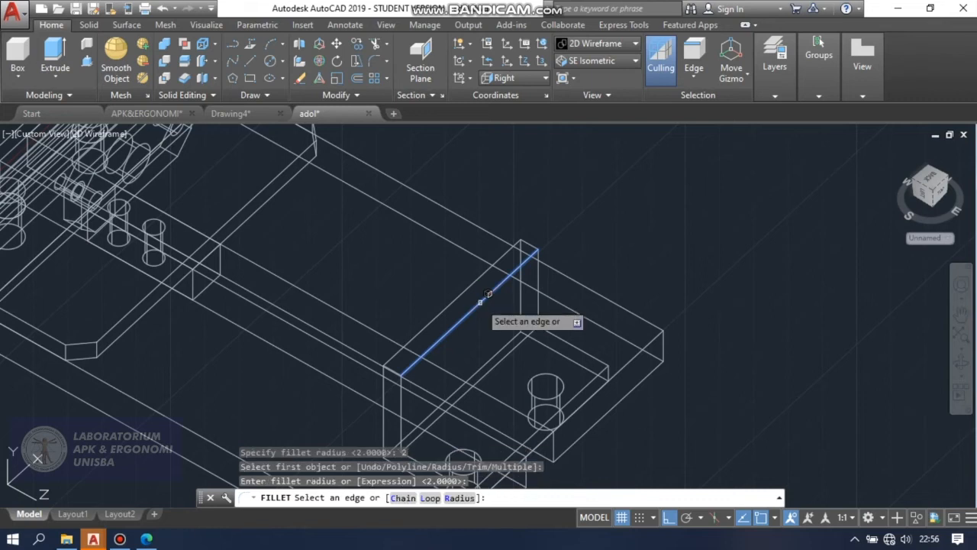
{"action": "key", "text": "Return"}
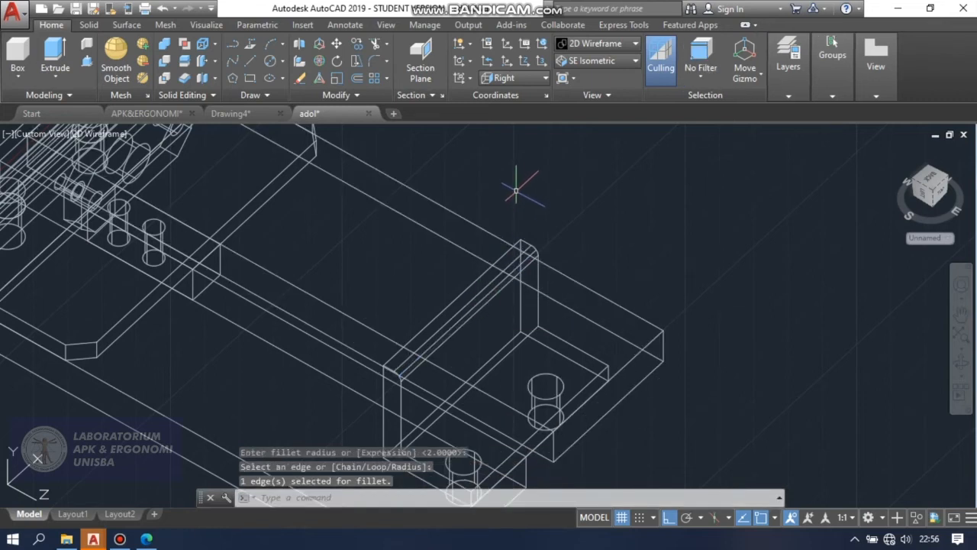
Fillet the bracket upright's other top edge, facing the jaws, with the same 2 mm radius.
{"action": "key", "text": "Return"}
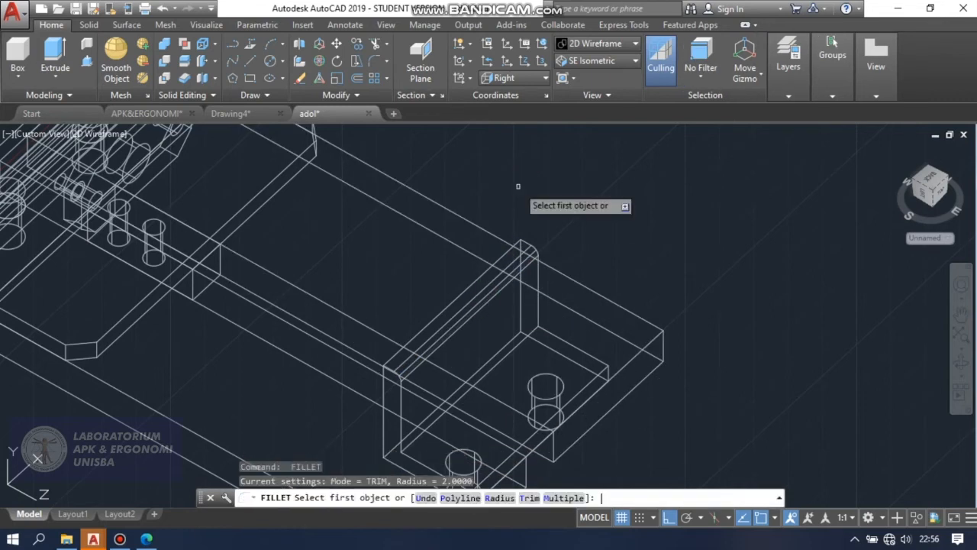
{"action": "left_click", "coordinate": [439, 311]}
{"action": "key", "text": "Return"}
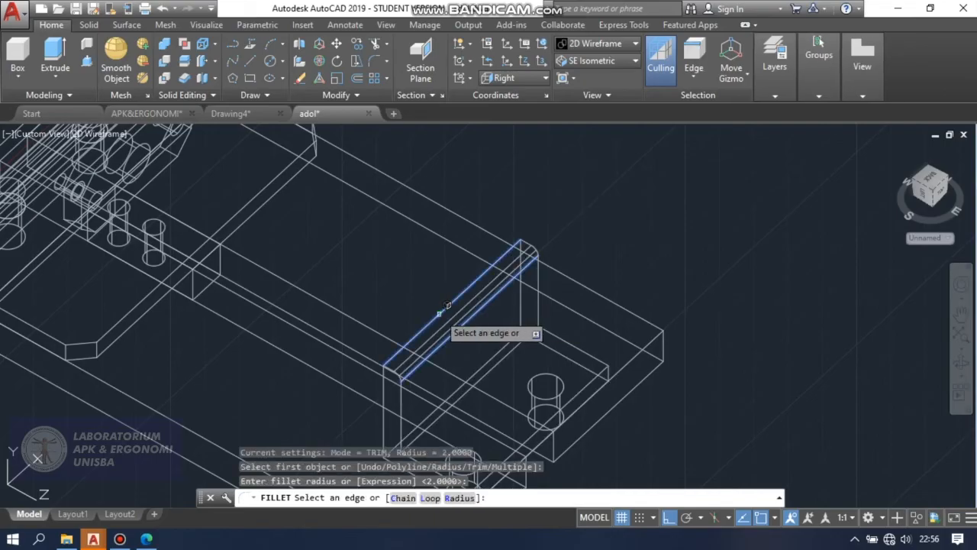
{"action": "key", "text": "Return"}
Draw a straight line from the centre of the jaw's round hole along the vise's length to beyond the bracket end.
{"action": "scroll", "coordinate": [668, 229], "scroll_direction": "down", "scroll_amount": 2}
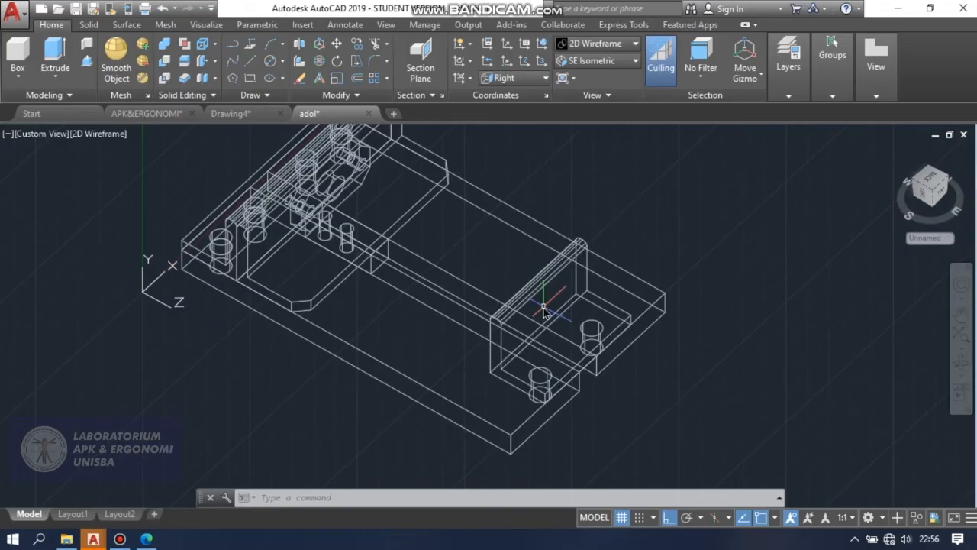
{"action": "type", "text": "L"}
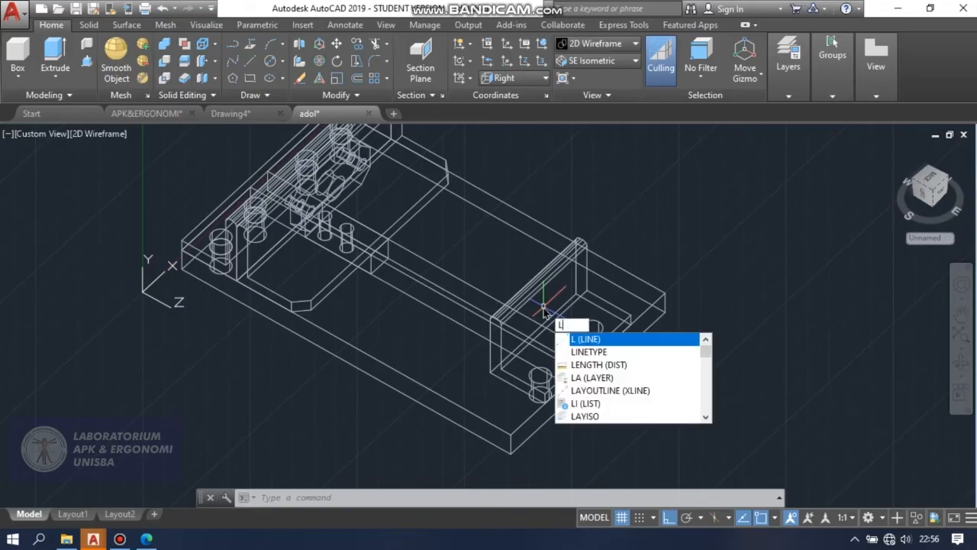
{"action": "key", "text": "Return"}
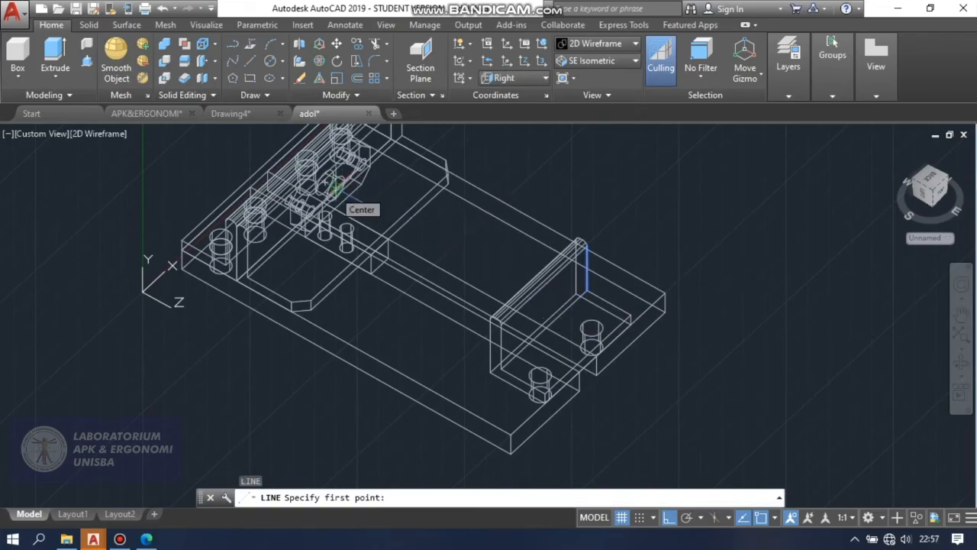
{"action": "left_click", "coordinate": [336, 186]}
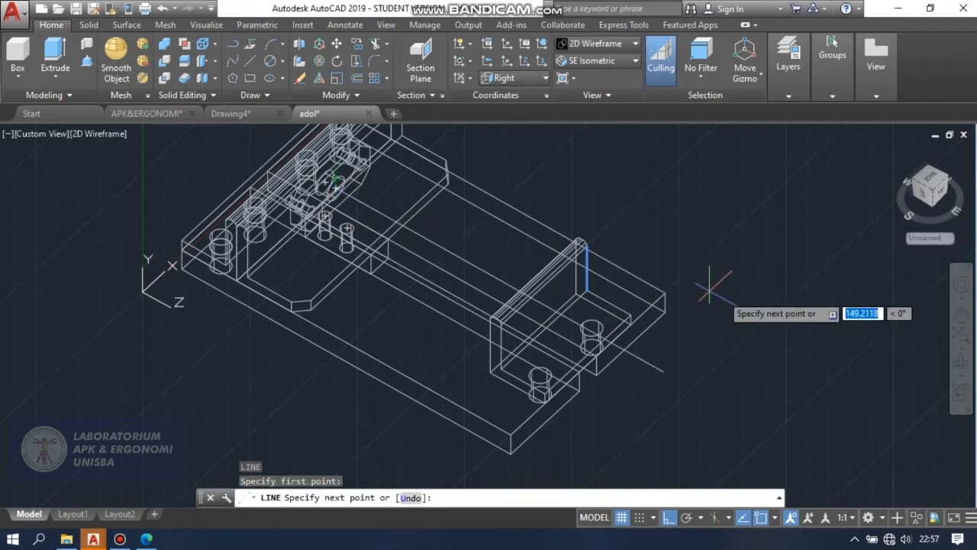
{"action": "left_click", "coordinate": [700, 392]}
{"action": "key", "text": "Return"}
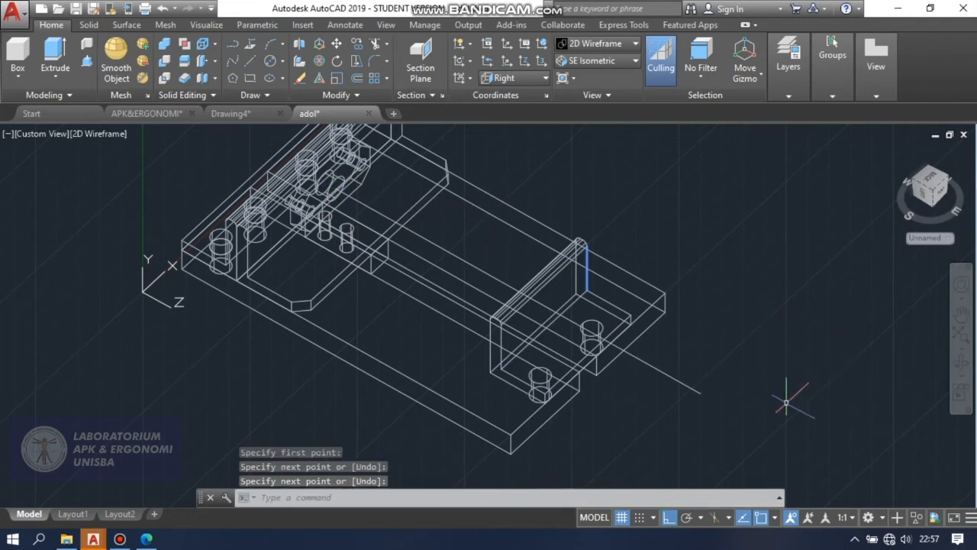
Draw a vertical line about 12.5 mm long upward from the midpoint of the bracket upright's lower inner edge.
{"action": "scroll", "coordinate": [625, 314], "scroll_direction": "down", "scroll_amount": 1}
{"action": "scroll", "coordinate": [626, 315], "scroll_direction": "up", "scroll_amount": 4}
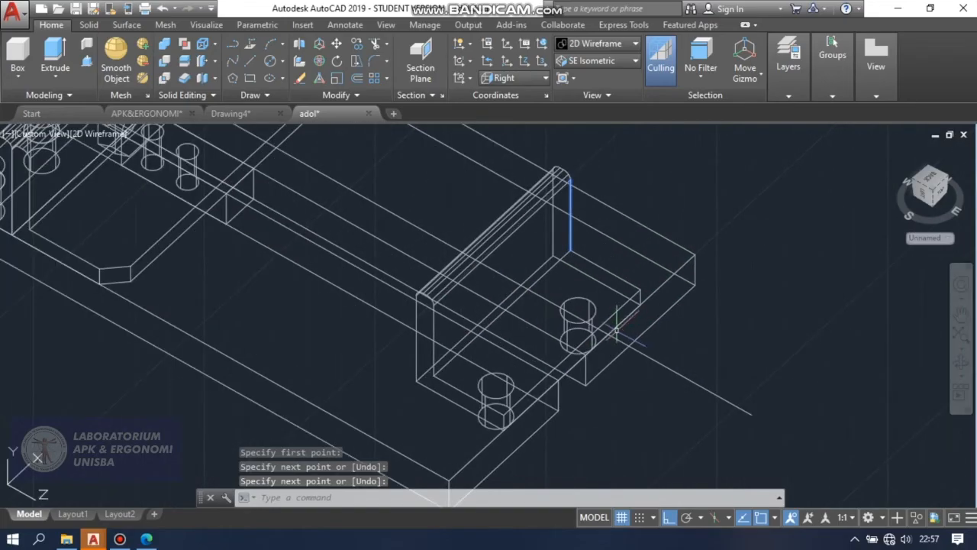
{"action": "left_click", "coordinate": [960, 363]}
{"action": "mouse_move", "coordinate": [635, 380]}
{"action": "left_mouse_down"}
{"action": "mouse_move", "coordinate": [654, 388]}
{"action": "mouse_move", "coordinate": [594, 387]}
{"action": "mouse_move", "coordinate": [619, 310]}
{"action": "mouse_move", "coordinate": [631, 386]}
{"action": "left_mouse_up"}
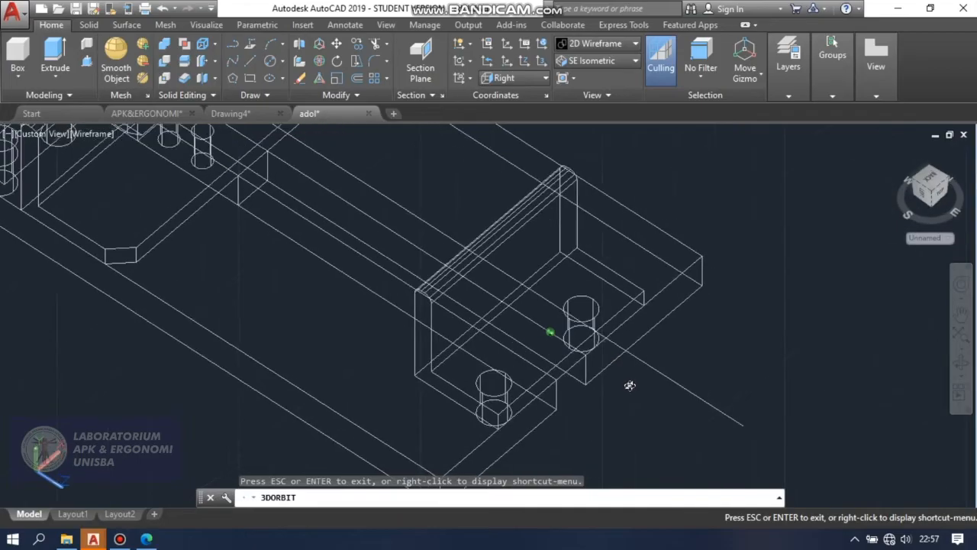
{"action": "key", "text": "Escape"}
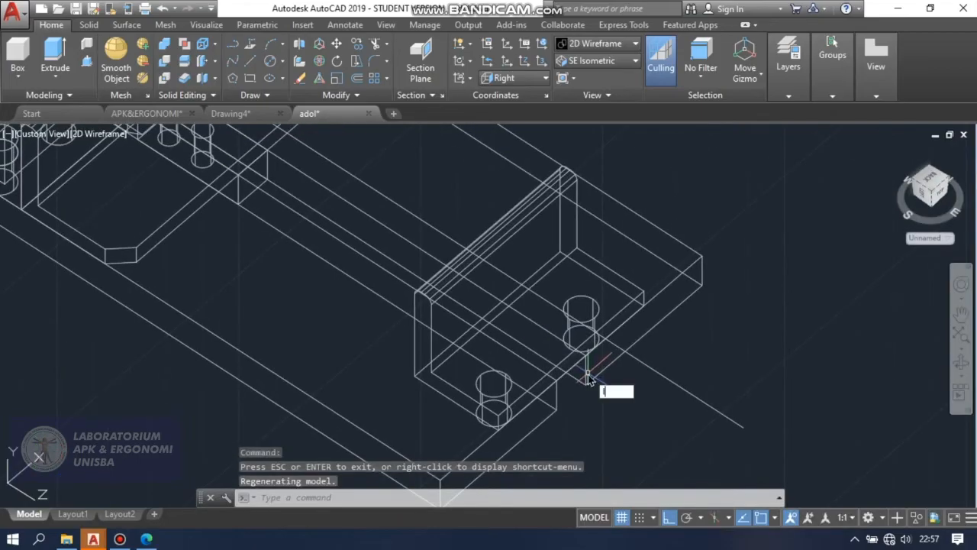
{"action": "type", "text": "l"}
{"action": "key", "text": "Return"}
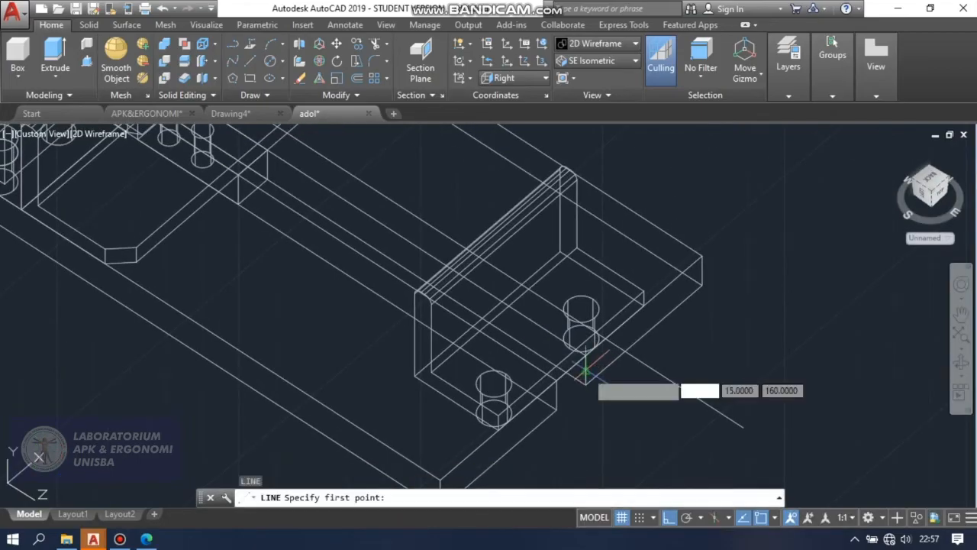
{"action": "left_click", "coordinate": [504, 296]}
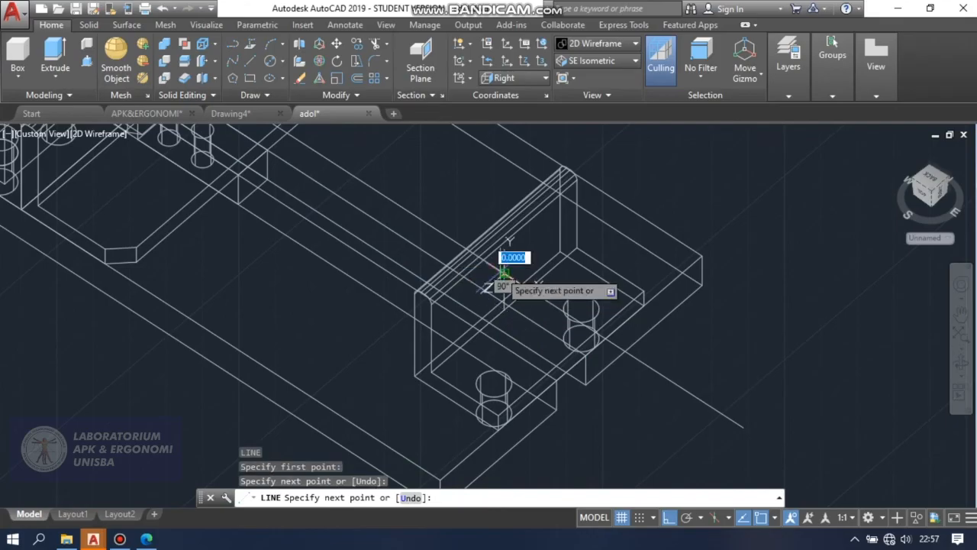
{"action": "left_click", "coordinate": [504, 273]}
{"action": "key", "text": "Return"}
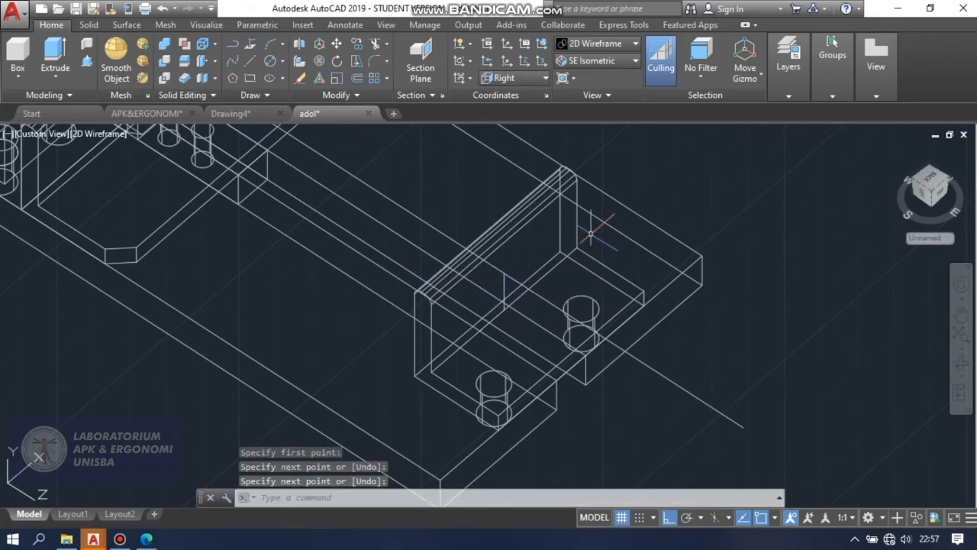
Draw a circle with a 5 mm radius on the bracket's upright face, centred on the vertical line's upper end.
{"action": "left_click", "coordinate": [282, 61]}
{"action": "left_click", "coordinate": [324, 85]}
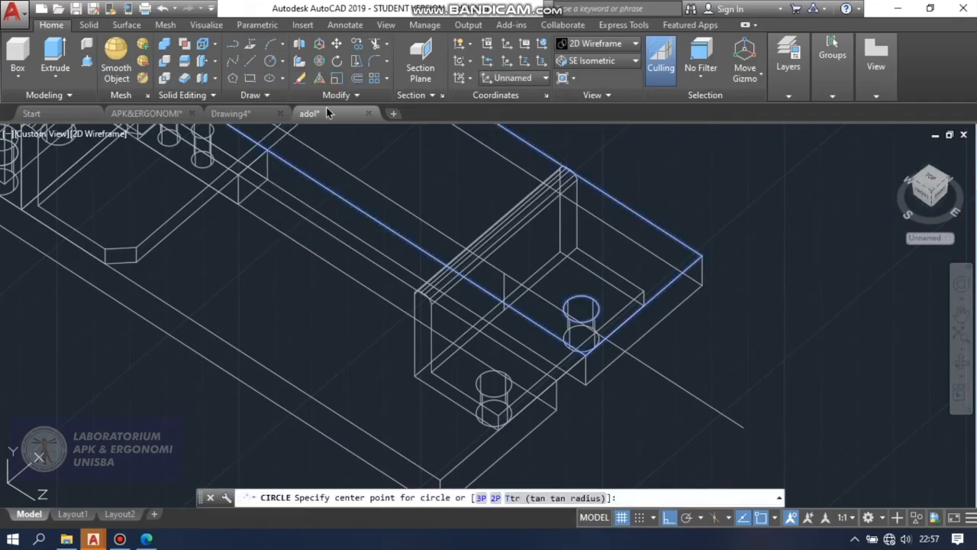
{"action": "left_click", "coordinate": [504, 272]}
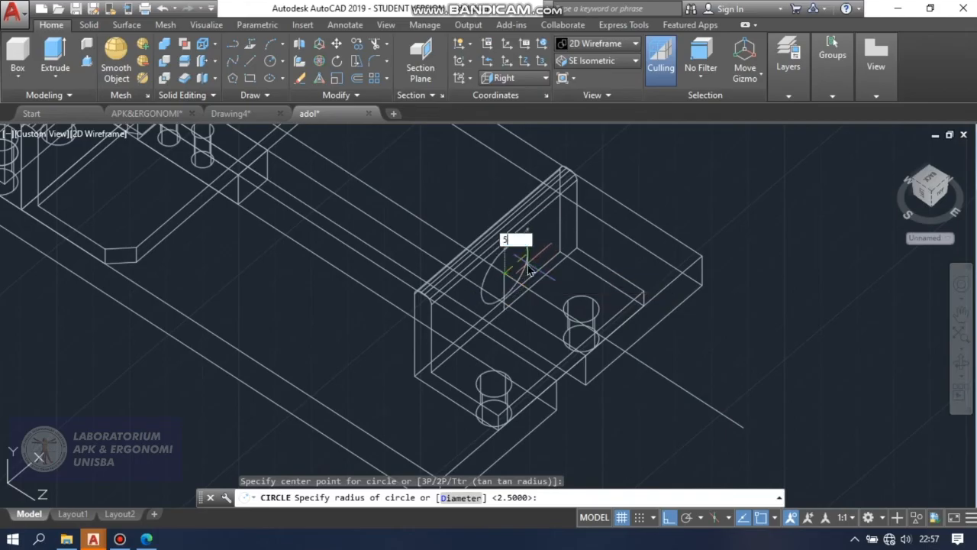
{"action": "key", "text": "Return"}
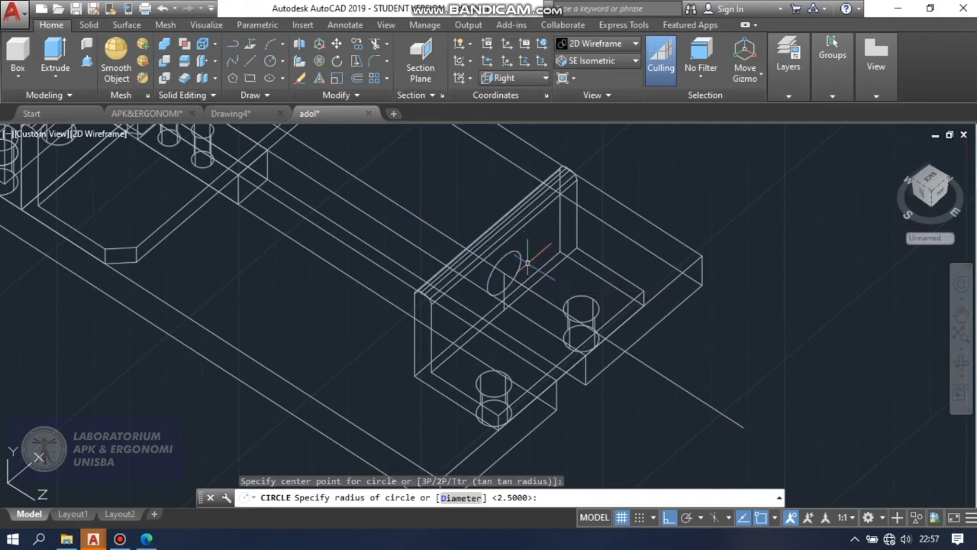
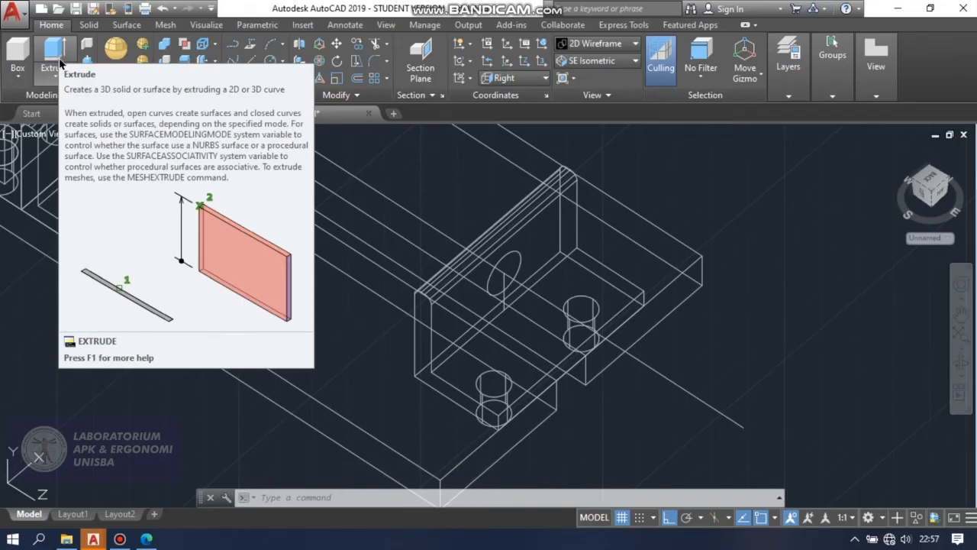
Extrude the circle on the bracket's upright face along the vise's length, through the upright toward the jaws.
{"action": "left_click", "coordinate": [60, 61]}
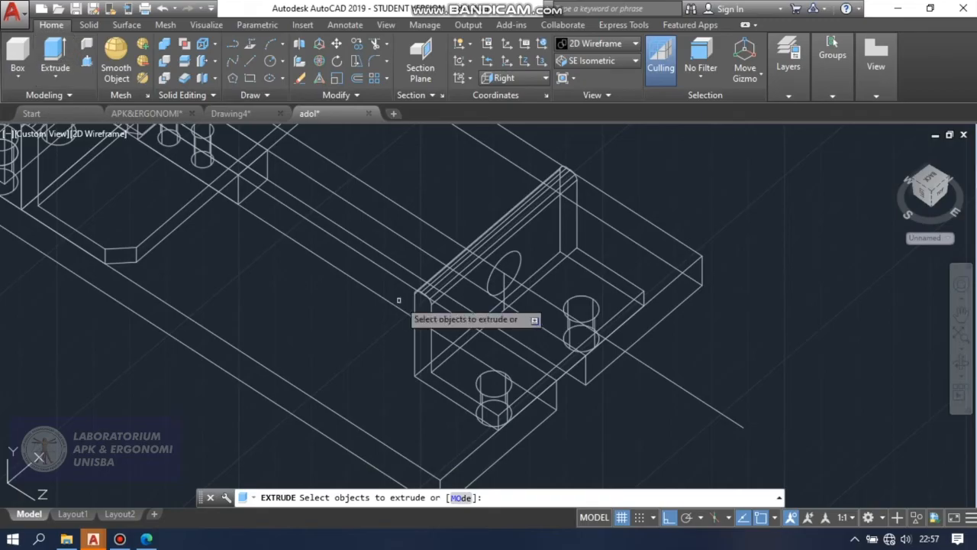
{"action": "left_click", "coordinate": [521, 255]}
{"action": "left_click", "coordinate": [521, 255]}
{"action": "right_click", "coordinate": [520, 255]}
{"action": "left_click", "coordinate": [538, 265]}
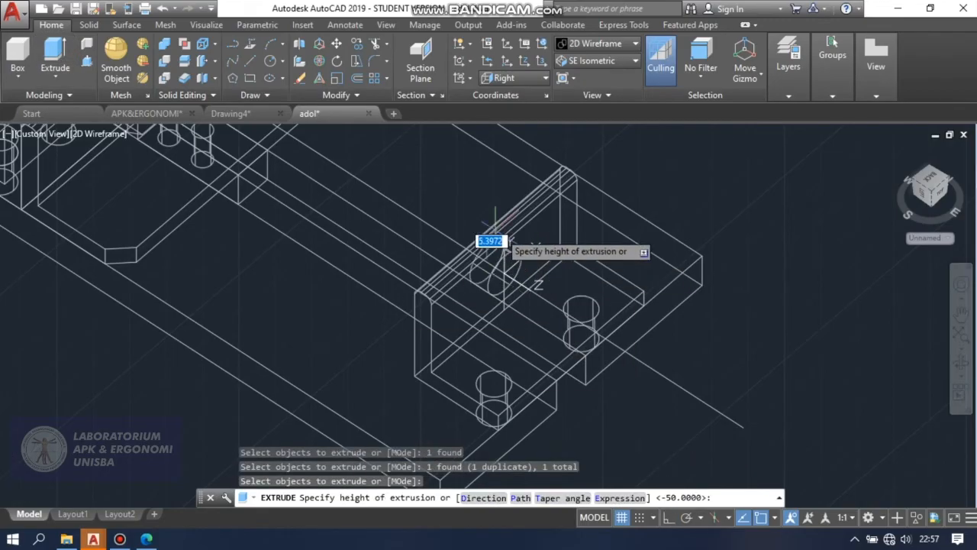
{"action": "left_click", "coordinate": [450, 183]}
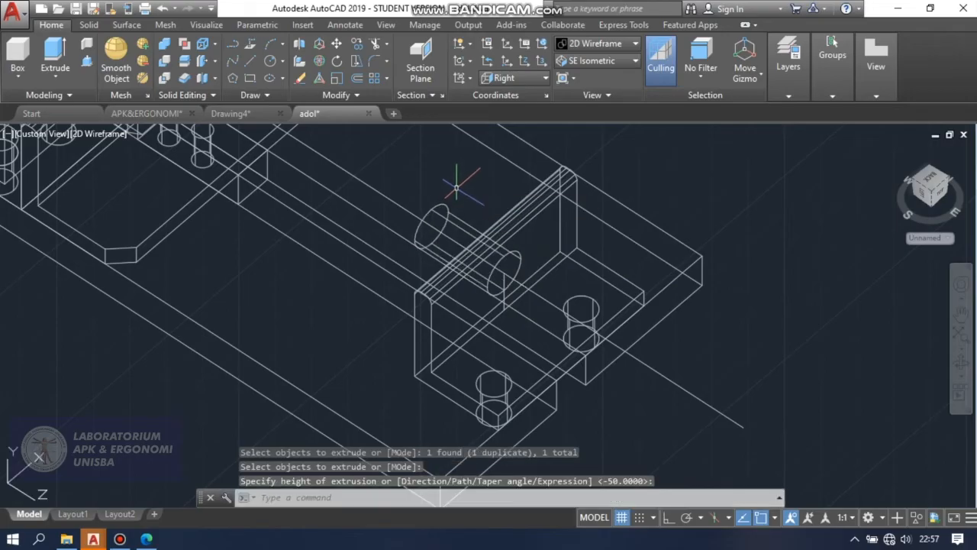
Subtract the extruded cylinder from the L-shaped bracket to cut a round hole through its upright.
{"action": "left_click", "coordinate": [166, 60]}
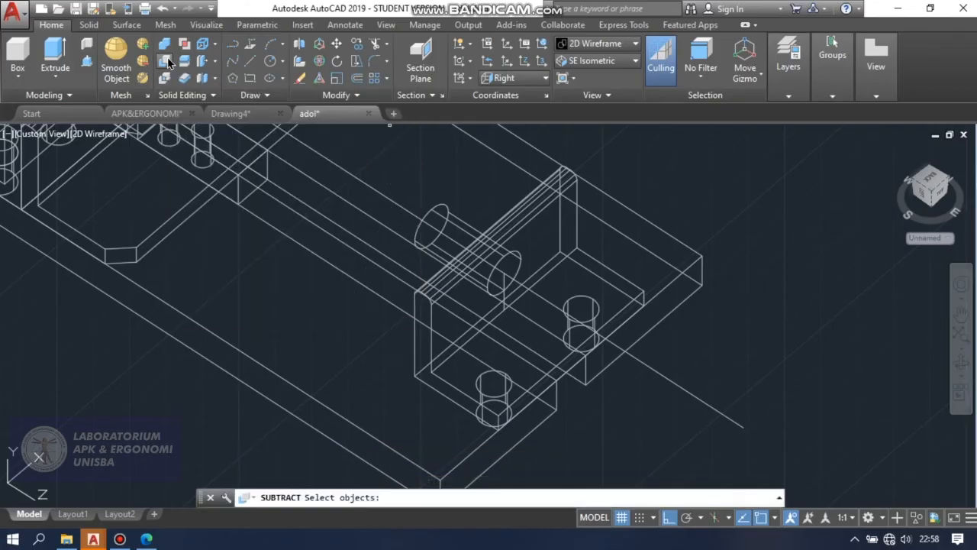
{"action": "left_click", "coordinate": [527, 204]}
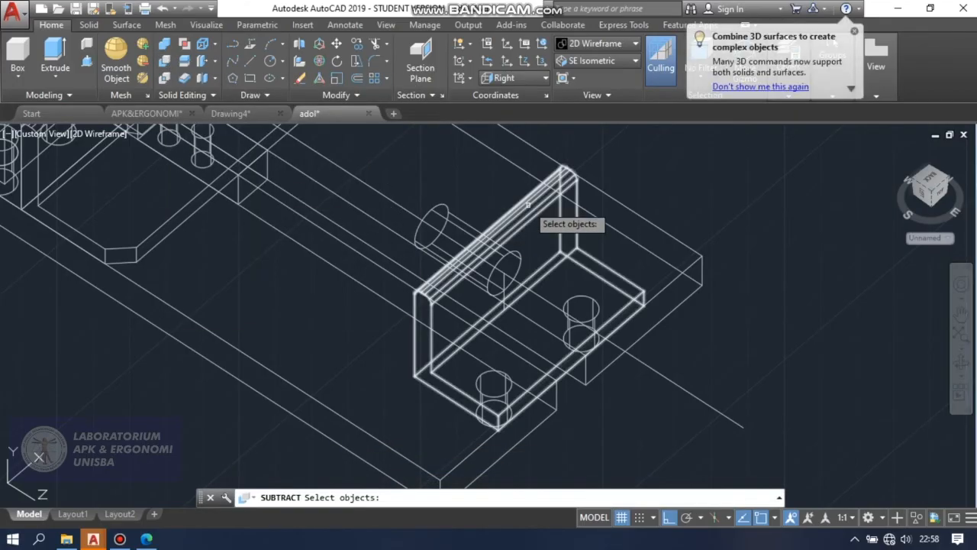
{"action": "left_click", "coordinate": [528, 204]}
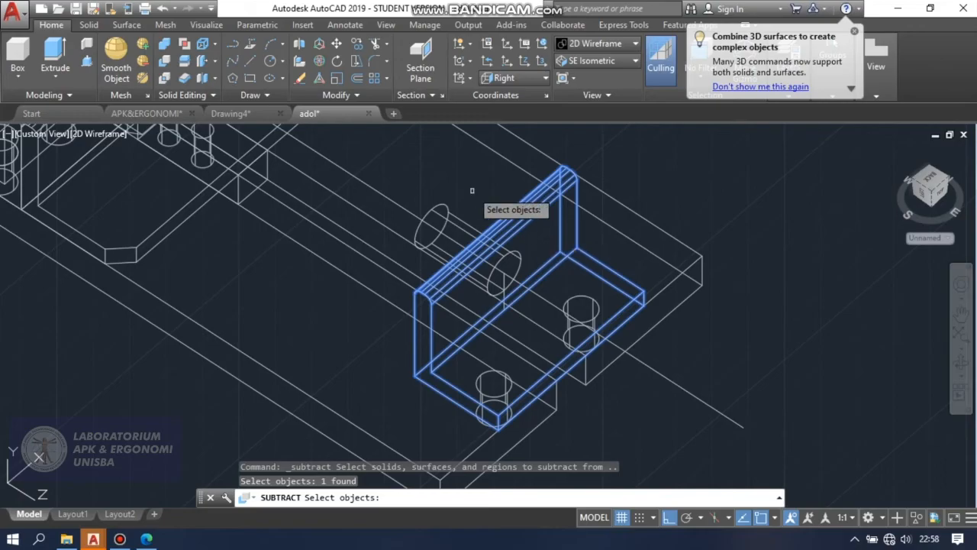
{"action": "key", "text": "Return"}
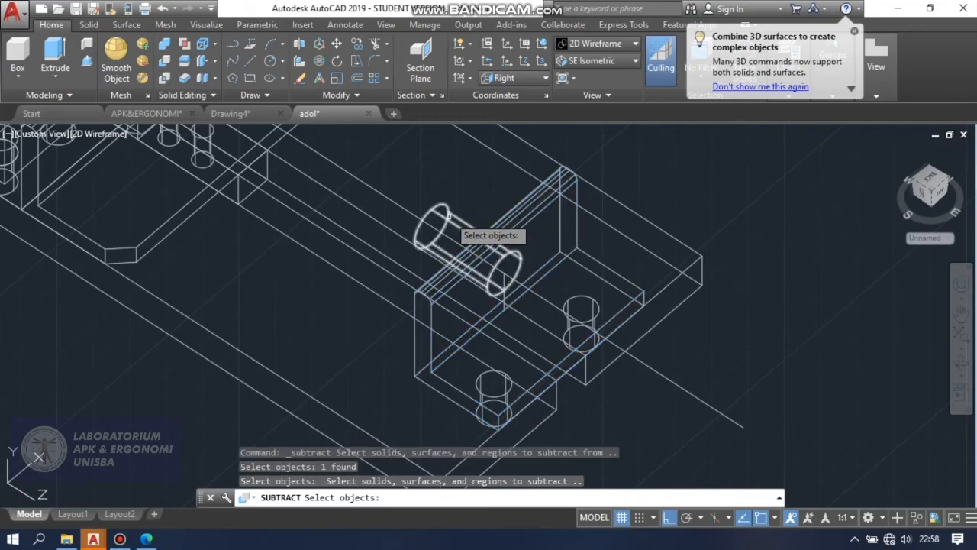
{"action": "left_click", "coordinate": [450, 220]}
{"action": "key", "text": "Return"}
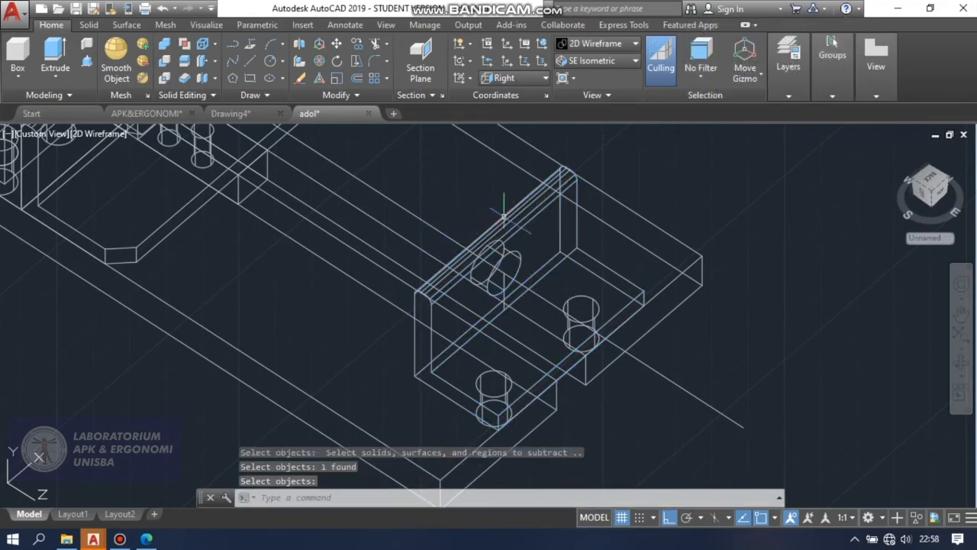
Change the visual style and orbit the model to examine the hole through the bracket's upright.
{"action": "left_click", "coordinate": [602, 44]}
{"action": "left_click", "coordinate": [645, 74]}
{"action": "scroll", "coordinate": [748, 313], "scroll_direction": "down", "scroll_amount": 3}
{"action": "left_click", "coordinate": [961, 366]}
{"action": "left_click_drag", "start_coordinate": [829, 364], "coordinate": [741, 327]}
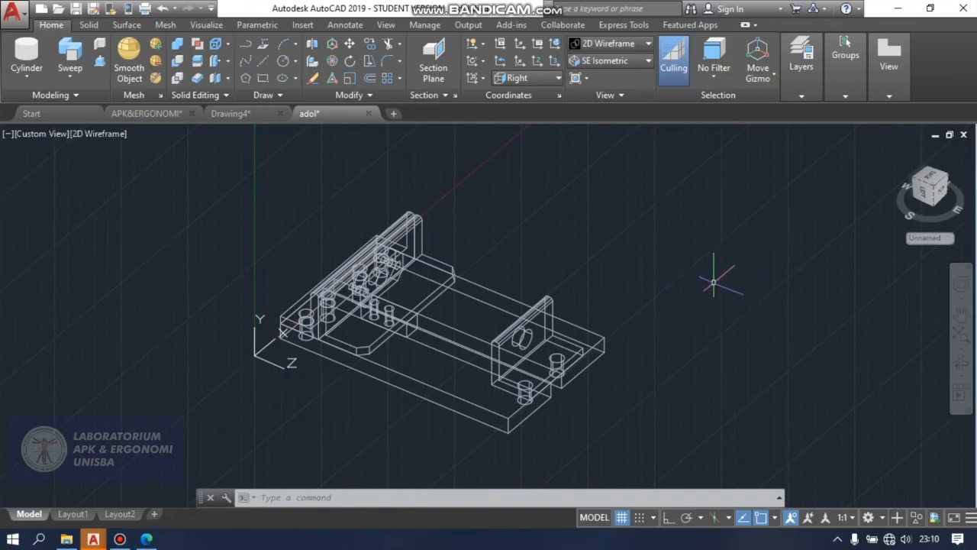
Create a cylinder with a 6 mm radius and 147 mm height in empty space beside the vise, parallel to its length.
{"action": "left_click", "coordinate": [29, 79]}
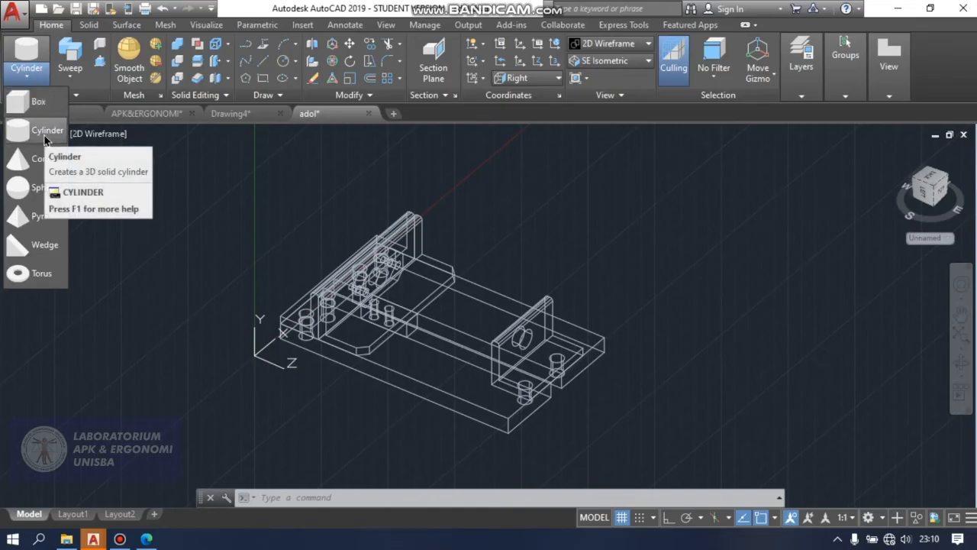
{"action": "left_click", "coordinate": [46, 134]}
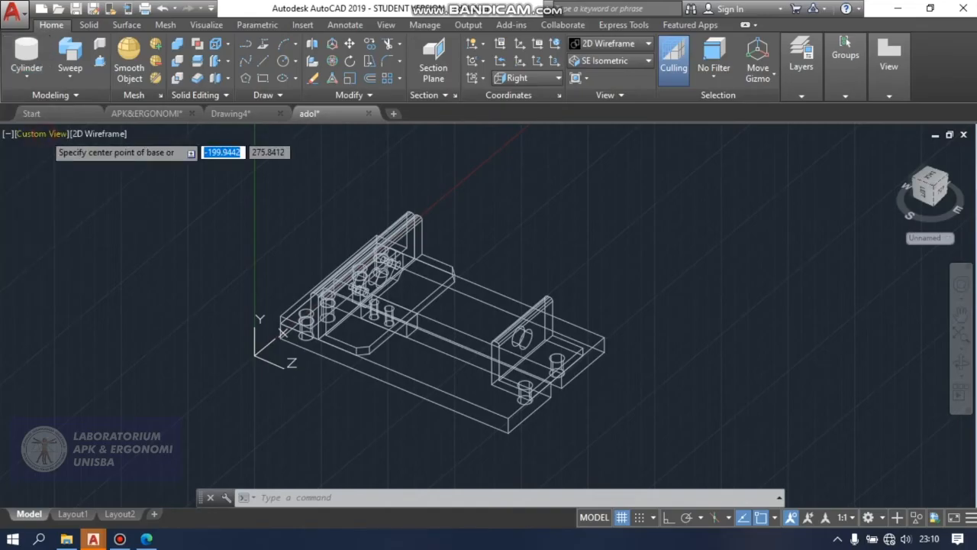
{"action": "left_click", "coordinate": [731, 245]}
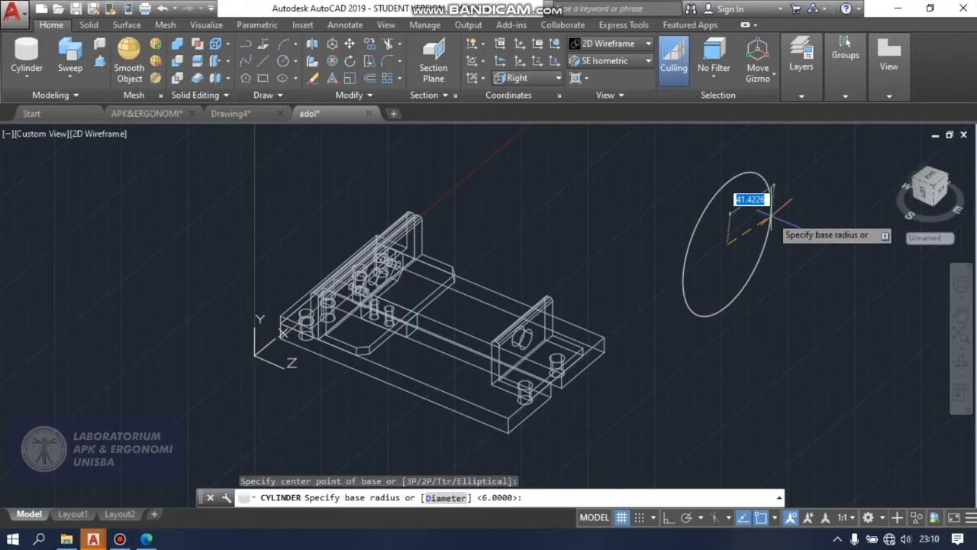
{"action": "type", "text": "6"}
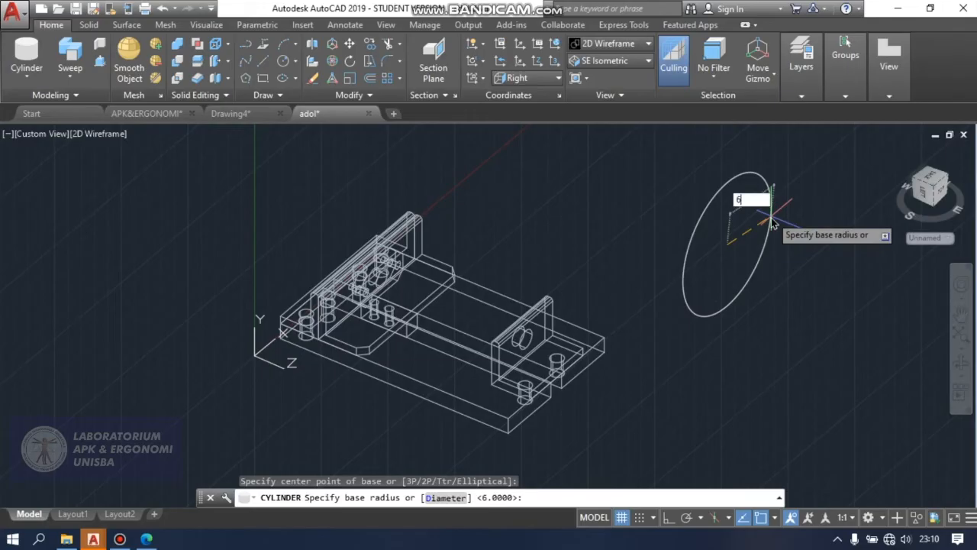
{"action": "key", "text": "Return"}
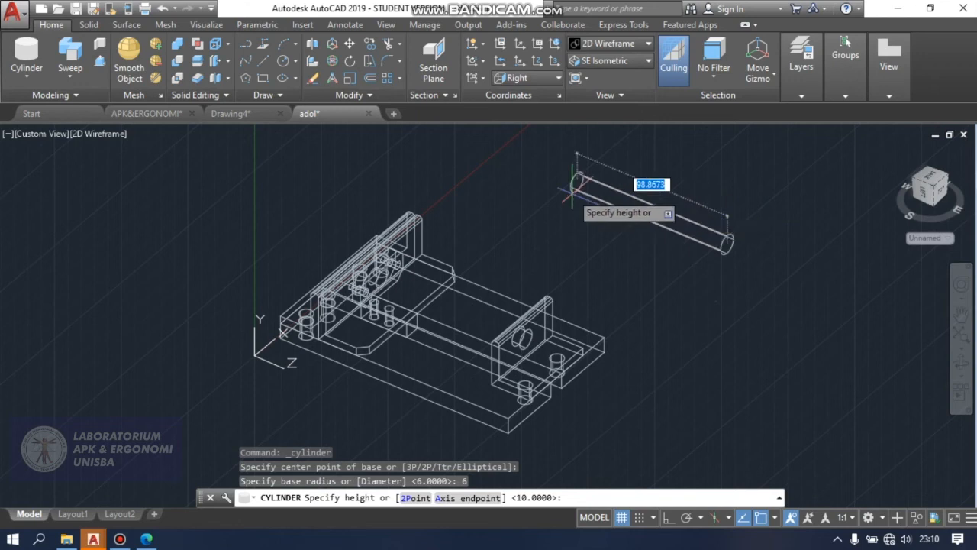
{"action": "type", "text": "147"}
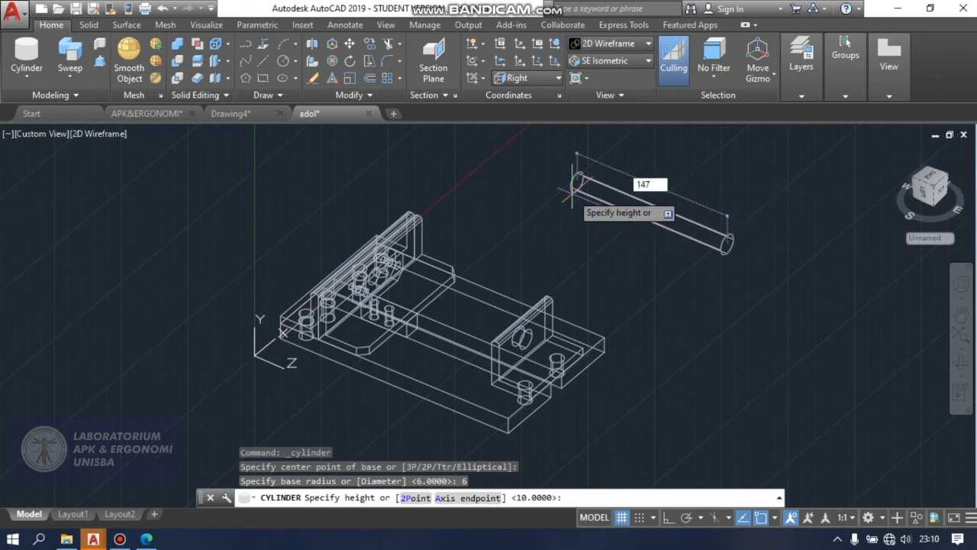
{"action": "key", "text": "Return"}
Draw a helix centred on the cylinder's base, with 6 mm base and top radii, extending to the cylinder's far end.
{"action": "scroll", "coordinate": [721, 264], "scroll_direction": "down", "scroll_amount": 2}
{"action": "scroll", "coordinate": [721, 263], "scroll_direction": "up", "scroll_amount": 6}
{"action": "scroll", "coordinate": [738, 277], "scroll_direction": "down", "scroll_amount": 3}
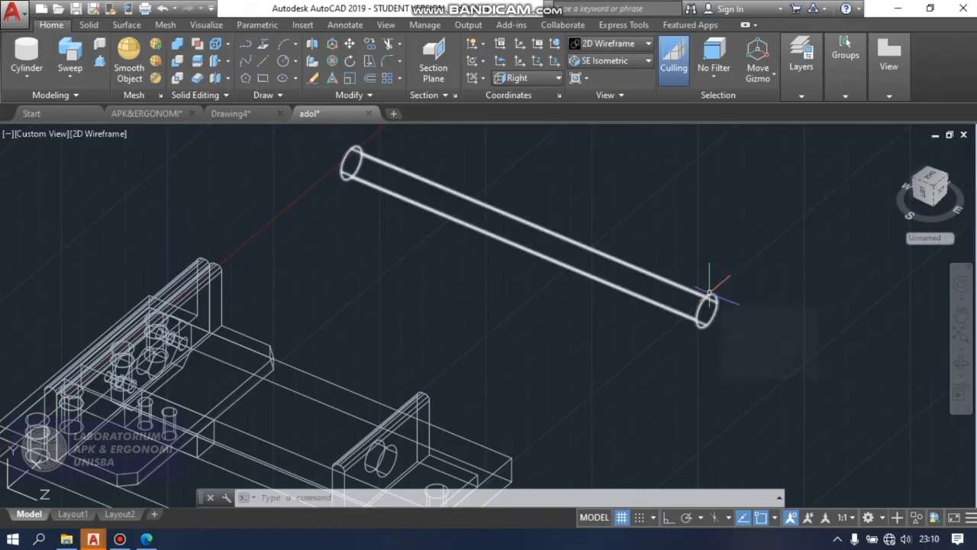
{"action": "type", "text": "HE"}
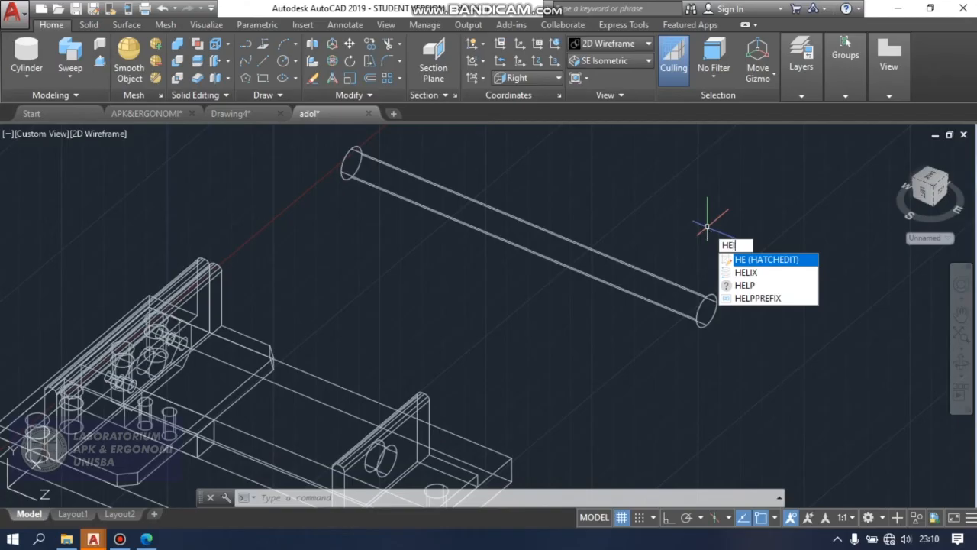
{"action": "type", "text": "LIX"}
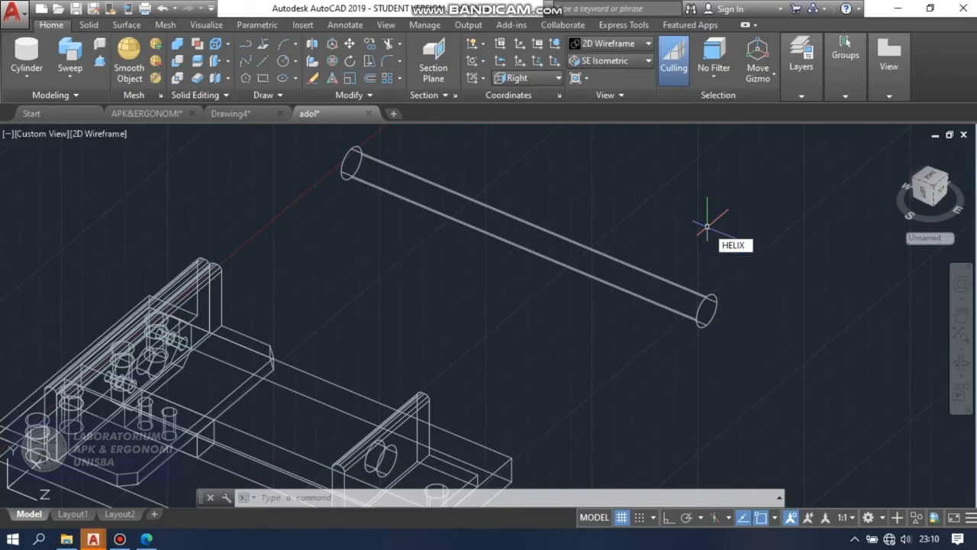
{"action": "key", "text": "Return"}
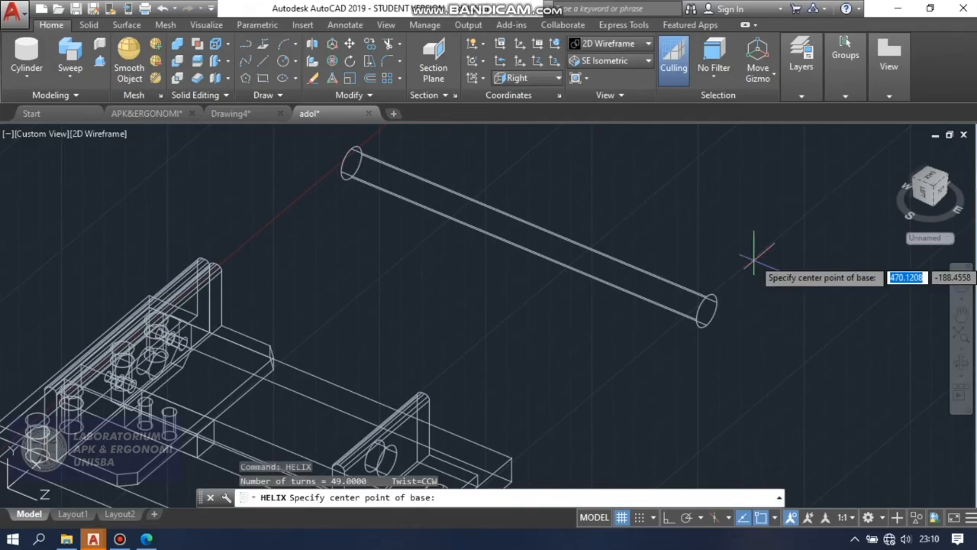
{"action": "left_click", "coordinate": [707, 308]}
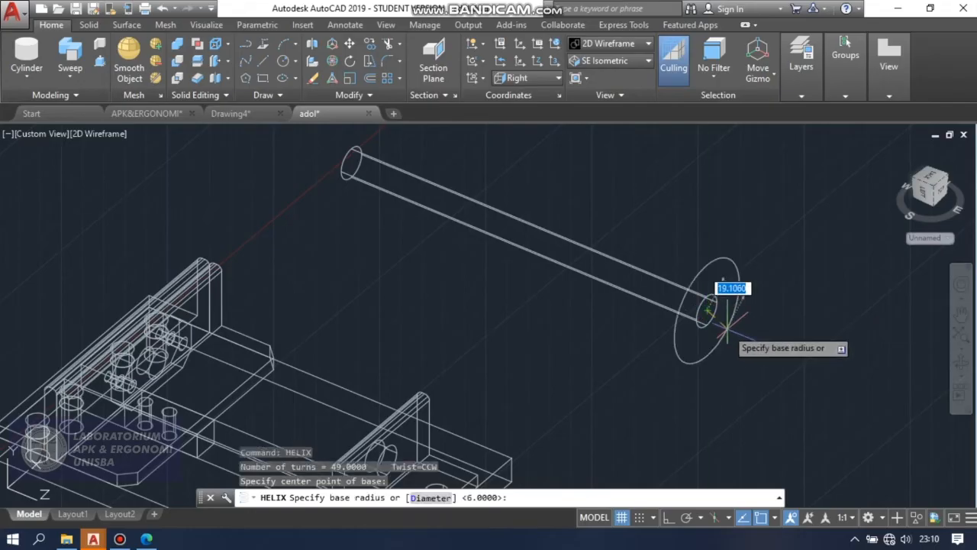
{"action": "type", "text": "6"}
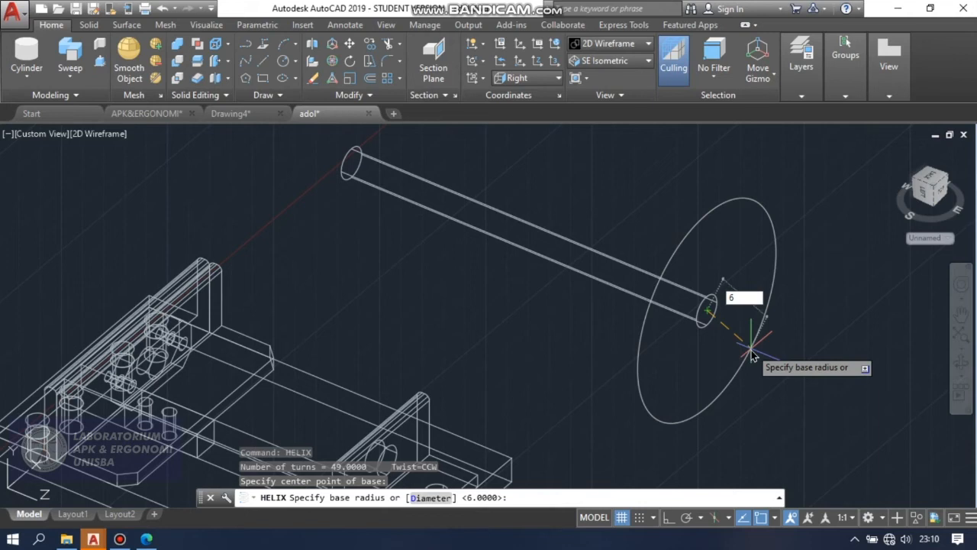
{"action": "key", "text": "Return"}
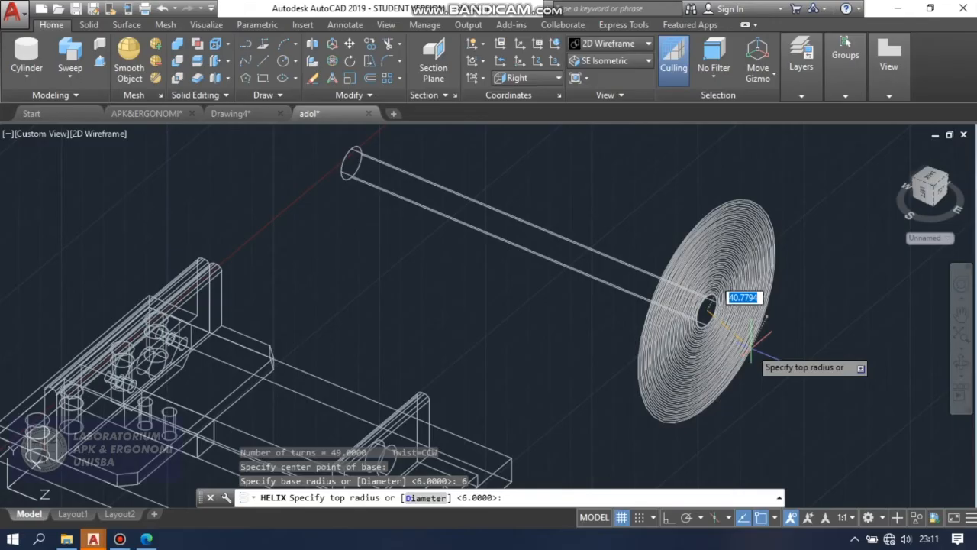
{"action": "type", "text": "6"}
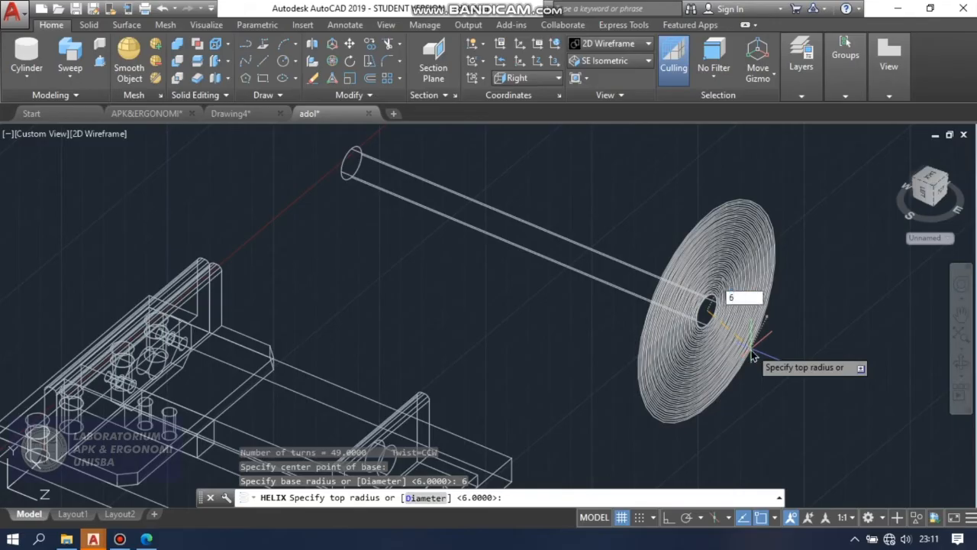
{"action": "key", "text": "Return"}
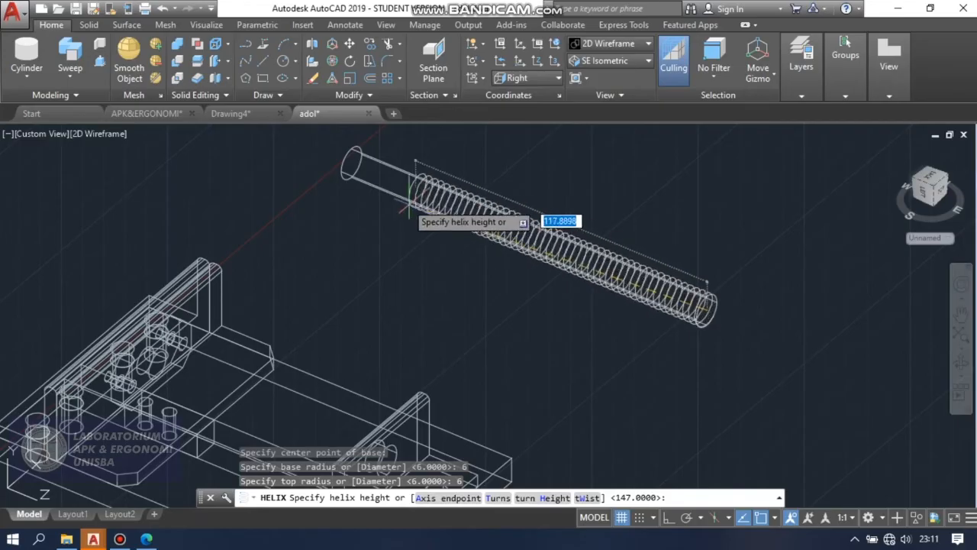
{"action": "left_click", "coordinate": [351, 136]}
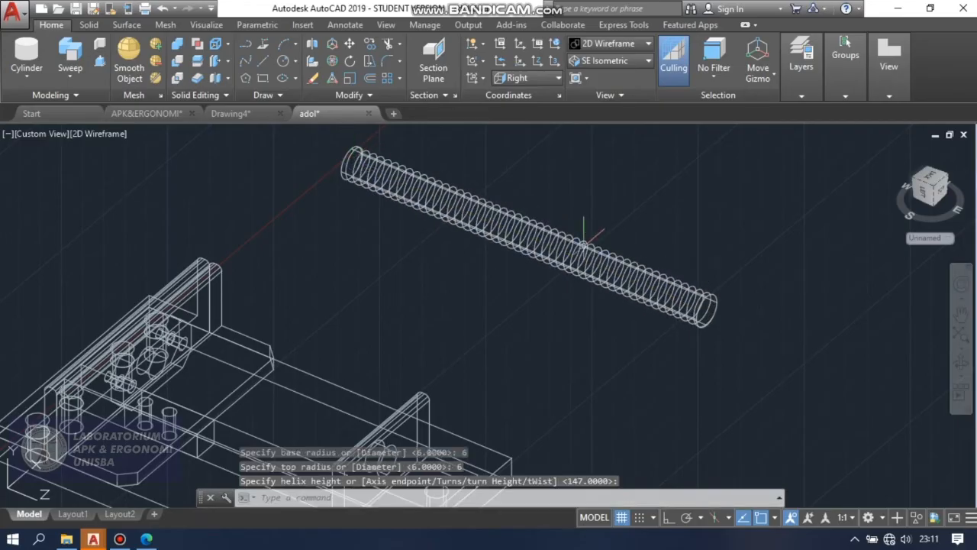
Draw a six-sided polygon centred on the threaded rod's near end, inscribed in a circle of 10 mm radius.
{"action": "scroll", "coordinate": [496, 282], "scroll_direction": "down", "scroll_amount": 2}
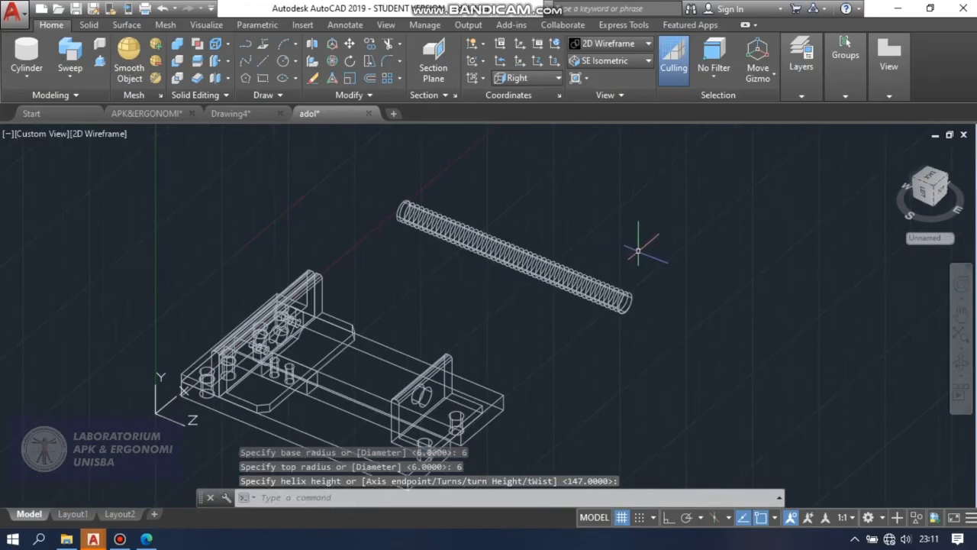
{"action": "scroll", "coordinate": [627, 289], "scroll_direction": "up", "scroll_amount": 5}
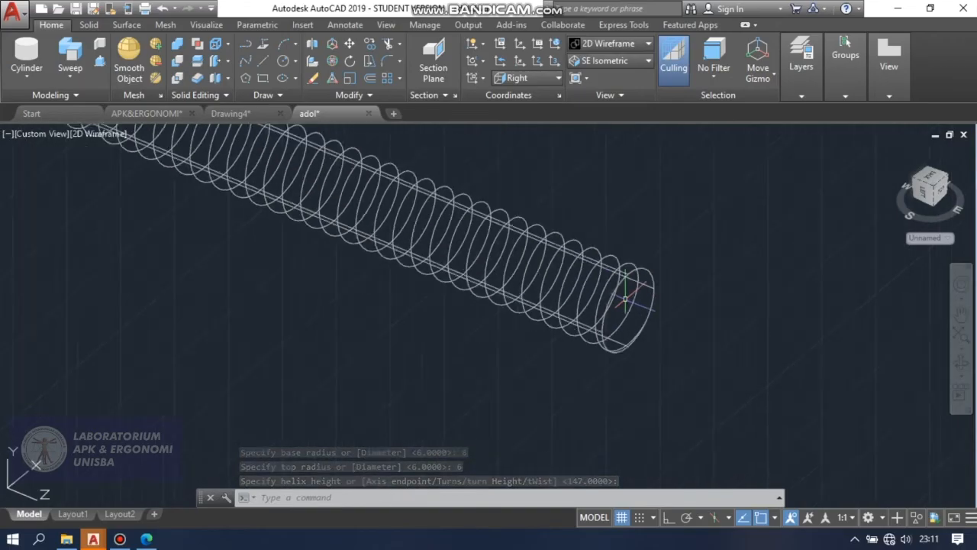
{"action": "scroll", "coordinate": [631, 221], "scroll_direction": "down", "scroll_amount": 2}
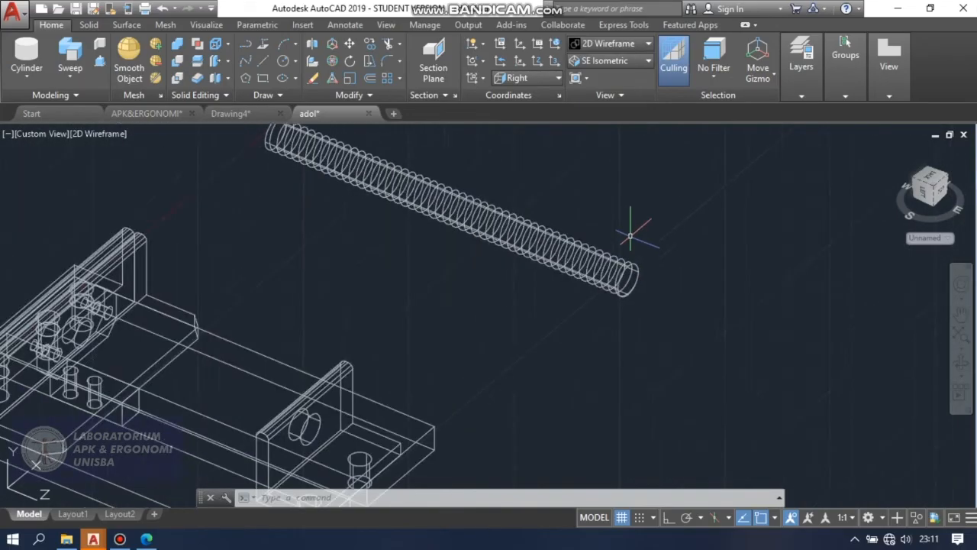
{"action": "scroll", "coordinate": [624, 263], "scroll_direction": "up", "scroll_amount": 2}
{"action": "scroll", "coordinate": [621, 229], "scroll_direction": "down", "scroll_amount": 3}
{"action": "scroll", "coordinate": [621, 222], "scroll_direction": "up", "scroll_amount": 2}
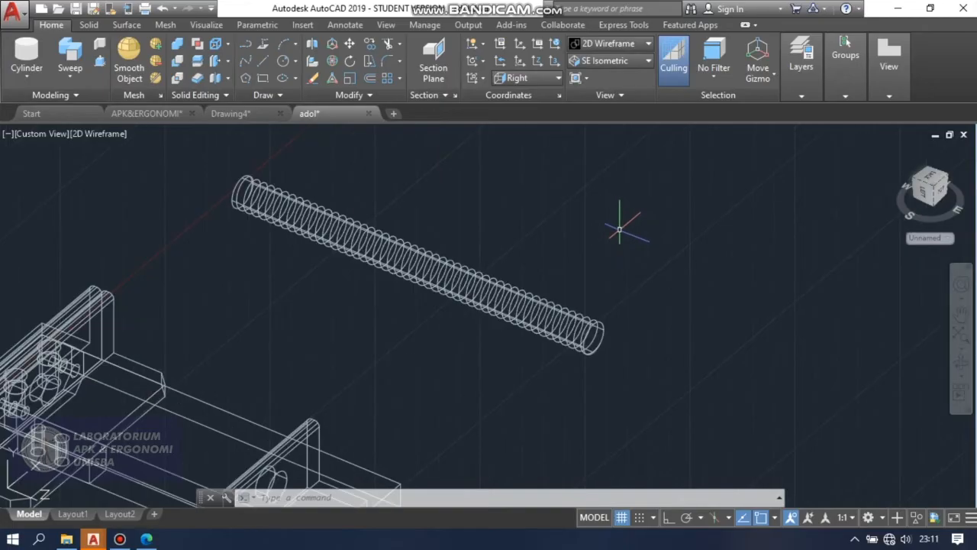
{"action": "left_click", "coordinate": [242, 79]}
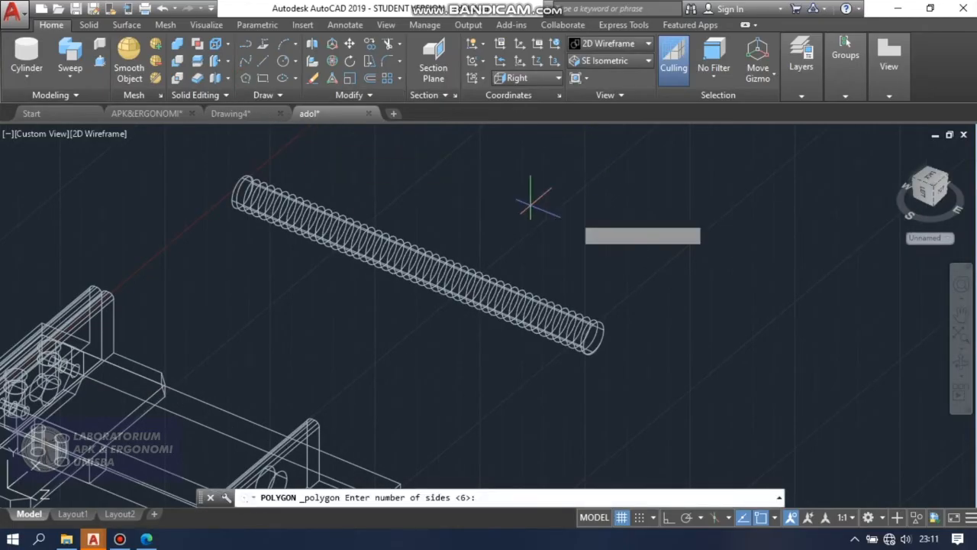
{"action": "type", "text": "6"}
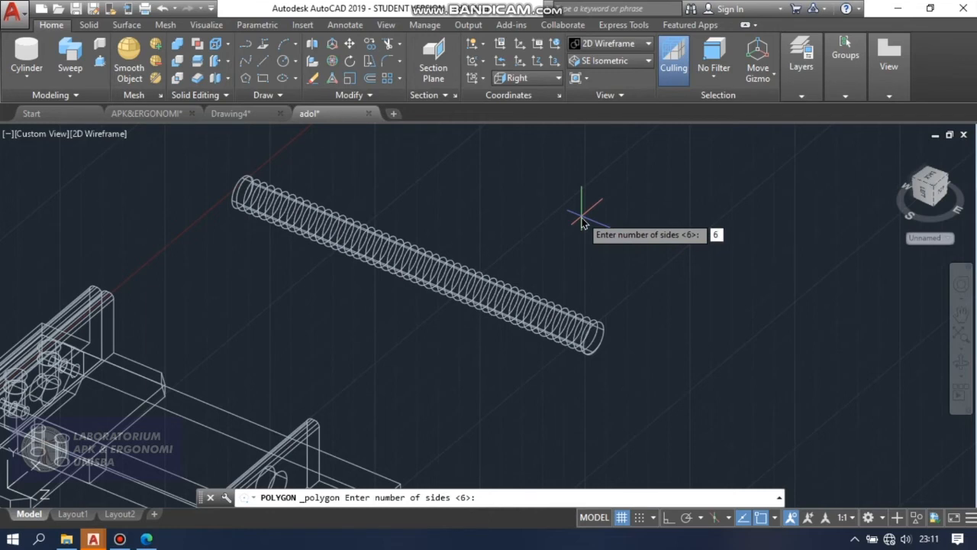
{"action": "key", "text": "Return"}
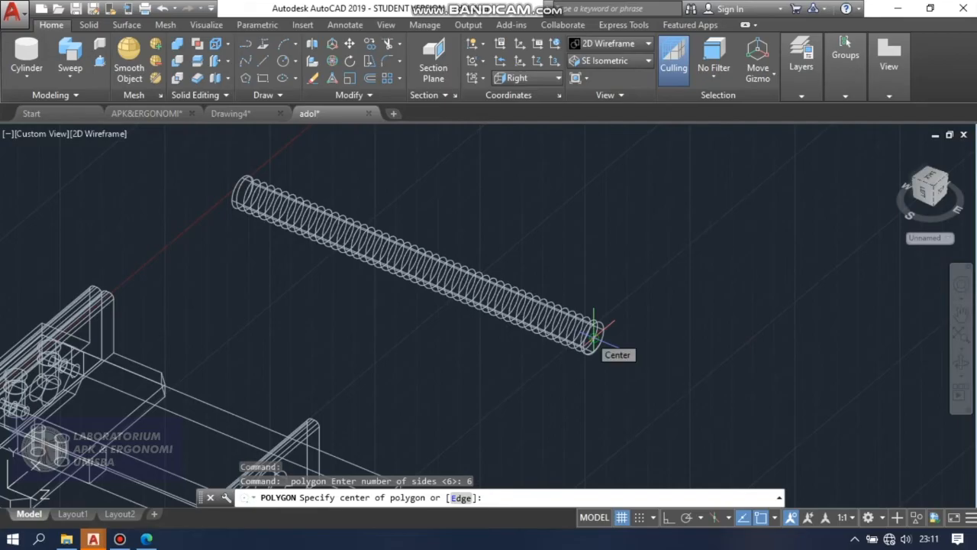
{"action": "left_click", "coordinate": [592, 335]}
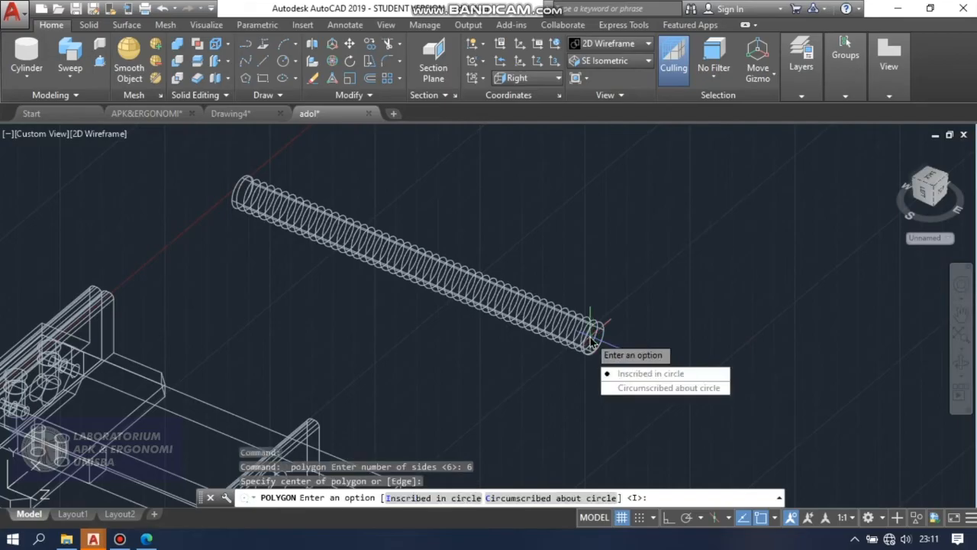
{"action": "left_click", "coordinate": [651, 375]}
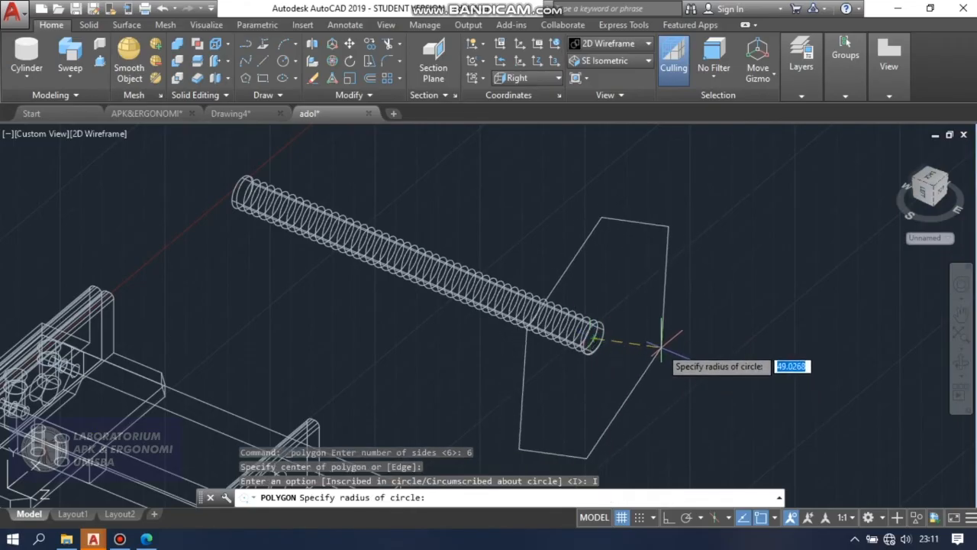
{"action": "type", "text": "10"}
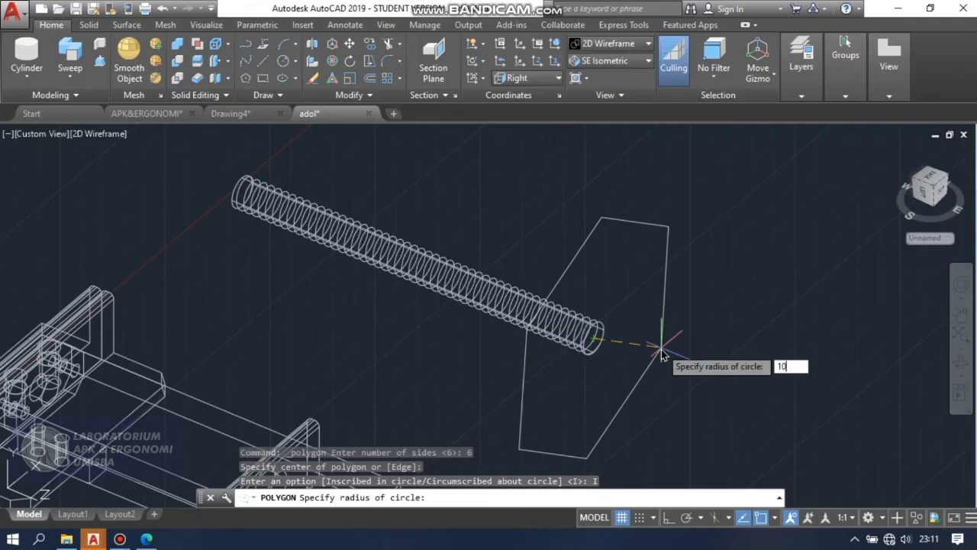
{"action": "key", "text": "Return"}
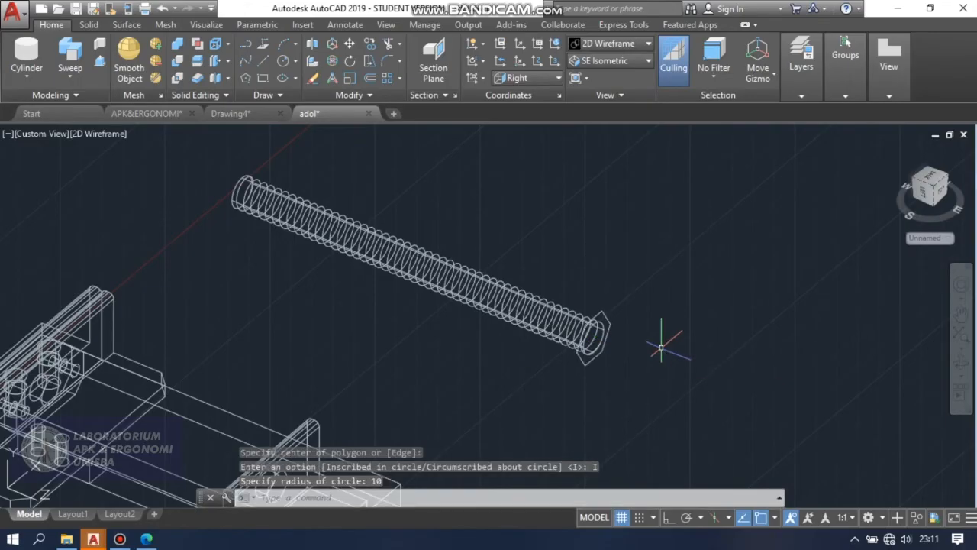
Extrude the hexagon 10 mm outward from the rod's end to form the screw head.
{"action": "scroll", "coordinate": [618, 332], "scroll_direction": "up", "scroll_amount": 4}
{"action": "type", "text": "ex"}
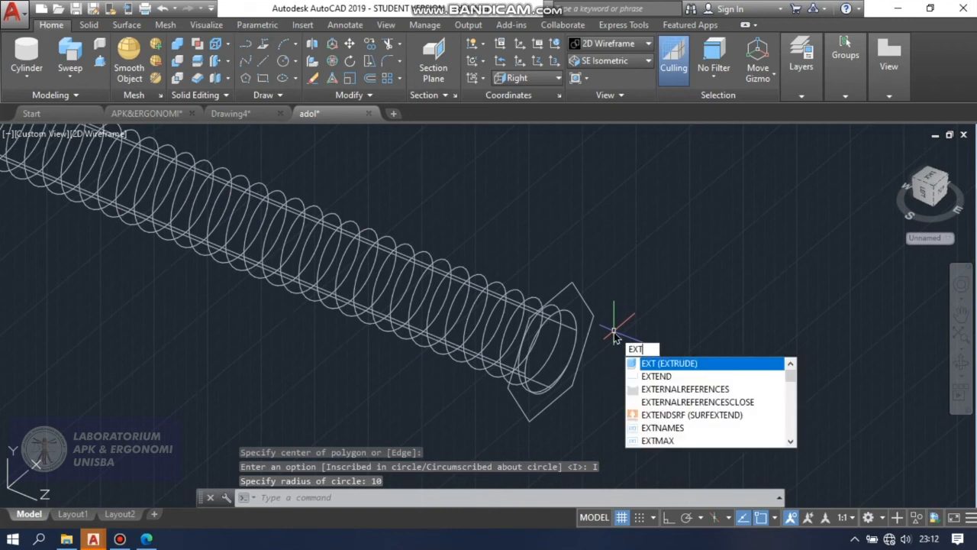
{"action": "left_click", "coordinate": [687, 365]}
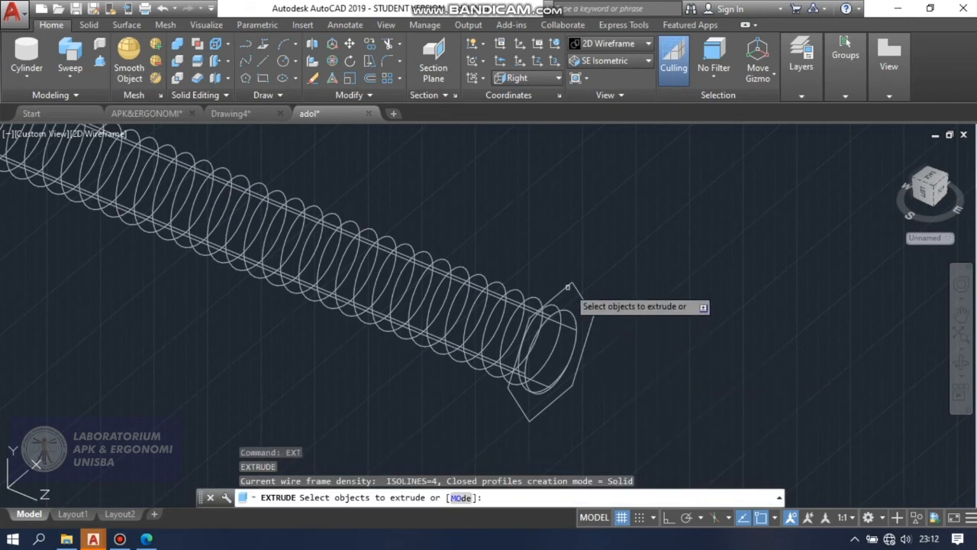
{"action": "left_click", "coordinate": [570, 285]}
{"action": "key", "text": "Return"}
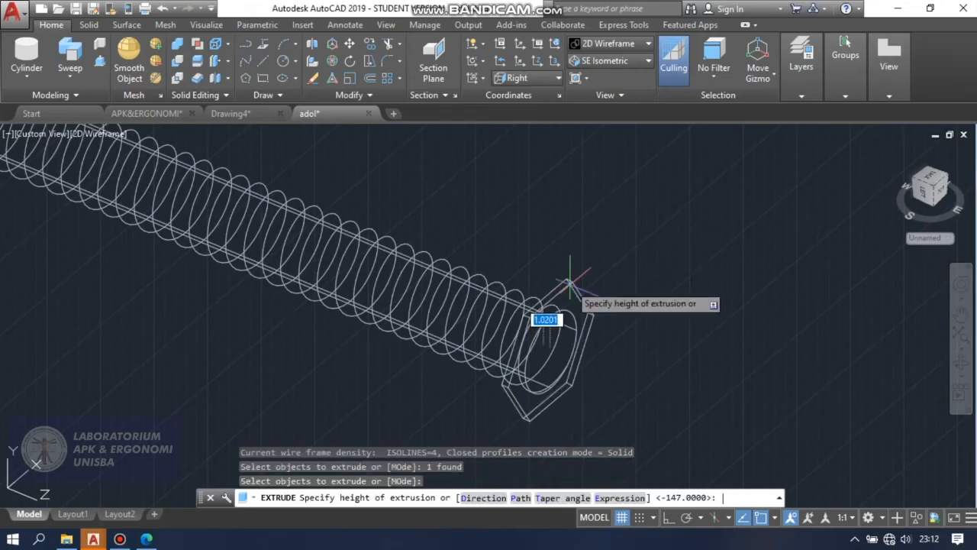
{"action": "type", "text": "1"}
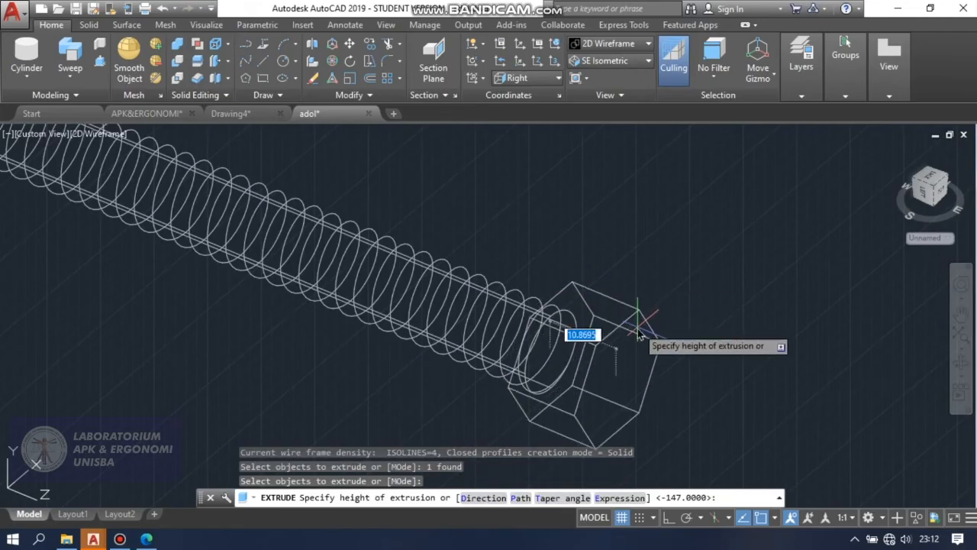
{"action": "type", "text": "0"}
{"action": "key", "text": "Return"}
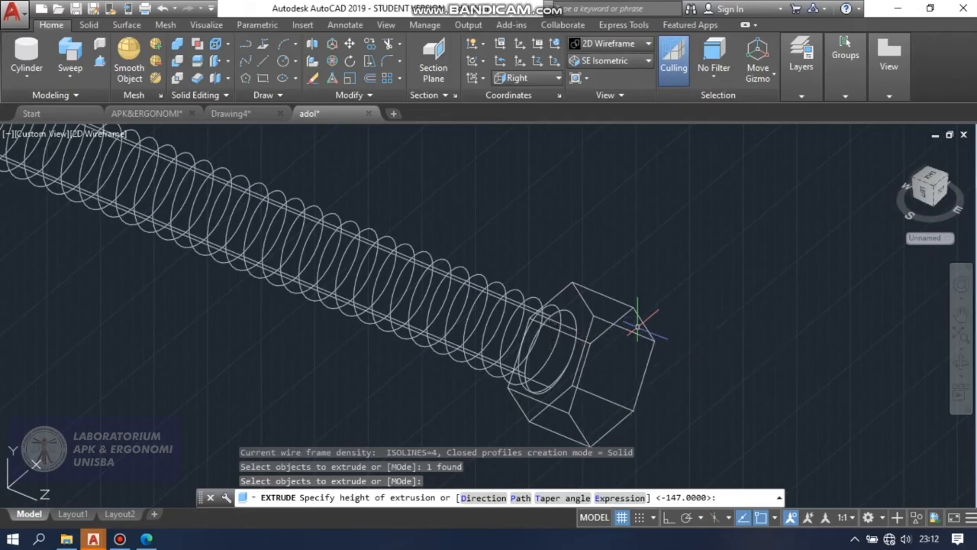
Examine the rod and its hexagonal head in the Conceptual visual style and return to 2D Wireframe.
{"action": "scroll", "coordinate": [652, 344], "scroll_direction": "down", "scroll_amount": 3}
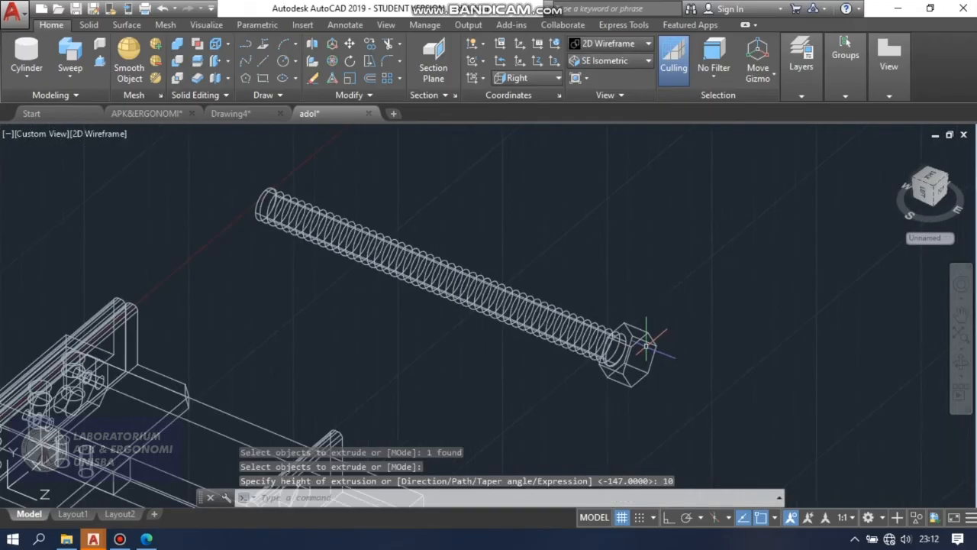
{"action": "left_click", "coordinate": [630, 48]}
{"action": "left_click", "coordinate": [654, 69]}
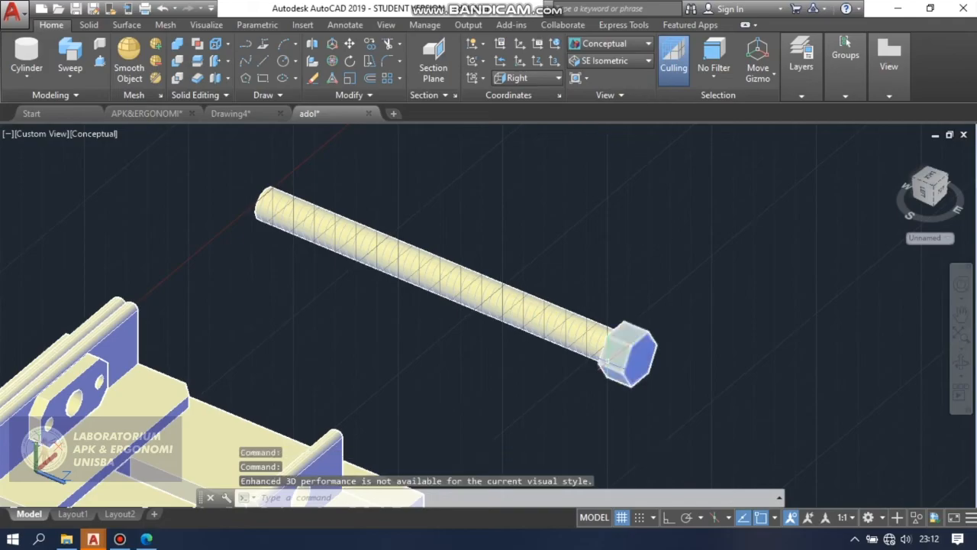
{"action": "scroll", "coordinate": [610, 336], "scroll_direction": "up", "scroll_amount": 4}
{"action": "scroll", "coordinate": [587, 305], "scroll_direction": "down", "scroll_amount": 4}
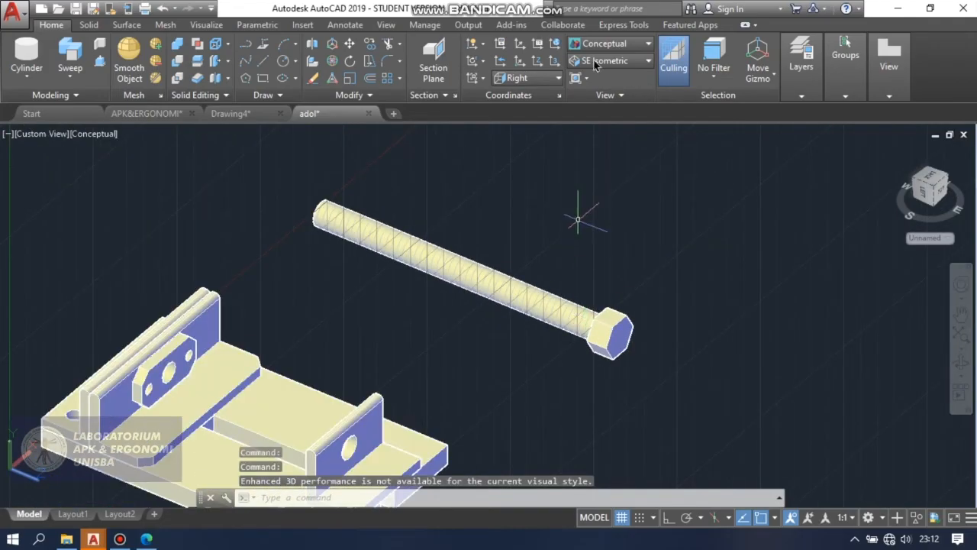
{"action": "left_click", "coordinate": [622, 44]}
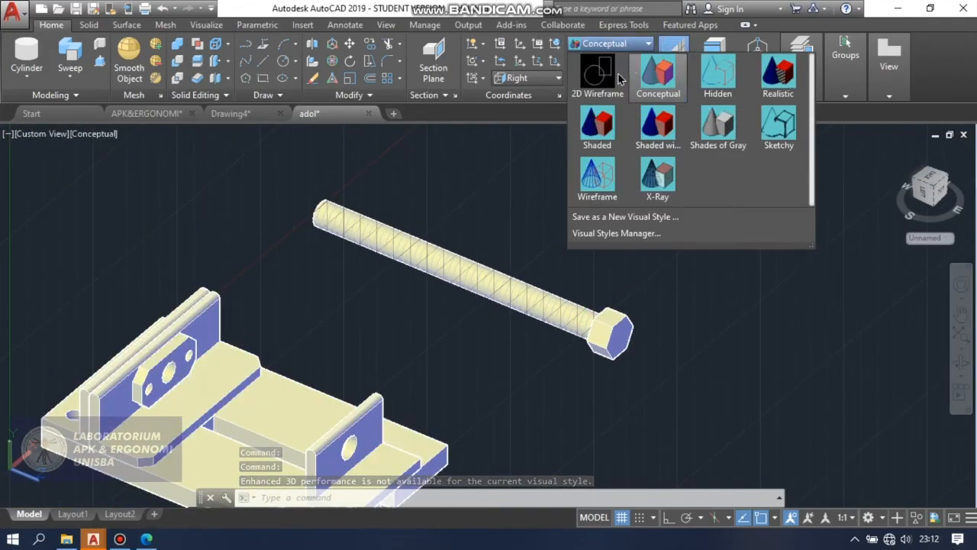
{"action": "left_click", "coordinate": [597, 73]}
{"action": "scroll", "coordinate": [584, 229], "scroll_direction": "up", "scroll_amount": 2}
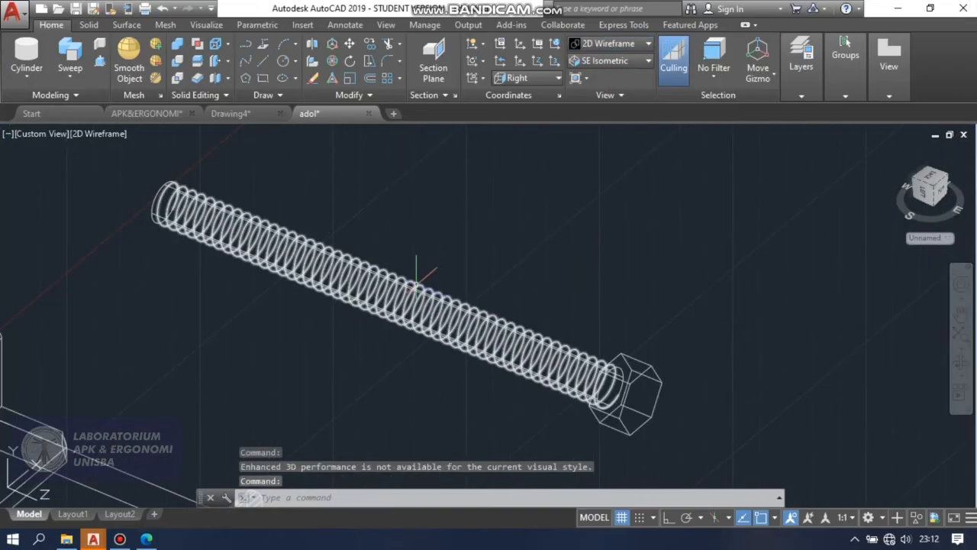
{"action": "left_click", "coordinate": [246, 48]}
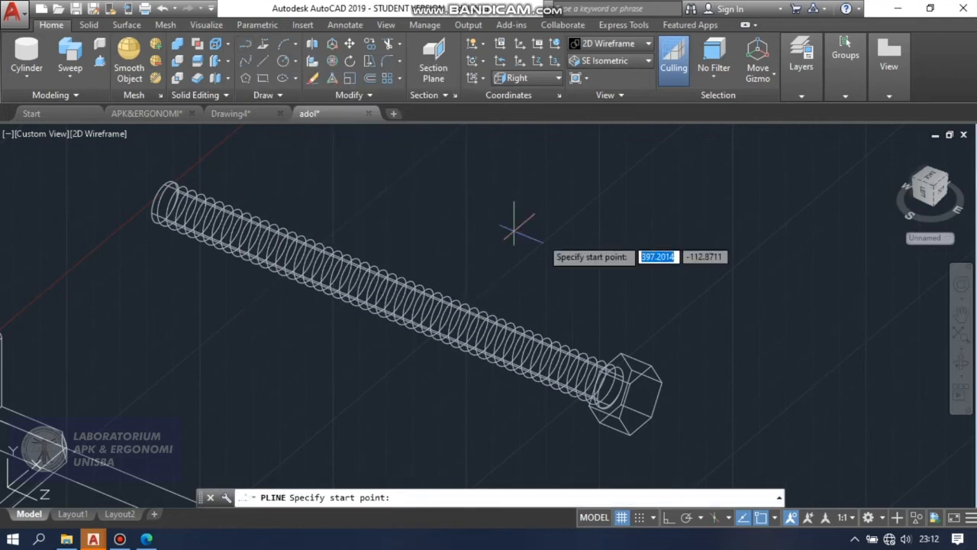
{"action": "key", "text": "Tab"}
{"action": "key", "text": "Escape"}
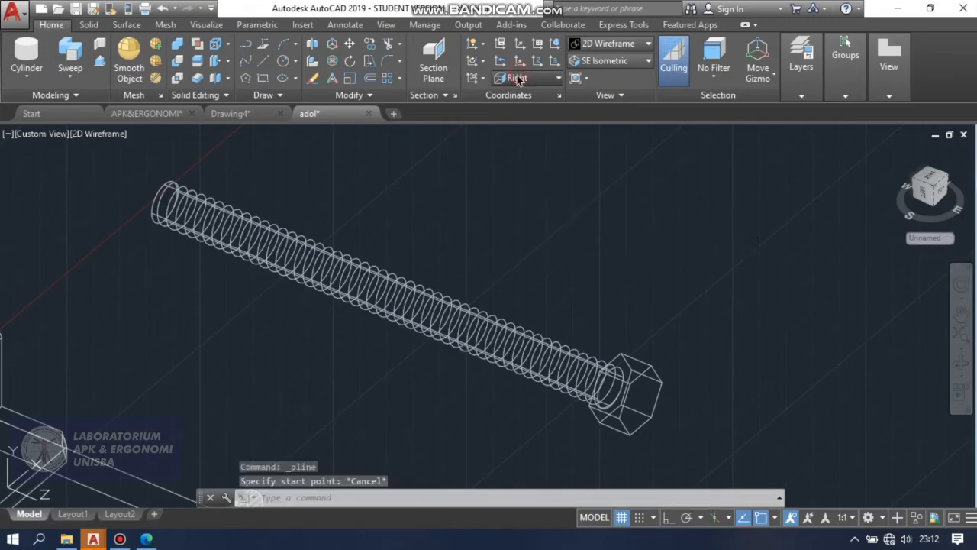
Switch to the World coordinate system and draw a 2 mm square polyline with Ortho on in empty space beside the rod.
{"action": "left_click", "coordinate": [534, 78]}
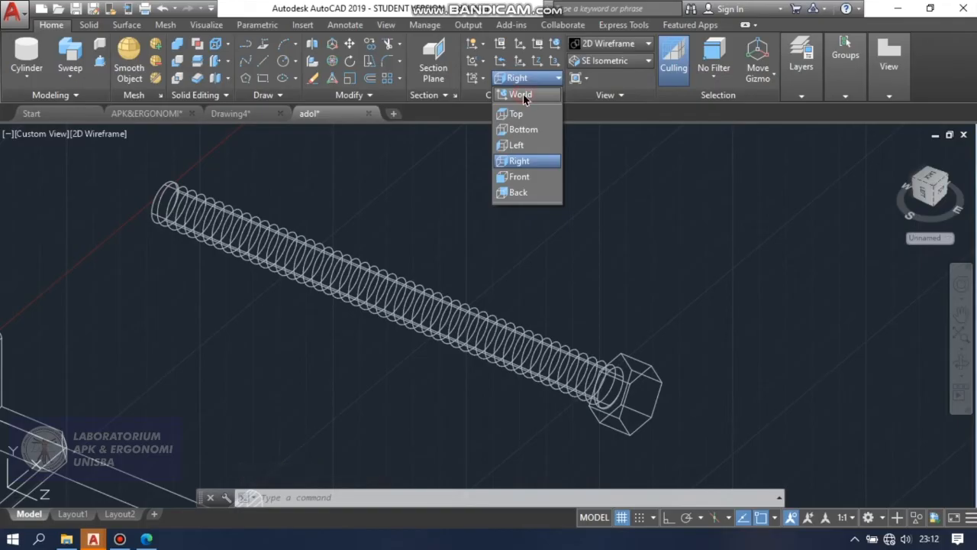
{"action": "left_click", "coordinate": [525, 96]}
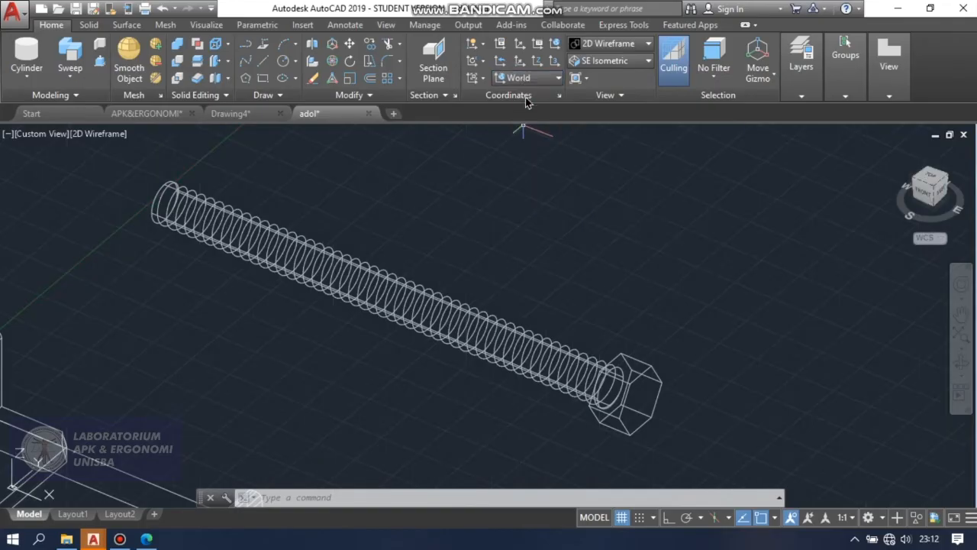
{"action": "left_click", "coordinate": [246, 46]}
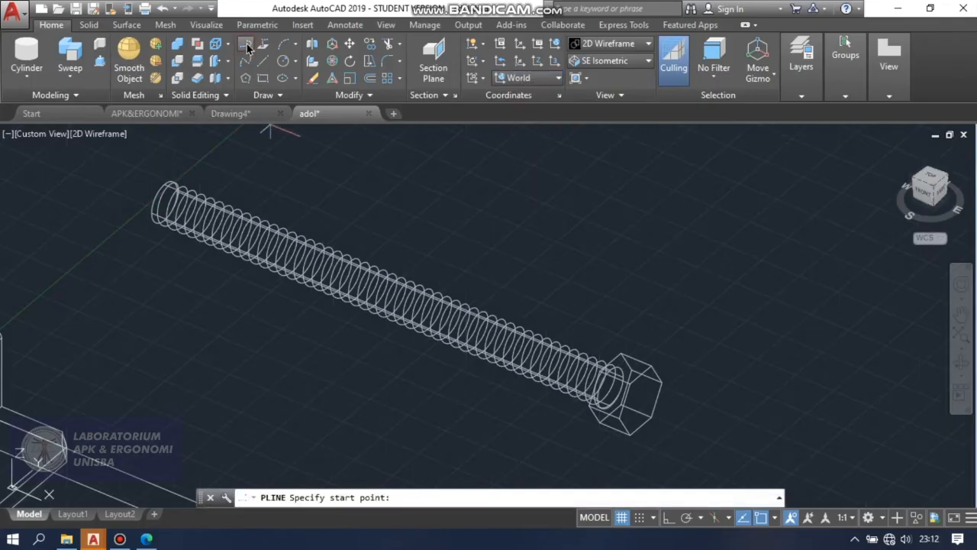
{"action": "left_click", "coordinate": [563, 195]}
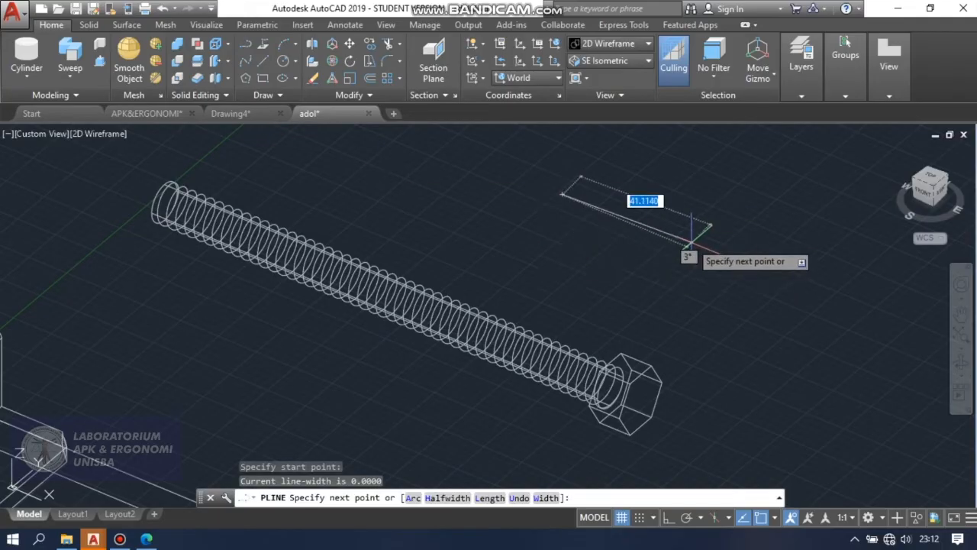
{"action": "key", "text": "F8"}
{"action": "type", "text": "2"}
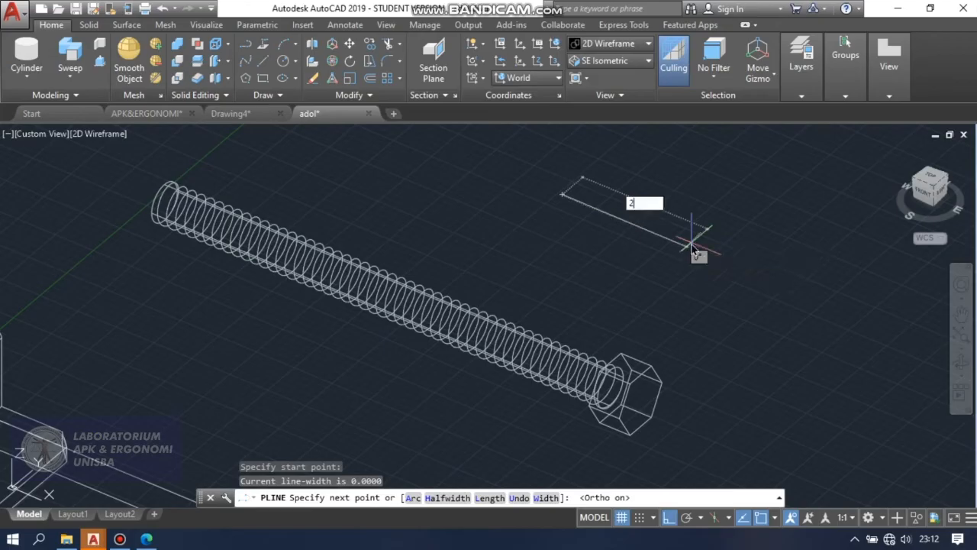
{"action": "key", "text": "Return"}
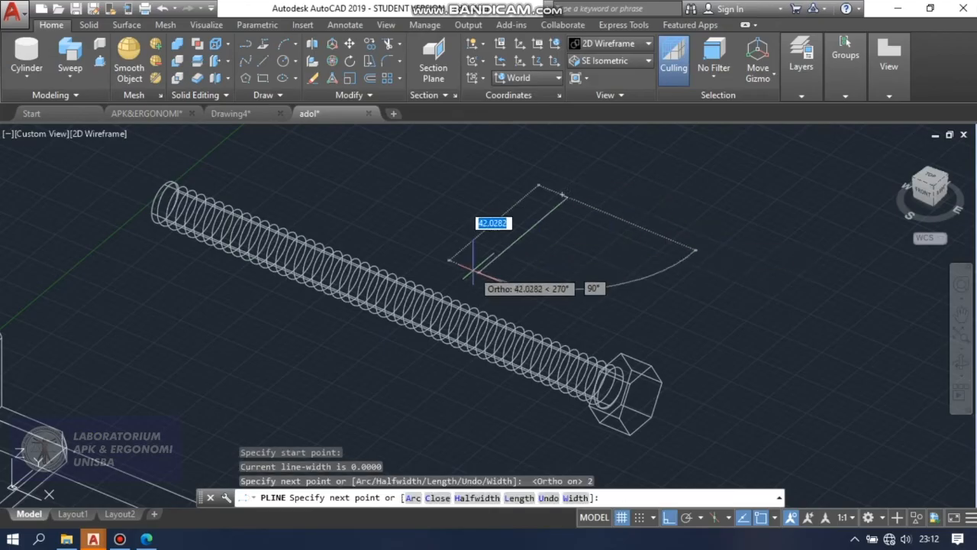
{"action": "type", "text": "2"}
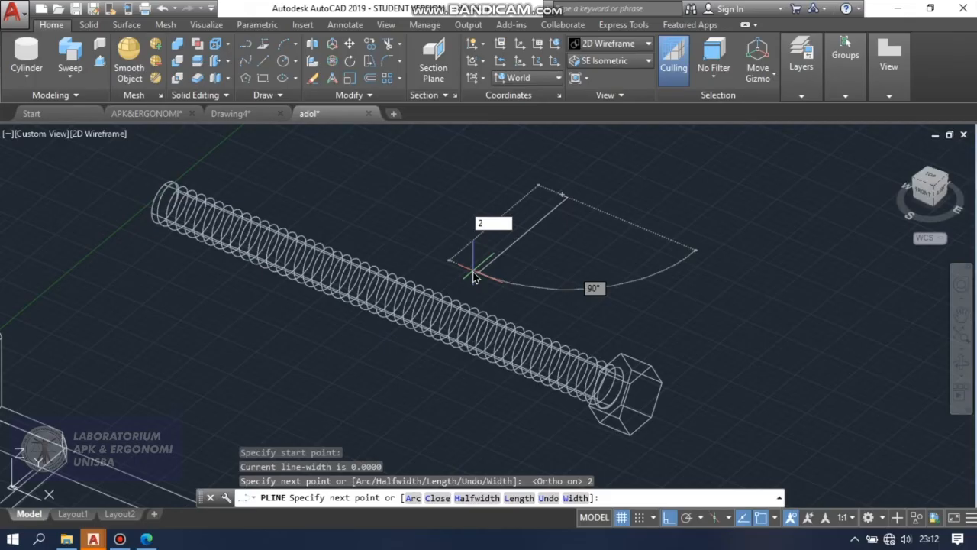
{"action": "key", "text": "Return"}
{"action": "type", "text": "2"}
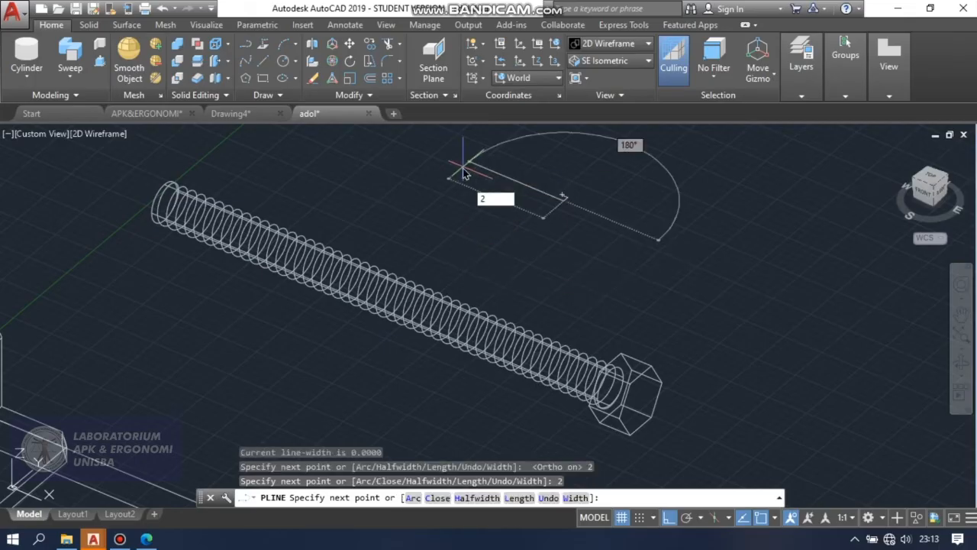
{"action": "key", "text": "Return"}
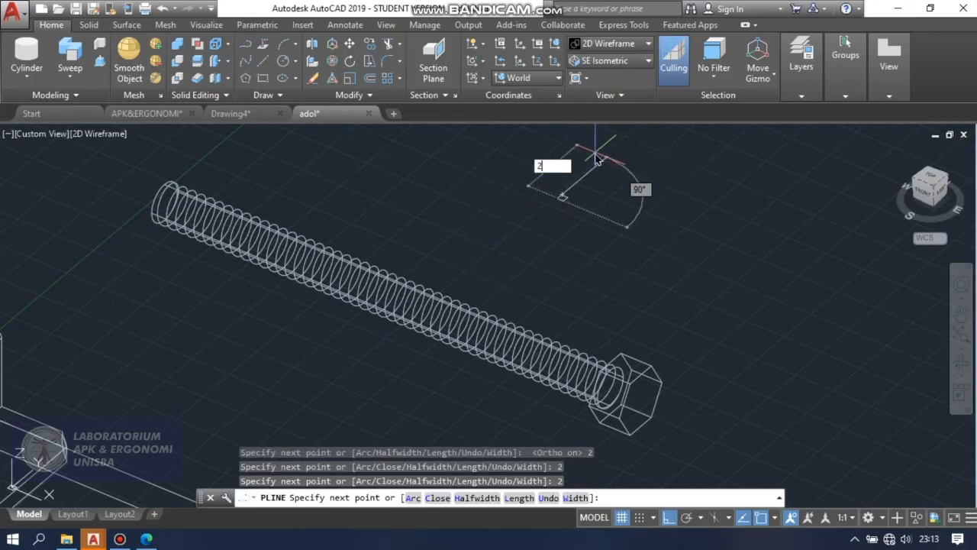
{"action": "key", "text": "Return"}
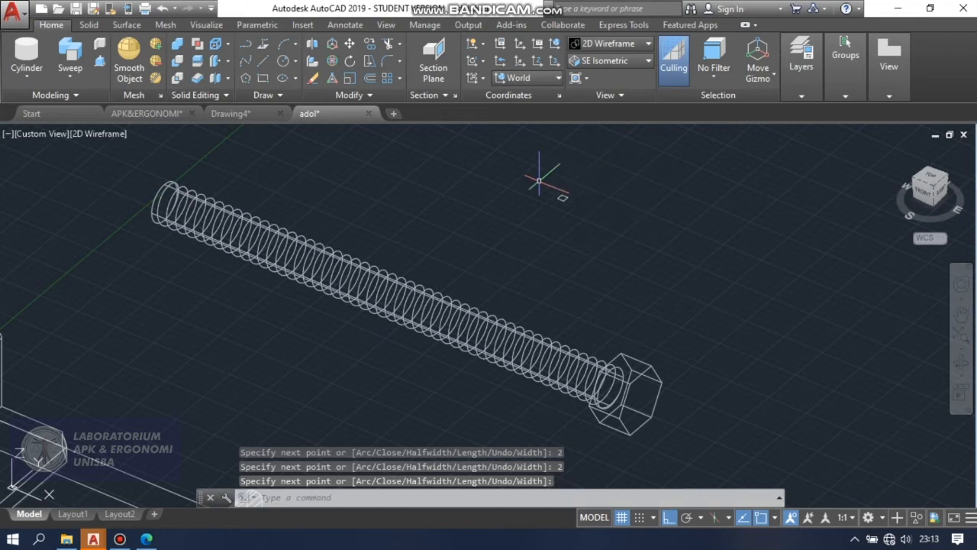
Rotate the small square profile by 60 degrees about its corner nearest the positive X direction.
{"action": "scroll", "coordinate": [563, 174], "scroll_direction": "up", "scroll_amount": 8}
{"action": "scroll", "coordinate": [604, 294], "scroll_direction": "down", "scroll_amount": 5}
{"action": "scroll", "coordinate": [636, 267], "scroll_direction": "up", "scroll_amount": 3}
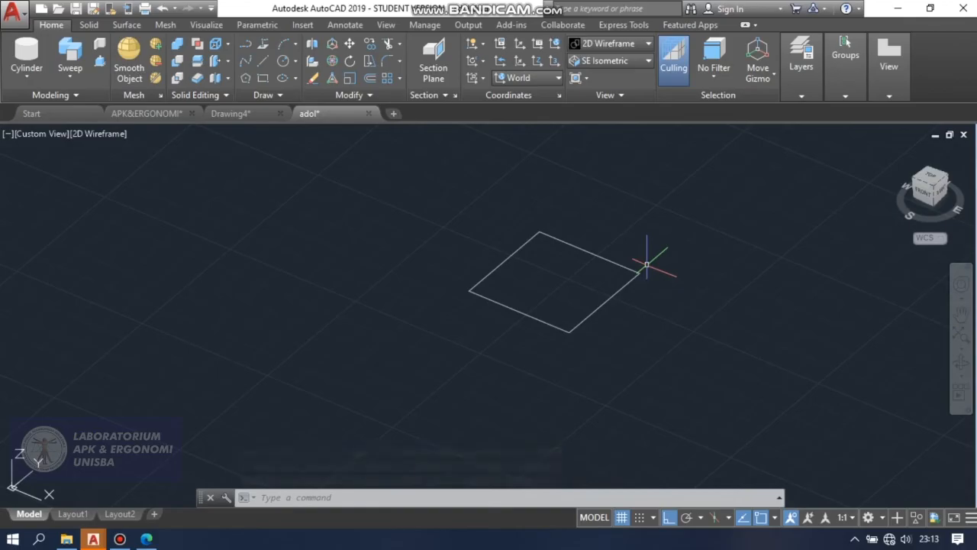
{"action": "left_click", "coordinate": [351, 60]}
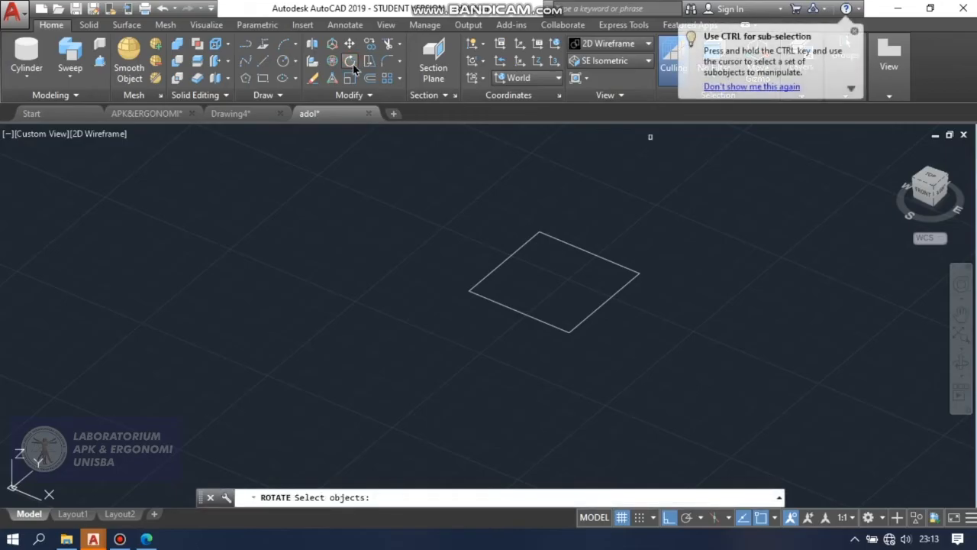
{"action": "left_click", "coordinate": [559, 239]}
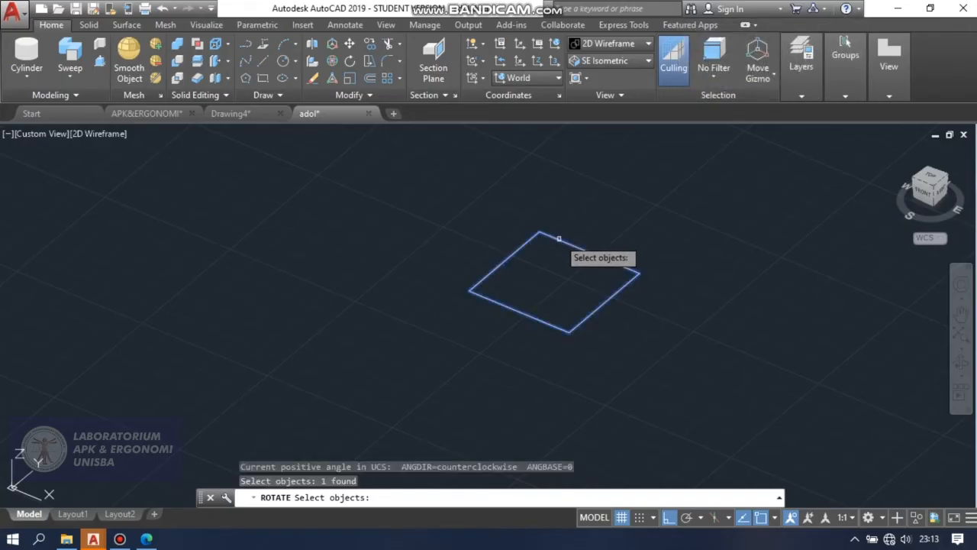
{"action": "key", "text": "Return"}
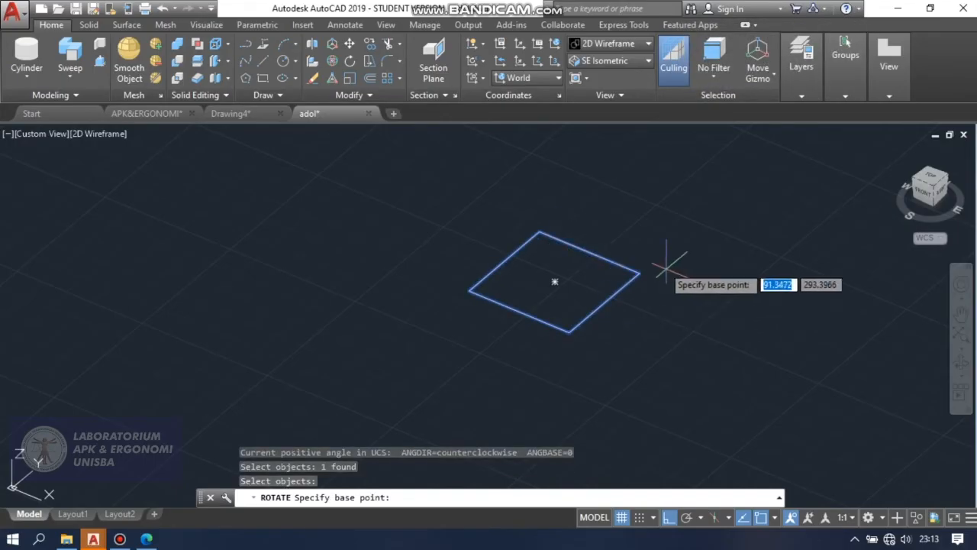
{"action": "left_click", "coordinate": [639, 272]}
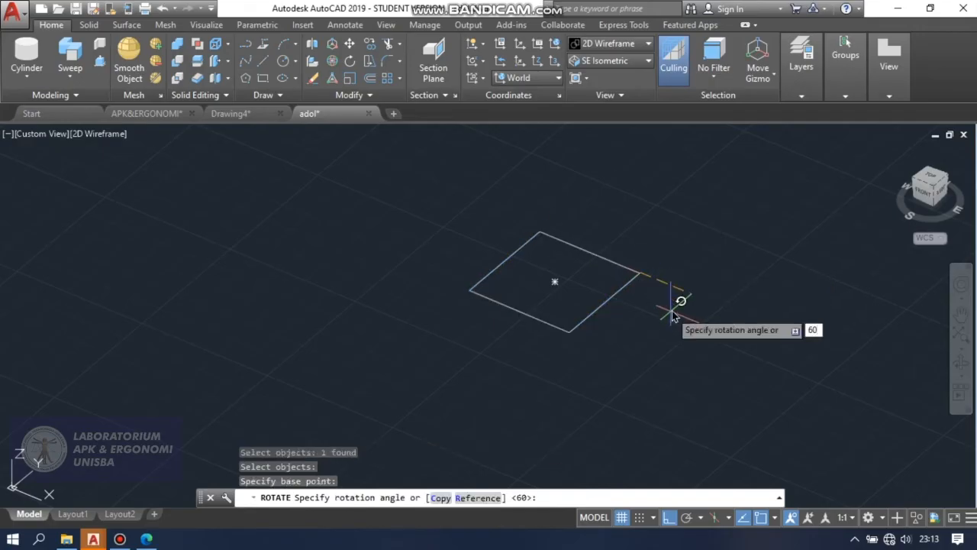
{"action": "key", "text": "Return"}
Sweep the rotated square profile along the helix around the rod to create the solid thread.
{"action": "scroll", "coordinate": [675, 264], "scroll_direction": "down", "scroll_amount": 3}
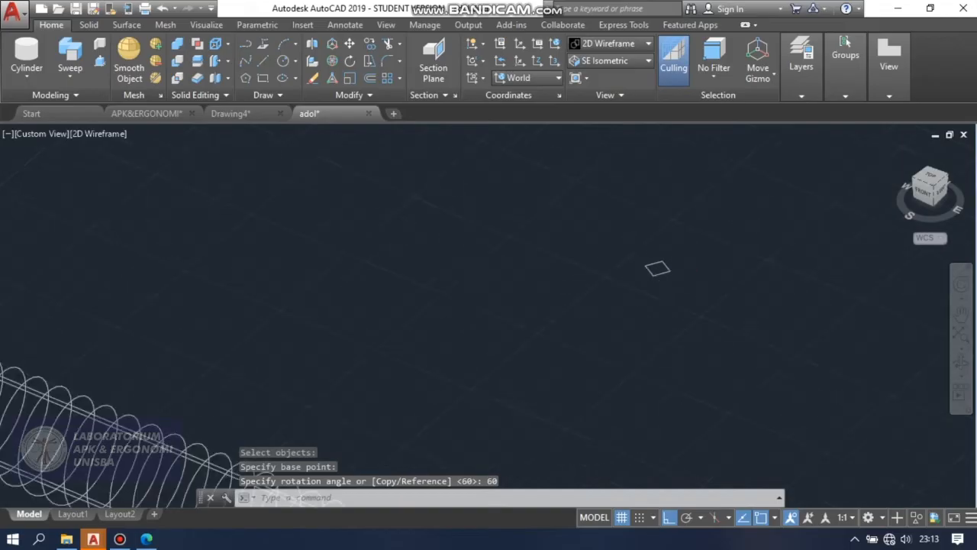
{"action": "scroll", "coordinate": [682, 273], "scroll_direction": "down", "scroll_amount": 5}
{"action": "scroll", "coordinate": [693, 302], "scroll_direction": "up", "scroll_amount": 2}
{"action": "scroll", "coordinate": [681, 272], "scroll_direction": "down", "scroll_amount": 2}
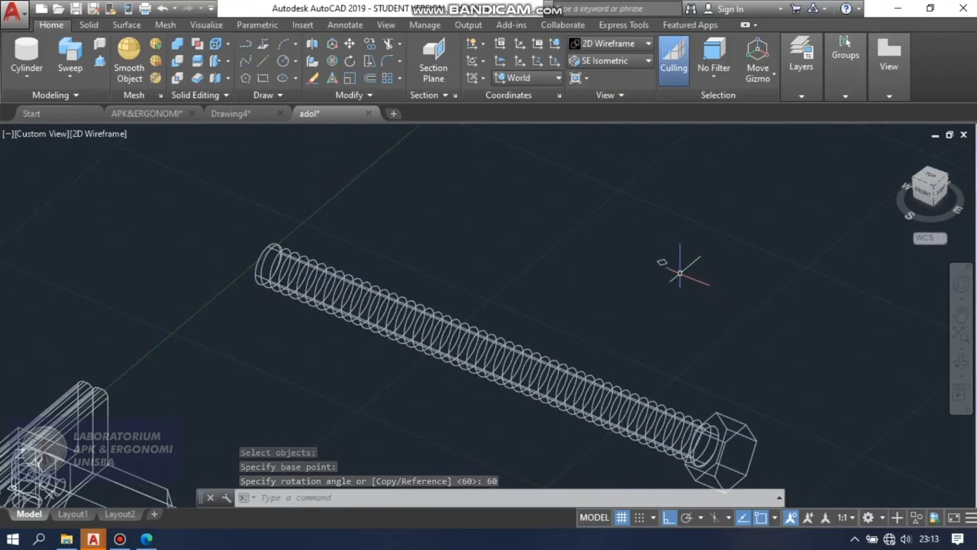
{"action": "scroll", "coordinate": [681, 273], "scroll_direction": "up", "scroll_amount": 2}
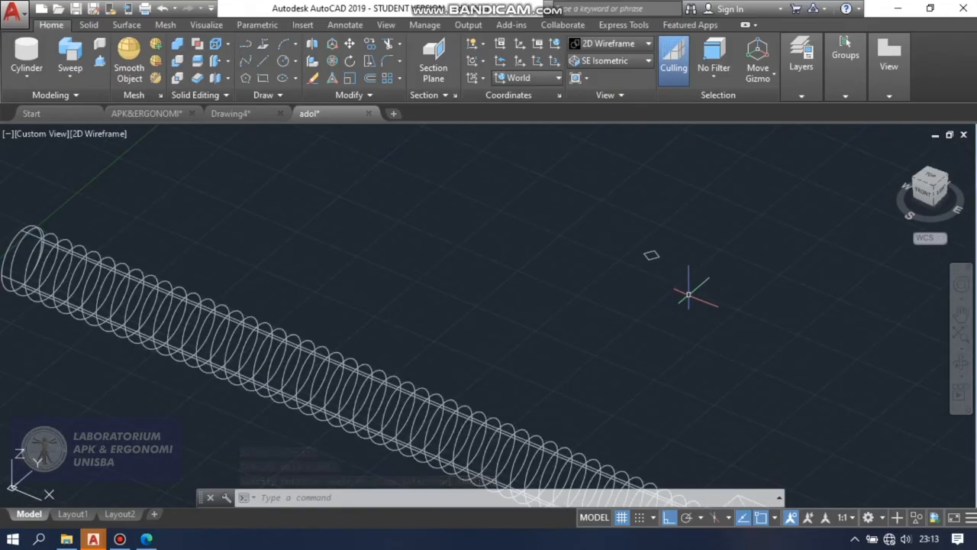
{"action": "scroll", "coordinate": [660, 264], "scroll_direction": "down", "scroll_amount": 1}
{"action": "scroll", "coordinate": [656, 258], "scroll_direction": "up", "scroll_amount": 1}
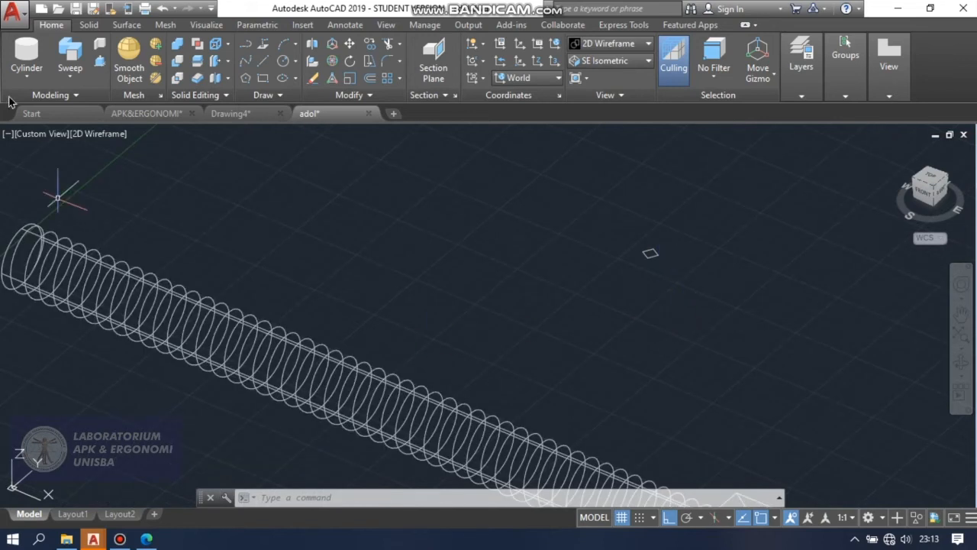
{"action": "left_click", "coordinate": [73, 81]}
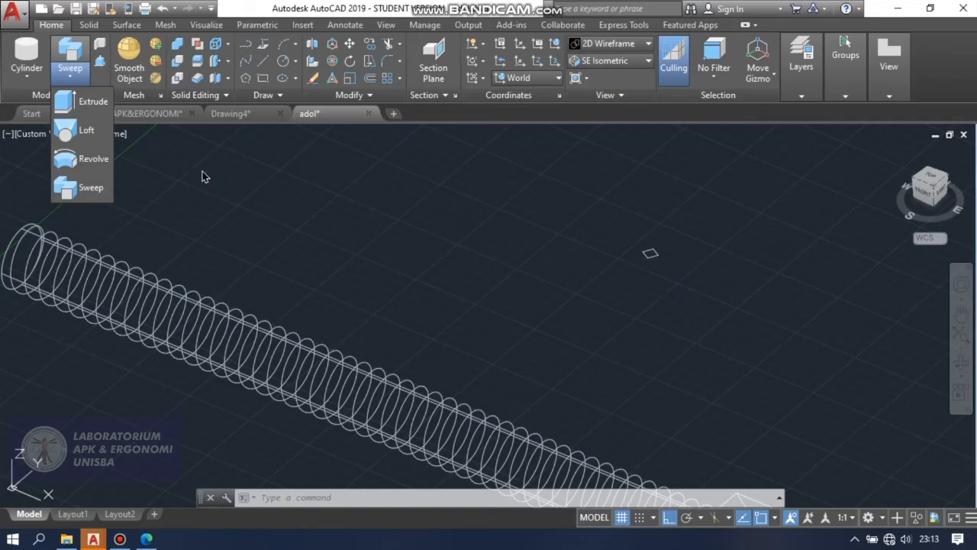
{"action": "left_click", "coordinate": [90, 191]}
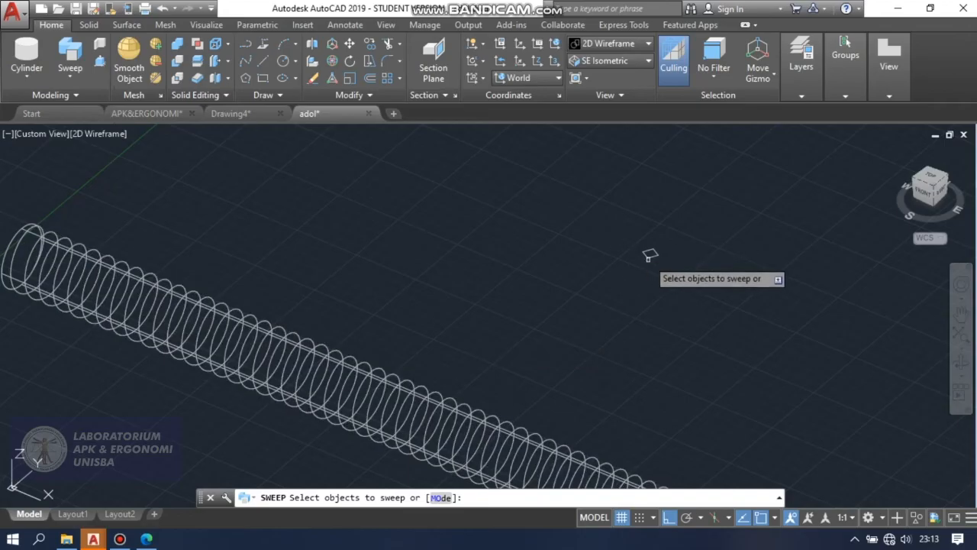
{"action": "left_click", "coordinate": [650, 255]}
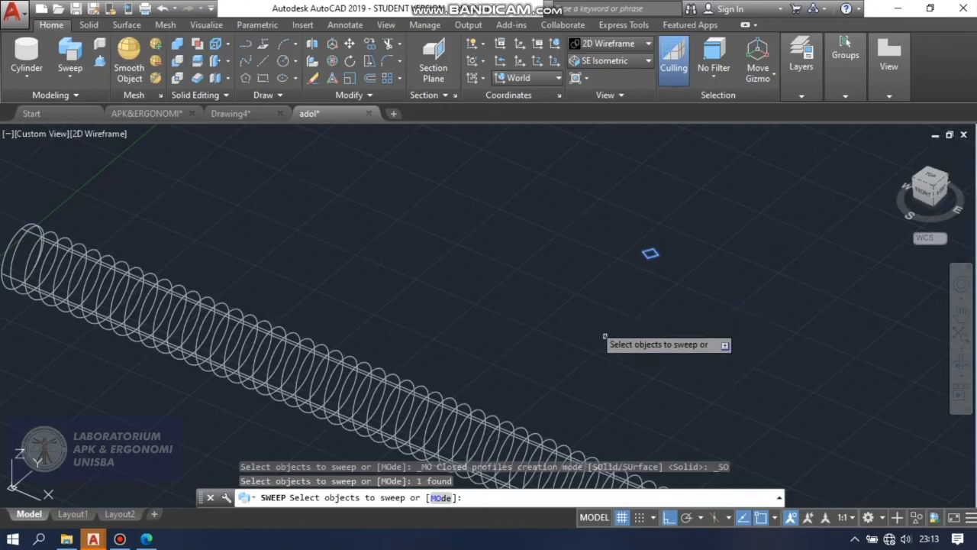
{"action": "key", "text": "Return"}
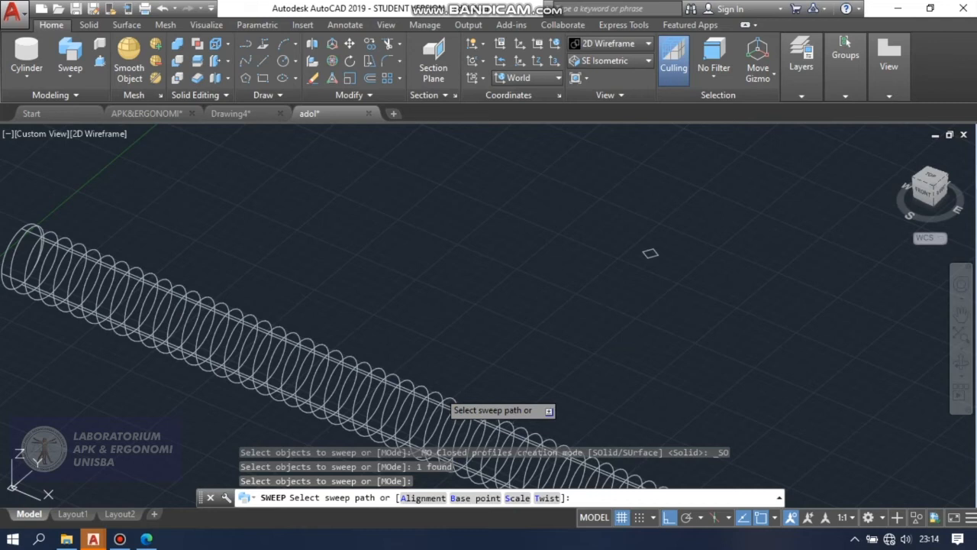
{"action": "left_click", "coordinate": [440, 393]}
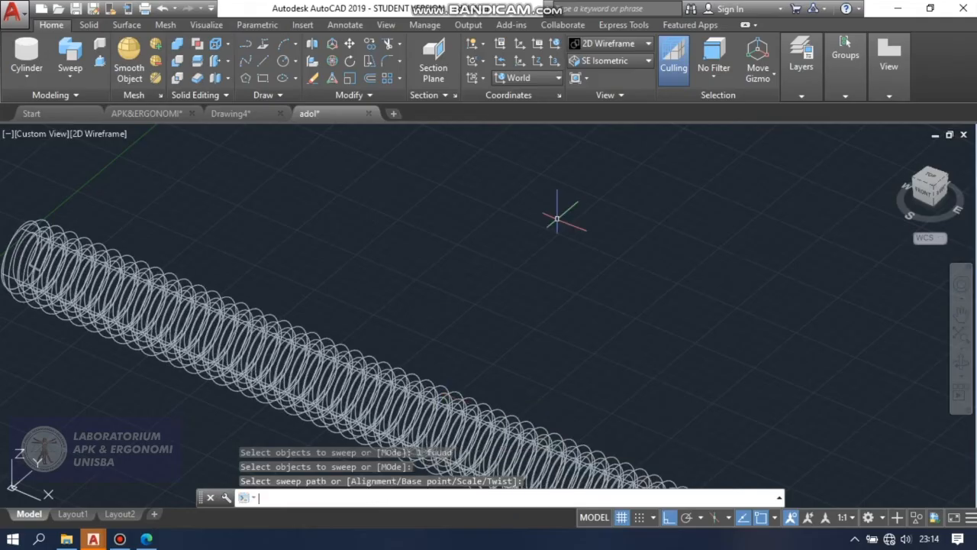
Examine the swept thread around the rod in the Conceptual visual style and return to 2D Wireframe.
{"action": "scroll", "coordinate": [561, 220], "scroll_direction": "down", "scroll_amount": 4}
{"action": "scroll", "coordinate": [578, 267], "scroll_direction": "up", "scroll_amount": 4}
{"action": "scroll", "coordinate": [578, 205], "scroll_direction": "down", "scroll_amount": 5}
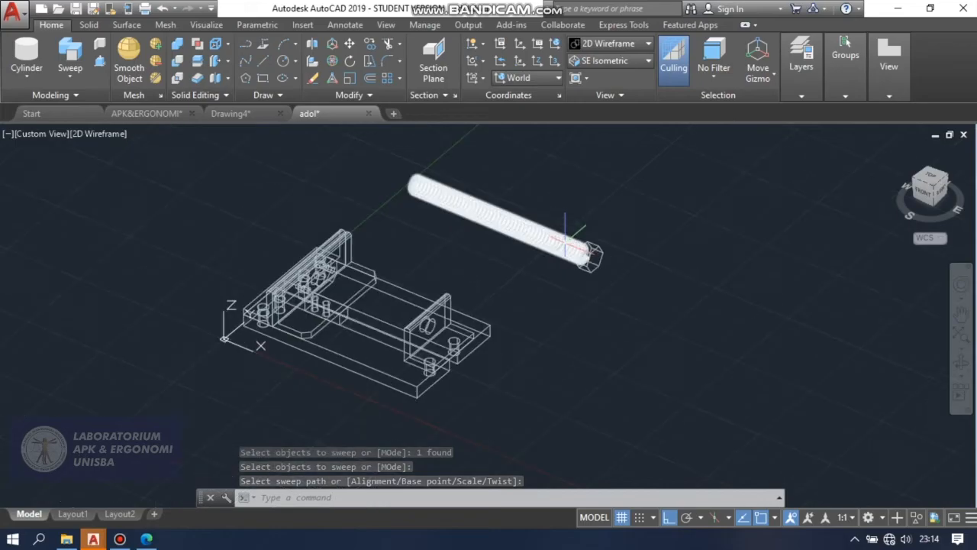
{"action": "scroll", "coordinate": [565, 171], "scroll_direction": "up", "scroll_amount": 2}
{"action": "left_click", "coordinate": [610, 48]}
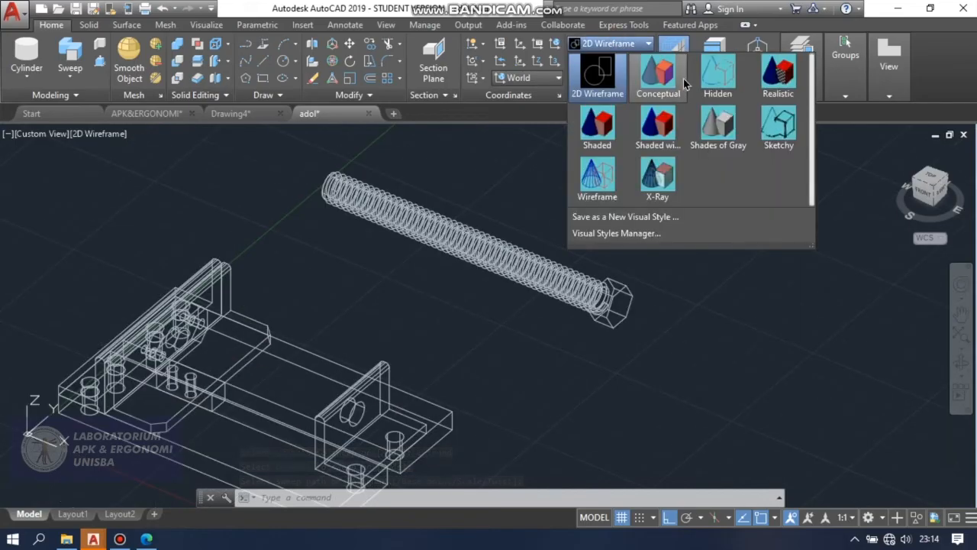
{"action": "left_click", "coordinate": [671, 81]}
{"action": "scroll", "coordinate": [573, 286], "scroll_direction": "up", "scroll_amount": 2}
{"action": "scroll", "coordinate": [580, 298], "scroll_direction": "up", "scroll_amount": 5}
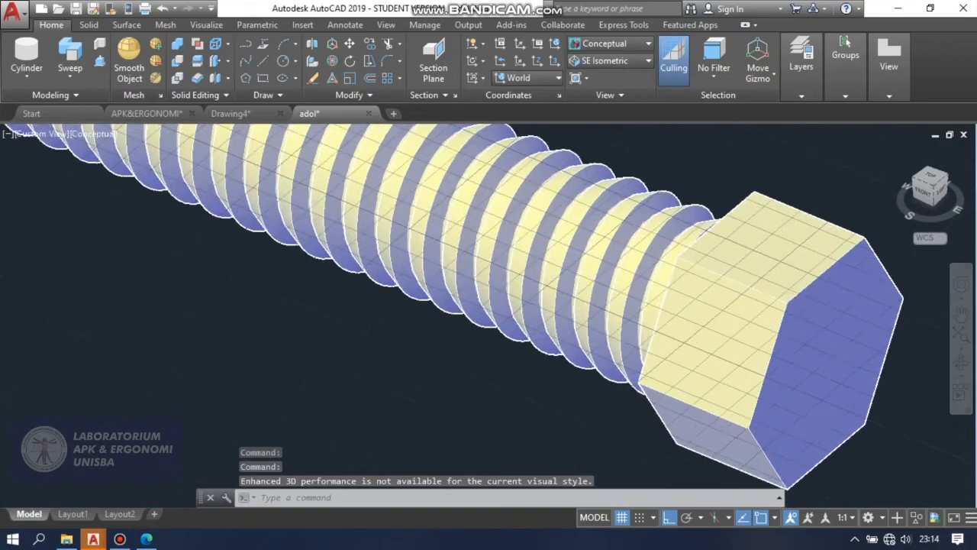
{"action": "scroll", "coordinate": [582, 299], "scroll_direction": "down", "scroll_amount": 2}
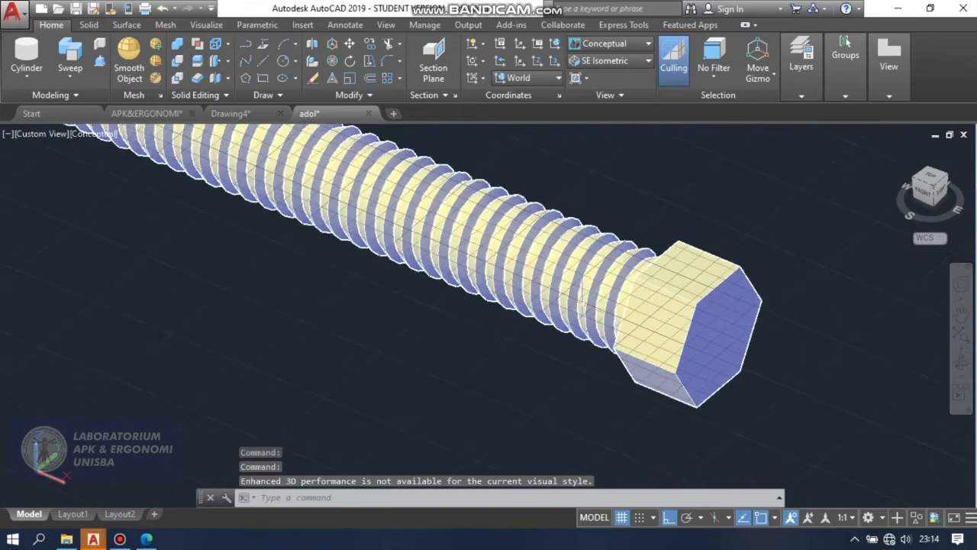
{"action": "left_click", "coordinate": [649, 43]}
{"action": "left_click", "coordinate": [607, 78]}
{"action": "scroll", "coordinate": [759, 363], "scroll_direction": "down", "scroll_amount": 5}
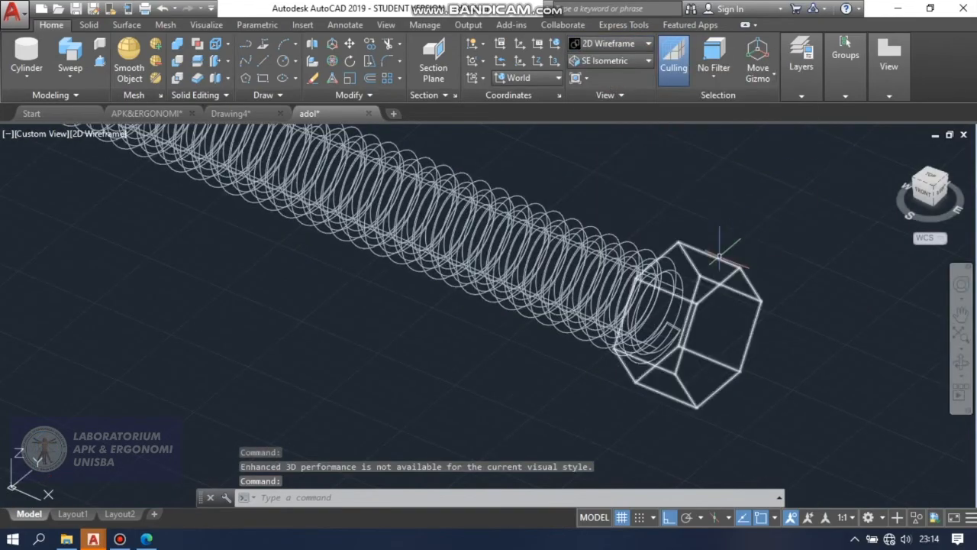
Union the cylindrical rod and the hexagonal head into one solid, leaving out the swept thread.
{"action": "scroll", "coordinate": [341, 205], "scroll_direction": "up", "scroll_amount": 2}
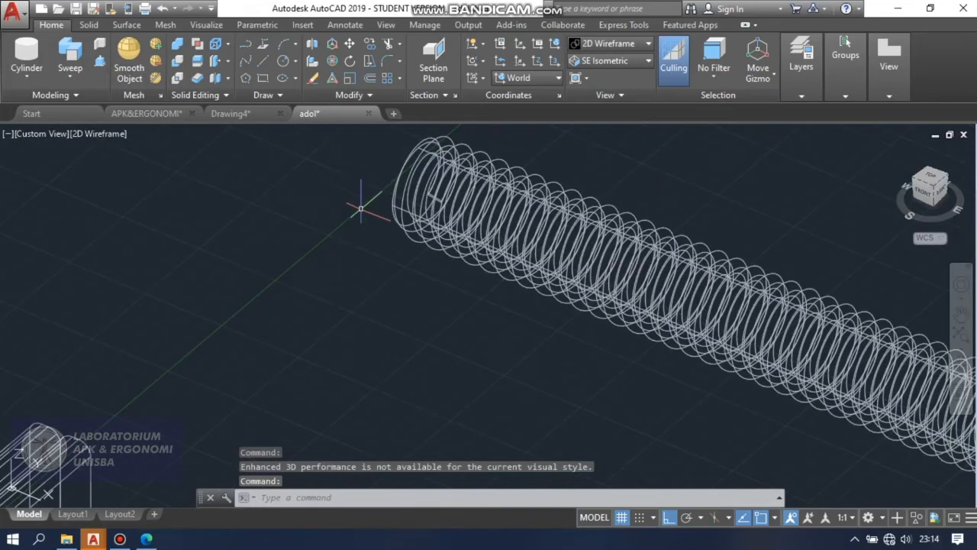
{"action": "scroll", "coordinate": [343, 178], "scroll_direction": "down", "scroll_amount": 1}
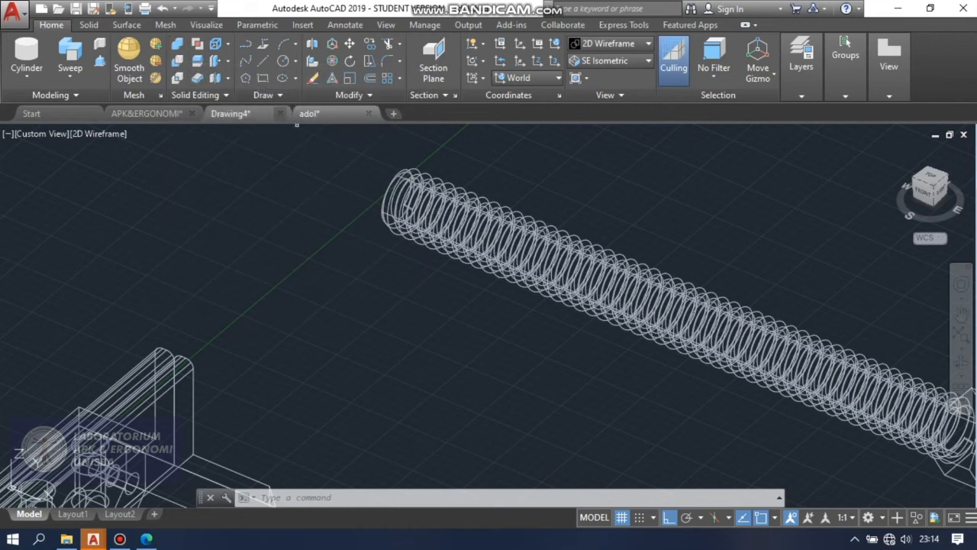
{"action": "left_click", "coordinate": [177, 44]}
{"action": "scroll", "coordinate": [273, 195], "scroll_direction": "down", "scroll_amount": 2}
{"action": "scroll", "coordinate": [729, 353], "scroll_direction": "up", "scroll_amount": 5}
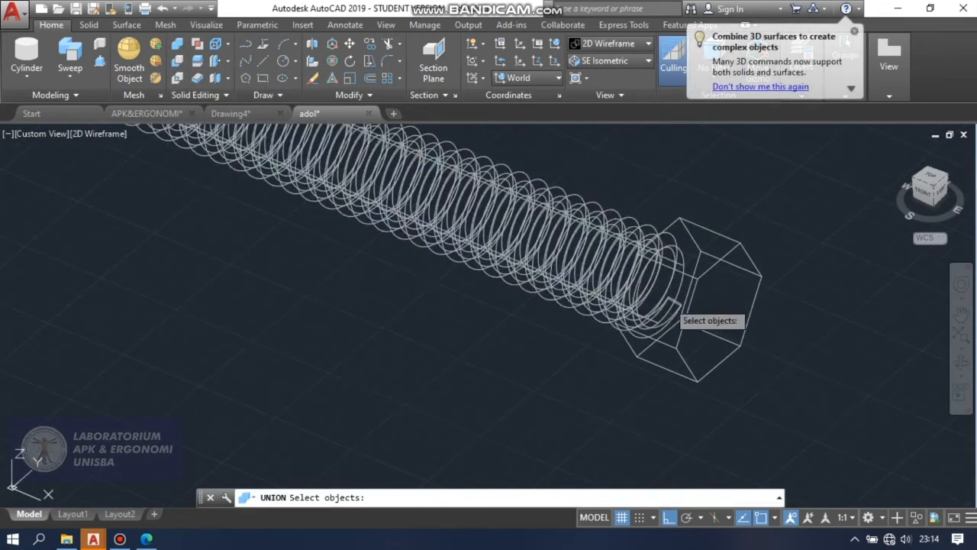
{"action": "left_click", "coordinate": [682, 283]}
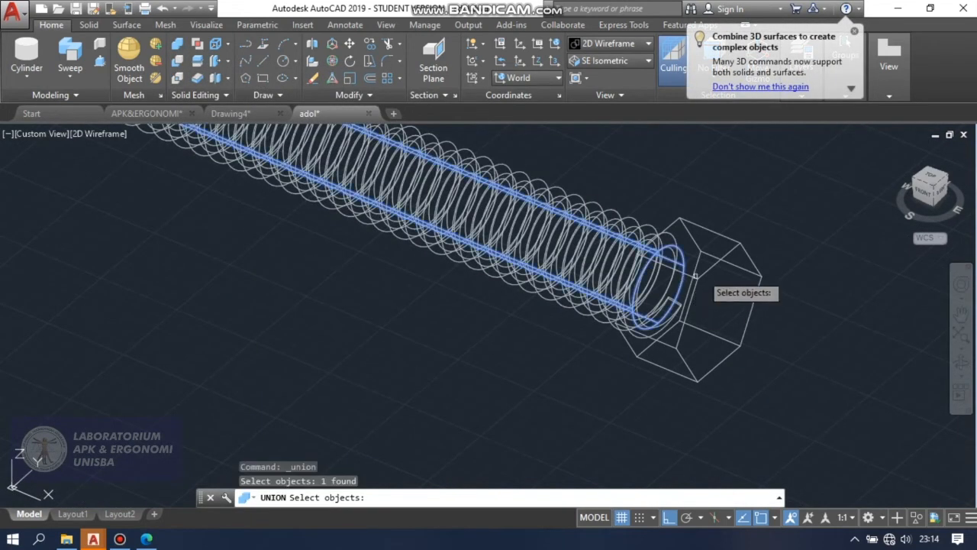
{"action": "left_click", "coordinate": [731, 241]}
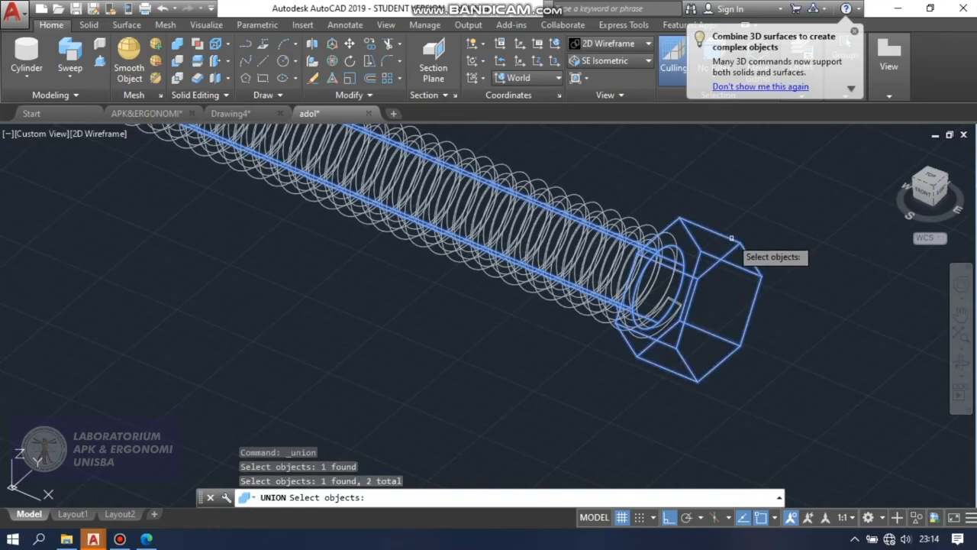
{"action": "key", "text": "Return"}
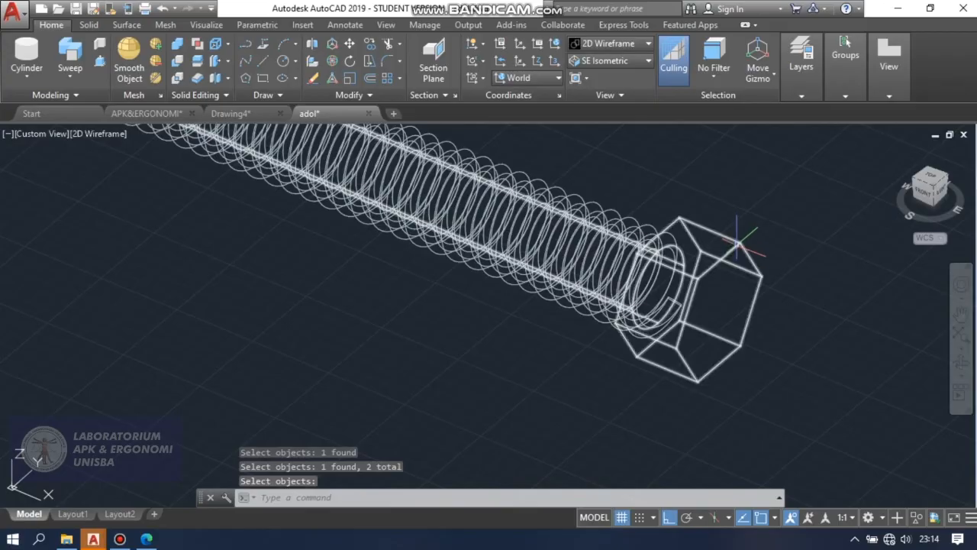
Subtract the swept helical solid from the joined rod and head to cut the thread grooves.
{"action": "left_click", "coordinate": [178, 62]}
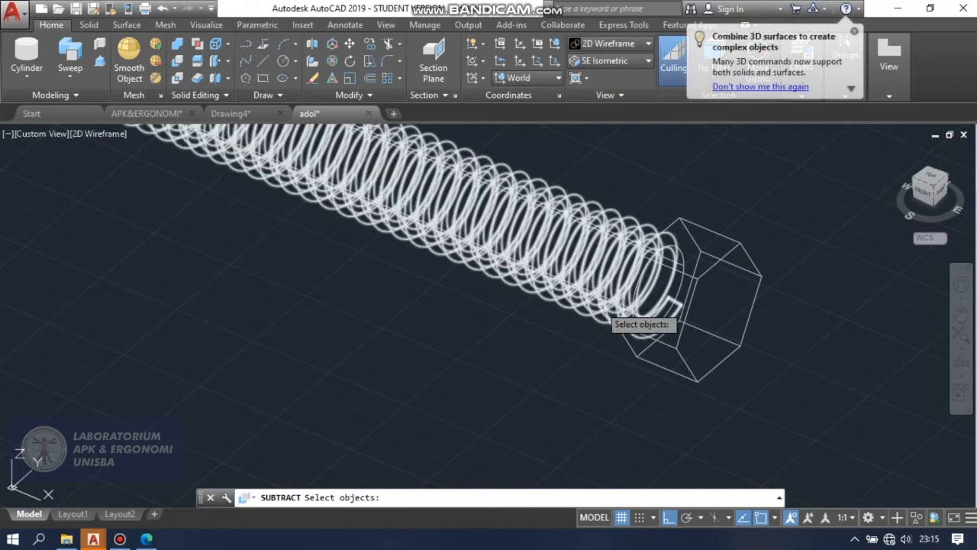
{"action": "left_click", "coordinate": [680, 281]}
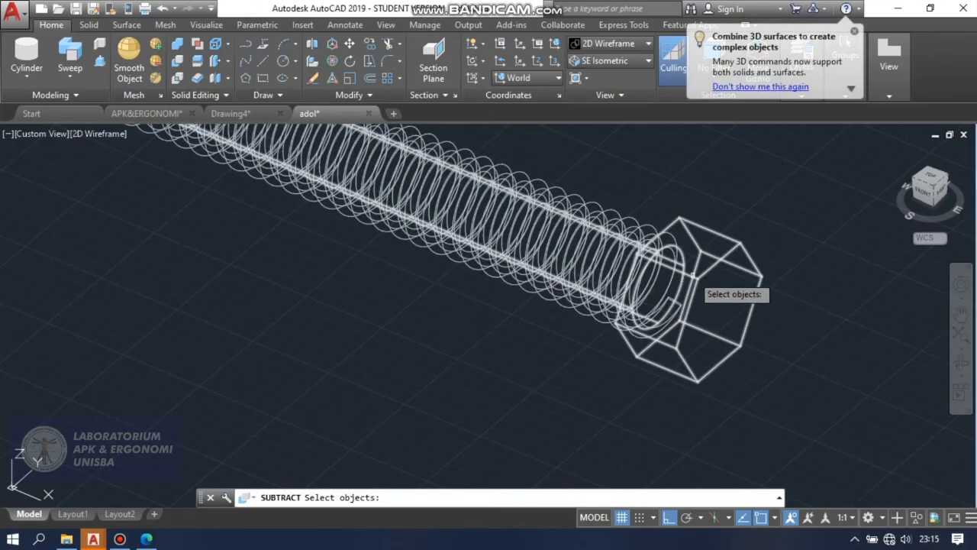
{"action": "left_click", "coordinate": [704, 272]}
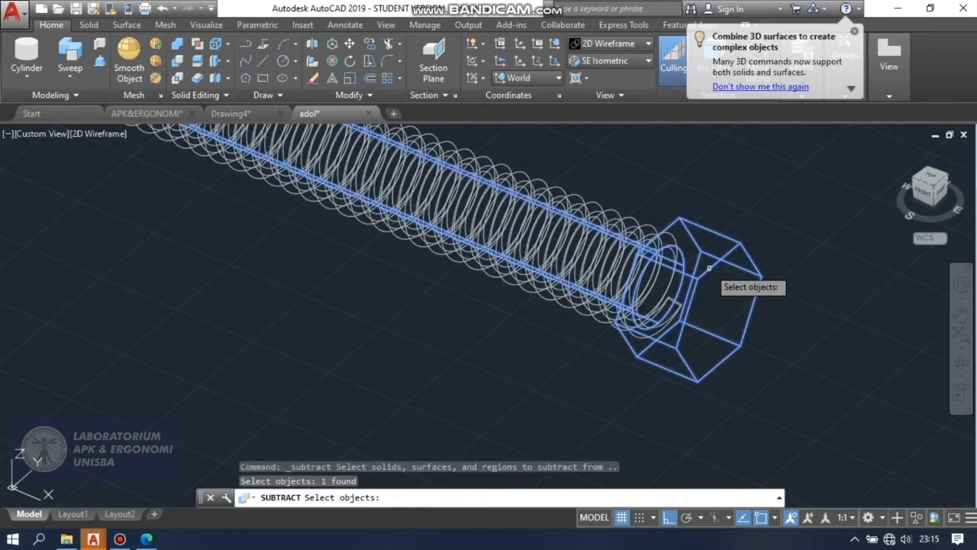
{"action": "key", "text": "Return"}
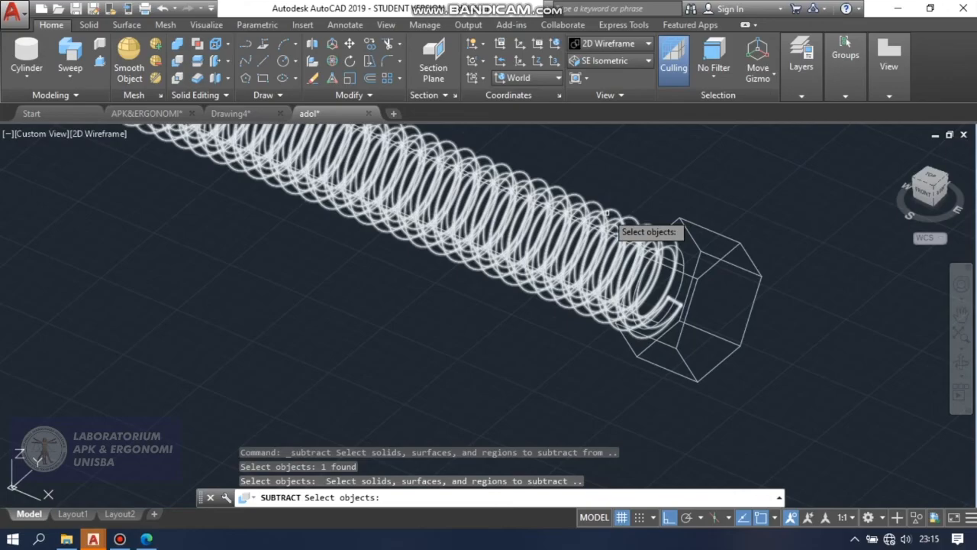
{"action": "left_click", "coordinate": [606, 214]}
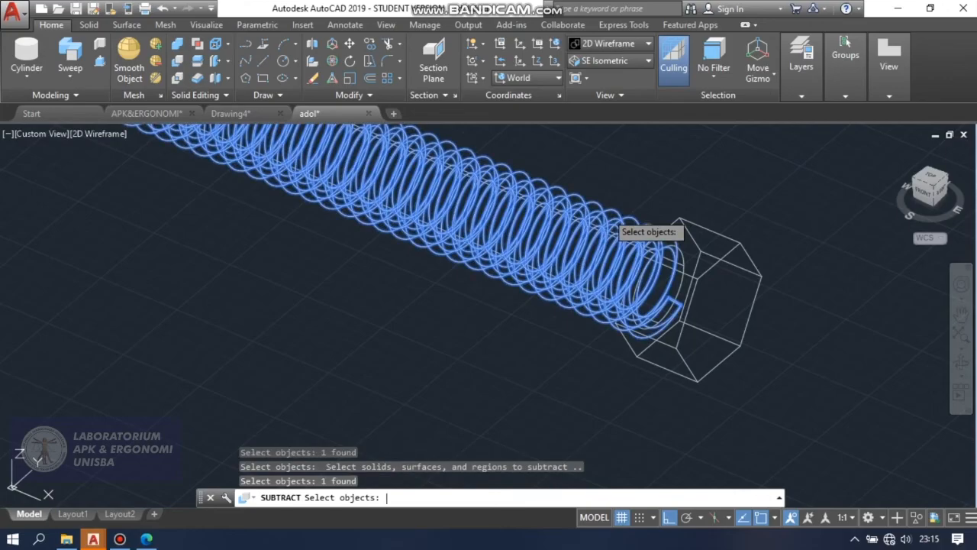
{"action": "key", "text": "Return"}
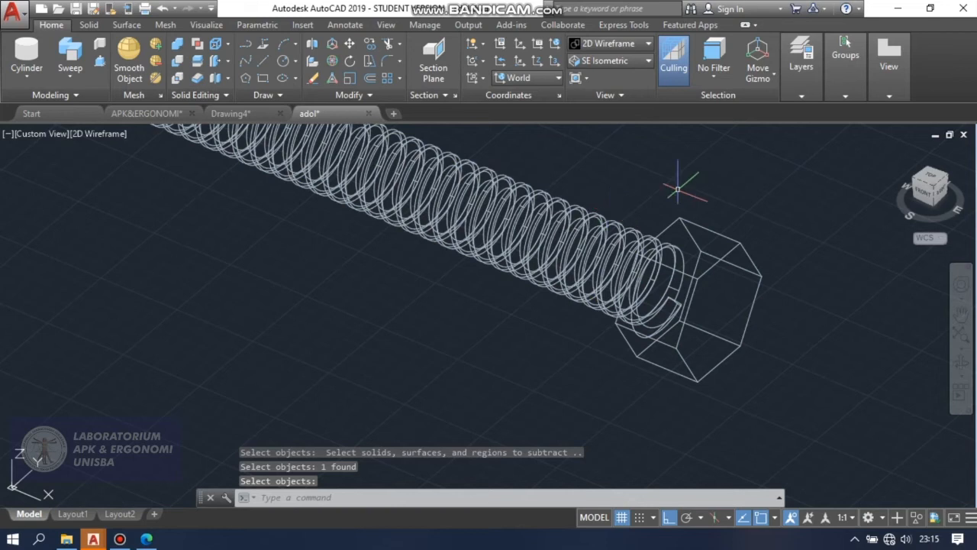
Inspect the cut thread grooves on the screw rod in the Conceptual visual style, returning to 2D Wireframe.
{"action": "left_click", "coordinate": [626, 44]}
{"action": "left_click", "coordinate": [661, 70]}
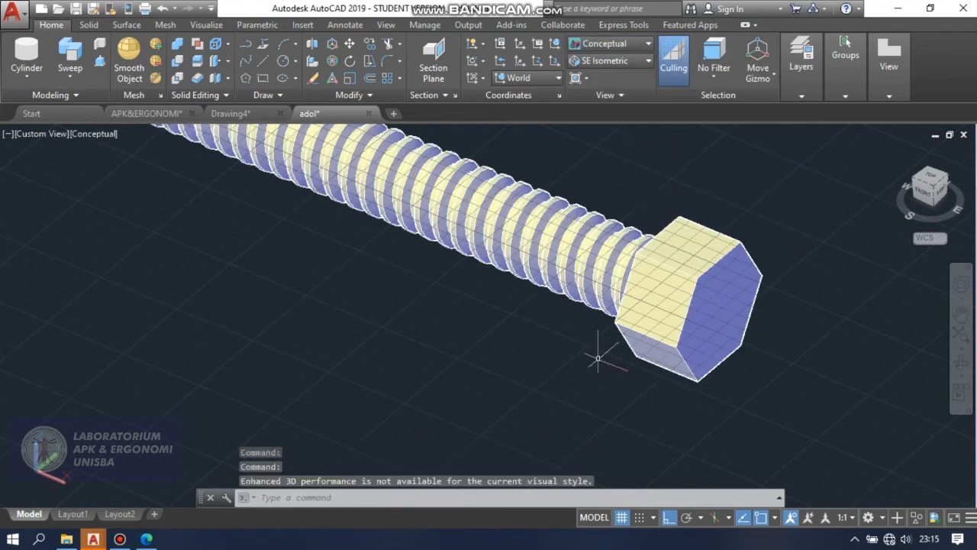
{"action": "scroll", "coordinate": [650, 203], "scroll_direction": "down", "scroll_amount": 5}
{"action": "scroll", "coordinate": [594, 363], "scroll_direction": "up", "scroll_amount": 2}
{"action": "scroll", "coordinate": [594, 363], "scroll_direction": "down", "scroll_amount": 1}
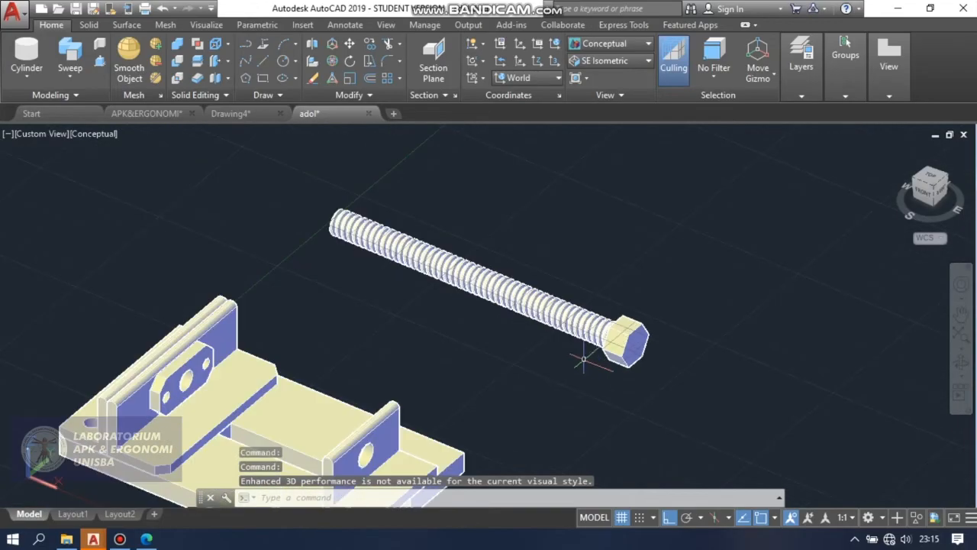
{"action": "scroll", "coordinate": [318, 268], "scroll_direction": "up", "scroll_amount": 2}
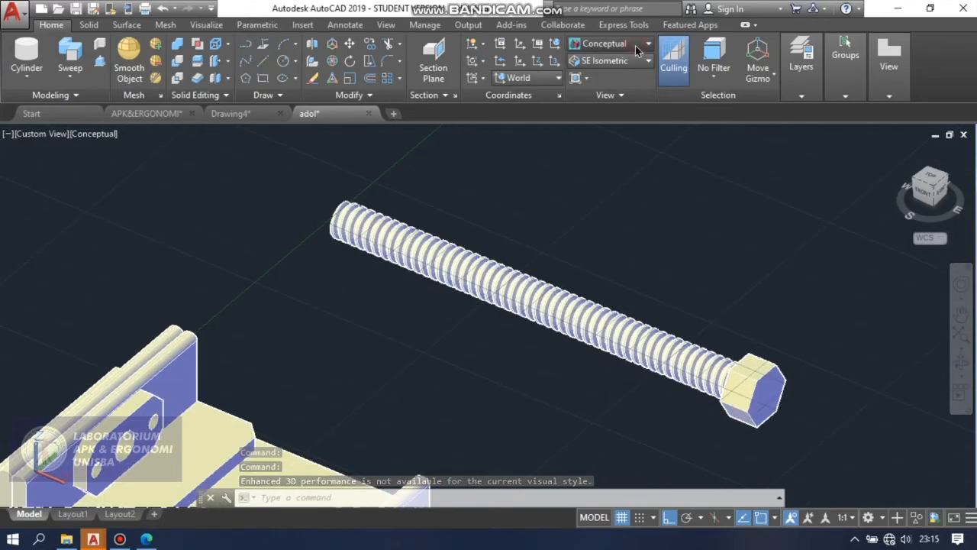
{"action": "left_click", "coordinate": [636, 44]}
{"action": "left_click", "coordinate": [597, 74]}
{"action": "scroll", "coordinate": [474, 333], "scroll_direction": "down", "scroll_amount": 2}
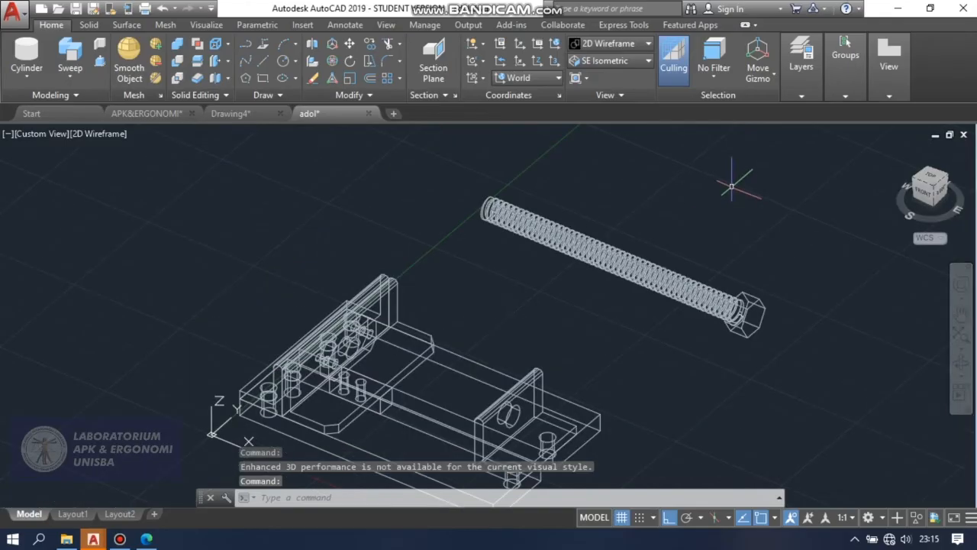
{"action": "scroll", "coordinate": [334, 351], "scroll_direction": "up", "scroll_amount": 6}
{"action": "scroll", "coordinate": [336, 341], "scroll_direction": "down", "scroll_amount": 6}
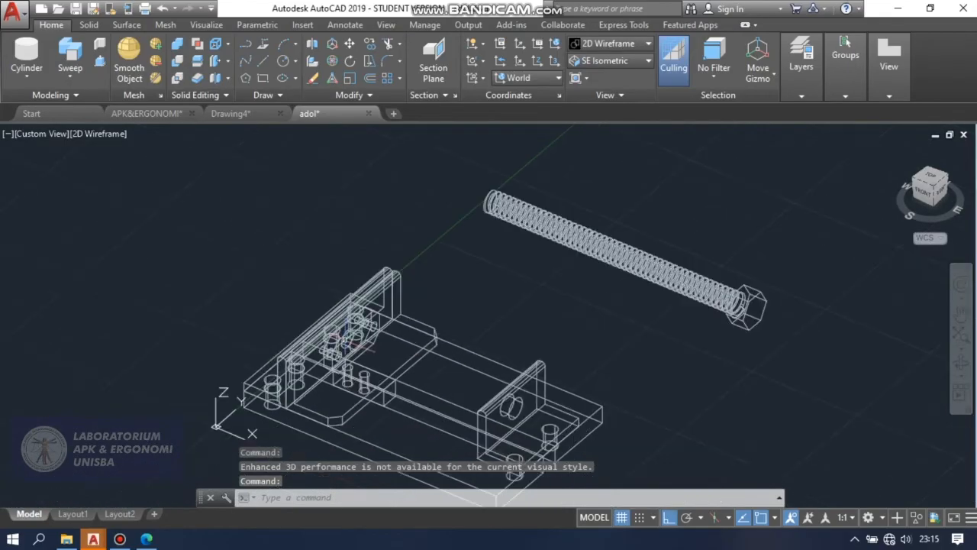
{"action": "scroll", "coordinate": [501, 190], "scroll_direction": "up", "scroll_amount": 5}
{"action": "scroll", "coordinate": [435, 181], "scroll_direction": "up", "scroll_amount": 2}
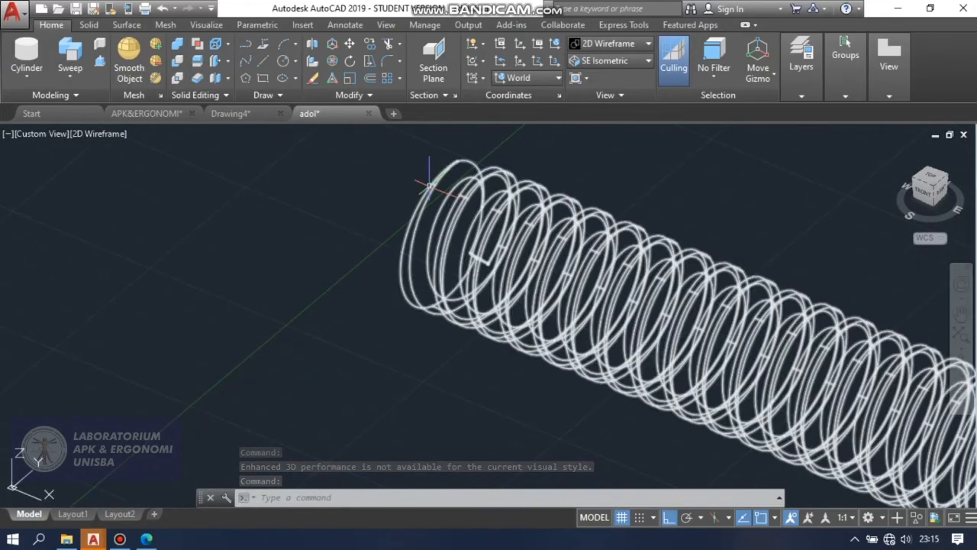
{"action": "scroll", "coordinate": [466, 191], "scroll_direction": "down", "scroll_amount": 7}
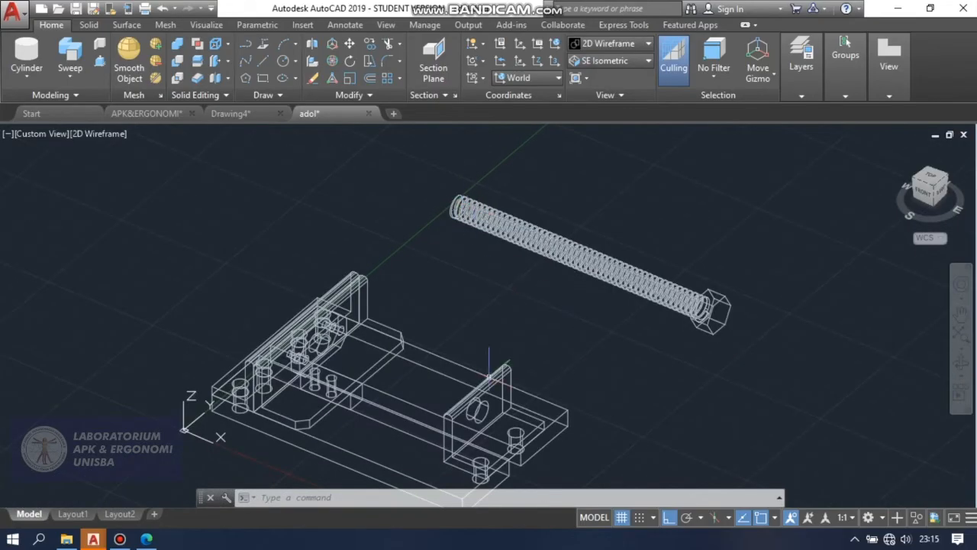
Draw a 157-unit guide line along the vise's length, starting at the centre of the large round hole in the small bracket plate.
{"action": "scroll", "coordinate": [336, 345], "scroll_direction": "up", "scroll_amount": 6}
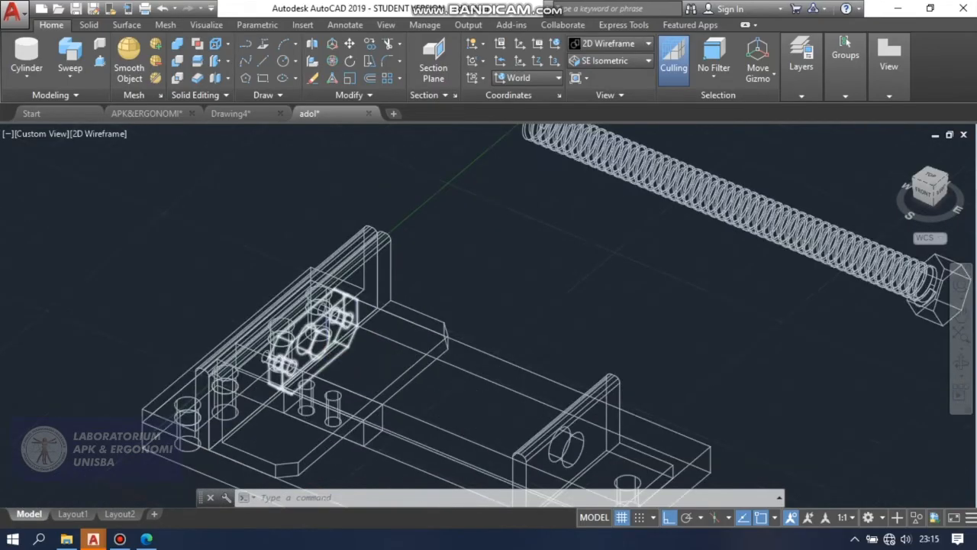
{"action": "type", "text": "l"}
{"action": "key", "text": "Return"}
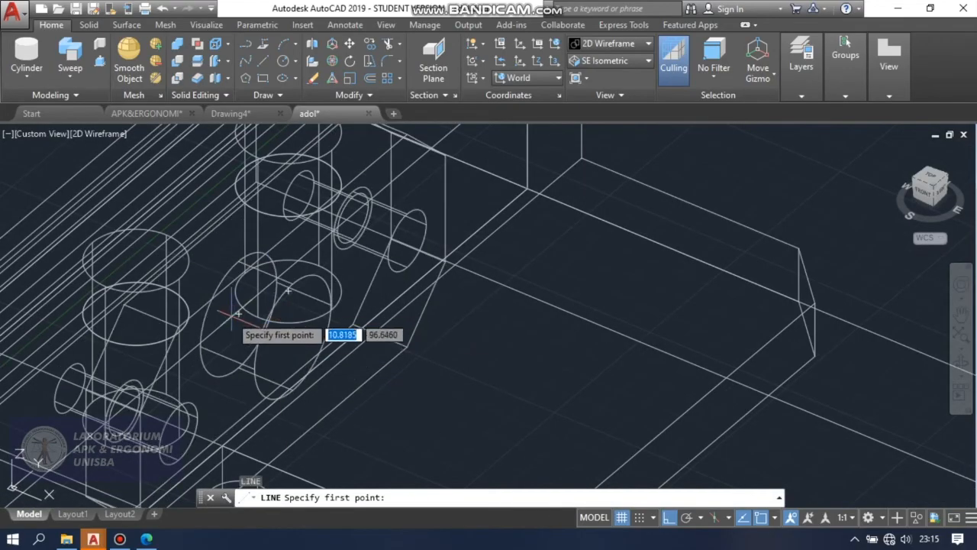
{"action": "left_click", "coordinate": [237, 313]}
{"action": "scroll", "coordinate": [238, 314], "scroll_direction": "down", "scroll_amount": 2}
{"action": "scroll", "coordinate": [240, 317], "scroll_direction": "down", "scroll_amount": 3}
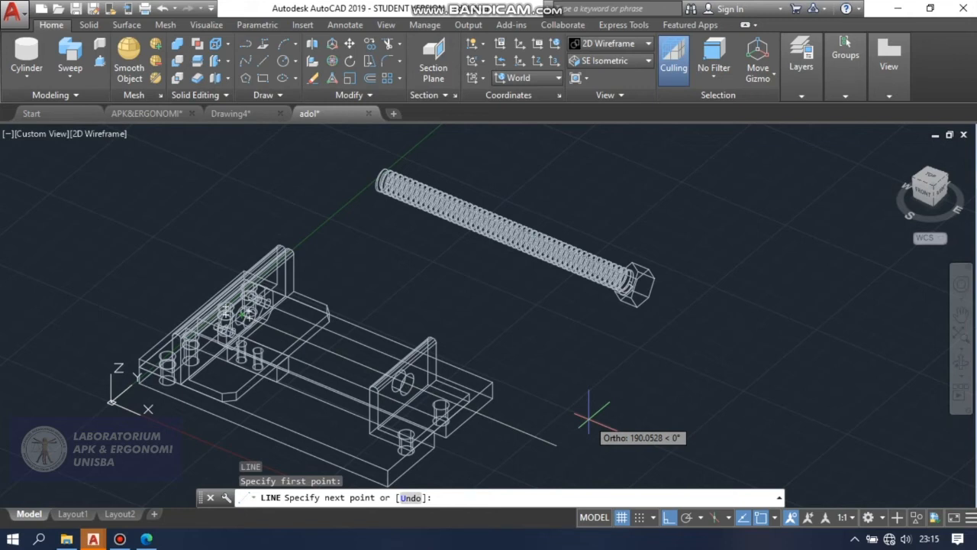
{"action": "type", "text": "157"}
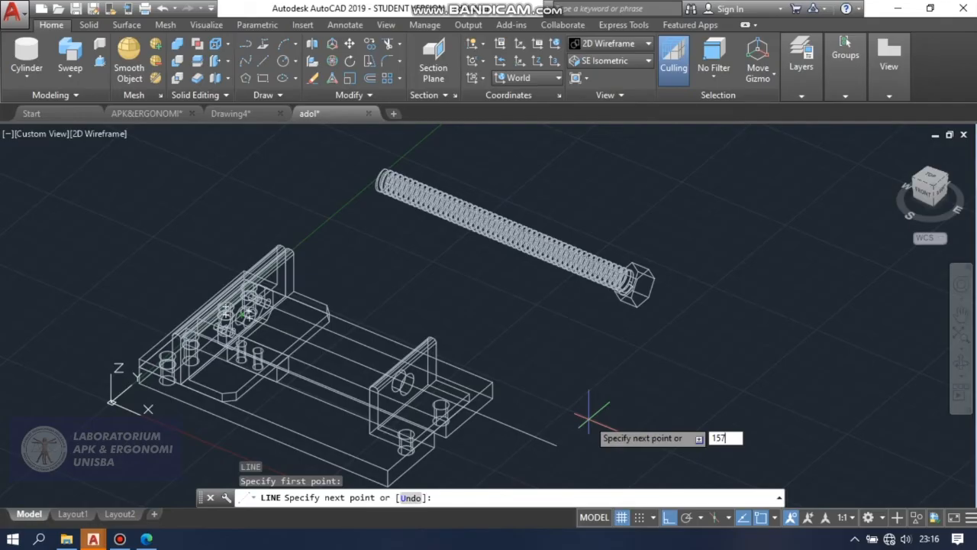
{"action": "key", "text": "Return"}
{"action": "key", "text": "Return"}
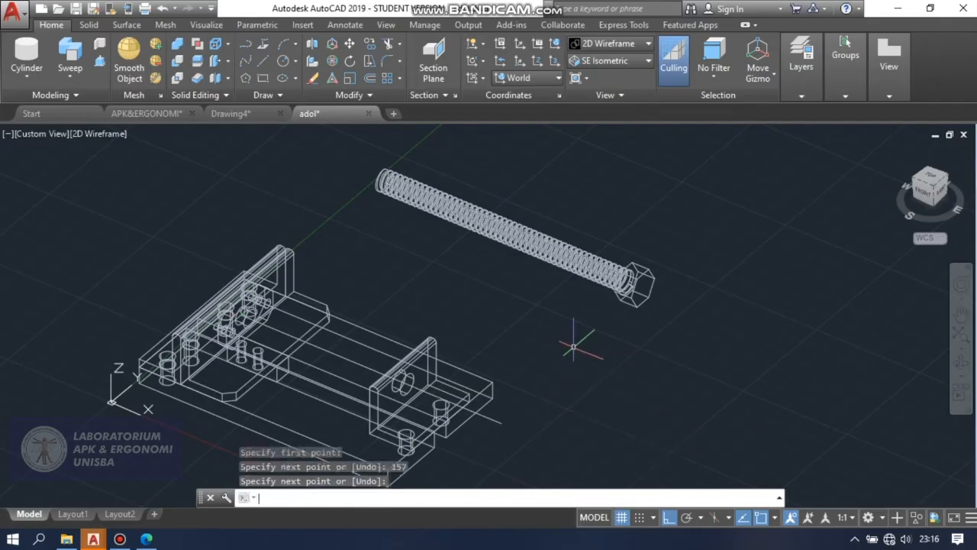
Draw a diagonal line between two opposite corners of the outer face of the screw's hexagonal head.
{"action": "scroll", "coordinate": [647, 299], "scroll_direction": "up", "scroll_amount": 4}
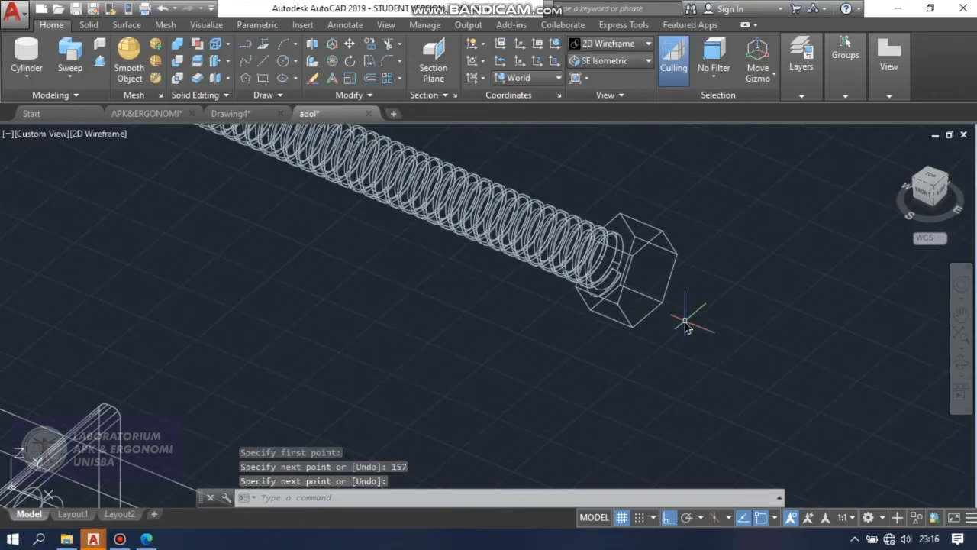
{"action": "key", "text": "Return"}
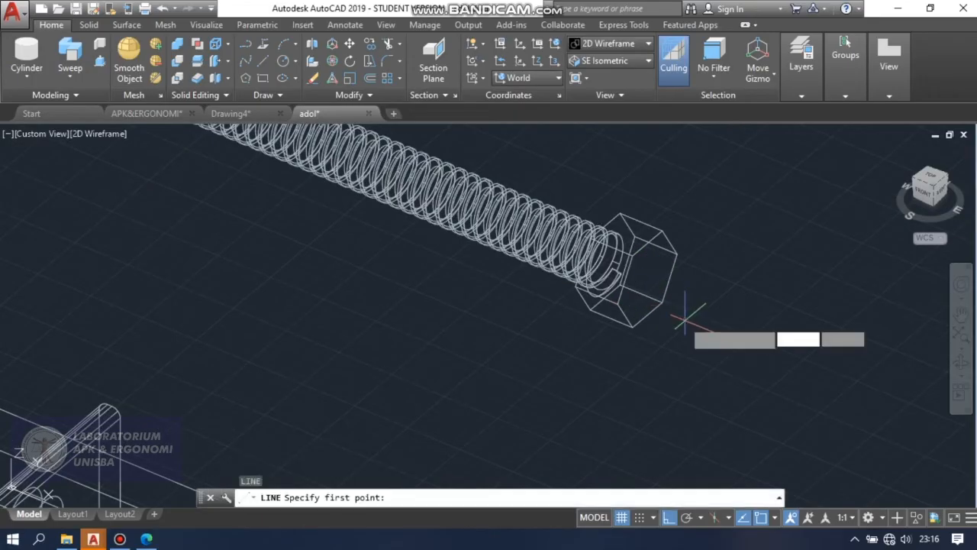
{"action": "left_click", "coordinate": [614, 304]}
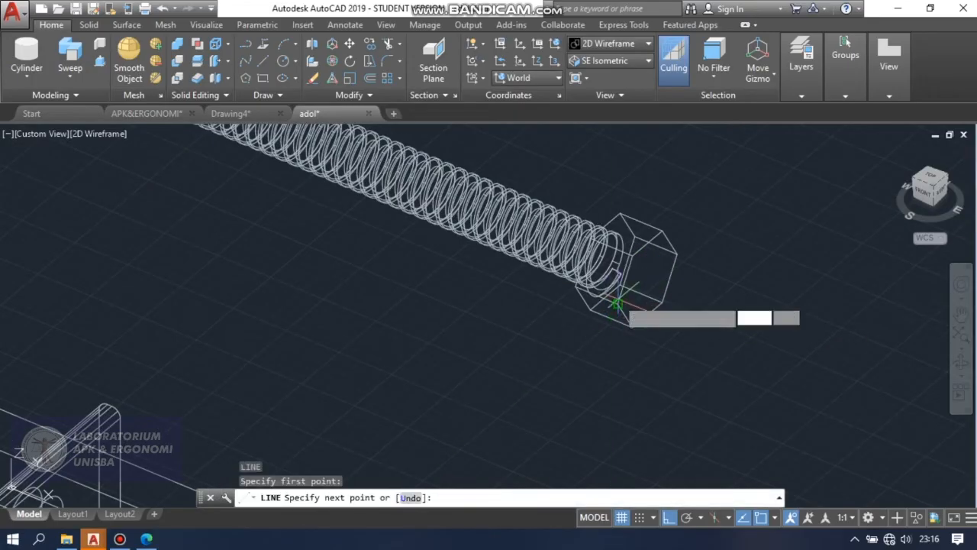
{"action": "left_click", "coordinate": [677, 252]}
{"action": "key", "text": "Return"}
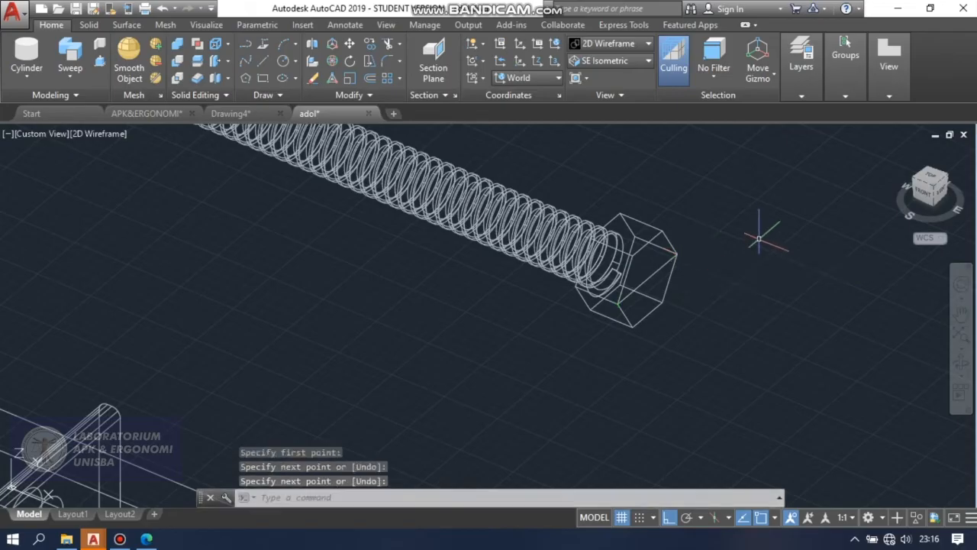
Move the threaded screw from the midpoint of the head's diagonal to the free end of the guide line, placing it in the vise.
{"action": "type", "text": "m"}
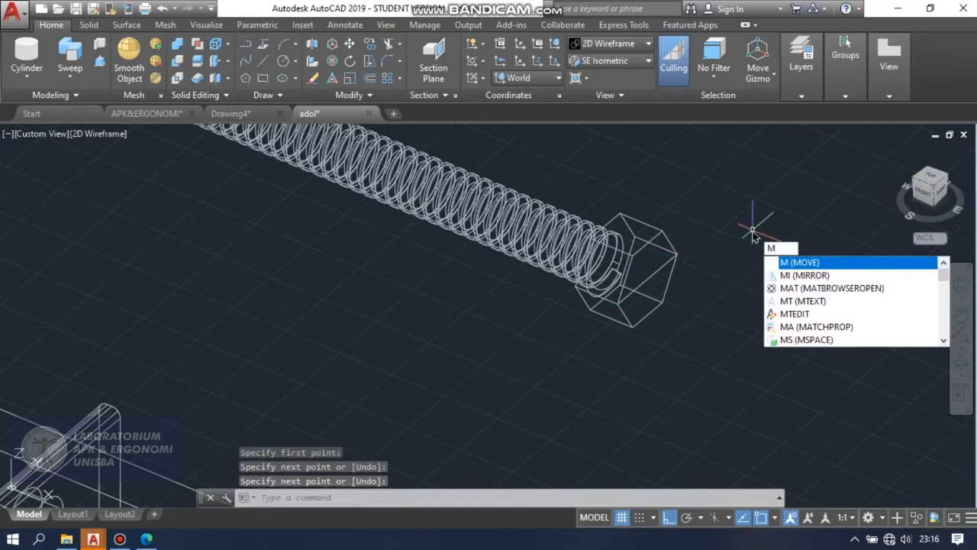
{"action": "key", "text": "Return"}
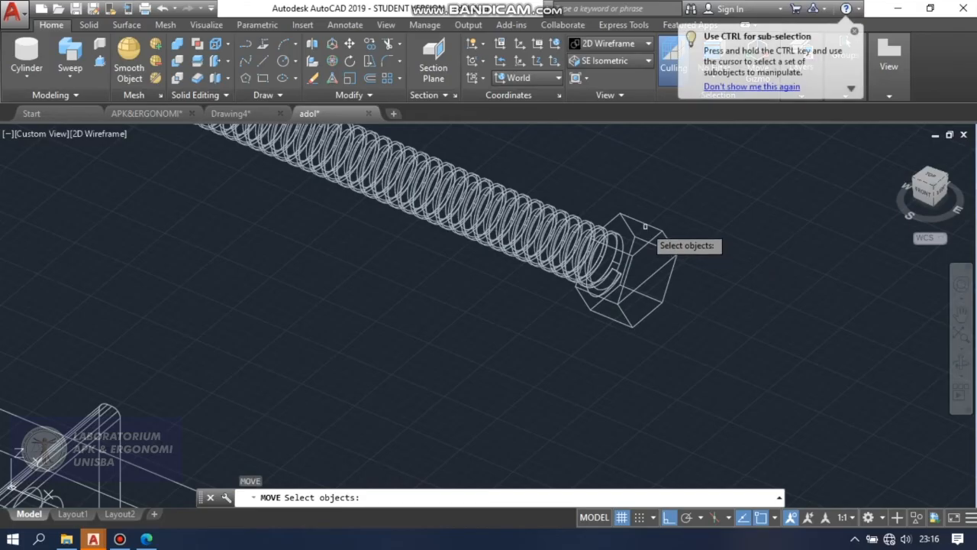
{"action": "left_click", "coordinate": [643, 223]}
{"action": "key", "text": "Return"}
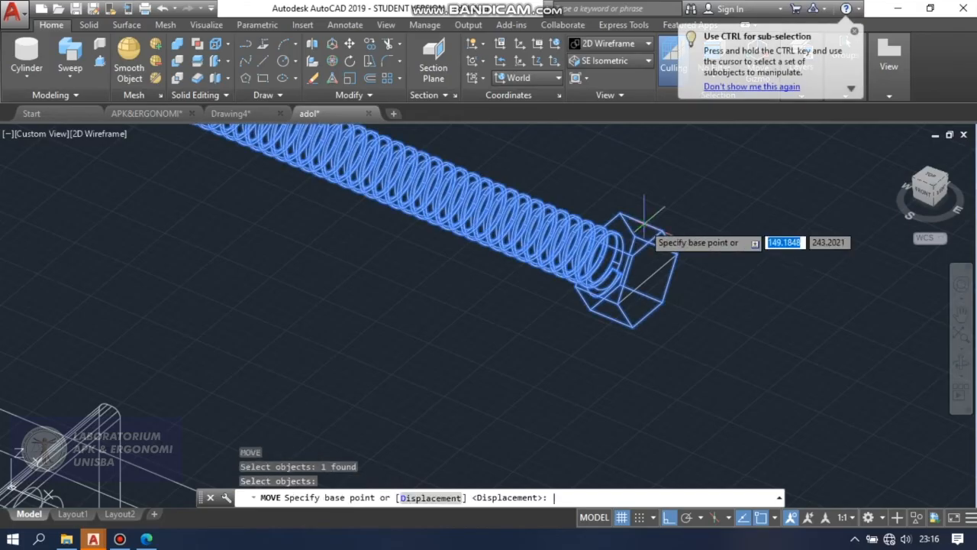
{"action": "left_click", "coordinate": [647, 281]}
{"action": "scroll", "coordinate": [648, 271], "scroll_direction": "down", "scroll_amount": 5}
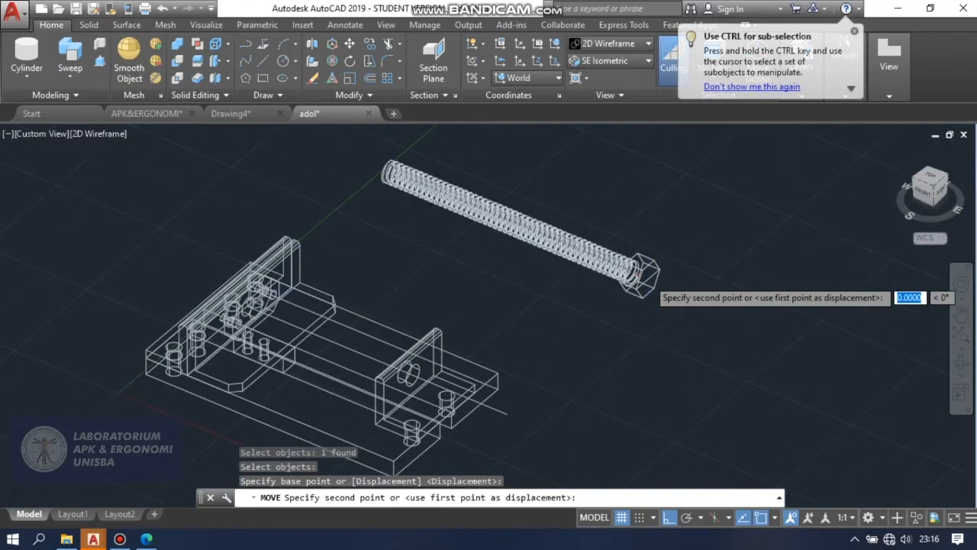
{"action": "scroll", "coordinate": [603, 359], "scroll_direction": "up", "scroll_amount": 6}
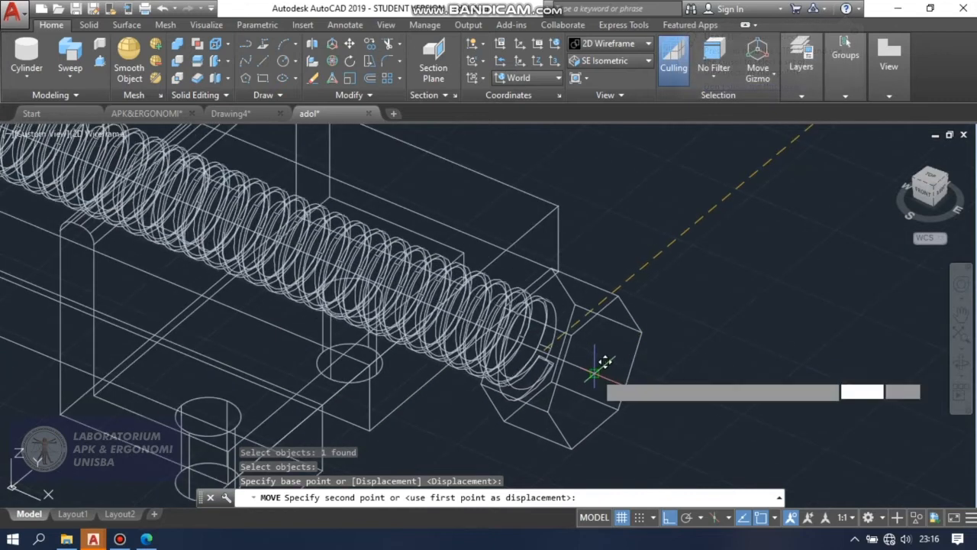
{"action": "left_click", "coordinate": [595, 372]}
{"action": "scroll", "coordinate": [725, 370], "scroll_direction": "down", "scroll_amount": 4}
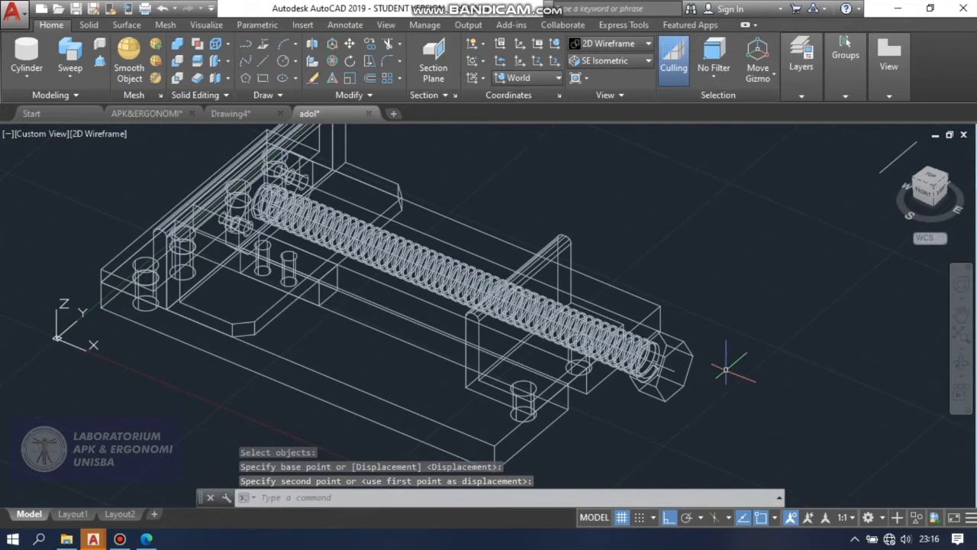
Display the model in the Conceptual visual style and delete the leftover diagonal line at the screw head's former position.
{"action": "left_click", "coordinate": [611, 44]}
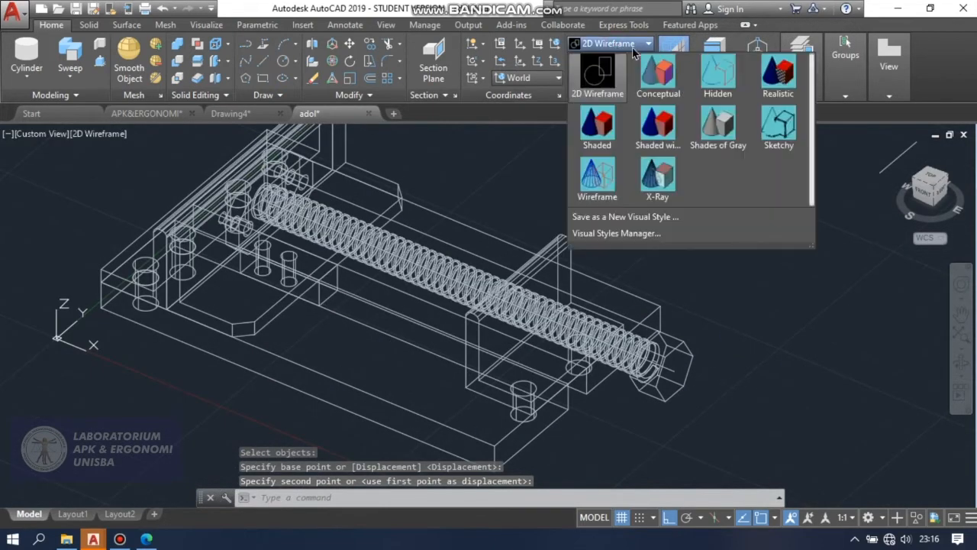
{"action": "left_click", "coordinate": [658, 77]}
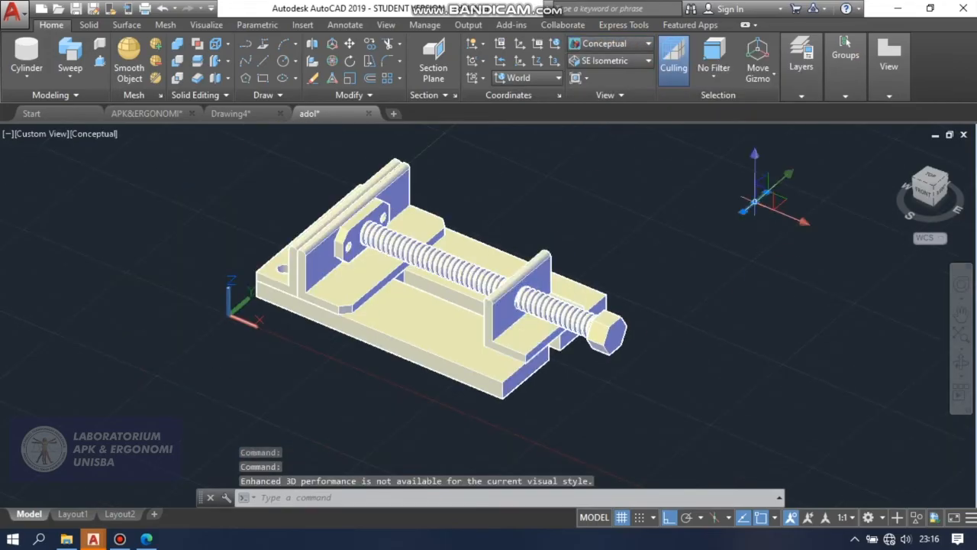
{"action": "key", "text": "Delete"}
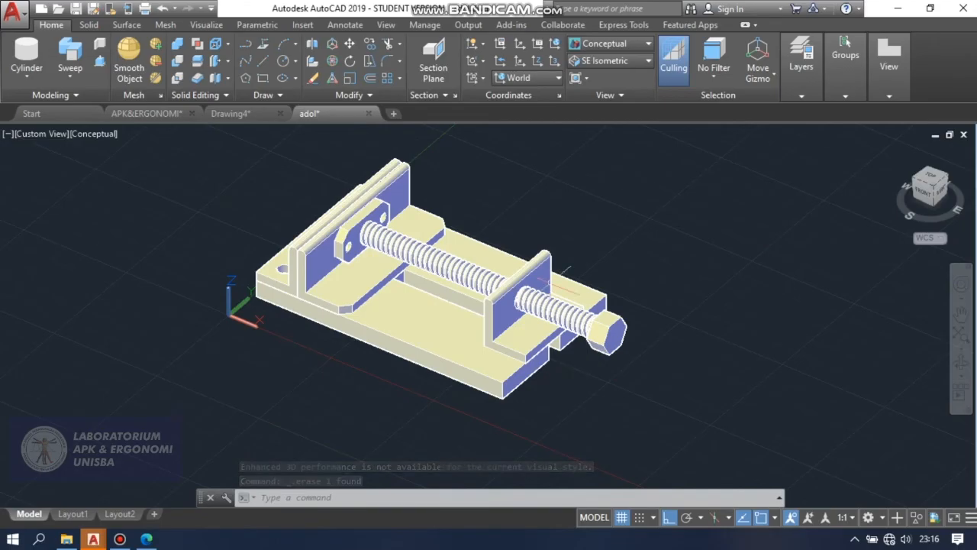
{"action": "scroll", "coordinate": [565, 281], "scroll_direction": "up", "scroll_amount": 5}
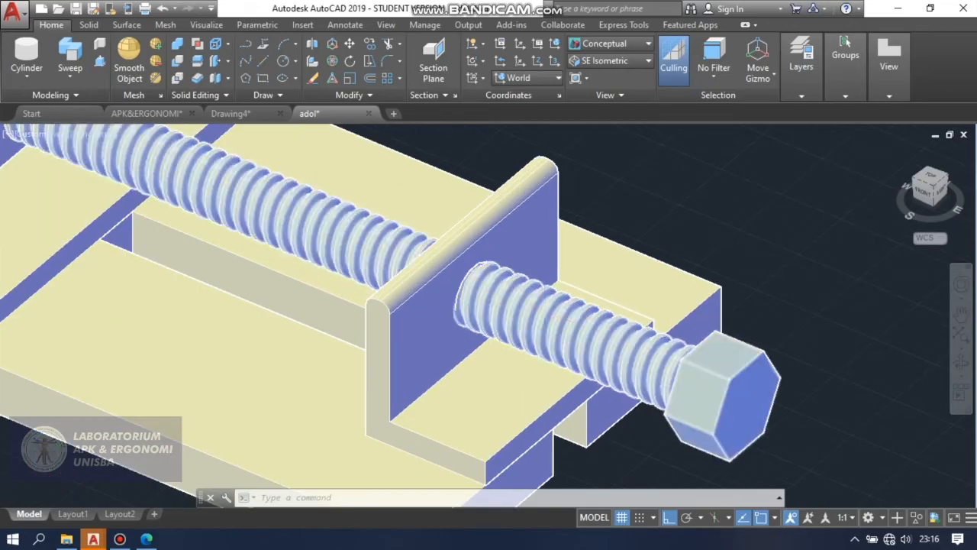
{"action": "scroll", "coordinate": [556, 313], "scroll_direction": "down", "scroll_amount": 5}
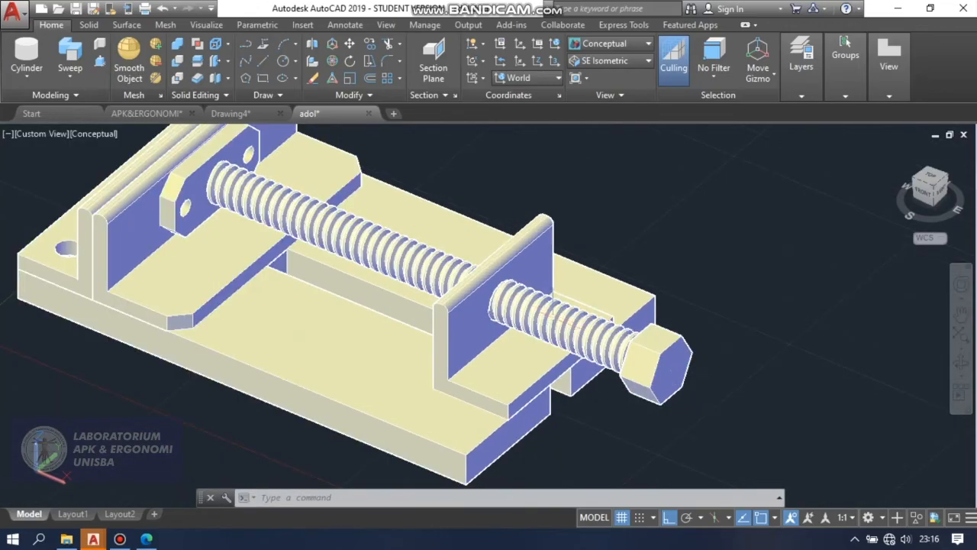
Return to the 2D Wireframe visual style and delete the guide line running along the screw's axis.
{"action": "left_click", "coordinate": [628, 44]}
{"action": "left_click", "coordinate": [614, 78]}
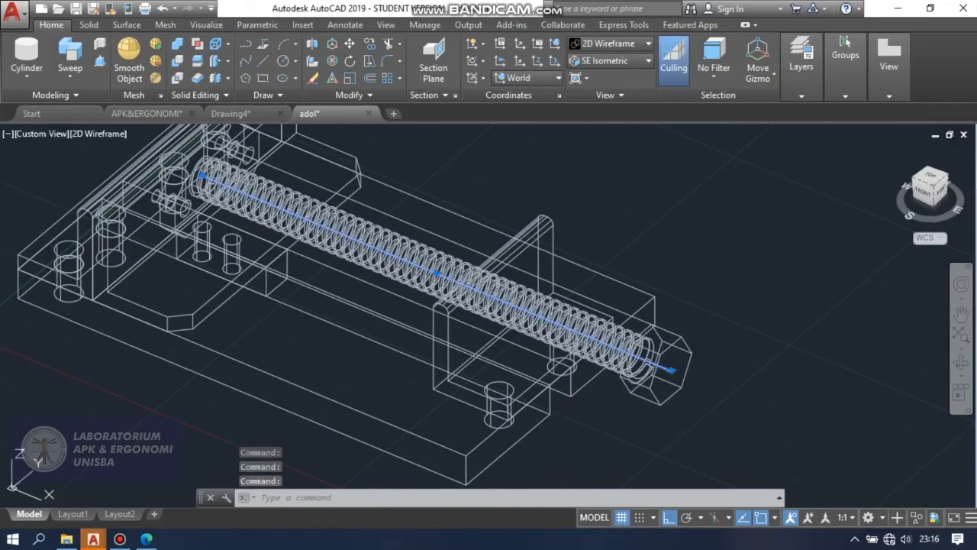
{"action": "left_click", "coordinate": [666, 368]}
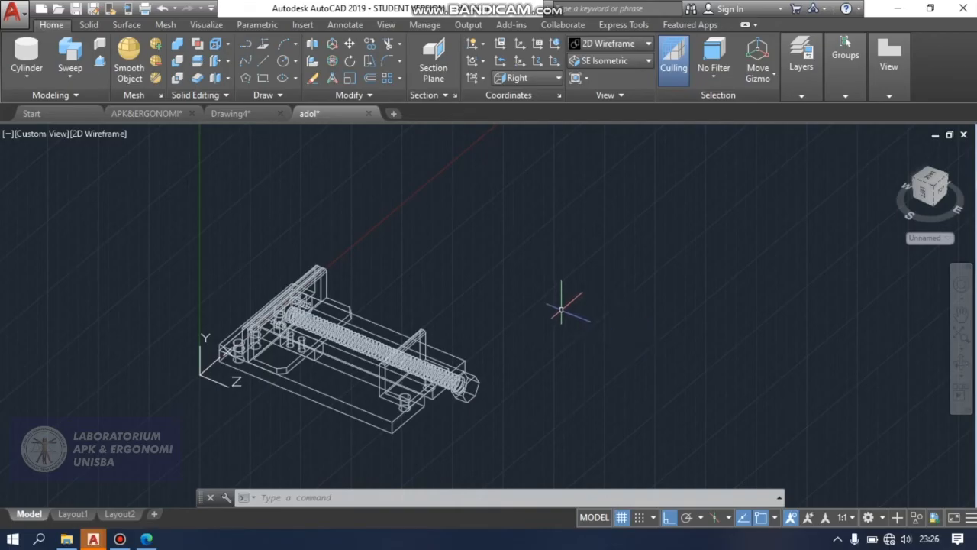
Examine the assembled vise up close and from a slightly rotated viewpoint, checking how the screw sits in it.
{"action": "scroll", "coordinate": [555, 303], "scroll_direction": "down", "scroll_amount": 2}
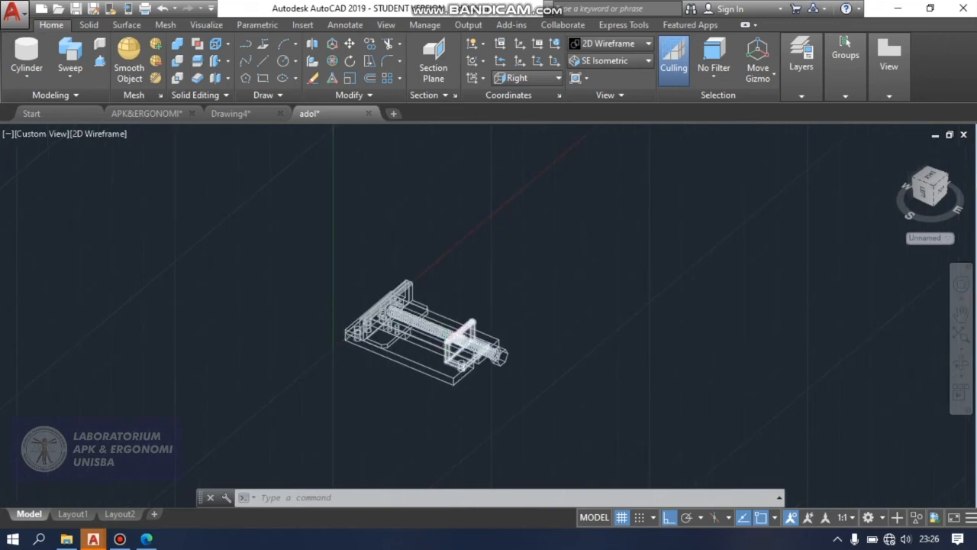
{"action": "scroll", "coordinate": [458, 340], "scroll_direction": "up", "scroll_amount": 6}
{"action": "scroll", "coordinate": [413, 310], "scroll_direction": "up", "scroll_amount": 4}
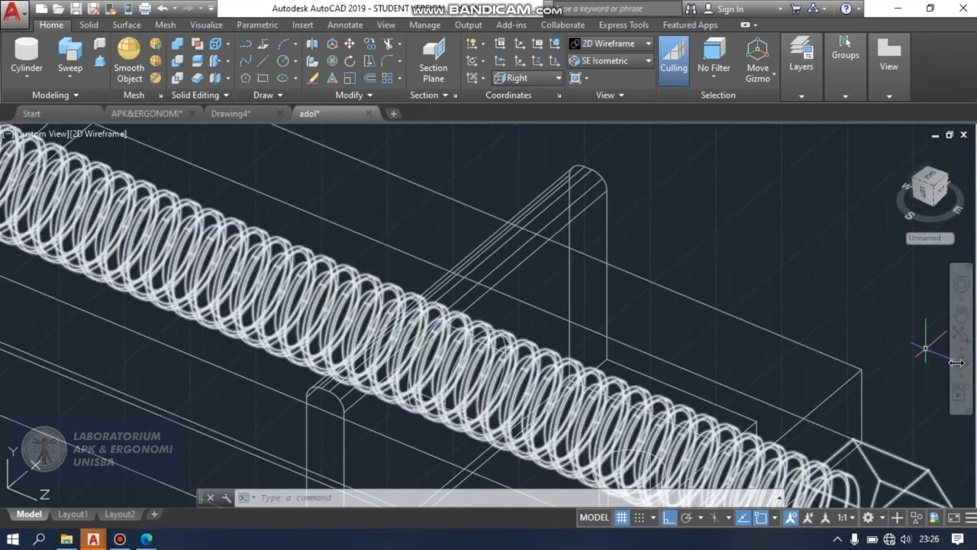
{"action": "scroll", "coordinate": [947, 360], "scroll_direction": "down", "scroll_amount": 4}
{"action": "left_click", "coordinate": [963, 366]}
{"action": "left_click_drag", "start_coordinate": [825, 362], "coordinate": [816, 325]}
{"action": "left_click_drag", "start_coordinate": [792, 288], "coordinate": [611, 327]}
{"action": "scroll", "coordinate": [836, 361], "scroll_direction": "down", "scroll_amount": 5}
{"action": "left_click_drag", "start_coordinate": [643, 369], "coordinate": [751, 336]}
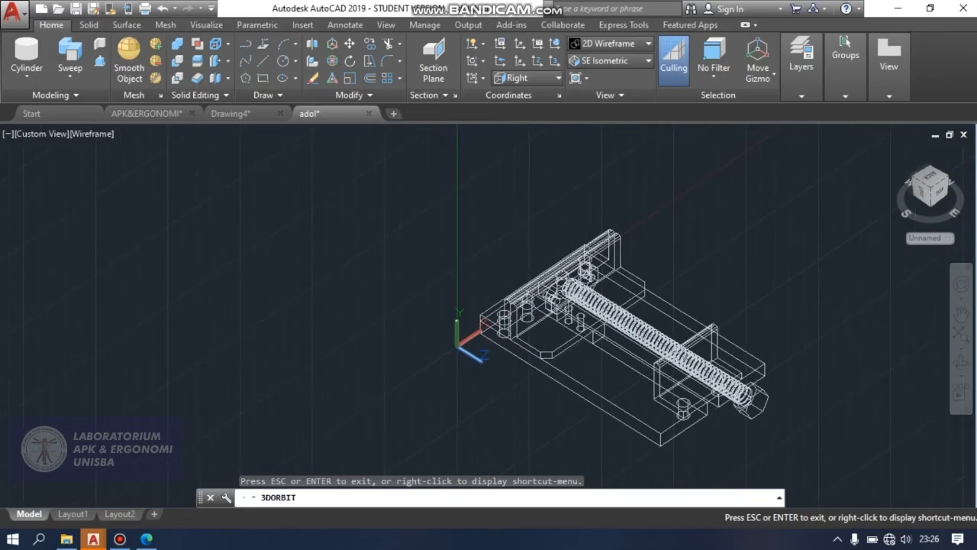
{"action": "key", "text": "Escape"}
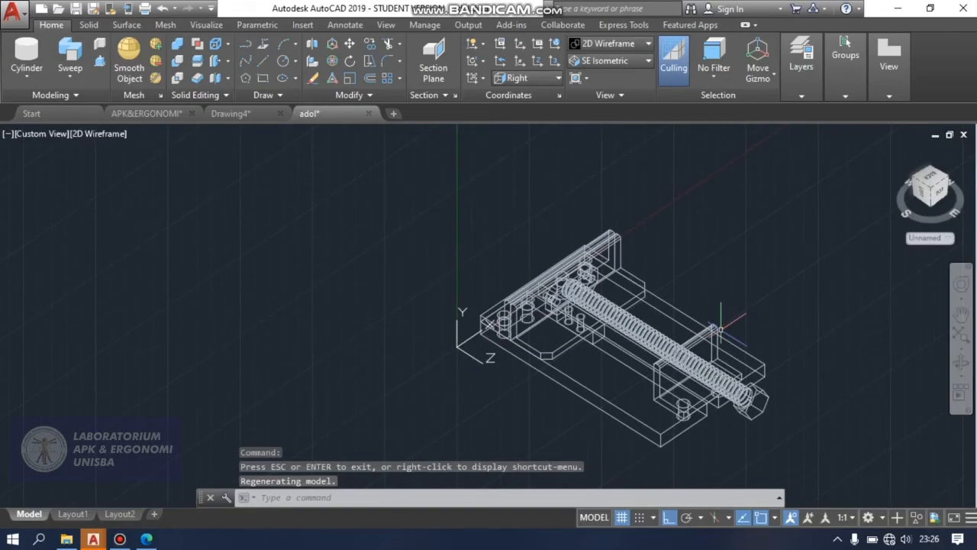
Draw a six-sided polygon inscribed in a circle of radius 10 in the empty space beside the vise.
{"action": "left_click", "coordinate": [245, 81]}
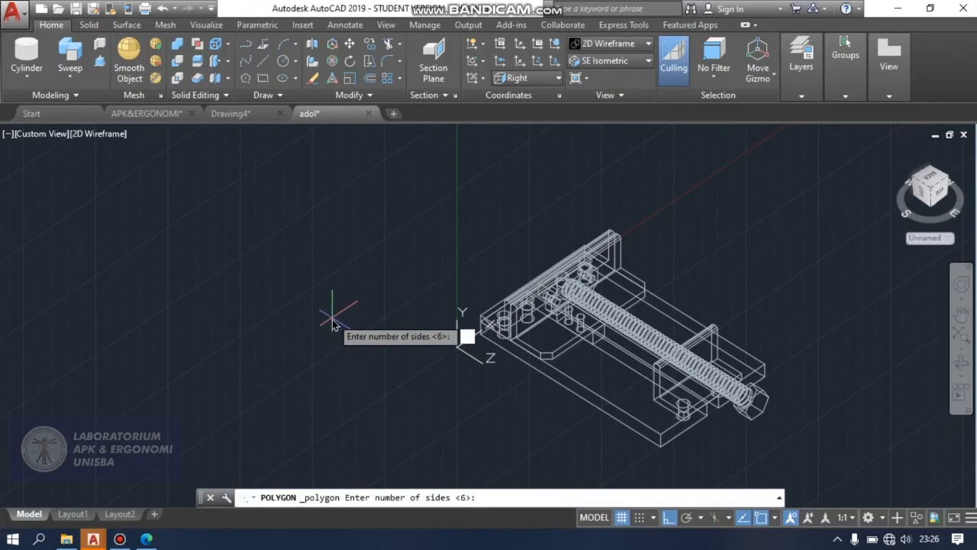
{"action": "key", "text": "Return"}
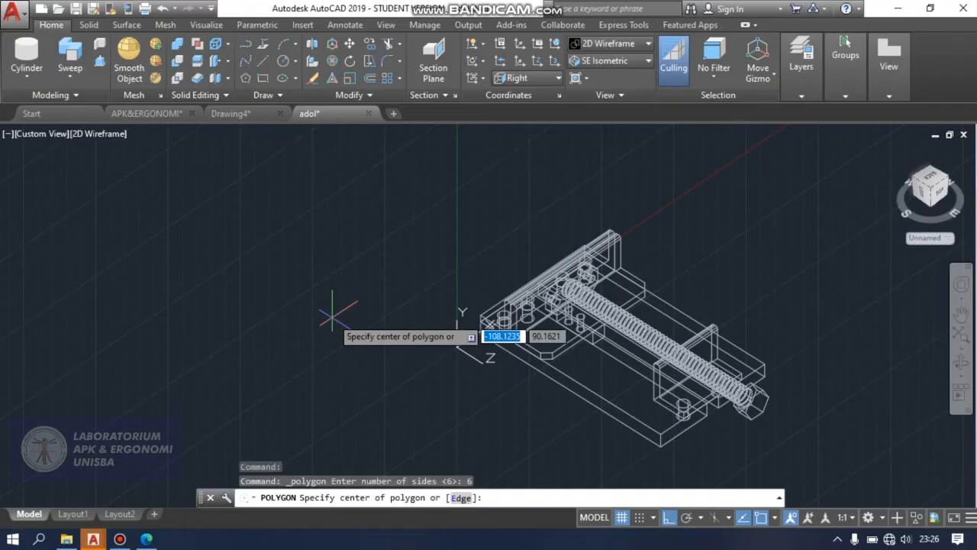
{"action": "left_click", "coordinate": [328, 300]}
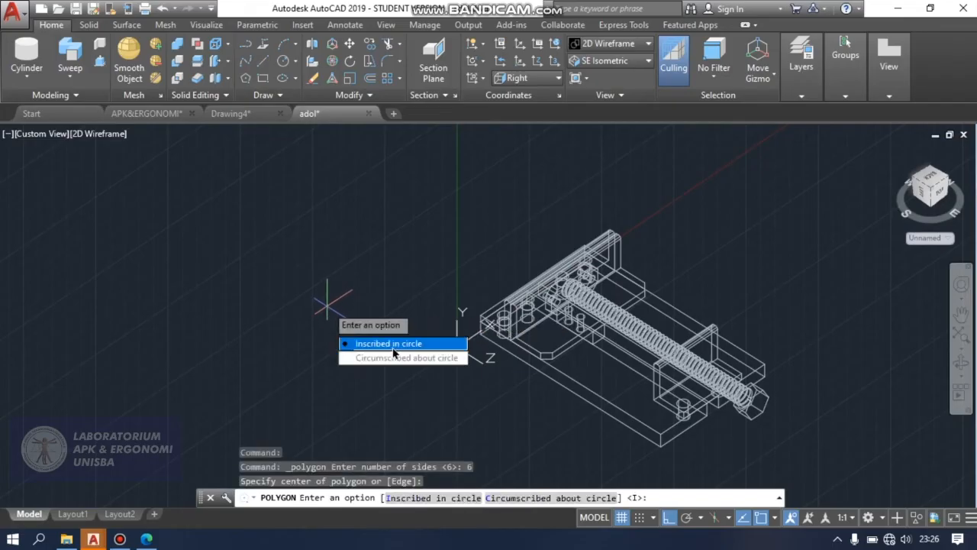
{"action": "left_click", "coordinate": [393, 344]}
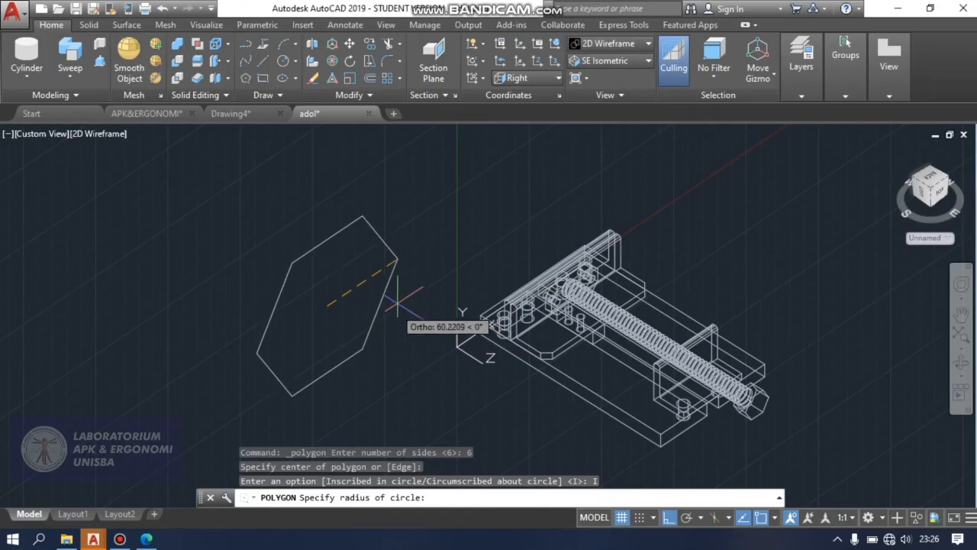
{"action": "type", "text": "1"}
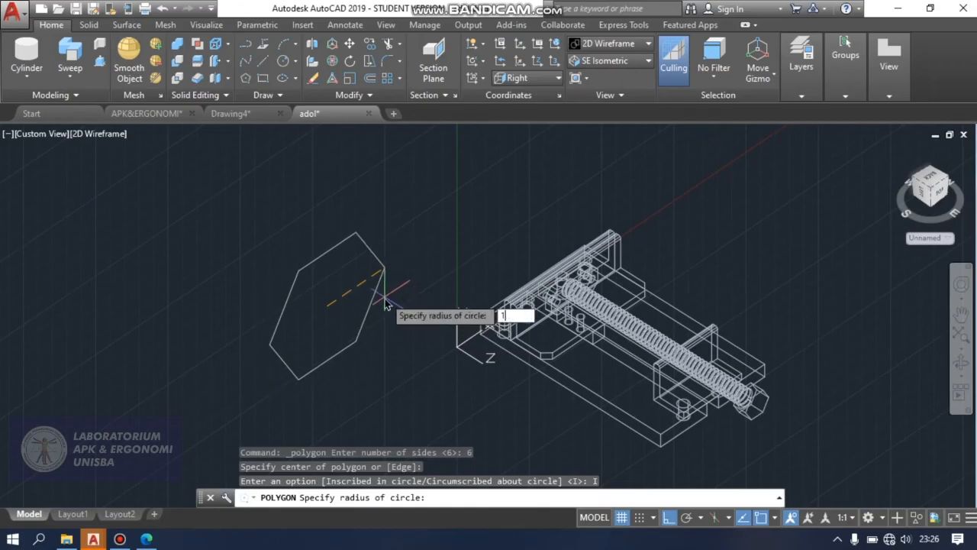
{"action": "type", "text": "0"}
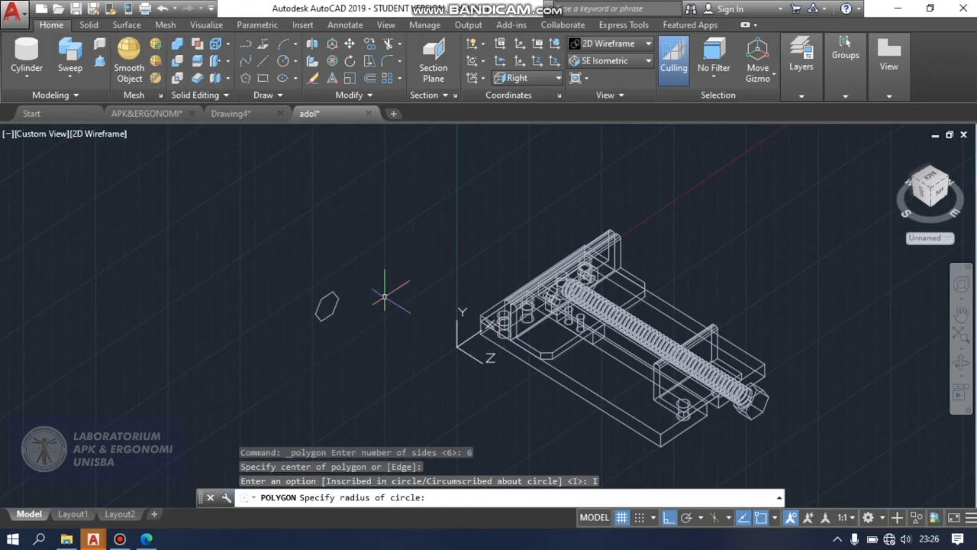
Finish the radius-10 hexagon and extrude it 9 units in the negative Z direction into a solid.
{"action": "key", "text": "Return"}
{"action": "scroll", "coordinate": [352, 306], "scroll_direction": "up", "scroll_amount": 6}
{"action": "scroll", "coordinate": [333, 308], "scroll_direction": "down", "scroll_amount": 2}
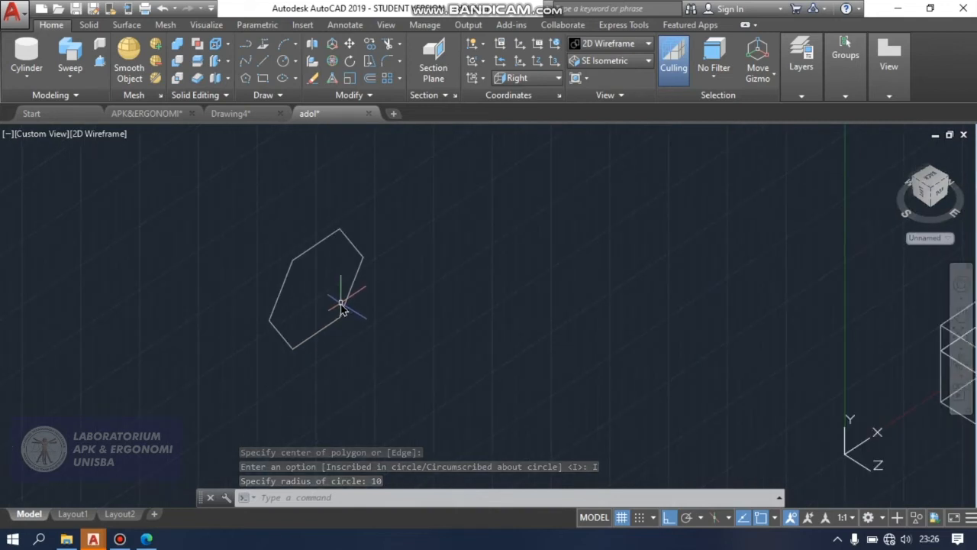
{"action": "type", "text": "ext"}
{"action": "key", "text": "Return"}
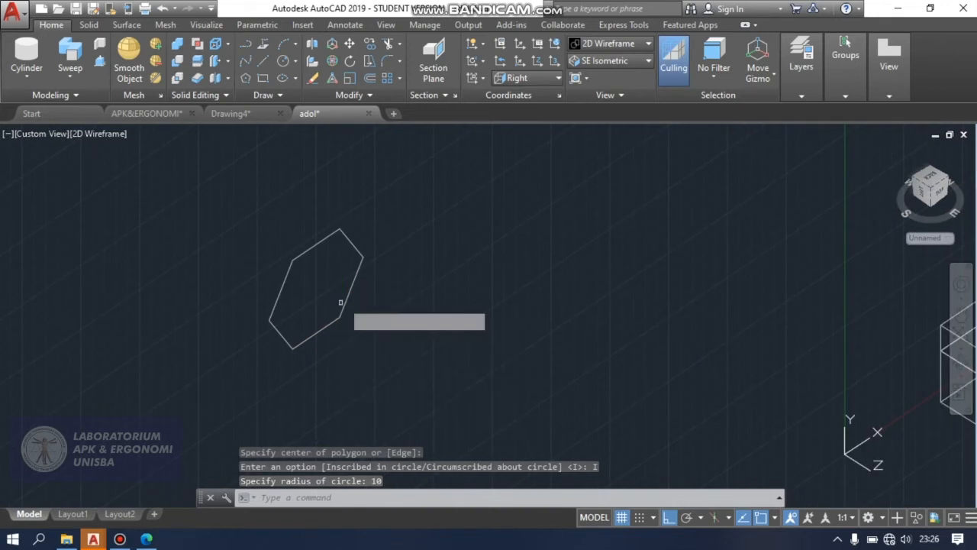
{"action": "left_click", "coordinate": [353, 279]}
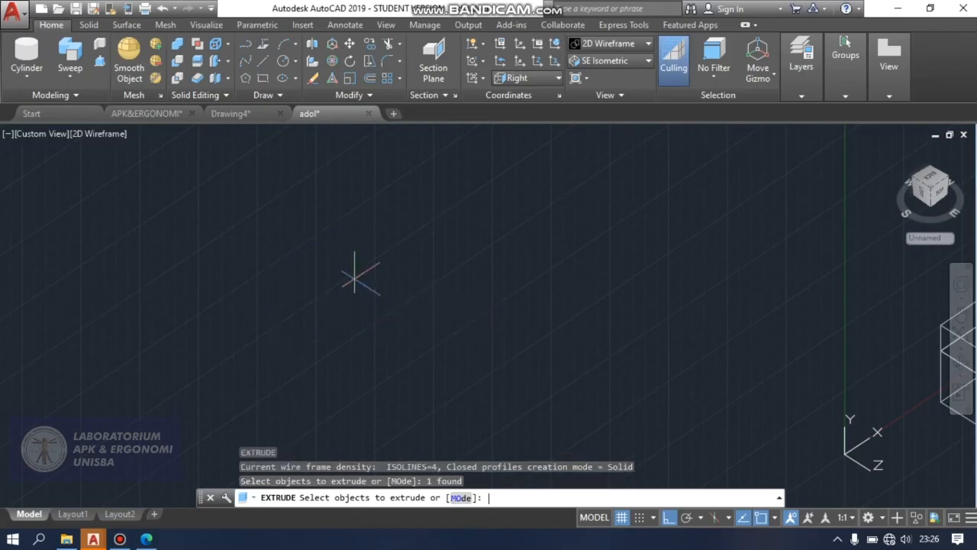
{"action": "key", "text": "Return"}
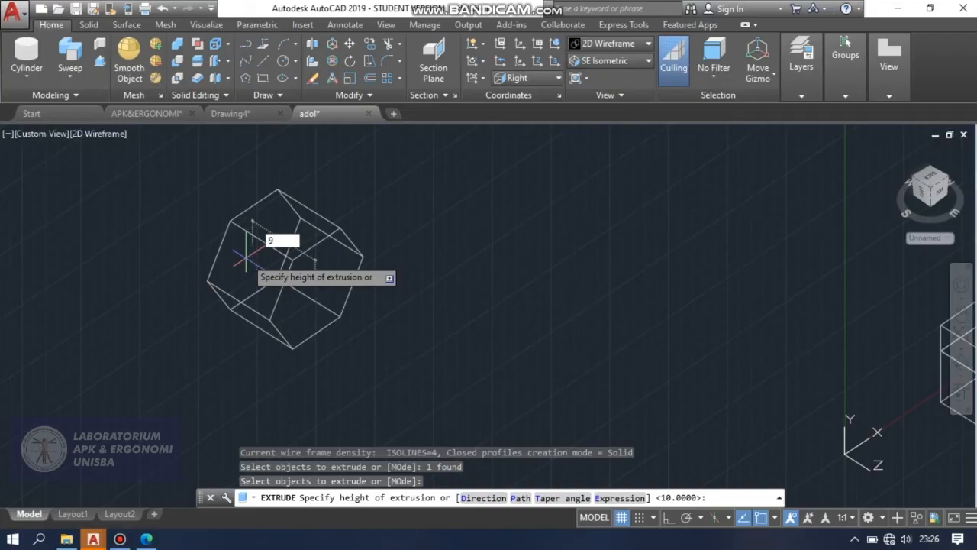
{"action": "key", "text": "Return"}
Draw a guide line between two opposite corners of the hexagonal solid's front face.
{"action": "type", "text": "L"}
{"action": "key", "text": "Return"}
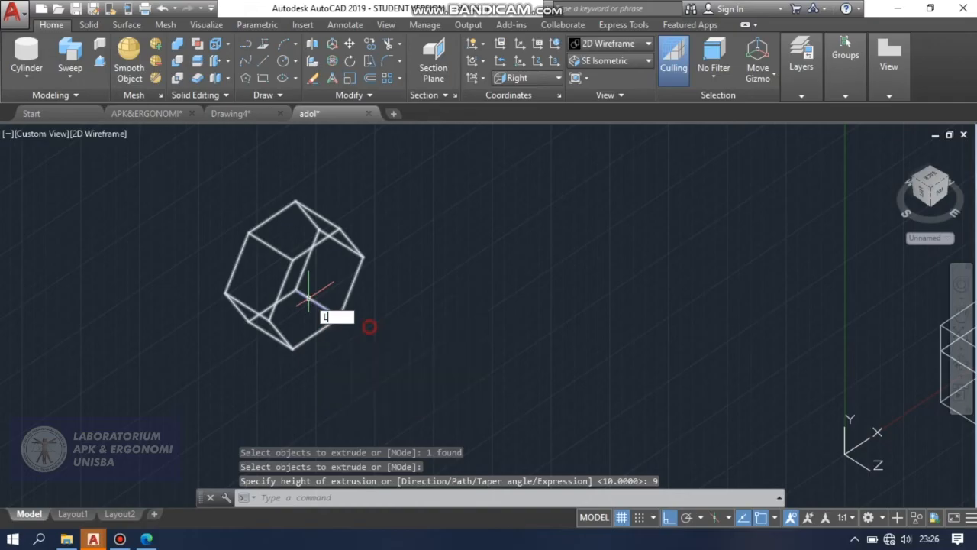
{"action": "left_click", "coordinate": [270, 321]}
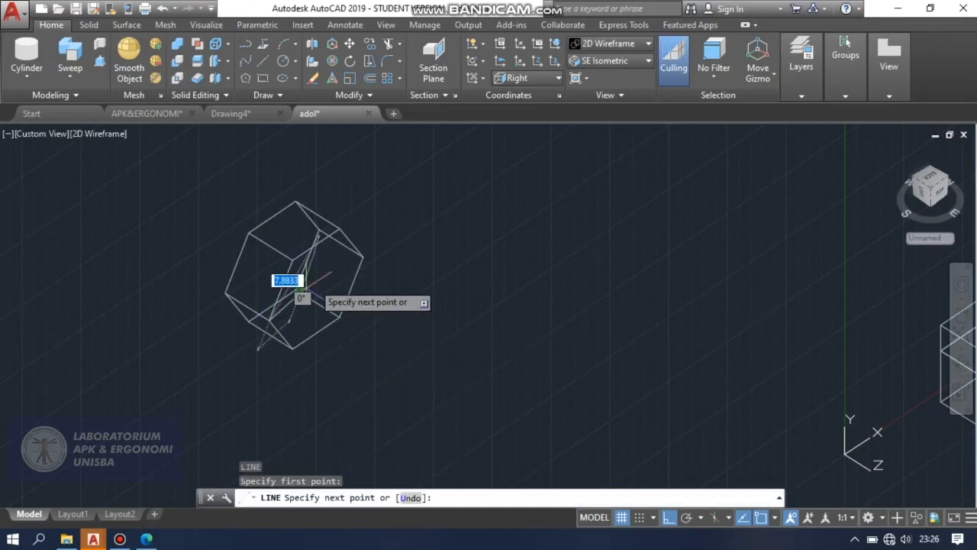
{"action": "left_click", "coordinate": [362, 255]}
{"action": "key", "text": "Return"}
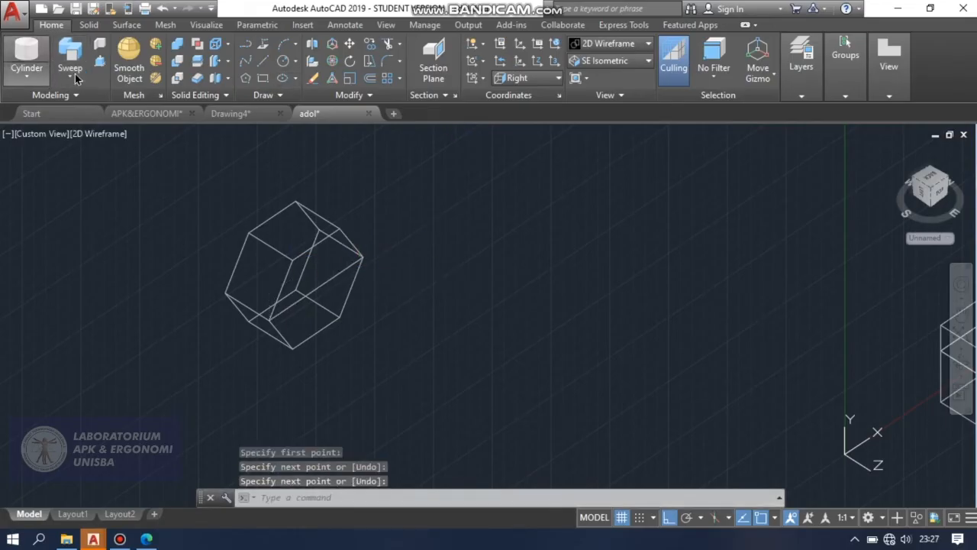
Draw a circle of radius 5.75 on the hexagonal front face, centred on the guide line's midpoint.
{"action": "left_click", "coordinate": [46, 59]}
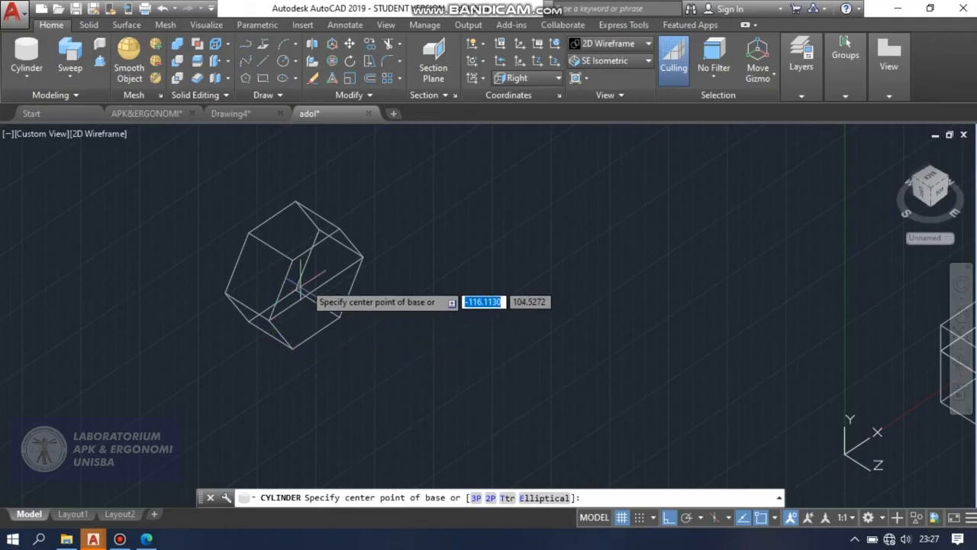
{"action": "key", "text": "Escape"}
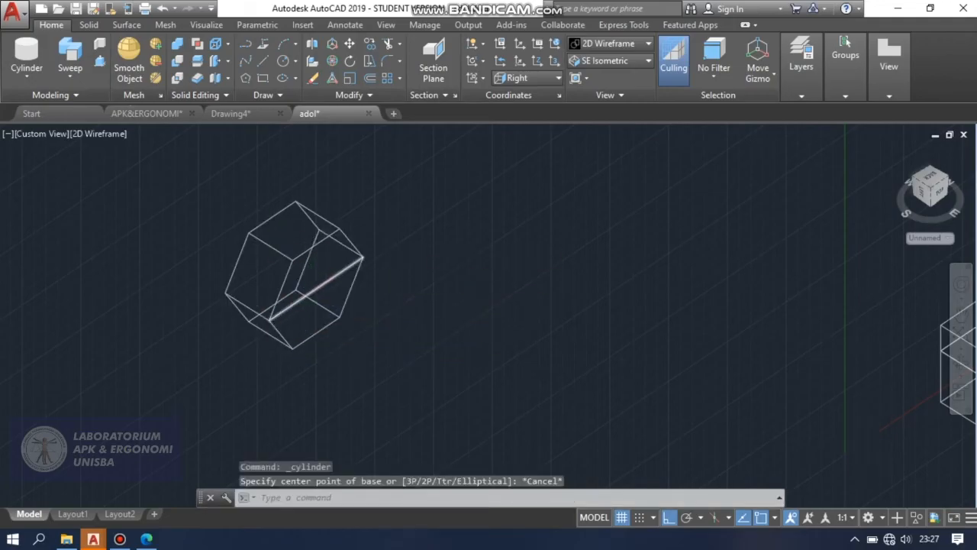
{"action": "scroll", "coordinate": [309, 291], "scroll_direction": "up", "scroll_amount": 2}
{"action": "left_click", "coordinate": [297, 61]}
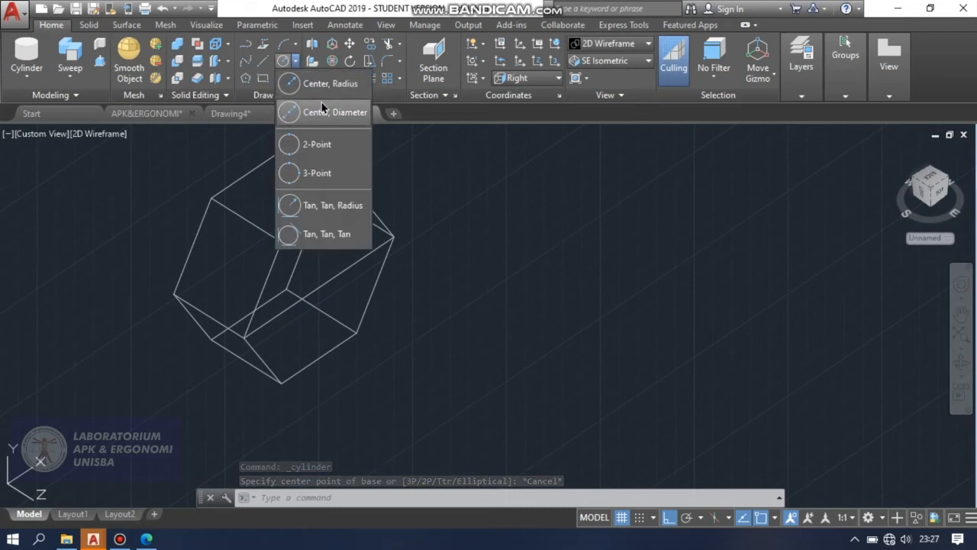
{"action": "left_click", "coordinate": [325, 83]}
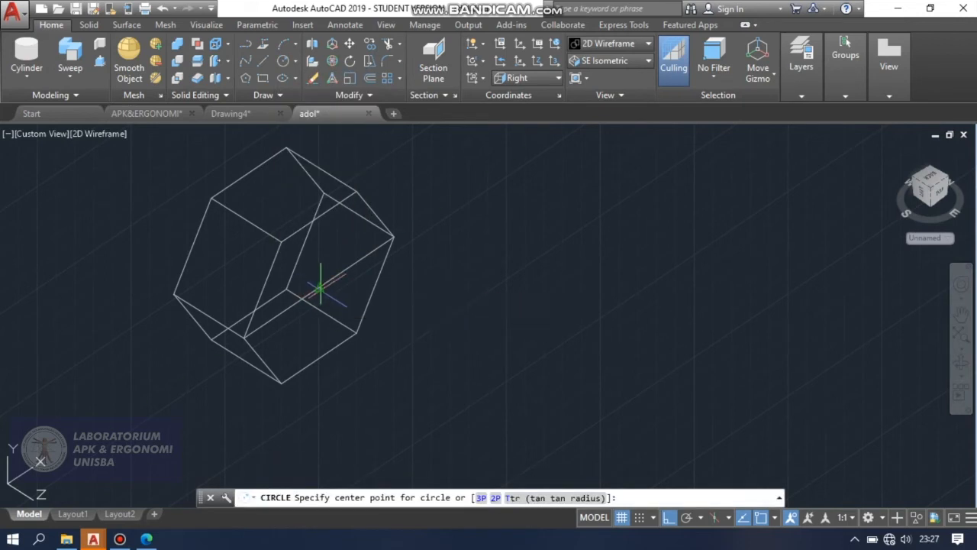
{"action": "left_click", "coordinate": [319, 287]}
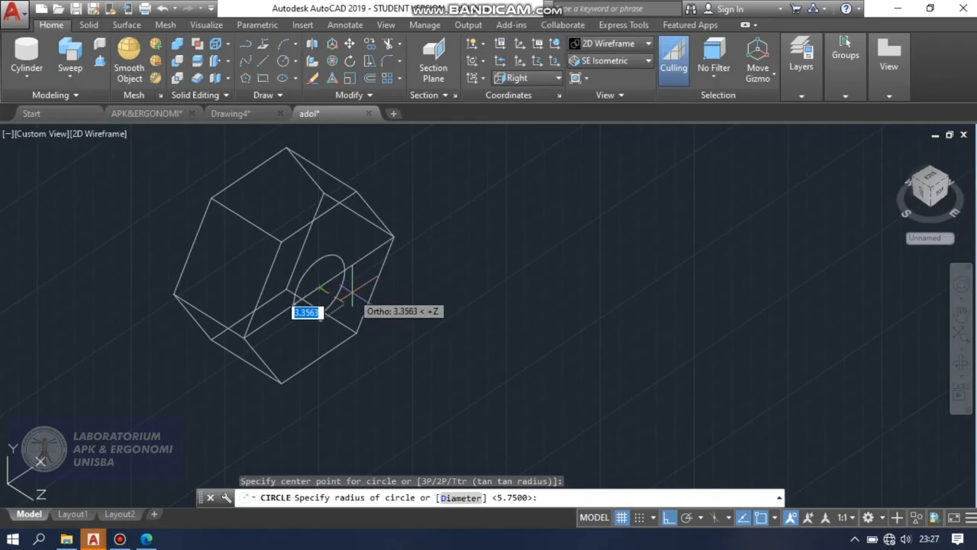
{"action": "type", "text": "5"}
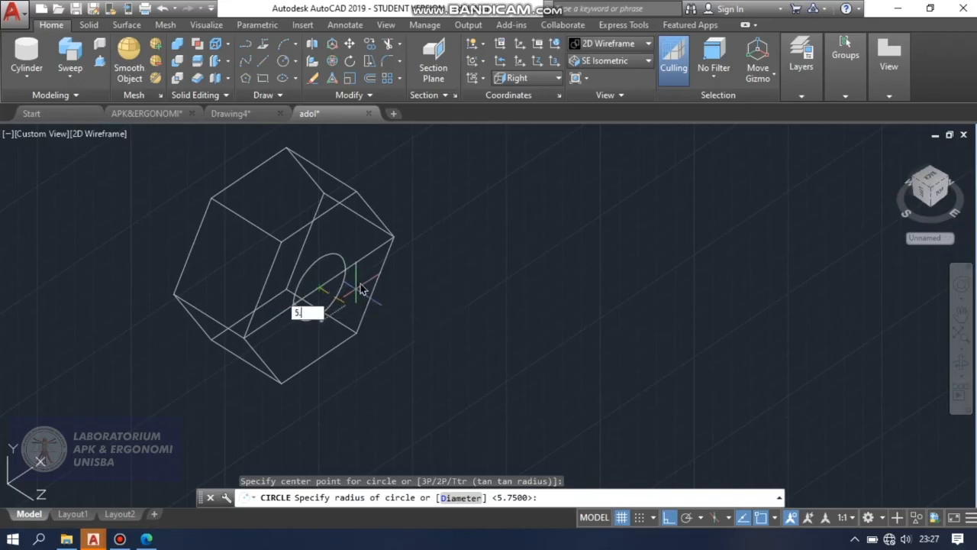
{"action": "type", "text": ".75"}
{"action": "key", "text": "Return"}
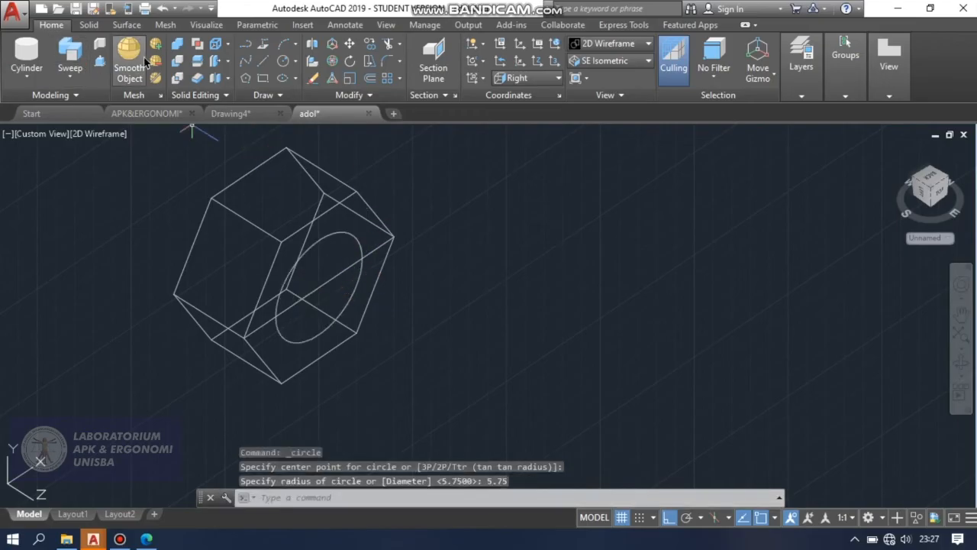
Extrude the circle into a cylinder passing through the hexagonal solid and out beyond its rear face.
{"action": "left_click", "coordinate": [74, 80]}
{"action": "left_click", "coordinate": [90, 104]}
{"action": "left_click", "coordinate": [319, 239]}
{"action": "right_click", "coordinate": [320, 241]}
{"action": "left_click", "coordinate": [332, 255]}
{"action": "scroll", "coordinate": [306, 225], "scroll_direction": "down", "scroll_amount": 2}
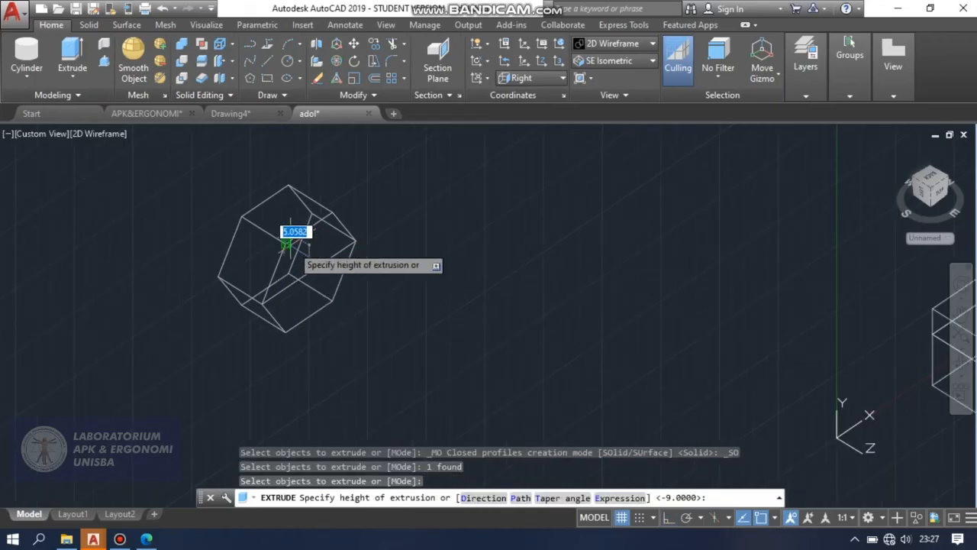
{"action": "left_click", "coordinate": [188, 185]}
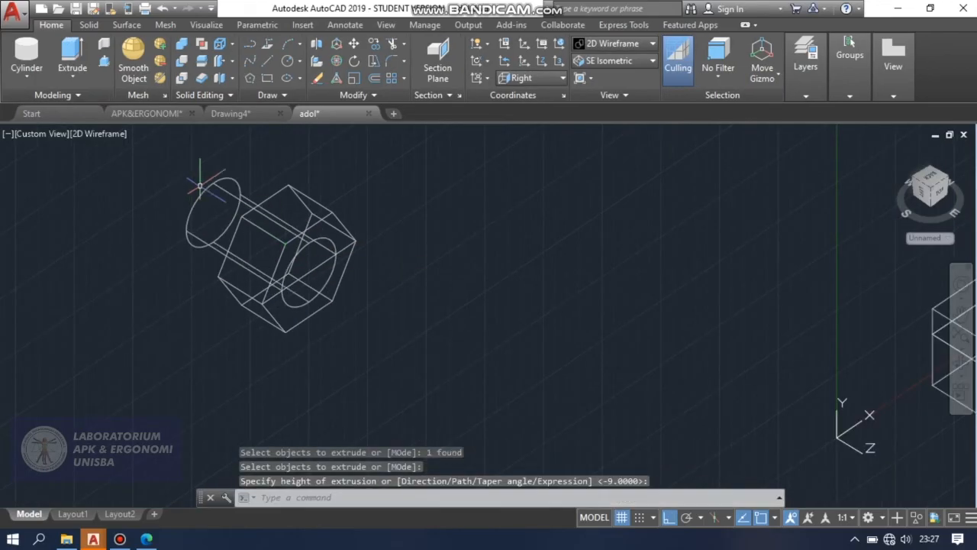
Subtract the cylinder from the hexagonal solid to cut a through hole.
{"action": "left_click", "coordinate": [181, 62]}
{"action": "left_click", "coordinate": [290, 183]}
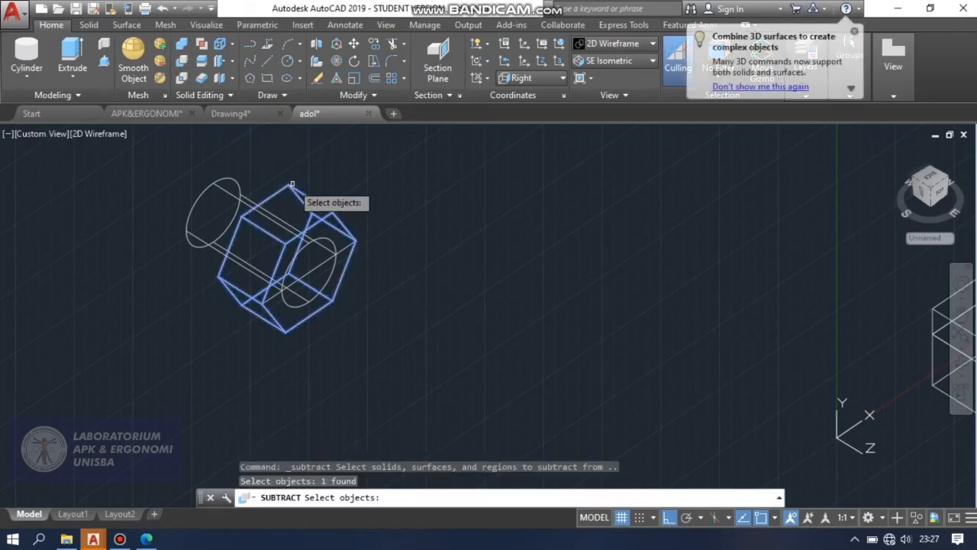
{"action": "key", "text": "Return"}
{"action": "left_click", "coordinate": [236, 184]}
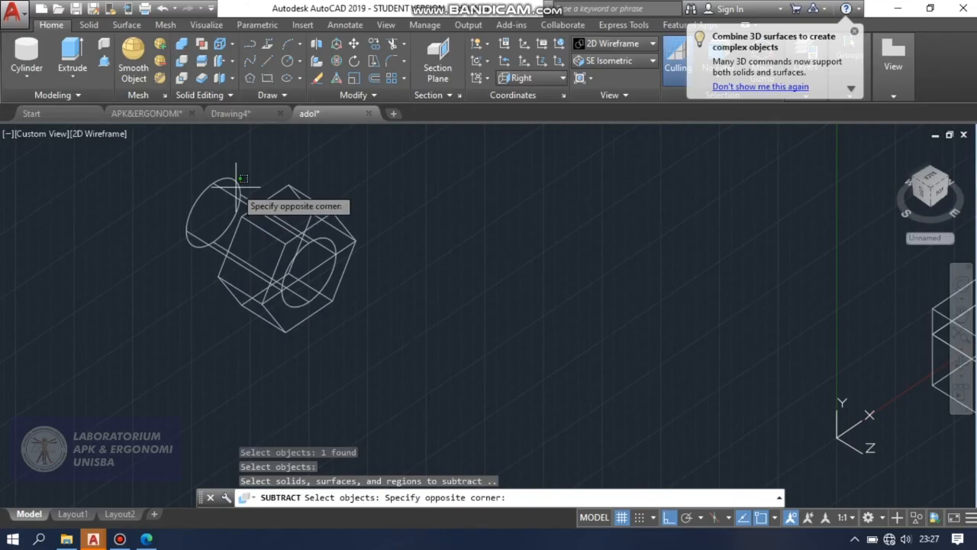
{"action": "left_click", "coordinate": [236, 187]}
{"action": "left_click", "coordinate": [235, 183]}
{"action": "key", "text": "Return"}
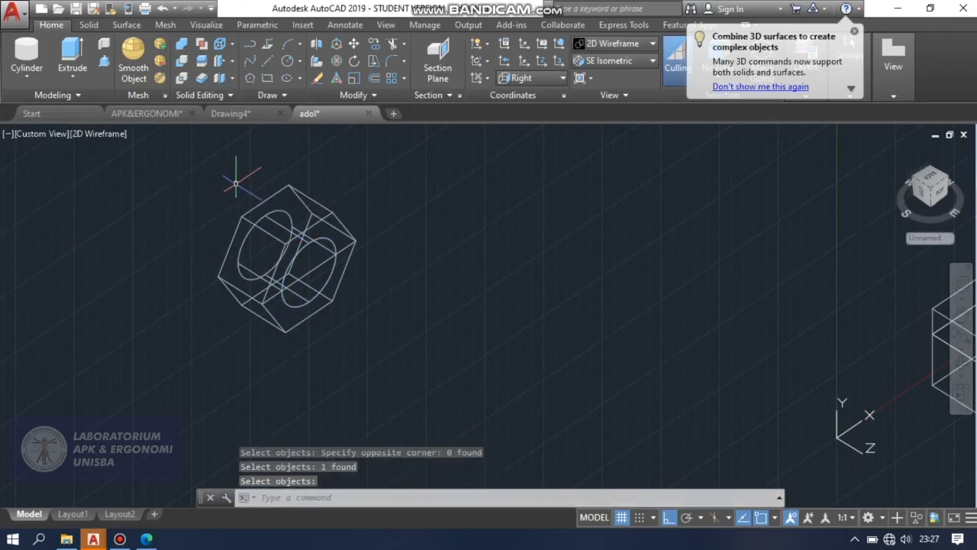
Check the drilled hexagonal part in the Conceptual visual style and return to 2D Wireframe.
{"action": "left_click", "coordinate": [614, 43]}
{"action": "left_click", "coordinate": [657, 81]}
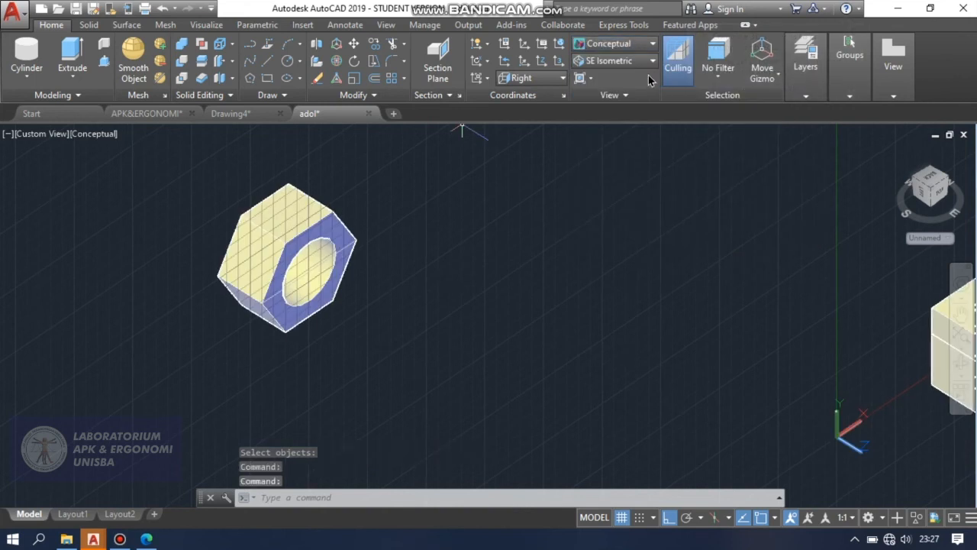
{"action": "left_click", "coordinate": [633, 44]}
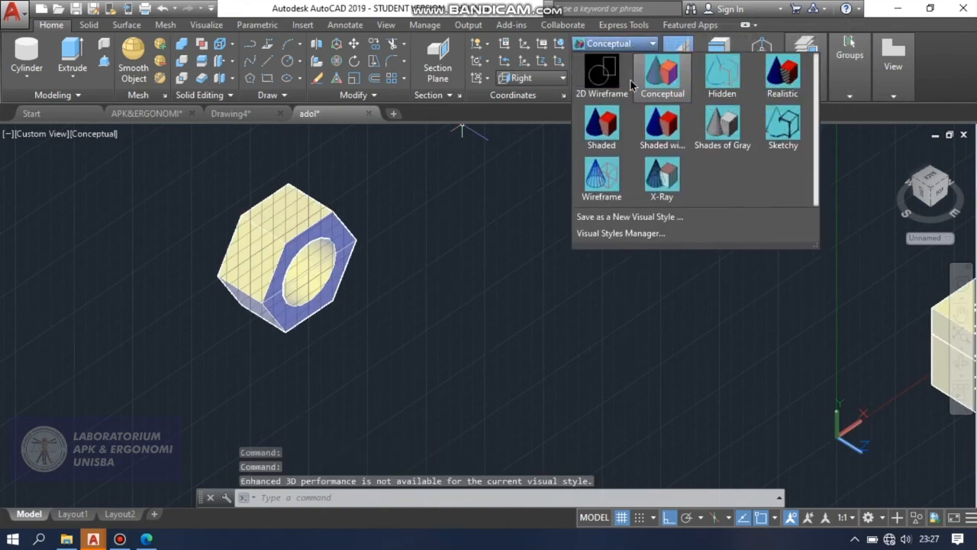
{"action": "left_click", "coordinate": [599, 81]}
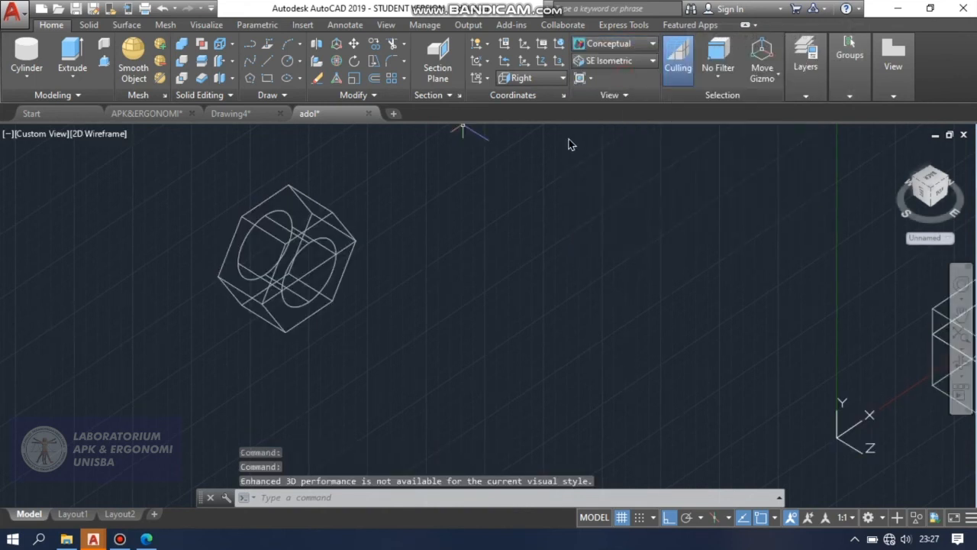
Delete the guide line running corner to corner across the hexagonal part's front face.
{"action": "left_click", "coordinate": [313, 268]}
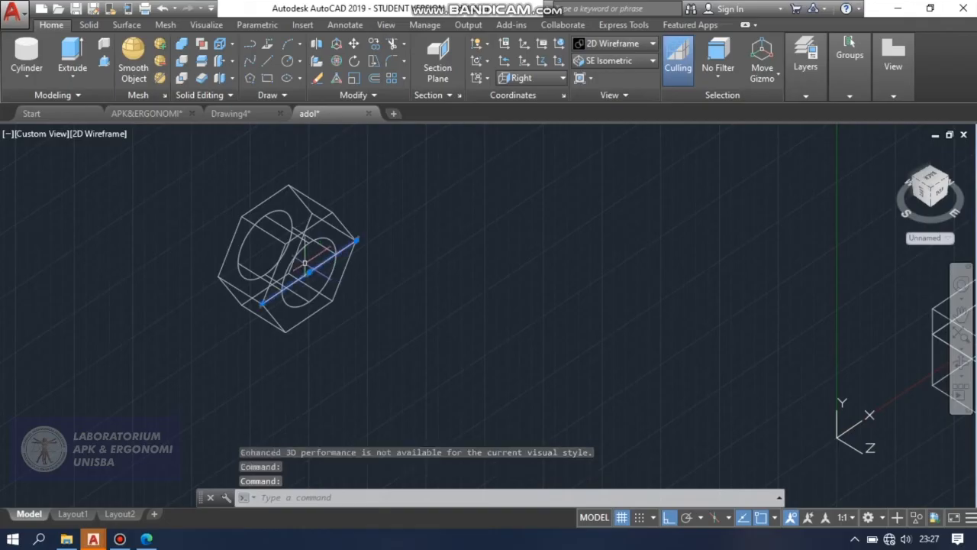
{"action": "key", "text": "Delete"}
{"action": "scroll", "coordinate": [374, 298], "scroll_direction": "down", "scroll_amount": 5}
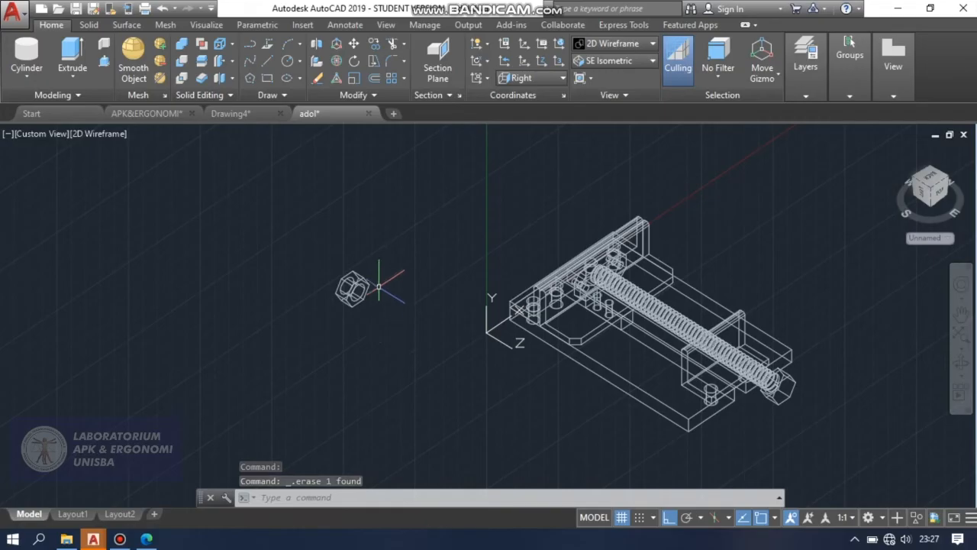
Draw a guide line across the hexagonal part's top flat, joining the midpoints of its rear and front edges.
{"action": "scroll", "coordinate": [374, 284], "scroll_direction": "up", "scroll_amount": 4}
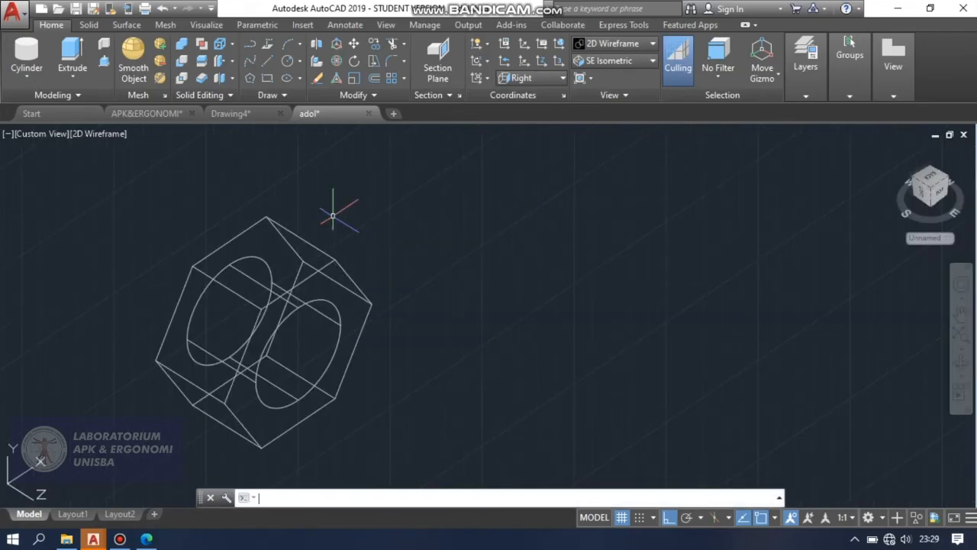
{"action": "left_click", "coordinate": [267, 61]}
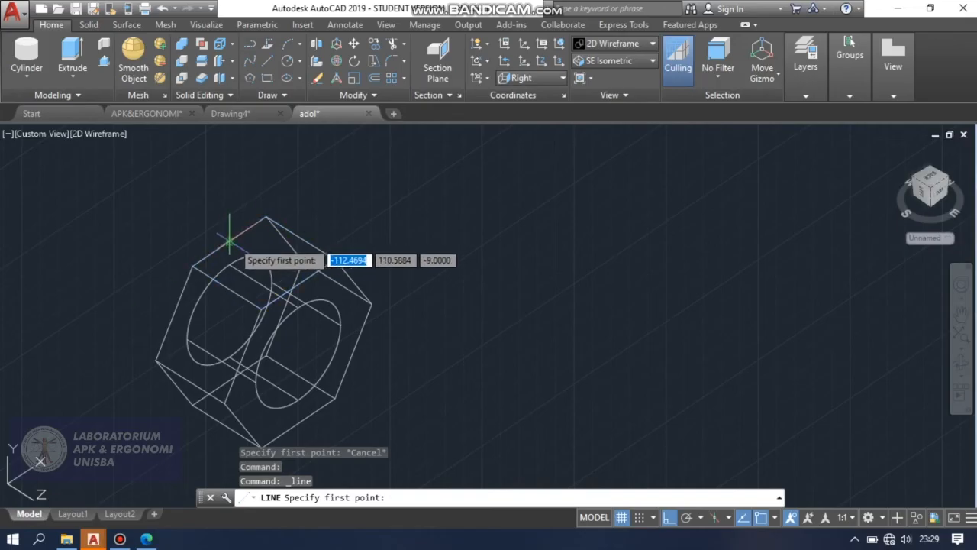
{"action": "left_click", "coordinate": [228, 242]}
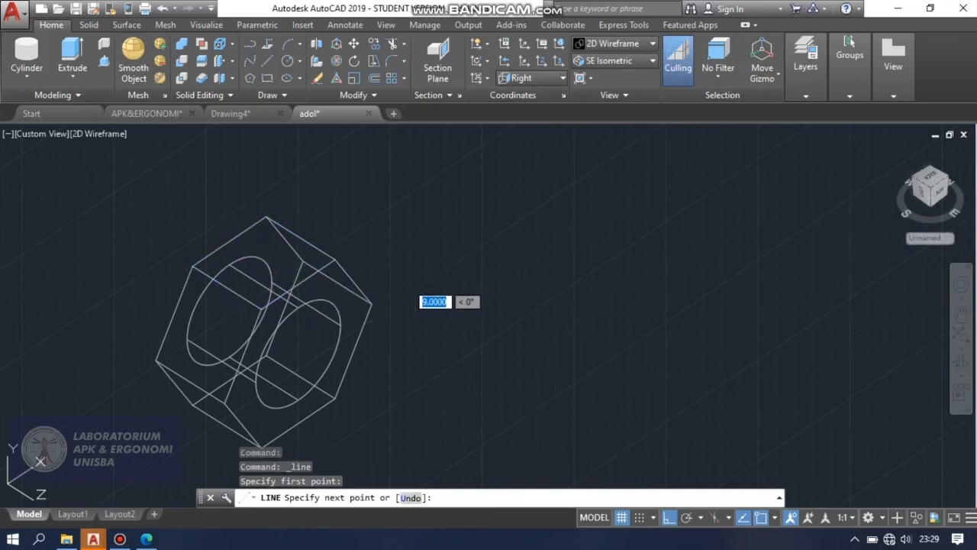
{"action": "left_click", "coordinate": [298, 283]}
{"action": "key", "text": "Return"}
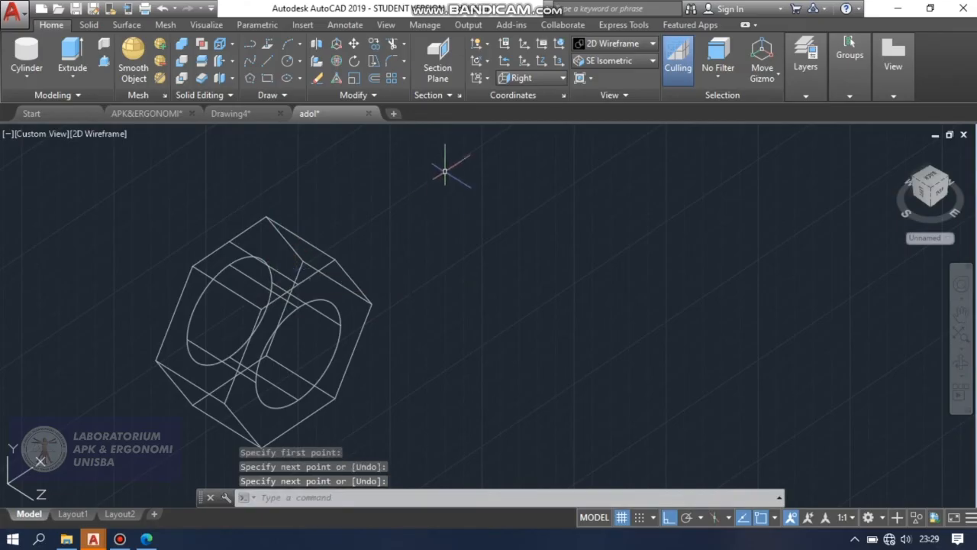
Switch the coordinate system to World and draw a circle of diameter 7 centred on the top flat's guide line.
{"action": "left_click", "coordinate": [532, 79]}
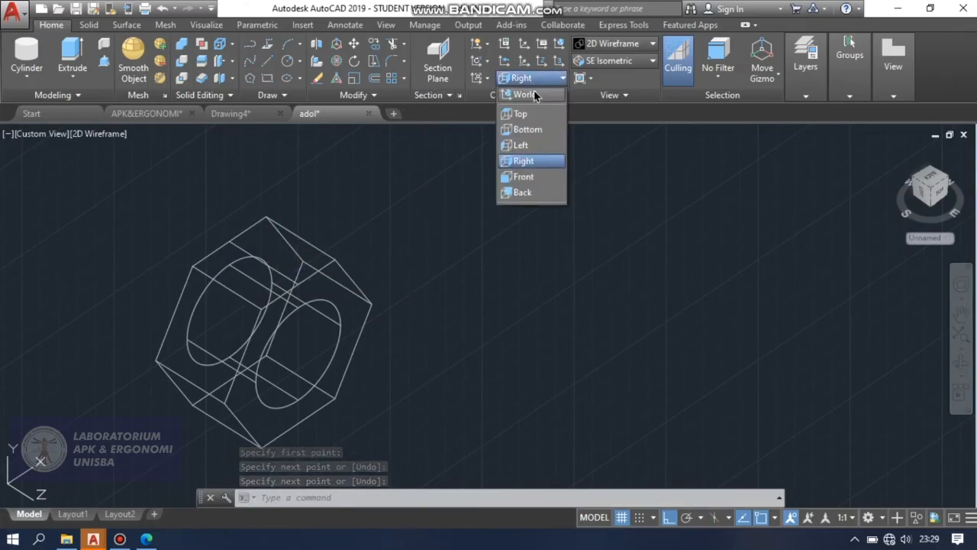
{"action": "left_click", "coordinate": [534, 94]}
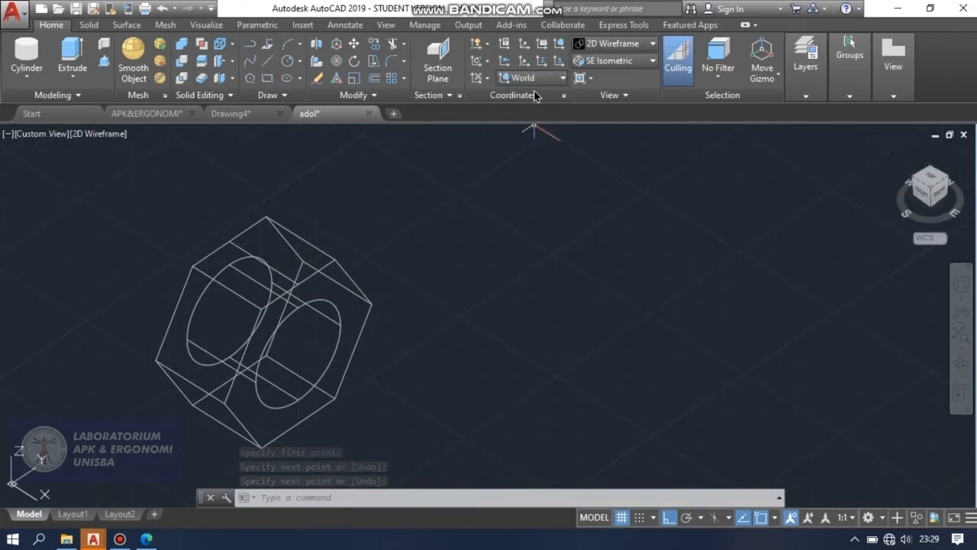
{"action": "left_click", "coordinate": [302, 64]}
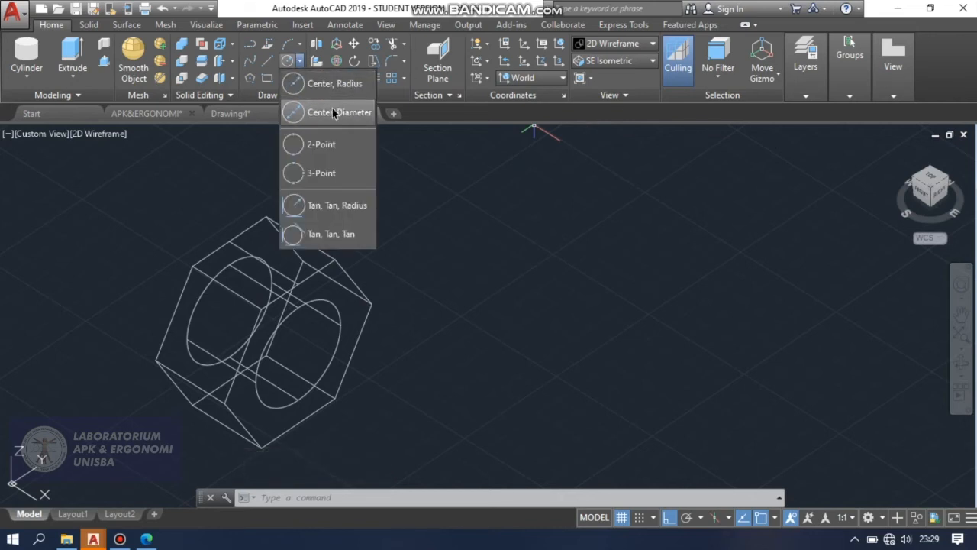
{"action": "left_click", "coordinate": [332, 112]}
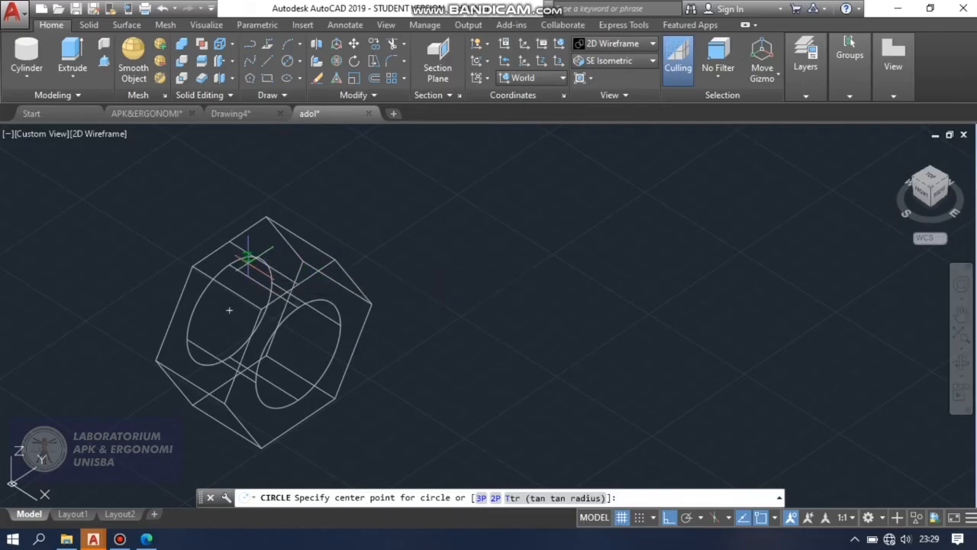
{"action": "scroll", "coordinate": [248, 258], "scroll_direction": "up", "scroll_amount": 5}
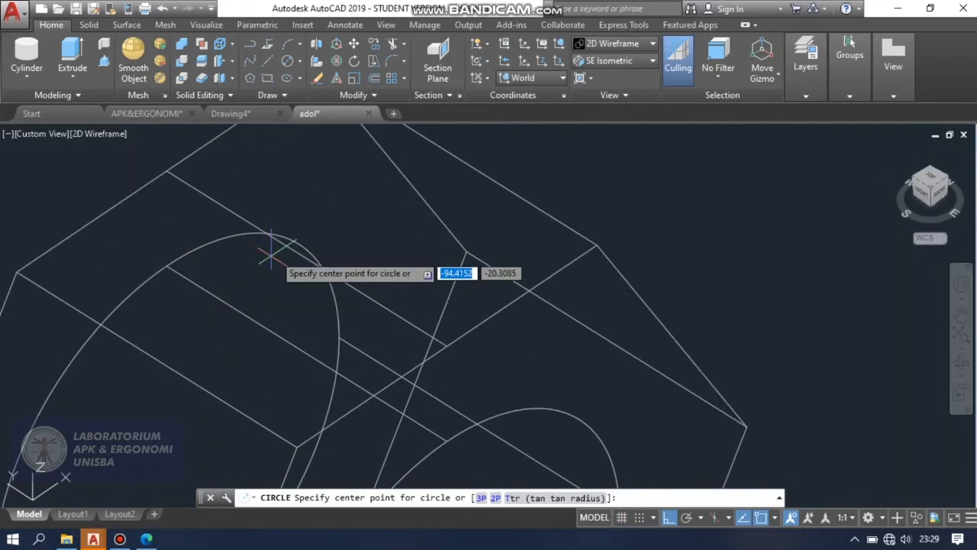
{"action": "left_click", "coordinate": [308, 260]}
{"action": "type", "text": "d"}
{"action": "key", "text": "Return"}
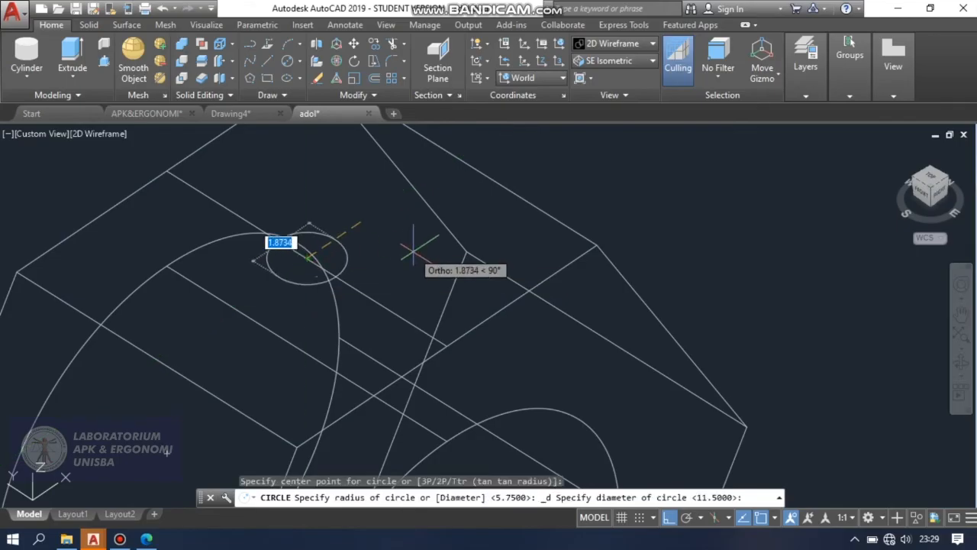
{"action": "type", "text": "7"}
{"action": "key", "text": "Return"}
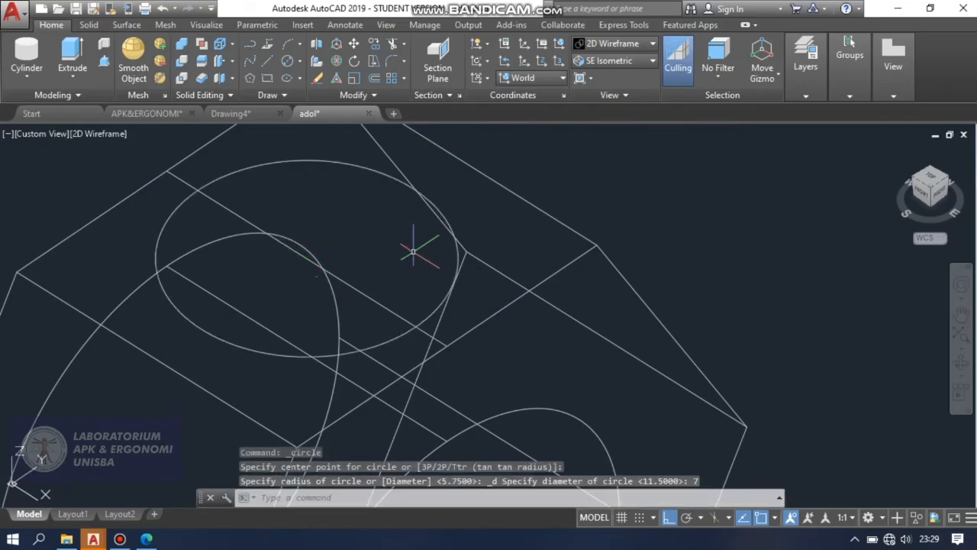
Extrude the 7 diameter circle on the hexagonal part's top flat about 25.8 downward, through the whole part.
{"action": "scroll", "coordinate": [563, 181], "scroll_direction": "down", "scroll_amount": 5}
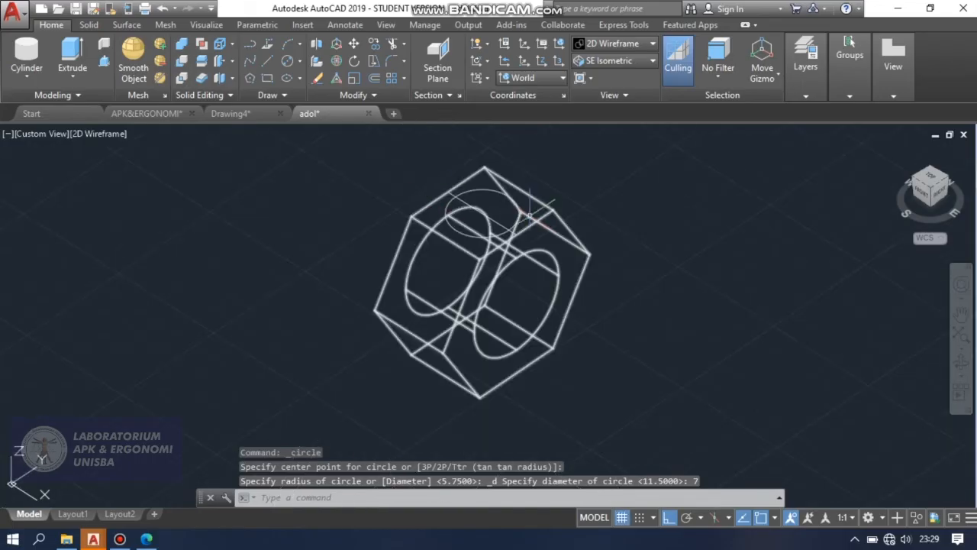
{"action": "left_click", "coordinate": [71, 65]}
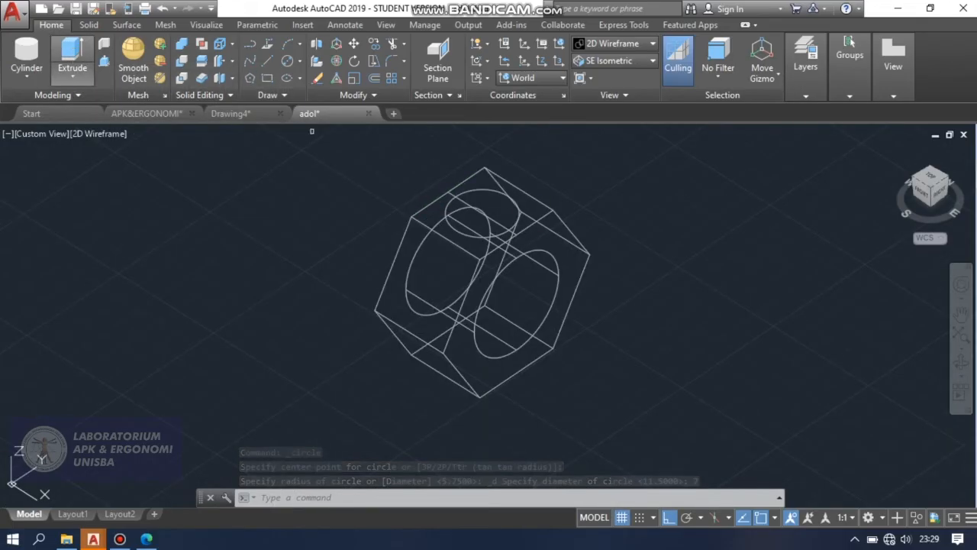
{"action": "left_click", "coordinate": [484, 188]}
{"action": "right_click", "coordinate": [482, 189]}
{"action": "left_click", "coordinate": [510, 199]}
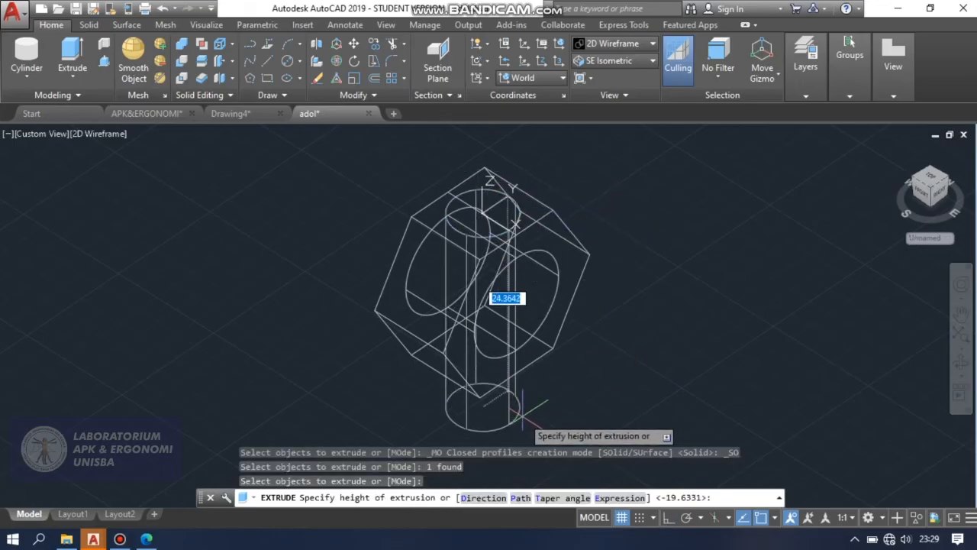
{"action": "left_click", "coordinate": [555, 419]}
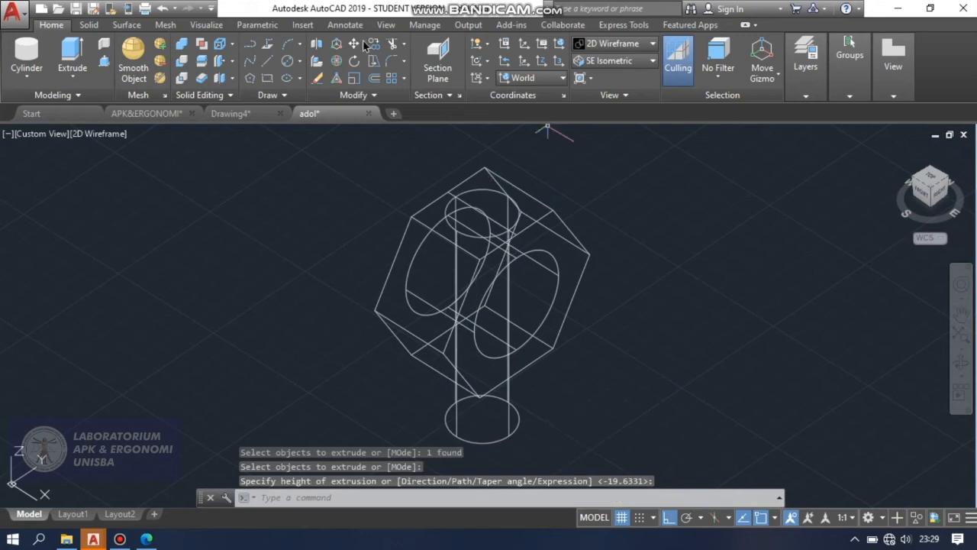
Subtract the extruded vertical cylinder from the hexagonal part to cut a hole through its top and bottom flats.
{"action": "left_click", "coordinate": [181, 61]}
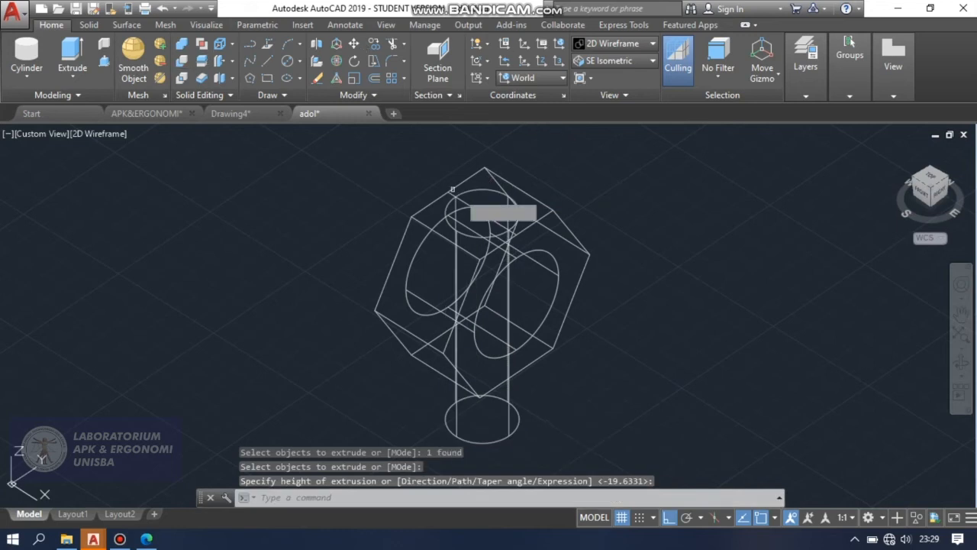
{"action": "left_click", "coordinate": [533, 200]}
{"action": "key", "text": "Return"}
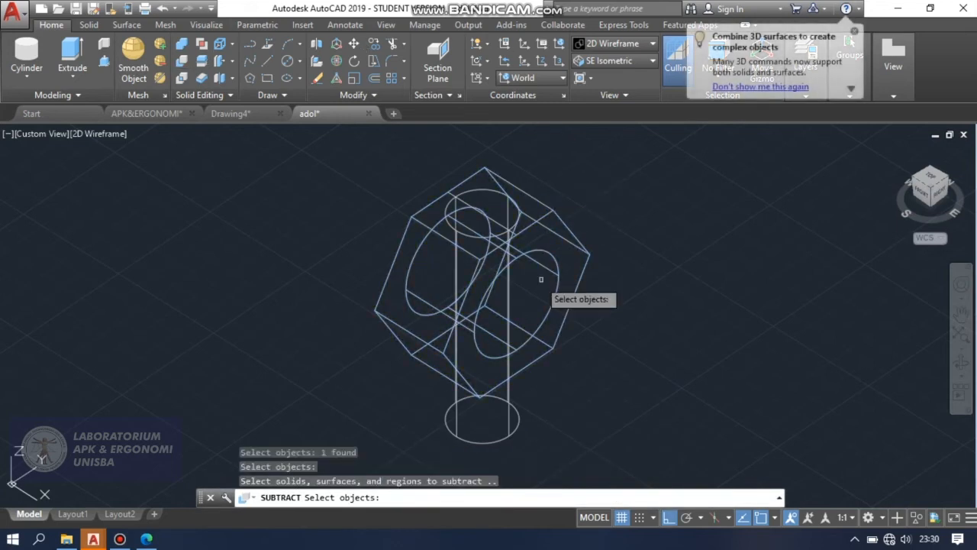
{"action": "left_click", "coordinate": [512, 432]}
{"action": "key", "text": "Return"}
Check the cross-drilled hexagonal part in the Conceptual visual style, orbiting slightly, and return to 2D Wireframe.
{"action": "left_click", "coordinate": [622, 51]}
{"action": "left_click", "coordinate": [658, 81]}
{"action": "left_click", "coordinate": [960, 361]}
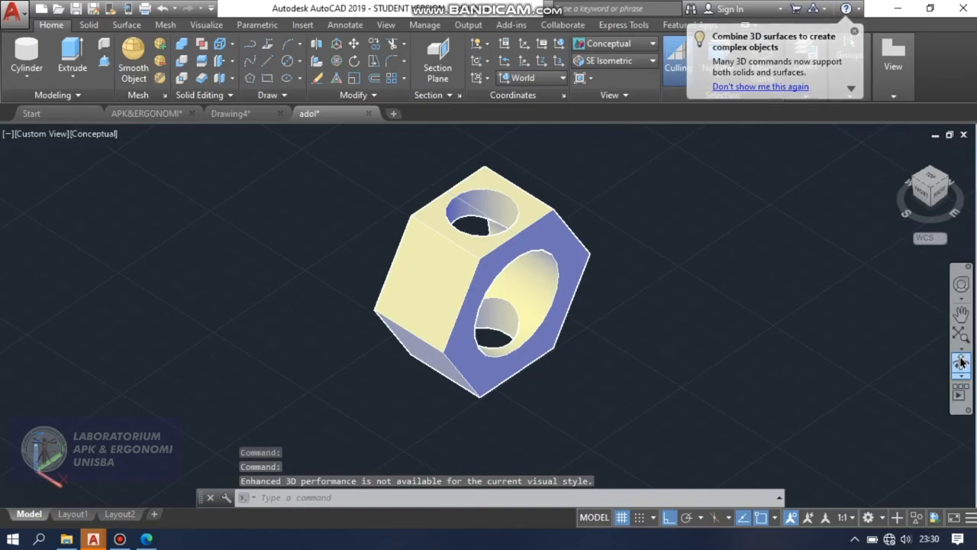
{"action": "left_click_drag", "start_coordinate": [597, 343], "coordinate": [610, 318]}
{"action": "key", "text": "Escape"}
{"action": "scroll", "coordinate": [548, 311], "scroll_direction": "down", "scroll_amount": 5}
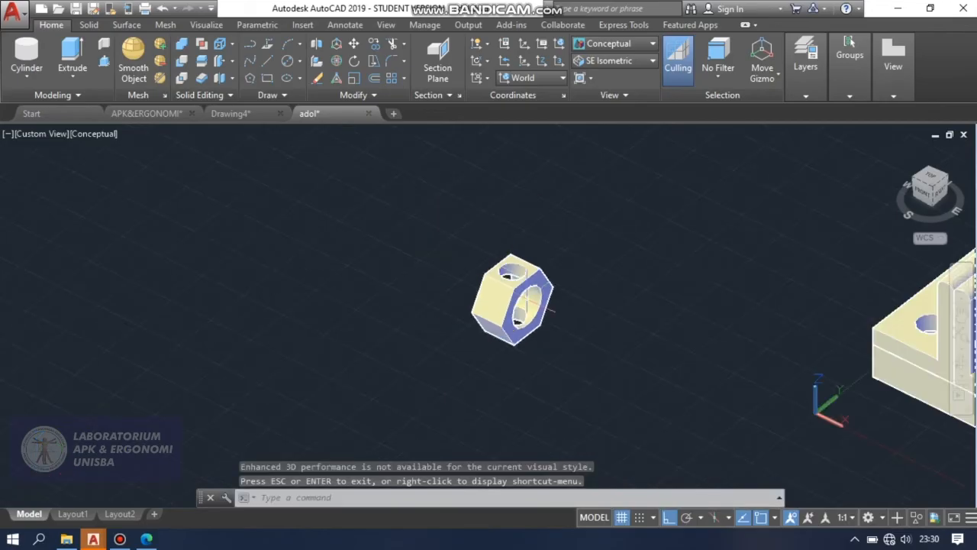
{"action": "scroll", "coordinate": [513, 253], "scroll_direction": "up", "scroll_amount": 2}
{"action": "left_click", "coordinate": [609, 48]}
{"action": "left_click", "coordinate": [600, 73]}
Move the hexagonal part by its top flat's corner onto the matching corner of the threaded screw's hexagonal head.
{"action": "scroll", "coordinate": [377, 244], "scroll_direction": "down", "scroll_amount": 7}
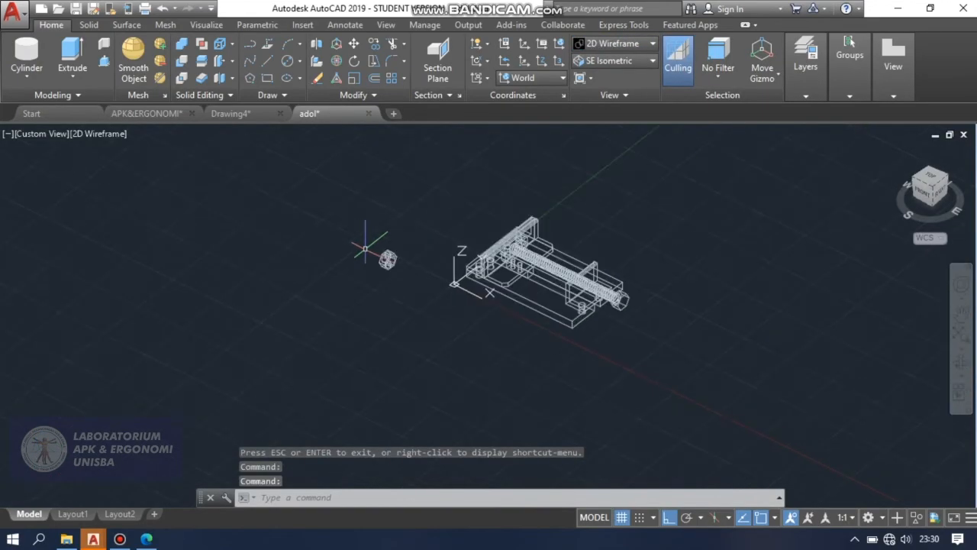
{"action": "scroll", "coordinate": [390, 248], "scroll_direction": "up", "scroll_amount": 2}
{"action": "scroll", "coordinate": [401, 252], "scroll_direction": "up", "scroll_amount": 4}
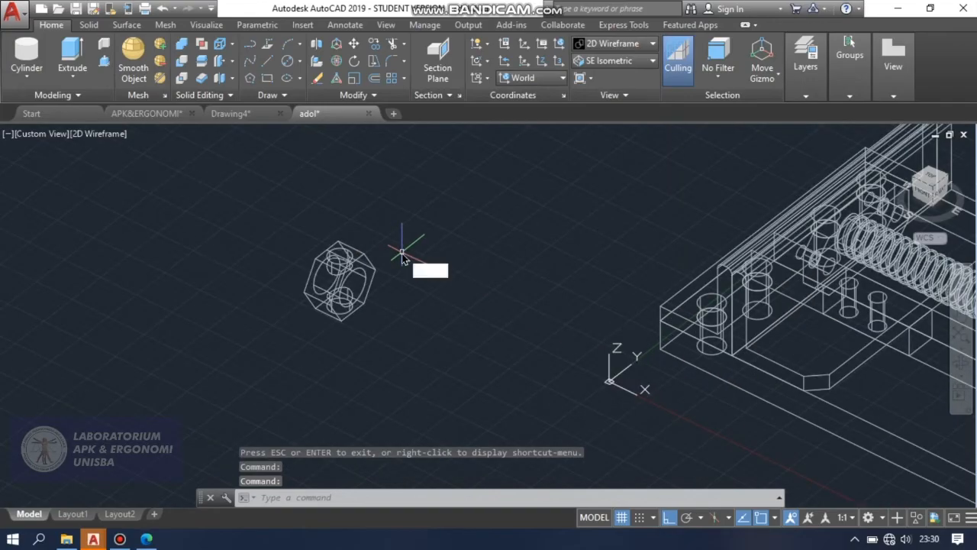
{"action": "type", "text": "M"}
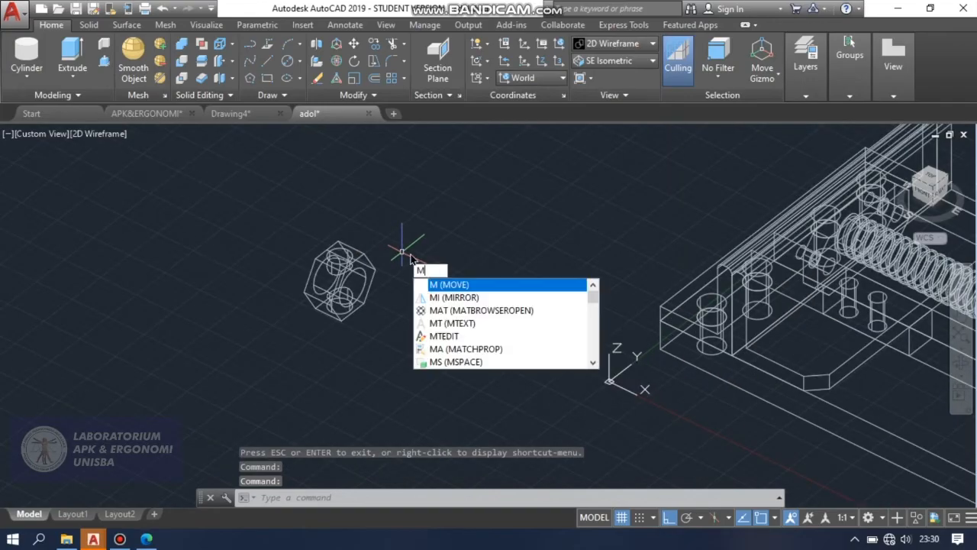
{"action": "left_click", "coordinate": [451, 287]}
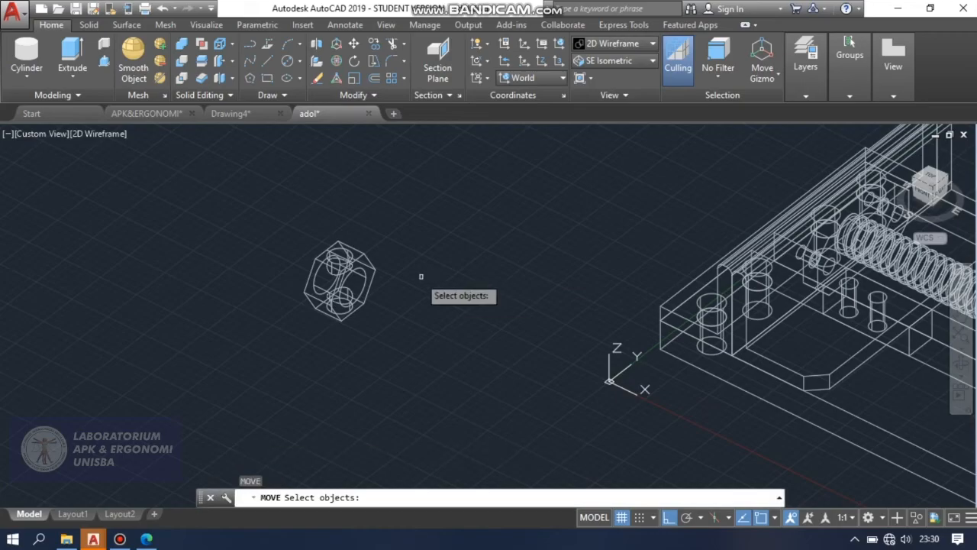
{"action": "left_click", "coordinate": [369, 259]}
{"action": "key", "text": "Return"}
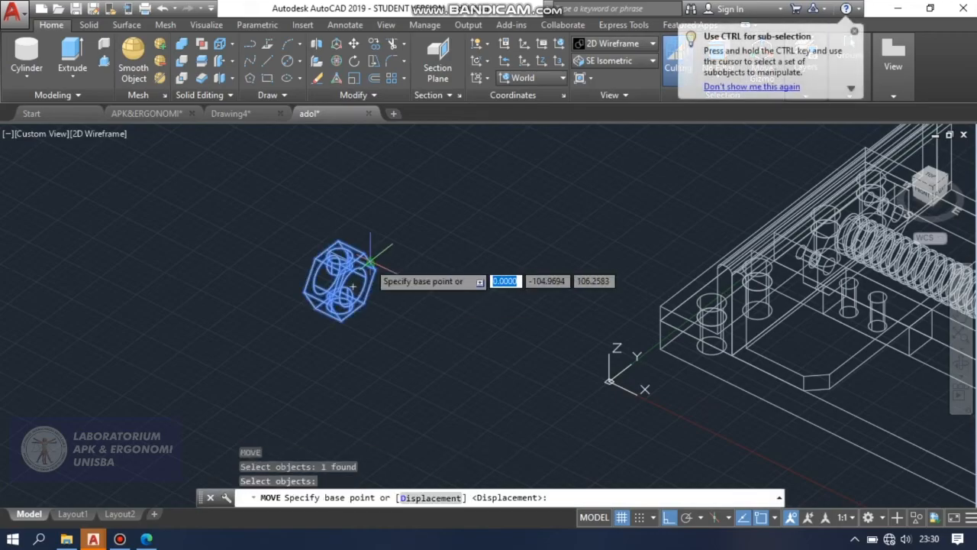
{"action": "scroll", "coordinate": [369, 255], "scroll_direction": "up", "scroll_amount": 5}
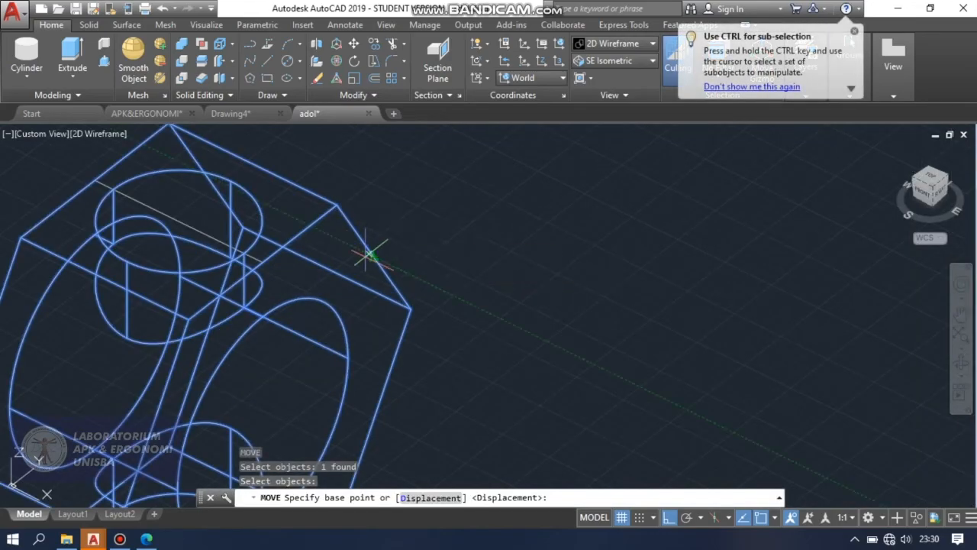
{"action": "left_click", "coordinate": [338, 205]}
{"action": "scroll", "coordinate": [338, 203], "scroll_direction": "down", "scroll_amount": 5}
{"action": "scroll", "coordinate": [338, 206], "scroll_direction": "down", "scroll_amount": 5}
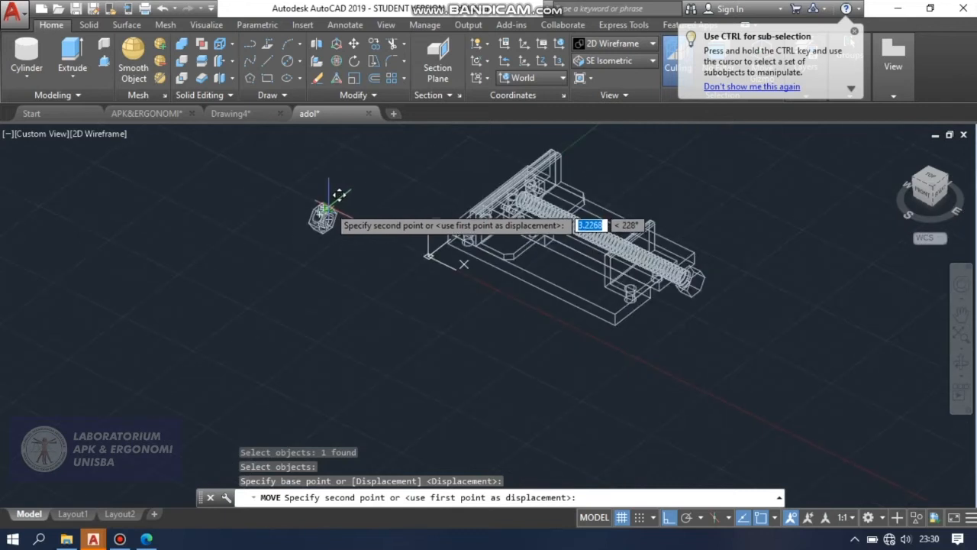
{"action": "scroll", "coordinate": [687, 279], "scroll_direction": "up", "scroll_amount": 3}
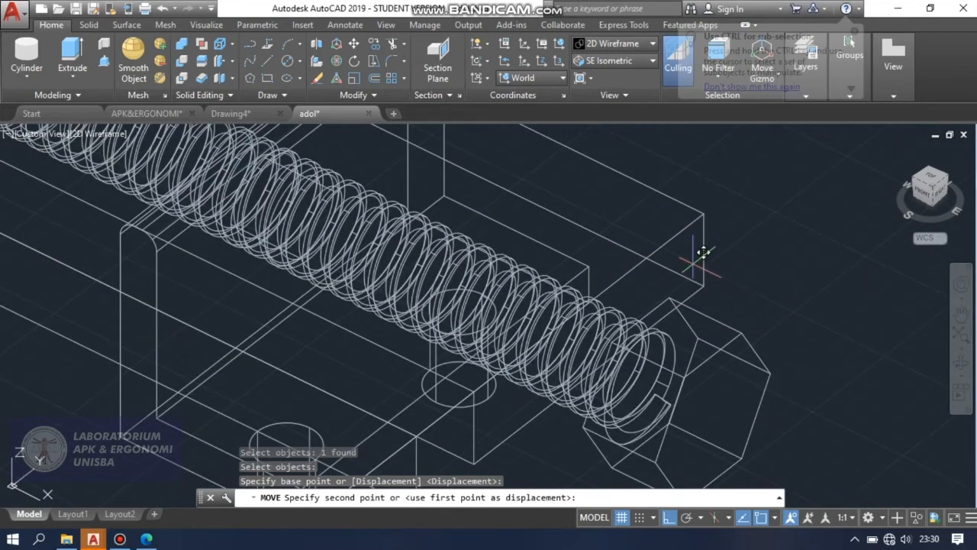
{"action": "scroll", "coordinate": [699, 271], "scroll_direction": "up", "scroll_amount": 2}
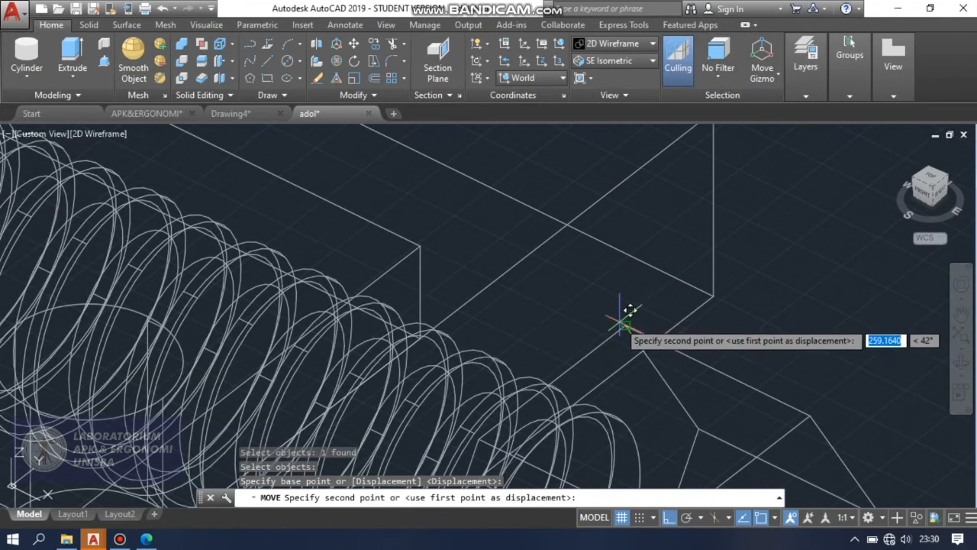
{"action": "left_click", "coordinate": [620, 322]}
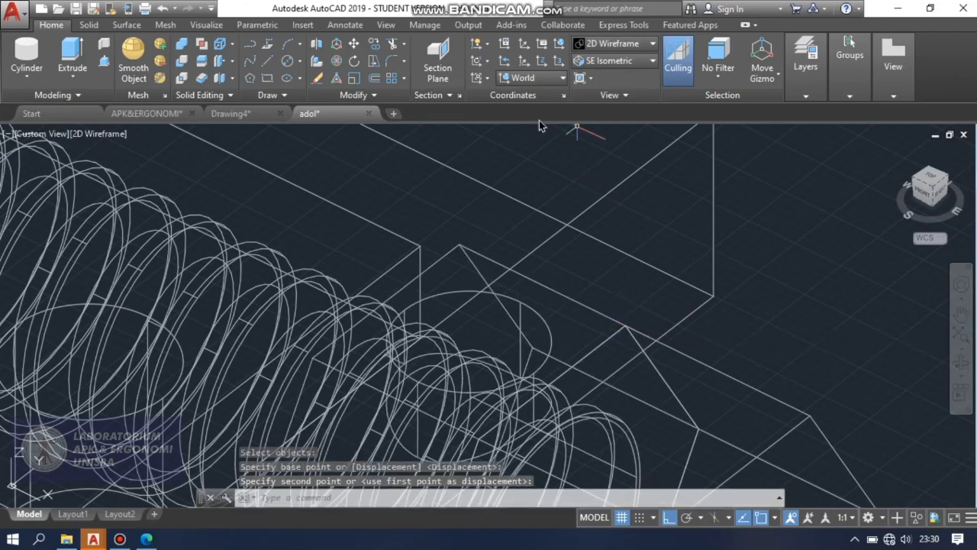
Inspect the hexagonal part's fit against the screw head in the Conceptual visual style and return to 2D Wireframe.
{"action": "scroll", "coordinate": [794, 308], "scroll_direction": "down", "scroll_amount": 2}
{"action": "scroll", "coordinate": [794, 308], "scroll_direction": "down", "scroll_amount": 3}
{"action": "left_click", "coordinate": [640, 44]}
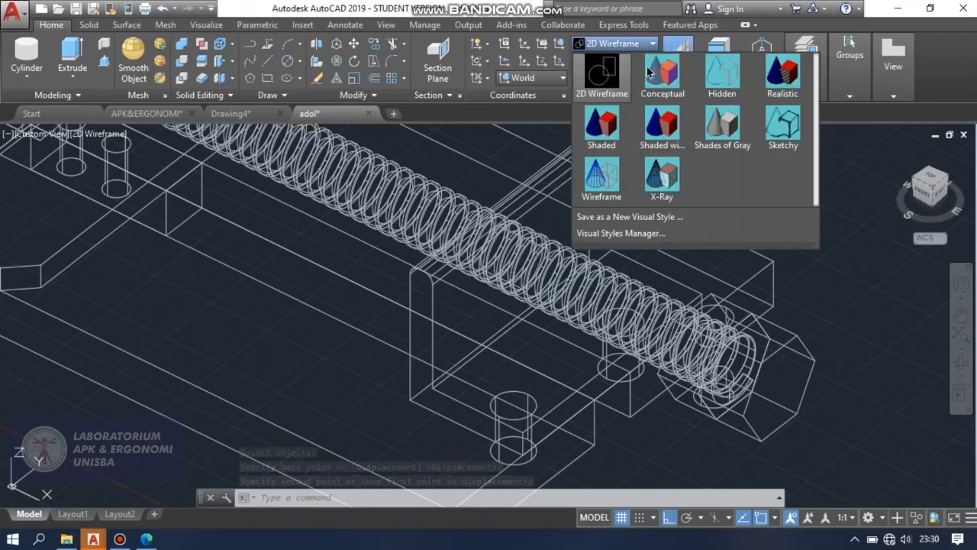
{"action": "left_click", "coordinate": [661, 73]}
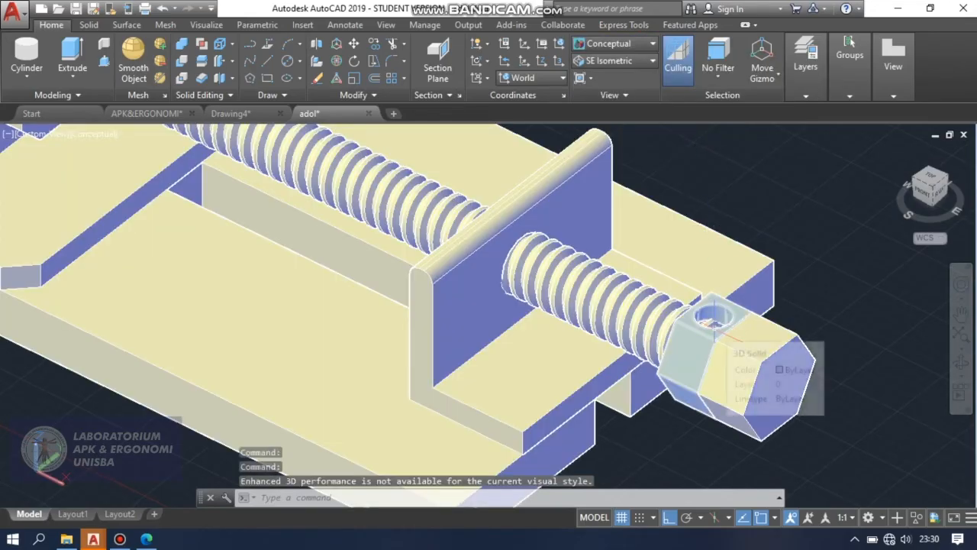
{"action": "scroll", "coordinate": [552, 348], "scroll_direction": "up", "scroll_amount": 1}
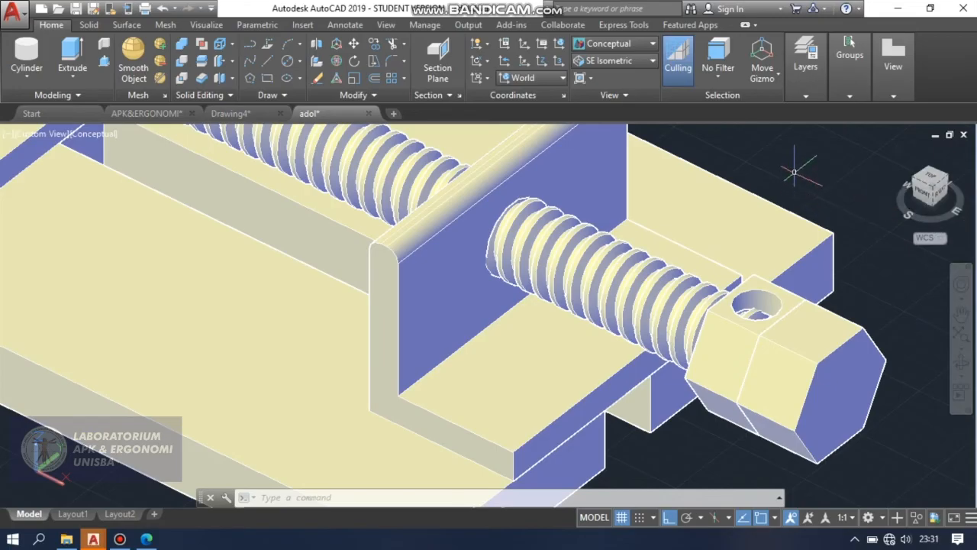
{"action": "left_click", "coordinate": [653, 44]}
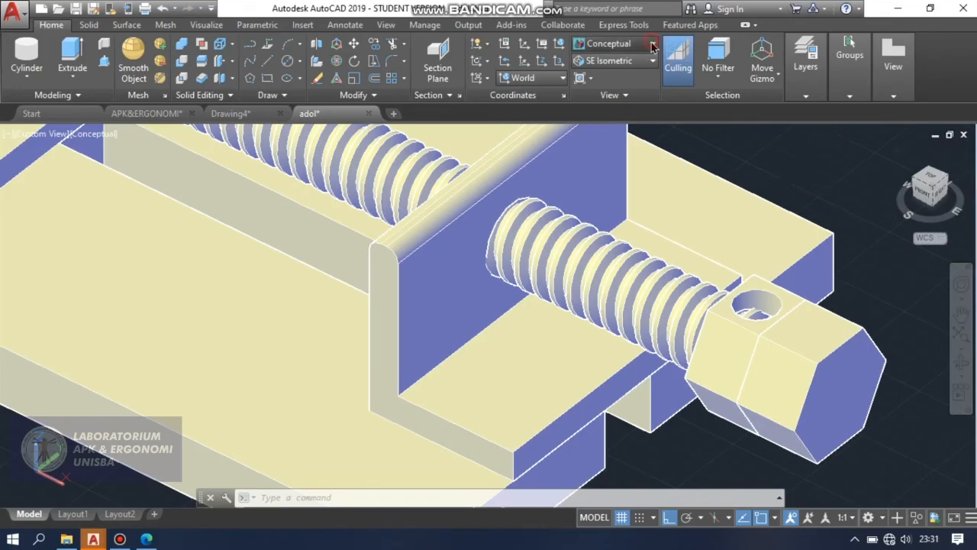
{"action": "left_click", "coordinate": [609, 67]}
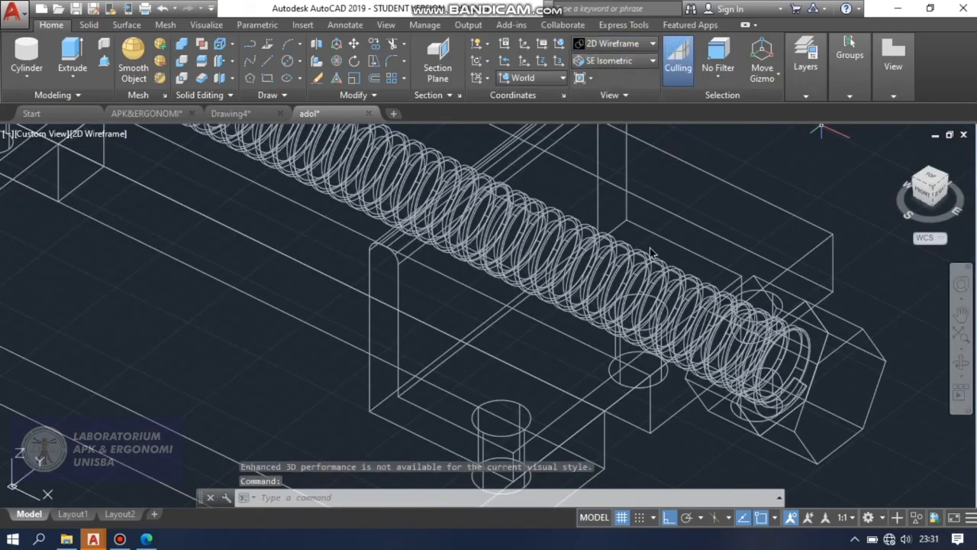
Draw a circle of diameter 7 centred on the vertical hole in the moved hexagonal part's top flat.
{"action": "left_click", "coordinate": [300, 62]}
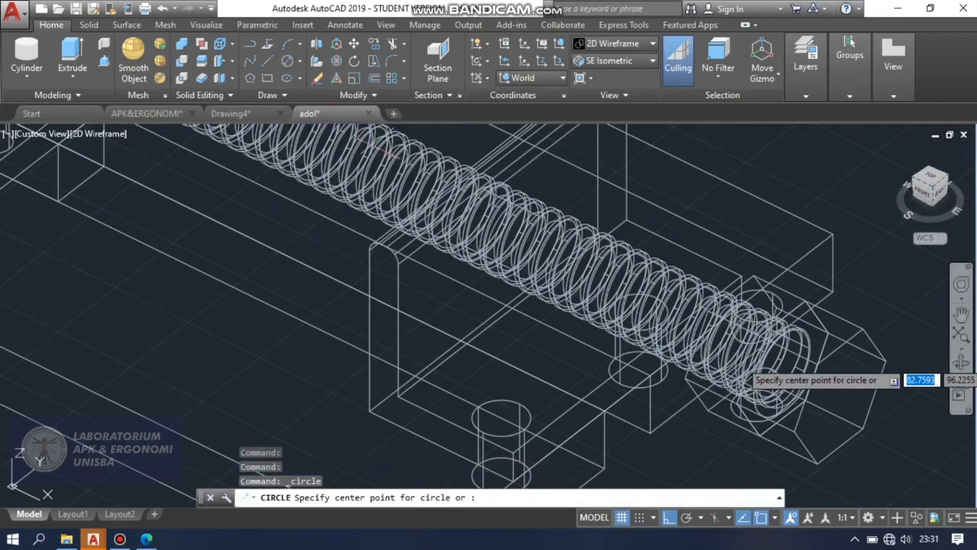
{"action": "scroll", "coordinate": [820, 306], "scroll_direction": "up", "scroll_amount": 5}
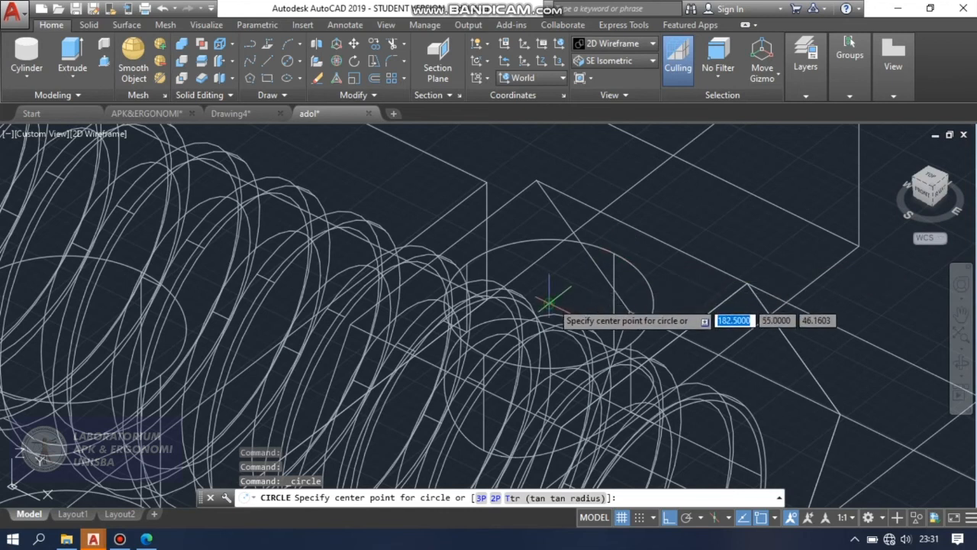
{"action": "left_click", "coordinate": [550, 276]}
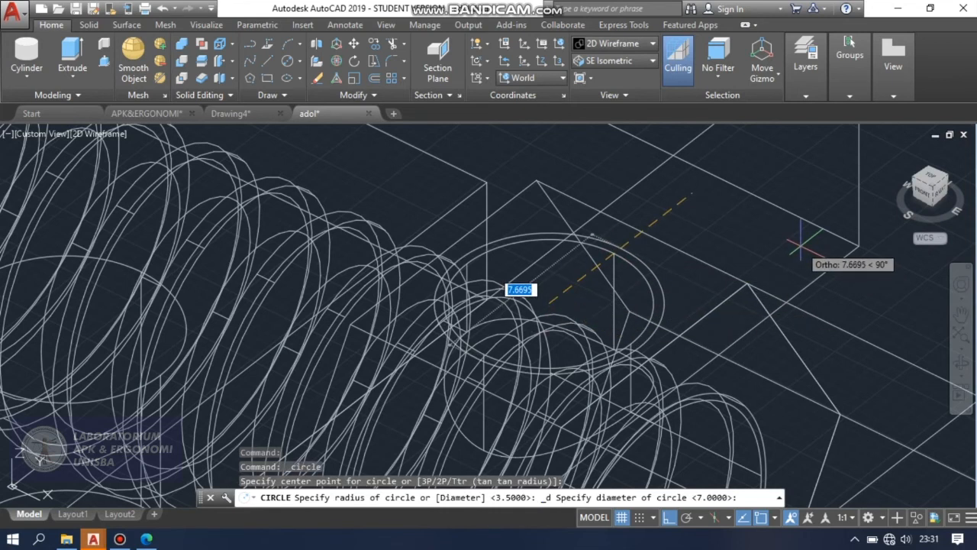
{"action": "key", "text": "BackSpace"}
{"action": "type", "text": "7"}
{"action": "key", "text": "Return"}
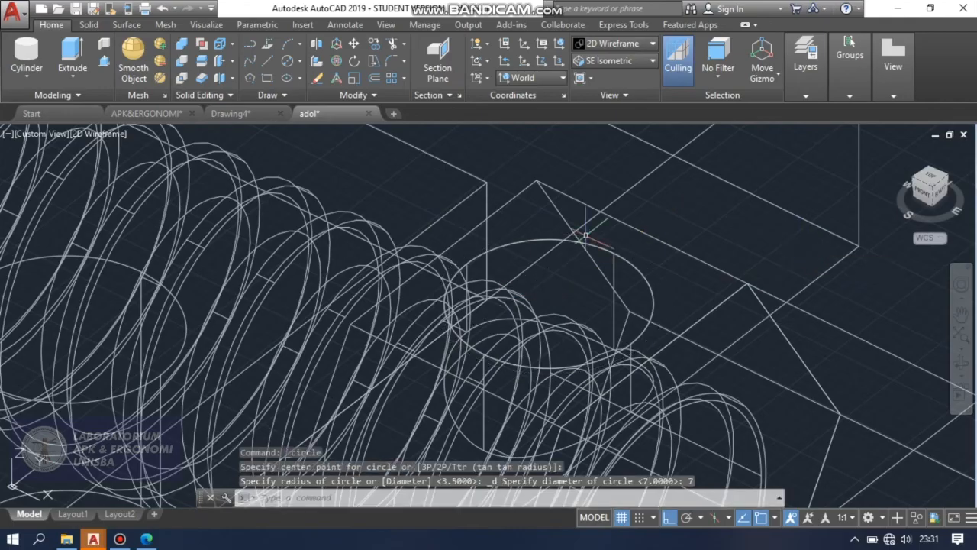
{"action": "left_click", "coordinate": [80, 48]}
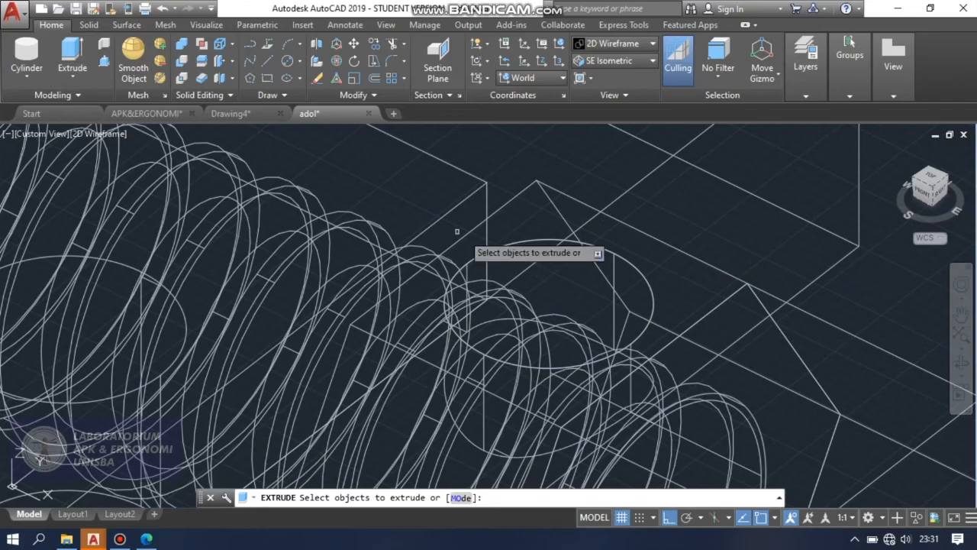
{"action": "left_click", "coordinate": [608, 251]}
{"action": "right_click", "coordinate": [609, 257]}
{"action": "left_click", "coordinate": [630, 241]}
{"action": "right_click", "coordinate": [630, 241]}
{"action": "left_click", "coordinate": [641, 257]}
{"action": "scroll", "coordinate": [627, 229], "scroll_direction": "down", "scroll_amount": 4}
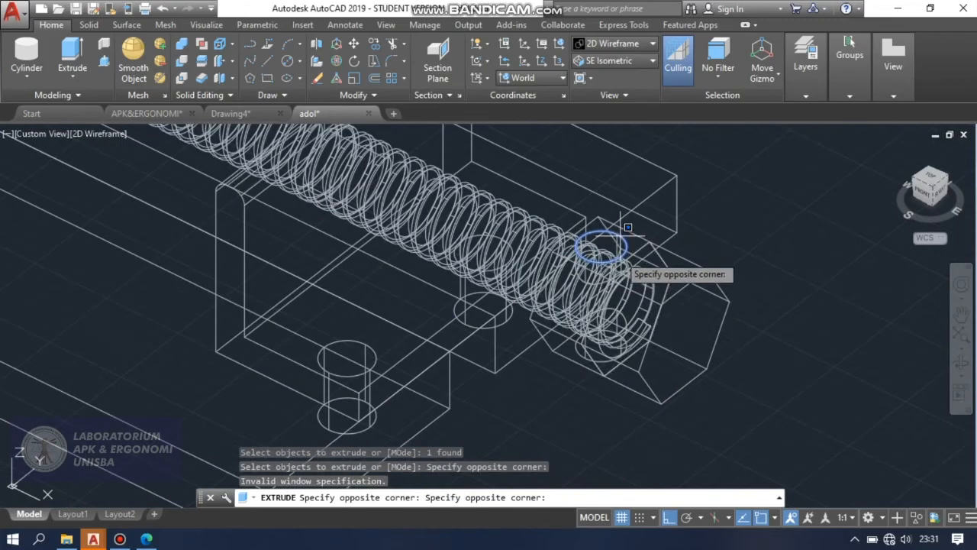
{"action": "left_click", "coordinate": [621, 239]}
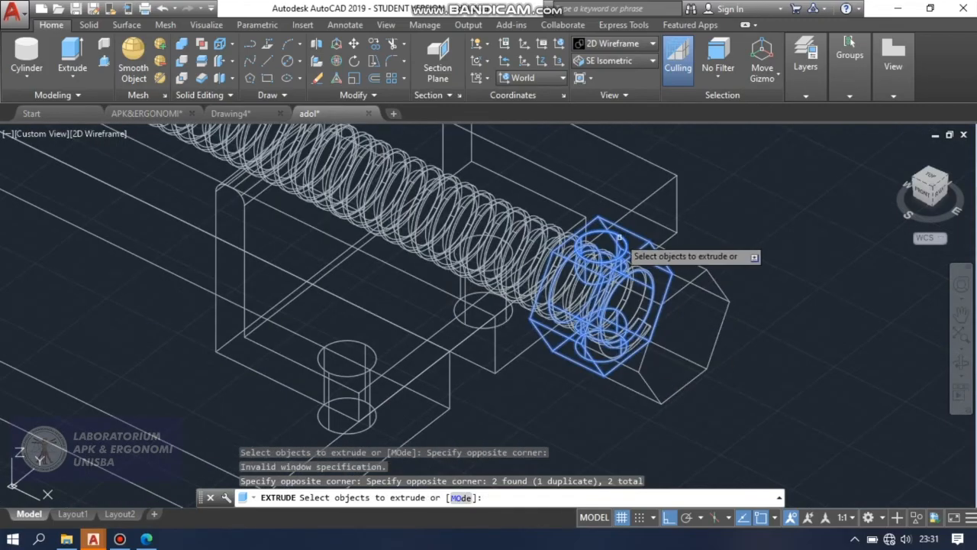
{"action": "key", "text": "Escape"}
Extrude the new 7 diameter circle downward through the hexagonal part and the screw end.
{"action": "key", "text": "Return"}
{"action": "left_click", "coordinate": [618, 237]}
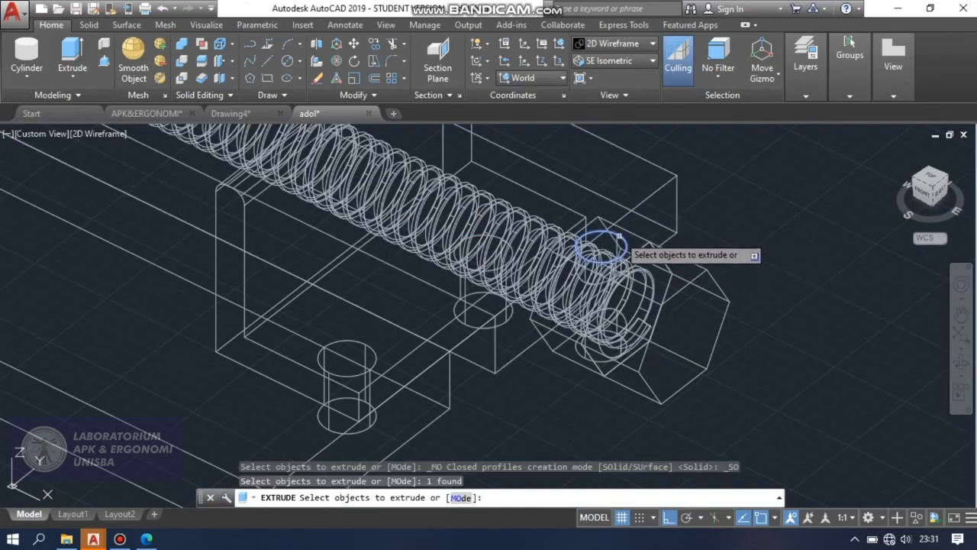
{"action": "key", "text": "Return"}
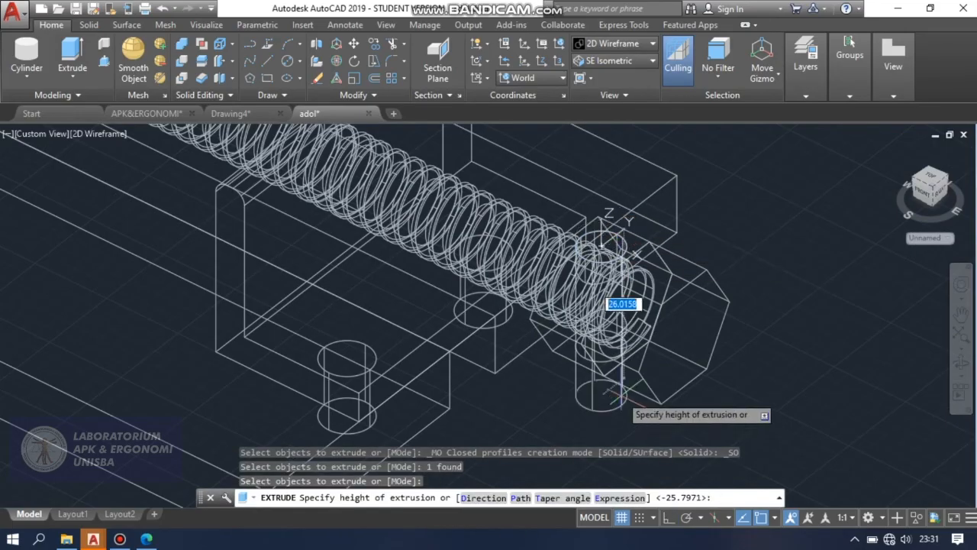
{"action": "left_click", "coordinate": [627, 364]}
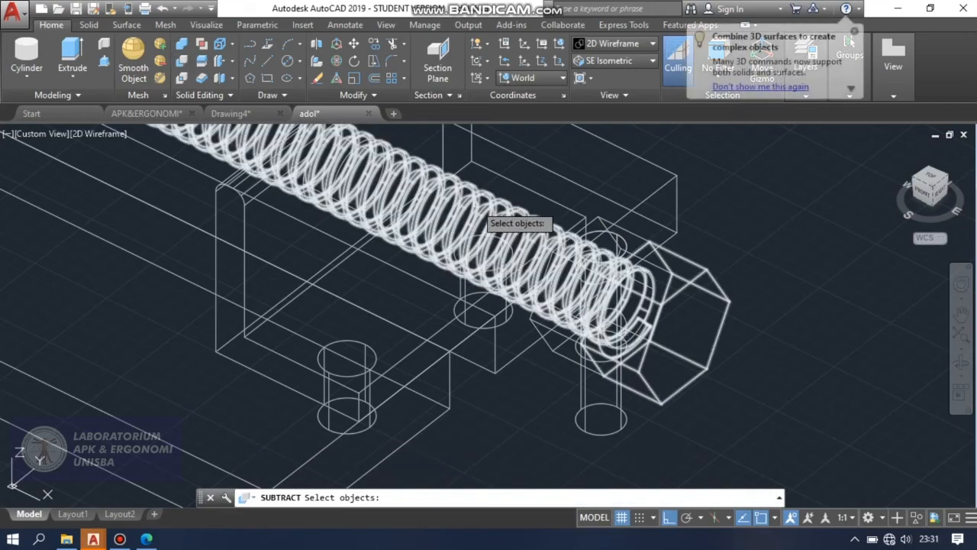
Subtract the 7 diameter cylinder from the threaded screw to cut the vertical hole through its end.
{"action": "left_click", "coordinate": [532, 232]}
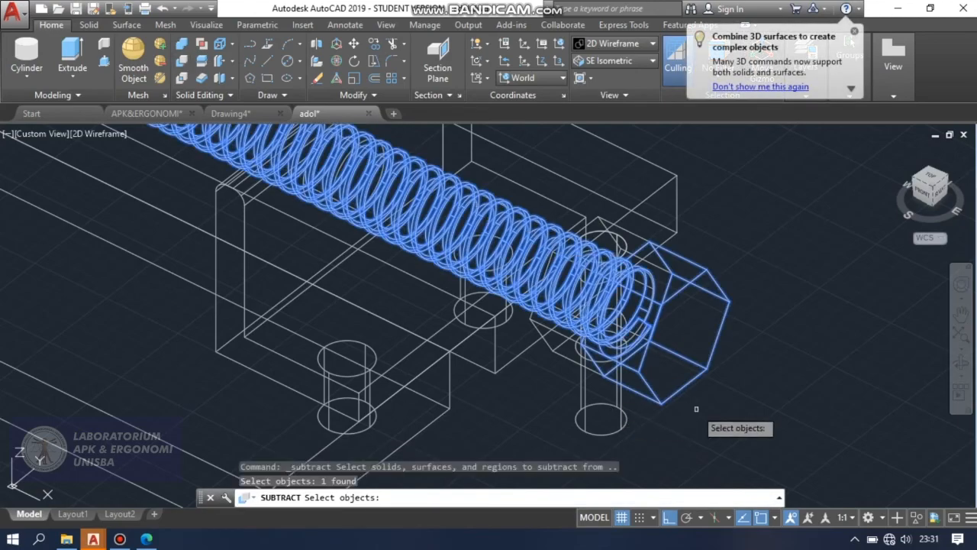
{"action": "key", "text": "Return"}
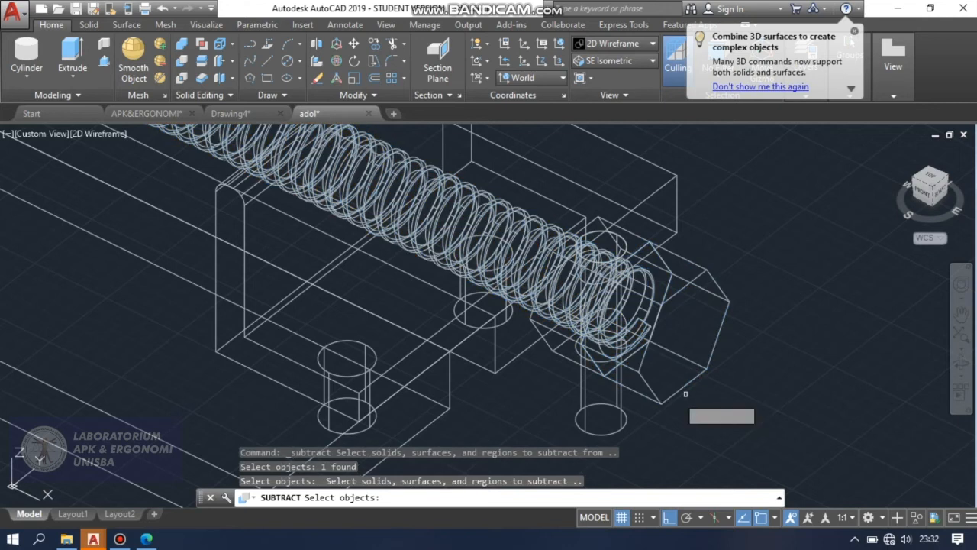
{"action": "left_click", "coordinate": [617, 401]}
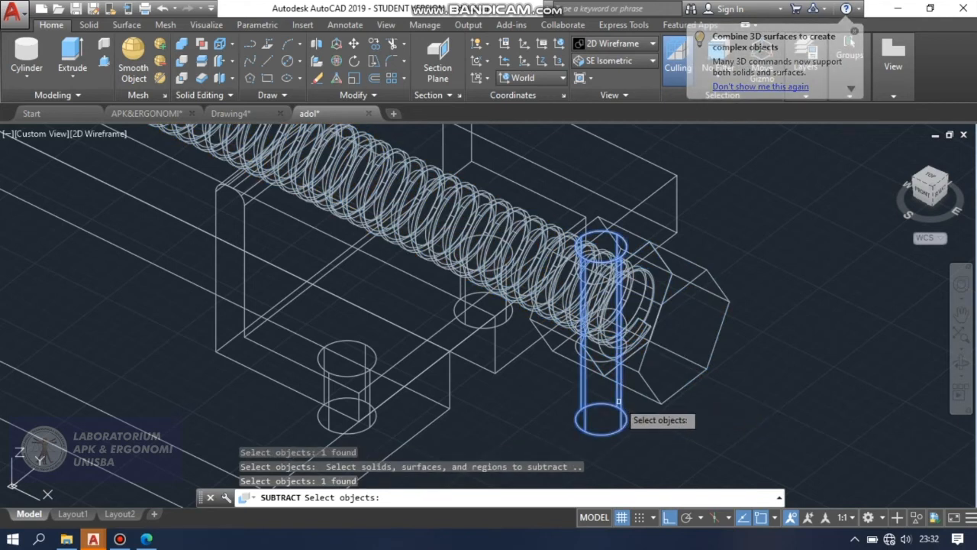
{"action": "key", "text": "Return"}
Inspect the hole in the screw's hexagonal end in the Conceptual visual style and return to 2D Wireframe.
{"action": "left_click", "coordinate": [613, 46]}
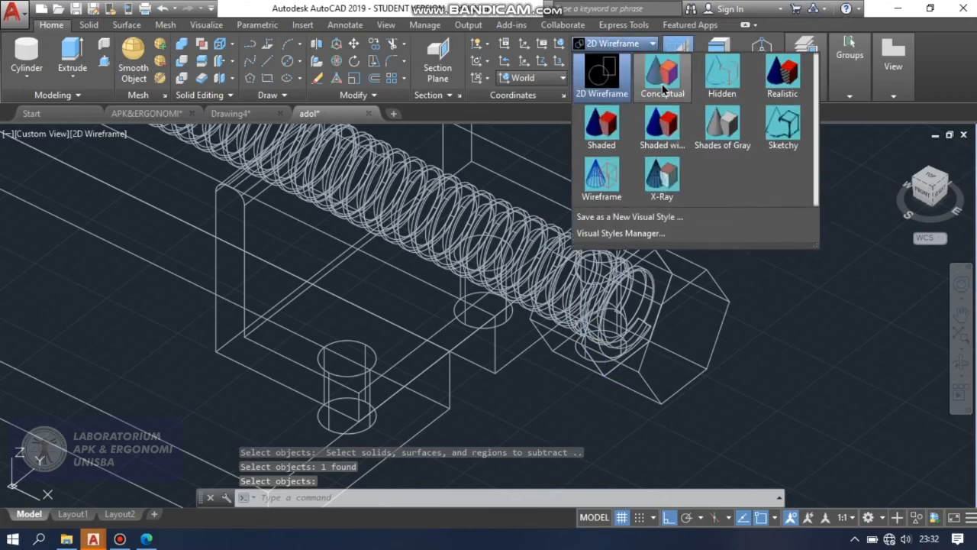
{"action": "left_click", "coordinate": [664, 83]}
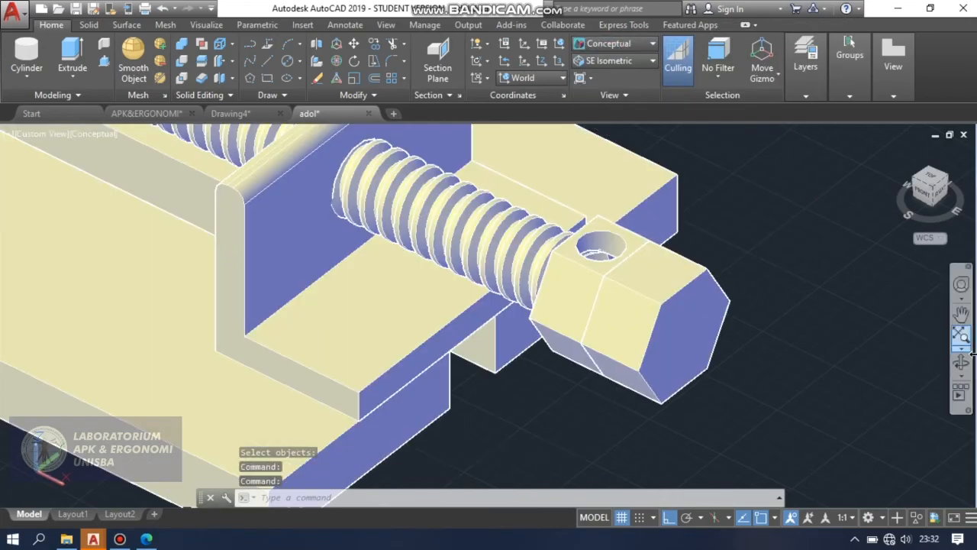
{"action": "left_click", "coordinate": [961, 364]}
{"action": "left_click_drag", "start_coordinate": [750, 279], "coordinate": [766, 303]}
{"action": "key", "text": "Escape"}
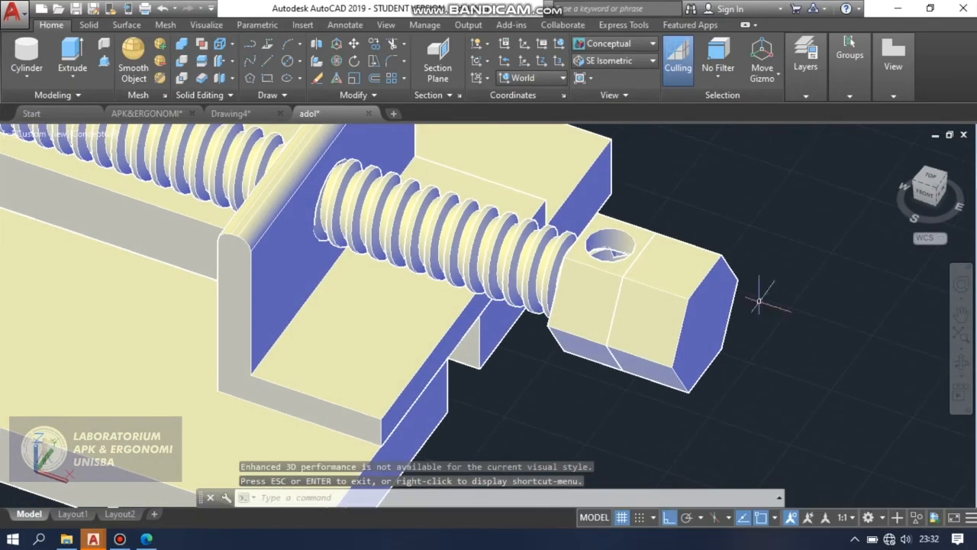
{"action": "left_click", "coordinate": [612, 43]}
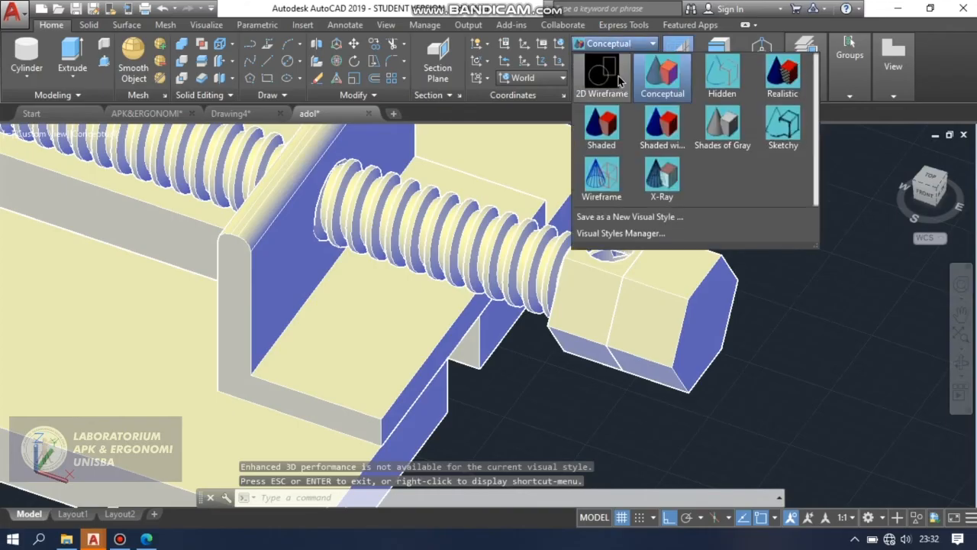
{"action": "scroll", "coordinate": [526, 243], "scroll_direction": "up", "scroll_amount": 3}
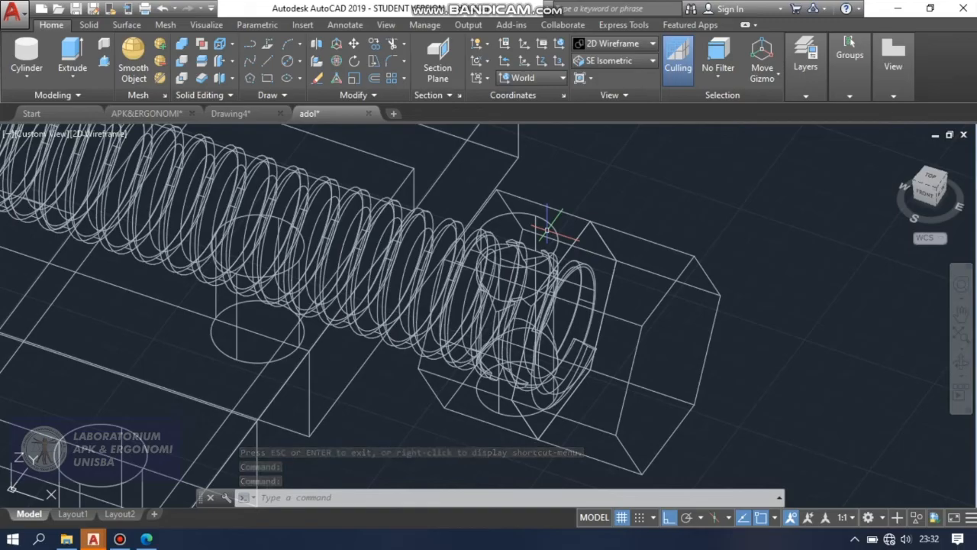
Orbit to see the whole vise from its screw-head end and set the UCS to the Right preset.
{"action": "scroll", "coordinate": [534, 231], "scroll_direction": "down", "scroll_amount": 4}
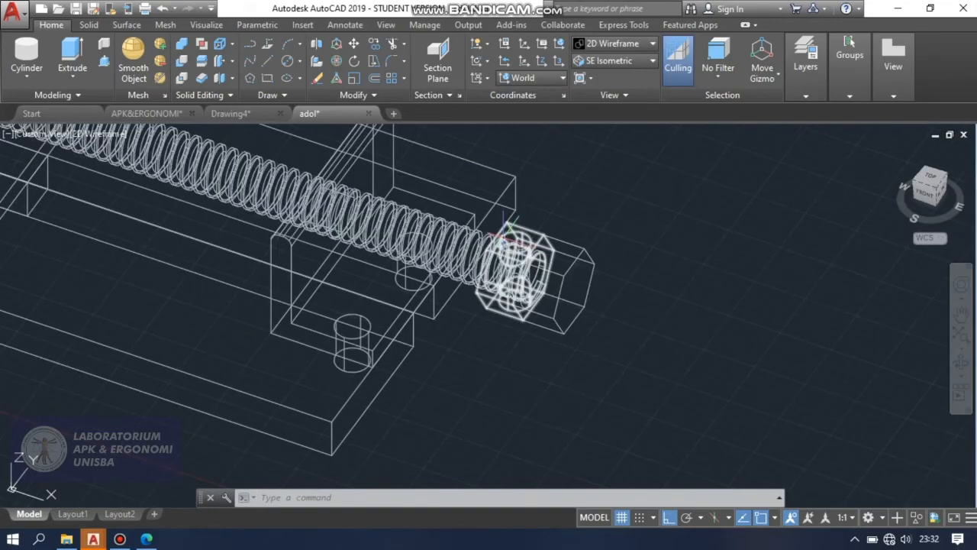
{"action": "scroll", "coordinate": [509, 231], "scroll_direction": "down", "scroll_amount": 4}
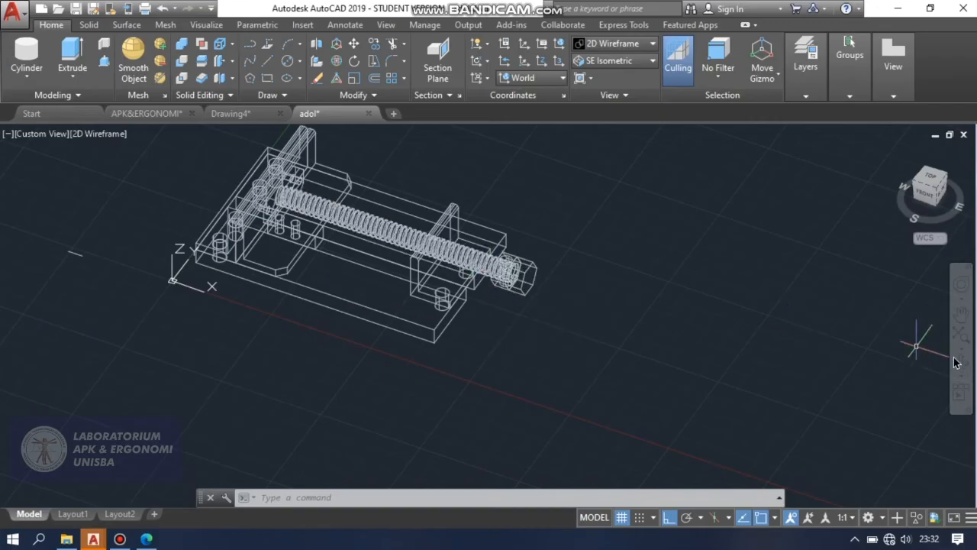
{"action": "left_click_drag", "start_coordinate": [785, 355], "coordinate": [745, 325]}
{"action": "key", "text": "Escape"}
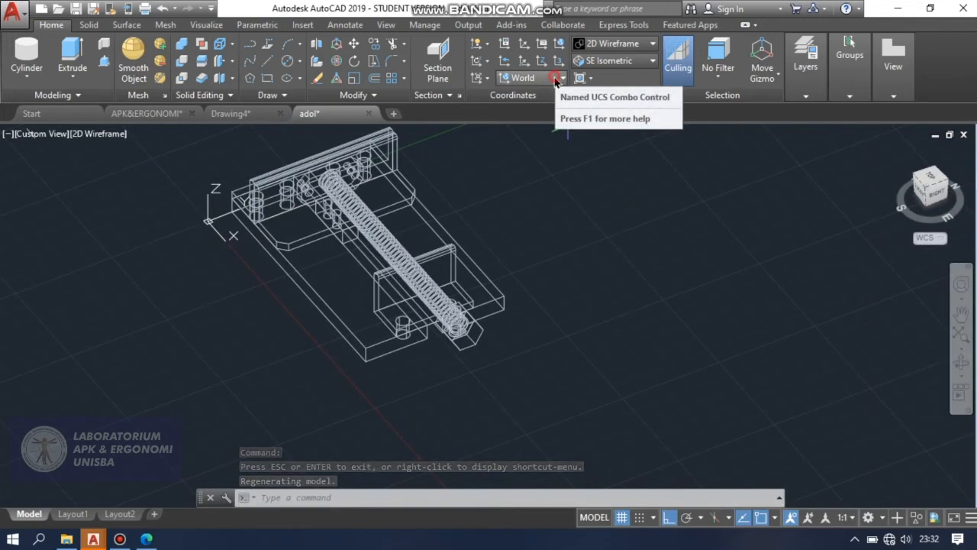
{"action": "left_click", "coordinate": [555, 77]}
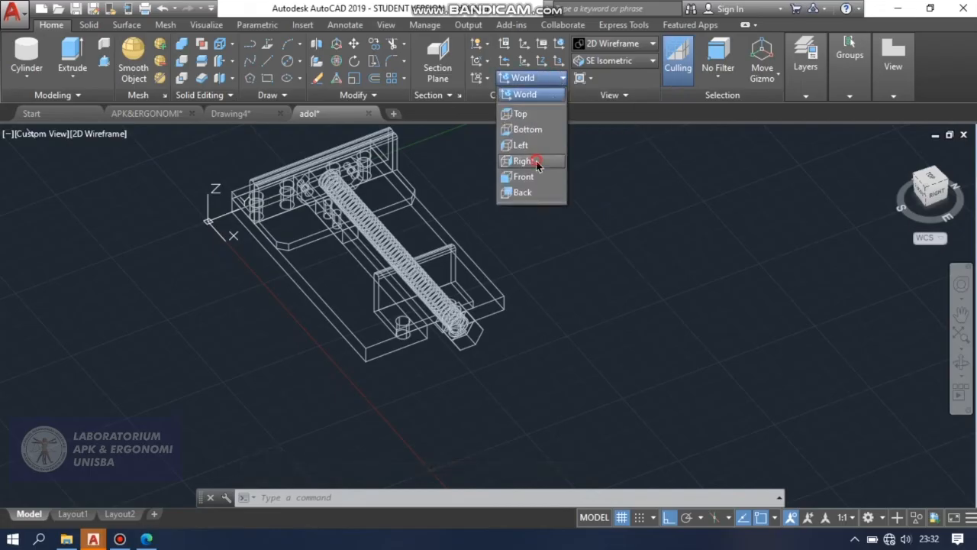
{"action": "left_click", "coordinate": [535, 161]}
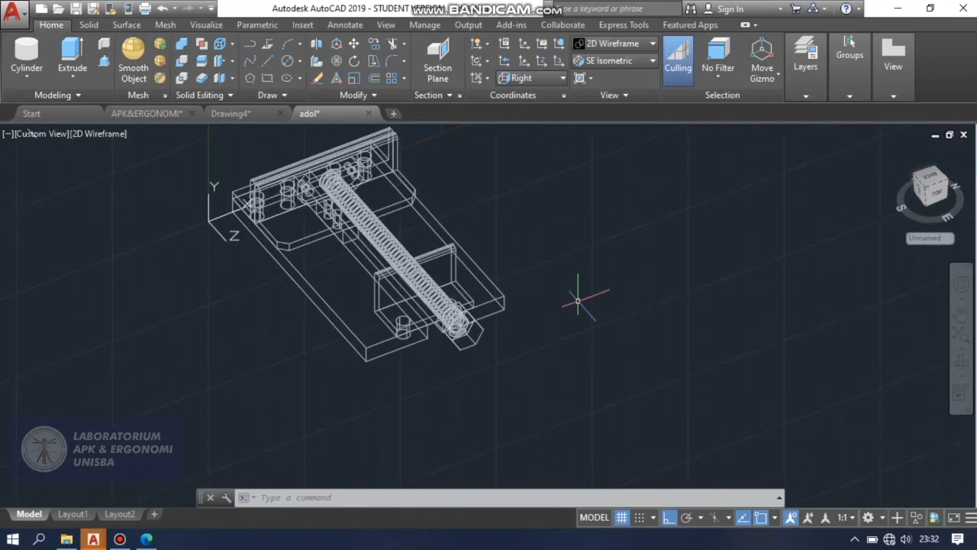
Draw a six-sided polygon inscribed in a circle of radius 10 in the empty space beside the vise.
{"action": "left_click", "coordinate": [250, 77]}
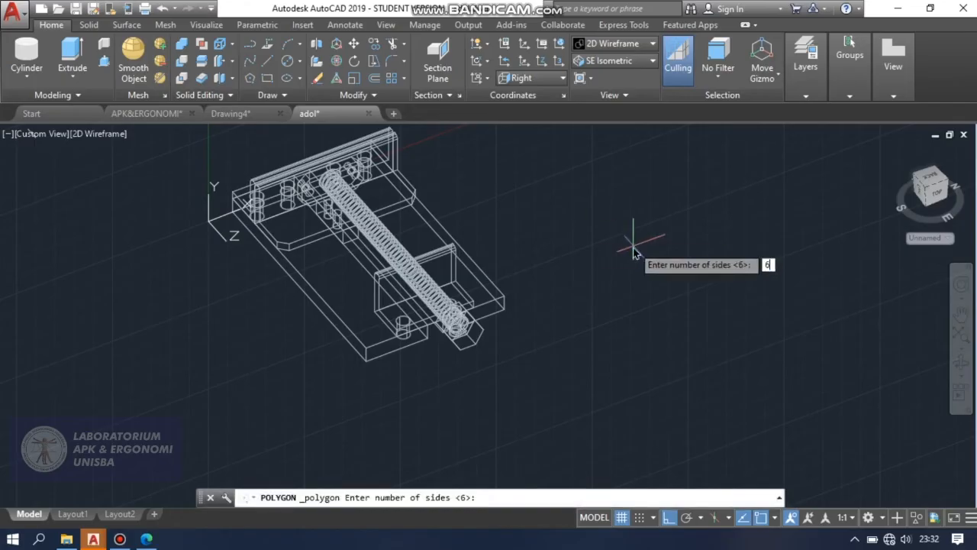
{"action": "type", "text": "6"}
{"action": "key", "text": "Return"}
{"action": "left_click", "coordinate": [625, 280]}
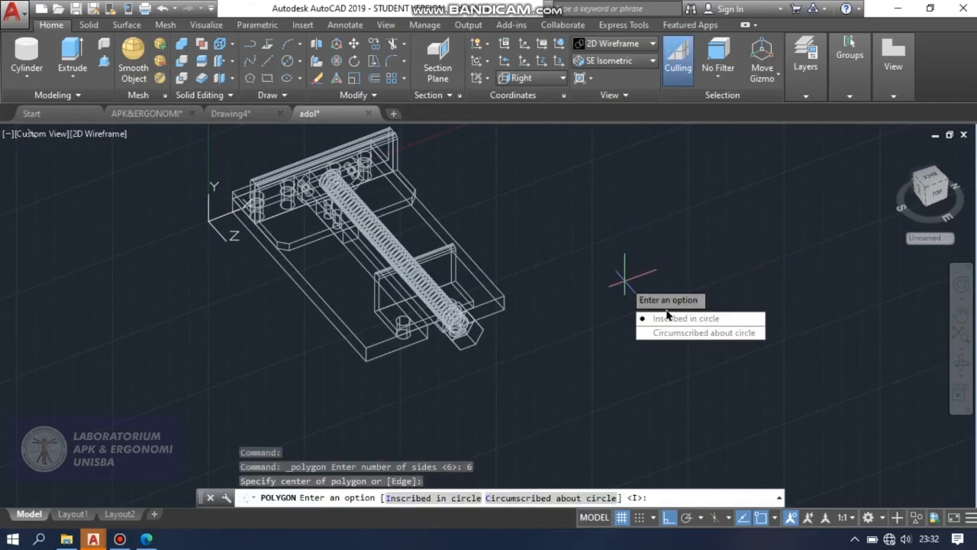
{"action": "left_click", "coordinate": [670, 322]}
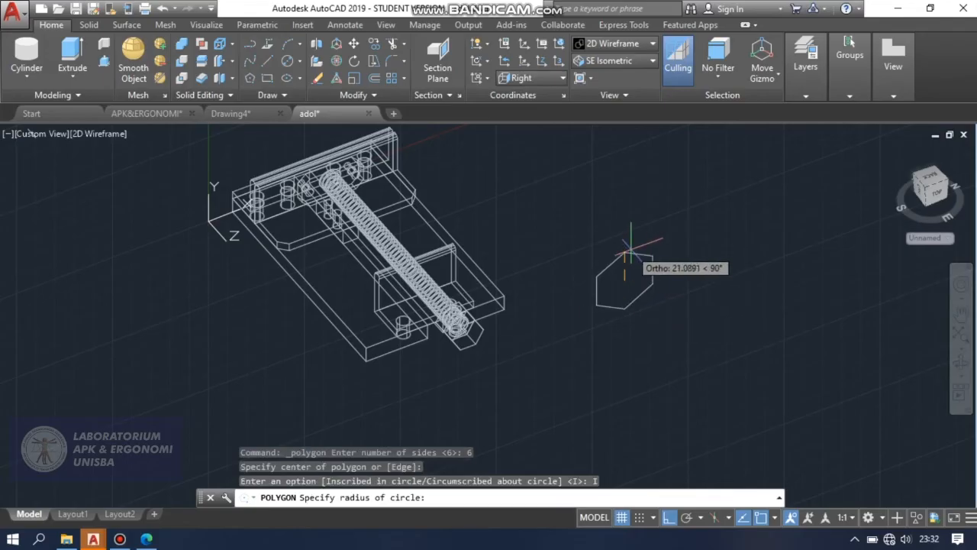
{"action": "type", "text": "10"}
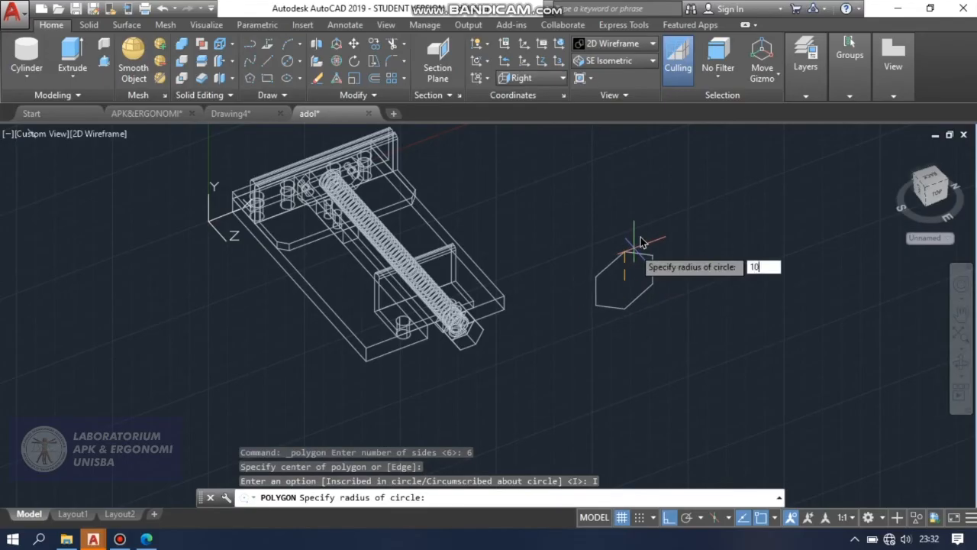
{"action": "key", "text": "Return"}
{"action": "scroll", "coordinate": [637, 268], "scroll_direction": "up", "scroll_amount": 5}
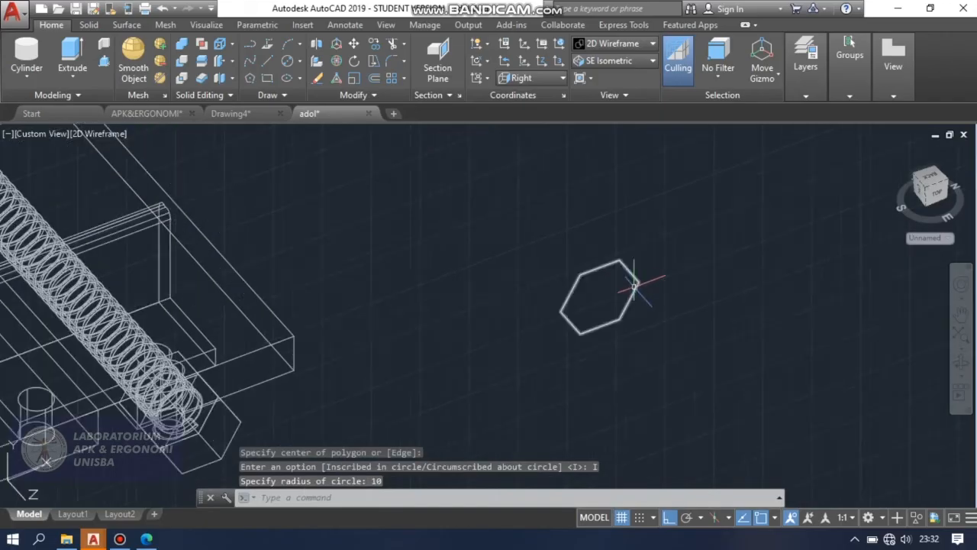
{"action": "type", "text": "l"}
{"action": "key", "text": "Return"}
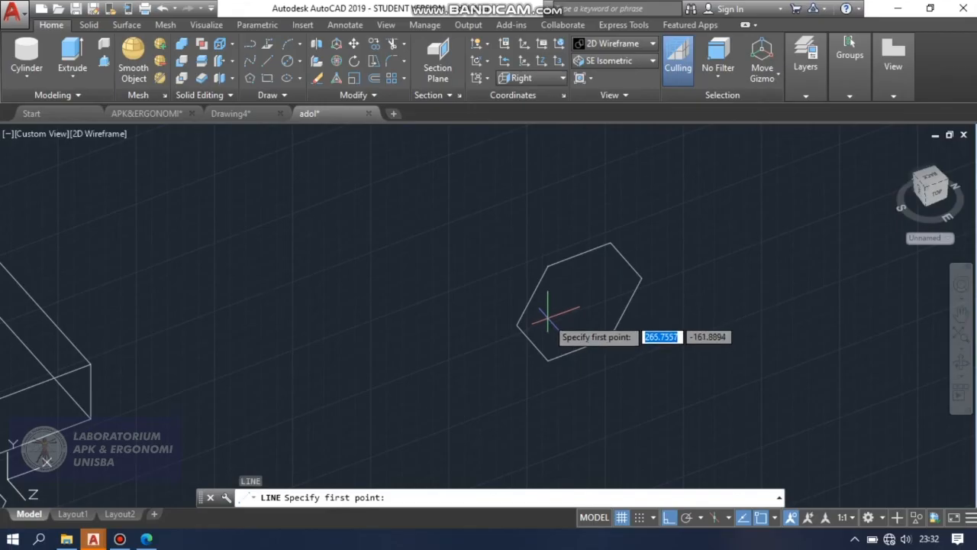
{"action": "key", "text": "Escape"}
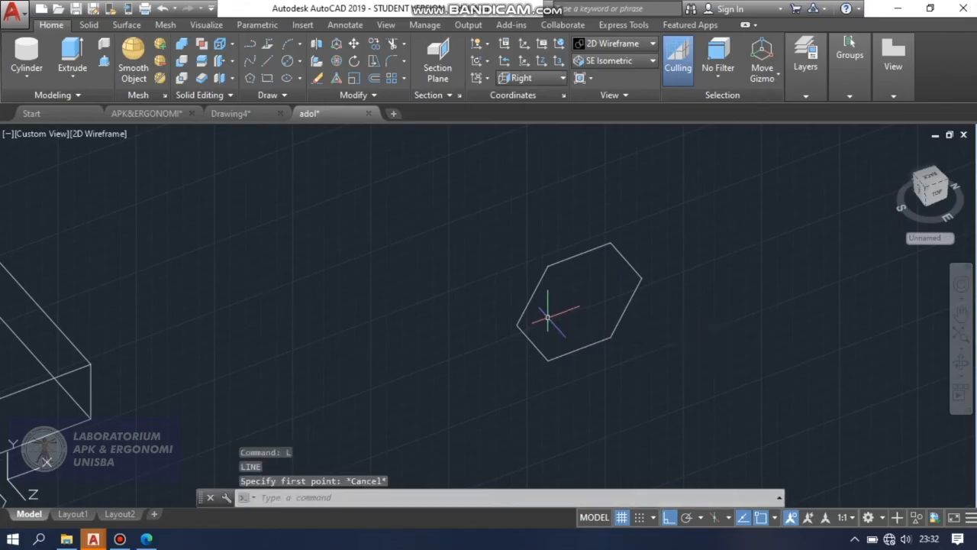
Extrude the new hexagon into a solid with a height of 9.
{"action": "left_click", "coordinate": [73, 54]}
{"action": "left_click", "coordinate": [558, 263]}
{"action": "right_click", "coordinate": [558, 262]}
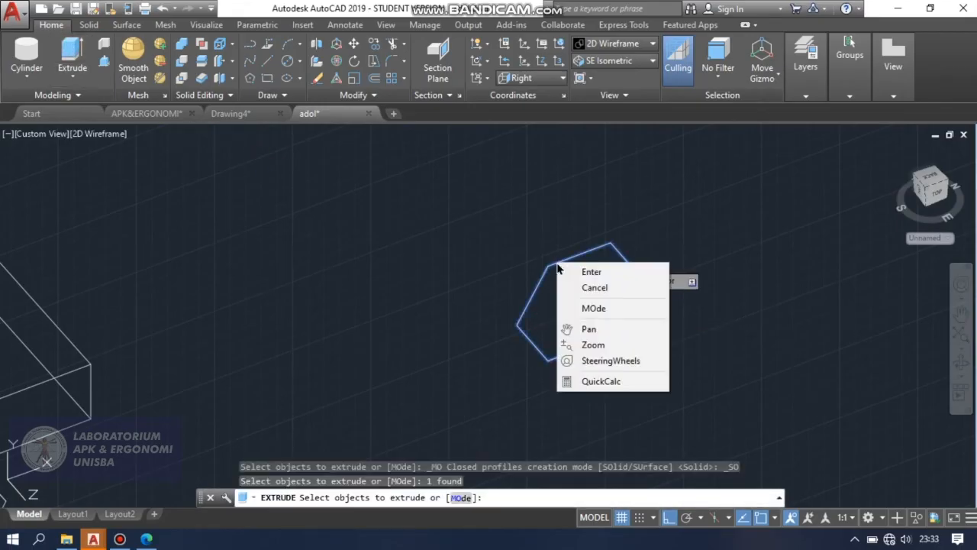
{"action": "left_click", "coordinate": [590, 272]}
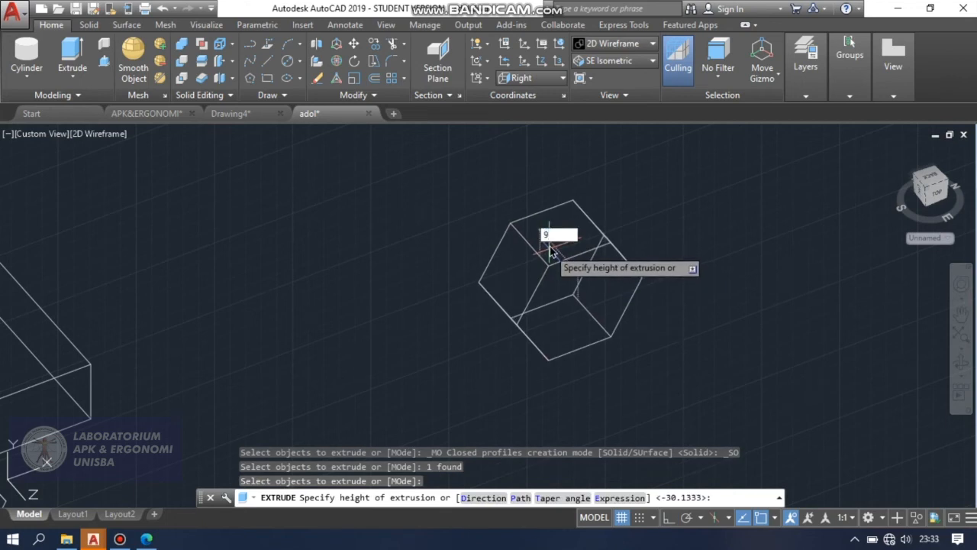
{"action": "key", "text": "Return"}
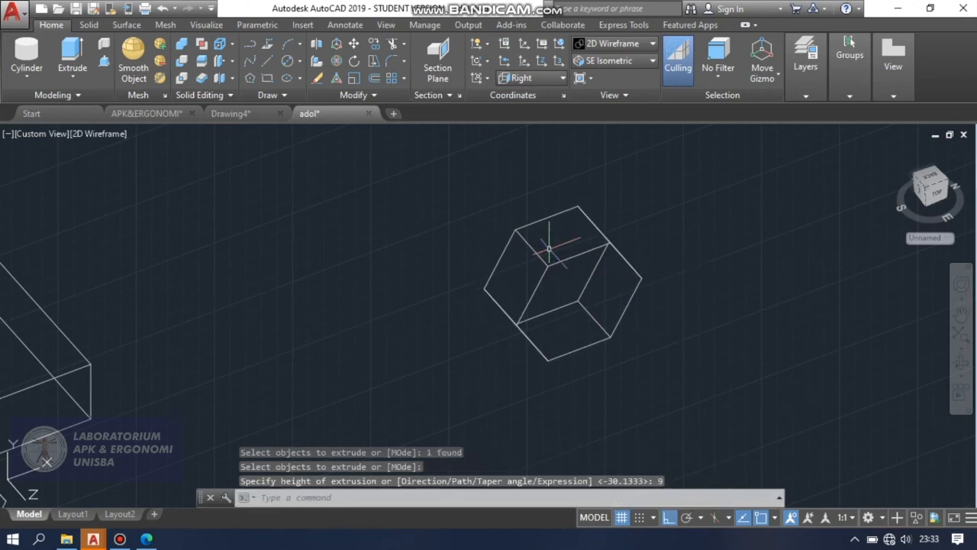
Draw a diagonal line between the two opposite side corners of the new hexagonal solid's front face.
{"action": "left_click", "coordinate": [267, 60]}
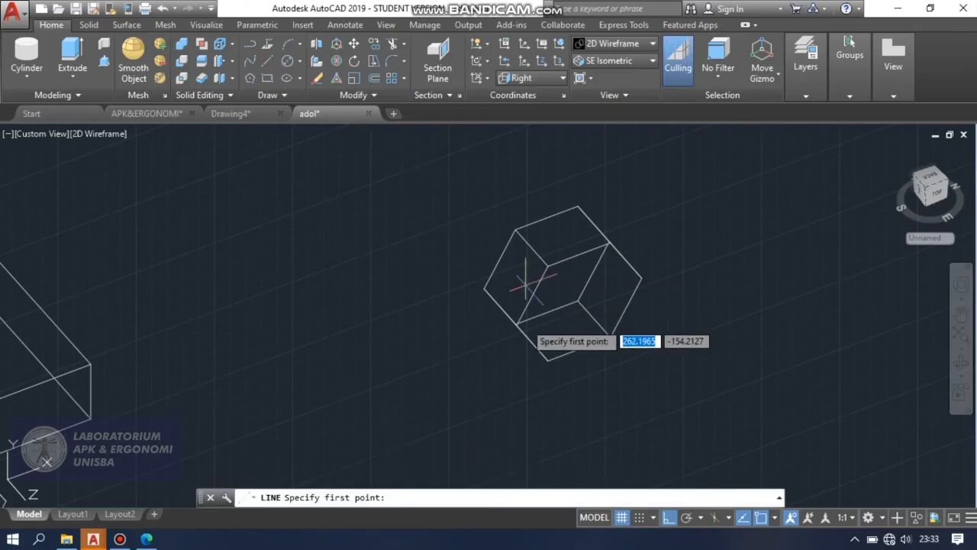
{"action": "left_click", "coordinate": [512, 324]}
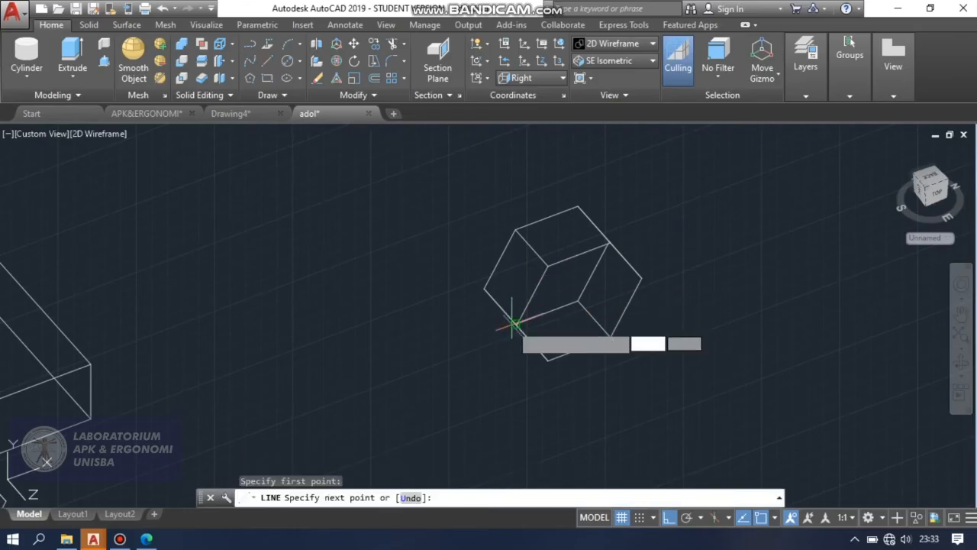
{"action": "left_click", "coordinate": [642, 280]}
{"action": "key", "text": "Return"}
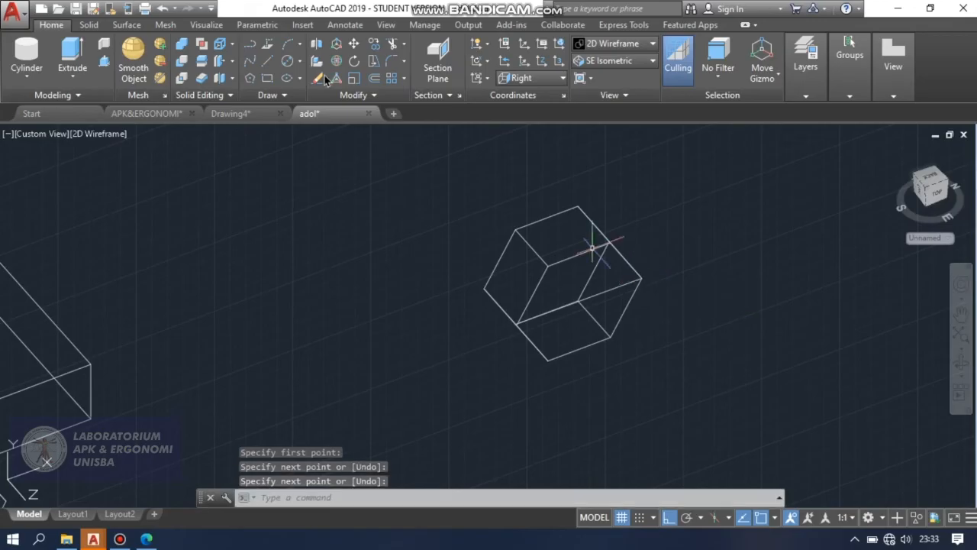
{"action": "left_click", "coordinate": [300, 64]}
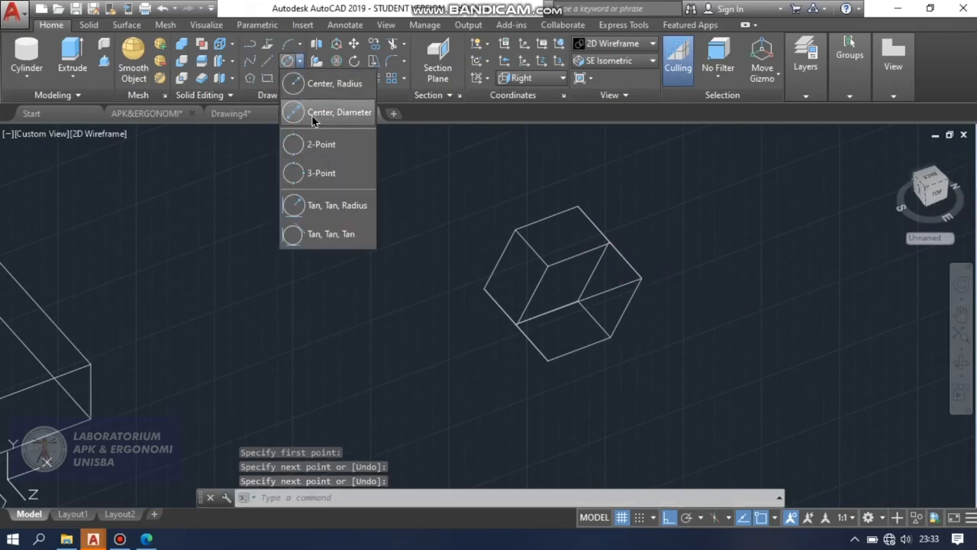
{"action": "left_click", "coordinate": [327, 113]}
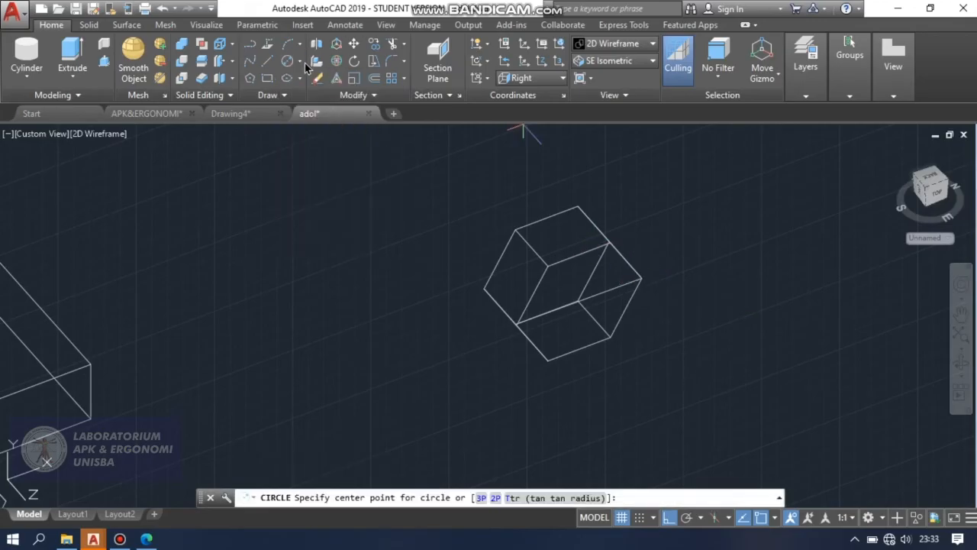
{"action": "left_click", "coordinate": [301, 64]}
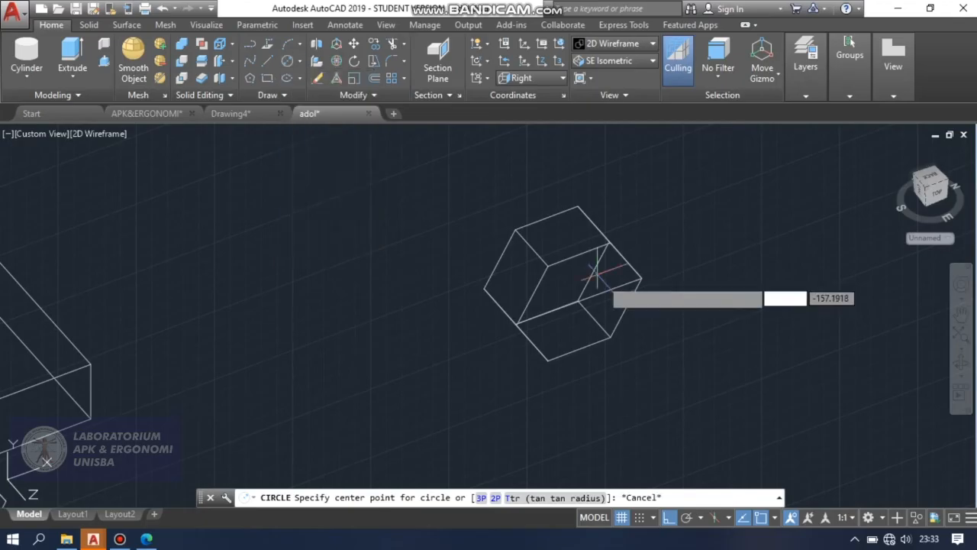
{"action": "left_click", "coordinate": [577, 300]}
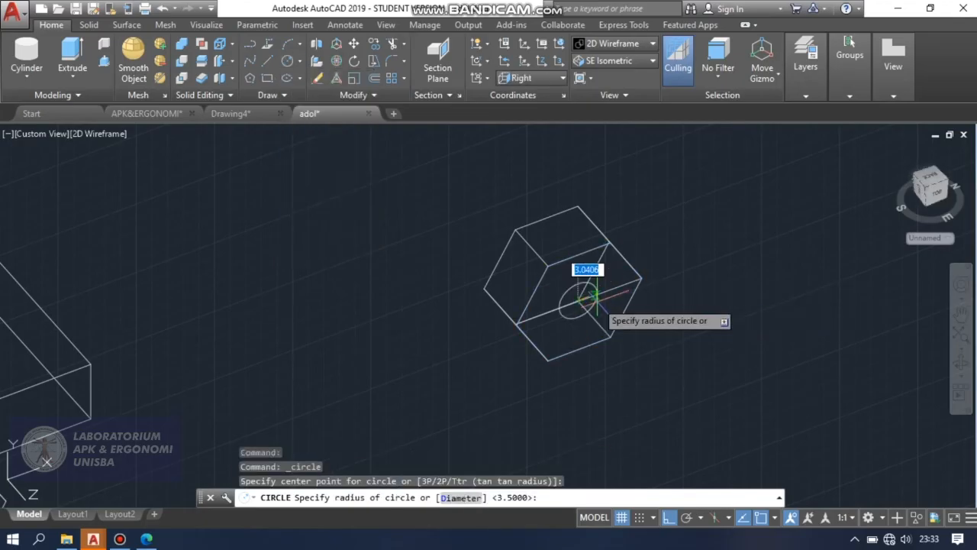
{"action": "key", "text": "Escape"}
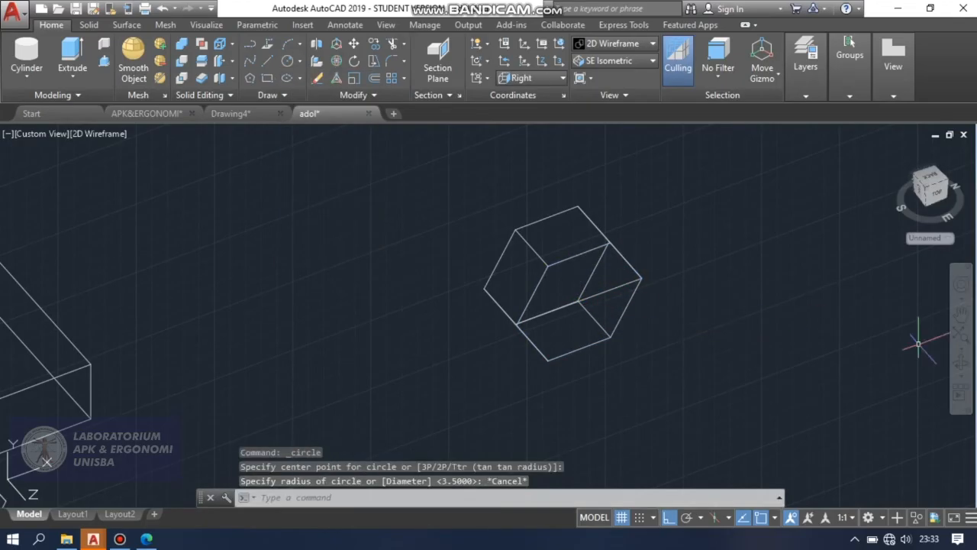
Draw a circle of radius 5.75 centred on the midpoint of the diagonal line on the hexagonal solid's front face.
{"action": "left_click", "coordinate": [959, 363]}
{"action": "left_click_drag", "start_coordinate": [798, 331], "coordinate": [662, 270]}
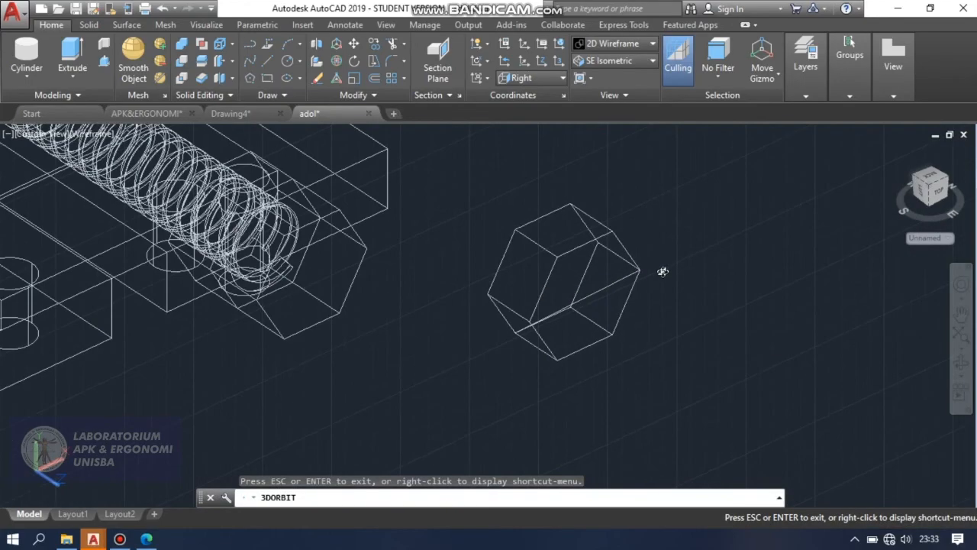
{"action": "key", "text": "Escape"}
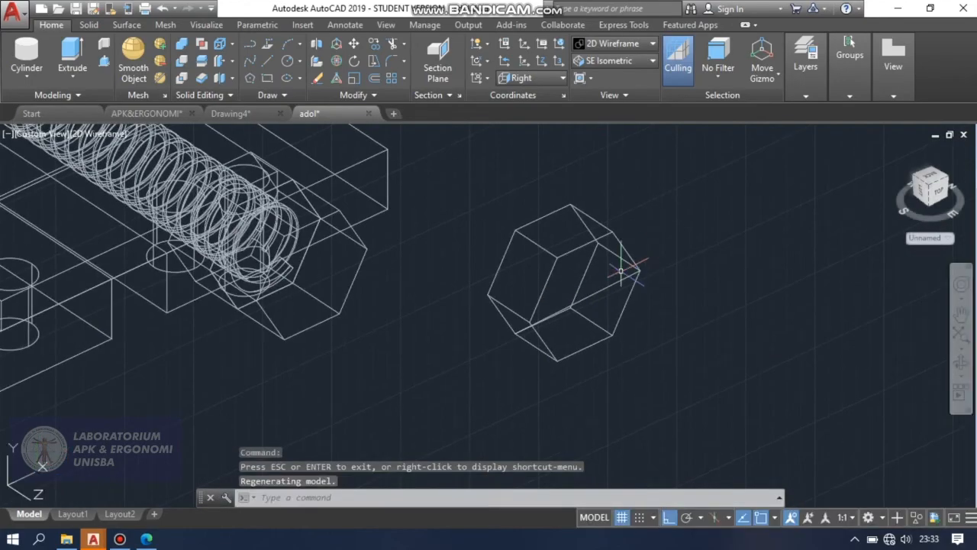
{"action": "left_click", "coordinate": [302, 63]}
{"action": "left_click", "coordinate": [356, 117]}
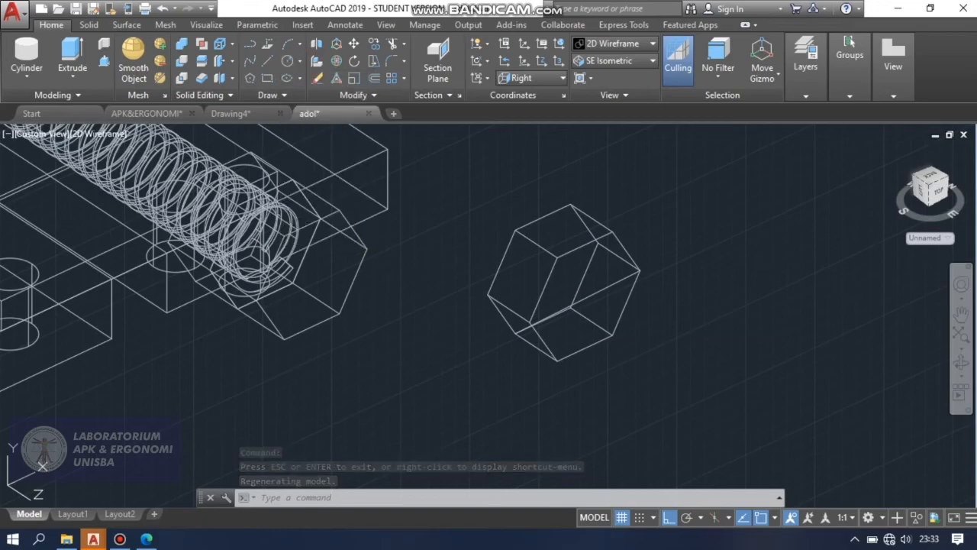
{"action": "left_click", "coordinate": [578, 303]}
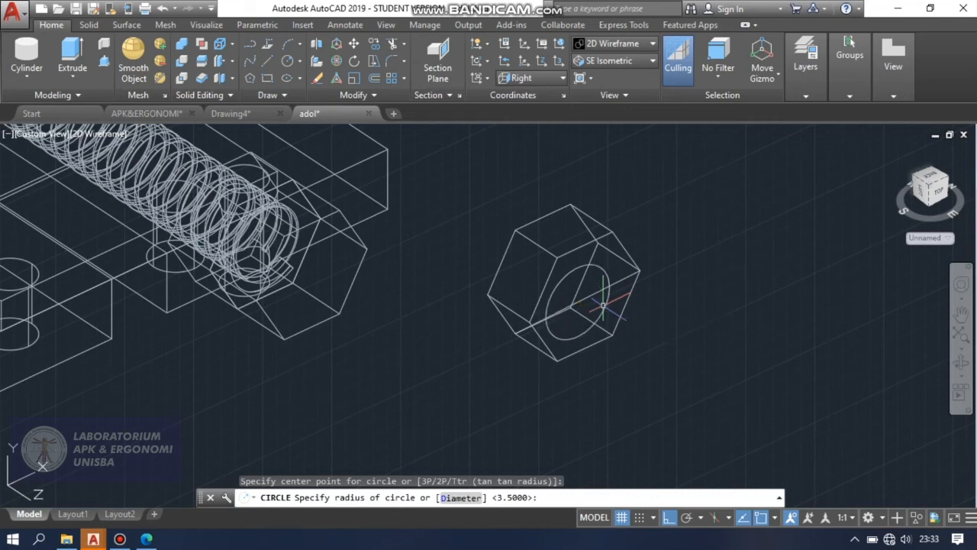
{"action": "type", "text": "5.75"}
{"action": "key", "text": "Return"}
Extrude the circle into a cylinder that passes completely through the hexagonal solid and extends beyond its back face.
{"action": "left_click", "coordinate": [82, 61]}
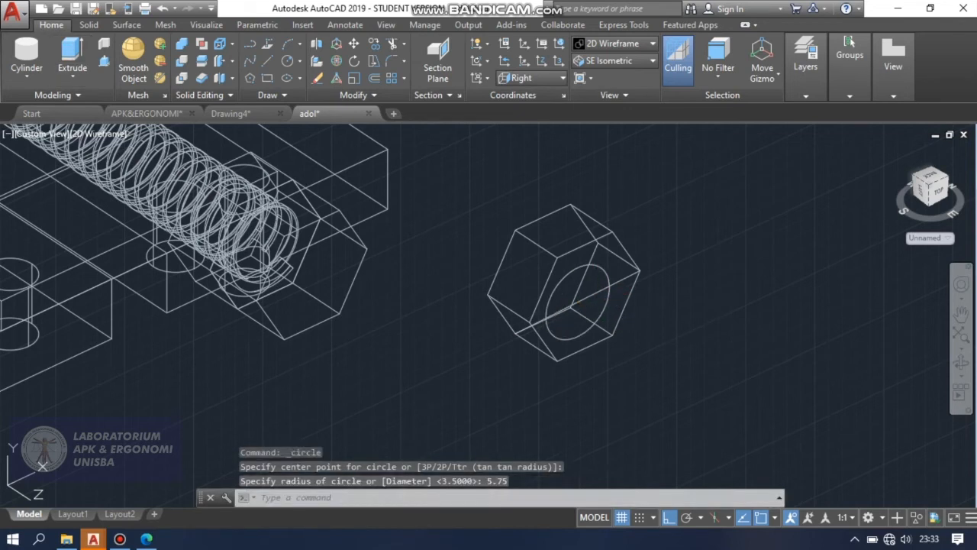
{"action": "left_click", "coordinate": [600, 264]}
{"action": "right_click", "coordinate": [594, 268]}
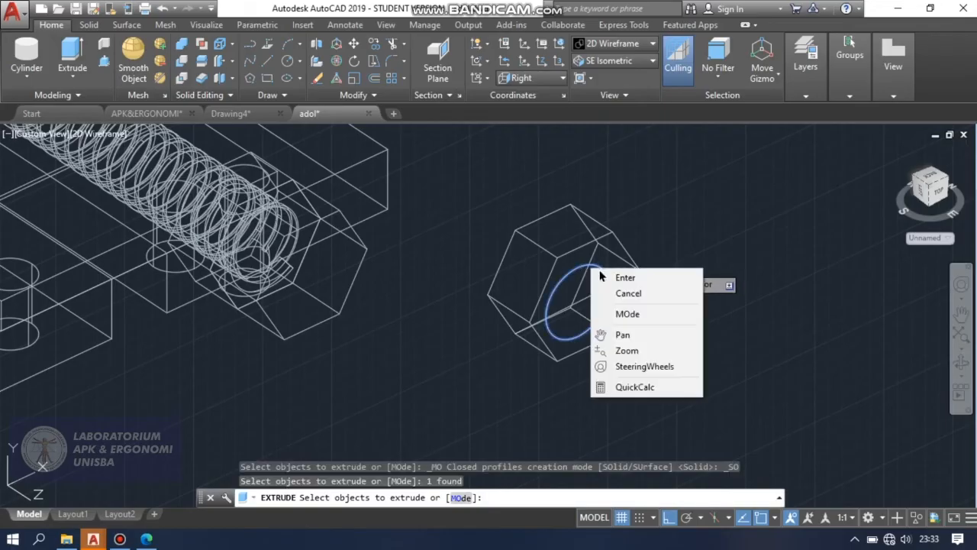
{"action": "left_click", "coordinate": [617, 276]}
{"action": "left_click", "coordinate": [496, 179]}
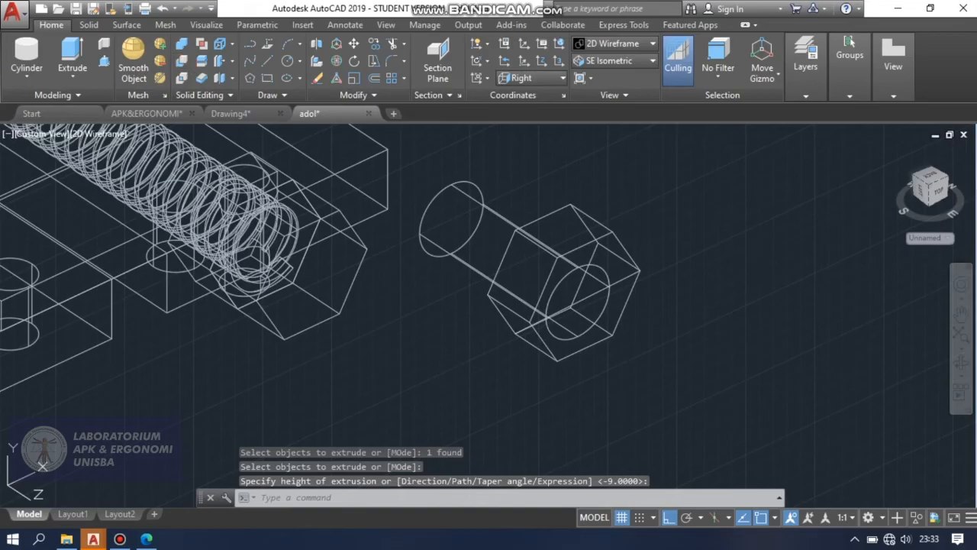
Try subtracting the cylinder from the hexagonal solid, and undo the subtraction.
{"action": "left_click", "coordinate": [181, 60]}
{"action": "left_click", "coordinate": [597, 223]}
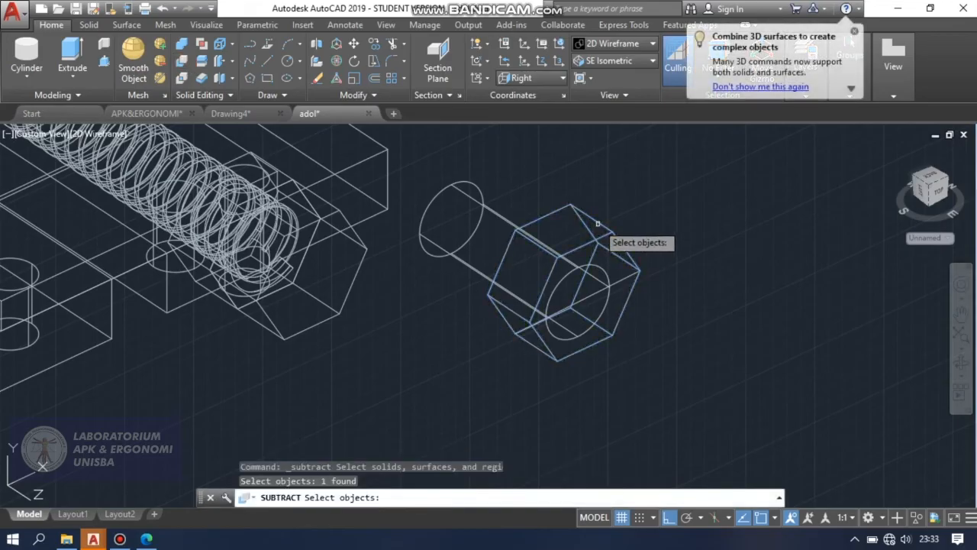
{"action": "key", "text": "Return"}
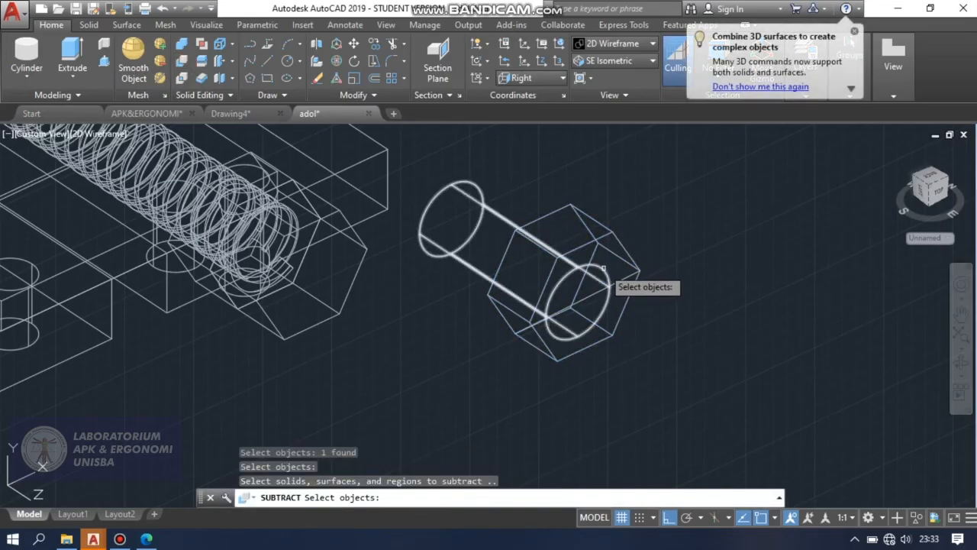
{"action": "left_click", "coordinate": [602, 268]}
{"action": "key", "text": "Return"}
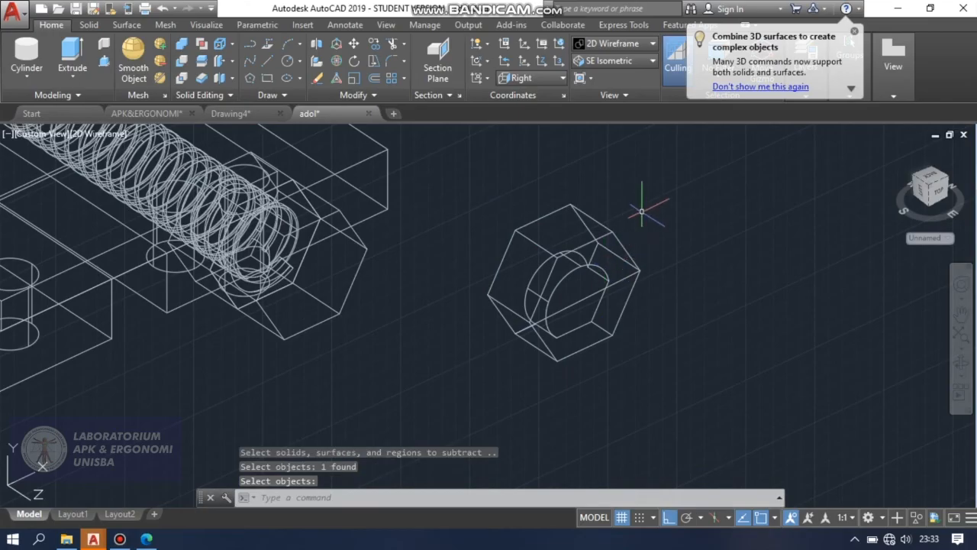
{"action": "key", "text": "ctrl+z"}
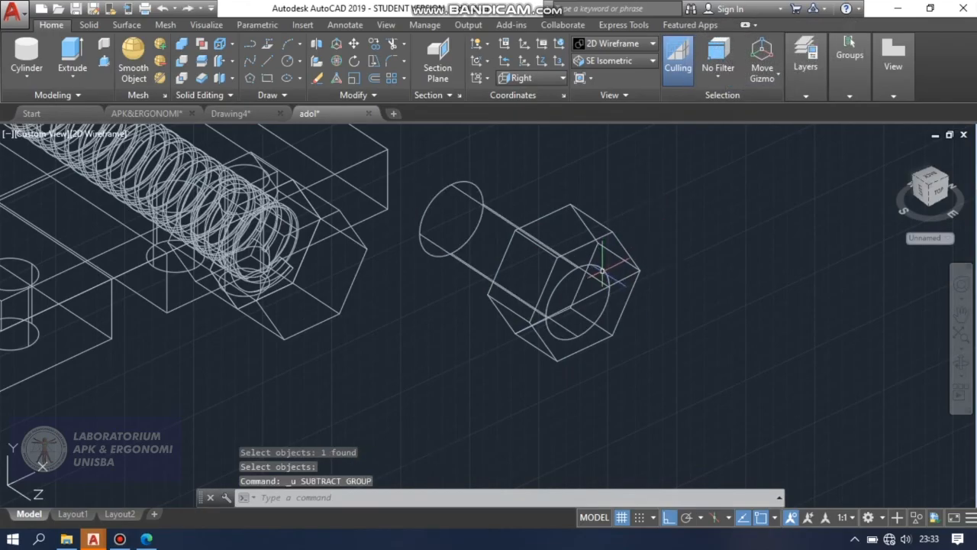
{"action": "scroll", "coordinate": [603, 308], "scroll_direction": "up", "scroll_amount": 2}
{"action": "type", "text": "m"}
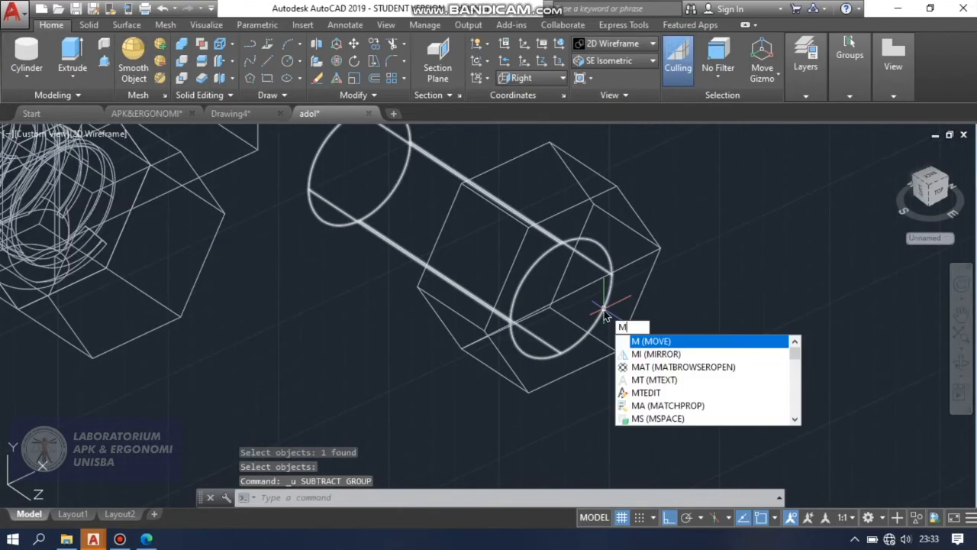
{"action": "key", "text": "Escape"}
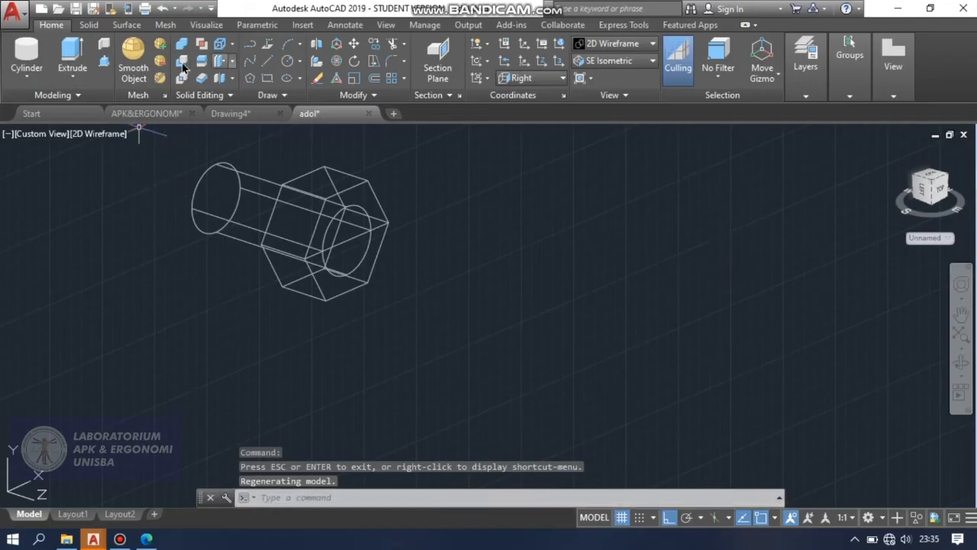
Subtract the cylinder from the hexagonal solid to cut a through hole, and erase the diagonal line across its front face.
{"action": "left_click", "coordinate": [180, 61]}
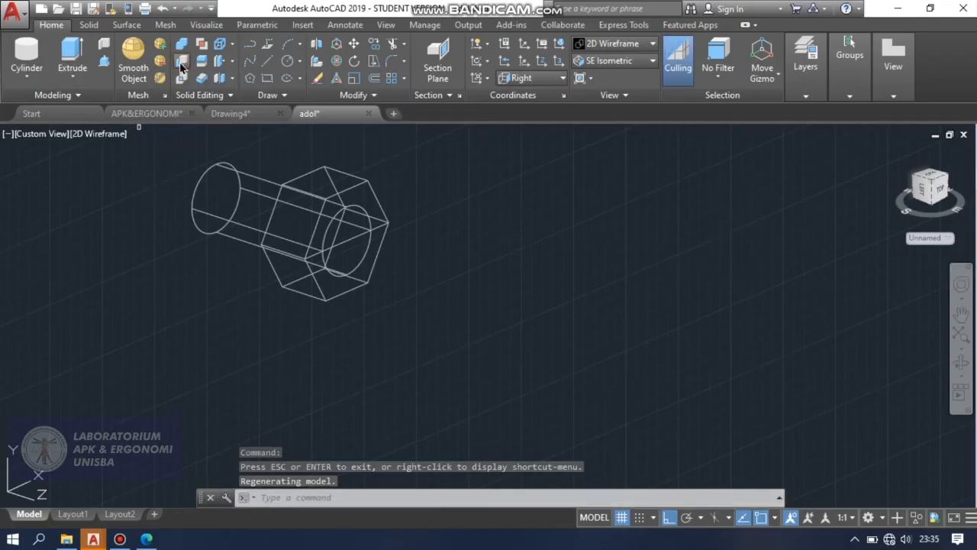
{"action": "left_click", "coordinate": [327, 171]}
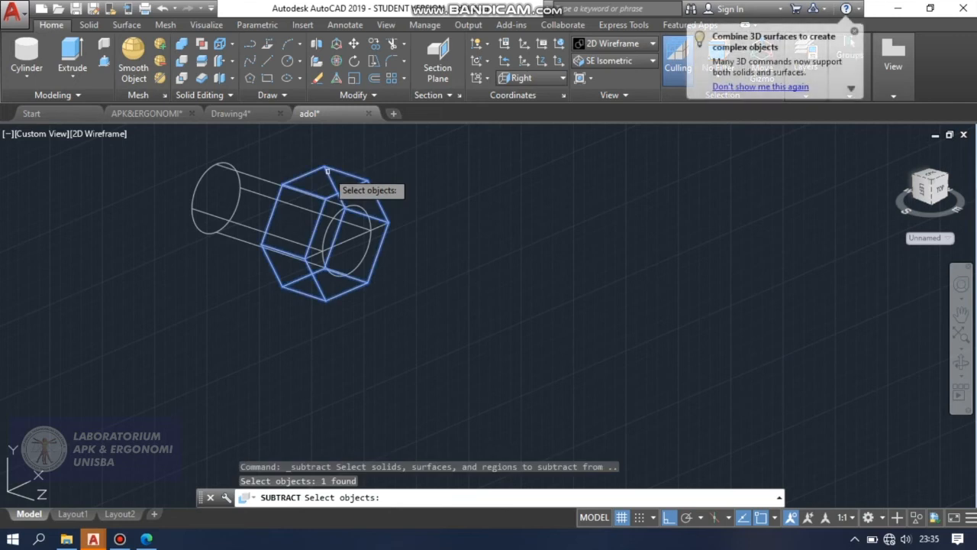
{"action": "key", "text": "Return"}
{"action": "left_click", "coordinate": [362, 206]}
{"action": "key", "text": "Return"}
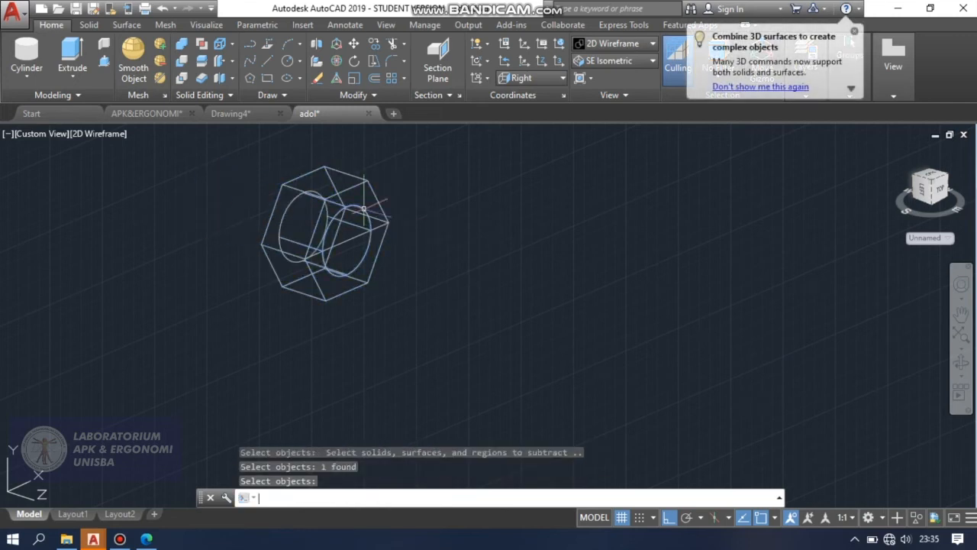
{"action": "key", "text": "Escape"}
{"action": "left_click", "coordinate": [354, 237]}
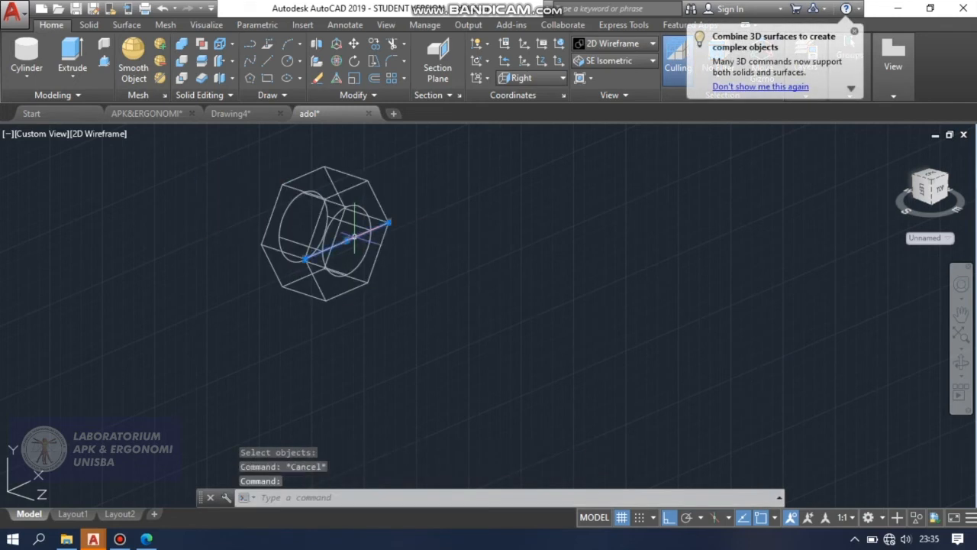
{"action": "key", "text": "Delete"}
Display the vise with its hidden lines removed, focusing on the threaded screw and its hexagonal head.
{"action": "scroll", "coordinate": [484, 310], "scroll_direction": "down", "scroll_amount": 8}
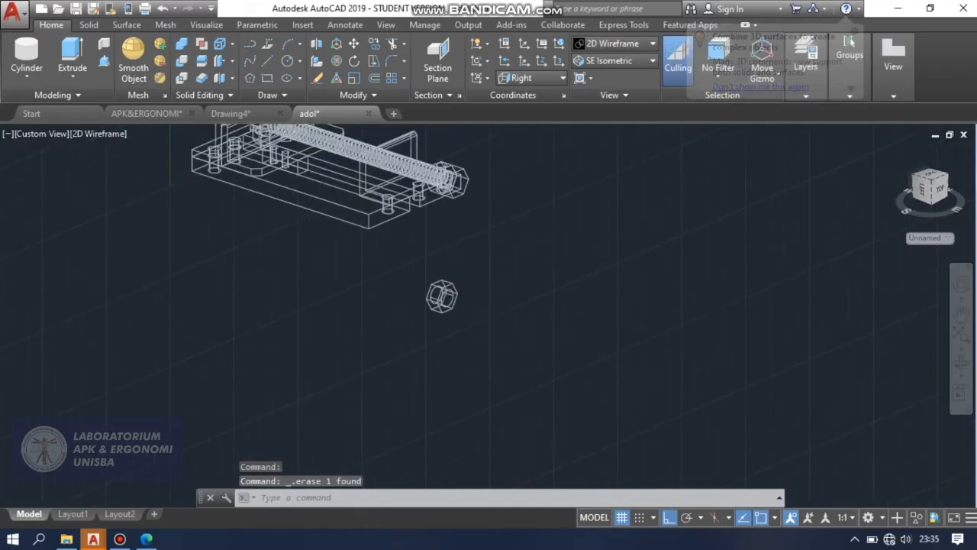
{"action": "scroll", "coordinate": [504, 252], "scroll_direction": "up", "scroll_amount": 5}
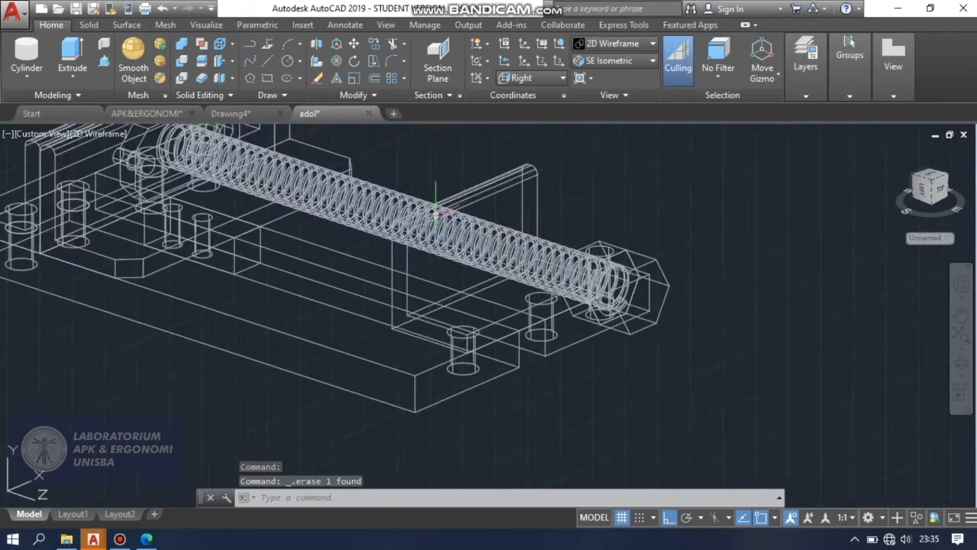
{"action": "scroll", "coordinate": [479, 200], "scroll_direction": "up", "scroll_amount": 3}
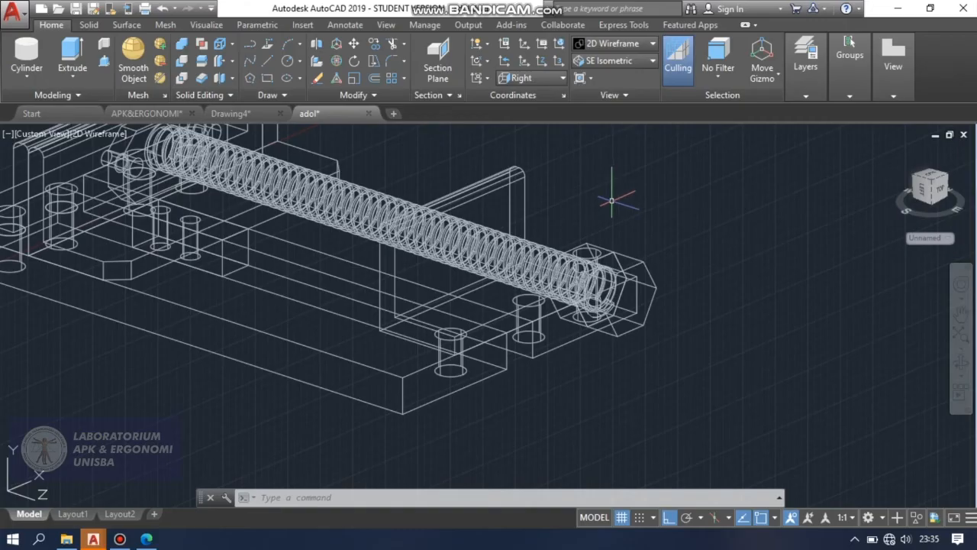
{"action": "type", "text": "HI"}
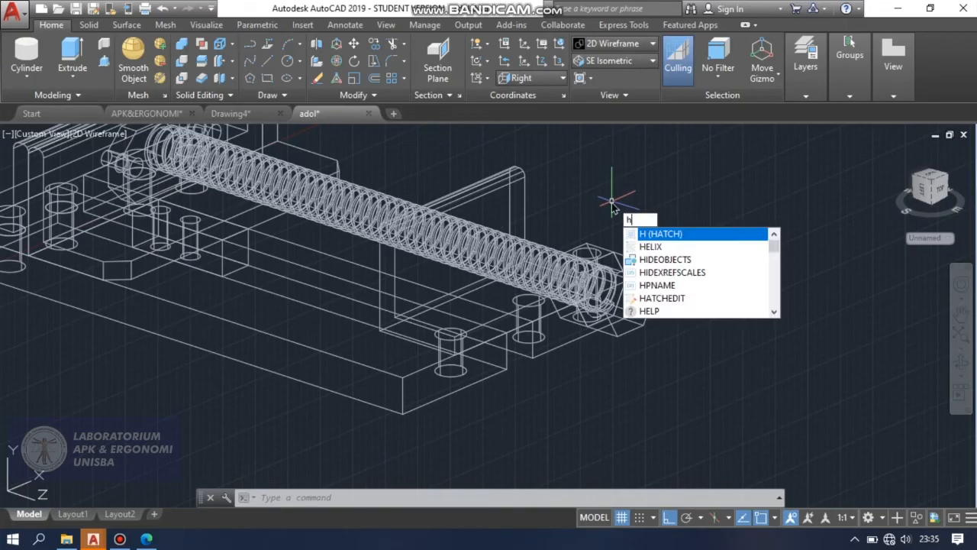
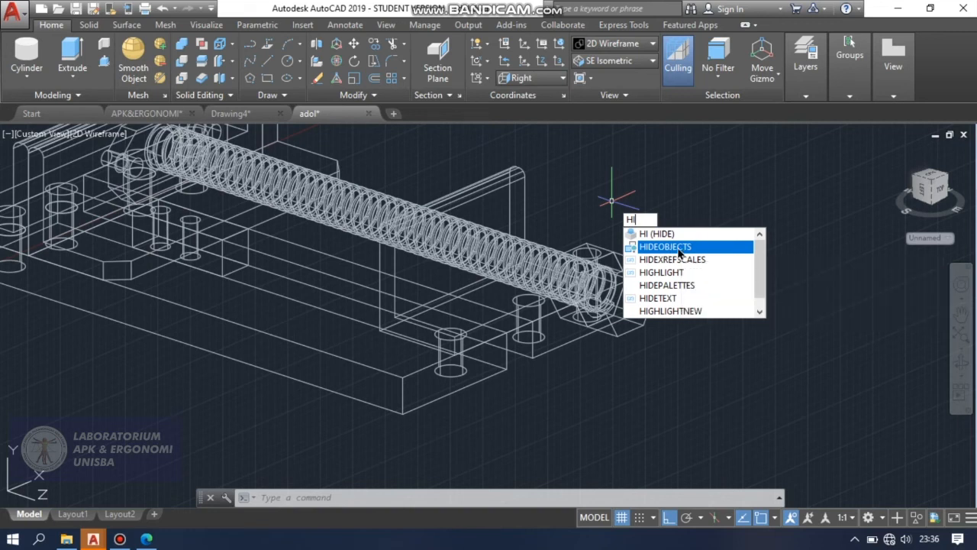
Temporarily hide the threaded screw with its hexagonal head.
{"action": "left_click", "coordinate": [680, 248]}
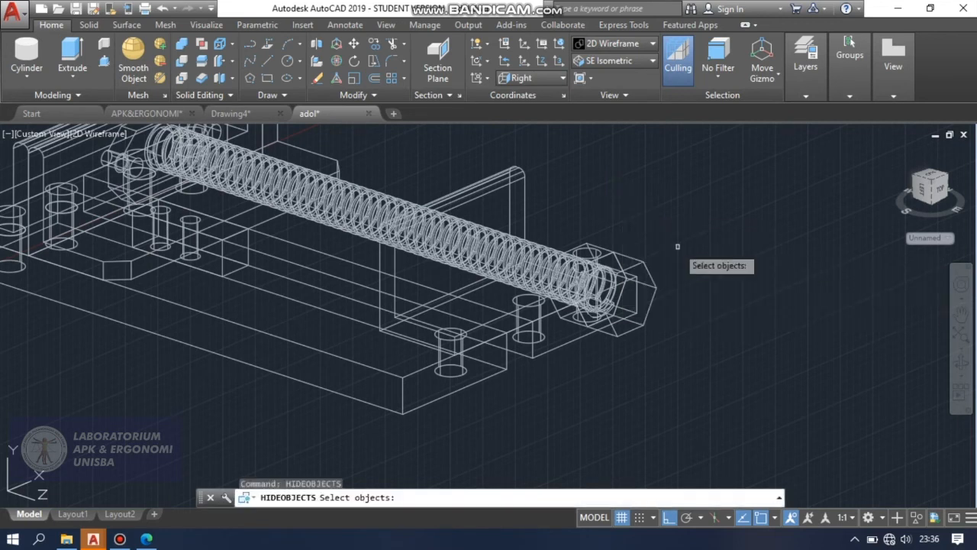
{"action": "left_click", "coordinate": [522, 246]}
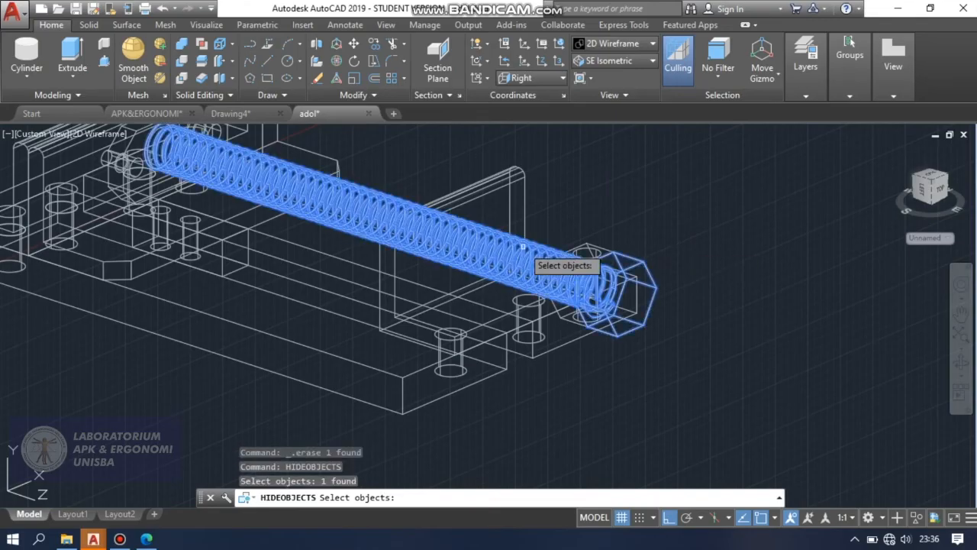
{"action": "key", "text": "Return"}
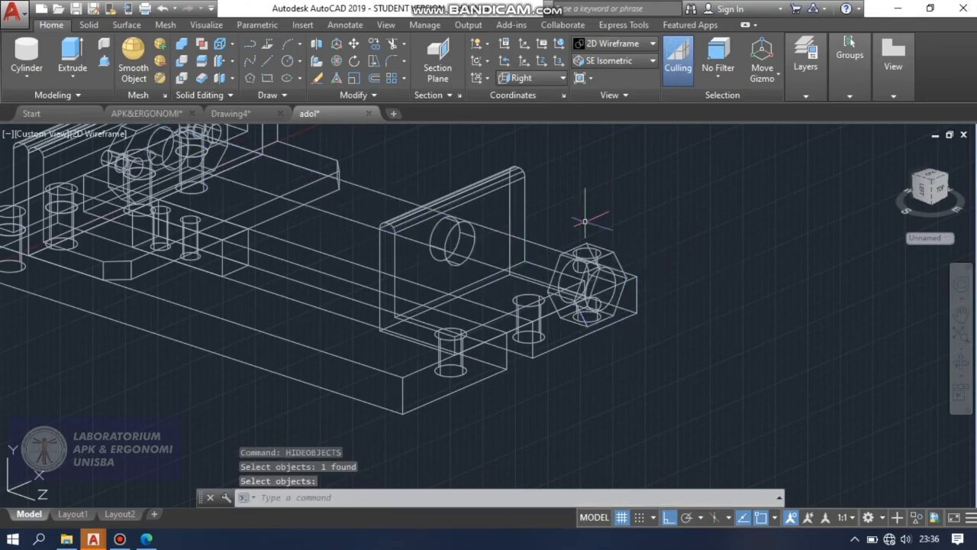
Move the loose hexagonal nut by its front hole centre to the hole centre on the back side of the upright plate.
{"action": "scroll", "coordinate": [594, 267], "scroll_direction": "down", "scroll_amount": 5}
{"action": "scroll", "coordinate": [565, 275], "scroll_direction": "up", "scroll_amount": 2}
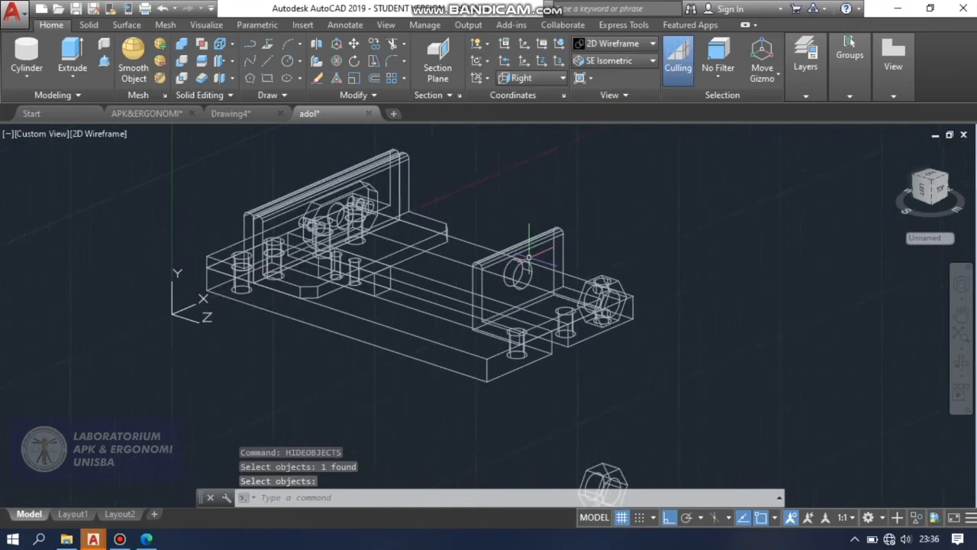
{"action": "scroll", "coordinate": [546, 252], "scroll_direction": "down", "scroll_amount": 2}
{"action": "scroll", "coordinate": [577, 391], "scroll_direction": "up", "scroll_amount": 2}
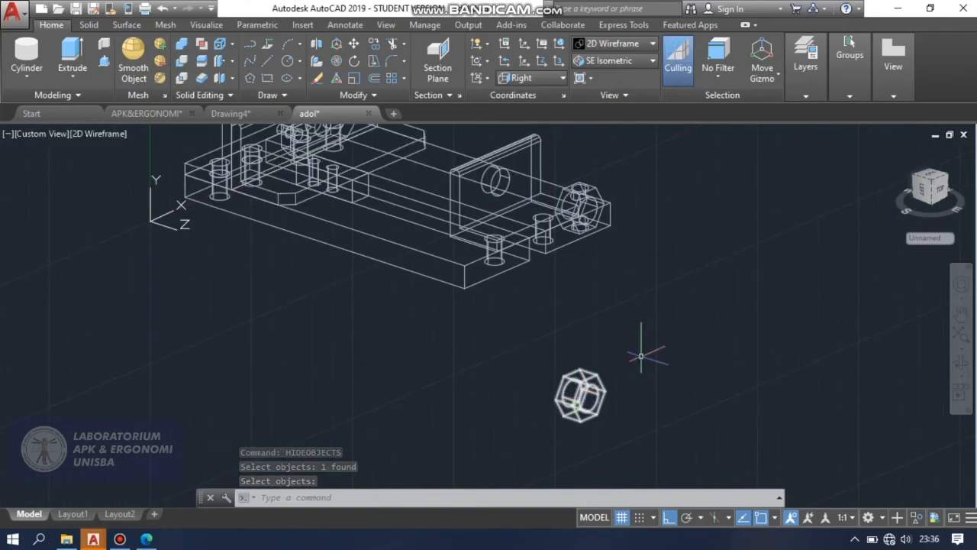
{"action": "type", "text": "M"}
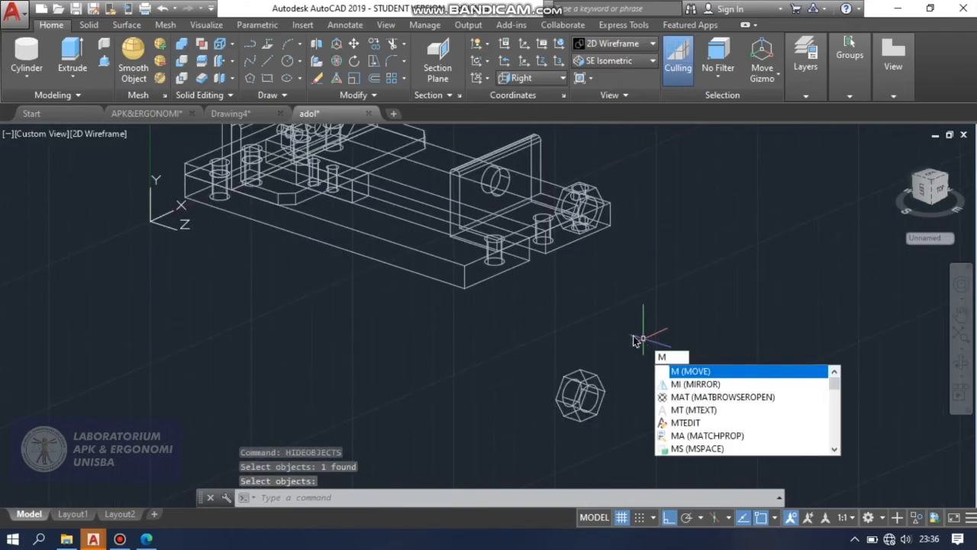
{"action": "key", "text": "Return"}
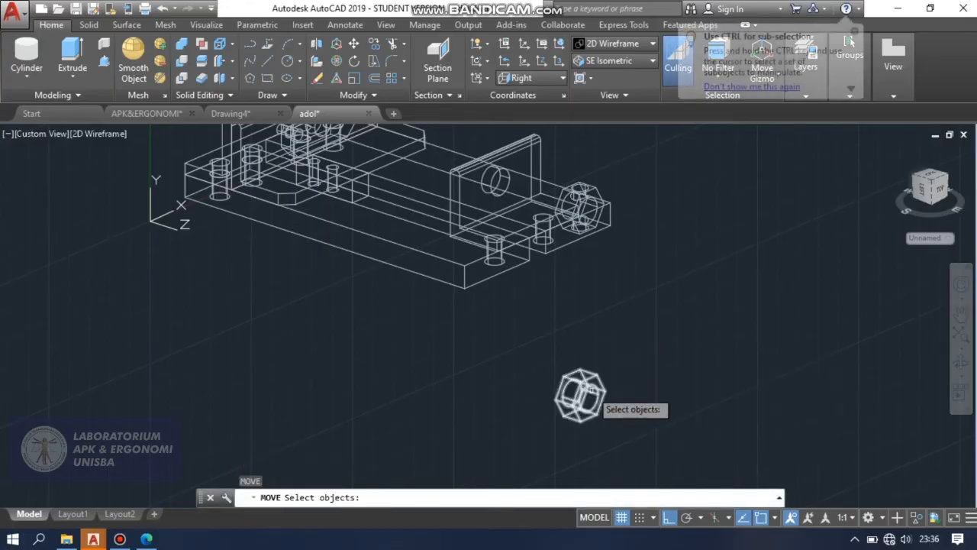
{"action": "left_click", "coordinate": [586, 396]}
{"action": "key", "text": "Return"}
{"action": "scroll", "coordinate": [576, 396], "scroll_direction": "up", "scroll_amount": 3}
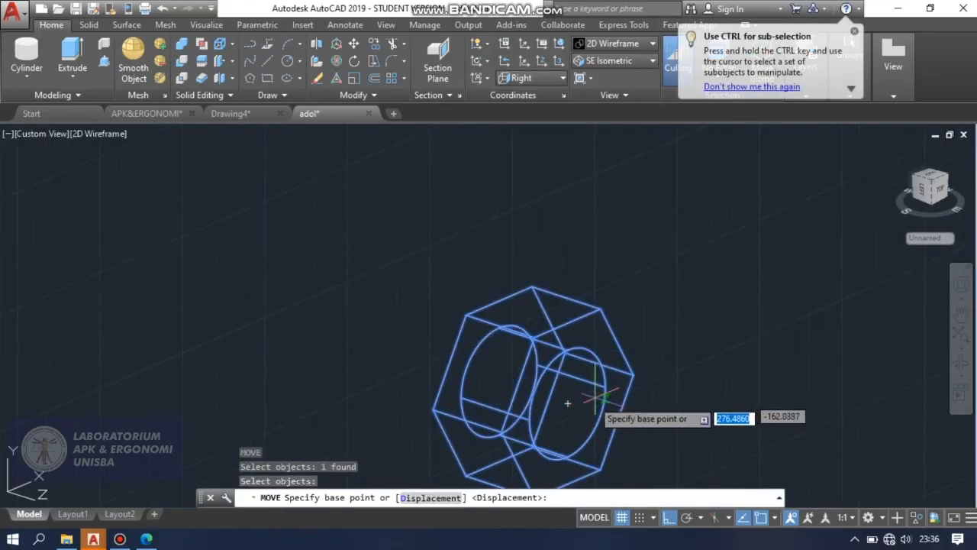
{"action": "left_click", "coordinate": [578, 392]}
{"action": "scroll", "coordinate": [578, 393], "scroll_direction": "down", "scroll_amount": 8}
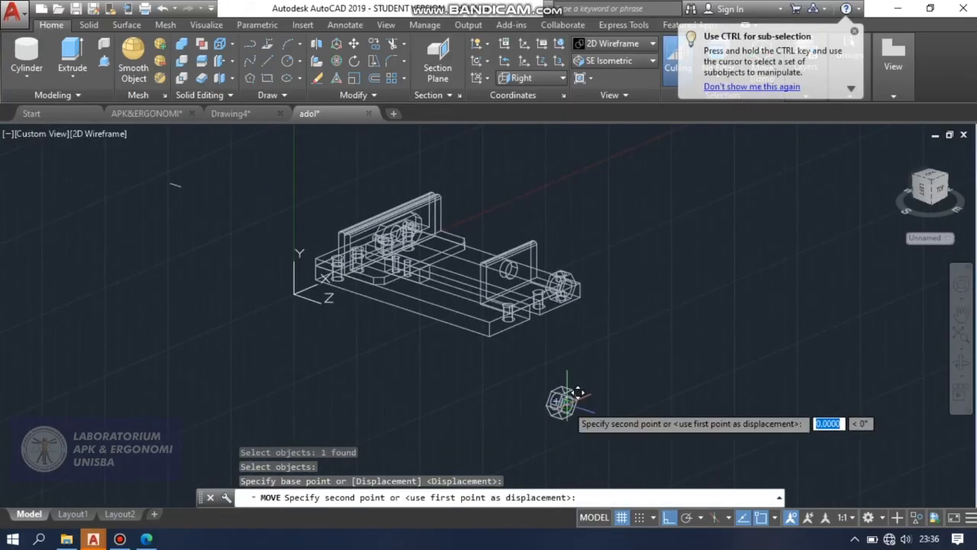
{"action": "scroll", "coordinate": [527, 336], "scroll_direction": "up", "scroll_amount": 8}
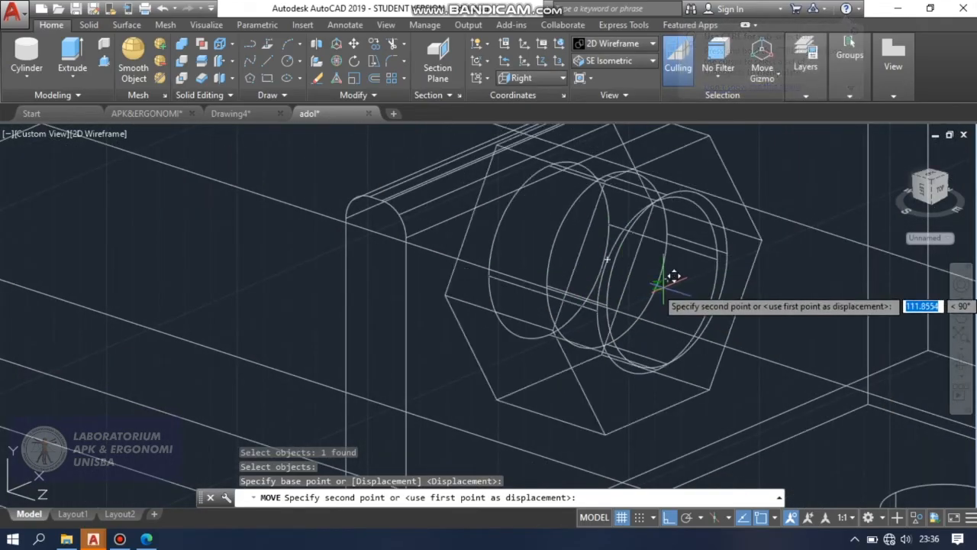
{"action": "left_click", "coordinate": [608, 258]}
Display the vise in the Conceptual visual style and inspect the nut's placement behind the upright plate from another angle.
{"action": "scroll", "coordinate": [608, 253], "scroll_direction": "down", "scroll_amount": 4}
{"action": "left_click", "coordinate": [615, 44]}
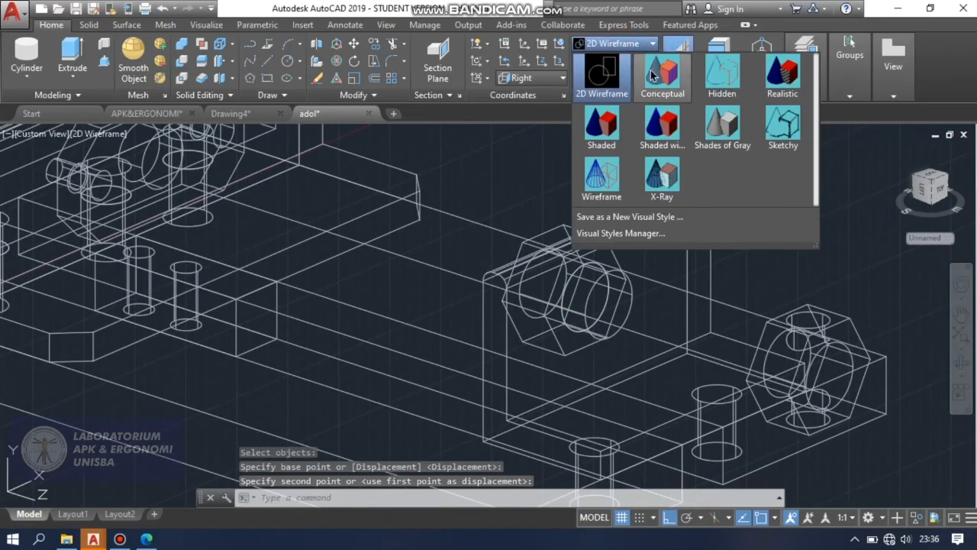
{"action": "left_click", "coordinate": [662, 72]}
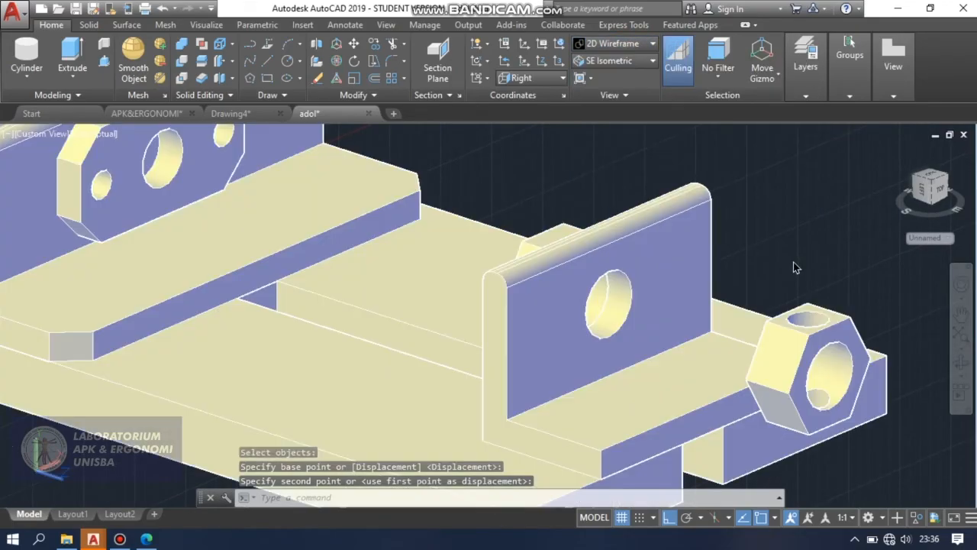
{"action": "left_click", "coordinate": [960, 362]}
{"action": "left_click_drag", "start_coordinate": [693, 353], "coordinate": [657, 326]}
{"action": "scroll", "coordinate": [657, 325], "scroll_direction": "down", "scroll_amount": 3}
{"action": "key", "text": "Escape"}
Unhide the temporarily hidden threaded screw.
{"action": "scroll", "coordinate": [678, 256], "scroll_direction": "down", "scroll_amount": 5}
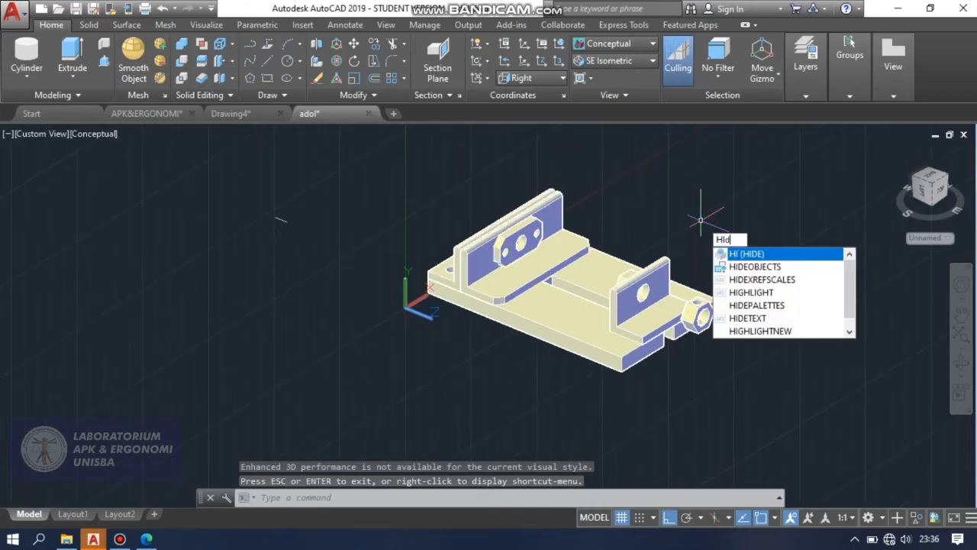
{"action": "type", "text": "DE"}
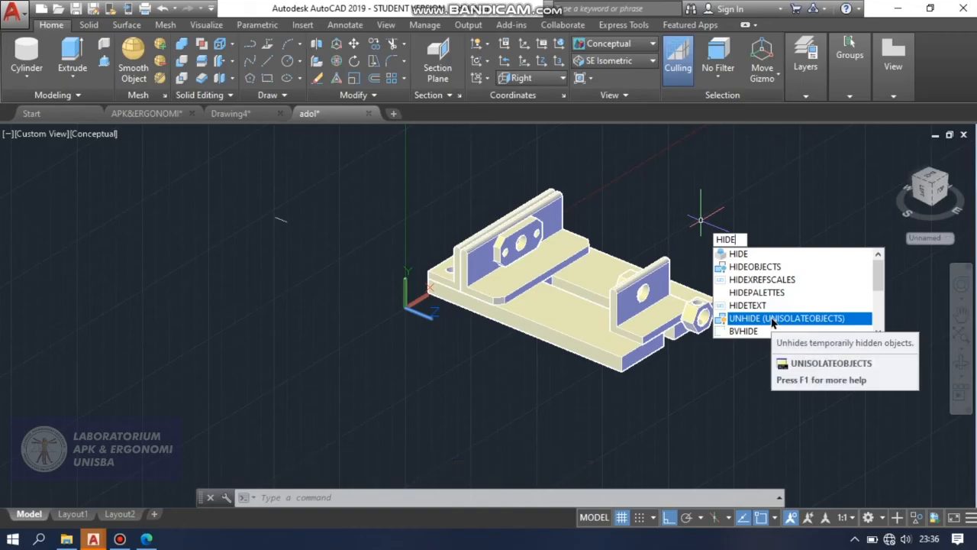
{"action": "left_click", "coordinate": [773, 320]}
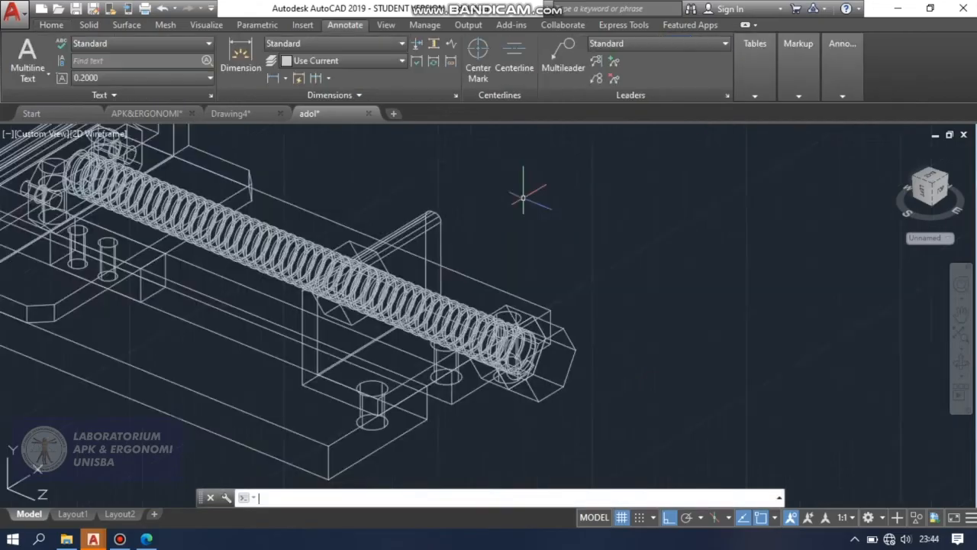
Draw a vertical line 26 units upward from the centre of the upper hole in the hexagonal block near the screw's head.
{"action": "scroll", "coordinate": [521, 196], "scroll_direction": "down", "scroll_amount": 5}
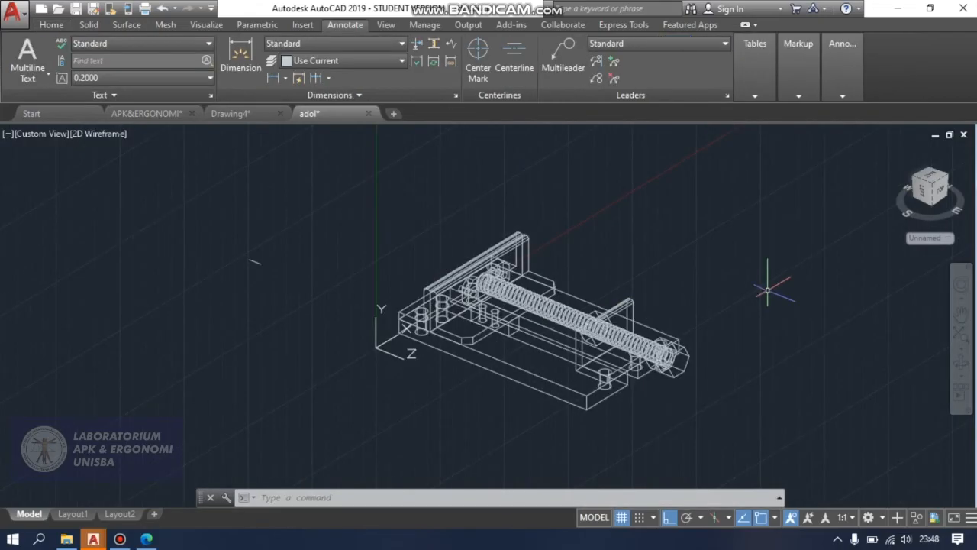
{"action": "scroll", "coordinate": [664, 324], "scroll_direction": "up", "scroll_amount": 5}
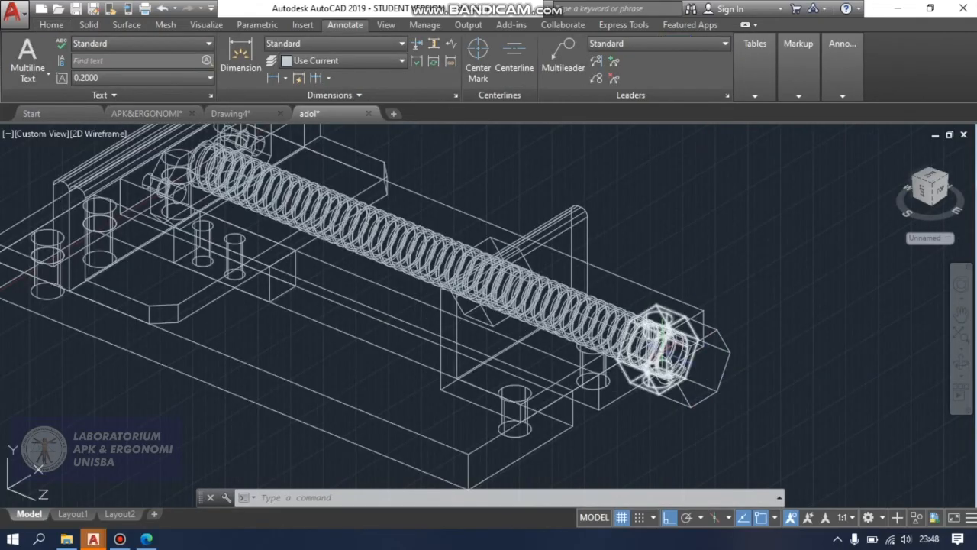
{"action": "scroll", "coordinate": [668, 314], "scroll_direction": "up", "scroll_amount": 3}
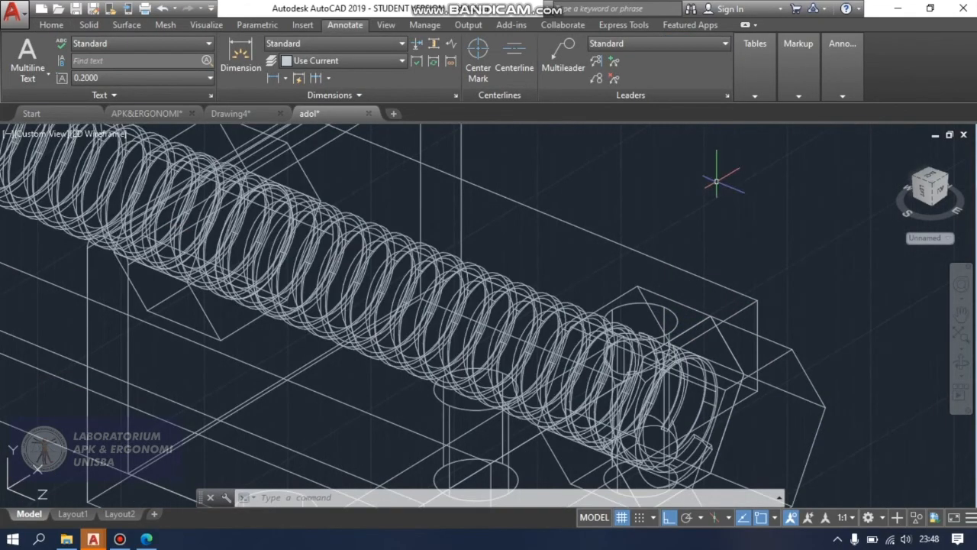
{"action": "scroll", "coordinate": [716, 181], "scroll_direction": "down", "scroll_amount": 2}
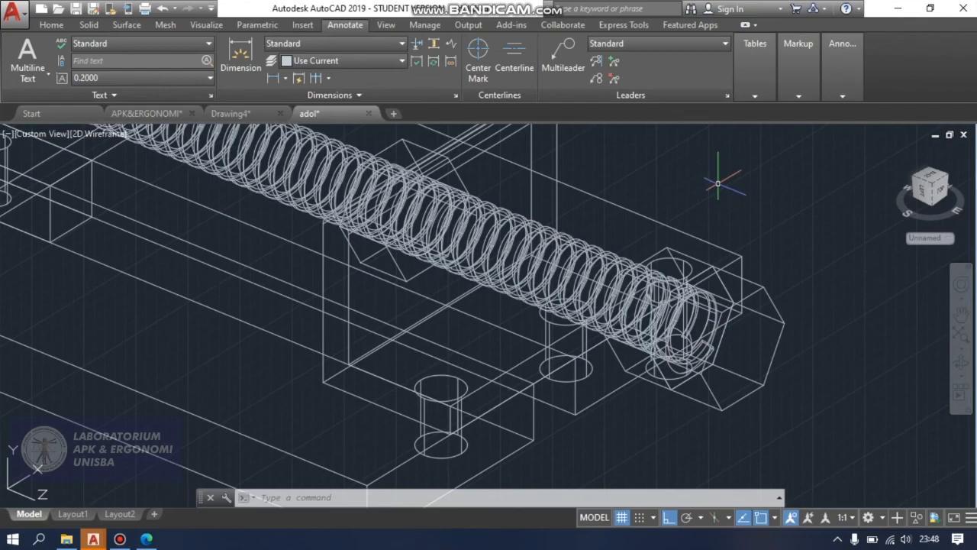
{"action": "type", "text": "l"}
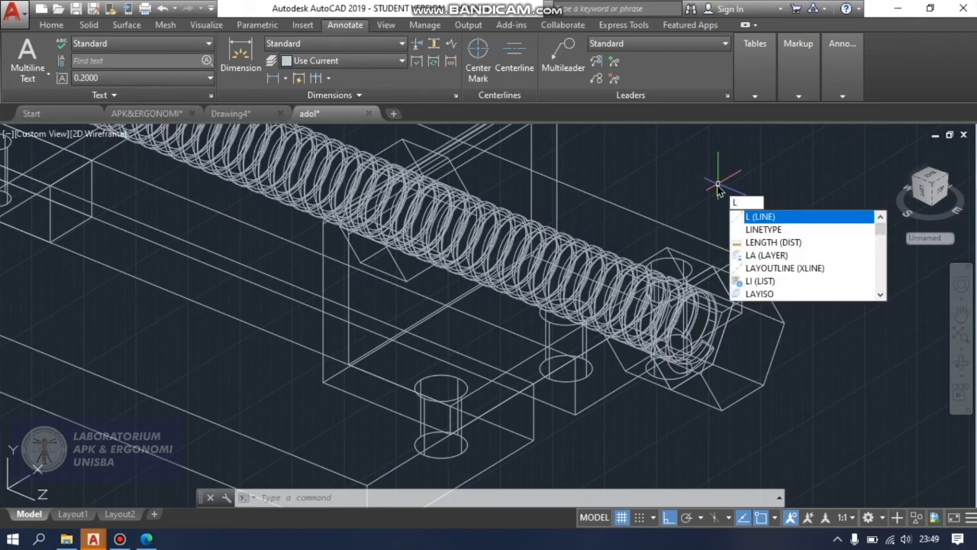
{"action": "left_click", "coordinate": [787, 217]}
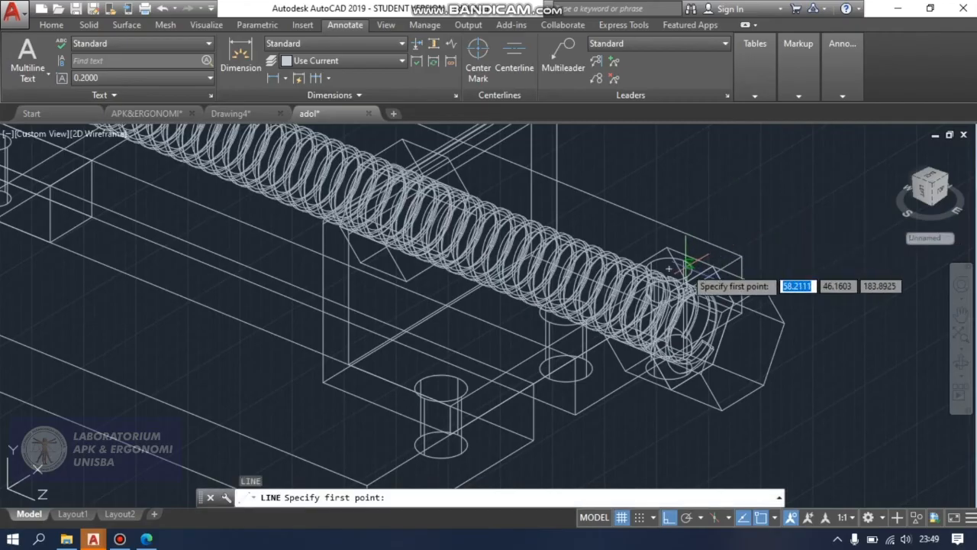
{"action": "scroll", "coordinate": [687, 263], "scroll_direction": "up", "scroll_amount": 3}
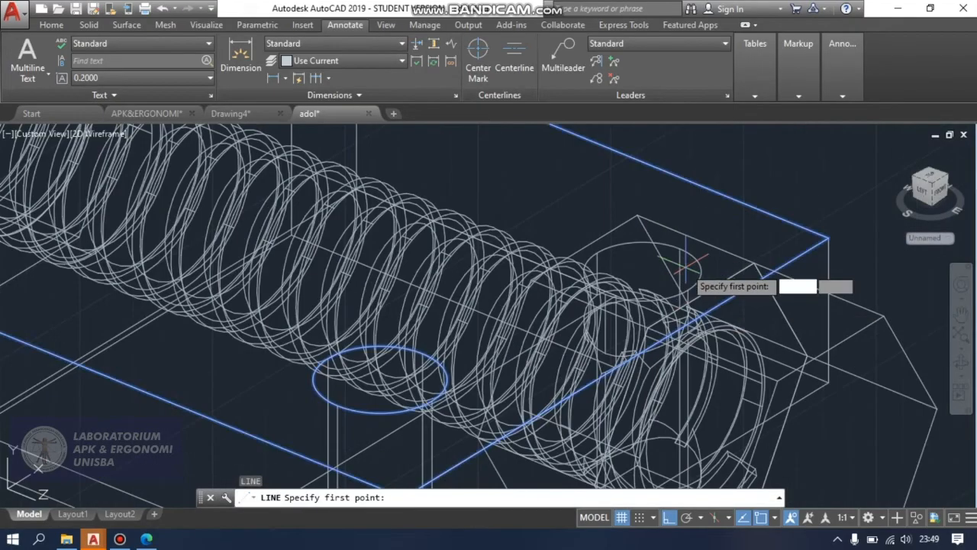
{"action": "left_click", "coordinate": [644, 268]}
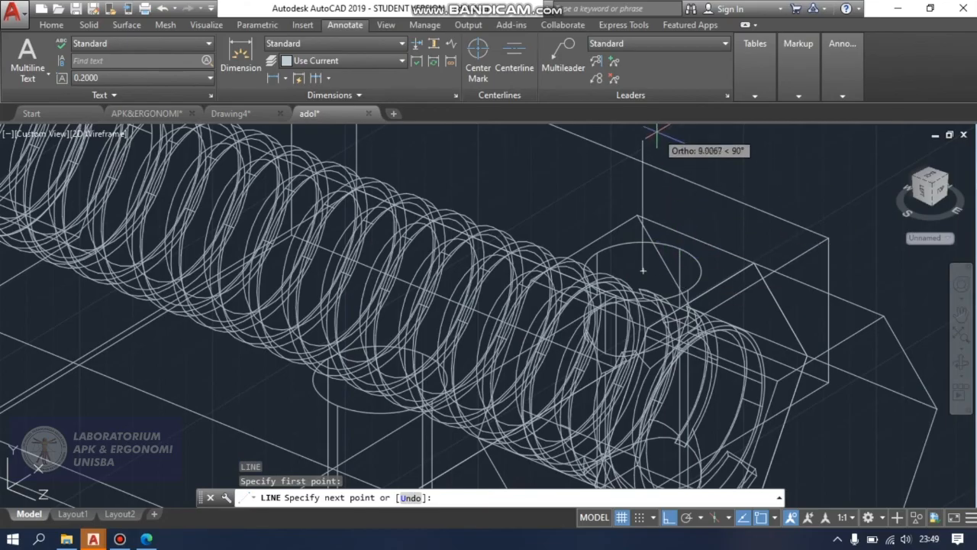
{"action": "scroll", "coordinate": [657, 135], "scroll_direction": "down", "scroll_amount": 5}
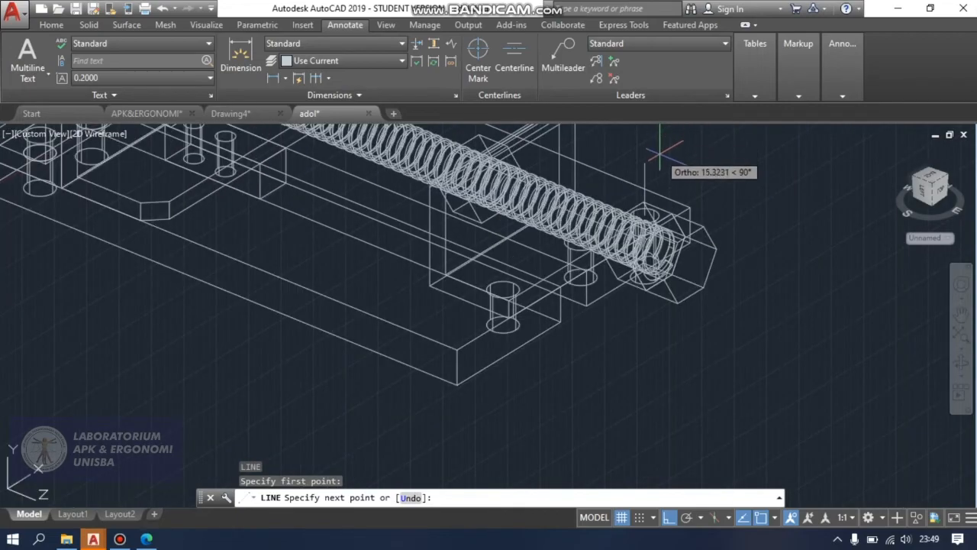
{"action": "scroll", "coordinate": [654, 134], "scroll_direction": "down", "scroll_amount": 2}
{"action": "scroll", "coordinate": [652, 136], "scroll_direction": "up", "scroll_amount": 5}
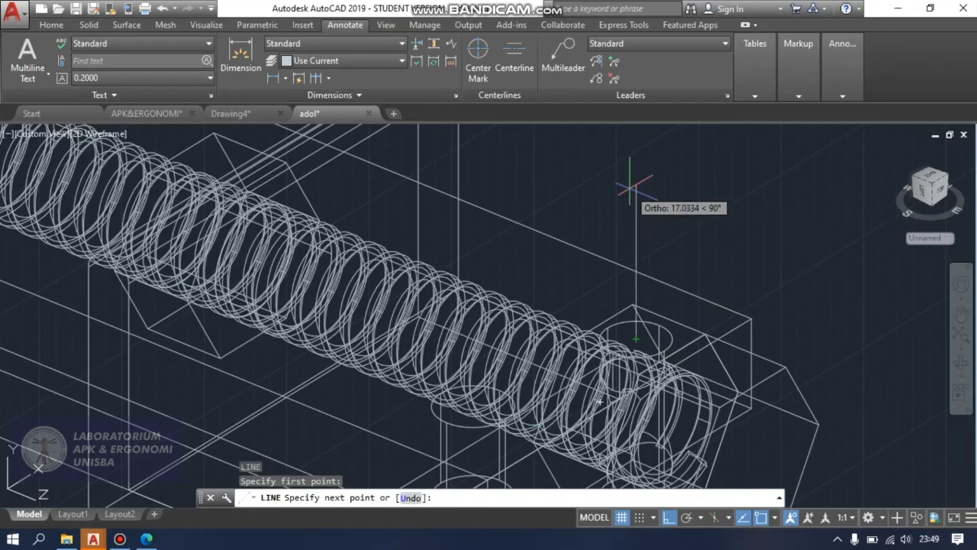
{"action": "type", "text": "2"}
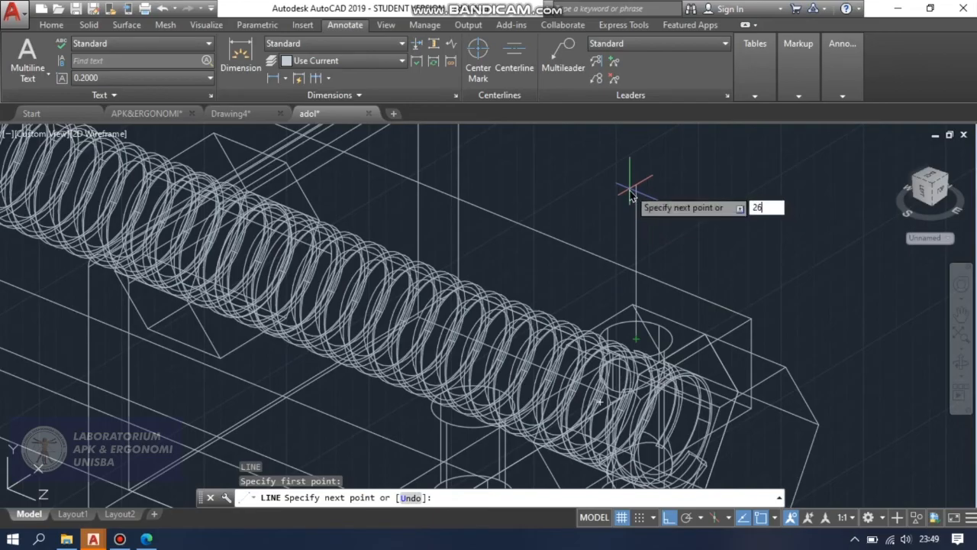
{"action": "type", "text": "6"}
{"action": "key", "text": "Return"}
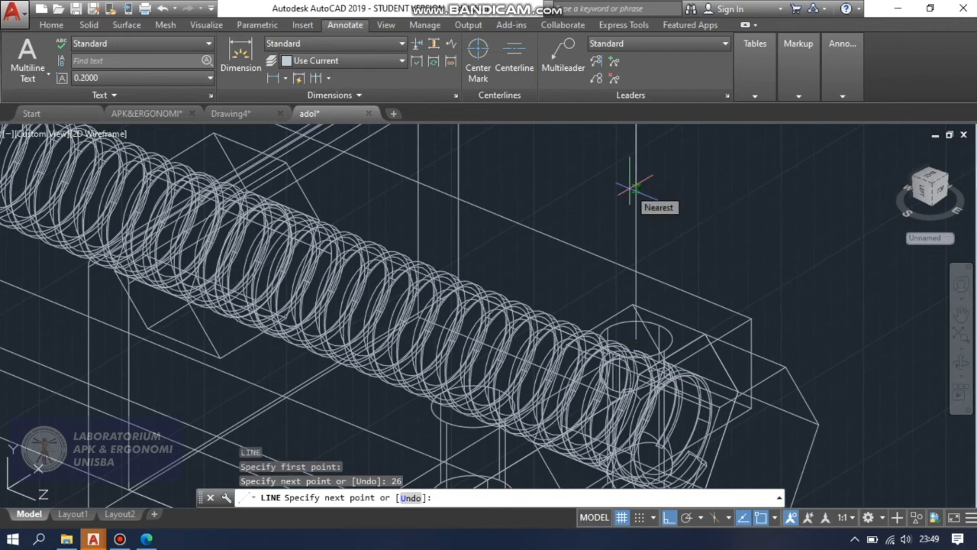
{"action": "key", "text": "Return"}
{"action": "scroll", "coordinate": [632, 186], "scroll_direction": "down", "scroll_amount": 2}
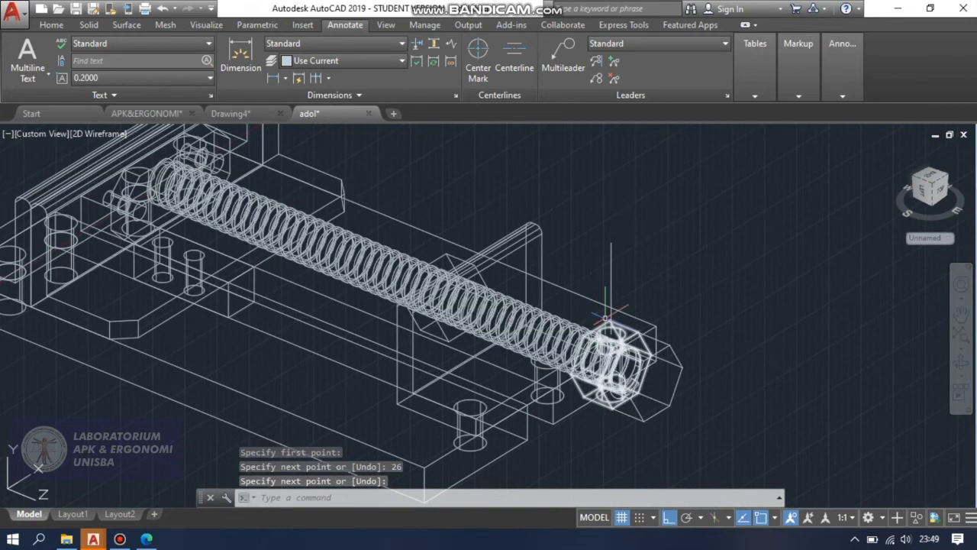
{"action": "scroll", "coordinate": [622, 224], "scroll_direction": "up", "scroll_amount": 2}
{"action": "left_click", "coordinate": [51, 24]}
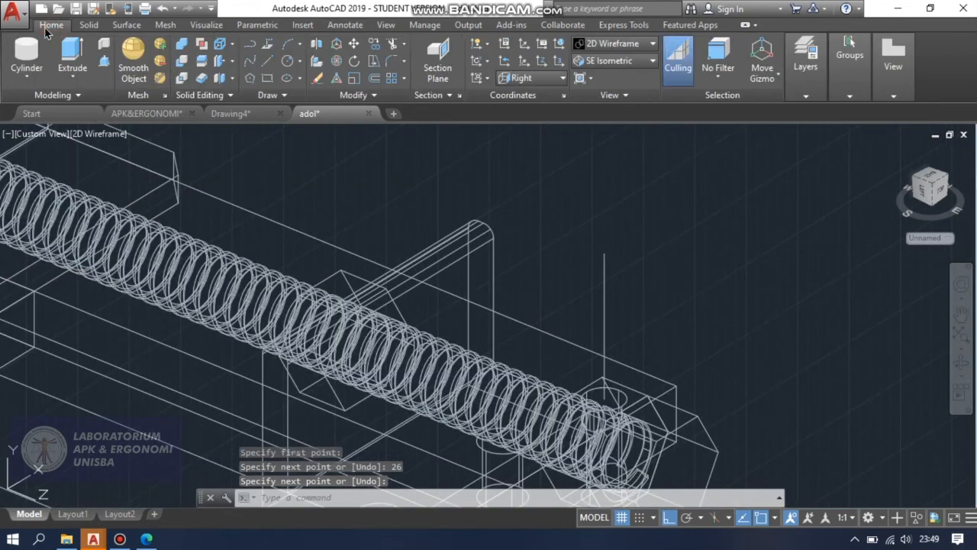
{"action": "left_click", "coordinate": [27, 55]}
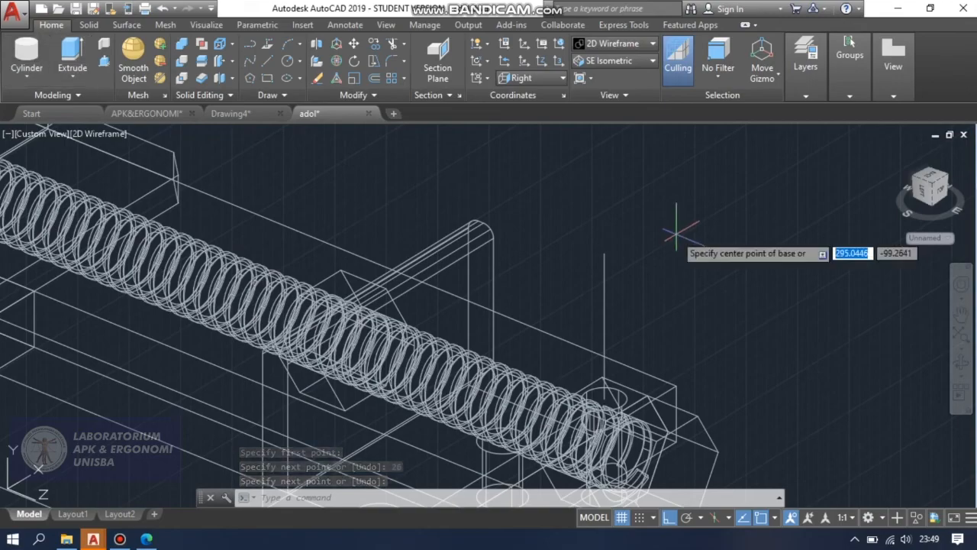
{"action": "left_click", "coordinate": [604, 254]}
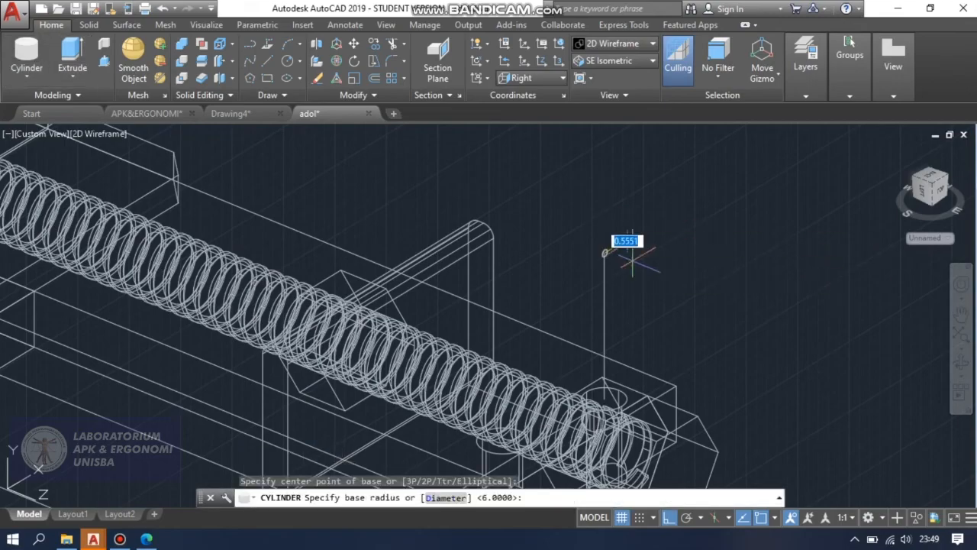
{"action": "key", "text": "Escape"}
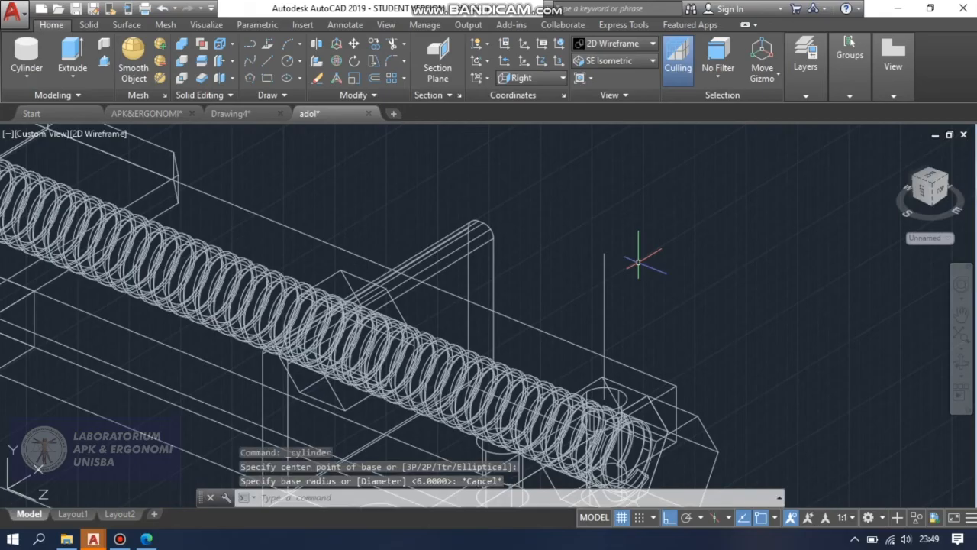
Set the active coordinate system to World.
{"action": "left_click", "coordinate": [551, 78]}
{"action": "left_click", "coordinate": [540, 96]}
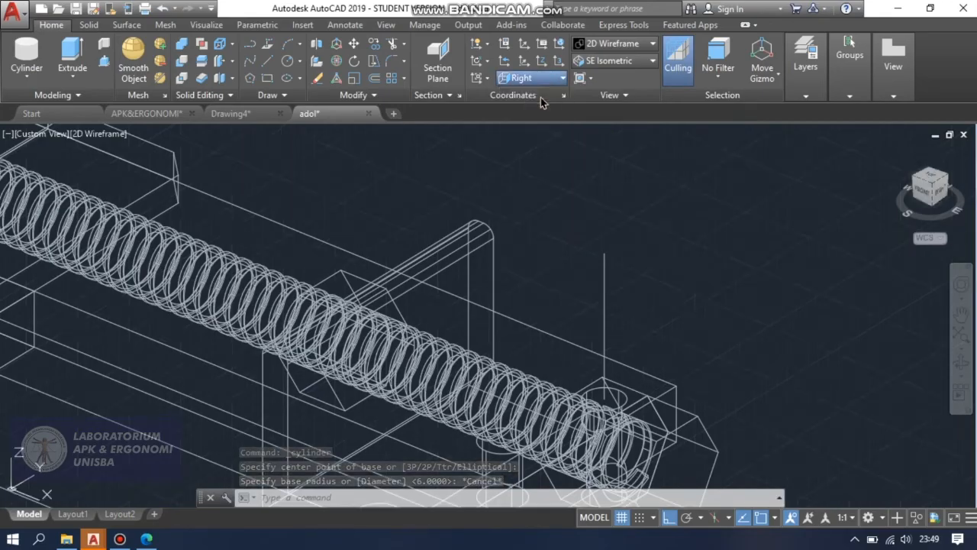
{"action": "left_click", "coordinate": [37, 62]}
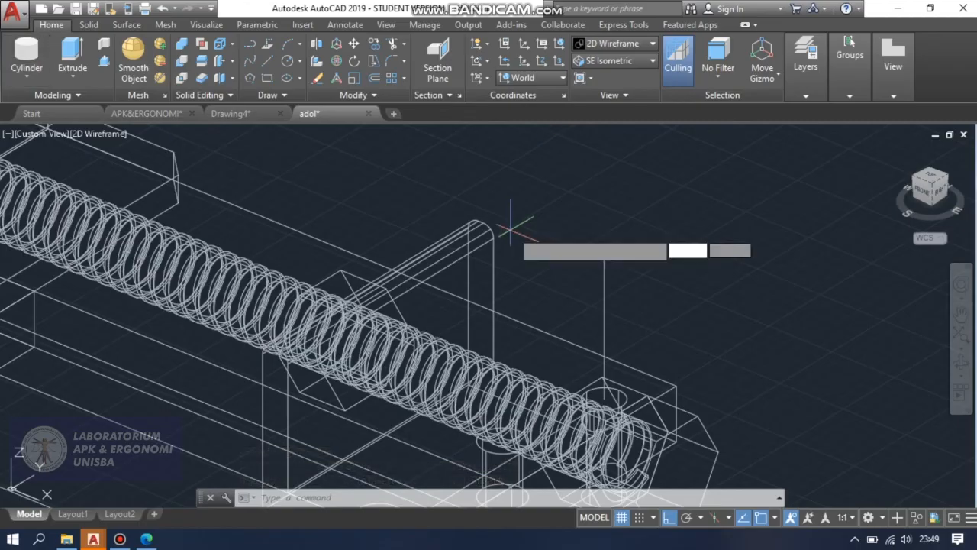
{"action": "left_click", "coordinate": [604, 252]}
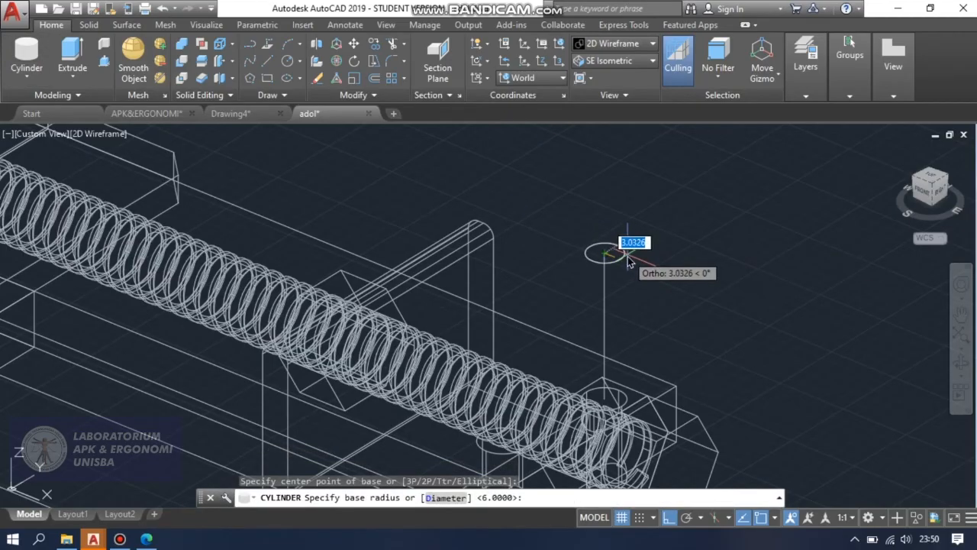
{"action": "type", "text": "6"}
{"action": "key", "text": "Return"}
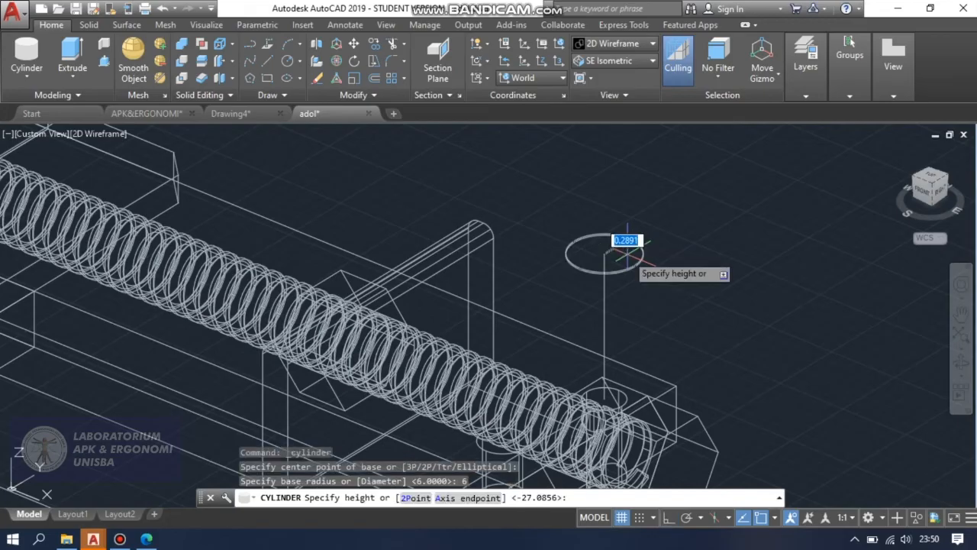
{"action": "key", "text": "ctrl+z"}
{"action": "key", "text": "Escape"}
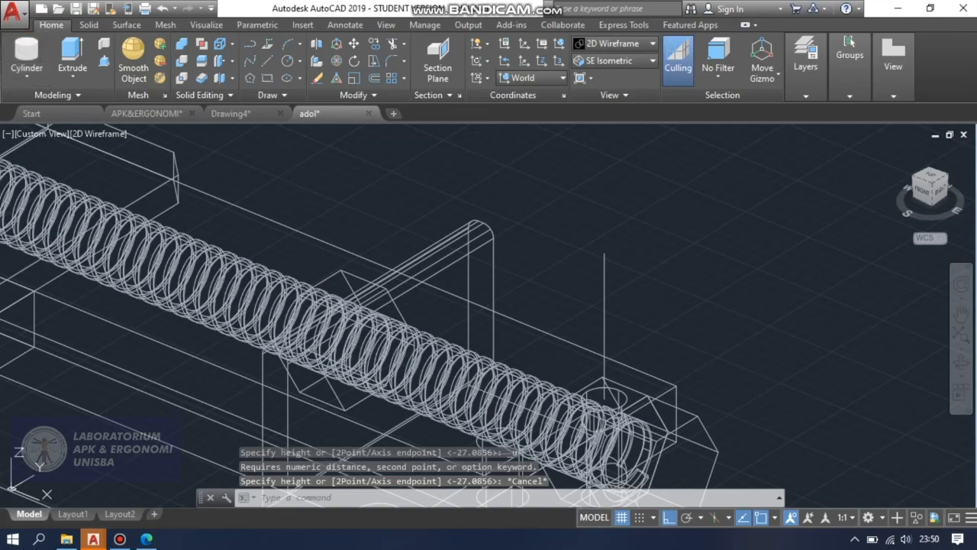
Draw a cylinder of radius 3 and height 70 downward from the vertical guide line's upper end, through the hexagonal block.
{"action": "key", "text": "Return"}
{"action": "left_click", "coordinate": [604, 253]}
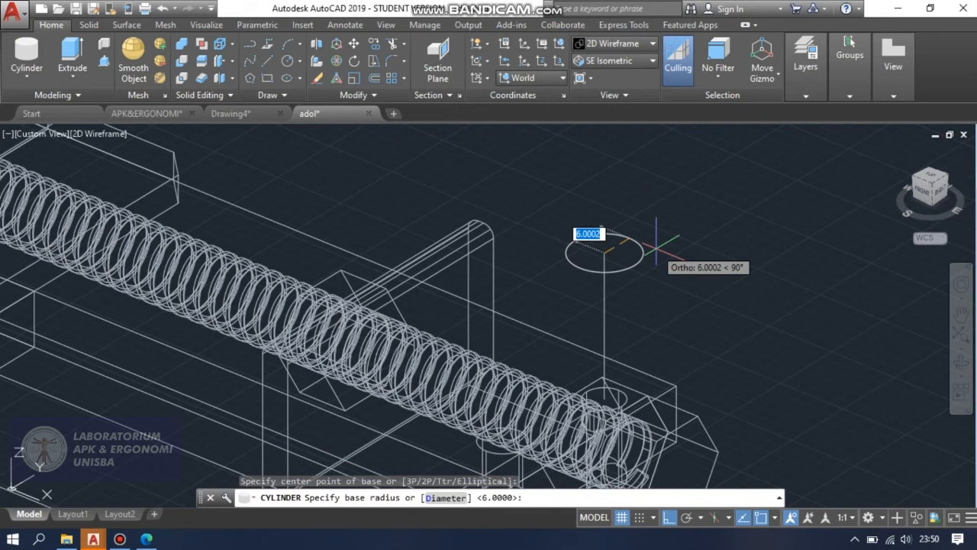
{"action": "type", "text": "3"}
{"action": "key", "text": "Return"}
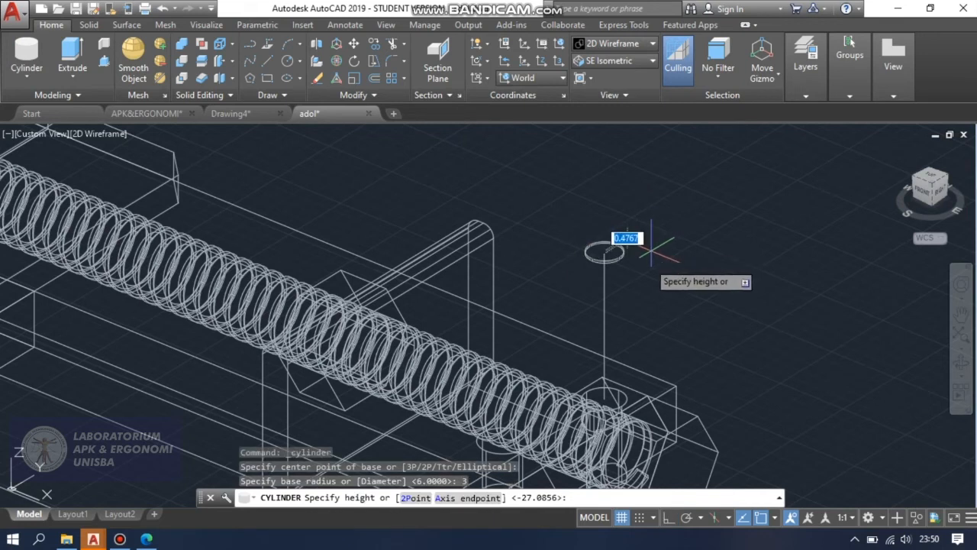
{"action": "scroll", "coordinate": [649, 428], "scroll_direction": "up", "scroll_amount": 3}
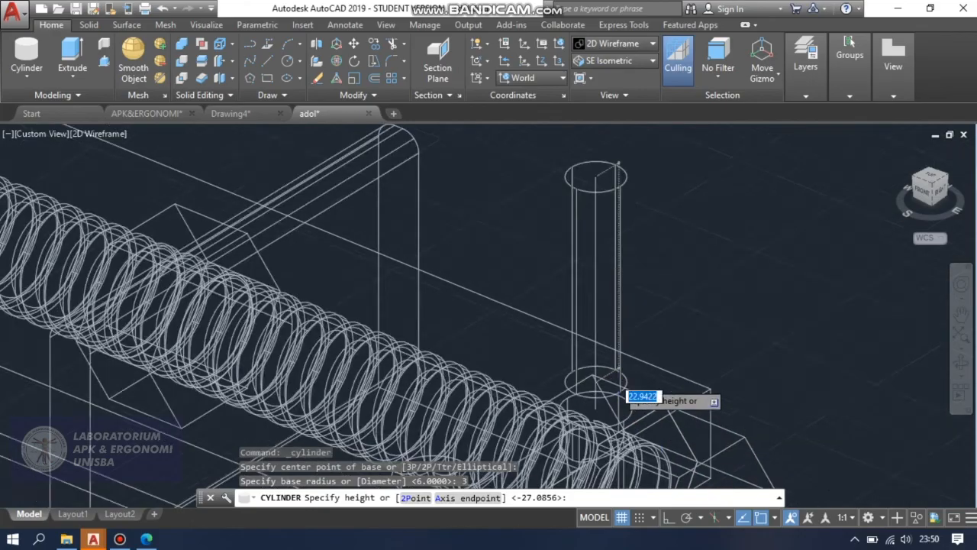
{"action": "scroll", "coordinate": [624, 377], "scroll_direction": "down", "scroll_amount": 3}
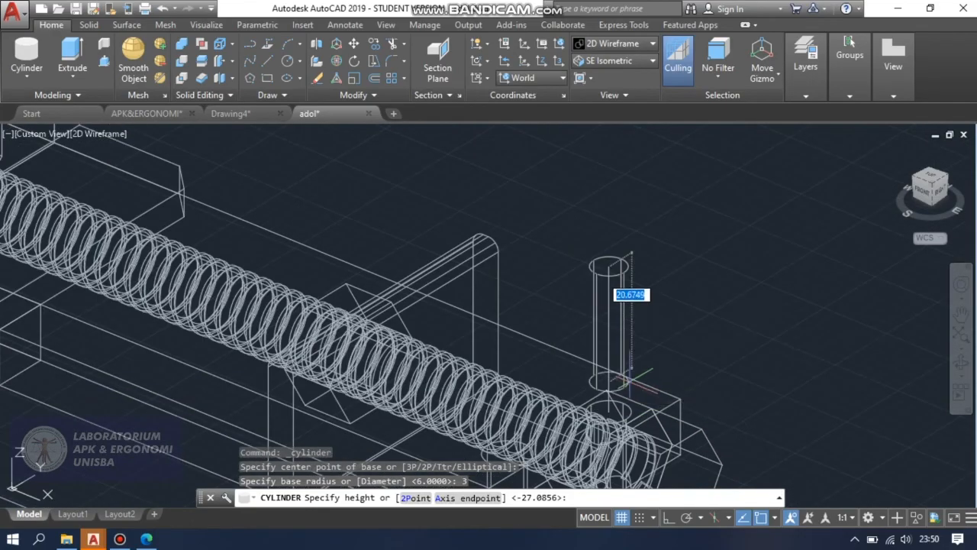
{"action": "scroll", "coordinate": [645, 286], "scroll_direction": "down", "scroll_amount": 2}
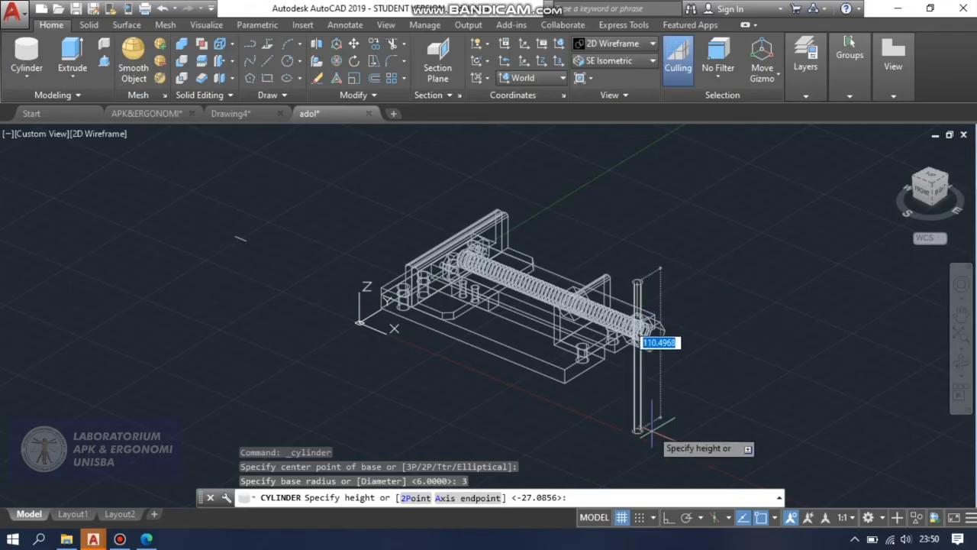
{"action": "scroll", "coordinate": [651, 385], "scroll_direction": "up", "scroll_amount": 3}
{"action": "scroll", "coordinate": [650, 387], "scroll_direction": "down", "scroll_amount": 1}
{"action": "scroll", "coordinate": [647, 380], "scroll_direction": "up", "scroll_amount": 1}
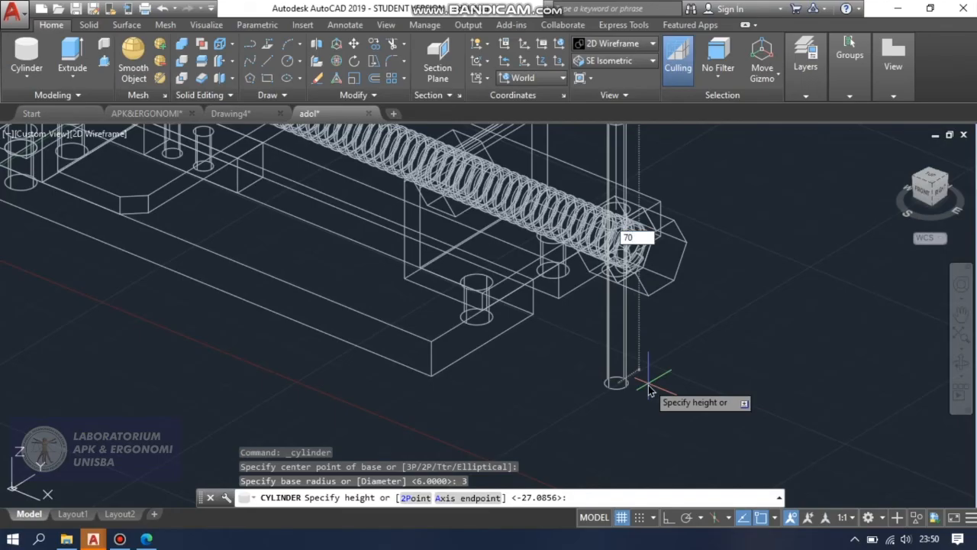
{"action": "key", "text": "Return"}
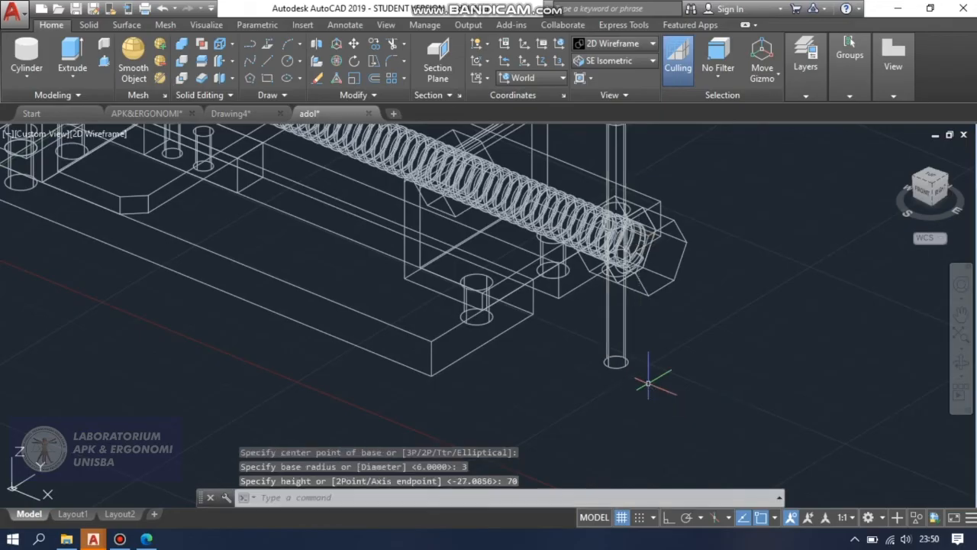
Erase the vertical guide line inside the new handle cylinder.
{"action": "scroll", "coordinate": [647, 381], "scroll_direction": "down", "scroll_amount": 3}
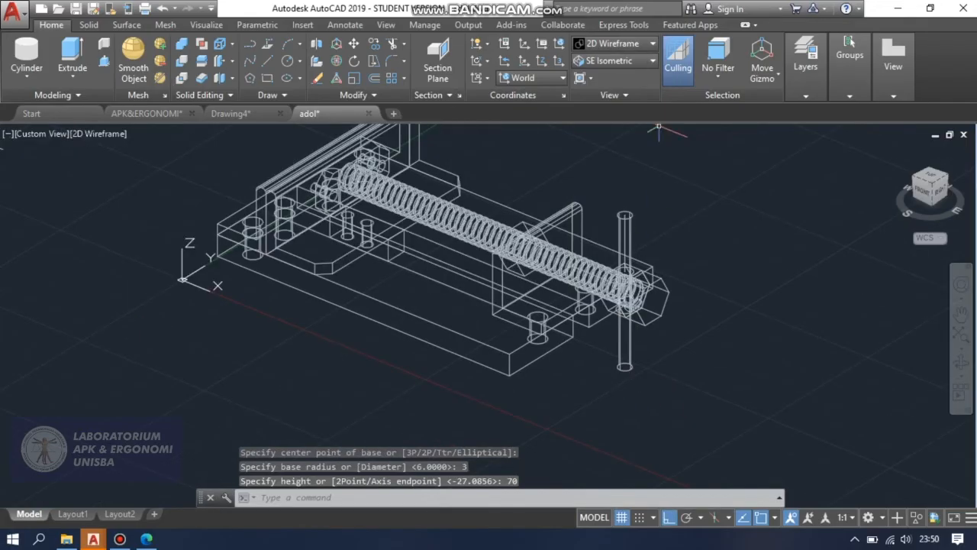
{"action": "scroll", "coordinate": [633, 229], "scroll_direction": "up", "scroll_amount": 3}
{"action": "left_click", "coordinate": [604, 196]}
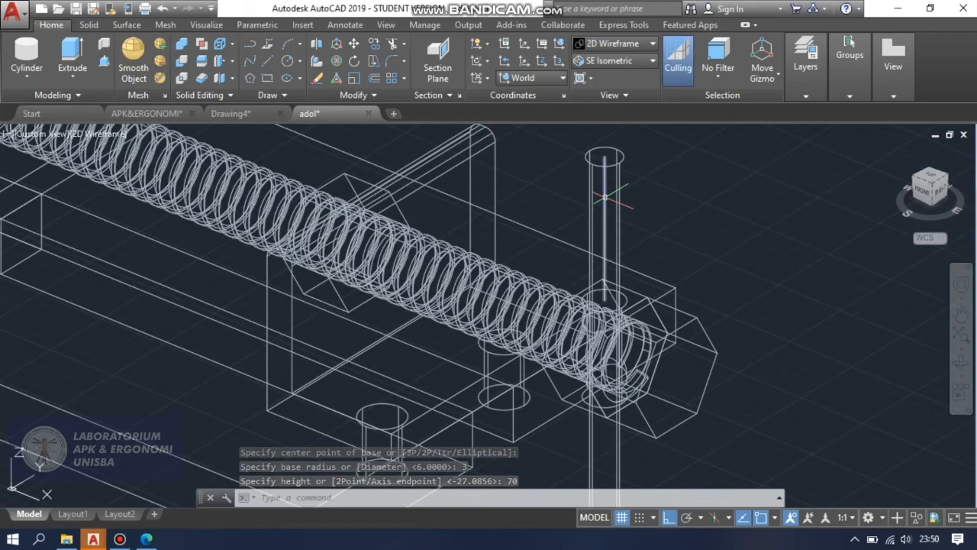
{"action": "key", "text": "Delete"}
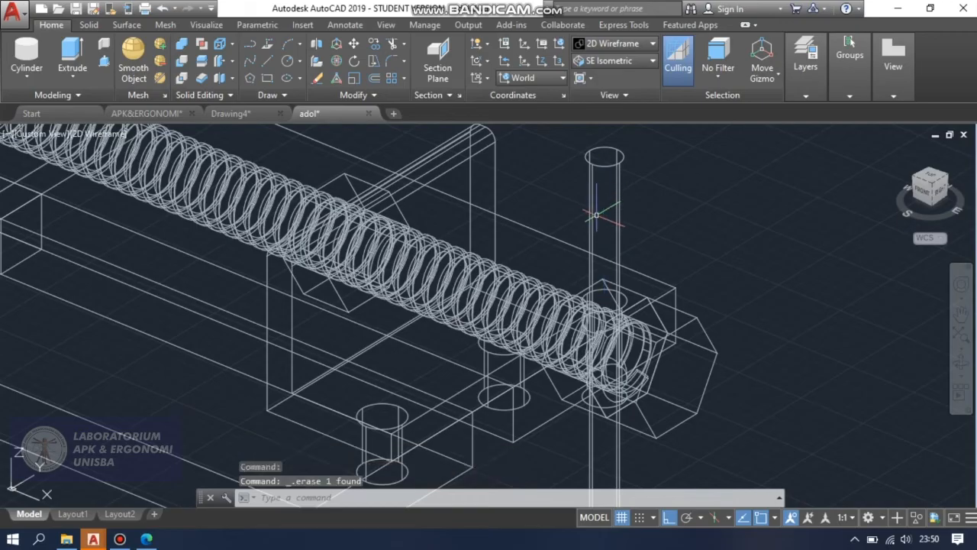
Inspect the handle cylinder through the hexagonal block in the Conceptual visual style, and return to 2D Wireframe.
{"action": "scroll", "coordinate": [557, 208], "scroll_direction": "down", "scroll_amount": 2}
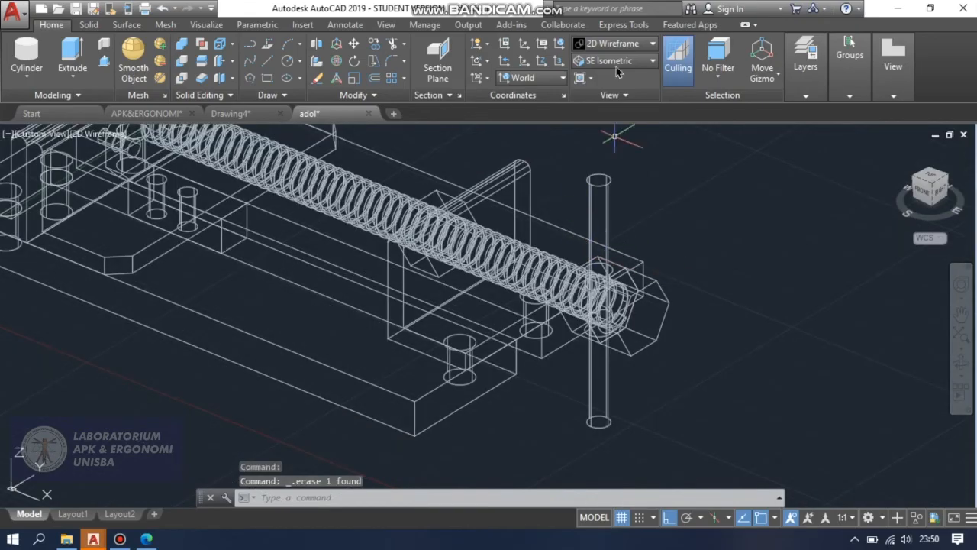
{"action": "left_click", "coordinate": [631, 45]}
{"action": "left_click", "coordinate": [660, 76]}
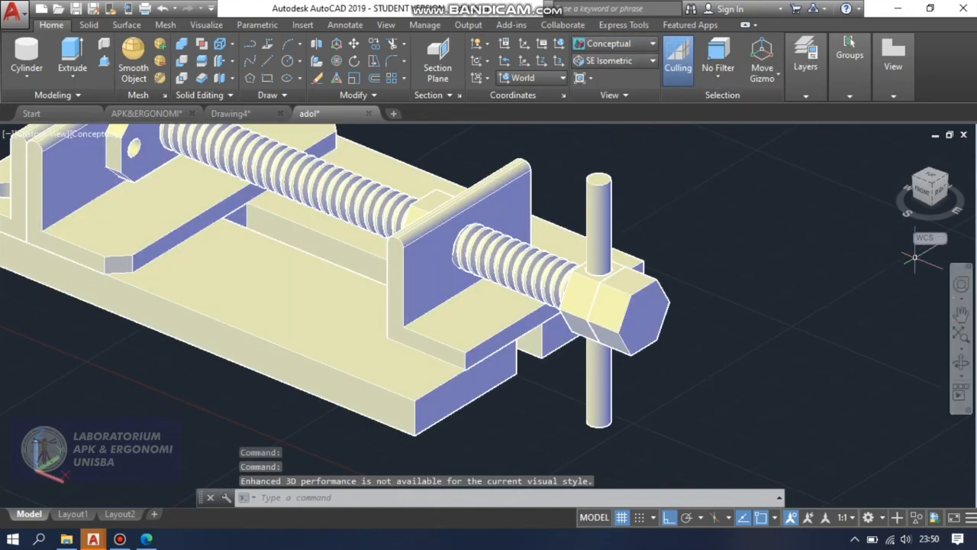
{"action": "middle_click_drag", "start_coordinate": [811, 355], "coordinate": [855, 375], "text": "shift"}
{"action": "left_click", "coordinate": [639, 46]}
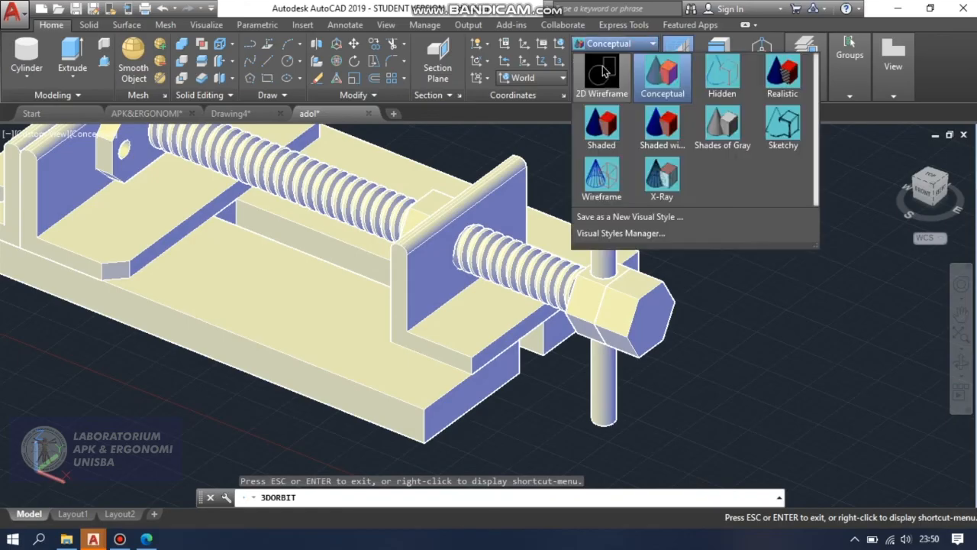
{"action": "left_click", "coordinate": [600, 76]}
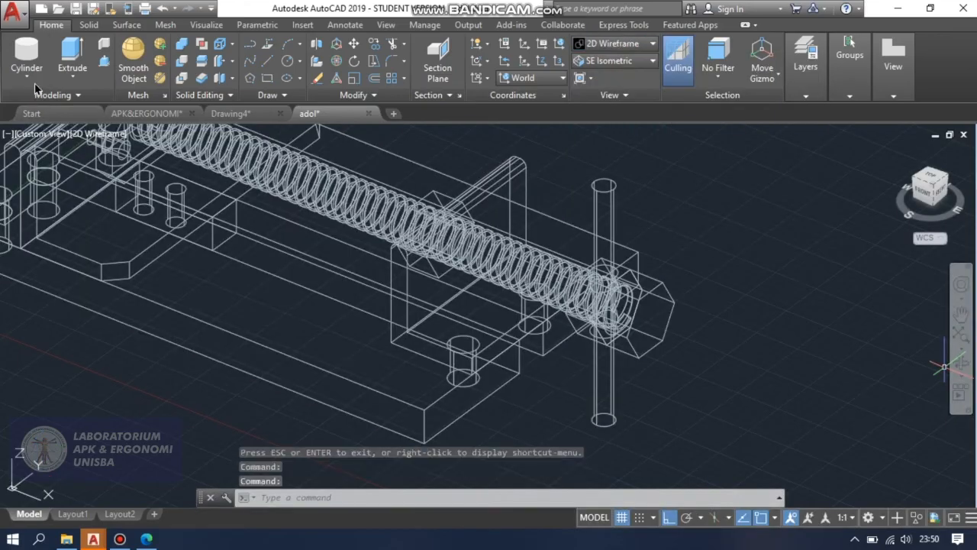
Draw a sphere of radius 6 centred on the upper end of the handle cylinder.
{"action": "left_click", "coordinate": [30, 77]}
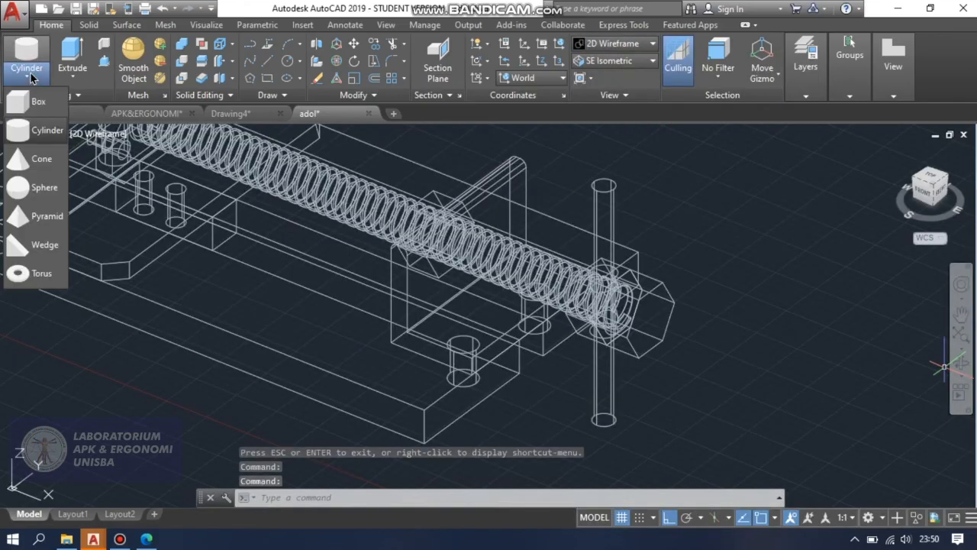
{"action": "left_click", "coordinate": [31, 189]}
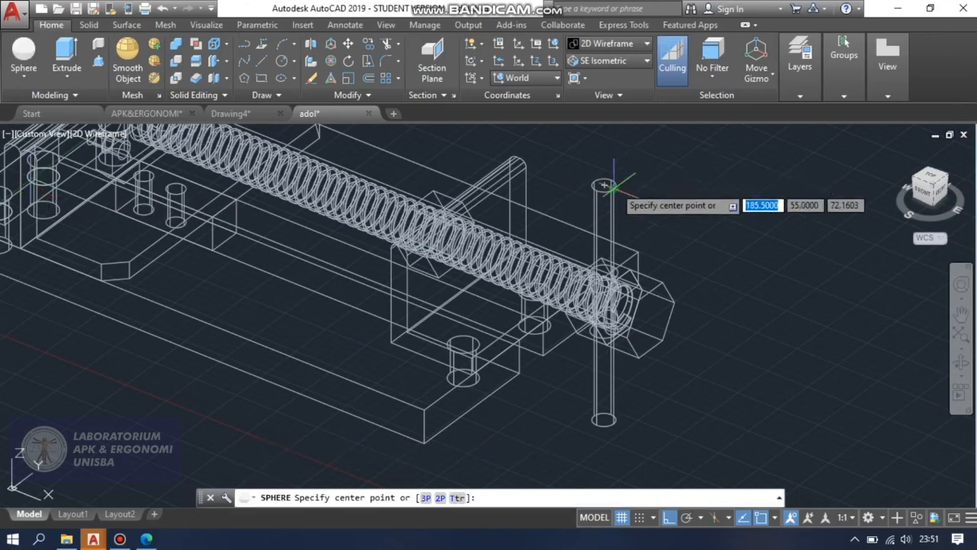
{"action": "scroll", "coordinate": [608, 177], "scroll_direction": "up", "scroll_amount": 2}
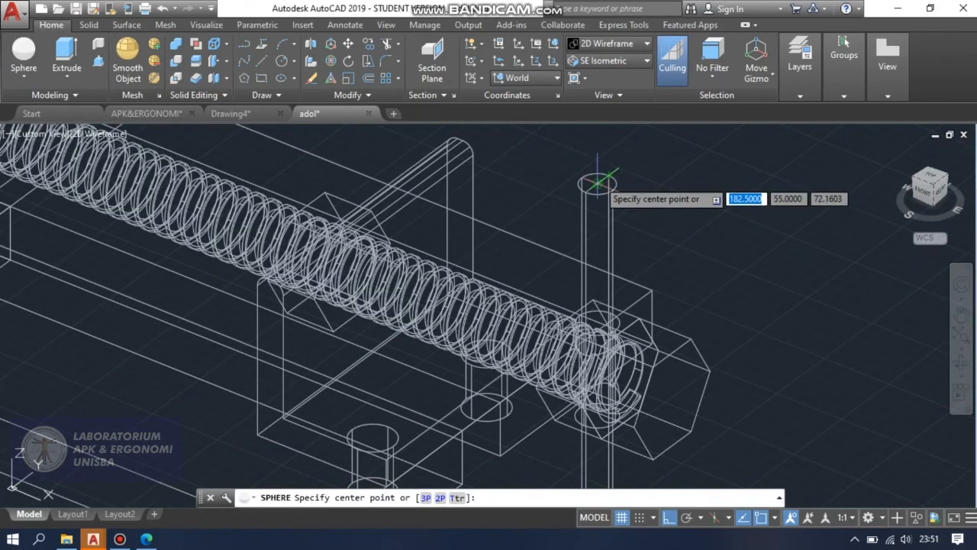
{"action": "left_click", "coordinate": [598, 183]}
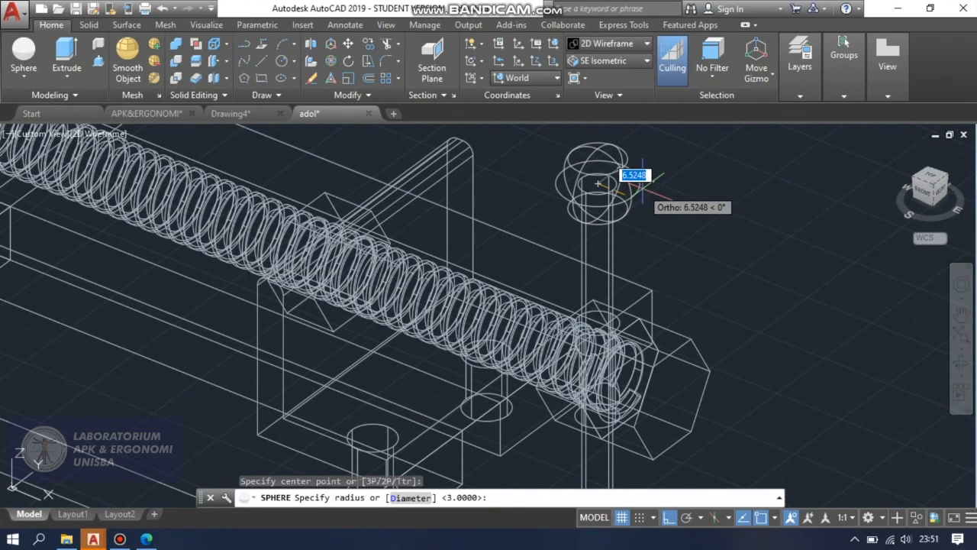
{"action": "type", "text": "6"}
{"action": "key", "text": "Return"}
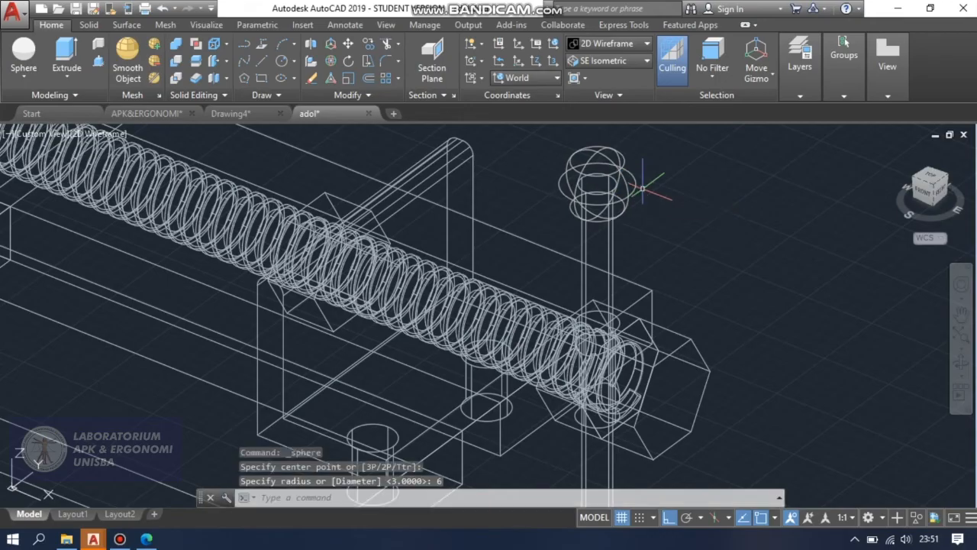
Draw a sphere of radius 6 centred on the lower end of the handle cylinder.
{"action": "scroll", "coordinate": [639, 190], "scroll_direction": "down", "scroll_amount": 3}
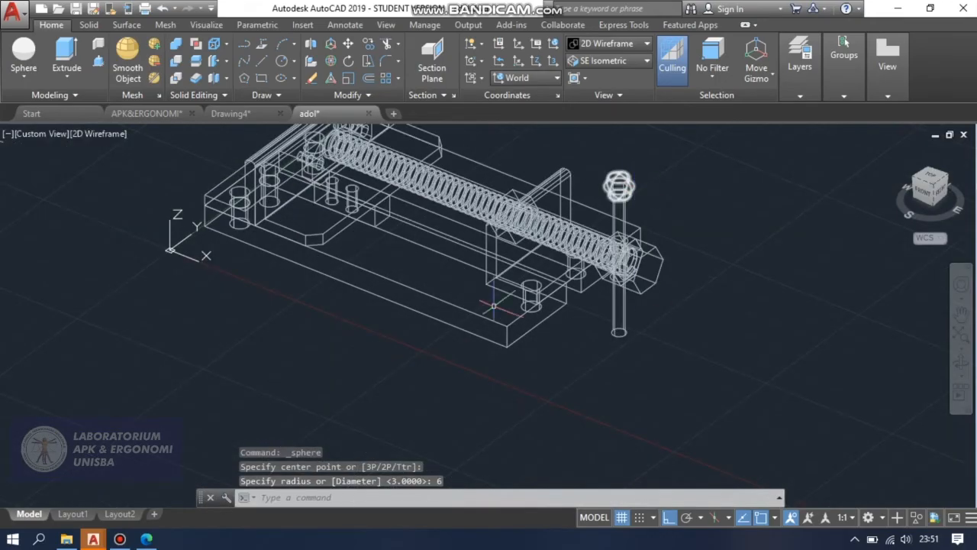
{"action": "left_click", "coordinate": [23, 57]}
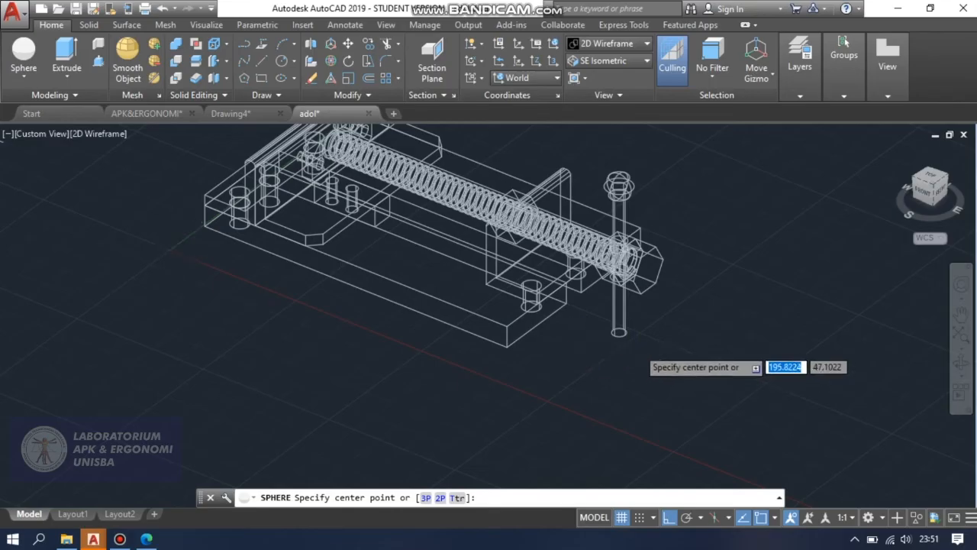
{"action": "scroll", "coordinate": [649, 355], "scroll_direction": "up", "scroll_amount": 3}
{"action": "left_click", "coordinate": [611, 332]}
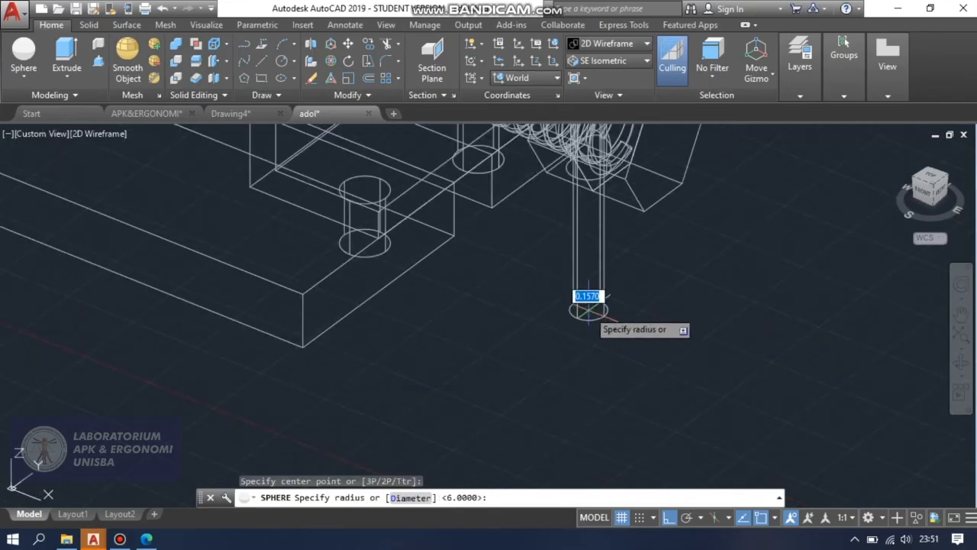
{"action": "type", "text": "6"}
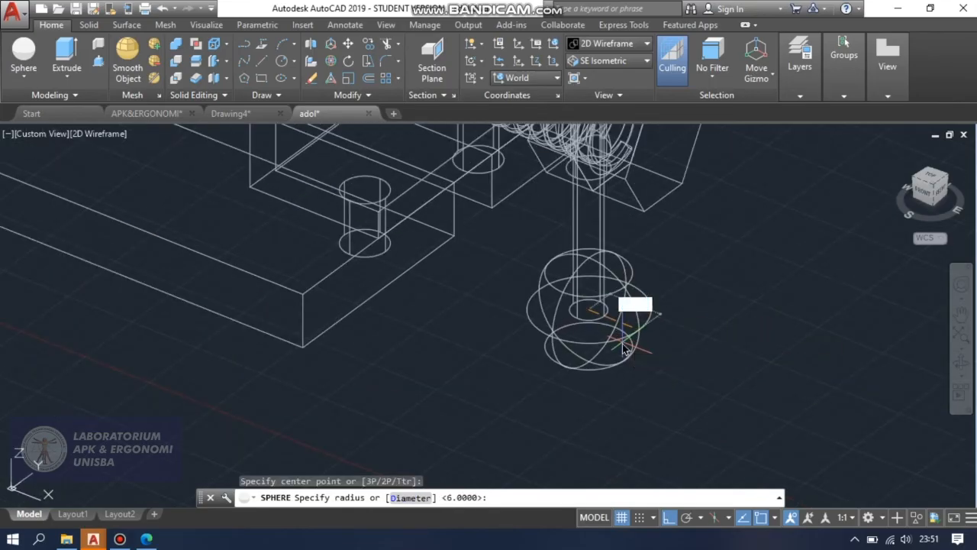
{"action": "key", "text": "Return"}
{"action": "scroll", "coordinate": [589, 393], "scroll_direction": "down", "scroll_amount": 5}
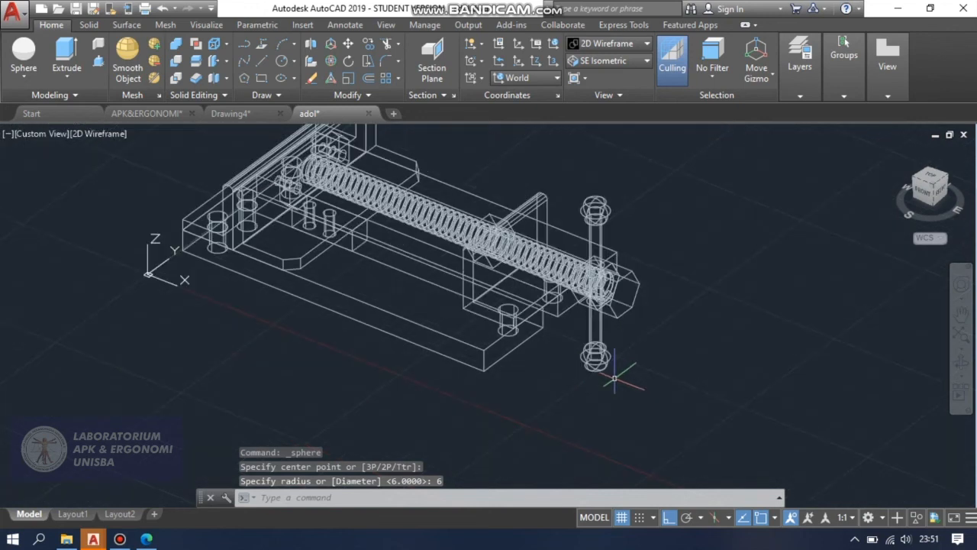
Display the finished vise in the Conceptual visual style and zoom to the drawing extents.
{"action": "left_click", "coordinate": [626, 46]}
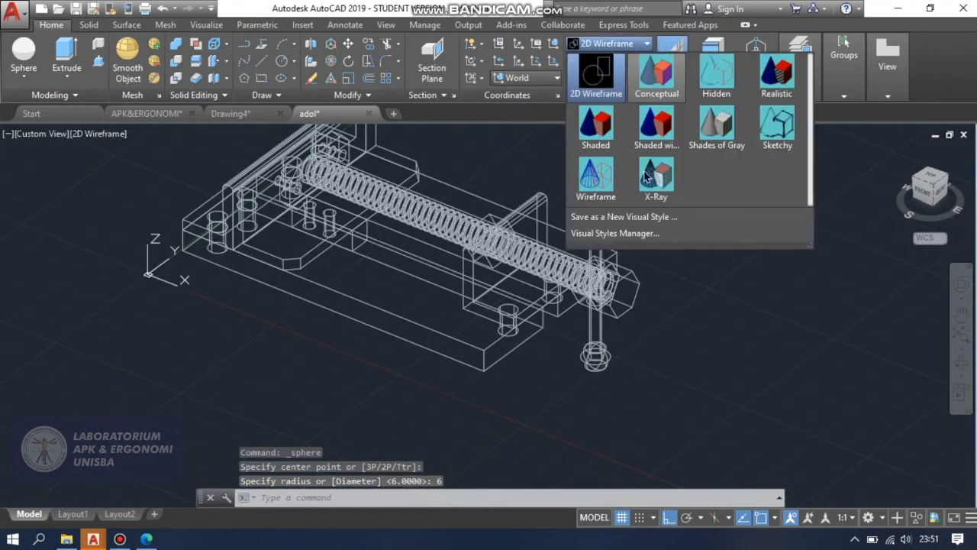
{"action": "left_click", "coordinate": [657, 74]}
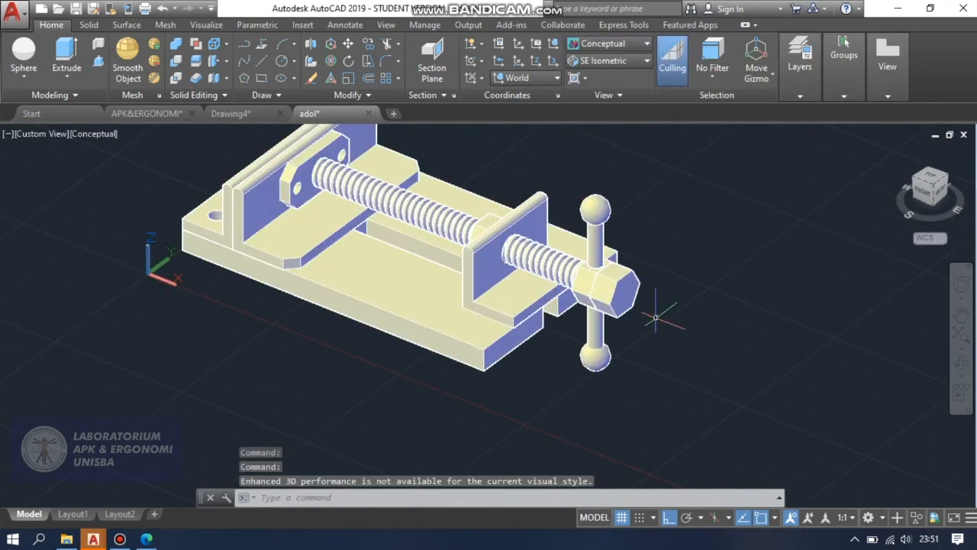
{"action": "key", "text": "Escape"}
{"action": "key", "text": "Escape"}
{"action": "type", "text": "z"}
{"action": "key", "text": "Return"}
{"action": "scroll", "coordinate": [660, 309], "scroll_direction": "down", "scroll_amount": 3}
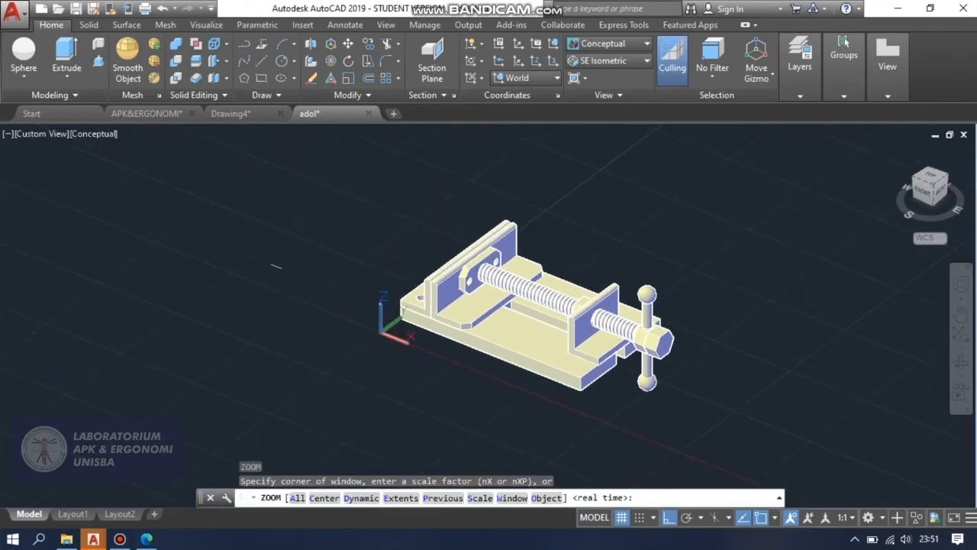
{"action": "type", "text": "e"}
{"action": "key", "text": "Return"}
Erase the stray short line lying apart from the vise and zoom to show the whole drawing.
{"action": "mouse_move", "coordinate": [271, 264]}
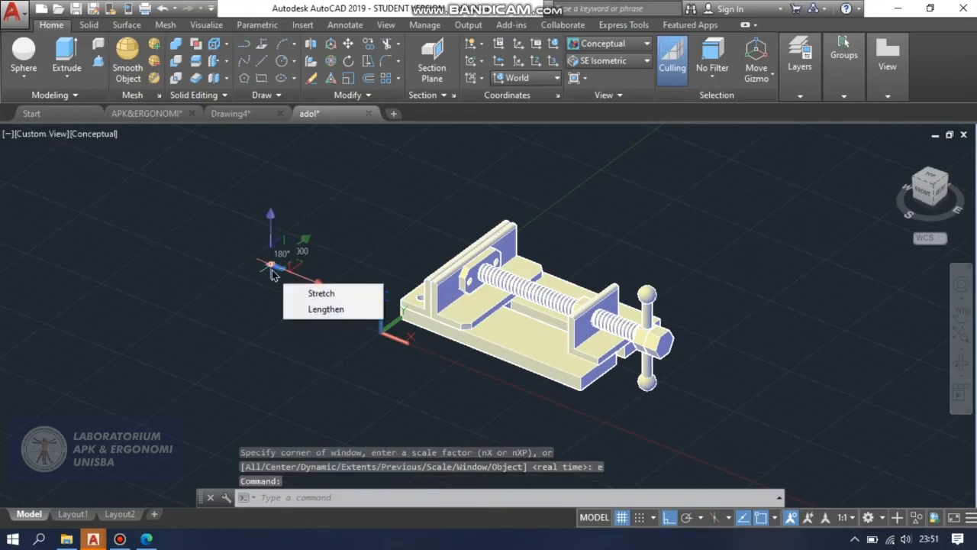
{"action": "key", "text": "Delete"}
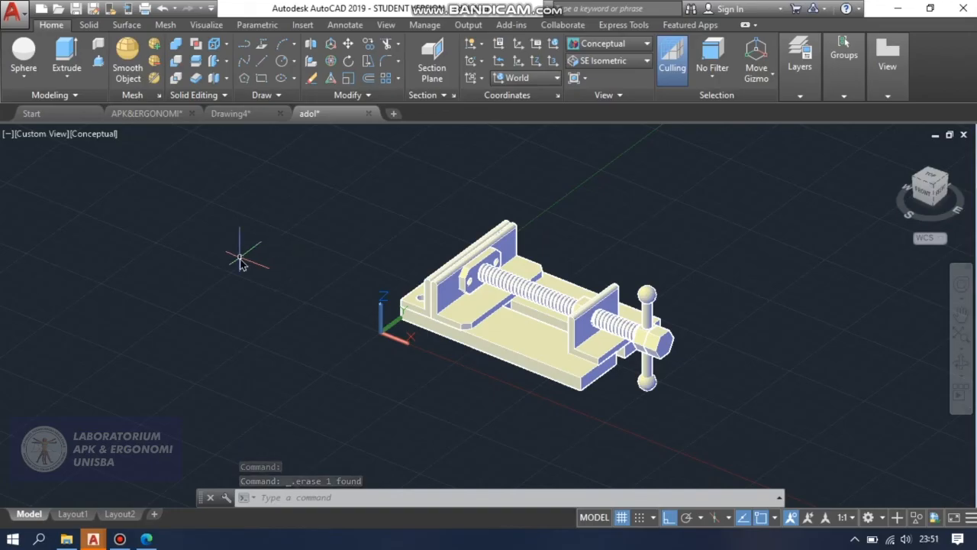
{"action": "type", "text": "xz"}
{"action": "key", "text": "BackSpace"}
{"action": "key", "text": "BackSpace"}
{"action": "type", "text": "z"}
{"action": "key", "text": "Return"}
{"action": "type", "text": "a"}
{"action": "key", "text": "Return"}
{"action": "type", "text": "e"}
{"action": "key", "text": "Return"}
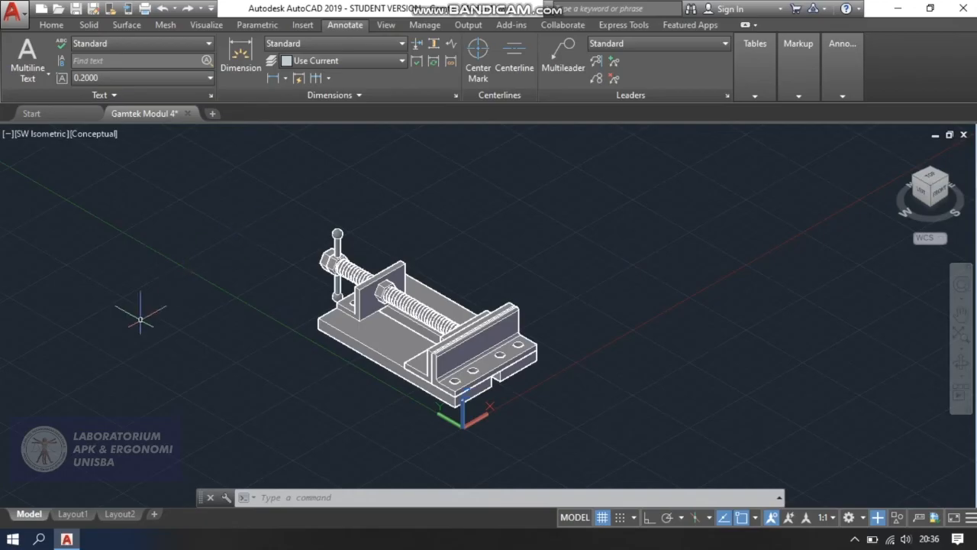
Switch to Layout1 and delete its default viewport so the sheet is empty.
{"action": "left_click", "coordinate": [74, 514]}
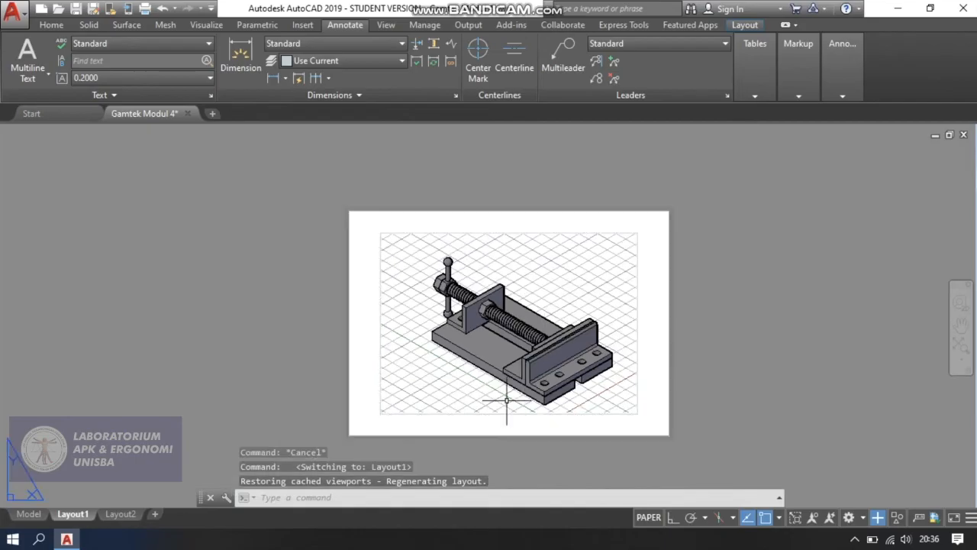
{"action": "scroll", "coordinate": [504, 402], "scroll_direction": "up", "scroll_amount": 2}
{"action": "scroll", "coordinate": [506, 404], "scroll_direction": "down", "scroll_amount": 2}
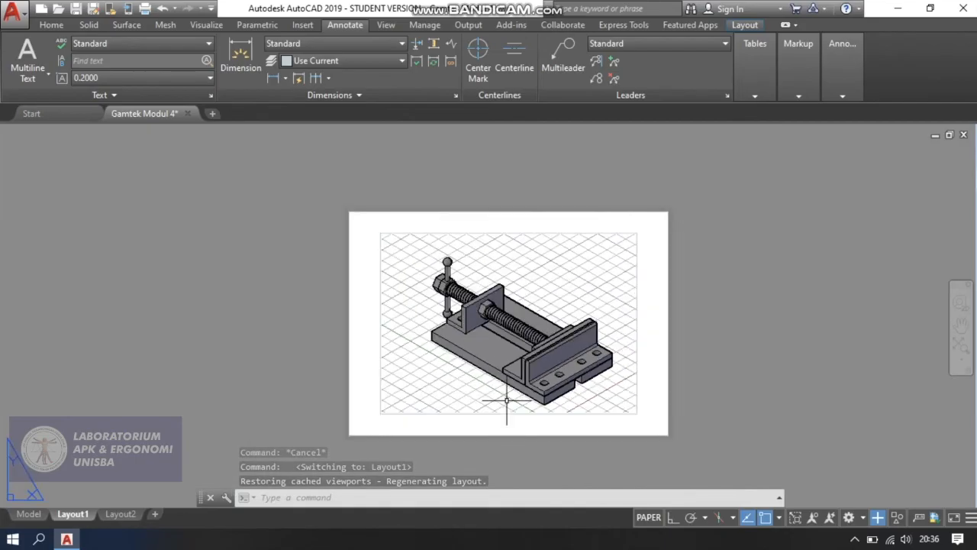
{"action": "left_click", "coordinate": [432, 413]}
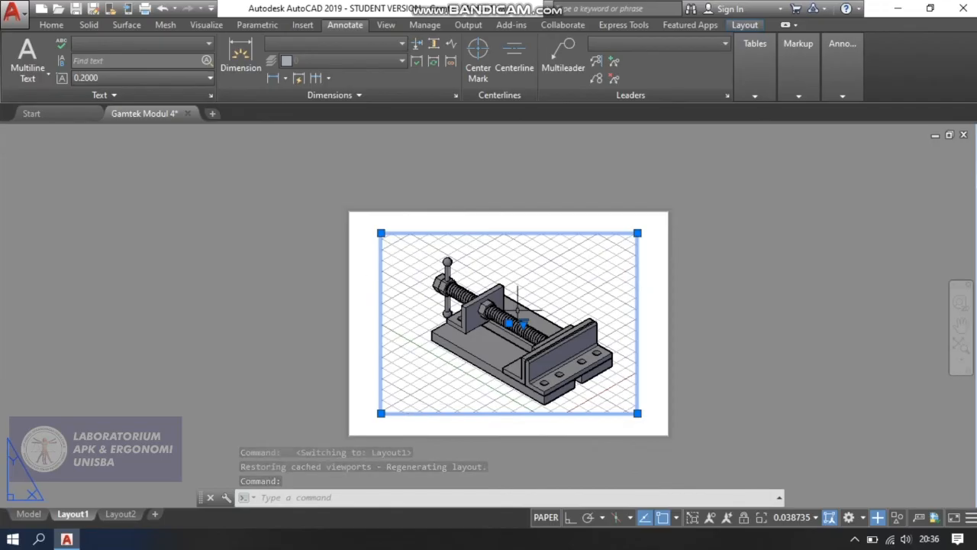
{"action": "key", "text": "Delete"}
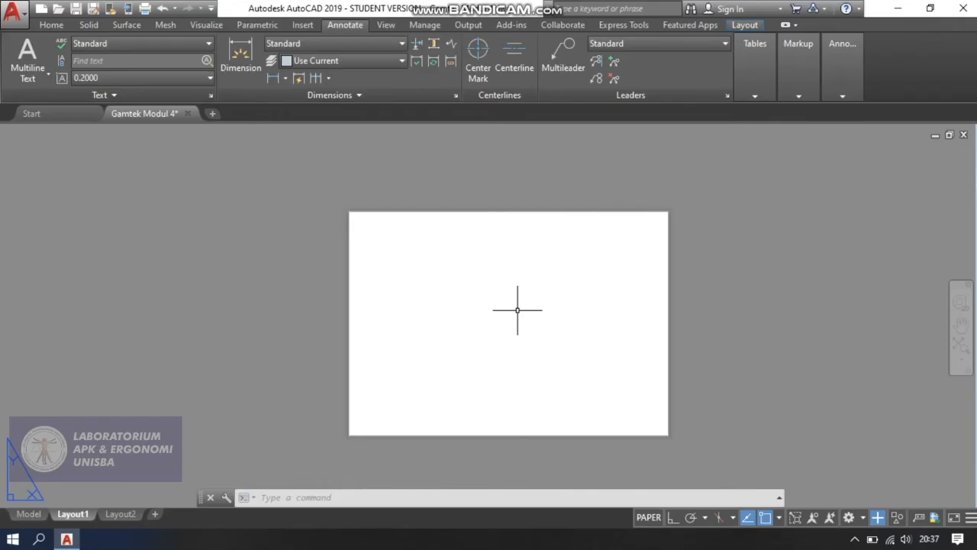
Draw a 297 by 210 rectangle in Layout1 with its first corner at 0,0.
{"action": "type", "text": "rec"}
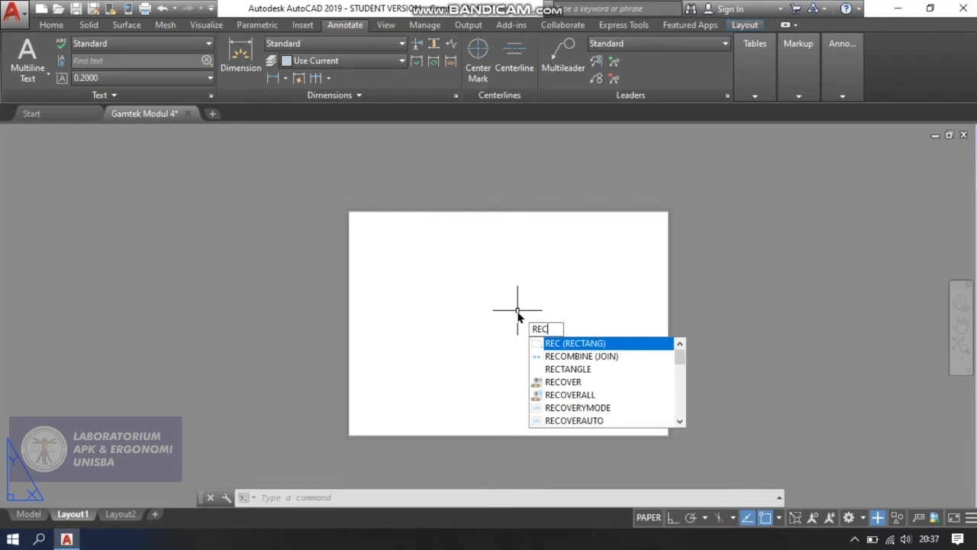
{"action": "key", "text": "Return"}
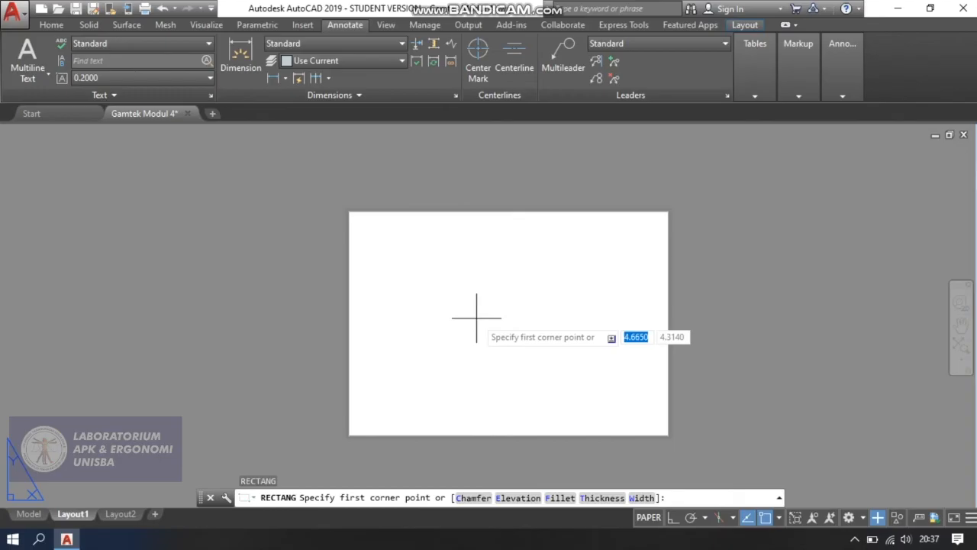
{"action": "type", "text": "0,0"}
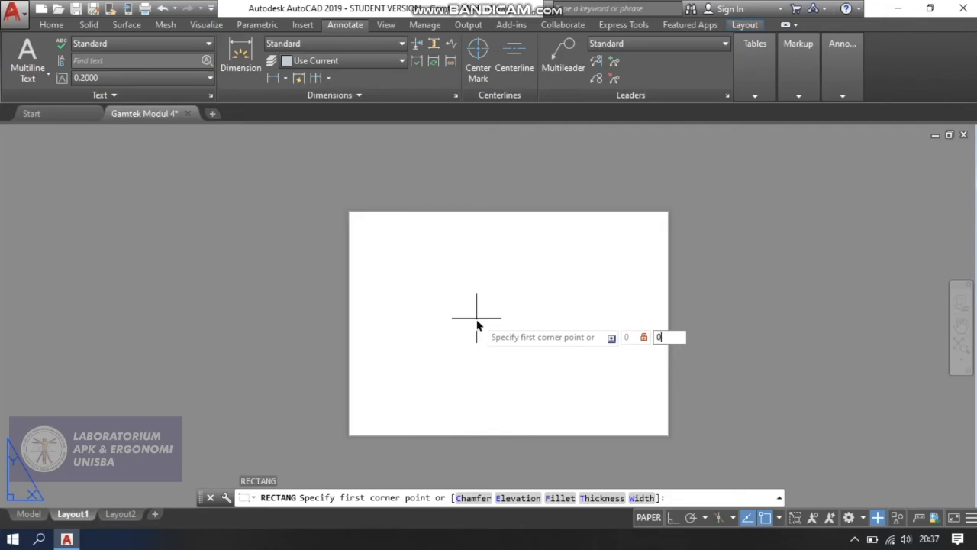
{"action": "key", "text": "Return"}
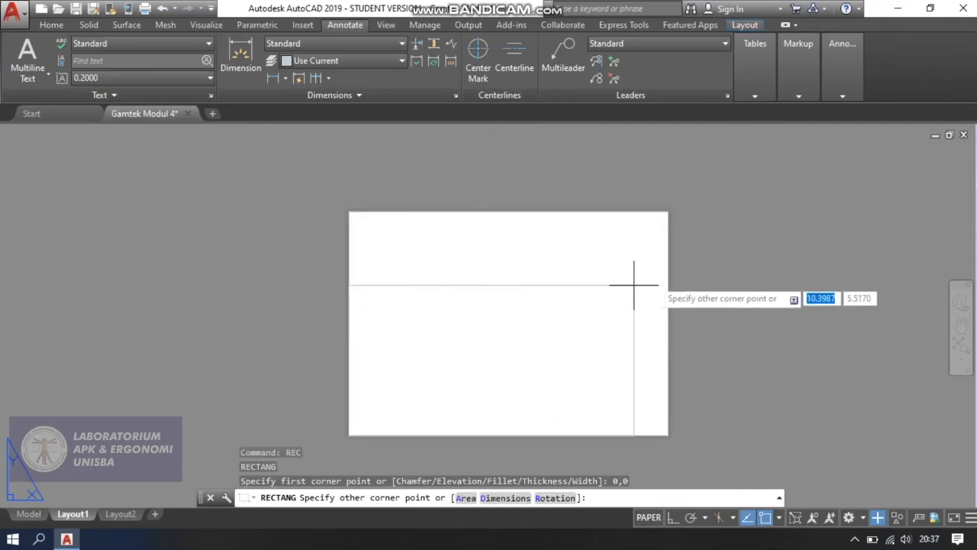
{"action": "scroll", "coordinate": [729, 219], "scroll_direction": "down", "scroll_amount": 2}
{"action": "middle_click_drag", "start_coordinate": [741, 196], "coordinate": [558, 274]}
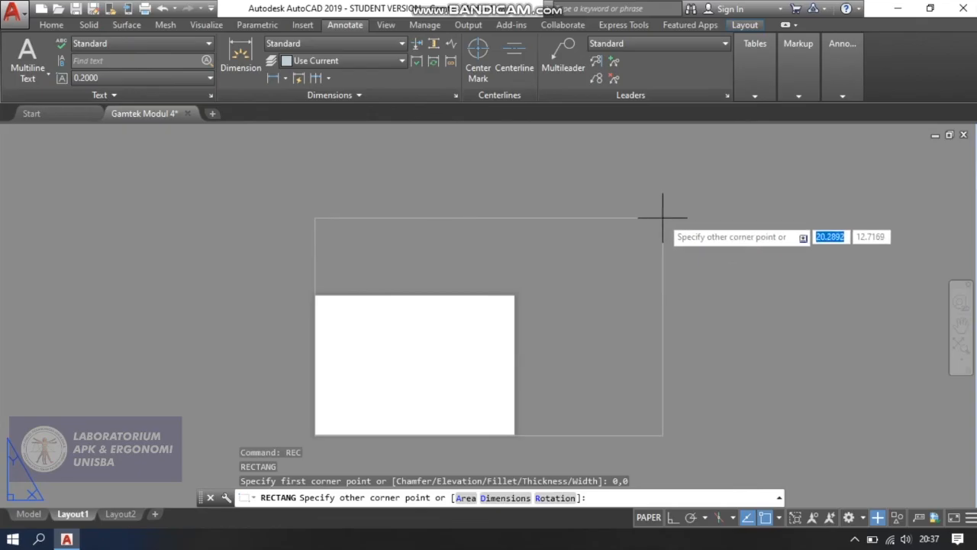
{"action": "type", "text": "297"}
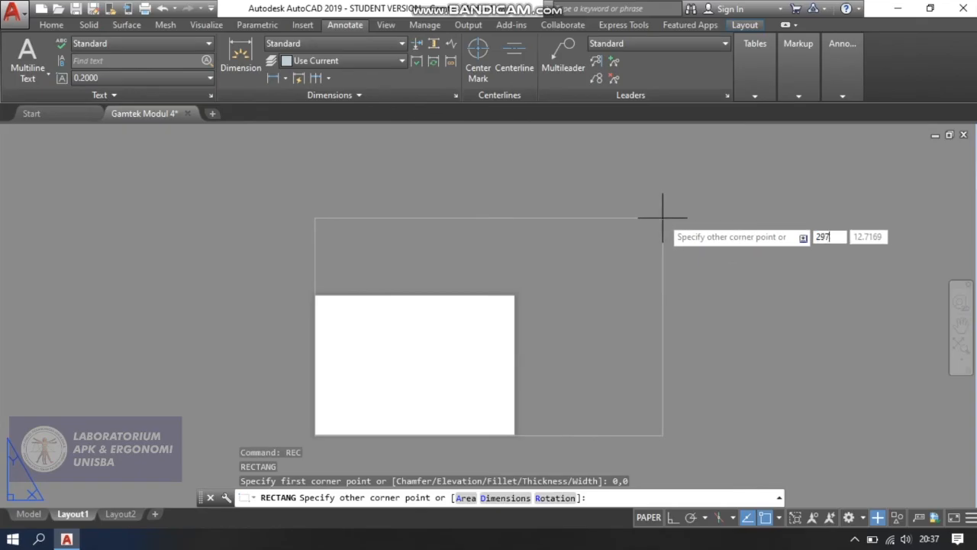
{"action": "key", "text": "Tab"}
{"action": "type", "text": "210"}
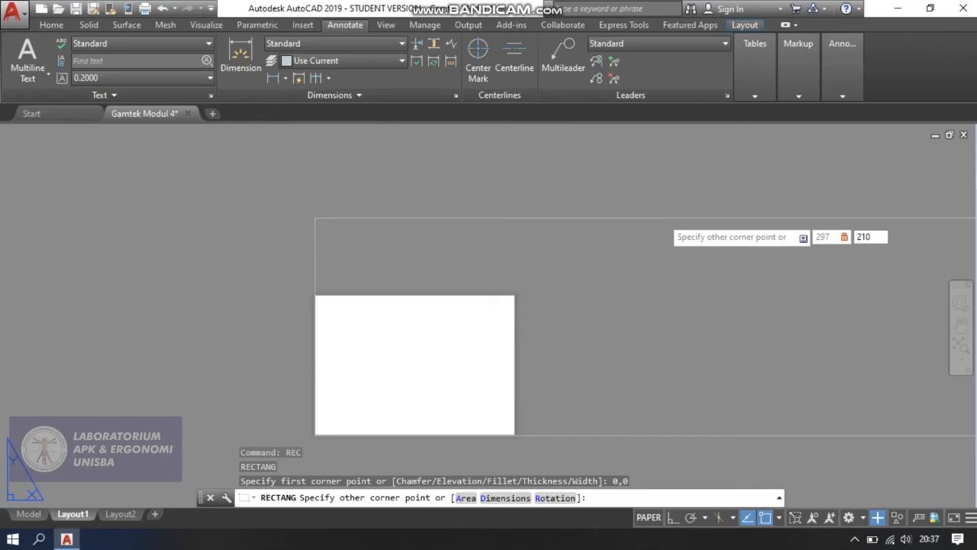
{"action": "key", "text": "Return"}
{"action": "scroll", "coordinate": [659, 219], "scroll_direction": "down", "scroll_amount": 6}
{"action": "middle_click_drag", "start_coordinate": [590, 255], "coordinate": [324, 366]}
{"action": "scroll", "coordinate": [458, 286], "scroll_direction": "down", "scroll_amount": 5}
{"action": "middle_click_drag", "start_coordinate": [550, 252], "coordinate": [465, 371]}
{"action": "scroll", "coordinate": [479, 340], "scroll_direction": "down", "scroll_amount": 2}
{"action": "scroll", "coordinate": [416, 416], "scroll_direction": "up", "scroll_amount": 2}
{"action": "scroll", "coordinate": [300, 419], "scroll_direction": "up", "scroll_amount": 2}
{"action": "scroll", "coordinate": [300, 418], "scroll_direction": "up", "scroll_amount": 2}
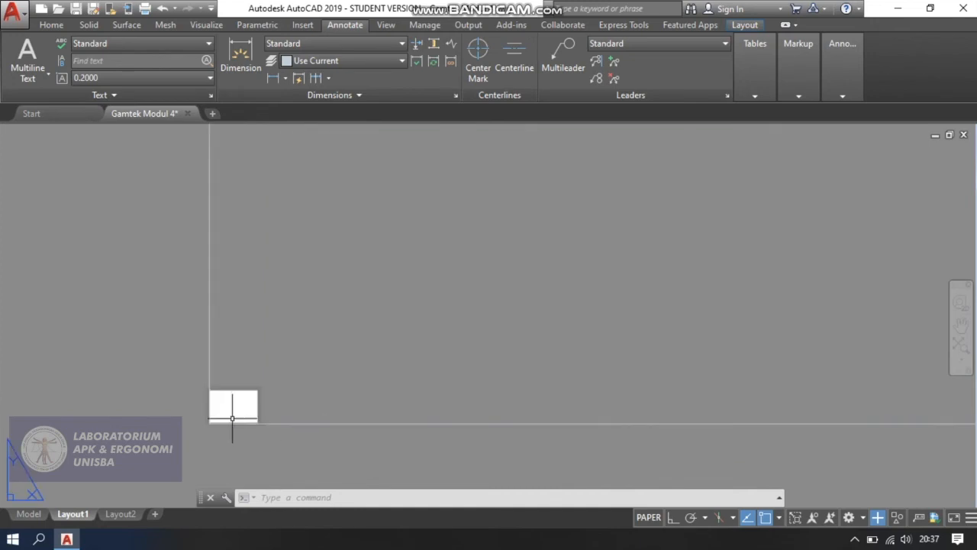
{"action": "scroll", "coordinate": [209, 416], "scroll_direction": "up", "scroll_amount": 2}
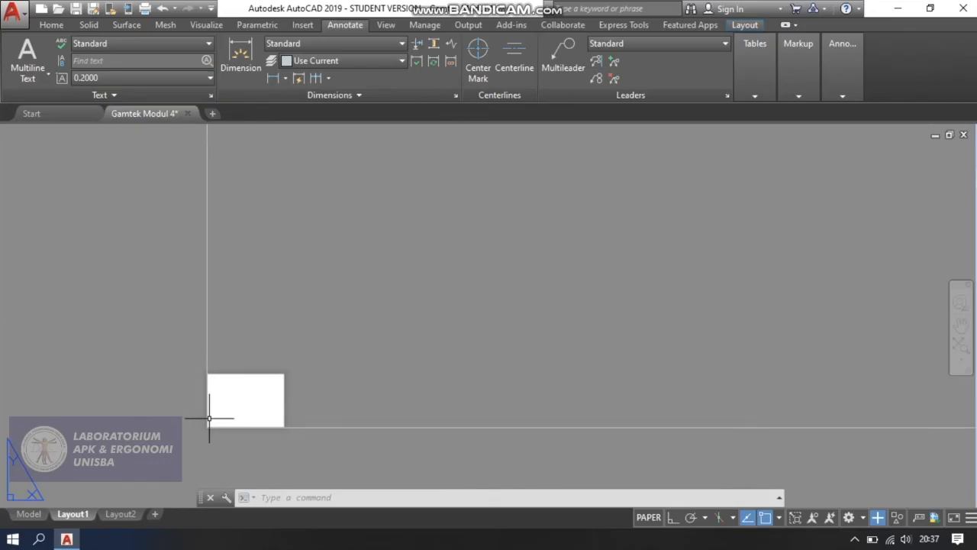
Modify the Layout1 page setup to use the DWG To PDF.pc3 plotter and ISO full bleed A4 (297.00 x 210.00 MM) paper.
{"action": "right_click", "coordinate": [79, 516]}
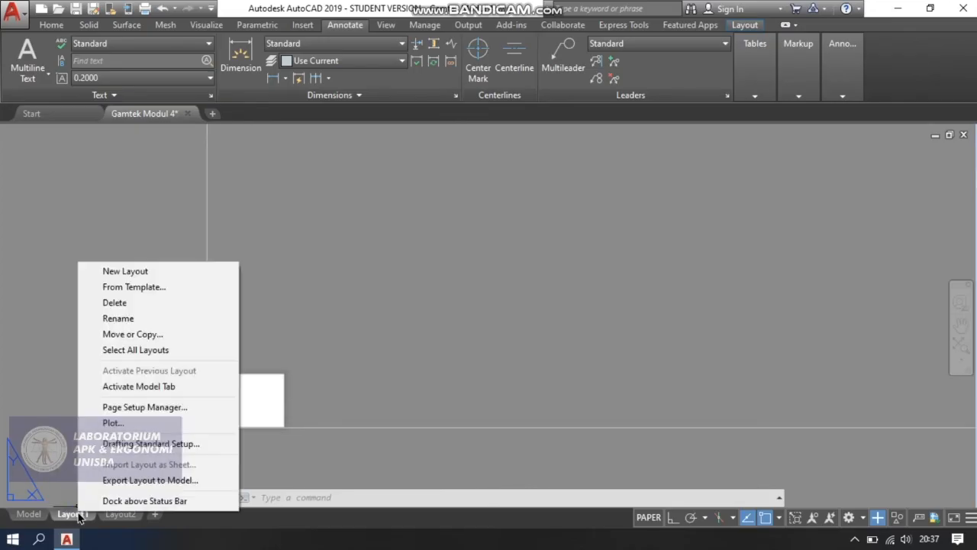
{"action": "left_click", "coordinate": [179, 408]}
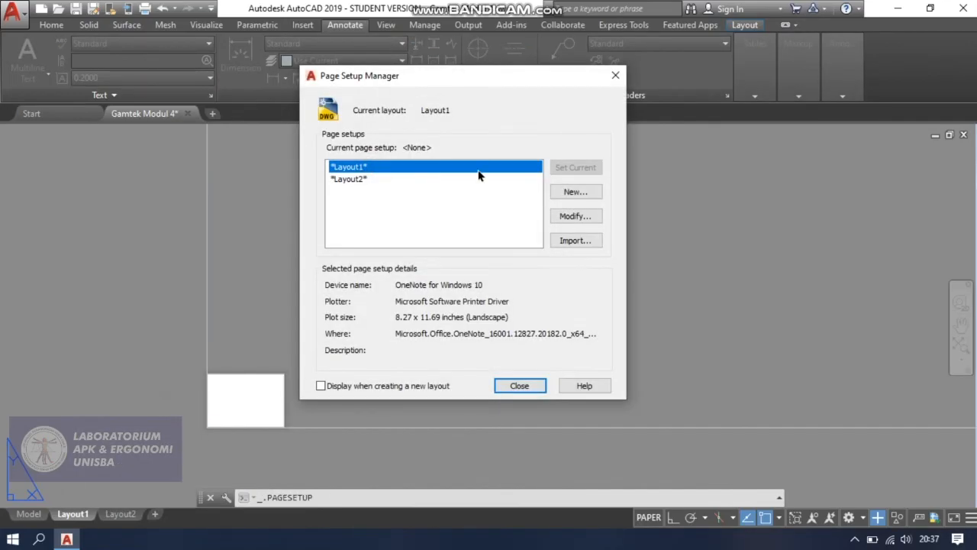
{"action": "left_click", "coordinate": [584, 216]}
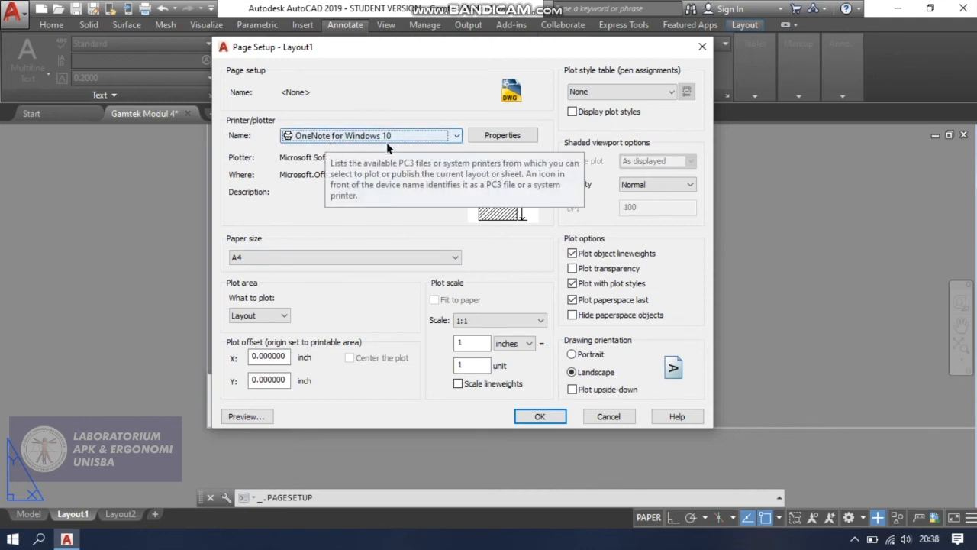
{"action": "left_click", "coordinate": [439, 137]}
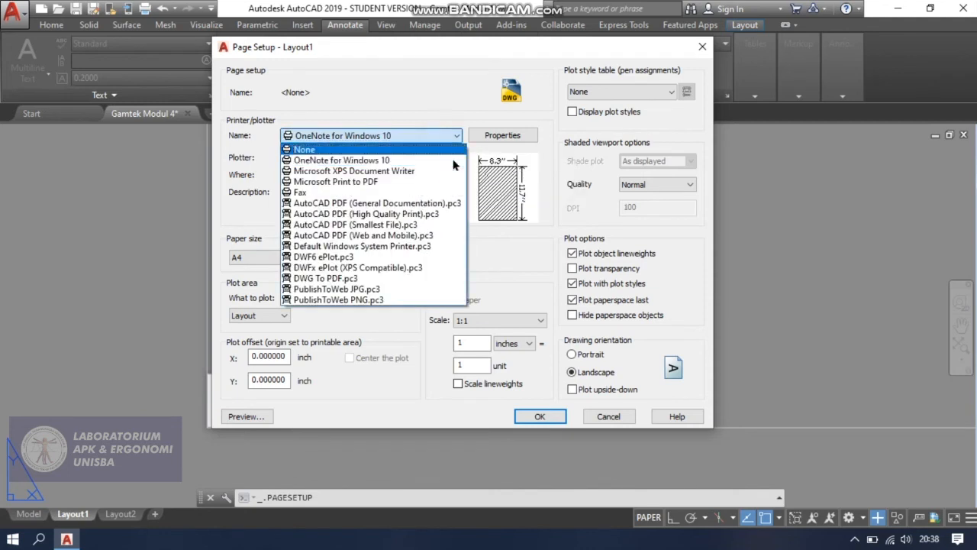
{"action": "left_click", "coordinate": [353, 281]}
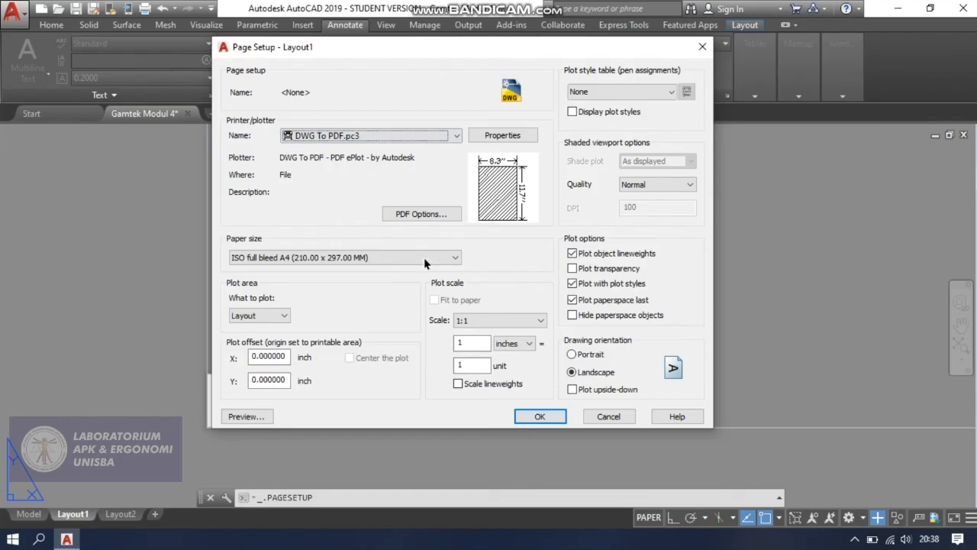
{"action": "left_click", "coordinate": [255, 258]}
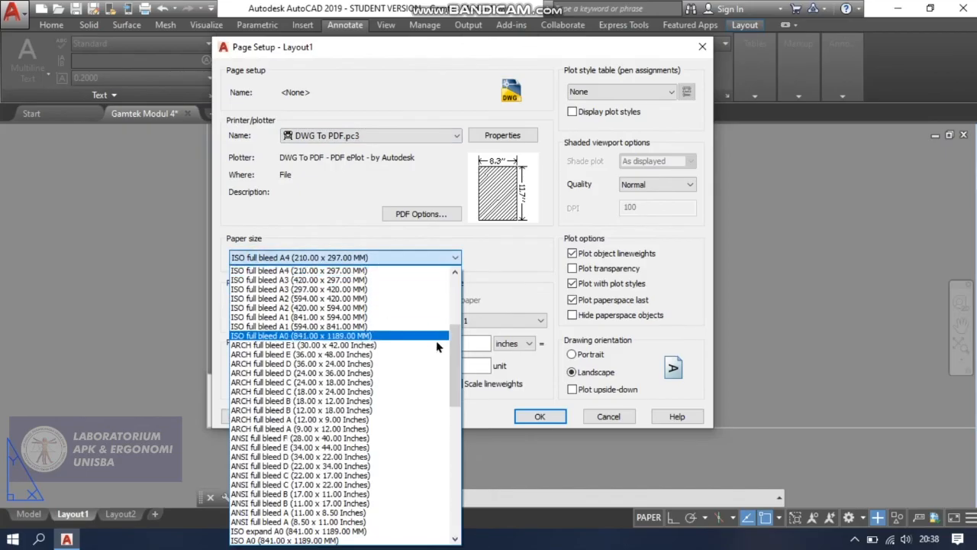
{"action": "scroll", "coordinate": [328, 344], "scroll_direction": "up", "scroll_amount": 2}
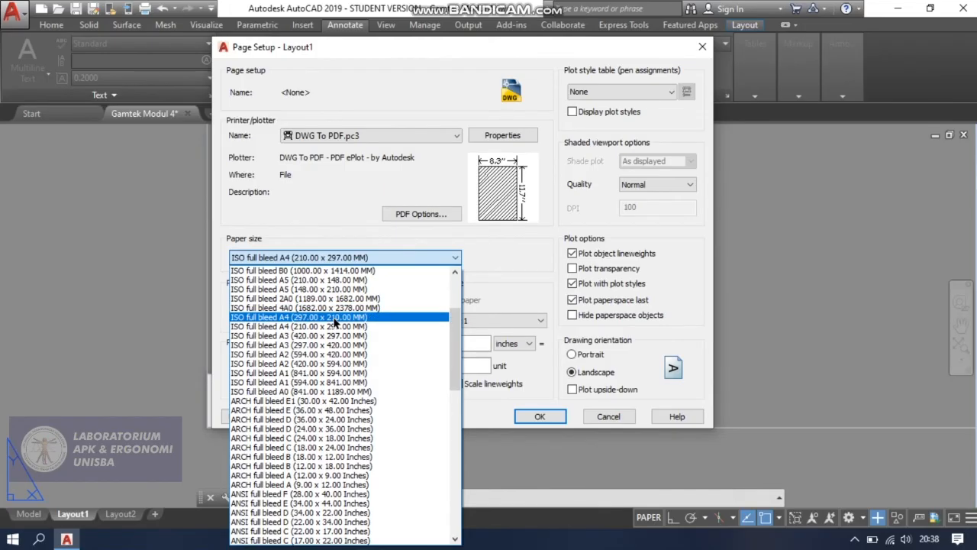
{"action": "left_click", "coordinate": [334, 319]}
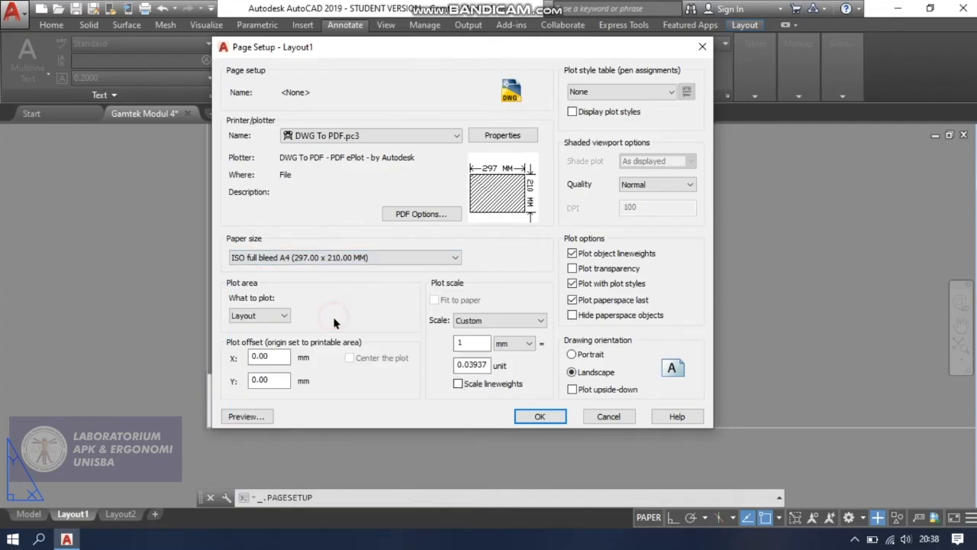
Set the plot area to a window spanning the rectangle from its upper-right corner to its lower-left corner.
{"action": "left_click", "coordinate": [263, 318]}
{"action": "left_click", "coordinate": [274, 357]}
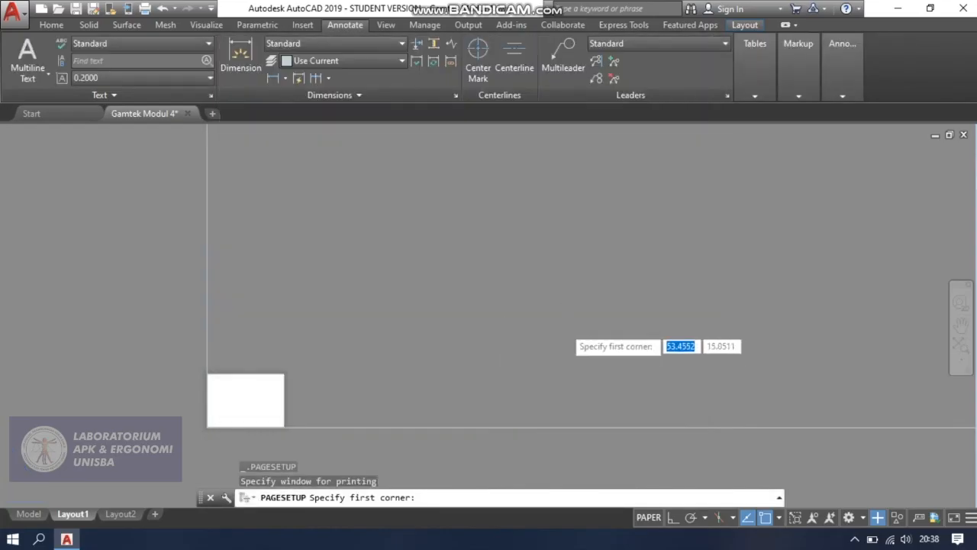
{"action": "scroll", "coordinate": [564, 328], "scroll_direction": "down", "scroll_amount": 2}
{"action": "middle_click_drag", "start_coordinate": [641, 239], "coordinate": [459, 324]}
{"action": "scroll", "coordinate": [487, 289], "scroll_direction": "down", "scroll_amount": 2}
{"action": "middle_click_drag", "start_coordinate": [596, 231], "coordinate": [551, 296]}
{"action": "scroll", "coordinate": [550, 296], "scroll_direction": "down", "scroll_amount": 2}
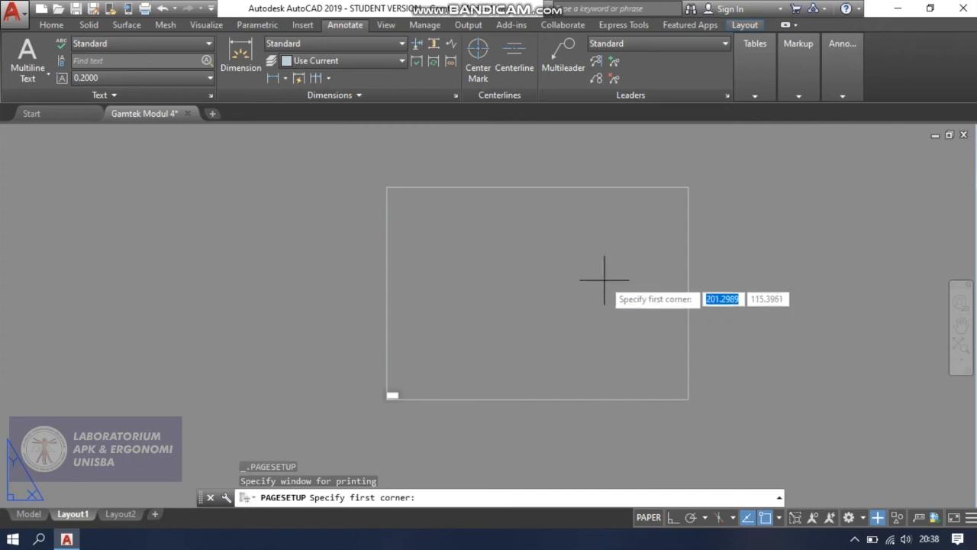
{"action": "scroll", "coordinate": [702, 187], "scroll_direction": "up", "scroll_amount": 4}
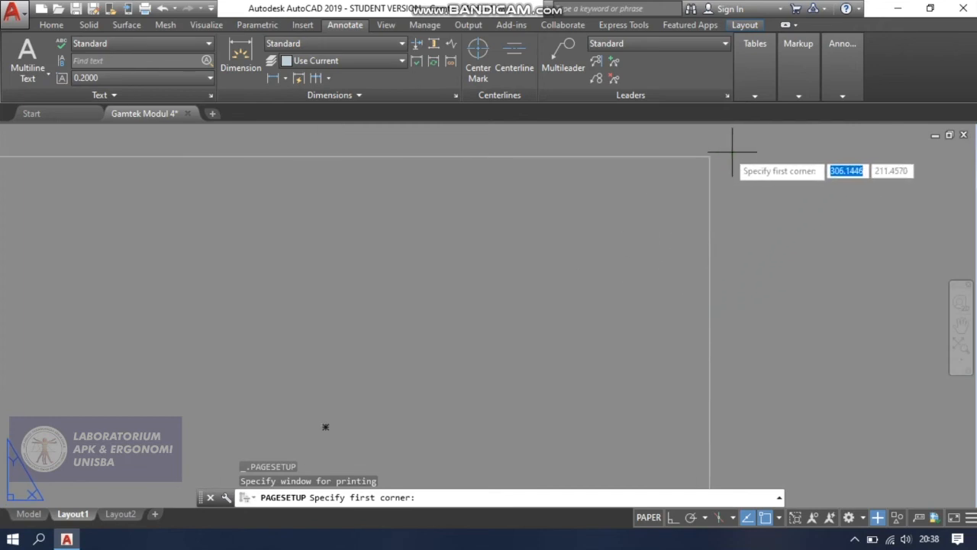
{"action": "left_click", "coordinate": [709, 155]}
{"action": "scroll", "coordinate": [458, 275], "scroll_direction": "down", "scroll_amount": 3}
{"action": "scroll", "coordinate": [373, 334], "scroll_direction": "up", "scroll_amount": 6}
{"action": "scroll", "coordinate": [426, 326], "scroll_direction": "up", "scroll_amount": 4}
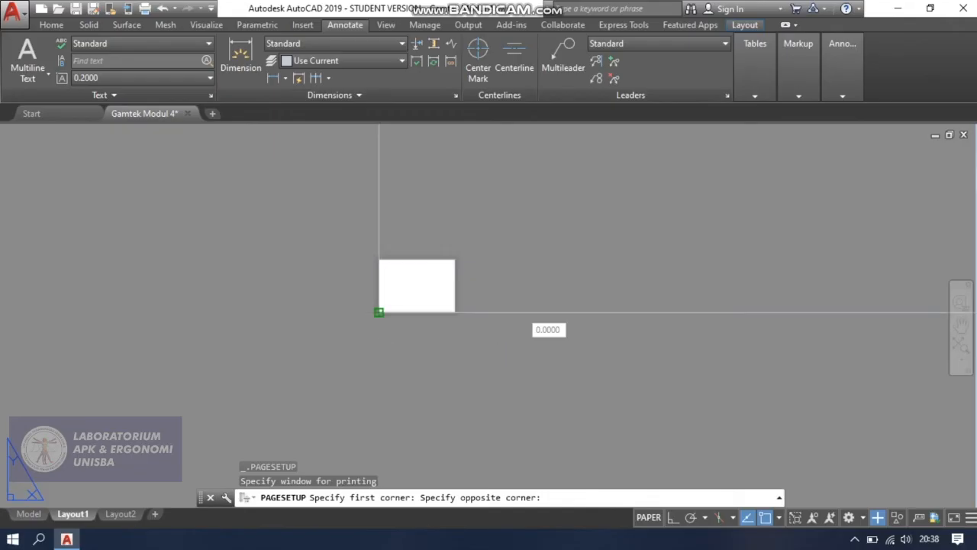
{"action": "left_click", "coordinate": [380, 312]}
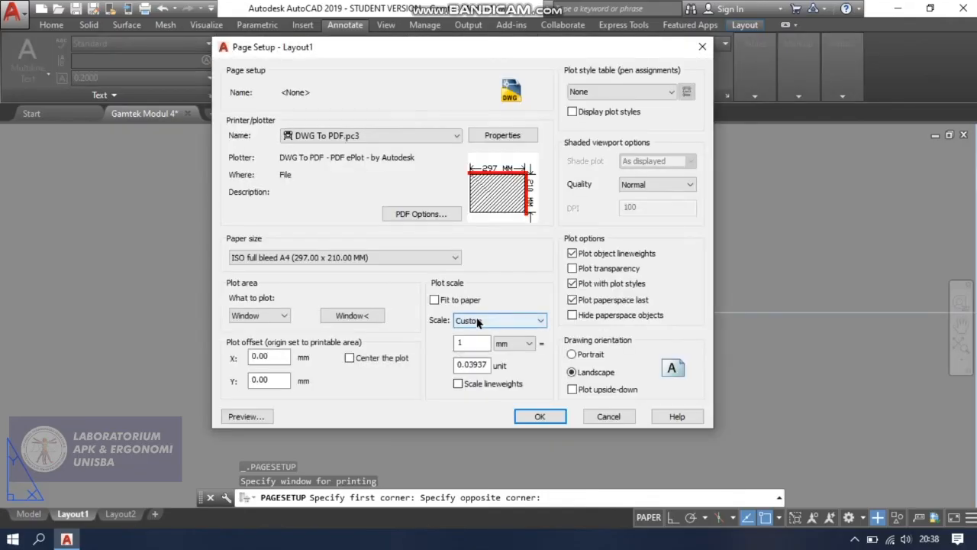
Fit the plot to the paper, center it, and accept the Layout1 page setup.
{"action": "left_click", "coordinate": [435, 300]}
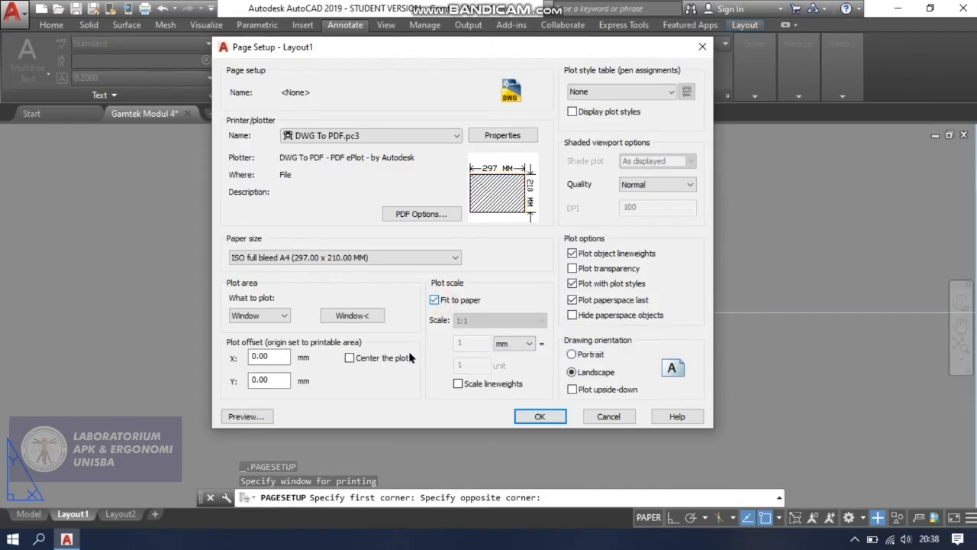
{"action": "left_click", "coordinate": [350, 358]}
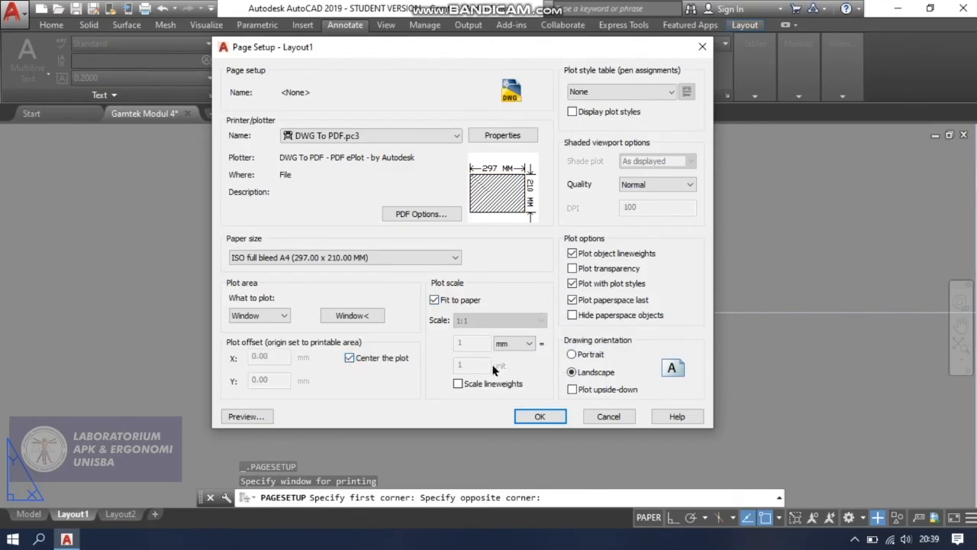
{"action": "left_click", "coordinate": [538, 415]}
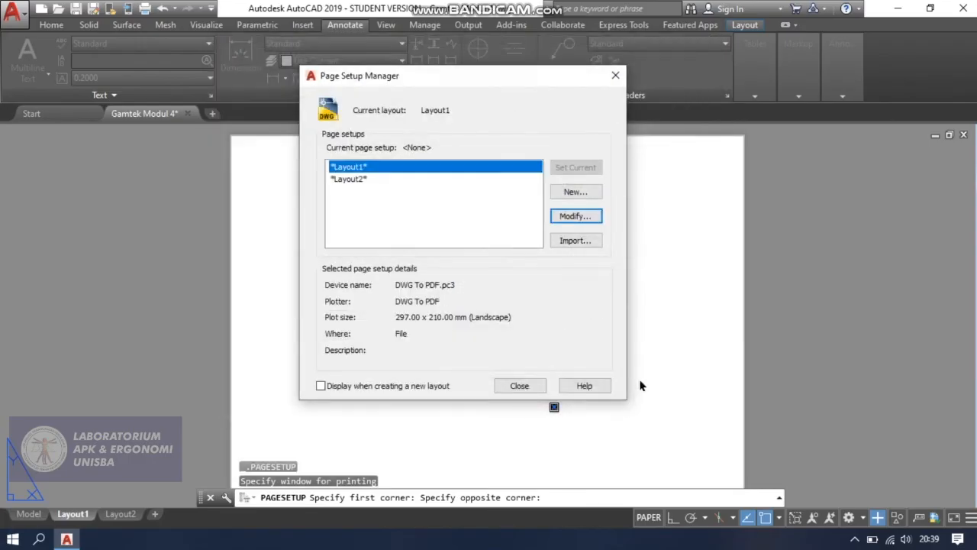
{"action": "left_click", "coordinate": [518, 386]}
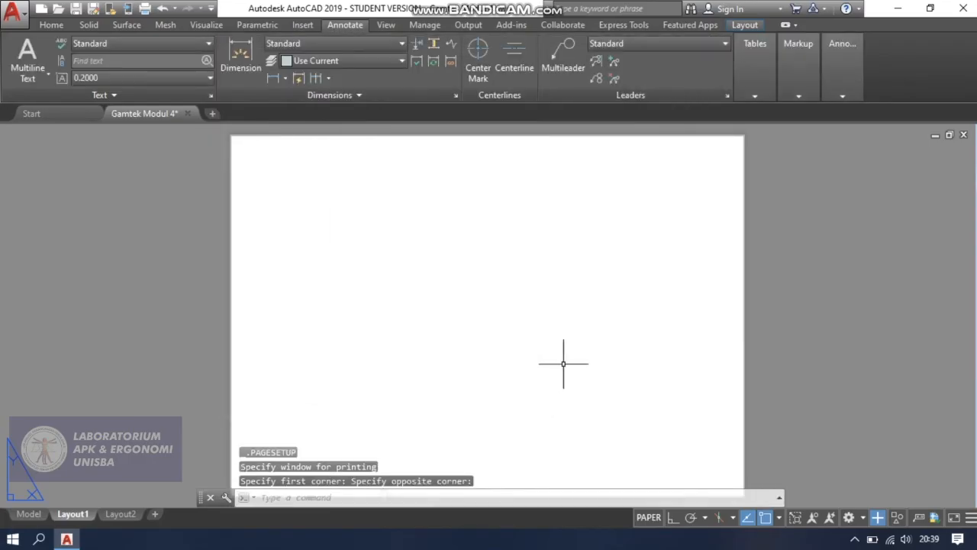
Offset the sheet rectangle inward by 3.5 to form an inner border.
{"action": "scroll", "coordinate": [563, 359], "scroll_direction": "down", "scroll_amount": 1}
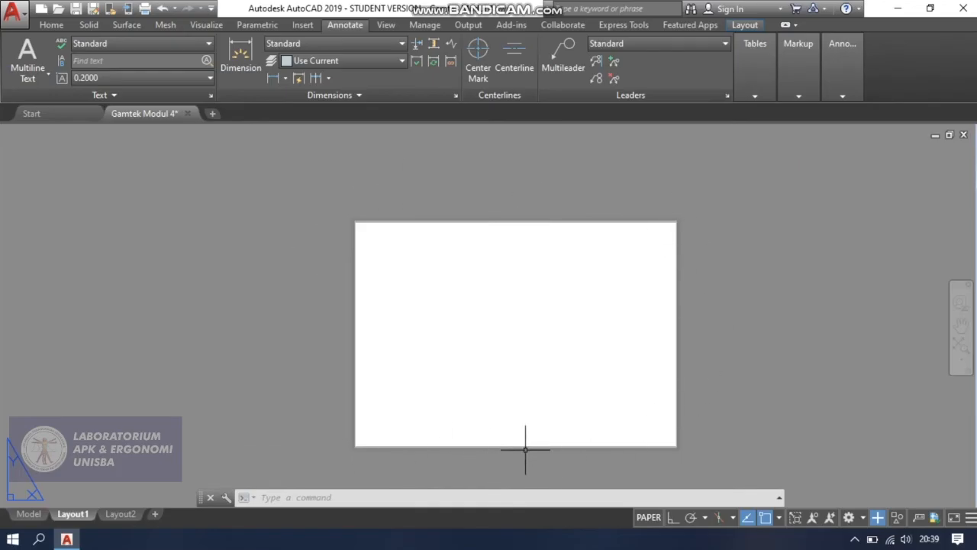
{"action": "scroll", "coordinate": [529, 448], "scroll_direction": "up", "scroll_amount": 2}
{"action": "scroll", "coordinate": [535, 448], "scroll_direction": "down", "scroll_amount": 2}
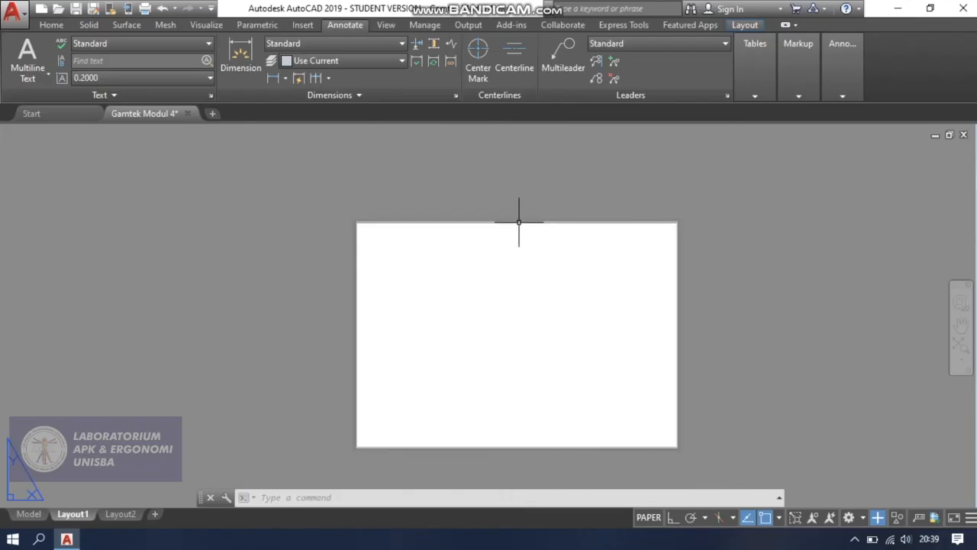
{"action": "scroll", "coordinate": [523, 217], "scroll_direction": "up", "scroll_amount": 2}
{"action": "scroll", "coordinate": [516, 229], "scroll_direction": "up", "scroll_amount": 2}
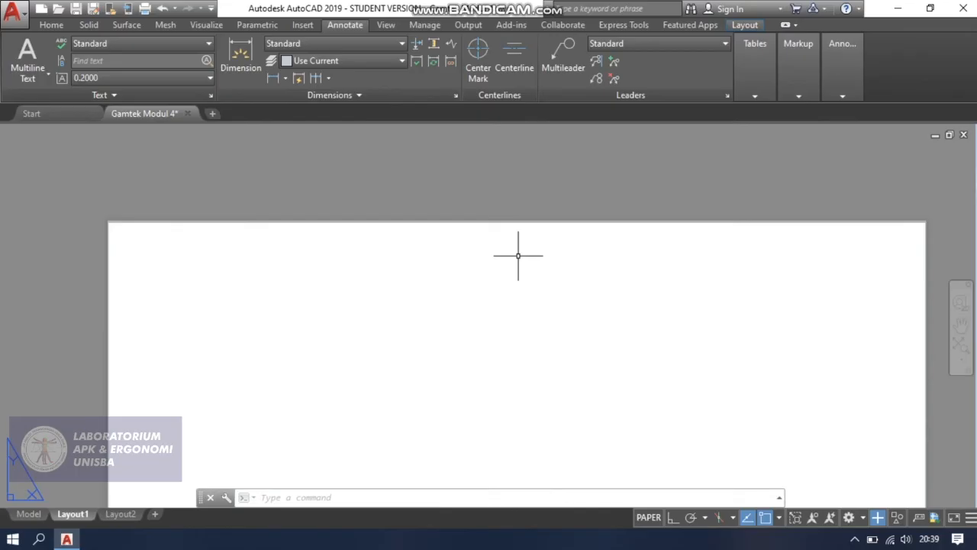
{"action": "type", "text": "off"}
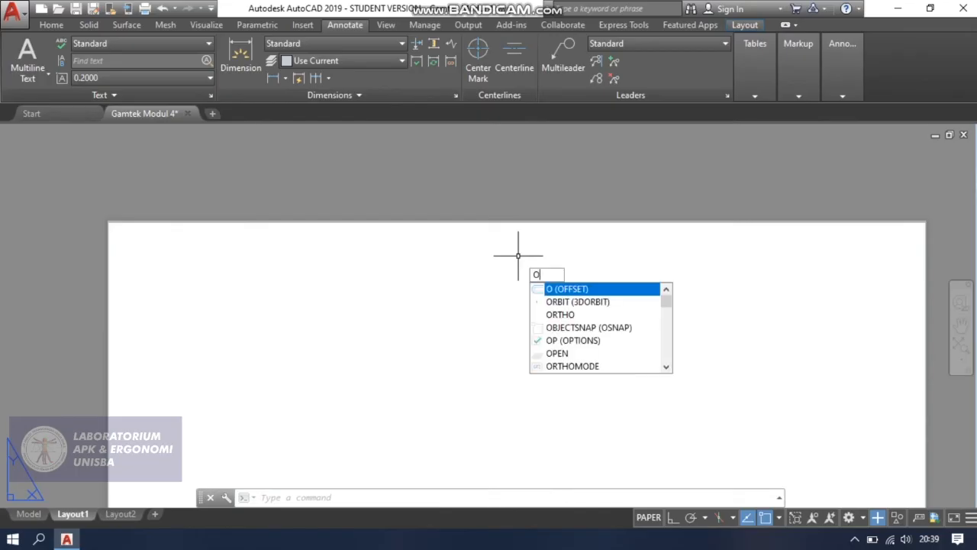
{"action": "key", "text": "Return"}
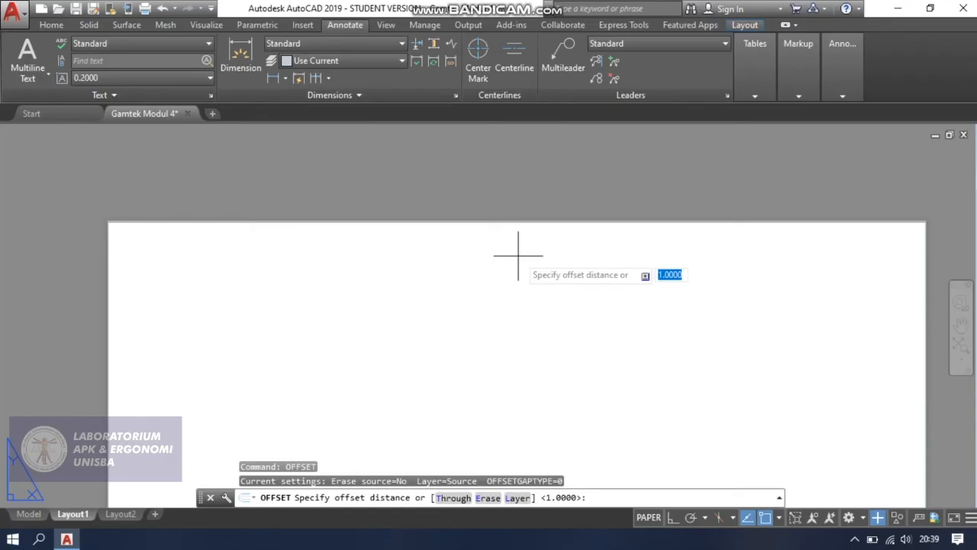
{"action": "key", "text": "BackSpace"}
{"action": "type", "text": "3.5"}
{"action": "key", "text": "Return"}
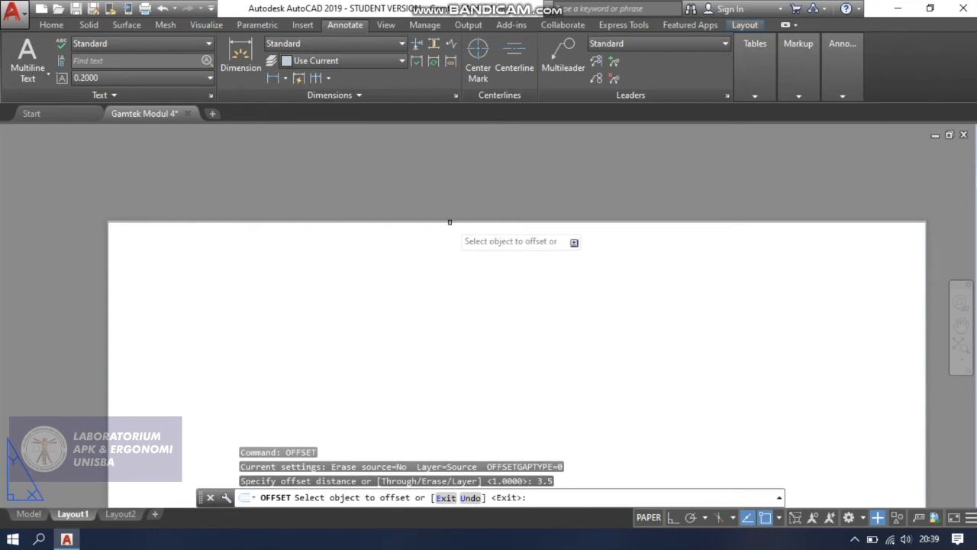
{"action": "left_click", "coordinate": [323, 221]}
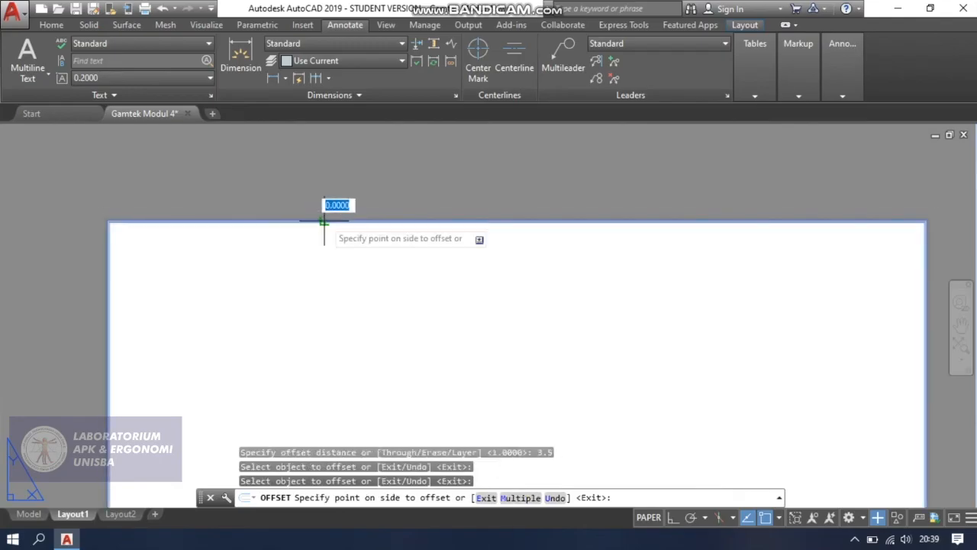
{"action": "left_click", "coordinate": [320, 287]}
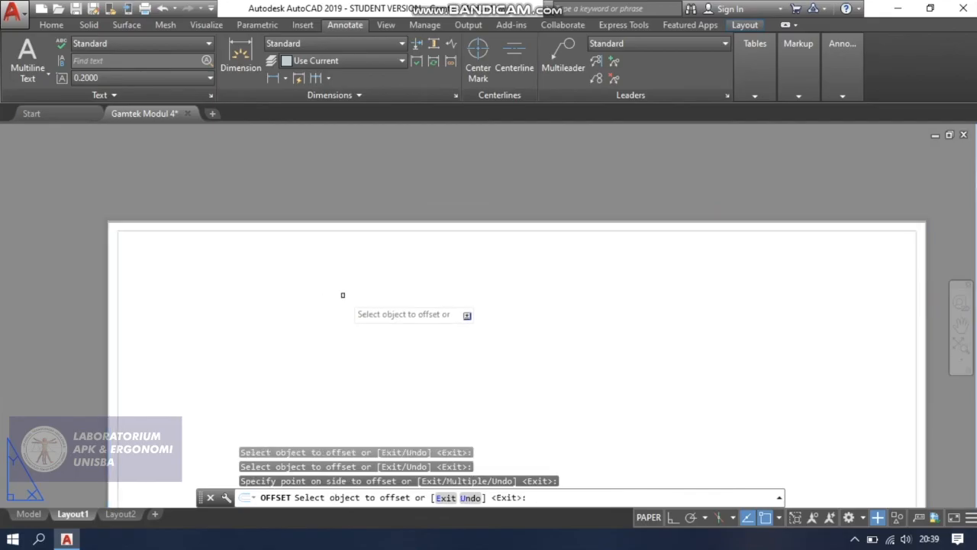
{"action": "key", "text": "Escape"}
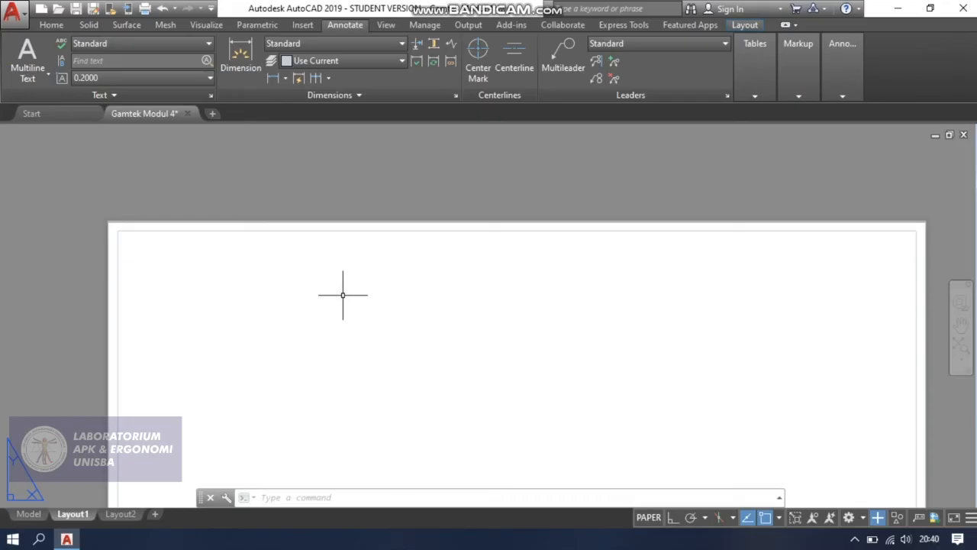
Set the color of both border rectangles to ByBlock and deselect them.
{"action": "key", "text": "ctrl+a"}
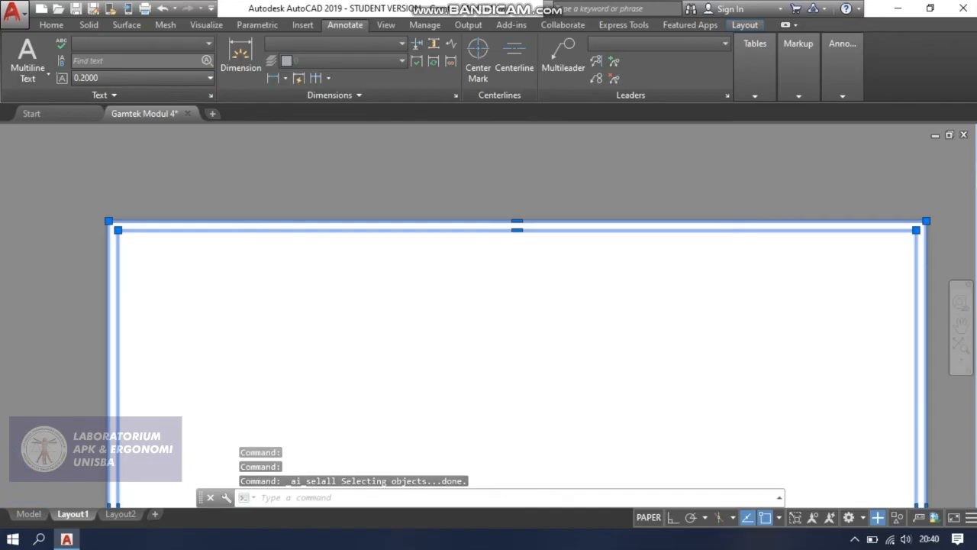
{"action": "scroll", "coordinate": [343, 295], "scroll_direction": "down", "scroll_amount": 1}
{"action": "scroll", "coordinate": [412, 334], "scroll_direction": "down", "scroll_amount": 1}
{"action": "middle_click_drag", "start_coordinate": [432, 339], "coordinate": [417, 310]}
{"action": "scroll", "coordinate": [414, 253], "scroll_direction": "up", "scroll_amount": 2}
{"action": "scroll", "coordinate": [418, 200], "scroll_direction": "up", "scroll_amount": 1}
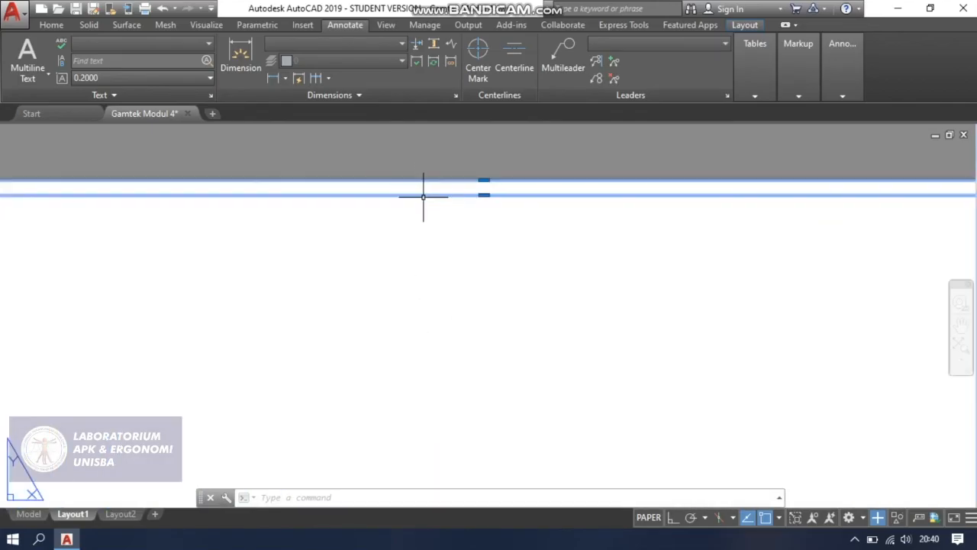
{"action": "right_click", "coordinate": [423, 197]}
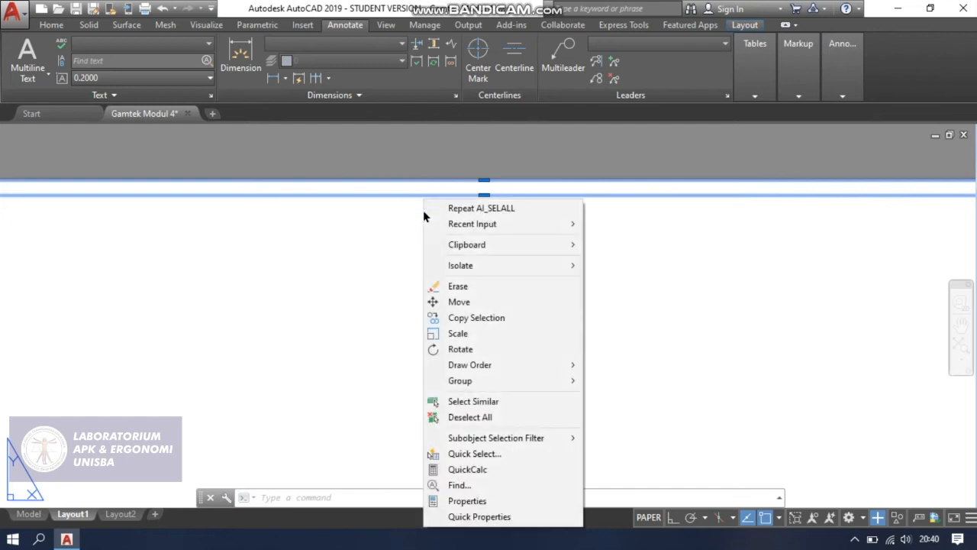
{"action": "left_click", "coordinate": [510, 501]}
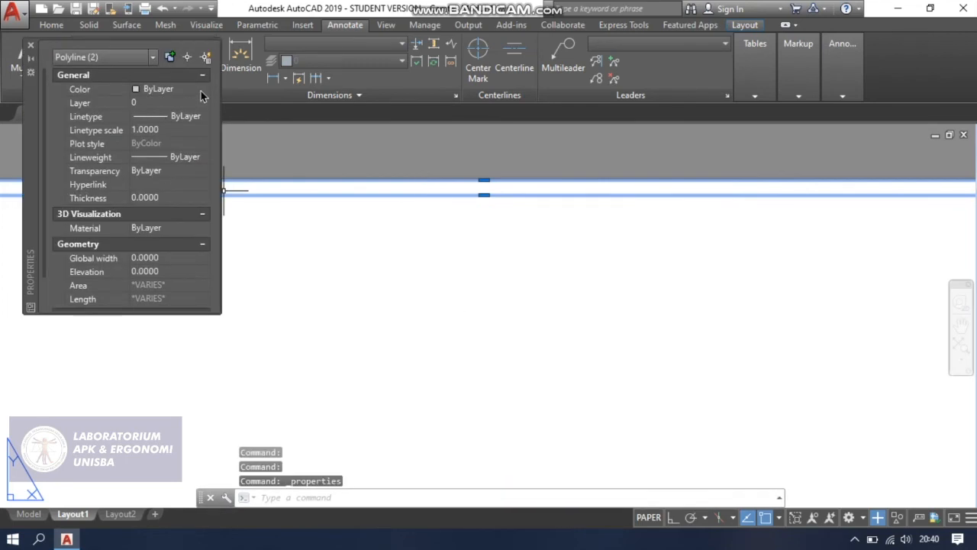
{"action": "left_click", "coordinate": [201, 90]}
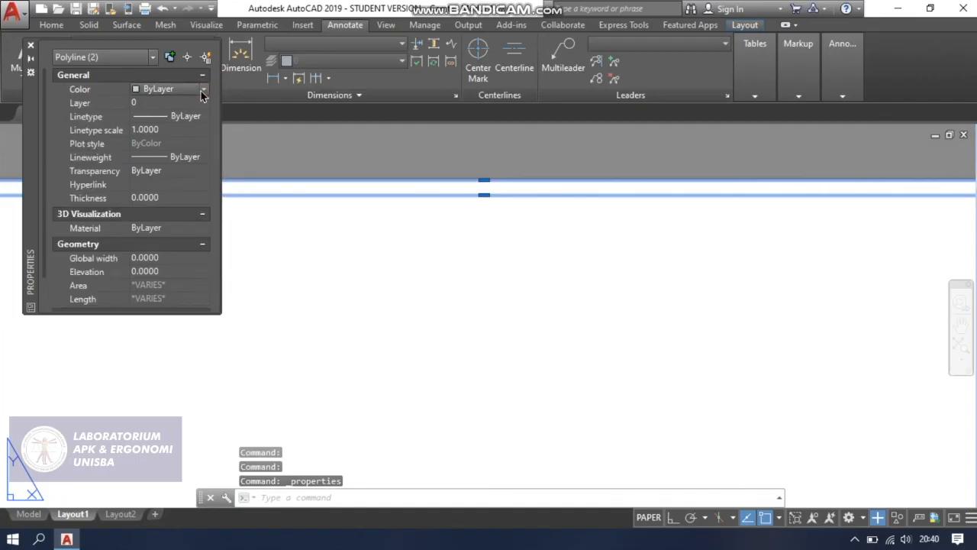
{"action": "left_click", "coordinate": [203, 90]}
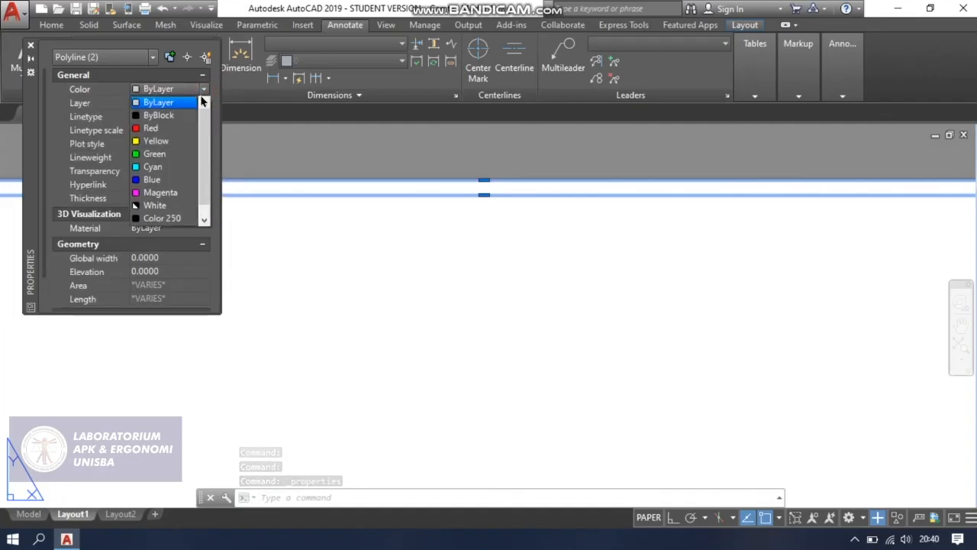
{"action": "left_click", "coordinate": [176, 115]}
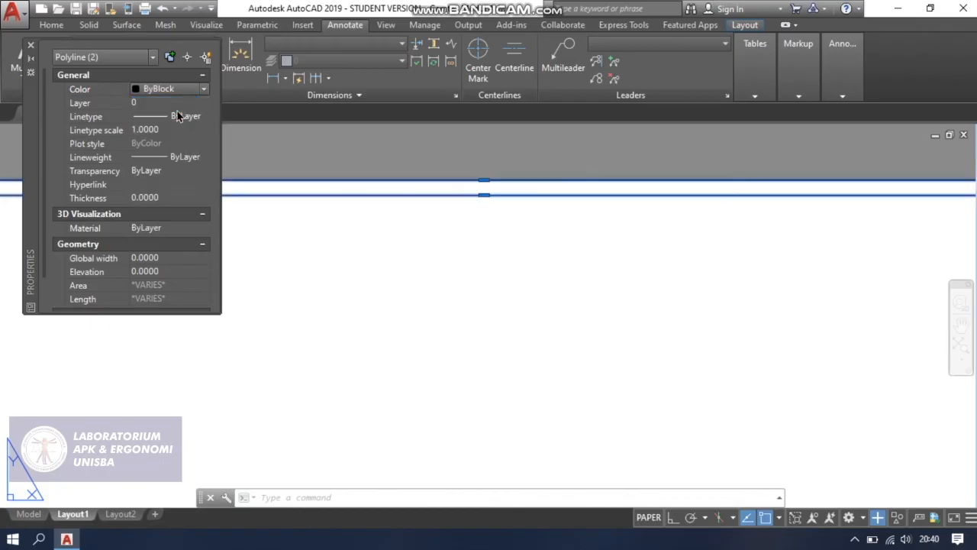
{"action": "left_click", "coordinate": [31, 45]}
{"action": "scroll", "coordinate": [256, 261], "scroll_direction": "down", "scroll_amount": 2}
{"action": "scroll", "coordinate": [205, 283], "scroll_direction": "down", "scroll_amount": 2}
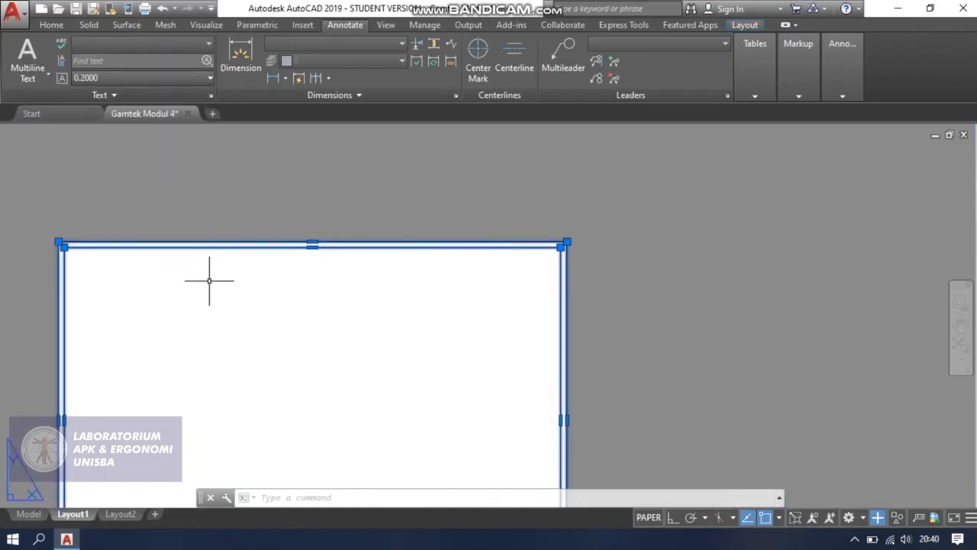
{"action": "left_click", "coordinate": [307, 300]}
{"action": "left_click", "coordinate": [318, 324]}
{"action": "key", "text": "Escape"}
Draw connected line segments of 16, 30, 84 and 50 leftward along the inner border's bottom edge, starting from its lower-right corner.
{"action": "scroll", "coordinate": [356, 334], "scroll_direction": "down", "scroll_amount": 2}
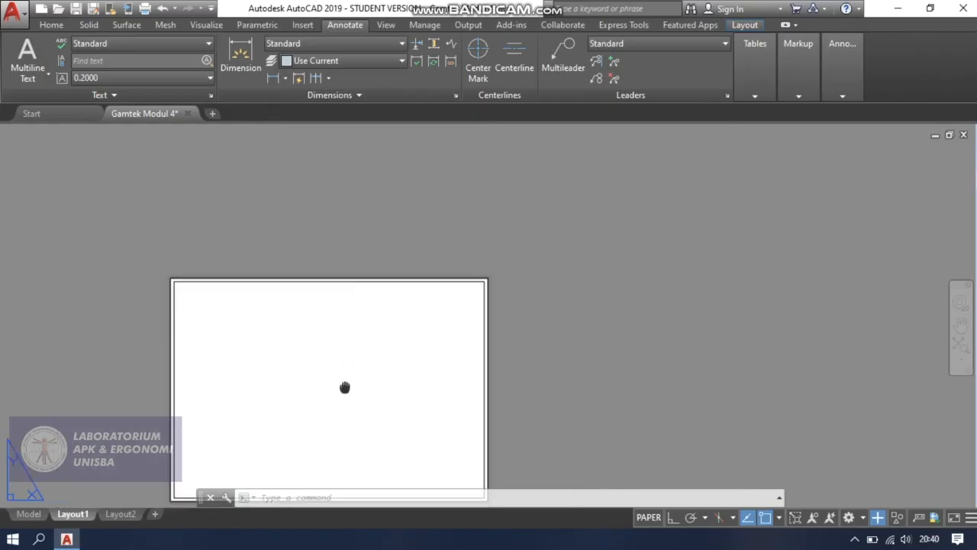
{"action": "middle_click_drag", "start_coordinate": [343, 364], "coordinate": [356, 315]}
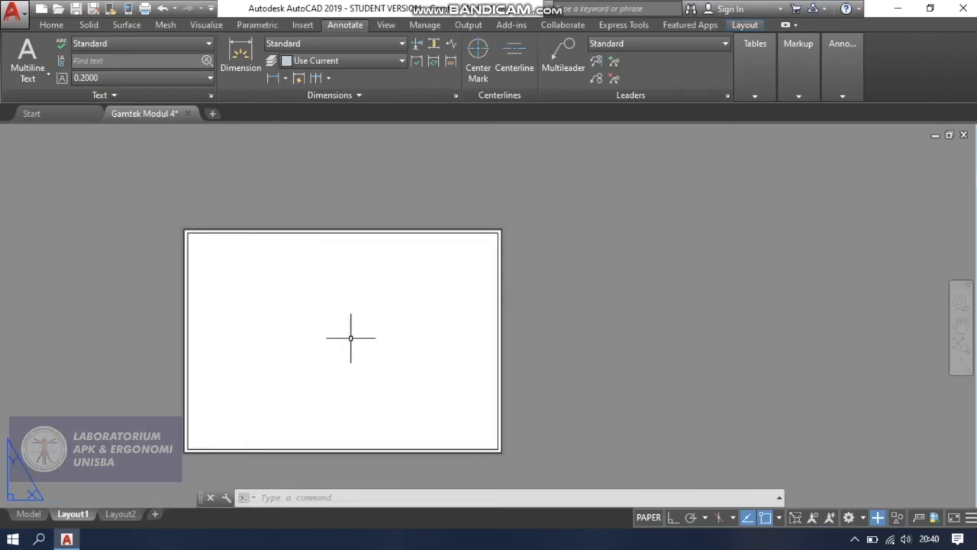
{"action": "scroll", "coordinate": [394, 426], "scroll_direction": "up", "scroll_amount": 2}
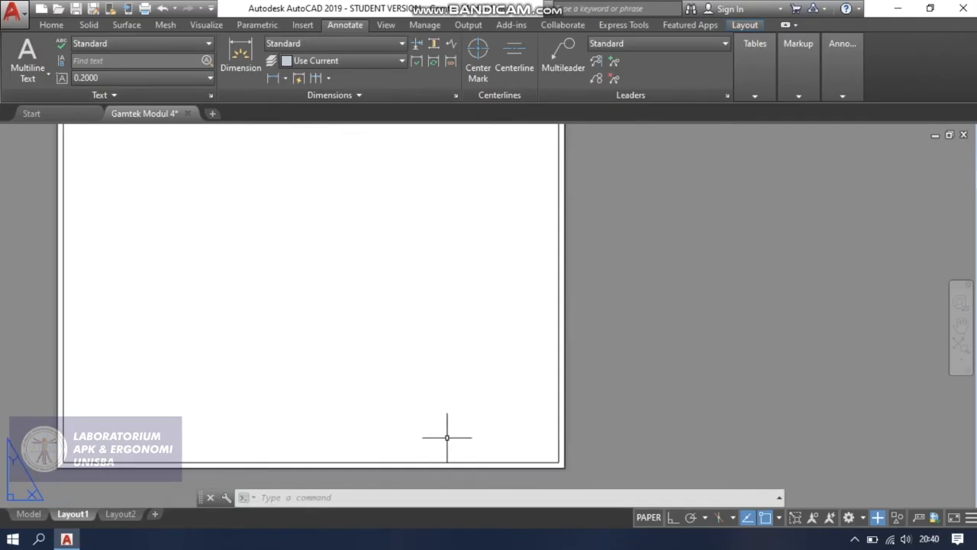
{"action": "scroll", "coordinate": [439, 436], "scroll_direction": "up", "scroll_amount": 1}
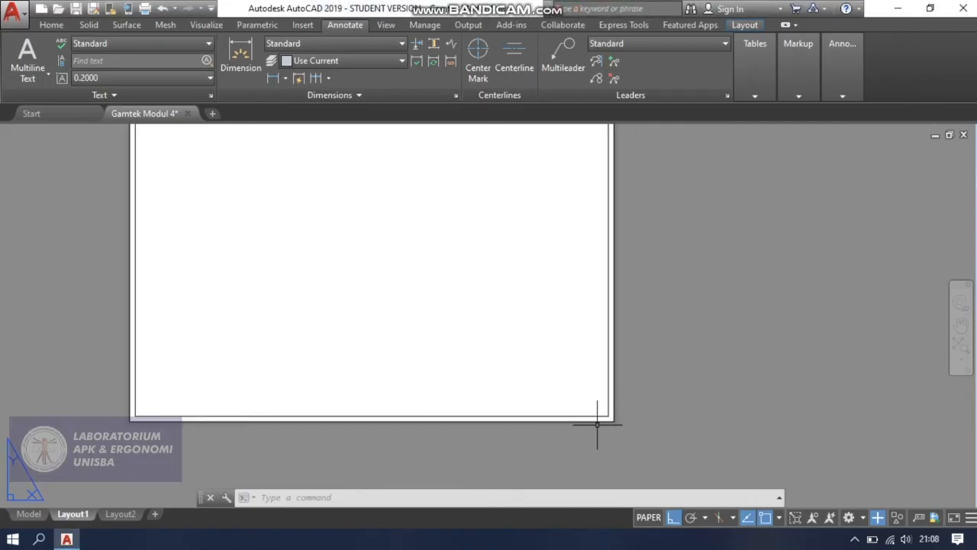
{"action": "scroll", "coordinate": [597, 425], "scroll_direction": "up", "scroll_amount": 2}
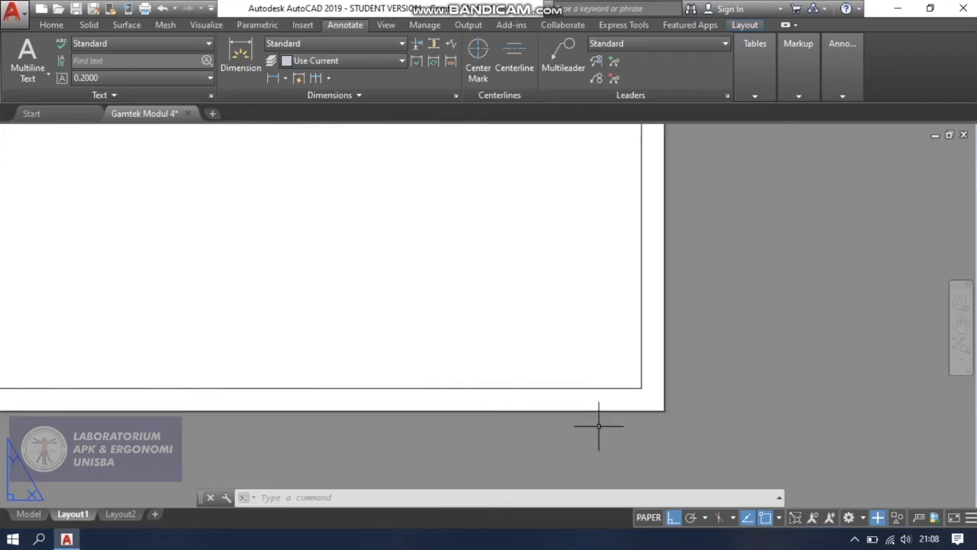
{"action": "scroll", "coordinate": [605, 355], "scroll_direction": "down", "scroll_amount": 1}
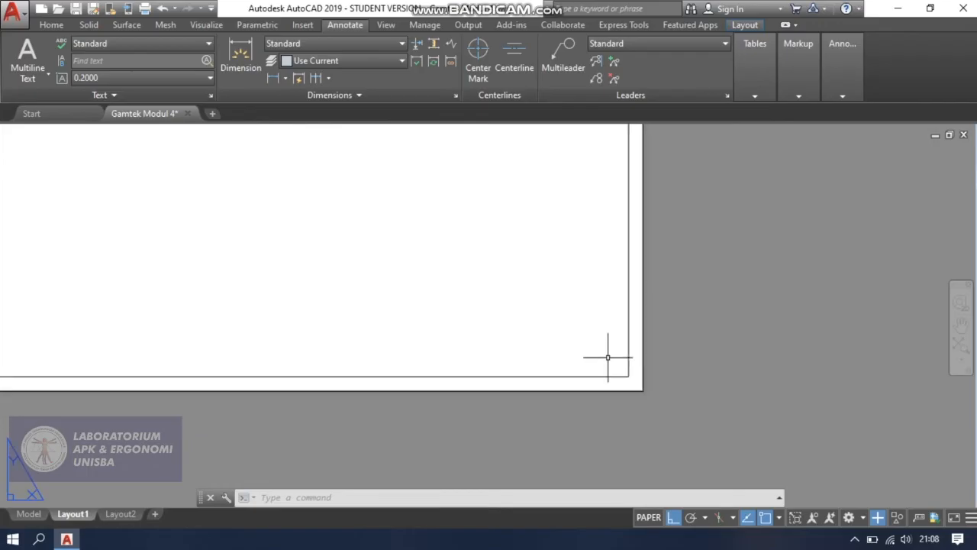
{"action": "scroll", "coordinate": [461, 306], "scroll_direction": "down", "scroll_amount": 2}
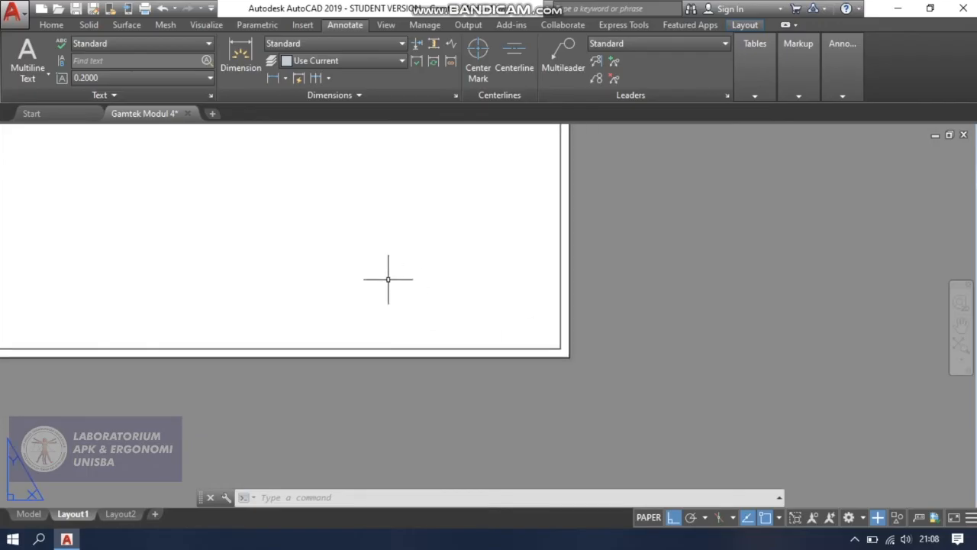
{"action": "middle_click_drag", "start_coordinate": [406, 287], "coordinate": [454, 331]}
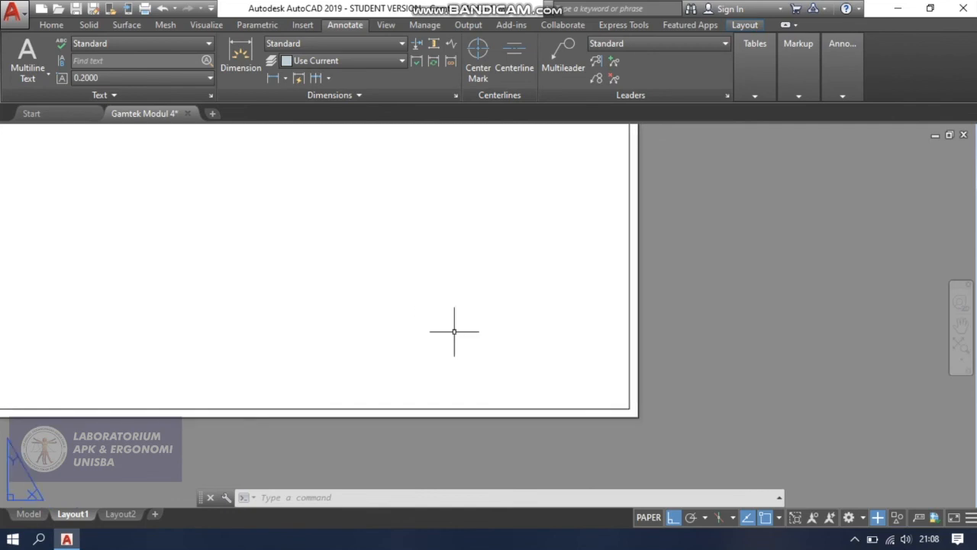
{"action": "type", "text": "l"}
{"action": "key", "text": "Return"}
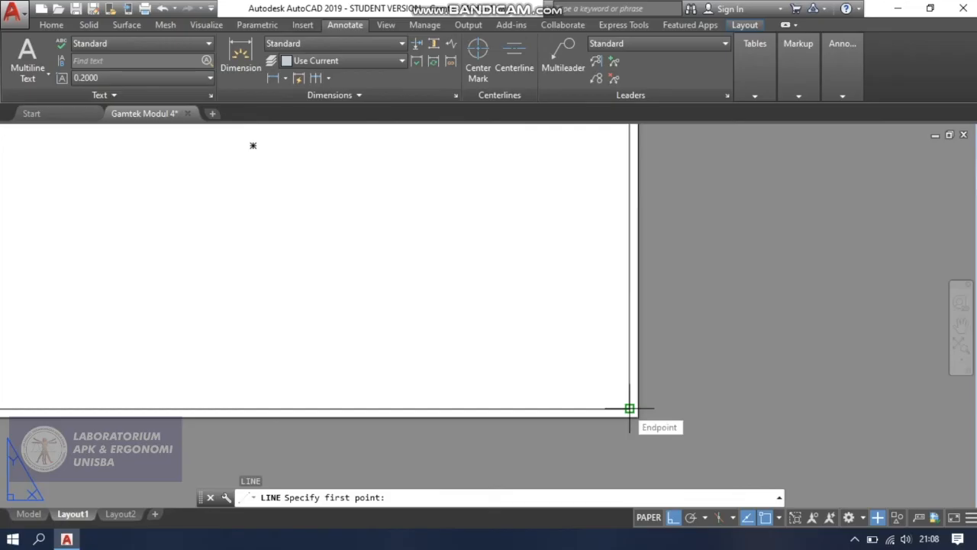
{"action": "left_click", "coordinate": [629, 409]}
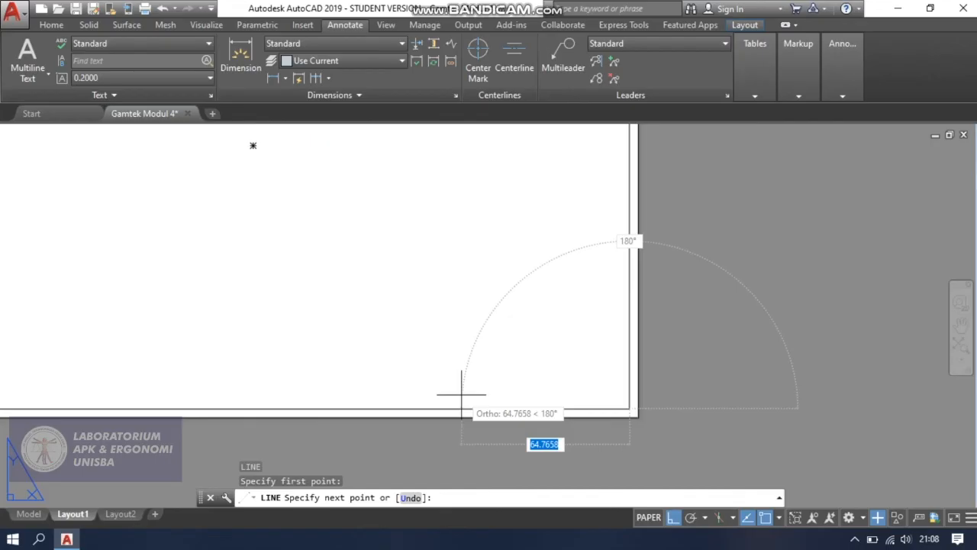
{"action": "key", "text": "Return"}
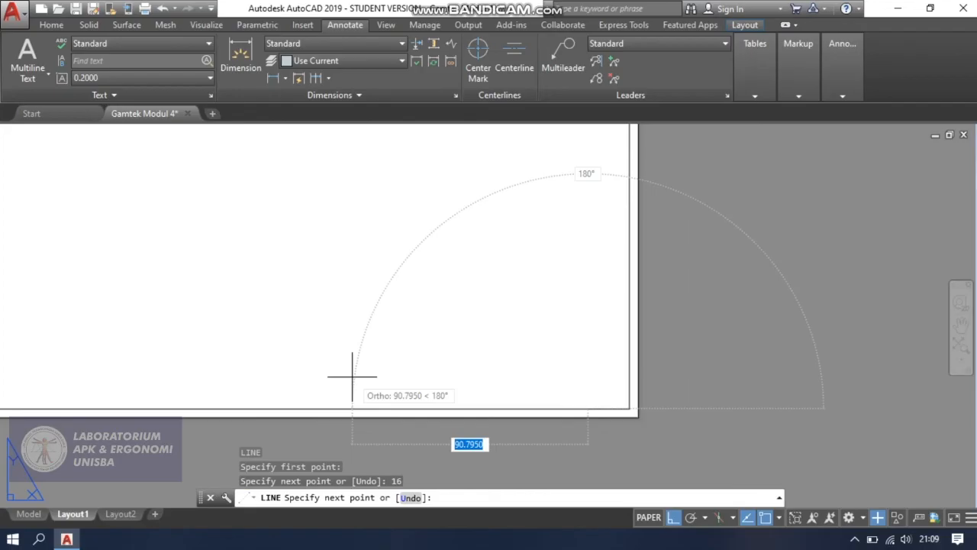
{"action": "type", "text": "30"}
{"action": "key", "text": "Return"}
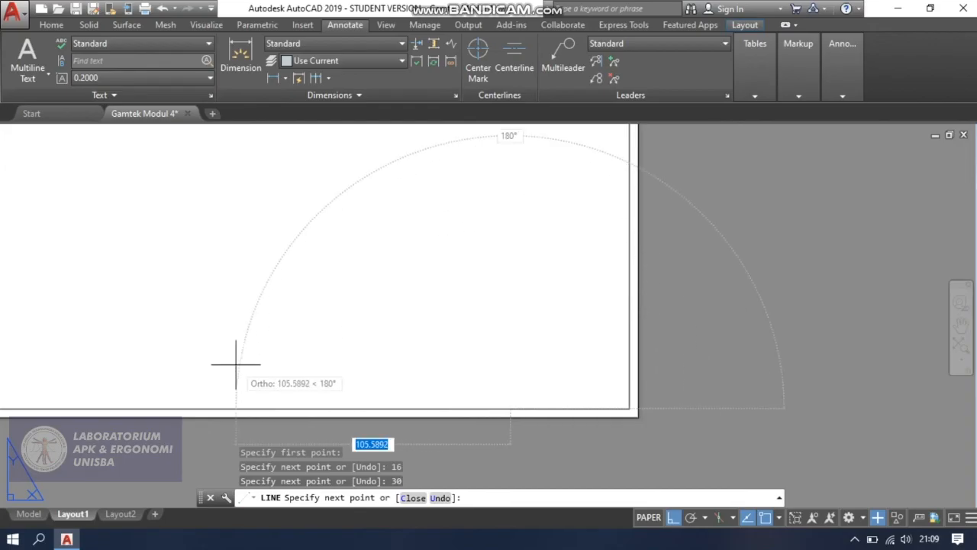
{"action": "type", "text": "84"}
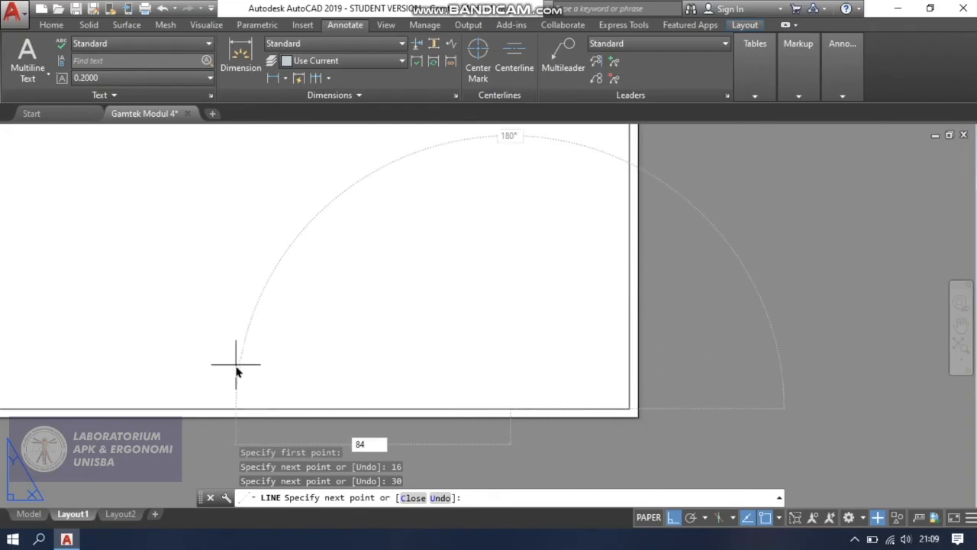
{"action": "key", "text": "Return"}
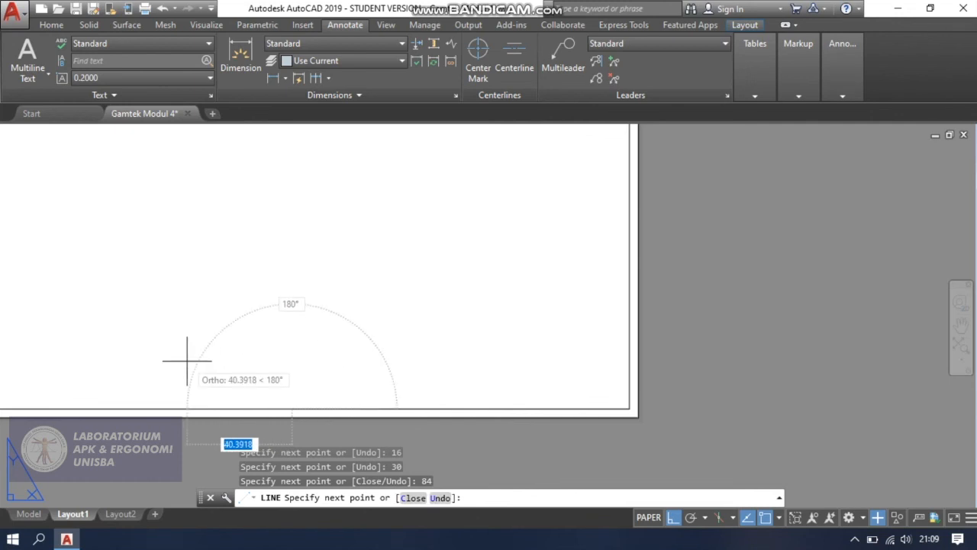
{"action": "key", "text": "BackSpace"}
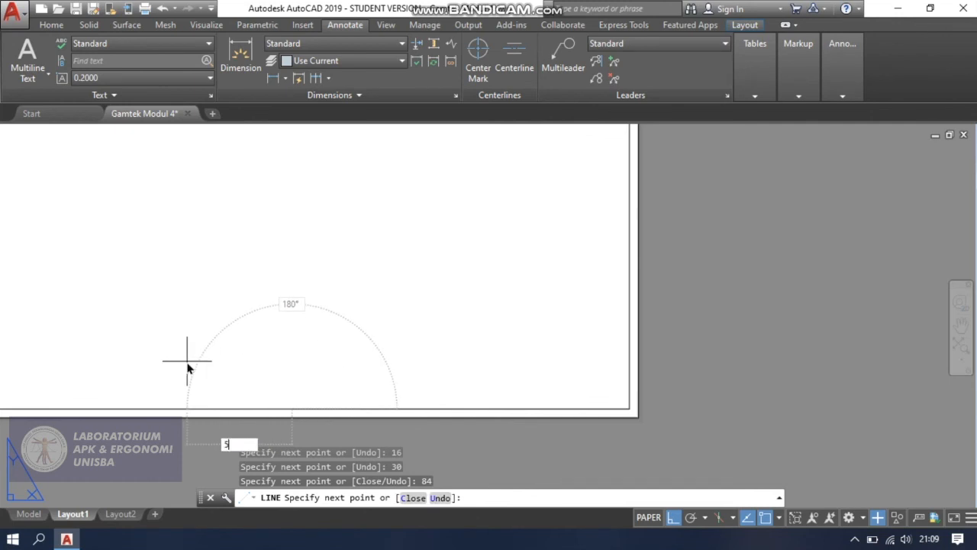
{"action": "key", "text": "Return"}
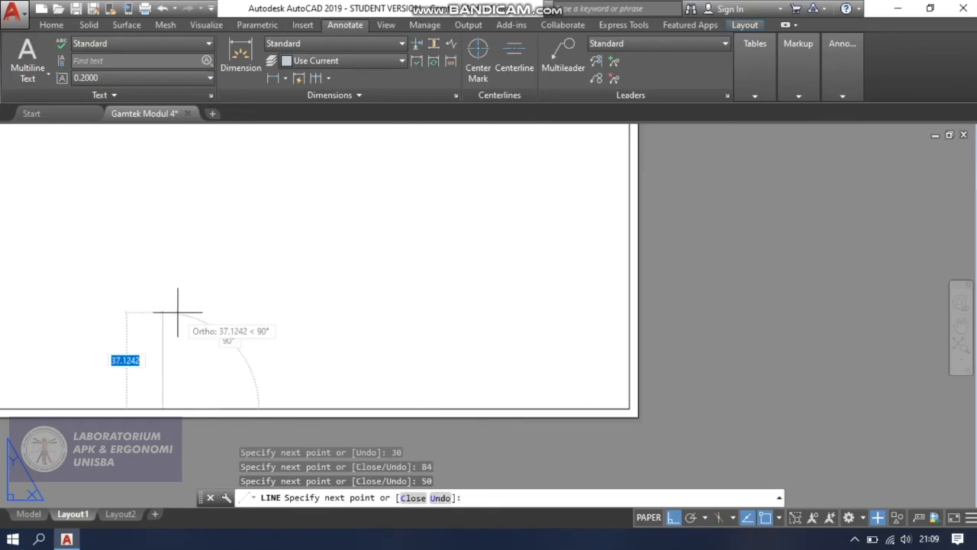
Continue the line 10 upward, then 180 rightward to the inner border's right edge, outlining the title block strip.
{"action": "type", "text": "10"}
{"action": "key", "text": "Return"}
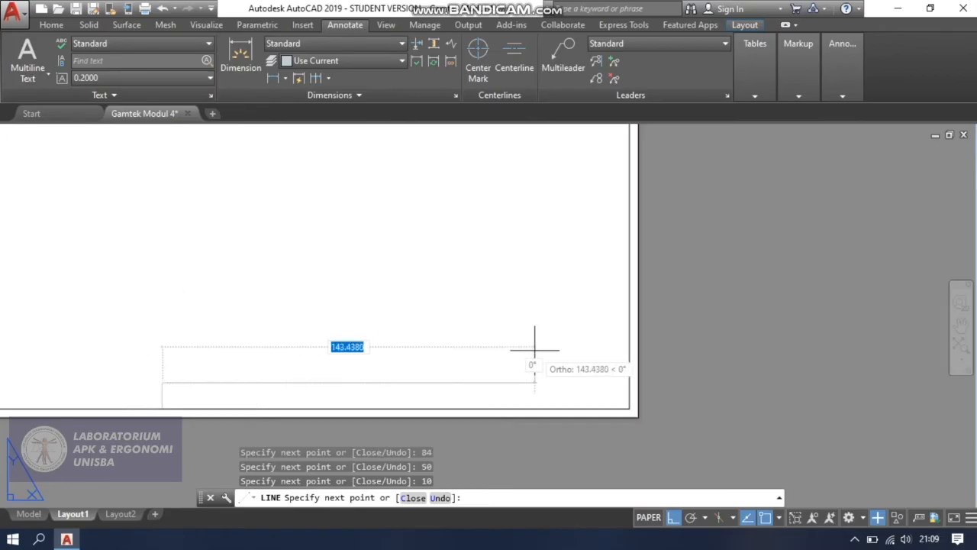
{"action": "type", "text": "180"}
{"action": "key", "text": "Return"}
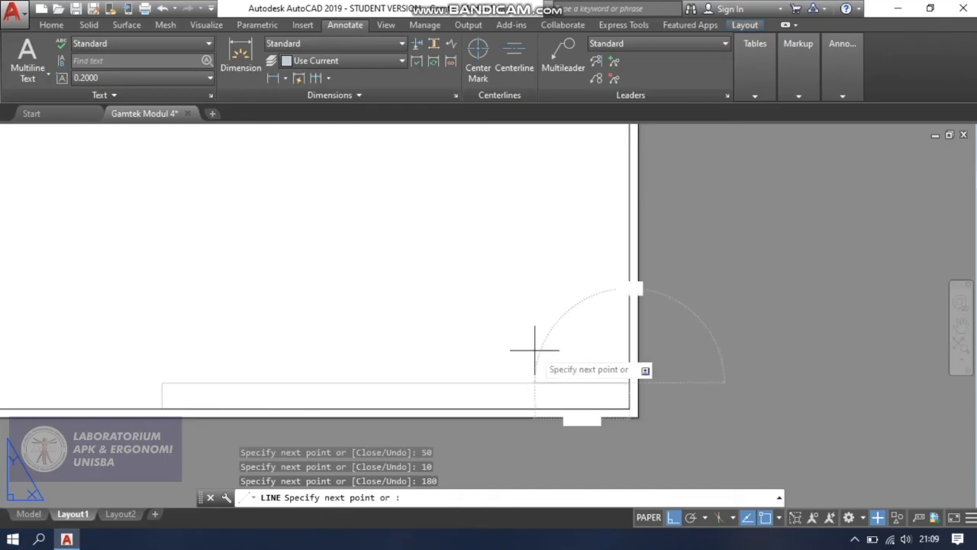
Draw a vertical divider 10 high in the title block strip, 16 from the inner border's right edge.
{"action": "key", "text": "Escape"}
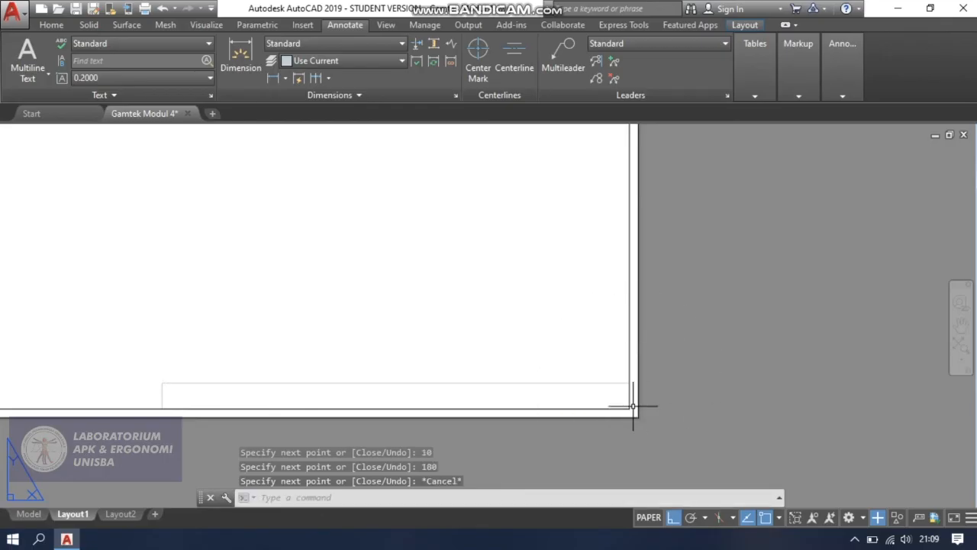
{"action": "scroll", "coordinate": [521, 410], "scroll_direction": "up", "scroll_amount": 2}
{"action": "scroll", "coordinate": [522, 410], "scroll_direction": "up", "scroll_amount": 2}
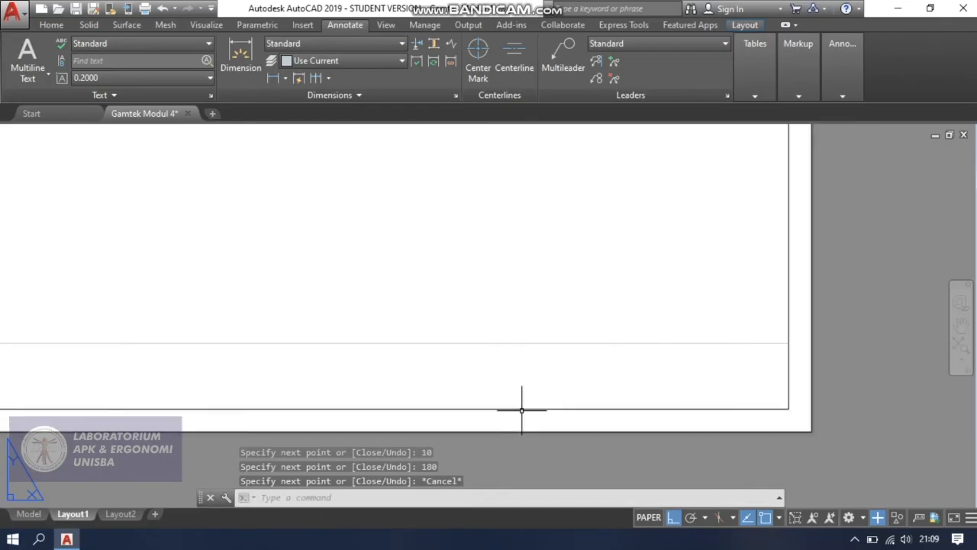
{"action": "type", "text": "L"}
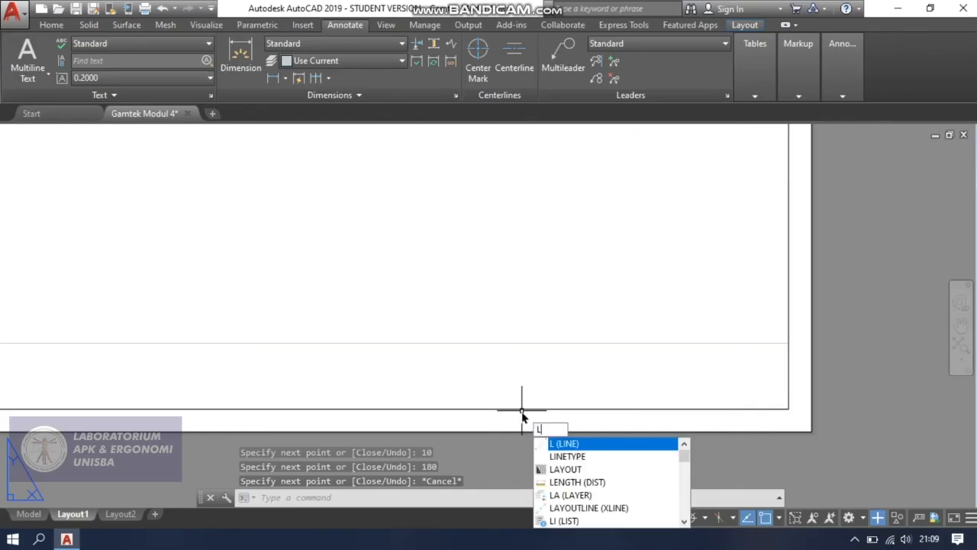
{"action": "key", "text": "Return"}
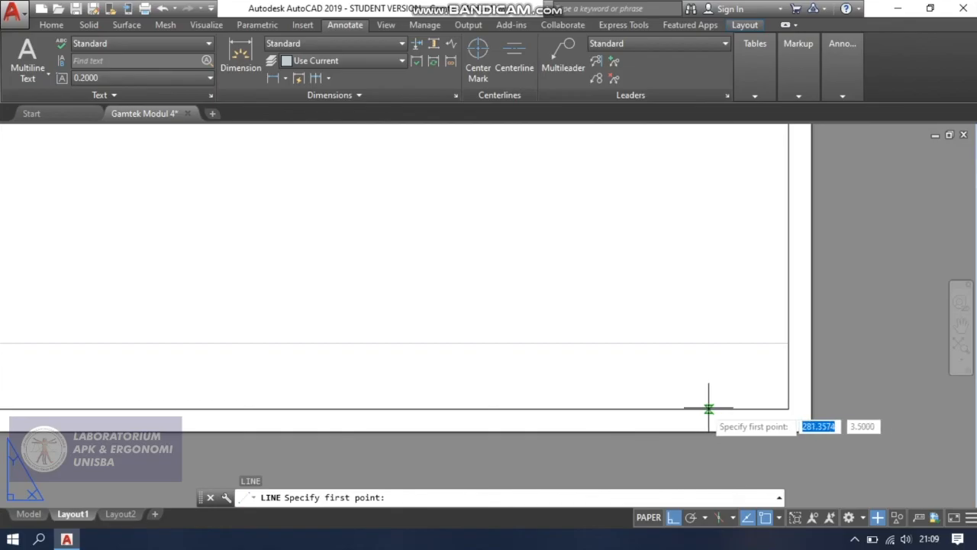
{"action": "left_click", "coordinate": [682, 408]}
{"action": "type", "text": "10"}
{"action": "key", "text": "Return"}
{"action": "key", "text": "Escape"}
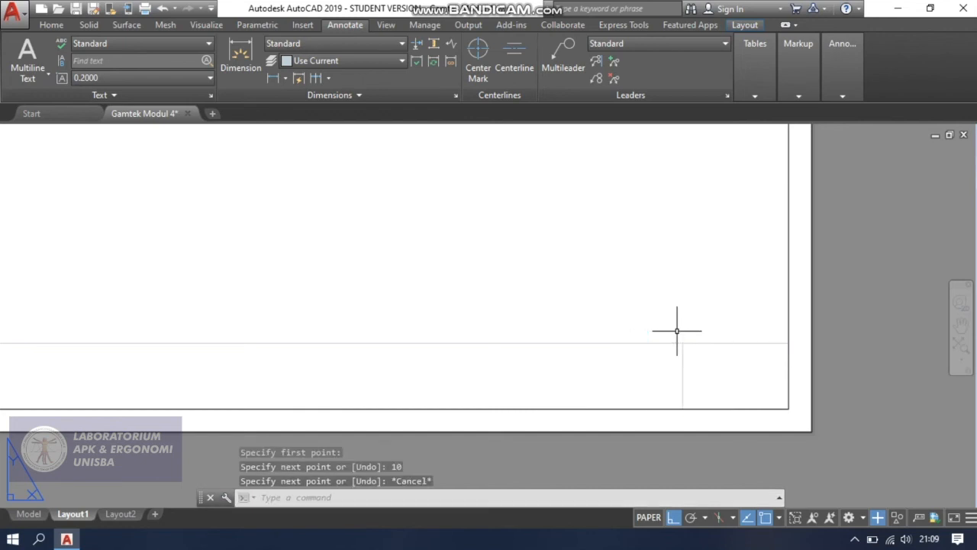
Draw a second vertical divider 10 high, starting from the left end of the 30 segment on the border's bottom edge.
{"action": "type", "text": "L"}
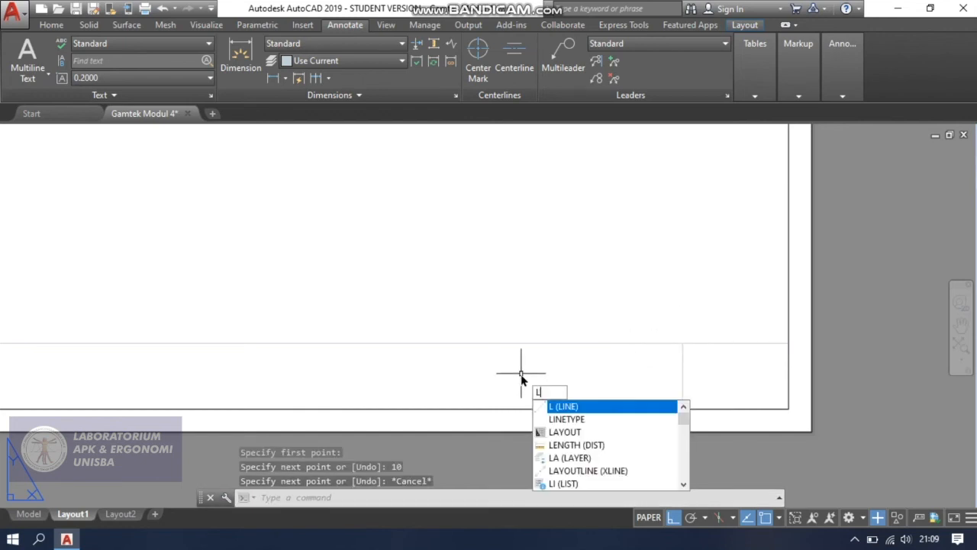
{"action": "key", "text": "Return"}
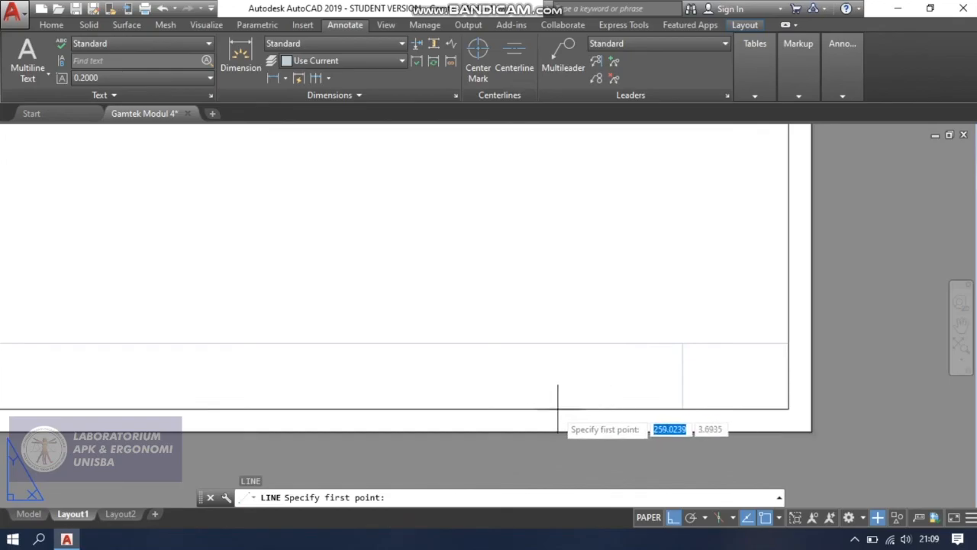
{"action": "left_click", "coordinate": [479, 409]}
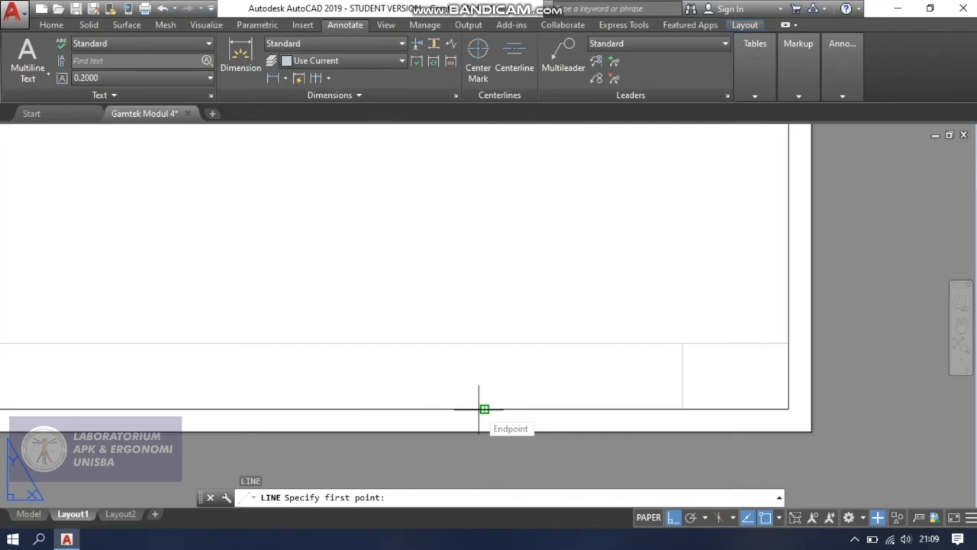
{"action": "left_click", "coordinate": [479, 409]}
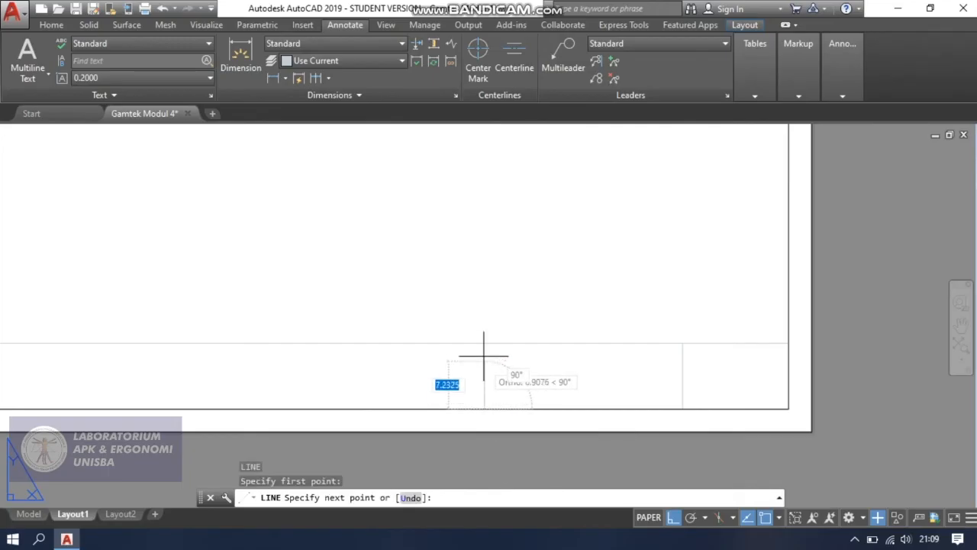
{"action": "type", "text": "1"}
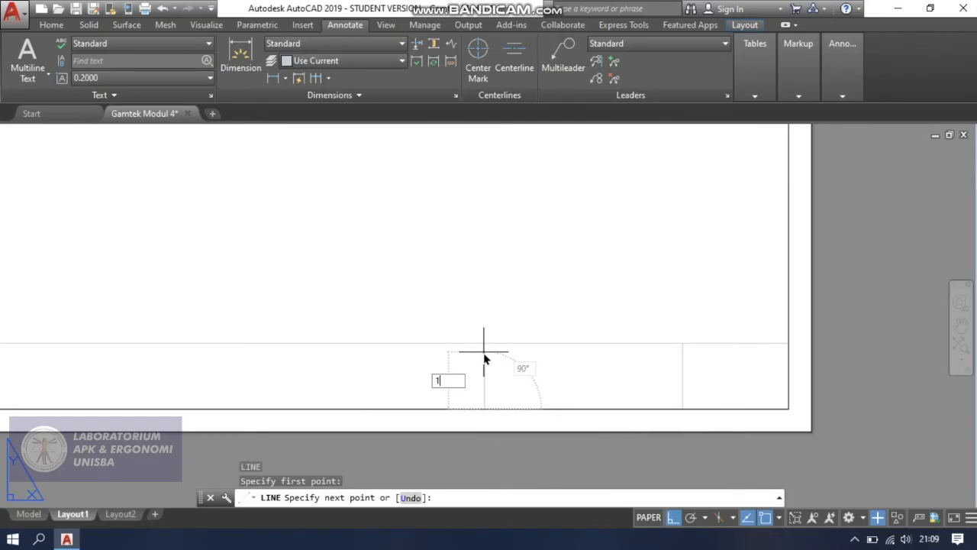
{"action": "type", "text": "0"}
{"action": "key", "text": "Return"}
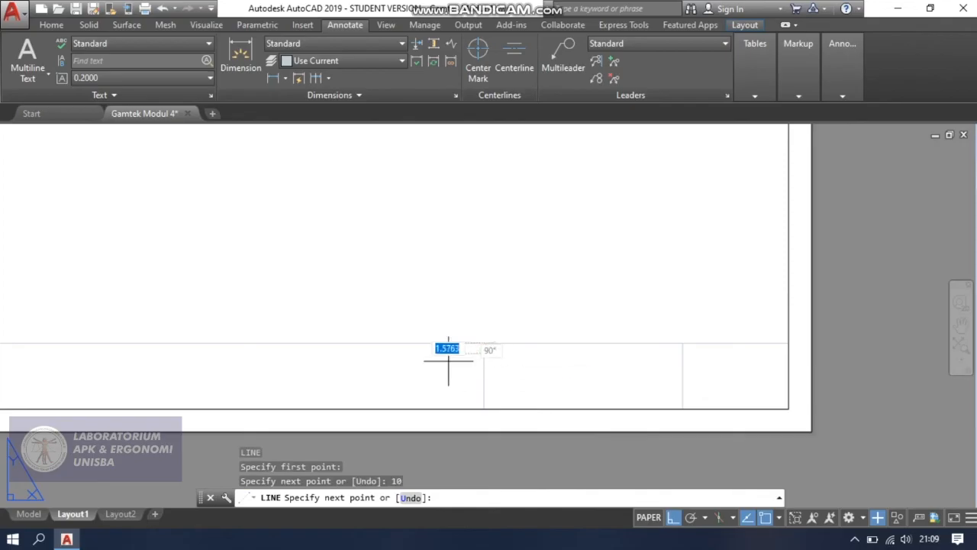
{"action": "key", "text": "Escape"}
Draw a third vertical divider 10 high, starting from the midpoint of the inner border's bottom edge.
{"action": "middle_click_drag", "start_coordinate": [362, 366], "coordinate": [628, 366]}
{"action": "scroll", "coordinate": [628, 367], "scroll_direction": "down", "scroll_amount": 2}
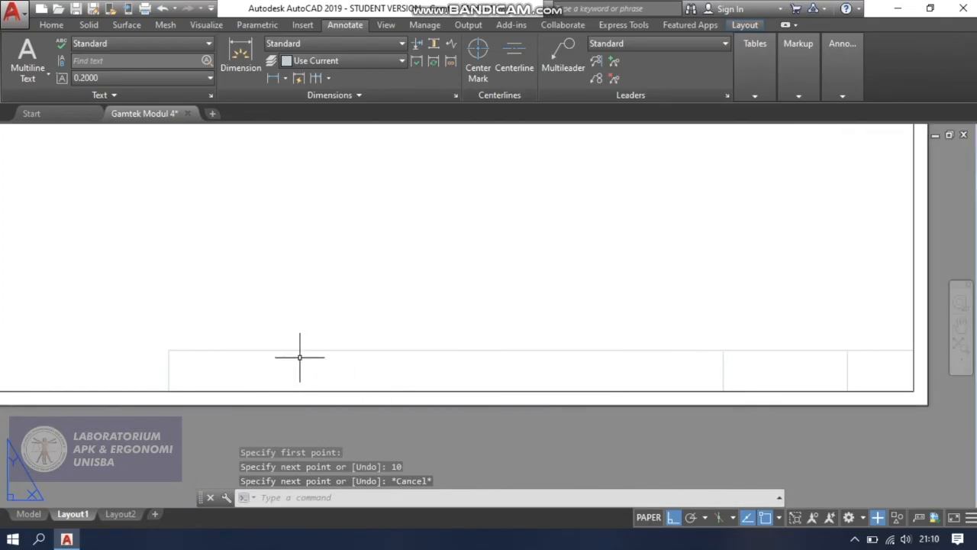
{"action": "type", "text": "L"}
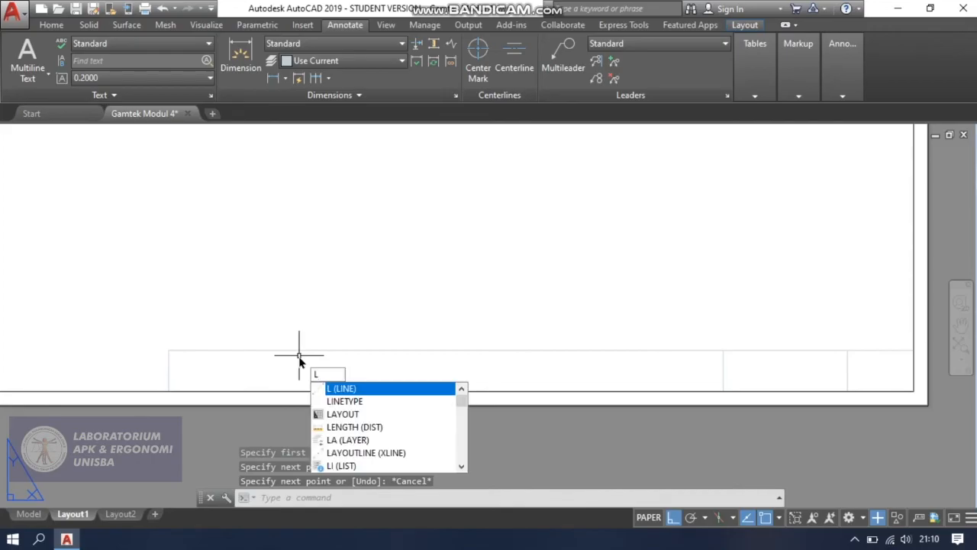
{"action": "key", "text": "Return"}
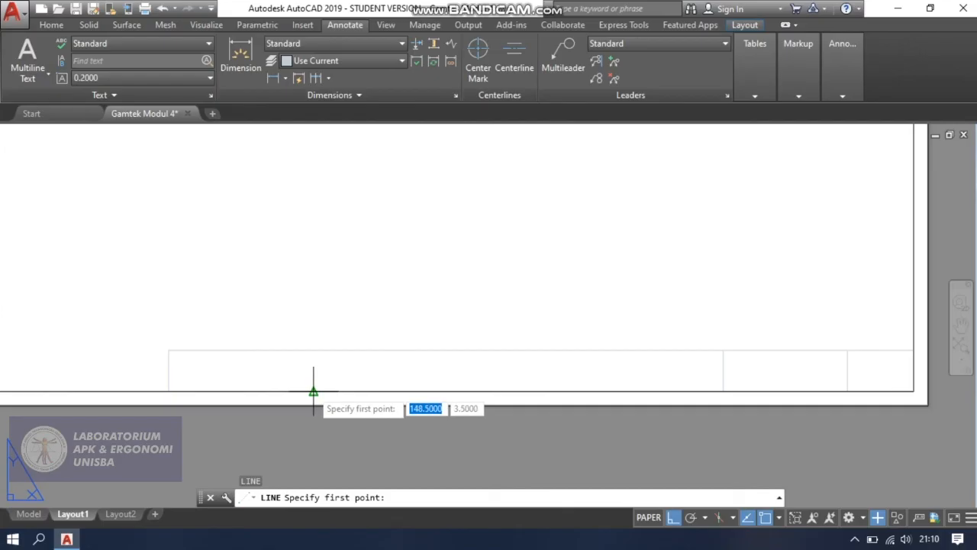
{"action": "left_click", "coordinate": [313, 390]}
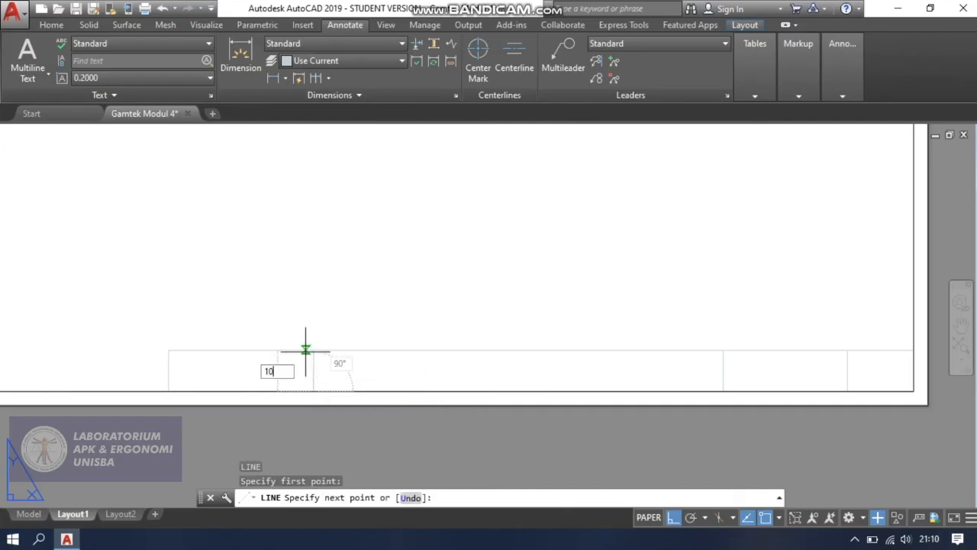
{"action": "key", "text": "Return"}
{"action": "key", "text": "Escape"}
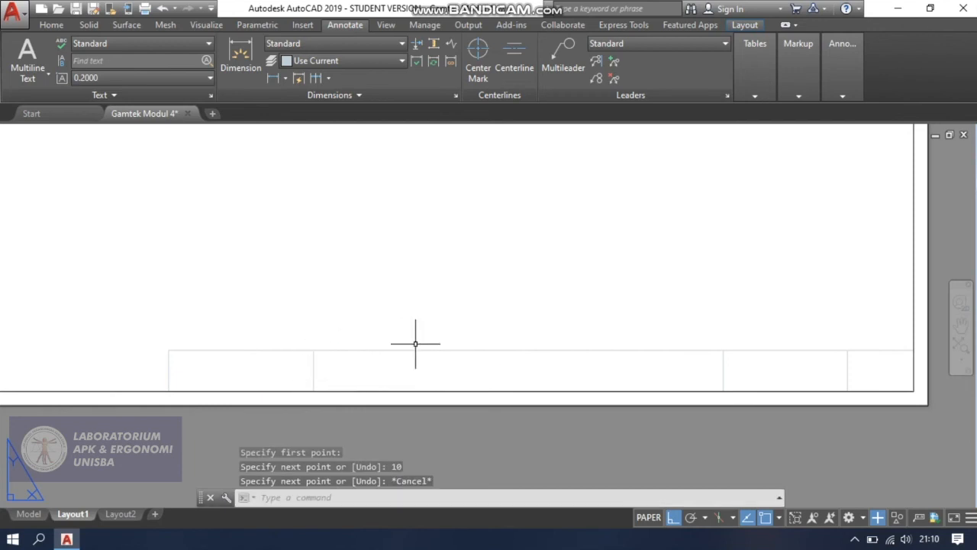
{"action": "scroll", "coordinate": [666, 339], "scroll_direction": "down", "scroll_amount": 2}
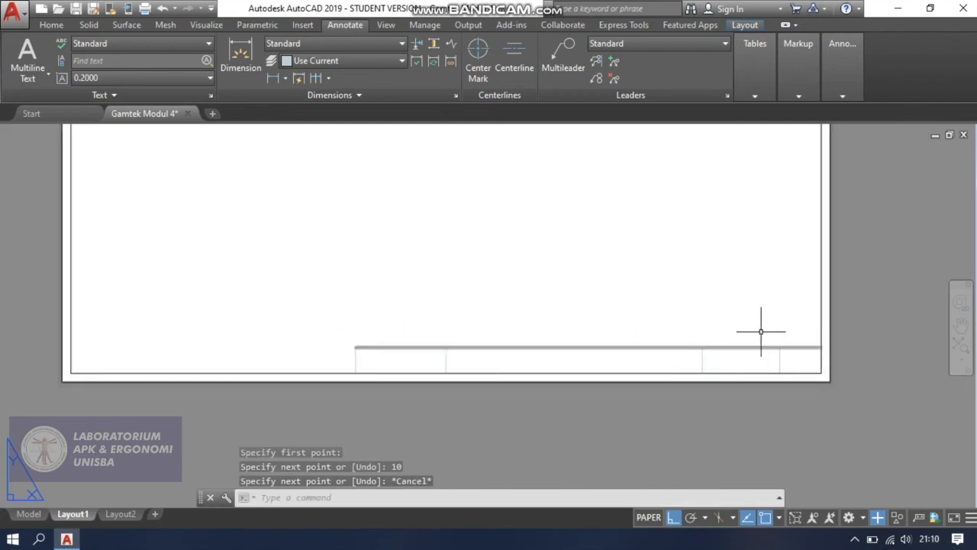
{"action": "scroll", "coordinate": [754, 327], "scroll_direction": "up", "scroll_amount": 2}
{"action": "middle_click_drag", "start_coordinate": [746, 312], "coordinate": [745, 331]}
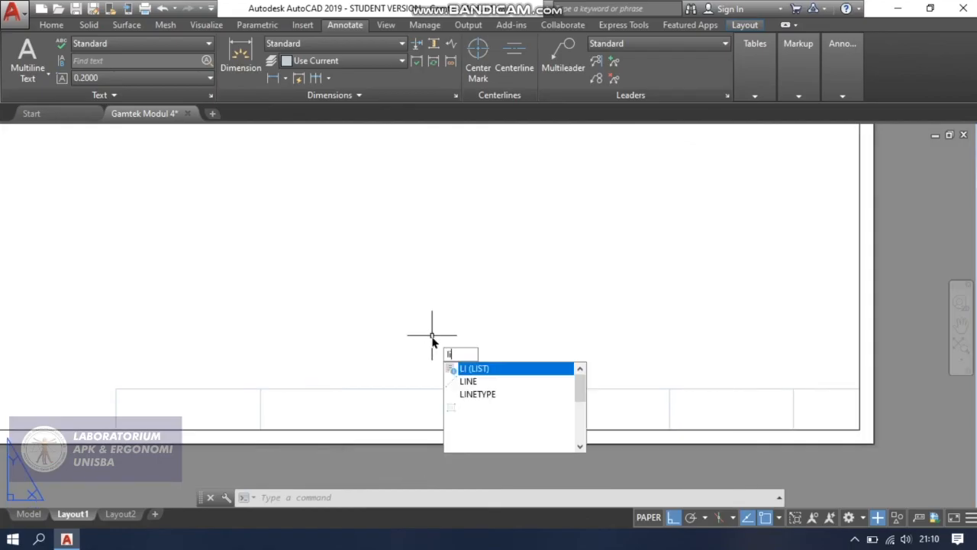
{"action": "key", "text": "Return"}
{"action": "key", "text": "Escape"}
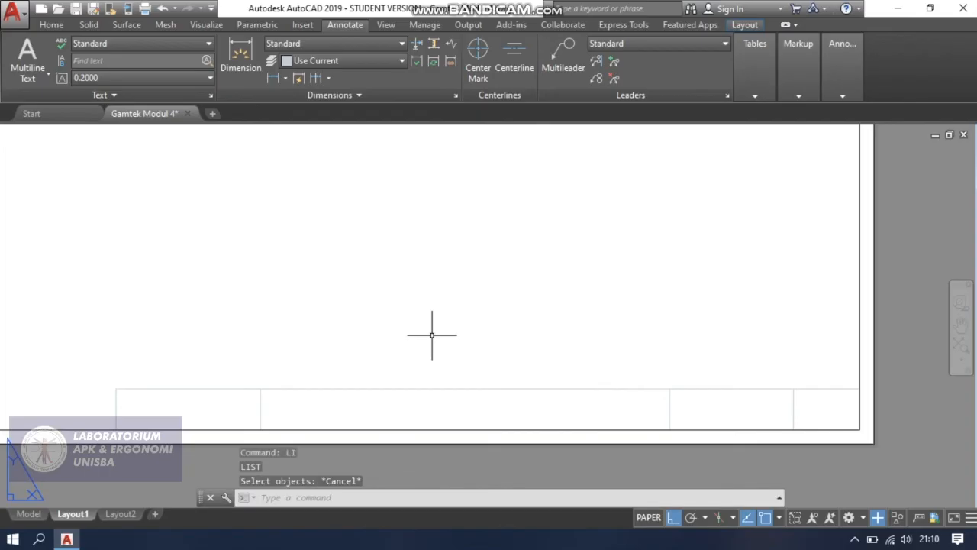
Draw connected lines from the title block strip's upper-left corner: 15 upward, then 30 and 40 rightward.
{"action": "type", "text": "l"}
{"action": "key", "text": "Return"}
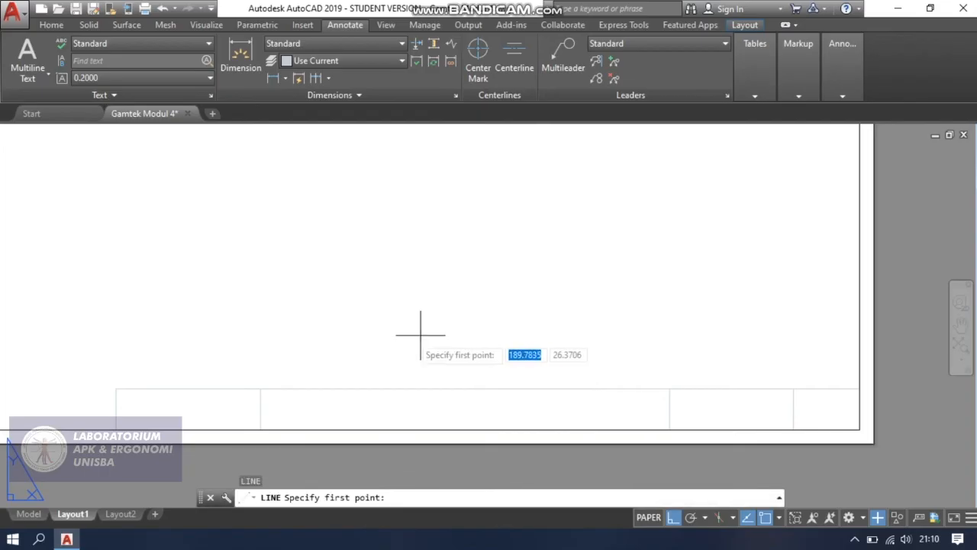
{"action": "left_click", "coordinate": [115, 388]}
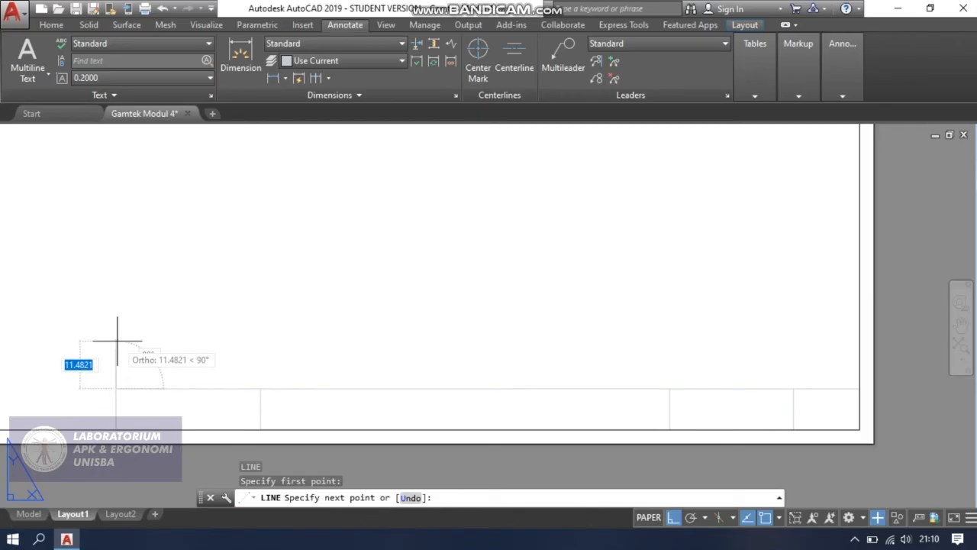
{"action": "type", "text": "15"}
{"action": "key", "text": "Return"}
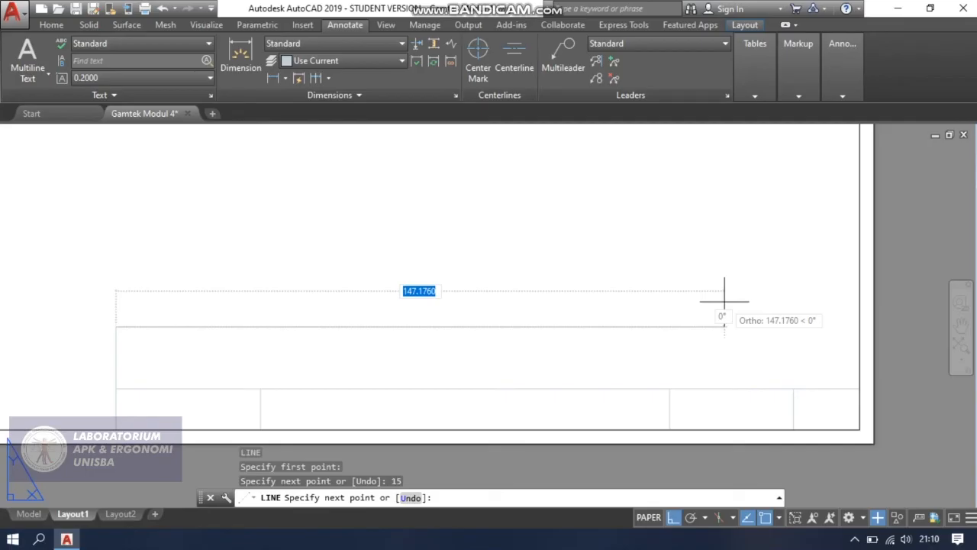
{"action": "type", "text": "30"}
{"action": "key", "text": "Return"}
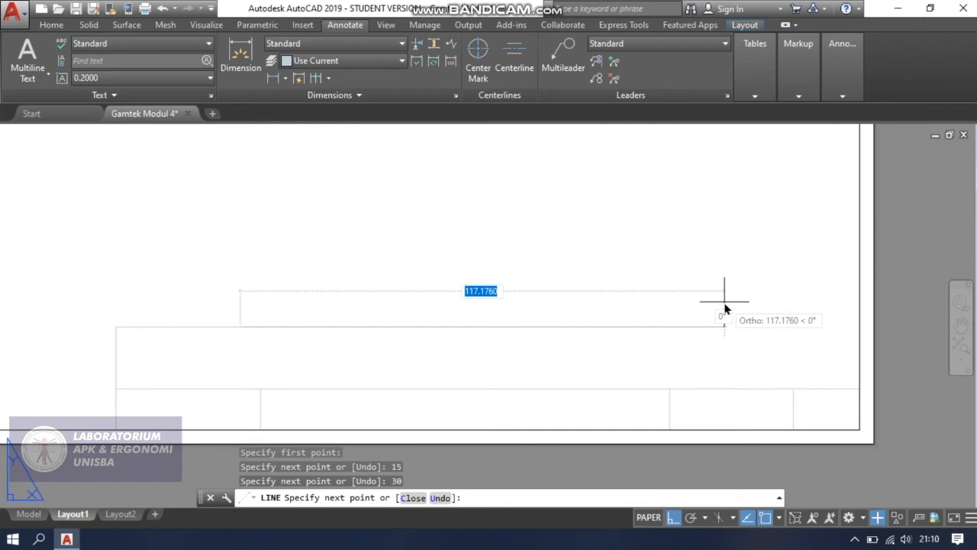
{"action": "type", "text": "40"}
{"action": "key", "text": "Return"}
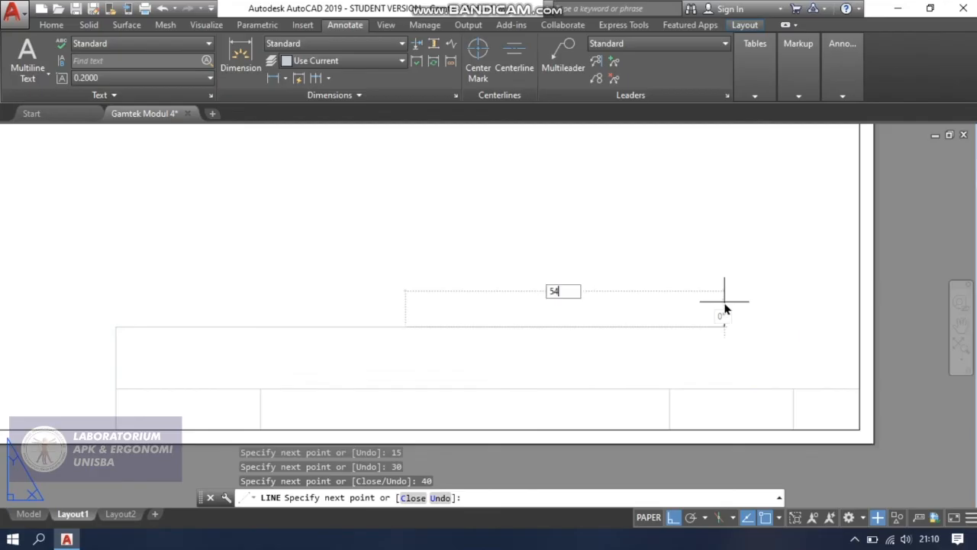
Undo the 54 segment and finish the upper row's top edge with rightward segments of 64 and 46 to the inner border.
{"action": "key", "text": "Return"}
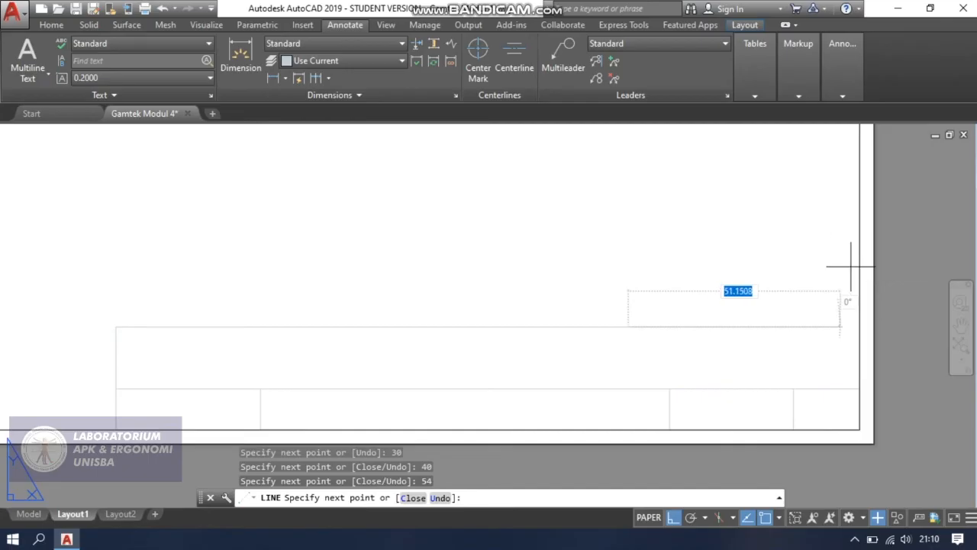
{"action": "key", "text": "ctrl+z"}
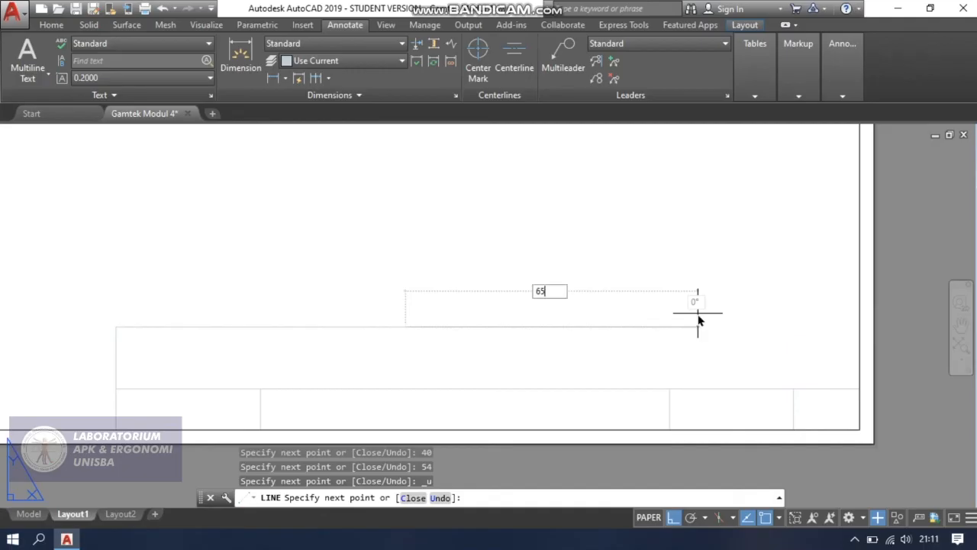
{"action": "type", "text": "64"}
{"action": "key", "text": "Return"}
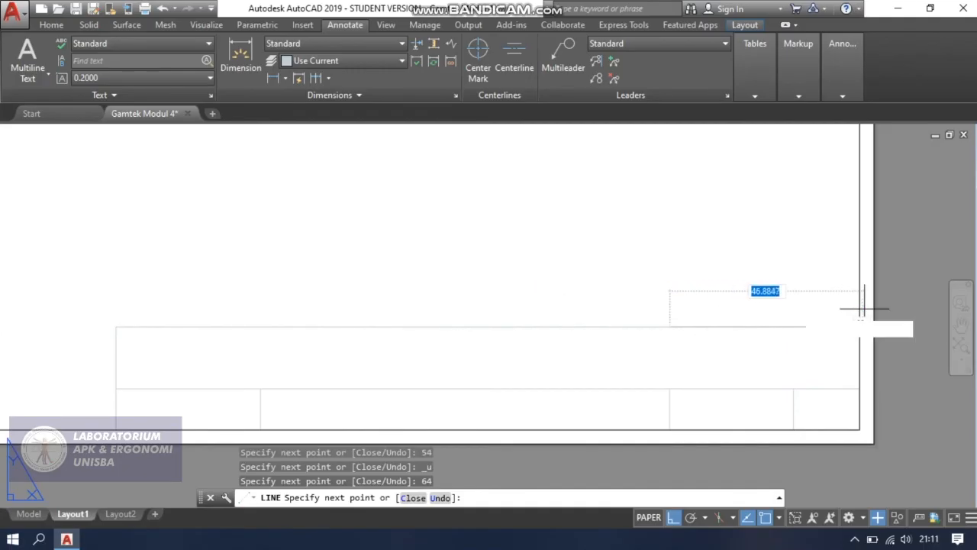
{"action": "type", "text": "46"}
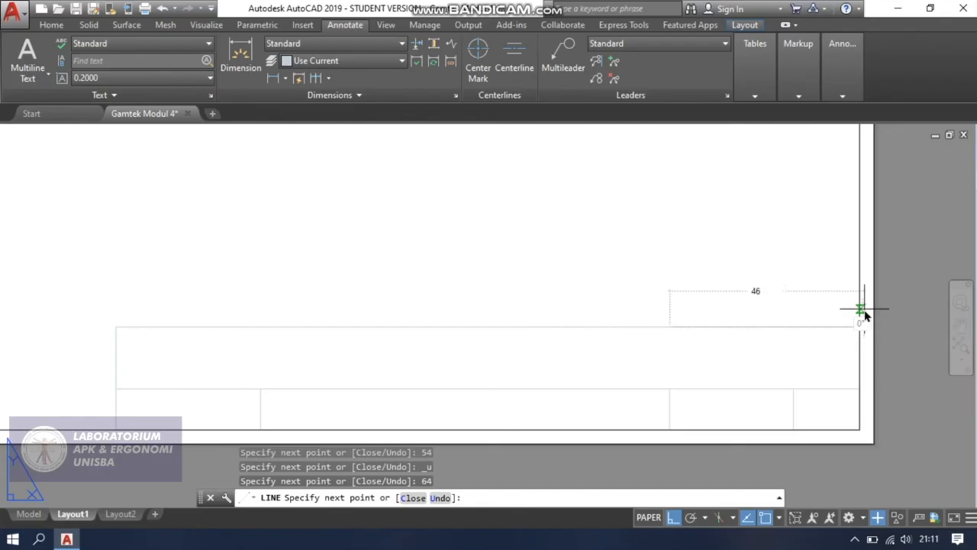
{"action": "key", "text": "Return"}
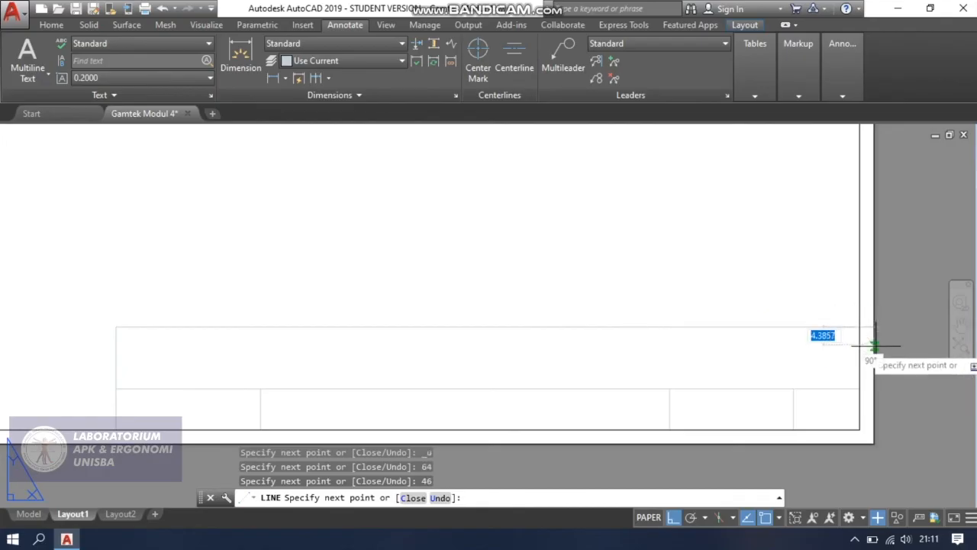
{"action": "key", "text": "Escape"}
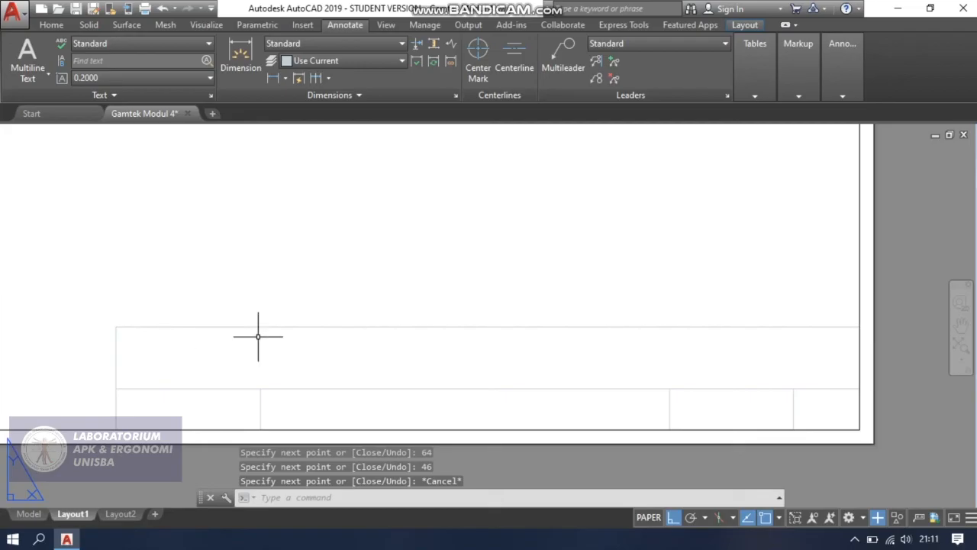
Draw a vertical divider 15 downward in the upper row from the right end of its 30 segment.
{"action": "type", "text": "L"}
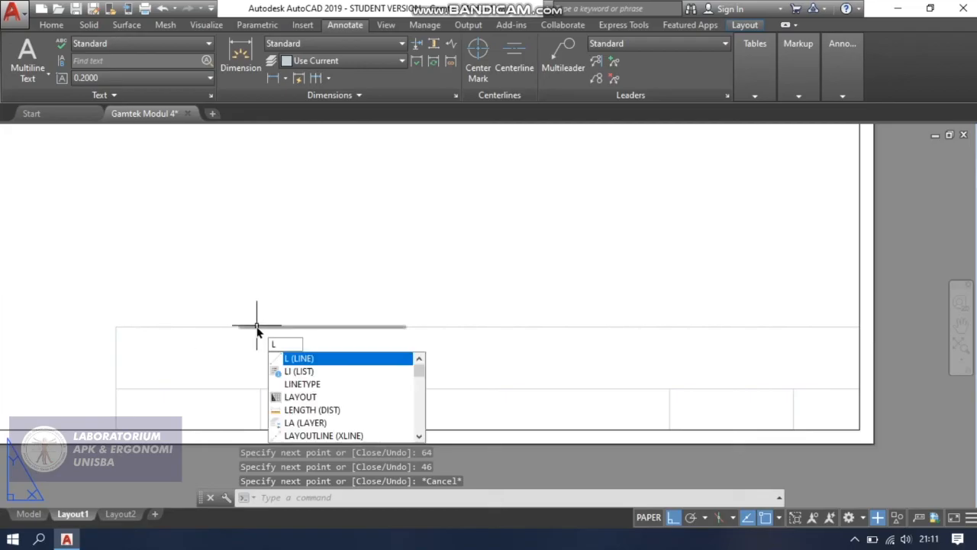
{"action": "key", "text": "Return"}
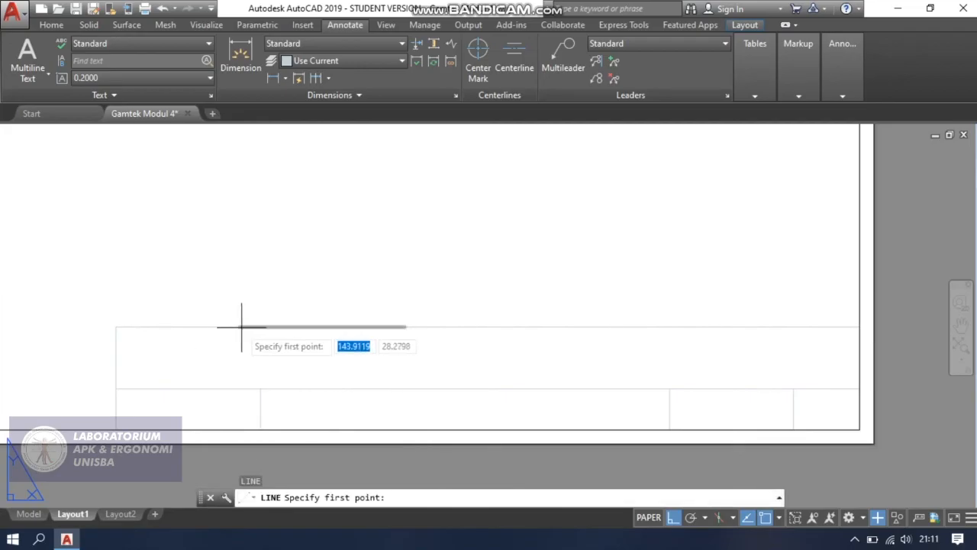
{"action": "left_click", "coordinate": [239, 326]}
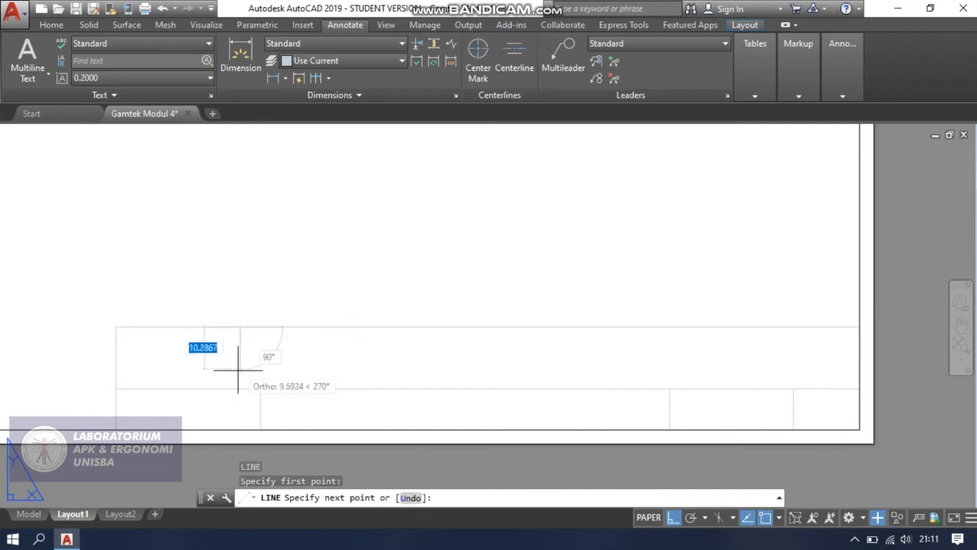
{"action": "type", "text": "15"}
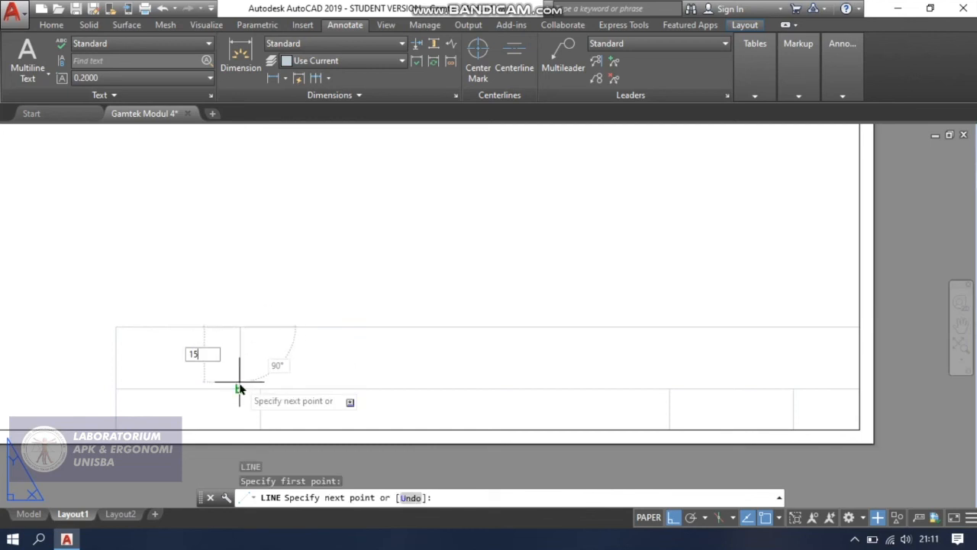
{"action": "key", "text": "Return"}
{"action": "key", "text": "Escape"}
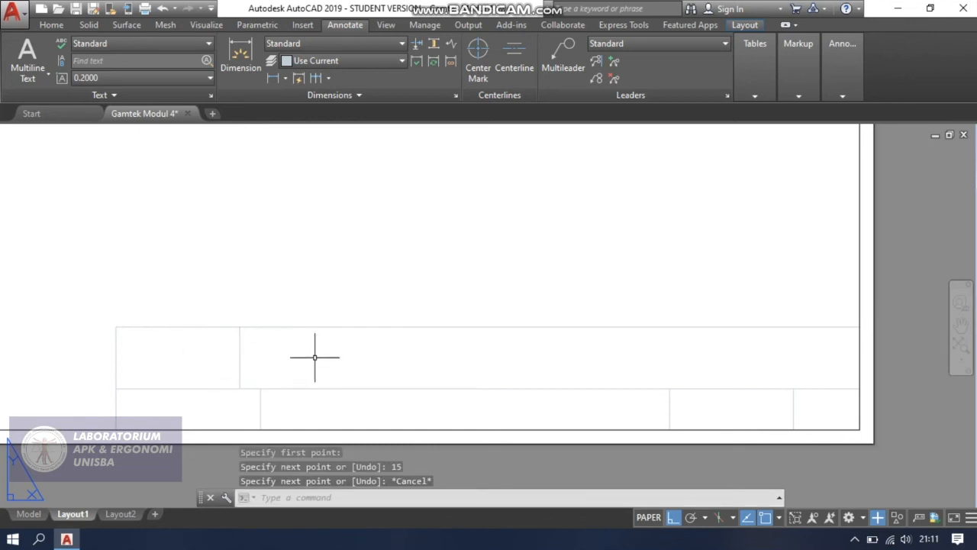
Draw a vertical divider 15 downward in the upper row from the right end of its 40 segment.
{"action": "key", "text": "Return"}
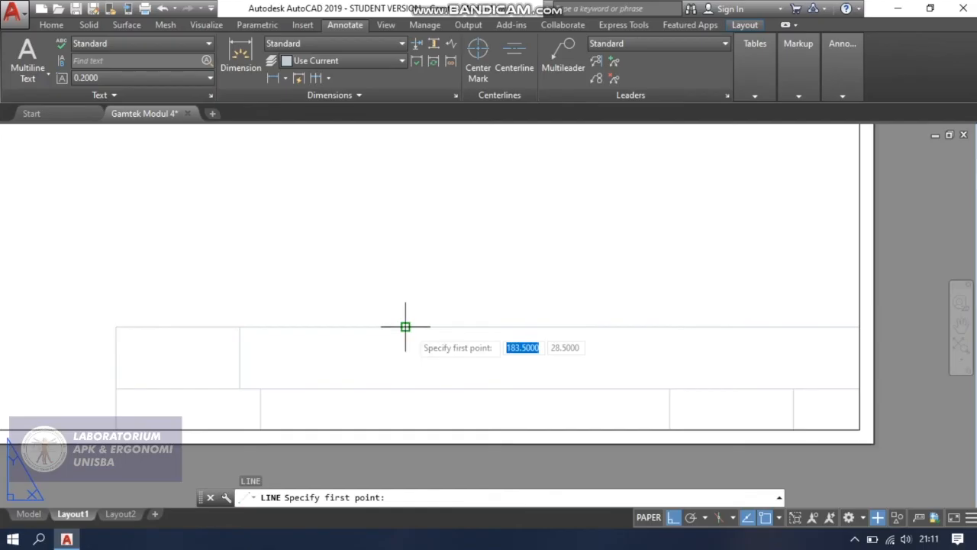
{"action": "left_click", "coordinate": [406, 326]}
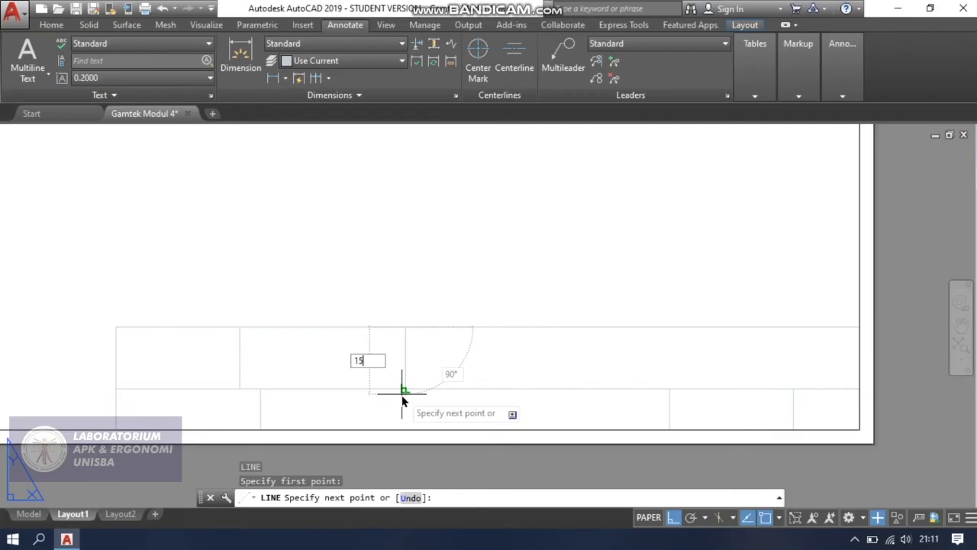
{"action": "type", "text": "15"}
{"action": "key", "text": "Return"}
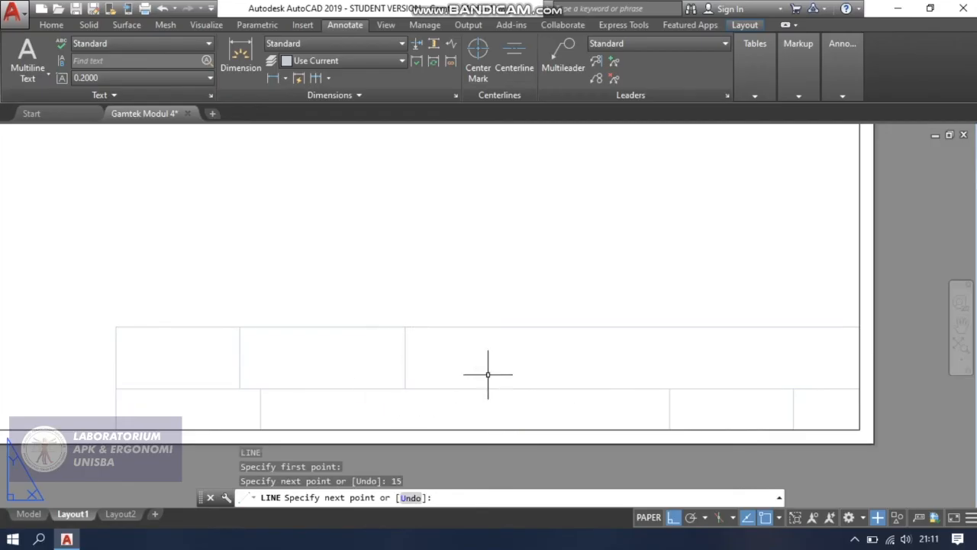
{"action": "key", "text": "Escape"}
Draw a vertical divider 15 downward in the upper row from the right end of its 64 segment.
{"action": "type", "text": "l"}
{"action": "key", "text": "Return"}
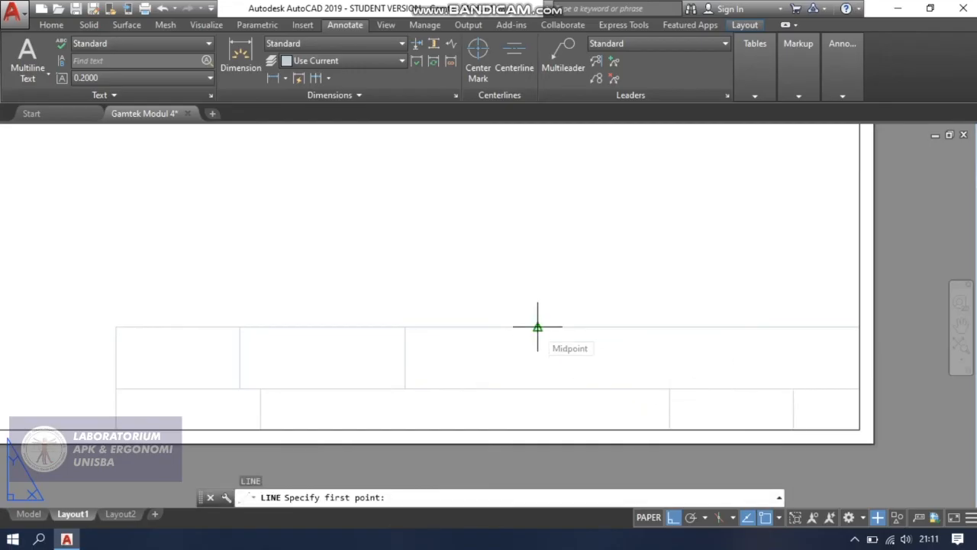
{"action": "left_click", "coordinate": [669, 327]}
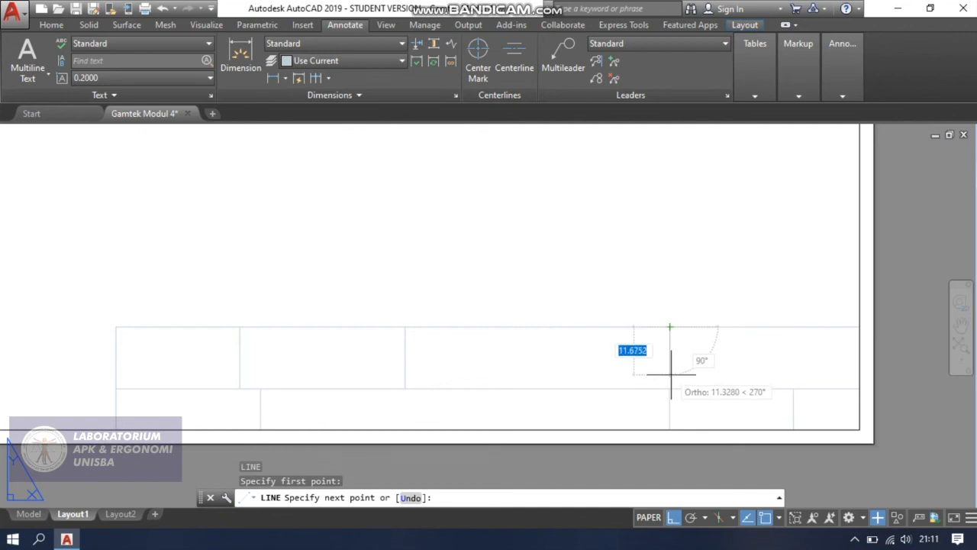
{"action": "type", "text": "1"}
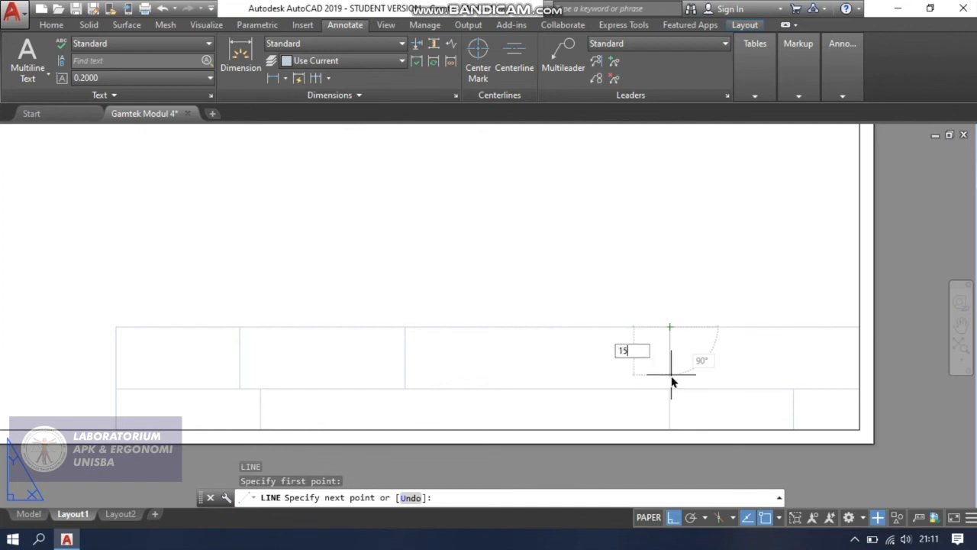
{"action": "type", "text": "5"}
{"action": "key", "text": "Return"}
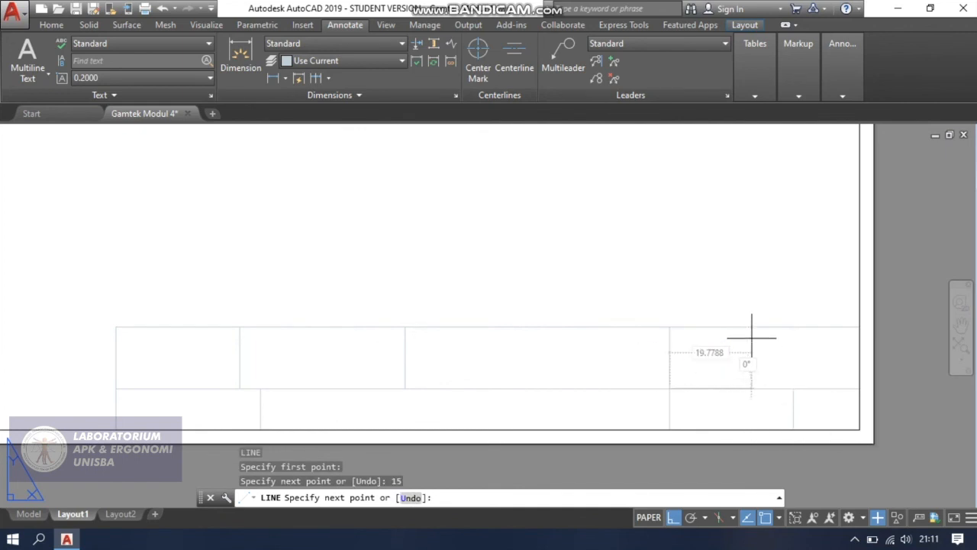
{"action": "key", "text": "Escape"}
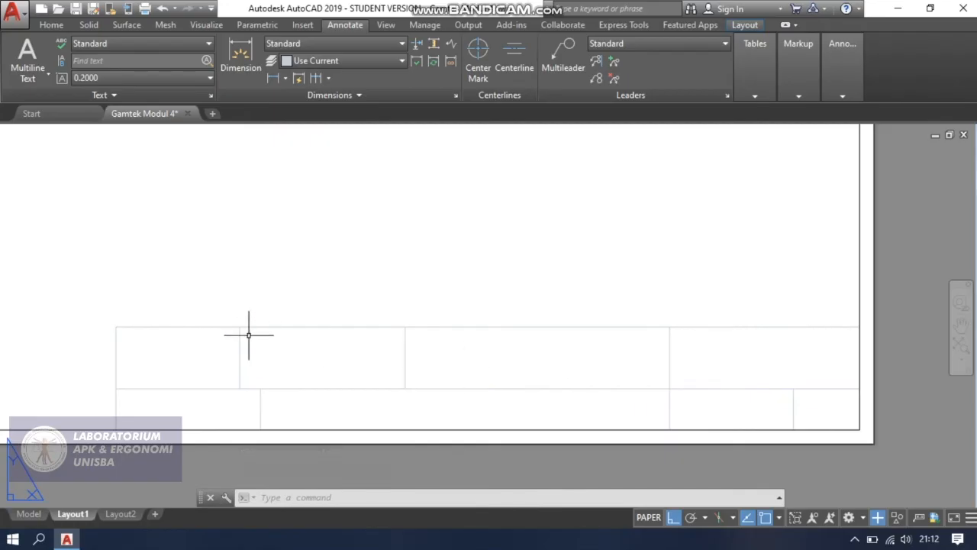
Draw connected lines from the top of the upper row's first divider: 5 downward, then 150 rightward to the inner border.
{"action": "key", "text": "Return"}
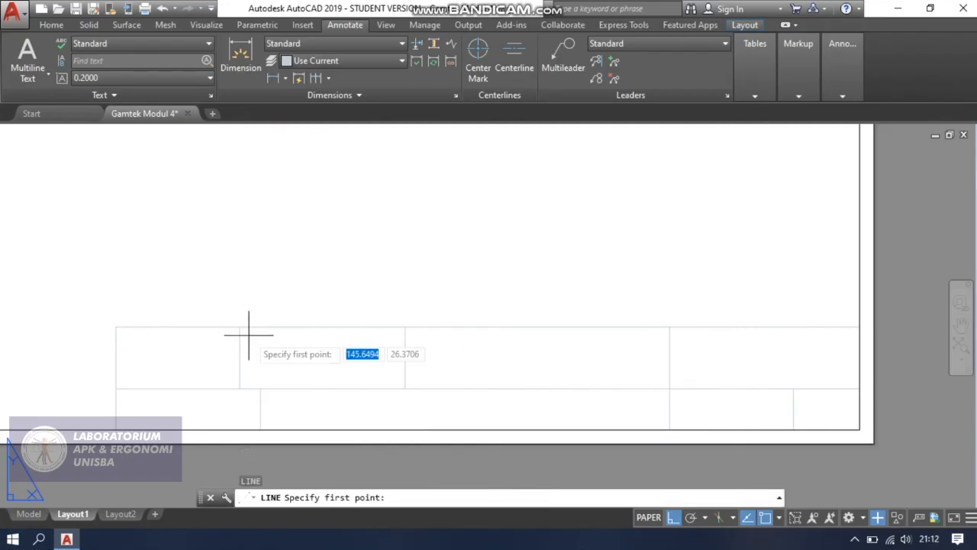
{"action": "scroll", "coordinate": [248, 334], "scroll_direction": "up", "scroll_amount": 4}
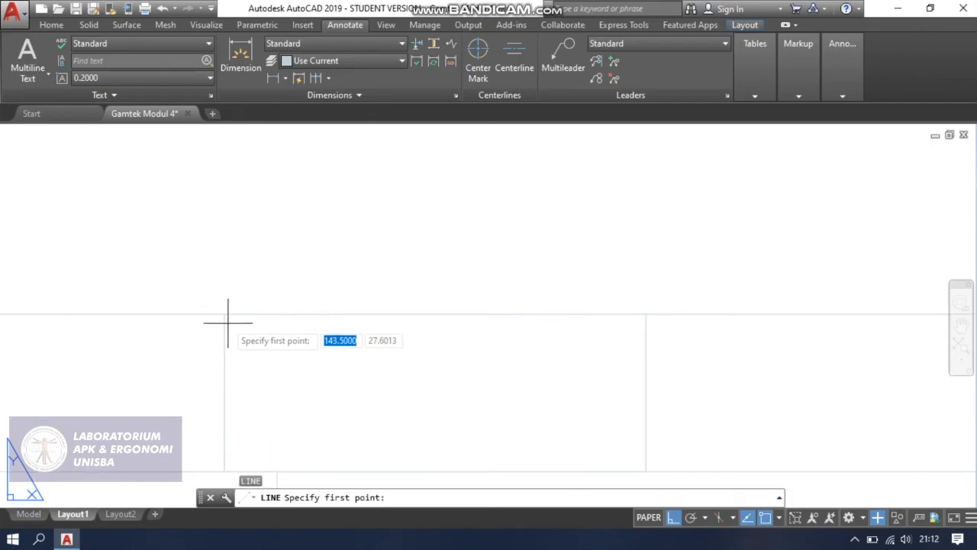
{"action": "left_click", "coordinate": [225, 313]}
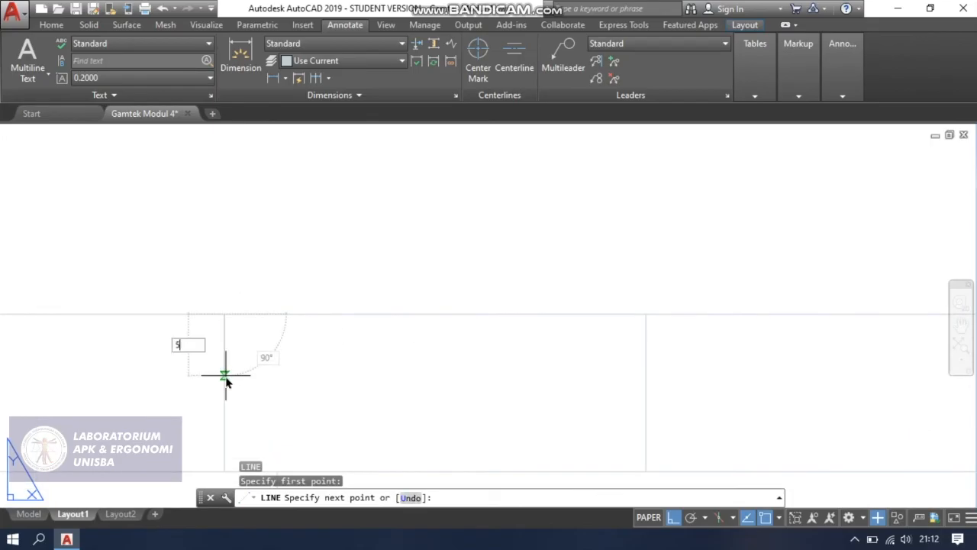
{"action": "type", "text": "5"}
{"action": "key", "text": "Return"}
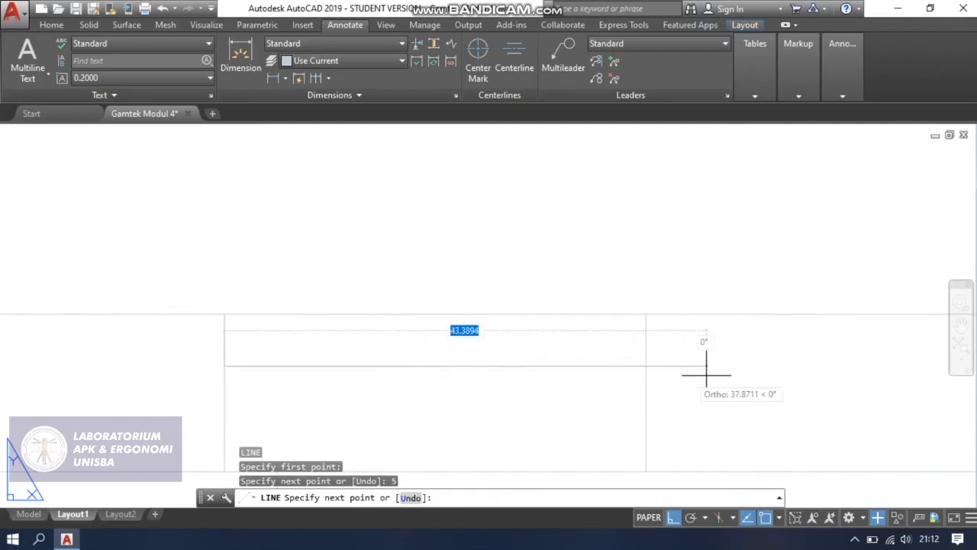
{"action": "scroll", "coordinate": [712, 374], "scroll_direction": "down", "scroll_amount": 4}
{"action": "middle_click_drag", "start_coordinate": [732, 371], "coordinate": [554, 382]}
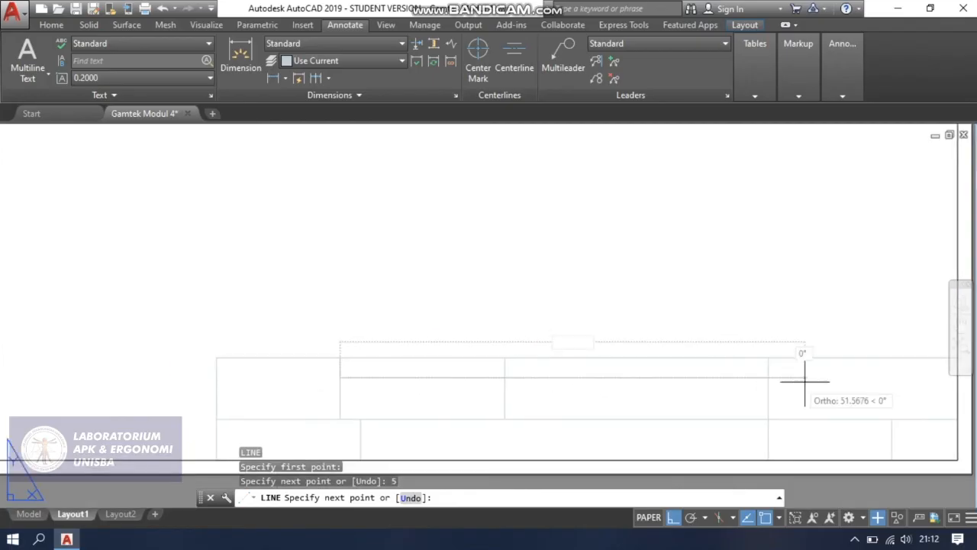
{"action": "middle_click_drag", "start_coordinate": [922, 376], "coordinate": [830, 385]}
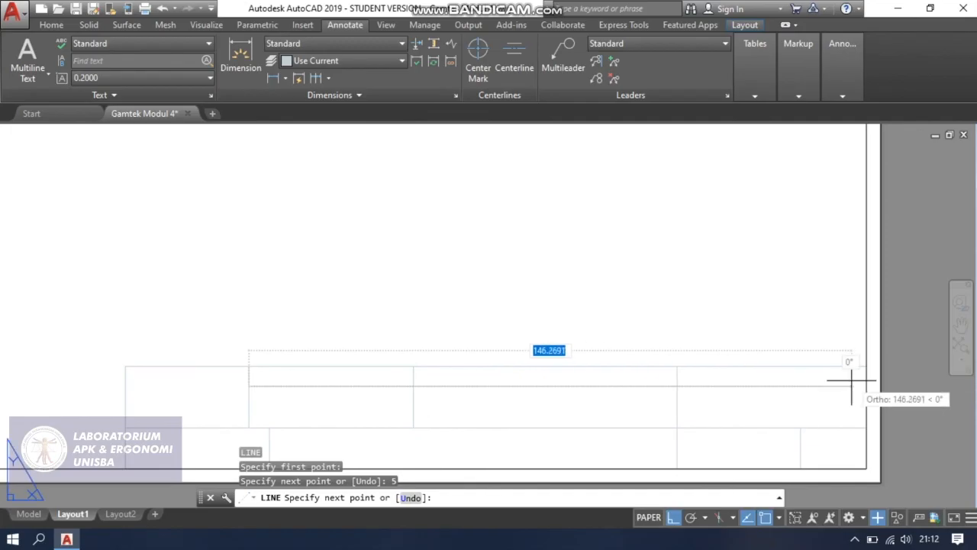
{"action": "type", "text": "15"}
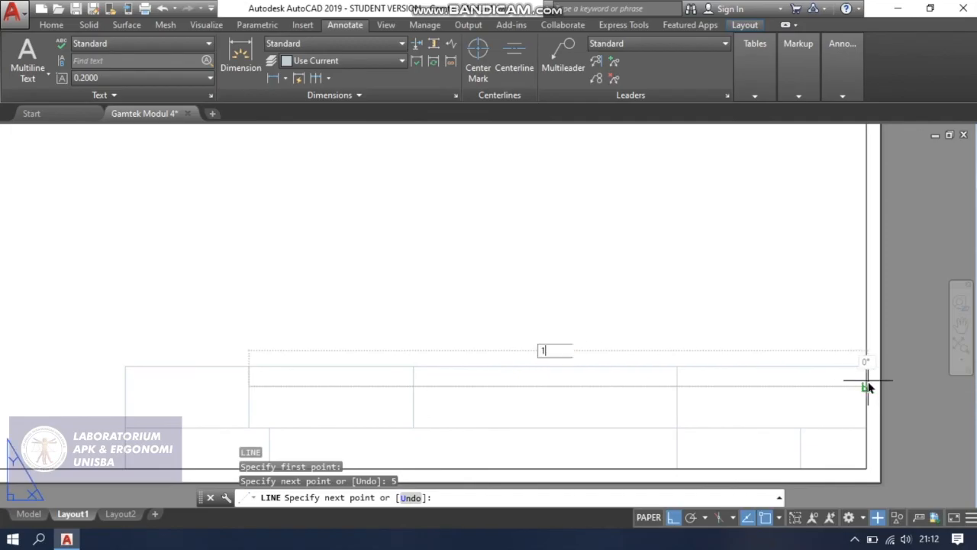
{"action": "type", "text": "0"}
{"action": "key", "text": "Return"}
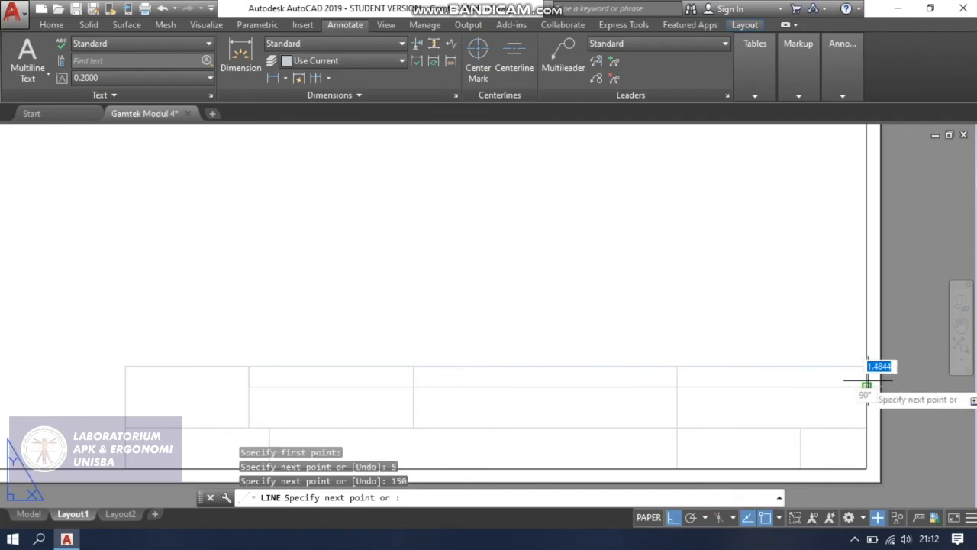
{"action": "key", "text": "Escape"}
Copy the 5 vertical segment and the 150 horizontal line downward, from the segment's top endpoint to its bottom endpoint.
{"action": "scroll", "coordinate": [306, 403], "scroll_direction": "up", "scroll_amount": 2}
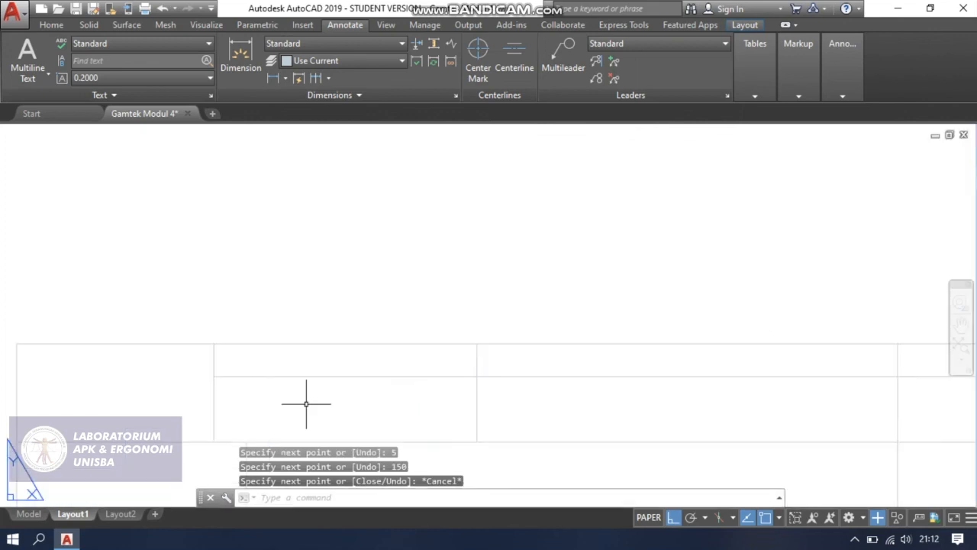
{"action": "type", "text": "CO"}
{"action": "key", "text": "Return"}
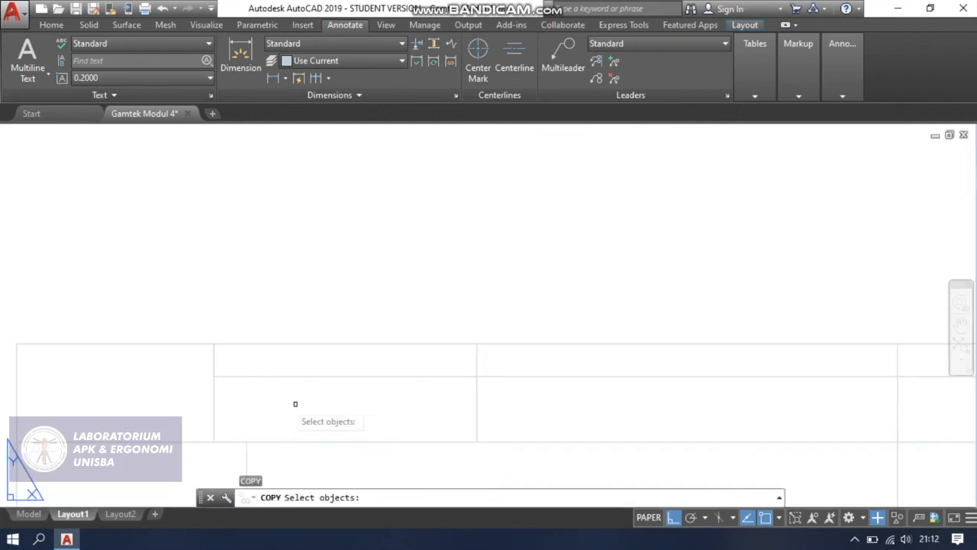
{"action": "left_click", "coordinate": [212, 359]}
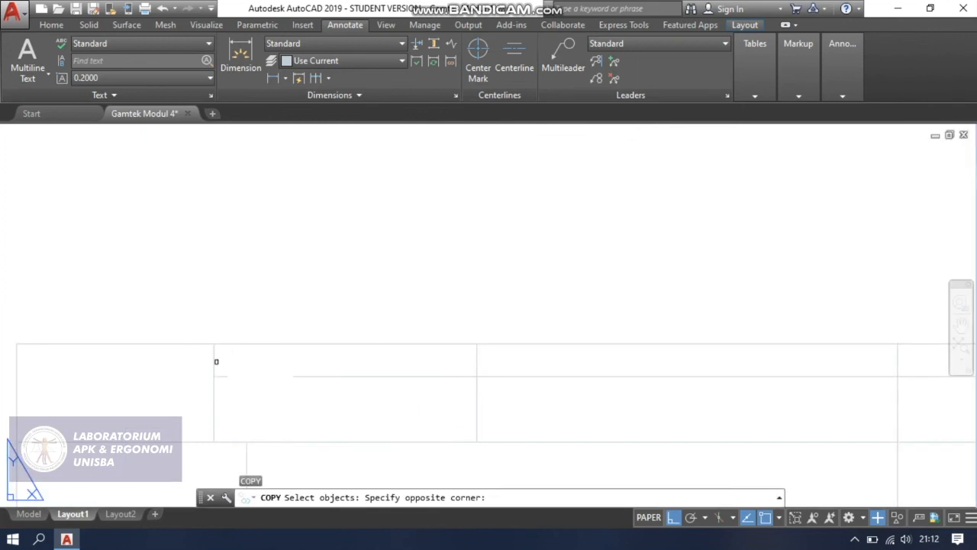
{"action": "left_click", "coordinate": [216, 361]}
{"action": "left_click", "coordinate": [213, 358]}
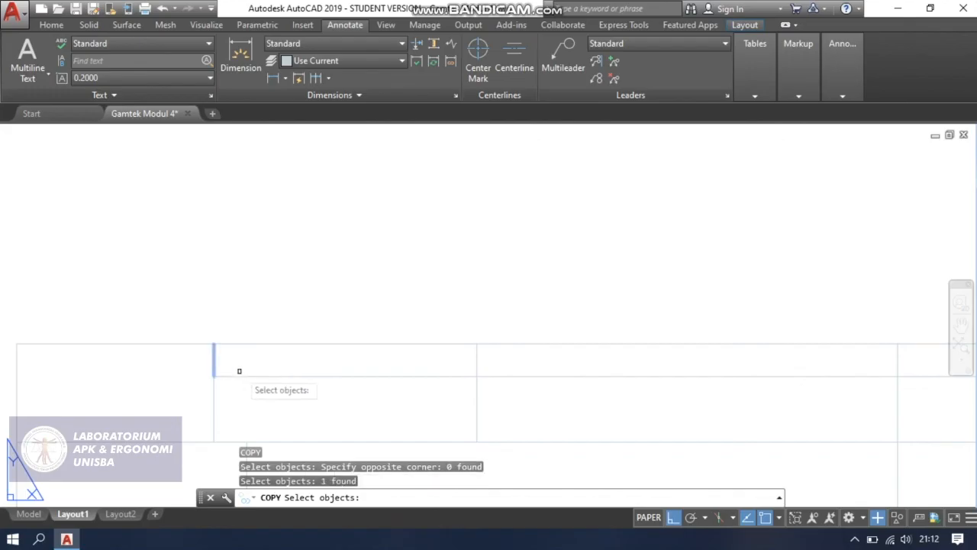
{"action": "left_click", "coordinate": [262, 368]}
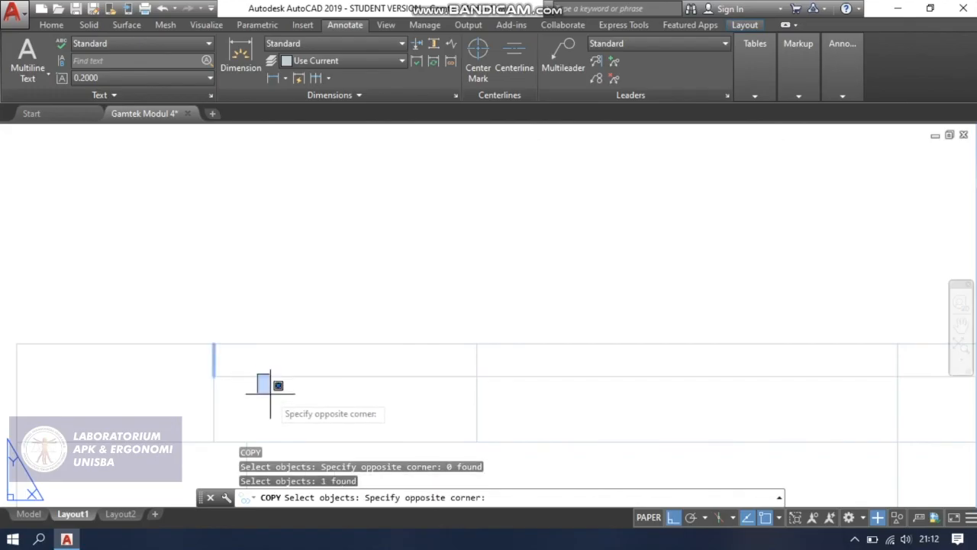
{"action": "left_click", "coordinate": [268, 377]}
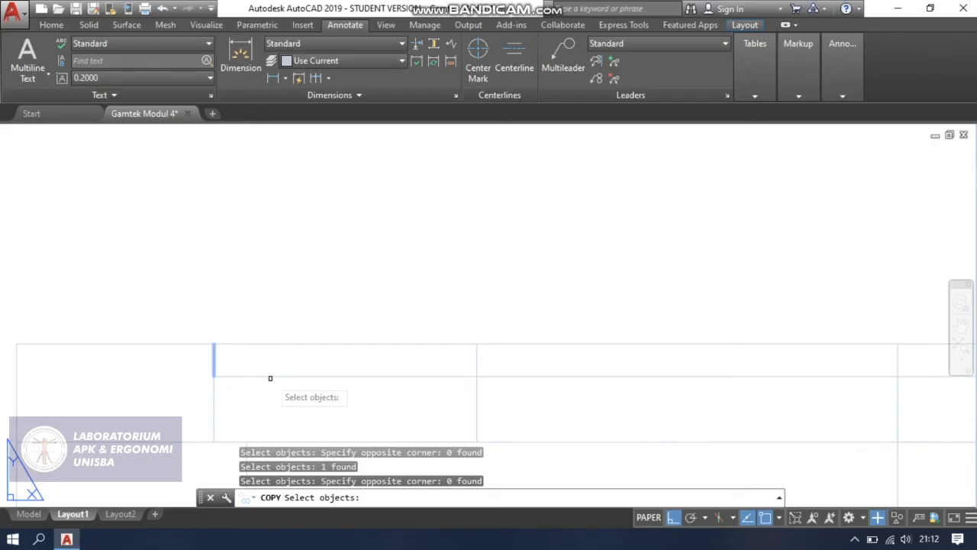
{"action": "left_click", "coordinate": [269, 375]}
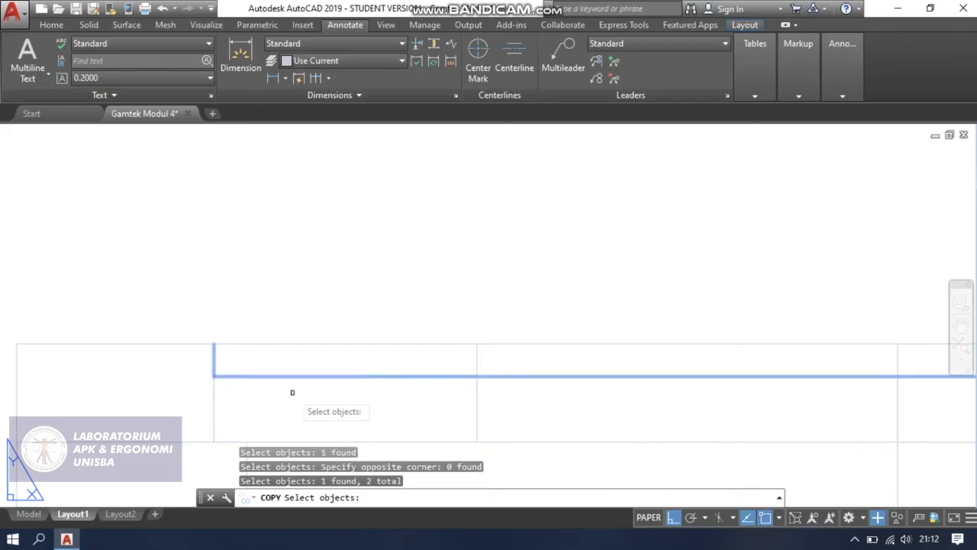
{"action": "key", "text": "Return"}
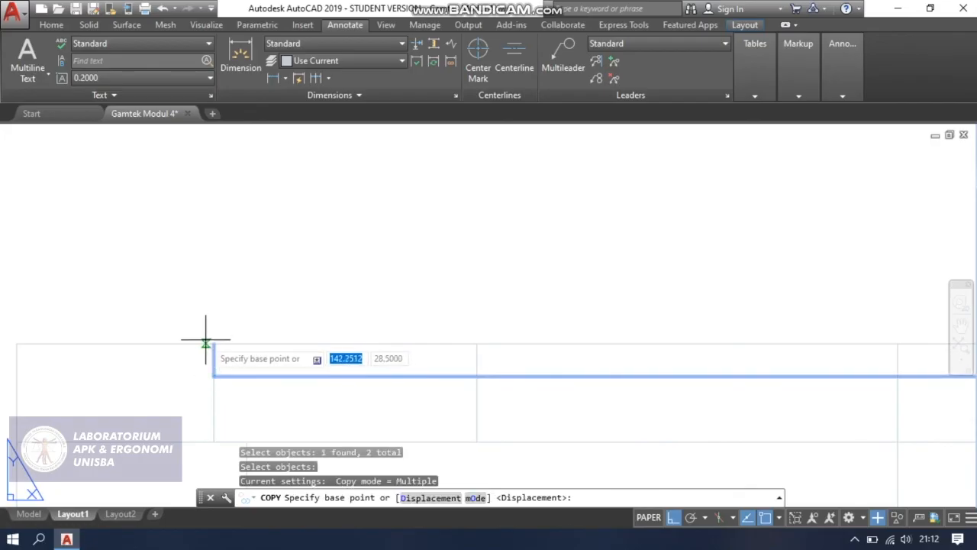
{"action": "left_click", "coordinate": [214, 343]}
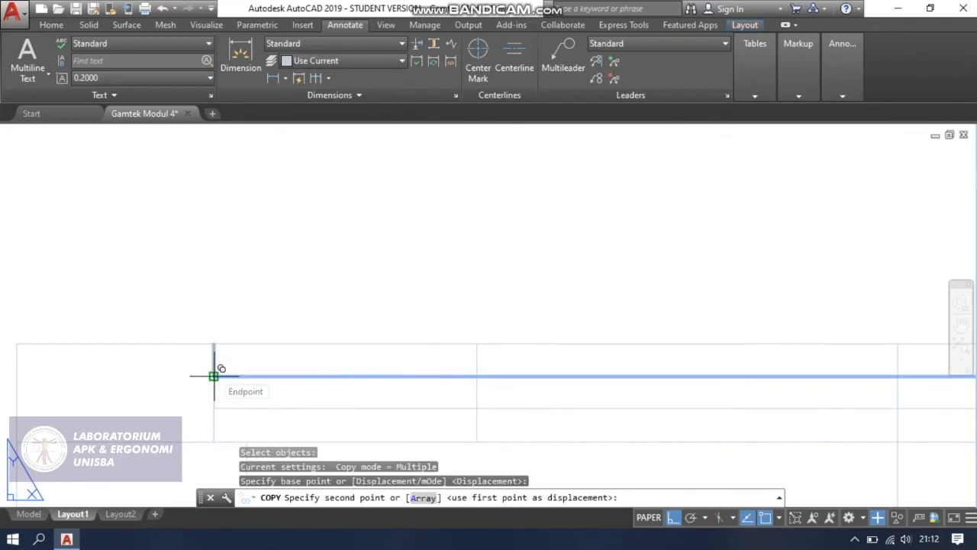
{"action": "left_click", "coordinate": [214, 375]}
{"action": "key", "text": "Escape"}
Delete the two short vertical segments overlapping the upper row's first divider.
{"action": "scroll", "coordinate": [189, 404], "scroll_direction": "up", "scroll_amount": 2}
{"action": "scroll", "coordinate": [221, 388], "scroll_direction": "up", "scroll_amount": 2}
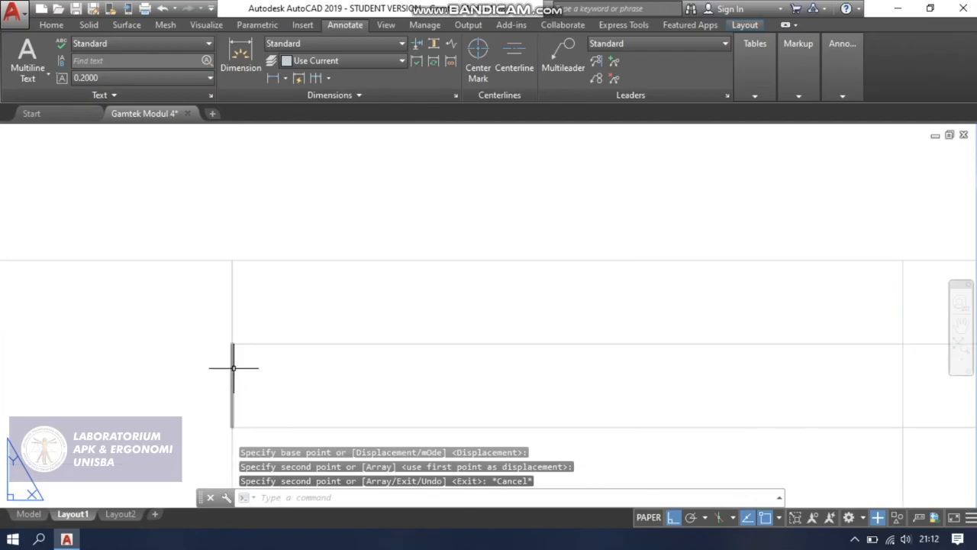
{"action": "left_click", "coordinate": [233, 366]}
{"action": "left_click", "coordinate": [234, 336]}
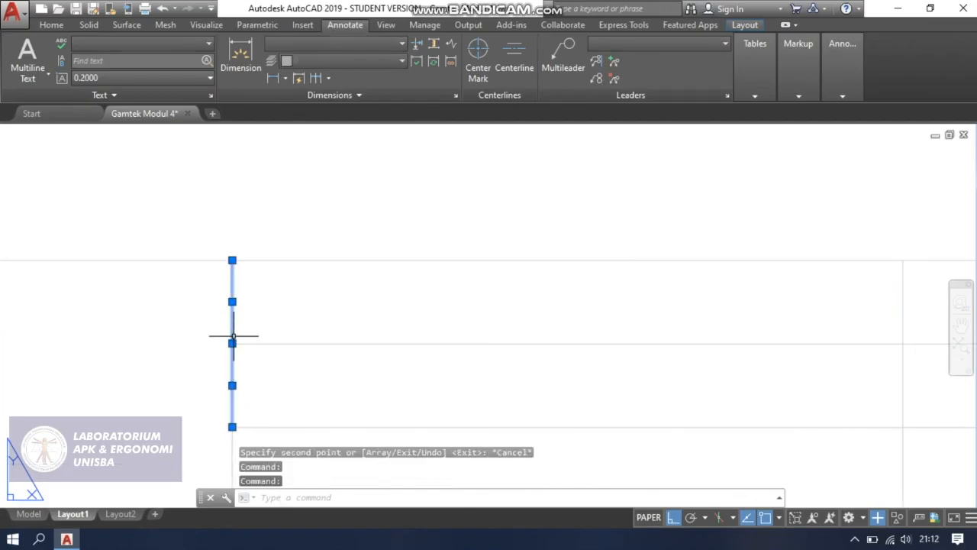
{"action": "key", "text": "Delete"}
{"action": "scroll", "coordinate": [240, 333], "scroll_direction": "down", "scroll_amount": 3}
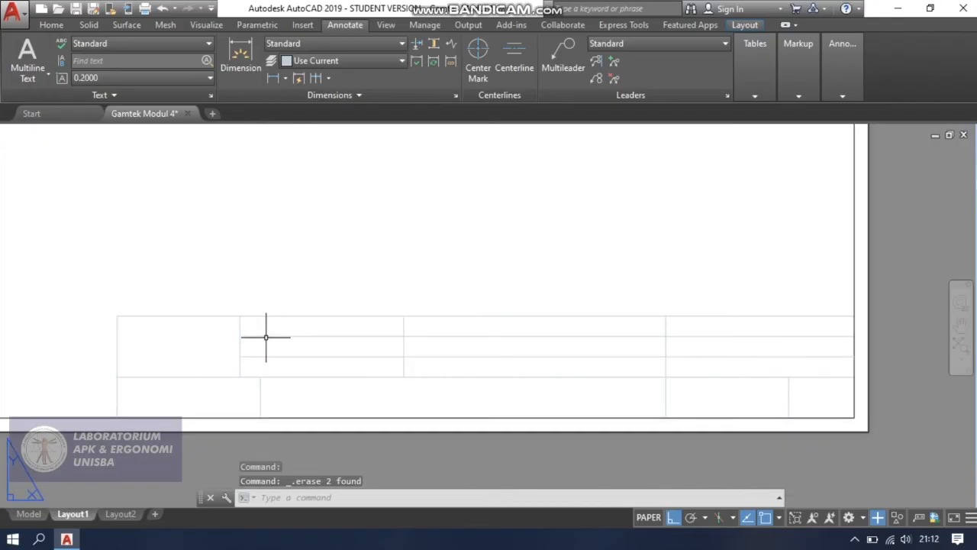
Select all the title block lines and set their color to ByBlock.
{"action": "scroll", "coordinate": [488, 347], "scroll_direction": "down", "scroll_amount": 2}
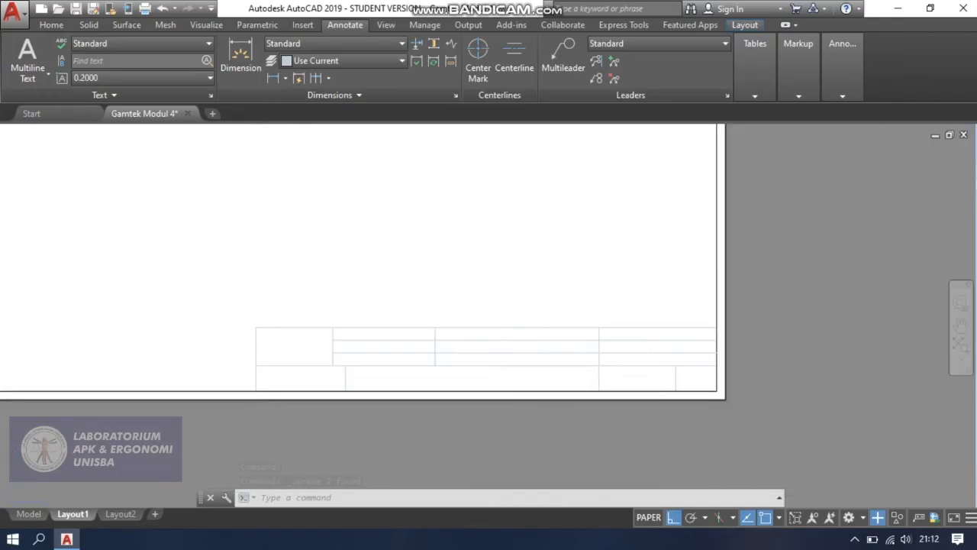
{"action": "scroll", "coordinate": [652, 379], "scroll_direction": "up", "scroll_amount": 2}
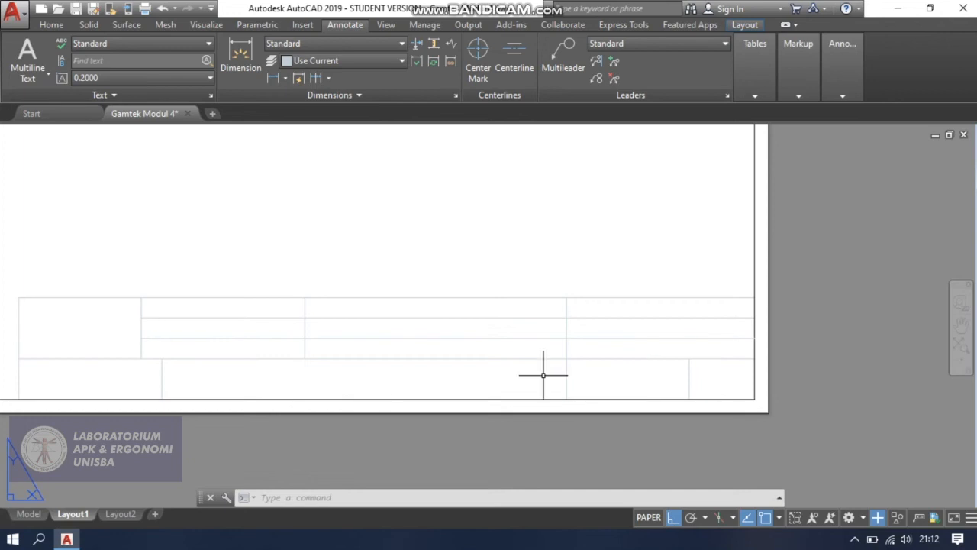
{"action": "scroll", "coordinate": [407, 362], "scroll_direction": "down", "scroll_amount": 2}
{"action": "left_click", "coordinate": [116, 295]}
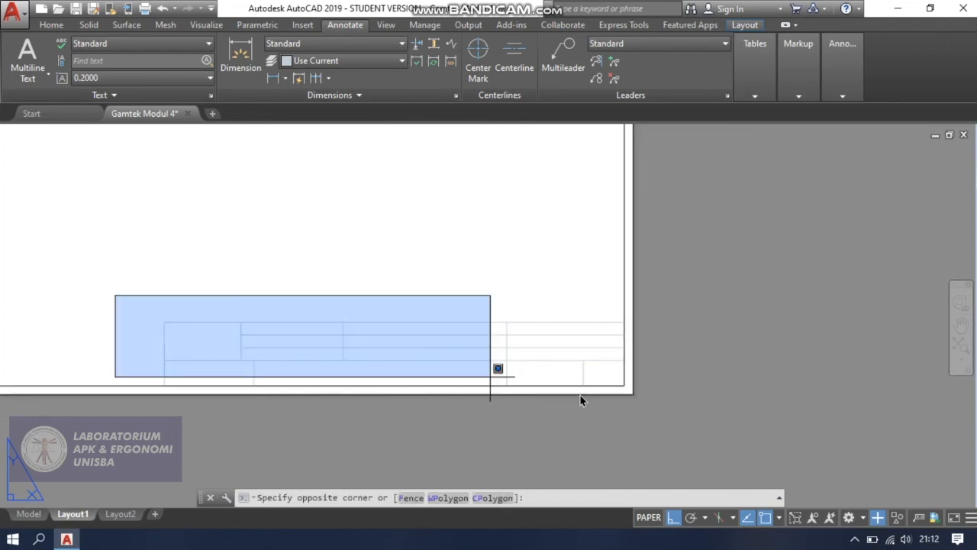
{"action": "left_click", "coordinate": [634, 397]}
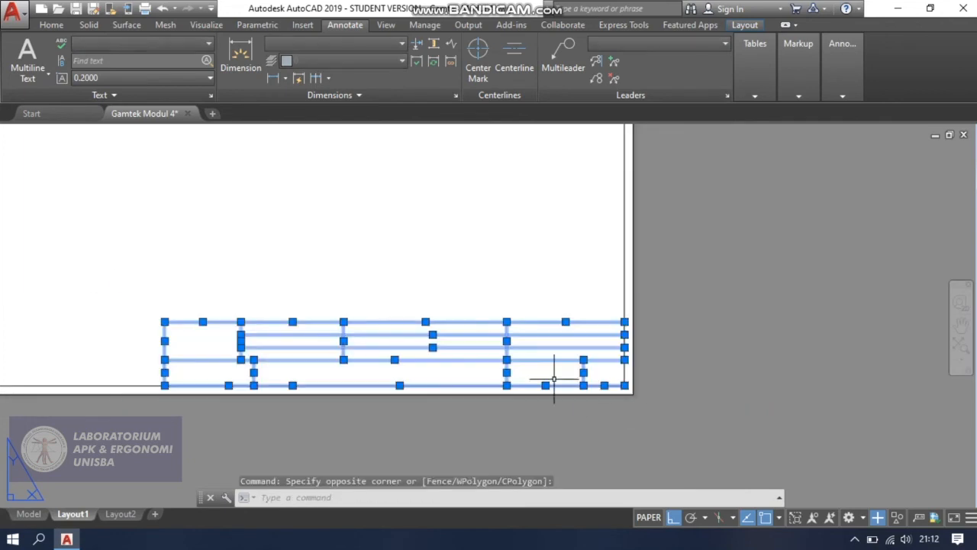
{"action": "right_click", "coordinate": [546, 368]}
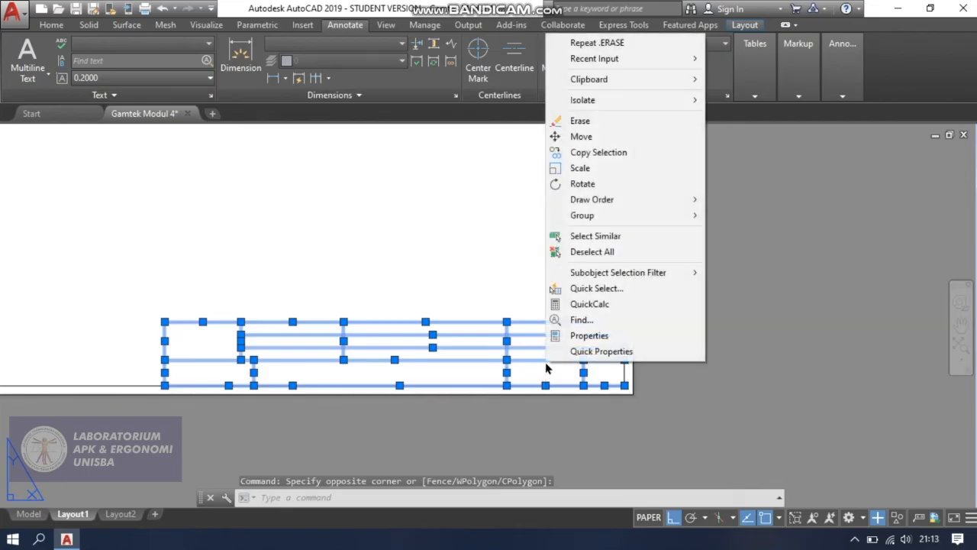
{"action": "left_click", "coordinate": [631, 335]}
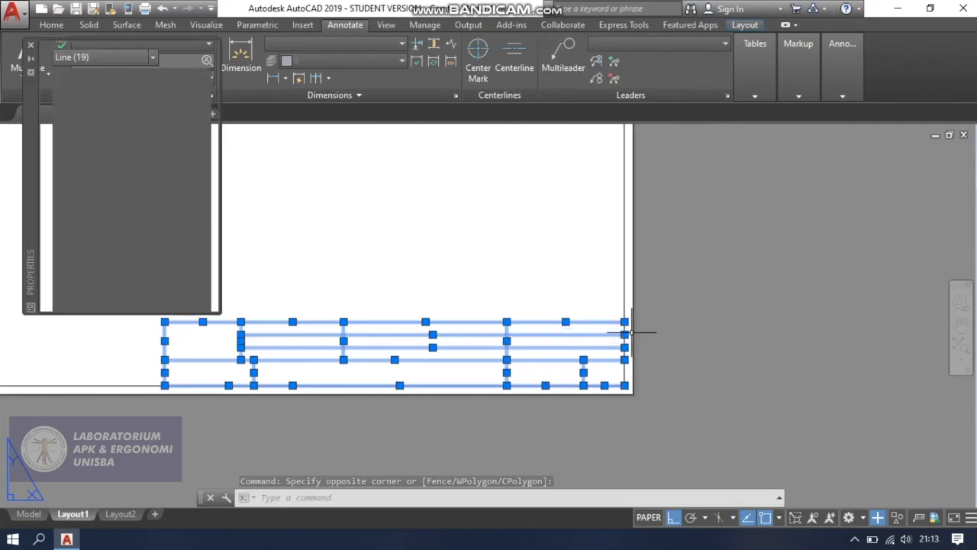
{"action": "left_click", "coordinate": [171, 92]}
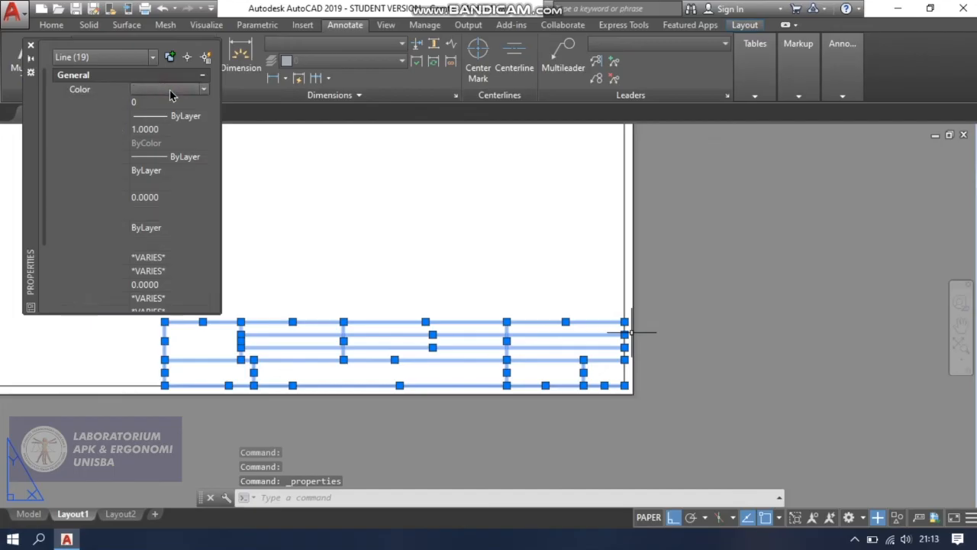
{"action": "left_click", "coordinate": [203, 89]}
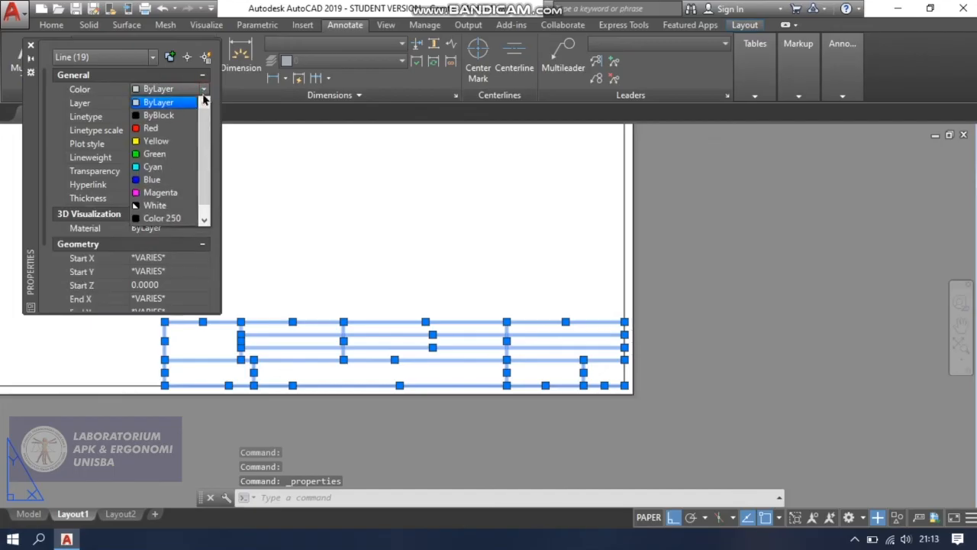
{"action": "left_click", "coordinate": [180, 115]}
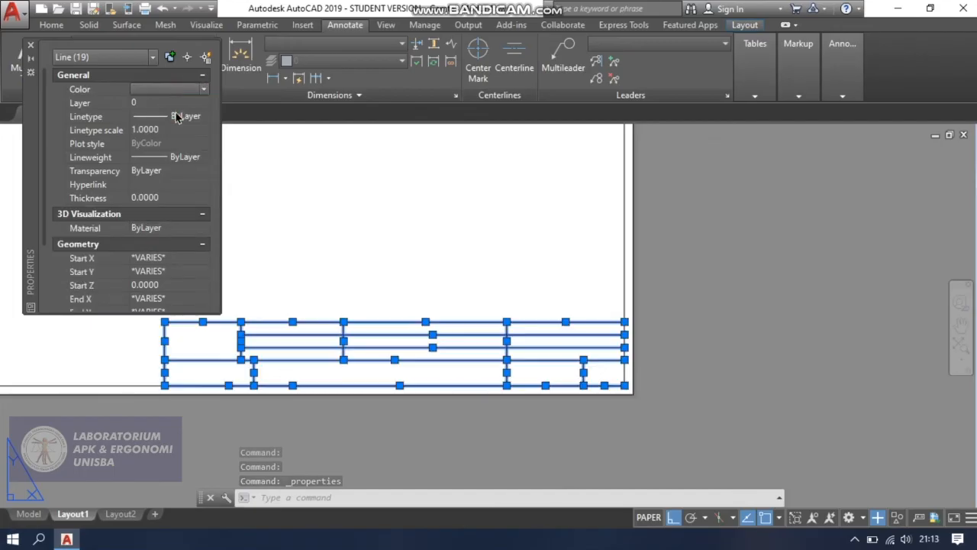
{"action": "left_click", "coordinate": [32, 45]}
{"action": "key", "text": "Escape"}
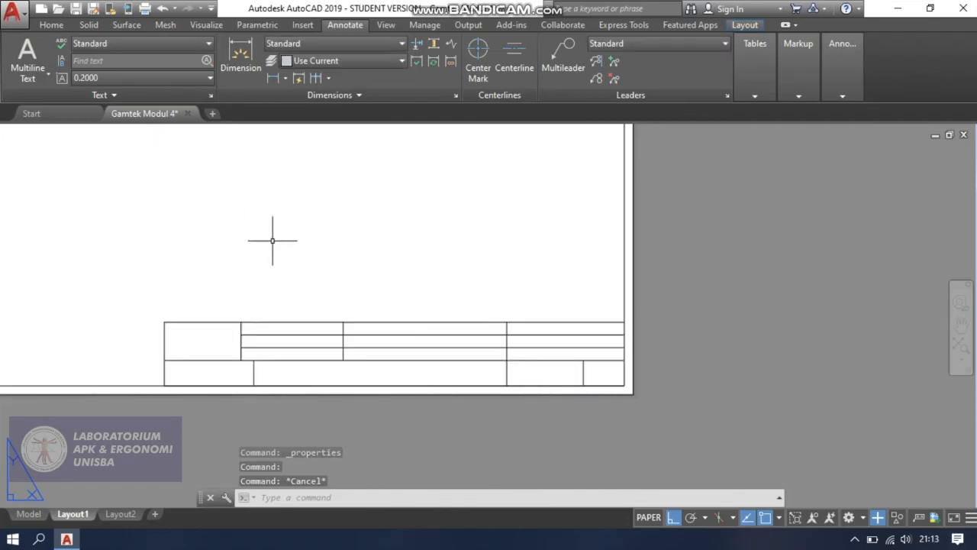
Add the multiline text "A4" in color 0,0,0 to the last cell of the title block's bottom row and save it.
{"action": "scroll", "coordinate": [272, 241], "scroll_direction": "down", "scroll_amount": 3}
{"action": "middle_click_drag", "start_coordinate": [273, 241], "coordinate": [332, 312]}
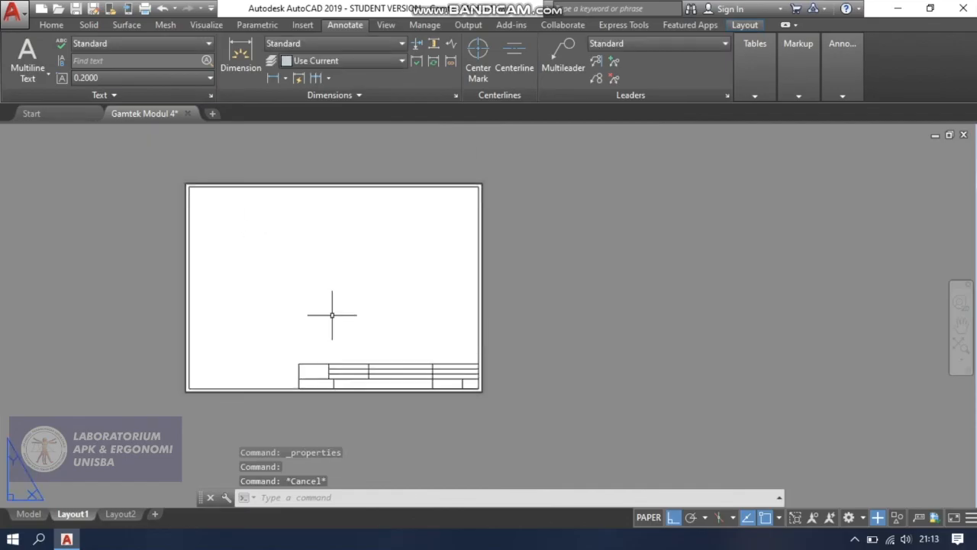
{"action": "scroll", "coordinate": [328, 320], "scroll_direction": "up", "scroll_amount": 2}
{"action": "scroll", "coordinate": [290, 385], "scroll_direction": "up", "scroll_amount": 2}
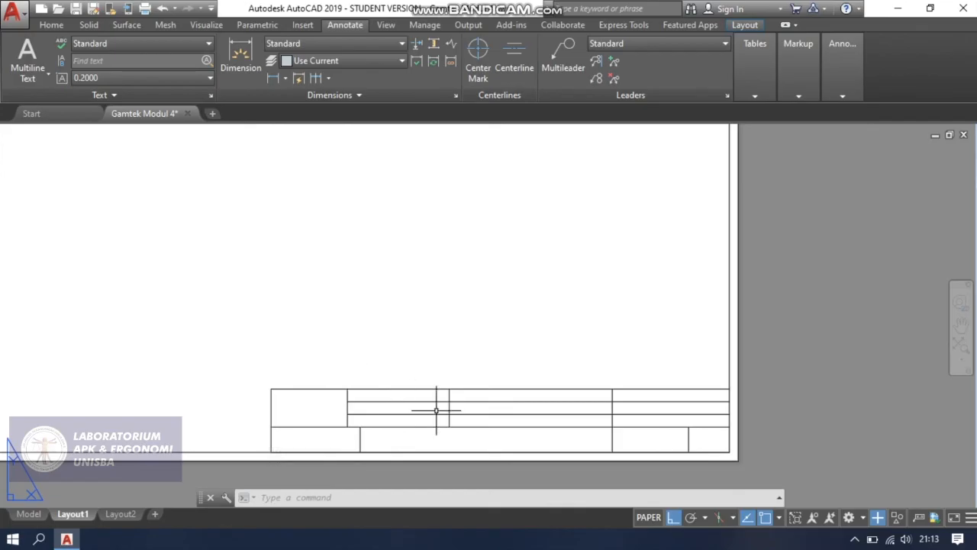
{"action": "key", "text": "Escape"}
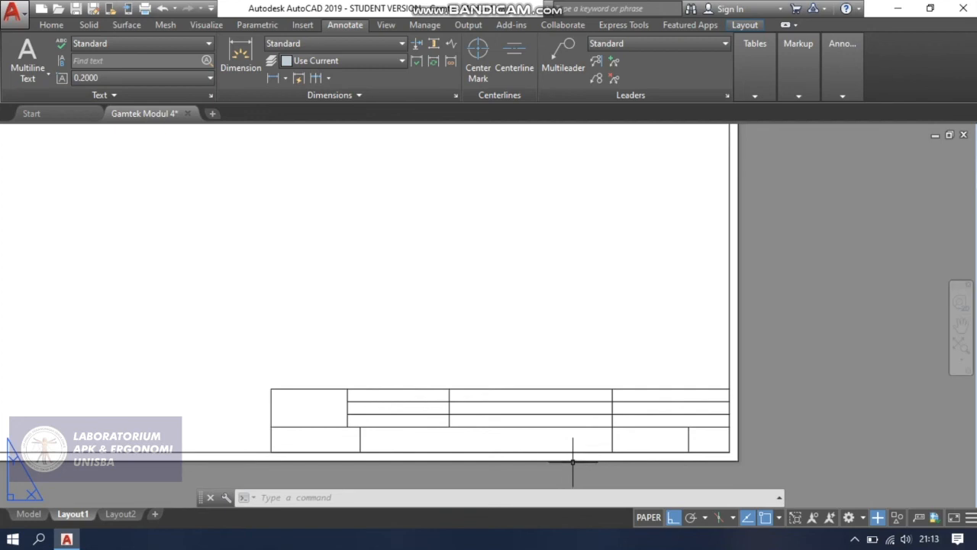
{"action": "scroll", "coordinate": [721, 442], "scroll_direction": "up", "scroll_amount": 4}
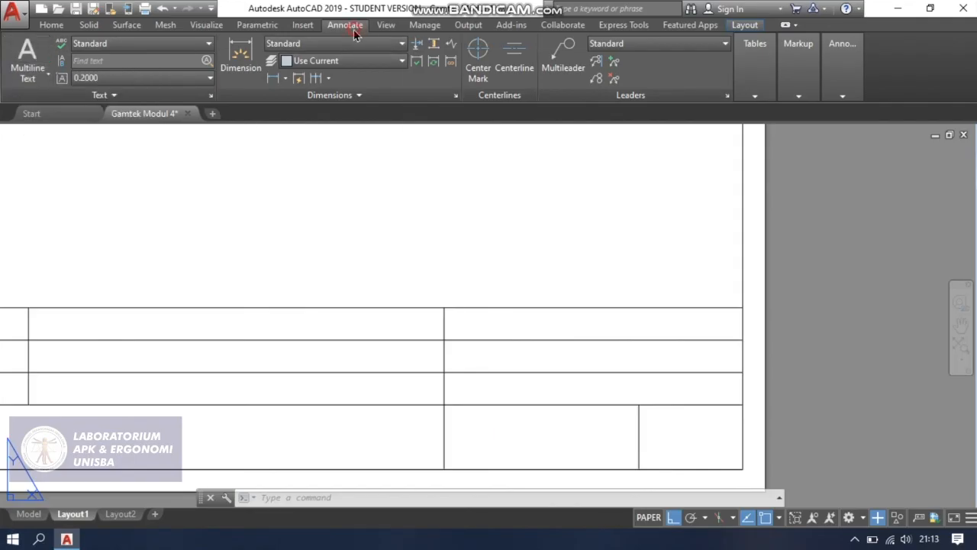
{"action": "left_click", "coordinate": [27, 48]}
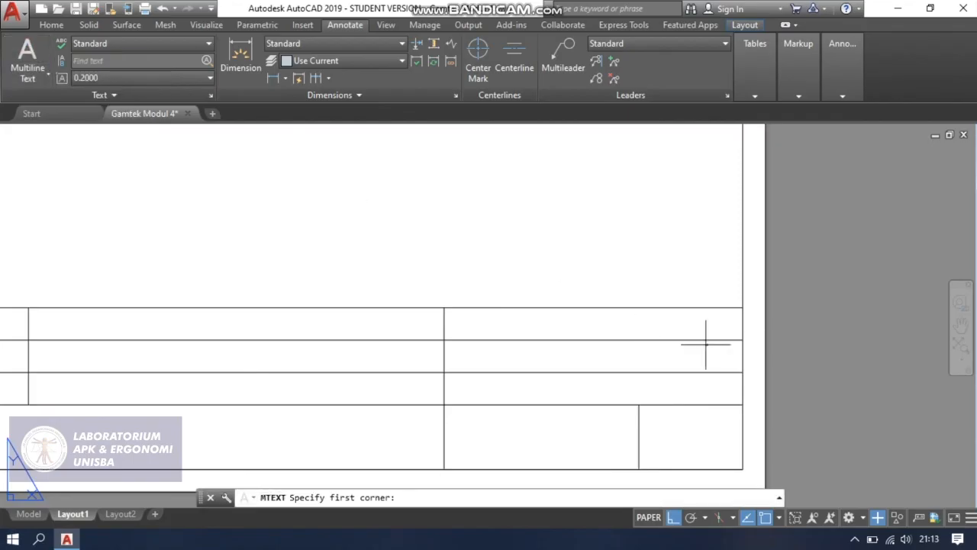
{"action": "left_click", "coordinate": [639, 405]}
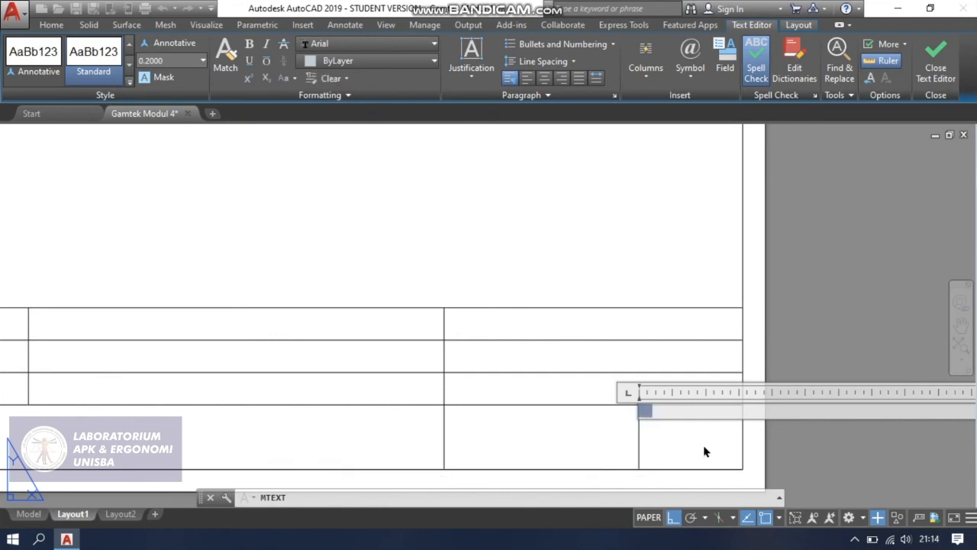
{"action": "left_click", "coordinate": [386, 68]}
{"action": "left_click", "coordinate": [306, 120]}
{"action": "key", "text": "Escape"}
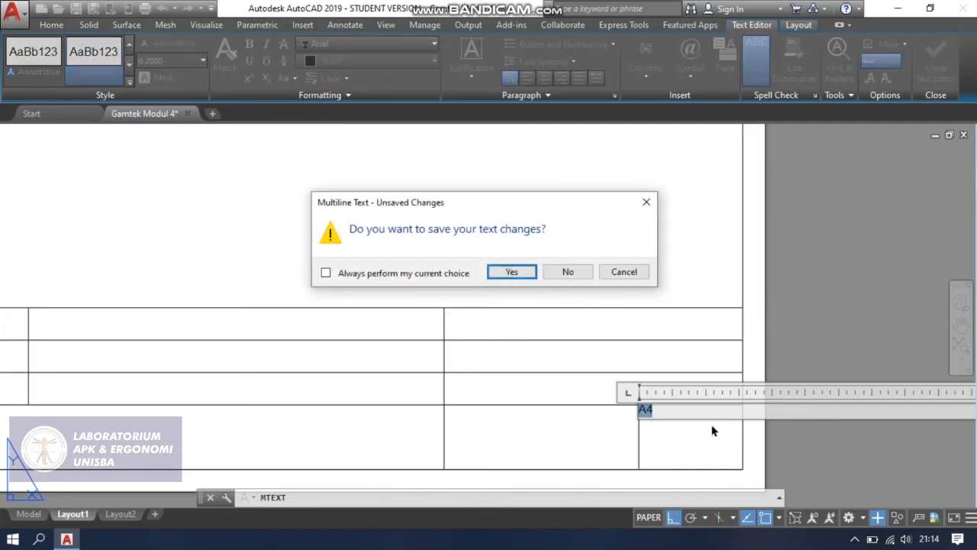
{"action": "left_click", "coordinate": [511, 273]}
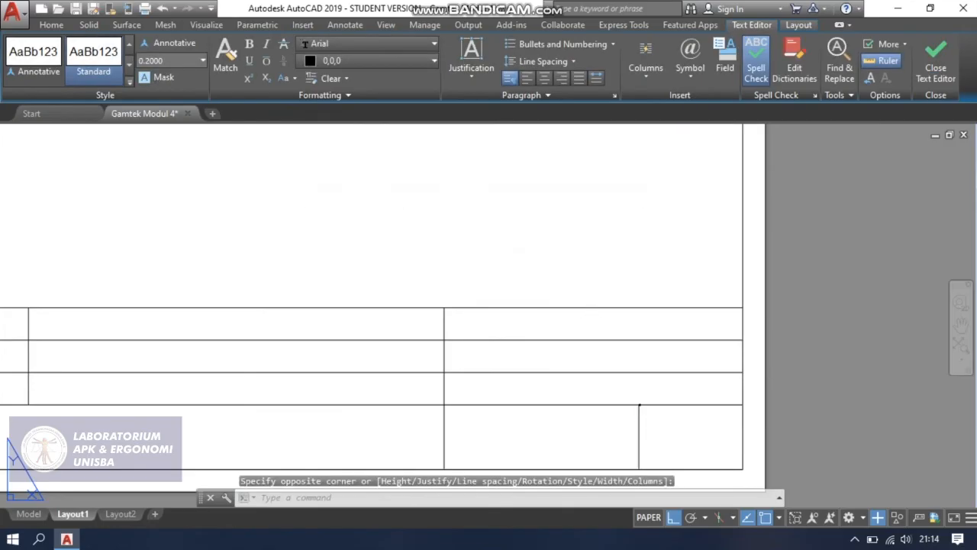
Set the height of the A4 text to 5.
{"action": "scroll", "coordinate": [694, 414], "scroll_direction": "up", "scroll_amount": 8}
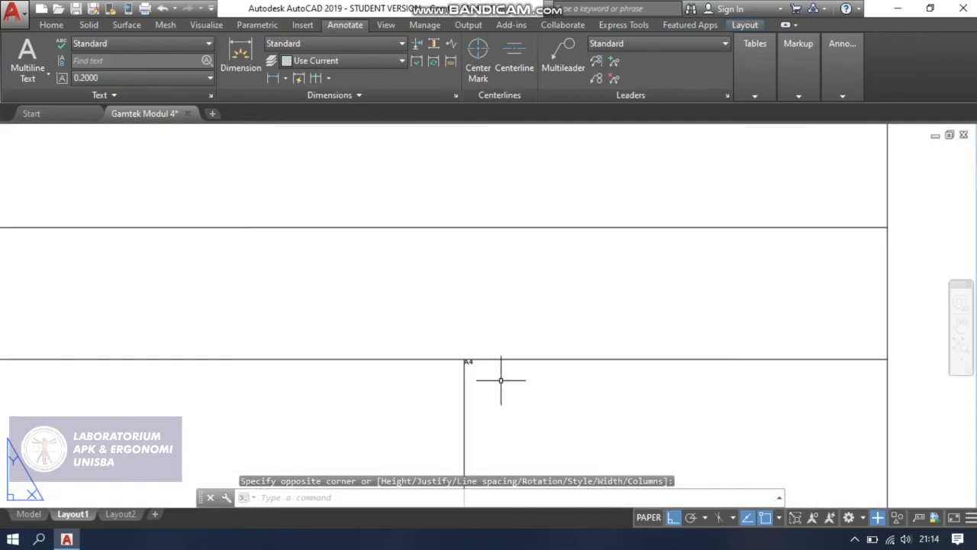
{"action": "scroll", "coordinate": [468, 365], "scroll_direction": "up", "scroll_amount": 3}
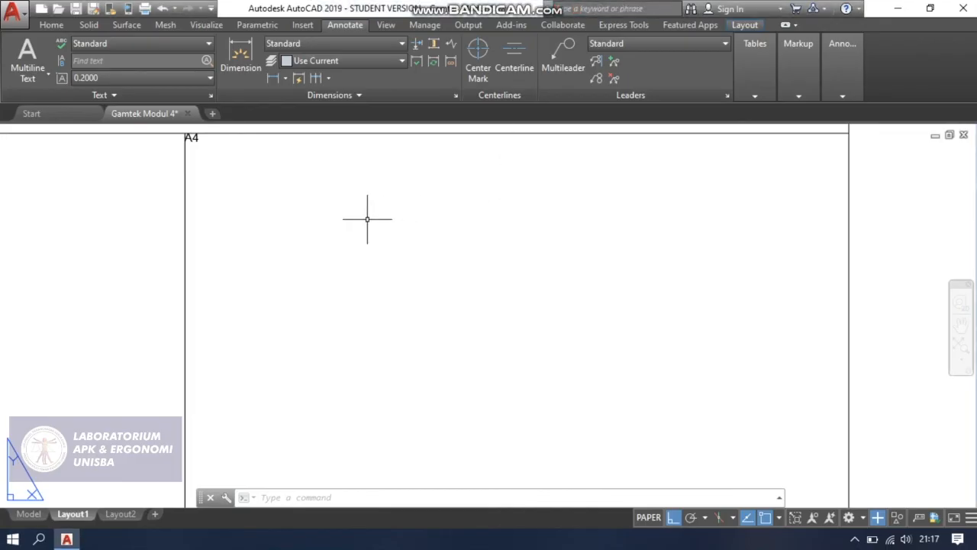
{"action": "left_click", "coordinate": [192, 137]}
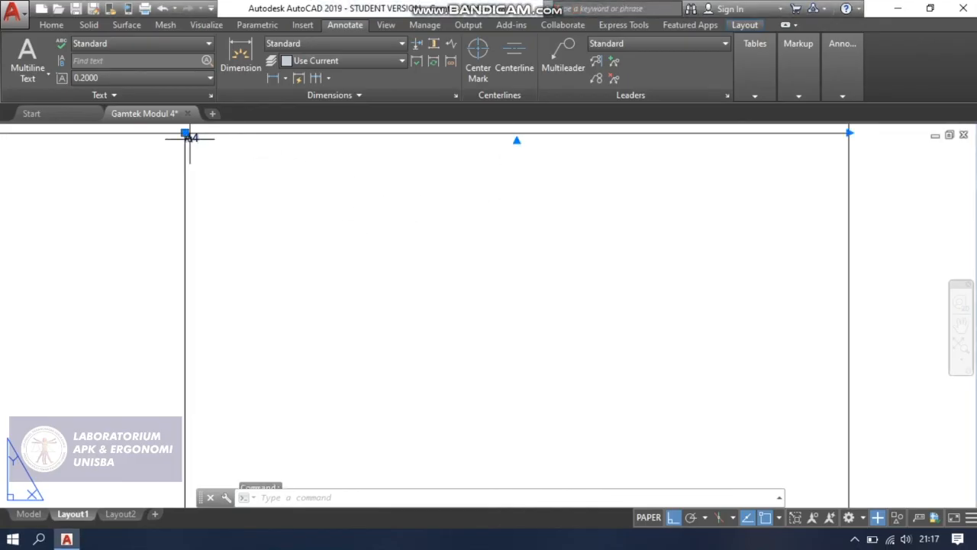
{"action": "double_click", "coordinate": [191, 138]}
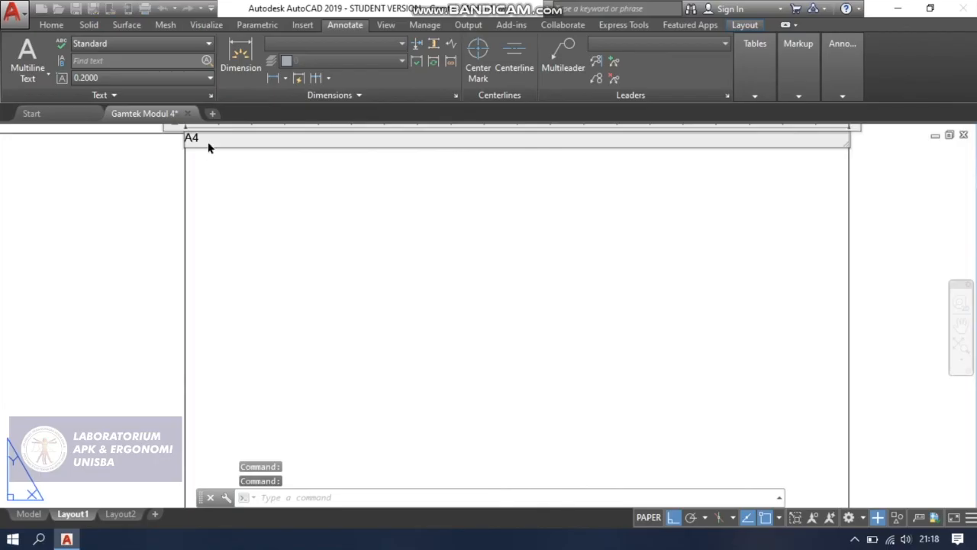
{"action": "left_click_drag", "start_coordinate": [205, 139], "coordinate": [178, 143]}
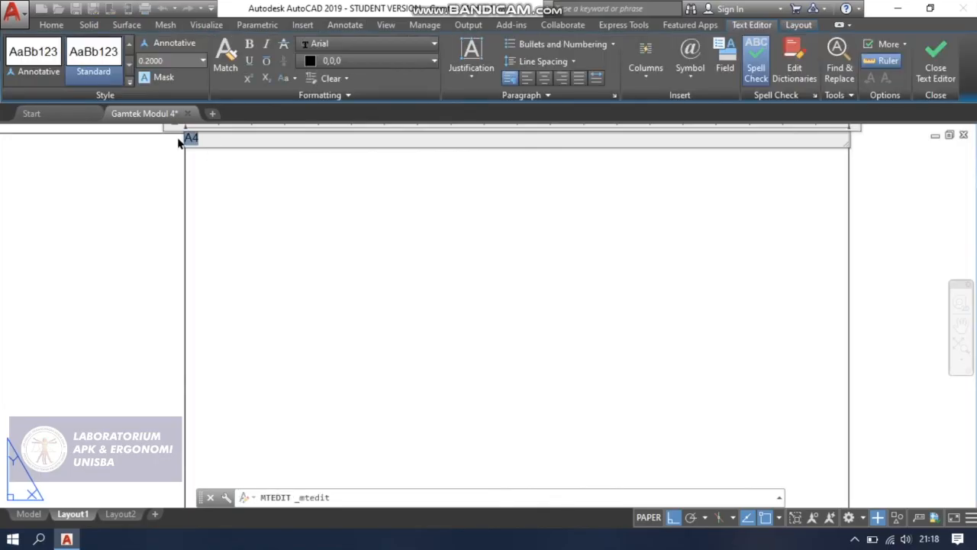
{"action": "left_click", "coordinate": [170, 69]}
{"action": "key", "text": "Return"}
{"action": "scroll", "coordinate": [439, 418], "scroll_direction": "down", "scroll_amount": 4}
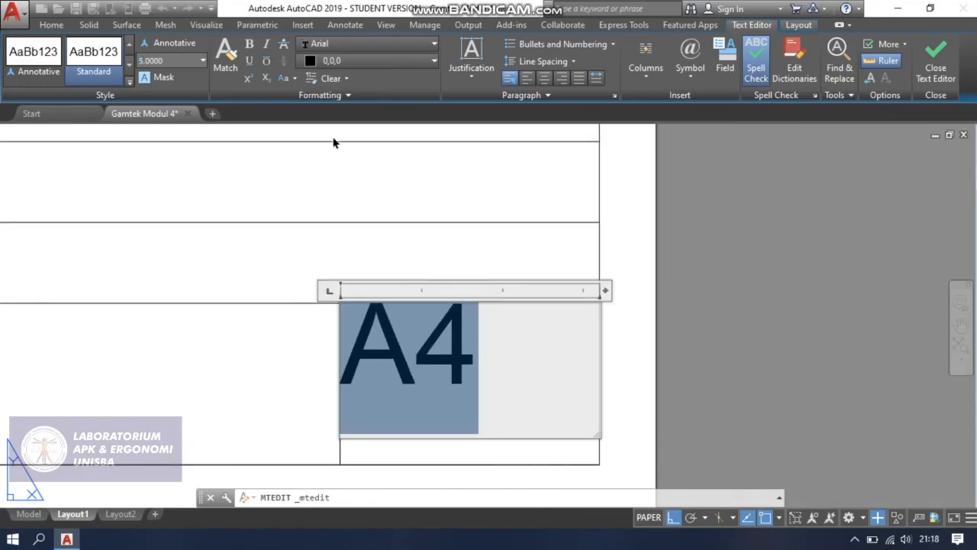
{"action": "left_click", "coordinate": [414, 338]}
{"action": "scroll", "coordinate": [422, 343], "scroll_direction": "down", "scroll_amount": 4}
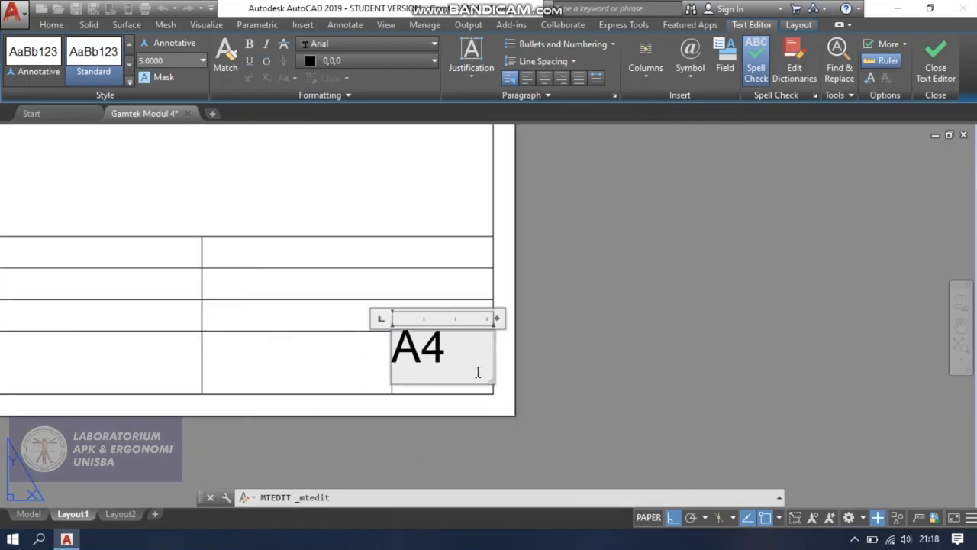
Extend the A4 text frame down to the bottom line of its title block cell.
{"action": "left_click_drag", "start_coordinate": [489, 378], "coordinate": [486, 389]}
{"action": "key", "text": "Escape"}
{"action": "left_click", "coordinate": [504, 273]}
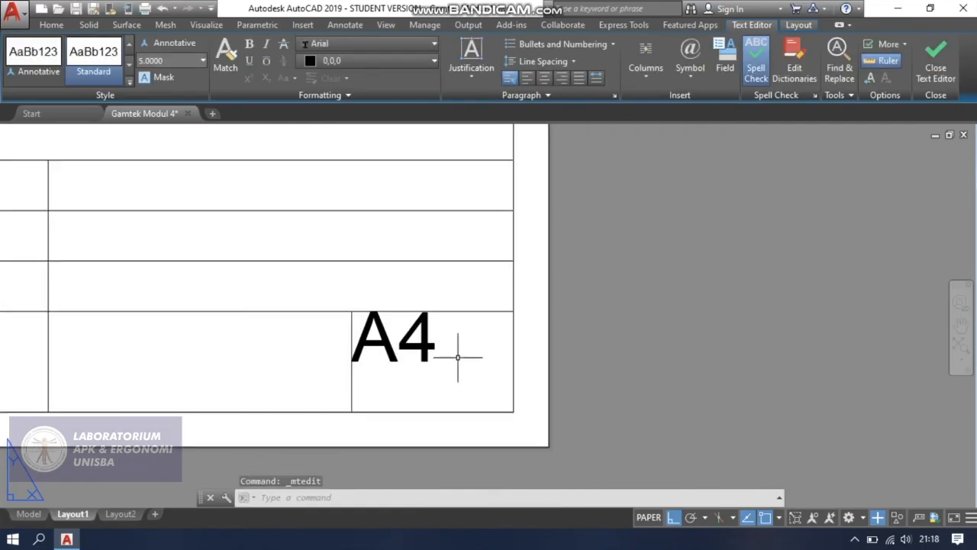
{"action": "left_click", "coordinate": [429, 336]}
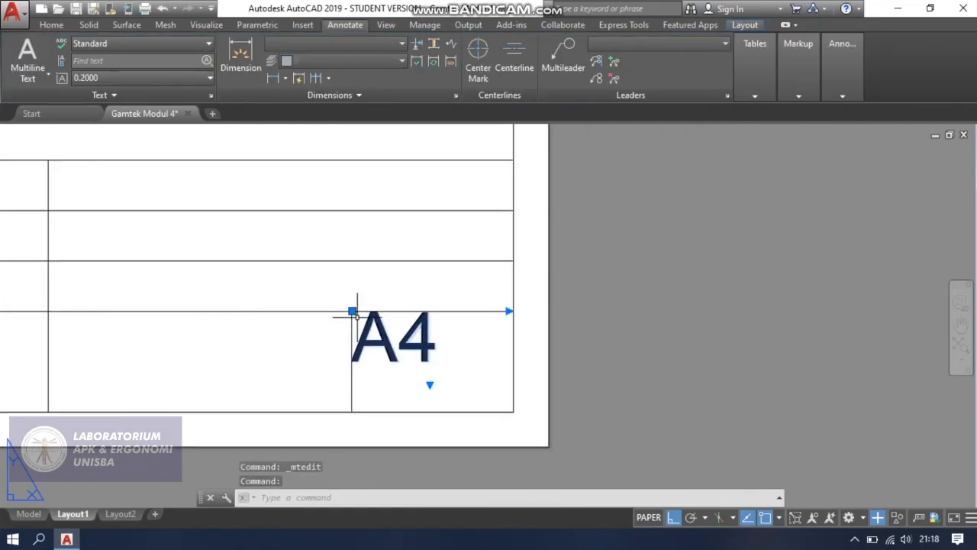
{"action": "left_click", "coordinate": [430, 385]}
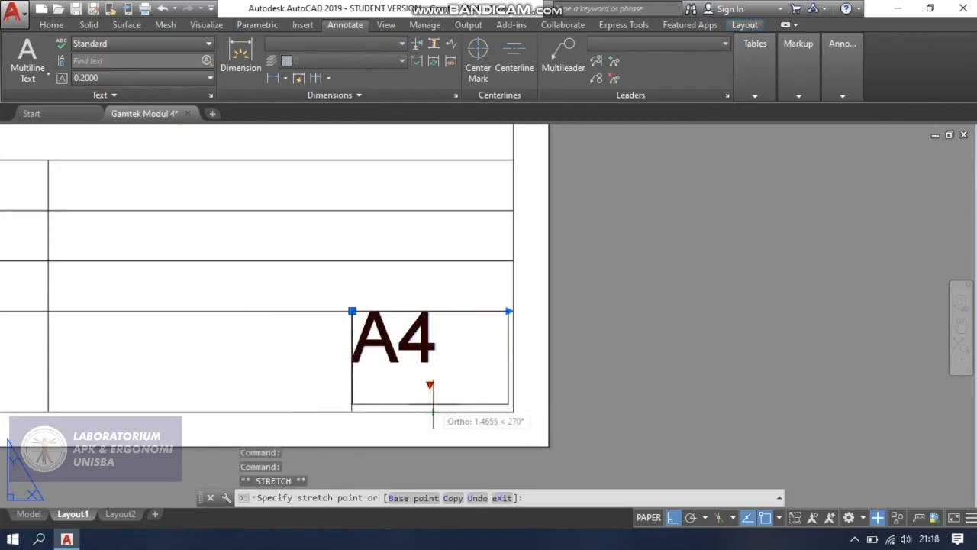
{"action": "left_click", "coordinate": [432, 410]}
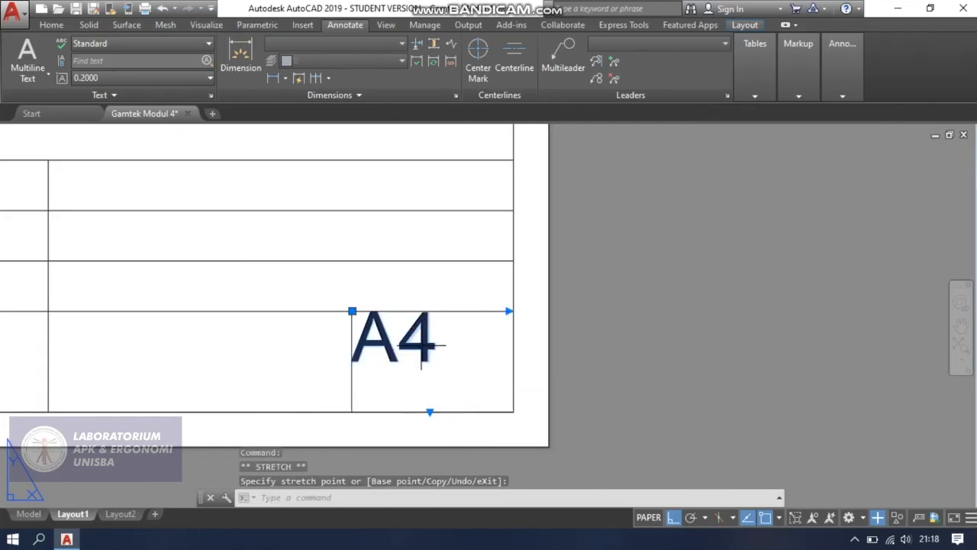
Center the A4 text horizontally within its frame and save the text change.
{"action": "double_click", "coordinate": [475, 350]}
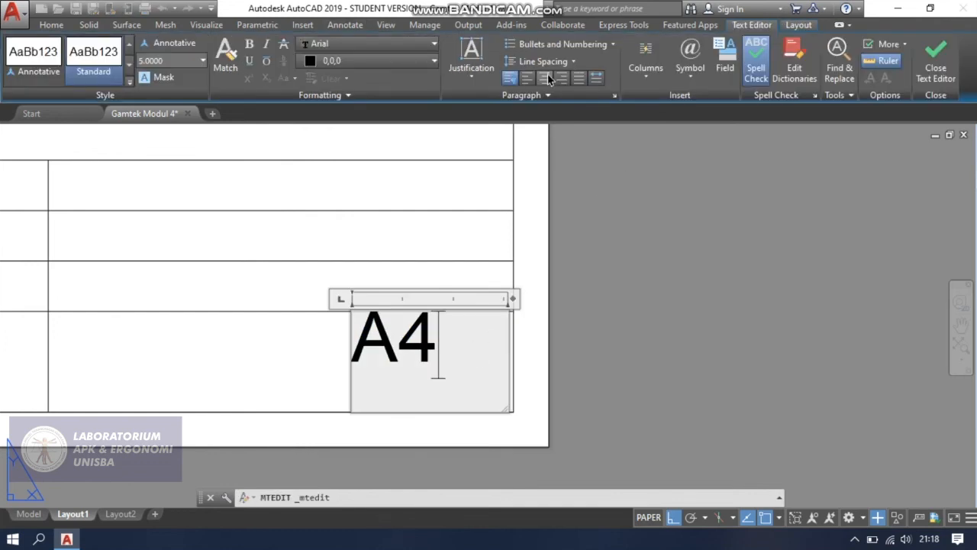
{"action": "left_click", "coordinate": [546, 78]}
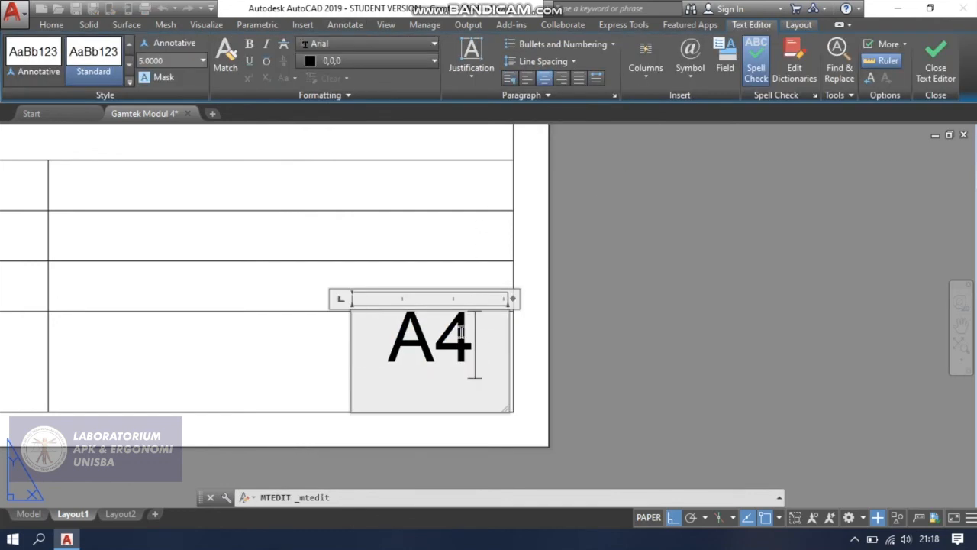
{"action": "left_click", "coordinate": [443, 358]}
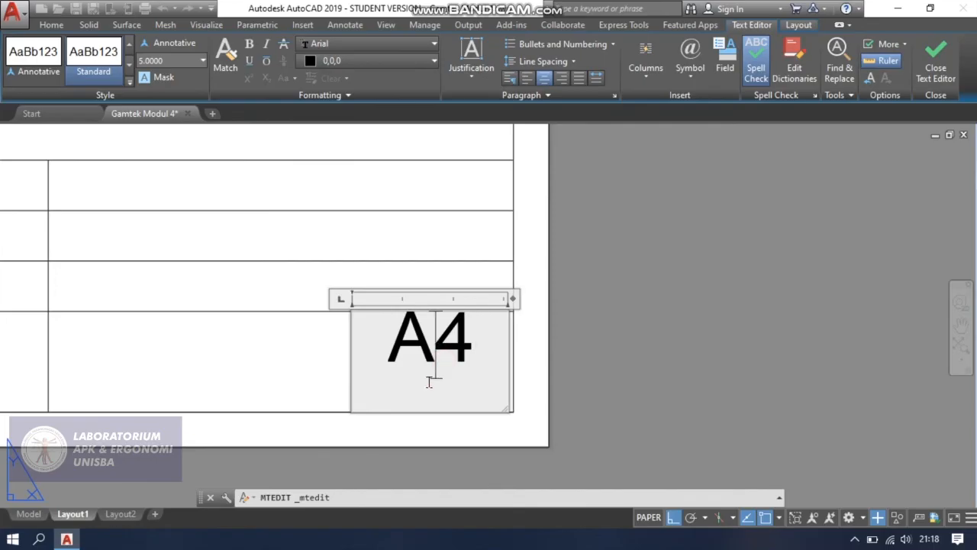
{"action": "key", "text": "Escape"}
{"action": "left_click", "coordinate": [508, 270]}
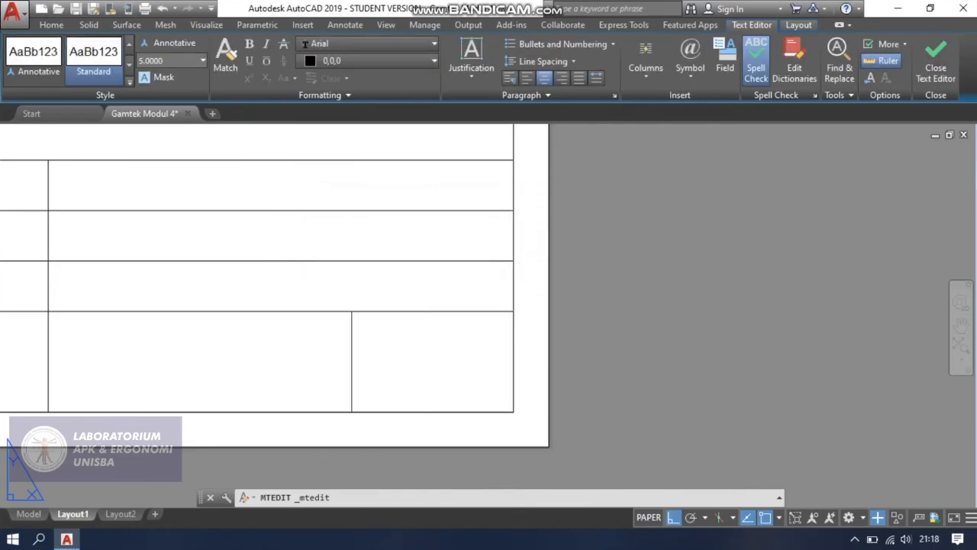
Move the A4 text straight down so it sits vertically centred in its title block cell.
{"action": "left_click", "coordinate": [439, 315]}
{"action": "left_click", "coordinate": [433, 306]}
{"action": "key", "text": "Escape"}
{"action": "left_click", "coordinate": [432, 336]}
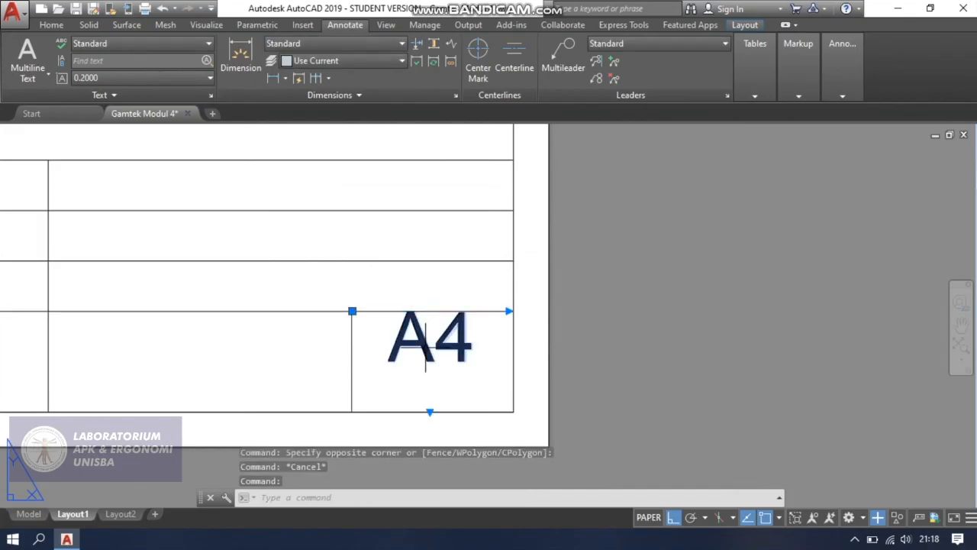
{"action": "left_click", "coordinate": [352, 310]}
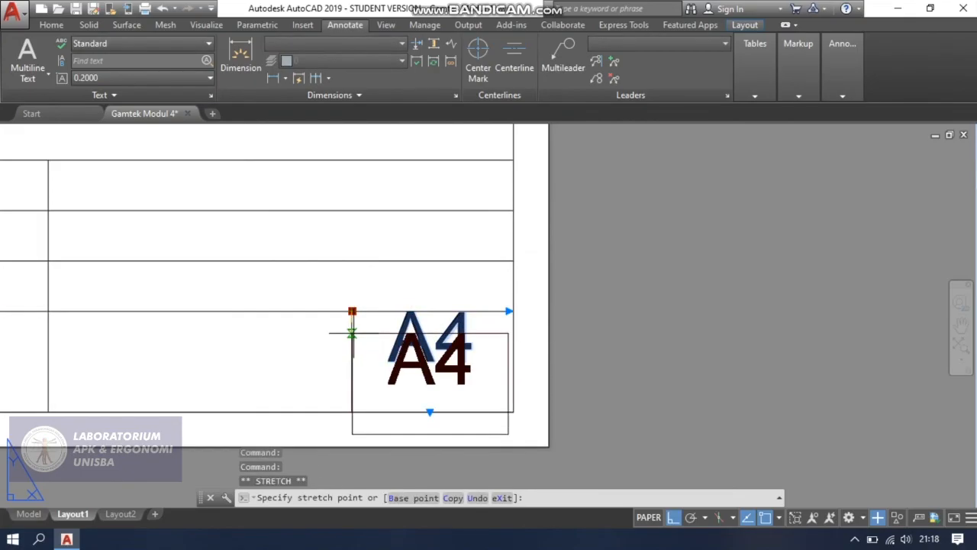
{"action": "left_click", "coordinate": [352, 333]}
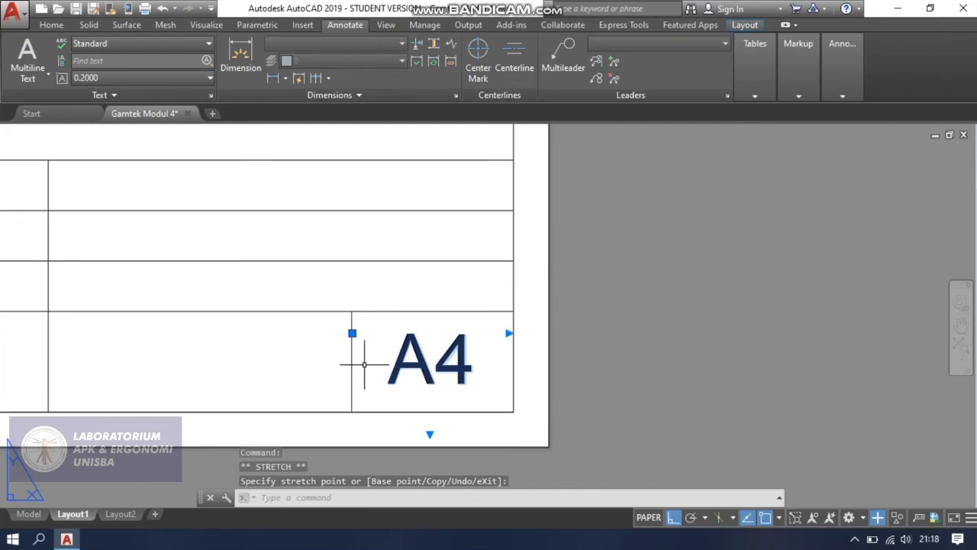
Shorten the A4 text frame from below so it ends just under the letters, inside the cell.
{"action": "left_click", "coordinate": [436, 419]}
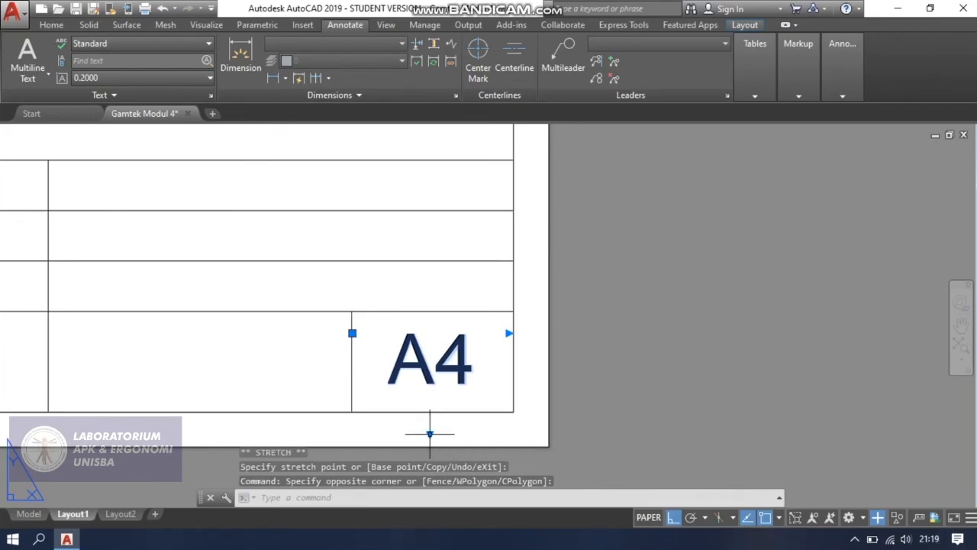
{"action": "left_click", "coordinate": [430, 434]}
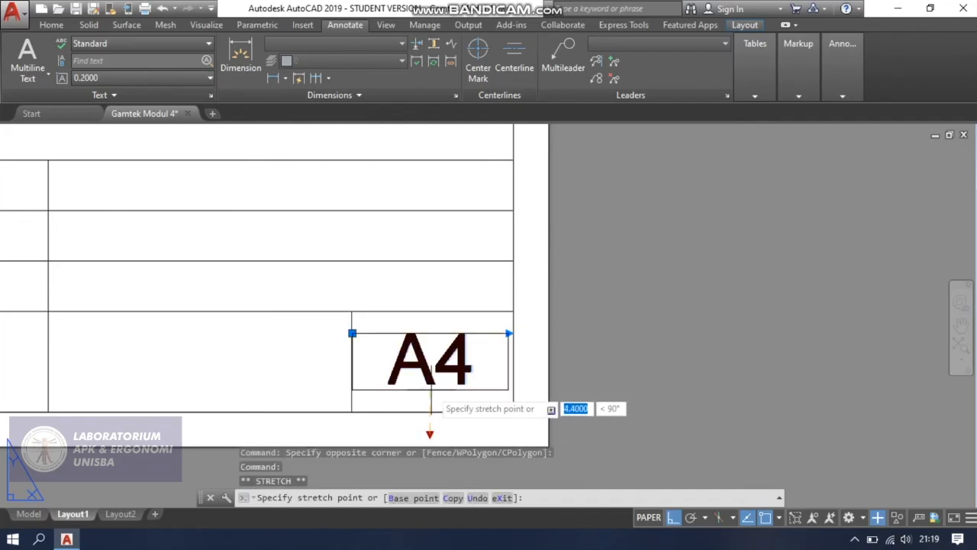
{"action": "left_click", "coordinate": [431, 390]}
{"action": "key", "text": "Escape"}
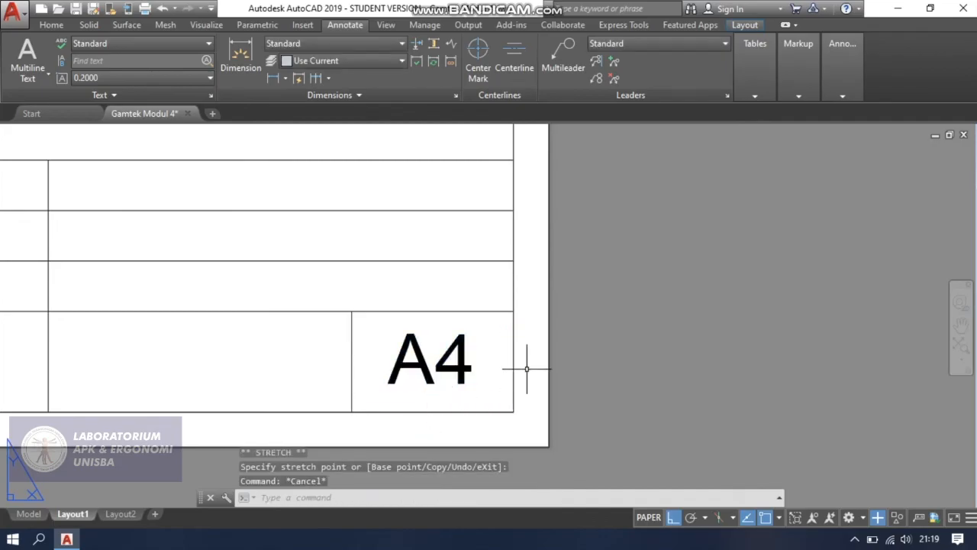
Copy the A4 text horizontally into the adjacent cell of the title block's bottom row.
{"action": "scroll", "coordinate": [525, 355], "scroll_direction": "down", "scroll_amount": 2}
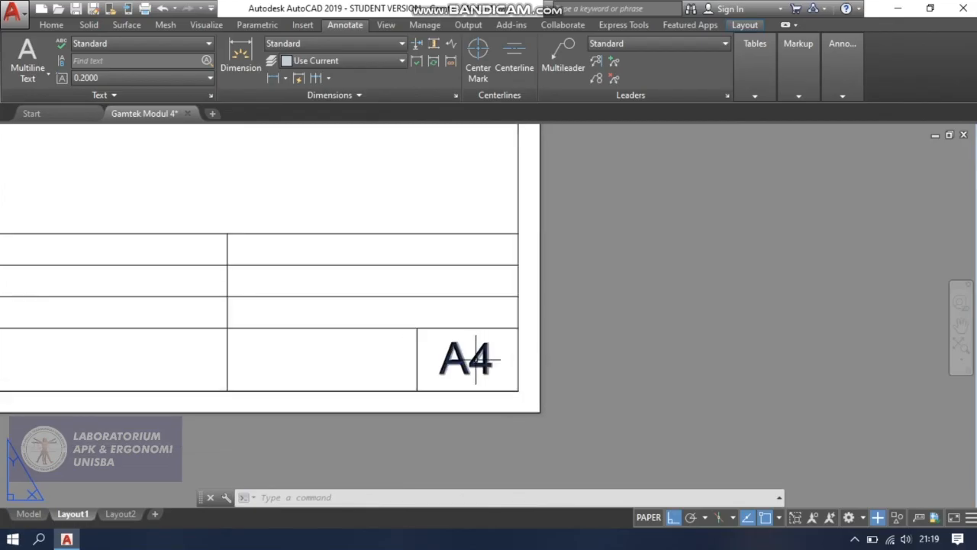
{"action": "scroll", "coordinate": [476, 359], "scroll_direction": "down", "scroll_amount": 2}
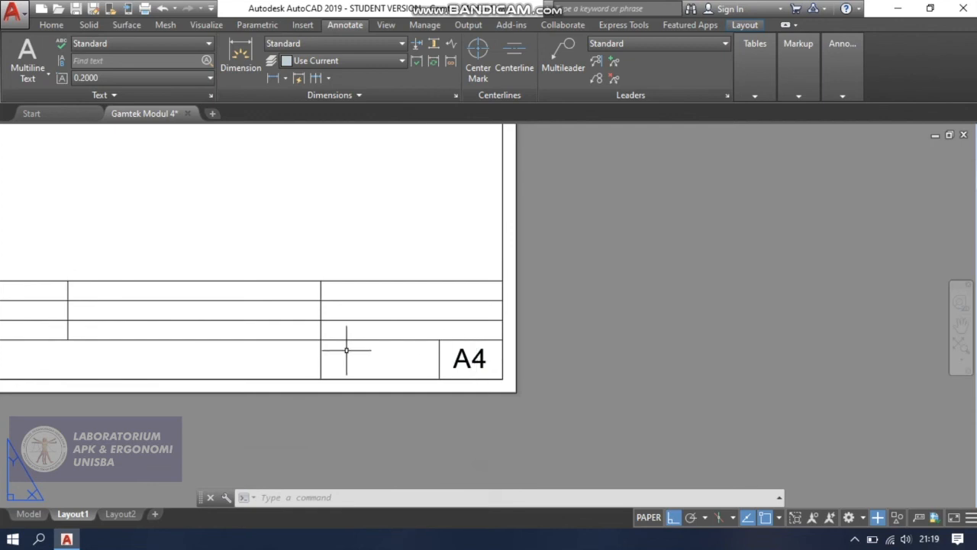
{"action": "middle_click_drag", "start_coordinate": [323, 345], "coordinate": [503, 364]}
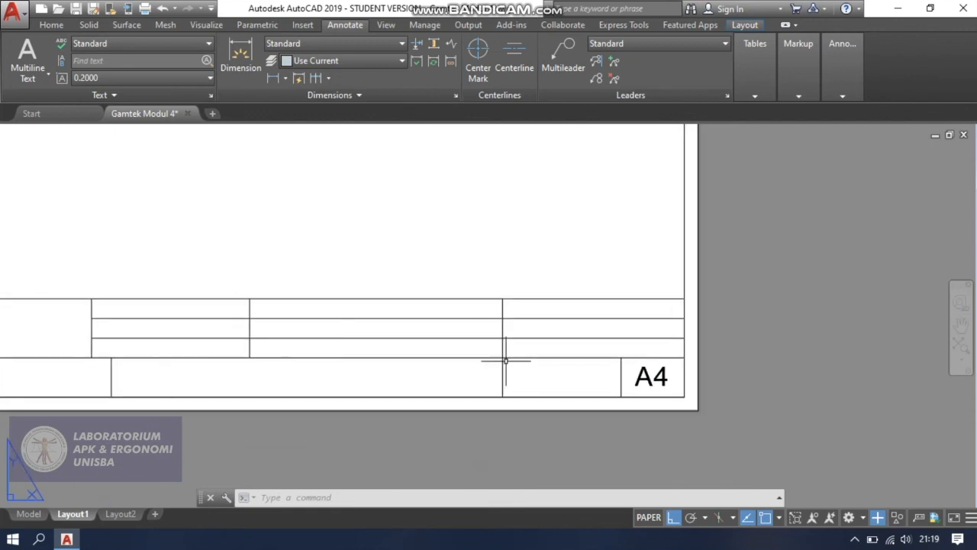
{"action": "scroll", "coordinate": [621, 376], "scroll_direction": "up", "scroll_amount": 2}
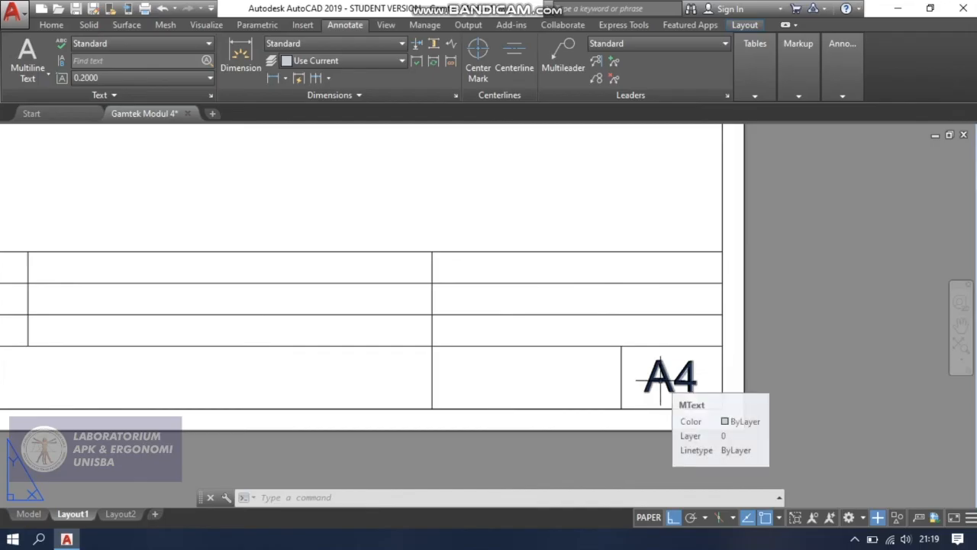
{"action": "type", "text": "co"}
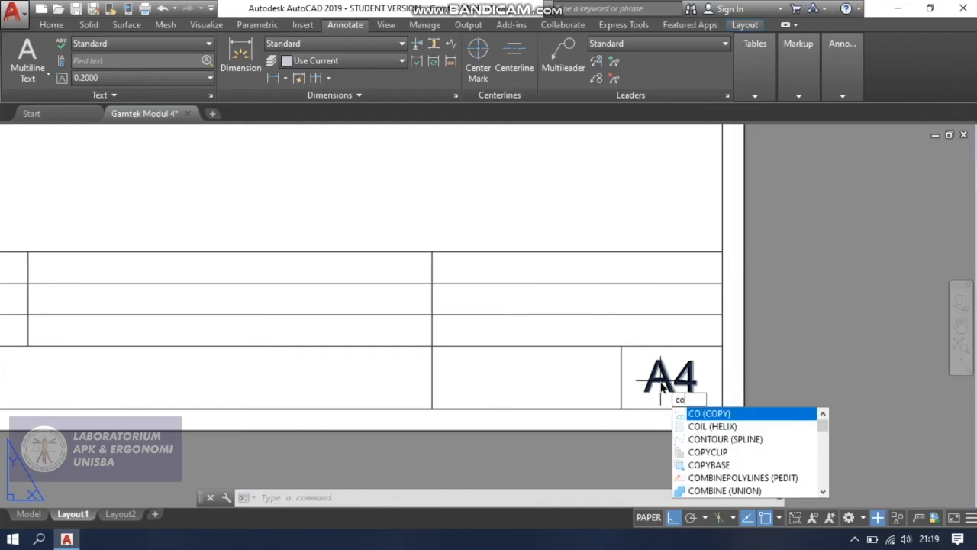
{"action": "key", "text": "Return"}
{"action": "left_click", "coordinate": [661, 380]}
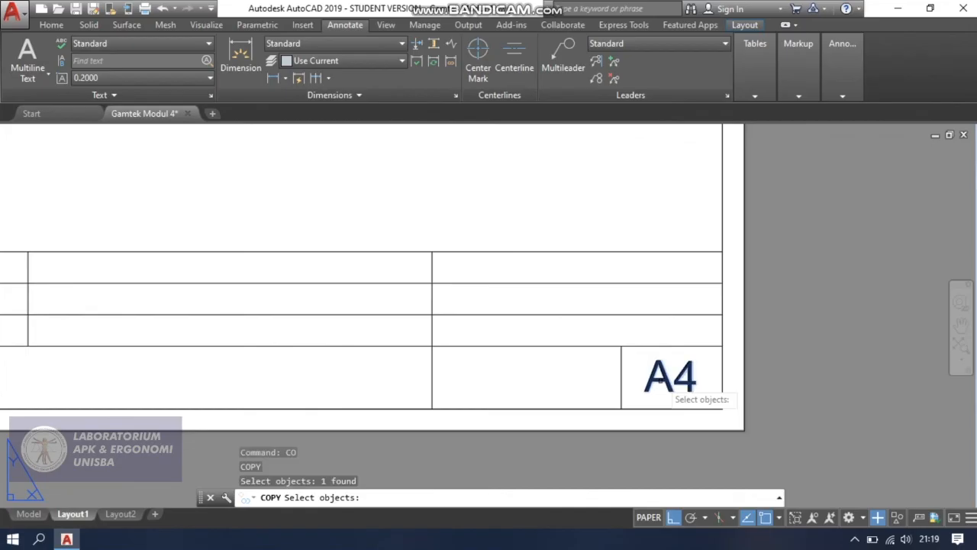
{"action": "key", "text": "Return"}
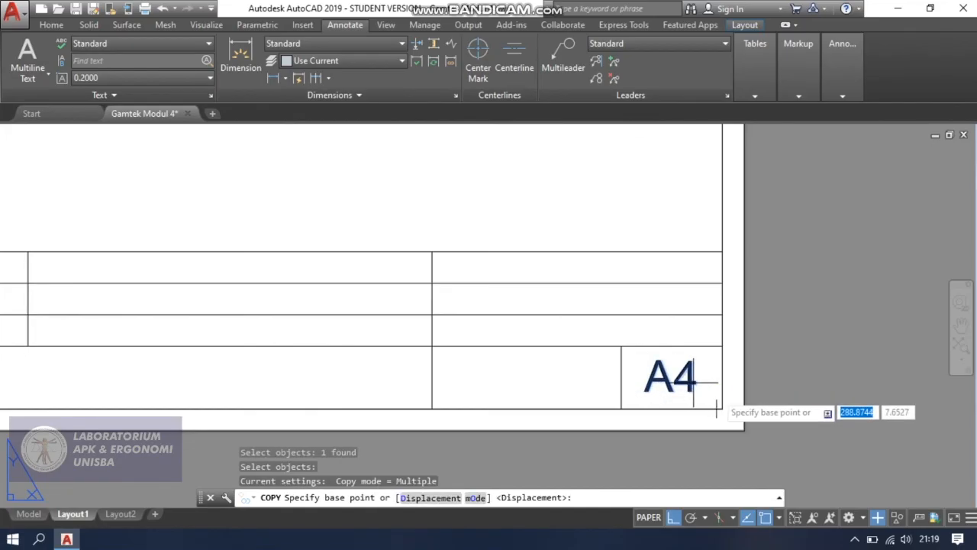
{"action": "left_click", "coordinate": [722, 390]}
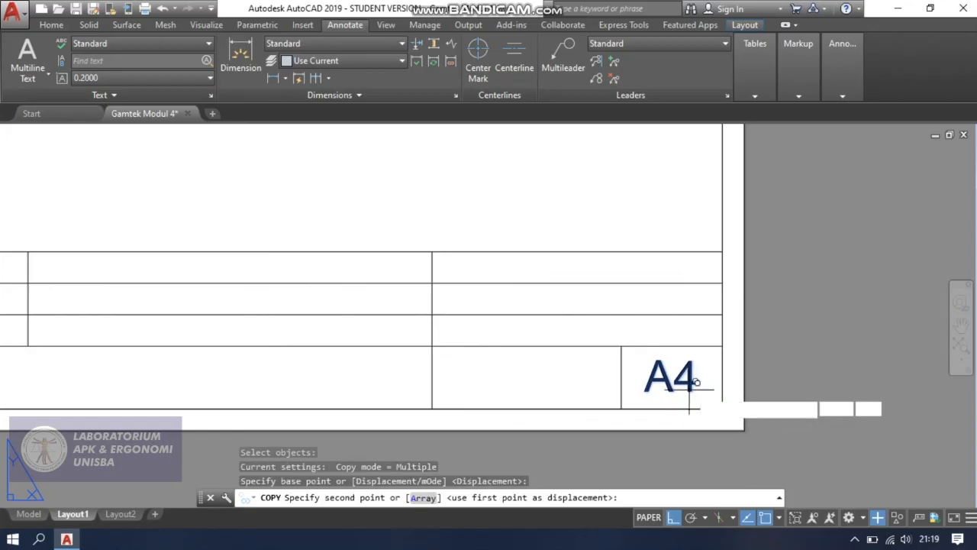
{"action": "left_click", "coordinate": [553, 373]}
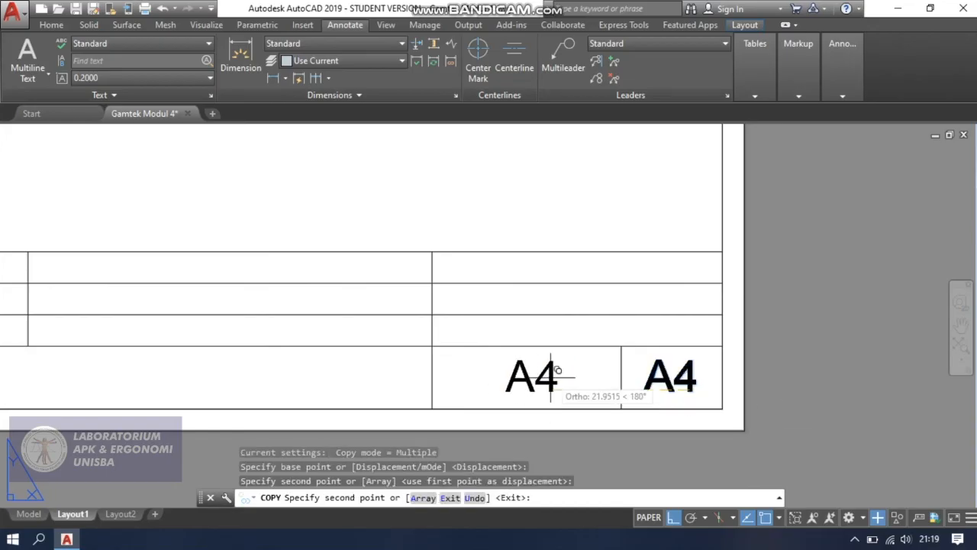
{"action": "key", "text": "Escape"}
Try to replace the copied A4 text with "NO." and a tabbed "1", and undo that edit.
{"action": "double_click", "coordinate": [537, 376]}
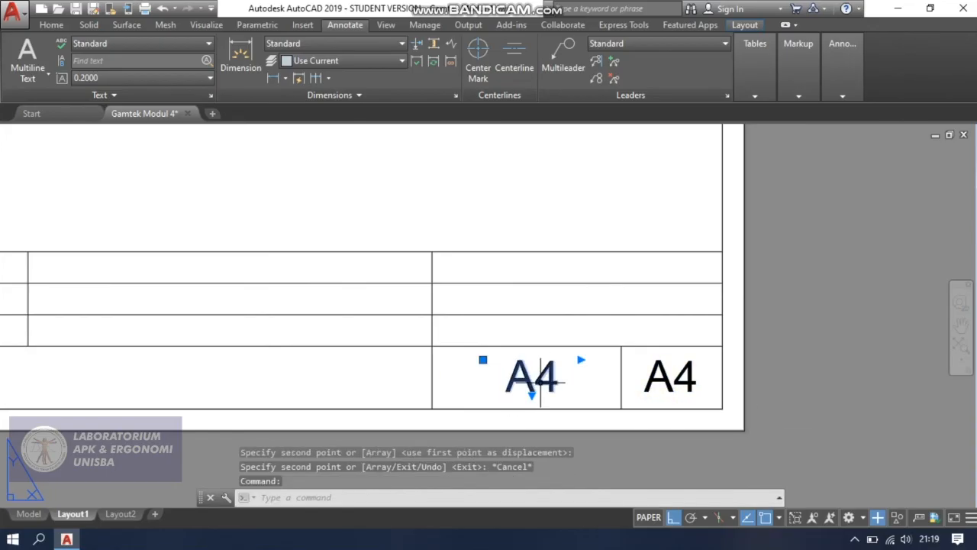
{"action": "double_click", "coordinate": [532, 391]}
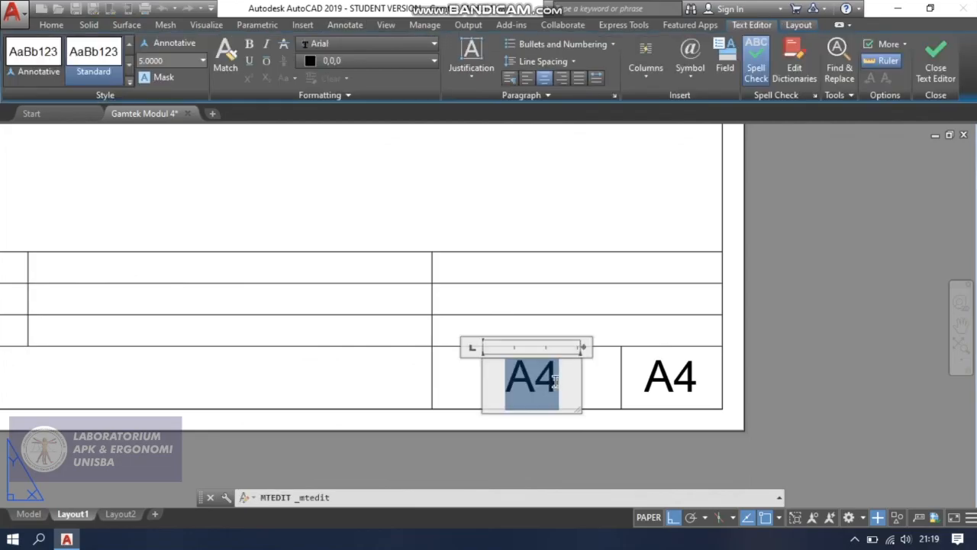
{"action": "type", "text": "NO"}
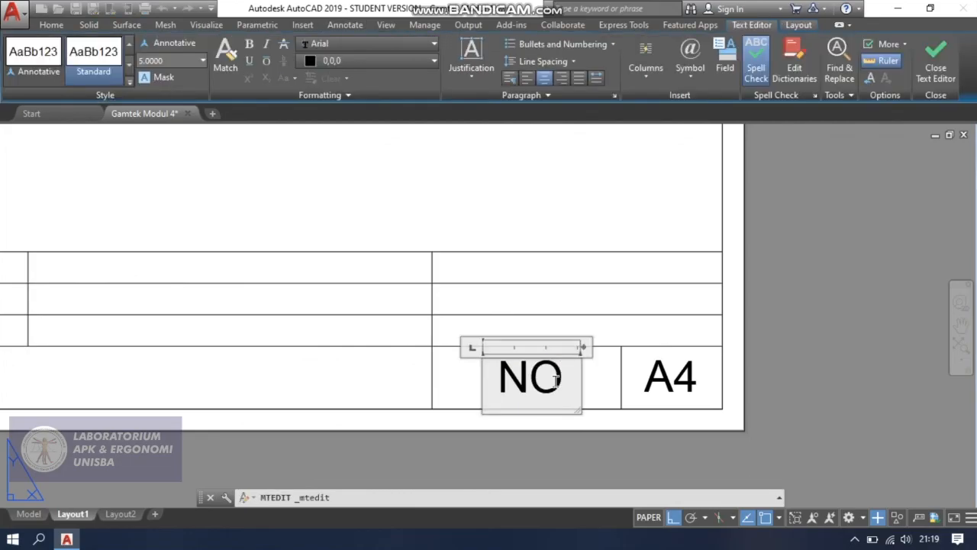
{"action": "type", "text": "."}
{"action": "key", "text": "Tab"}
{"action": "type", "text": "1"}
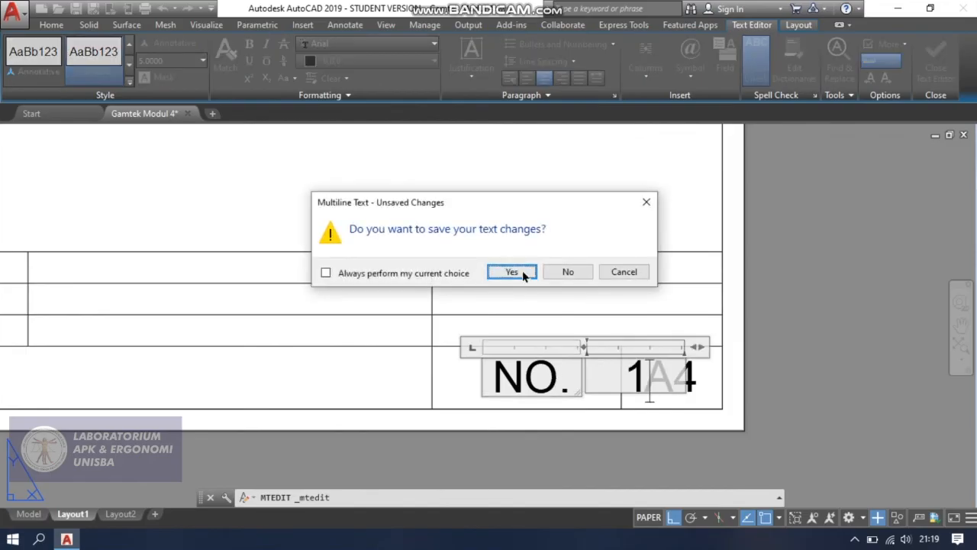
{"action": "left_click", "coordinate": [512, 272]}
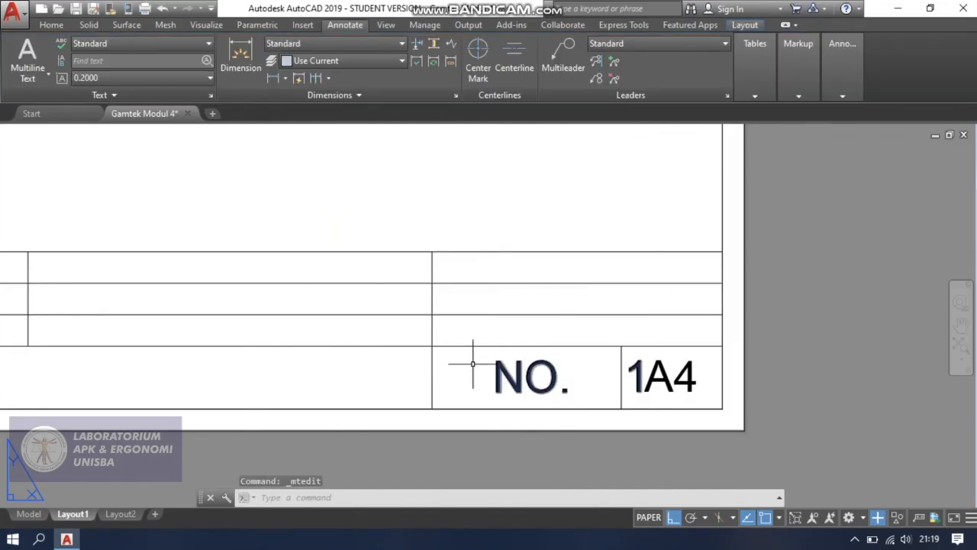
{"action": "key", "text": "ctrl+z"}
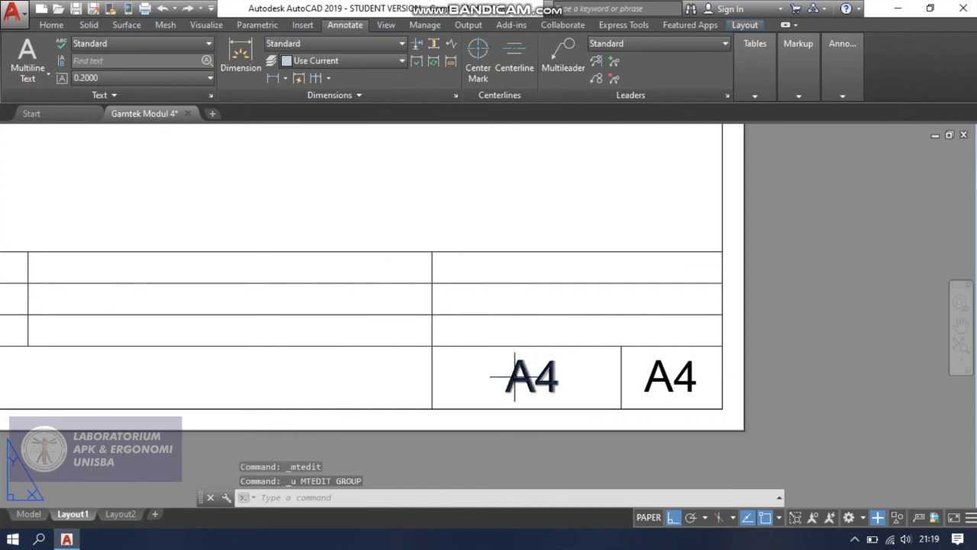
Replace the copied A4 text with "NO. 1", widening its frame to keep it on one line, and save the text change.
{"action": "left_click", "coordinate": [519, 375]}
{"action": "double_click", "coordinate": [531, 378]}
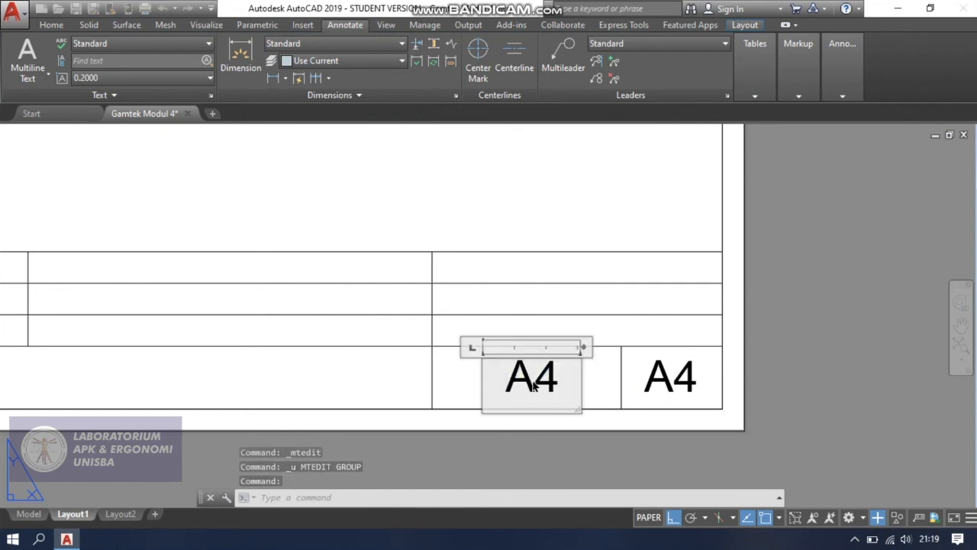
{"action": "type", "text": "NO"}
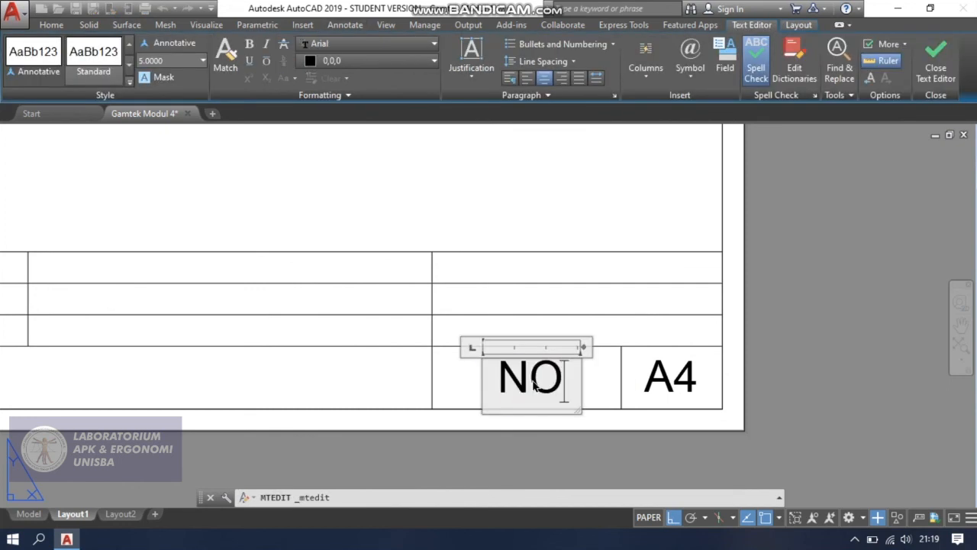
{"action": "type", "text": "."}
{"action": "key", "text": "Tab"}
{"action": "type", "text": "1"}
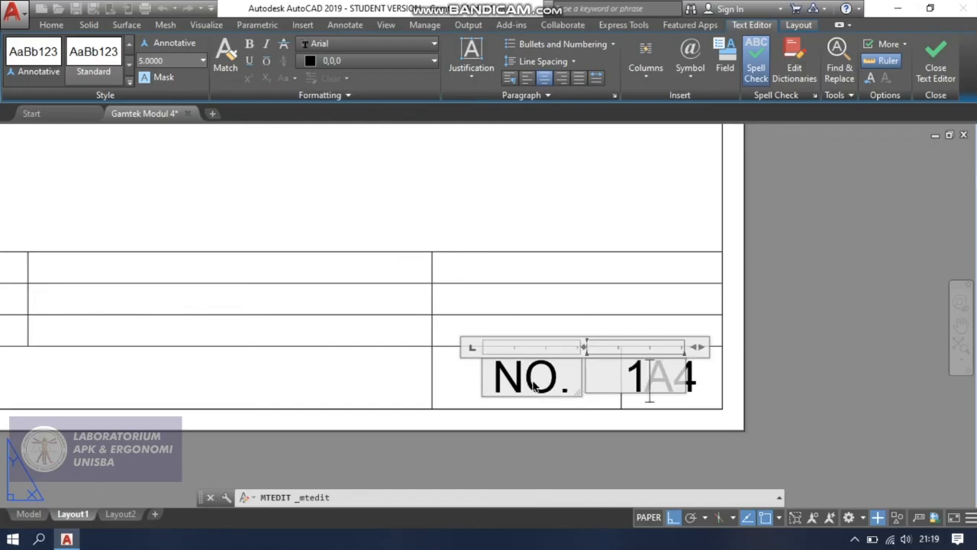
{"action": "key", "text": "BackSpace"}
{"action": "key", "text": "BackSpace"}
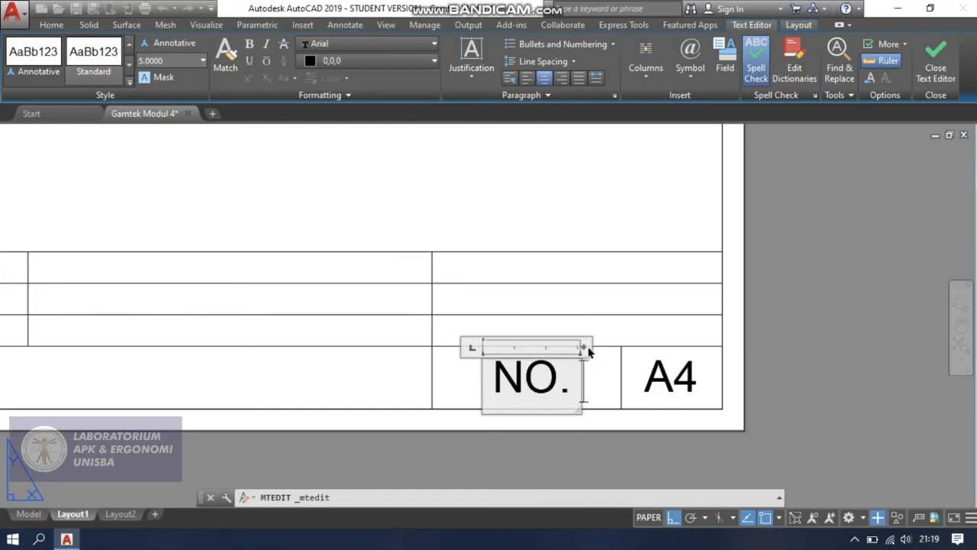
{"action": "left_click_drag", "start_coordinate": [585, 345], "coordinate": [607, 346]}
{"action": "type", "text": "1"}
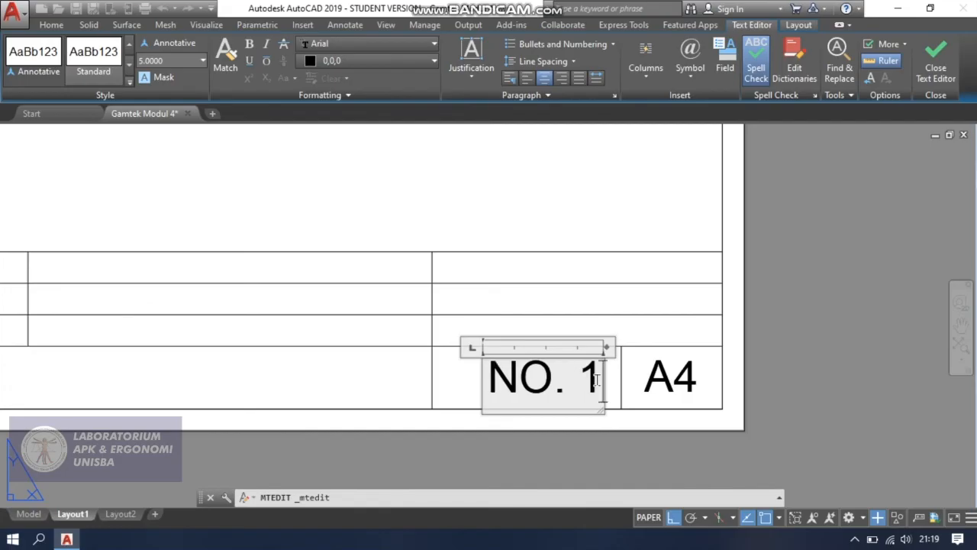
{"action": "key", "text": "Escape"}
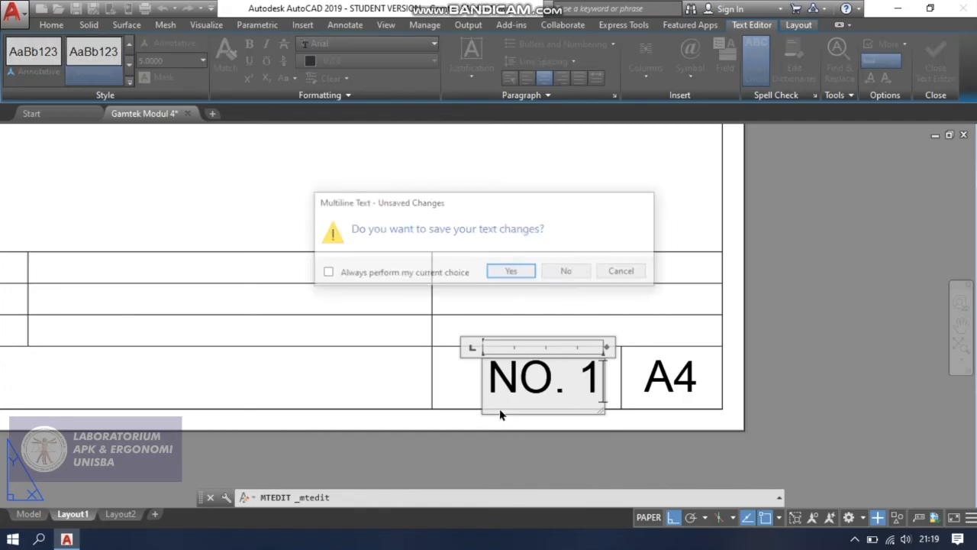
{"action": "key", "text": "Return"}
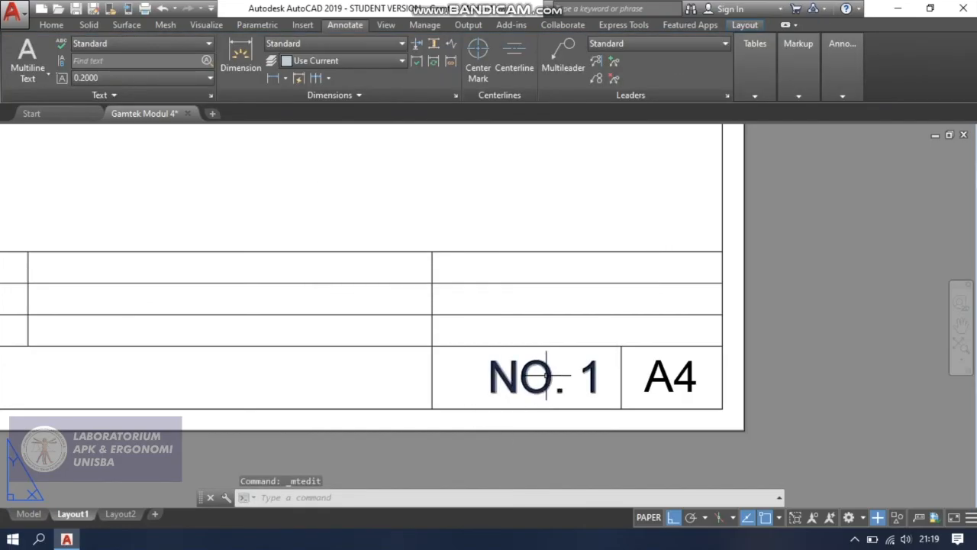
Shift the NO. 1 text horizontally so it is centred in its title block cell.
{"action": "left_click", "coordinate": [498, 371]}
{"action": "left_click", "coordinate": [482, 359]}
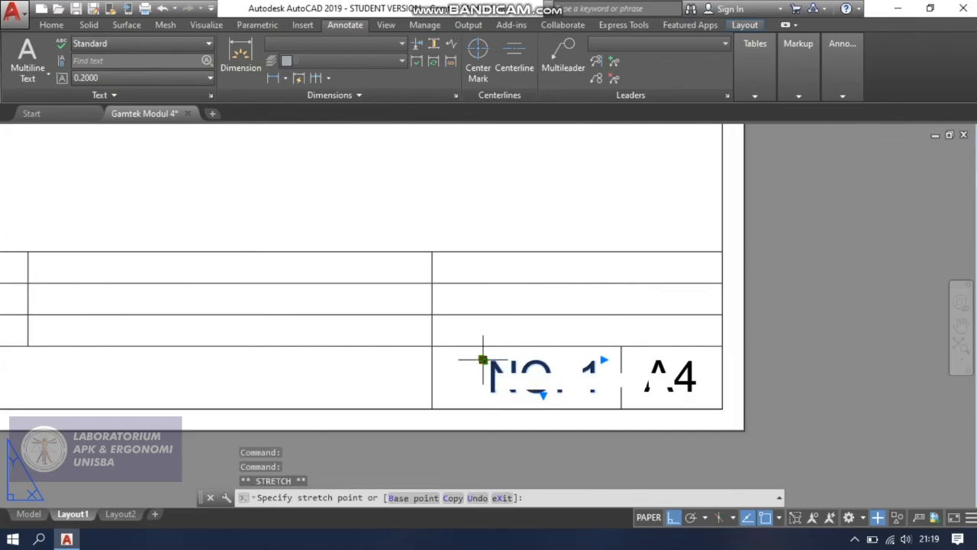
{"action": "key", "text": "Escape"}
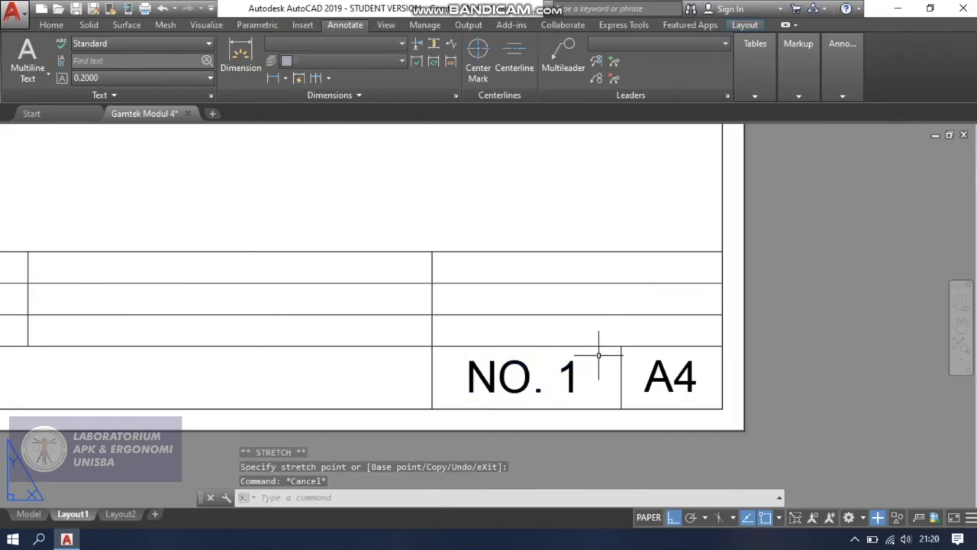
Shorten the two inner horizontal lines above NO. 1 and A4 to end at the vertical divider, leaving one merged cell.
{"action": "left_click", "coordinate": [616, 314]}
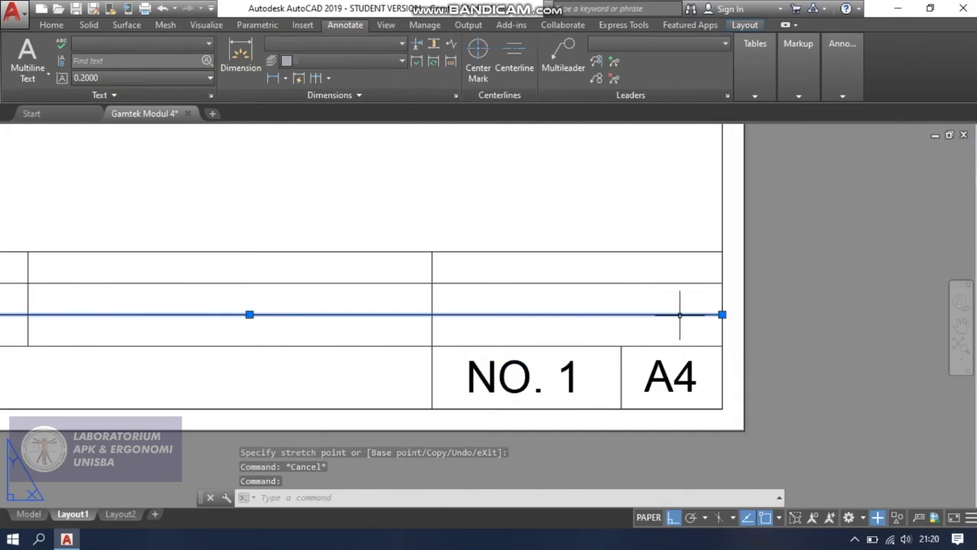
{"action": "left_click", "coordinate": [722, 314]}
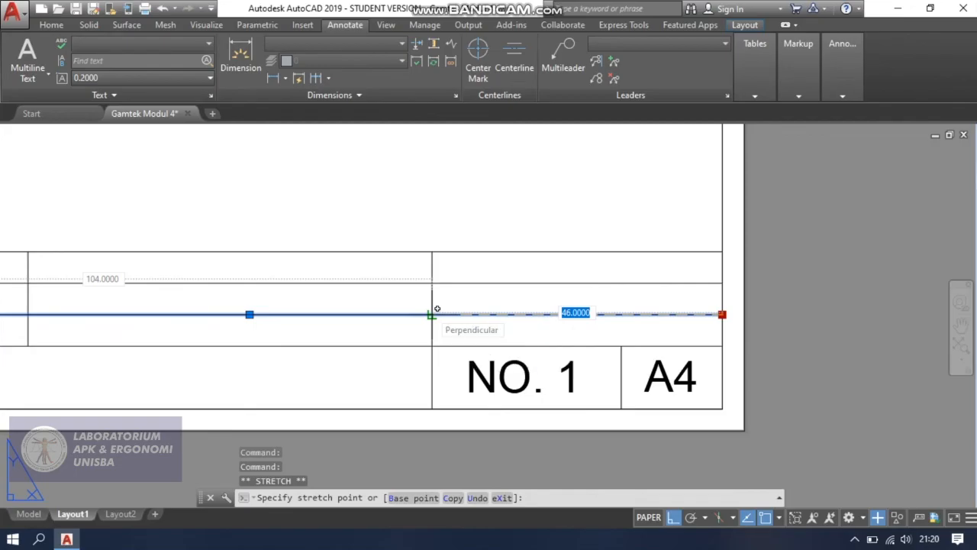
{"action": "left_click", "coordinate": [434, 312]}
{"action": "left_click", "coordinate": [619, 283]}
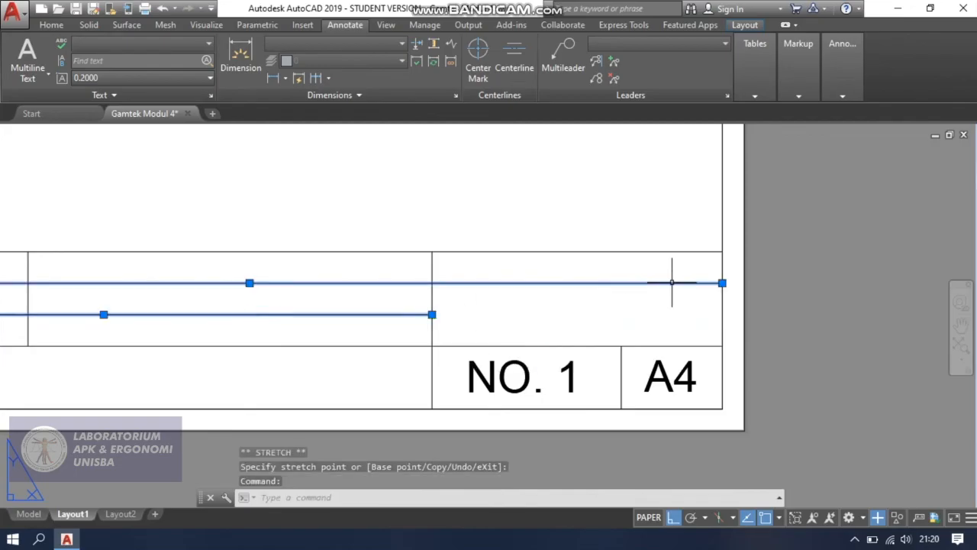
{"action": "left_click", "coordinate": [722, 283]}
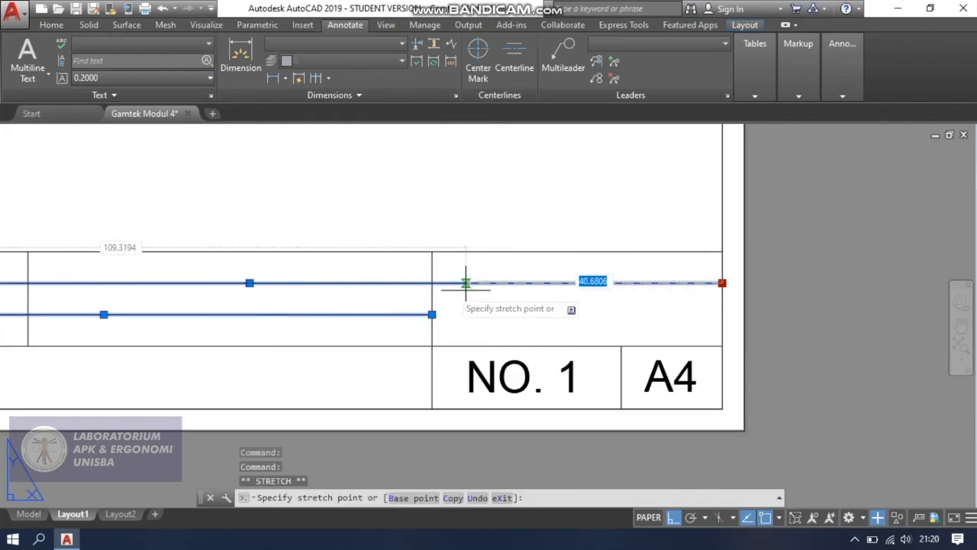
{"action": "left_click", "coordinate": [431, 283]}
{"action": "mouse_move", "coordinate": [431, 283]}
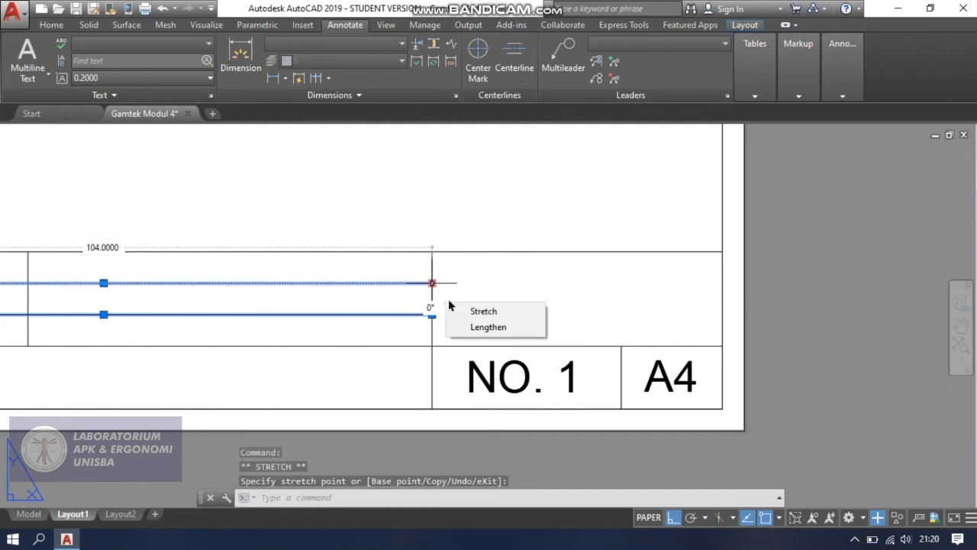
{"action": "key", "text": "Escape"}
{"action": "key", "text": "Escape"}
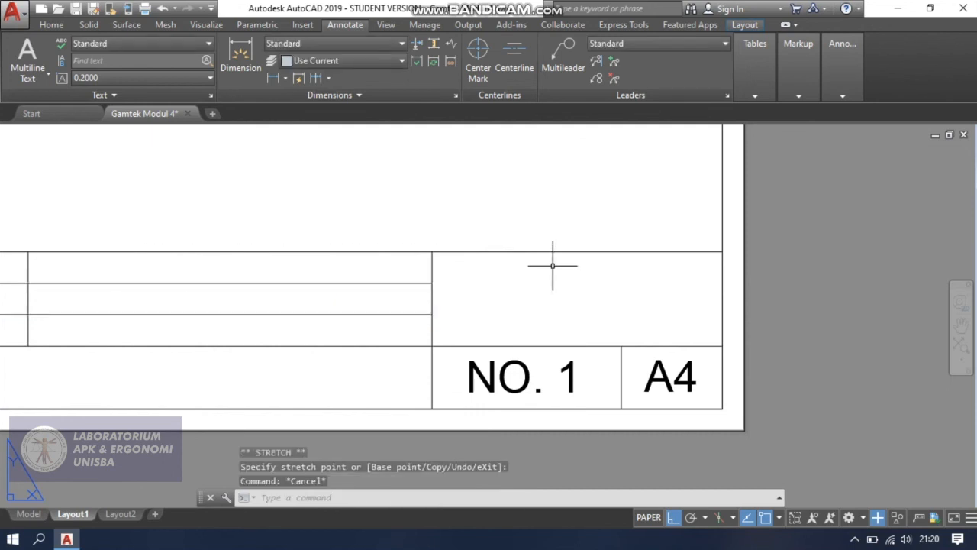
{"action": "scroll", "coordinate": [549, 278], "scroll_direction": "down", "scroll_amount": 2}
{"action": "middle_click_drag", "start_coordinate": [545, 288], "coordinate": [667, 288]}
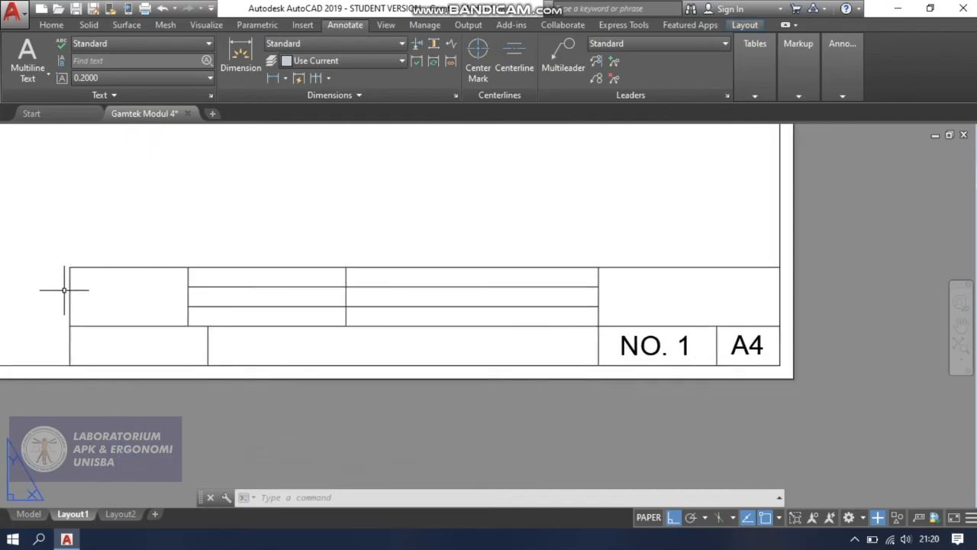
{"action": "scroll", "coordinate": [64, 289], "scroll_direction": "up", "scroll_amount": 2}
{"action": "scroll", "coordinate": [72, 285], "scroll_direction": "down", "scroll_amount": 2}
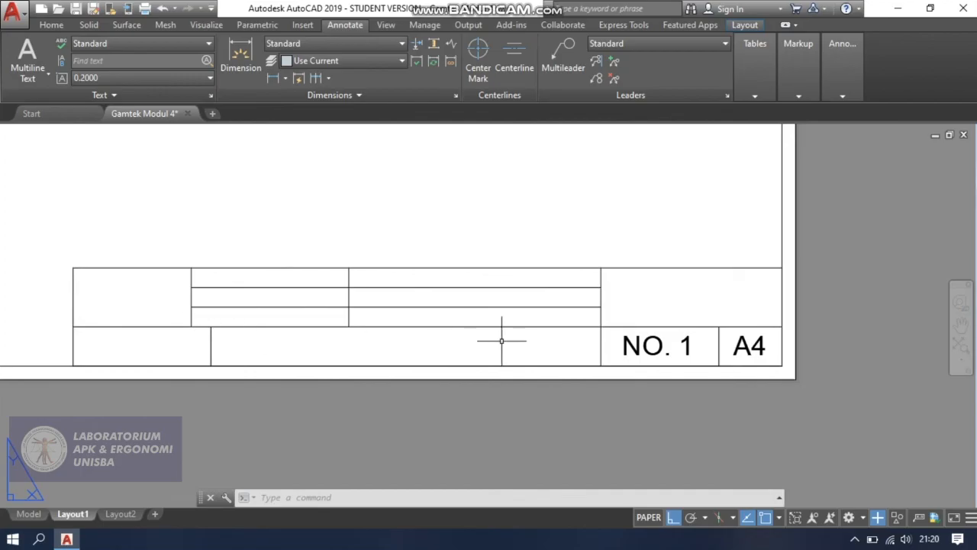
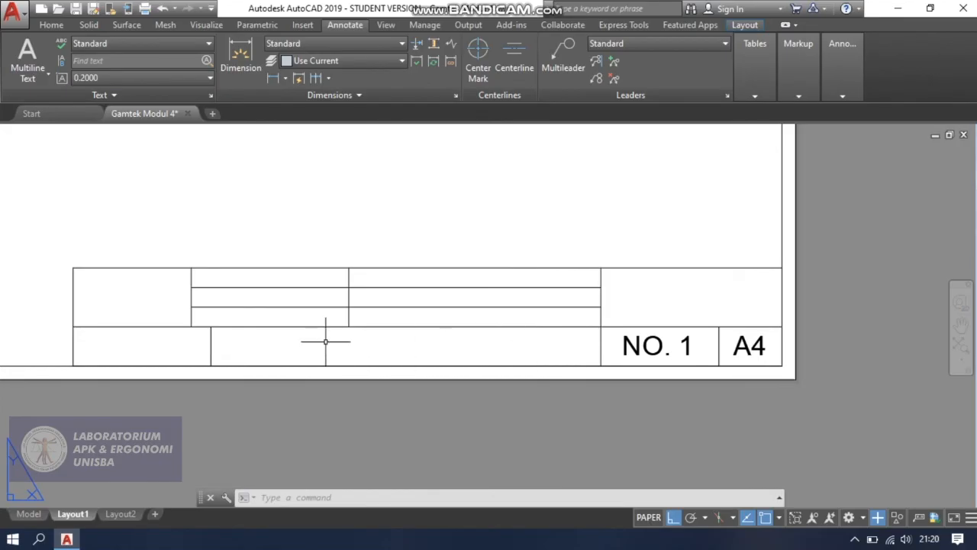
Copy the "NO. 1" text horizontally into the wide middle cell of the title block's bottom row.
{"action": "left_click", "coordinate": [624, 345]}
{"action": "type", "text": "co"}
{"action": "key", "text": "Return"}
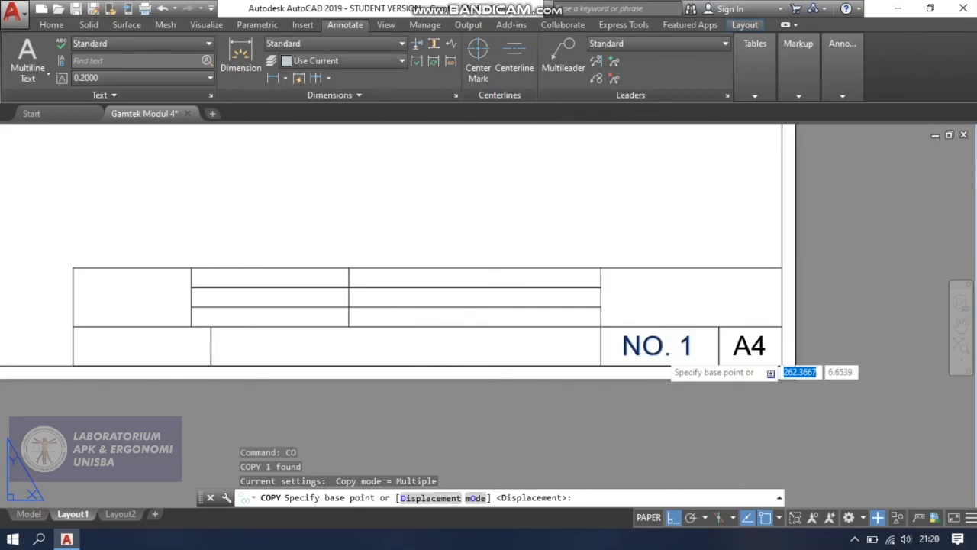
{"action": "left_click", "coordinate": [659, 352]}
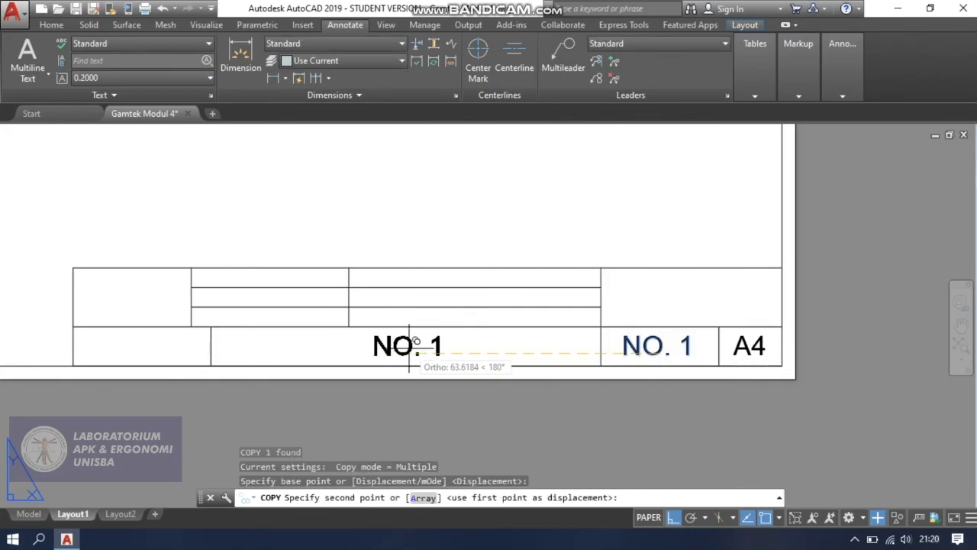
{"action": "left_click", "coordinate": [367, 342]}
{"action": "key", "text": "Escape"}
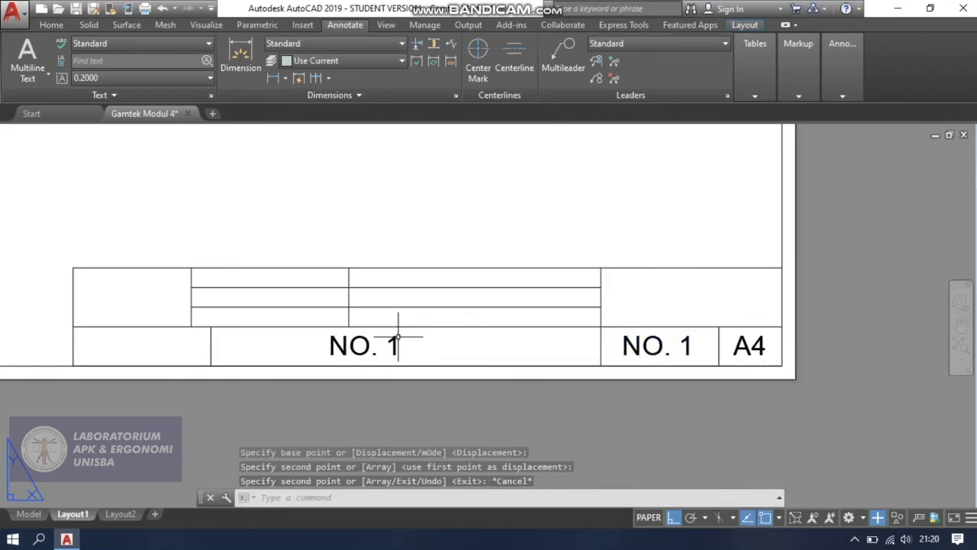
Widen the copied "NO. 1" text's frame by stretching its right end toward the cell's right side.
{"action": "left_click", "coordinate": [398, 336]}
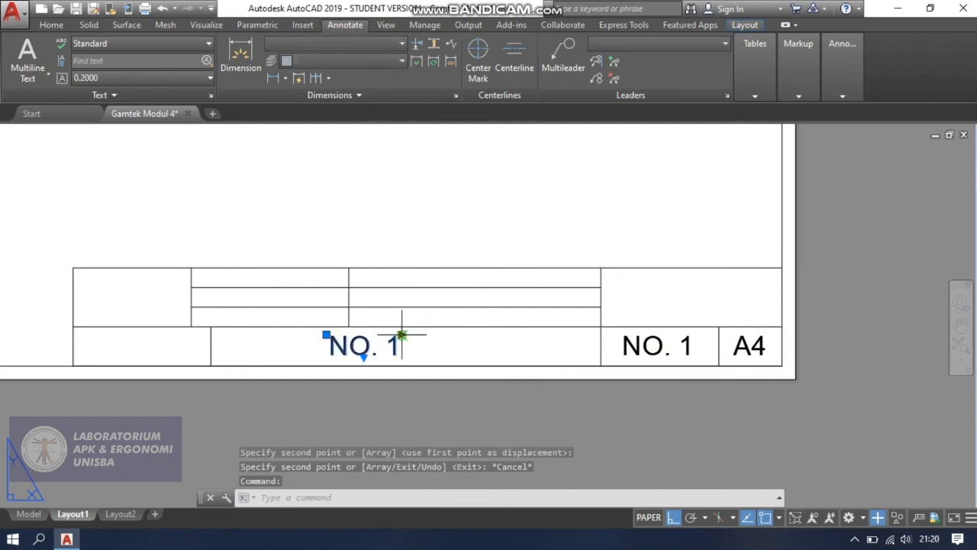
{"action": "left_click", "coordinate": [401, 334]}
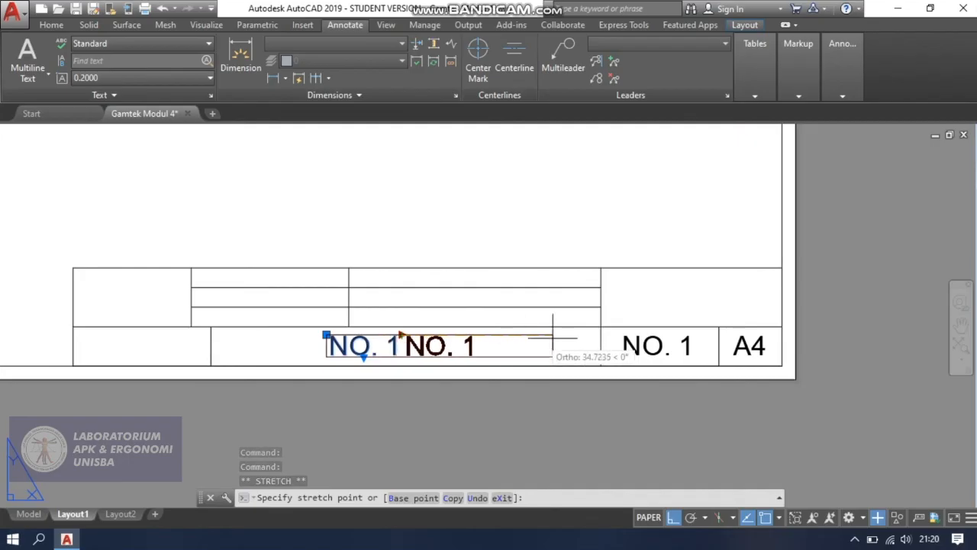
{"action": "key", "text": "Escape"}
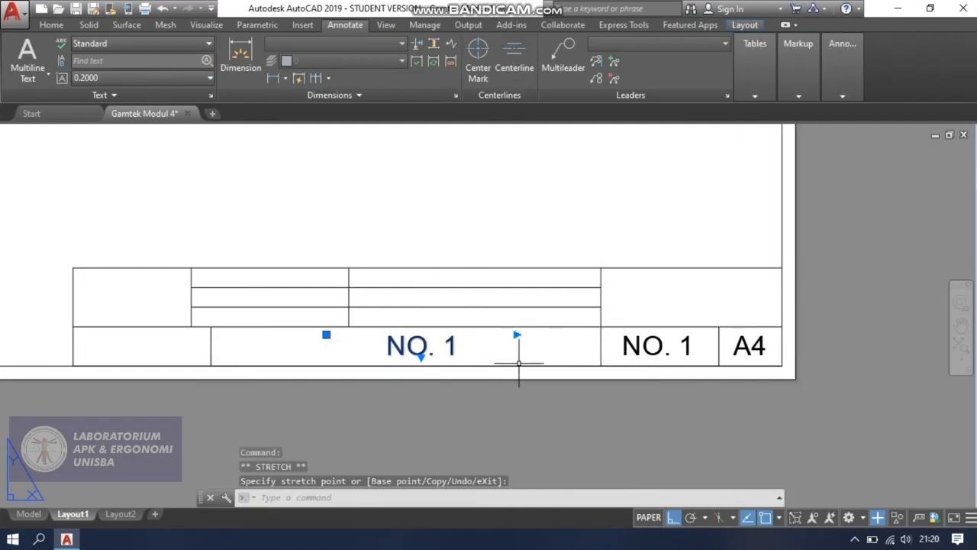
{"action": "key", "text": "Escape"}
Replace the copied "NO. 1" text in the middle cell with "RAGUM" and save the text change.
{"action": "double_click", "coordinate": [432, 347]}
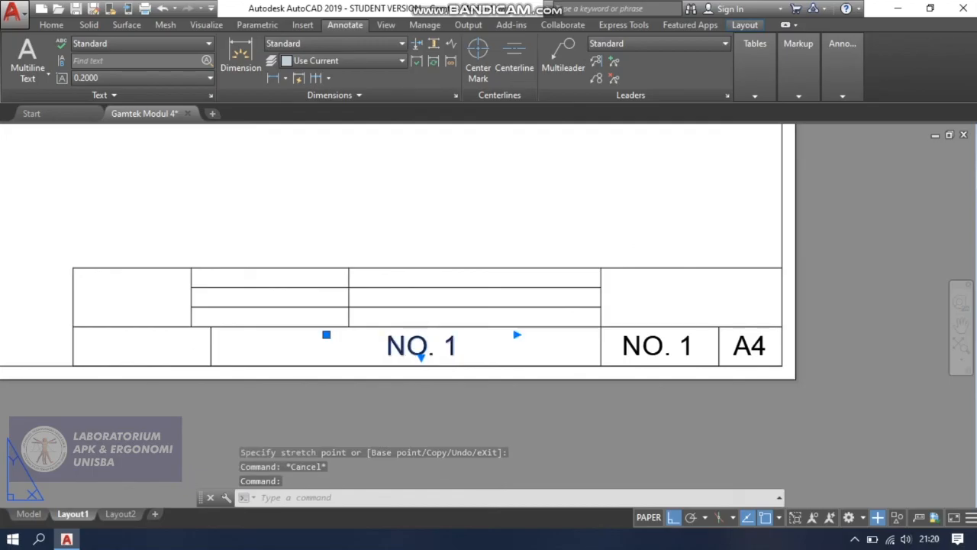
{"action": "left_click_drag", "start_coordinate": [458, 345], "coordinate": [300, 347]}
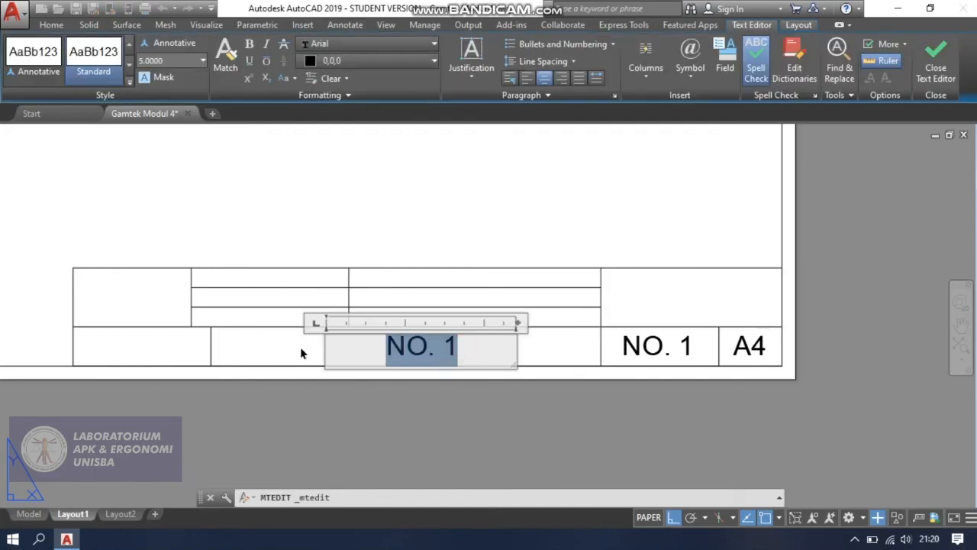
{"action": "type", "text": "RAGUM"}
{"action": "key", "text": "Escape"}
{"action": "key", "text": "Return"}
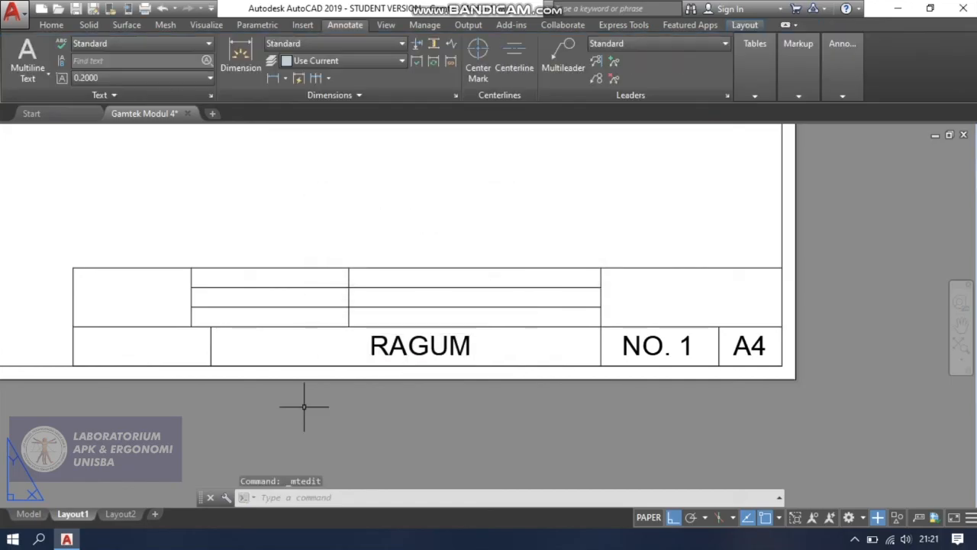
Shift the "RAGUM" text slightly left so it sits centred in the middle cell.
{"action": "left_click", "coordinate": [416, 345]}
{"action": "left_click", "coordinate": [326, 334]}
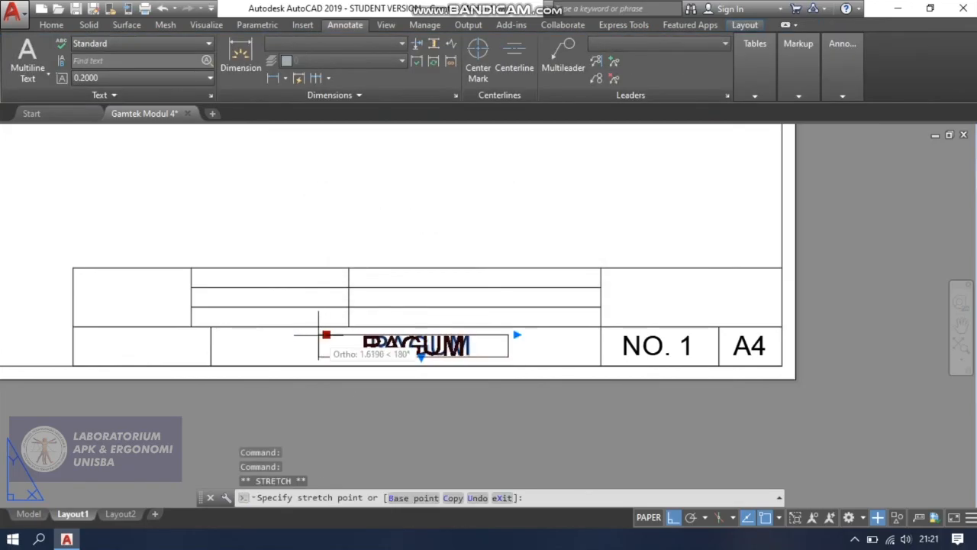
{"action": "key", "text": "Escape"}
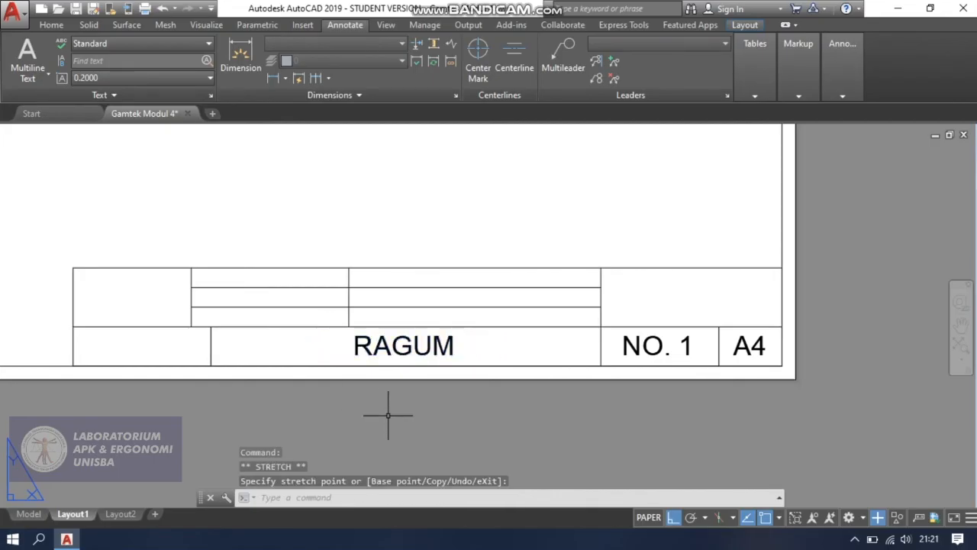
{"action": "key", "text": "Escape"}
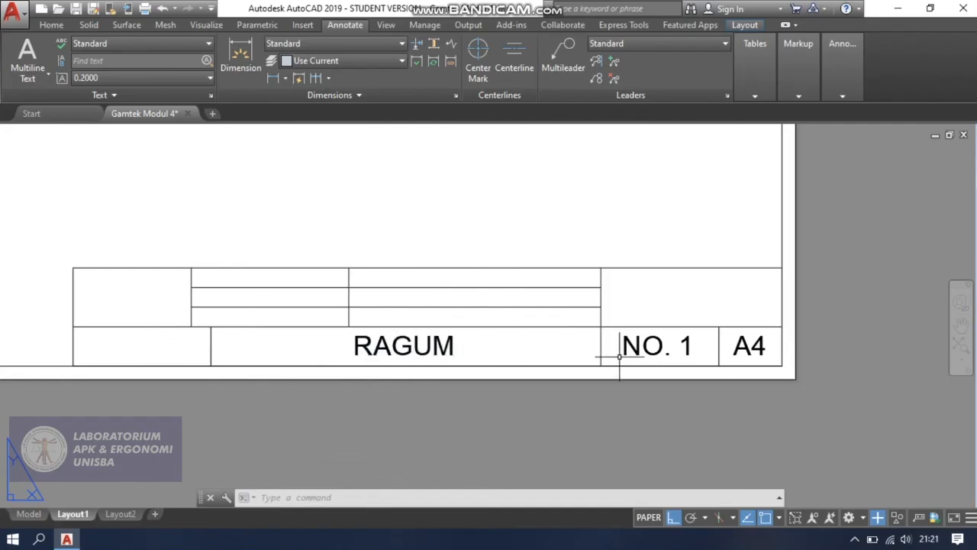
Copy the "RAGUM" text horizontally into the leftmost cell of the title block's bottom row.
{"action": "left_click", "coordinate": [435, 346]}
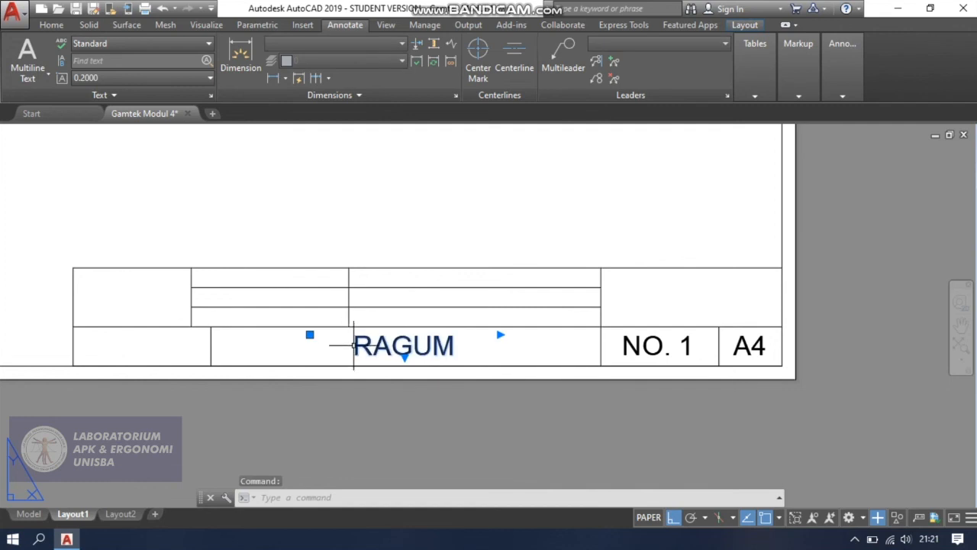
{"action": "key", "text": "Return"}
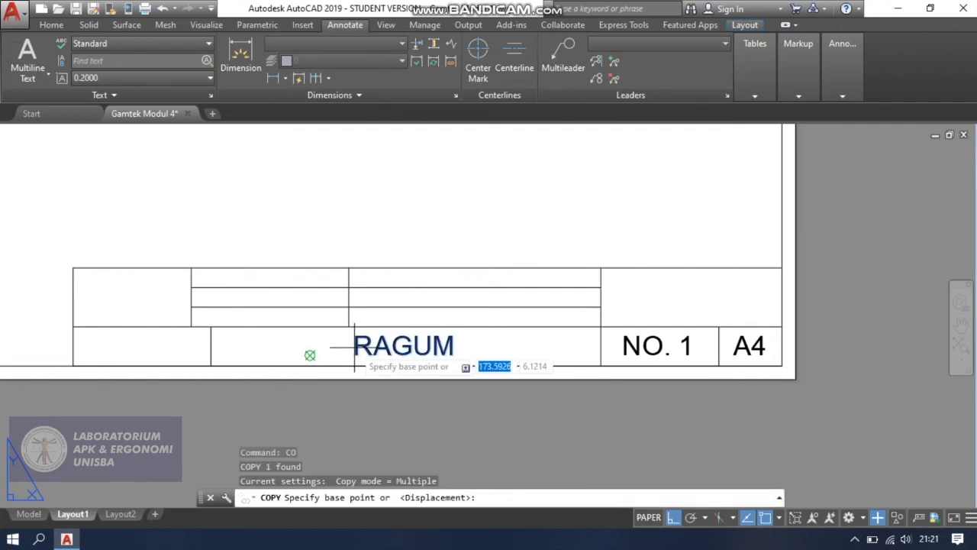
{"action": "left_click", "coordinate": [354, 347]}
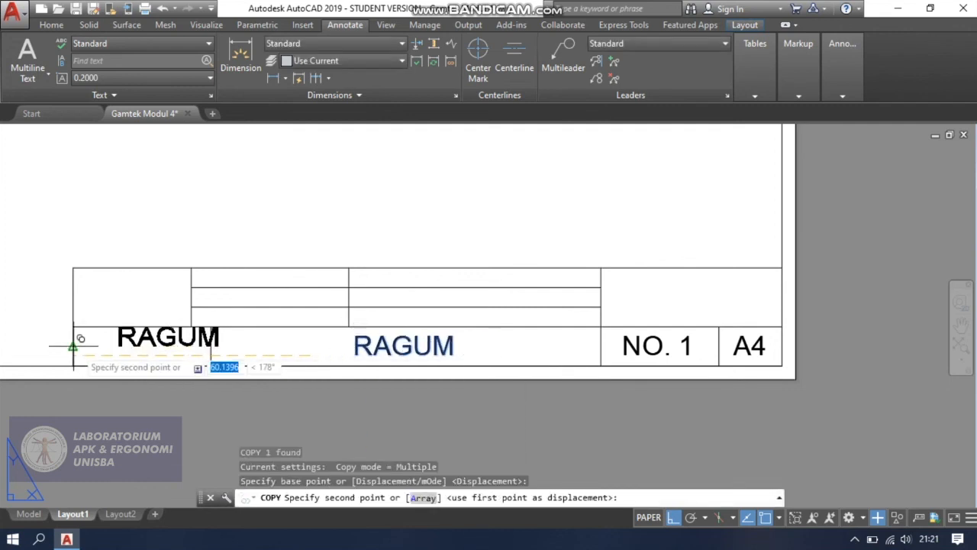
{"action": "left_click", "coordinate": [48, 347]}
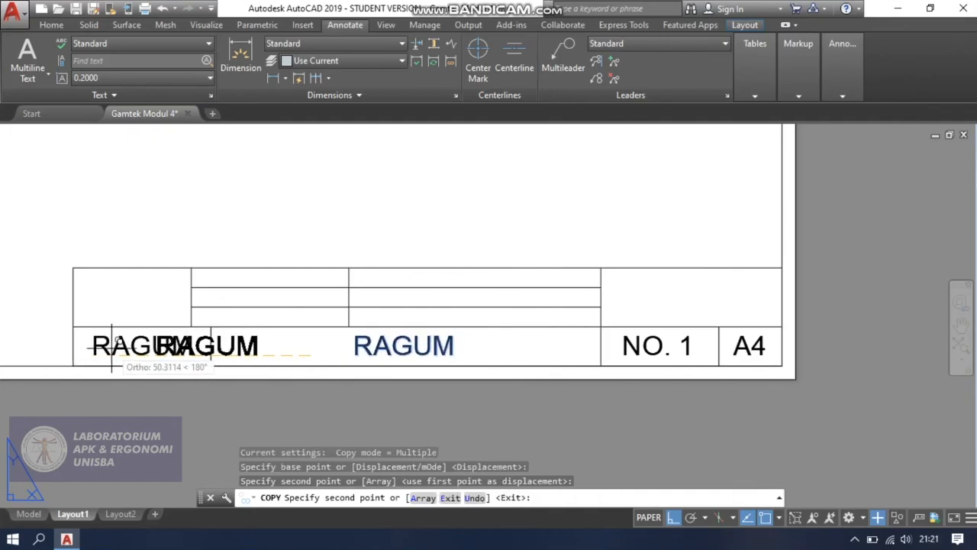
{"action": "key", "text": "Escape"}
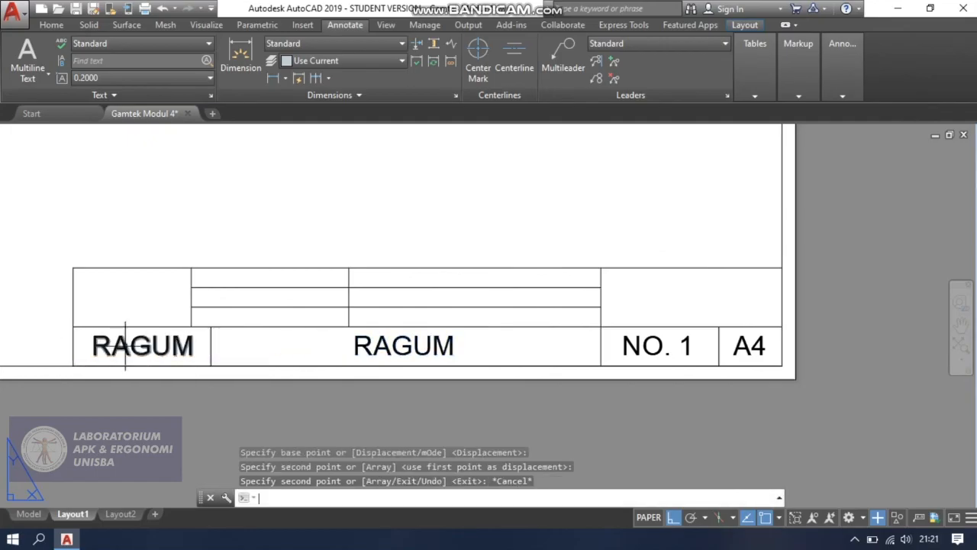
Replace the text in the leftmost bottom cell with "UNISBA" and save the text change.
{"action": "double_click", "coordinate": [188, 345]}
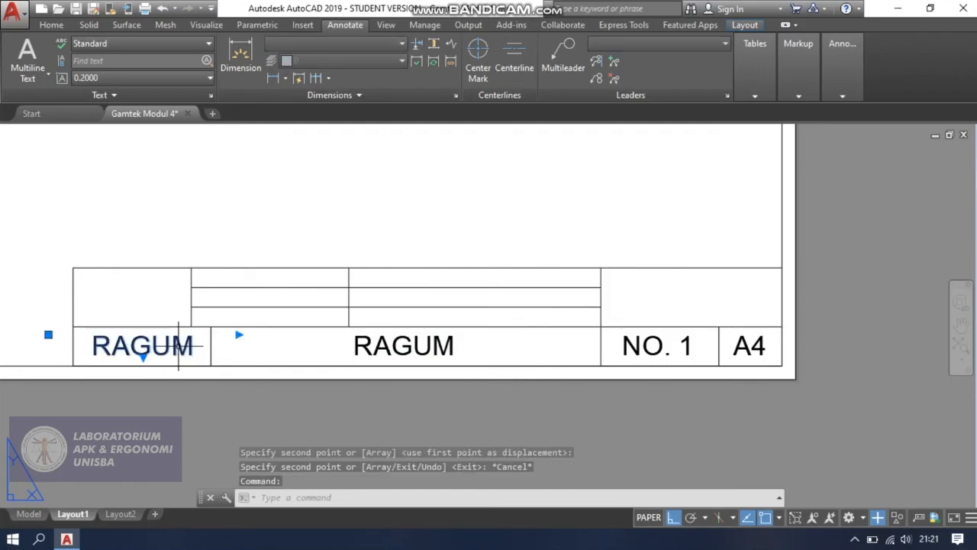
{"action": "type", "text": "UN"}
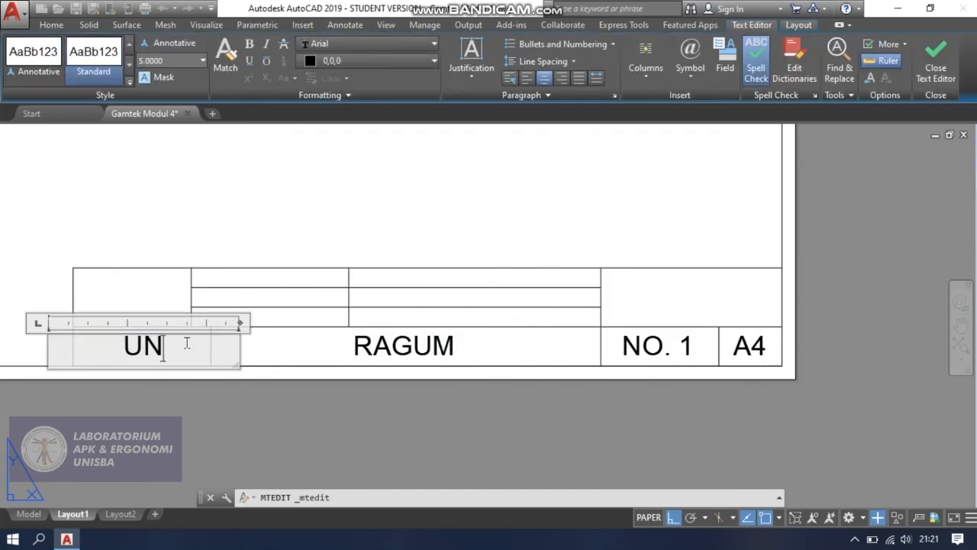
{"action": "type", "text": "ISBA"}
{"action": "key", "text": "Escape"}
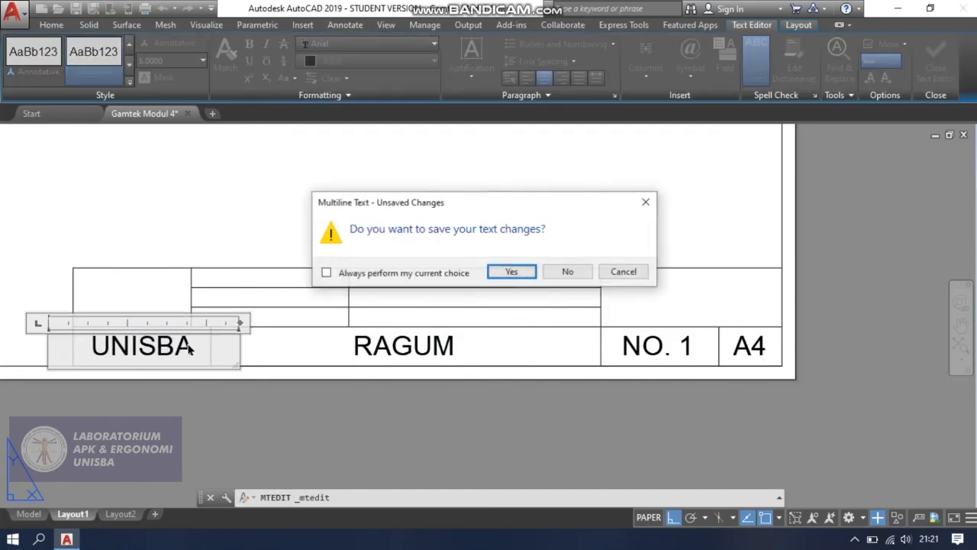
{"action": "key", "text": "Escape"}
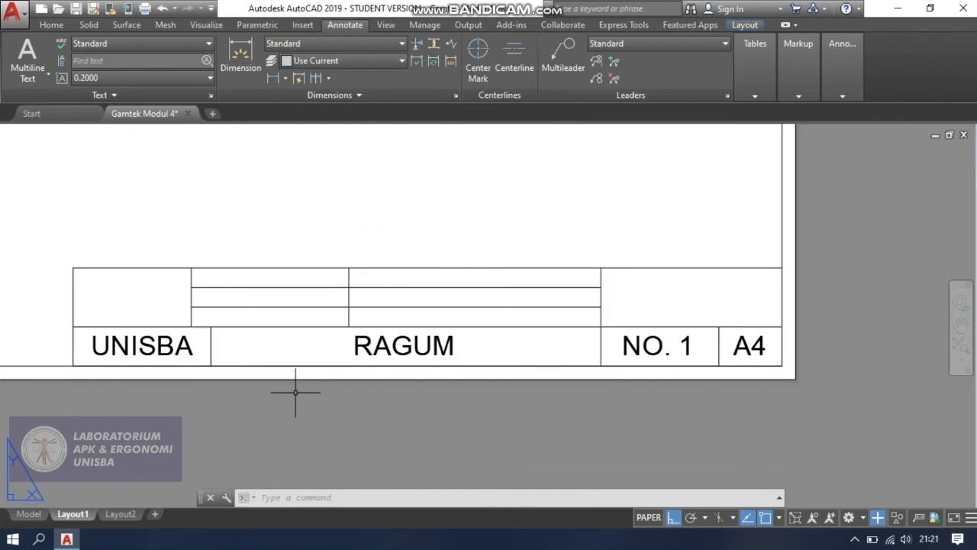
Copy the "NO. 1" text straight up into the large empty cell above it in the title block.
{"action": "scroll", "coordinate": [288, 312], "scroll_direction": "up", "scroll_amount": 2}
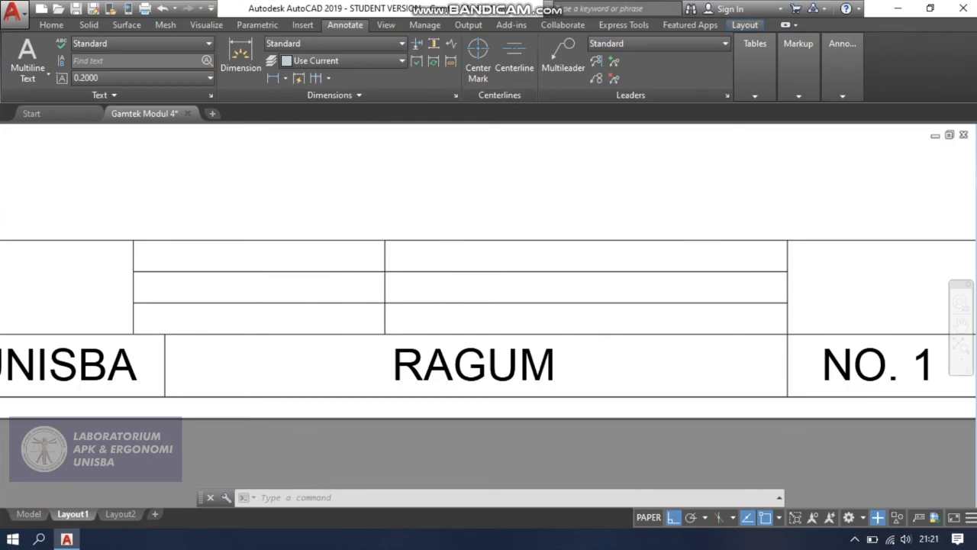
{"action": "scroll", "coordinate": [754, 287], "scroll_direction": "down", "scroll_amount": 2}
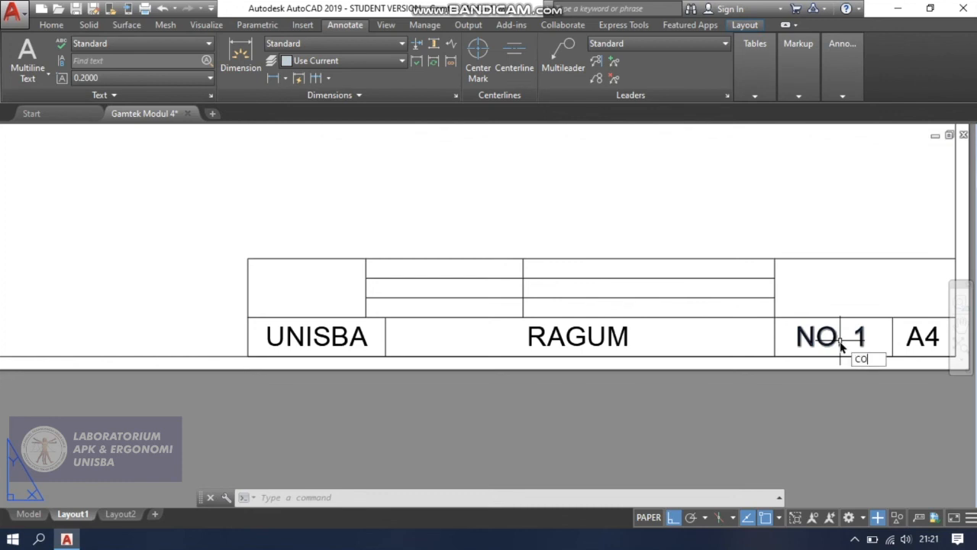
{"action": "key", "text": "Return"}
{"action": "left_click", "coordinate": [823, 335]}
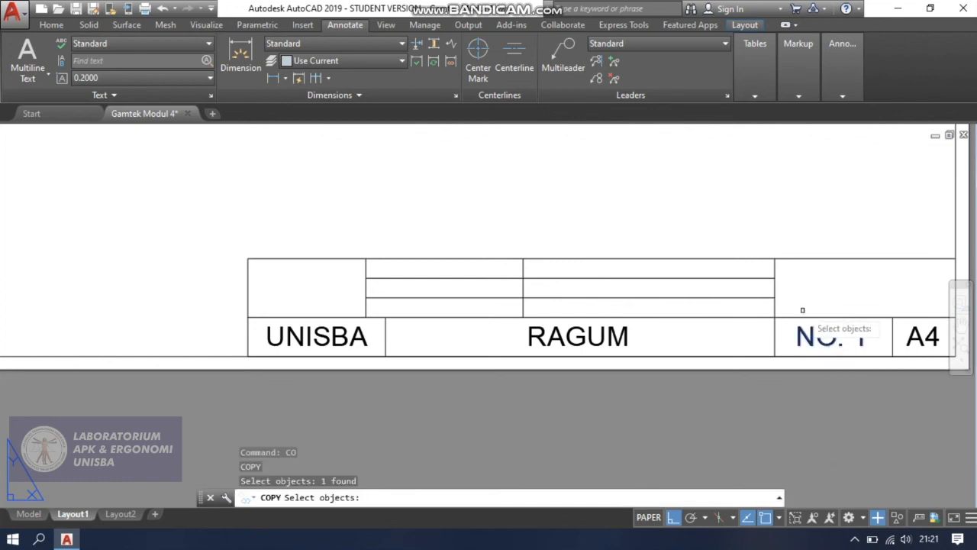
{"action": "key", "text": "Return"}
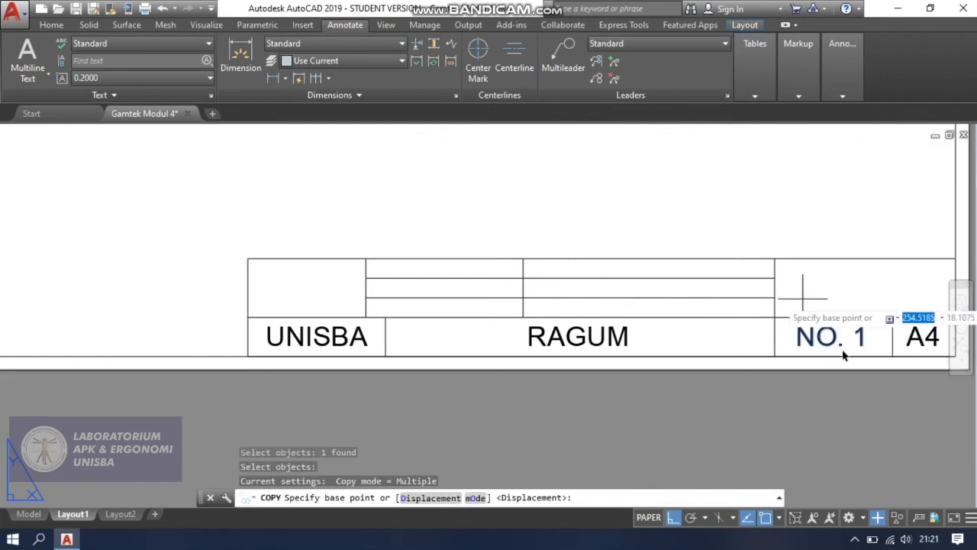
{"action": "left_click", "coordinate": [829, 336]}
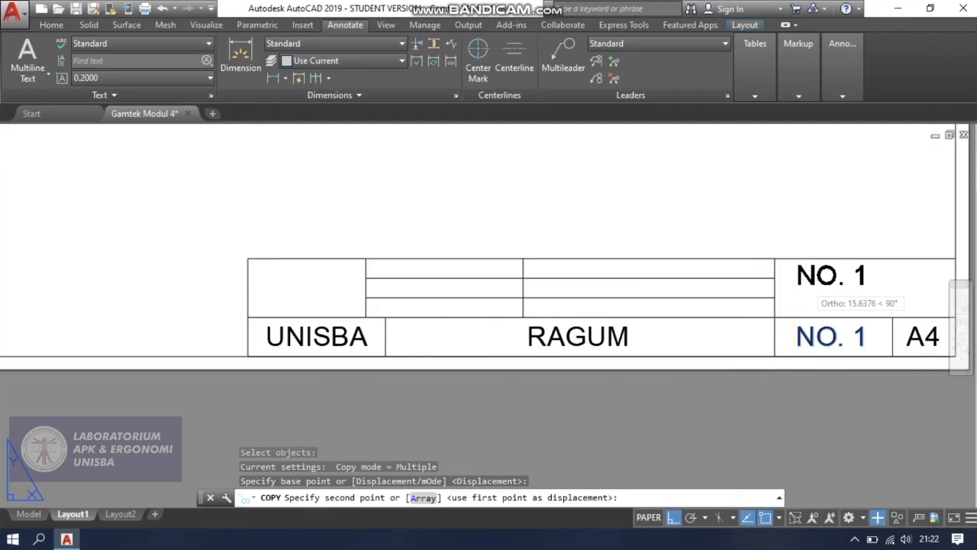
{"action": "left_click", "coordinate": [816, 290]}
{"action": "key", "text": "Escape"}
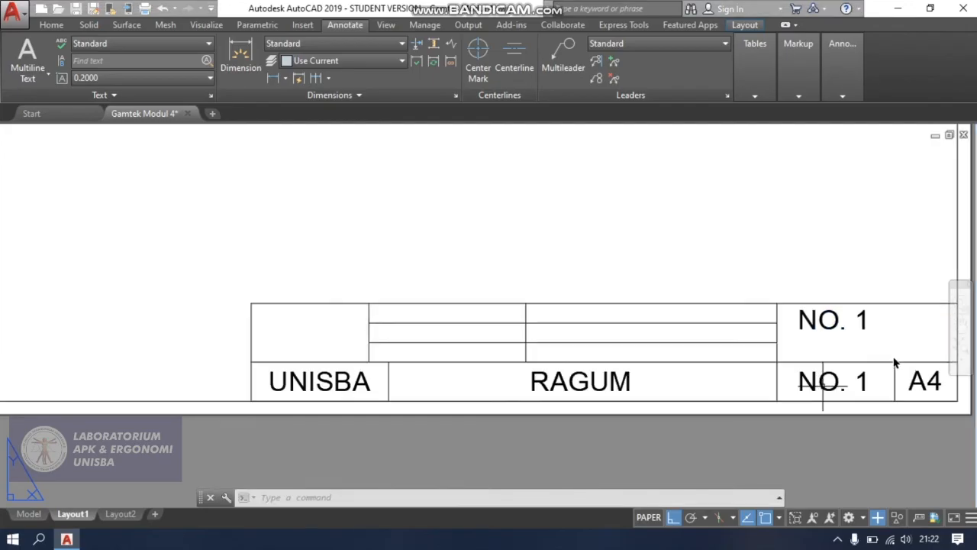
Set the text height of the upper "NO. 1" copy to 1 and save the text change.
{"action": "scroll", "coordinate": [883, 352], "scroll_direction": "up", "scroll_amount": 2}
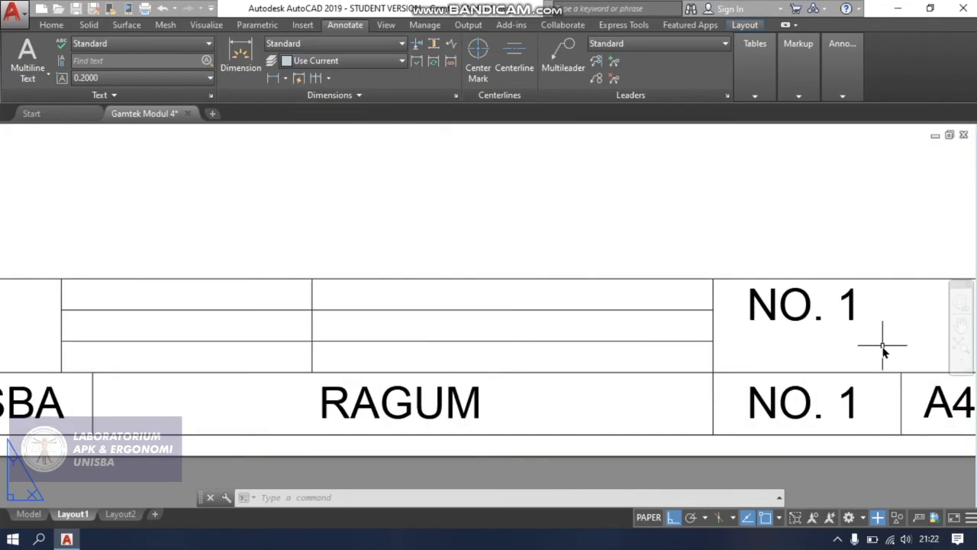
{"action": "scroll", "coordinate": [882, 345], "scroll_direction": "up", "scroll_amount": 4}
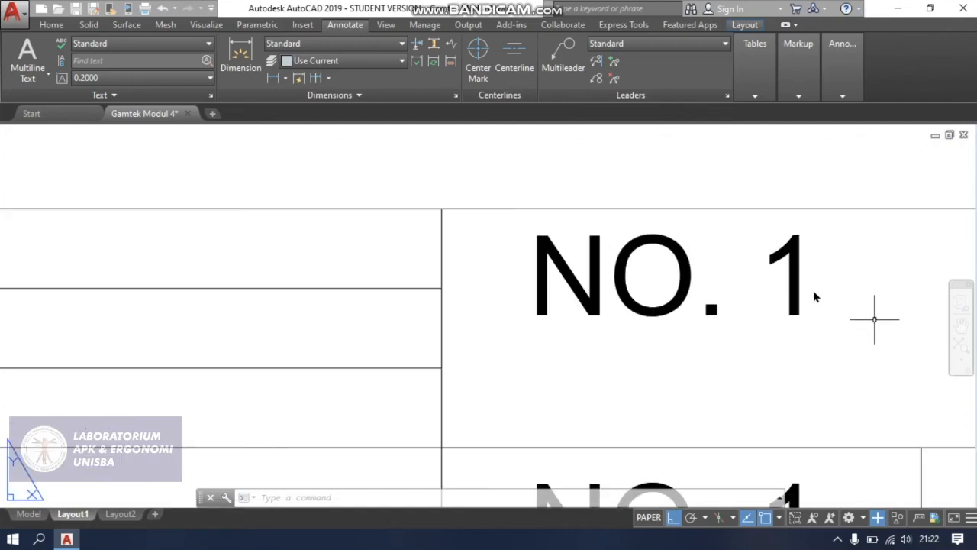
{"action": "left_click", "coordinate": [798, 255]}
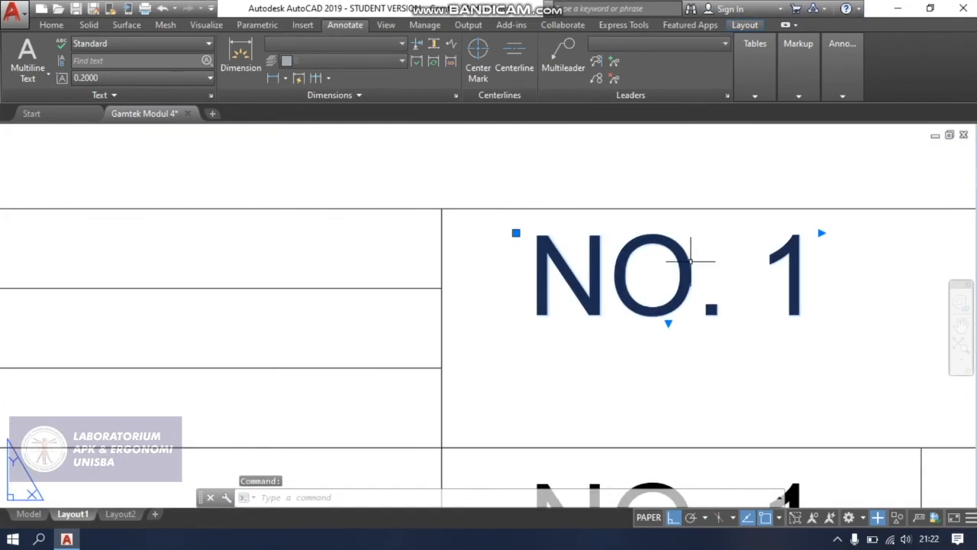
{"action": "left_click", "coordinate": [689, 262]}
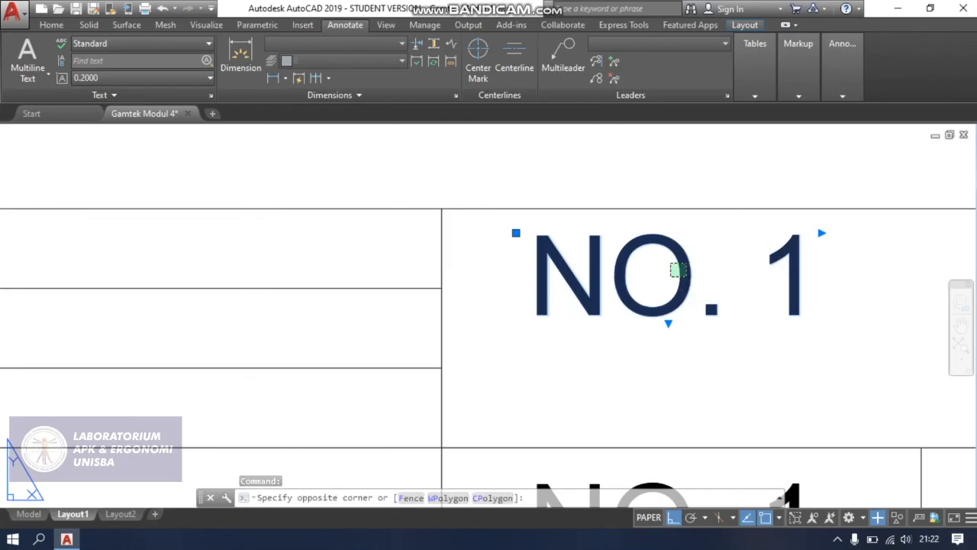
{"action": "left_click", "coordinate": [674, 274]}
{"action": "double_click", "coordinate": [691, 283]}
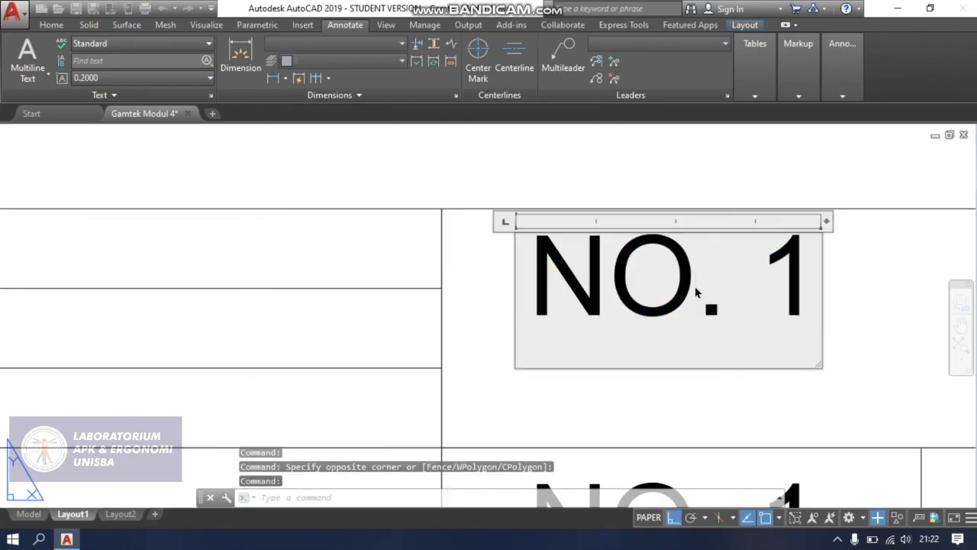
{"action": "left_click", "coordinate": [169, 61]}
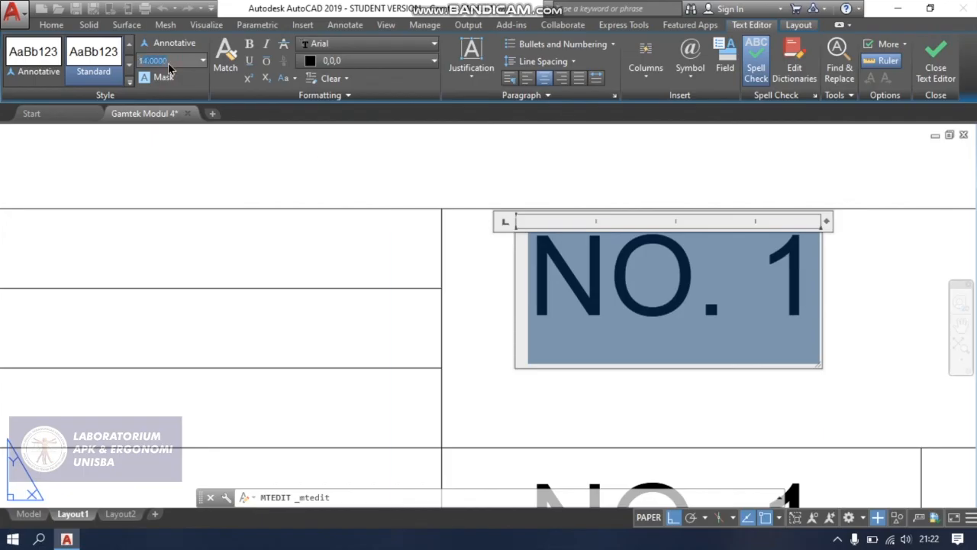
{"action": "key", "text": "Return"}
{"action": "key", "text": "ctrl+z"}
{"action": "type", "text": "1"}
{"action": "key", "text": "Return"}
{"action": "key", "text": "Escape"}
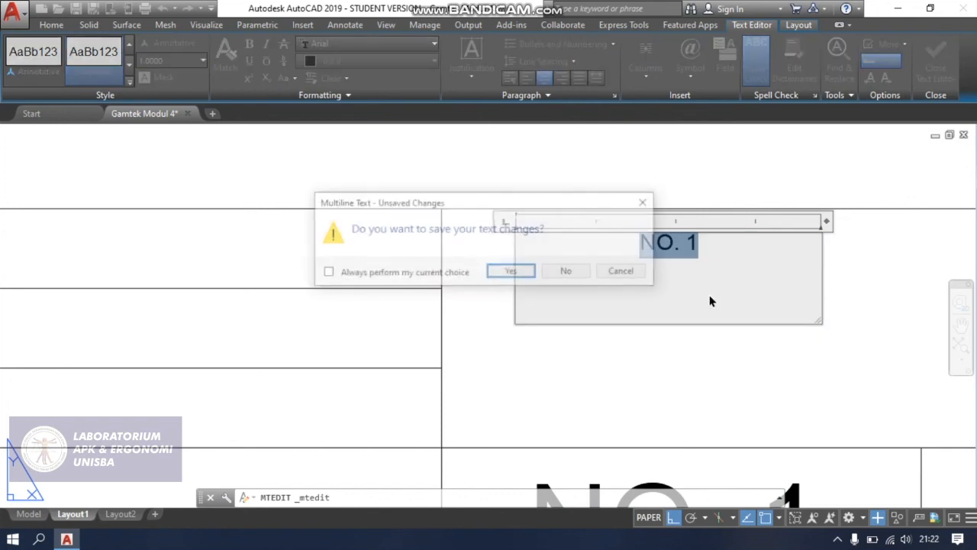
{"action": "left_click", "coordinate": [509, 272]}
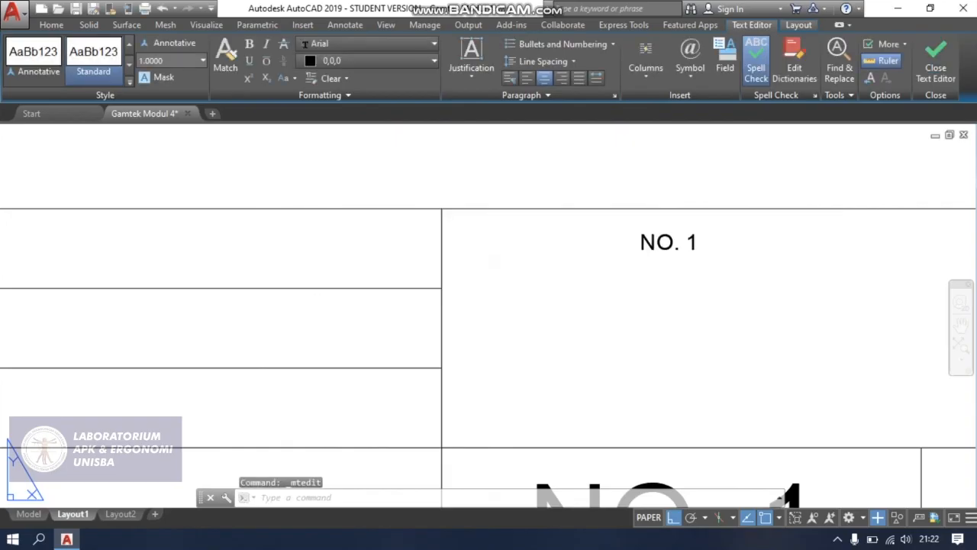
Set the upper "NO. 1" copy's text height to 2.5 and left-align its paragraph, keeping the text open for editing.
{"action": "scroll", "coordinate": [694, 260], "scroll_direction": "down", "scroll_amount": 4}
{"action": "scroll", "coordinate": [719, 269], "scroll_direction": "up", "scroll_amount": 4}
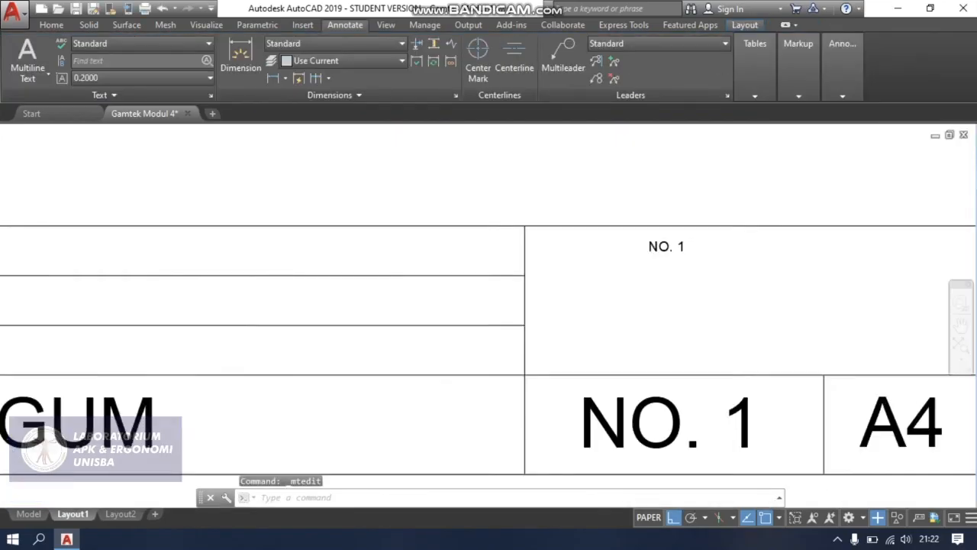
{"action": "left_click", "coordinate": [641, 233]}
{"action": "double_click", "coordinate": [642, 233]}
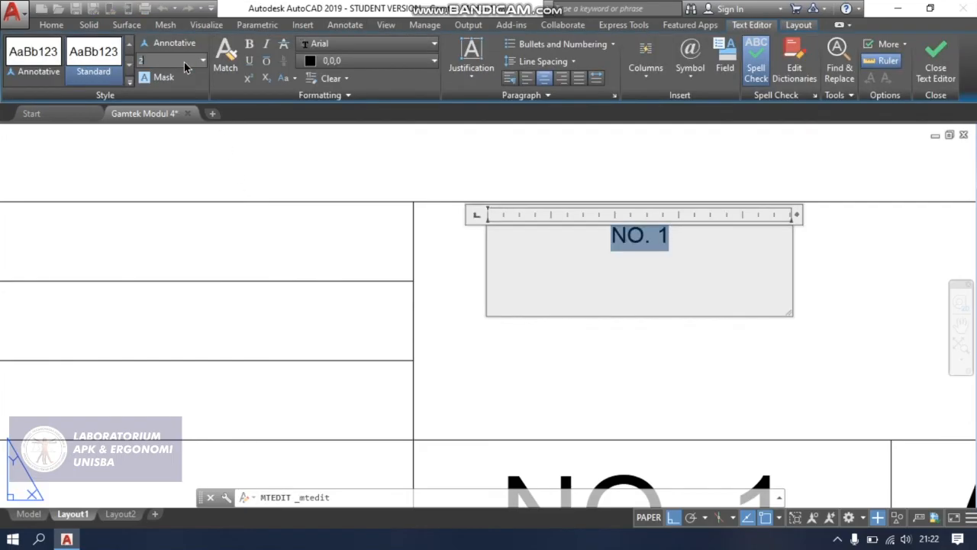
{"action": "key", "text": "Return"}
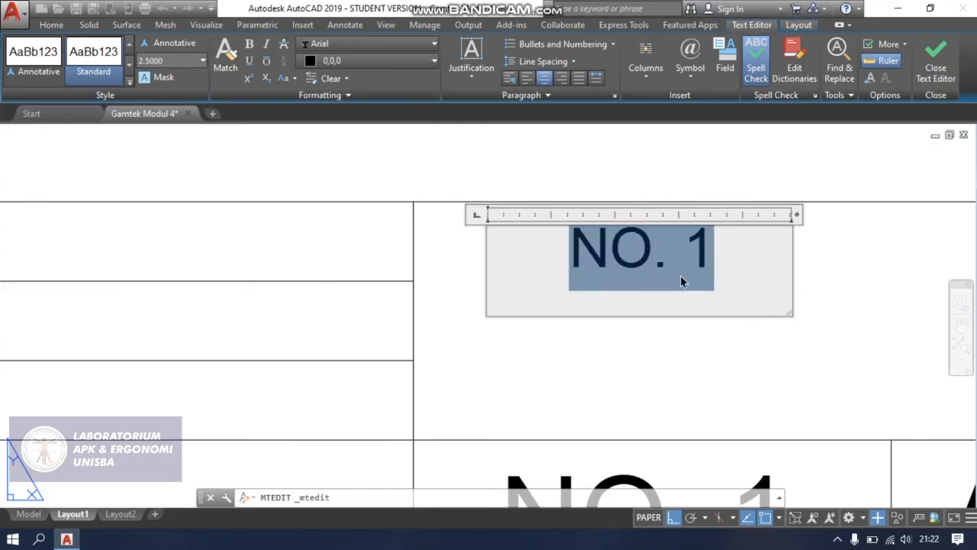
{"action": "left_click", "coordinate": [528, 79]}
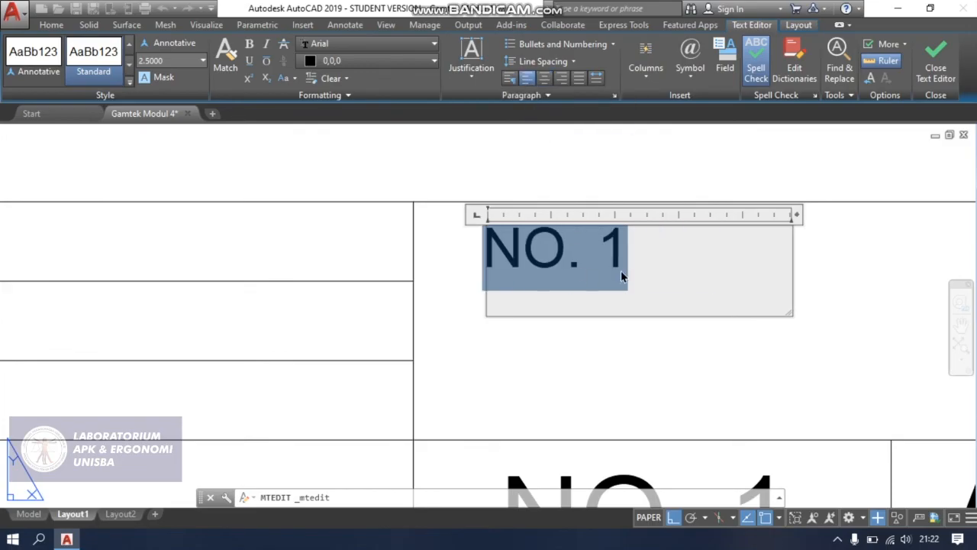
{"action": "left_click", "coordinate": [678, 254]}
{"action": "key", "text": "Escape"}
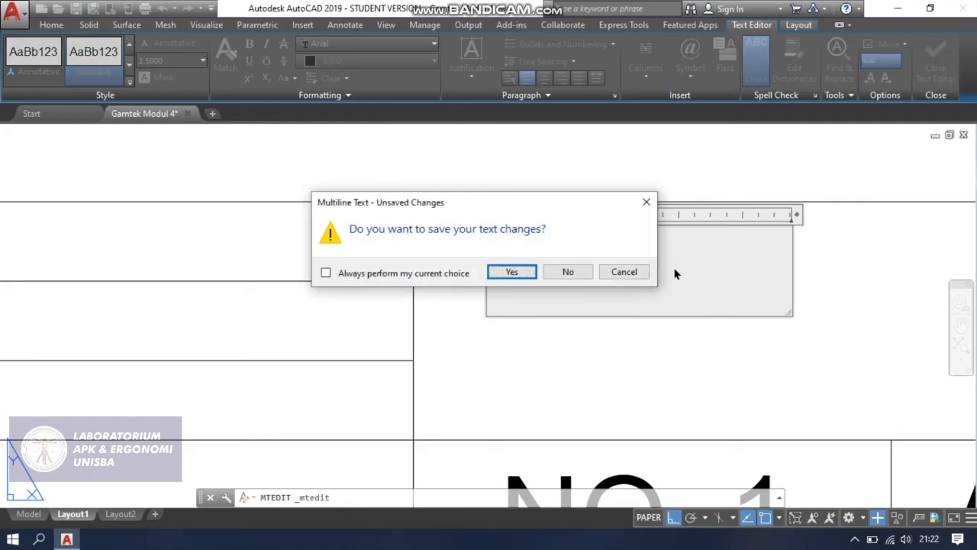
{"action": "left_click", "coordinate": [638, 272]}
Replace the upper "NO. 1" text with "Keterangan" and save the text change.
{"action": "left_click_drag", "start_coordinate": [628, 247], "coordinate": [451, 249]}
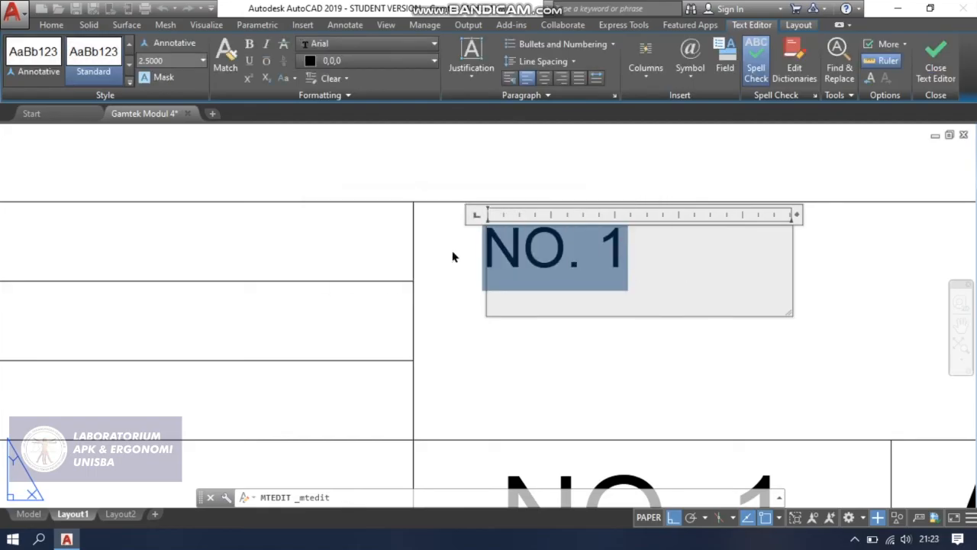
{"action": "type", "text": "K"}
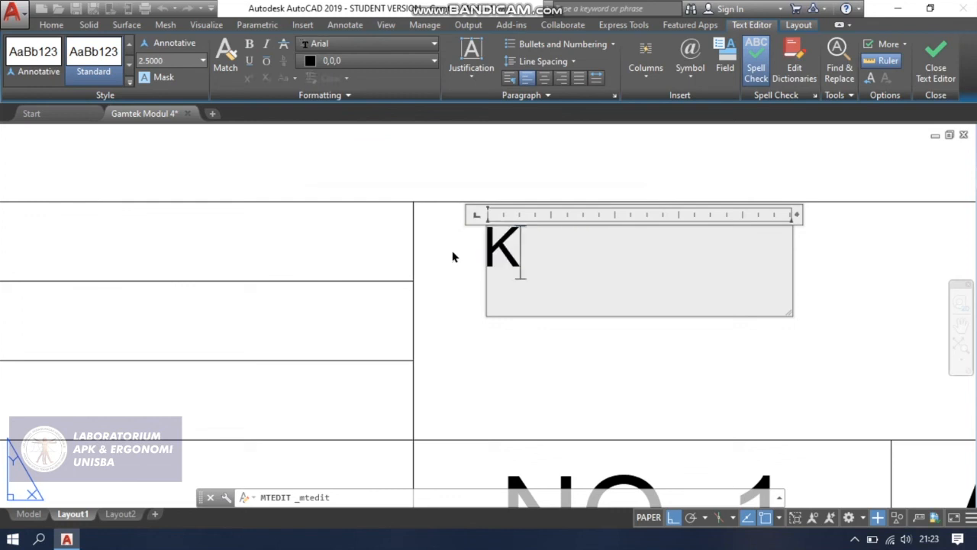
{"action": "type", "text": "eterangan"}
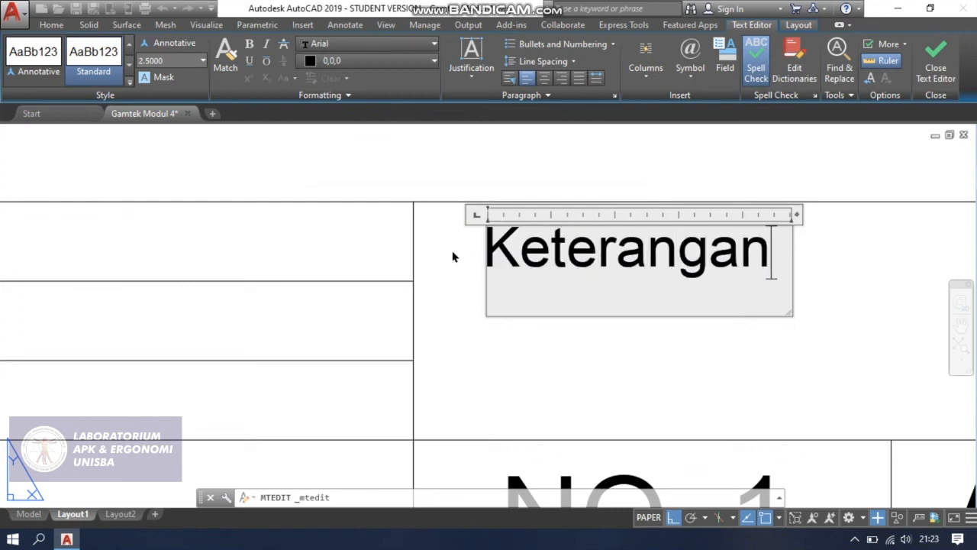
{"action": "key", "text": "Escape"}
{"action": "left_click", "coordinate": [517, 270]}
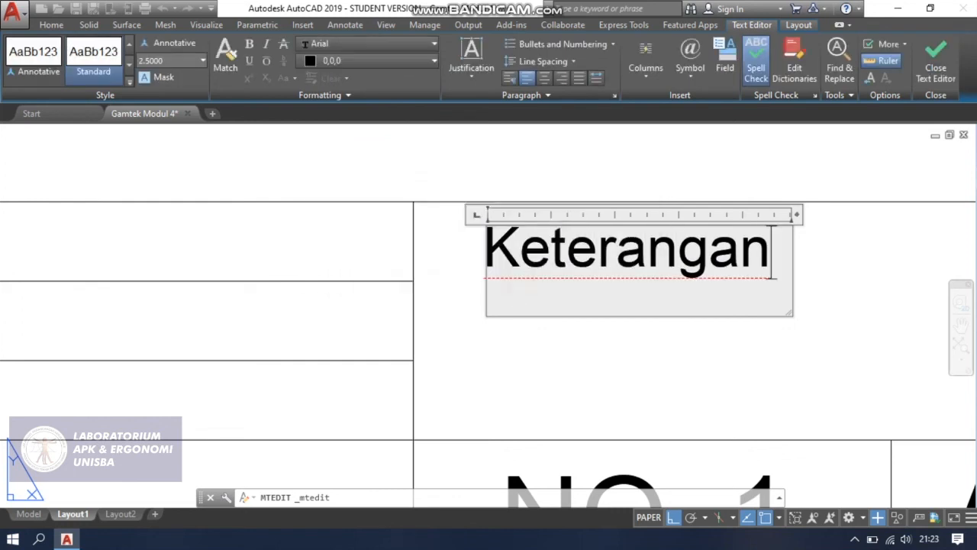
Move the "Keterangan" text about 3 units left and 0.45 units up, into the upper-left corner of its cell.
{"action": "left_click", "coordinate": [493, 227]}
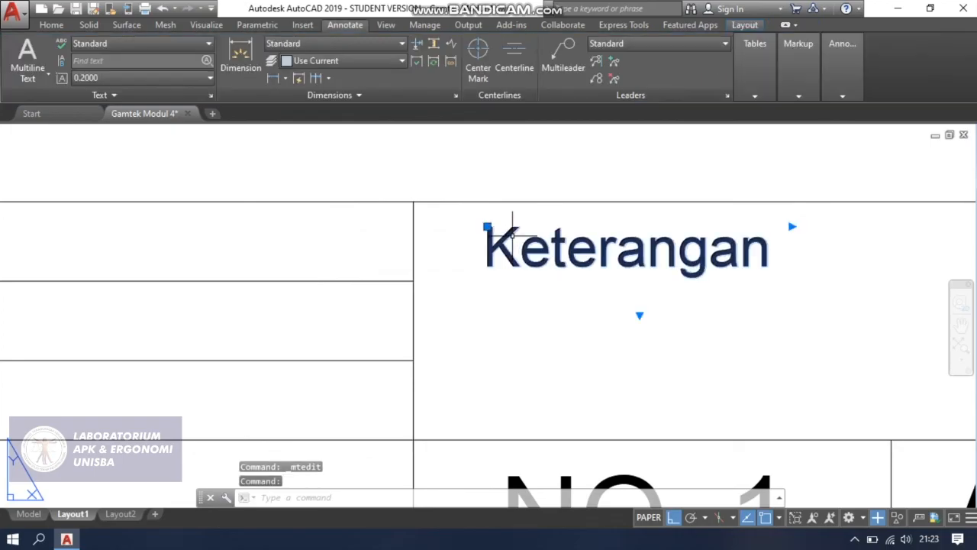
{"action": "left_click", "coordinate": [491, 228]}
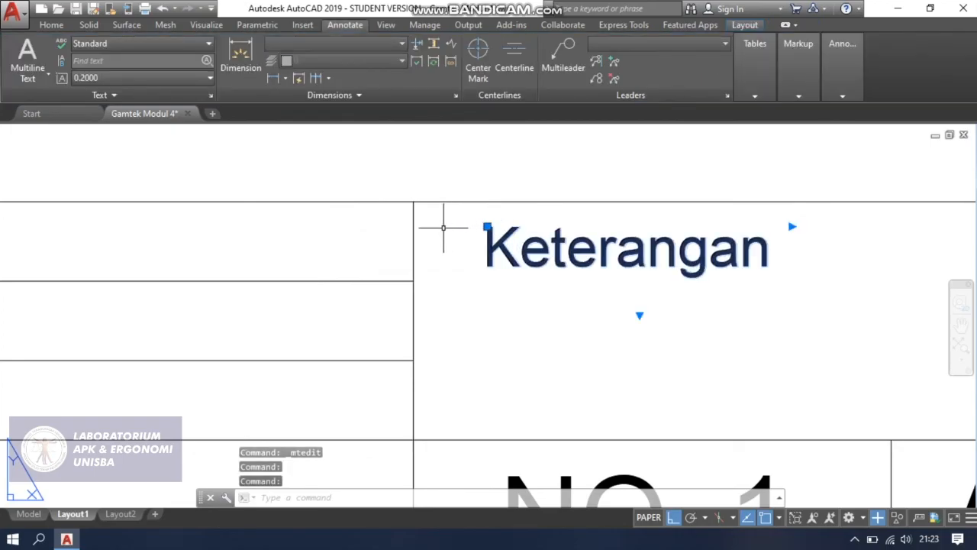
{"action": "left_click", "coordinate": [487, 227]}
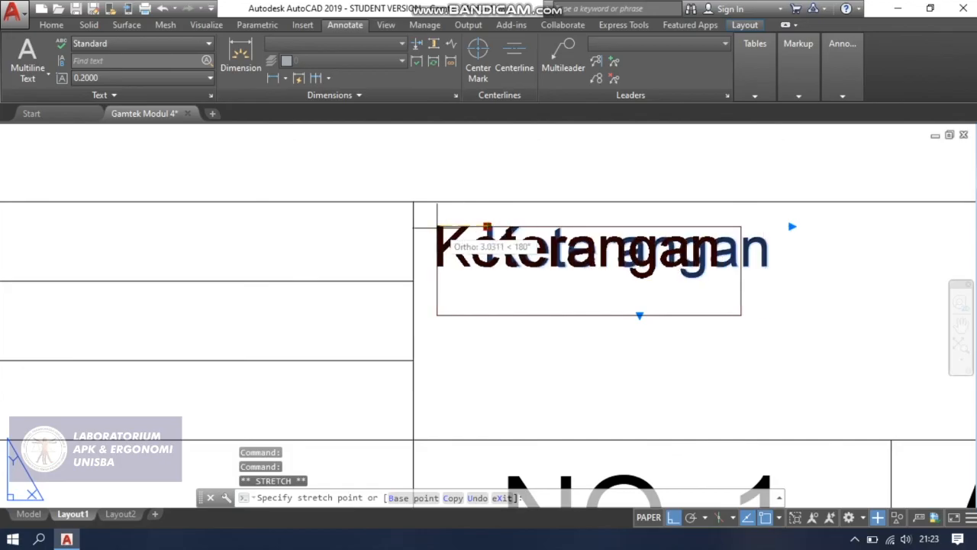
{"action": "left_click", "coordinate": [439, 227]}
{"action": "left_click", "coordinate": [437, 227]}
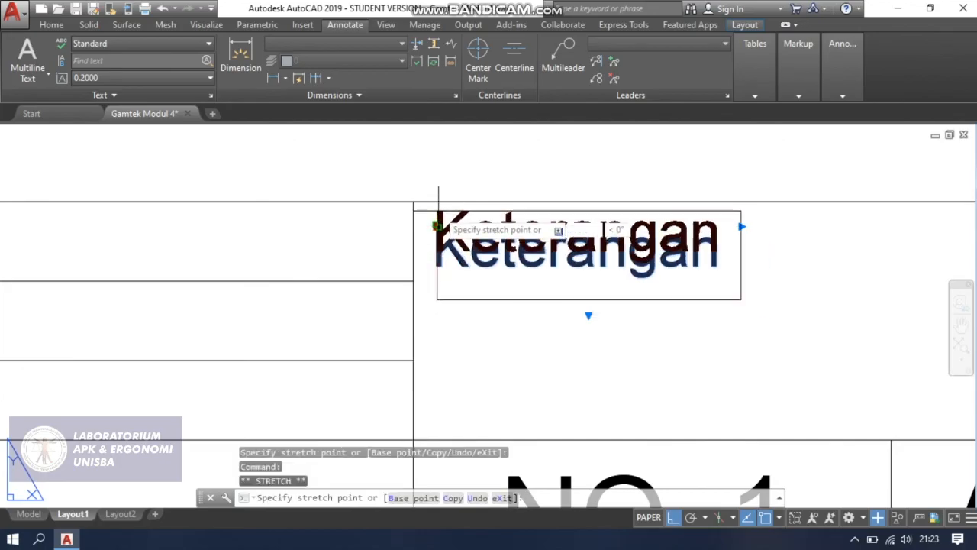
{"action": "left_click", "coordinate": [436, 223]}
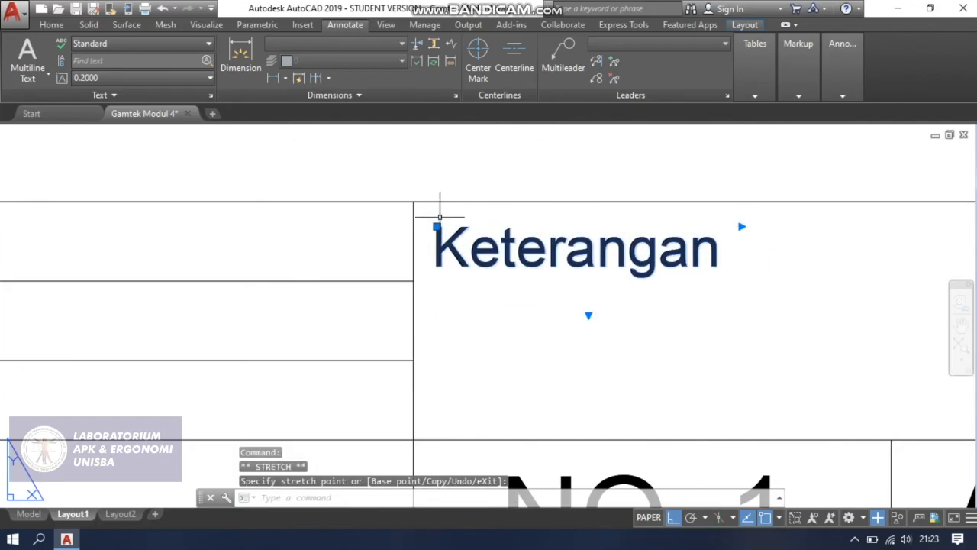
{"action": "scroll", "coordinate": [439, 220], "scroll_direction": "up", "scroll_amount": 4}
{"action": "left_click", "coordinate": [430, 241]}
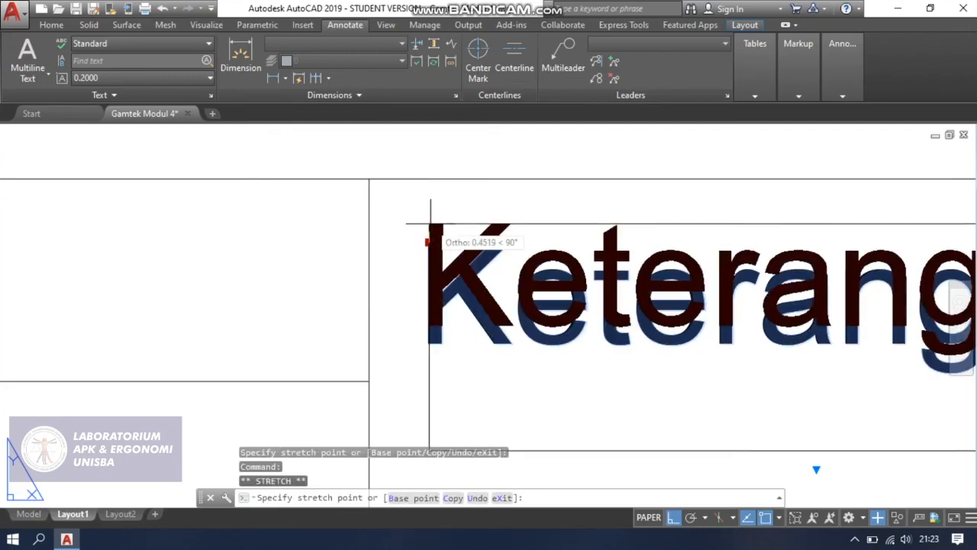
{"action": "left_click", "coordinate": [430, 224]}
Copy the "Keterangan" text horizontally to the start of the wide top-row cell above "RAGUM".
{"action": "scroll", "coordinate": [430, 224], "scroll_direction": "down", "scroll_amount": 5}
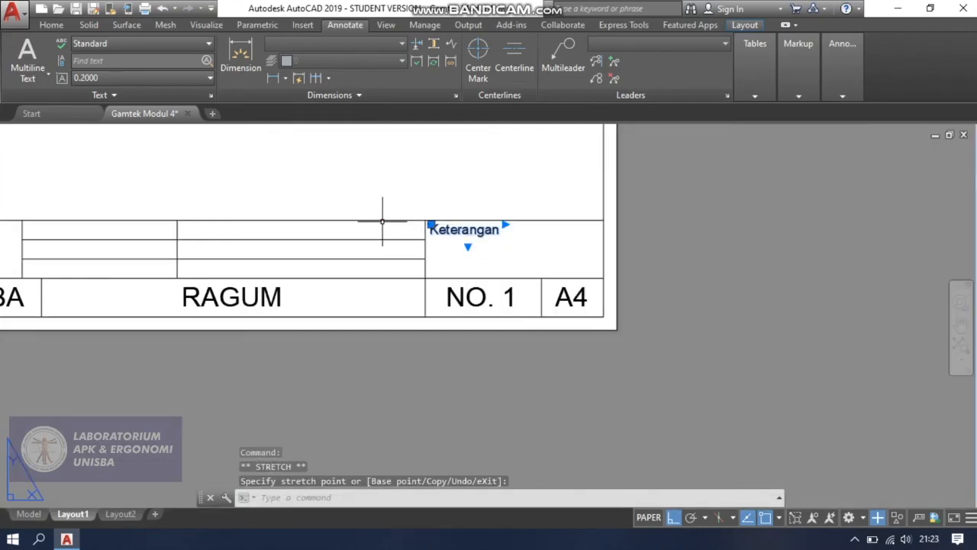
{"action": "middle_click_drag", "start_coordinate": [382, 222], "coordinate": [509, 255]}
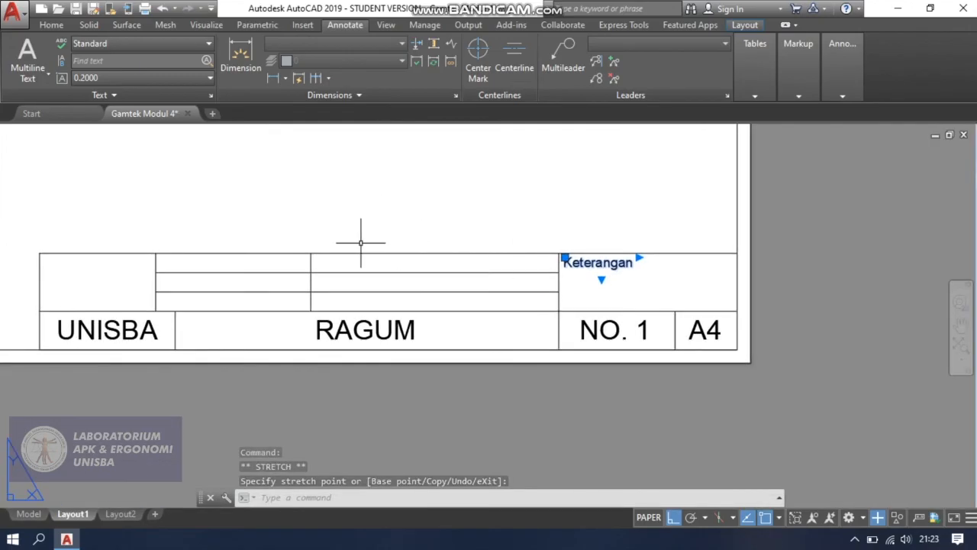
{"action": "scroll", "coordinate": [502, 238], "scroll_direction": "up", "scroll_amount": 2}
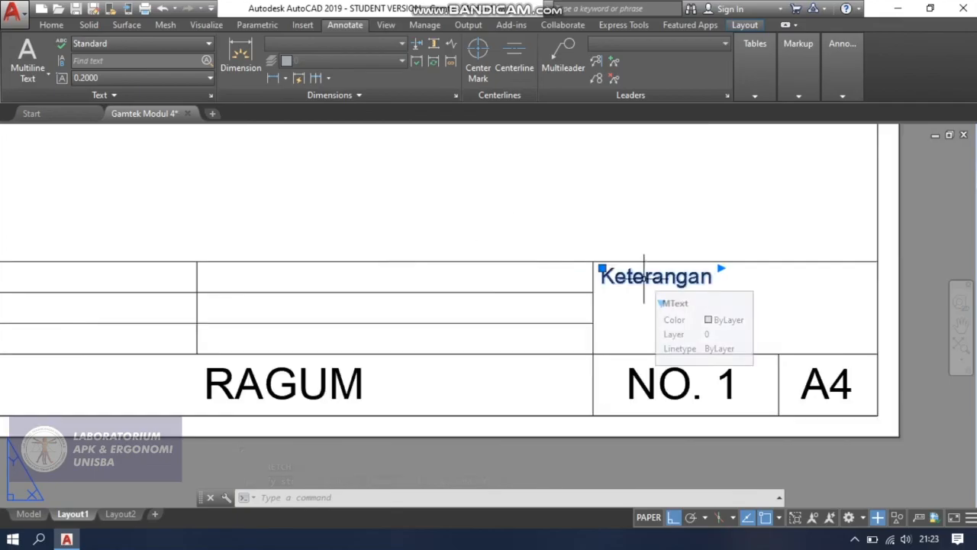
{"action": "key", "text": "Return"}
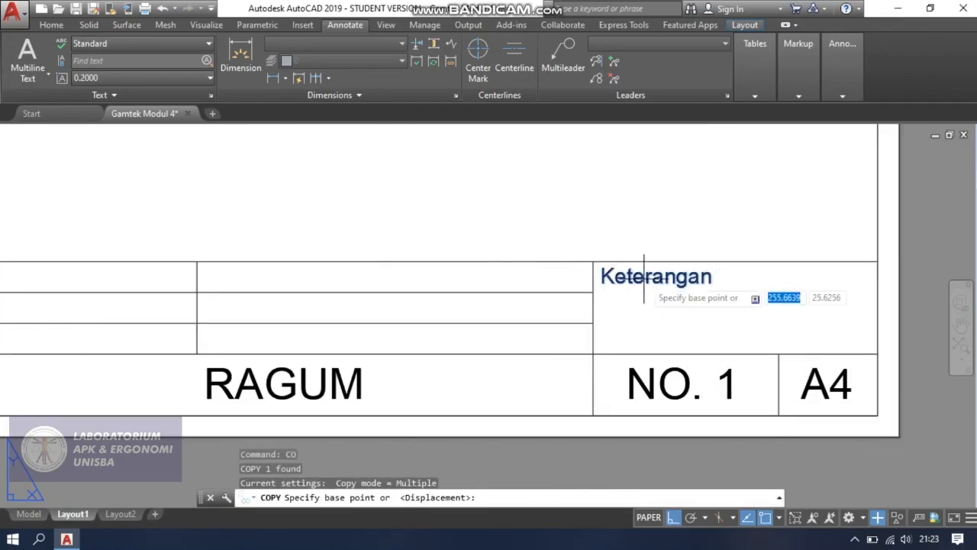
{"action": "left_click", "coordinate": [643, 277]}
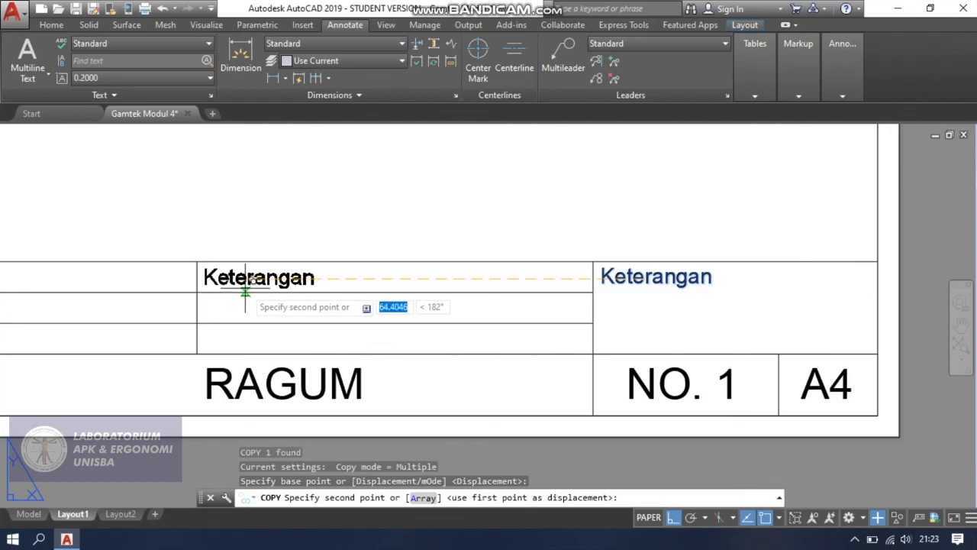
{"action": "scroll", "coordinate": [245, 285], "scroll_direction": "up", "scroll_amount": 2}
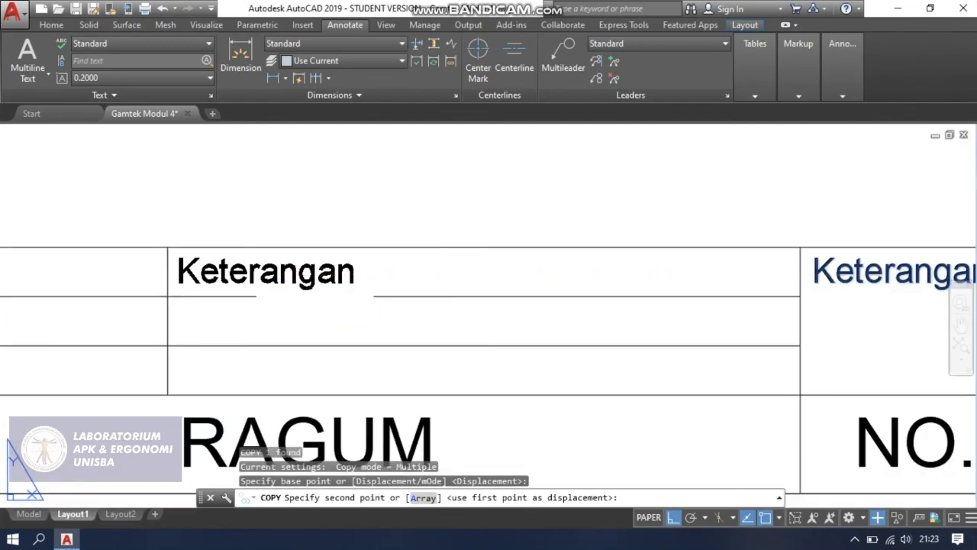
{"action": "left_click", "coordinate": [245, 287]}
Place another horizontal copy of "Keterangan" at the start of the top-row cell left of the previous copy and end copying.
{"action": "scroll", "coordinate": [225, 292], "scroll_direction": "down", "scroll_amount": 2}
{"action": "middle_click_drag", "start_coordinate": [172, 290], "coordinate": [362, 279]}
{"action": "scroll", "coordinate": [315, 276], "scroll_direction": "up", "scroll_amount": 2}
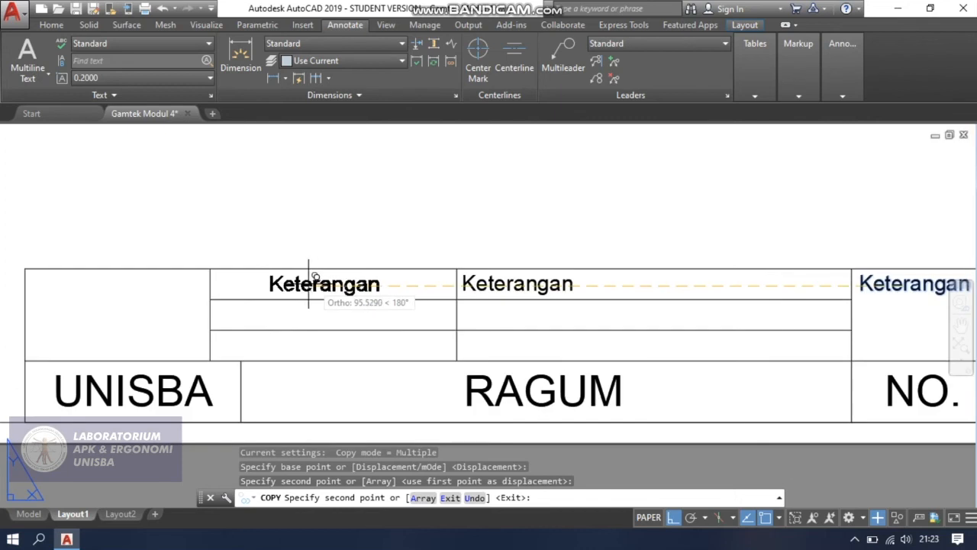
{"action": "scroll", "coordinate": [288, 282], "scroll_direction": "up", "scroll_amount": 2}
{"action": "scroll", "coordinate": [264, 284], "scroll_direction": "up", "scroll_amount": 2}
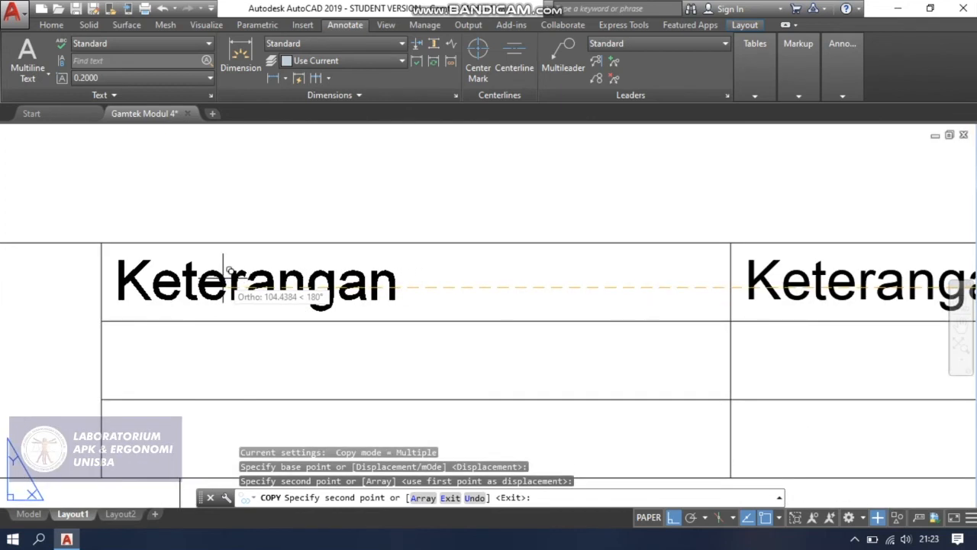
{"action": "left_click", "coordinate": [222, 275]}
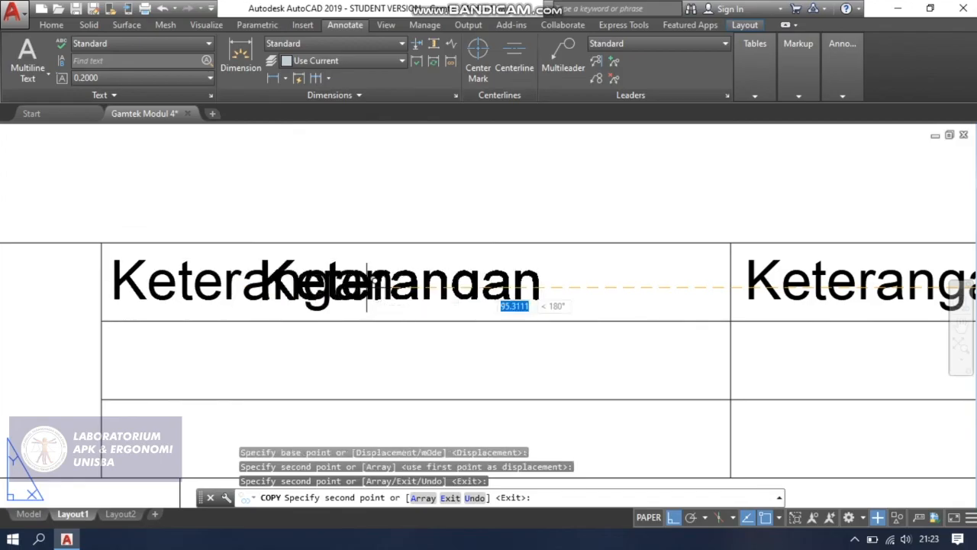
{"action": "key", "text": "Escape"}
Replace the leftmost "Keterangan" copy in the title block's top row with "Skala" and save the text change.
{"action": "scroll", "coordinate": [419, 289], "scroll_direction": "down", "scroll_amount": 2}
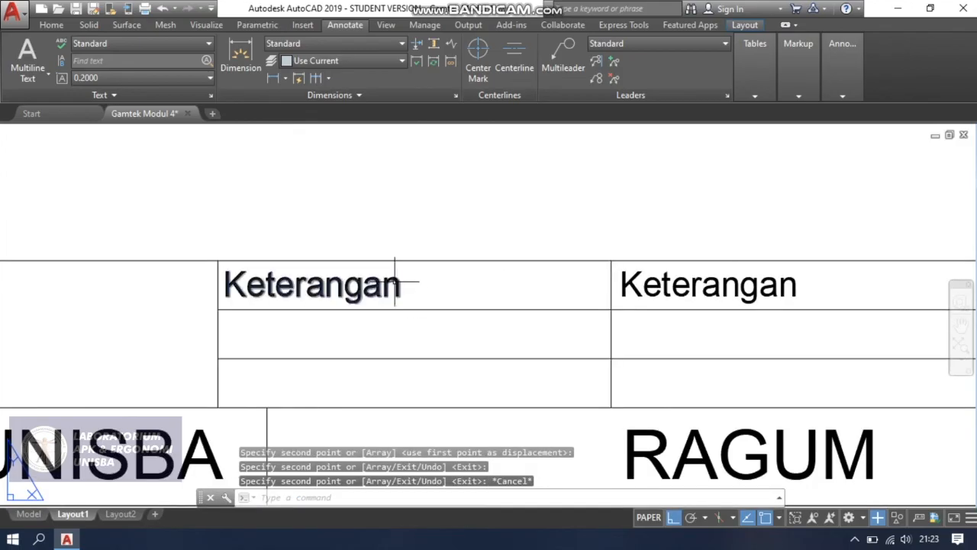
{"action": "left_click", "coordinate": [395, 282]}
{"action": "double_click", "coordinate": [397, 294]}
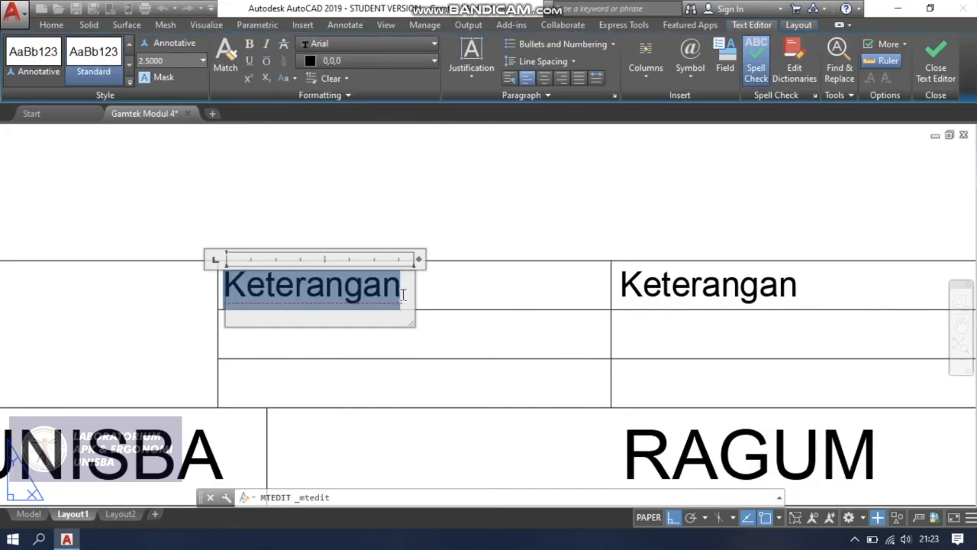
{"action": "type", "text": "Skala"}
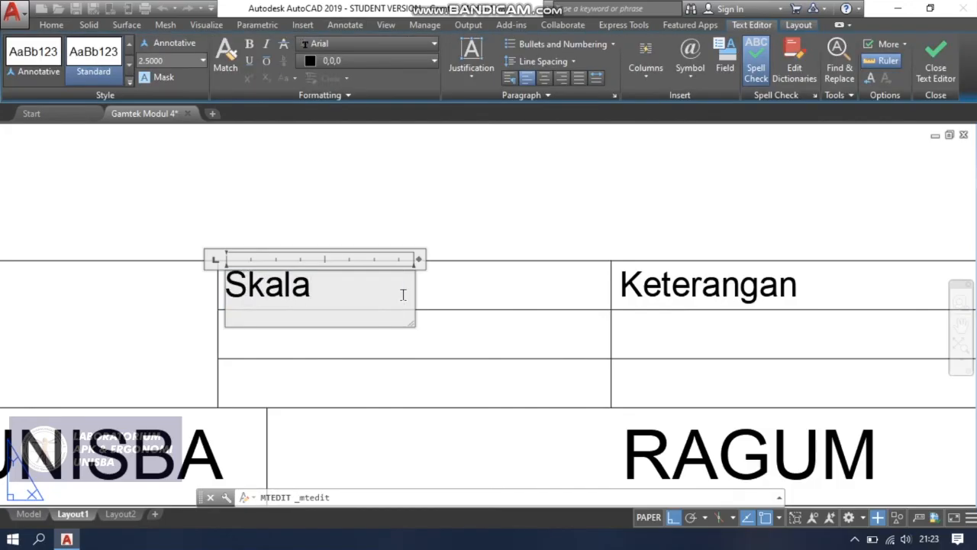
{"action": "key", "text": "Return"}
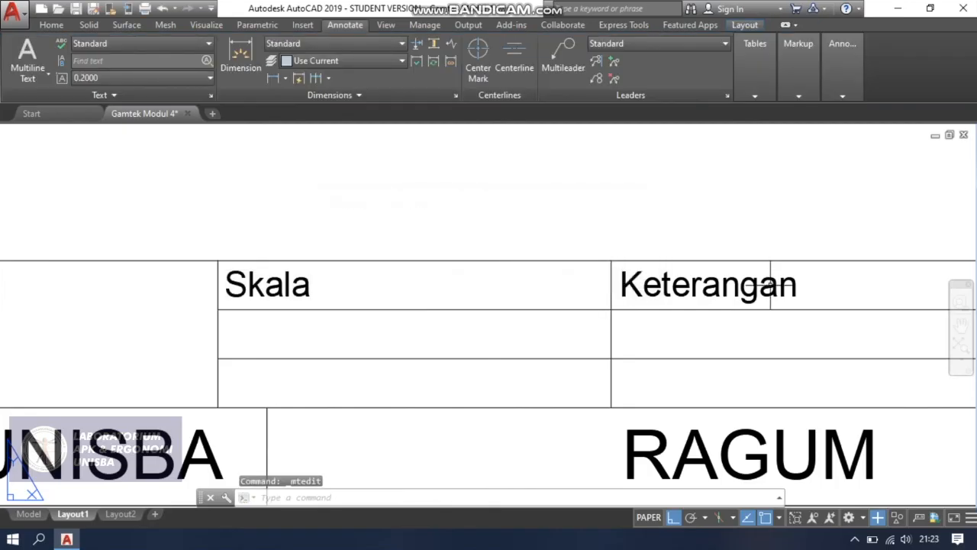
Replace the "Keterangan" copy in the cell right of "Skala" with "Digambar" and save the text change.
{"action": "left_click", "coordinate": [770, 284]}
{"action": "double_click", "coordinate": [770, 284]}
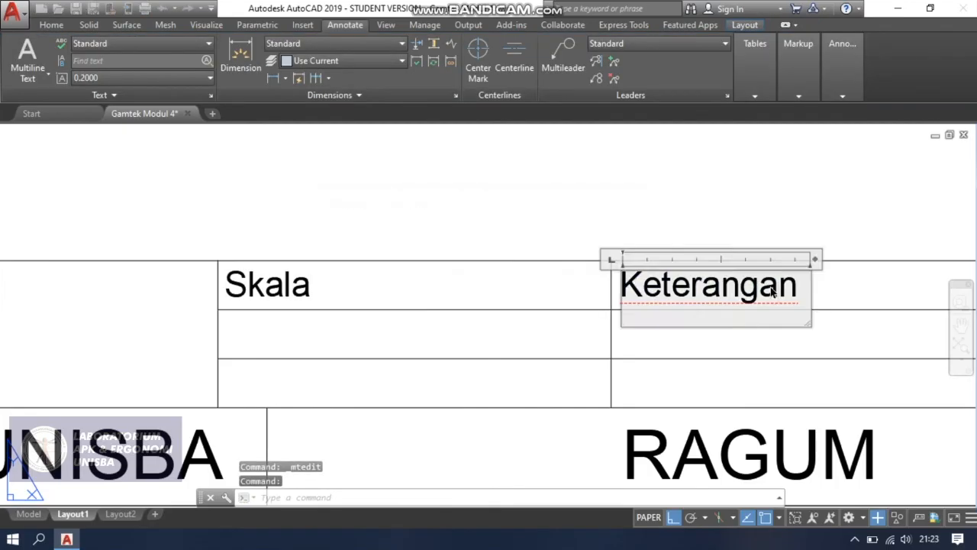
{"action": "type", "text": "Digambar"}
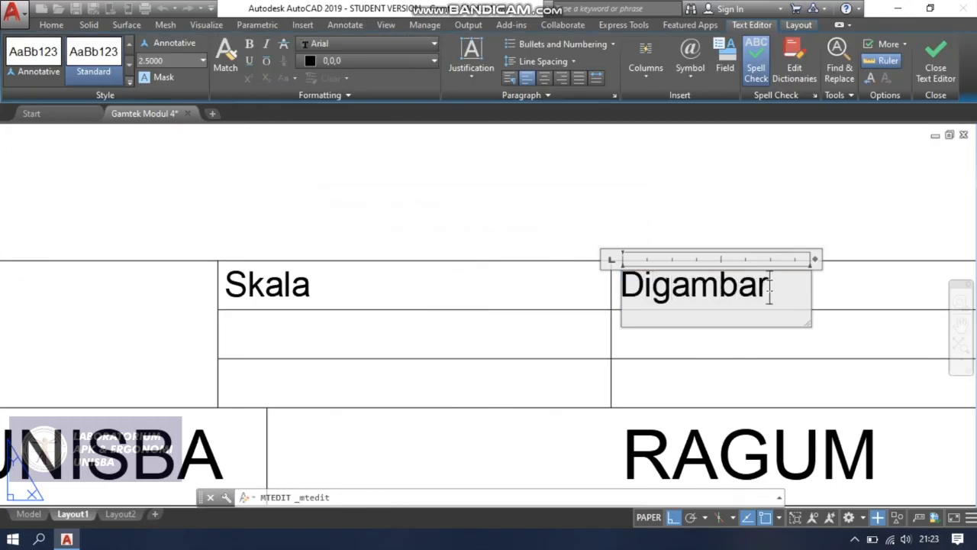
{"action": "key", "text": "Escape"}
{"action": "key", "text": "Return"}
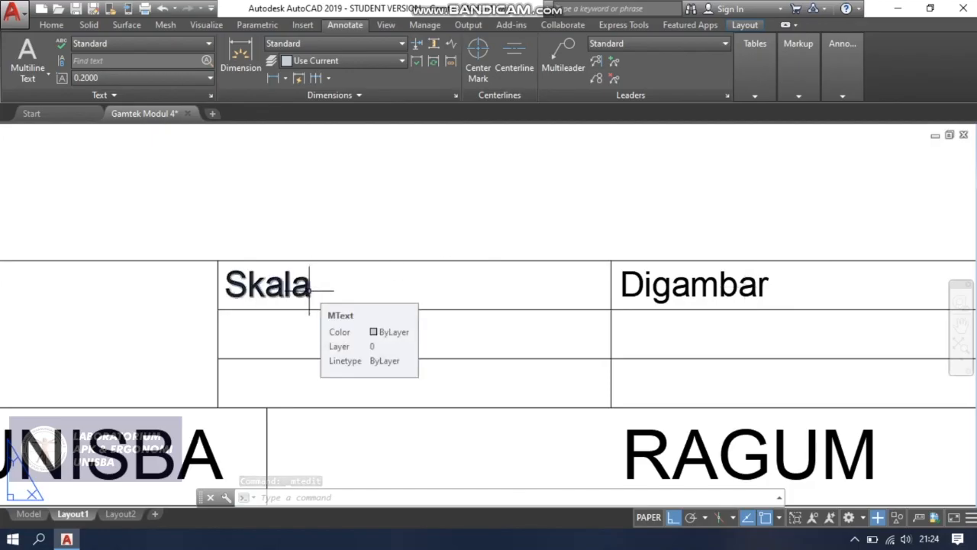
Copy the "Skala" text horizontally about 16 units to the right within the same cell.
{"action": "type", "text": "co"}
{"action": "key", "text": "Return"}
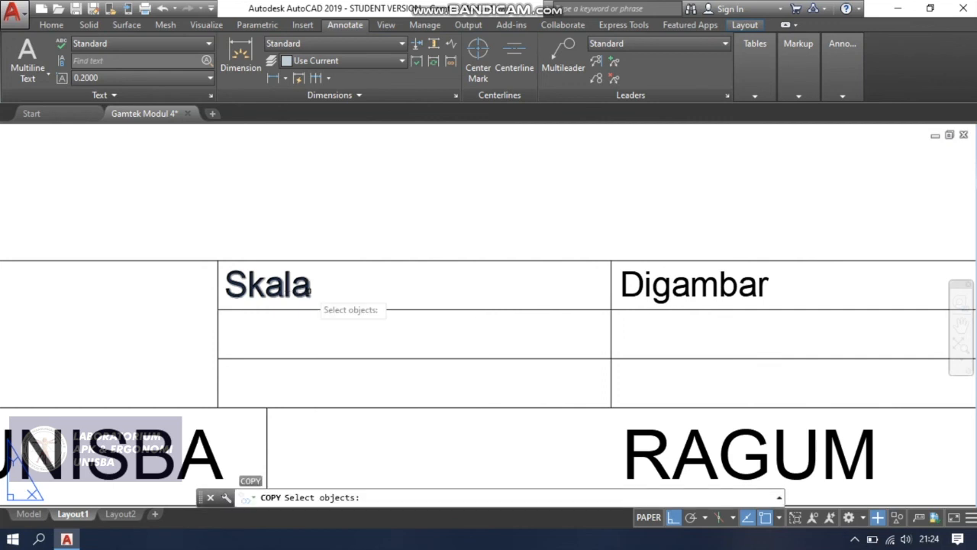
{"action": "left_click", "coordinate": [308, 289]}
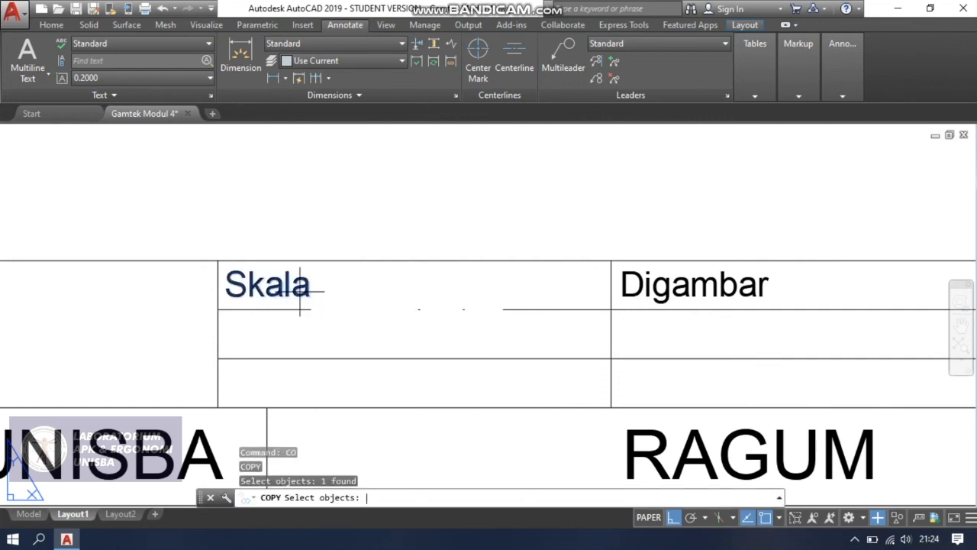
{"action": "key", "text": "Return"}
{"action": "left_click", "coordinate": [341, 290]}
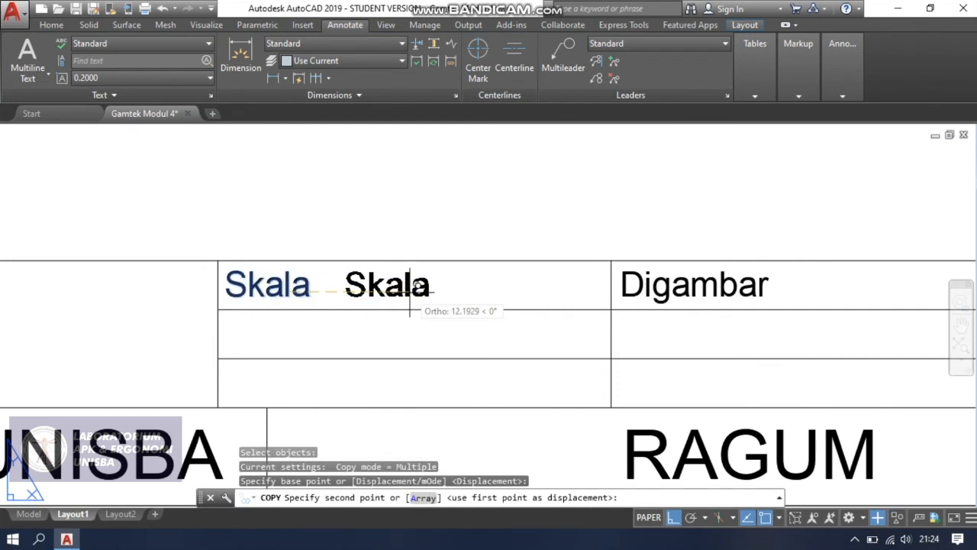
{"action": "left_click", "coordinate": [451, 297]}
{"action": "key", "text": "Escape"}
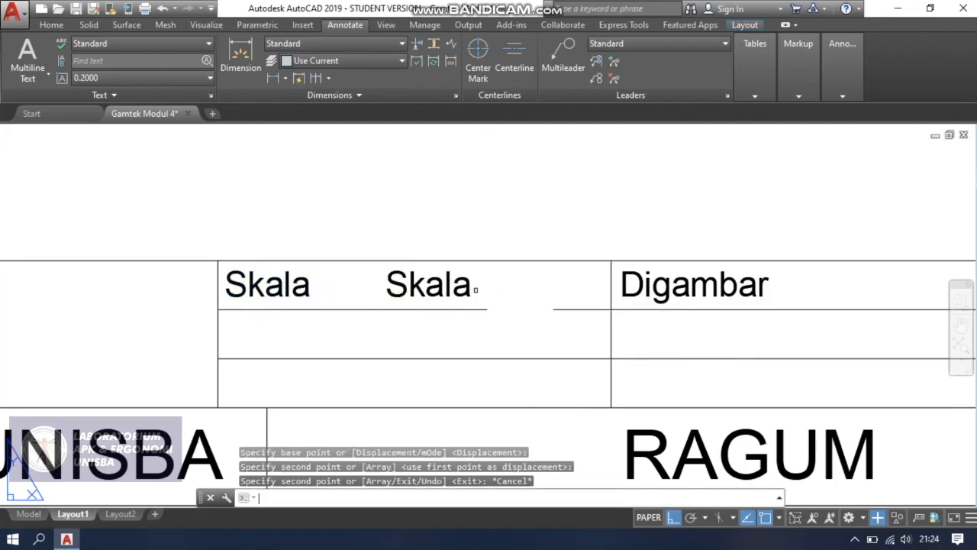
Replace the second "Skala" text in the top-row cell with ": 1 : 1" and save the text change.
{"action": "key", "text": "Return"}
{"action": "key", "text": "Escape"}
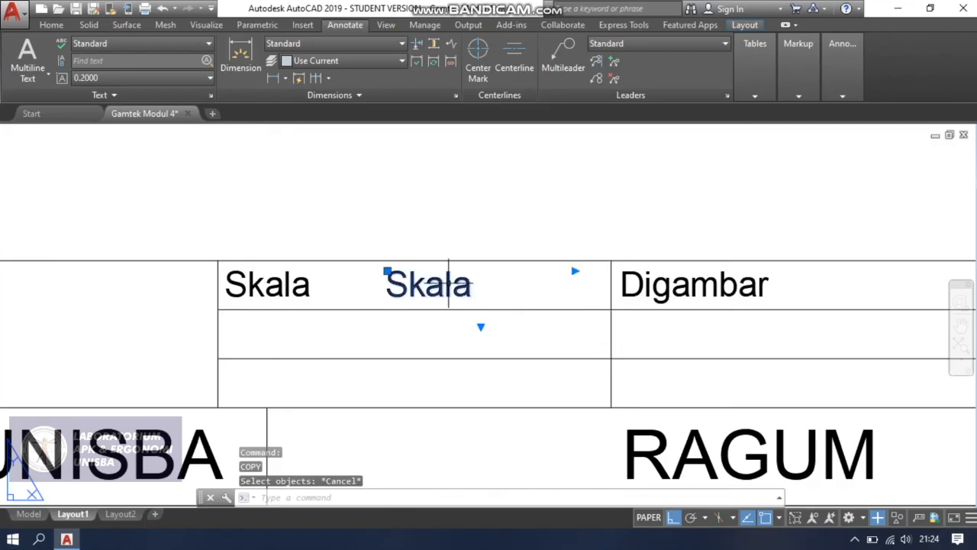
{"action": "double_click", "coordinate": [456, 287]}
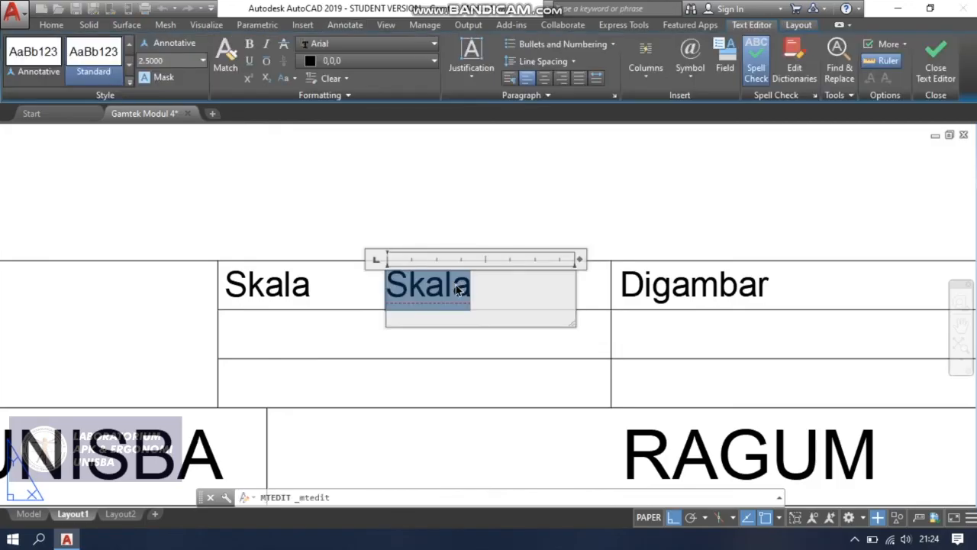
{"action": "key", "text": "BackSpace"}
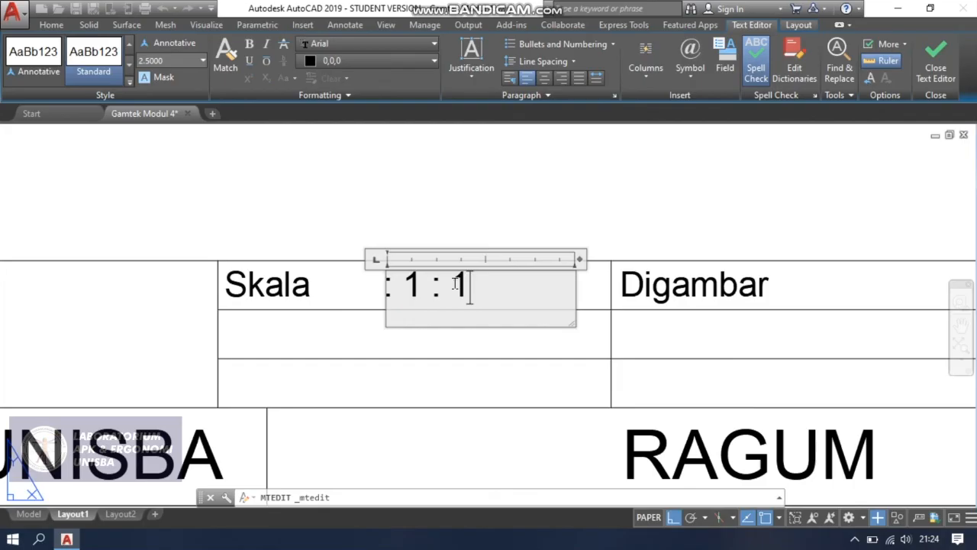
{"action": "key", "text": "Escape"}
{"action": "key", "text": "Return"}
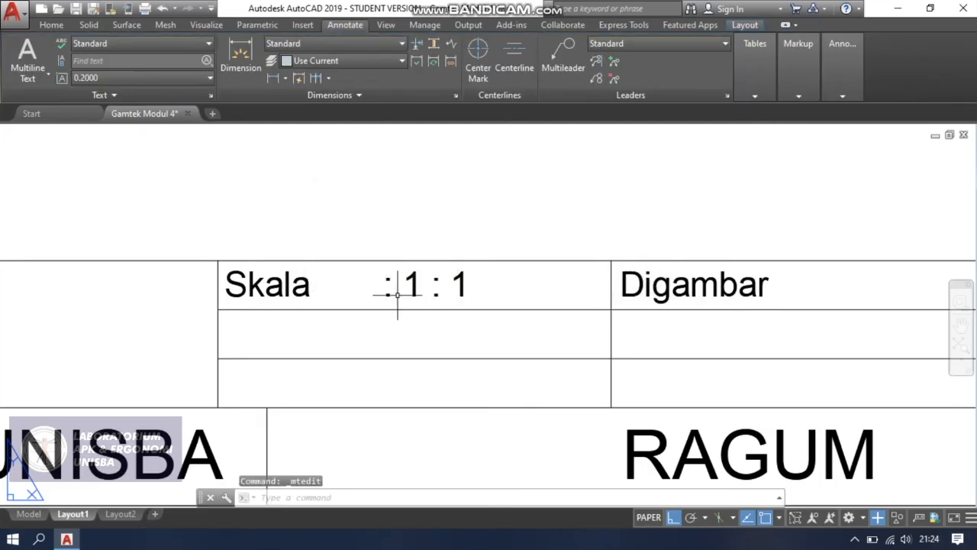
Copy the ": 1 : 1" text horizontally into the neighbouring cell, just after "Digambar", and end copying.
{"action": "type", "text": "co"}
{"action": "key", "text": "Return"}
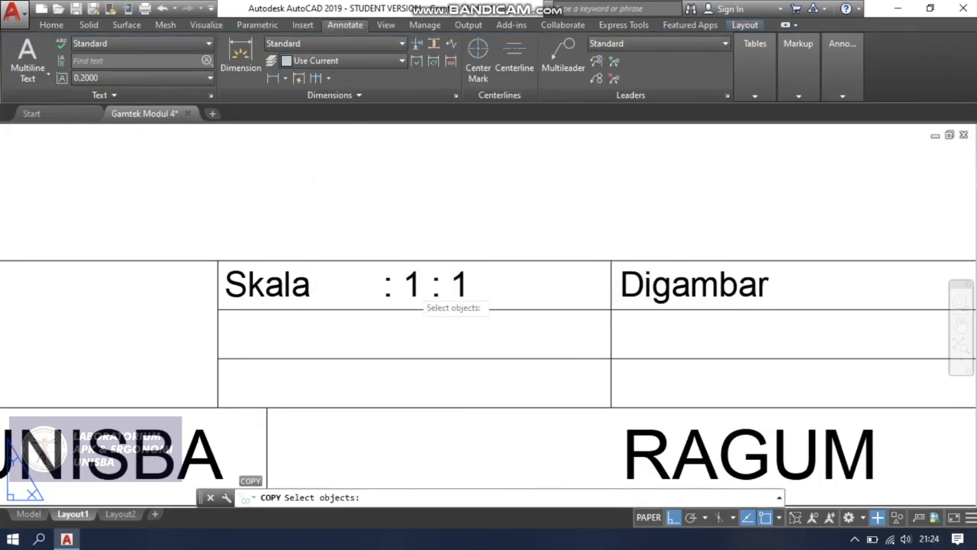
{"action": "left_click", "coordinate": [403, 293]}
{"action": "key", "text": "Return"}
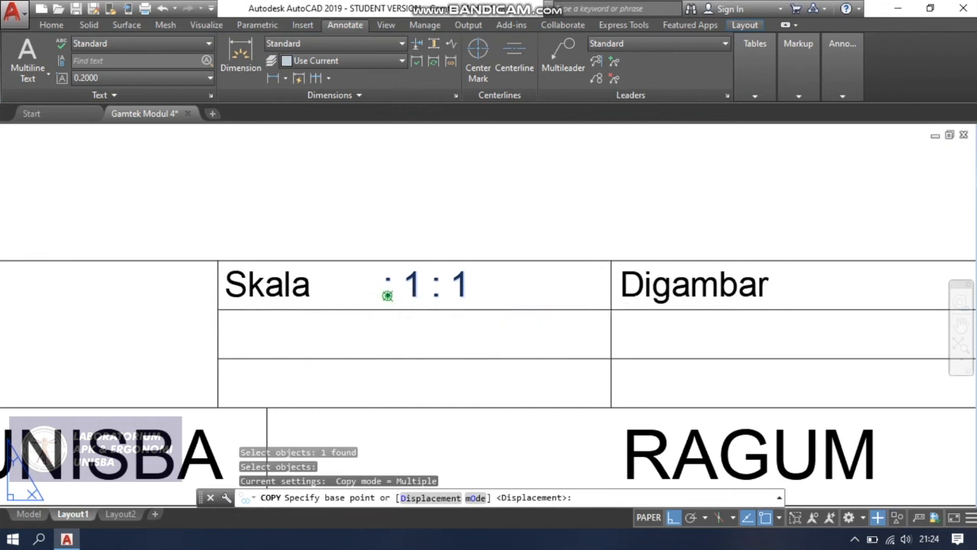
{"action": "left_click", "coordinate": [388, 293]}
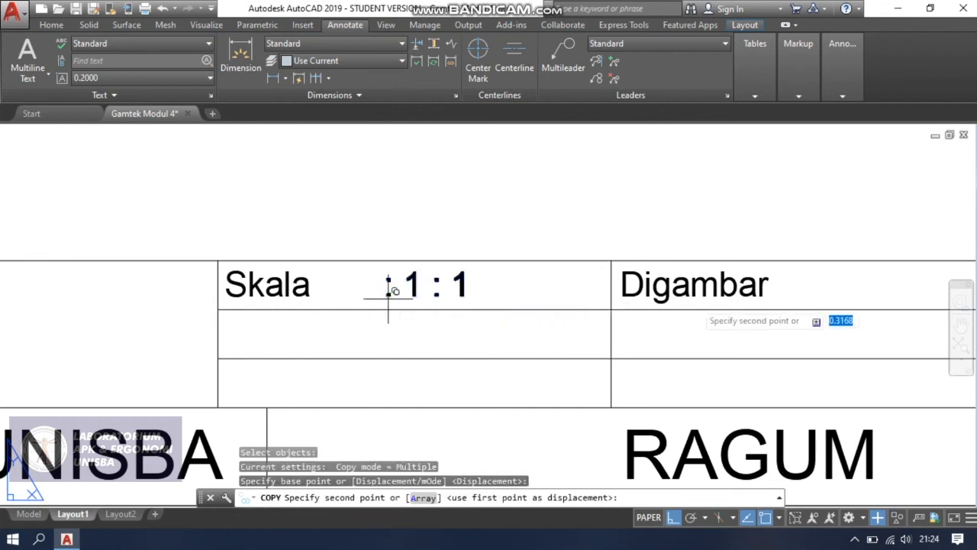
{"action": "left_click", "coordinate": [794, 294]}
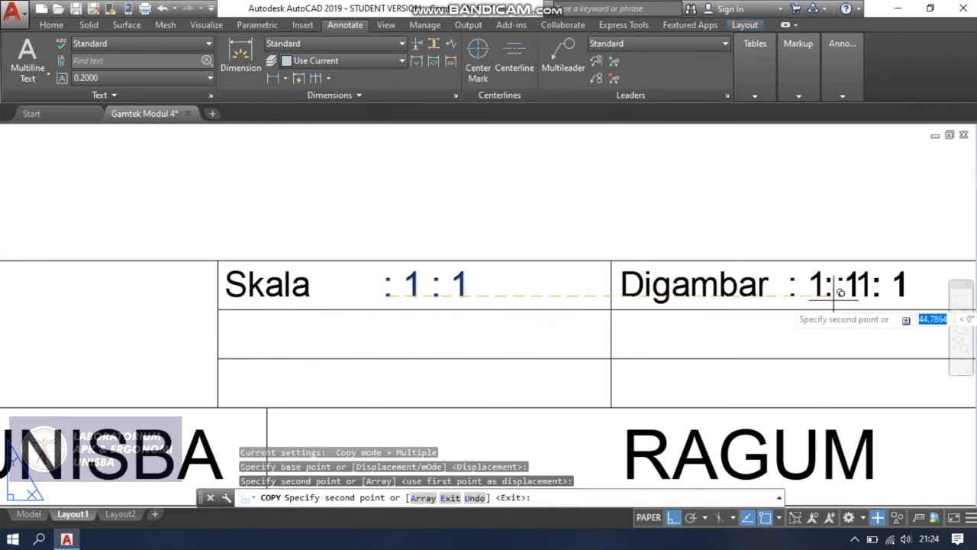
{"action": "key", "text": "Escape"}
Shift the copied ": 1 : 1" text horizontally to leave a wider gap after "Digambar".
{"action": "middle_click_drag", "start_coordinate": [716, 320], "coordinate": [393, 350]}
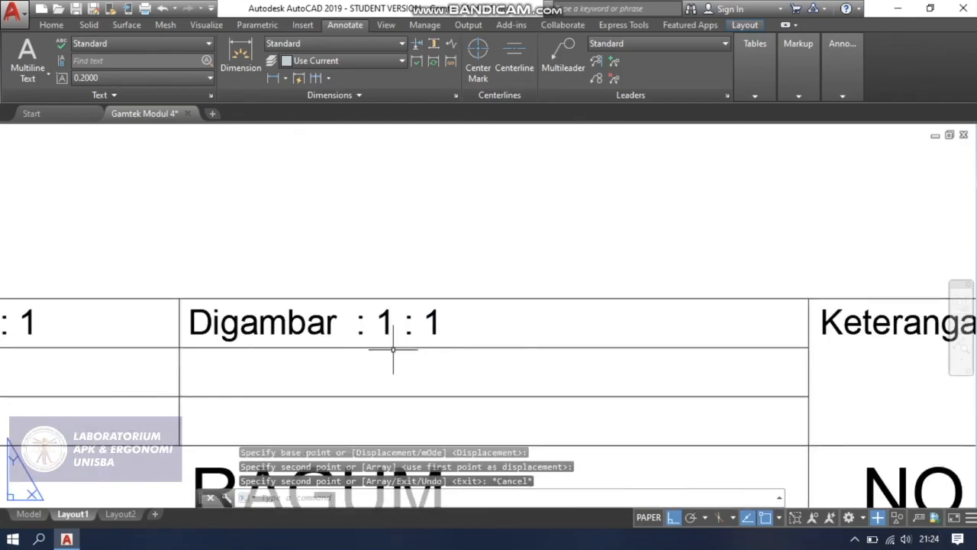
{"action": "scroll", "coordinate": [398, 321], "scroll_direction": "down", "scroll_amount": 1}
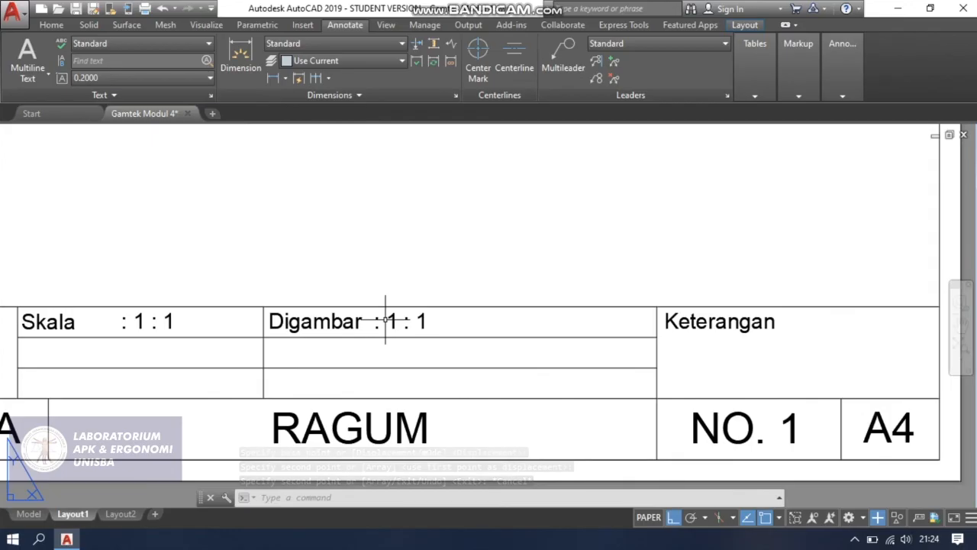
{"action": "scroll", "coordinate": [386, 320], "scroll_direction": "up", "scroll_amount": 1}
{"action": "left_click", "coordinate": [381, 325]}
{"action": "left_click", "coordinate": [370, 311]}
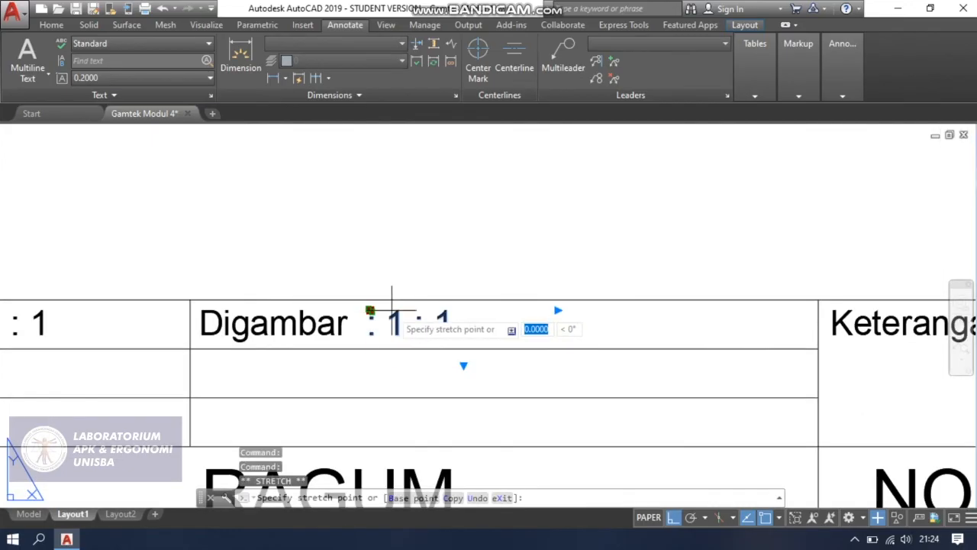
{"action": "left_click", "coordinate": [371, 311]}
{"action": "left_click", "coordinate": [370, 311]}
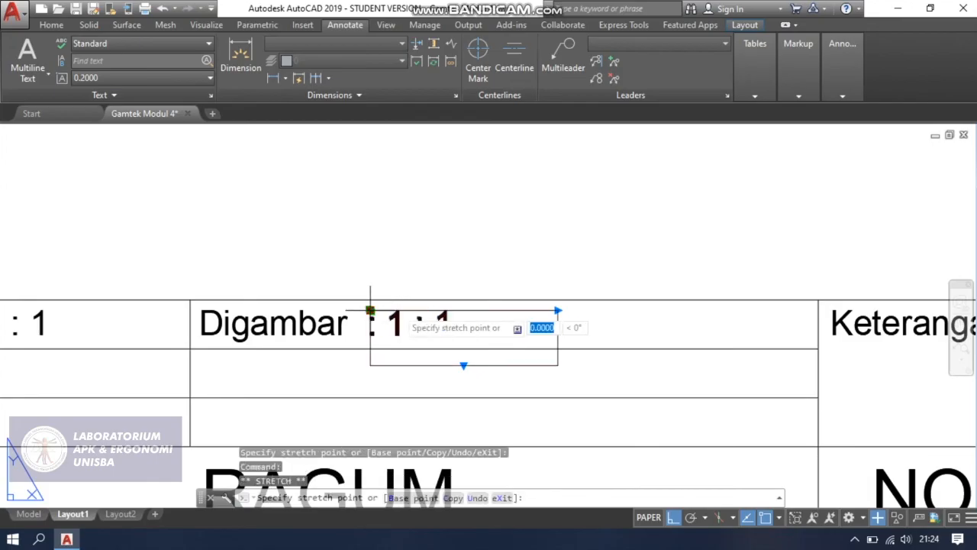
{"action": "left_click", "coordinate": [422, 312]}
{"action": "scroll", "coordinate": [401, 313], "scroll_direction": "up", "scroll_amount": 2}
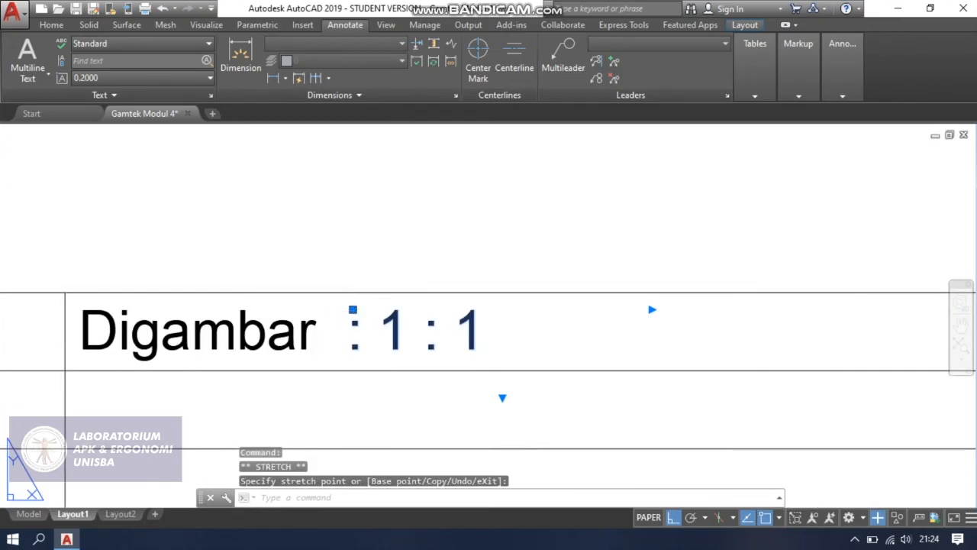
{"action": "left_click", "coordinate": [355, 309]}
{"action": "left_click", "coordinate": [444, 309]}
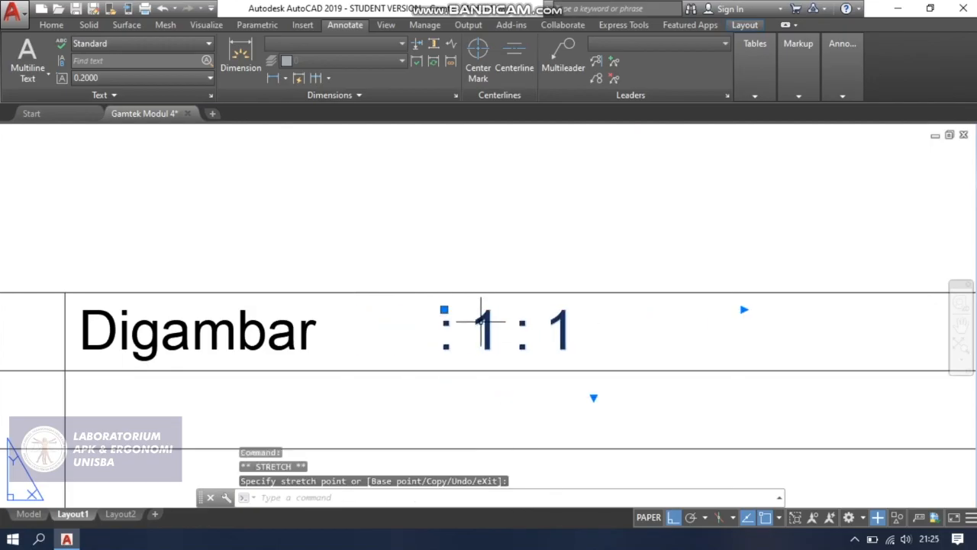
Replace "1 : 1" after the colon in the "Digambar" cell with the drafter's name and save the text change.
{"action": "double_click", "coordinate": [469, 326]}
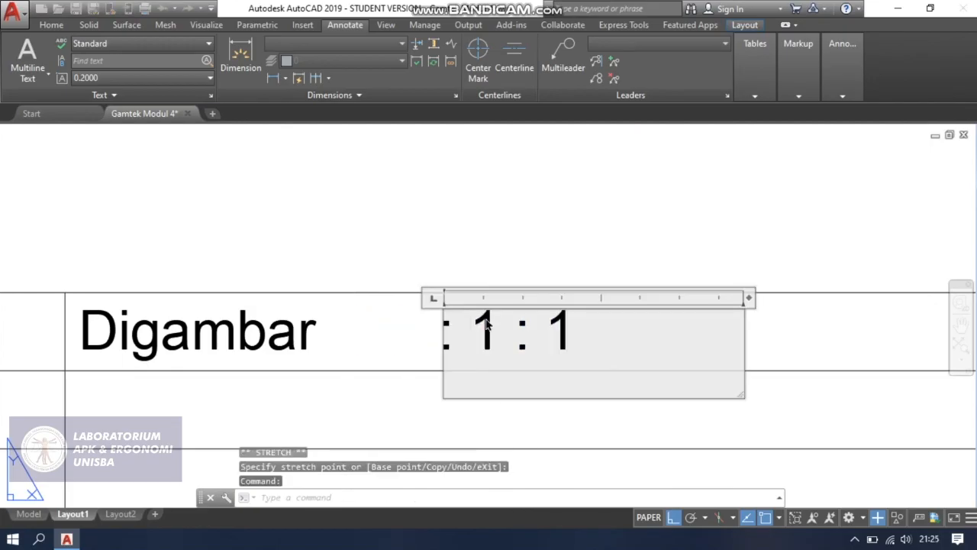
{"action": "left_click_drag", "start_coordinate": [564, 325], "coordinate": [641, 330]}
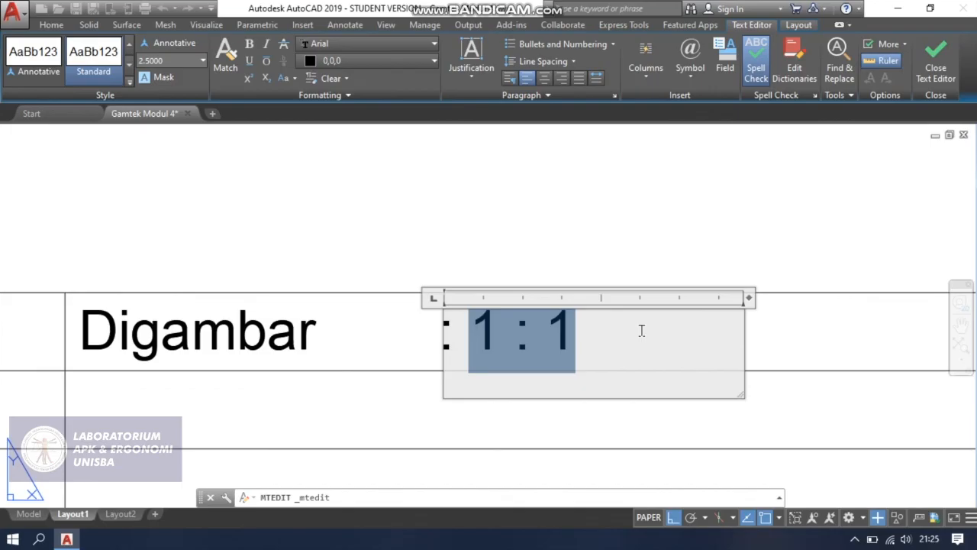
{"action": "type", "text": "Richarf"}
{"action": "key", "text": "BackSpace"}
{"action": "type", "text": "d"}
{"action": "key", "text": "Escape"}
{"action": "key", "text": "Return"}
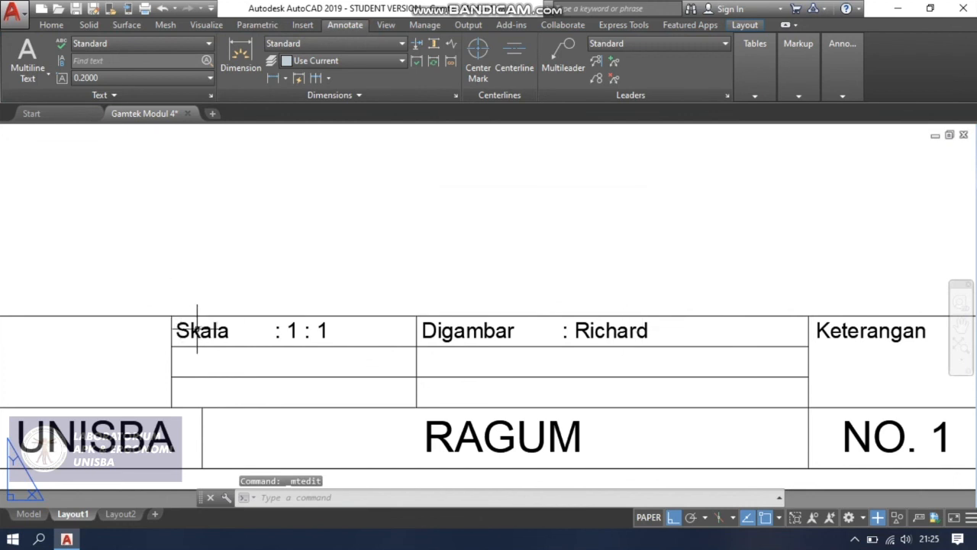
Copy the four "Skala" and "Digambar" label and value texts straight down into the second and third rows of the title block.
{"action": "left_click", "coordinate": [194, 322]}
{"action": "left_click", "coordinate": [295, 329]}
{"action": "left_click", "coordinate": [505, 330]}
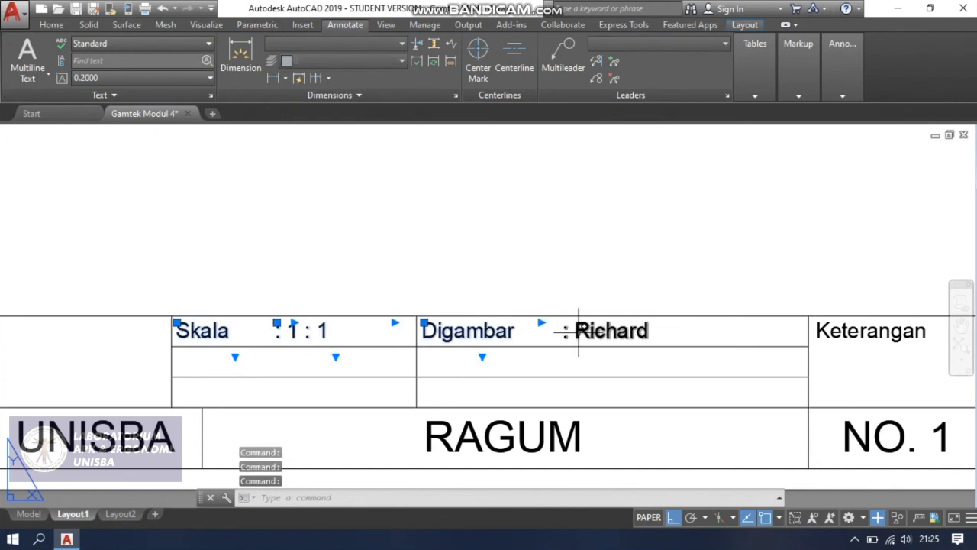
{"action": "left_click", "coordinate": [579, 330]}
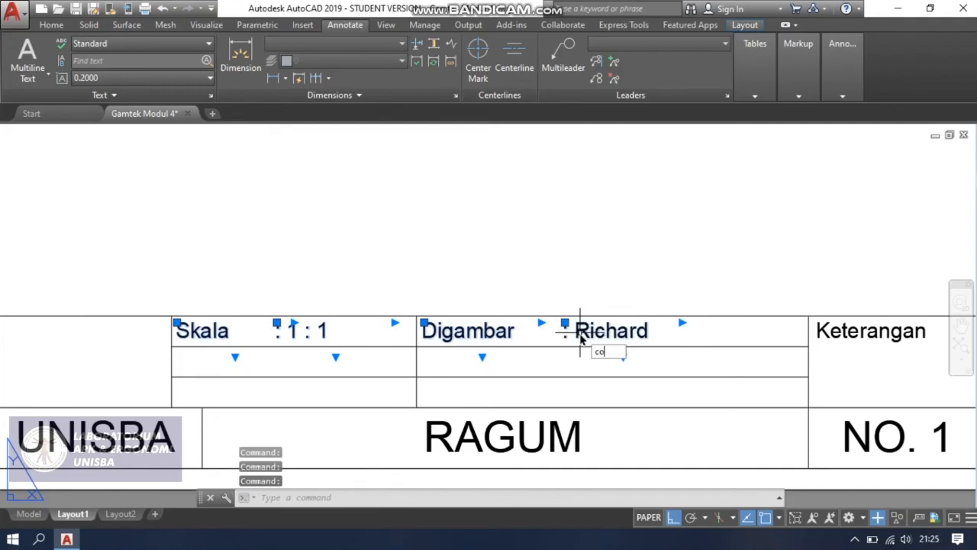
{"action": "key", "text": "Return"}
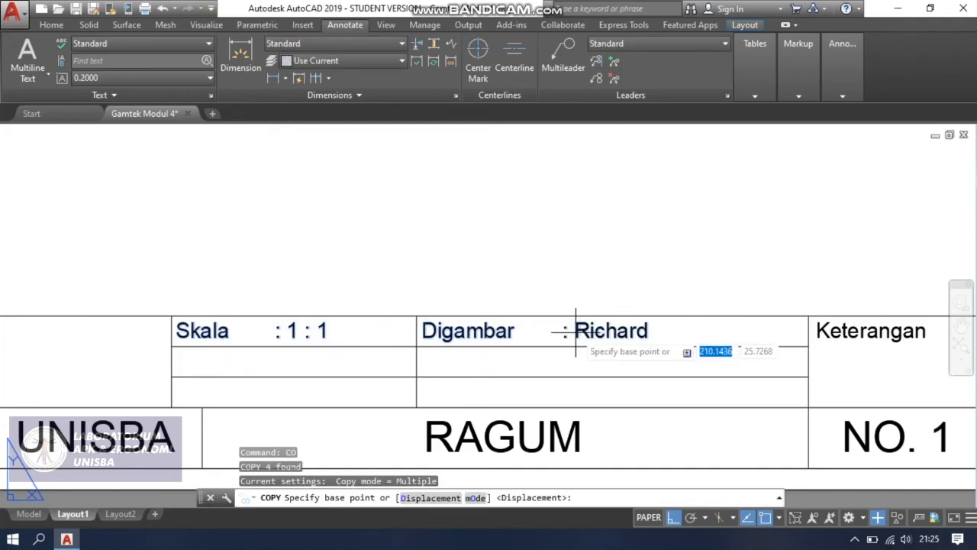
{"action": "scroll", "coordinate": [158, 343], "scroll_direction": "up", "scroll_amount": 4}
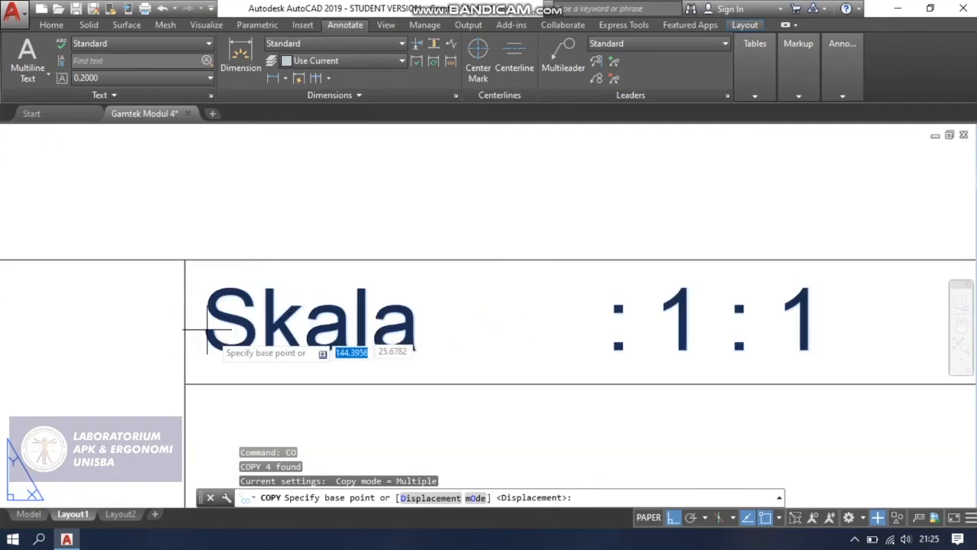
{"action": "left_click", "coordinate": [218, 333]}
{"action": "scroll", "coordinate": [218, 333], "scroll_direction": "down", "scroll_amount": 3}
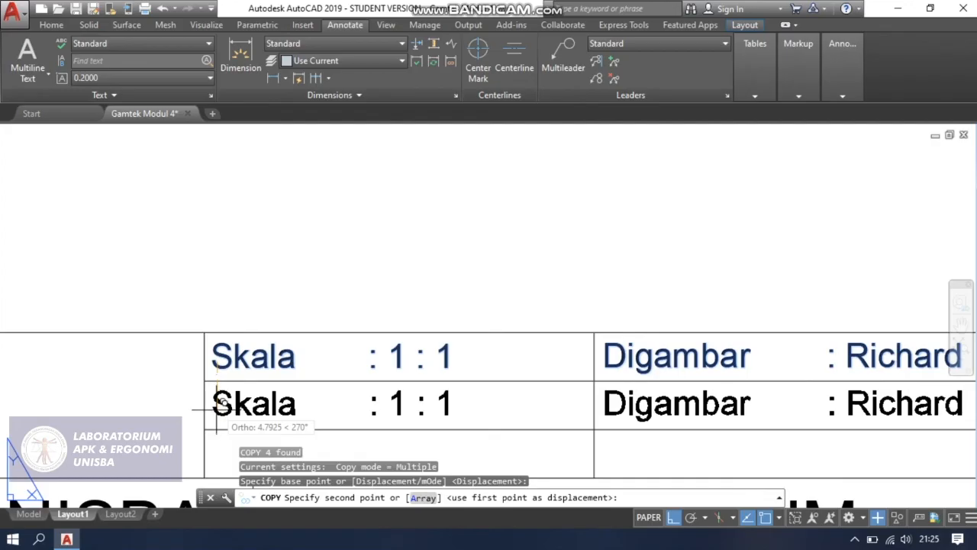
{"action": "left_click", "coordinate": [216, 408]}
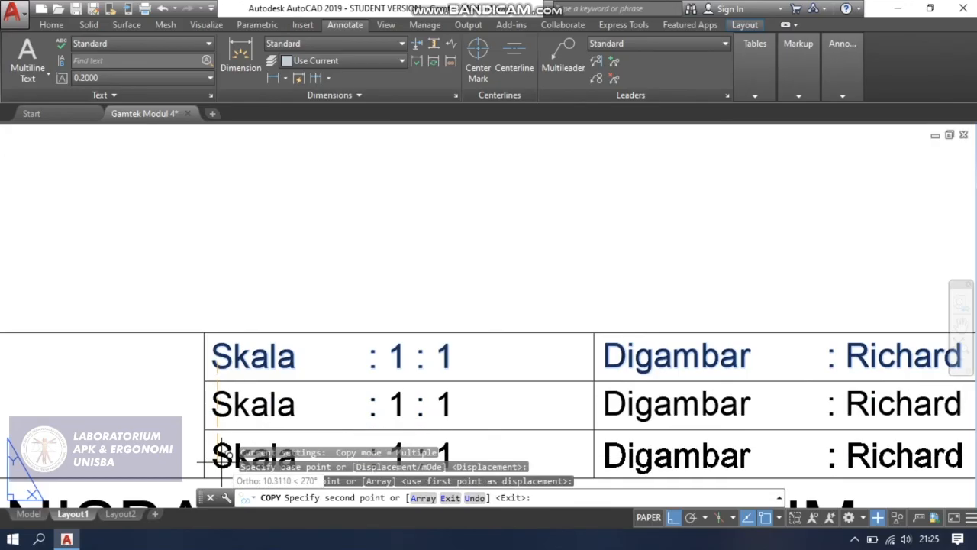
{"action": "key", "text": "Escape"}
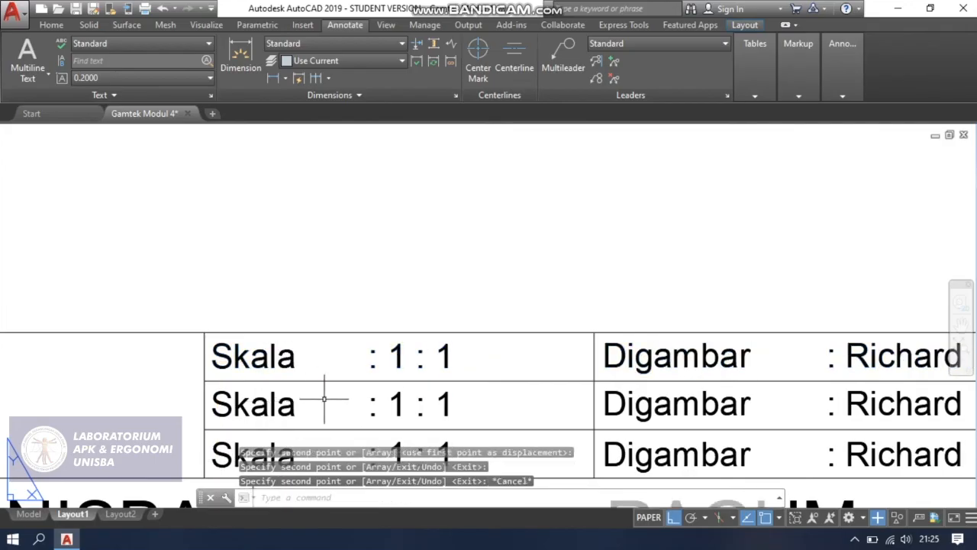
Replace the "Skala" label in the second row with "Satuan" and save the text change.
{"action": "scroll", "coordinate": [303, 398], "scroll_direction": "down", "scroll_amount": 2}
{"action": "middle_click_drag", "start_coordinate": [306, 373], "coordinate": [311, 321]}
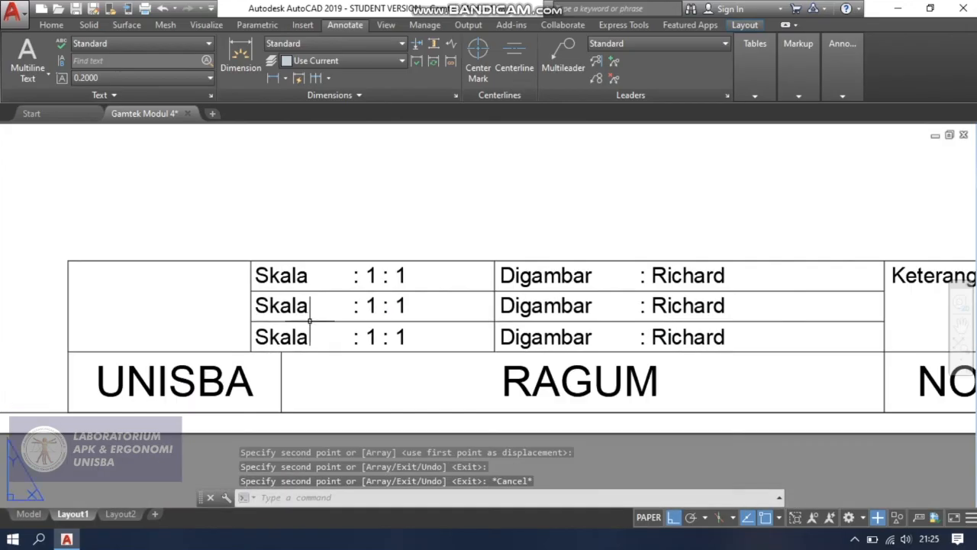
{"action": "scroll", "coordinate": [261, 317], "scroll_direction": "up", "scroll_amount": 2}
{"action": "left_click", "coordinate": [286, 299]}
{"action": "double_click", "coordinate": [276, 300]}
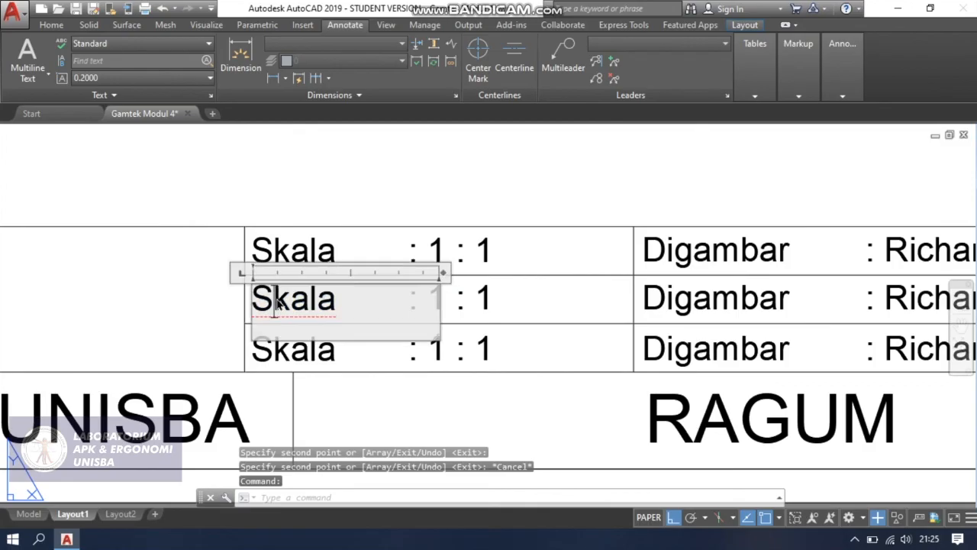
{"action": "double_click", "coordinate": [273, 300]}
{"action": "type", "text": "Satuan"}
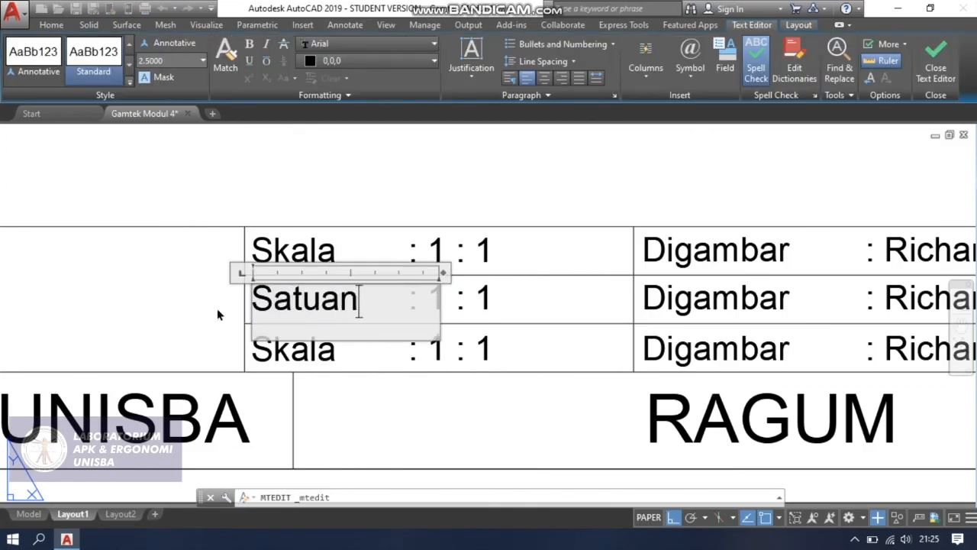
{"action": "key", "text": "Escape"}
{"action": "key", "text": "Return"}
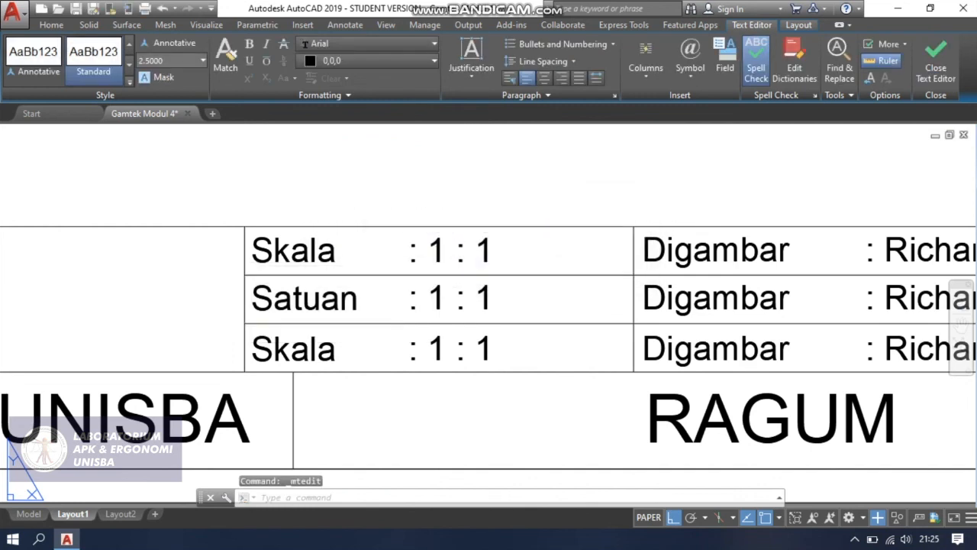
Replace "1 : 1" after the colon in the "Satuan" row with "mm" and save the text change.
{"action": "left_click", "coordinate": [438, 298]}
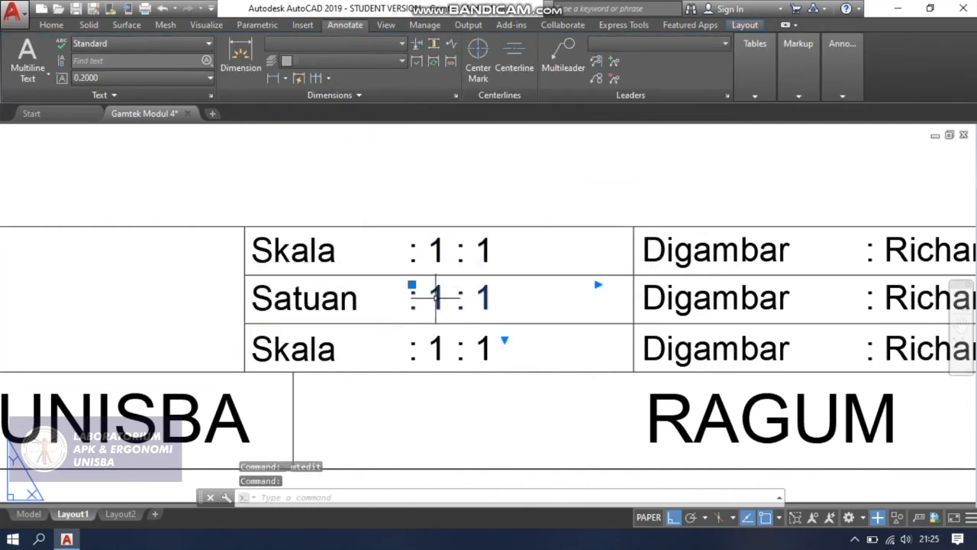
{"action": "double_click", "coordinate": [435, 299]}
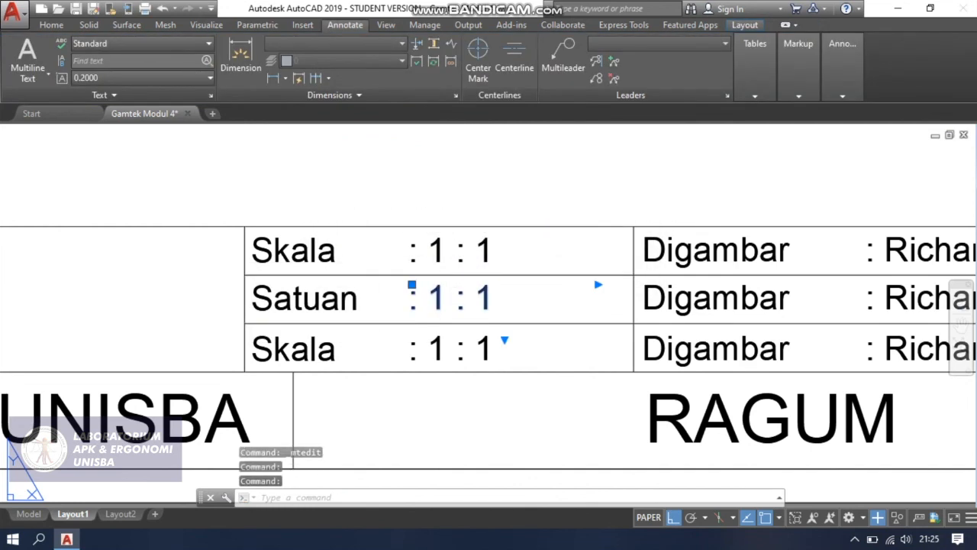
{"action": "left_click_drag", "start_coordinate": [428, 299], "coordinate": [533, 299]}
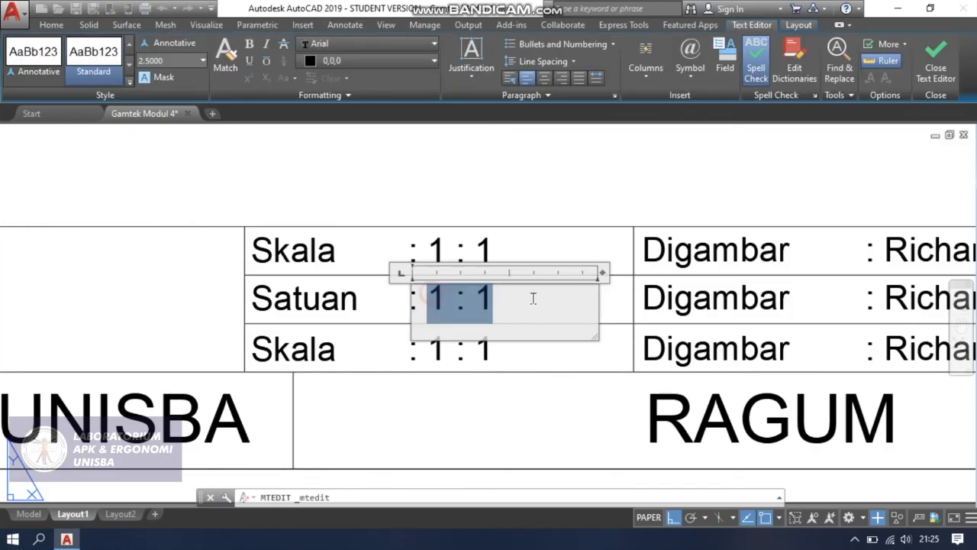
{"action": "key", "text": "BackSpace"}
{"action": "type", "text": "mm"}
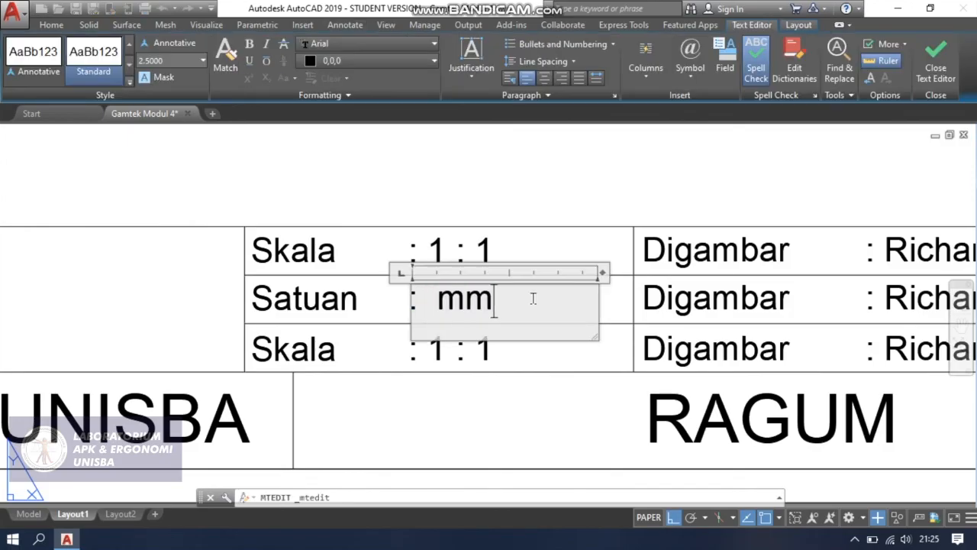
{"action": "key", "text": "Escape"}
{"action": "key", "text": "Return"}
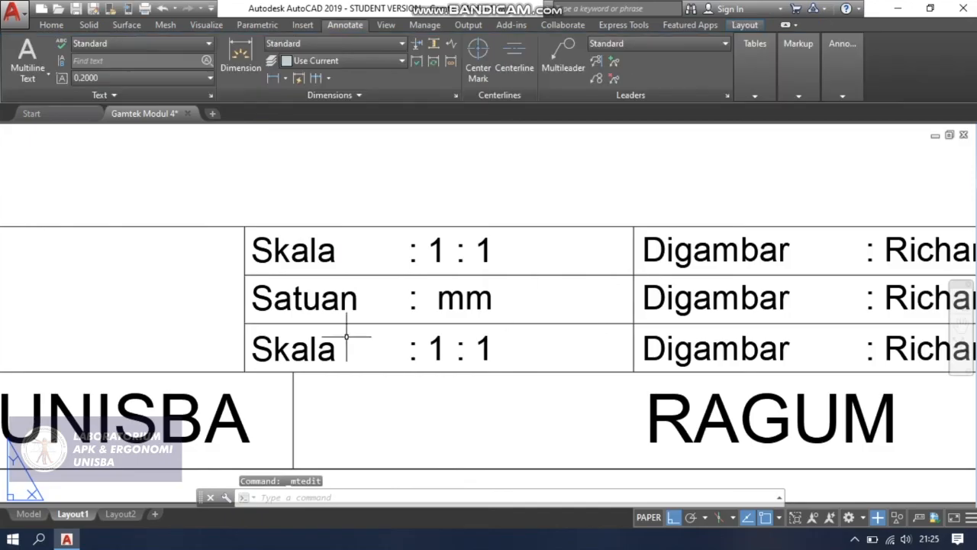
Replace the "Skala" label in the third row with "Tanggal" and save the text change.
{"action": "left_click", "coordinate": [309, 347]}
{"action": "double_click", "coordinate": [343, 348]}
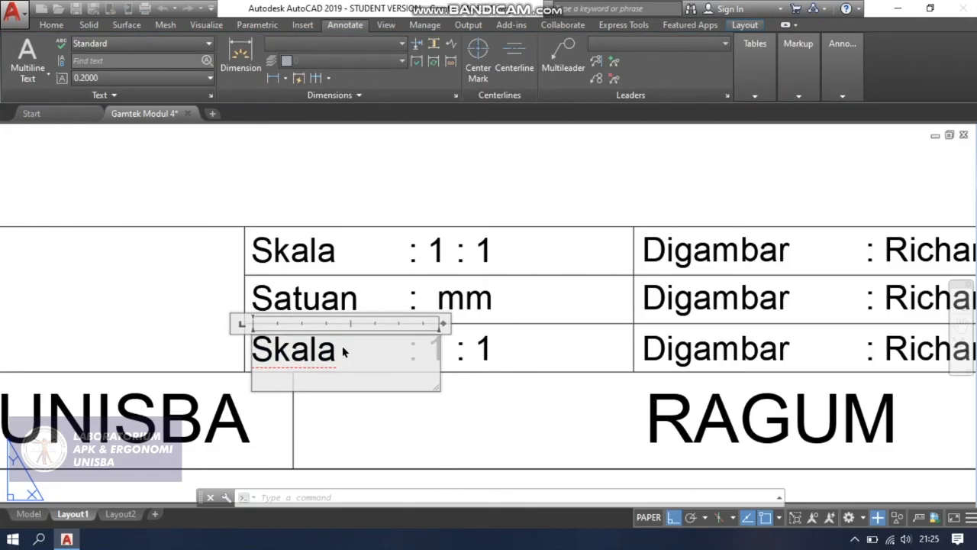
{"action": "left_click_drag", "start_coordinate": [343, 348], "coordinate": [229, 353]}
{"action": "type", "text": "Tanggal"}
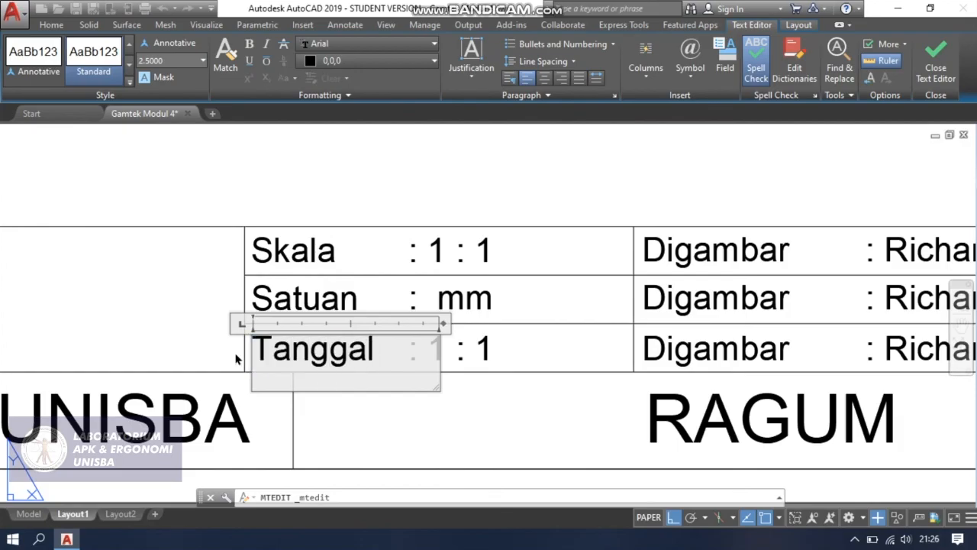
{"action": "key", "text": "Escape"}
{"action": "key", "text": "Return"}
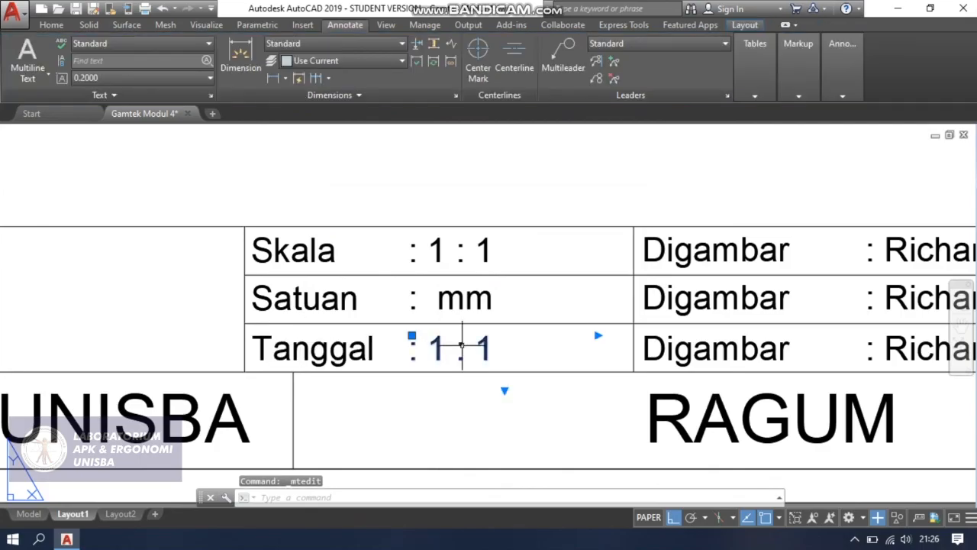
Replace "1 : 1" after the colon in the "Tanggal" row with "21 Juni 20" and save the text change.
{"action": "double_click", "coordinate": [448, 349]}
{"action": "double_click", "coordinate": [436, 349]}
{"action": "left_click_drag", "start_coordinate": [484, 357], "coordinate": [522, 359]}
{"action": "type", "text": "21 Juni 2"}
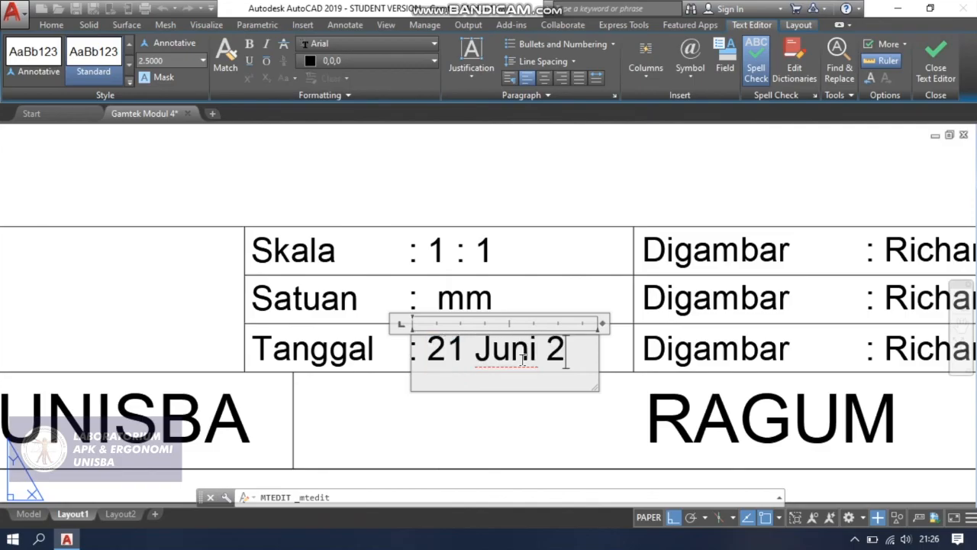
{"action": "type", "text": "020"}
{"action": "key", "text": "BackSpace"}
{"action": "key", "text": "BackSpace"}
{"action": "key", "text": "Escape"}
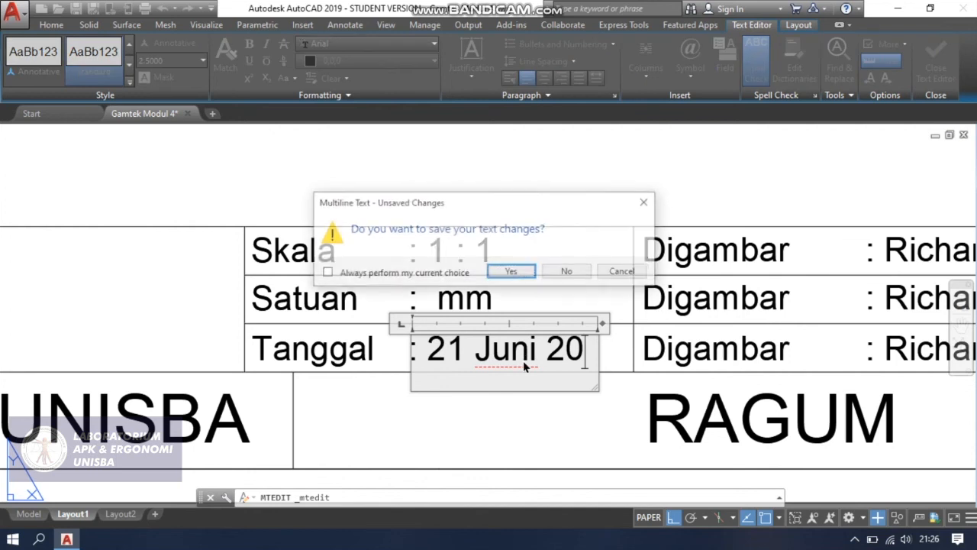
{"action": "key", "text": "Return"}
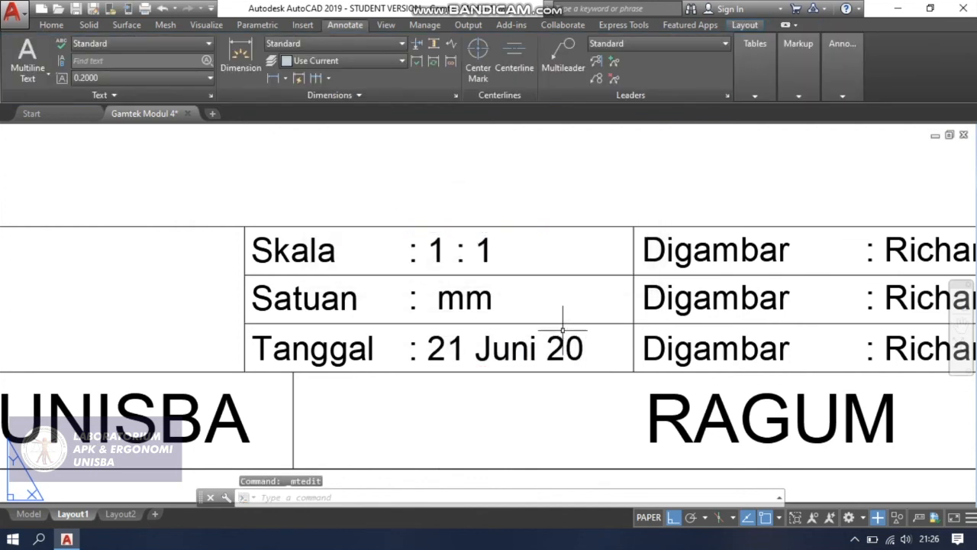
Widen the date's text frame to the cell's right border and complete the date as "21 Juni 2020".
{"action": "left_click", "coordinate": [566, 335]}
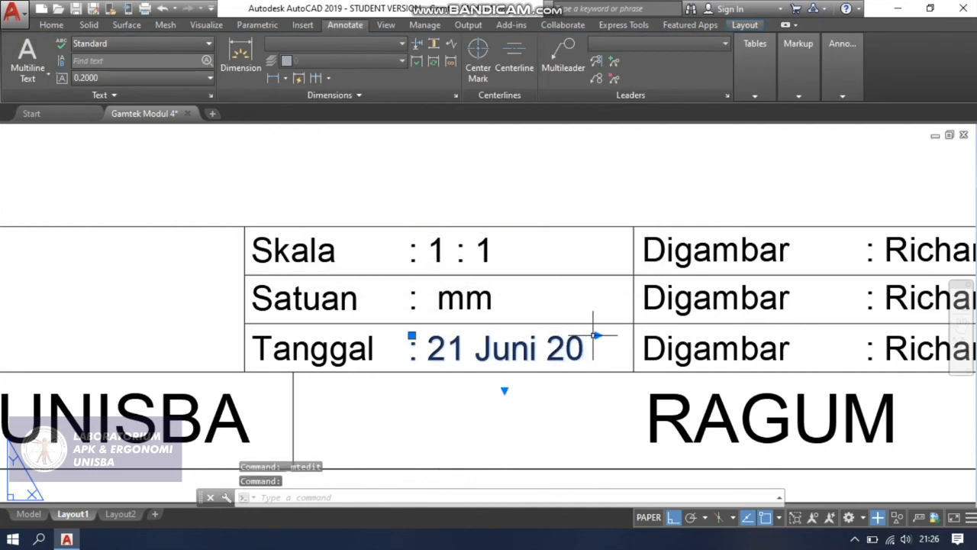
{"action": "left_click", "coordinate": [599, 334]}
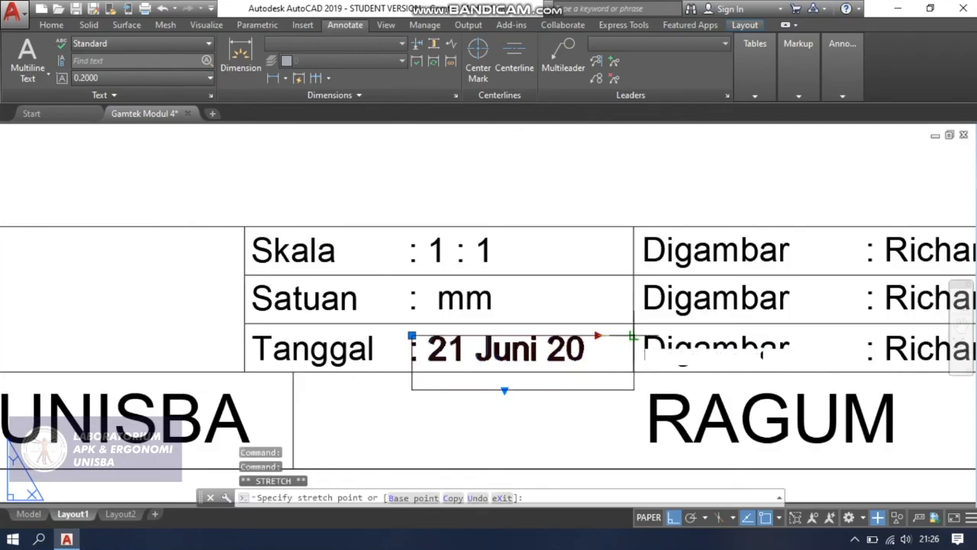
{"action": "left_click", "coordinate": [634, 334]}
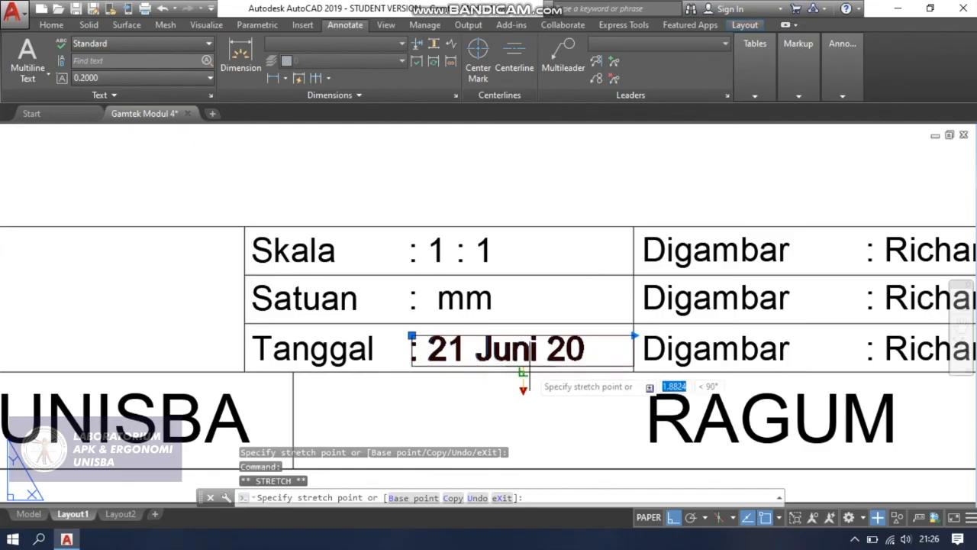
{"action": "double_click", "coordinate": [584, 349]}
{"action": "type", "text": "20"}
{"action": "left_click", "coordinate": [680, 330]}
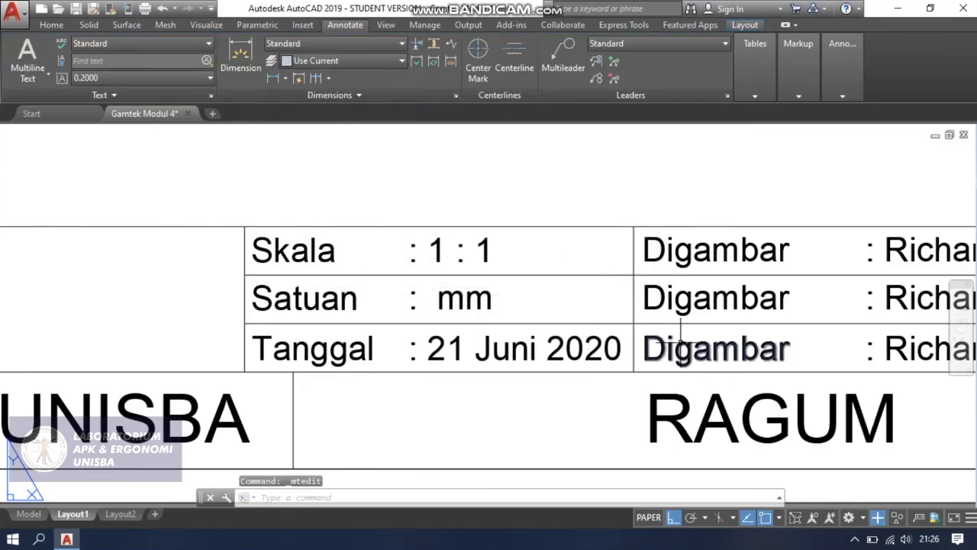
Replace the "Digambar" label in the second row with "NPM" and save the text change.
{"action": "scroll", "coordinate": [680, 330], "scroll_direction": "up", "scroll_amount": 2}
{"action": "middle_click_drag", "start_coordinate": [679, 349], "coordinate": [261, 366]}
{"action": "scroll", "coordinate": [191, 322], "scroll_direction": "down", "scroll_amount": 2}
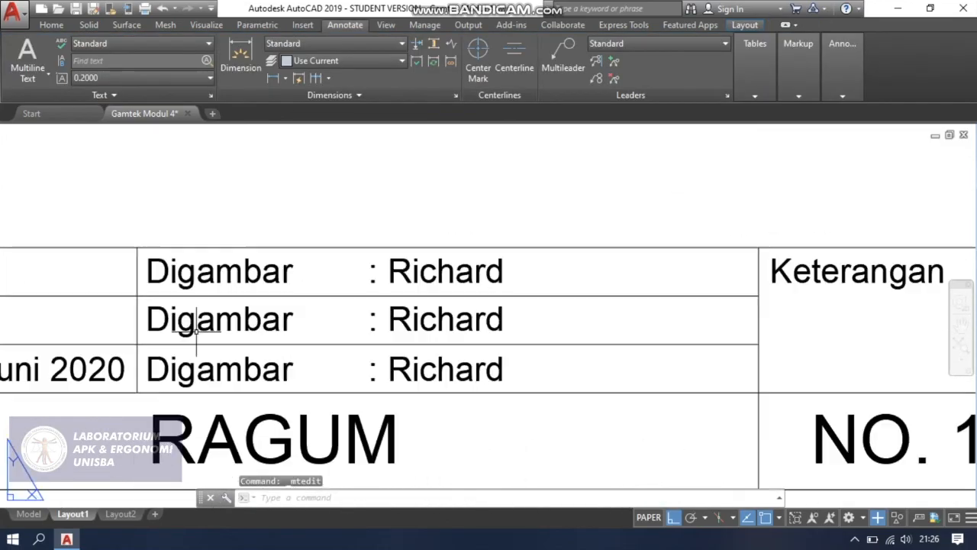
{"action": "left_click", "coordinate": [238, 319]}
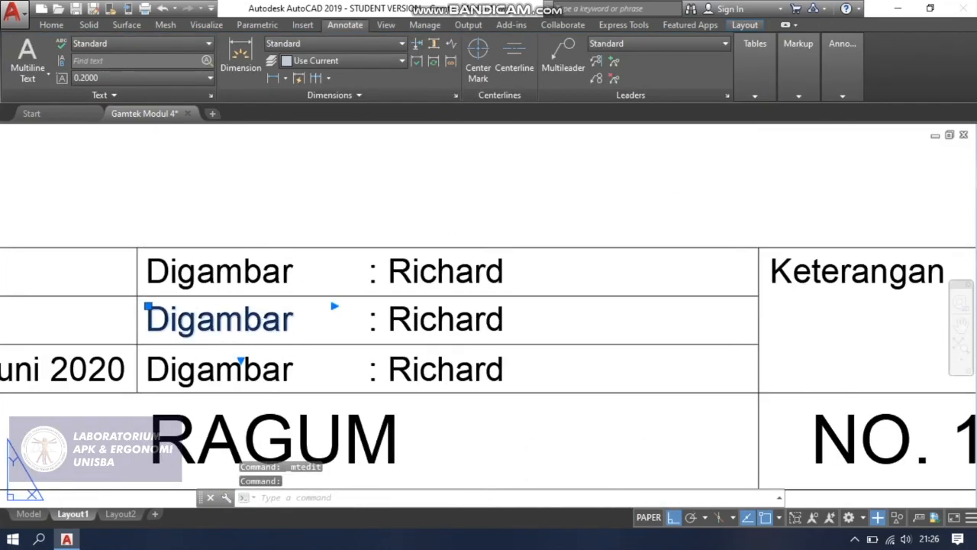
{"action": "double_click", "coordinate": [207, 321]}
{"action": "type", "text": "NO"}
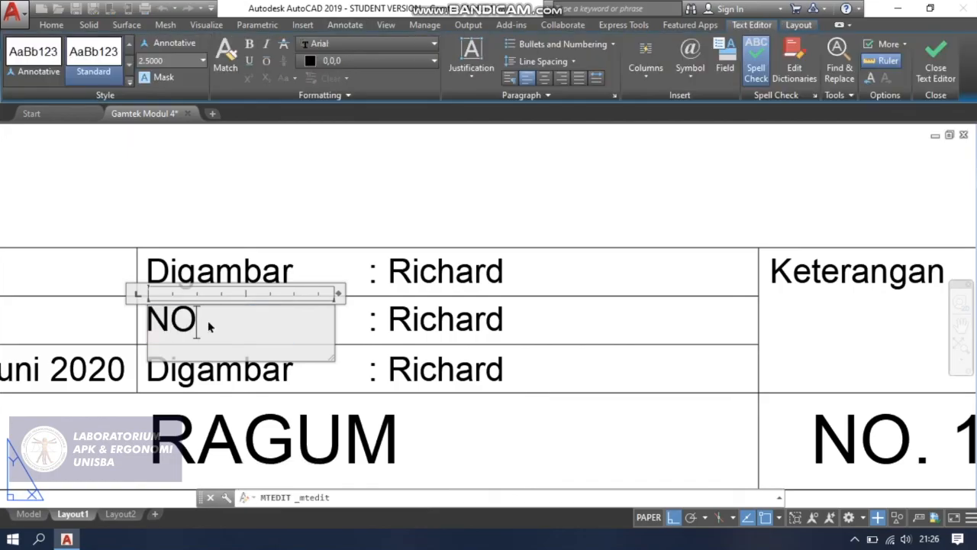
{"action": "key", "text": "BackSpace"}
{"action": "type", "text": "PM"}
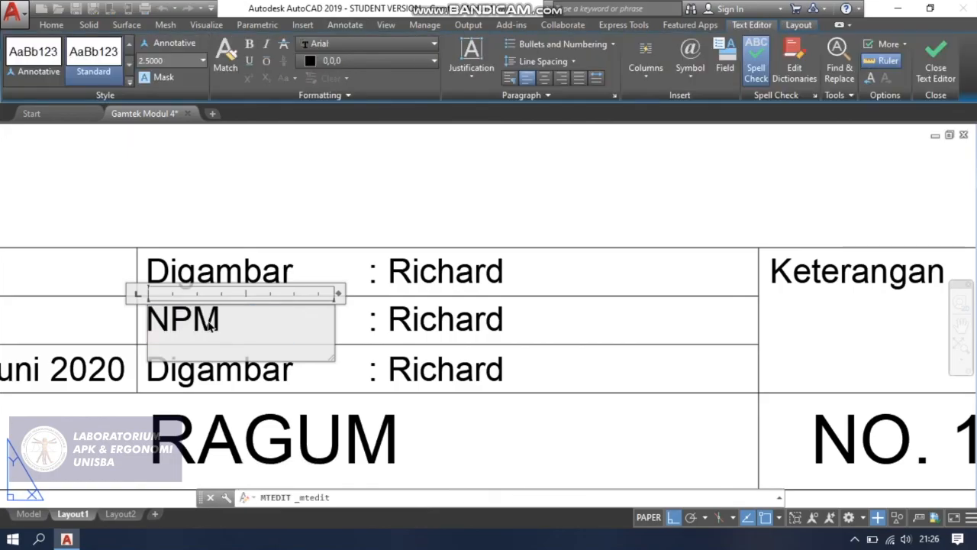
{"action": "key", "text": "Escape"}
{"action": "left_click", "coordinate": [527, 272]}
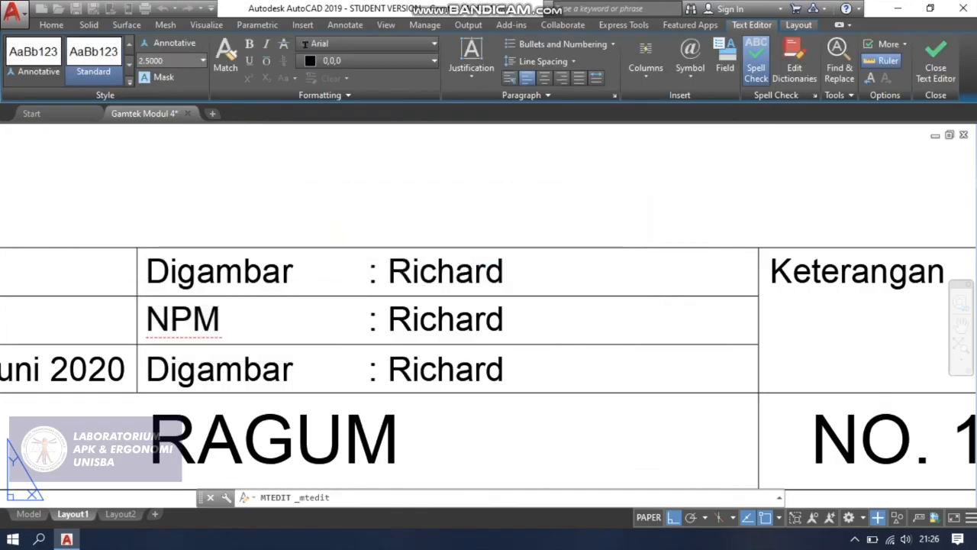
Replace the name after the colon in the "NPM" row with the student number and save the text change.
{"action": "double_click", "coordinate": [457, 313]}
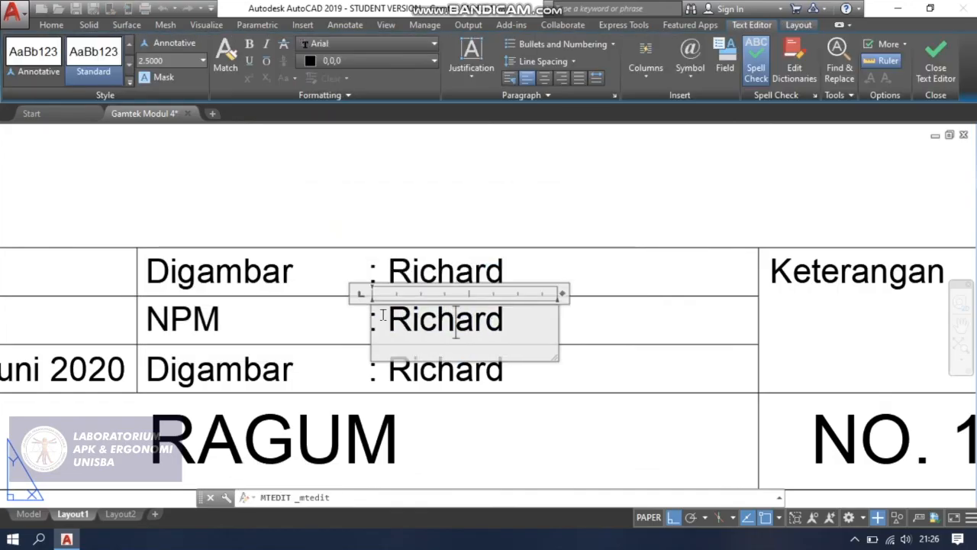
{"action": "left_click_drag", "start_coordinate": [391, 316], "coordinate": [510, 319]}
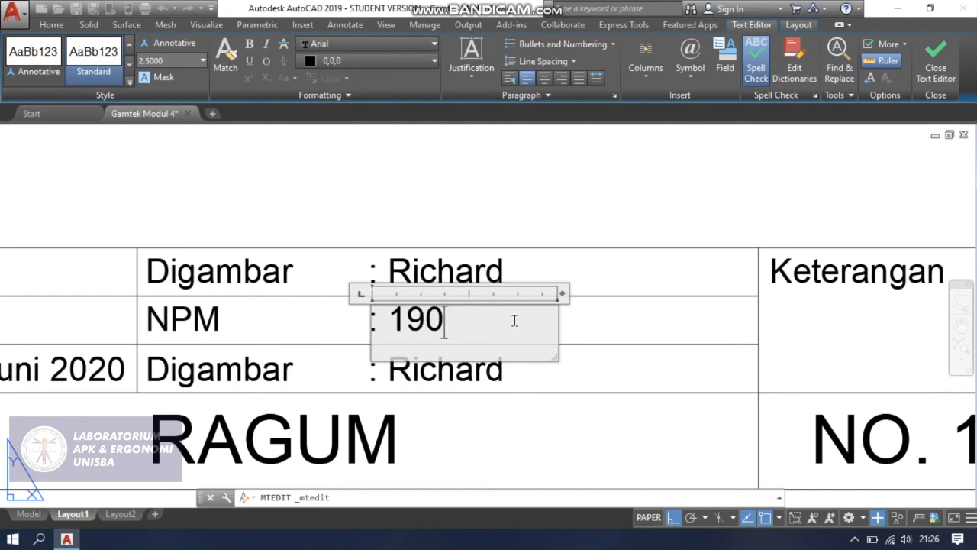
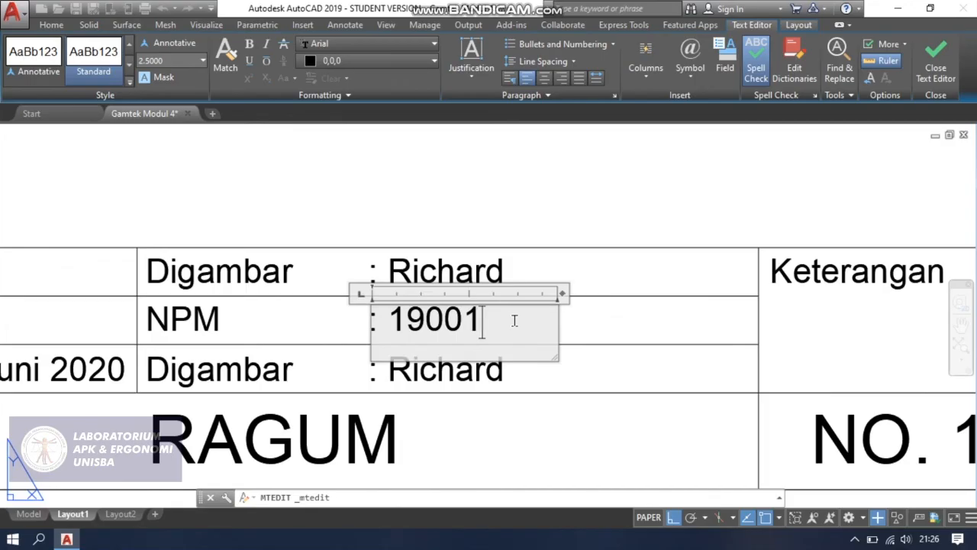
{"action": "key", "text": "Escape"}
{"action": "key", "text": "Return"}
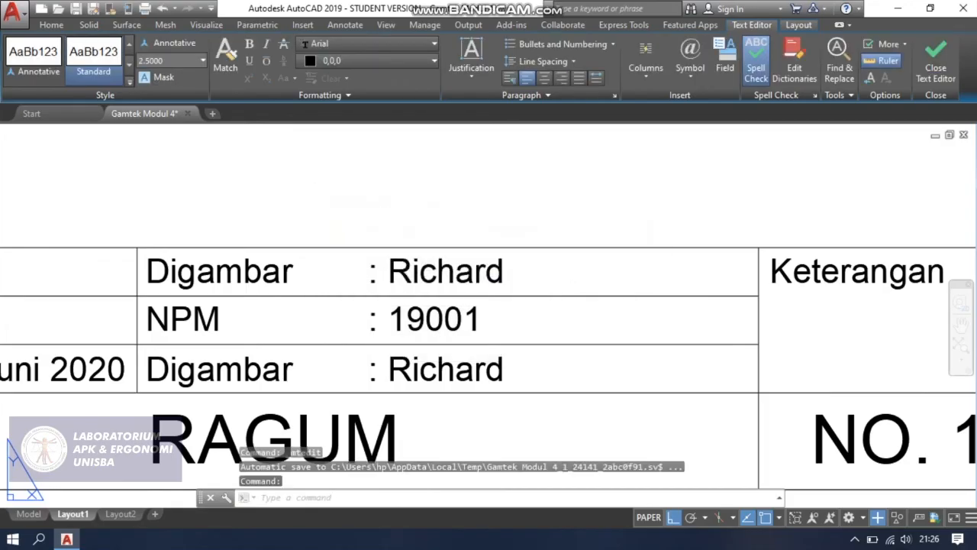
Change the "Digambar" label in the third row to "Diperiksa" and save the text change.
{"action": "left_click", "coordinate": [264, 366]}
{"action": "double_click", "coordinate": [264, 370]}
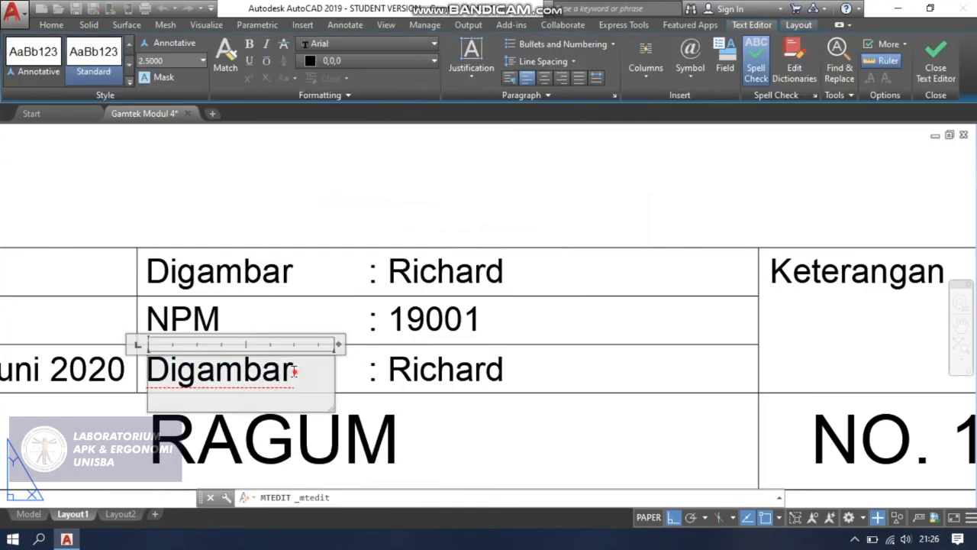
{"action": "left_click_drag", "start_coordinate": [294, 370], "coordinate": [161, 372]}
{"action": "type", "text": "iperiks"}
{"action": "key", "text": "BackSpace"}
{"action": "type", "text": "iksa"}
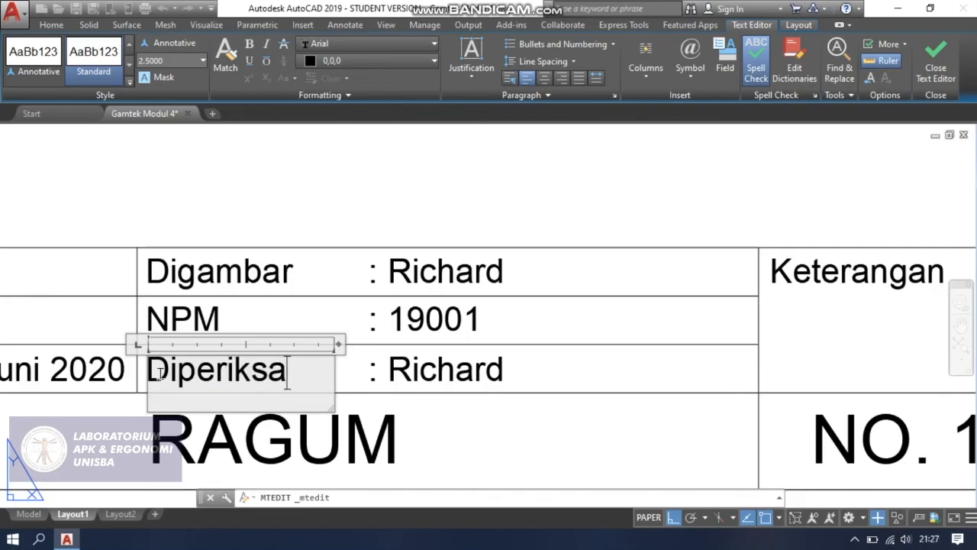
{"action": "key", "text": "Escape"}
{"action": "left_click", "coordinate": [506, 271]}
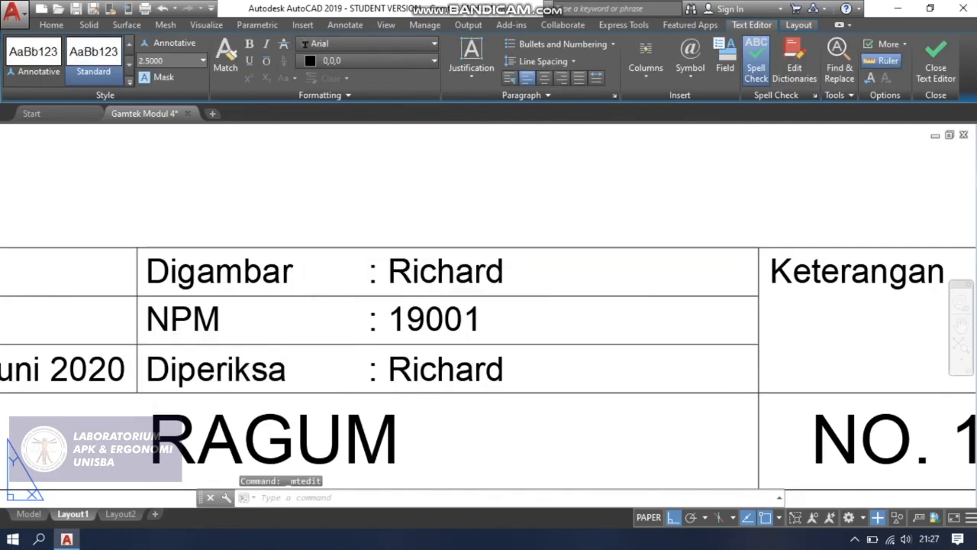
Replace the name after the colon in the "Diperiksa" row with "Tim Asiste" and save the text change.
{"action": "left_click", "coordinate": [507, 367]}
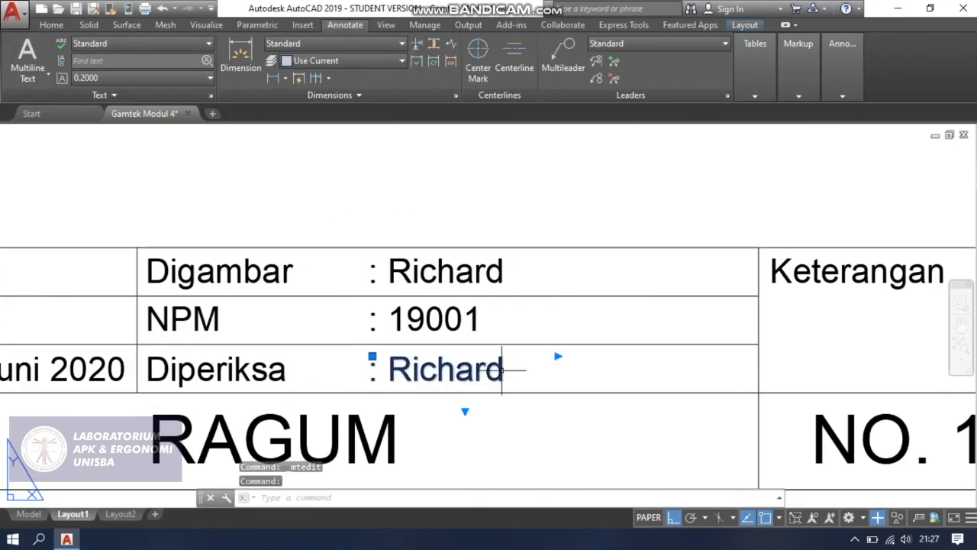
{"action": "double_click", "coordinate": [455, 372]}
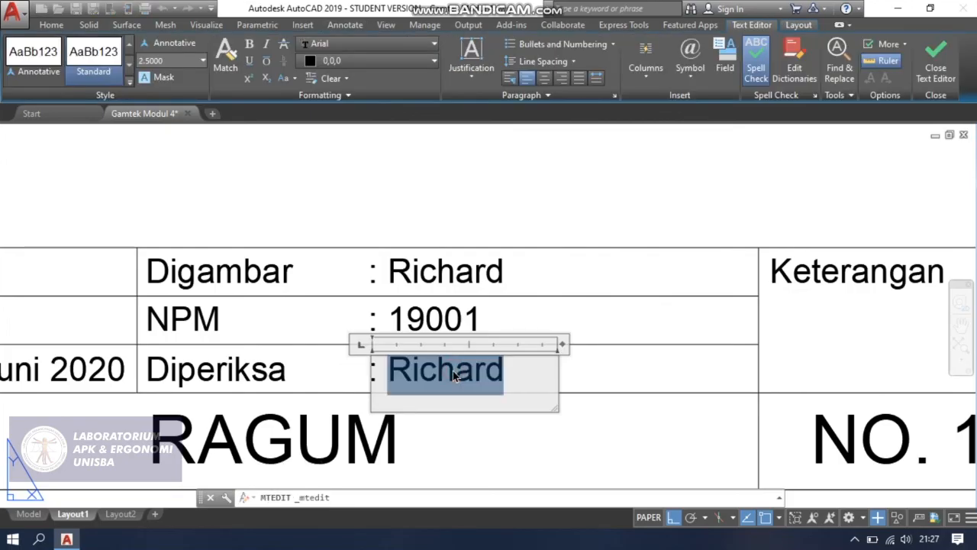
{"action": "type", "text": "Tim Asiste"}
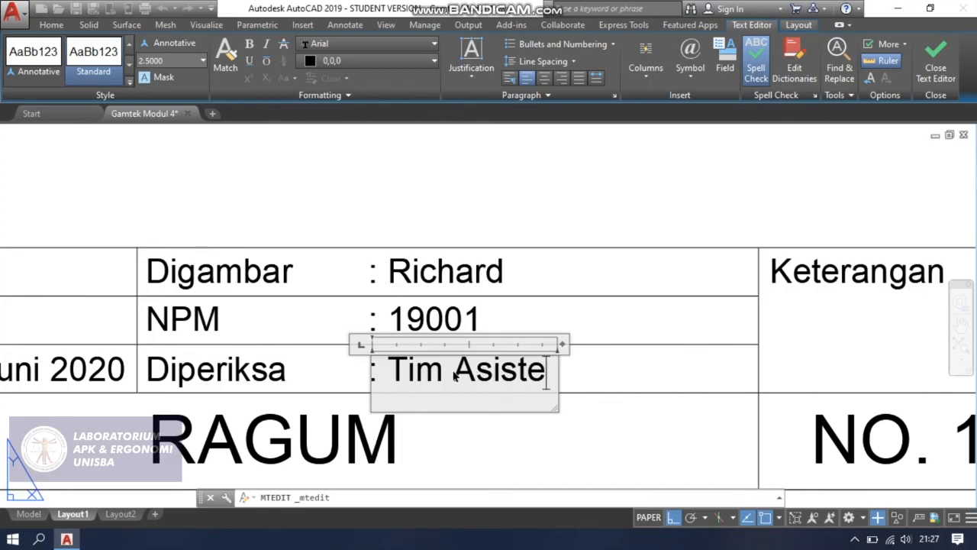
{"action": "type", "text": "n"}
{"action": "key", "text": "BackSpace"}
{"action": "key", "text": "Escape"}
{"action": "key", "text": "Return"}
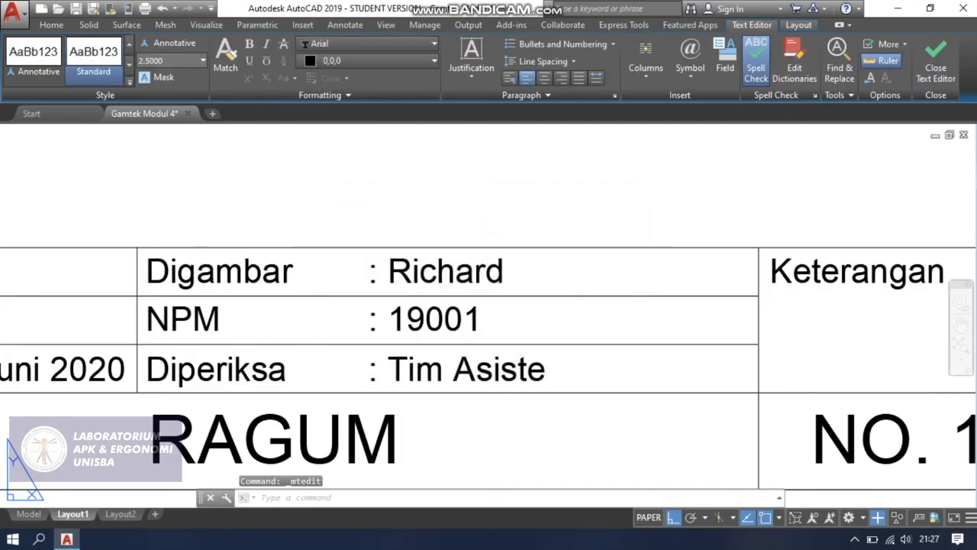
Widen the text frame of the "Diperiksa" value, complete it as "Tim Asisten" and save the text change.
{"action": "left_click", "coordinate": [542, 369]}
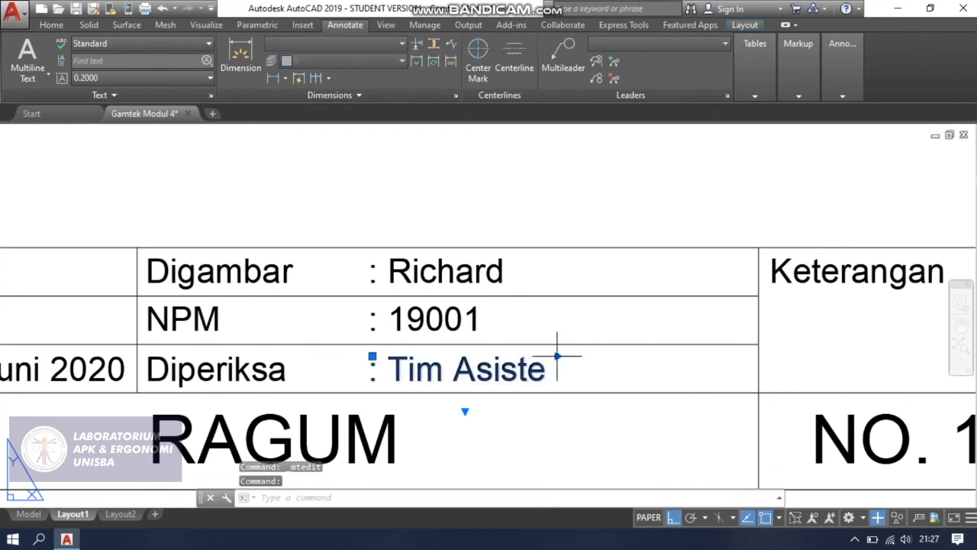
{"action": "left_click", "coordinate": [558, 356]}
{"action": "left_click", "coordinate": [681, 356]}
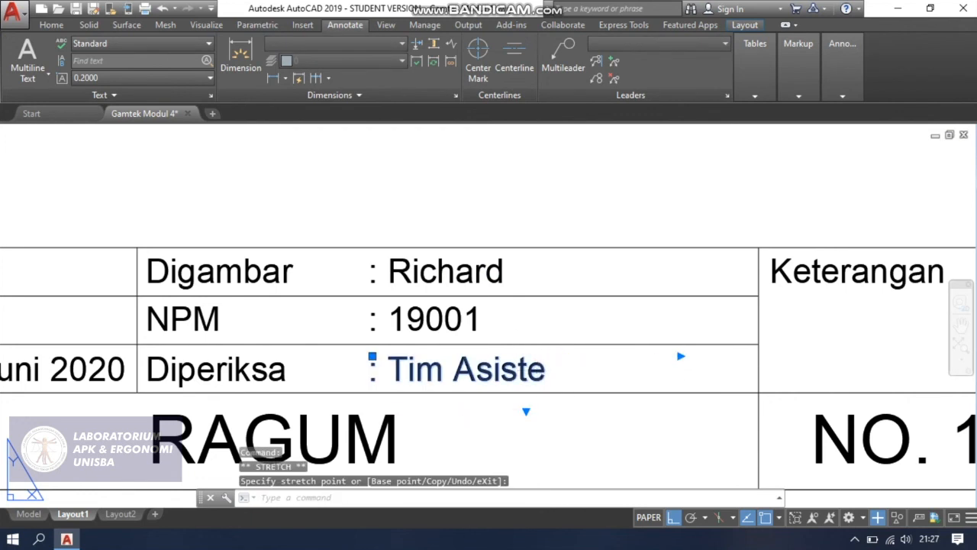
{"action": "double_click", "coordinate": [542, 369]}
{"action": "type", "text": "n"}
{"action": "key", "text": "Escape"}
{"action": "key", "text": "Return"}
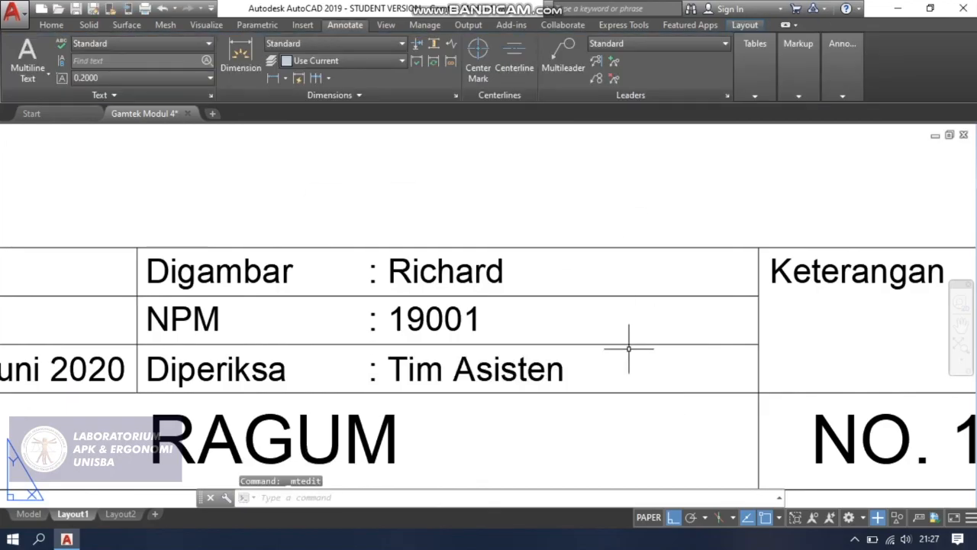
Draw a circle of radius 2.5 in the left part of the title block's empty cell above "UNISBA".
{"action": "scroll", "coordinate": [629, 351], "scroll_direction": "down", "scroll_amount": 2}
{"action": "scroll", "coordinate": [630, 351], "scroll_direction": "down", "scroll_amount": 2}
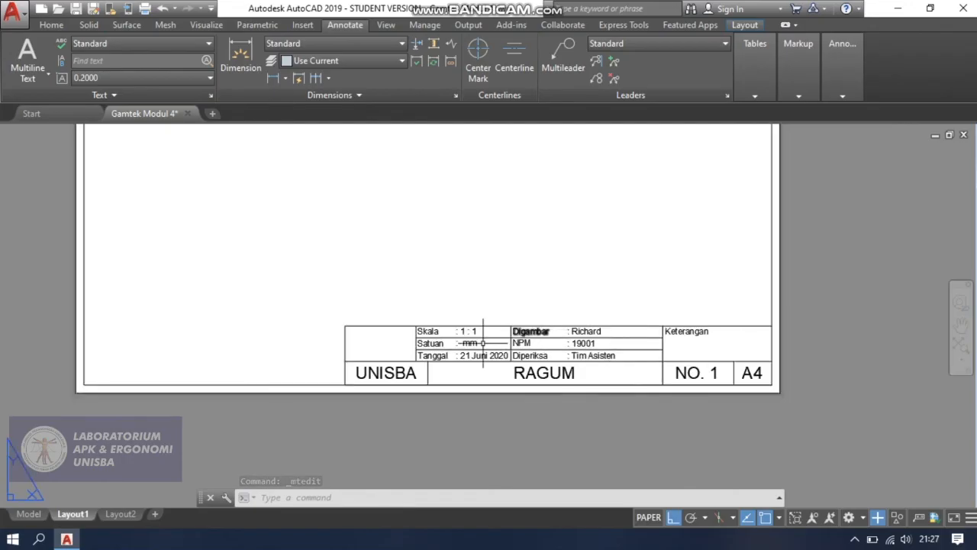
{"action": "scroll", "coordinate": [382, 348], "scroll_direction": "up", "scroll_amount": 4}
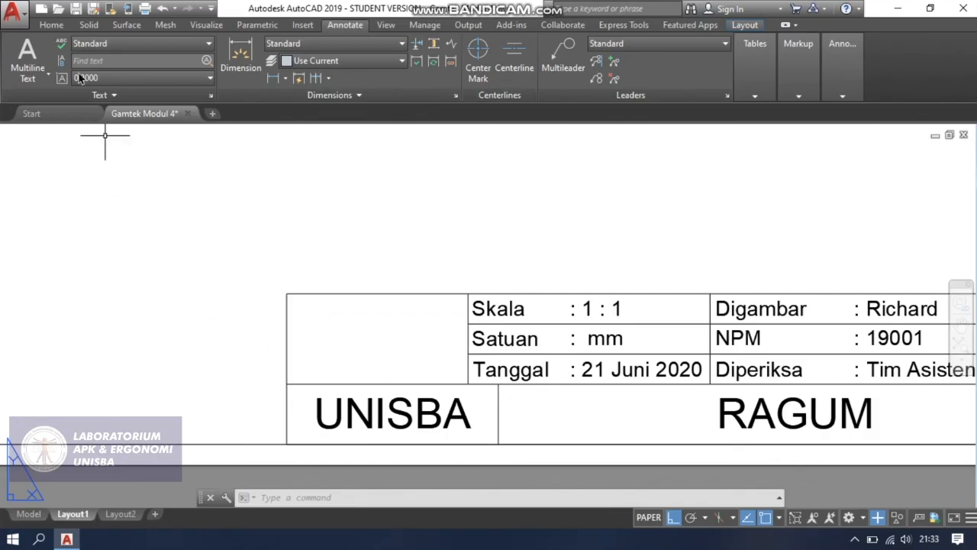
{"action": "left_click", "coordinate": [62, 29]}
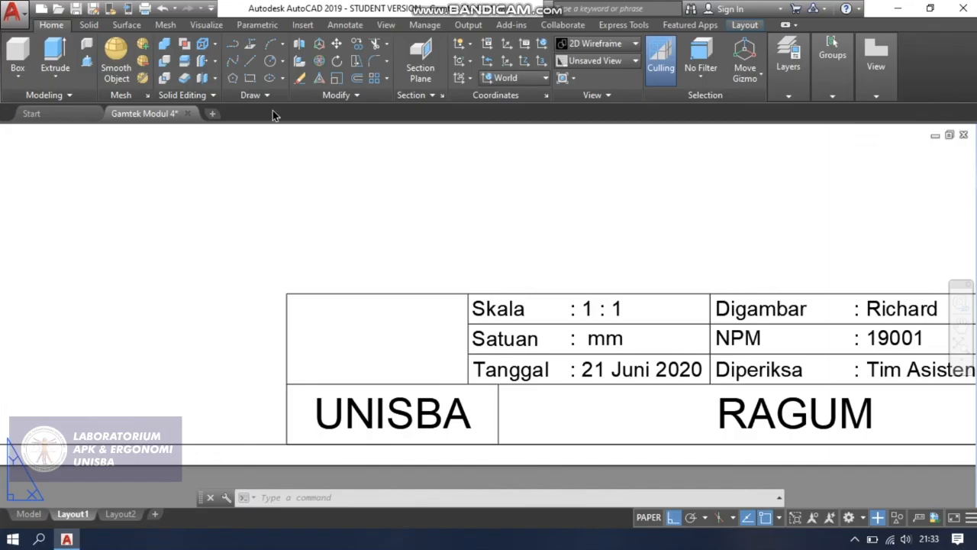
{"action": "left_click", "coordinate": [276, 66]}
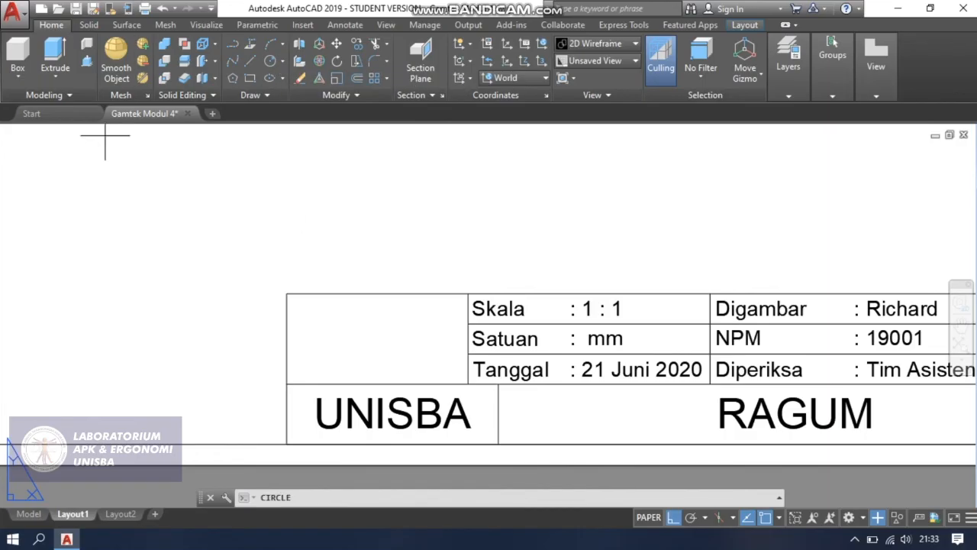
{"action": "scroll", "coordinate": [321, 355], "scroll_direction": "up", "scroll_amount": 2}
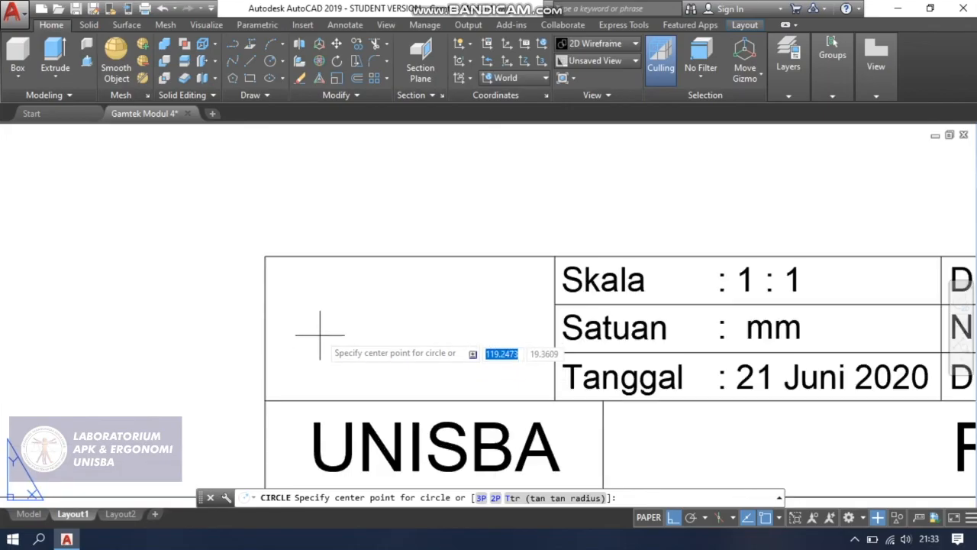
{"action": "scroll", "coordinate": [321, 352], "scroll_direction": "down", "scroll_amount": 2}
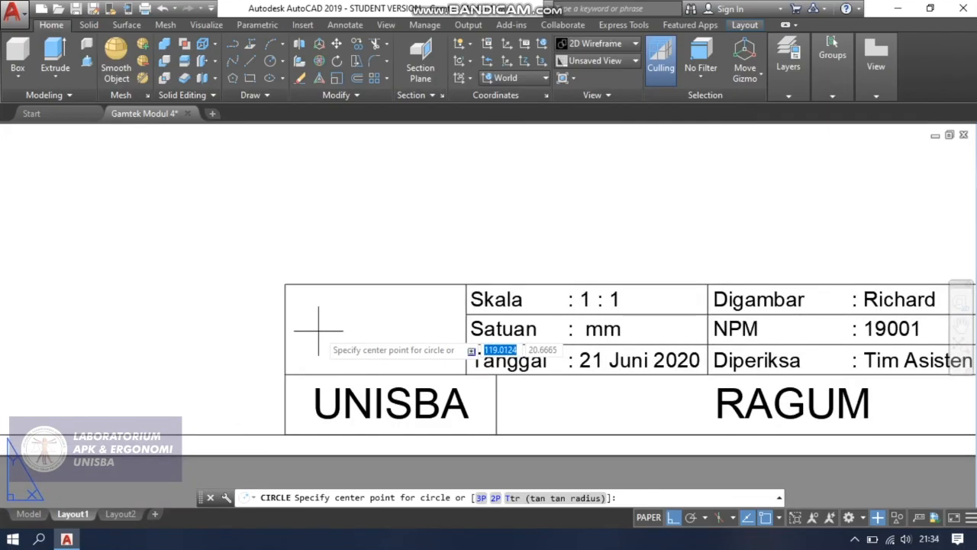
{"action": "left_click", "coordinate": [318, 331]}
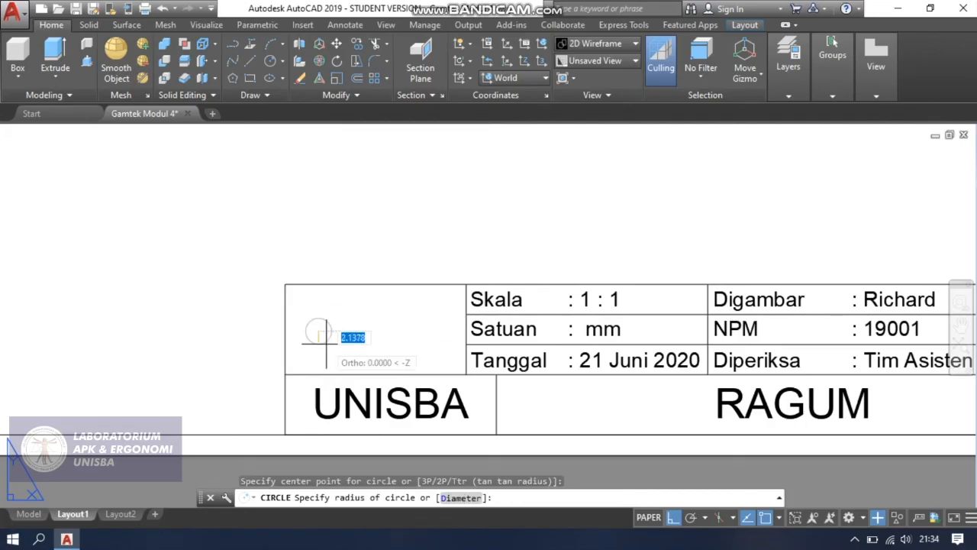
{"action": "type", "text": "2.5"}
{"action": "key", "text": "Return"}
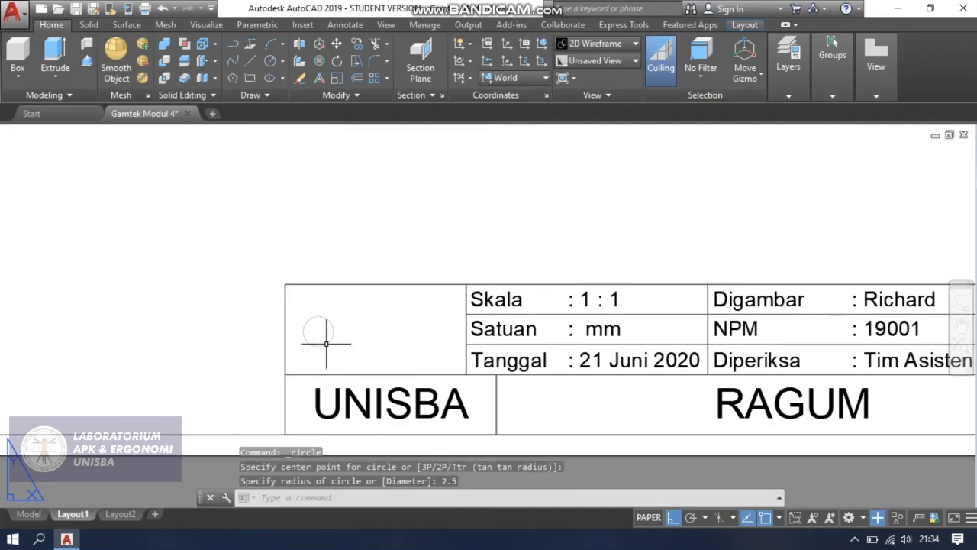
Draw a second circle of radius 4 concentric with the first circle in the title block cell.
{"action": "scroll", "coordinate": [328, 343], "scroll_direction": "up", "scroll_amount": 2}
{"action": "scroll", "coordinate": [312, 328], "scroll_direction": "up", "scroll_amount": 2}
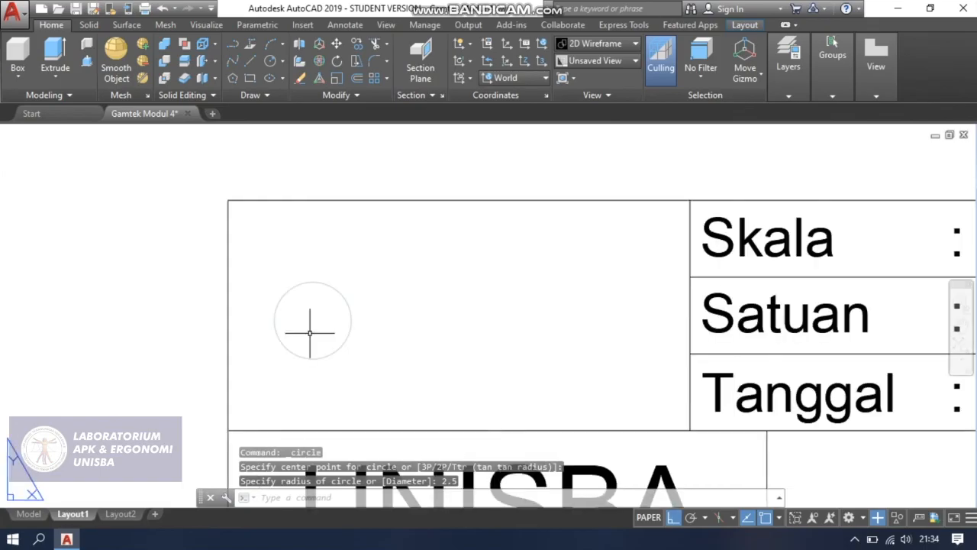
{"action": "type", "text": "ci"}
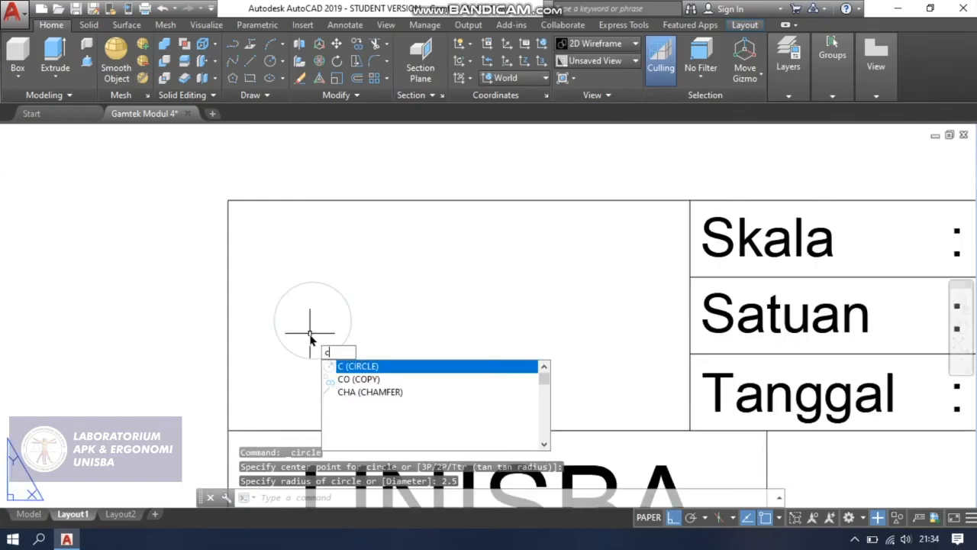
{"action": "key", "text": "Return"}
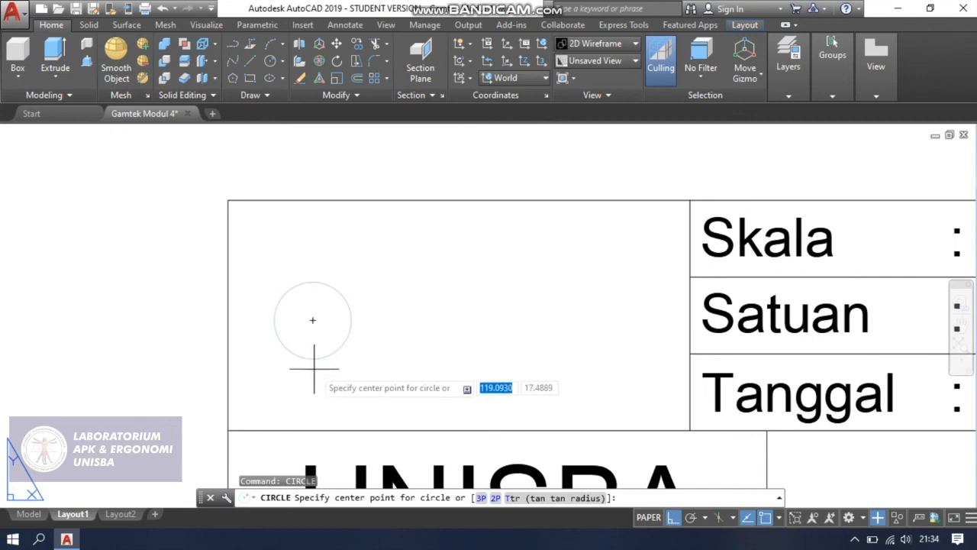
{"action": "left_click", "coordinate": [312, 320]}
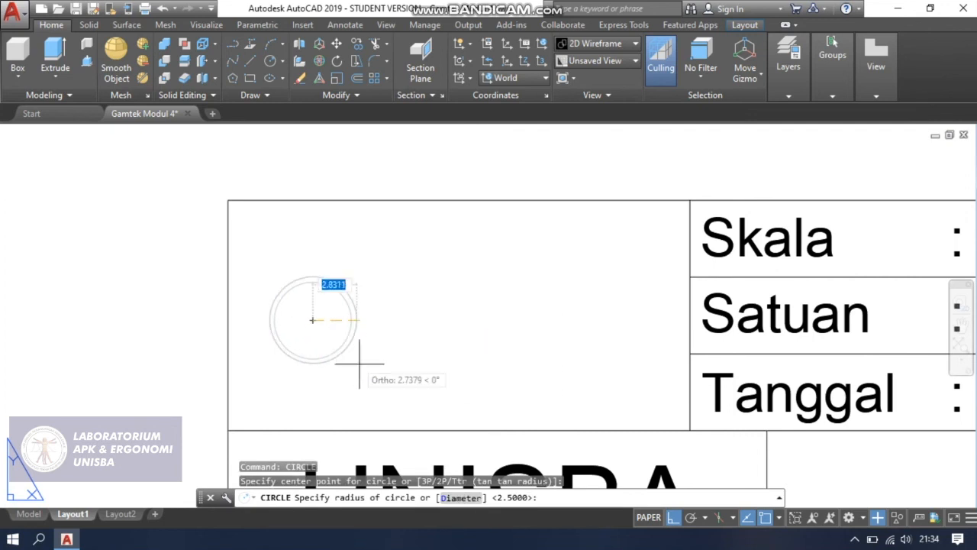
{"action": "type", "text": "4"}
{"action": "key", "text": "Return"}
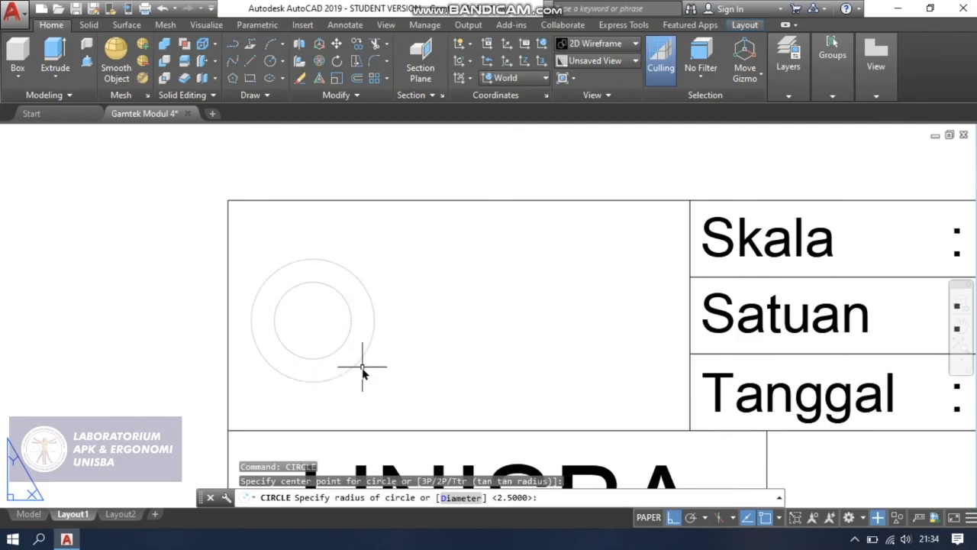
Draw a vertical line 5 long to the right of the circles, starting level with the inner circle's top quadrant and running downward.
{"action": "scroll", "coordinate": [413, 364], "scroll_direction": "down", "scroll_amount": 2}
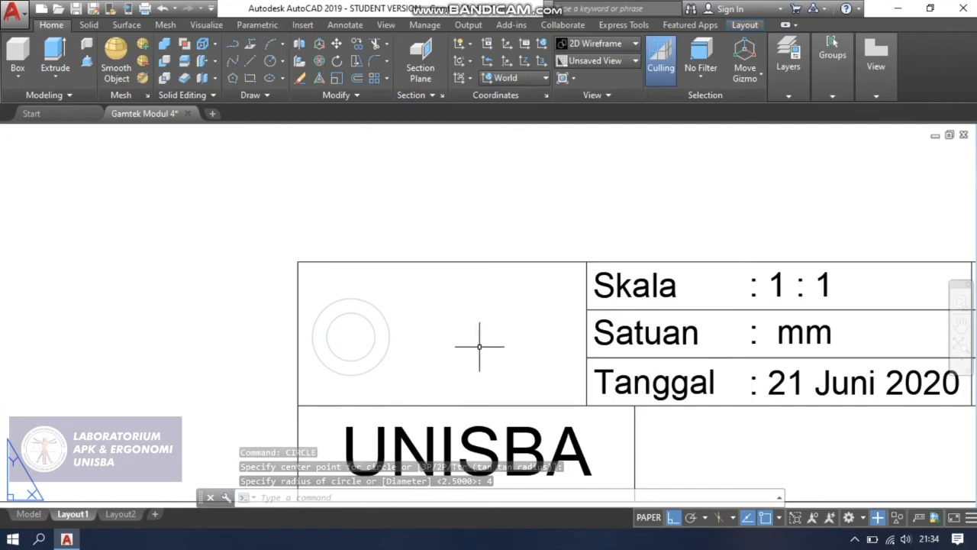
{"action": "scroll", "coordinate": [523, 334], "scroll_direction": "up", "scroll_amount": 2}
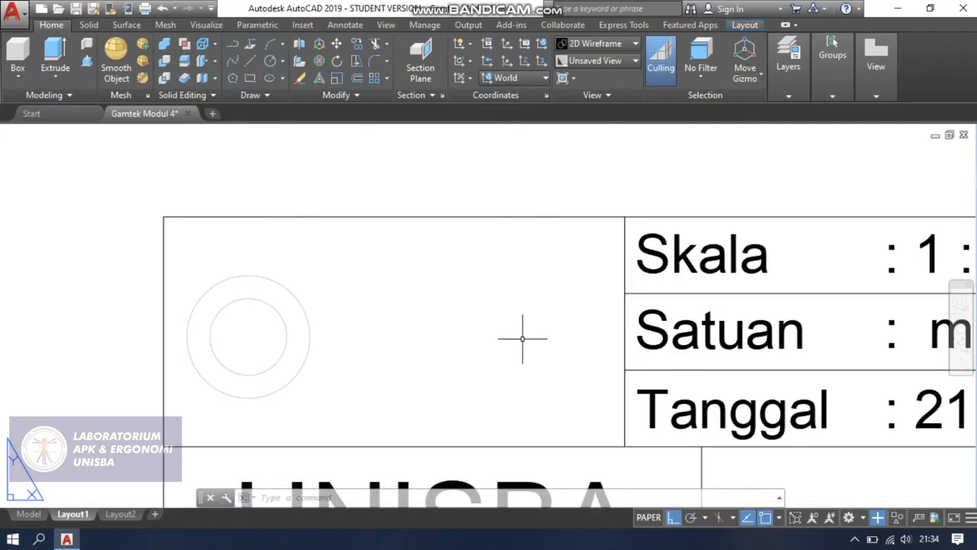
{"action": "scroll", "coordinate": [384, 325], "scroll_direction": "up", "scroll_amount": 2}
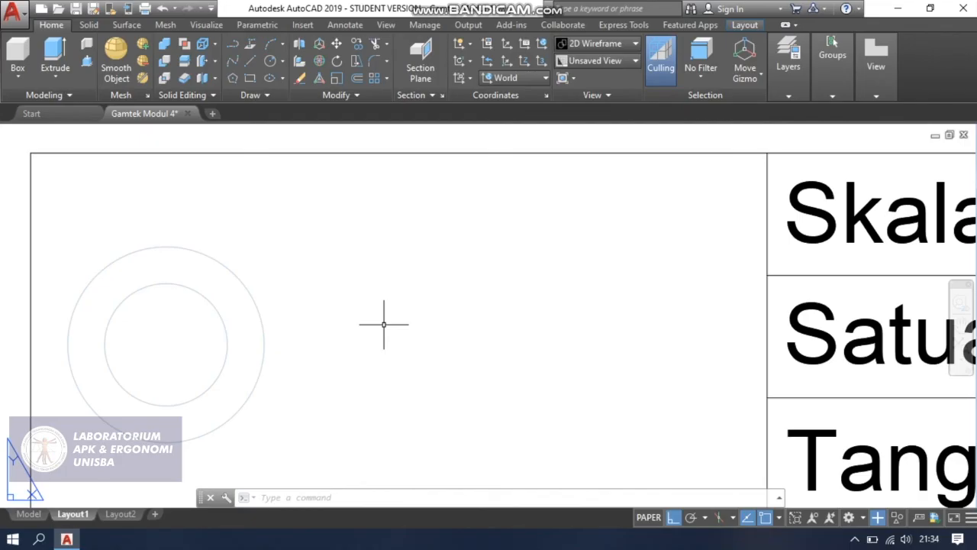
{"action": "key", "text": "Return"}
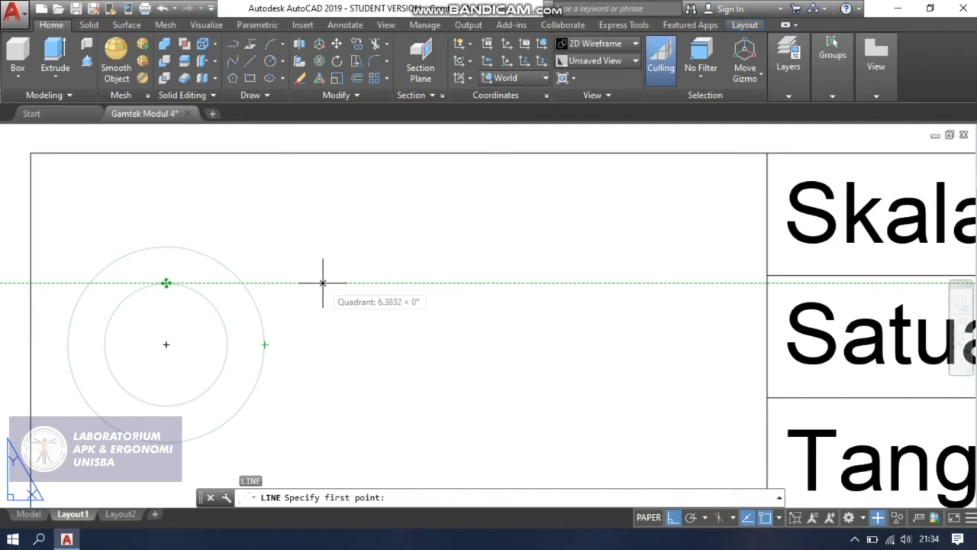
{"action": "left_click", "coordinate": [322, 282]}
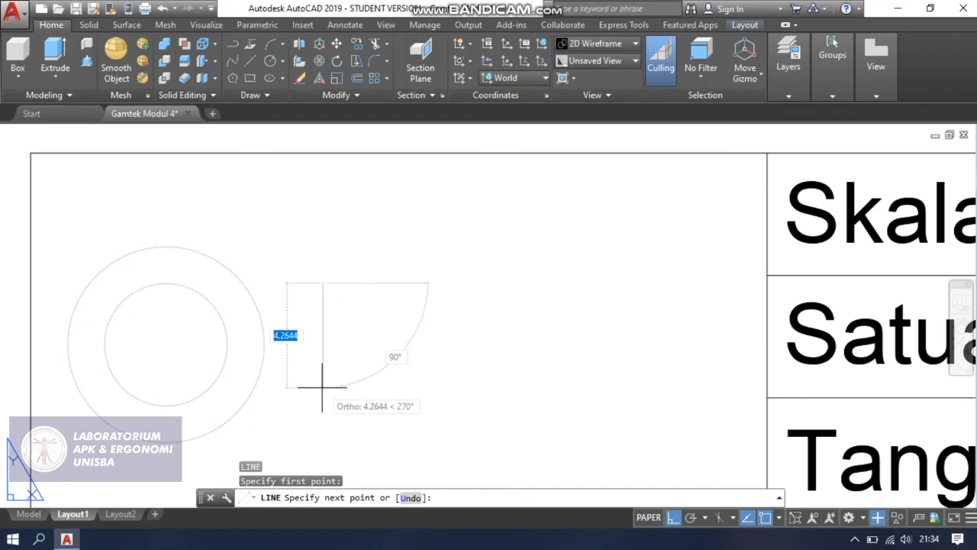
{"action": "type", "text": "5"}
{"action": "key", "text": "Return"}
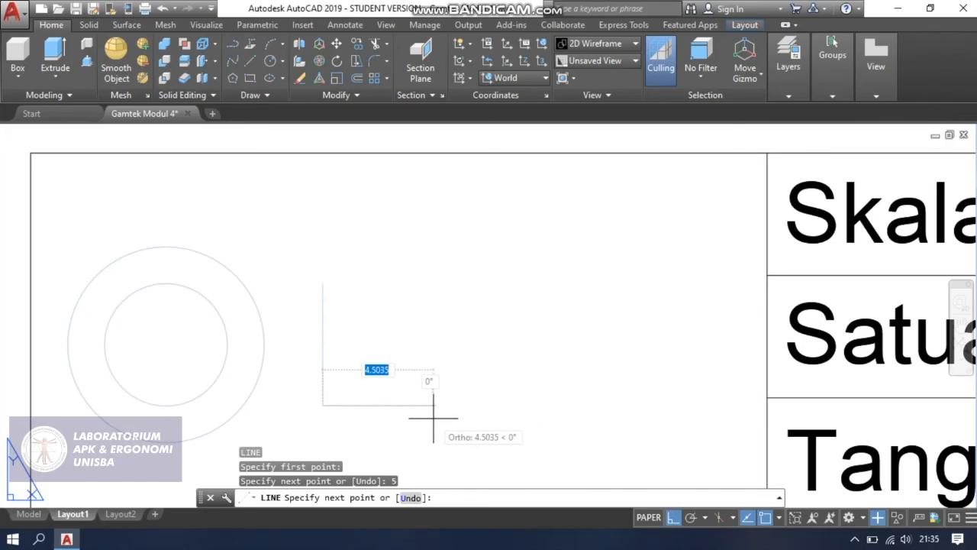
{"action": "scroll", "coordinate": [433, 417], "scroll_direction": "down", "scroll_amount": 2}
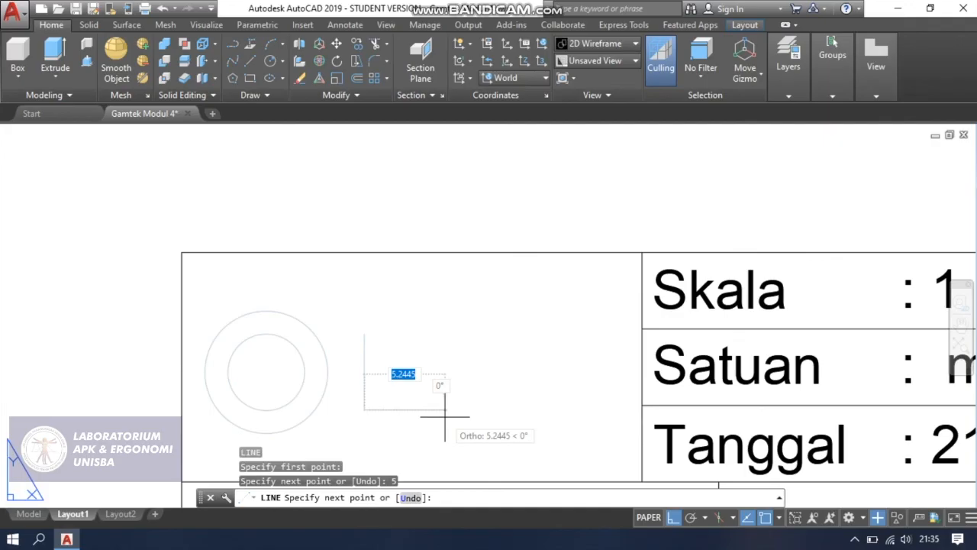
{"action": "key", "text": "Escape"}
{"action": "middle_click_drag", "start_coordinate": [479, 412], "coordinate": [474, 389]}
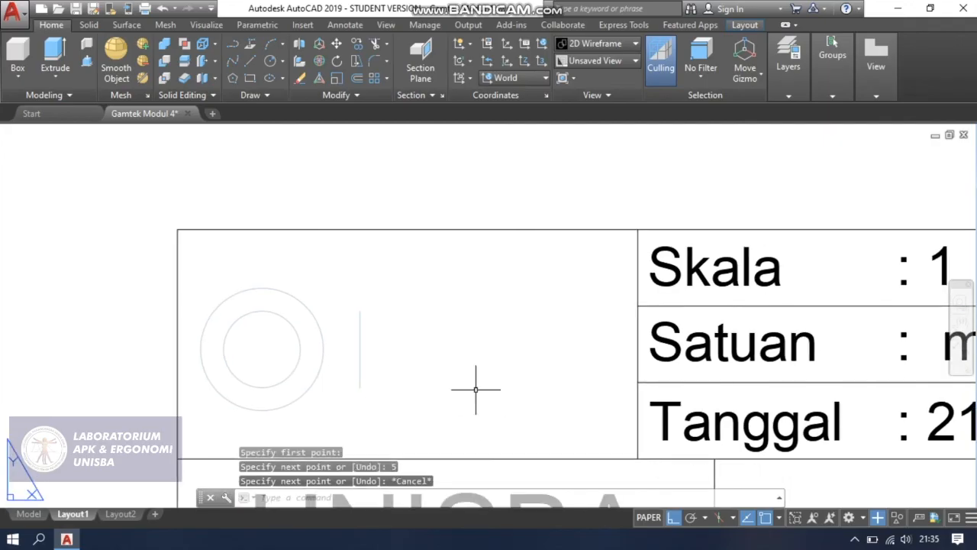
Draw a horizontal line 10 long to the right from the midpoint of the vertical line.
{"action": "scroll", "coordinate": [386, 404], "scroll_direction": "up", "scroll_amount": 2}
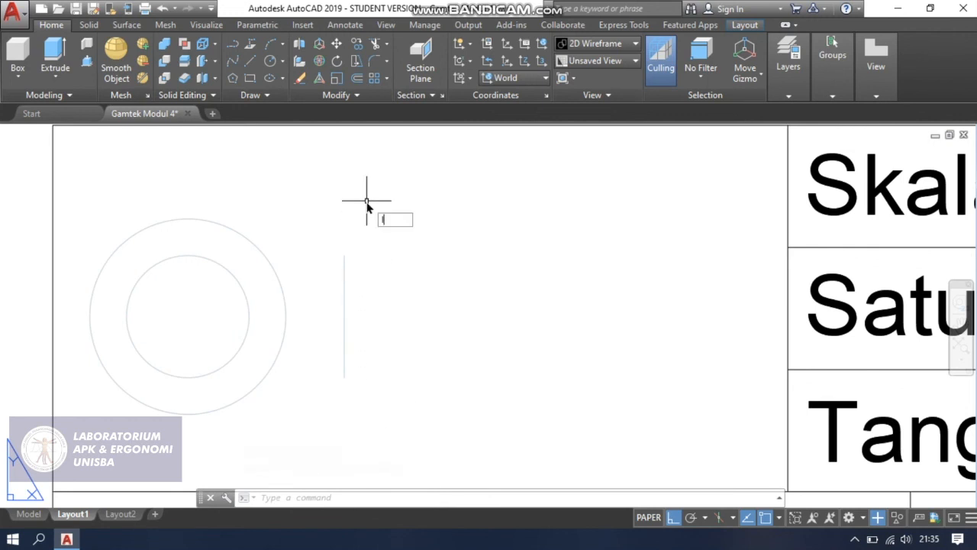
{"action": "type", "text": "L"}
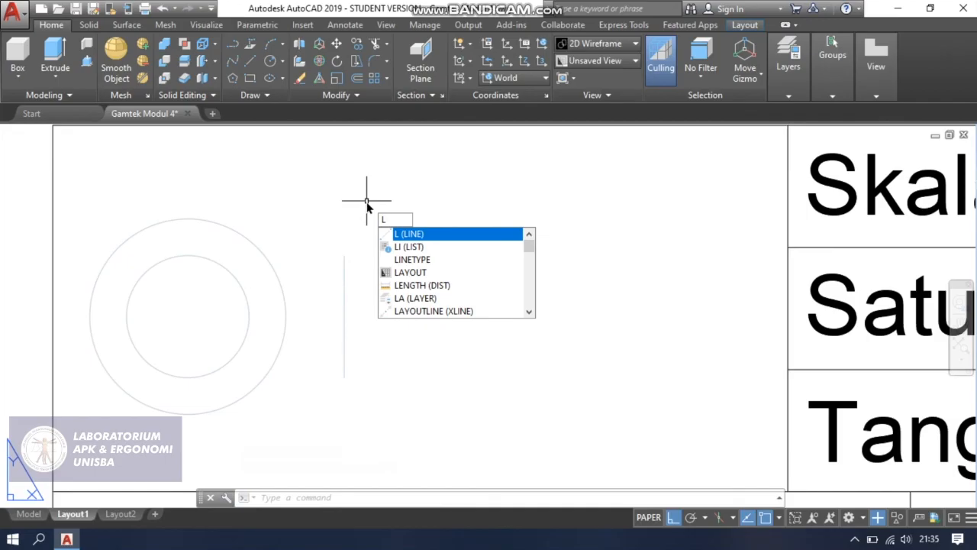
{"action": "key", "text": "Return"}
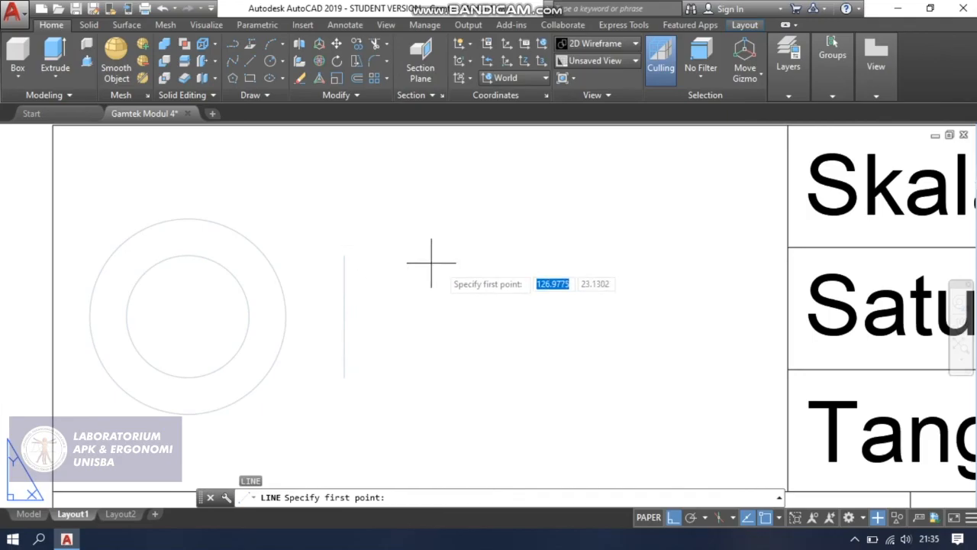
{"action": "left_click", "coordinate": [344, 315]}
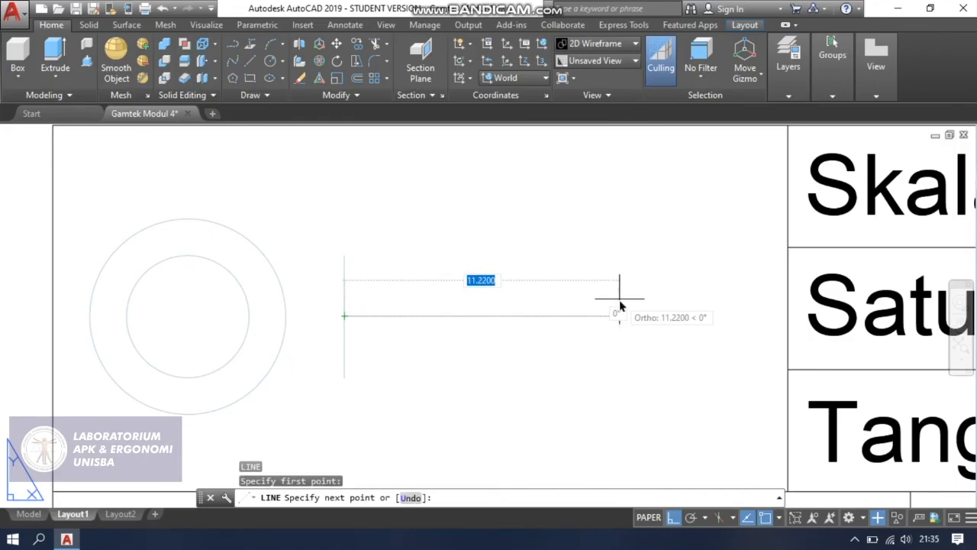
{"action": "key", "text": "Return"}
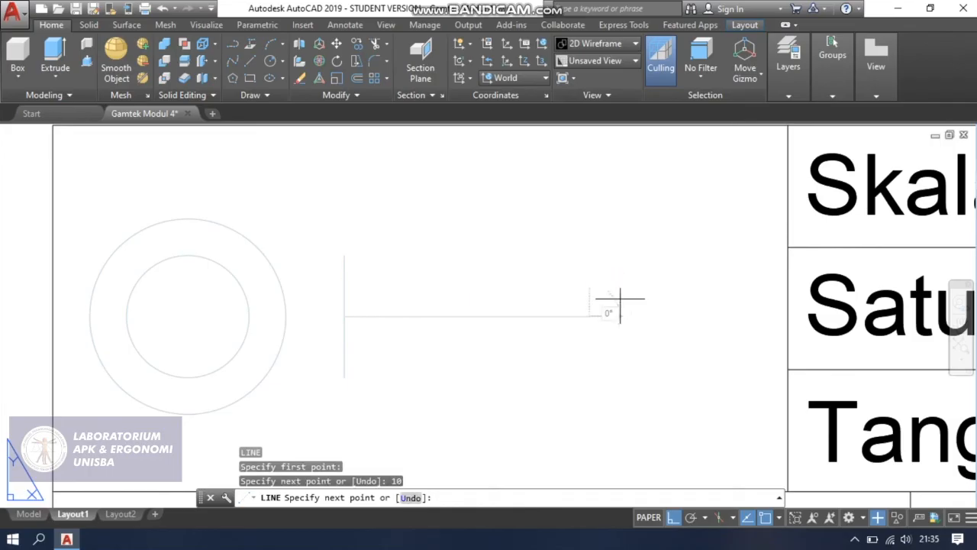
{"action": "key", "text": "Escape"}
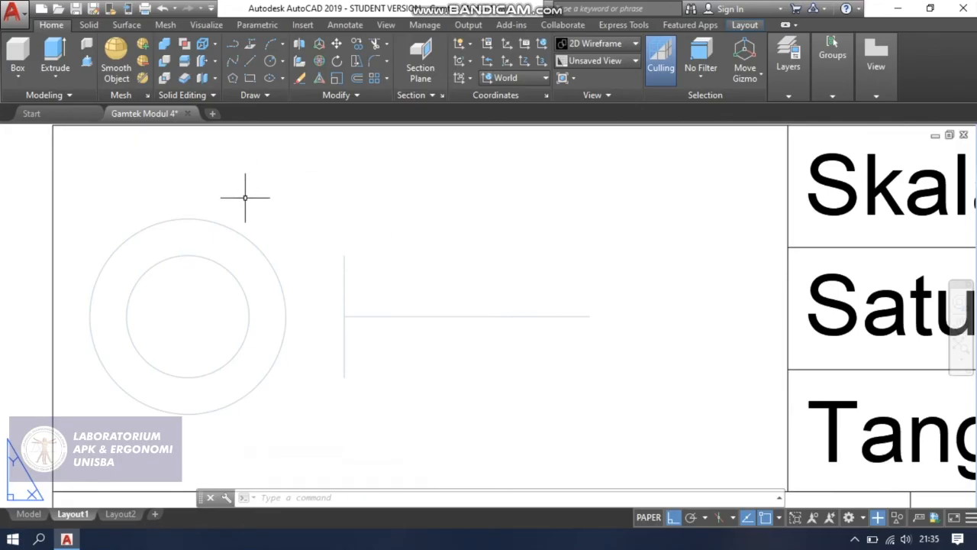
Draw a vertical line 4 long downward from the right end of the horizontal line.
{"action": "key", "text": "Return"}
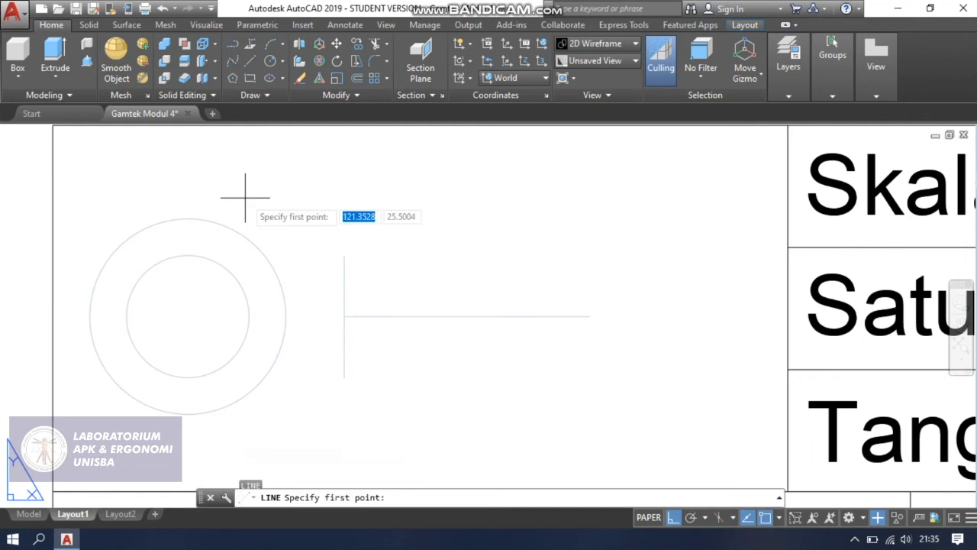
{"action": "left_click", "coordinate": [587, 314]}
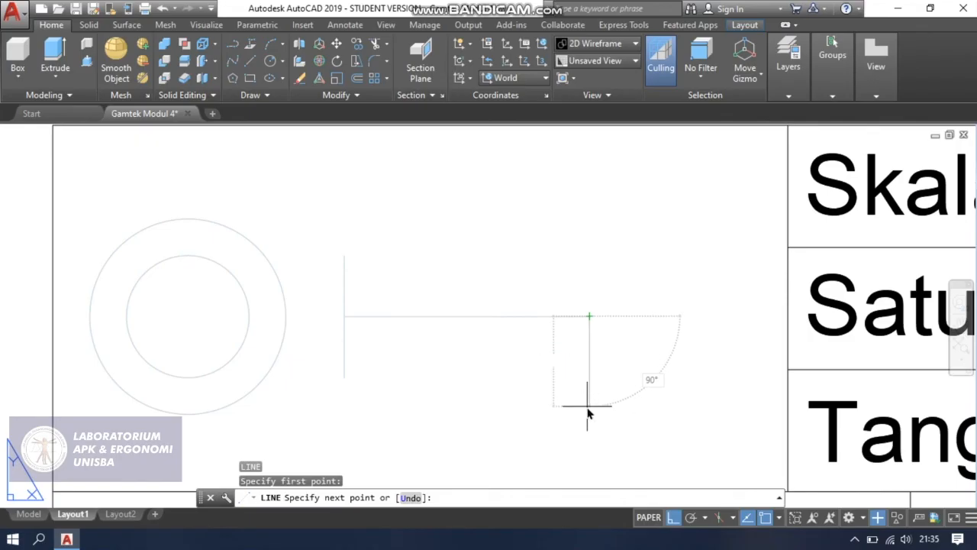
{"action": "key", "text": "Return"}
{"action": "key", "text": "Escape"}
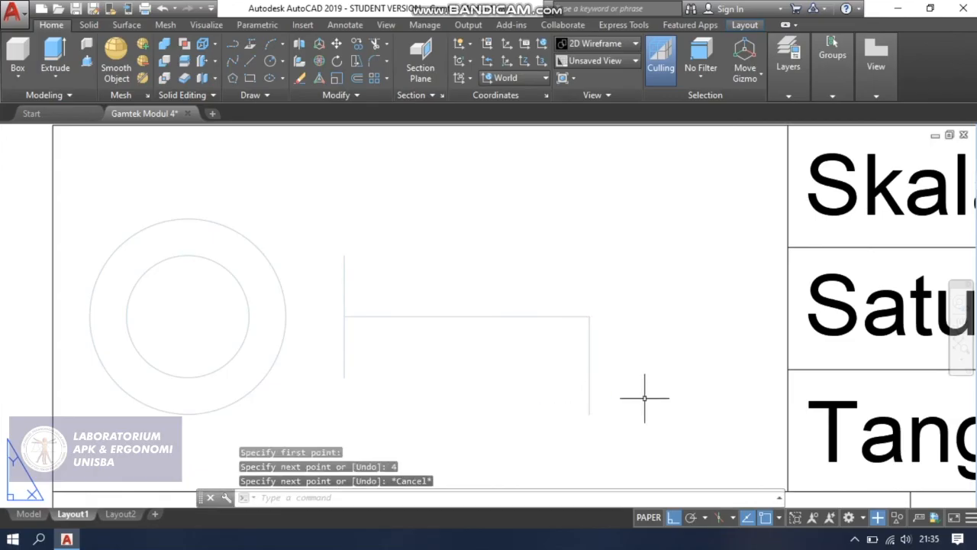
Stretch the upper end of the right vertical line upward by 4.
{"action": "left_click", "coordinate": [588, 330]}
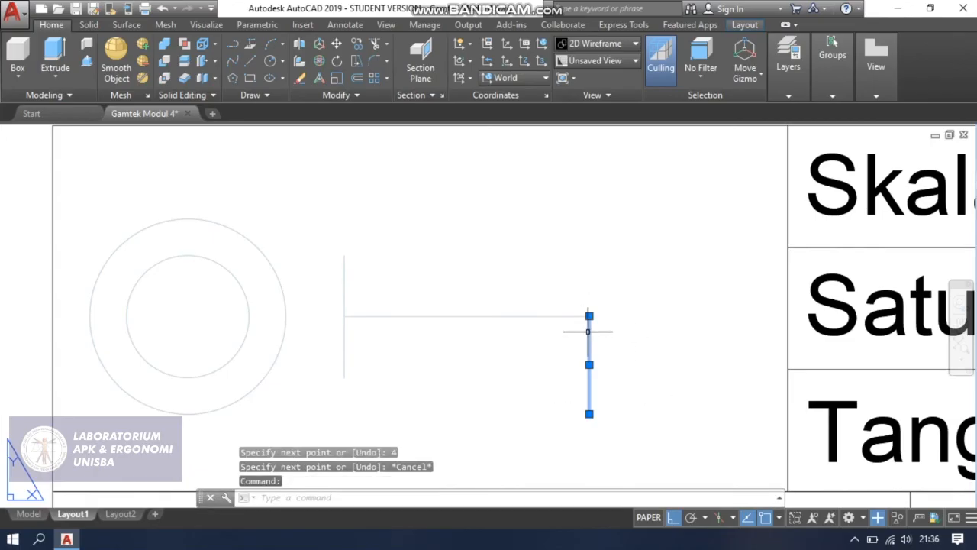
{"action": "left_click", "coordinate": [588, 315]}
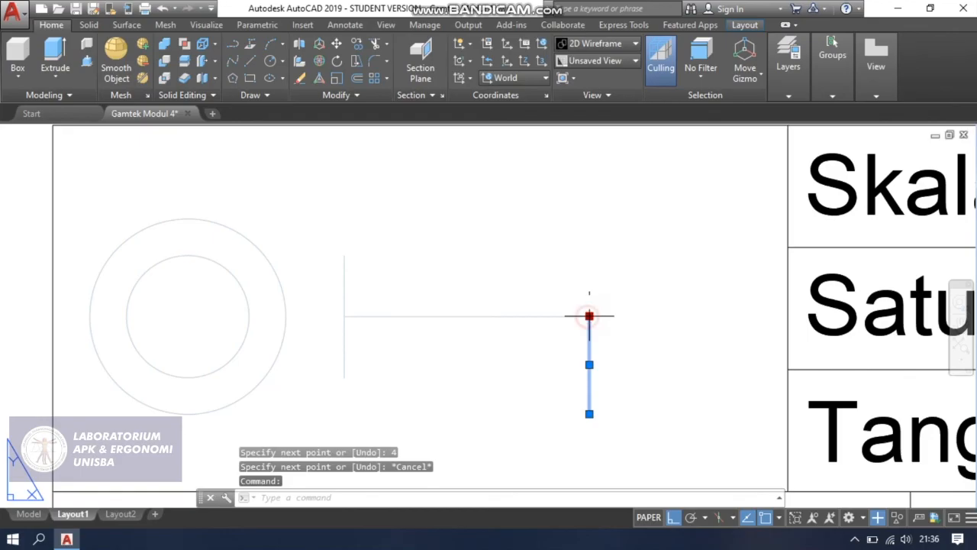
{"action": "left_click", "coordinate": [587, 220]}
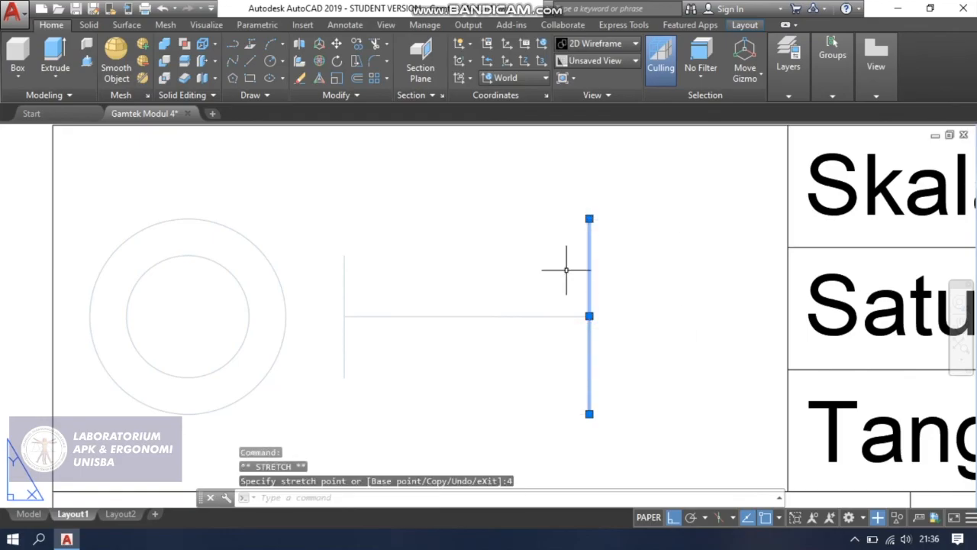
Delete the horizontal line connecting the two vertical lines of the side view.
{"action": "left_click", "coordinate": [498, 325]}
{"action": "key", "text": "Escape"}
{"action": "key", "text": "Escape"}
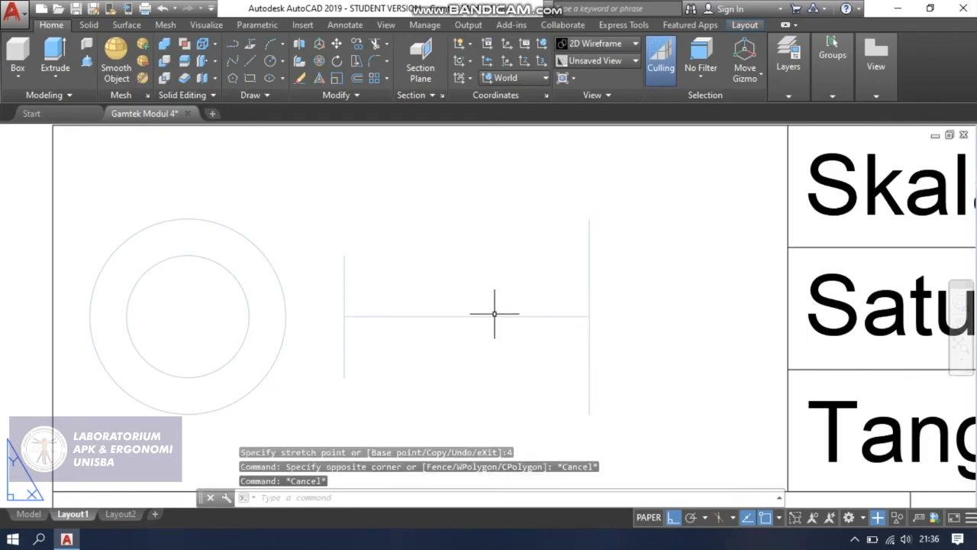
{"action": "left_click", "coordinate": [497, 313]}
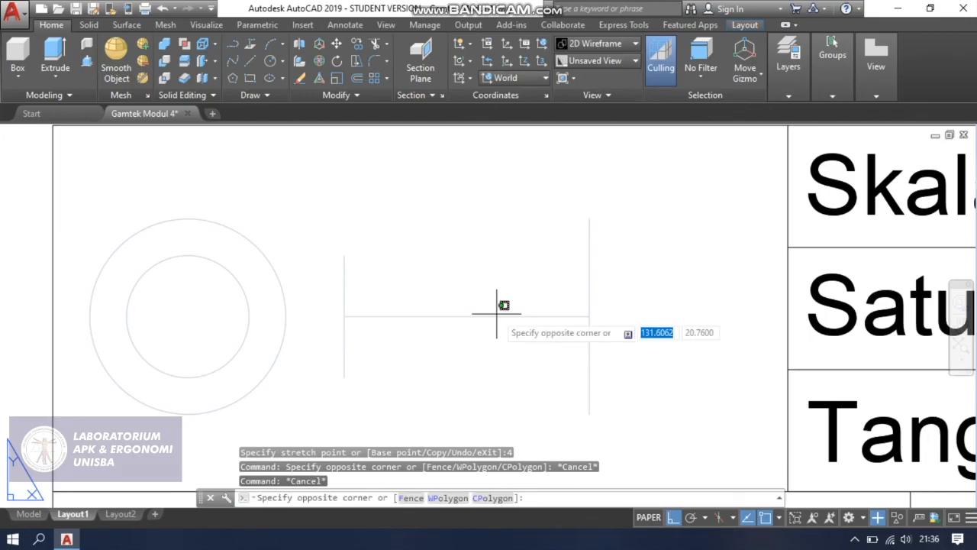
{"action": "key", "text": "Escape"}
{"action": "left_click", "coordinate": [497, 315]}
{"action": "key", "text": "Delete"}
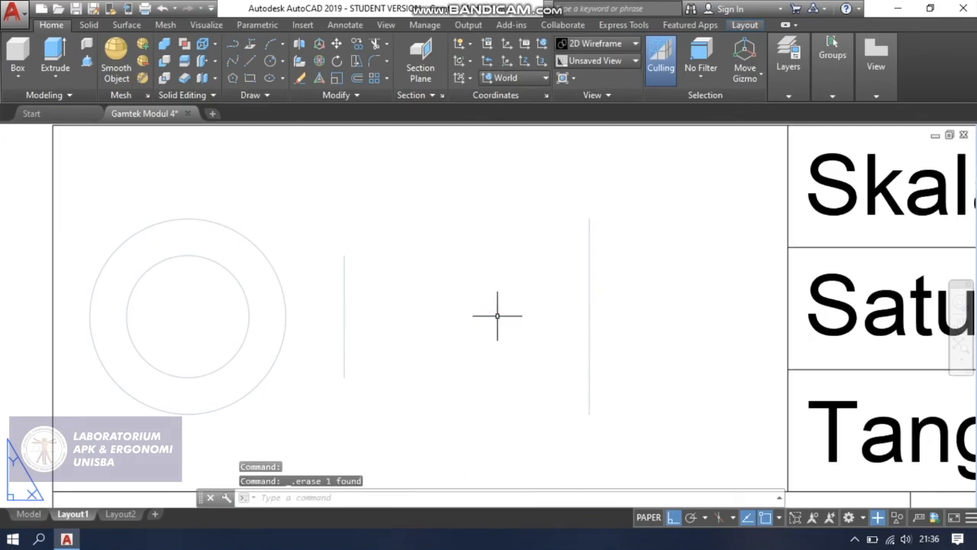
Draw a line joining the upper end of the short vertical line to the upper end of the long one.
{"action": "type", "text": "l"}
{"action": "key", "text": "Return"}
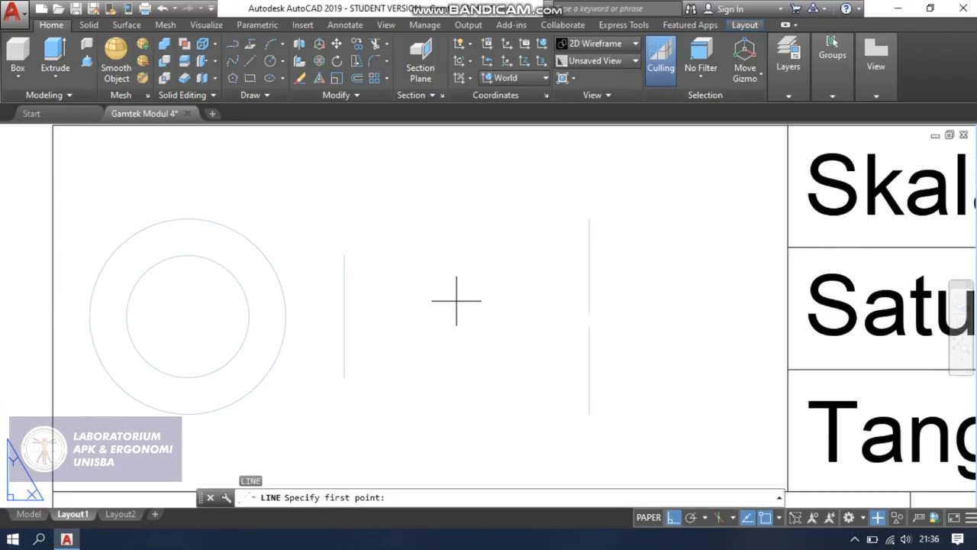
{"action": "left_click", "coordinate": [344, 254]}
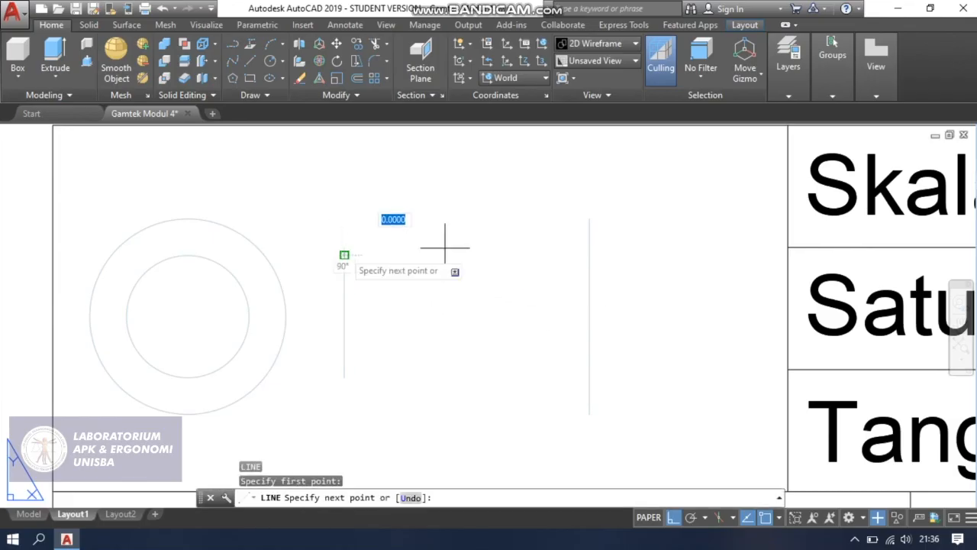
{"action": "left_click", "coordinate": [590, 218]}
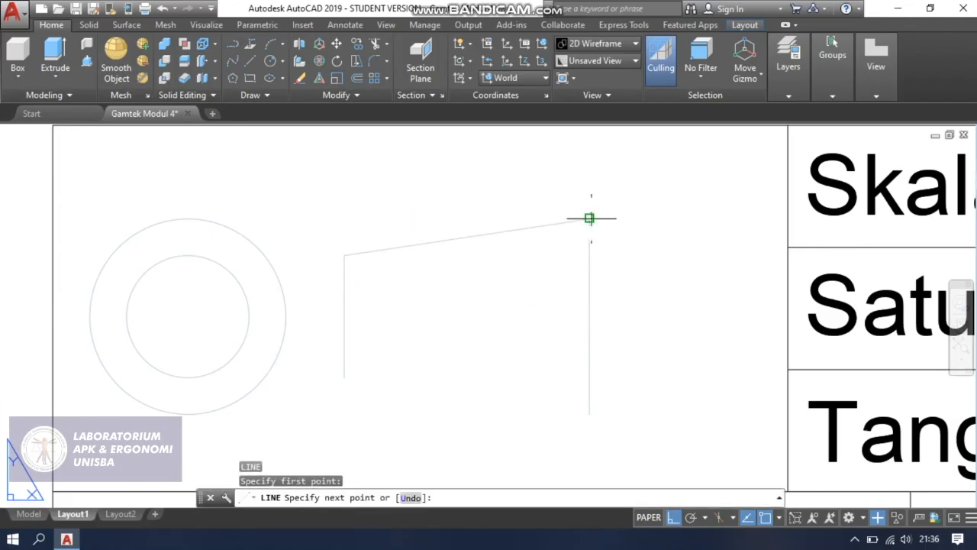
{"action": "key", "text": "Escape"}
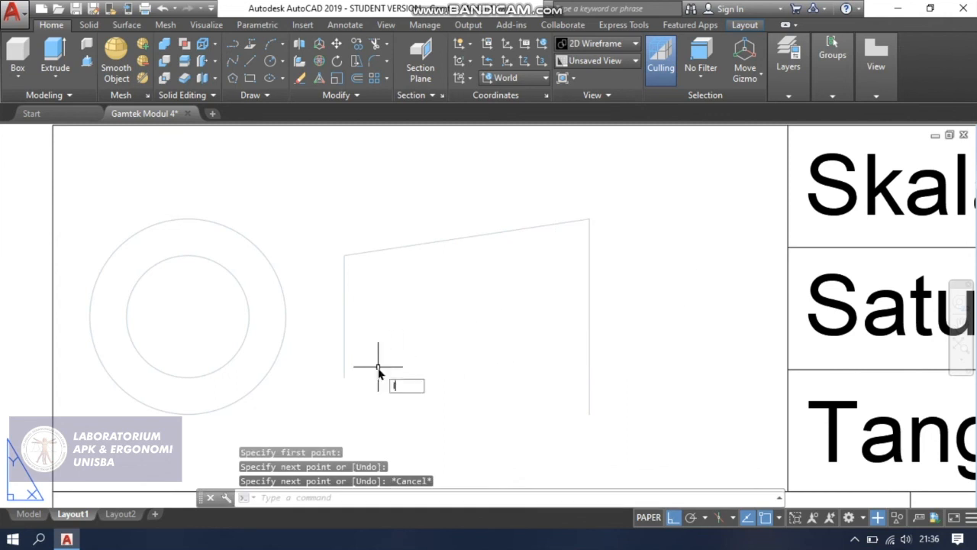
Draw a line joining the lower ends of the two vertical lines to close the trapezoid.
{"action": "type", "text": "l"}
{"action": "key", "text": "Return"}
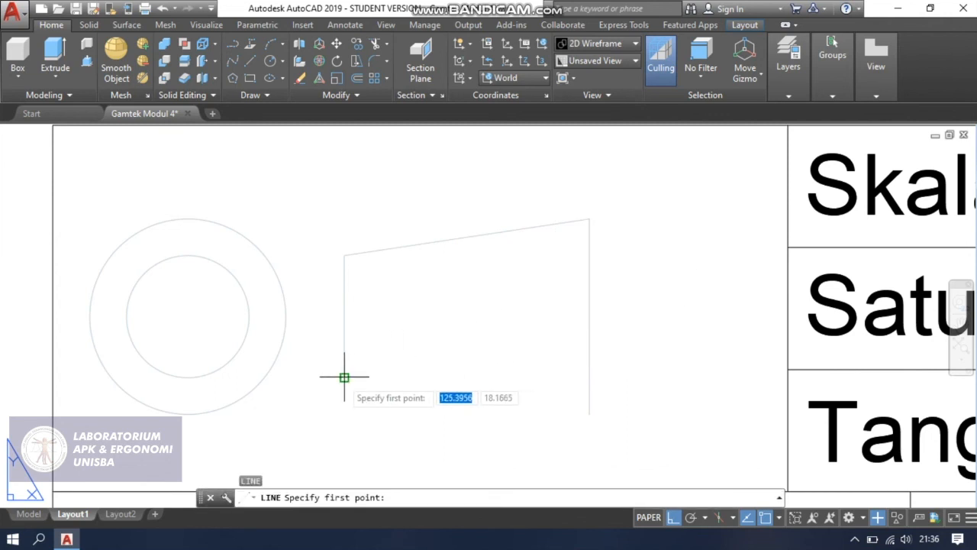
{"action": "left_click", "coordinate": [344, 377]}
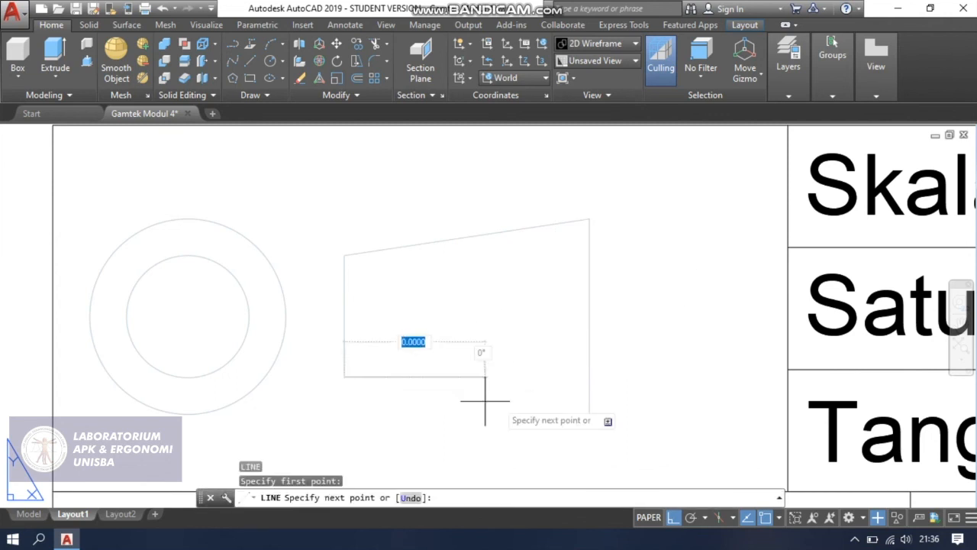
{"action": "left_click", "coordinate": [589, 413]}
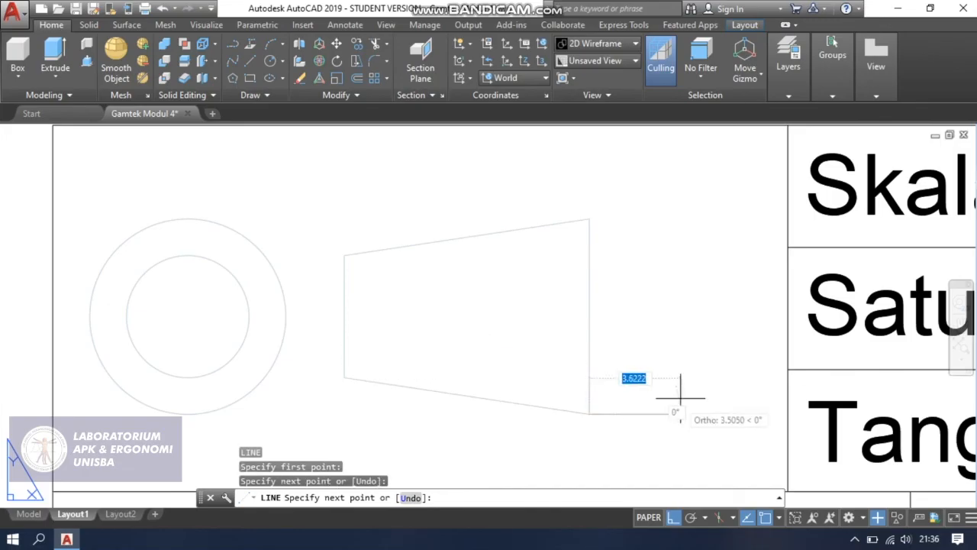
{"action": "key", "text": "Escape"}
Set the colour of both circles and the four trapezoid lines to ByBlock.
{"action": "scroll", "coordinate": [657, 385], "scroll_direction": "down", "scroll_amount": 4}
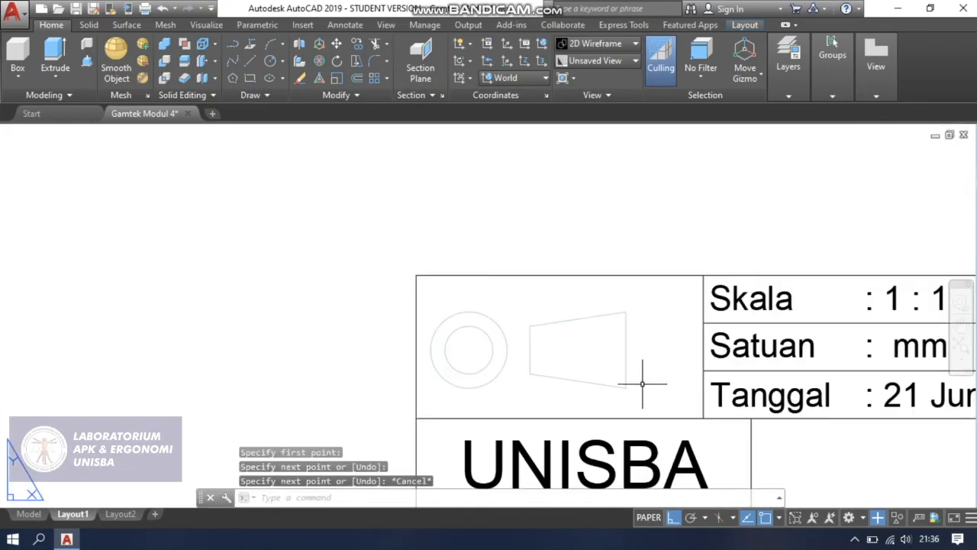
{"action": "scroll", "coordinate": [578, 388], "scroll_direction": "up", "scroll_amount": 2}
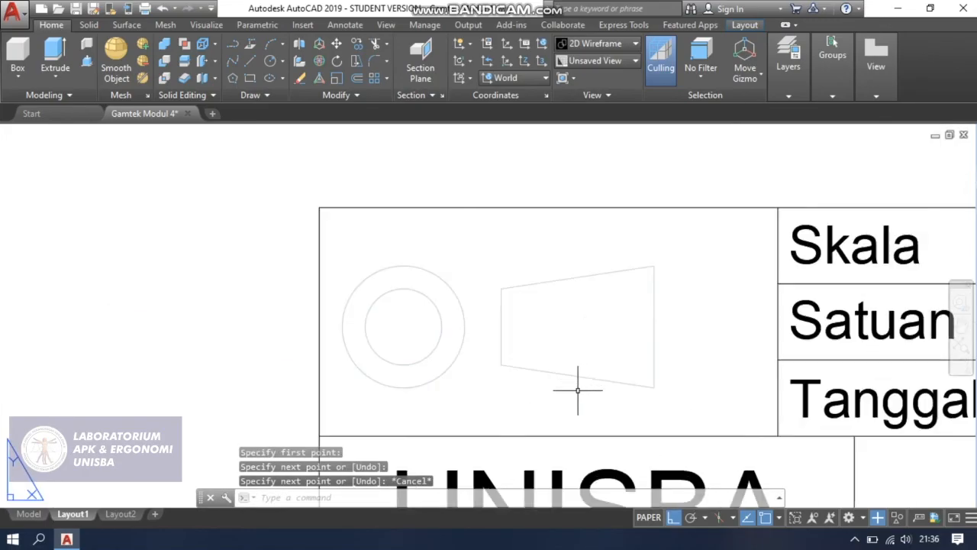
{"action": "left_click", "coordinate": [261, 219]}
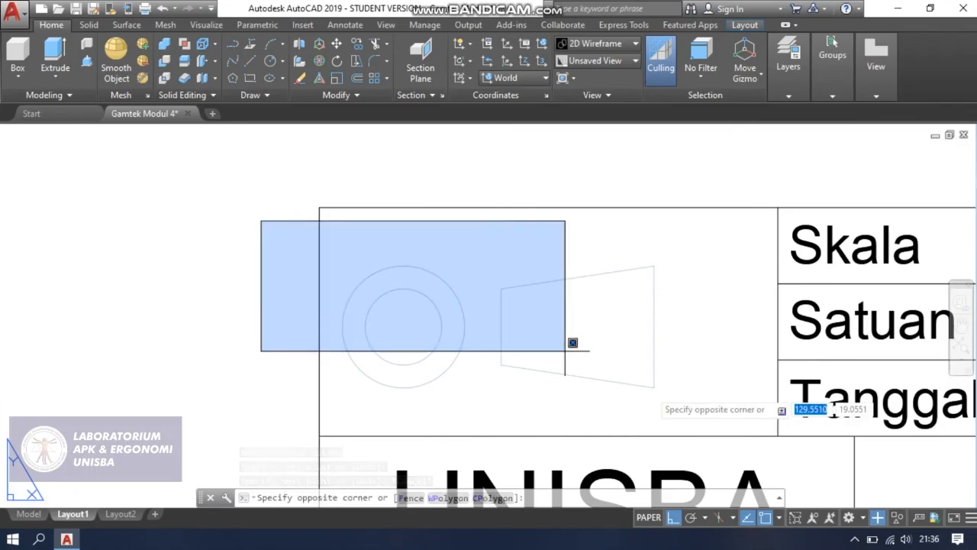
{"action": "left_click", "coordinate": [722, 397]}
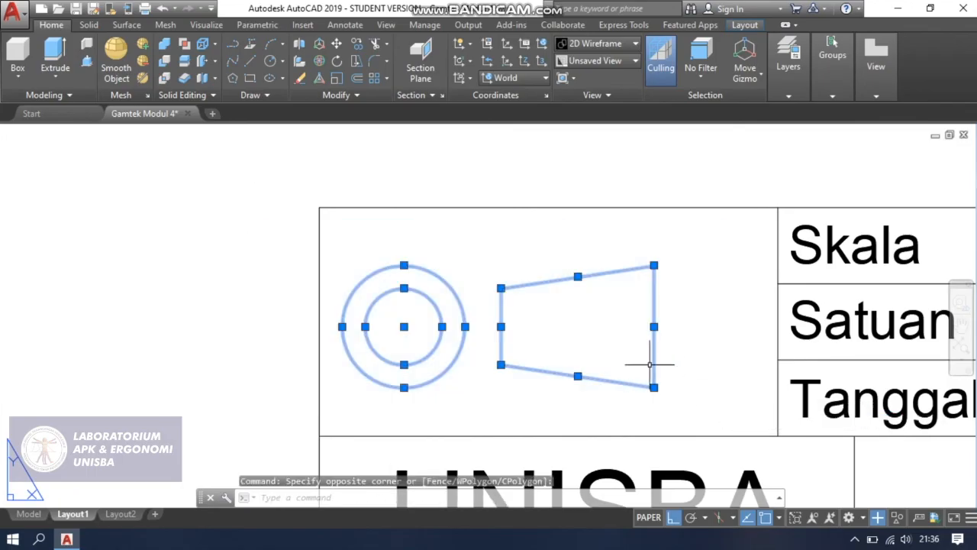
{"action": "right_click", "coordinate": [652, 364]}
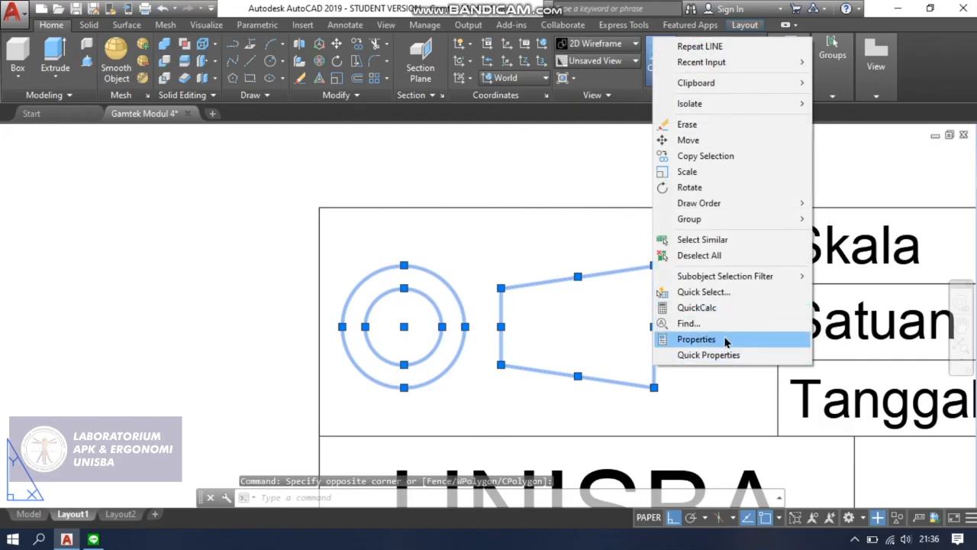
{"action": "left_click", "coordinate": [725, 338]}
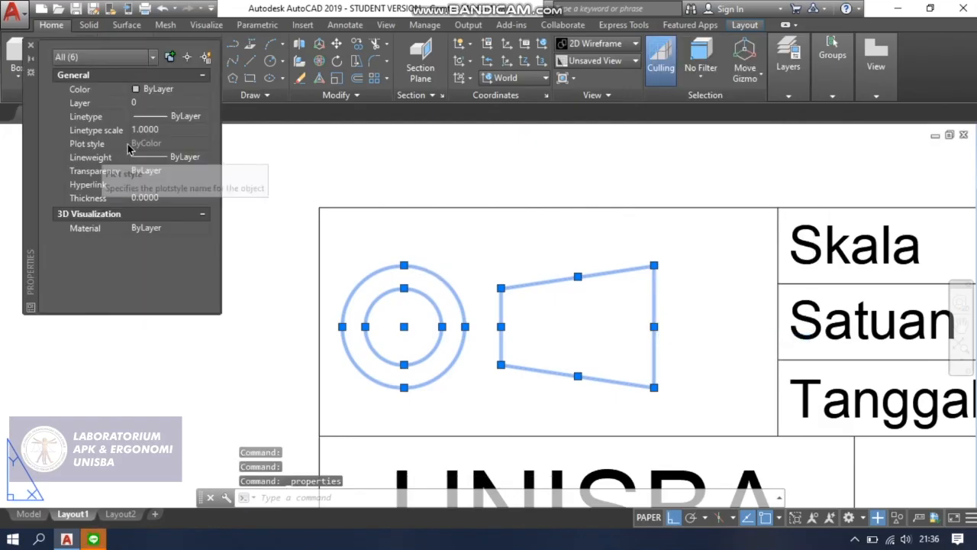
{"action": "left_click", "coordinate": [195, 92]}
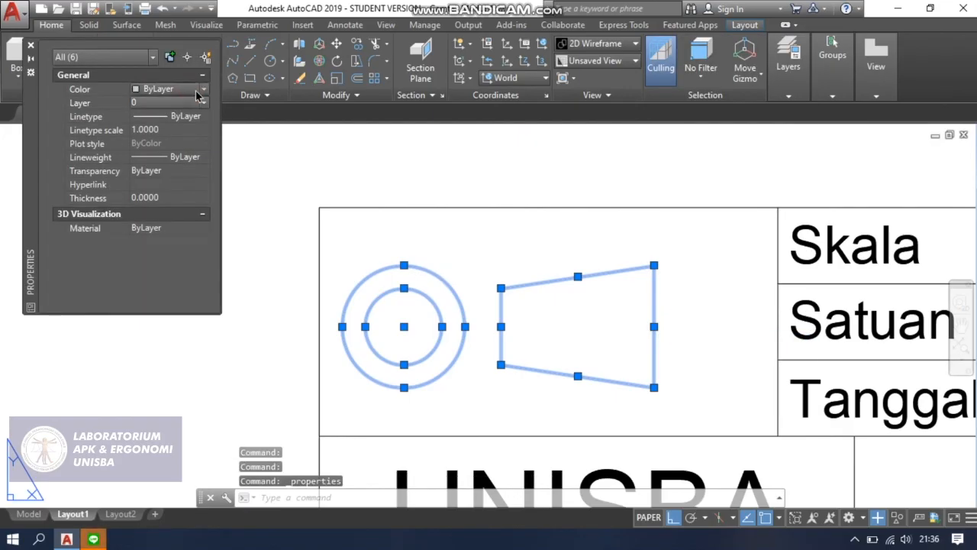
{"action": "left_click", "coordinate": [202, 94]}
{"action": "left_click", "coordinate": [188, 115]}
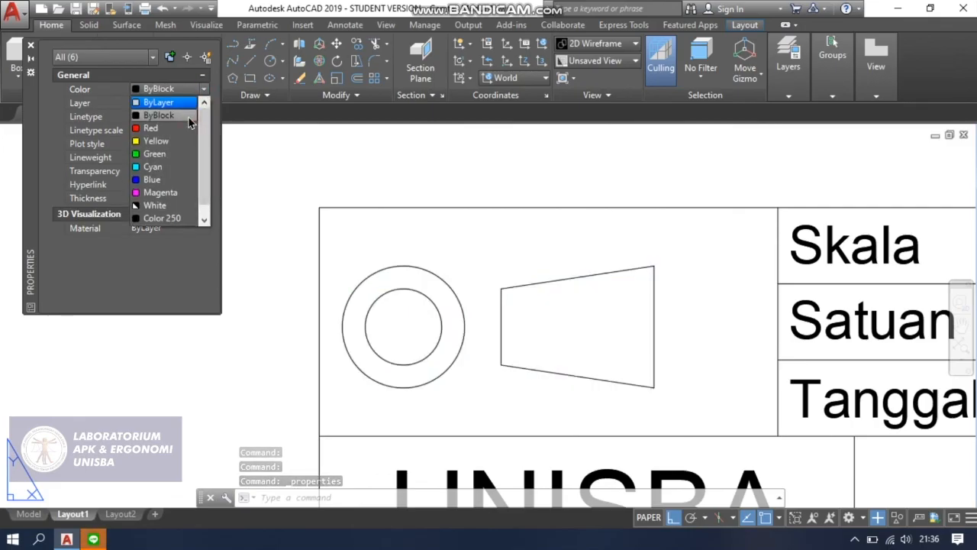
{"action": "left_click", "coordinate": [30, 45]}
{"action": "key", "text": "Escape"}
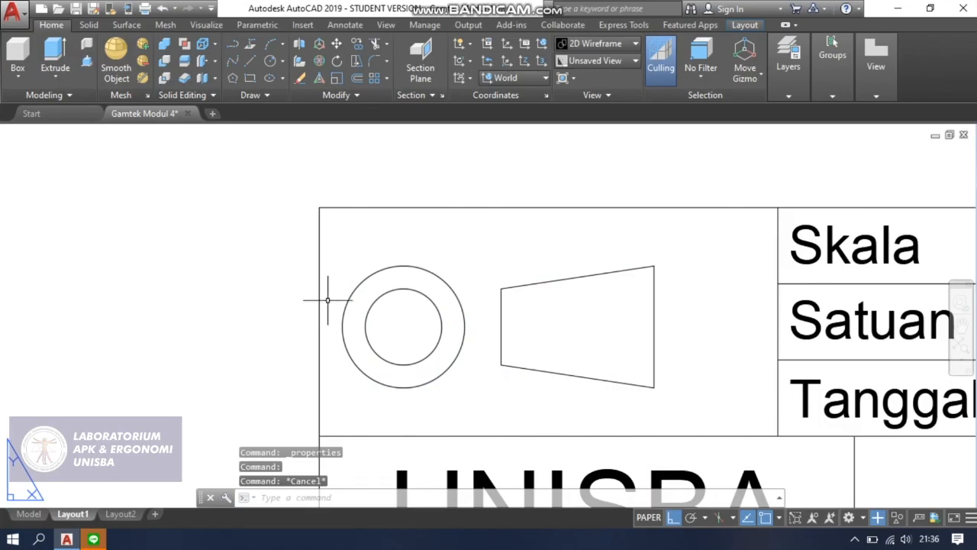
Draw a horizontal line 19 long from the circles' centre to the right through the trapezoid.
{"action": "scroll", "coordinate": [404, 349], "scroll_direction": "up", "scroll_amount": 2}
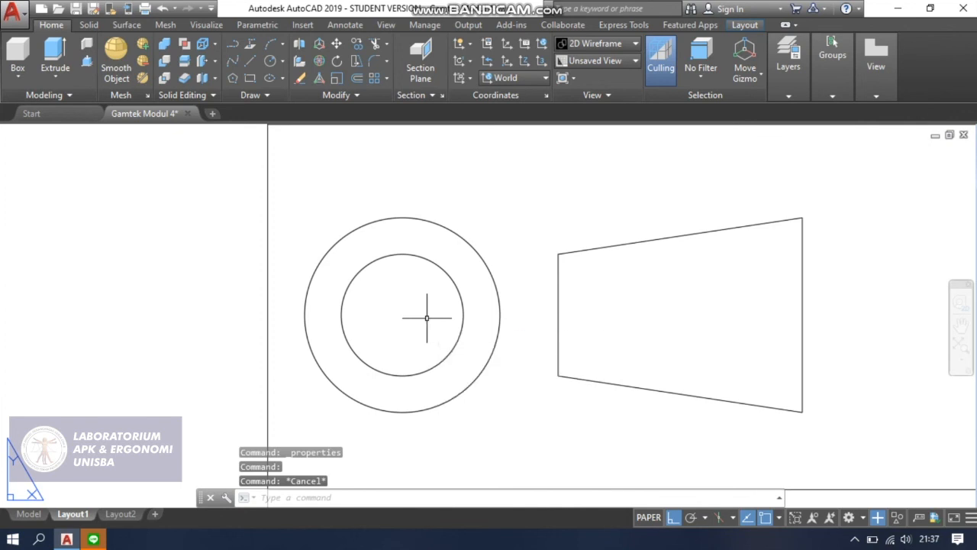
{"action": "key", "text": "Return"}
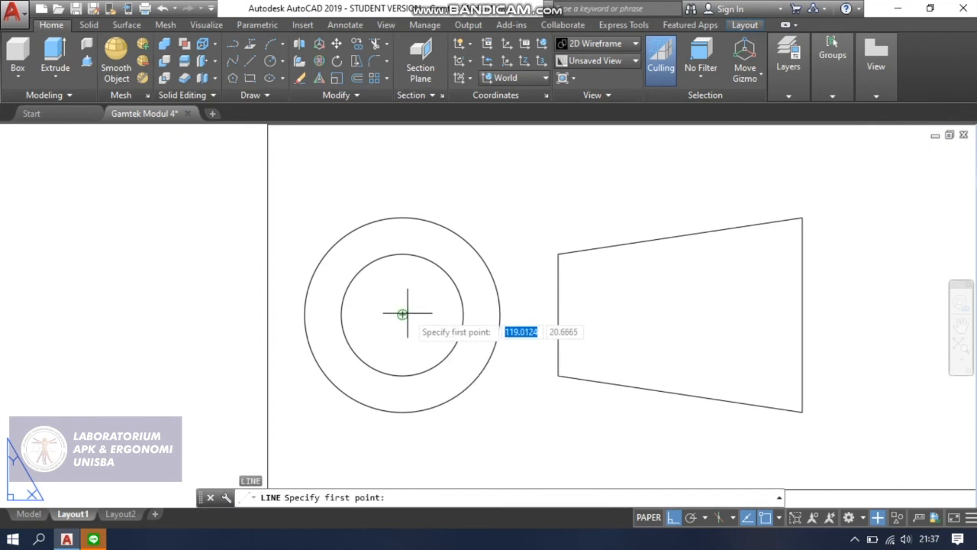
{"action": "left_click", "coordinate": [402, 314]}
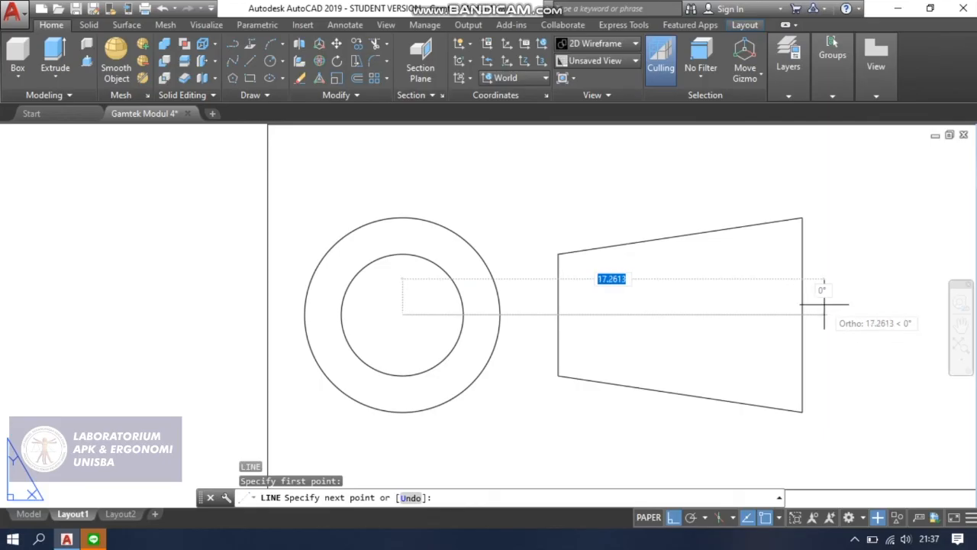
{"action": "type", "text": "19"}
{"action": "key", "text": "Return"}
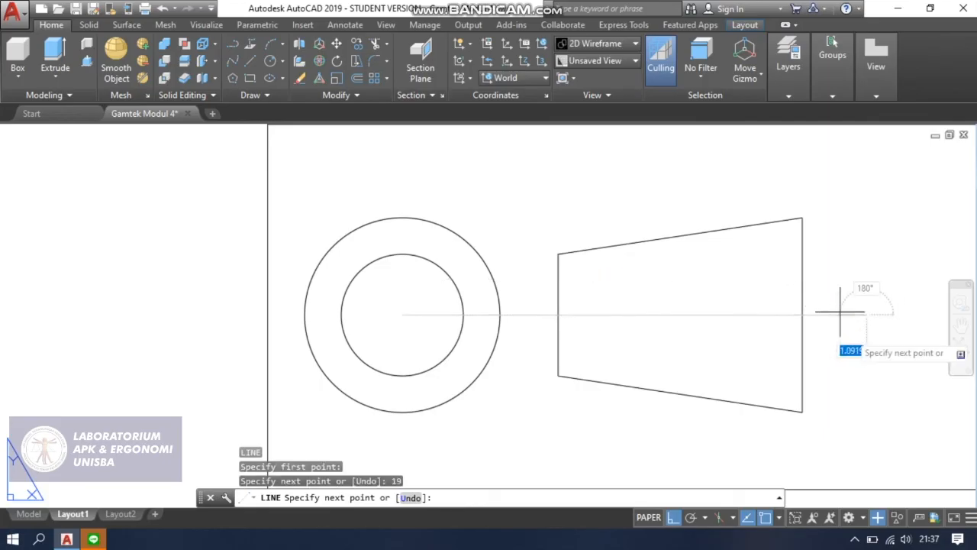
{"action": "key", "text": "Return"}
Set the horizontal axis line's colour to ByBlock and its linetype to HIDDEN2.
{"action": "left_click", "coordinate": [703, 316]}
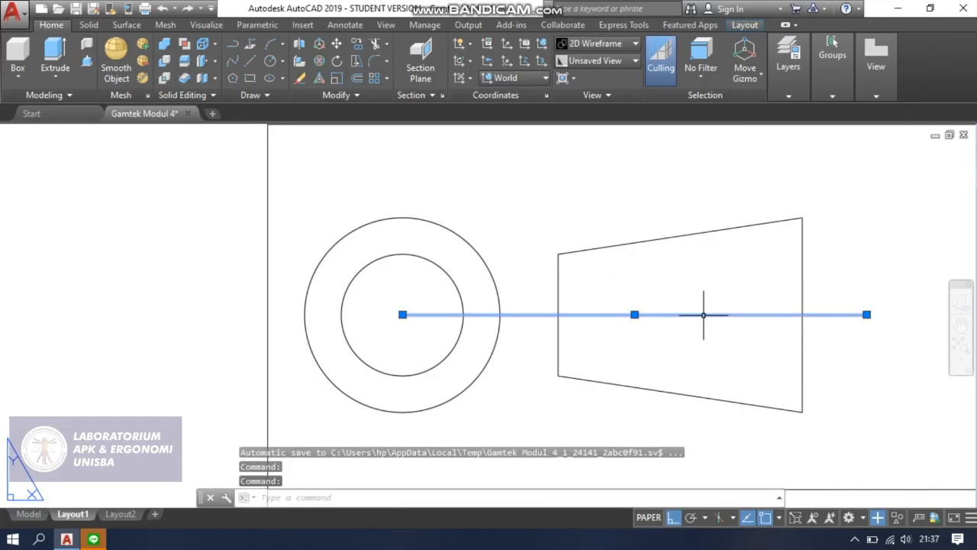
{"action": "right_click", "coordinate": [703, 316]}
{"action": "left_click", "coordinate": [748, 502]}
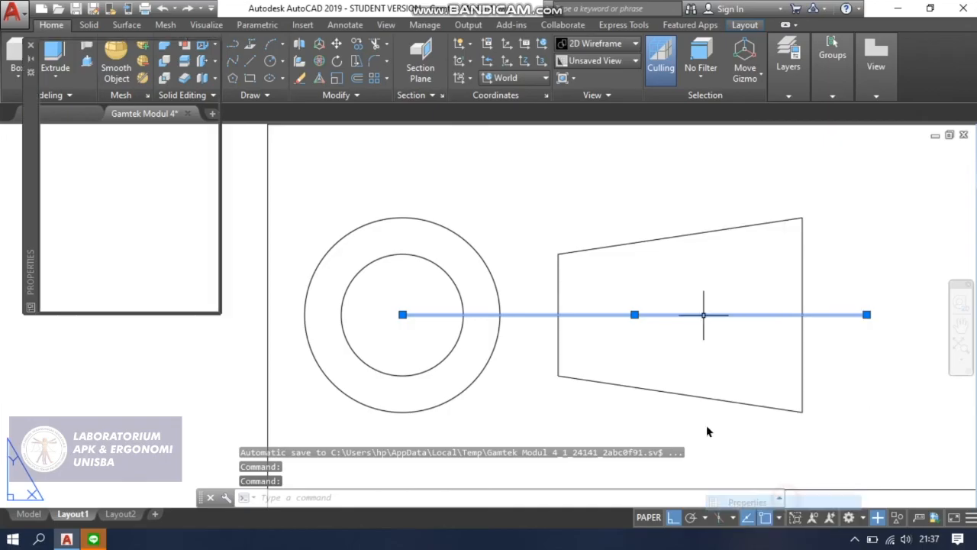
{"action": "left_click", "coordinate": [161, 91]}
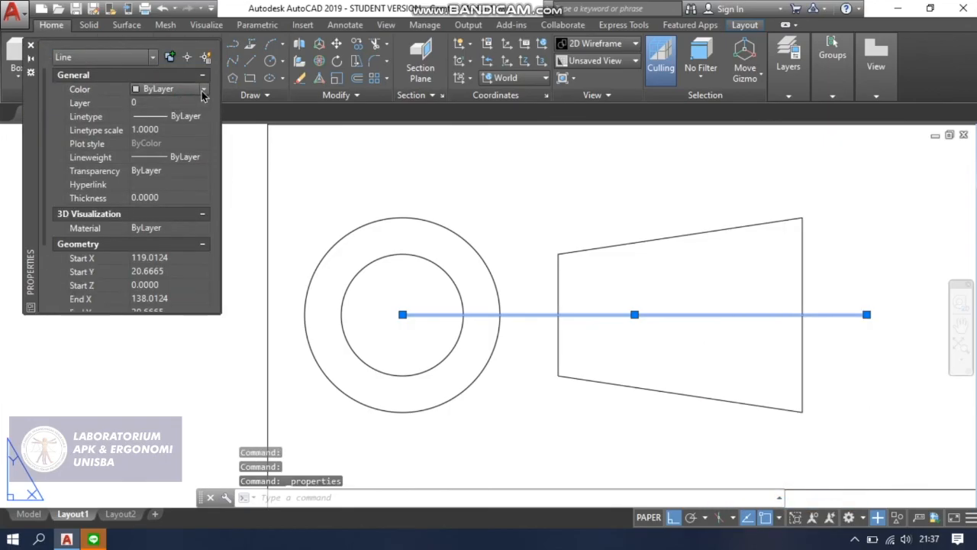
{"action": "left_click", "coordinate": [179, 89]}
{"action": "left_click", "coordinate": [185, 115]}
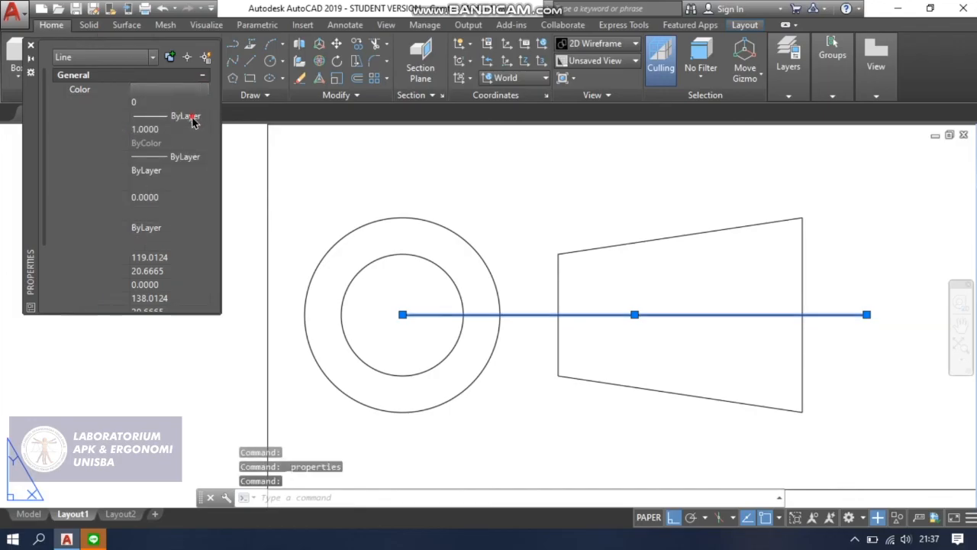
{"action": "left_click", "coordinate": [191, 116]}
{"action": "left_click", "coordinate": [203, 117]}
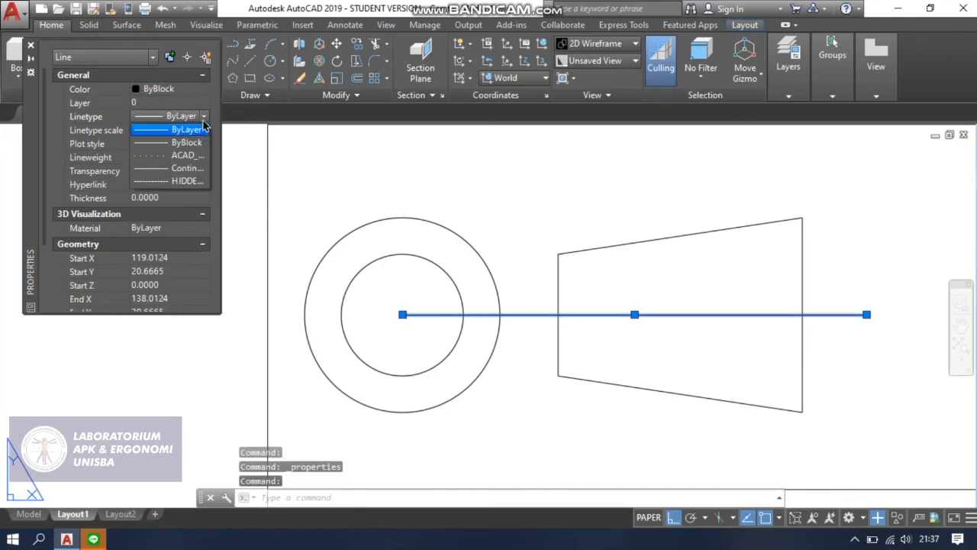
{"action": "left_click", "coordinate": [169, 182]}
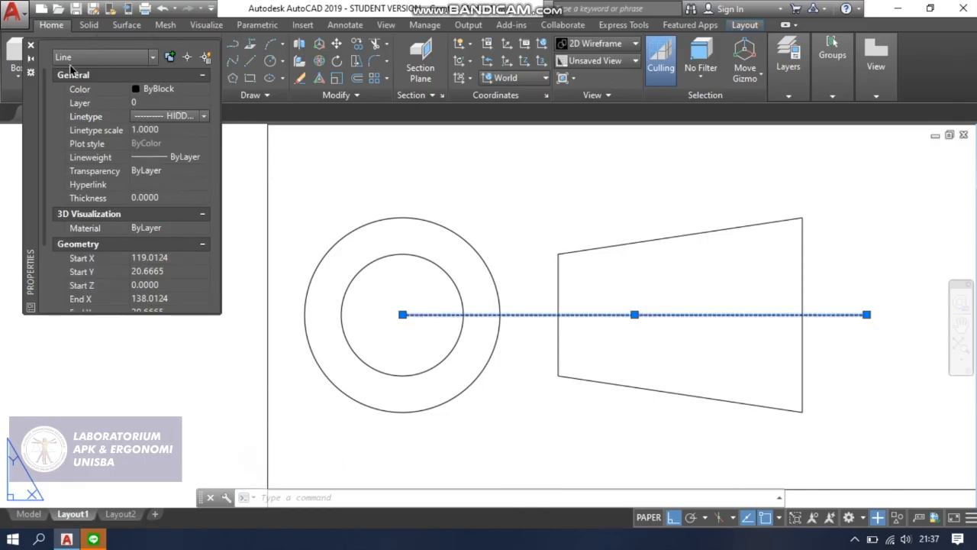
{"action": "left_click", "coordinate": [31, 46]}
{"action": "key", "text": "Escape"}
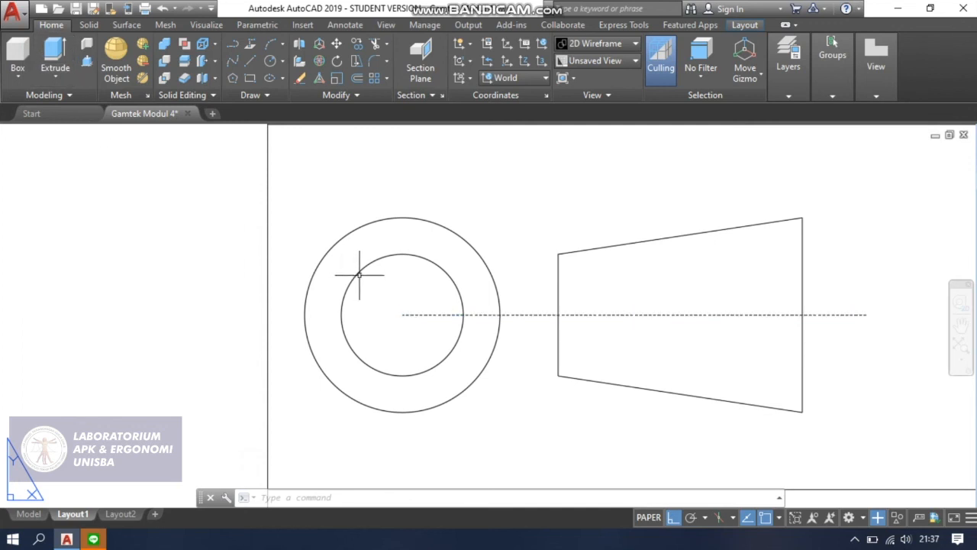
Group the two circles, the trapezoid lines and the dashed axis line of the projection symbol.
{"action": "scroll", "coordinate": [692, 293], "scroll_direction": "down", "scroll_amount": 2}
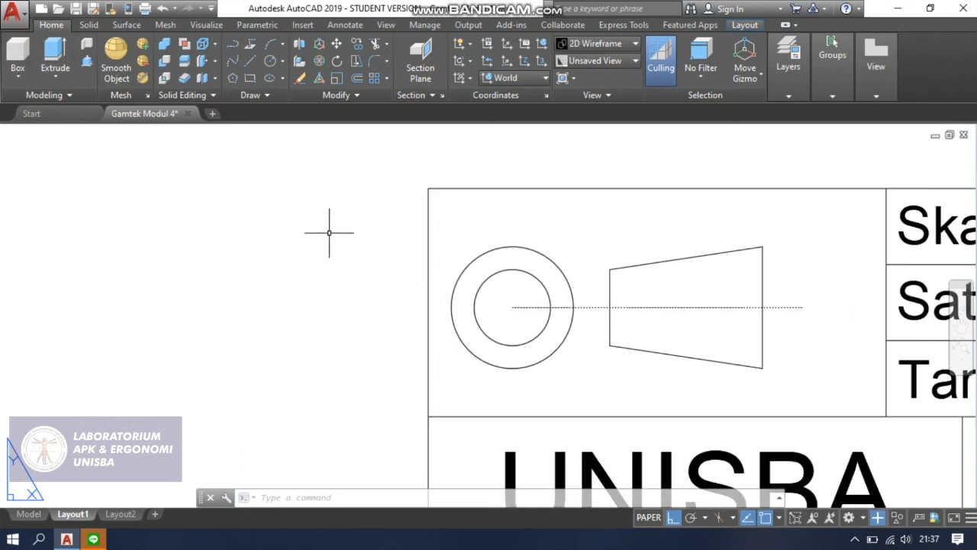
{"action": "left_click", "coordinate": [445, 226]}
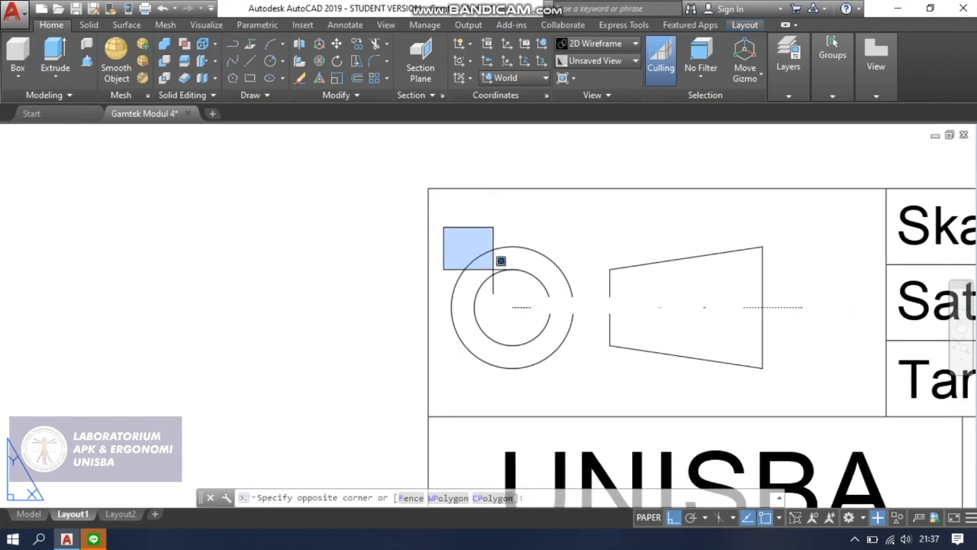
{"action": "left_click", "coordinate": [821, 376]}
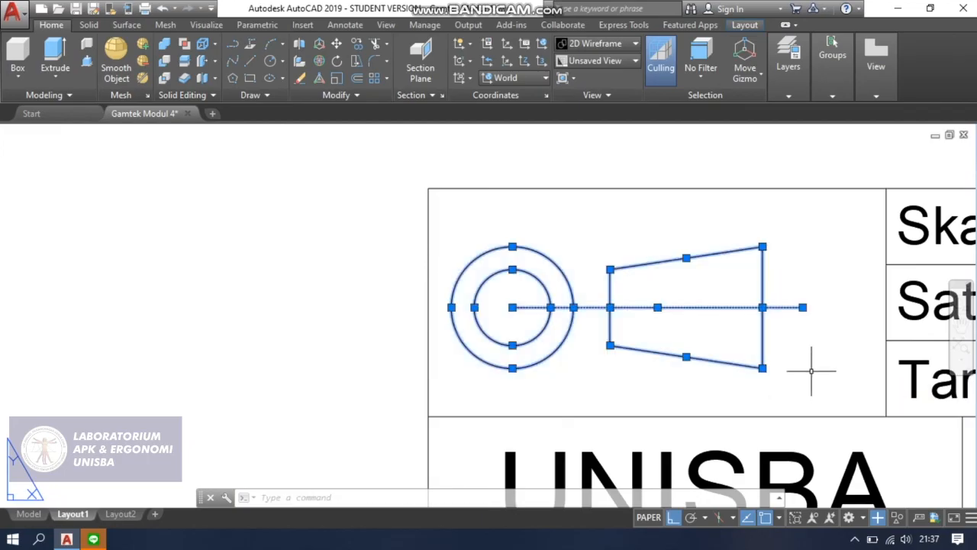
{"action": "right_click", "coordinate": [764, 322]}
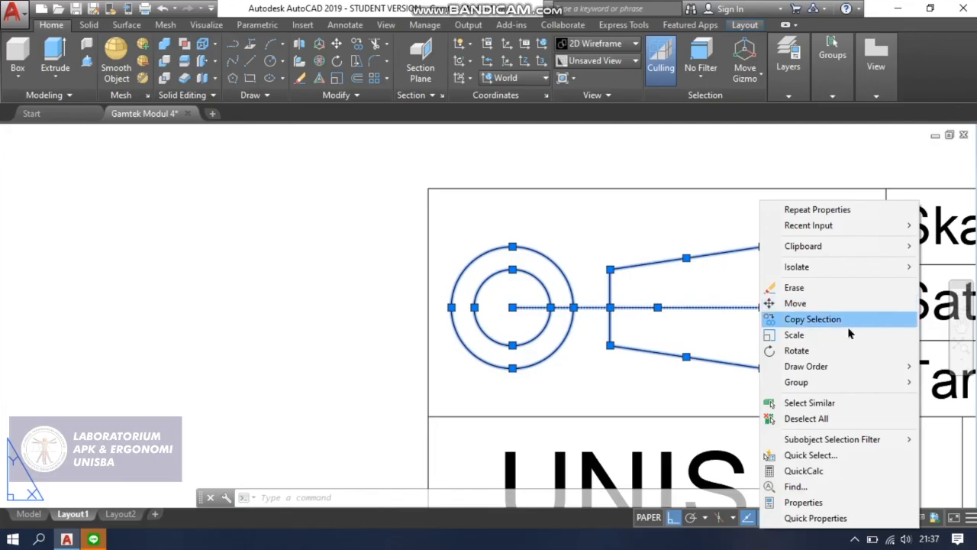
{"action": "mouse_move", "coordinate": [834, 388]}
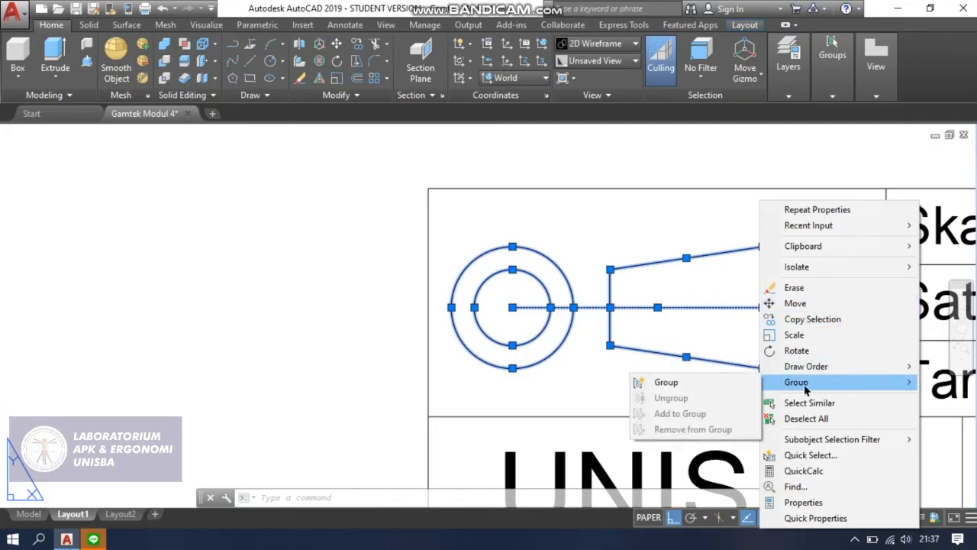
{"action": "left_click", "coordinate": [706, 383]}
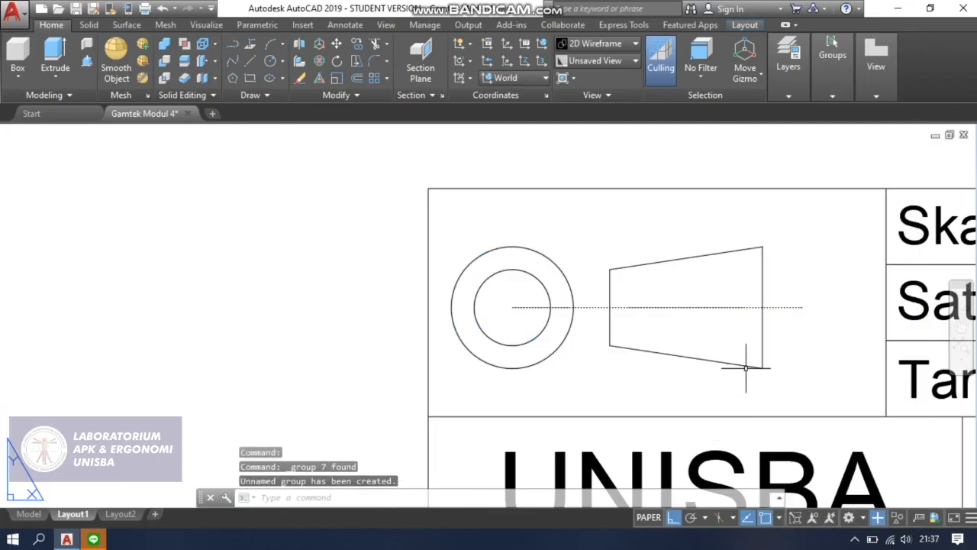
Move the grouped projection symbol about 3 units to the right to centre it in its title block cell.
{"action": "left_click", "coordinate": [611, 306]}
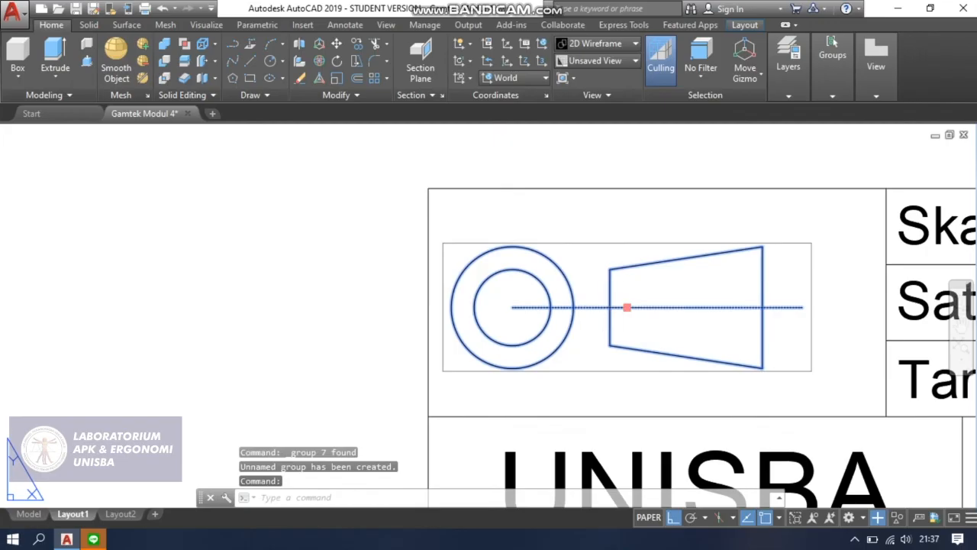
{"action": "left_click", "coordinate": [626, 307]}
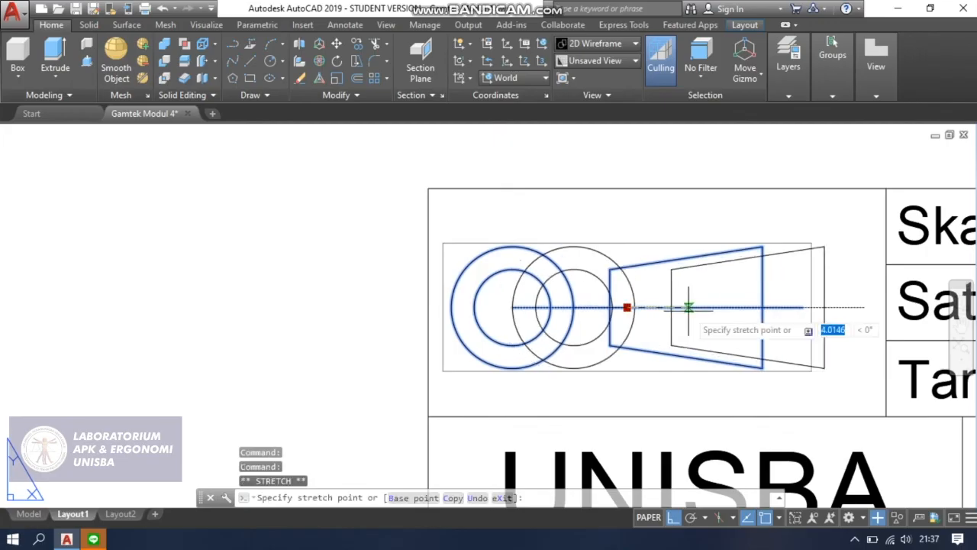
{"action": "left_click", "coordinate": [688, 307]}
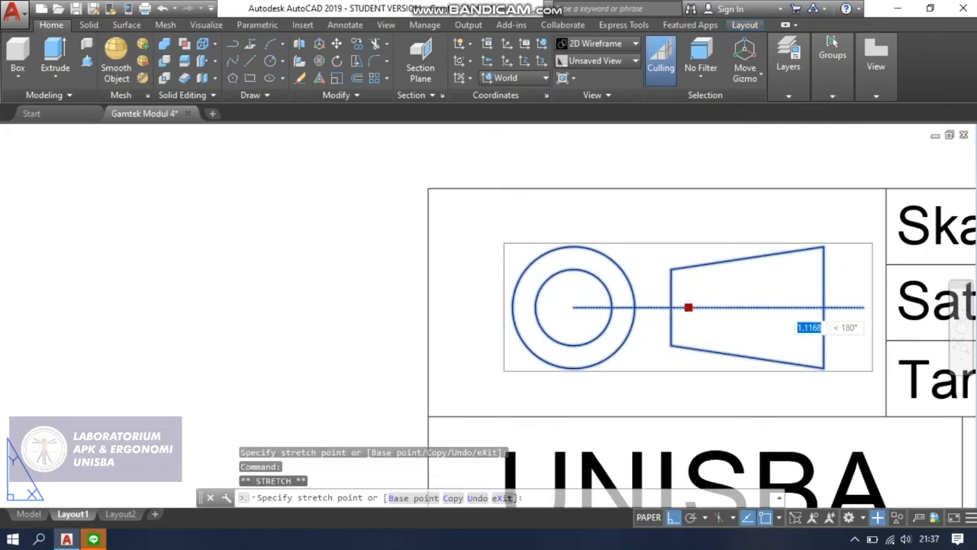
{"action": "left_click", "coordinate": [671, 307]}
{"action": "scroll", "coordinate": [664, 307], "scroll_direction": "down", "scroll_amount": 2}
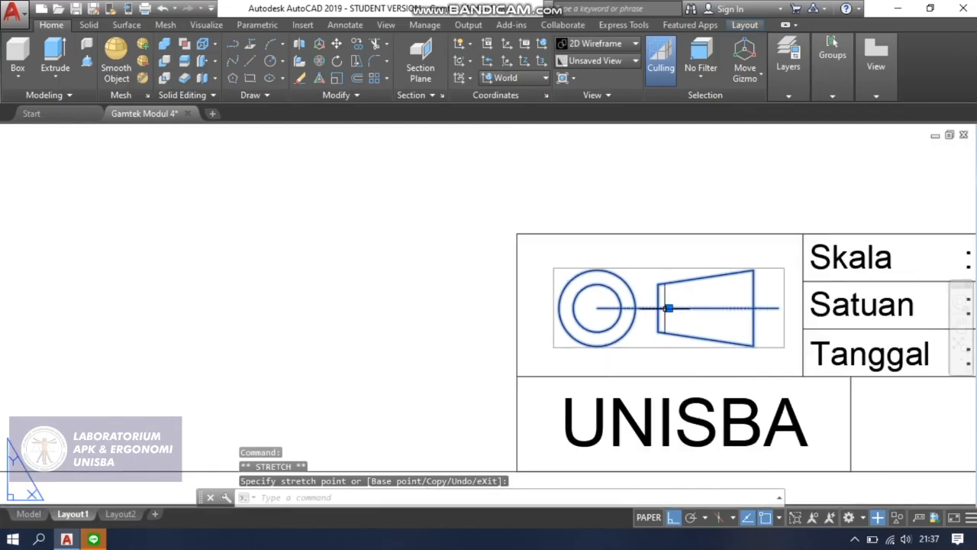
{"action": "key", "text": "Escape"}
{"action": "scroll", "coordinate": [549, 297], "scroll_direction": "down", "scroll_amount": 3}
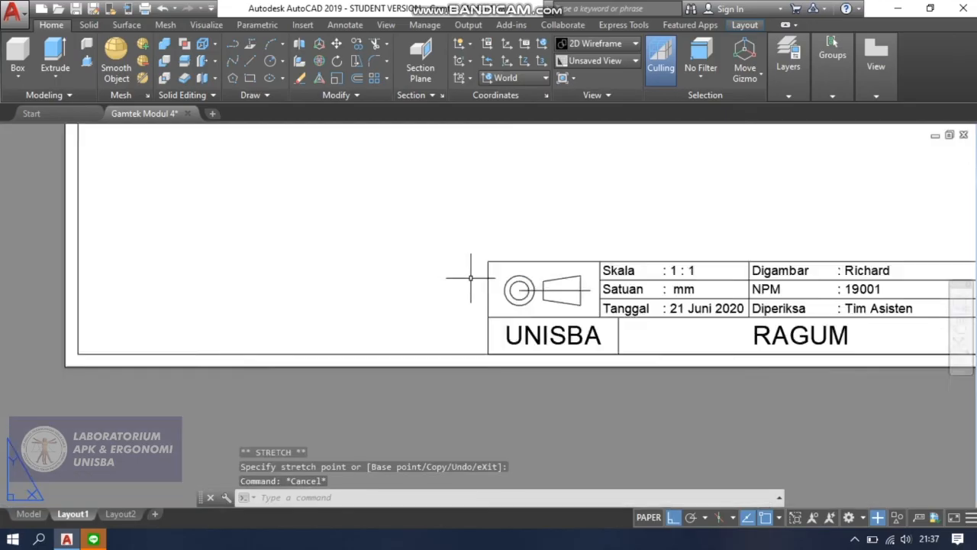
Start a base view from model space using the whole vise model, with Layout1 as the target layout.
{"action": "middle_click_drag", "start_coordinate": [751, 234], "coordinate": [754, 323]}
{"action": "scroll", "coordinate": [754, 323], "scroll_direction": "down", "scroll_amount": 3}
{"action": "scroll", "coordinate": [741, 234], "scroll_direction": "up", "scroll_amount": 2}
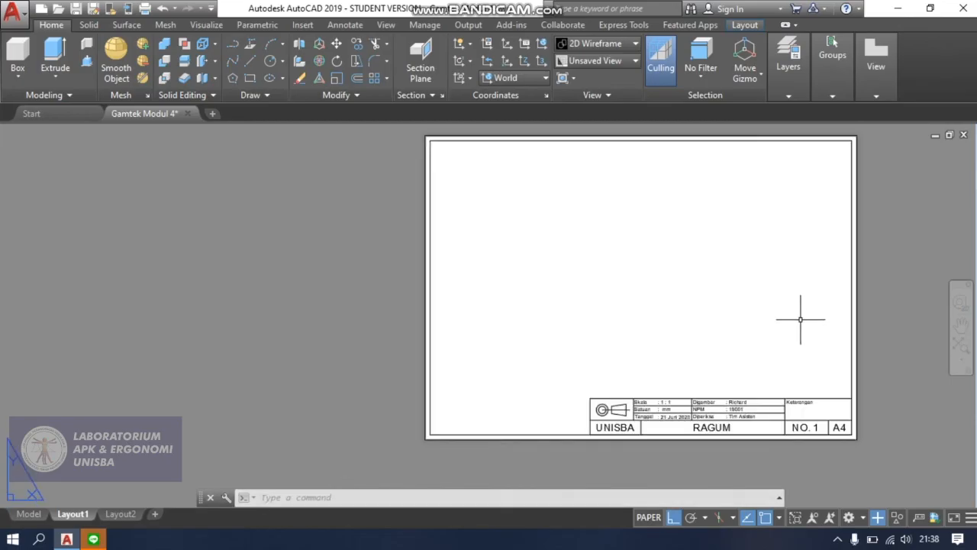
{"action": "middle_click_drag", "start_coordinate": [817, 273], "coordinate": [663, 300]}
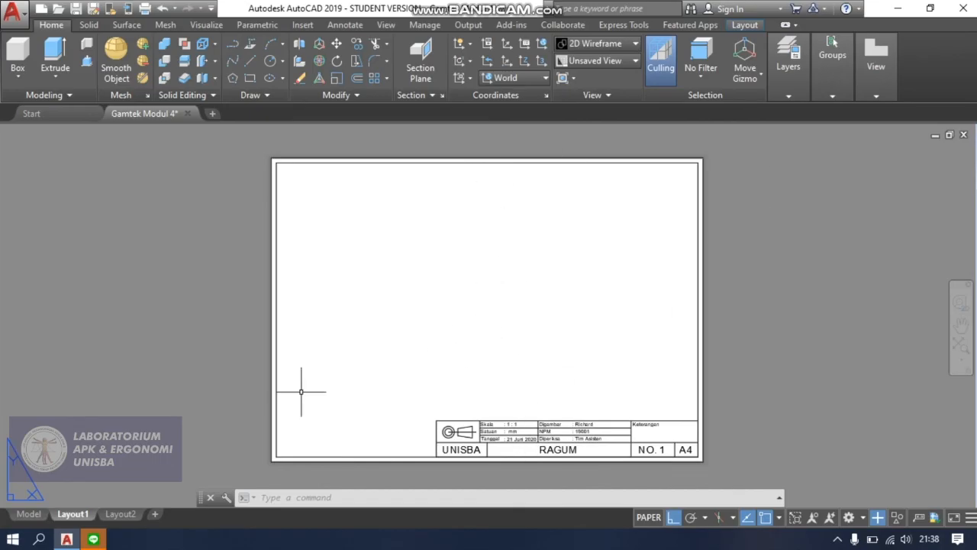
{"action": "left_click", "coordinate": [28, 513]}
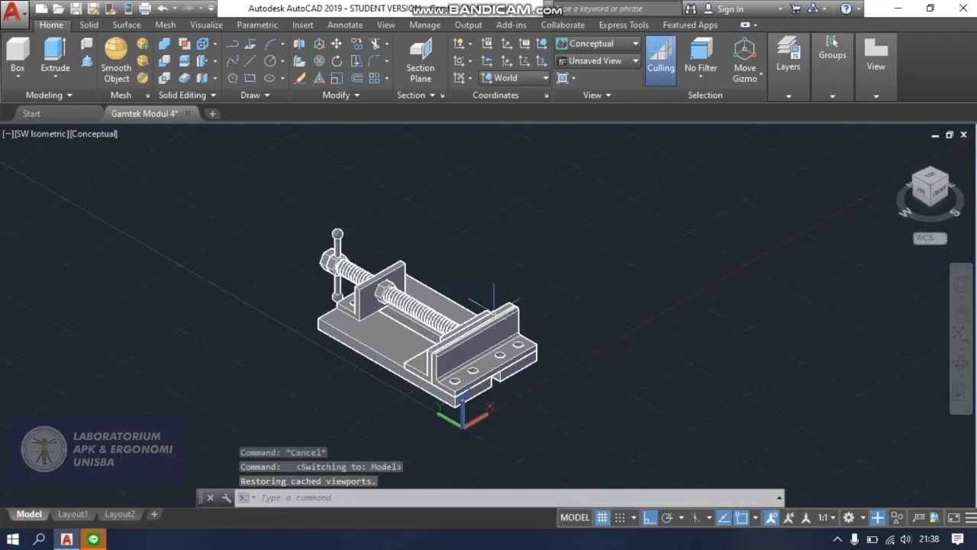
{"action": "left_click", "coordinate": [885, 95]}
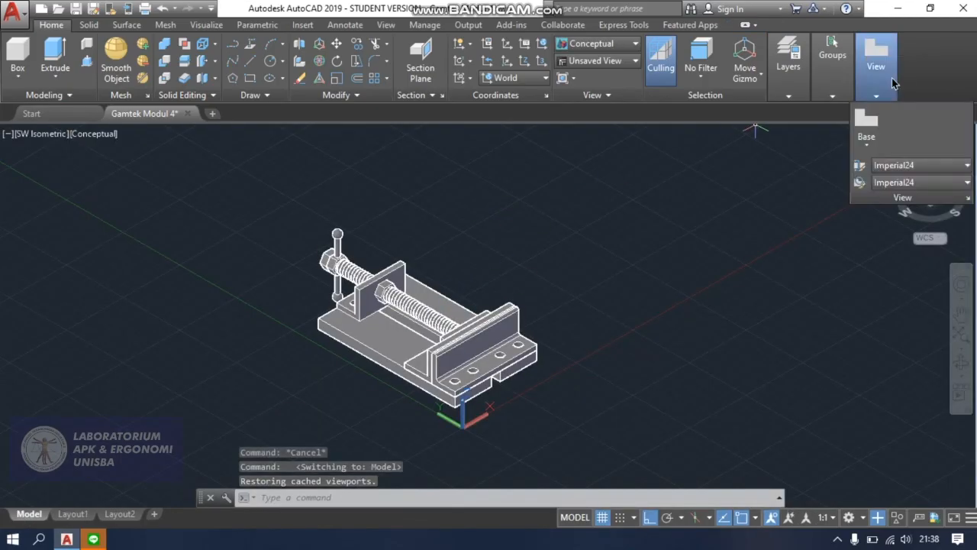
{"action": "left_click", "coordinate": [876, 148]}
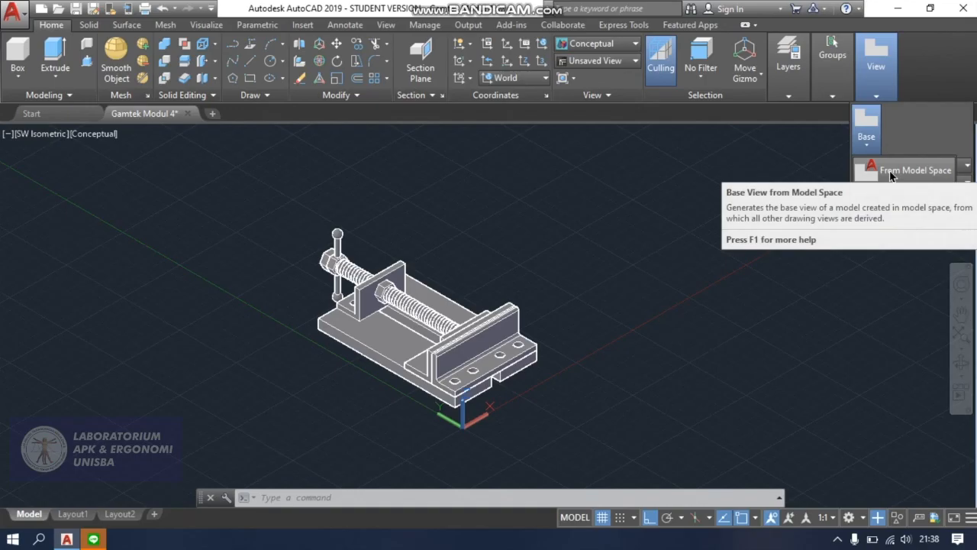
{"action": "left_click", "coordinate": [890, 171]}
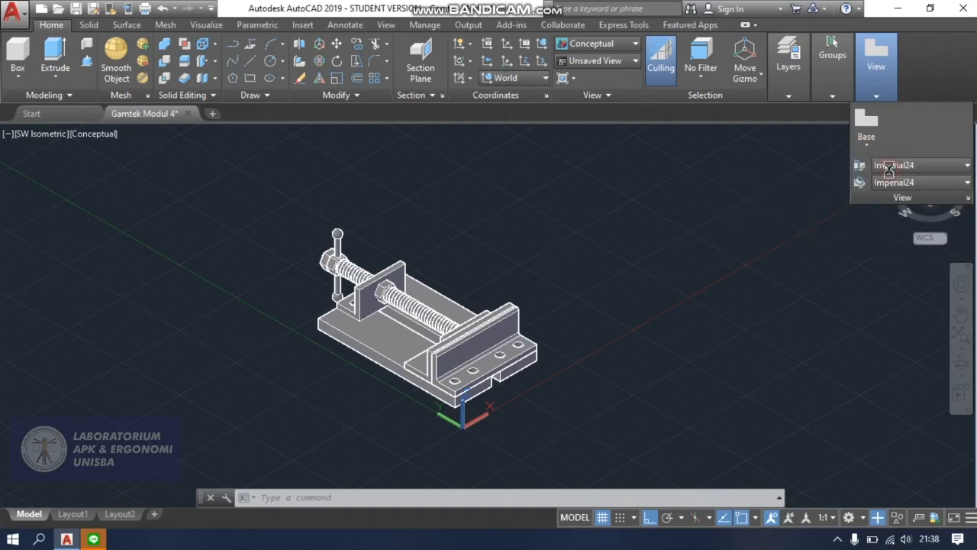
{"action": "left_click", "coordinate": [190, 191]}
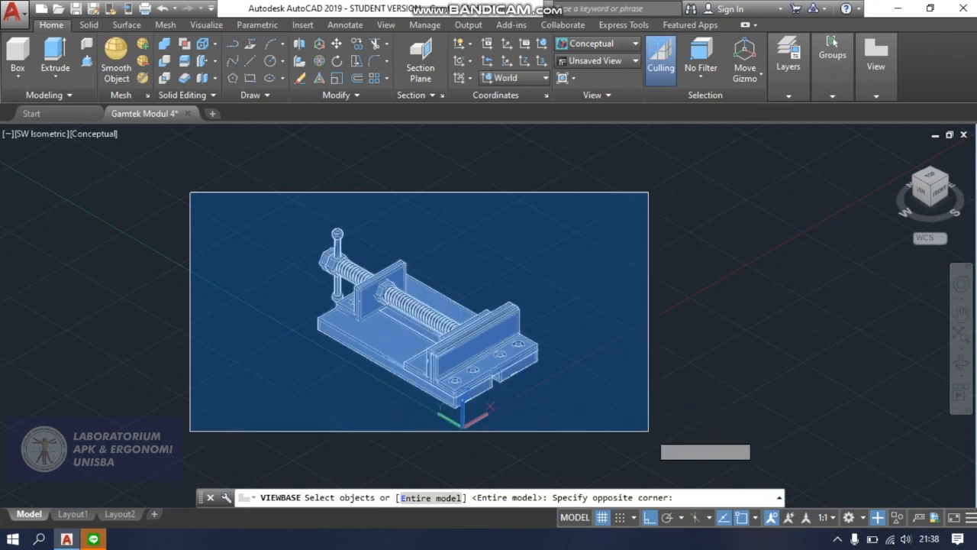
{"action": "left_click", "coordinate": [649, 433]}
{"action": "key", "text": "Return"}
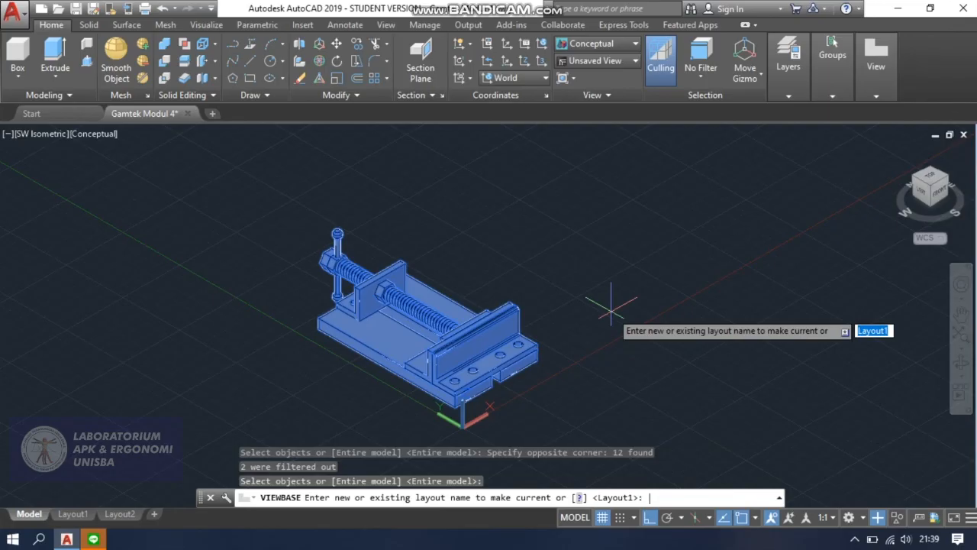
{"action": "key", "text": "Return"}
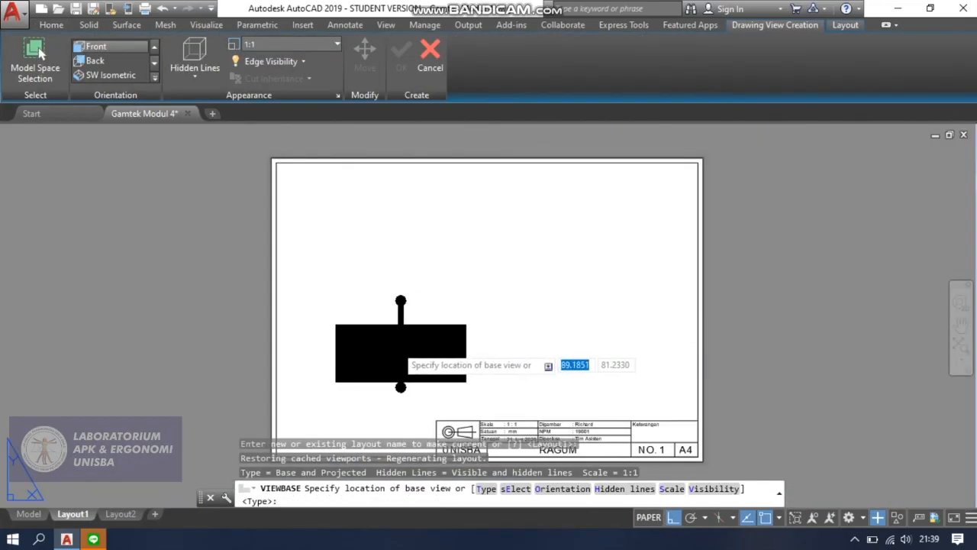
Place the front base view in the lower-left area of the sheet and set its scale to 0.5.
{"action": "scroll", "coordinate": [393, 358], "scroll_direction": "down", "scroll_amount": 2}
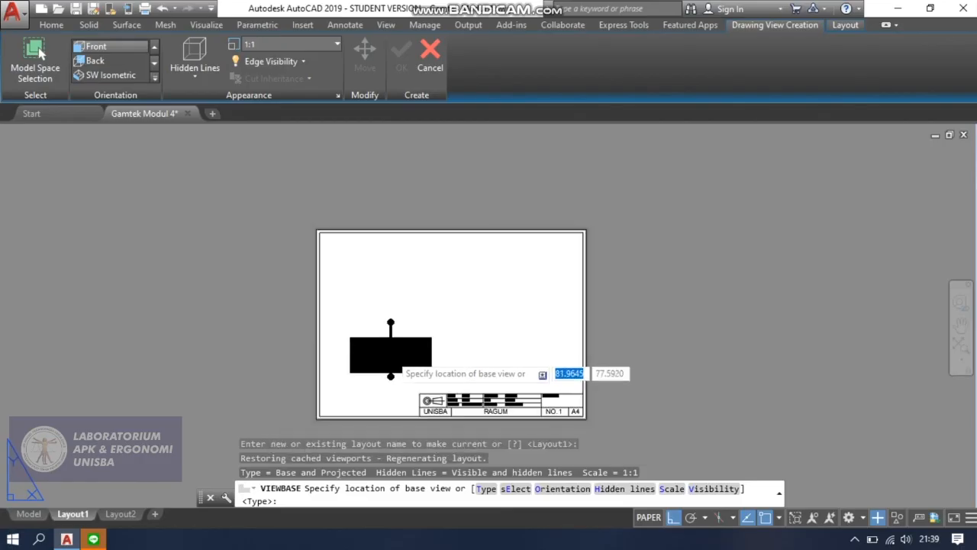
{"action": "scroll", "coordinate": [391, 361], "scroll_direction": "up", "scroll_amount": 2}
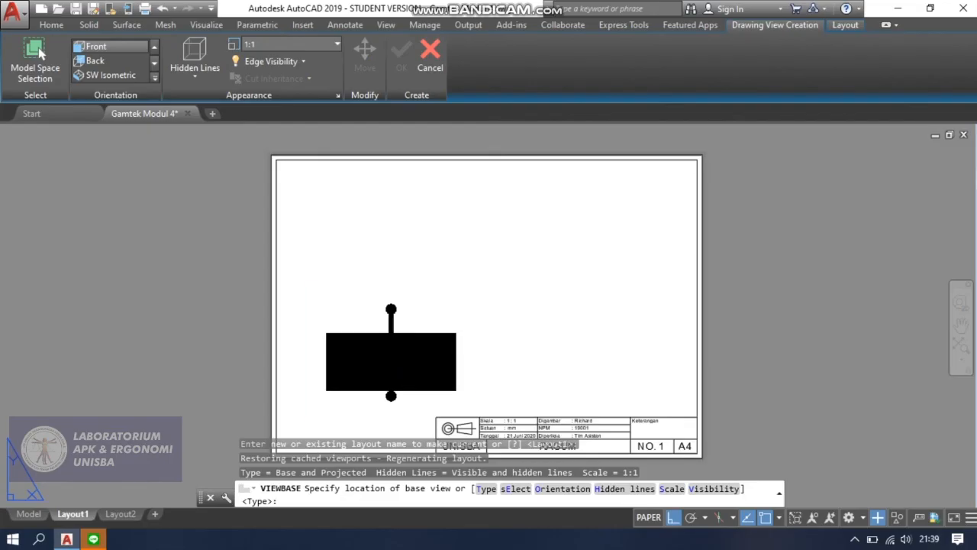
{"action": "left_click", "coordinate": [391, 353]}
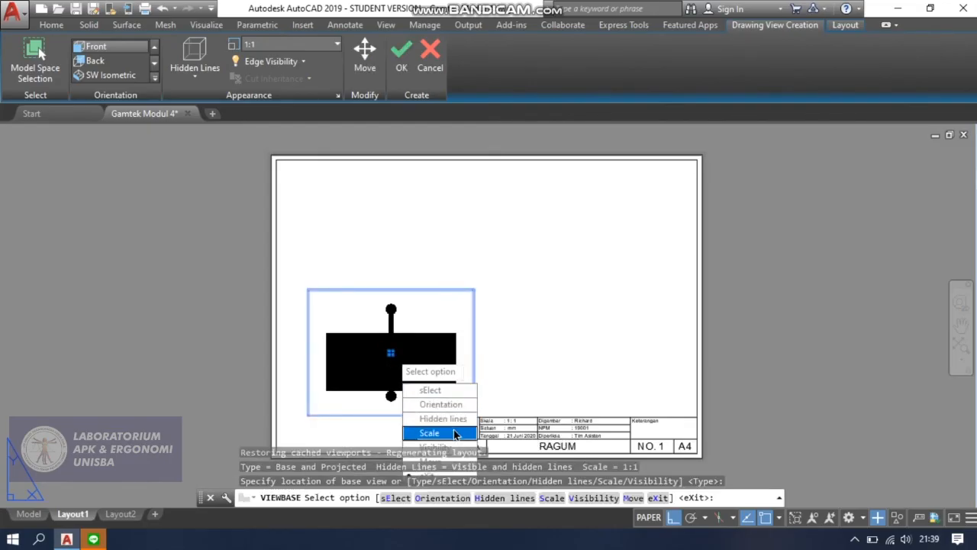
{"action": "left_click", "coordinate": [430, 433]}
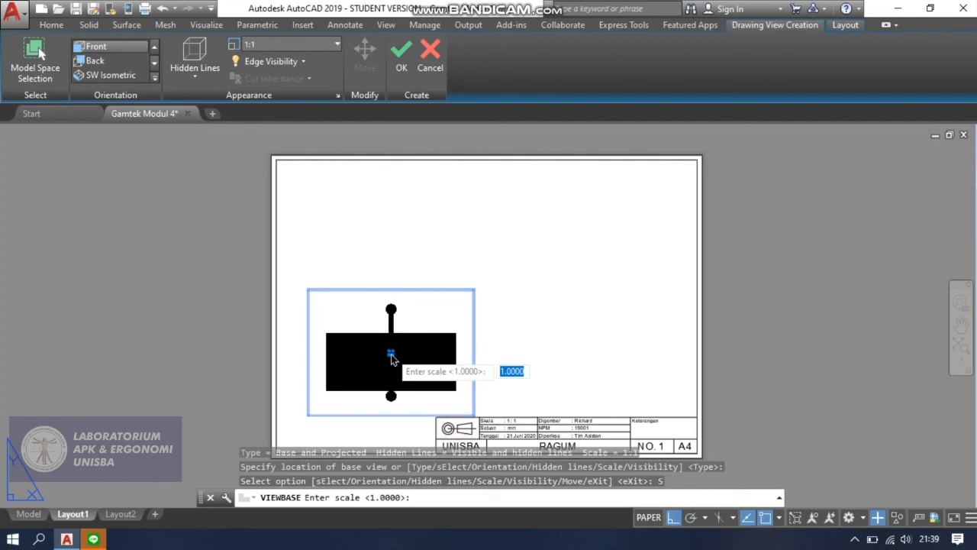
{"action": "key", "text": "Return"}
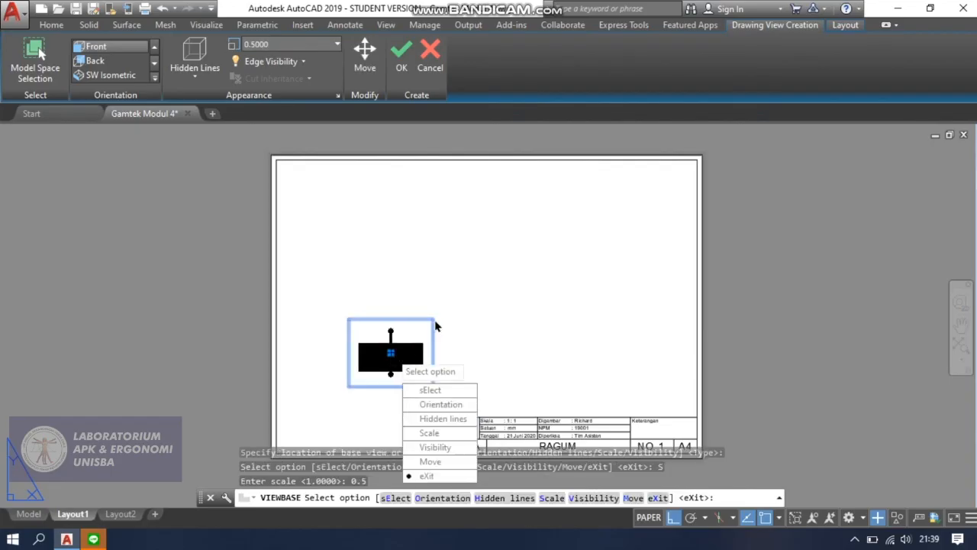
{"action": "key", "text": "Return"}
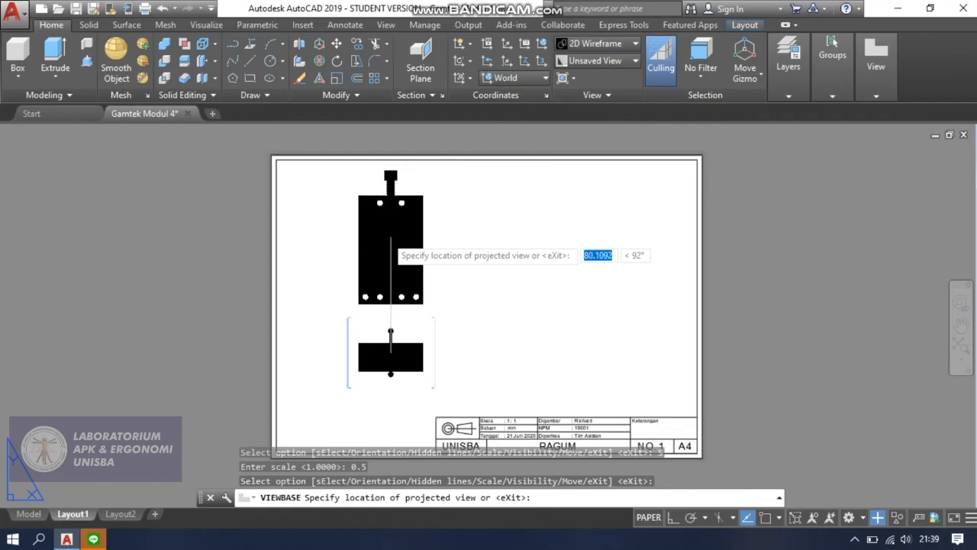
Place projected views from the front view: top view above it, side view to its right and isometric view diagonally up-right.
{"action": "left_click", "coordinate": [391, 252]}
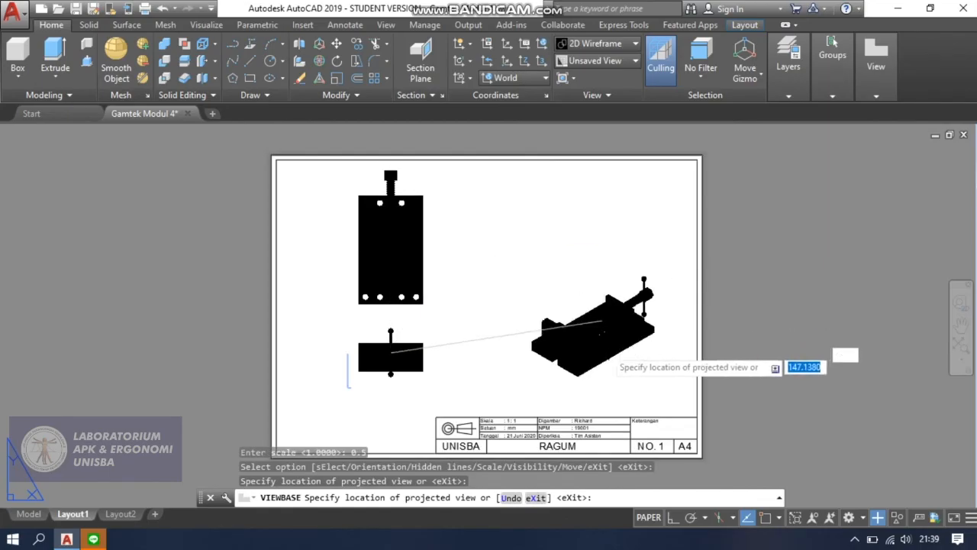
{"action": "left_click", "coordinate": [555, 352]}
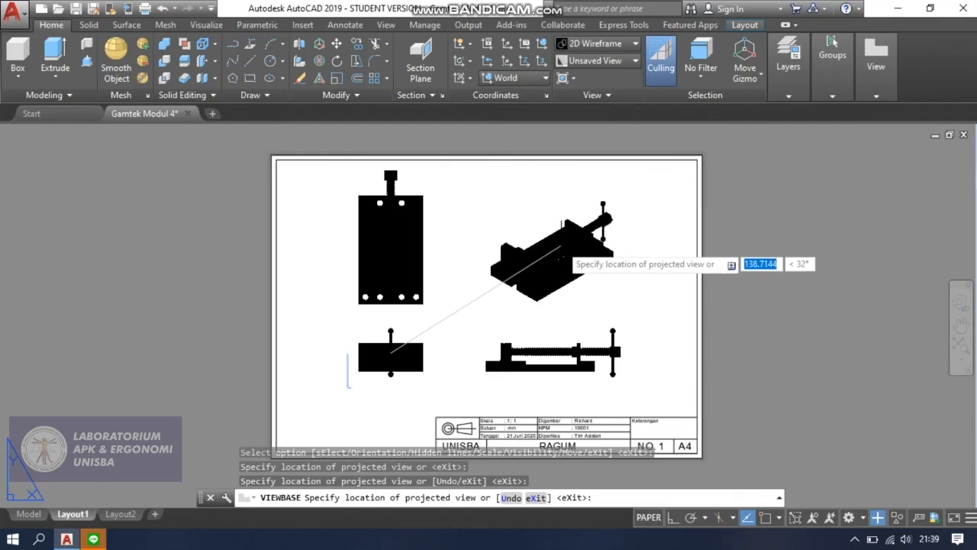
{"action": "left_click", "coordinate": [565, 263]}
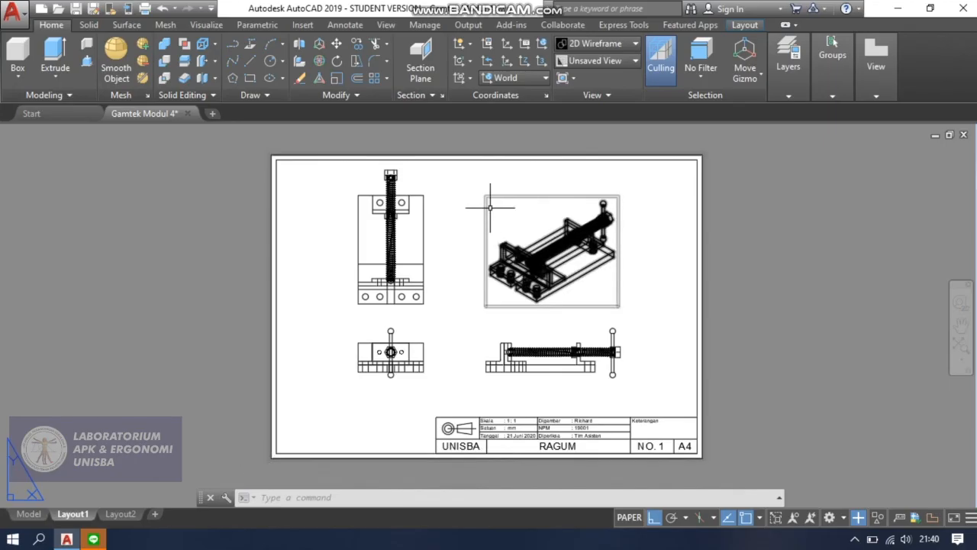
{"action": "scroll", "coordinate": [462, 220], "scroll_direction": "up", "scroll_amount": 2}
{"action": "scroll", "coordinate": [448, 268], "scroll_direction": "down", "scroll_amount": 2}
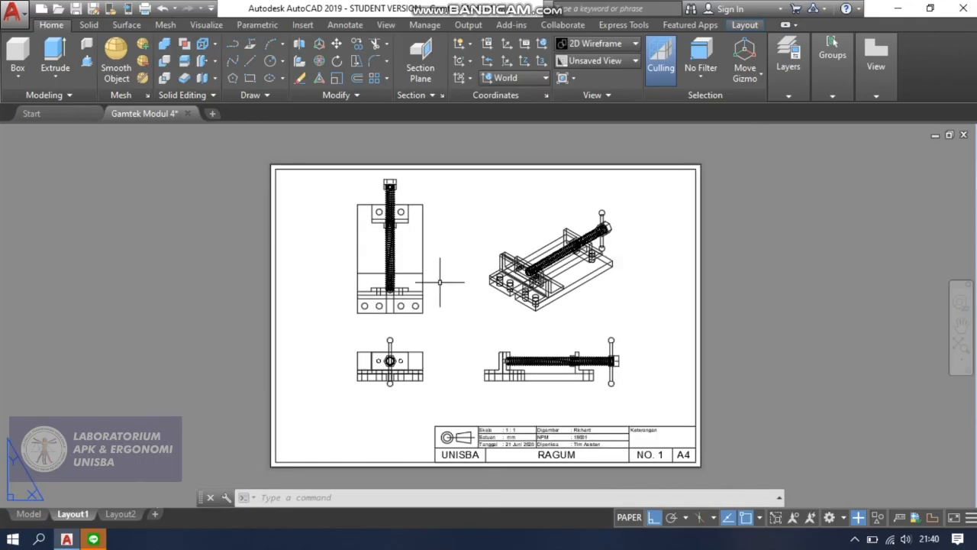
Move the front base view down on the sheet, closer to the lower frame line.
{"action": "left_click", "coordinate": [410, 370]}
{"action": "scroll", "coordinate": [410, 370], "scroll_direction": "up", "scroll_amount": 4}
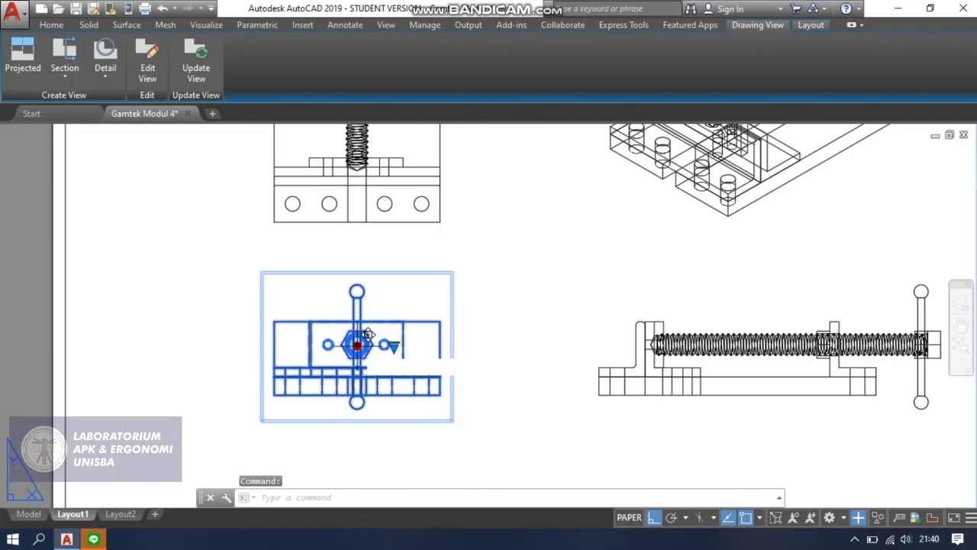
{"action": "left_click", "coordinate": [357, 345]}
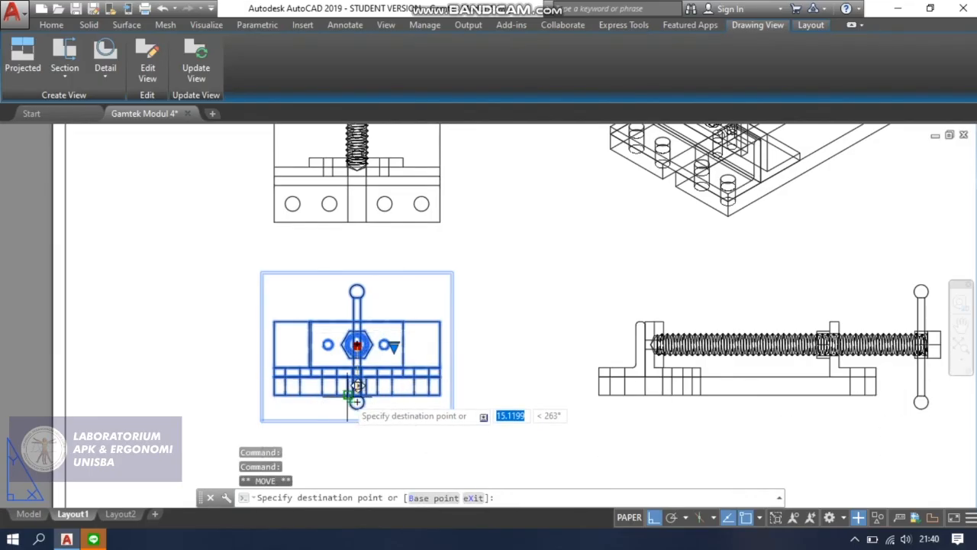
{"action": "scroll", "coordinate": [357, 403], "scroll_direction": "down", "scroll_amount": 3}
{"action": "scroll", "coordinate": [348, 394], "scroll_direction": "down", "scroll_amount": 2}
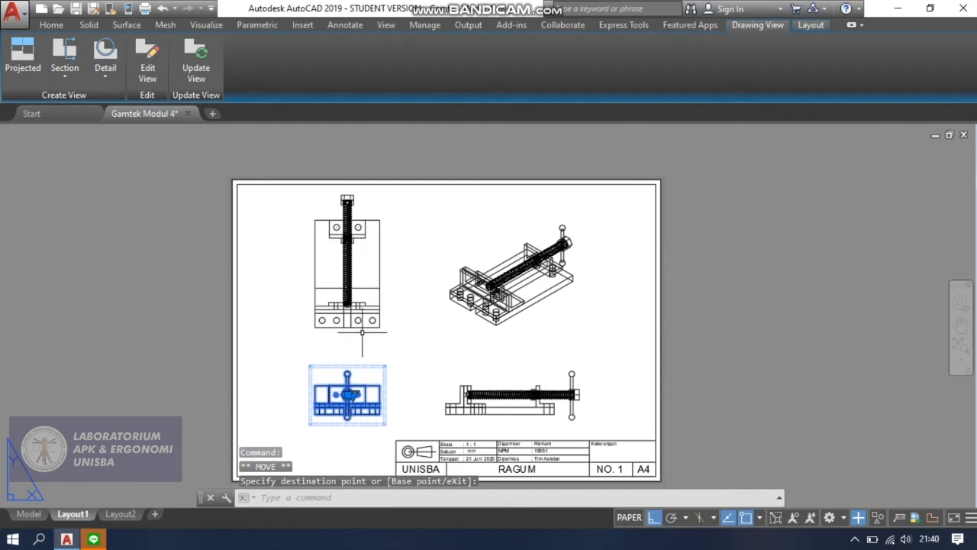
Move the top view straight down on the sheet, closer to the front view.
{"action": "left_click", "coordinate": [356, 308]}
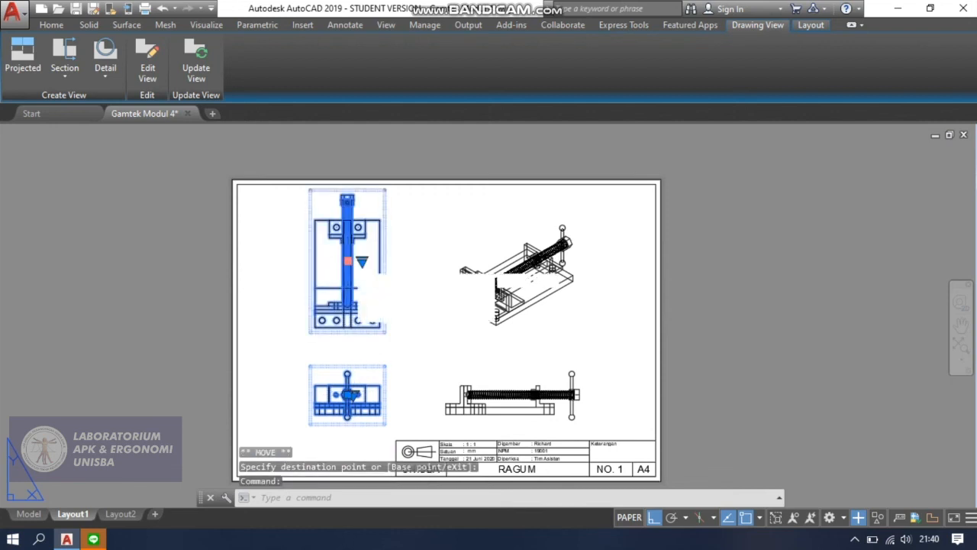
{"action": "left_click", "coordinate": [347, 260]}
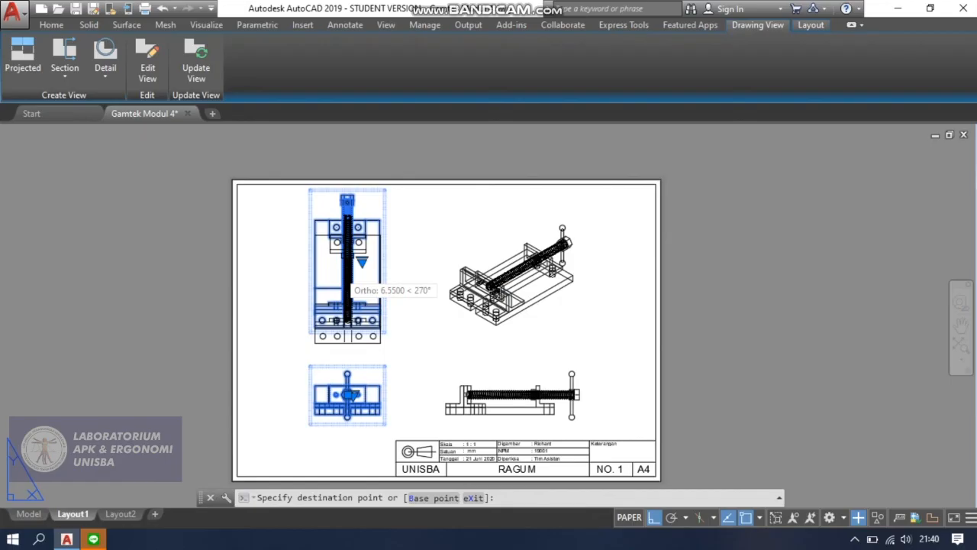
{"action": "left_click", "coordinate": [347, 279]}
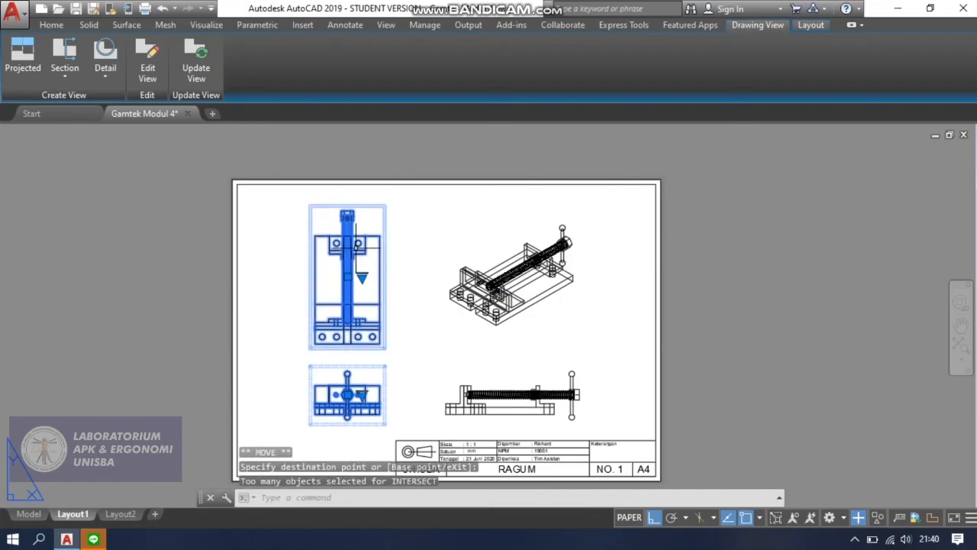
{"action": "key", "text": "Escape"}
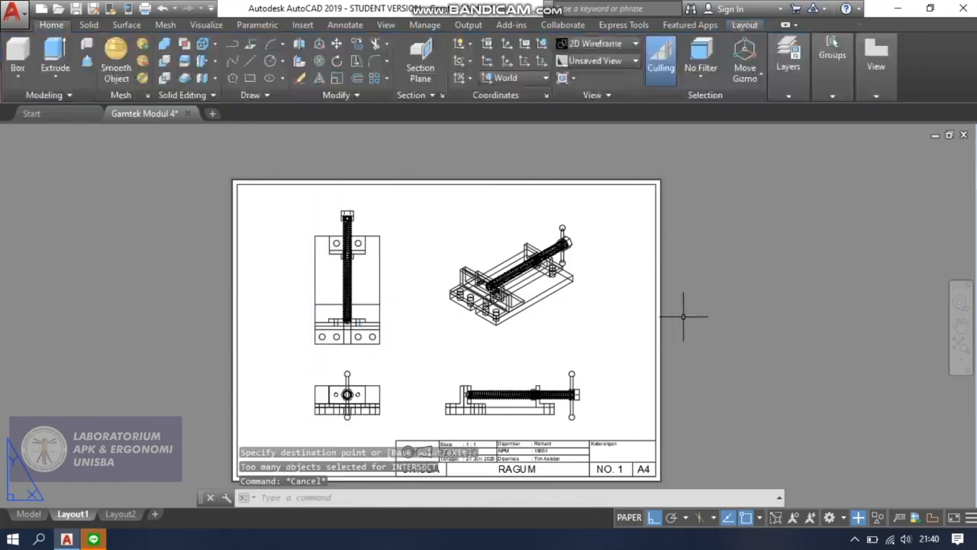
Change the Skala value in the title block to 1 : 2.
{"action": "scroll", "coordinate": [683, 327], "scroll_direction": "down", "scroll_amount": 2}
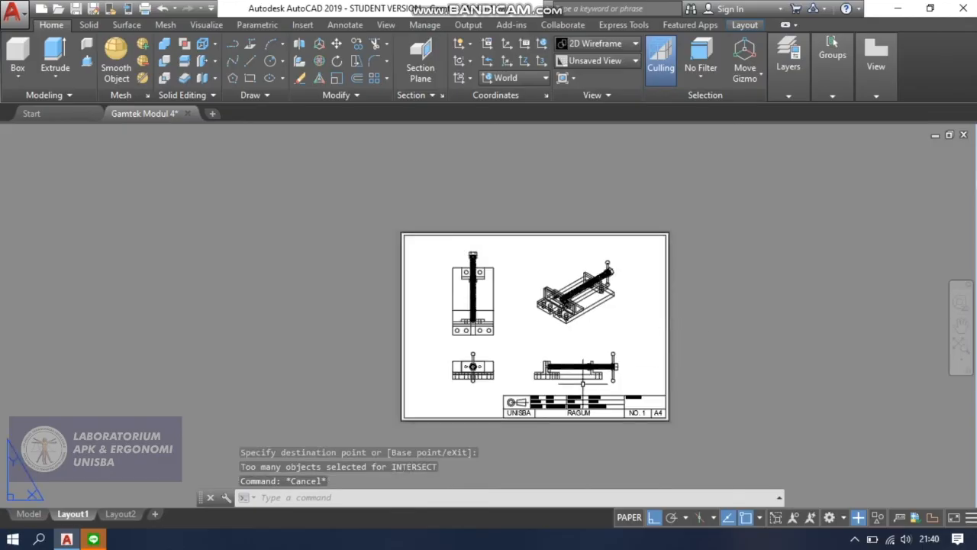
{"action": "scroll", "coordinate": [575, 389], "scroll_direction": "up", "scroll_amount": 2}
{"action": "scroll", "coordinate": [543, 399], "scroll_direction": "up", "scroll_amount": 4}
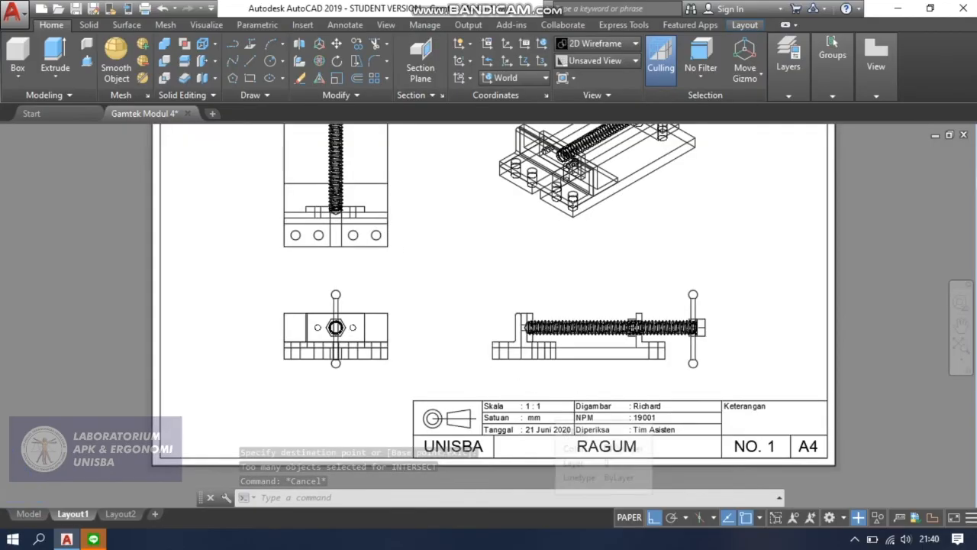
{"action": "scroll", "coordinate": [543, 407], "scroll_direction": "up", "scroll_amount": 1}
{"action": "left_click", "coordinate": [535, 401]}
{"action": "double_click", "coordinate": [536, 411]}
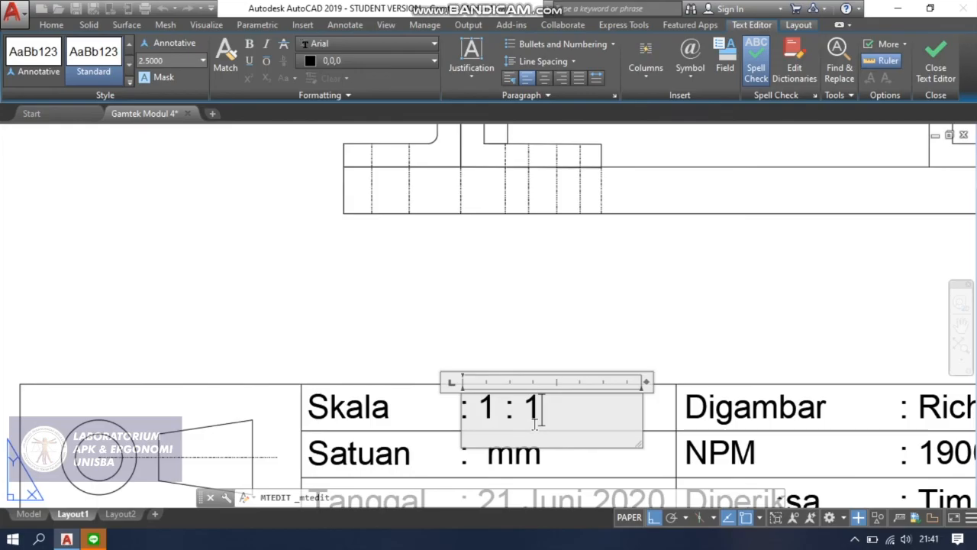
{"action": "key", "text": "BackSpace"}
{"action": "type", "text": "2"}
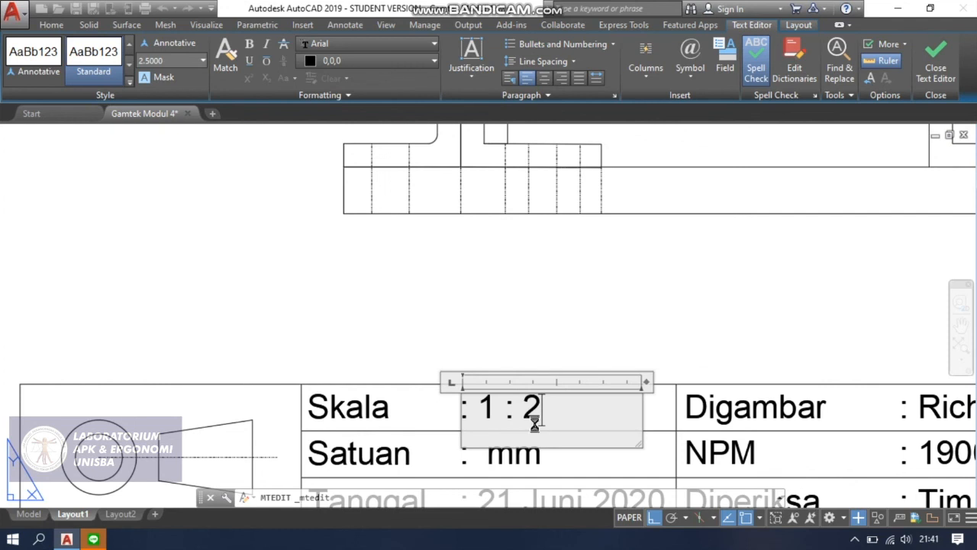
{"action": "key", "text": "Escape"}
{"action": "key", "text": "Return"}
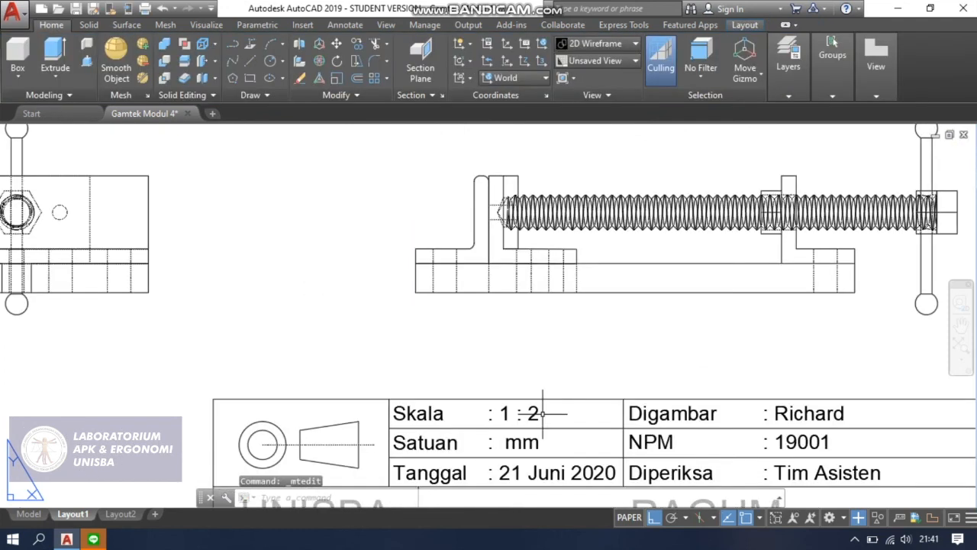
{"action": "scroll", "coordinate": [552, 382], "scroll_direction": "down", "scroll_amount": 6}
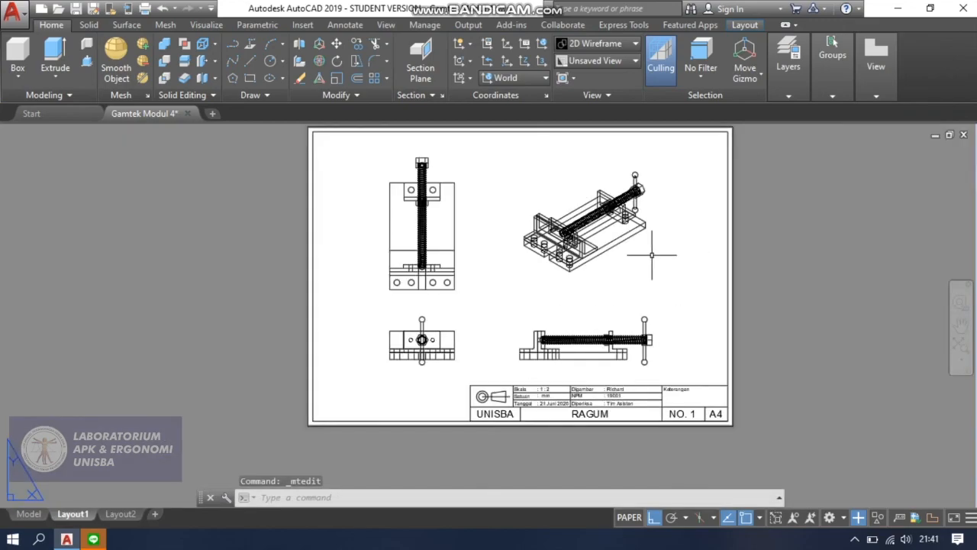
{"action": "middle_click_drag", "start_coordinate": [661, 244], "coordinate": [644, 280]}
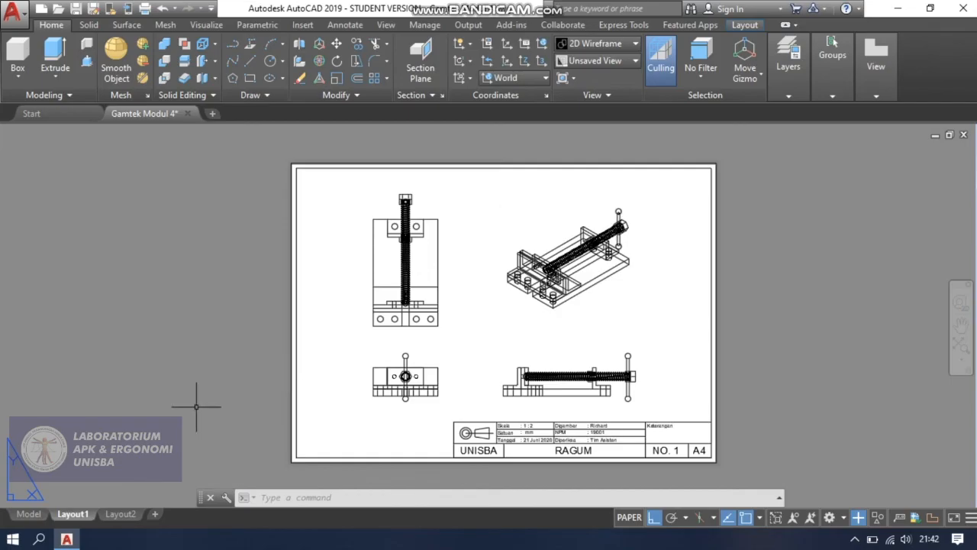
Start plotting Layout1 as a single sheet and open the plot preview.
{"action": "right_click", "coordinate": [82, 513]}
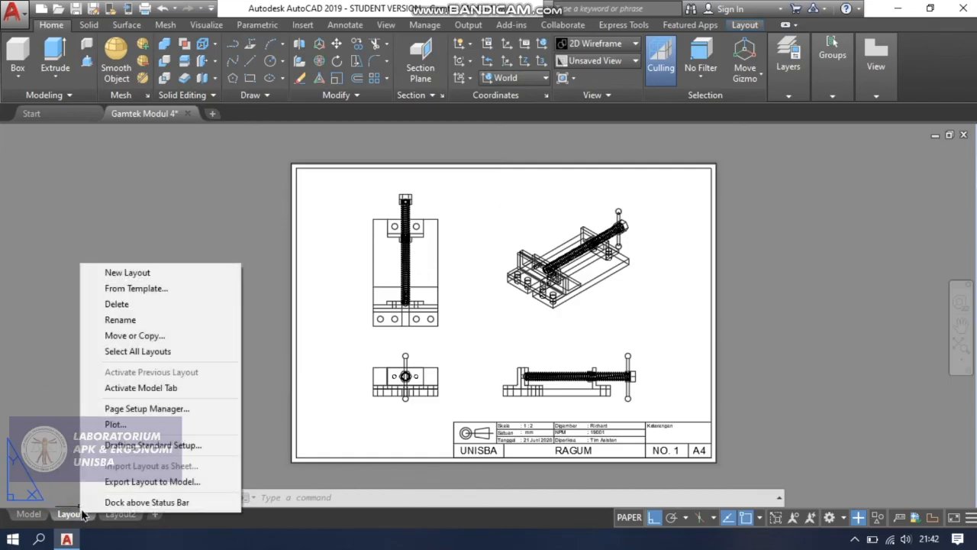
{"action": "left_click", "coordinate": [115, 423]}
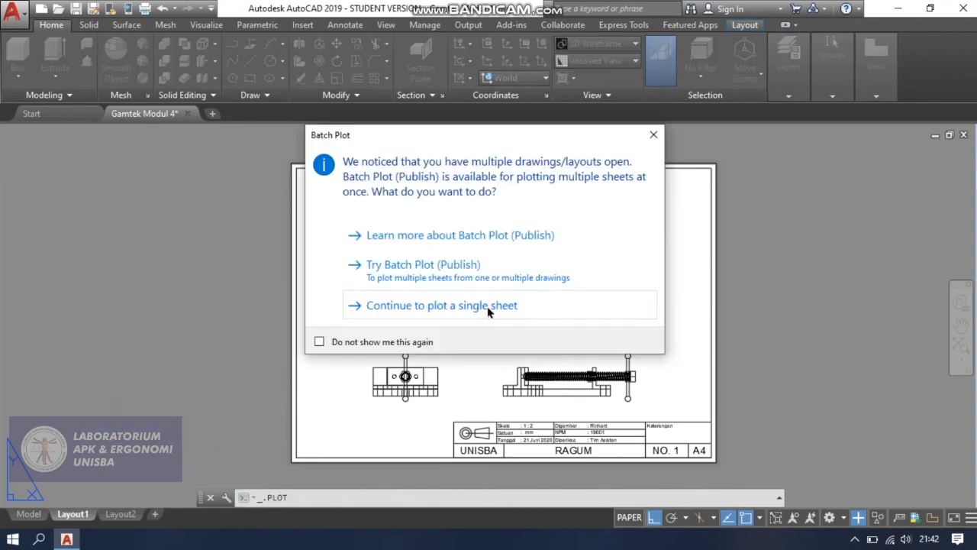
{"action": "left_click", "coordinate": [615, 307]}
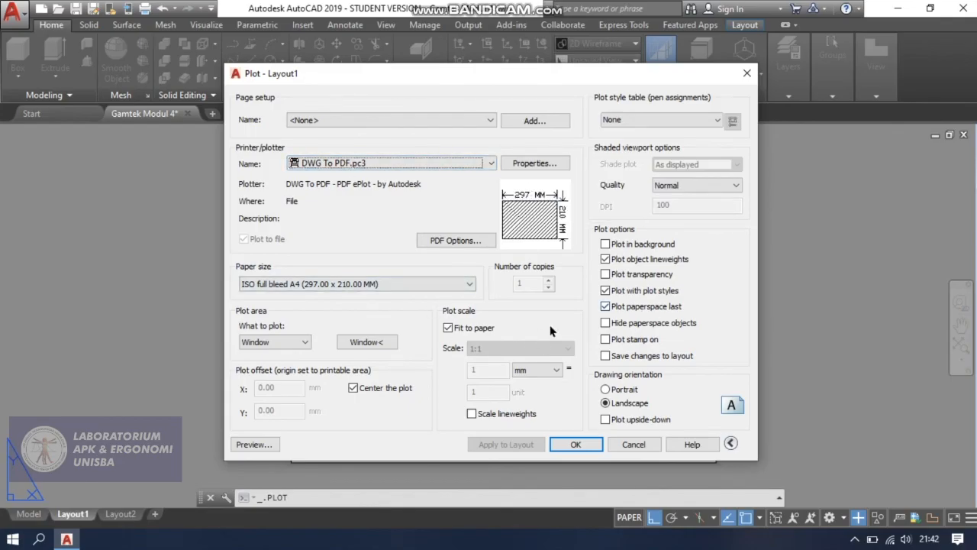
{"action": "left_click", "coordinate": [253, 443]}
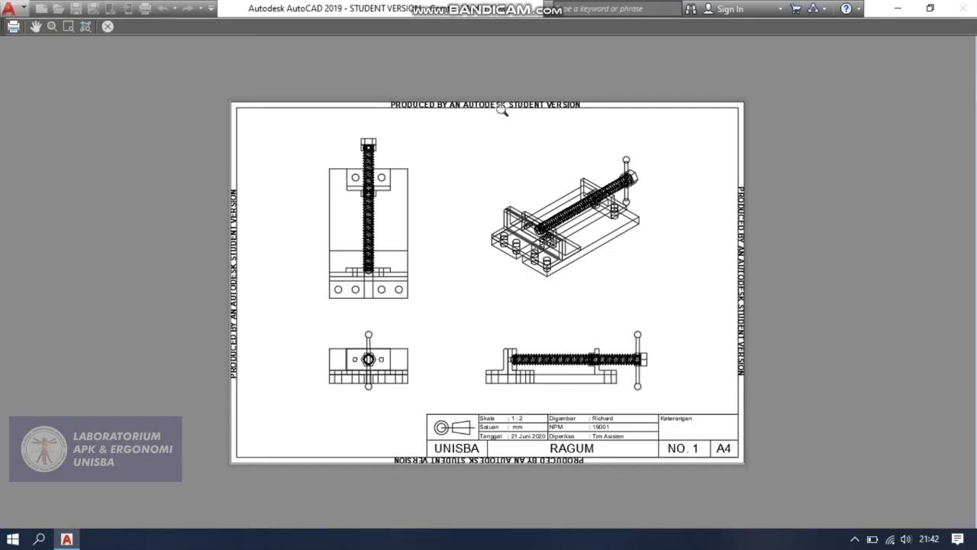
Inspect the plot preview up close, checking the sheet border, the four vise views and the title block.
{"action": "scroll", "coordinate": [516, 111], "scroll_direction": "up", "scroll_amount": 4}
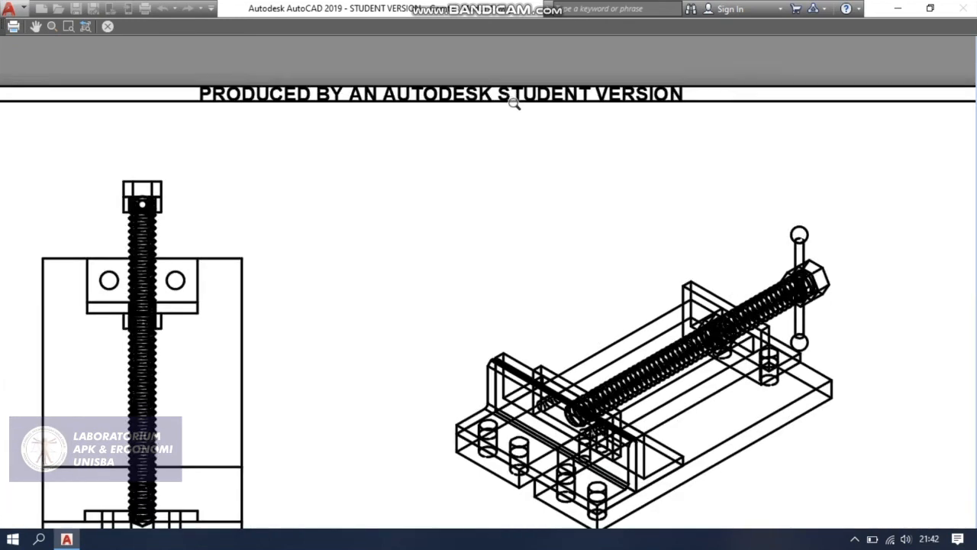
{"action": "scroll", "coordinate": [514, 105], "scroll_direction": "up", "scroll_amount": 2}
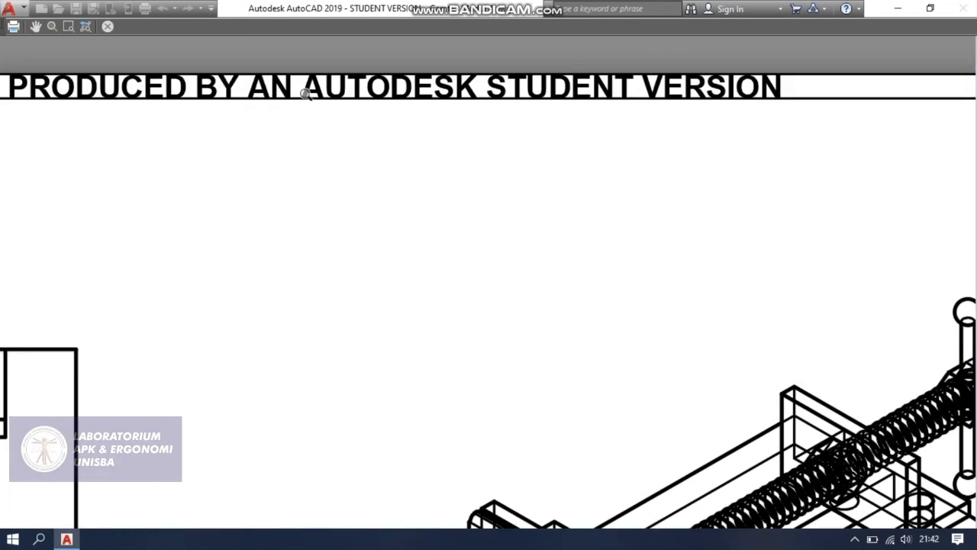
{"action": "scroll", "coordinate": [522, 114], "scroll_direction": "down", "scroll_amount": 2}
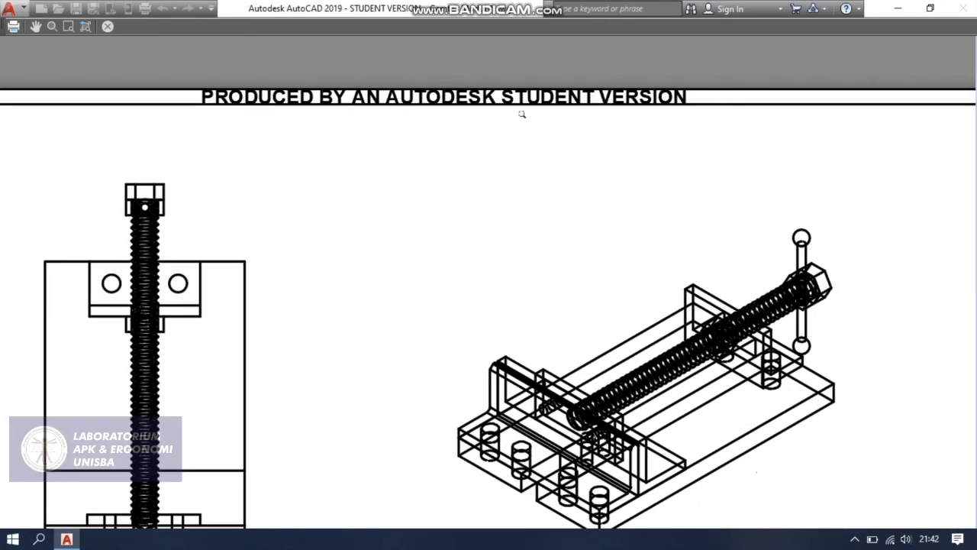
{"action": "scroll", "coordinate": [522, 113], "scroll_direction": "down", "scroll_amount": 2}
{"action": "scroll", "coordinate": [527, 159], "scroll_direction": "down", "scroll_amount": 2}
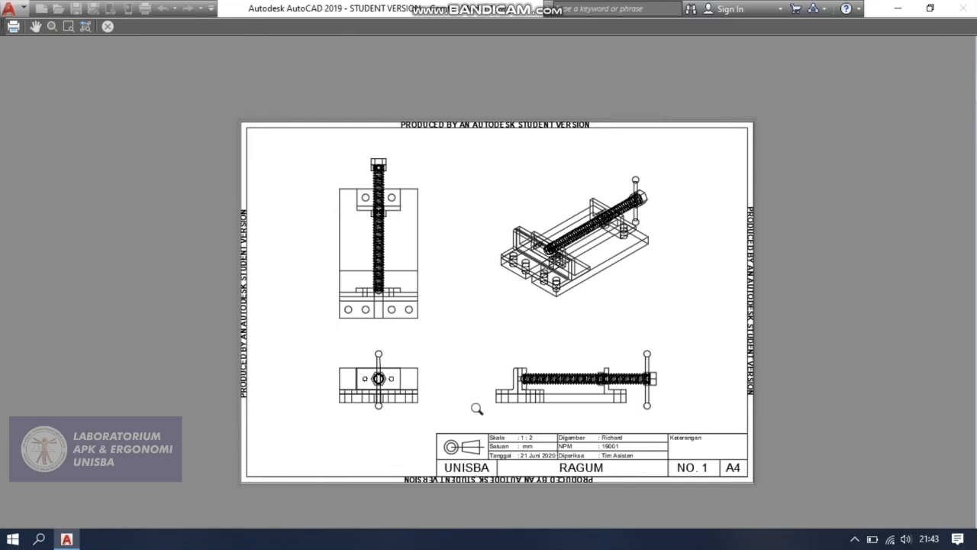
{"action": "scroll", "coordinate": [476, 343], "scroll_direction": "up", "scroll_amount": 2}
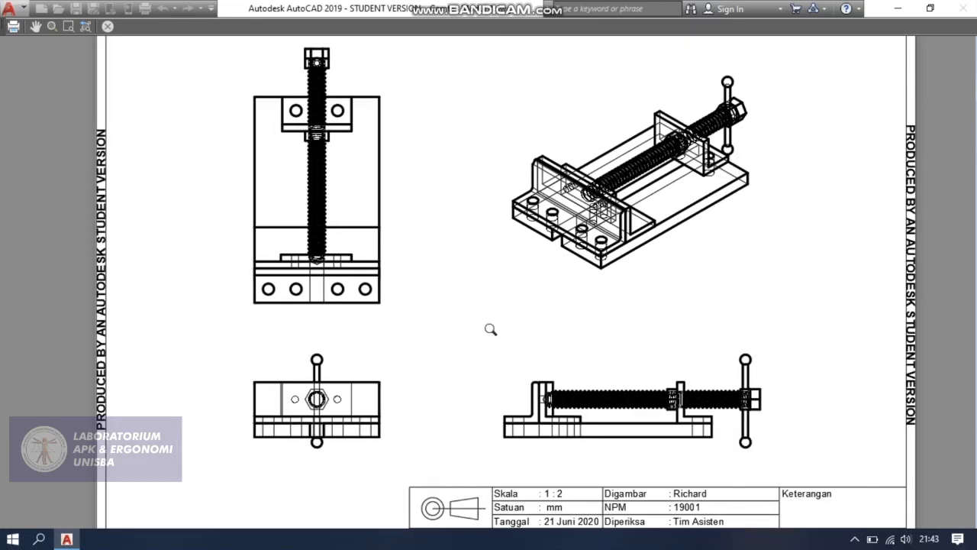
{"action": "scroll", "coordinate": [475, 315], "scroll_direction": "up", "scroll_amount": 2}
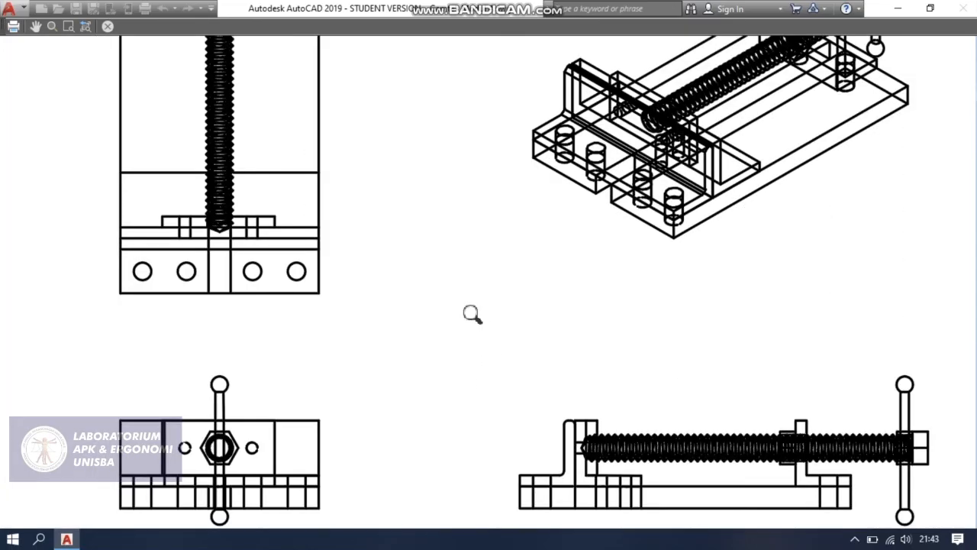
{"action": "scroll", "coordinate": [473, 313], "scroll_direction": "down", "scroll_amount": 2}
{"action": "scroll", "coordinate": [474, 314], "scroll_direction": "down", "scroll_amount": 3}
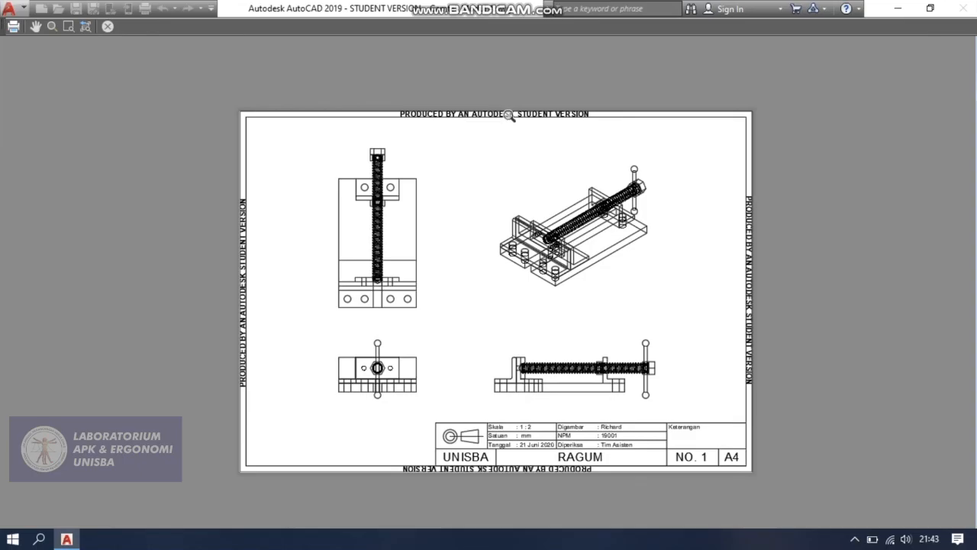
{"action": "scroll", "coordinate": [516, 121], "scroll_direction": "up", "scroll_amount": 4}
{"action": "scroll", "coordinate": [512, 115], "scroll_direction": "down", "scroll_amount": 2}
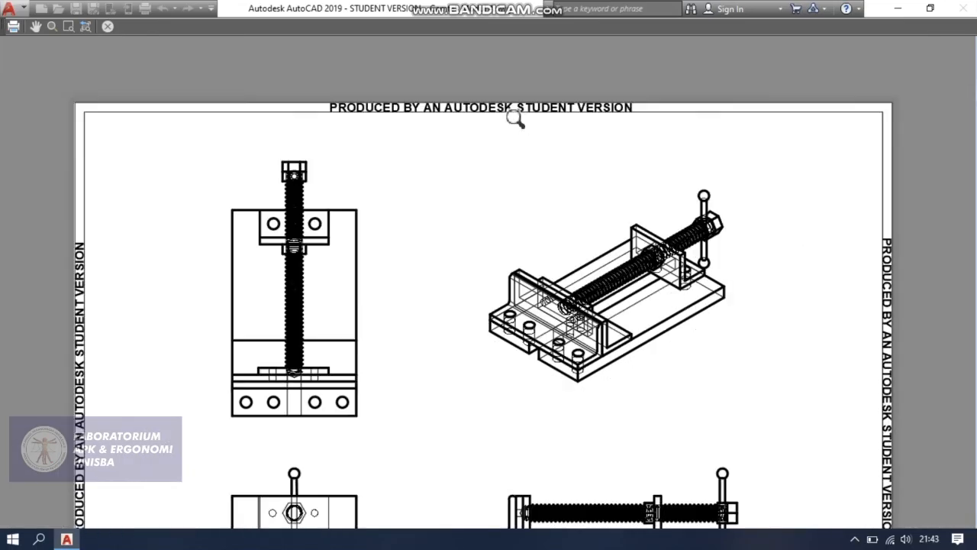
{"action": "scroll", "coordinate": [515, 120], "scroll_direction": "down", "scroll_amount": 2}
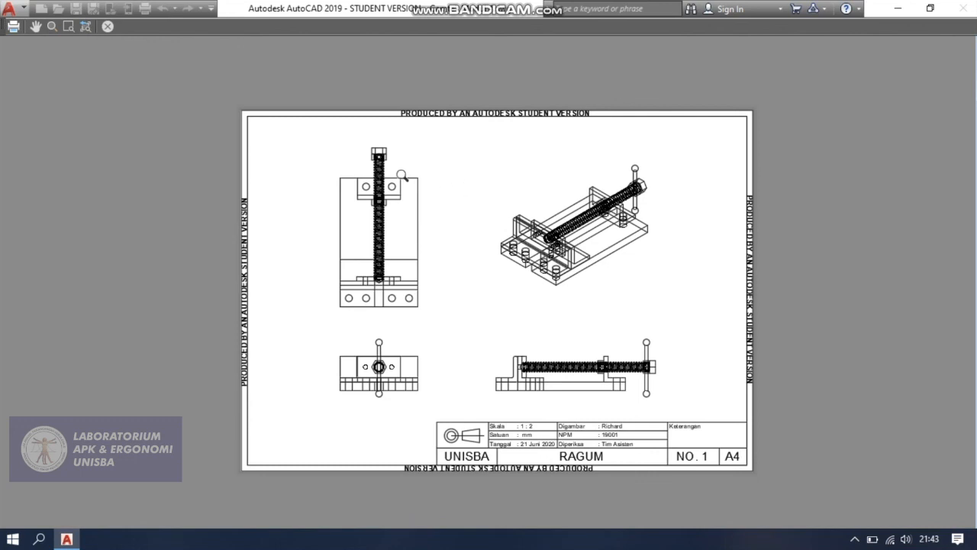
Leave the preview and plot the layout to the Documents folder as Gamtek Modul 4-Layout1.pdf.
{"action": "left_click", "coordinate": [107, 26]}
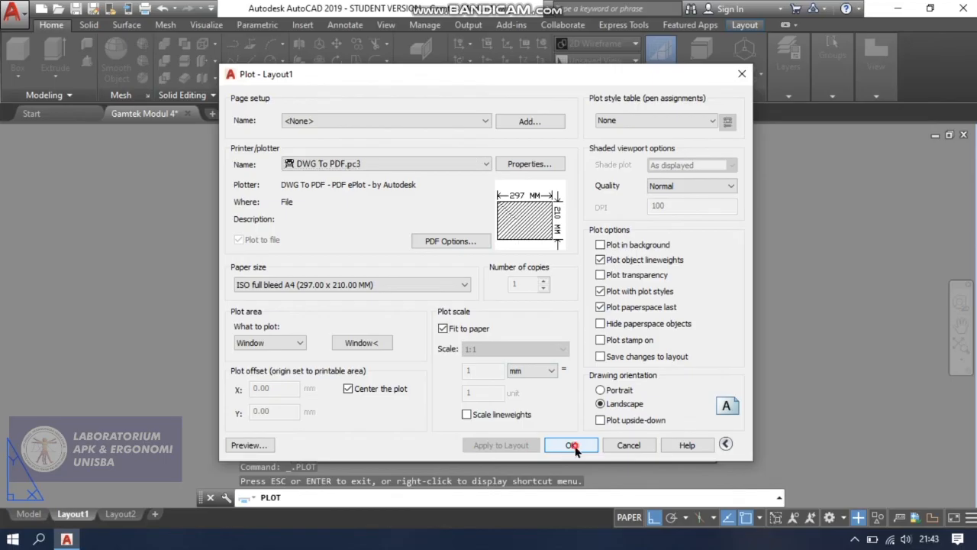
{"action": "left_click", "coordinate": [570, 446]}
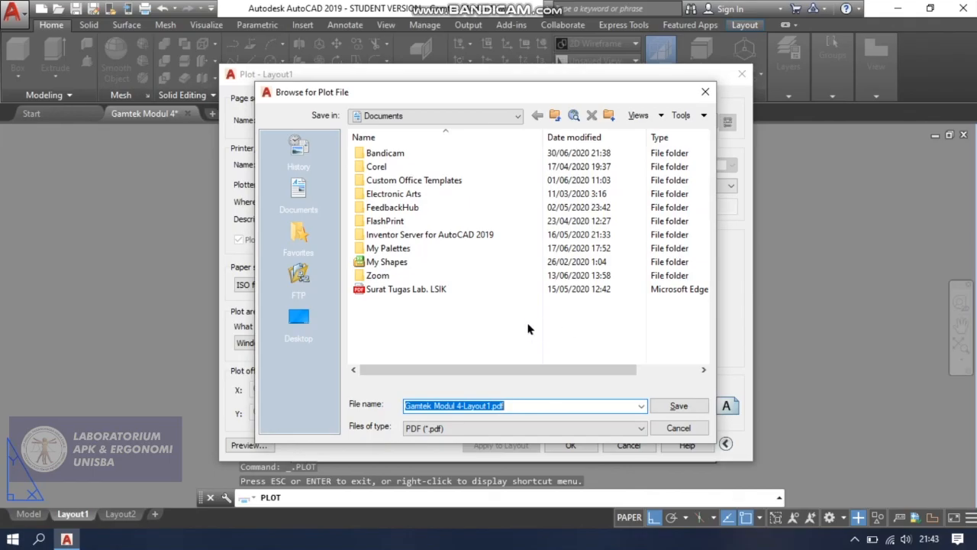
{"action": "left_click", "coordinate": [669, 406]}
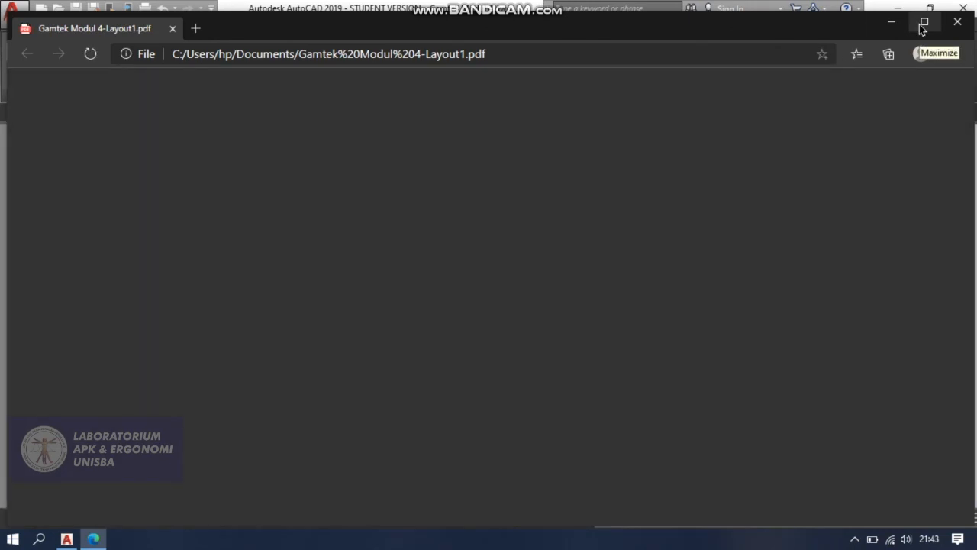
Maximize the plotted PDF in the browser and examine its vise views and title block up close.
{"action": "left_click", "coordinate": [922, 25]}
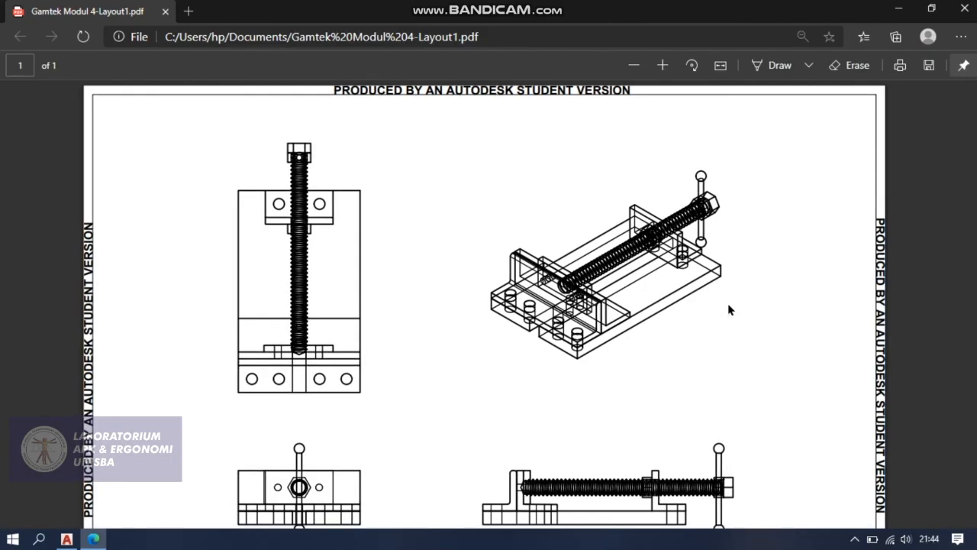
{"action": "scroll", "coordinate": [727, 309], "scroll_direction": "down", "scroll_amount": 5, "text": "ctrl"}
{"action": "scroll", "coordinate": [583, 158], "scroll_direction": "up", "scroll_amount": 4, "text": "ctrl"}
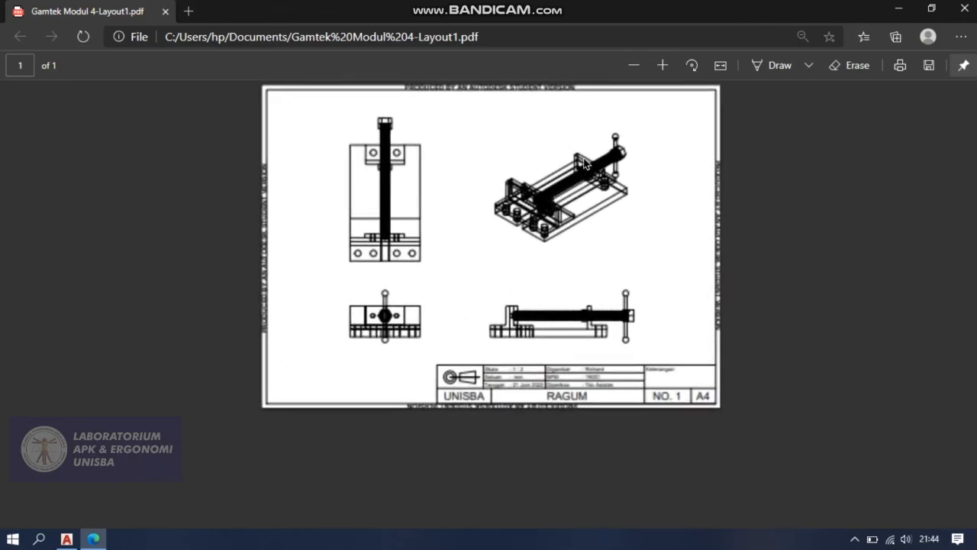
{"action": "scroll", "coordinate": [583, 159], "scroll_direction": "up", "scroll_amount": 3, "text": "ctrl"}
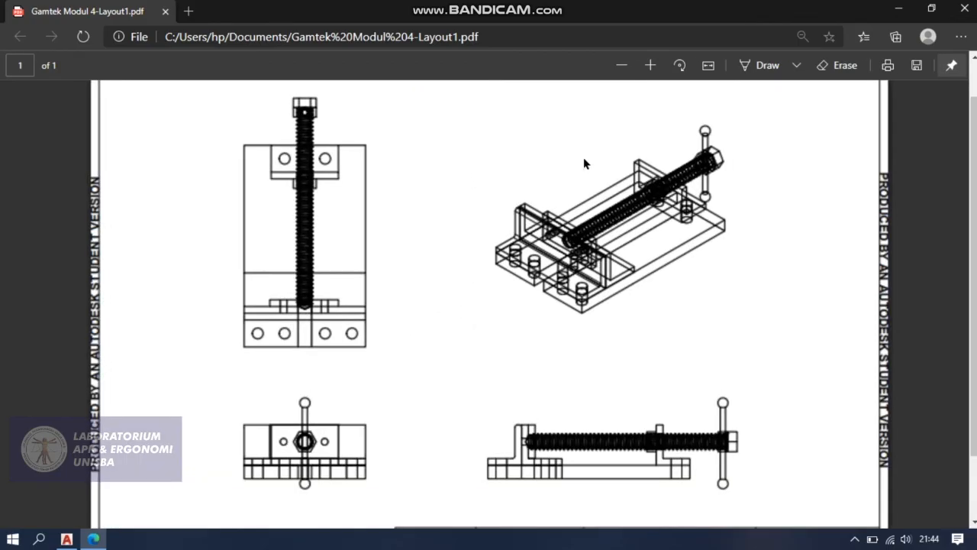
{"action": "scroll", "coordinate": [613, 294], "scroll_direction": "down", "scroll_amount": 2}
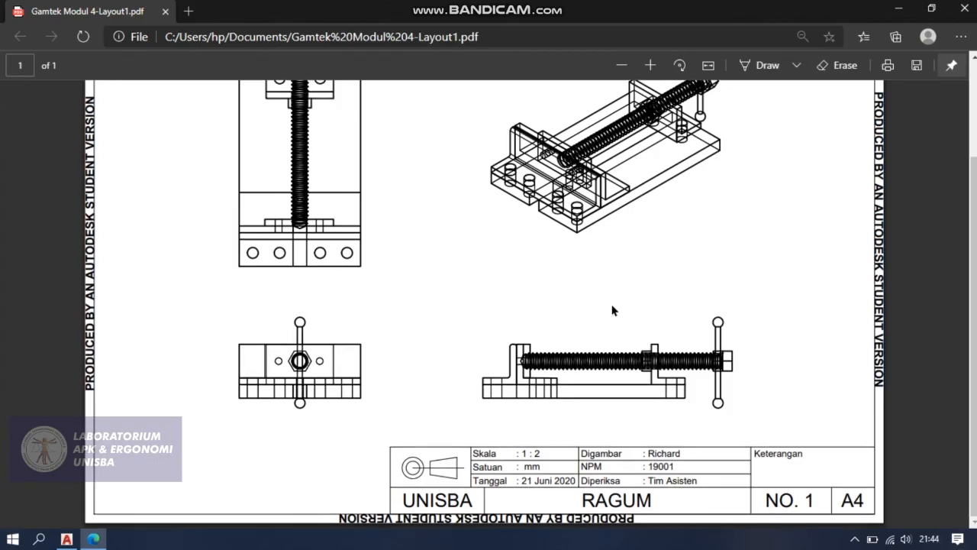
{"action": "scroll", "coordinate": [625, 443], "scroll_direction": "up", "scroll_amount": 3, "text": "ctrl"}
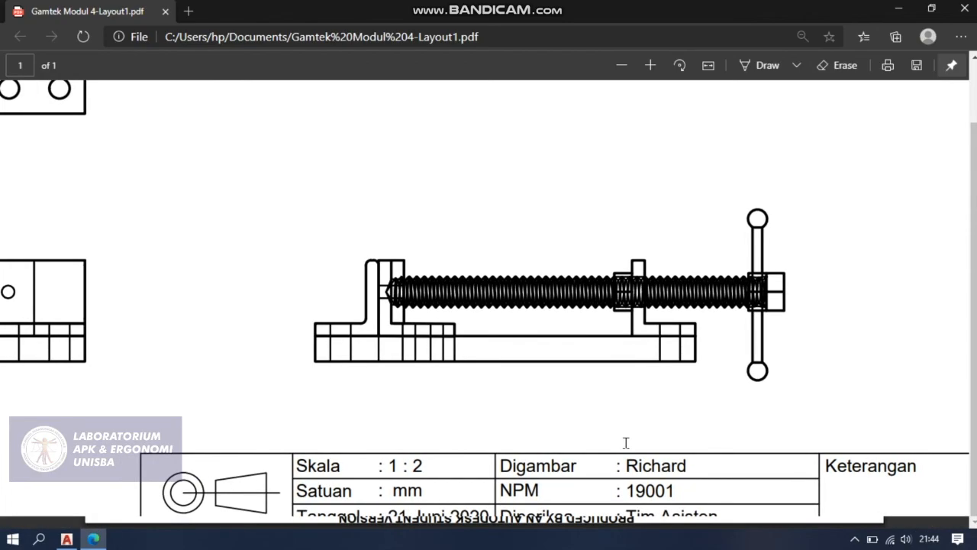
{"action": "scroll", "coordinate": [625, 443], "scroll_direction": "down", "scroll_amount": 3, "text": "ctrl"}
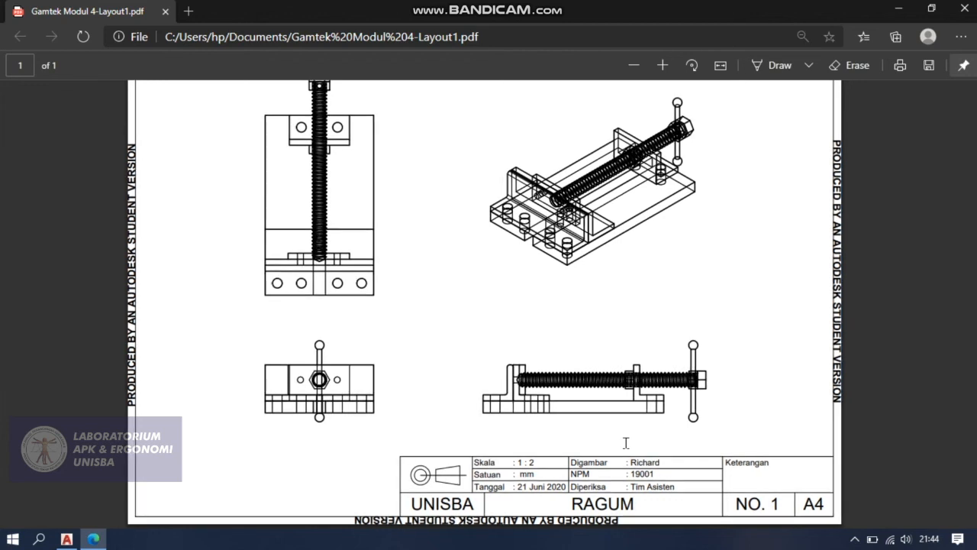
{"action": "scroll", "coordinate": [625, 443], "scroll_direction": "down", "scroll_amount": 2, "text": "ctrl"}
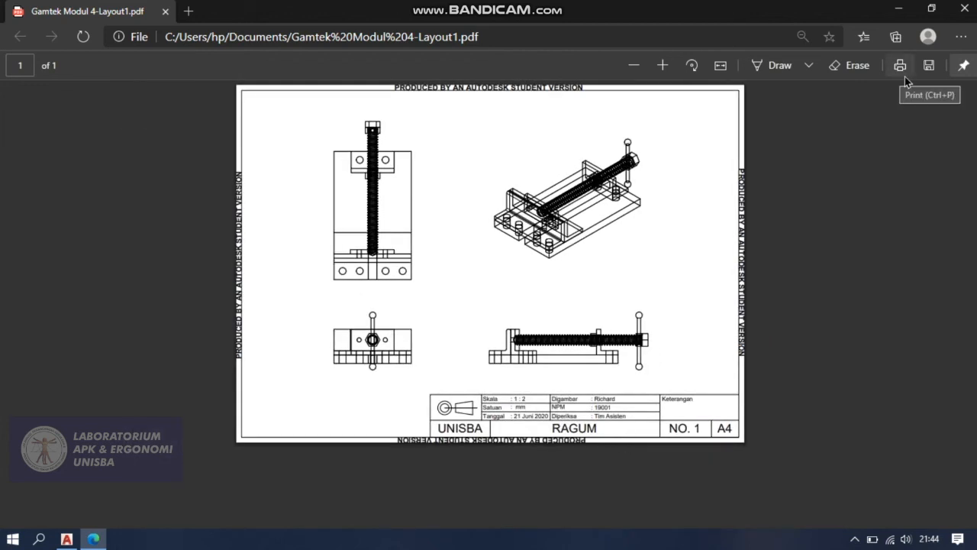